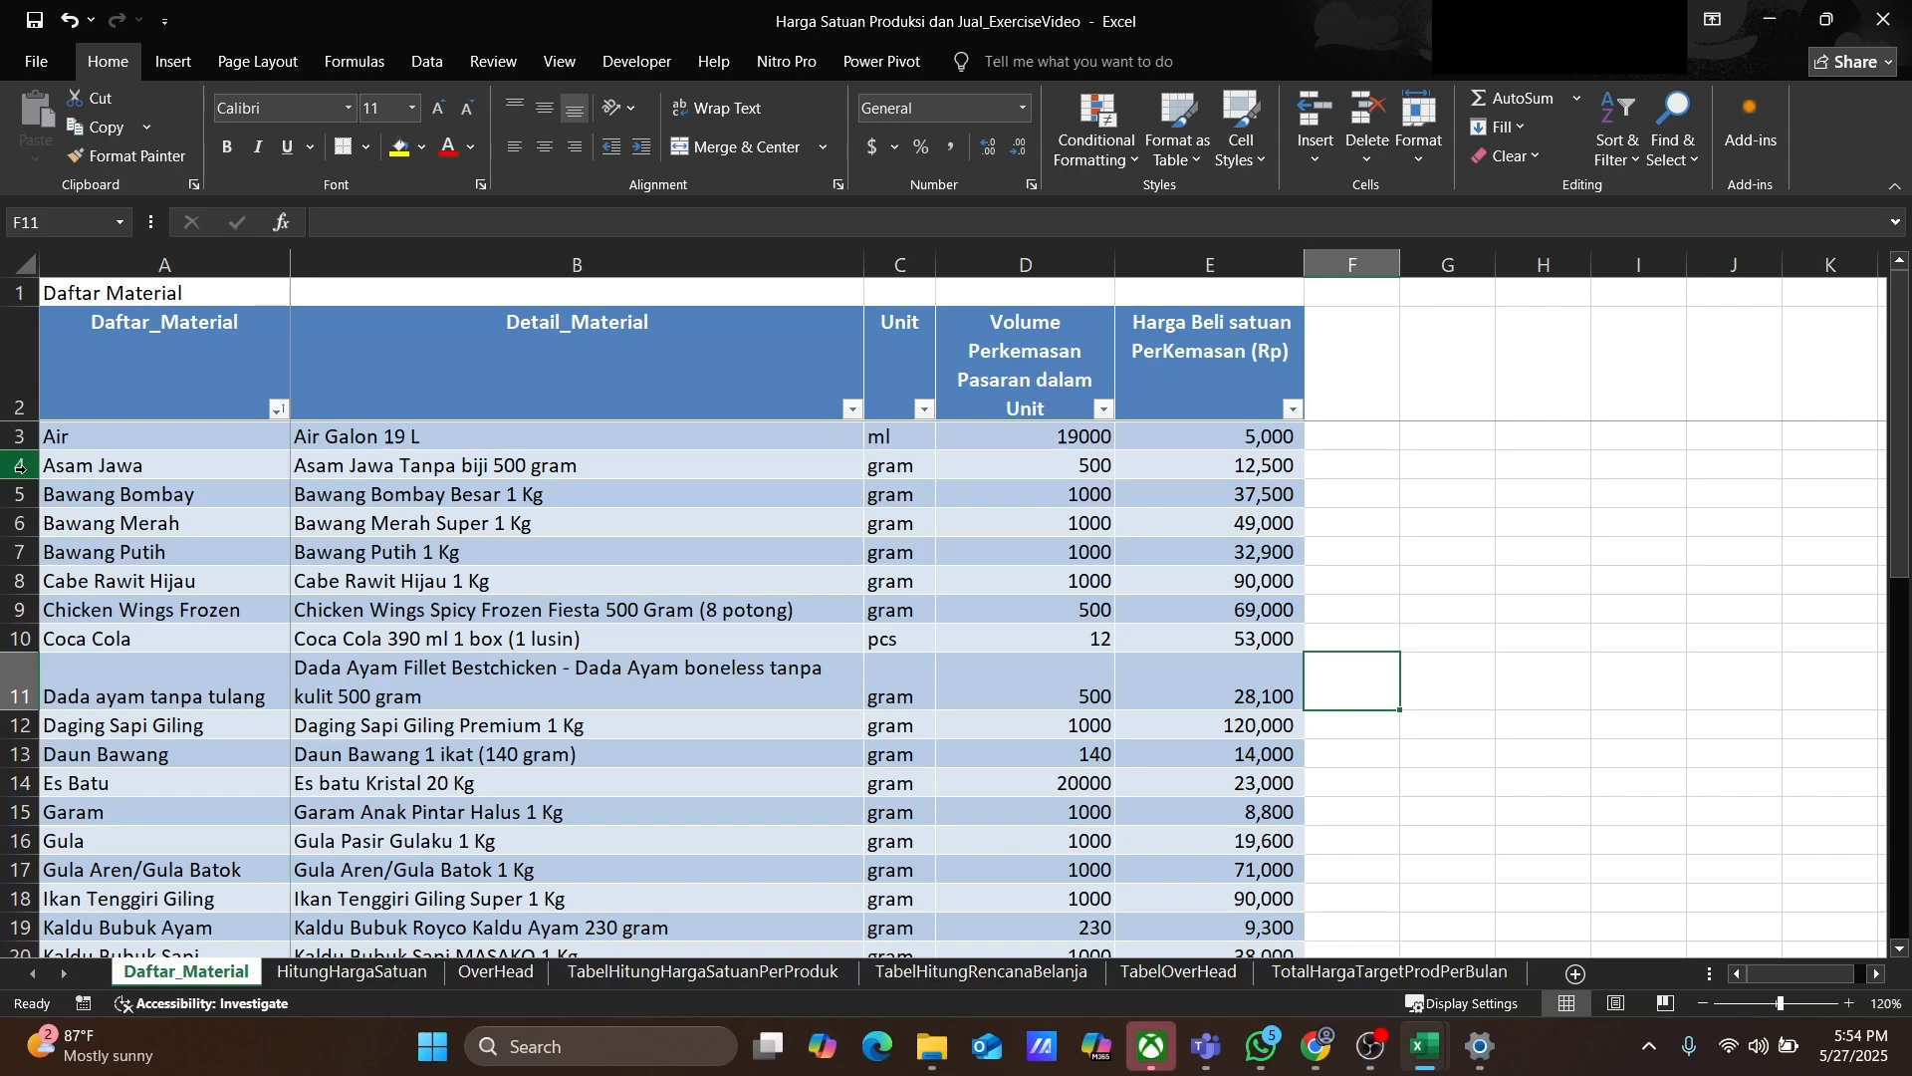
Step: Delete every material row below Air from the Daftar_Material table
left_click(19, 465)
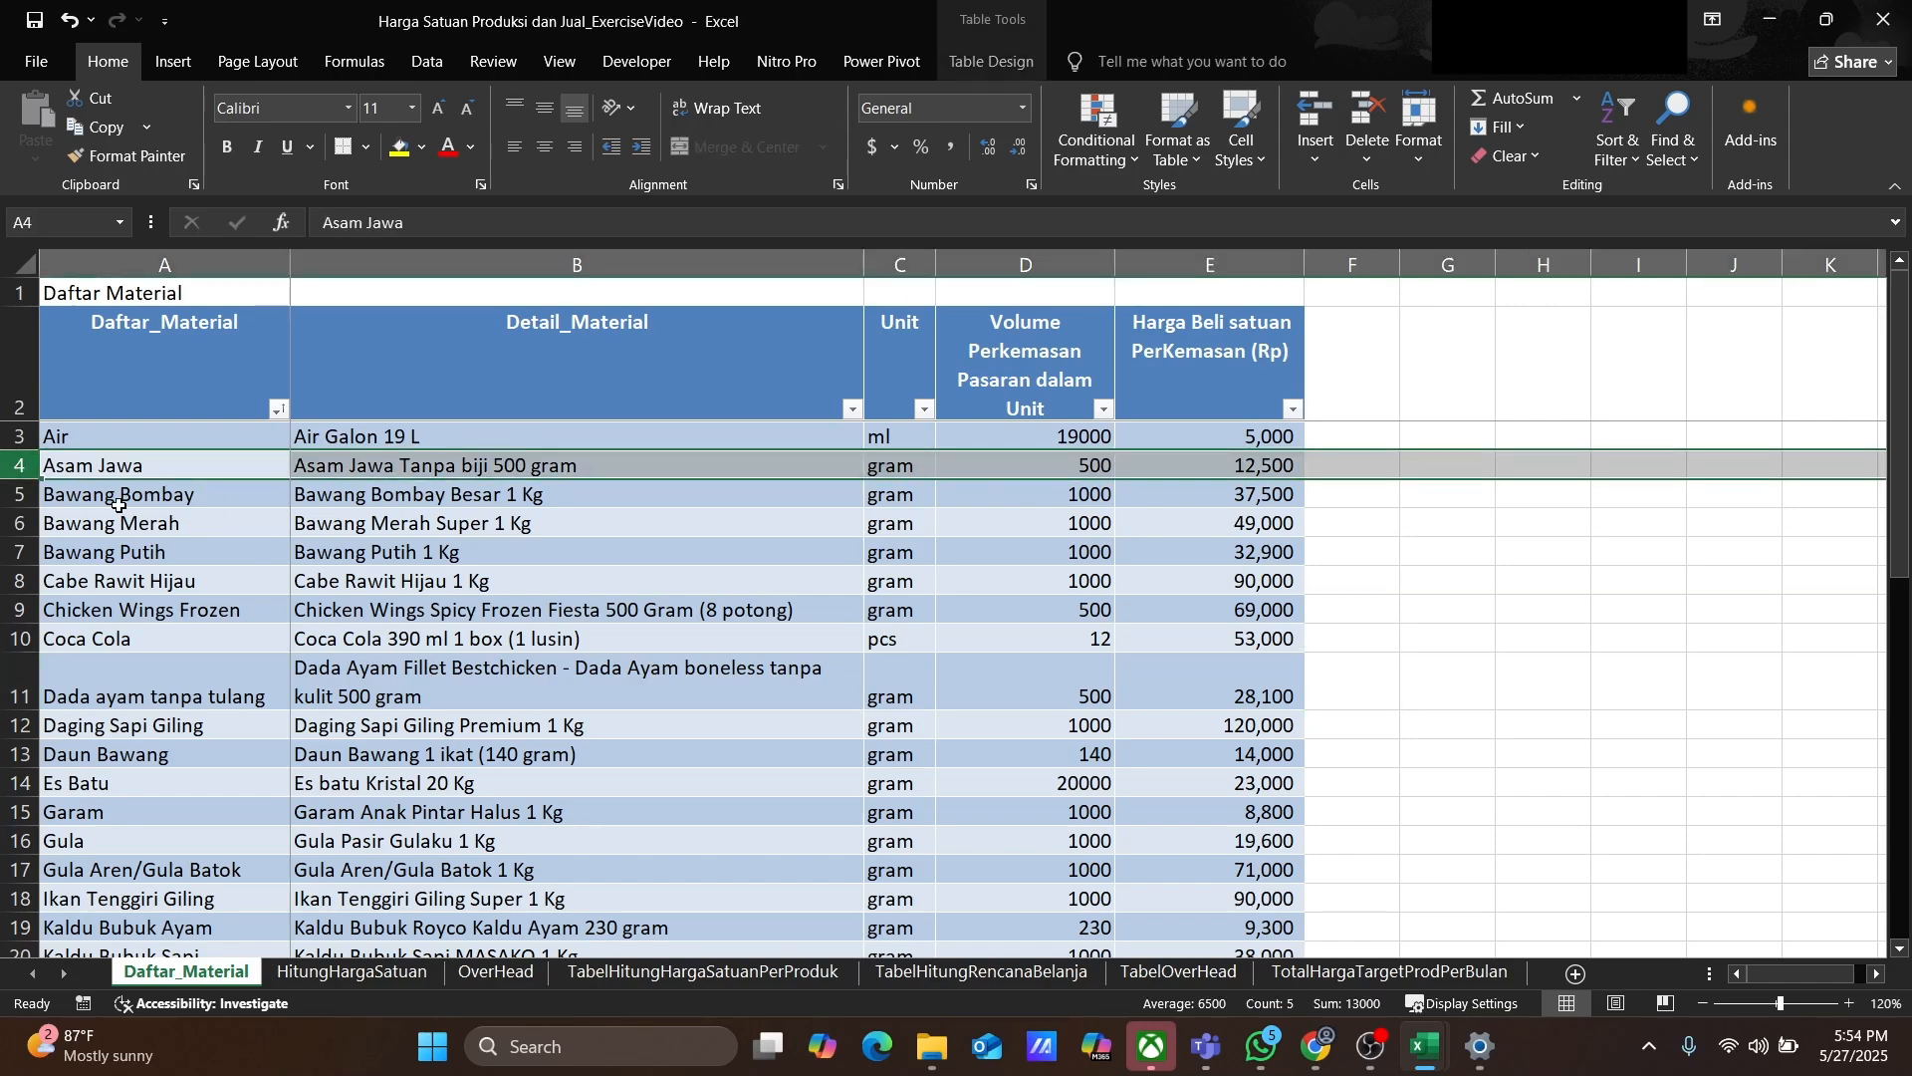
key("ctrl+shift+Down")
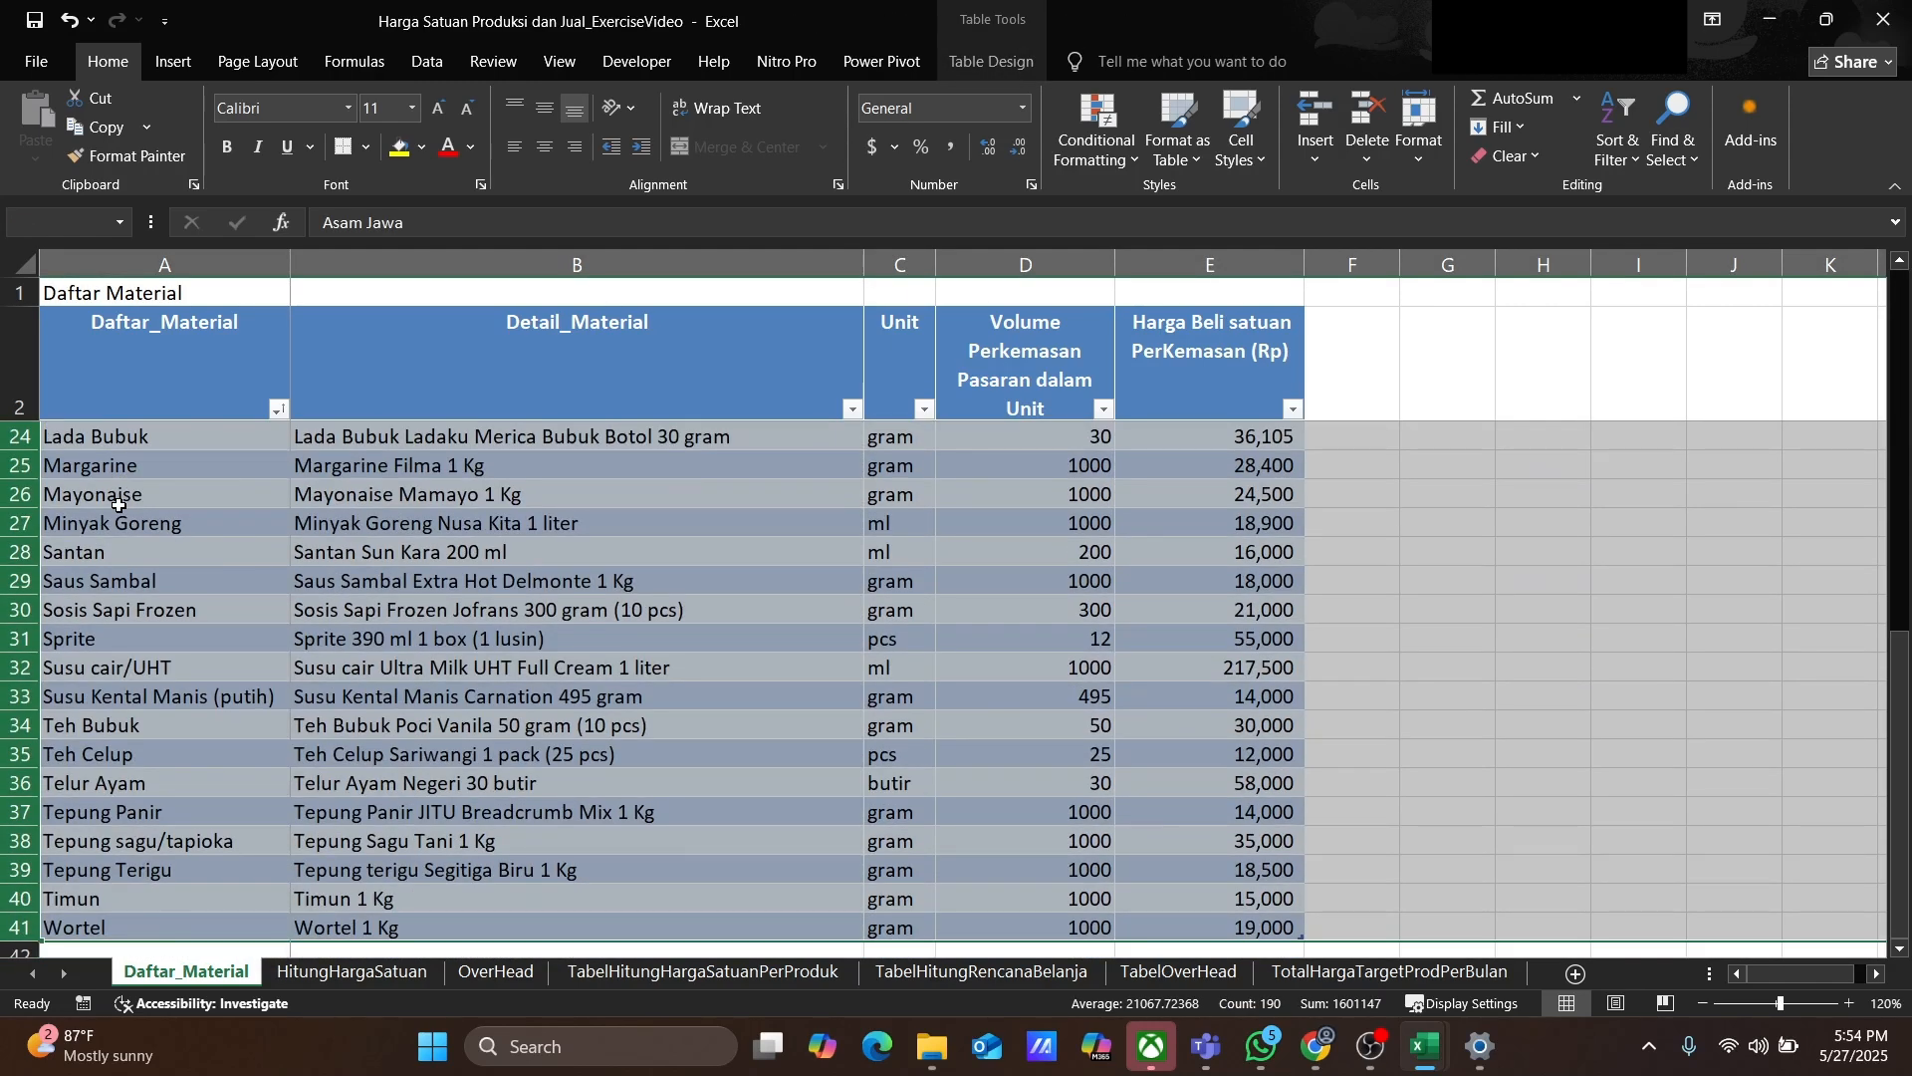
right_click(365, 577)
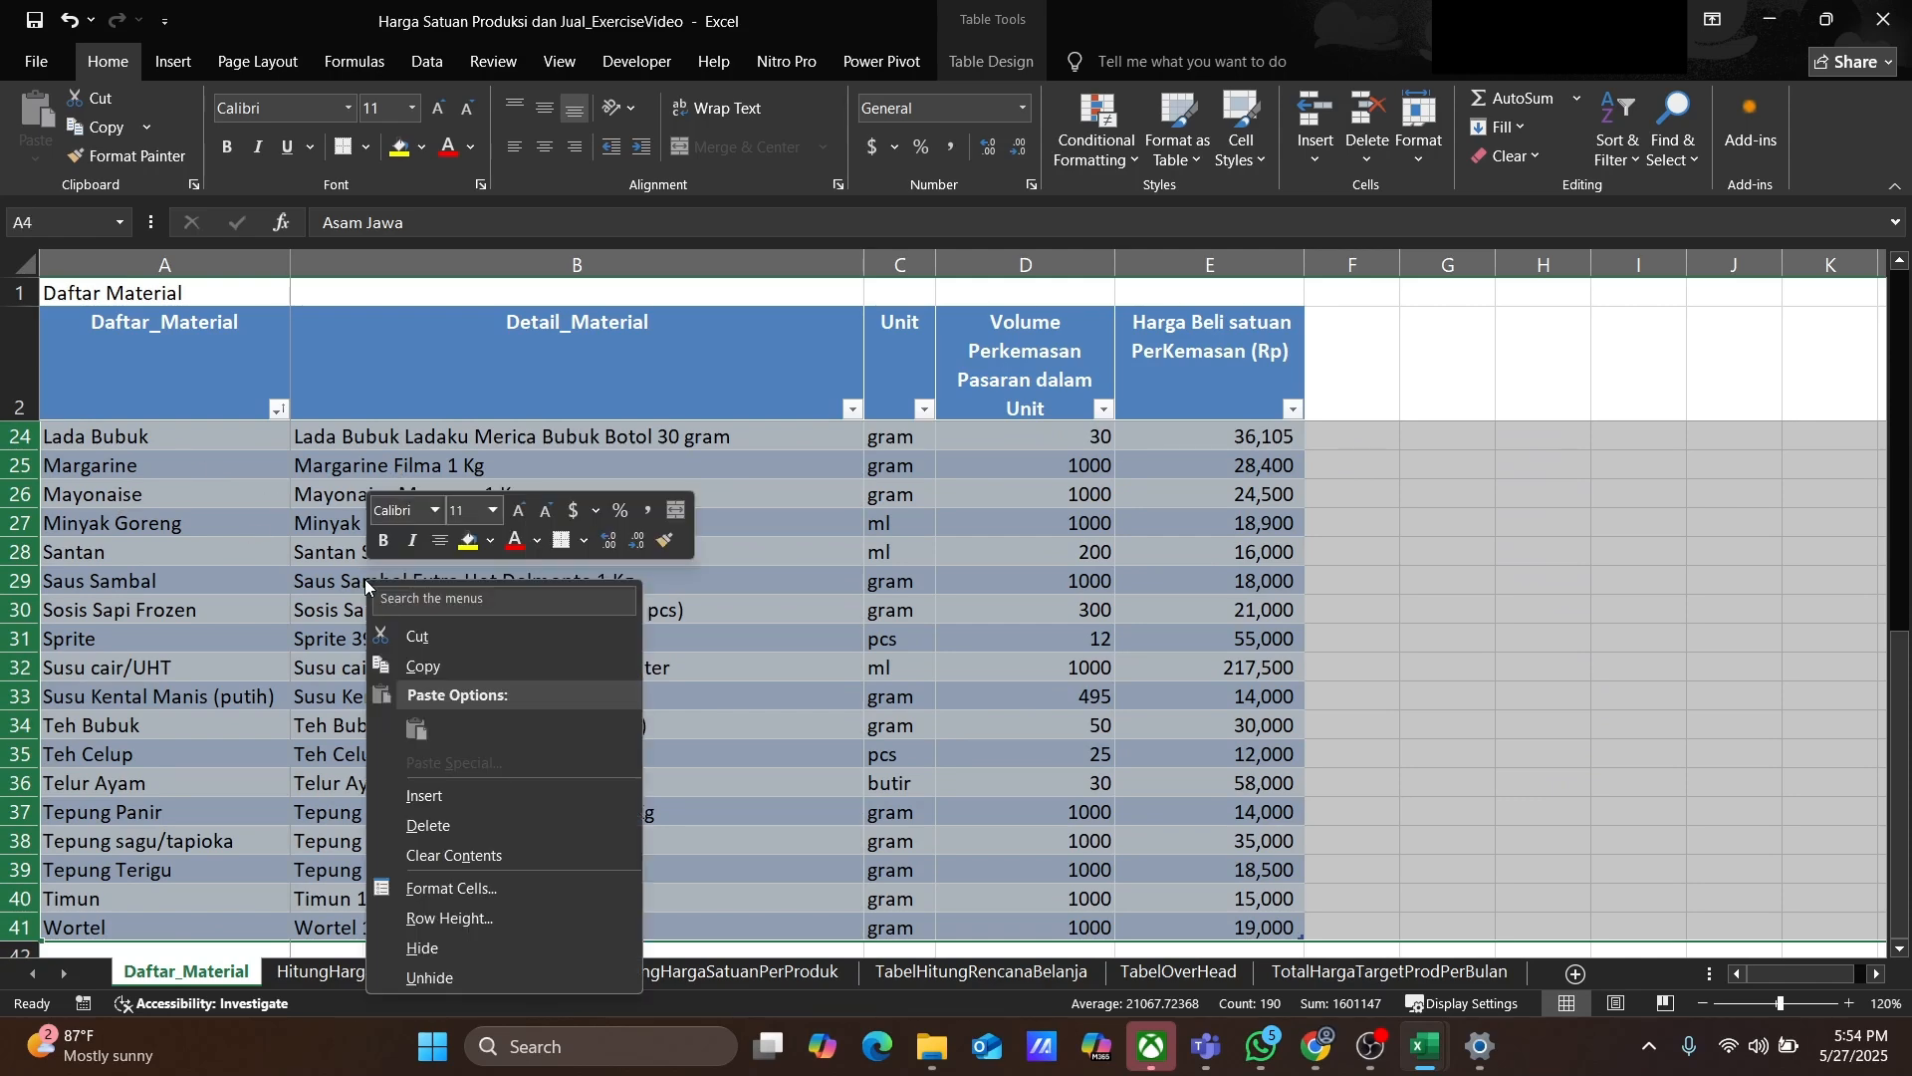
left_click(434, 825)
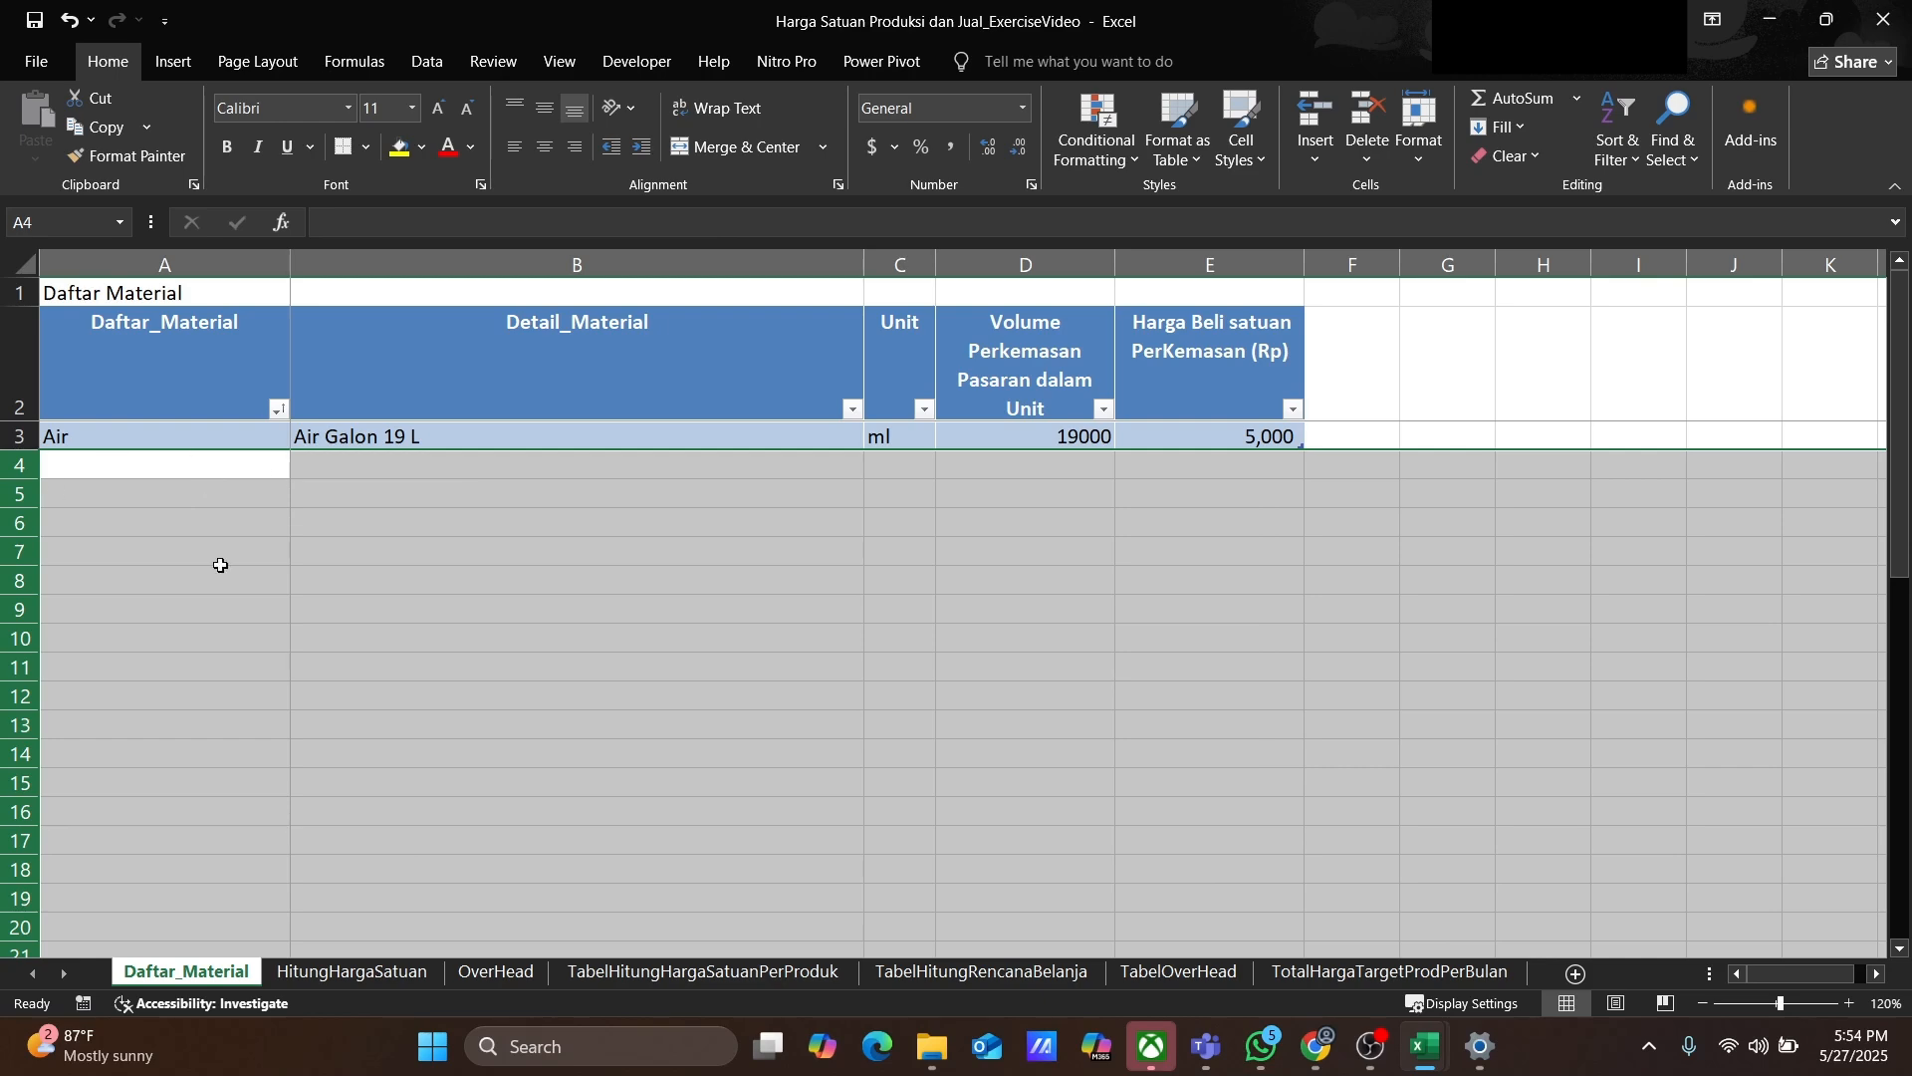
Step: On the HitungHargaSatuan sheet, delete all recipe rows below the first Nugget Ayam row
left_click(343, 974)
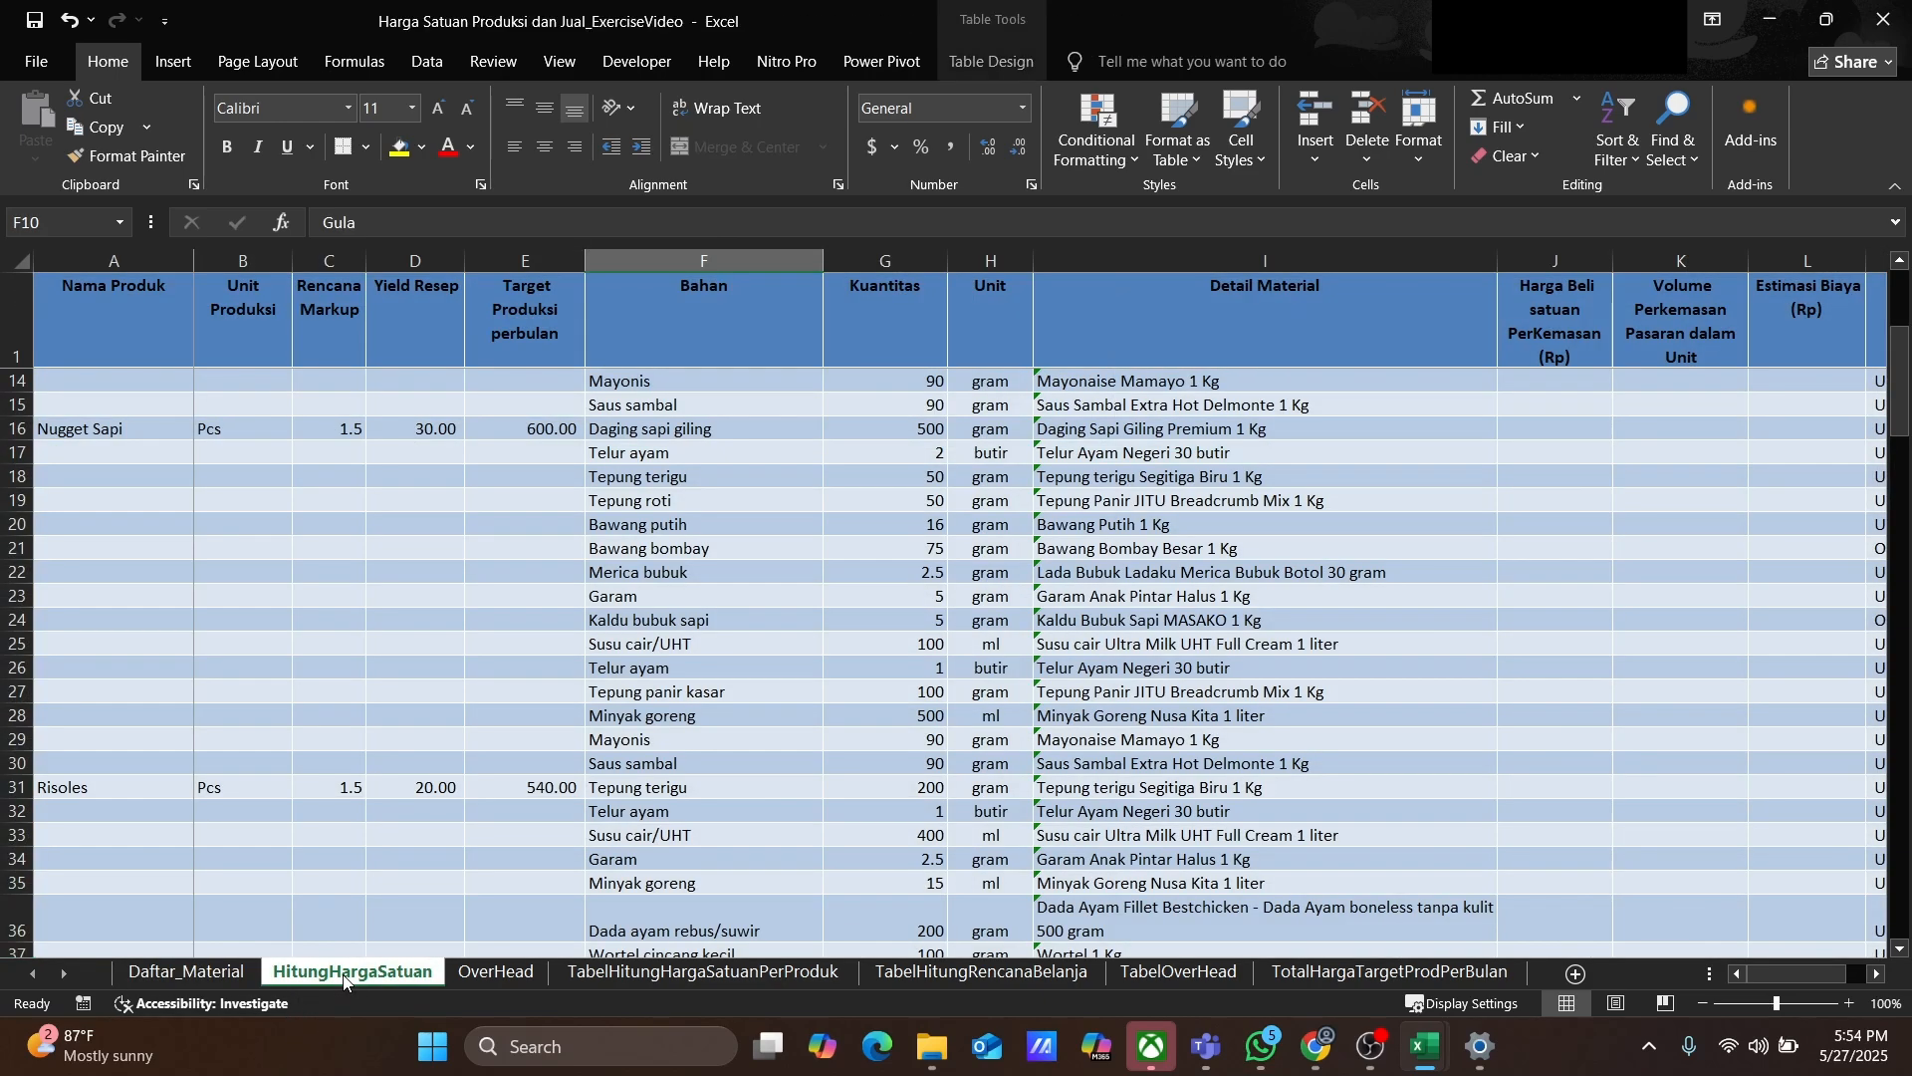
scroll(370, 796, "up", 4)
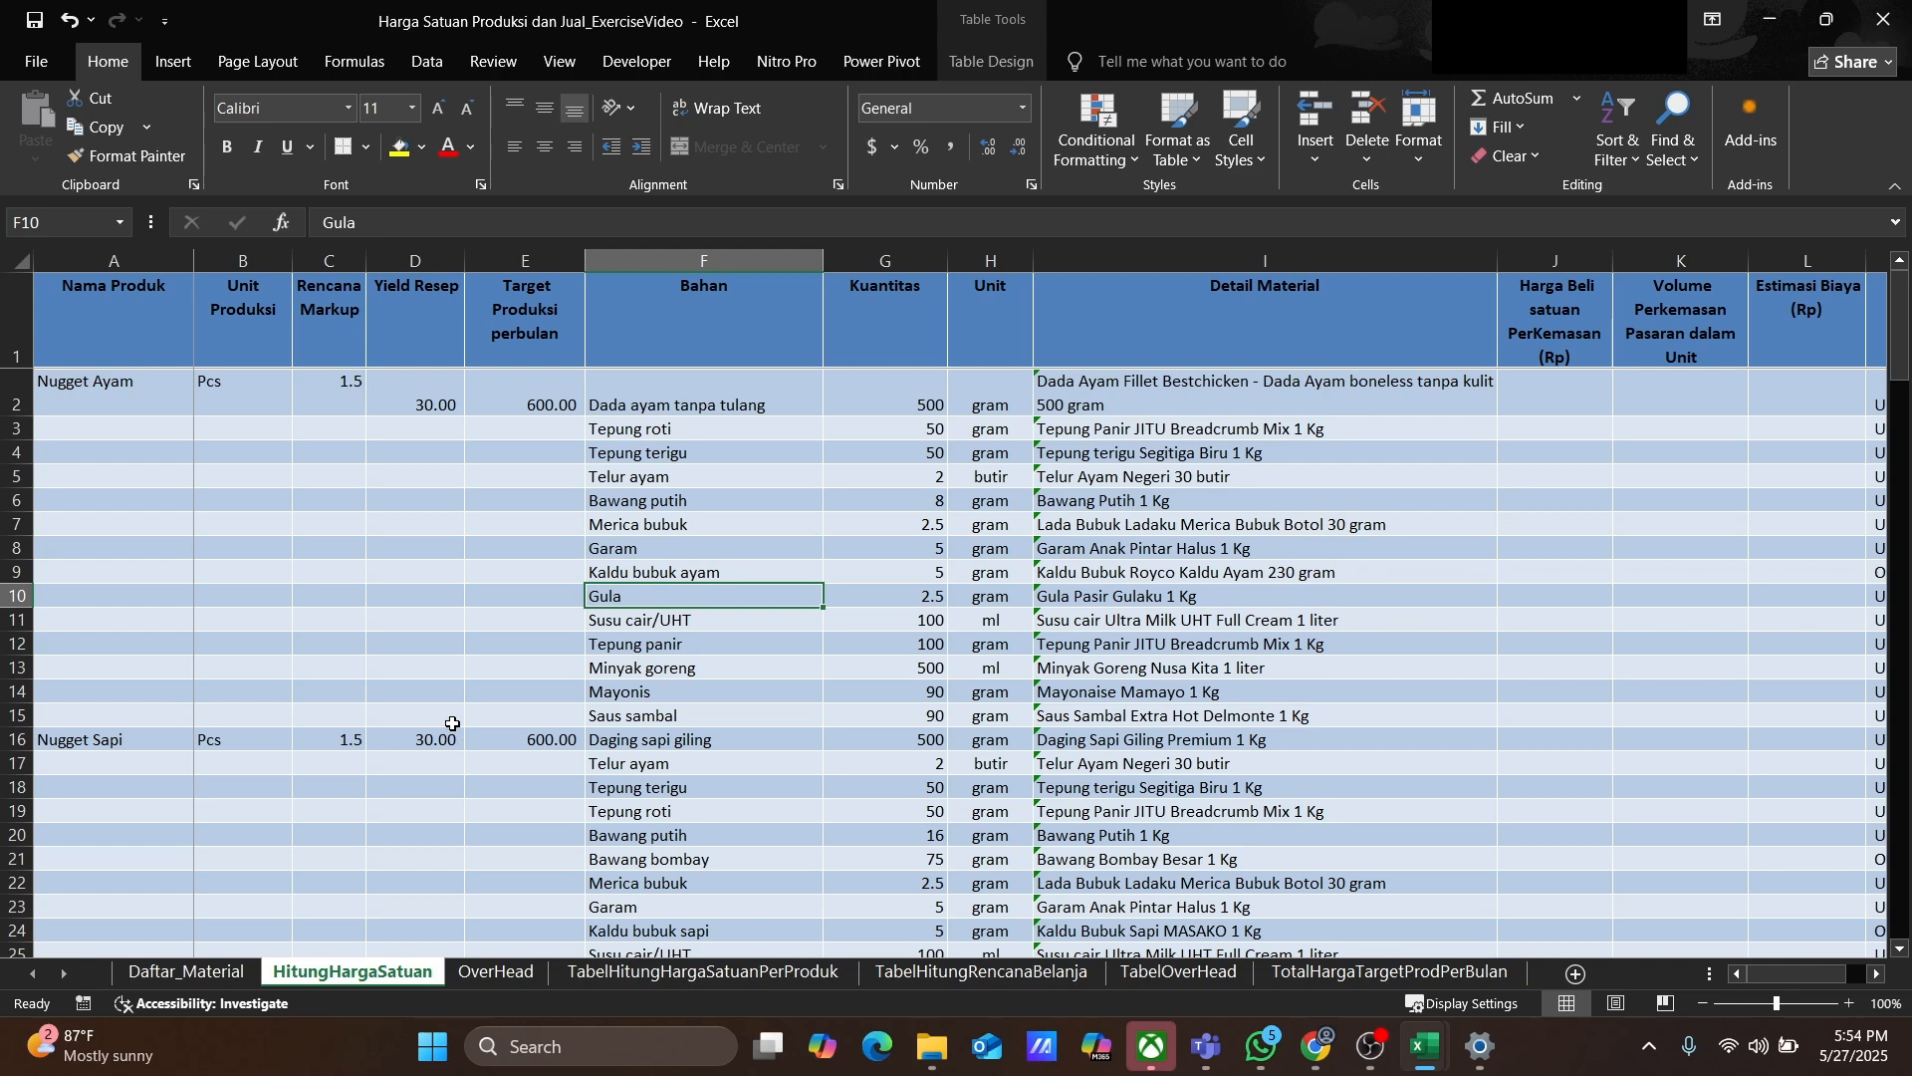
left_click(8, 428)
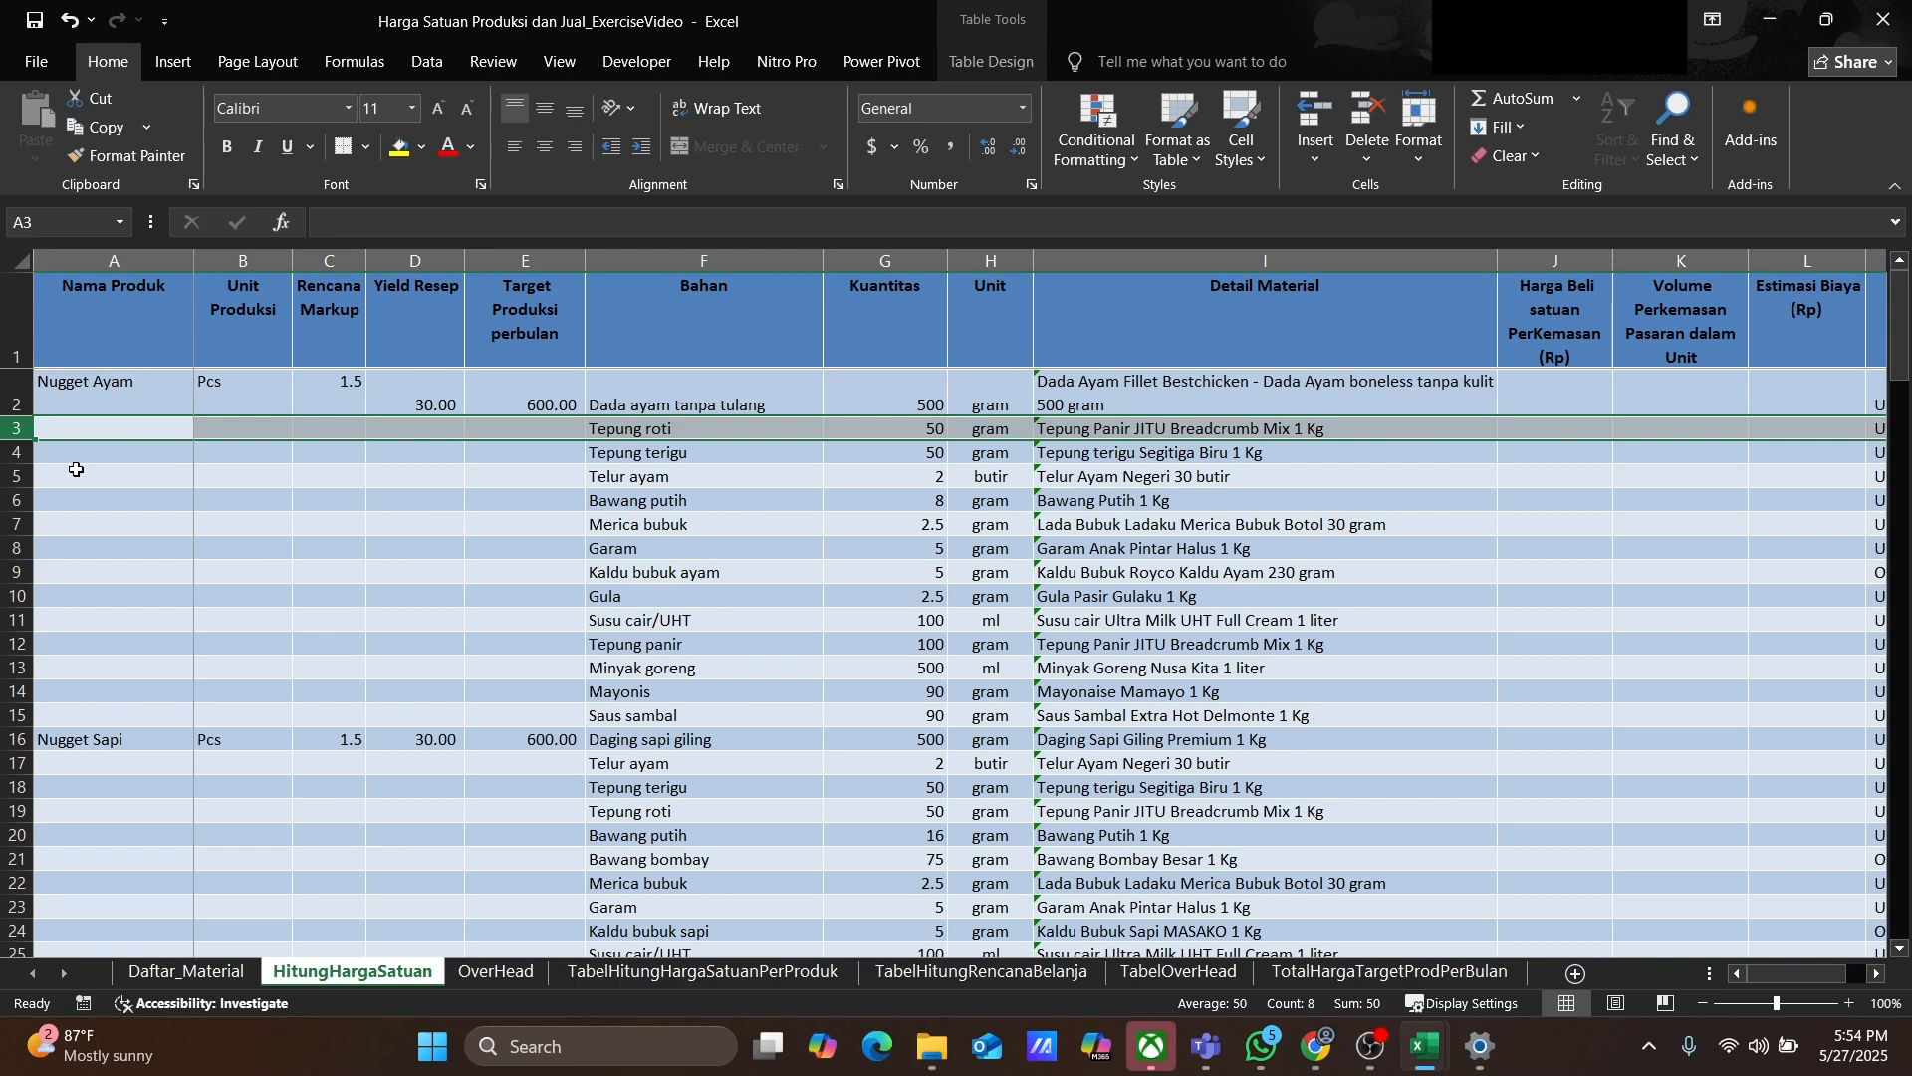
key("shift+Down")
key("shift+Down")
key("shift+Down")
key("shift+Down")
key("shift+Down")
key("shift+Down")
key("shift+Down")
key("shift+Down")
key("shift+Down")
key("shift+Down")
key("shift+Down")
key("shift+Down")
key("shift+Down")
key("shift+Down")
key("shift+Down")
key("shift+Down")
key("shift+Down")
key("shift+Down")
key("shift+Down")
key("shift+Down")
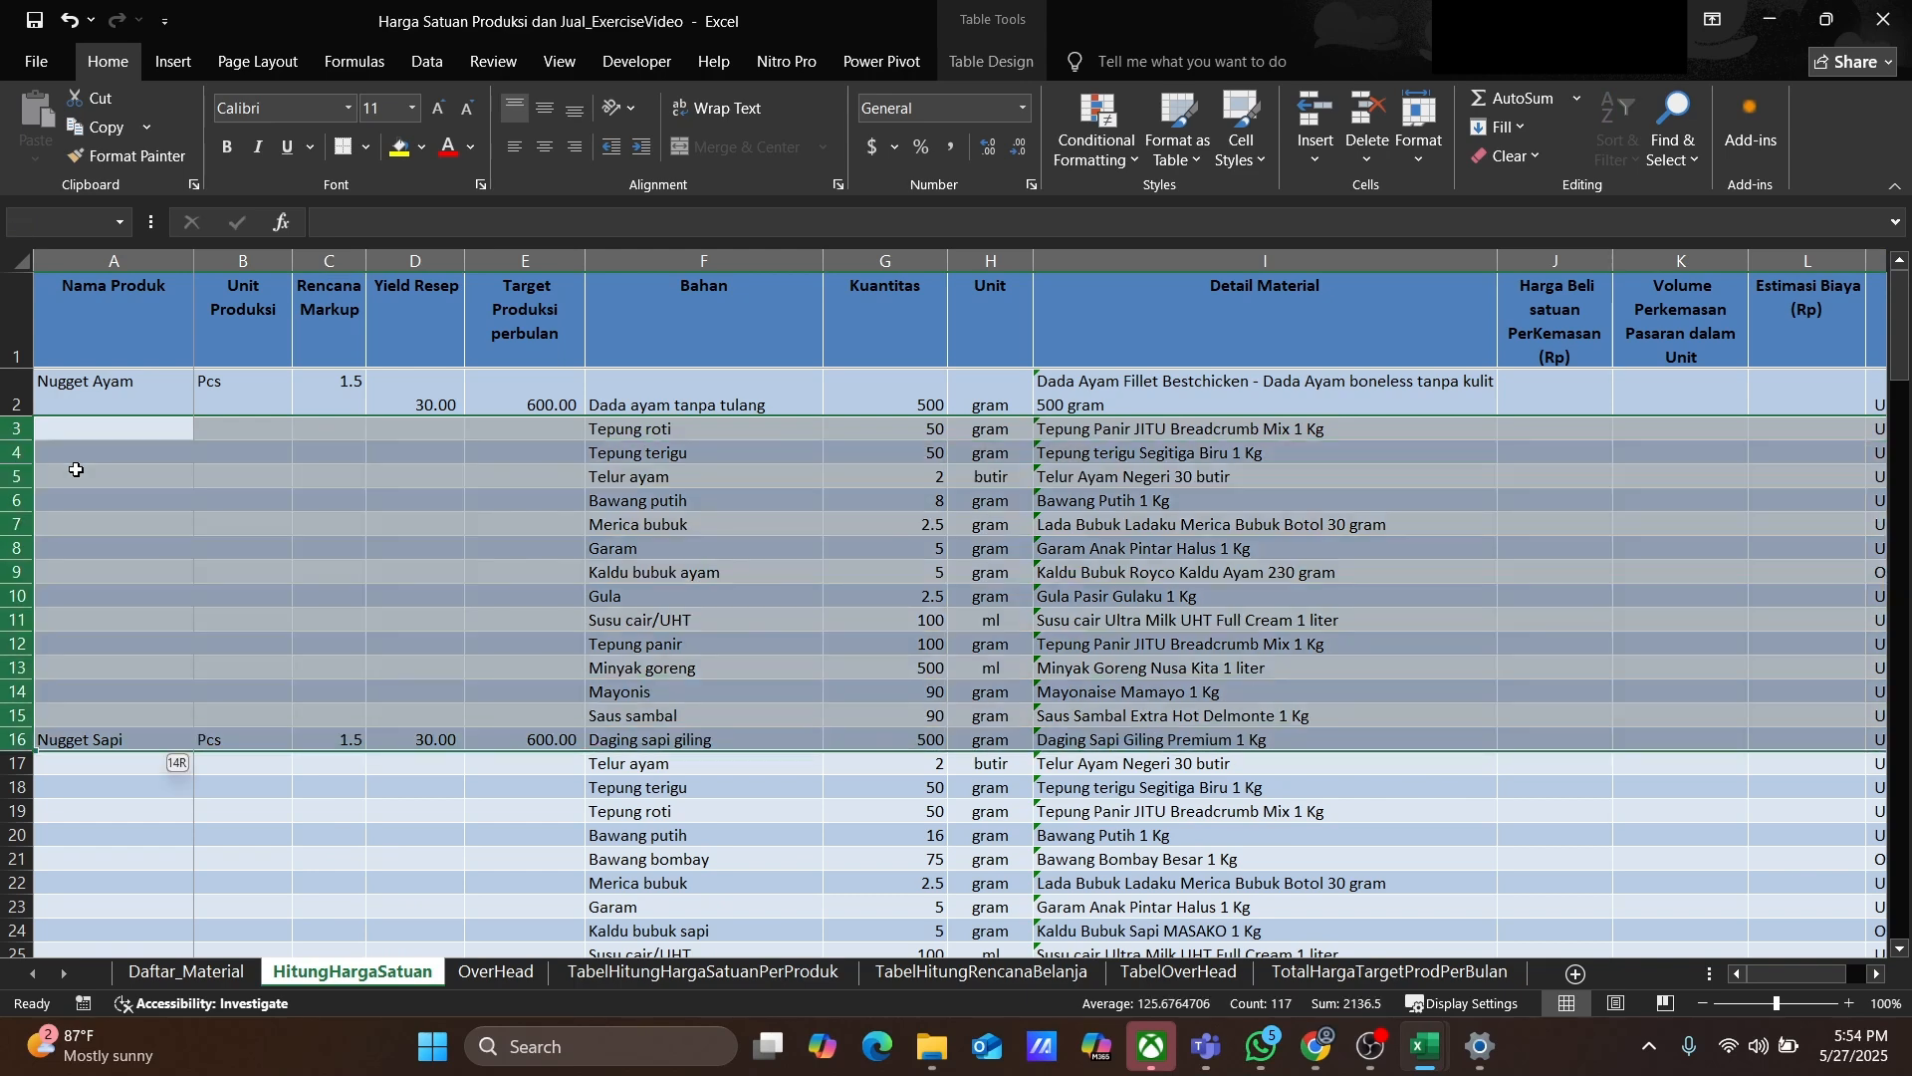
key("shift+Down")
key("shift+Down")
key("shift+Down")
key("shift+Down")
key("shift+Down")
key("shift+Down")
key("shift+Down")
key("shift+Down")
key("shift+Down")
key("shift+Down")
key("shift+Down")
key("shift+Down")
key("shift+Down")
key("shift+Down")
key("shift+Down")
key("shift+Down")
key("shift+Down")
key("shift+Down")
key("shift+Down")
key("shift+Down")
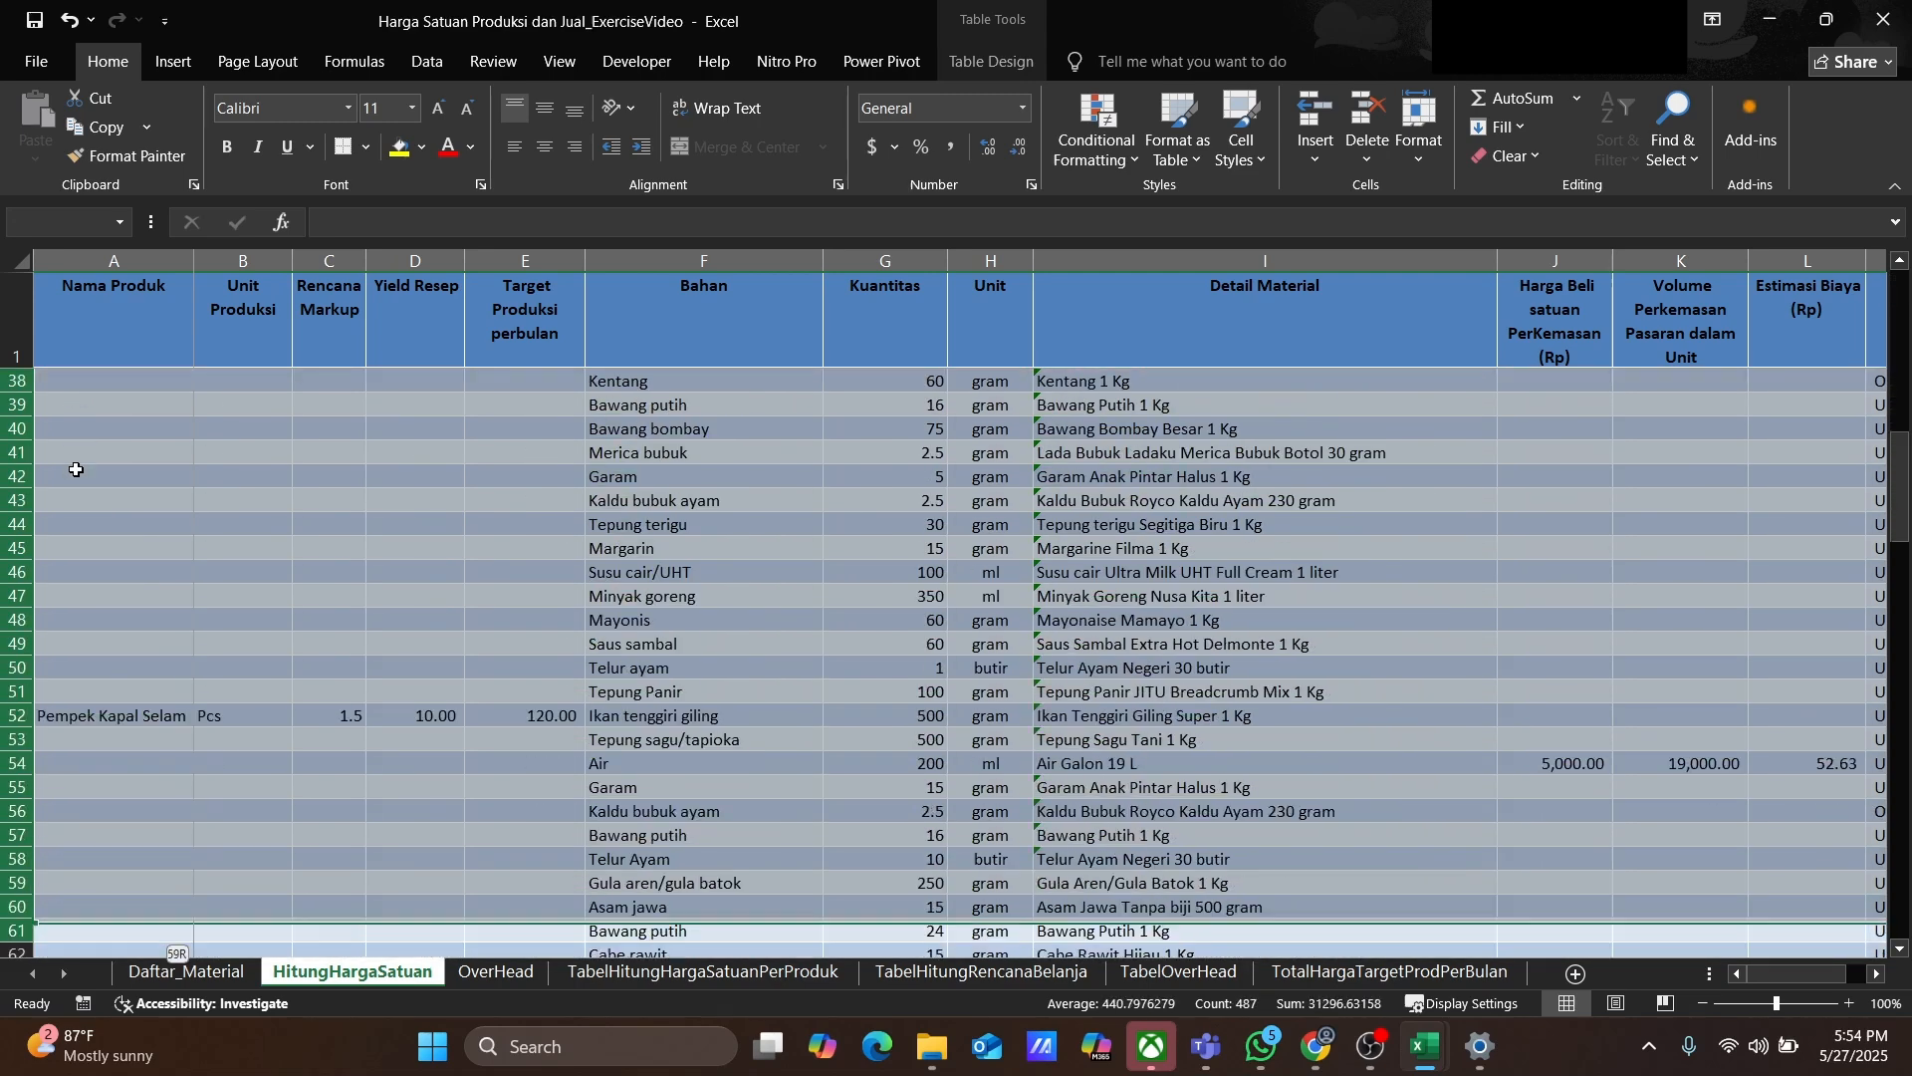
key("shift+Down")
key("shift+Down")
key("shift+Down")
key("shift+Down")
key("shift+Down")
key("shift+Down")
key("shift+Down")
key("shift+Down")
key("shift+Down")
key("shift+Down")
key("shift+Down")
key("shift+Down")
key("shift+Down")
key("shift+Down")
key("shift+Down")
key("shift+Down")
key("shift+Down")
key("shift+Down")
key("shift+Down")
key("shift+Down")
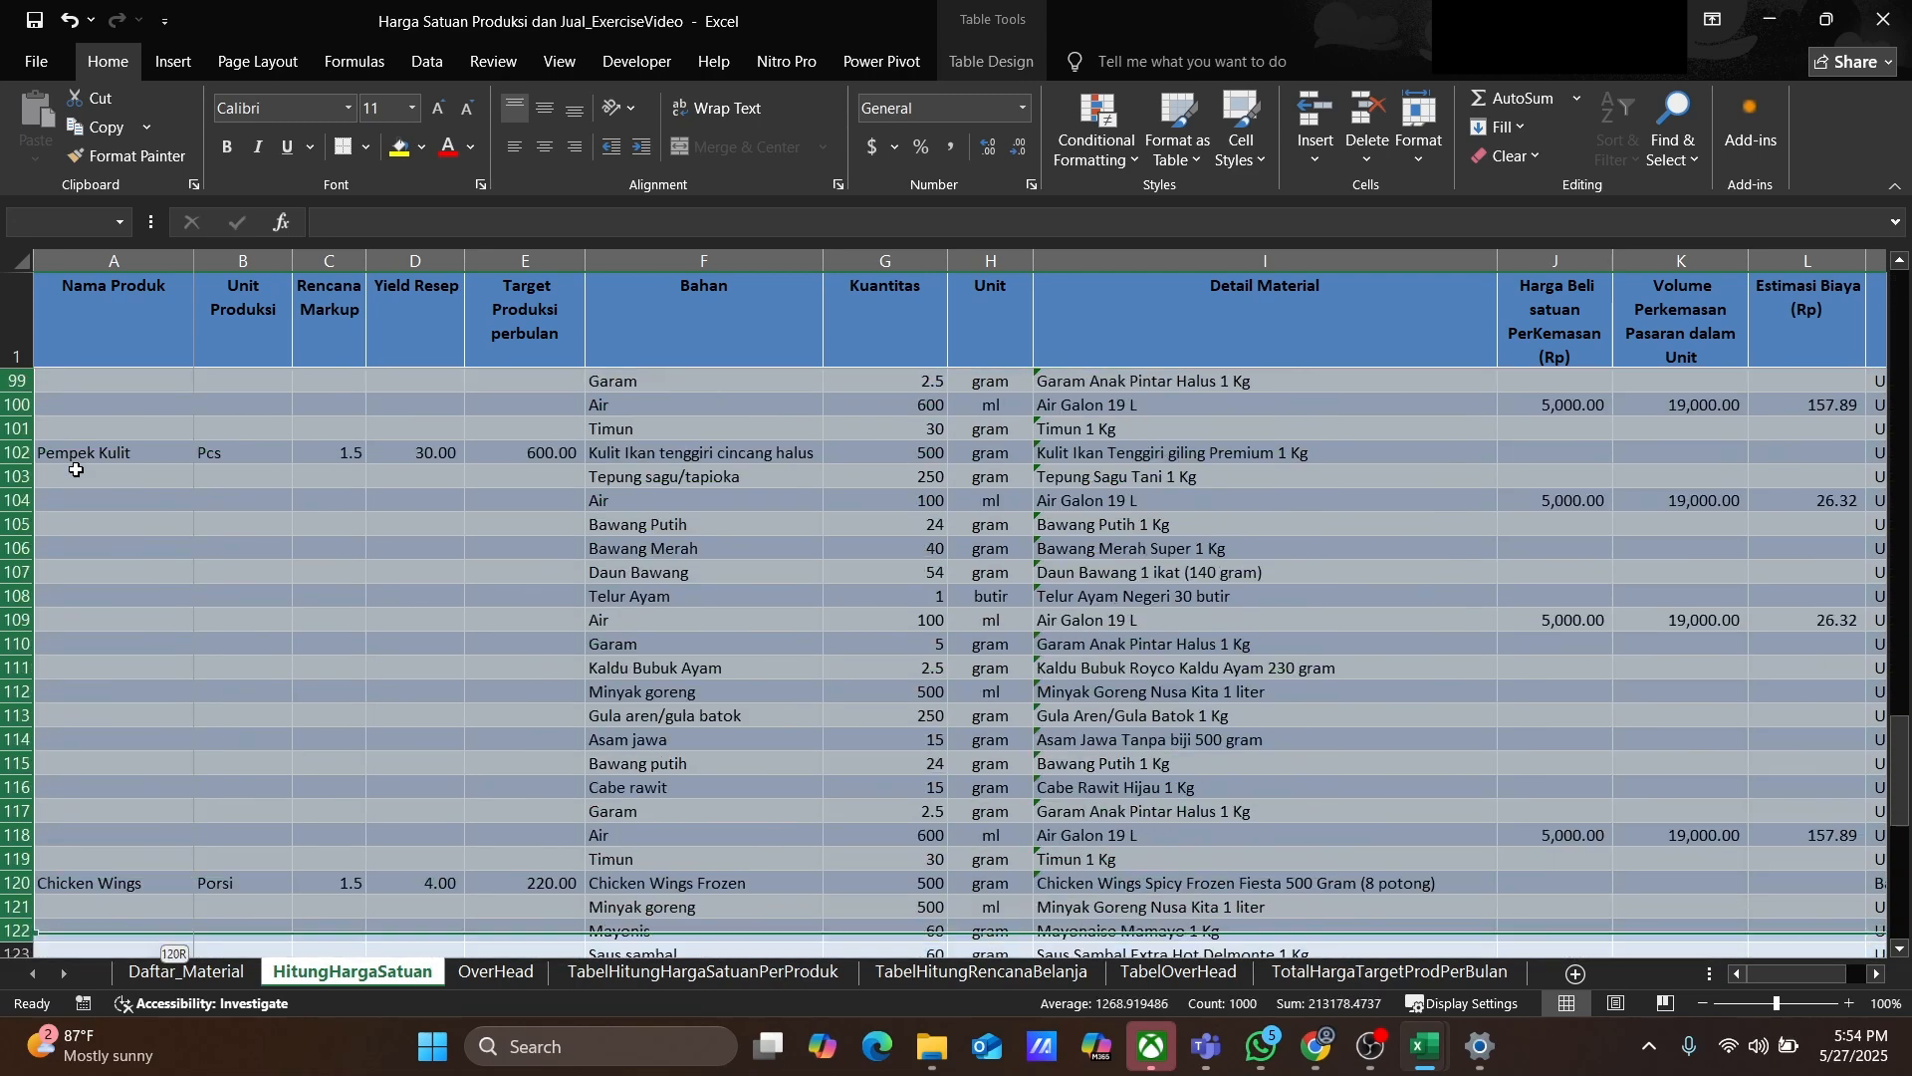
key("shift+Down")
key("shift+Down")
key("shift+Down")
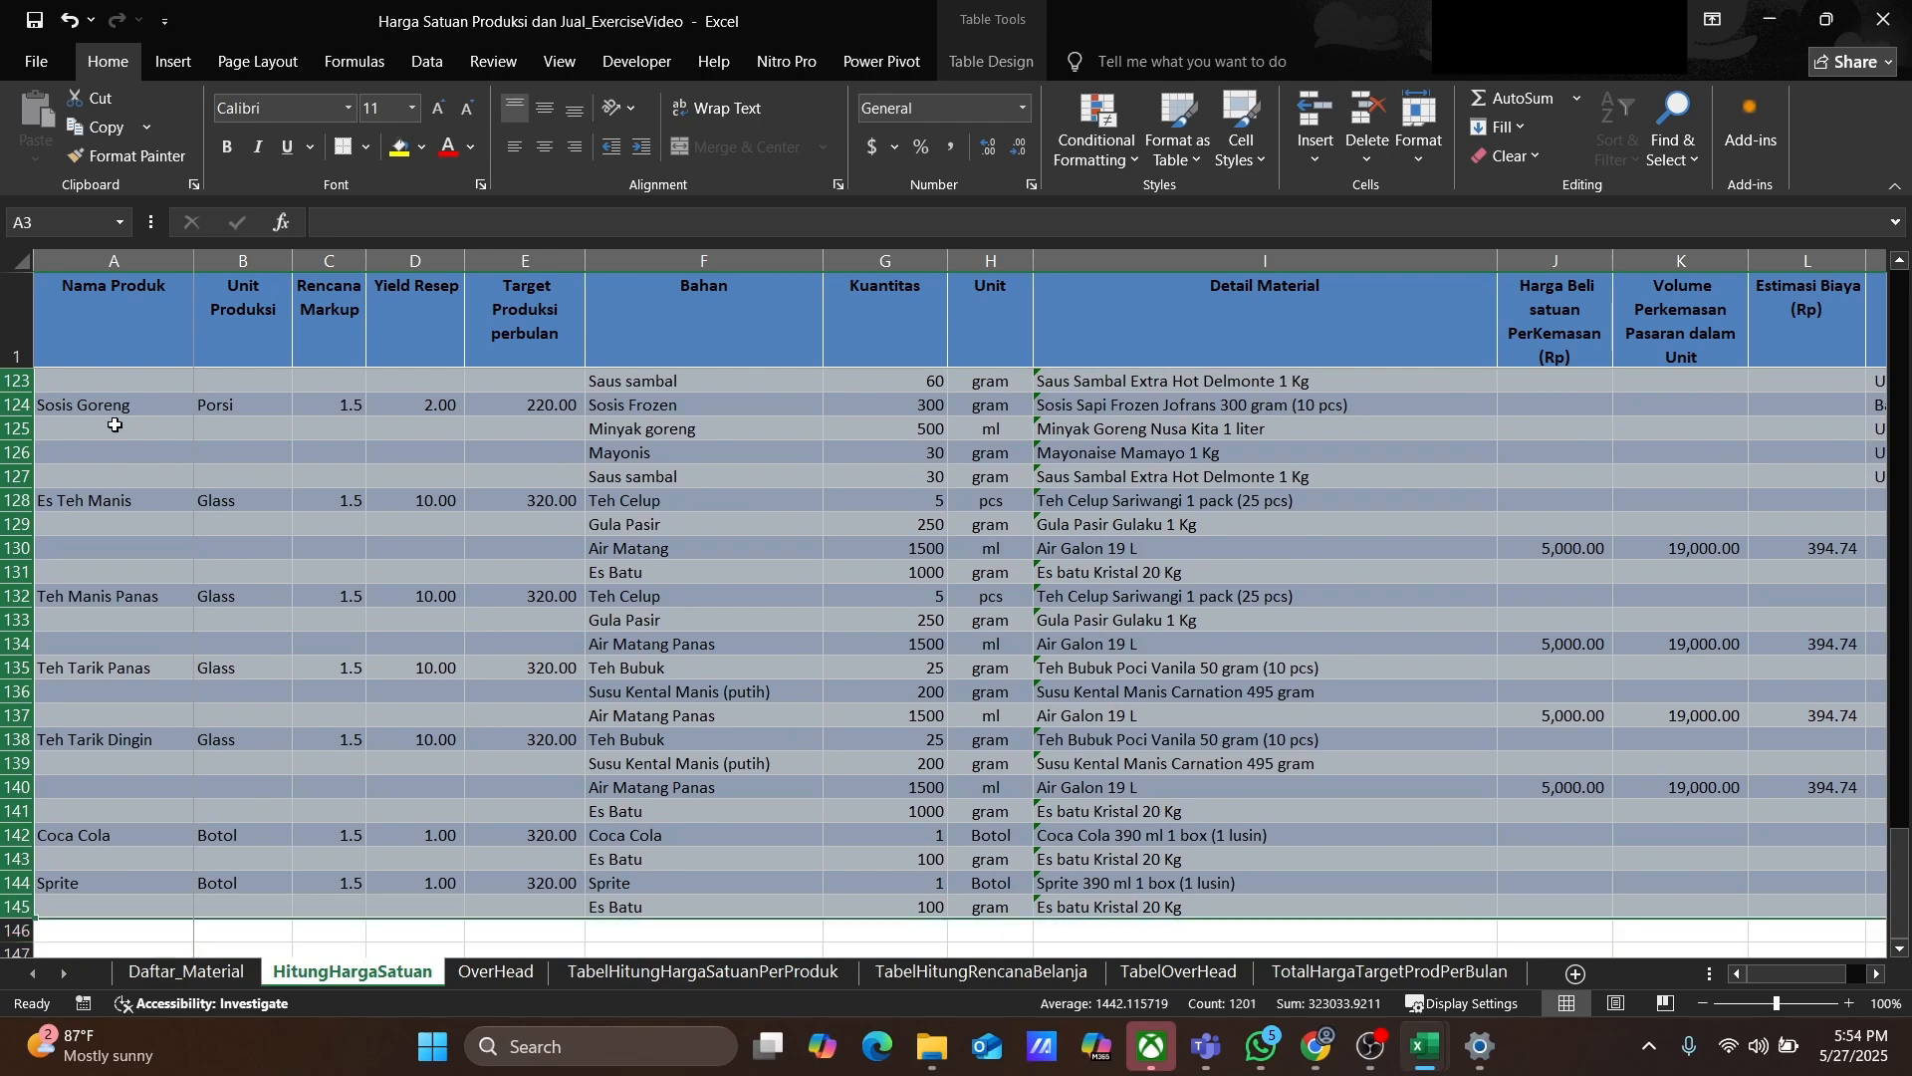
right_click(309, 497)
left_click(398, 741)
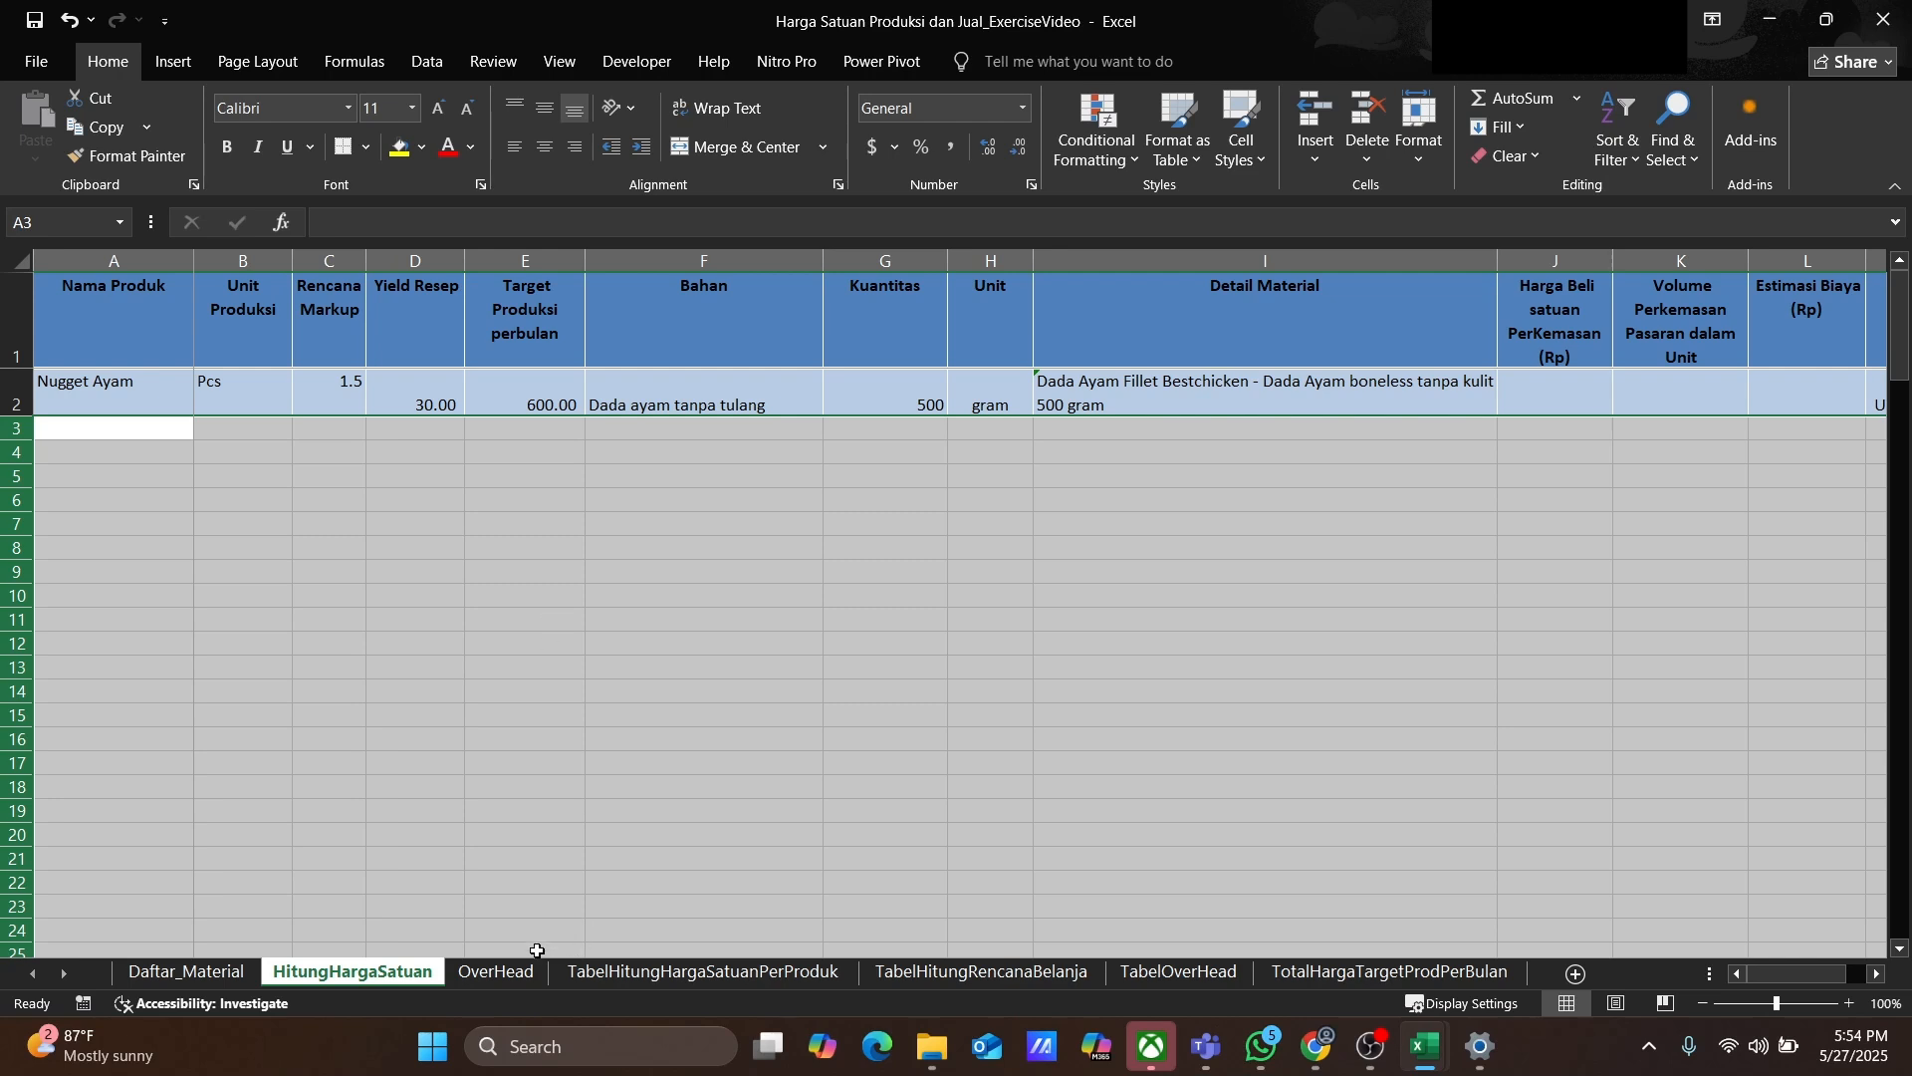
Step: On the OverHead sheet, delete the component rows from Gaji Karyawan through Transportasi, keeping only Air
left_click(496, 972)
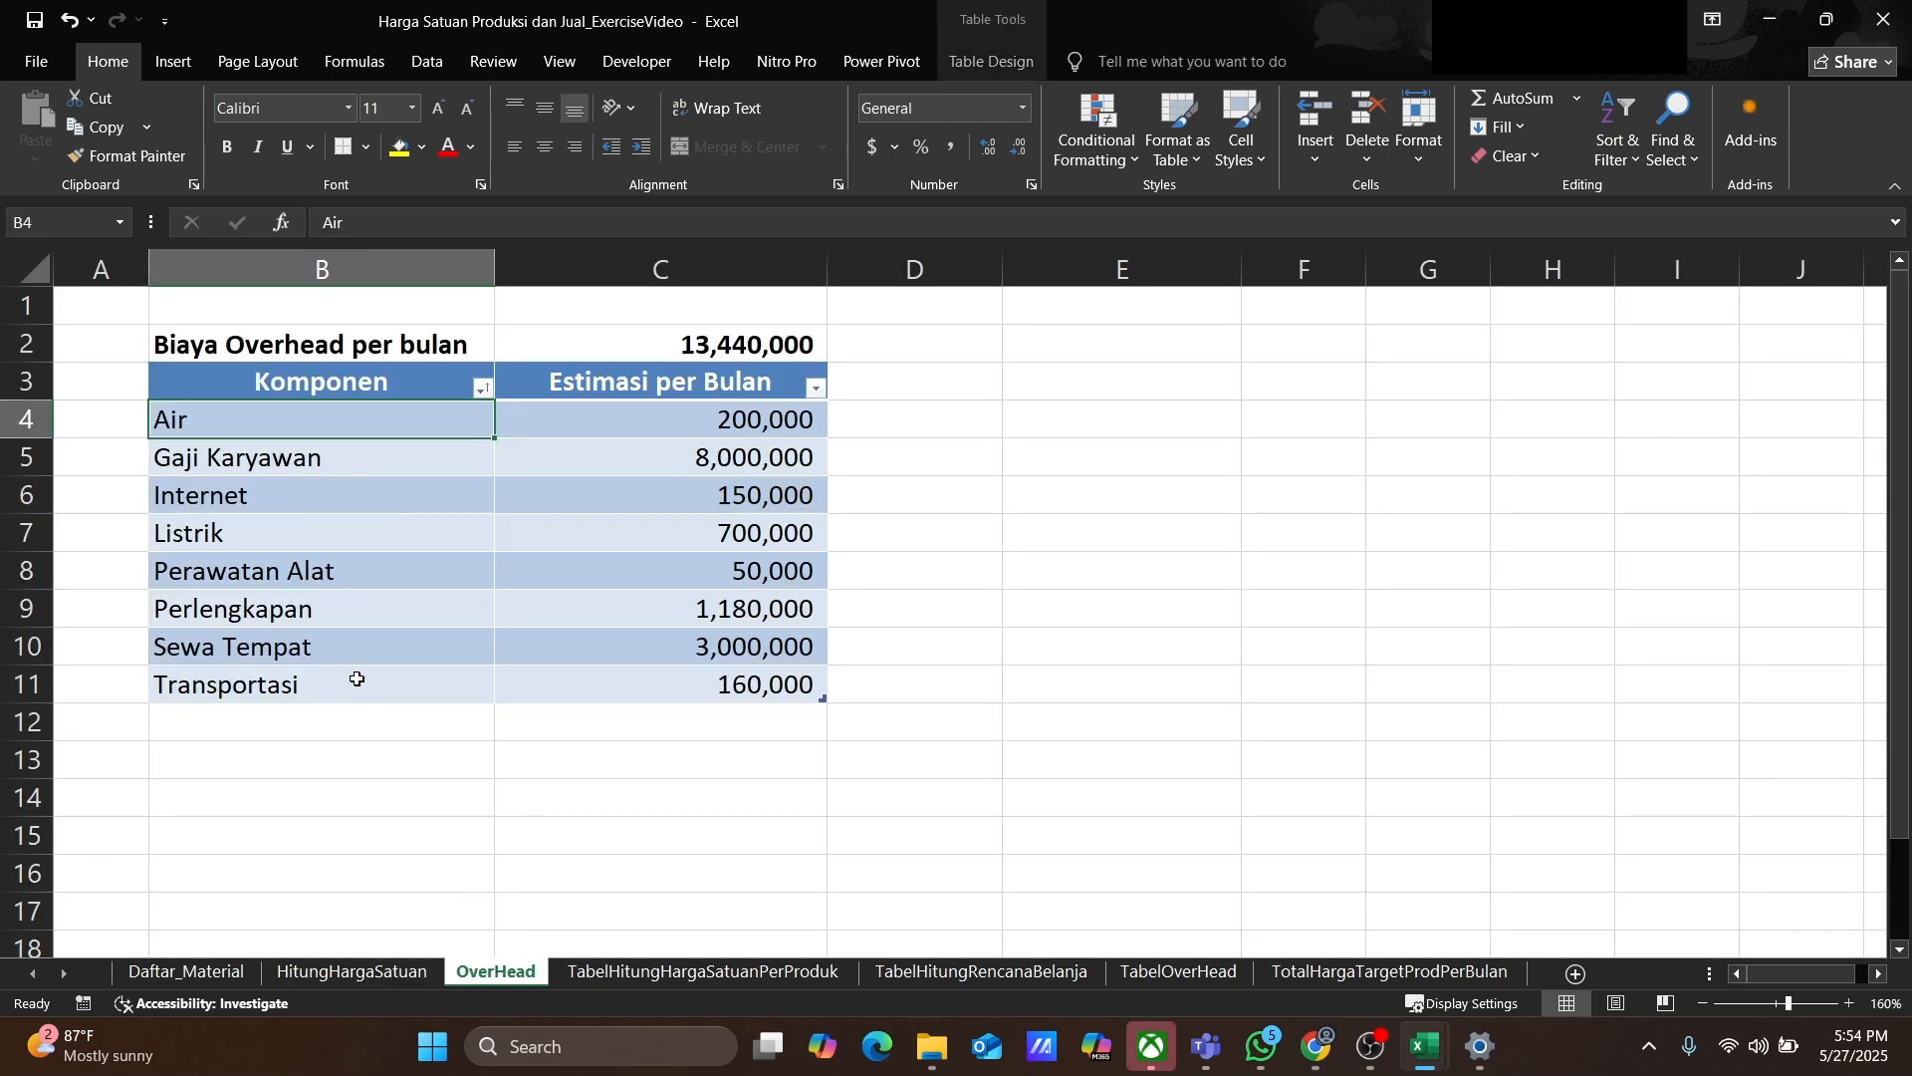
left_click_drag(28, 459, 45, 690)
right_click(361, 585)
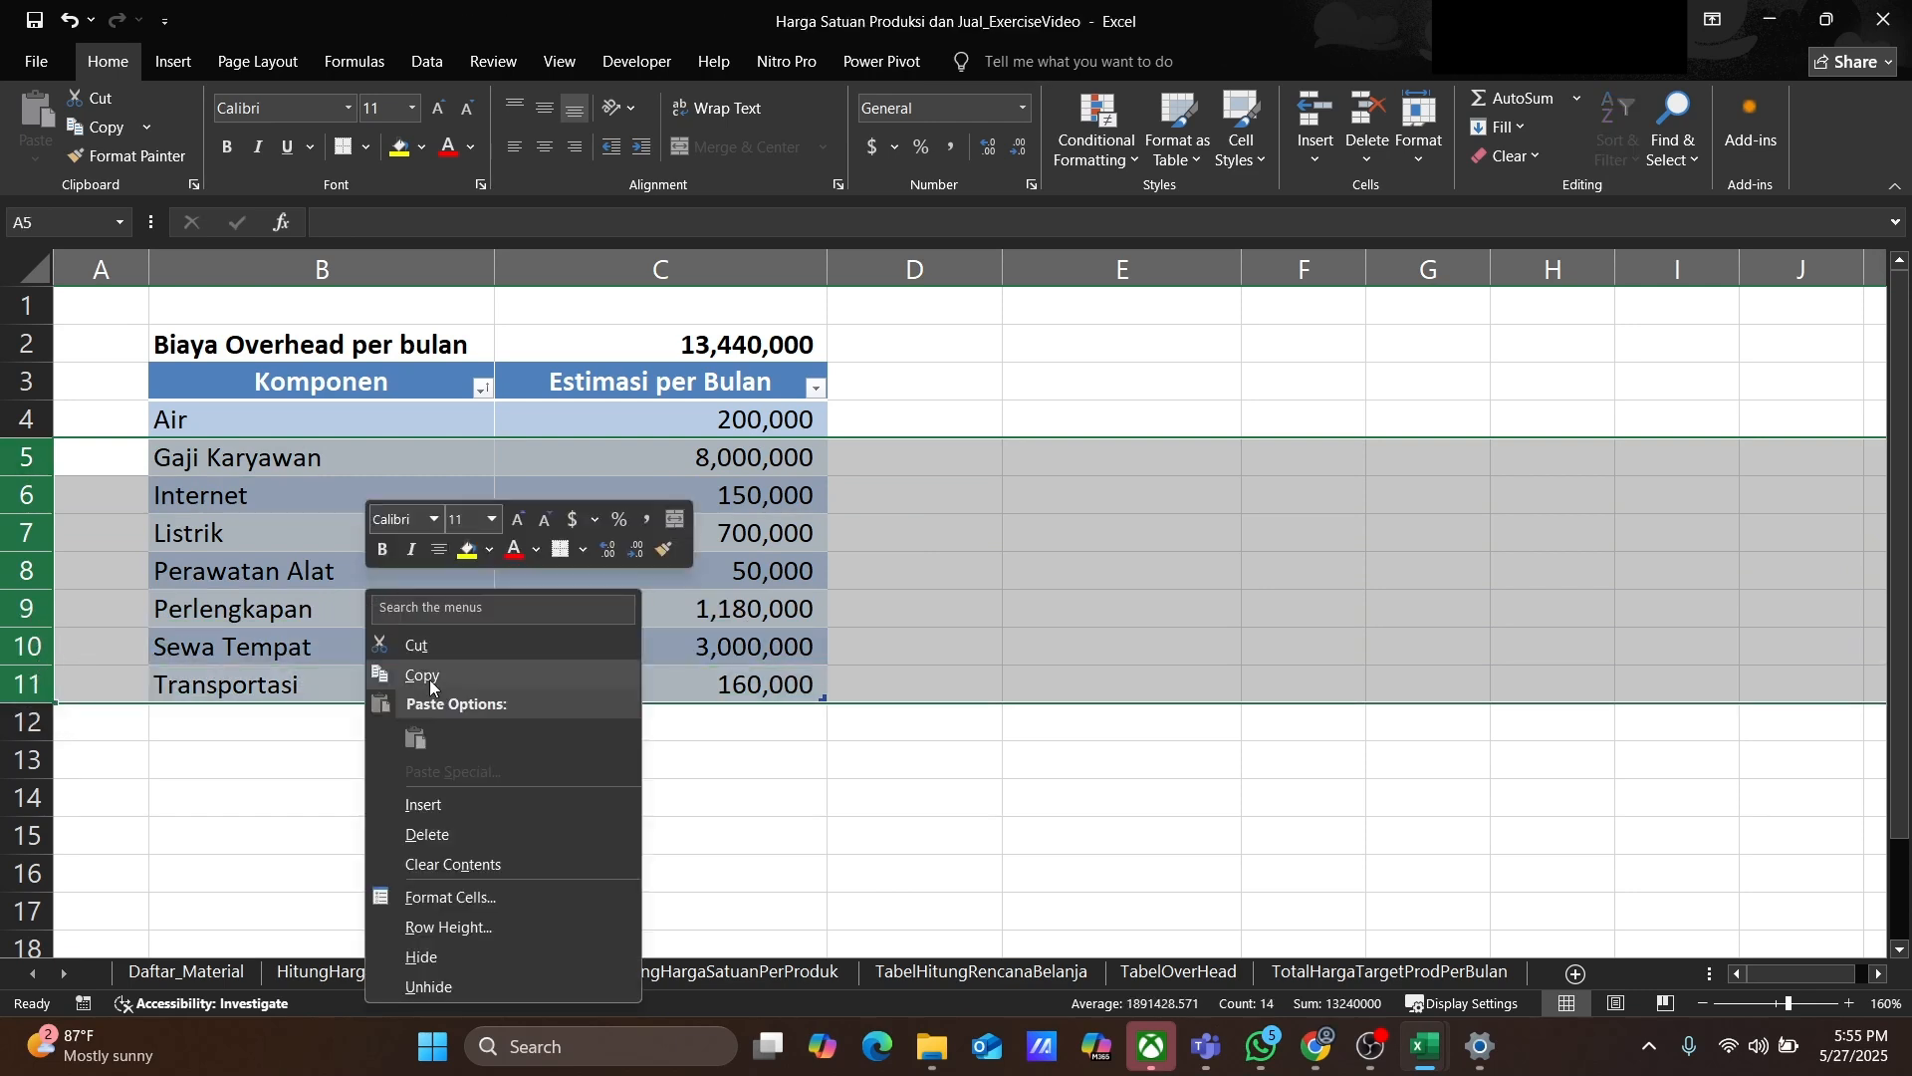
left_click(438, 832)
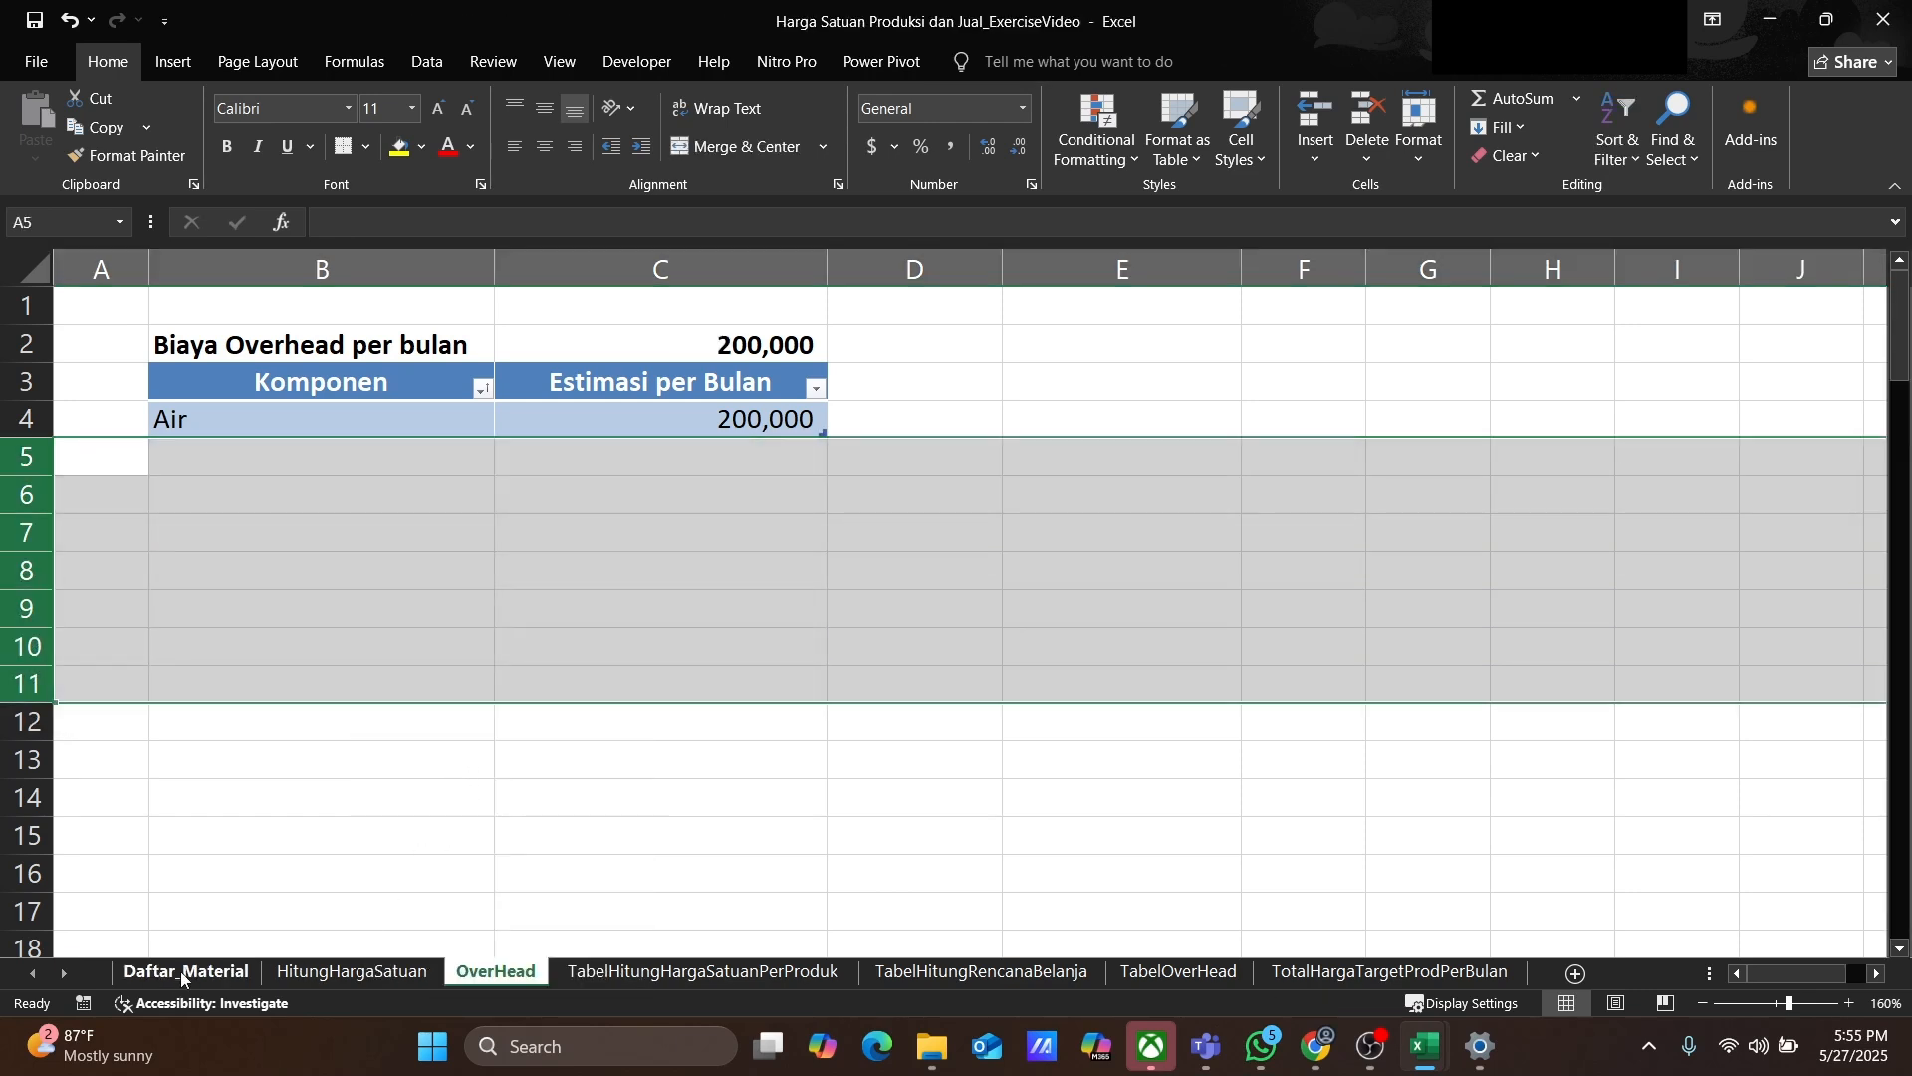
Step: Review each worksheet in turn to check the remaining data in the workbook
left_click(184, 973)
left_click(319, 973)
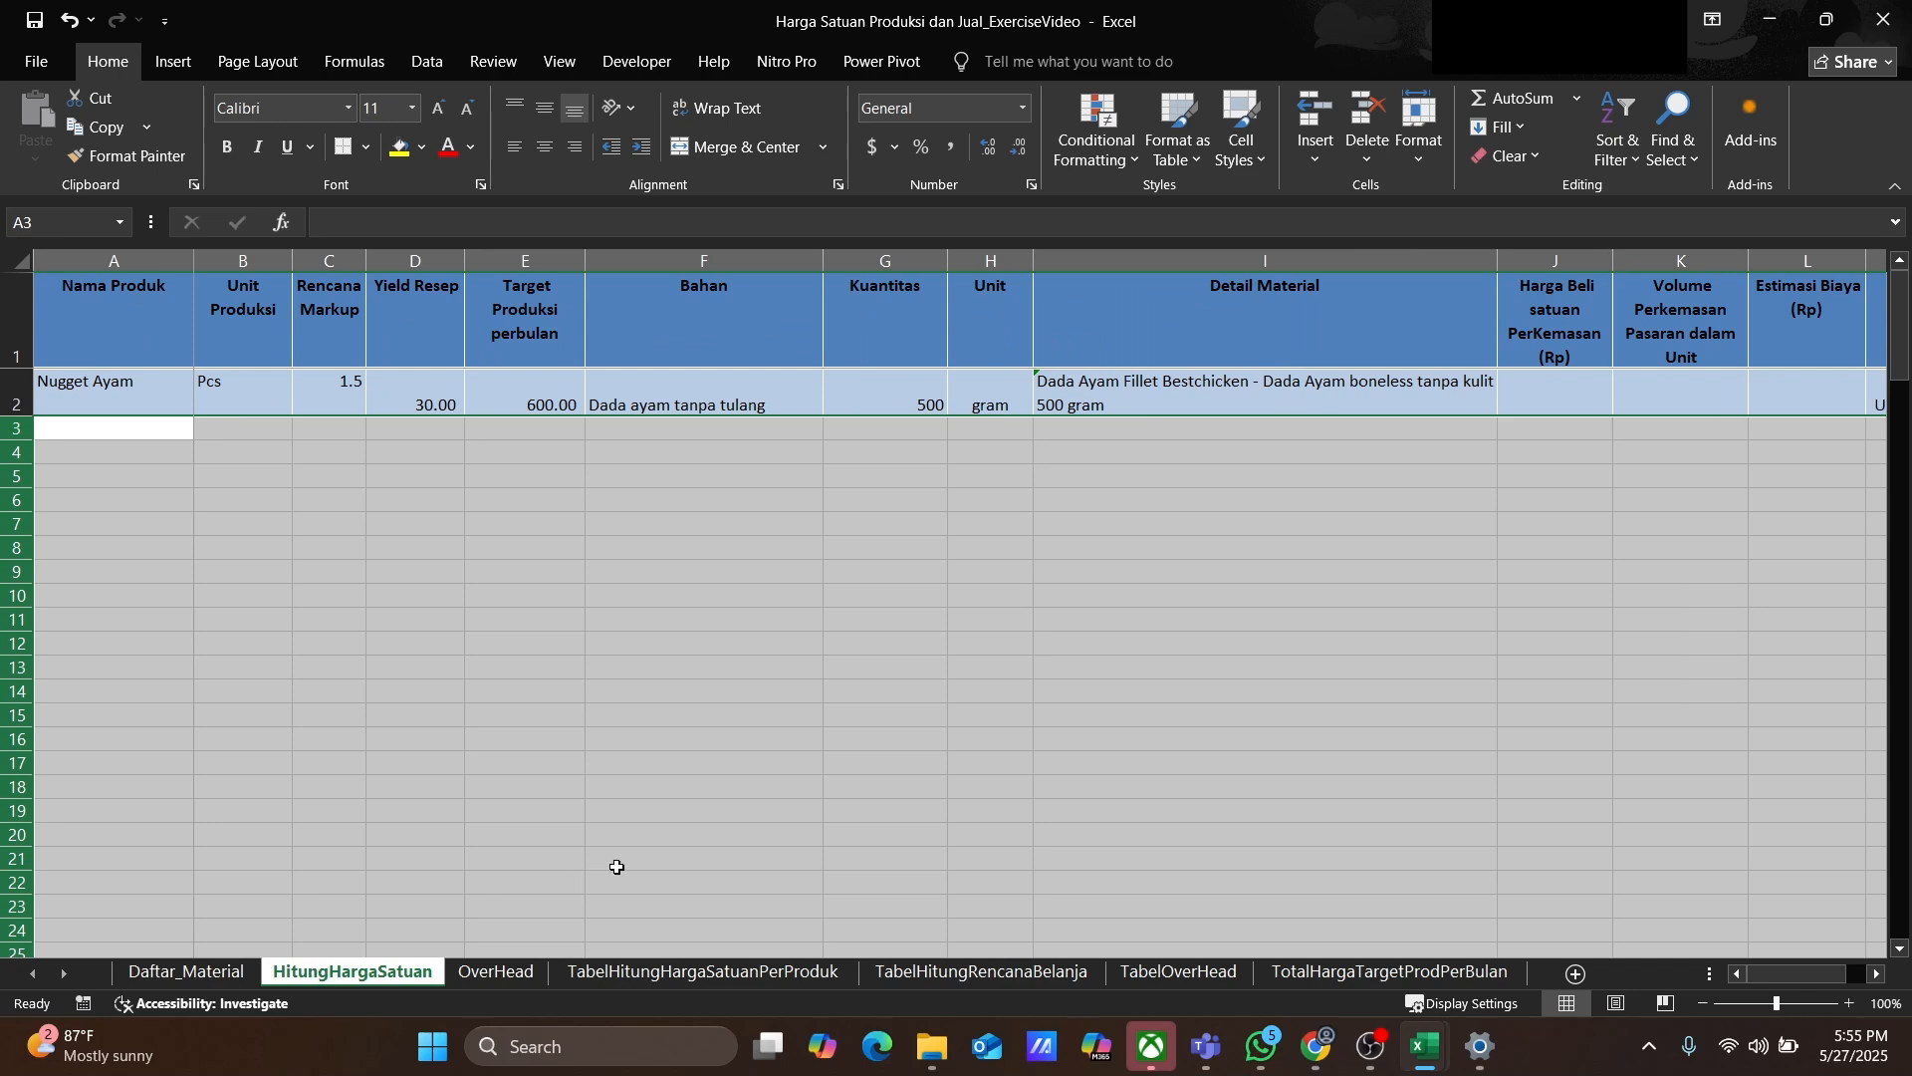
left_click(510, 971)
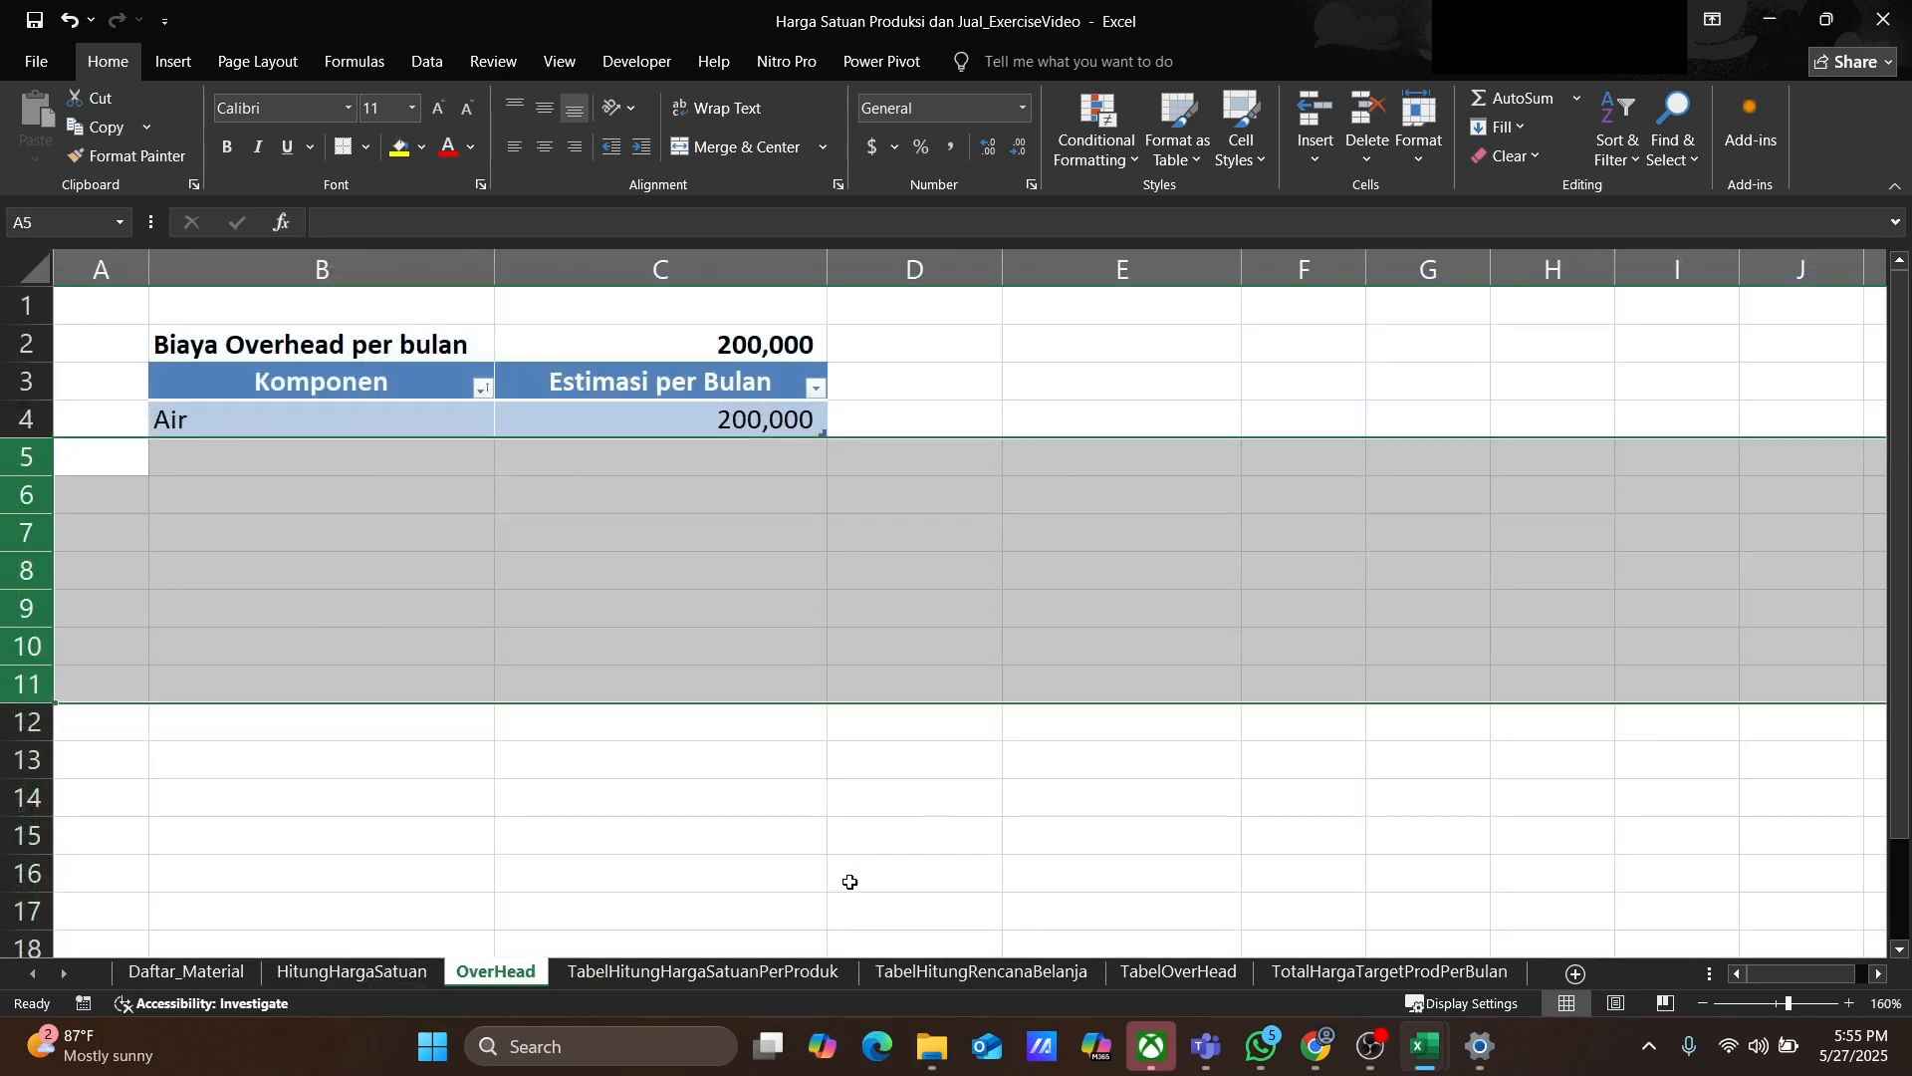
left_click(695, 977)
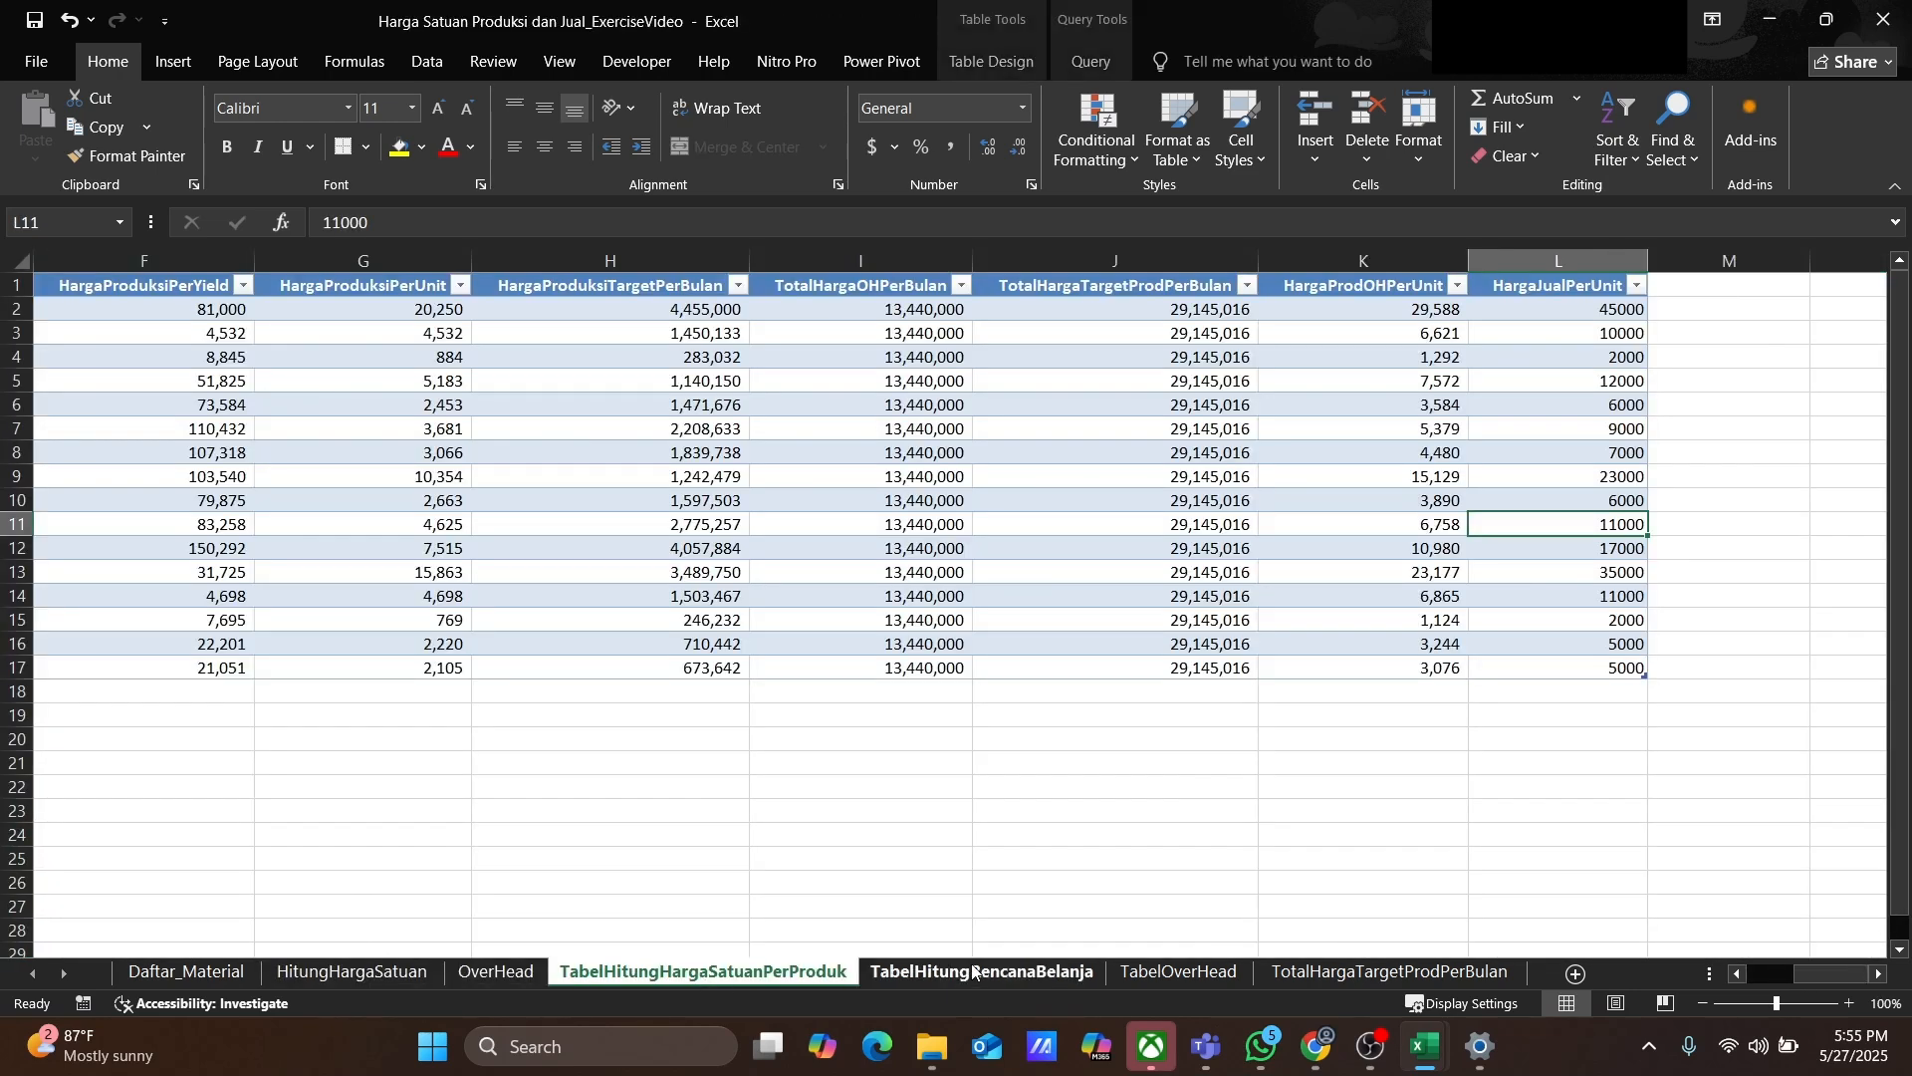
left_click(960, 978)
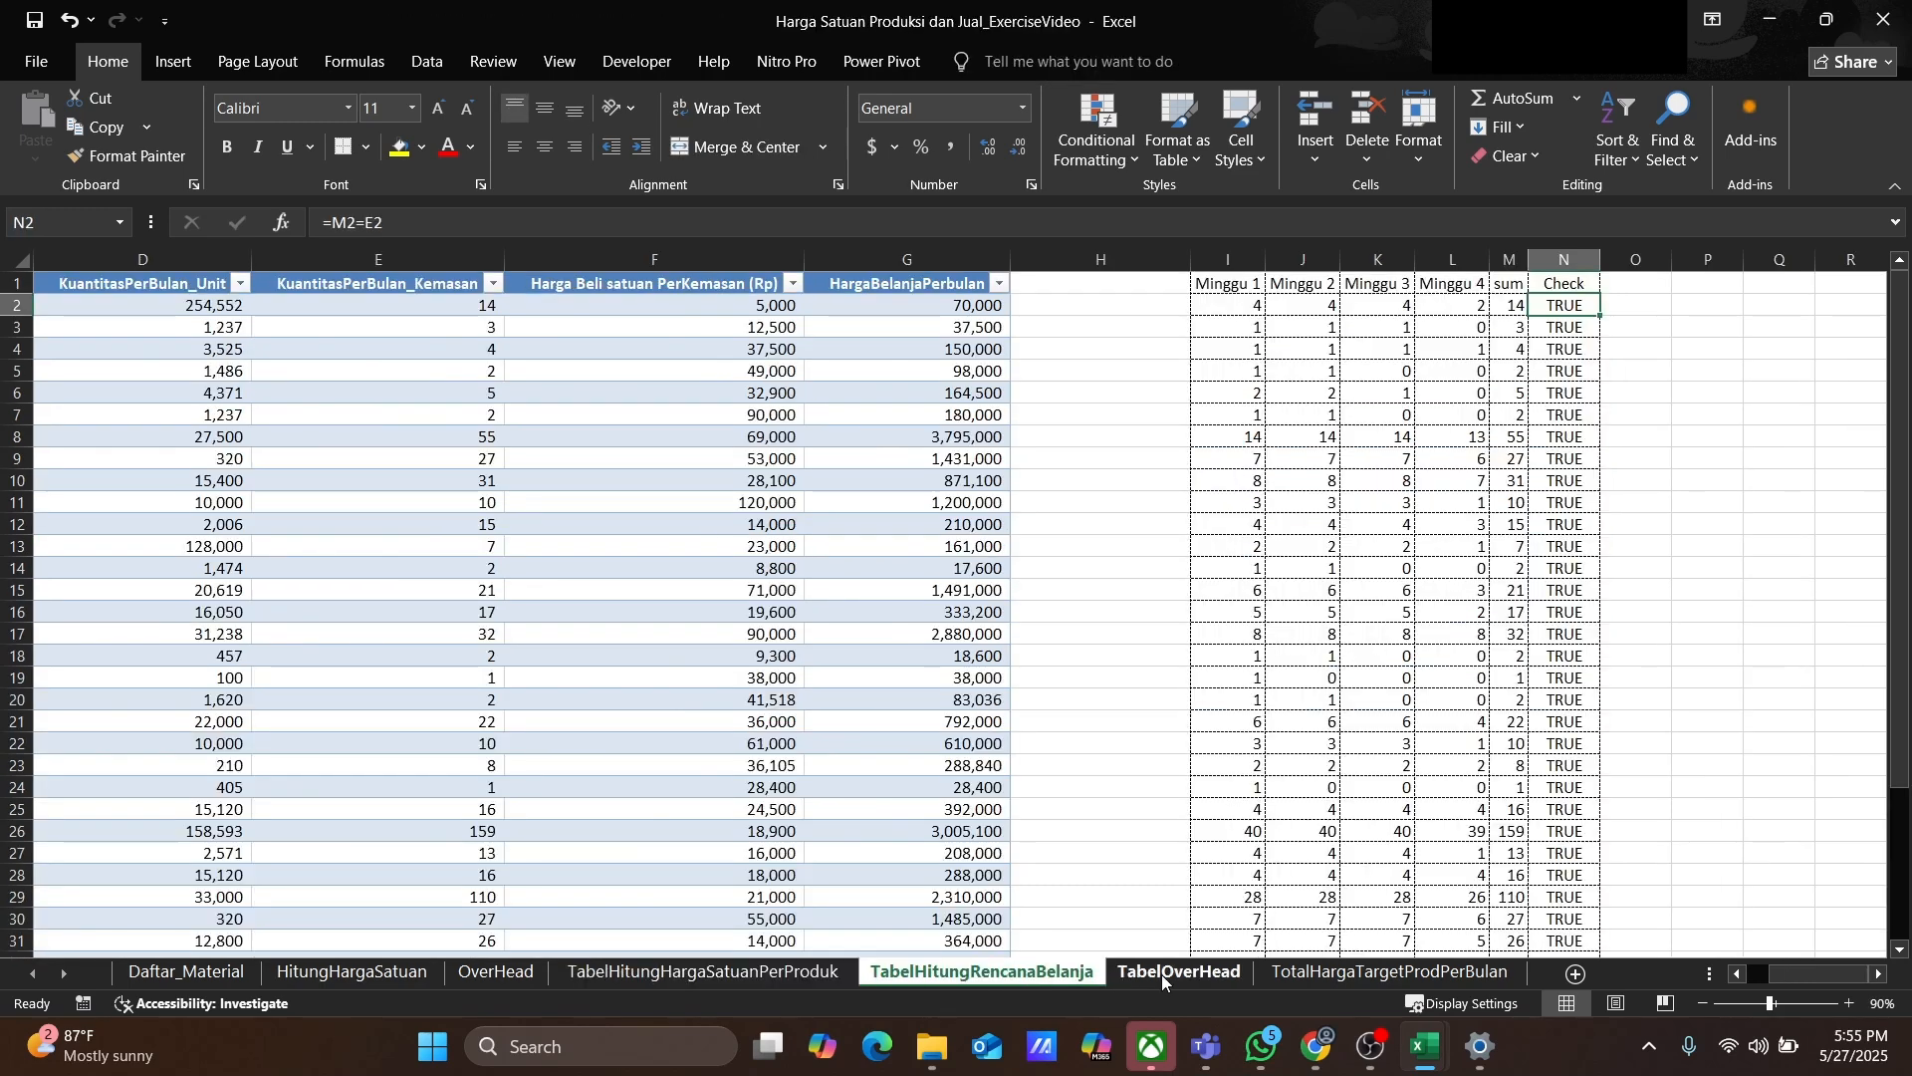
left_click(766, 976)
left_click(986, 976)
left_click(204, 978)
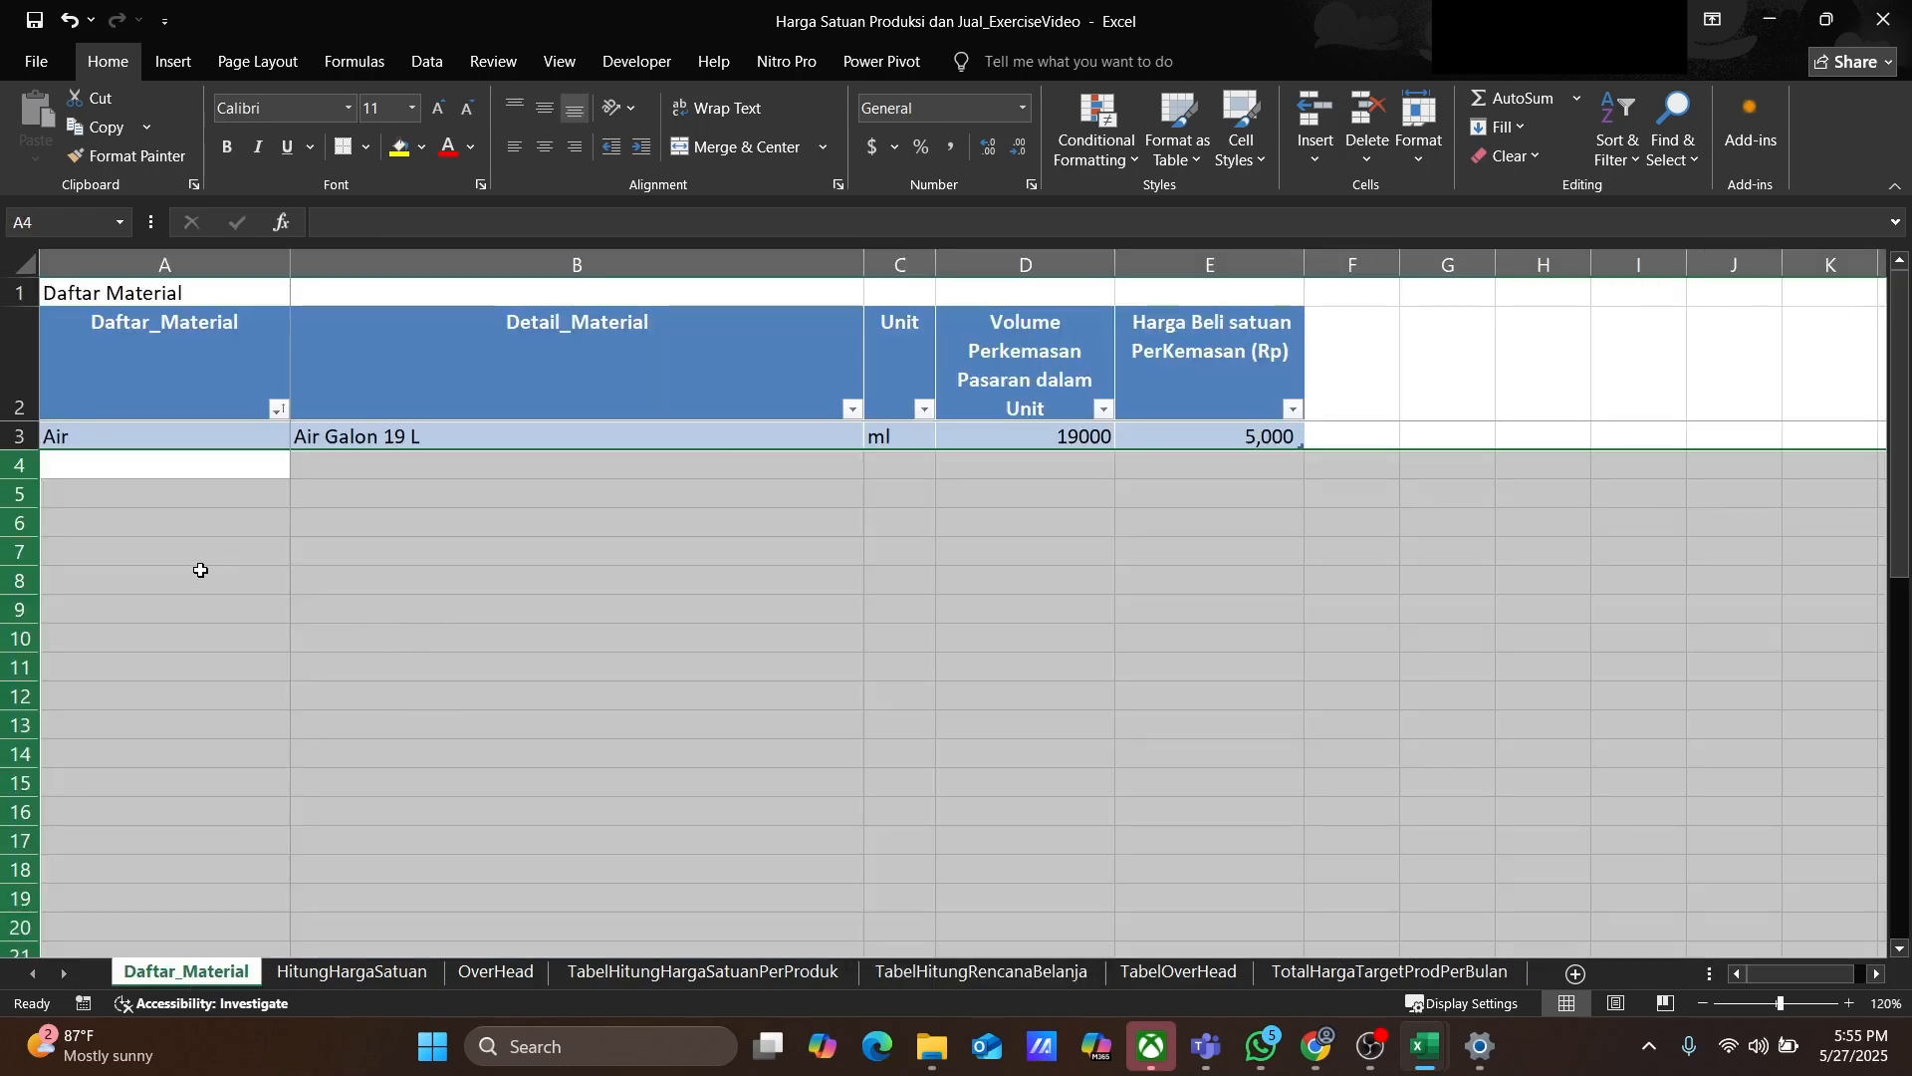
left_click(254, 590)
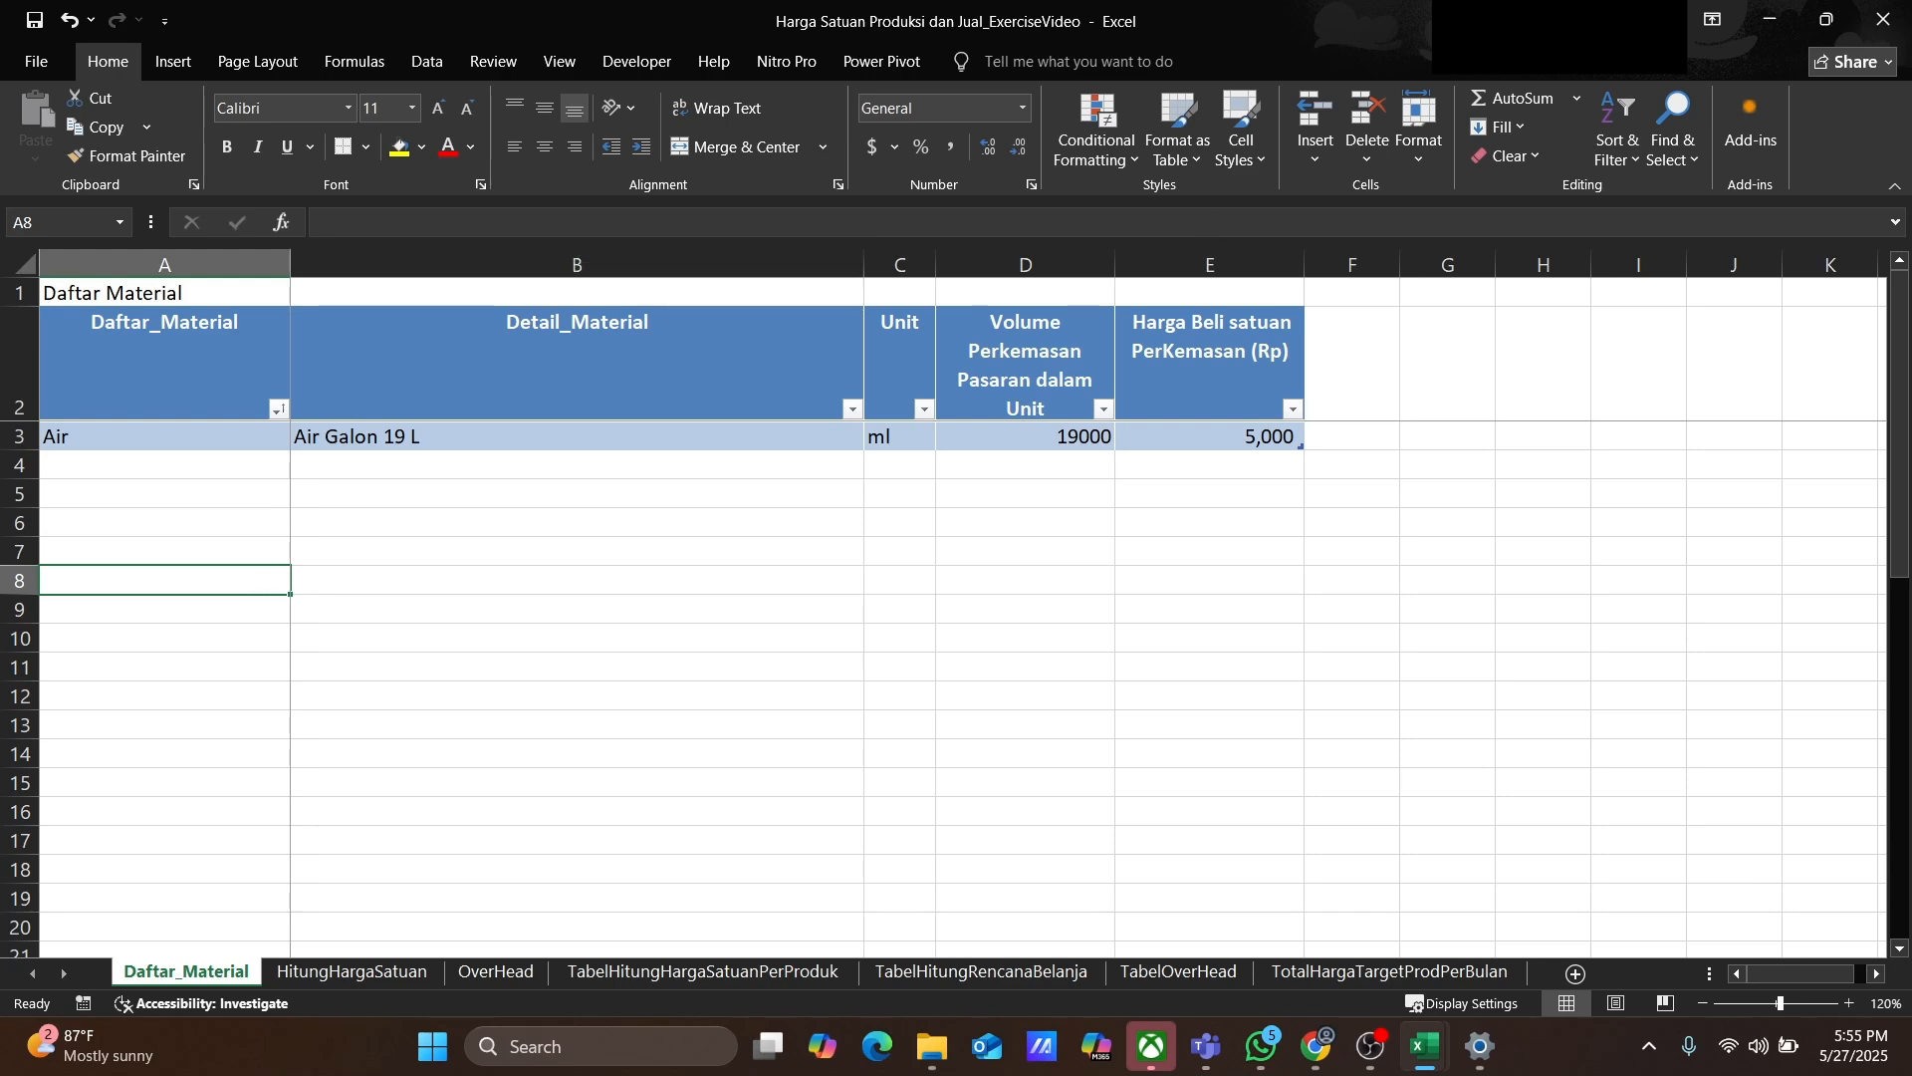
Step: Replace the first material entry with Bawang Bombay and its detail Bawang Bombay Besar 1 Kg
left_click(154, 439)
type("Ba")
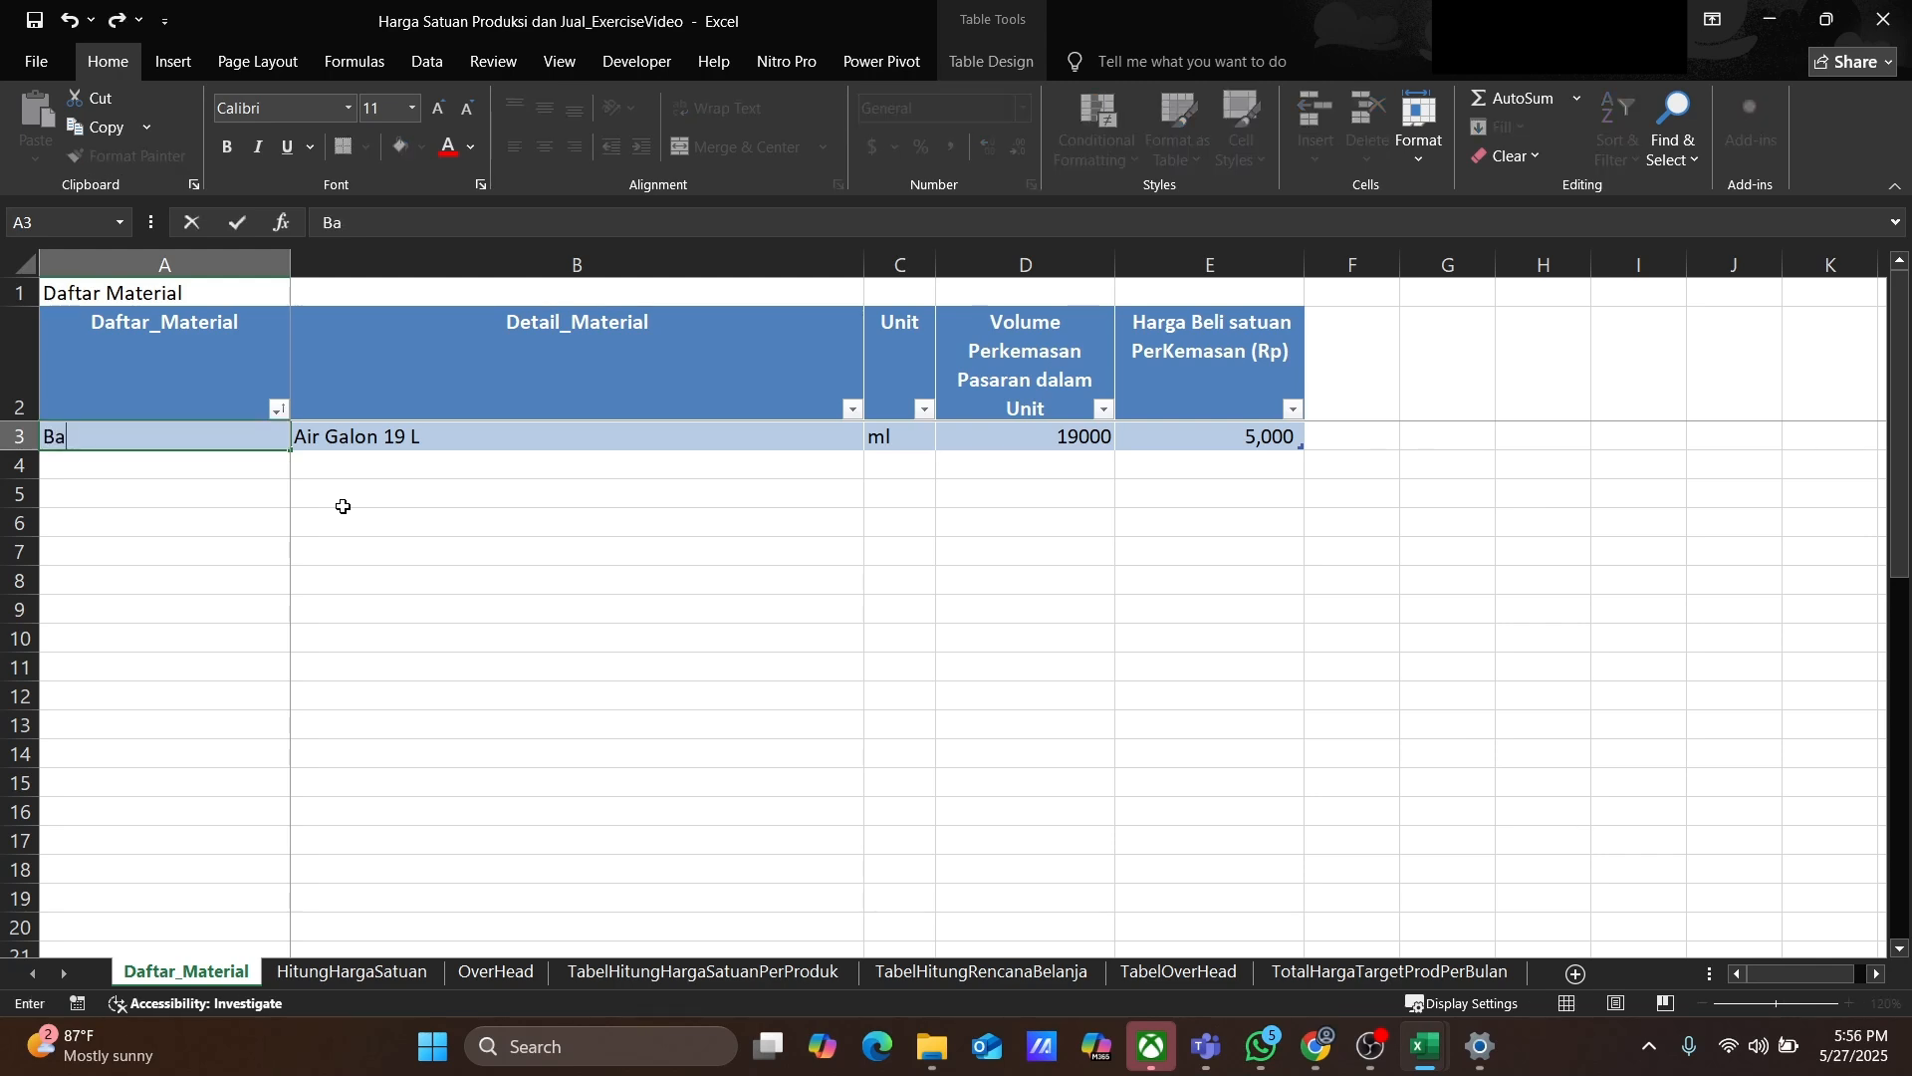
type("wang Bombay")
key("Tab")
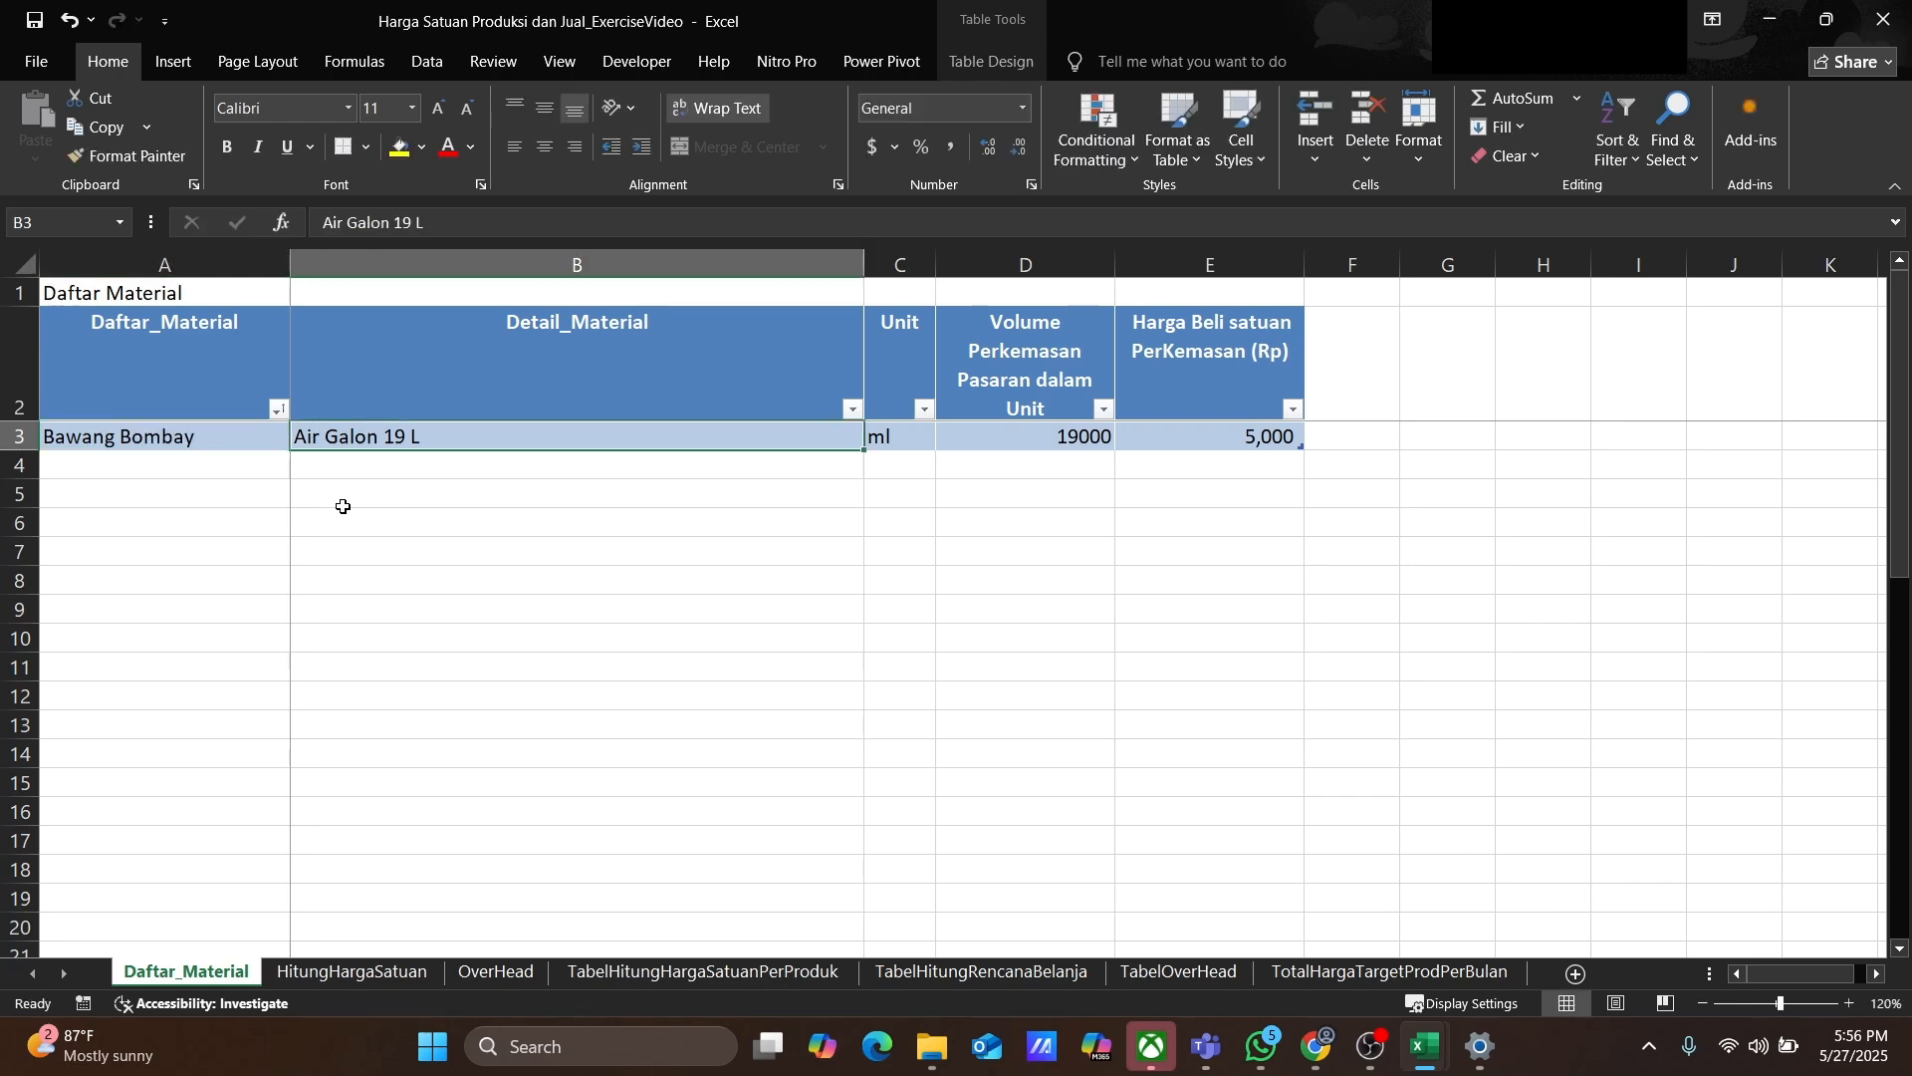
type("Bawang Bom")
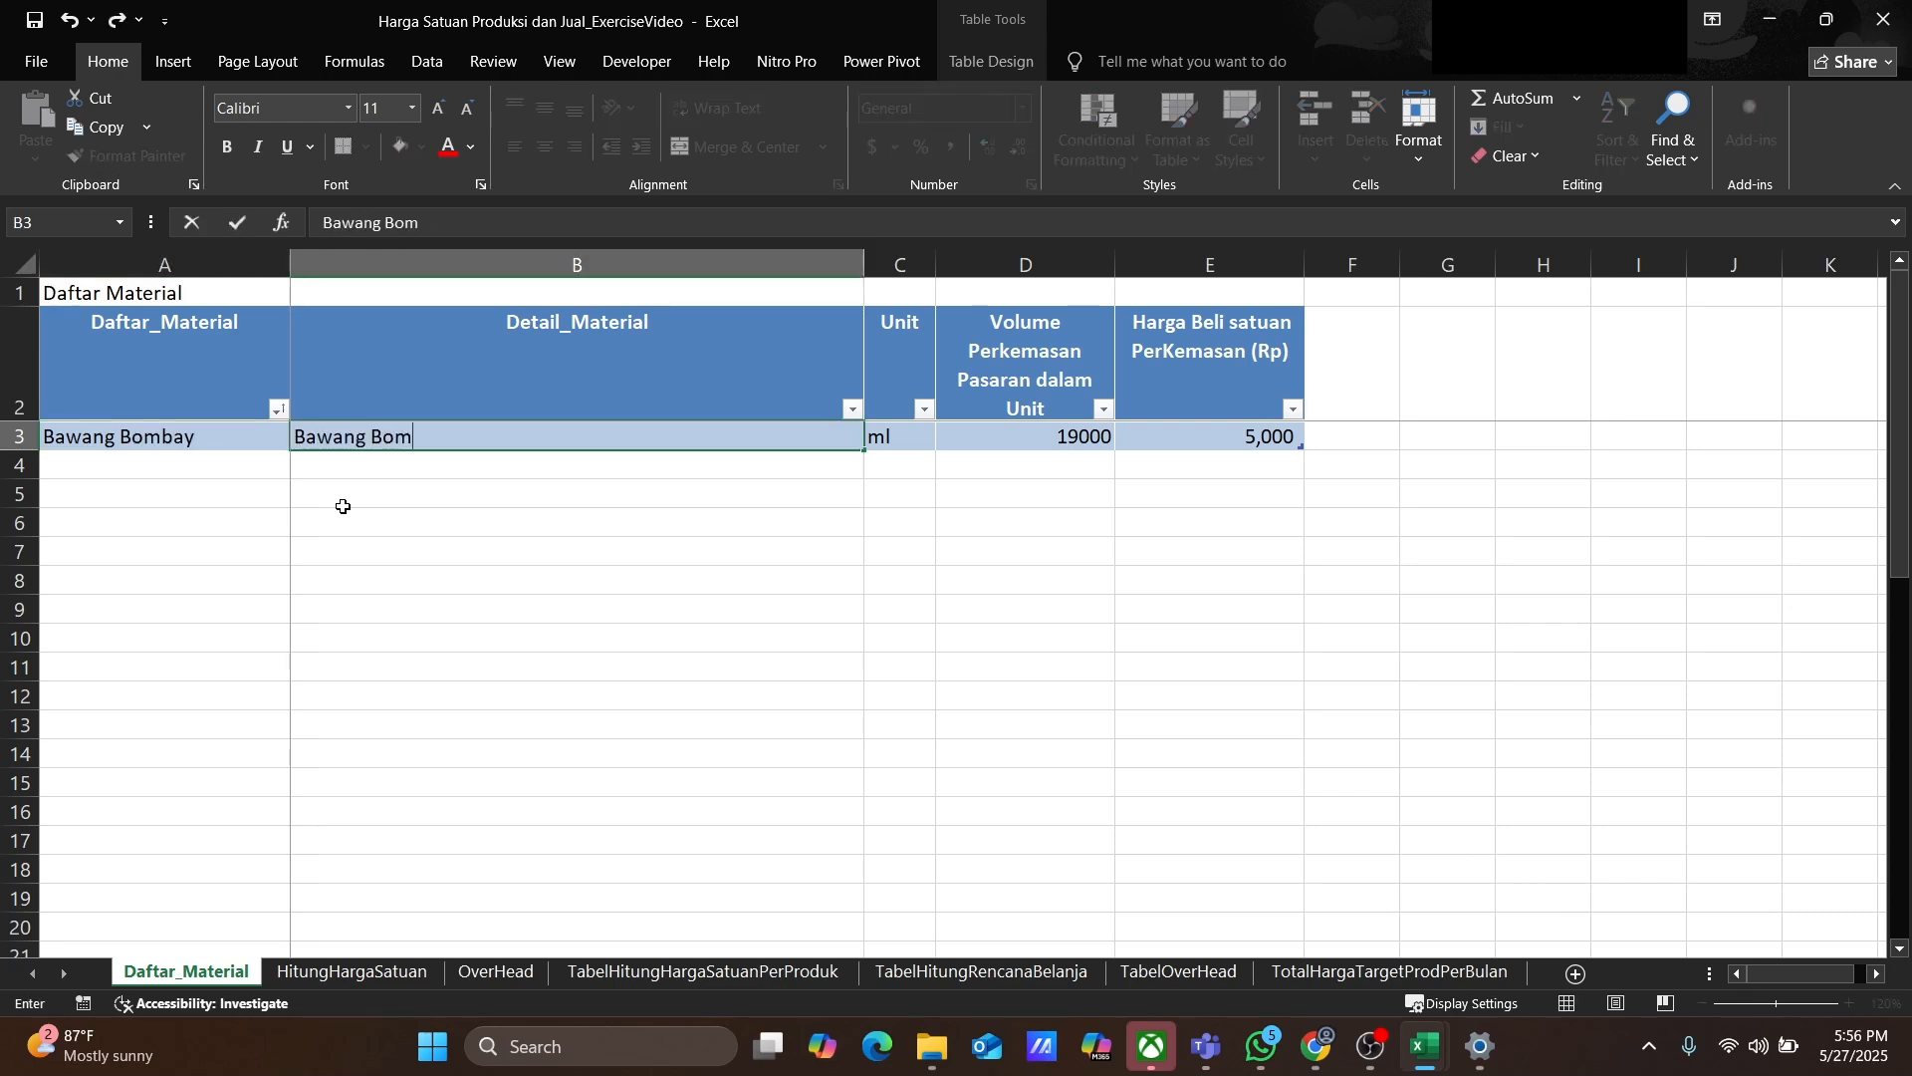
type("bay Besar 1 Kg")
key("Tab")
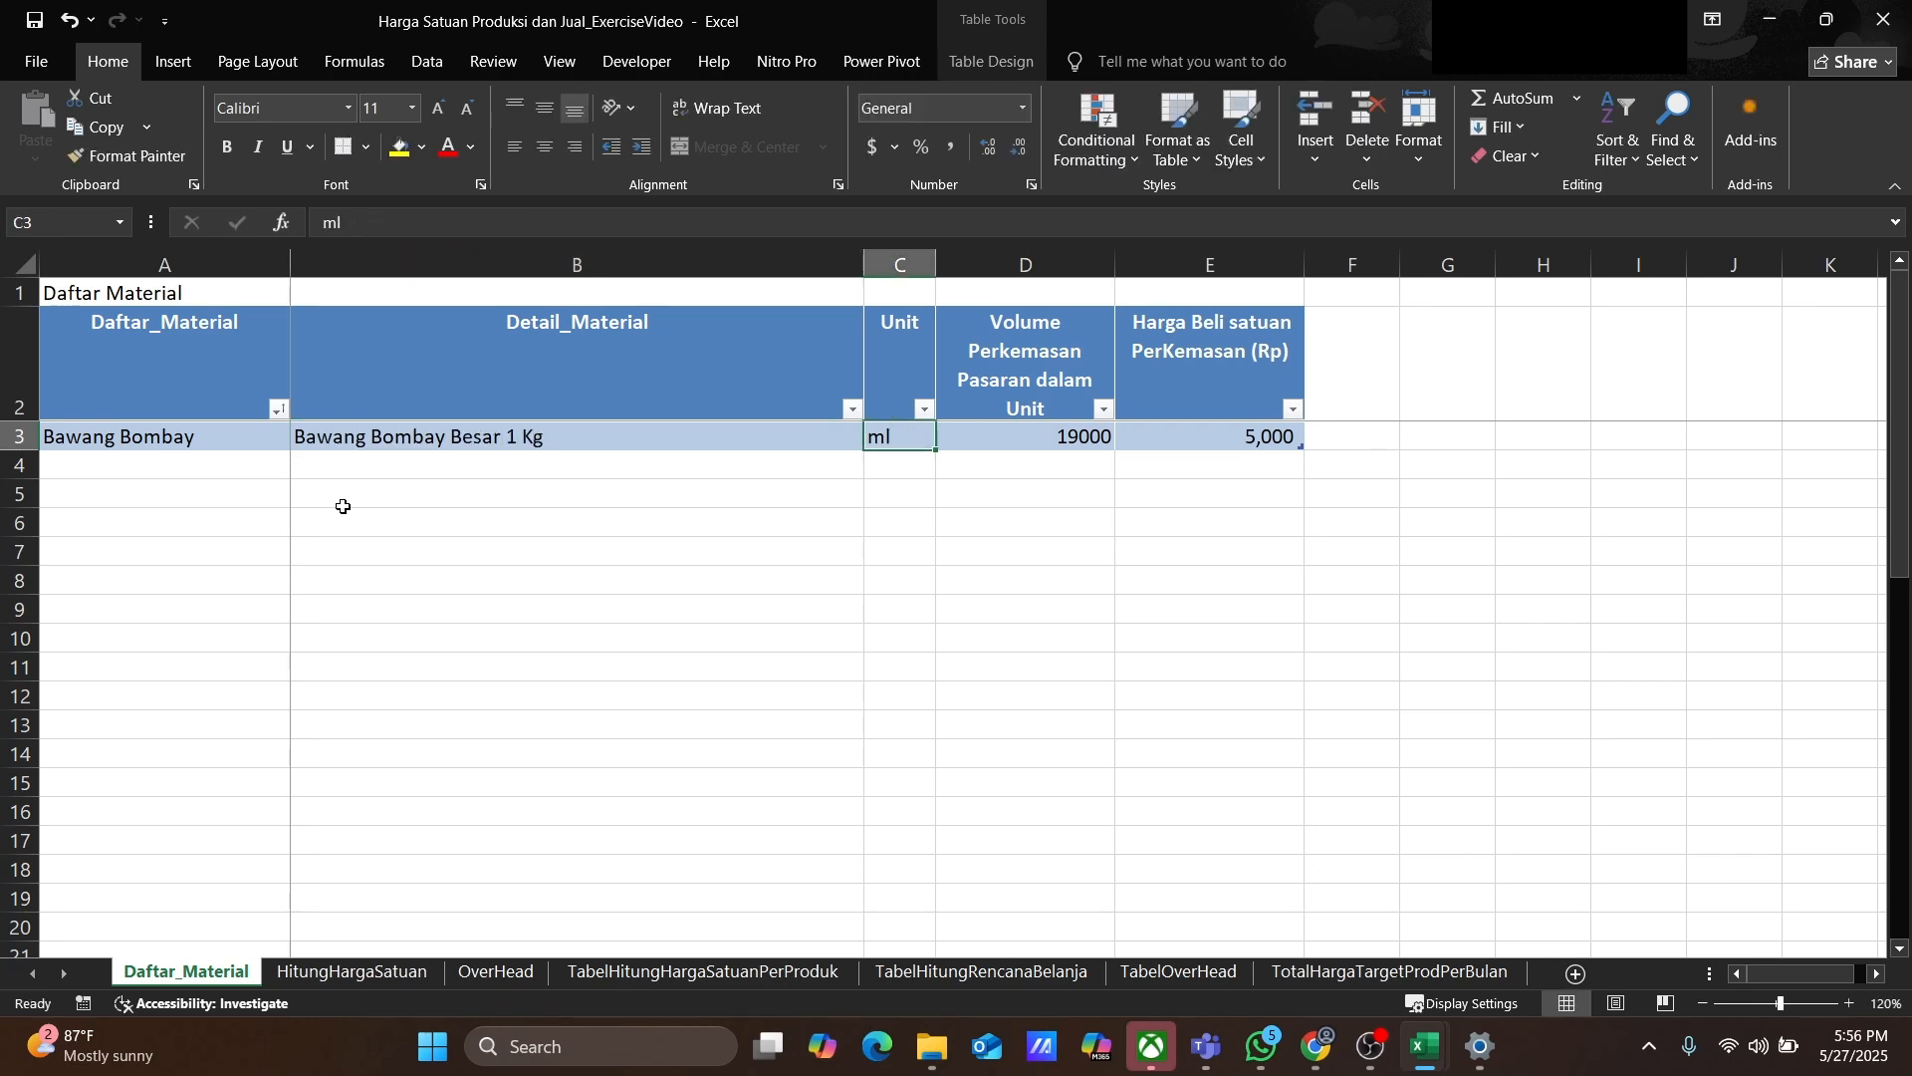
Step: Set Bawang Bombay's unit to gram, package volume to 1000 and purchase price to 37500
type("gram")
key("Tab")
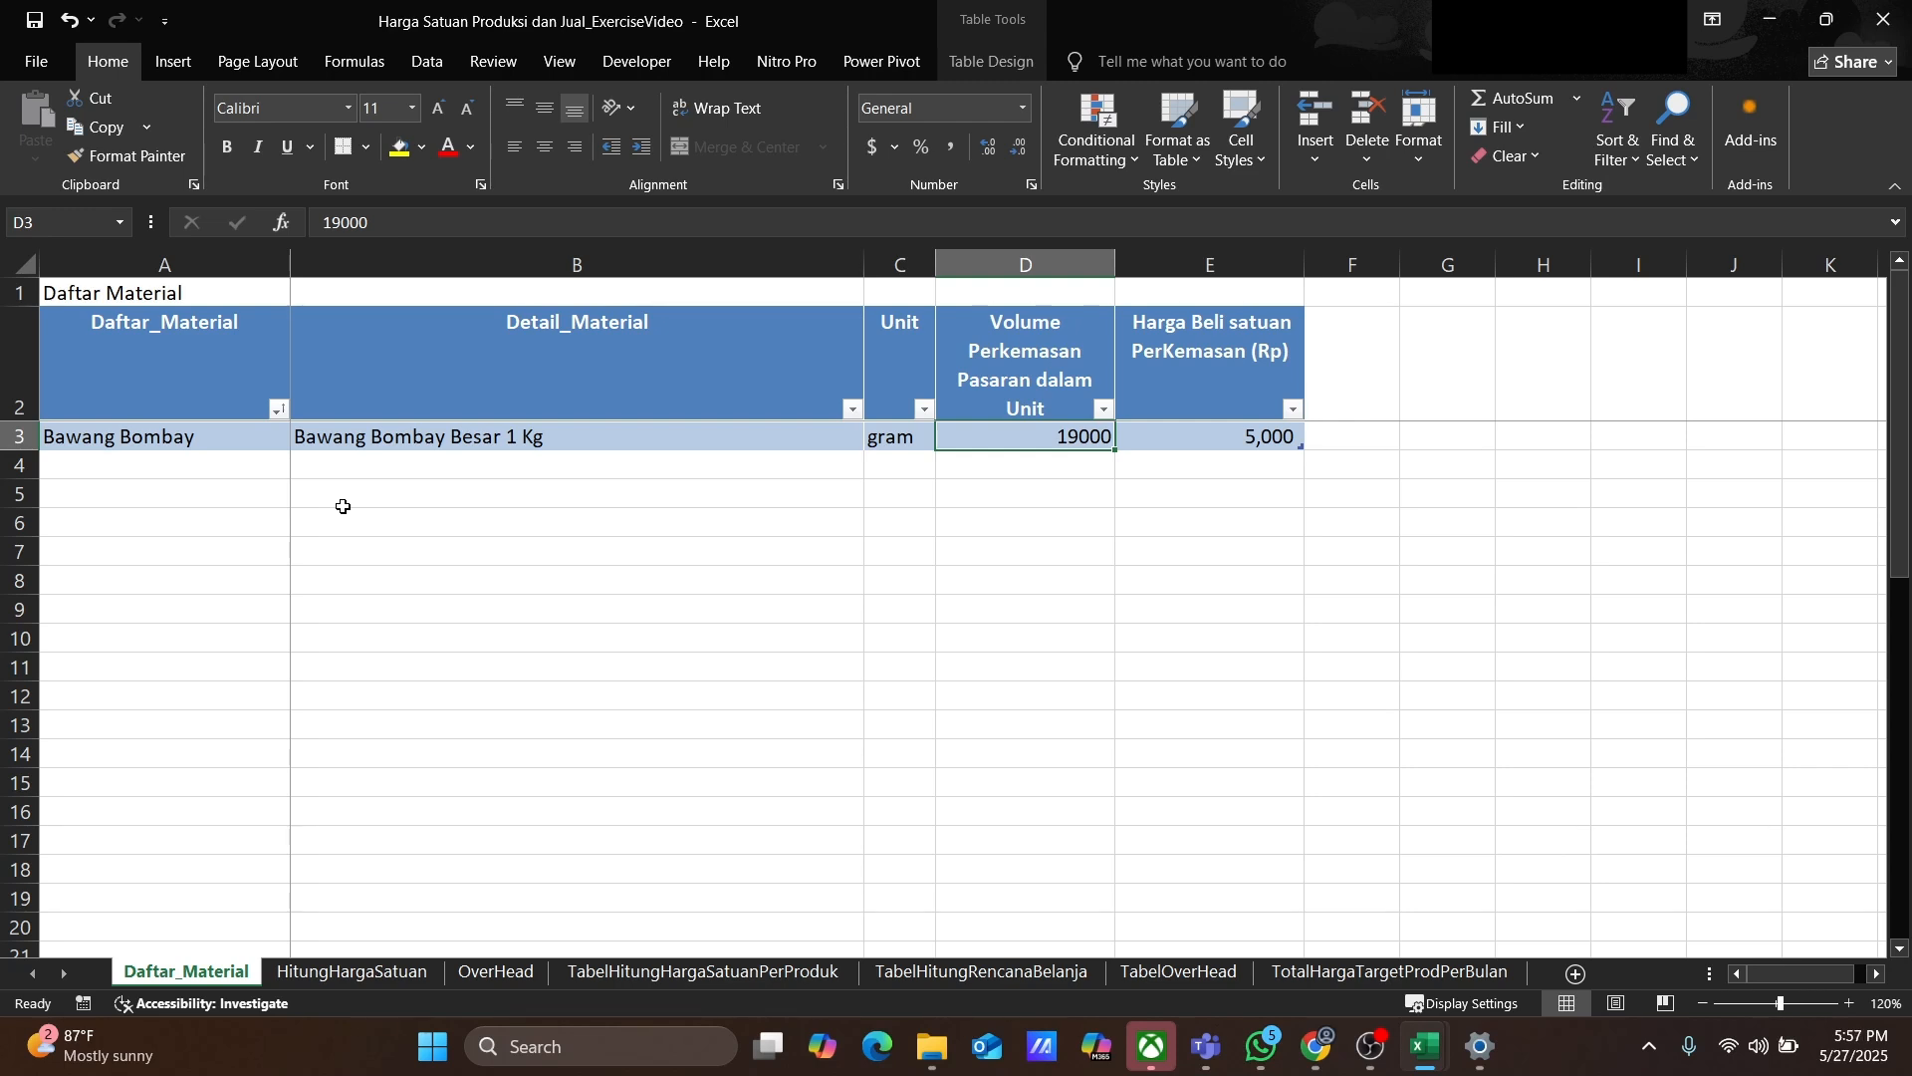
type("1000")
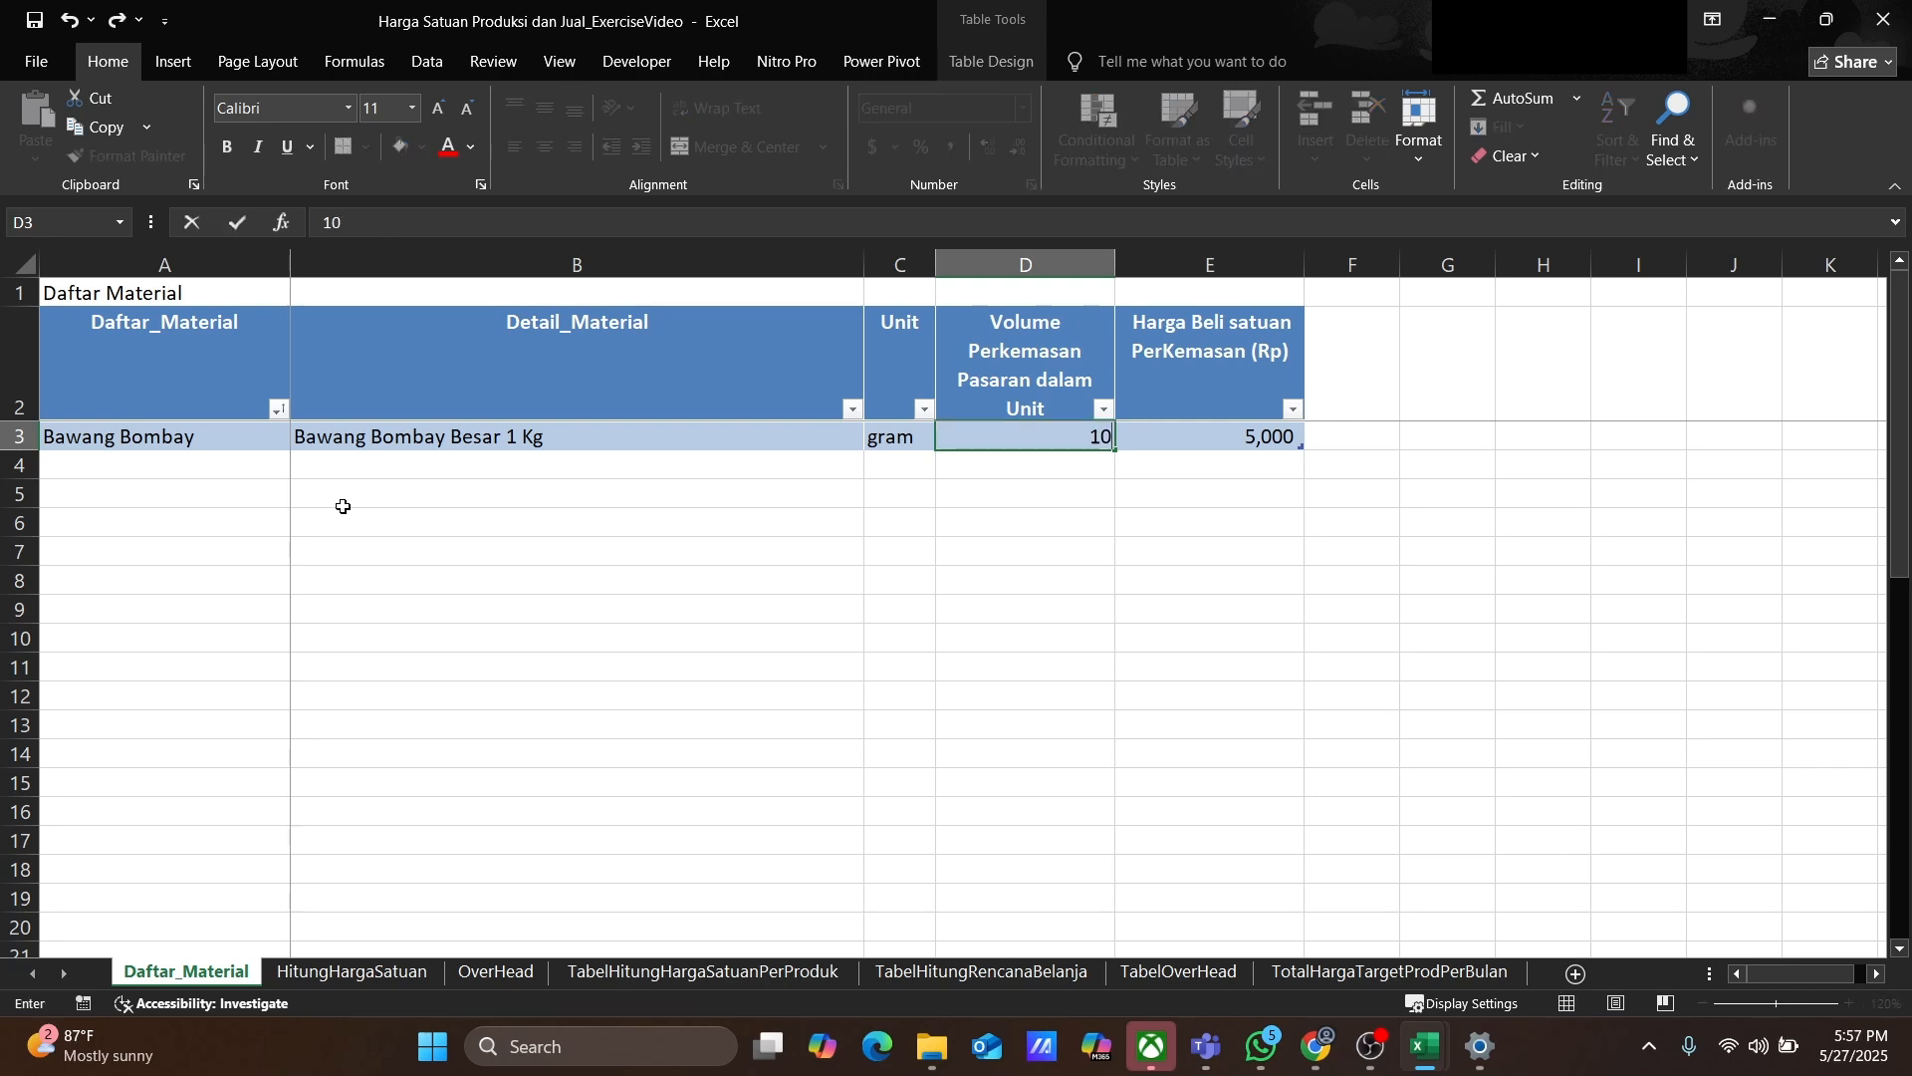
key("Return")
key("Up")
key("Right")
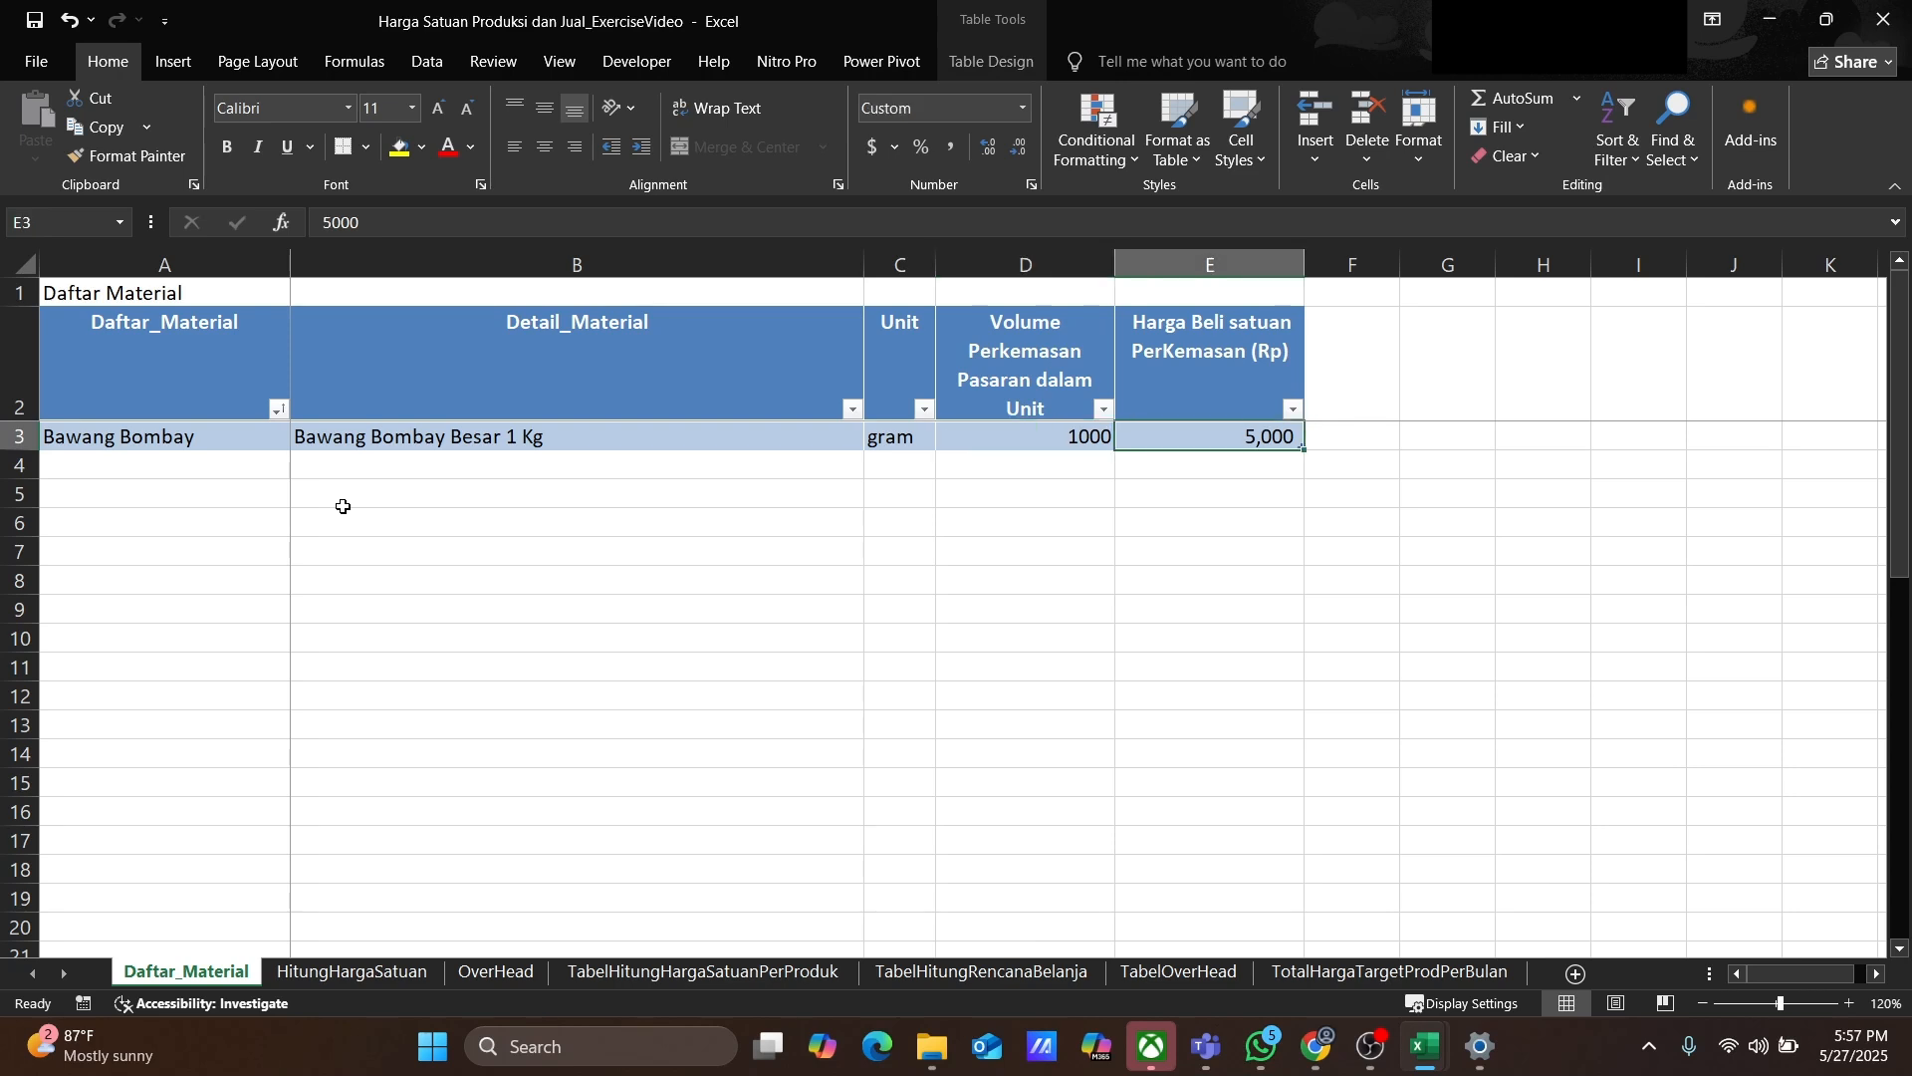
type("37500")
key("Return")
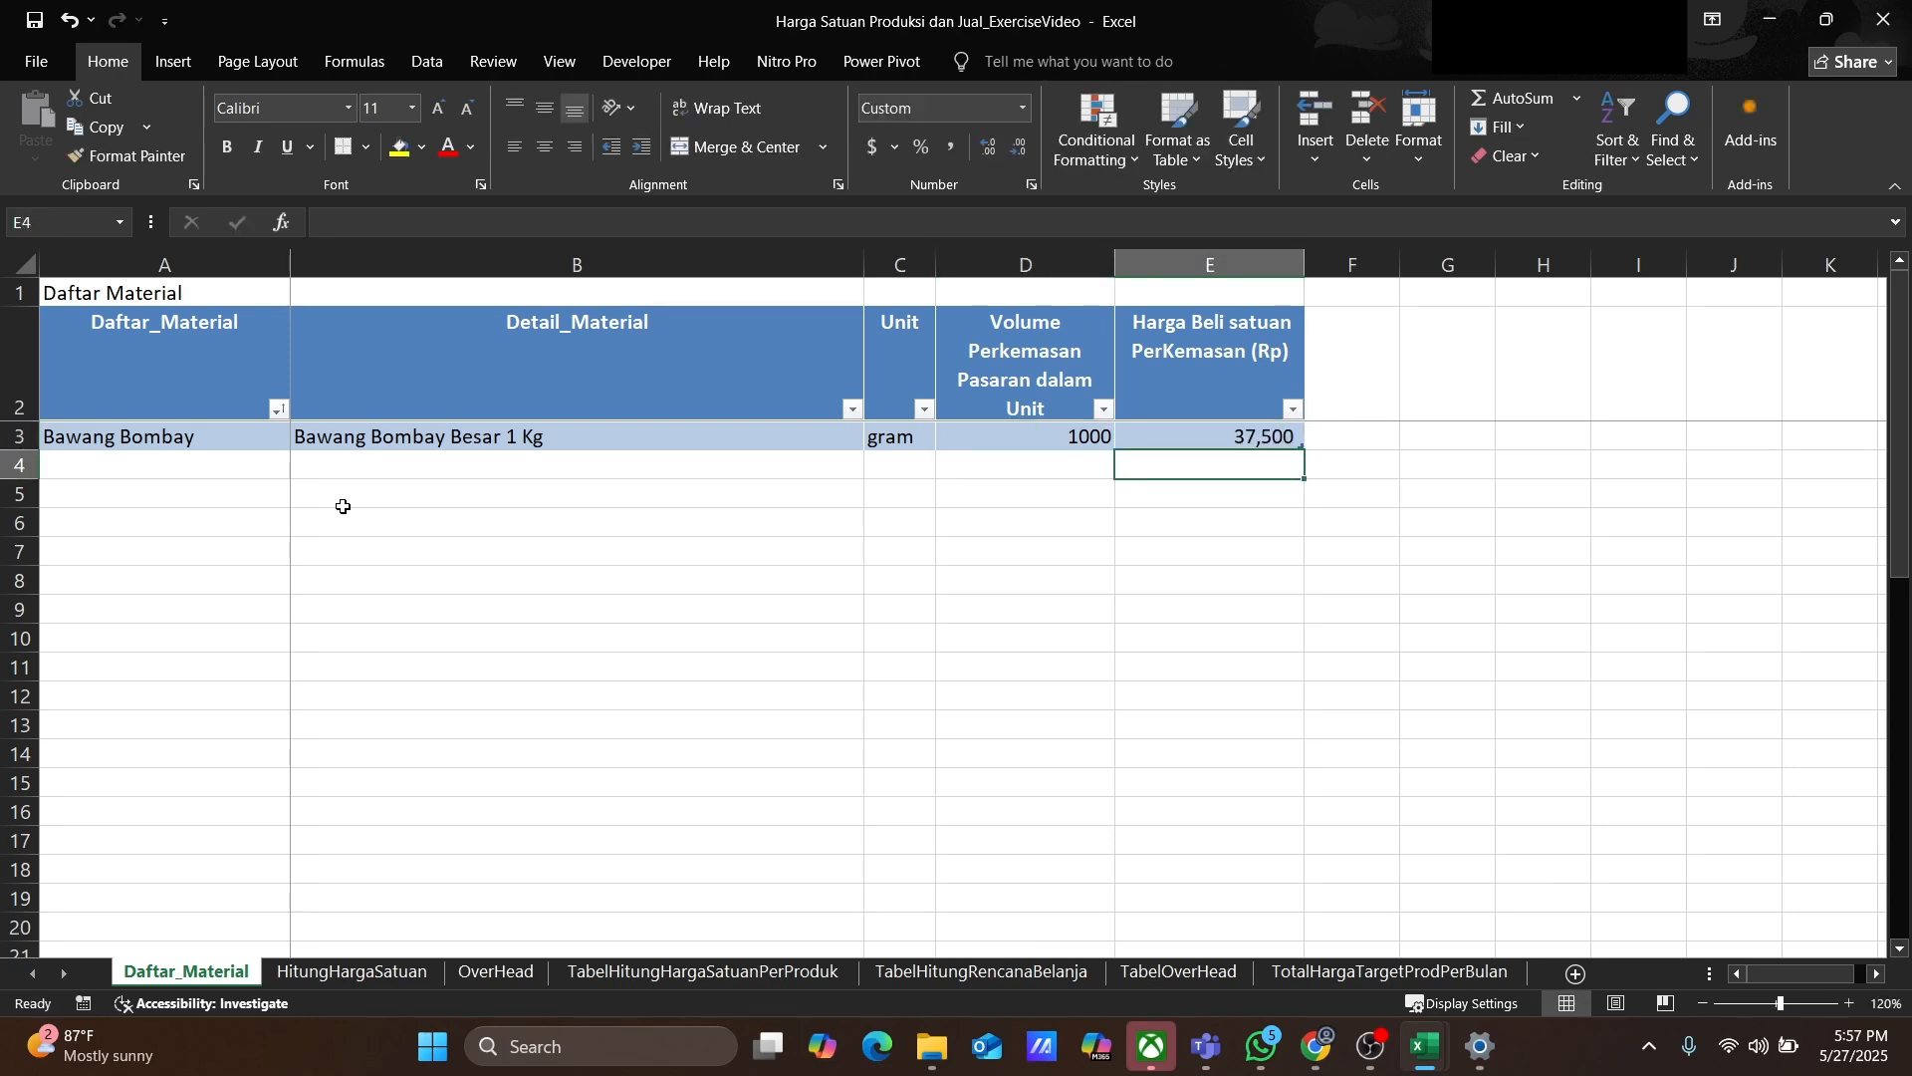
key("Home")
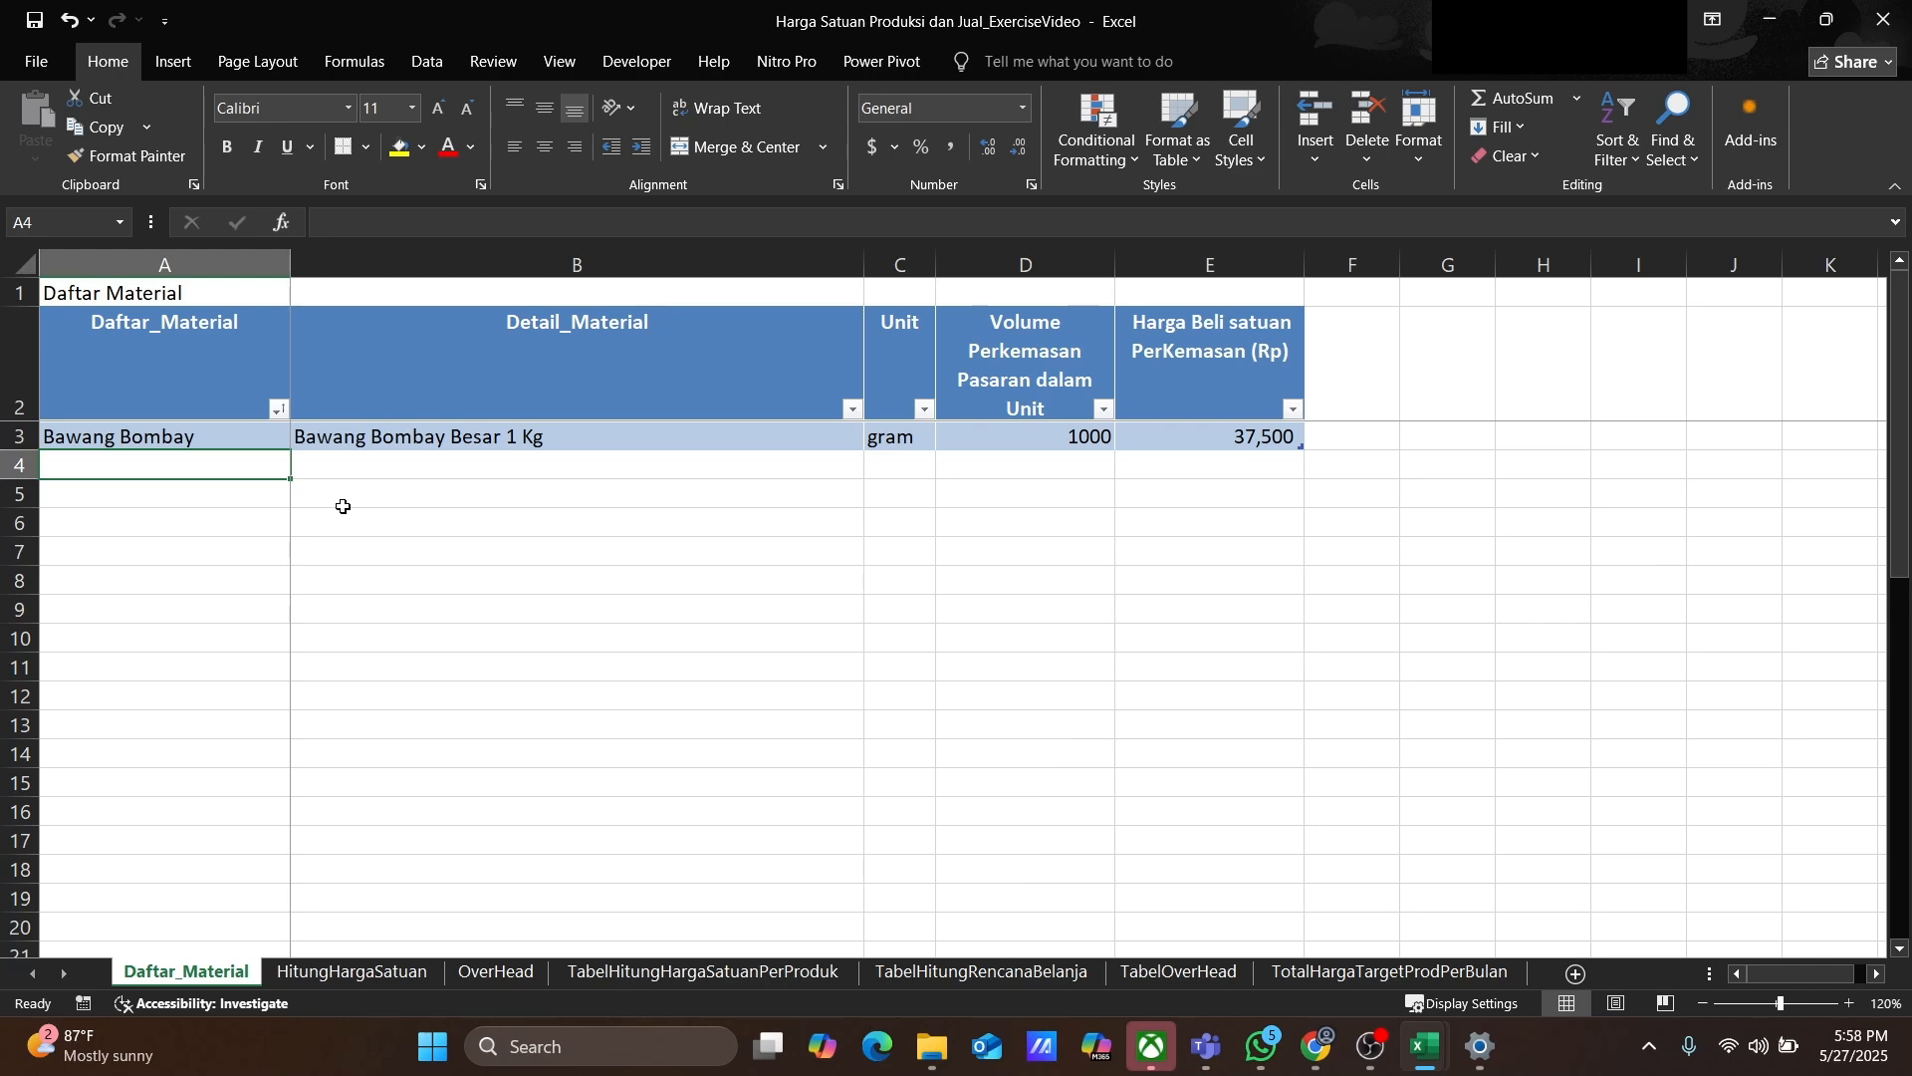
Step: Add a material row for Bawang Putih with detail Bawang Putih 1 Kg, unit gram, volume 1000, price 32900
type("Bawang Putih")
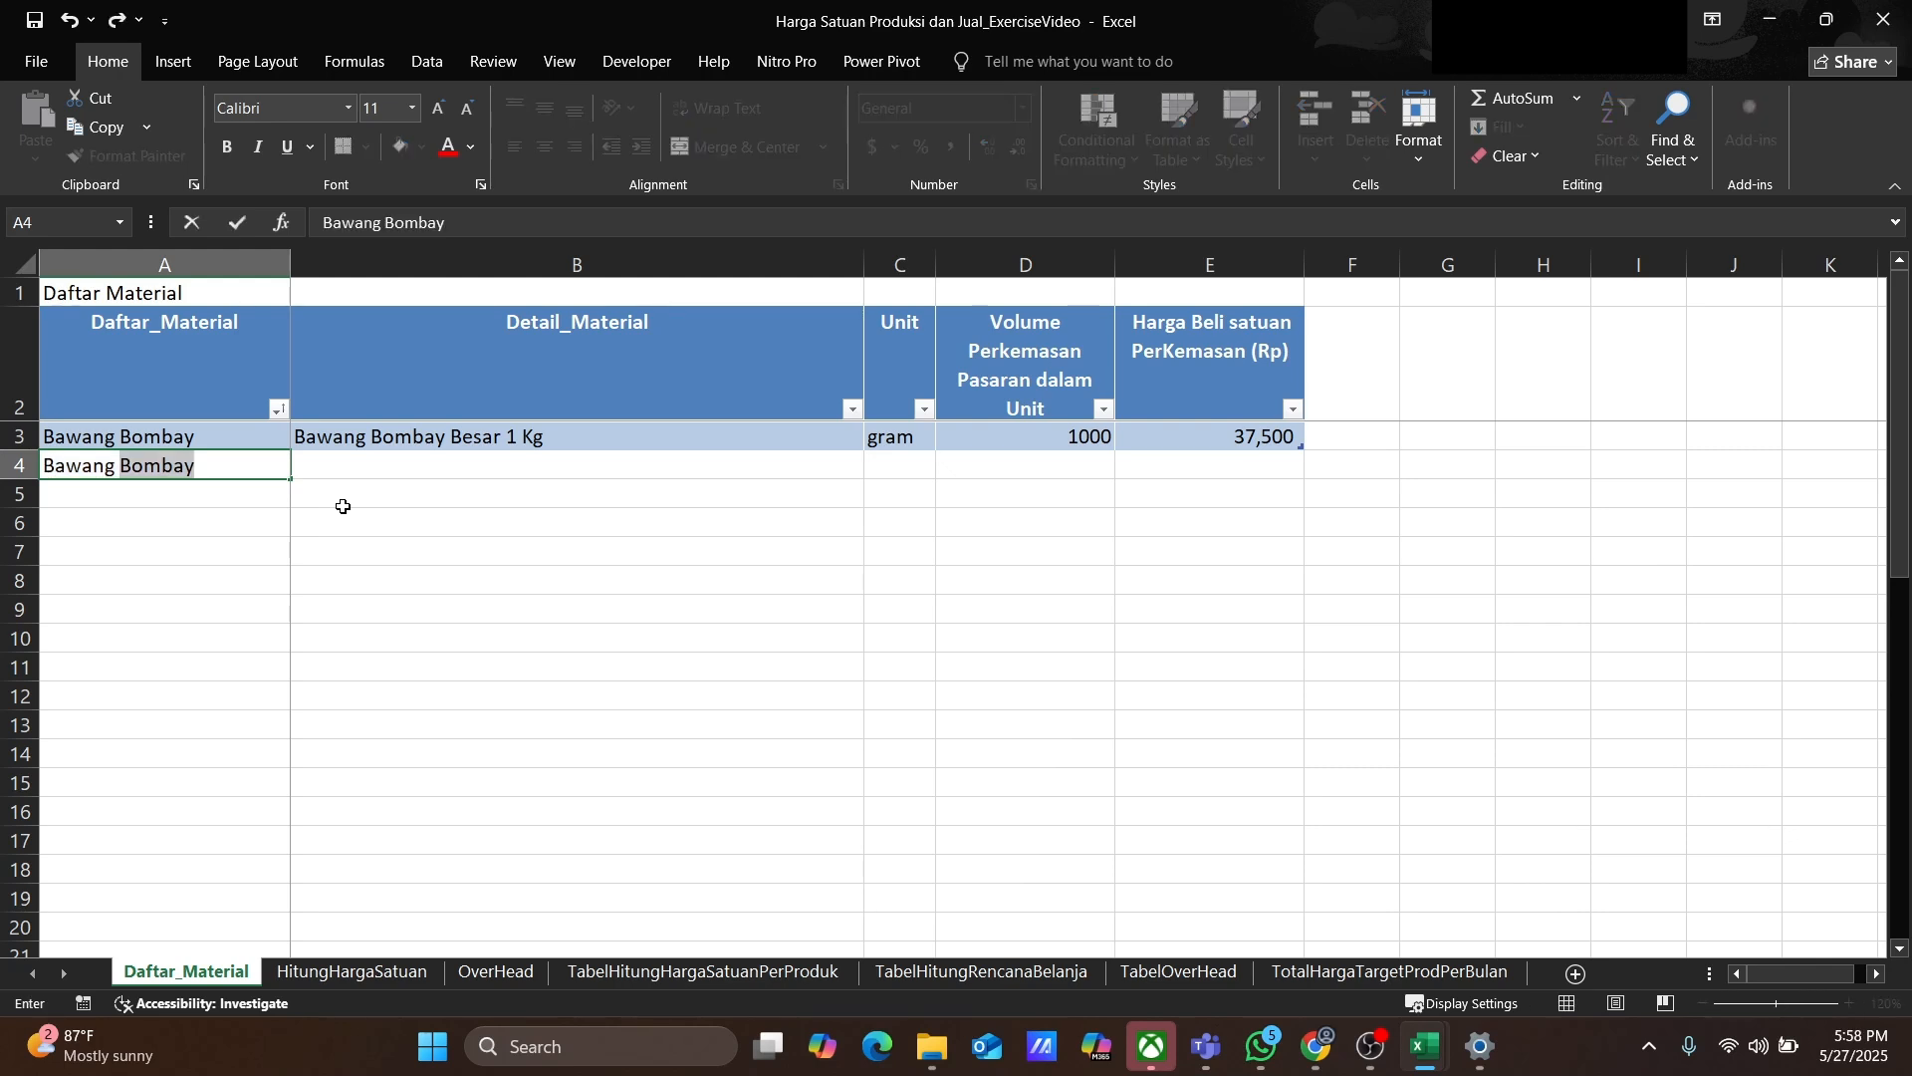
key("Tab")
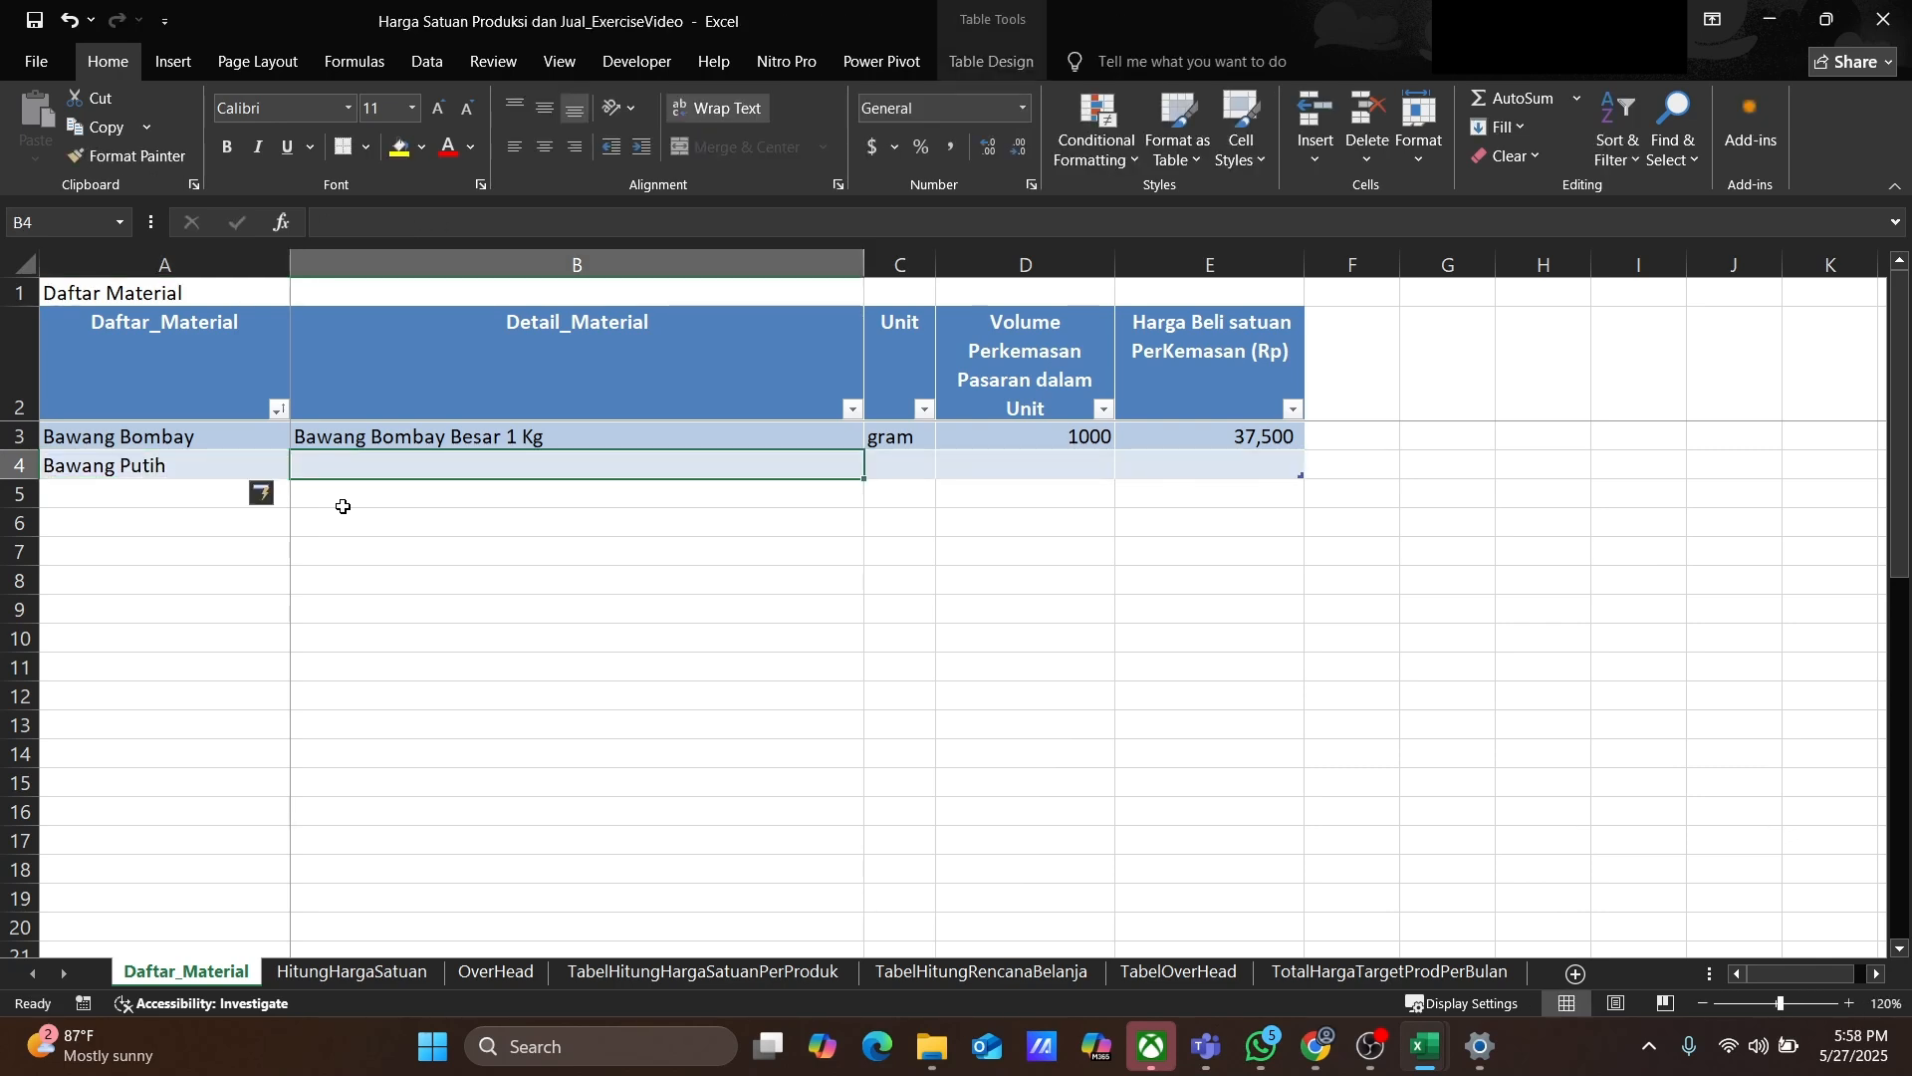
type("Bawang Putih ")
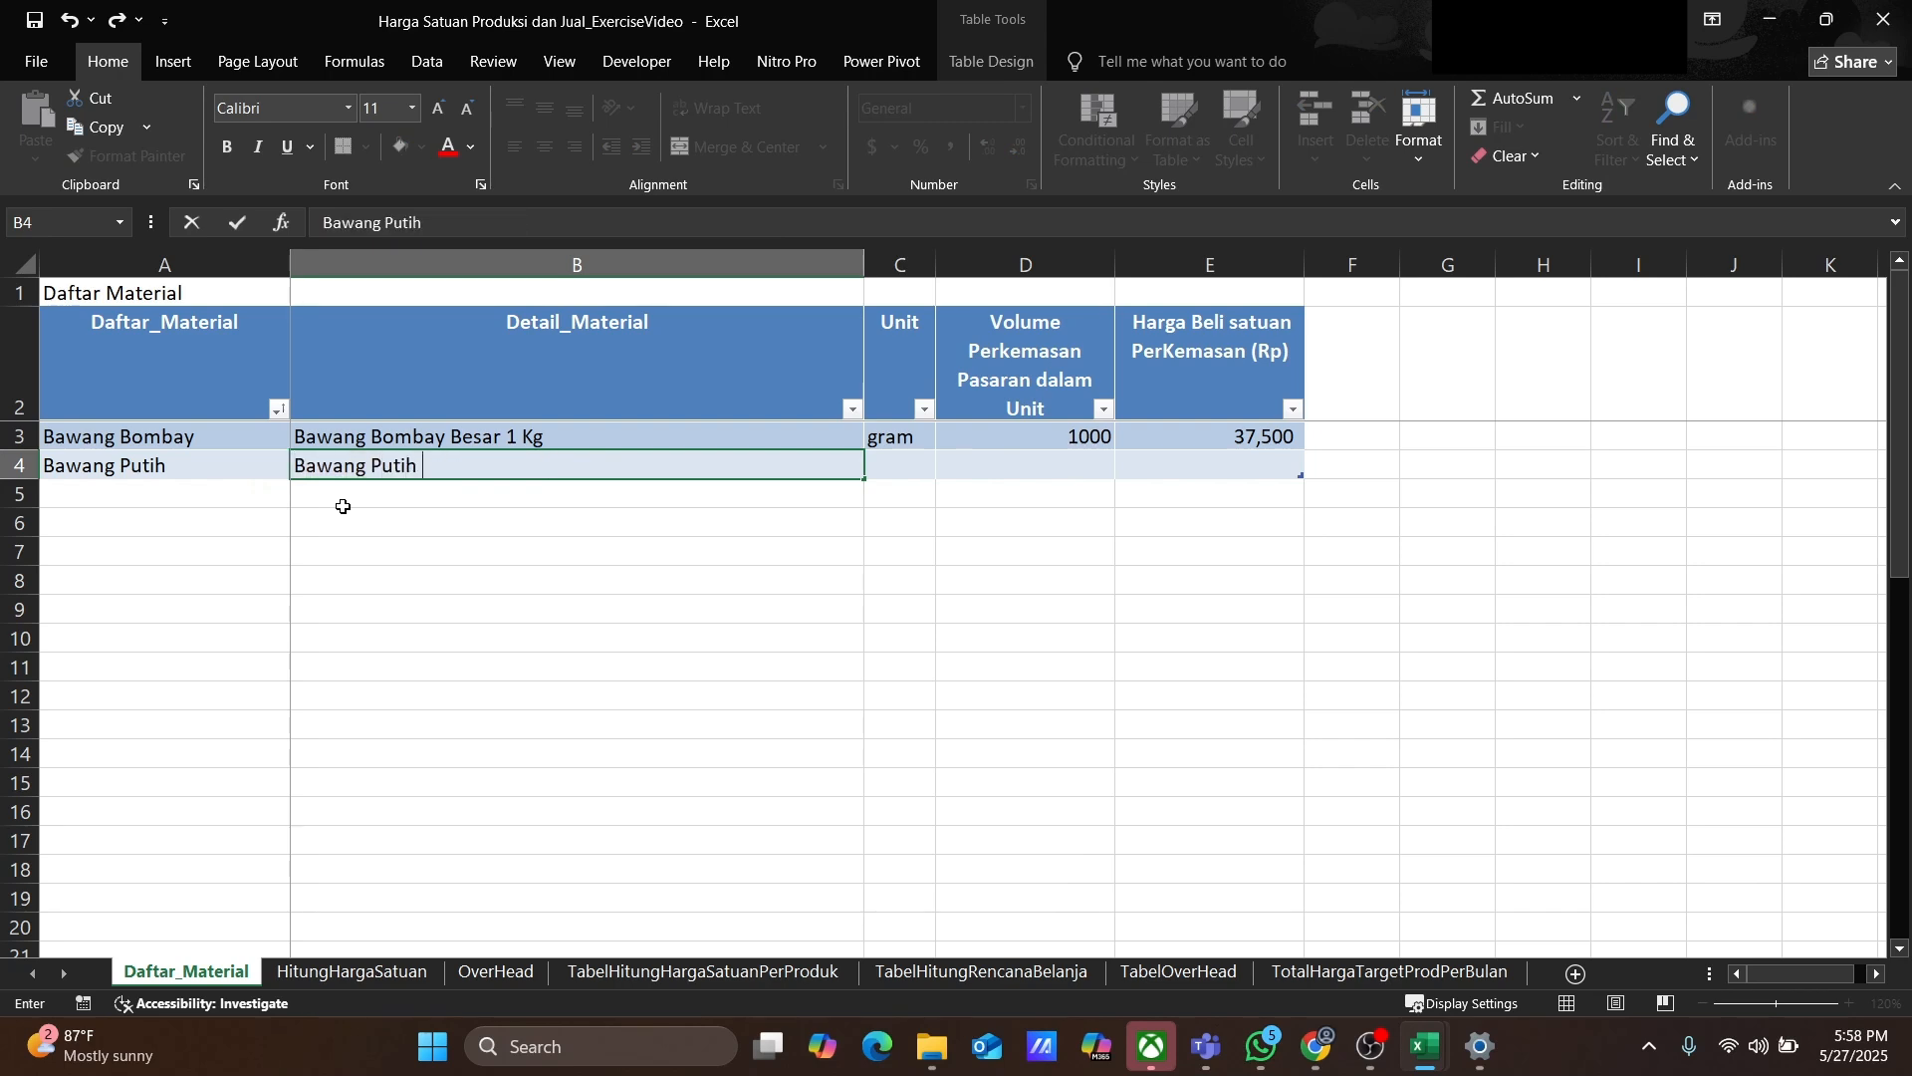
type("1 Kg")
key("Tab")
type("gram")
key("Tab")
type("1000")
key("Tab")
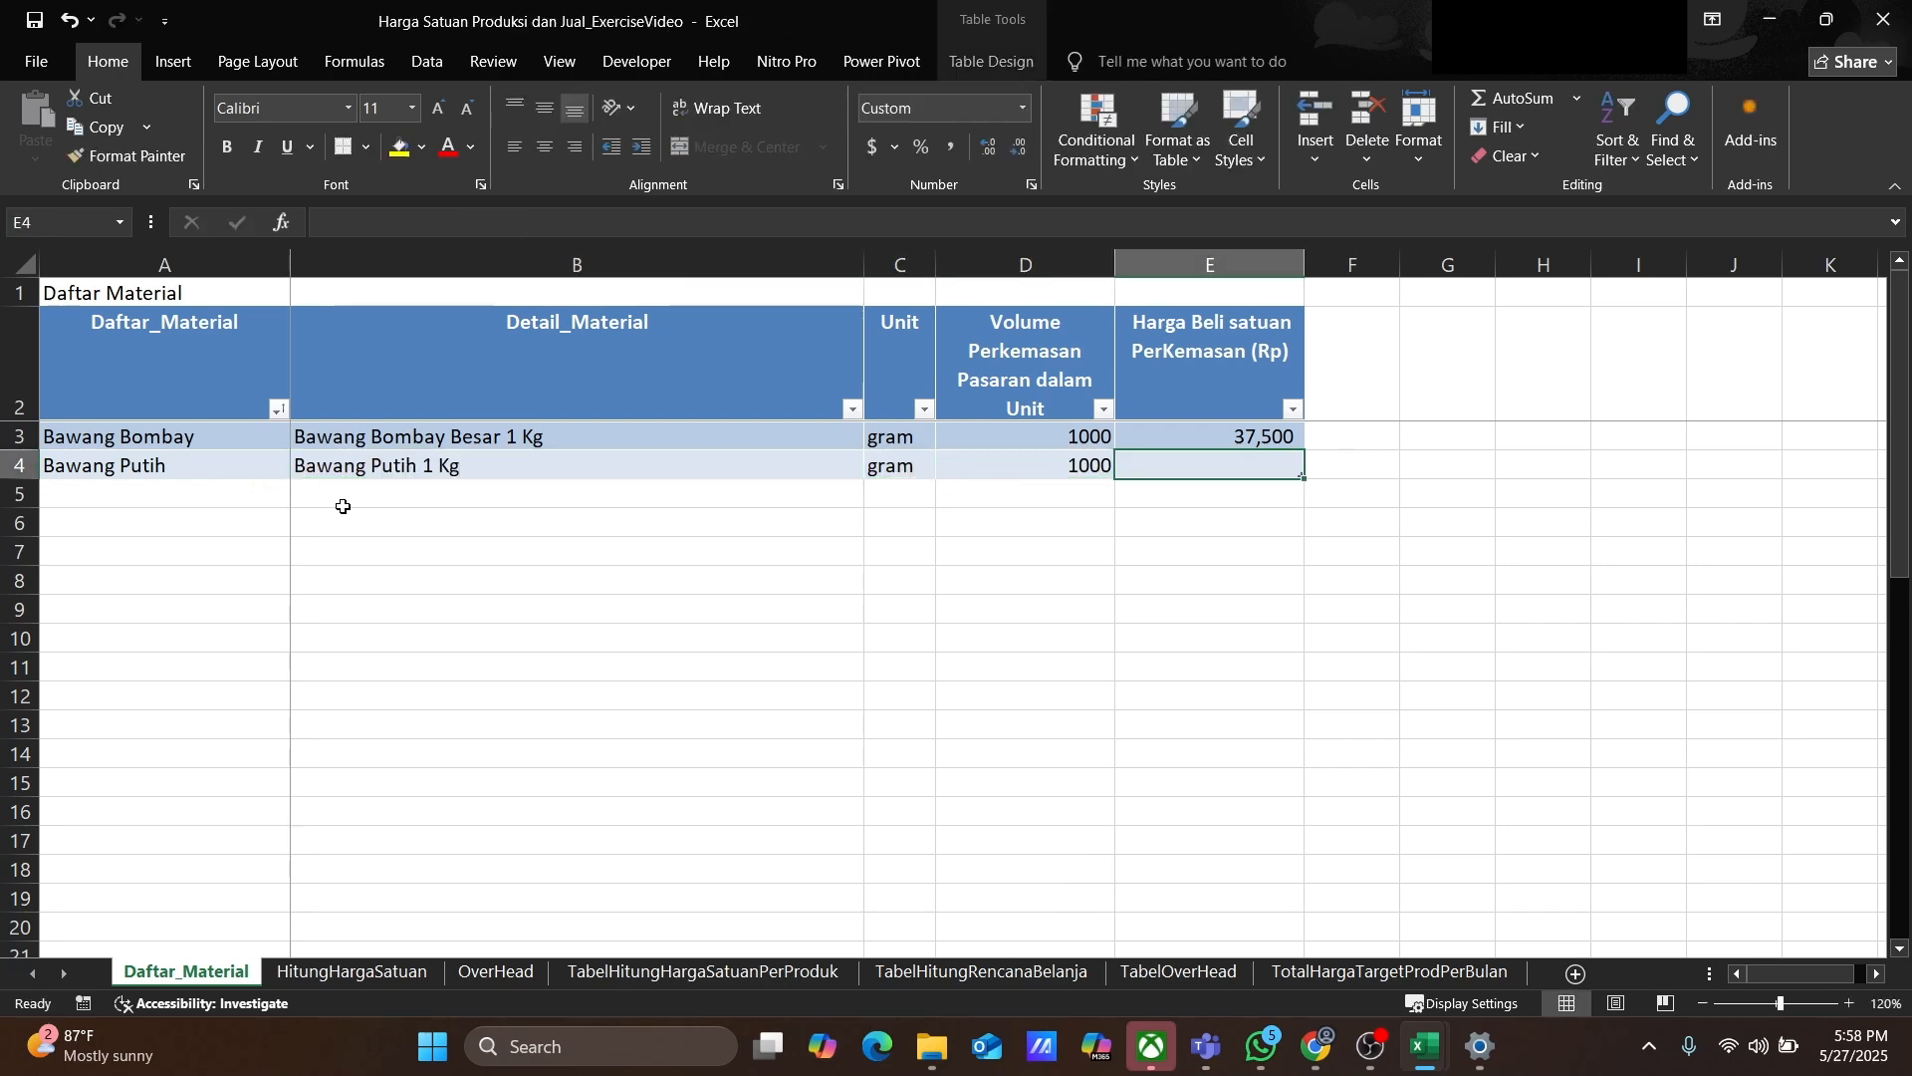
type("32900")
key("Return")
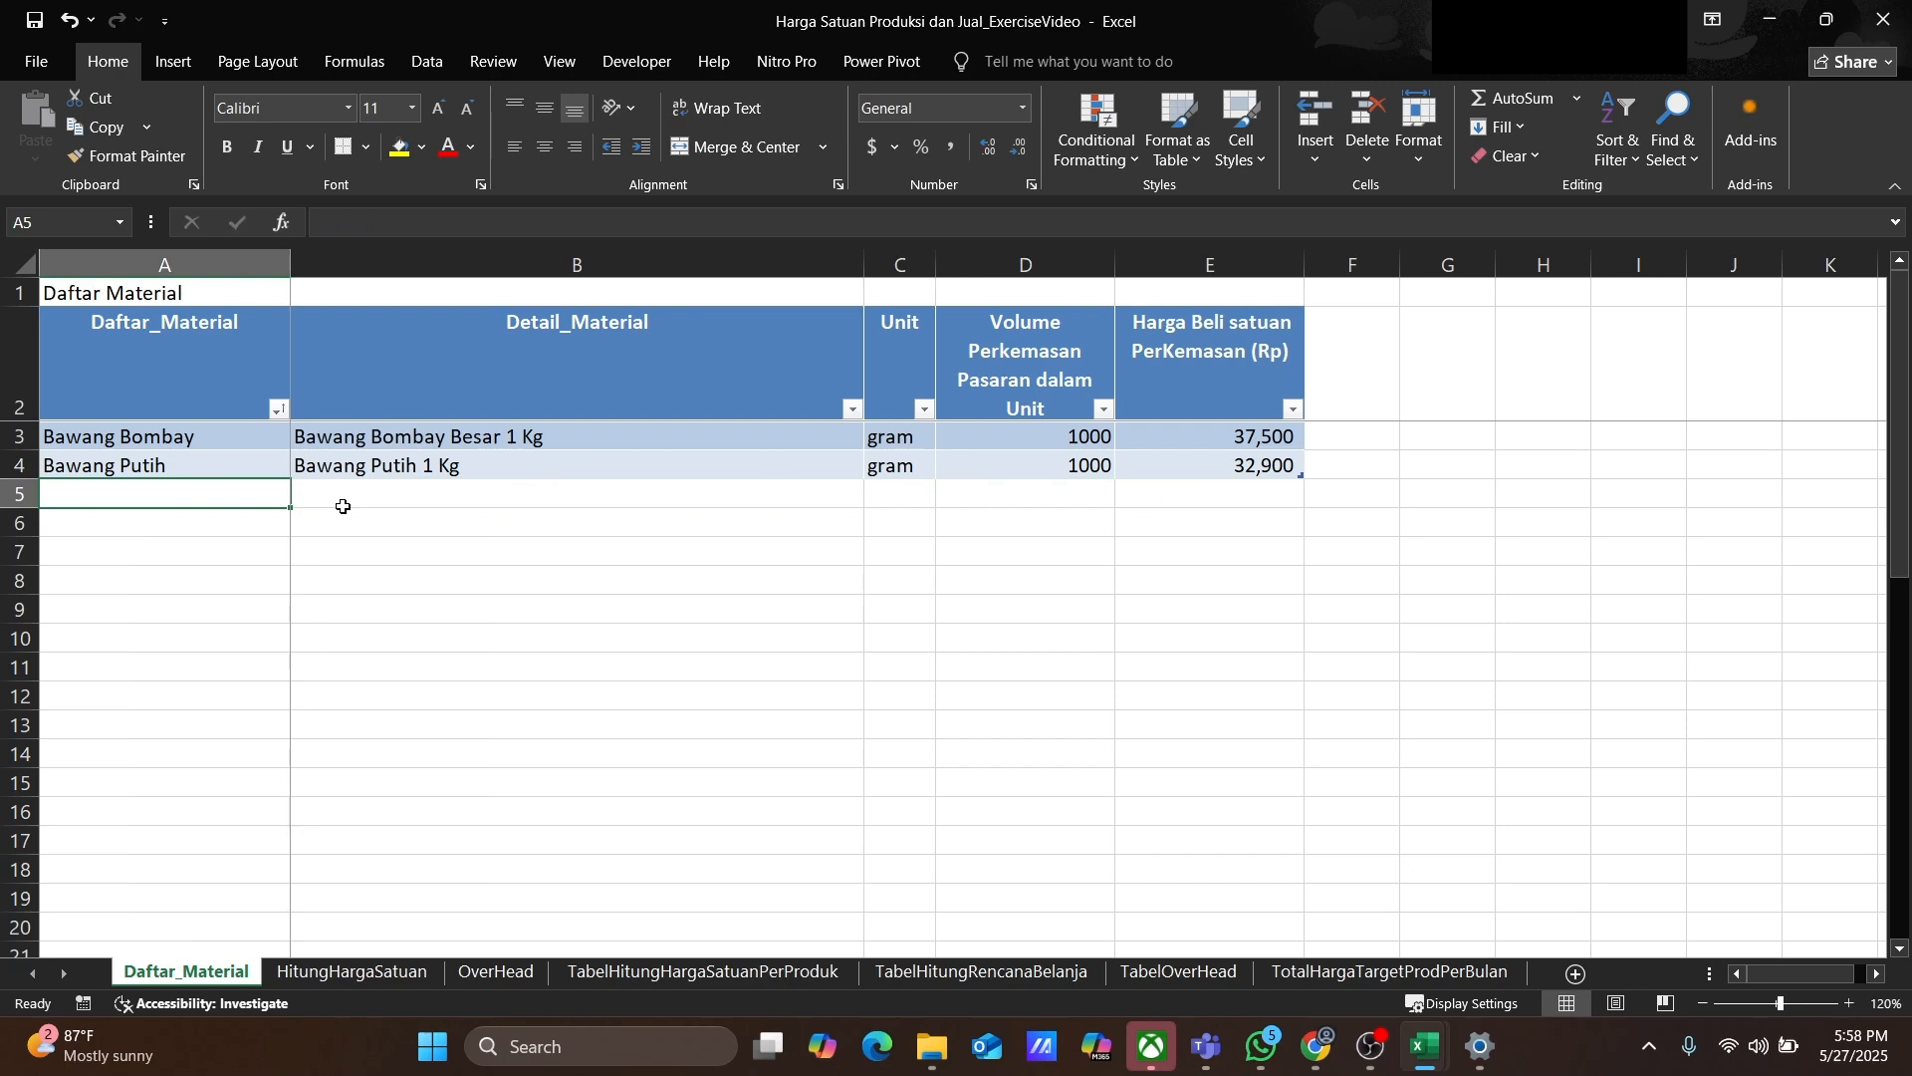
Step: Add a Bawang Merah row with detail Bewang Merah Super 1 Kg, unit gram, volume 1000 and price 49000
type("Bawang Merah")
key("Tab")
type("Bew")
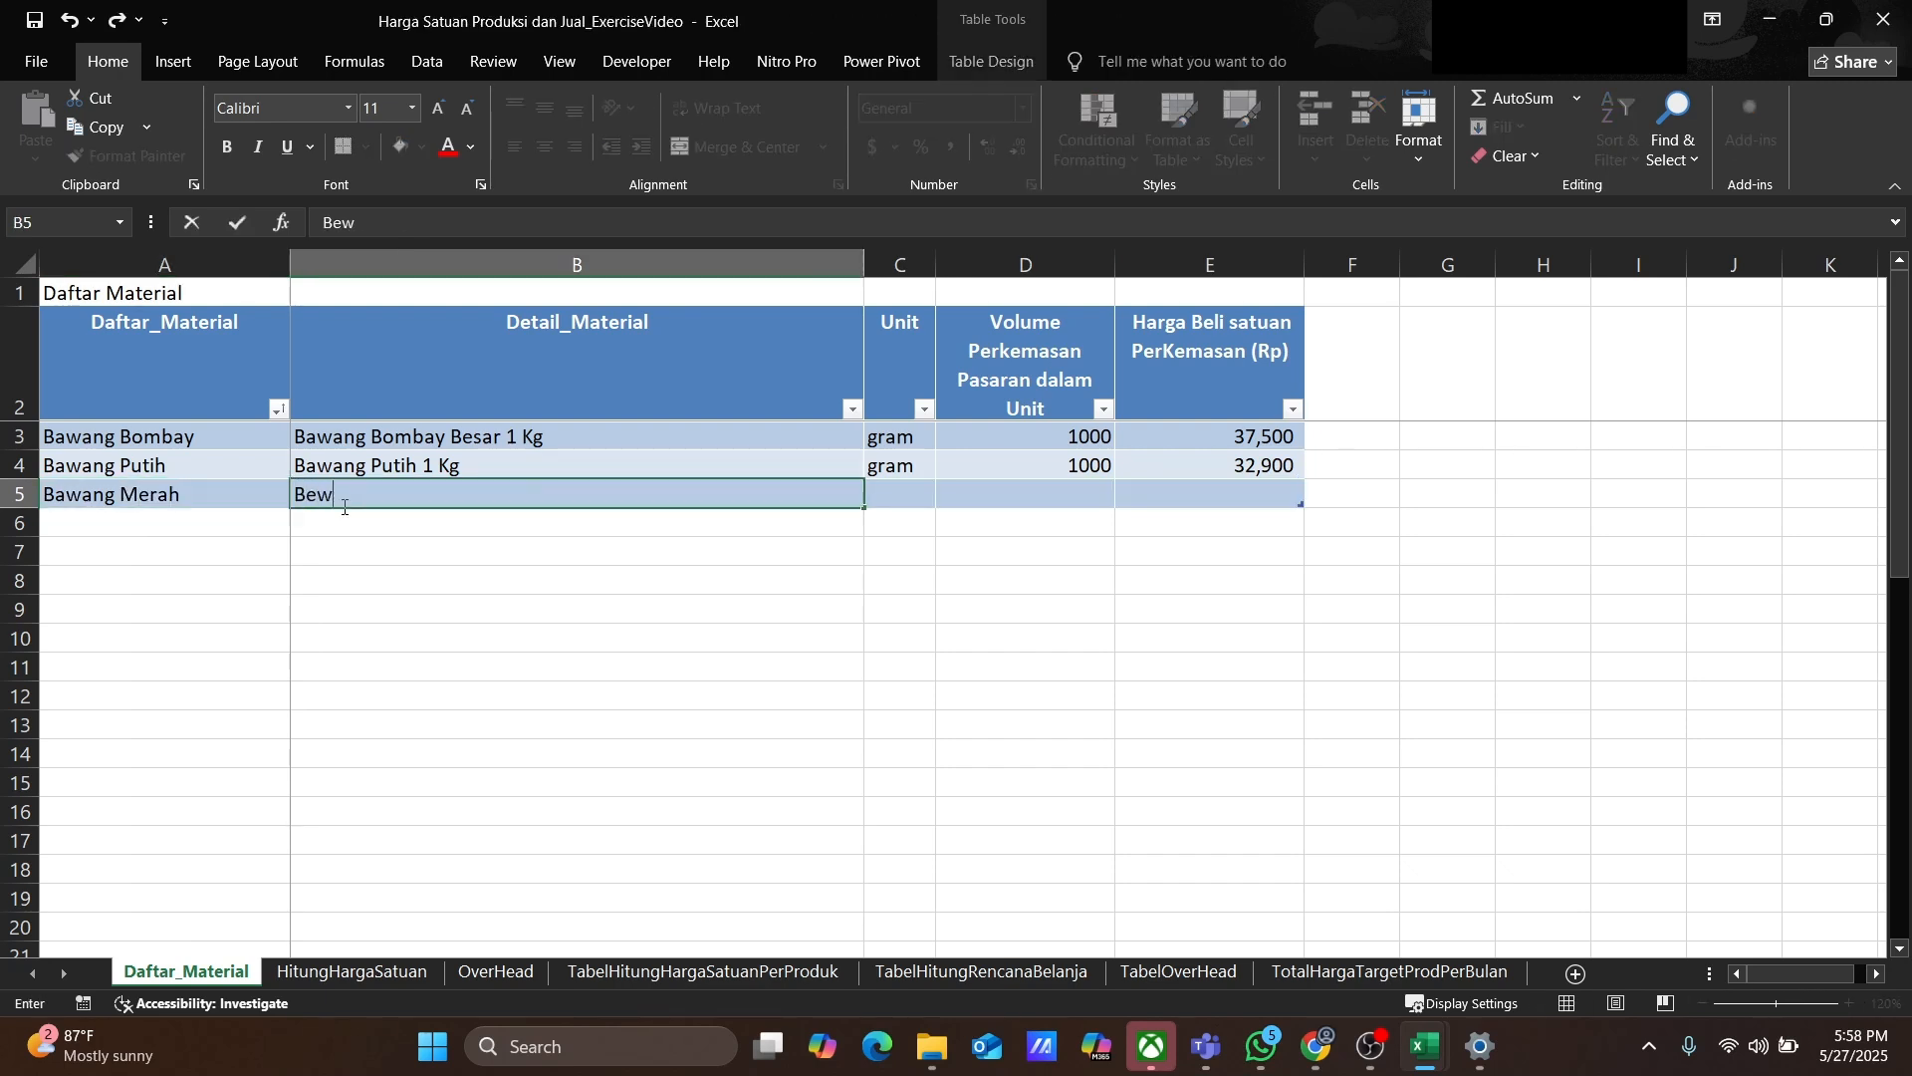
type("ang Merah Super 1 Kg")
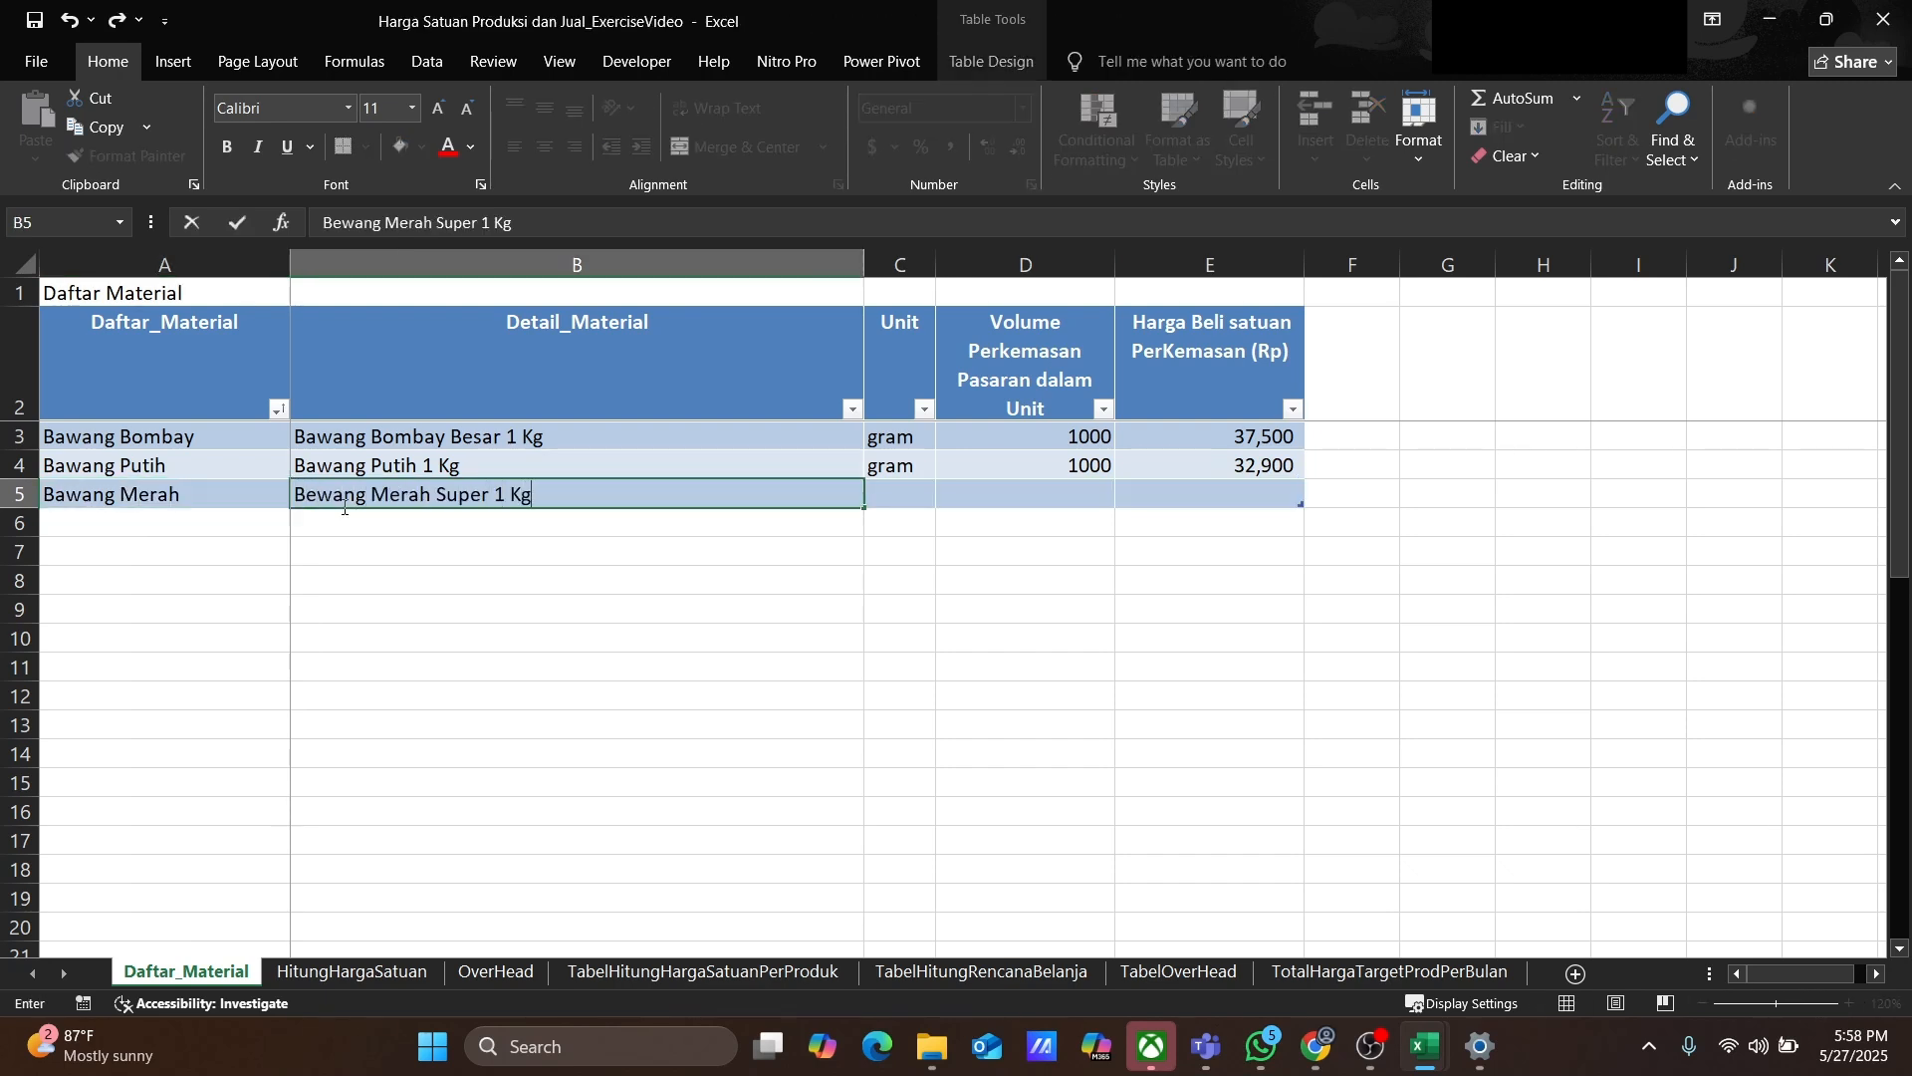
key("Tab")
type("gram")
key("Tab")
type("1000")
key("Tab")
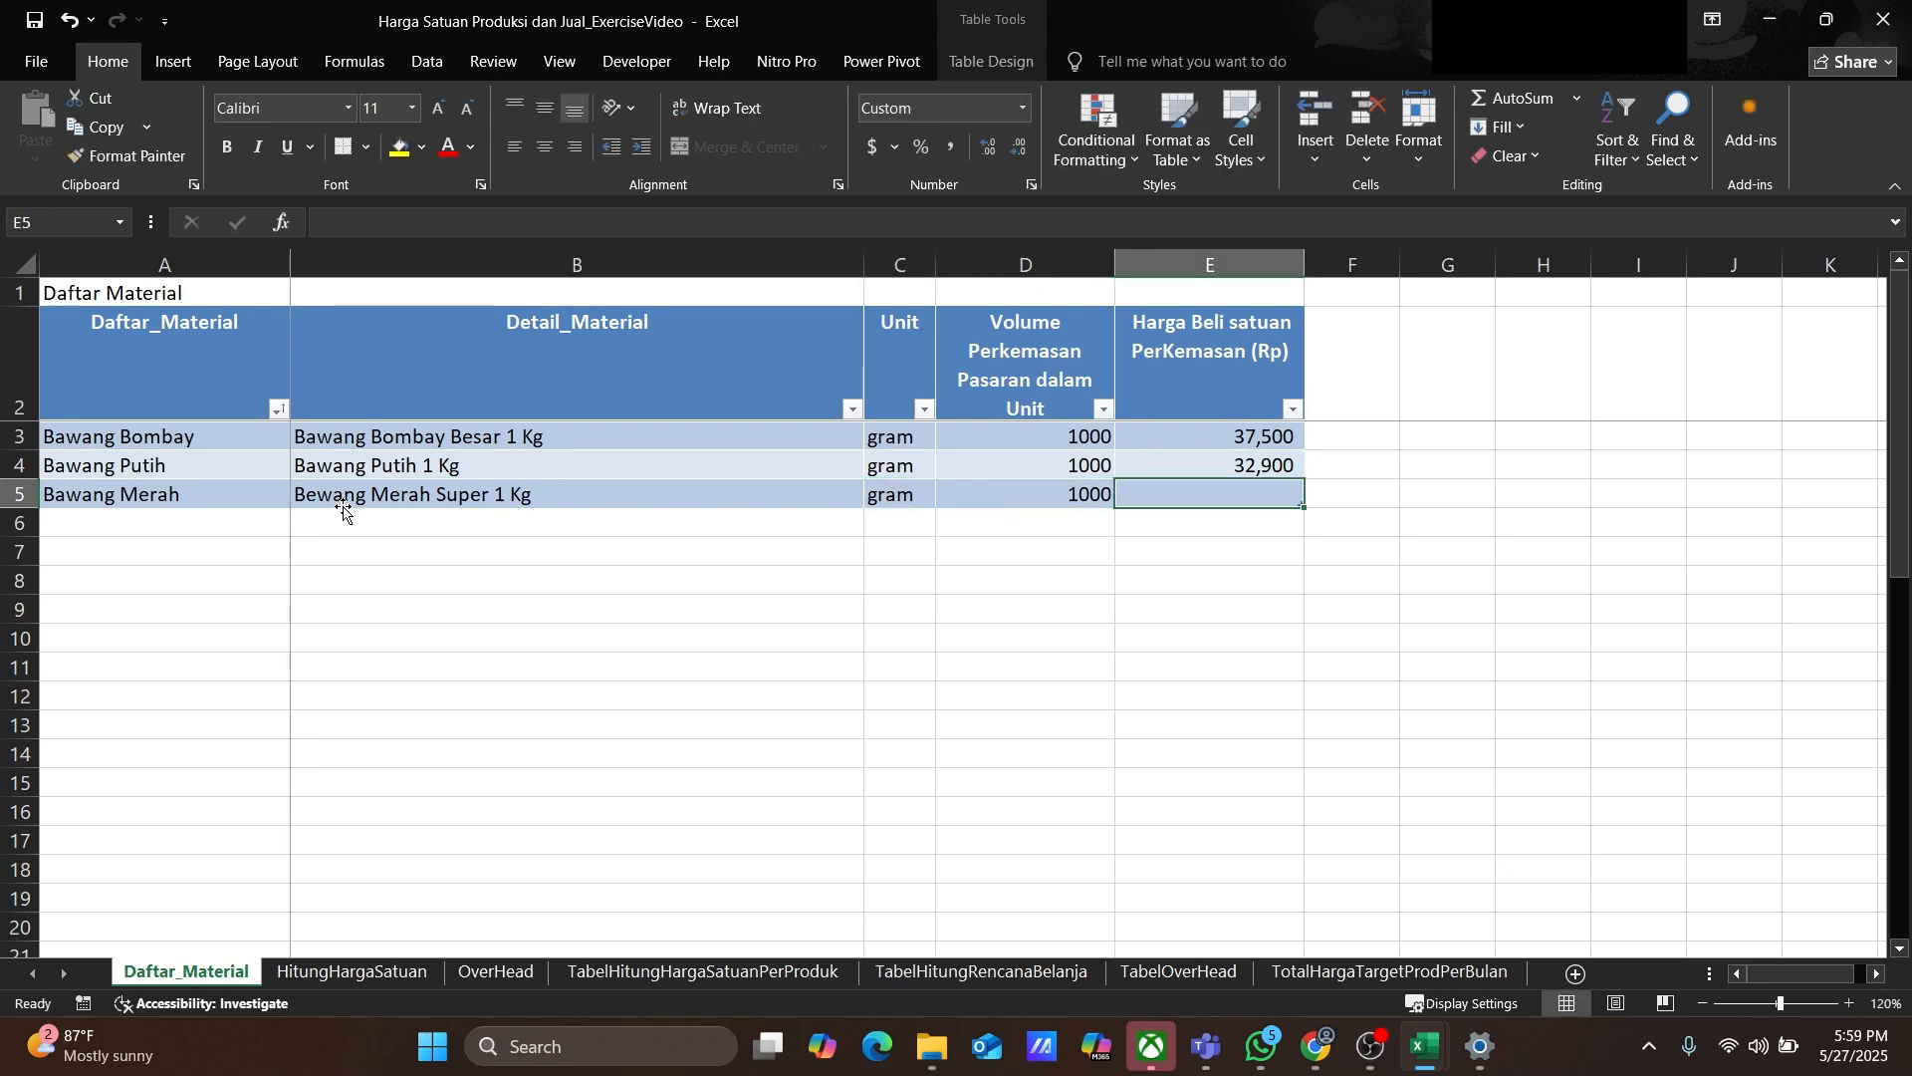
type("49000")
key("Return")
Step: Add Dada Ayam Tanpa Tulang with detail Dada Ayam Fillet Bestchicken - Dada Ayam Boneless tanpa kulit 500 gram
type("Dada ")
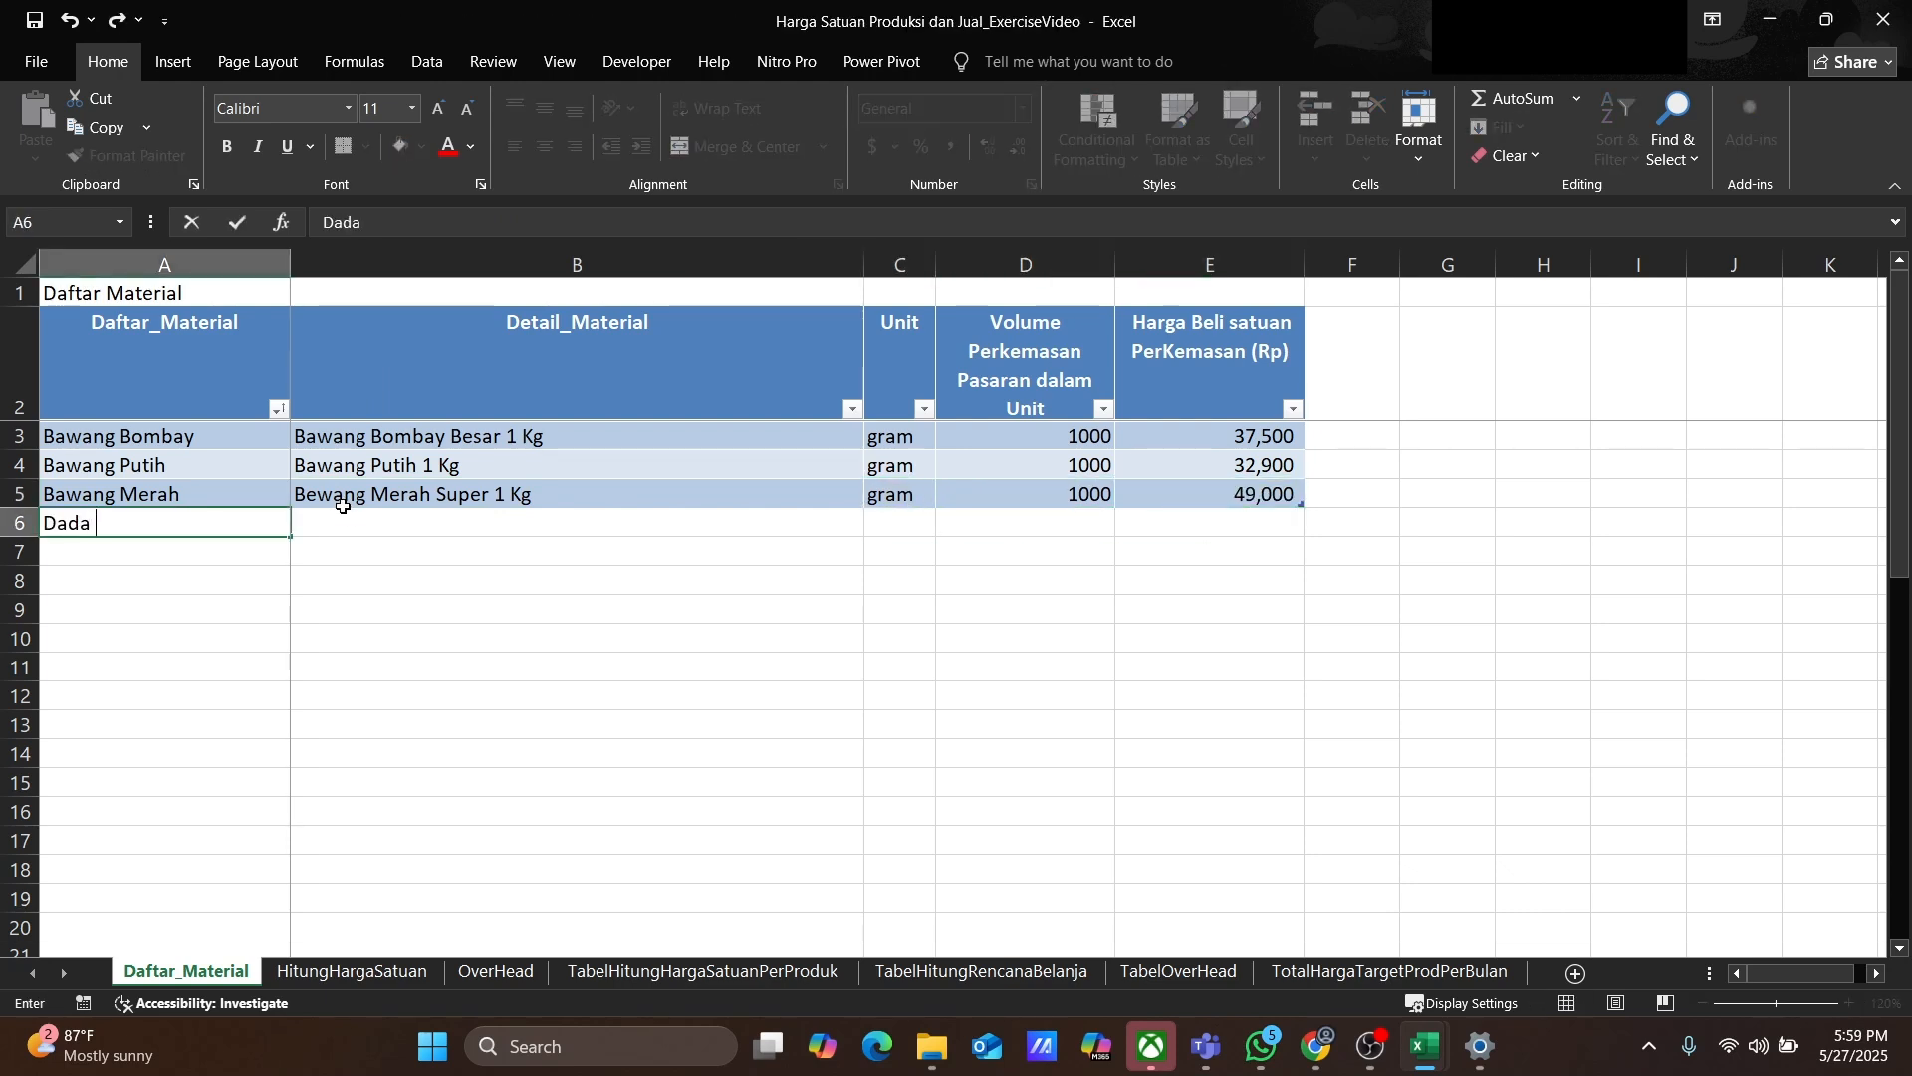
type("Ayam Tanpa Tulang")
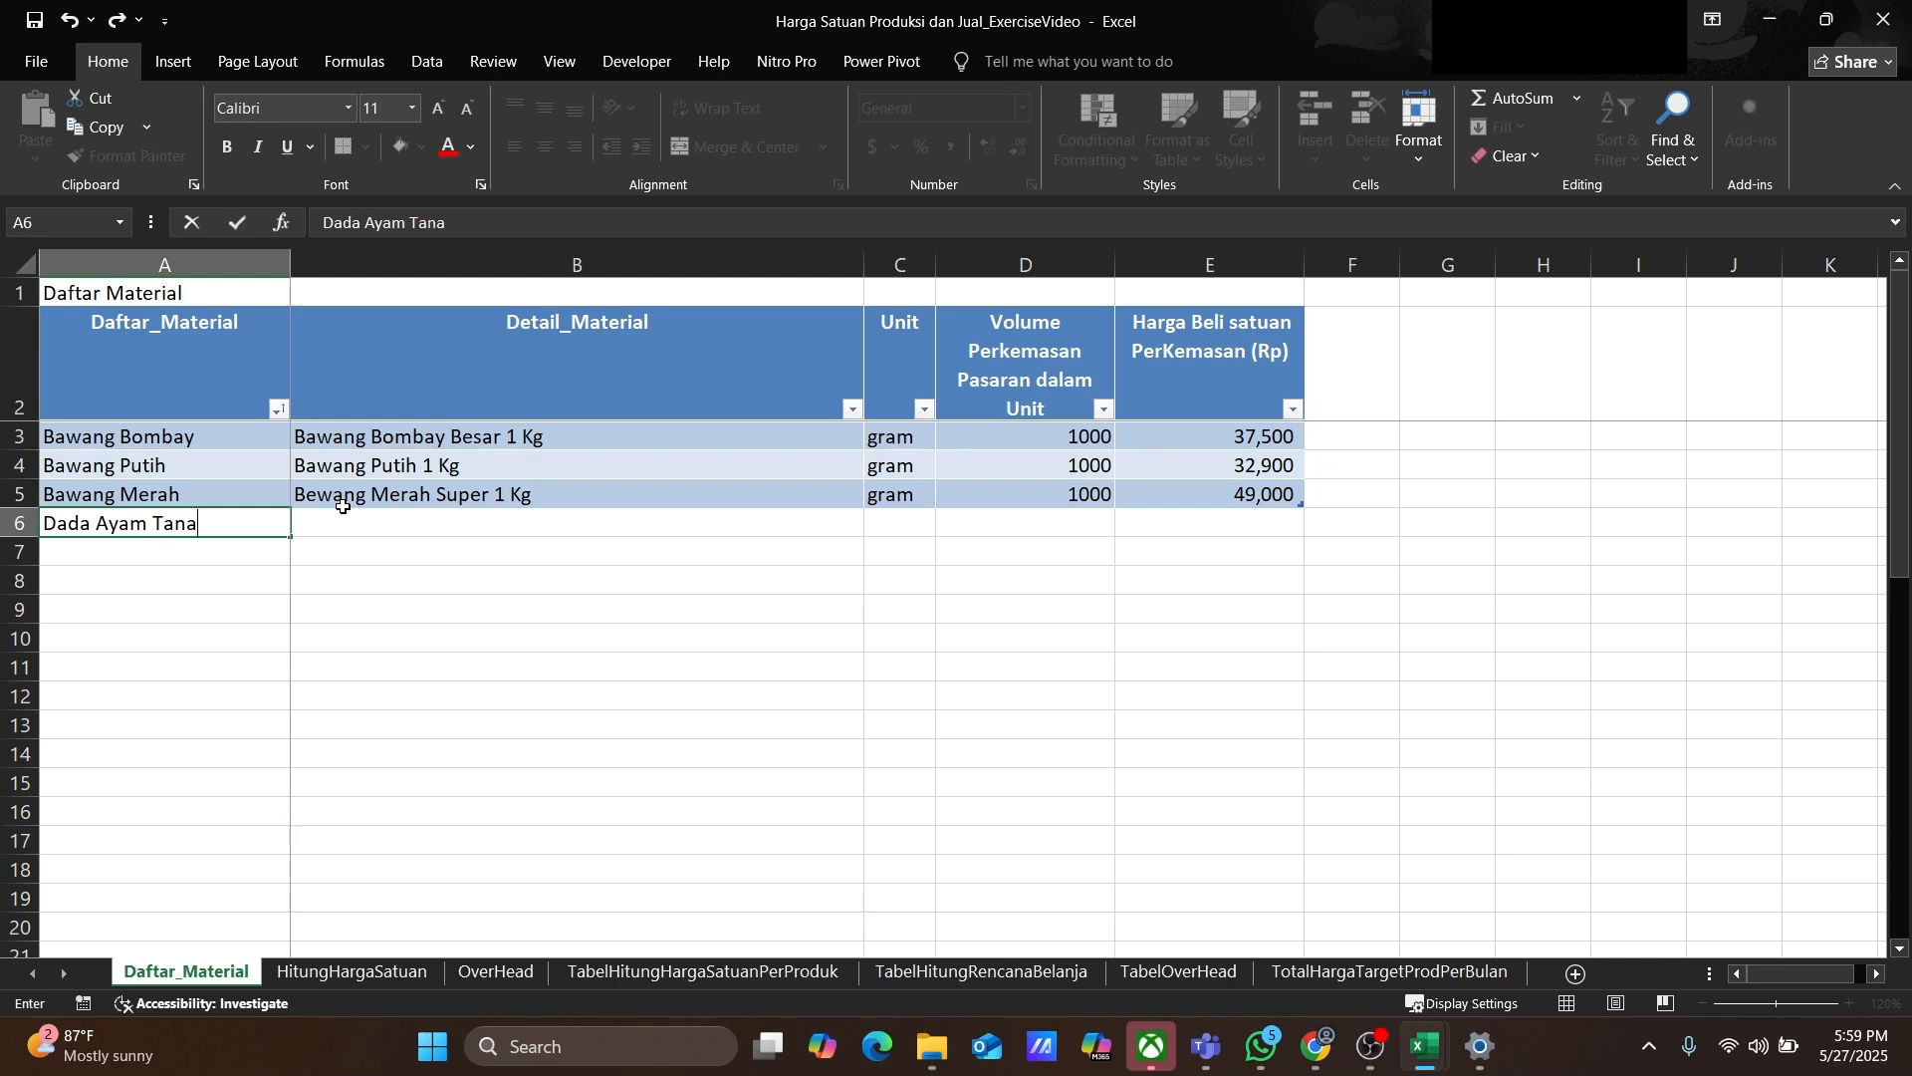
key("ctrl+Return")
key("Tab")
type("D")
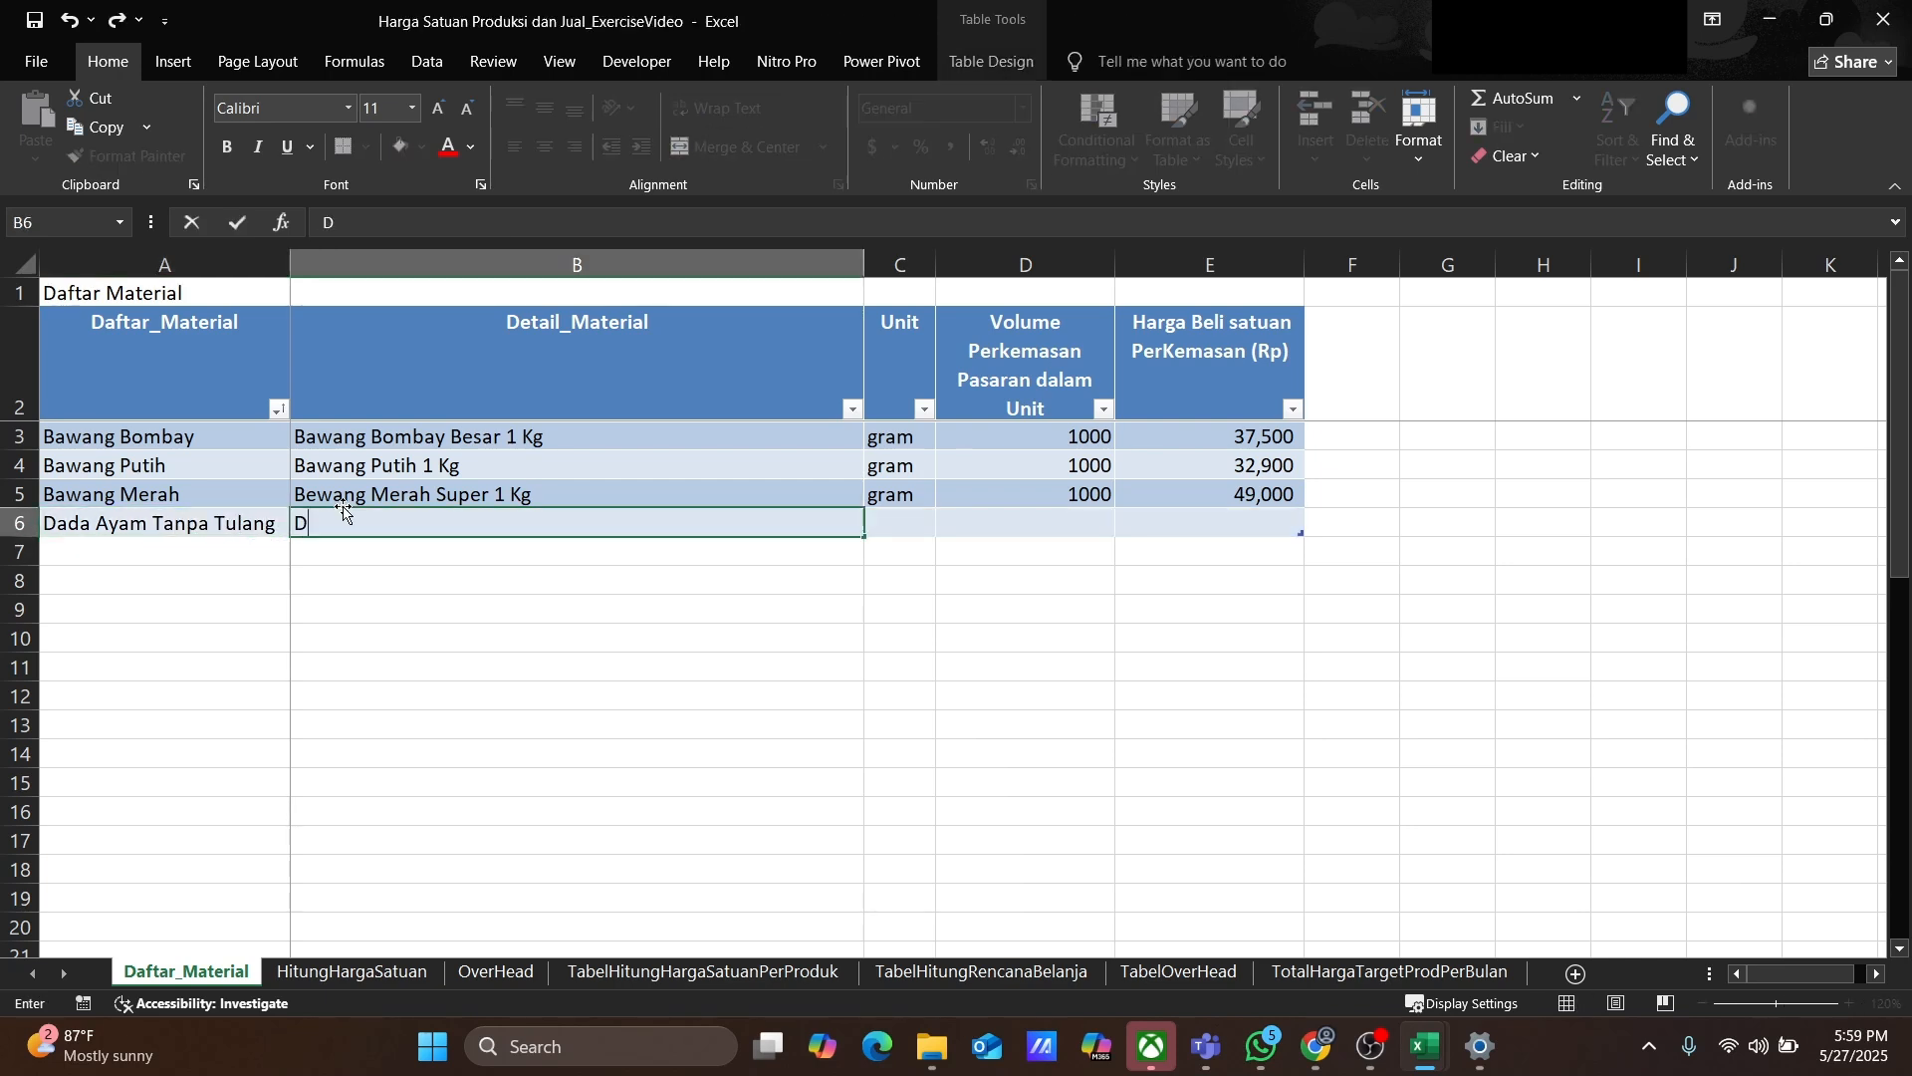
type("ada Ayam Fillet Besty")
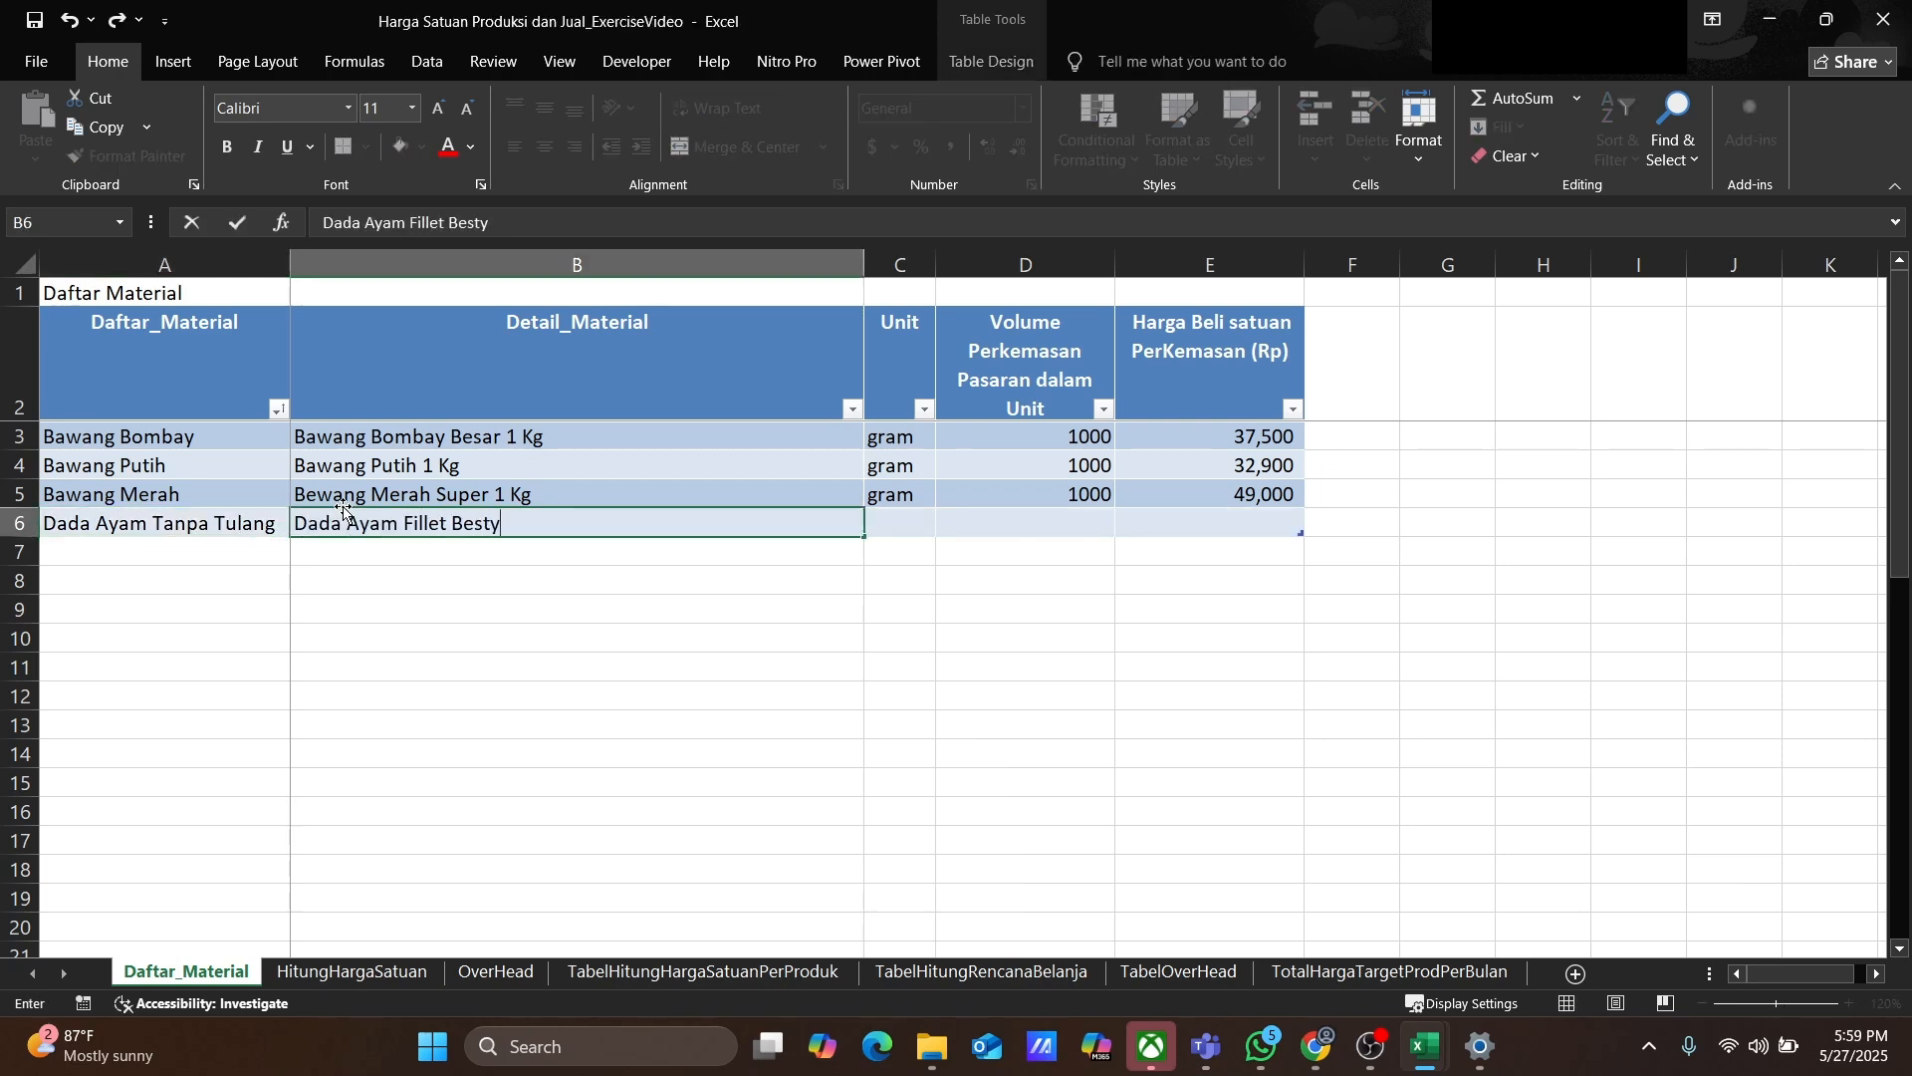
key("BackSpace")
type("chicken - Dada Ayam Boneless ")
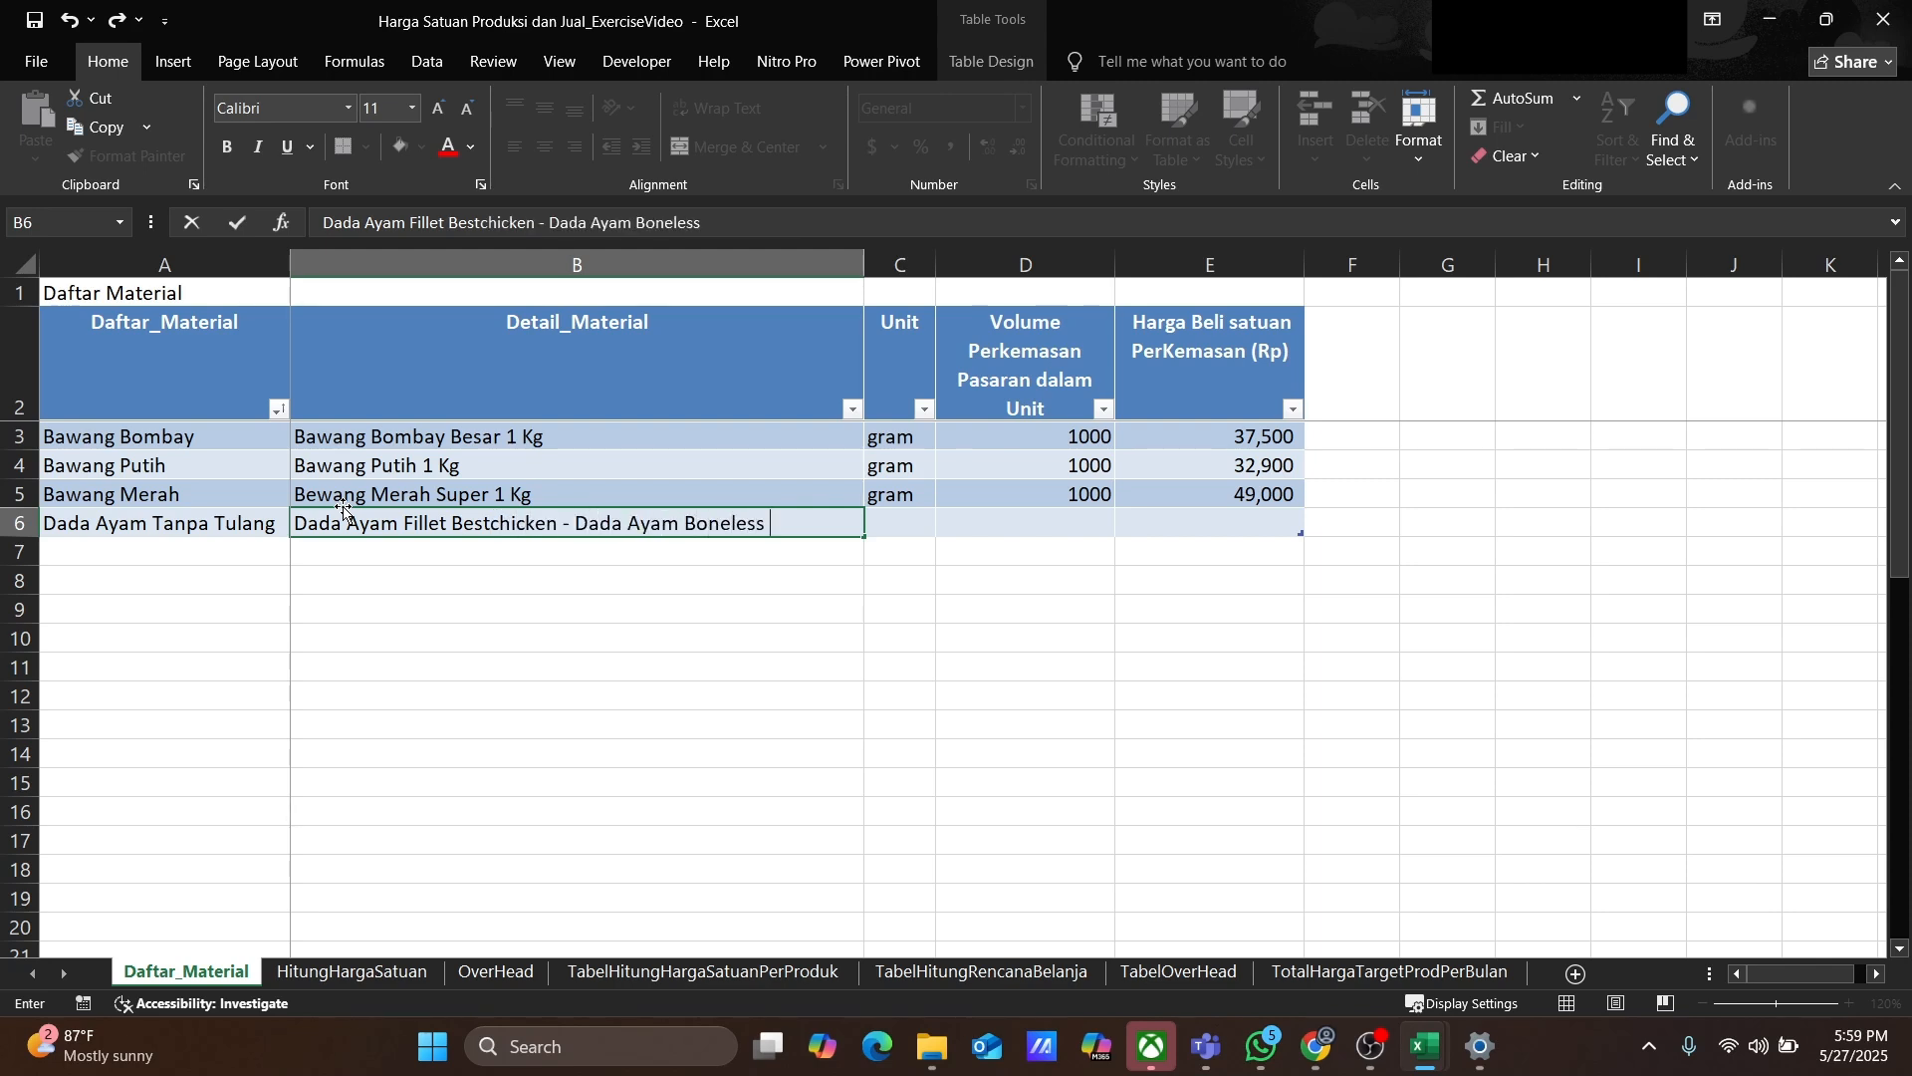
type("tanpa kulit 50")
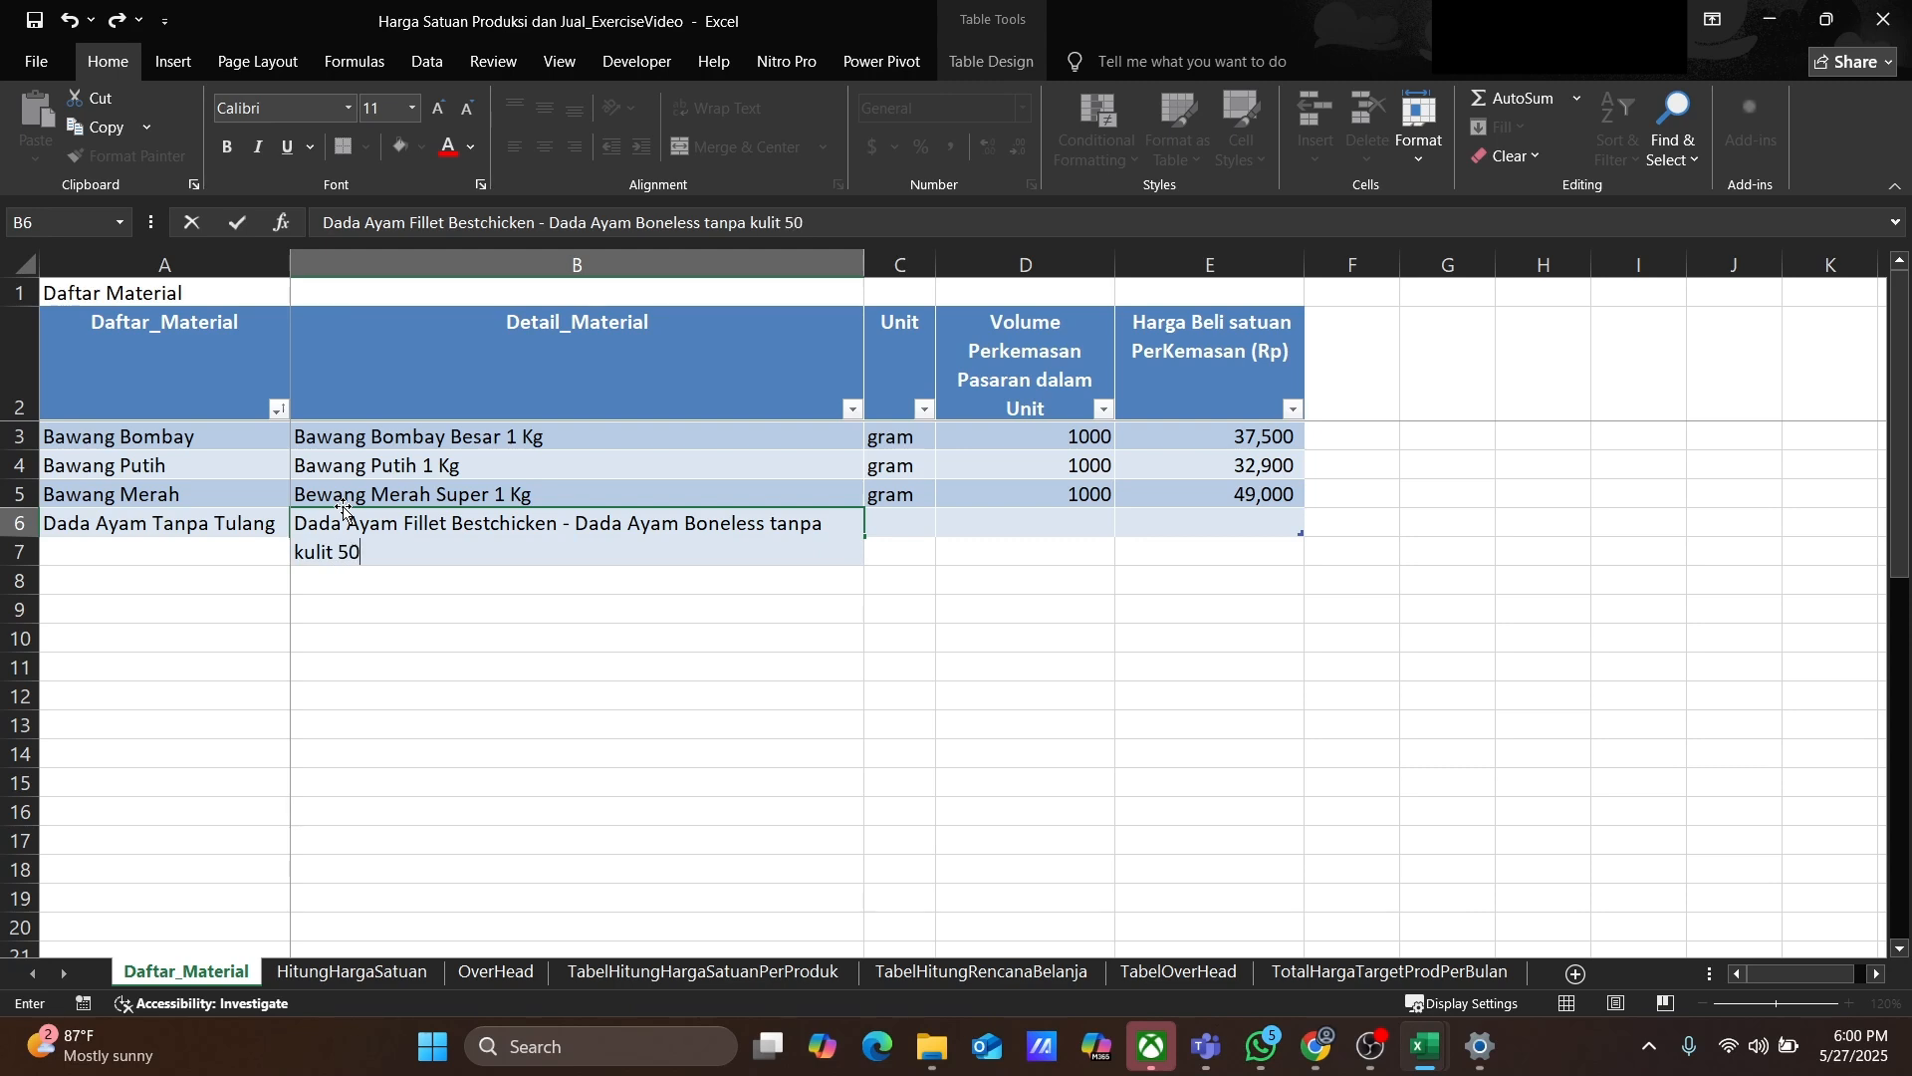
type("0 gram")
Step: Set Dada Ayam Tanpa Tulang's unit to gram, package volume to 500 and purchase price to 28100
key("Tab")
type("gram")
key("Tab")
type("500")
key("Tab")
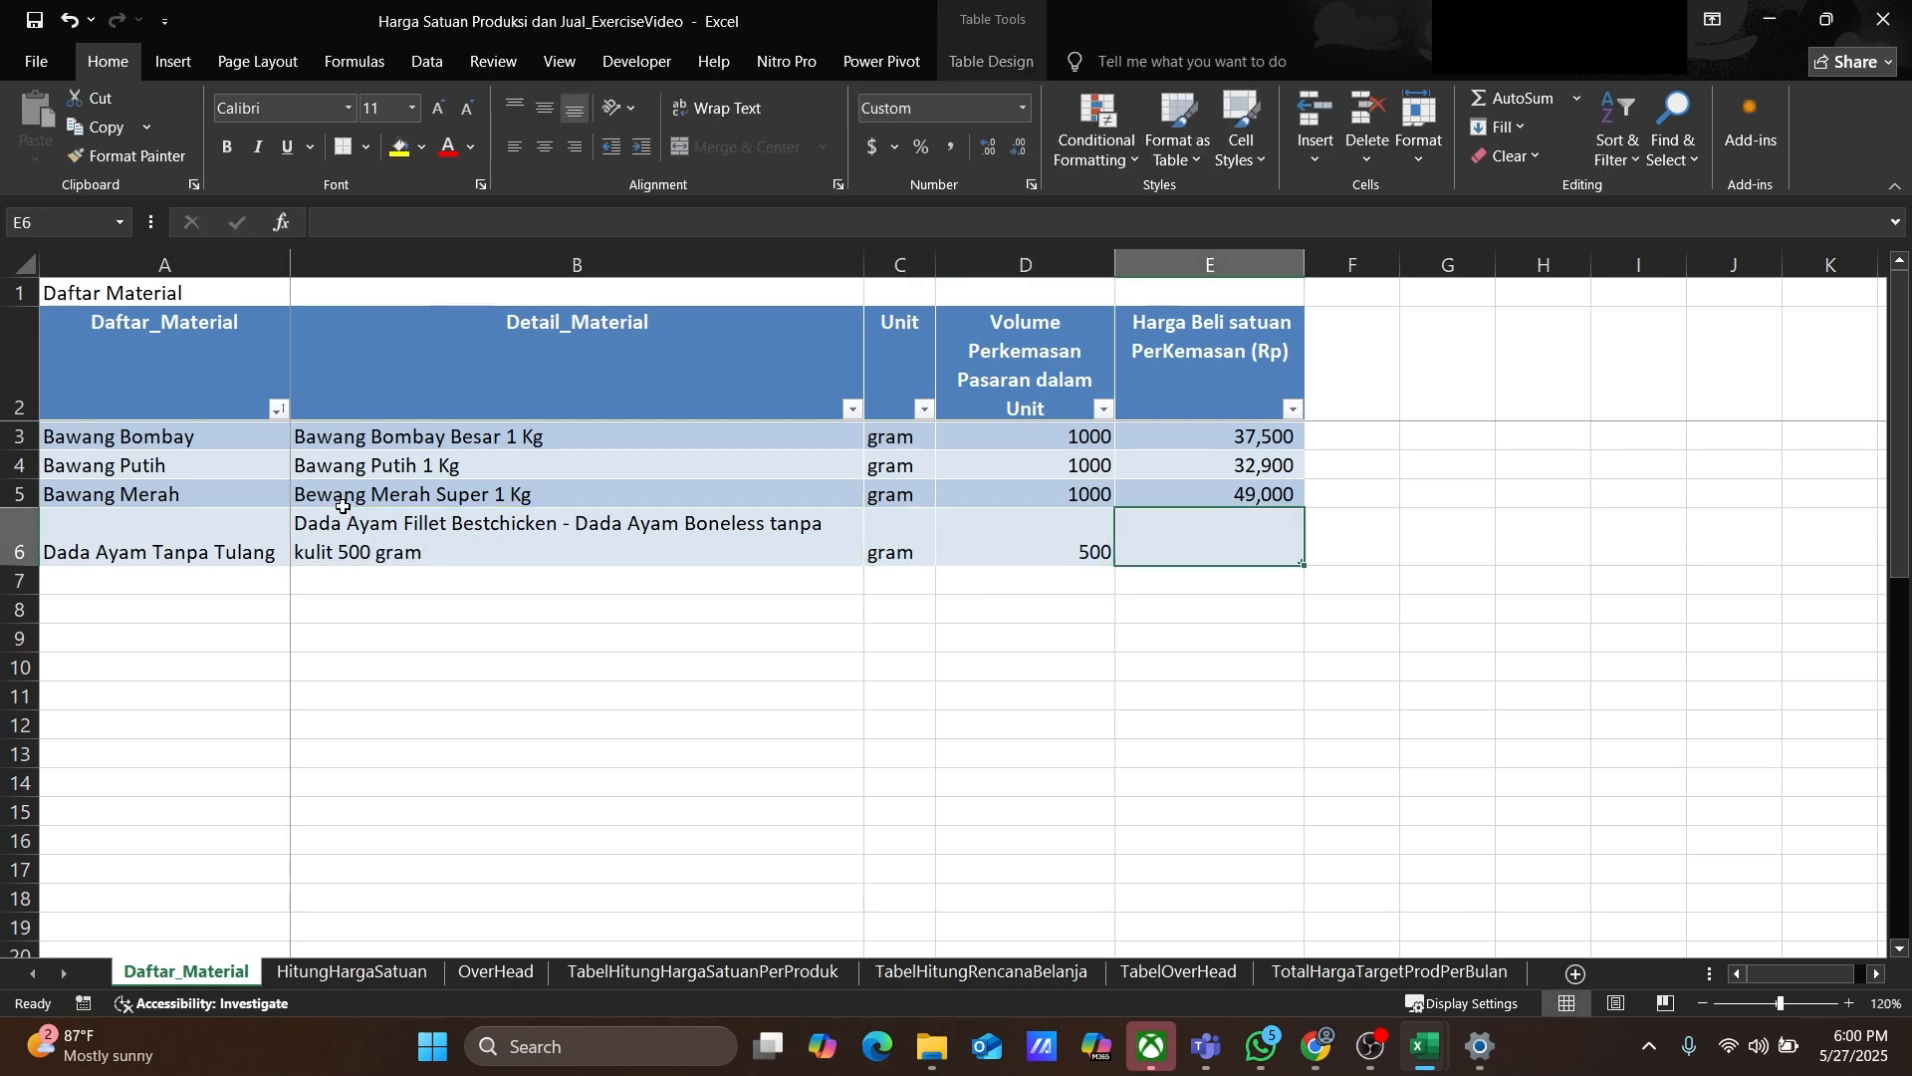
type("28100")
key("Return")
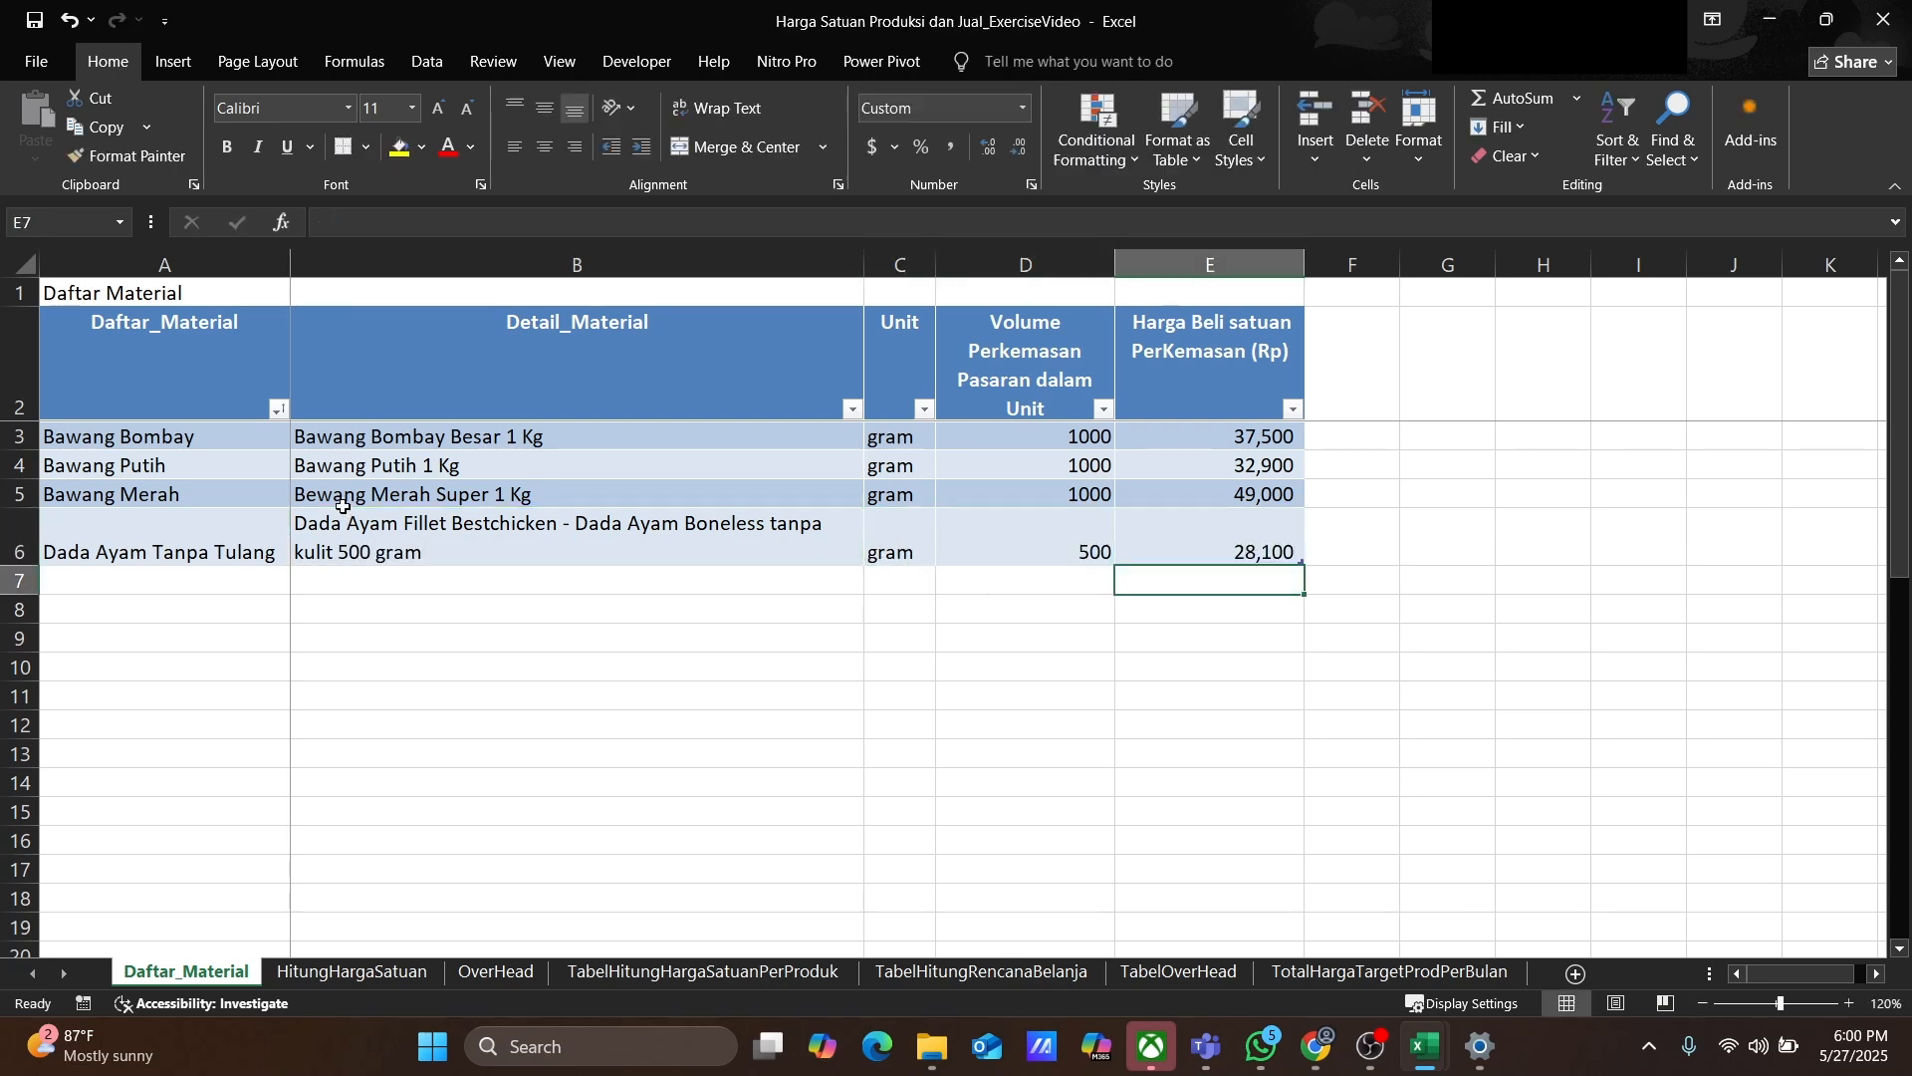
Step: Add Daging Sapi Giling in the next row with detail Daging Sapi Giling Premium 1 Kg
key("Left")
key("Left")
key("Left")
key("Left")
type("Daging Sapi Giling")
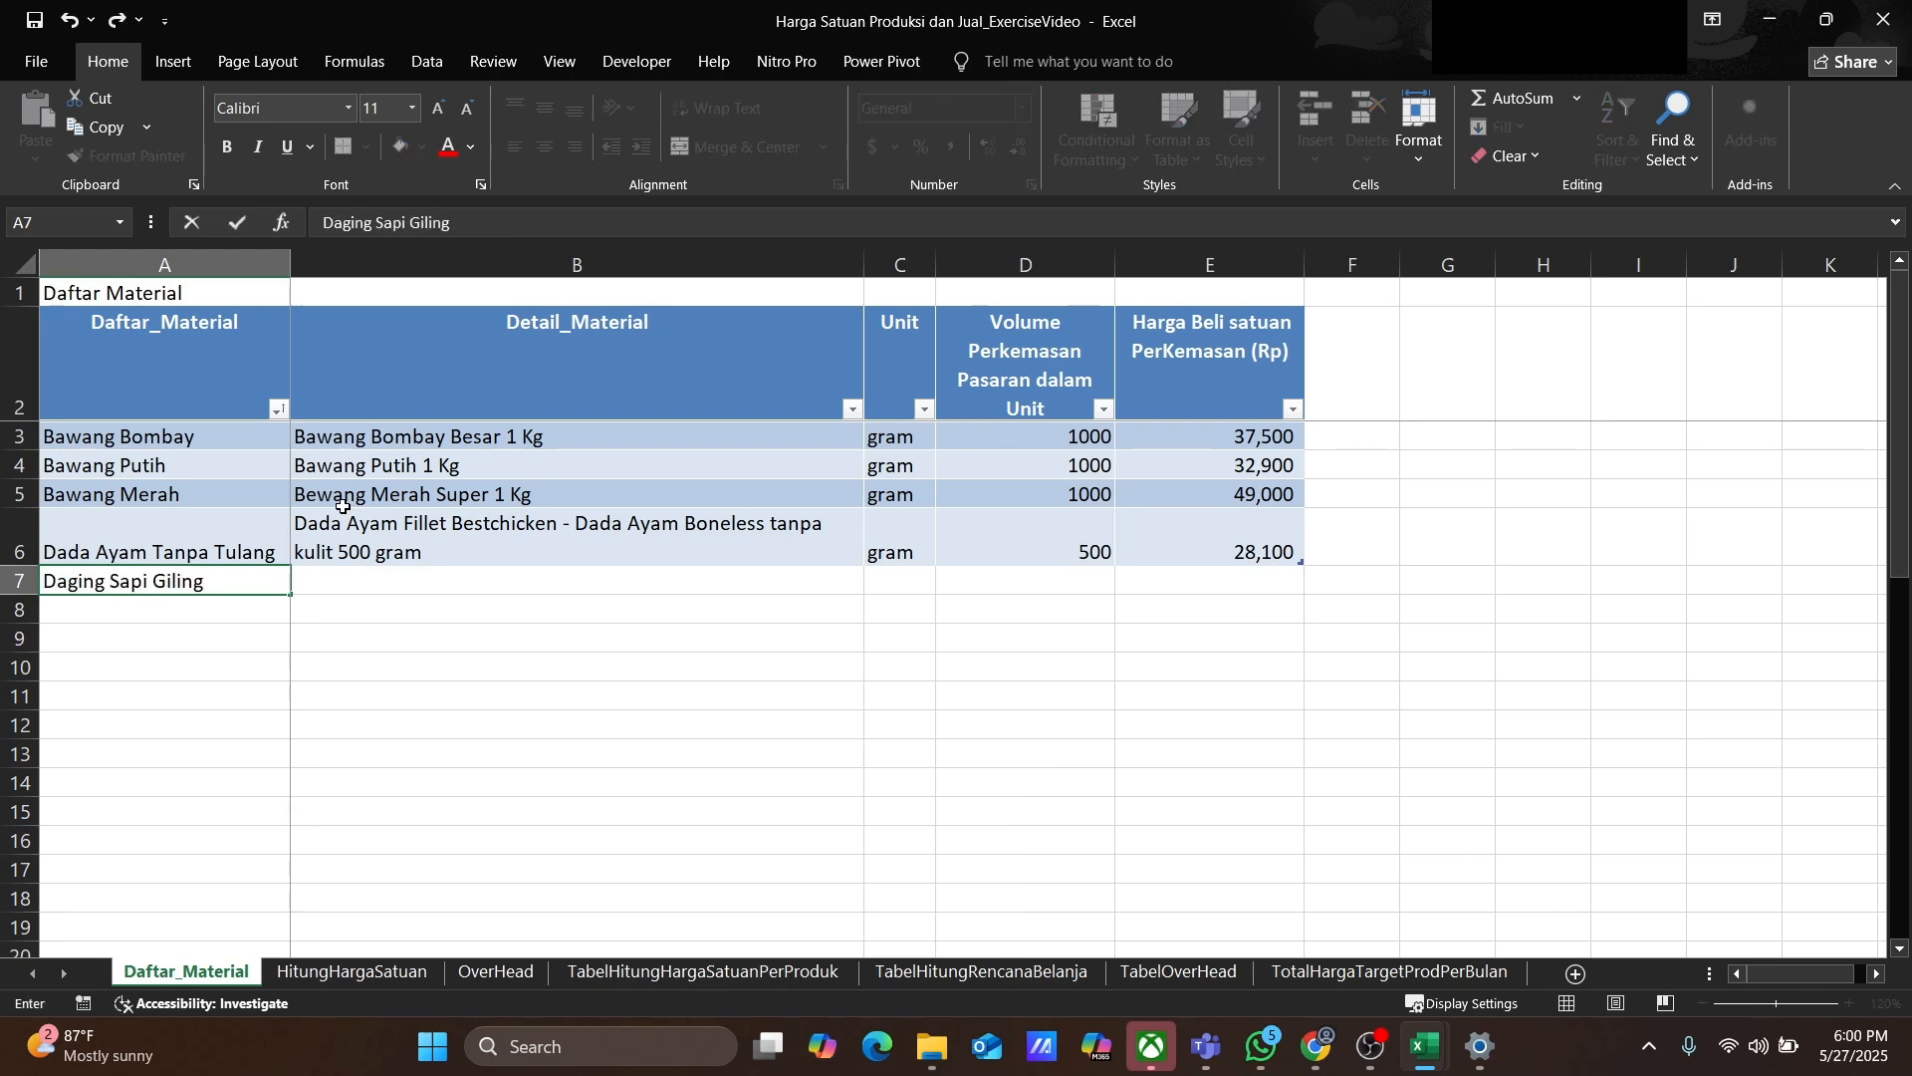
key("Tab")
type("D")
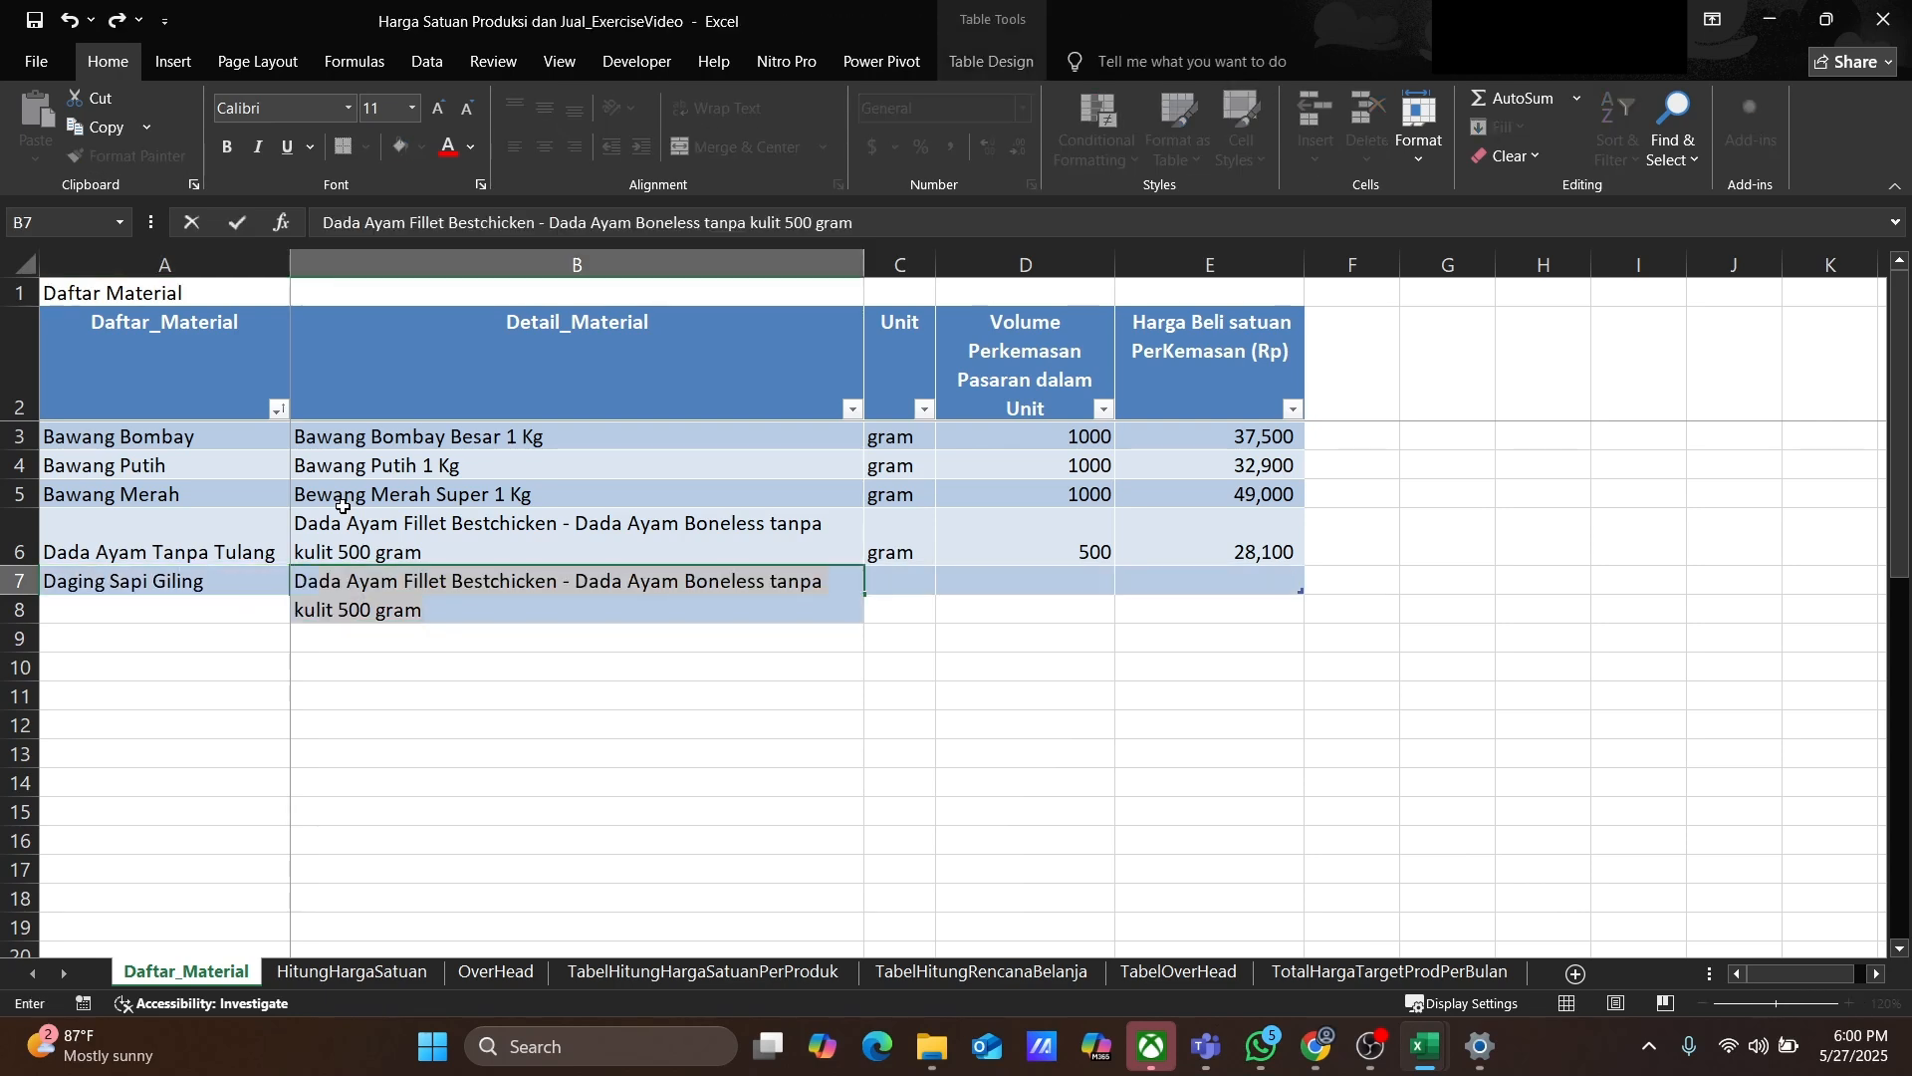
type("aging Sapi Giling Premium")
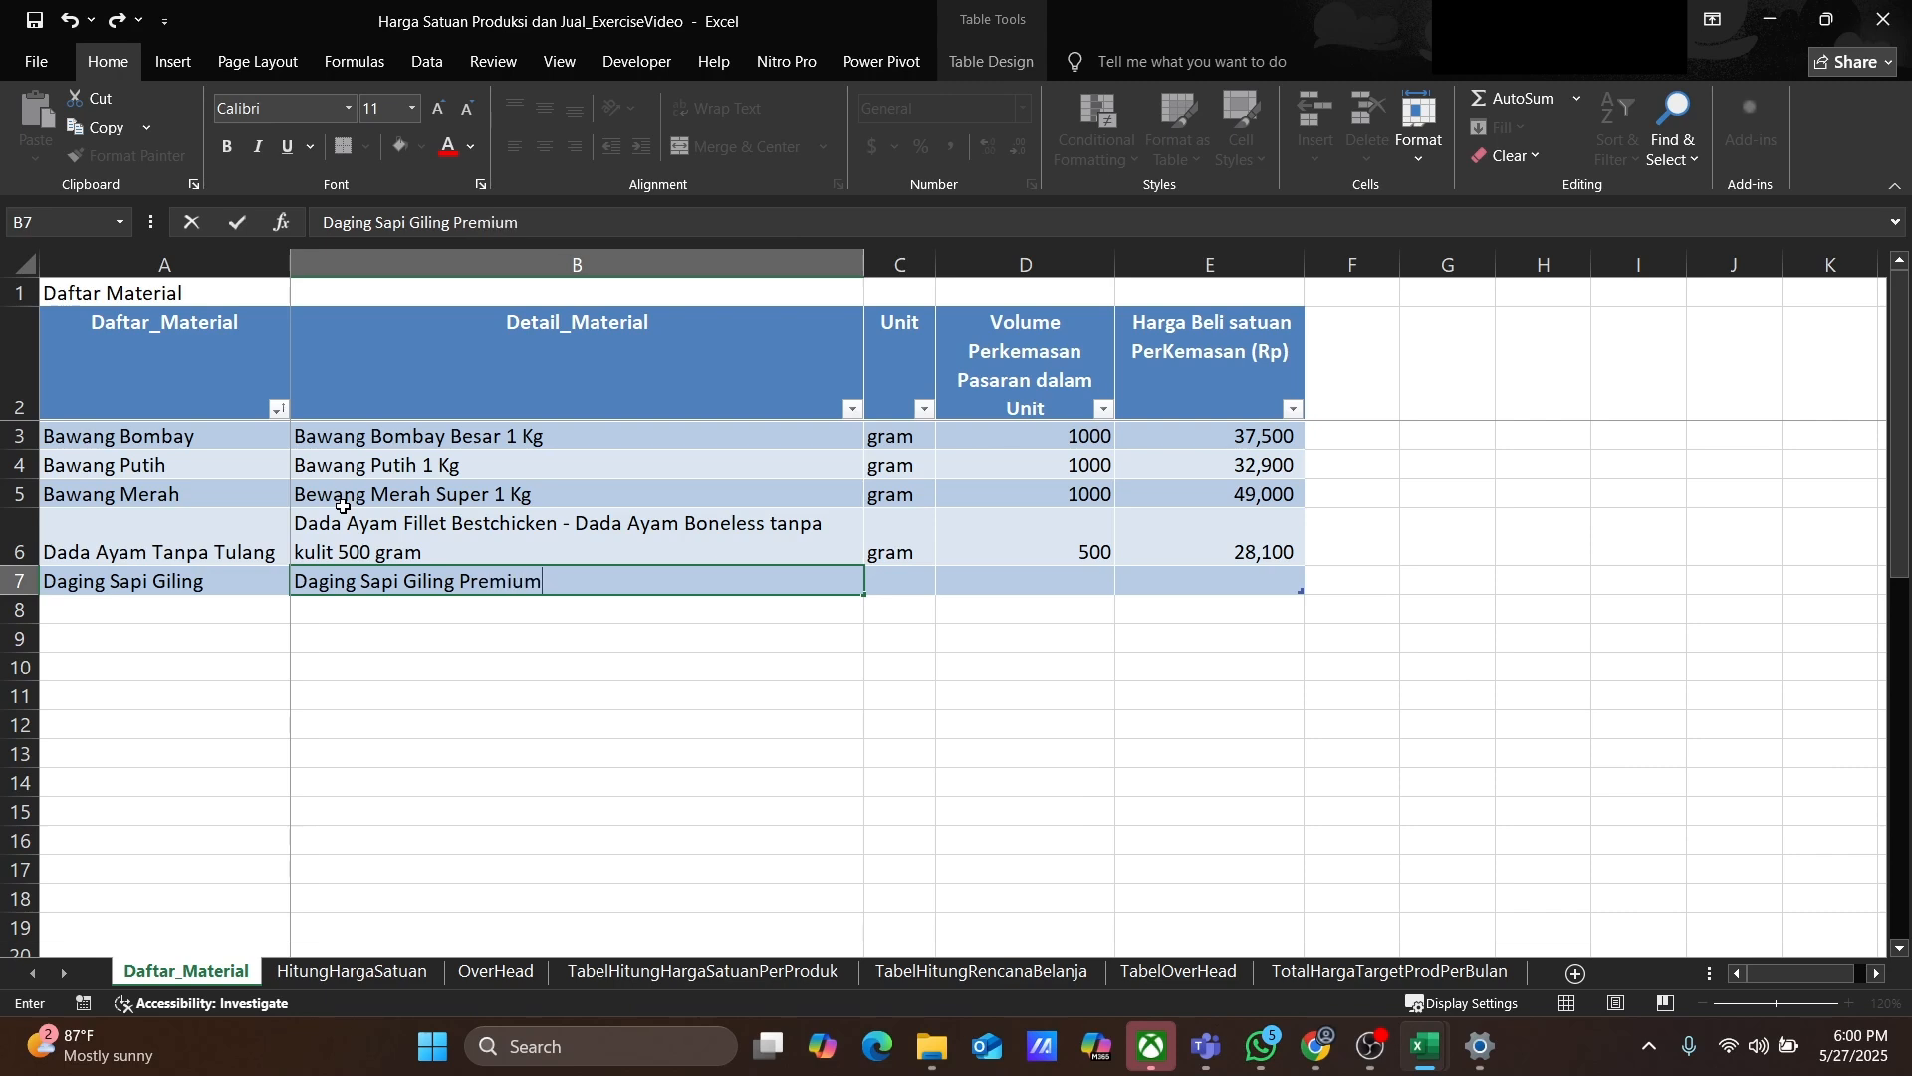
type(" 1 Kg")
Step: Set Daging Sapi Giling's unit to gram, package volume to 1000 and purchase price to 120000
key("Tab")
type("gram")
key("Tab")
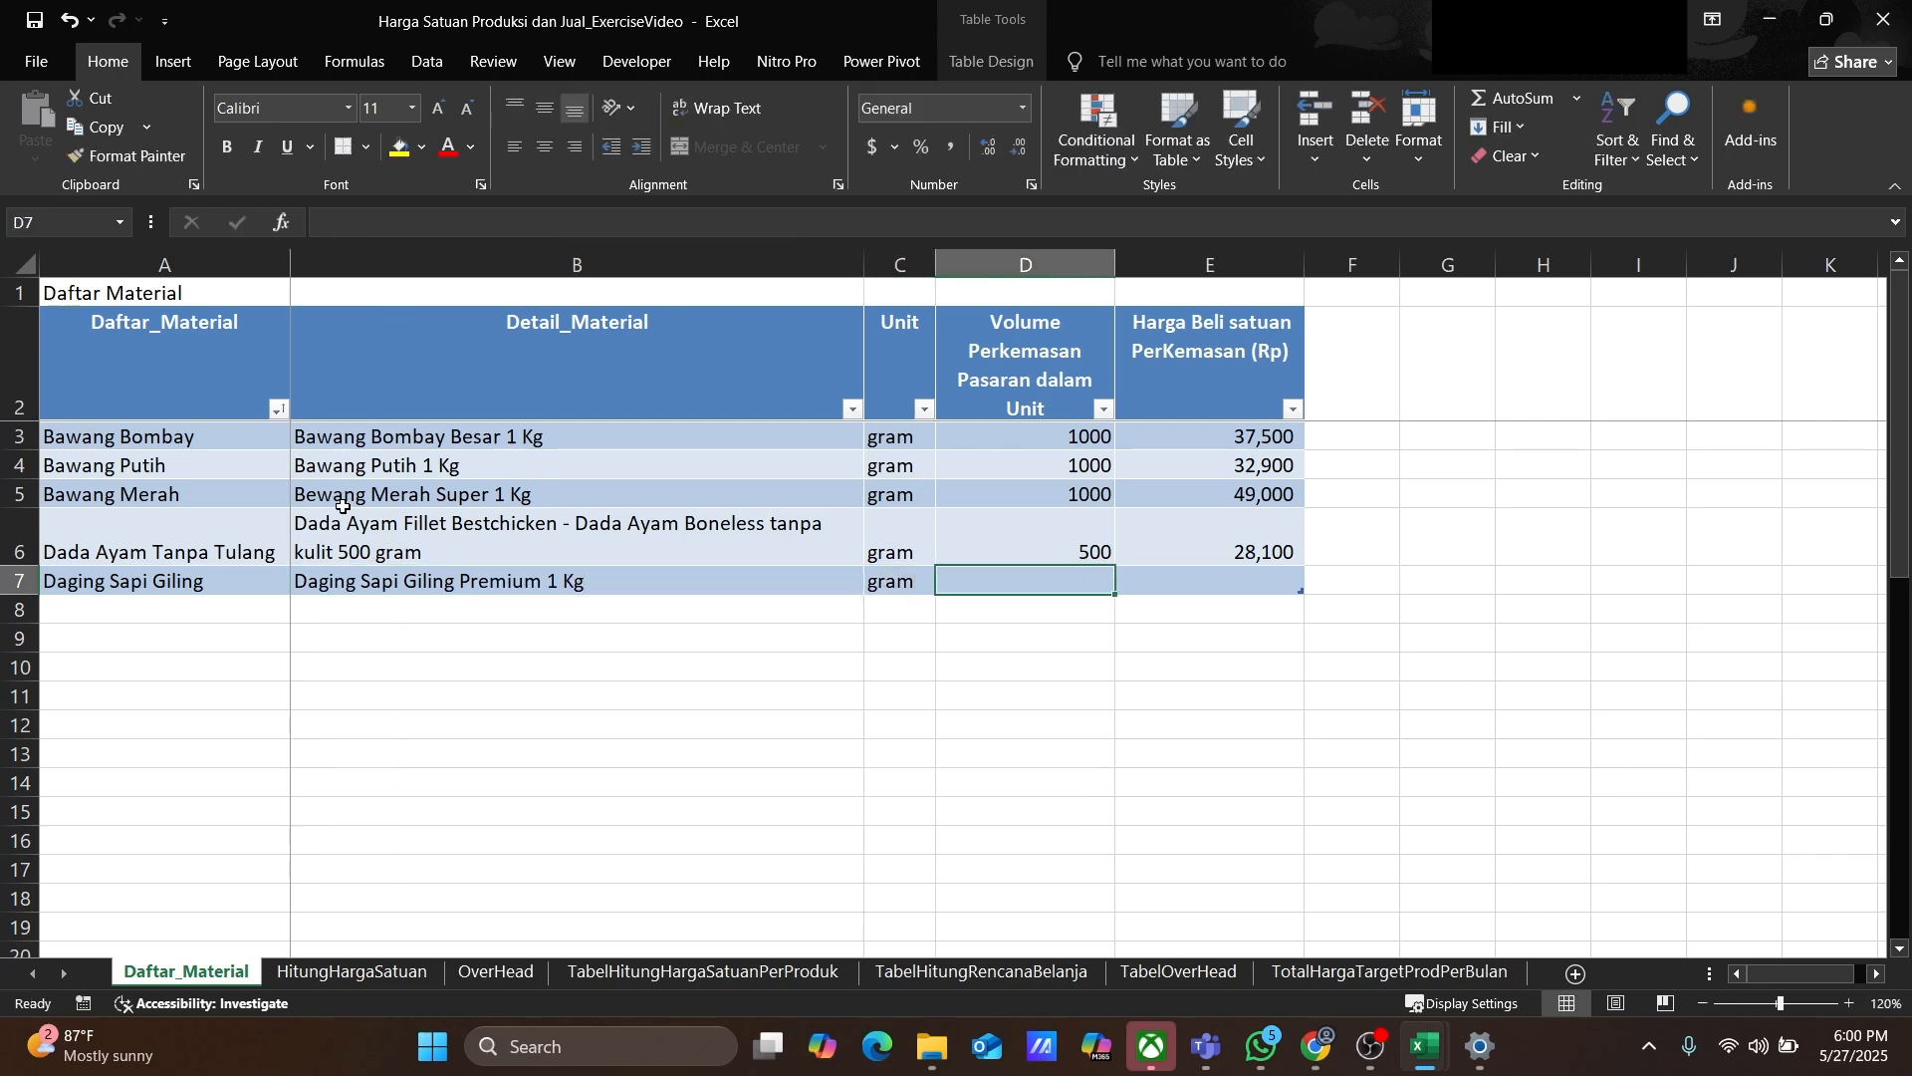
type("1000")
key("Tab")
type("120000")
key("Return")
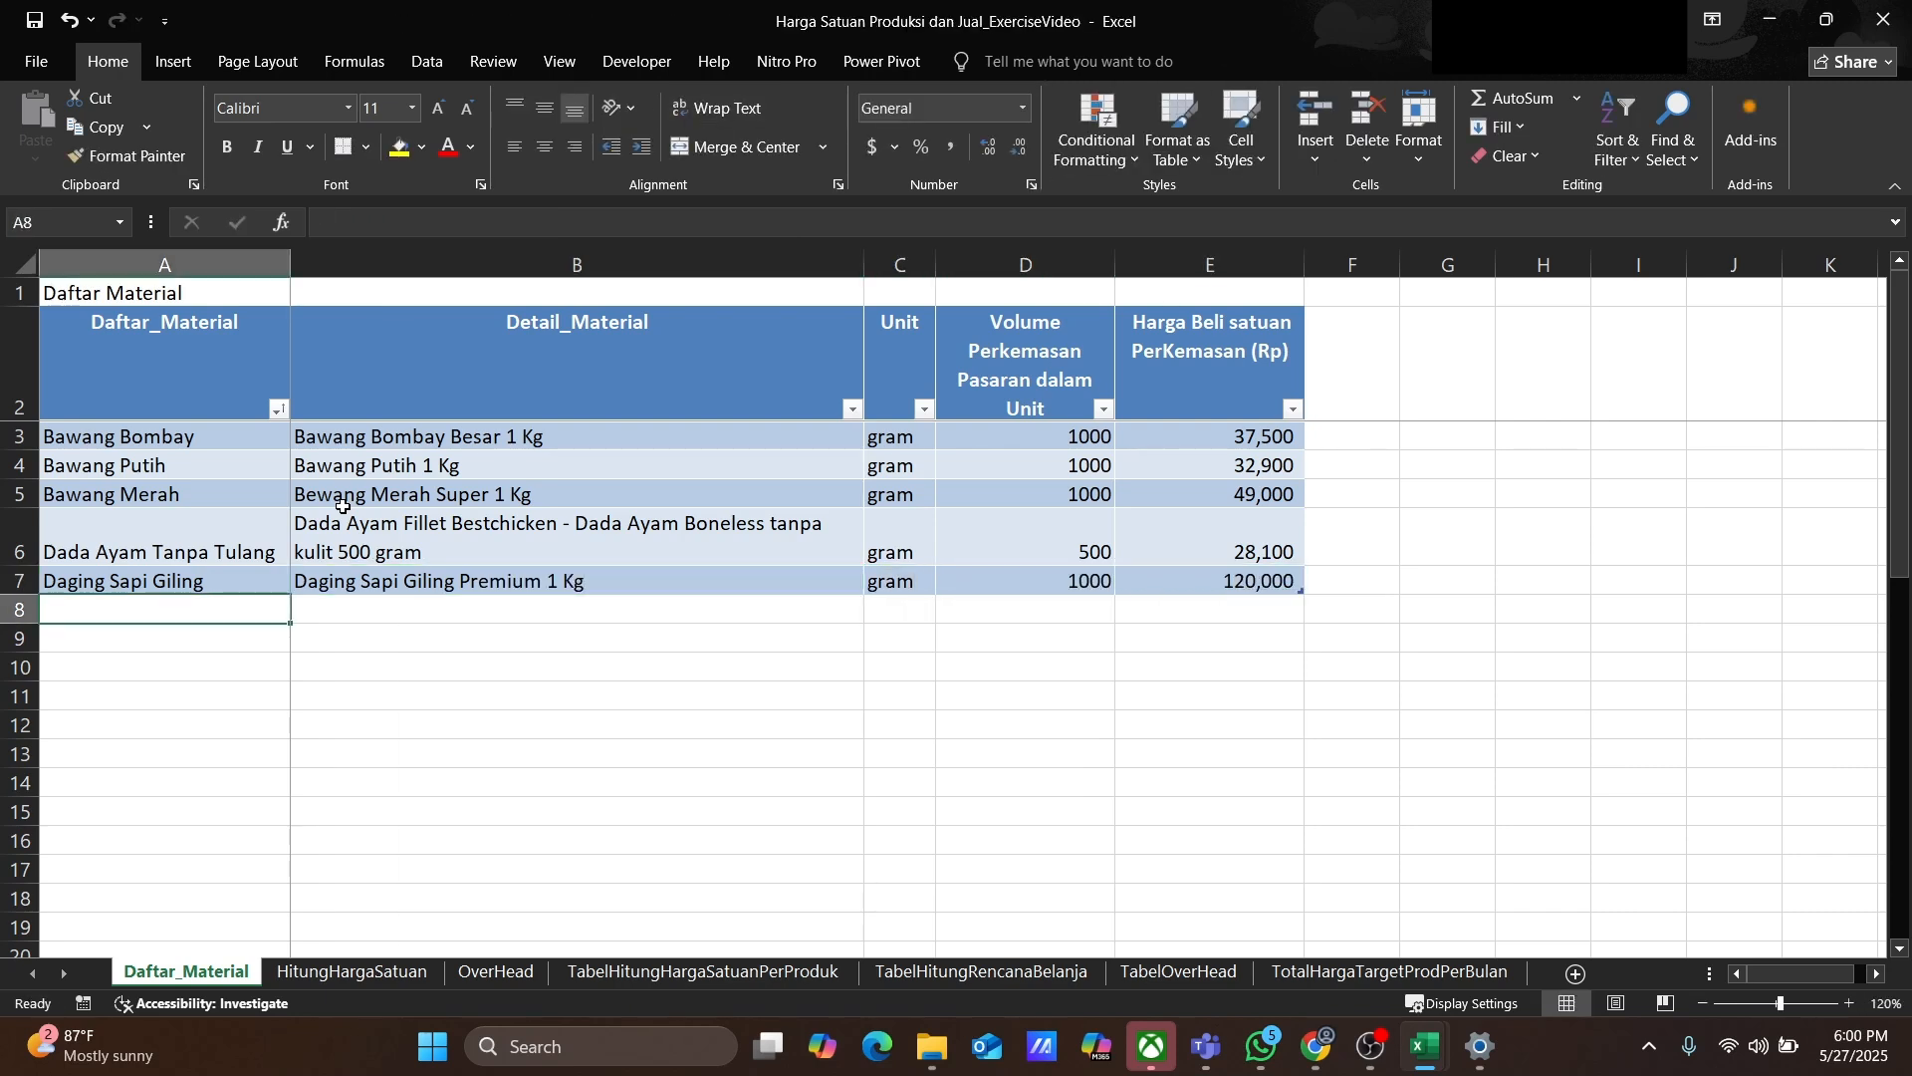
Step: Add a Garam row with detail Garam Anak Pintar Halus 1 Kg, unit gram, volume 1000, price 8800
type("Garam")
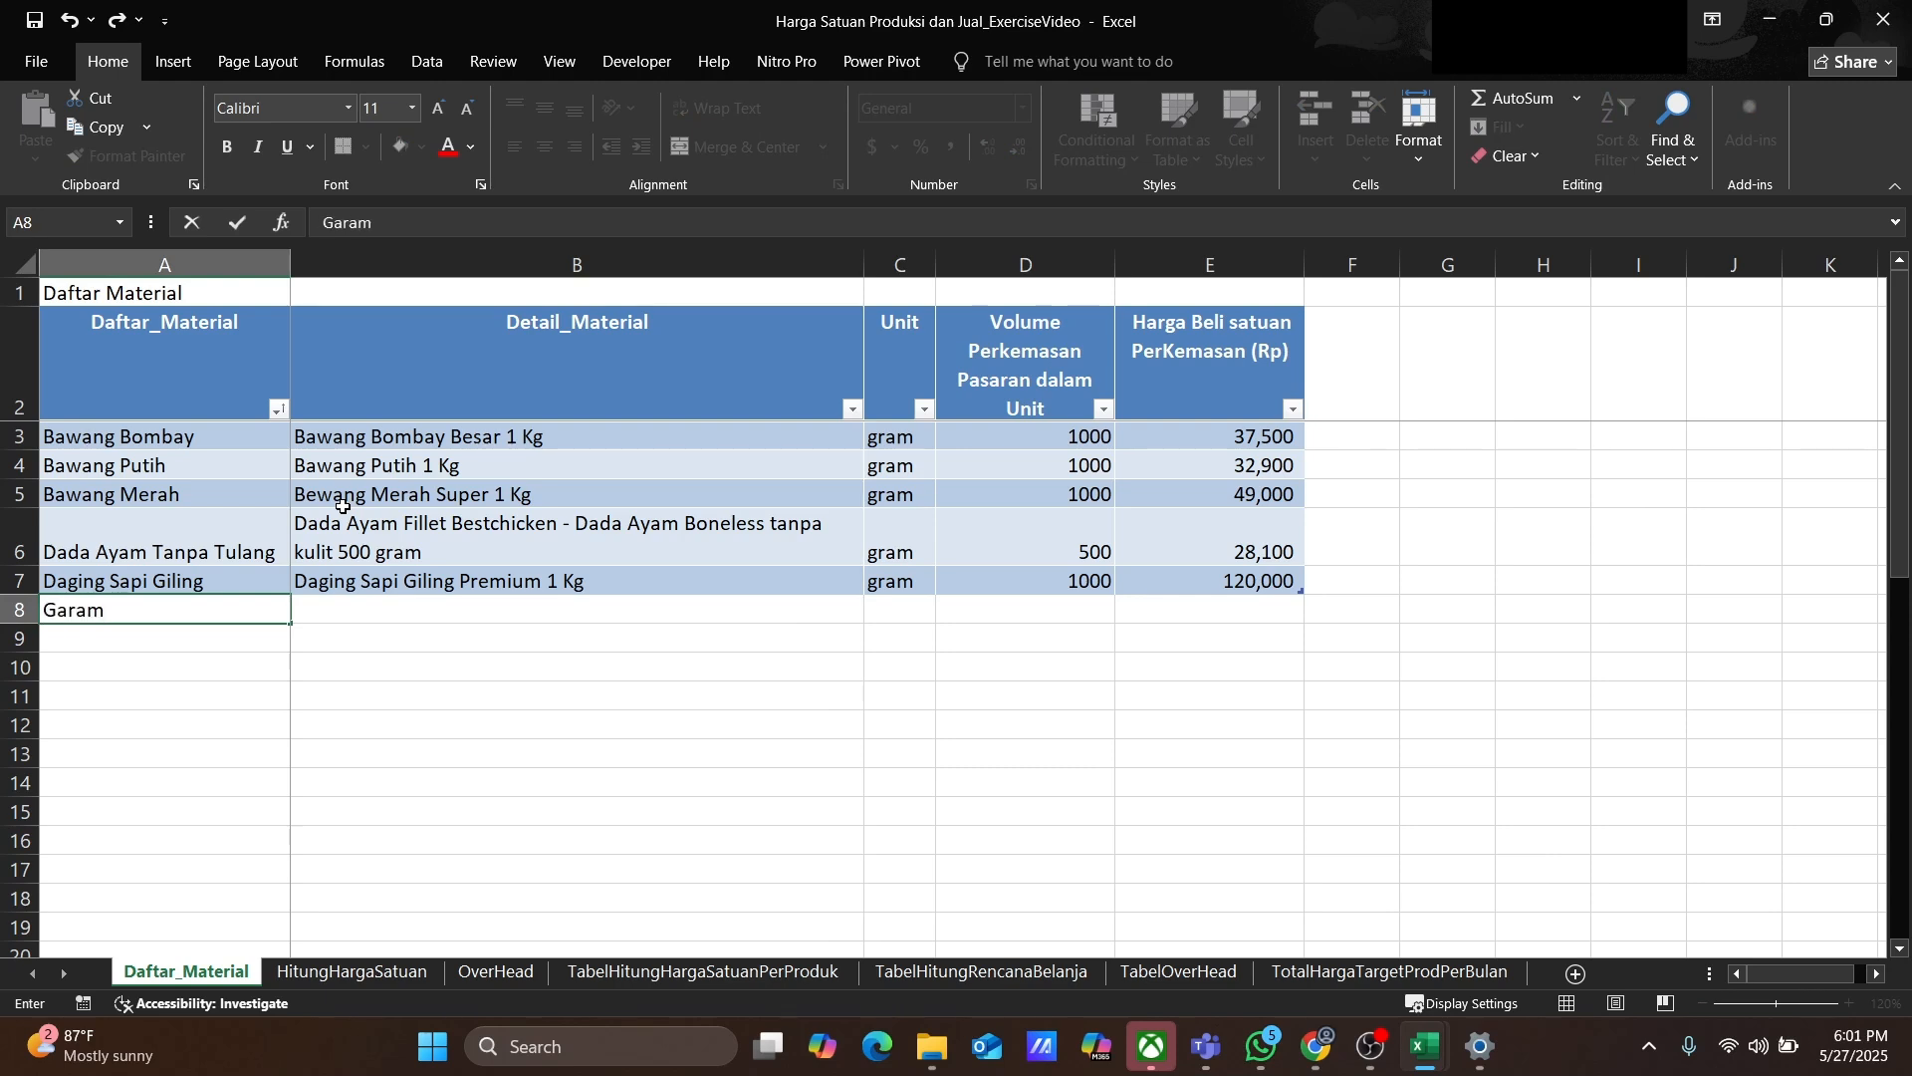
key("Tab")
type("Garam Anak Pintar")
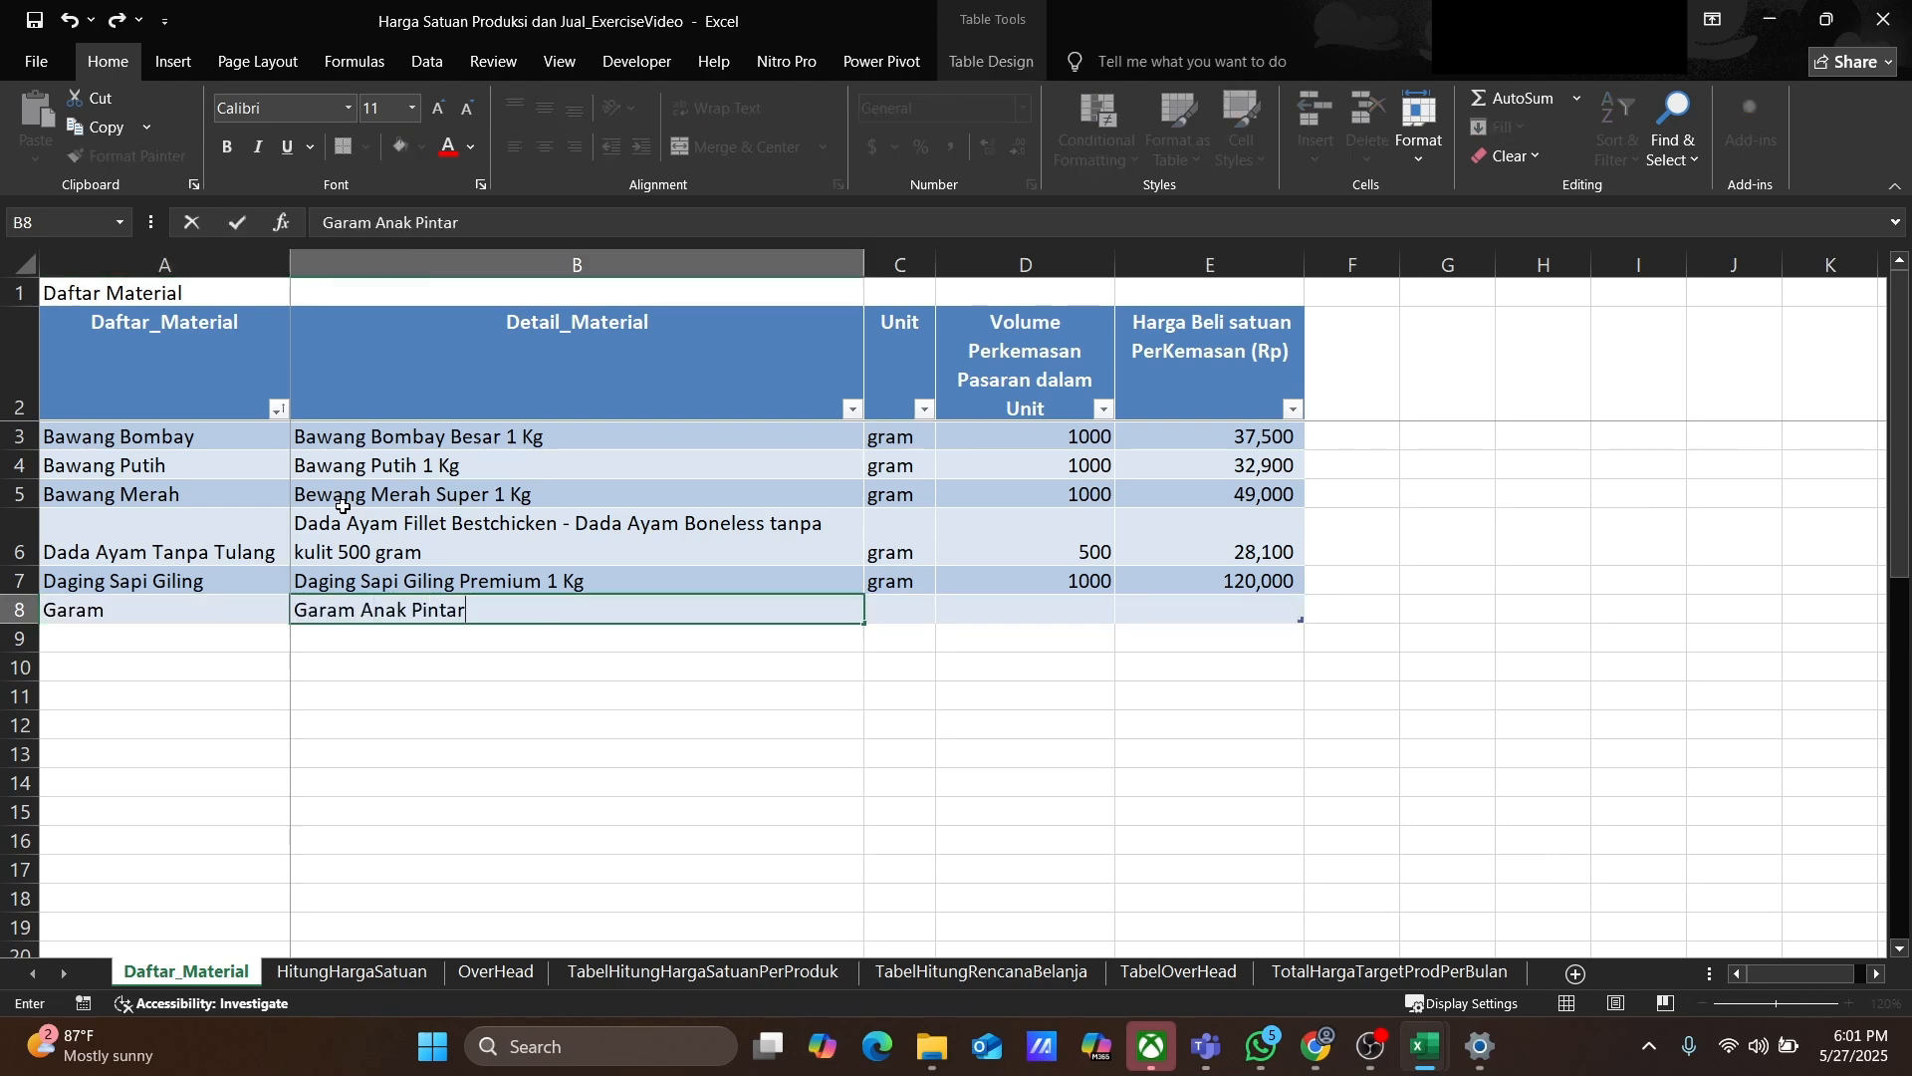
type(" Halus 1 Kg")
key("Tab")
type("gram")
key("Tab")
type("1000")
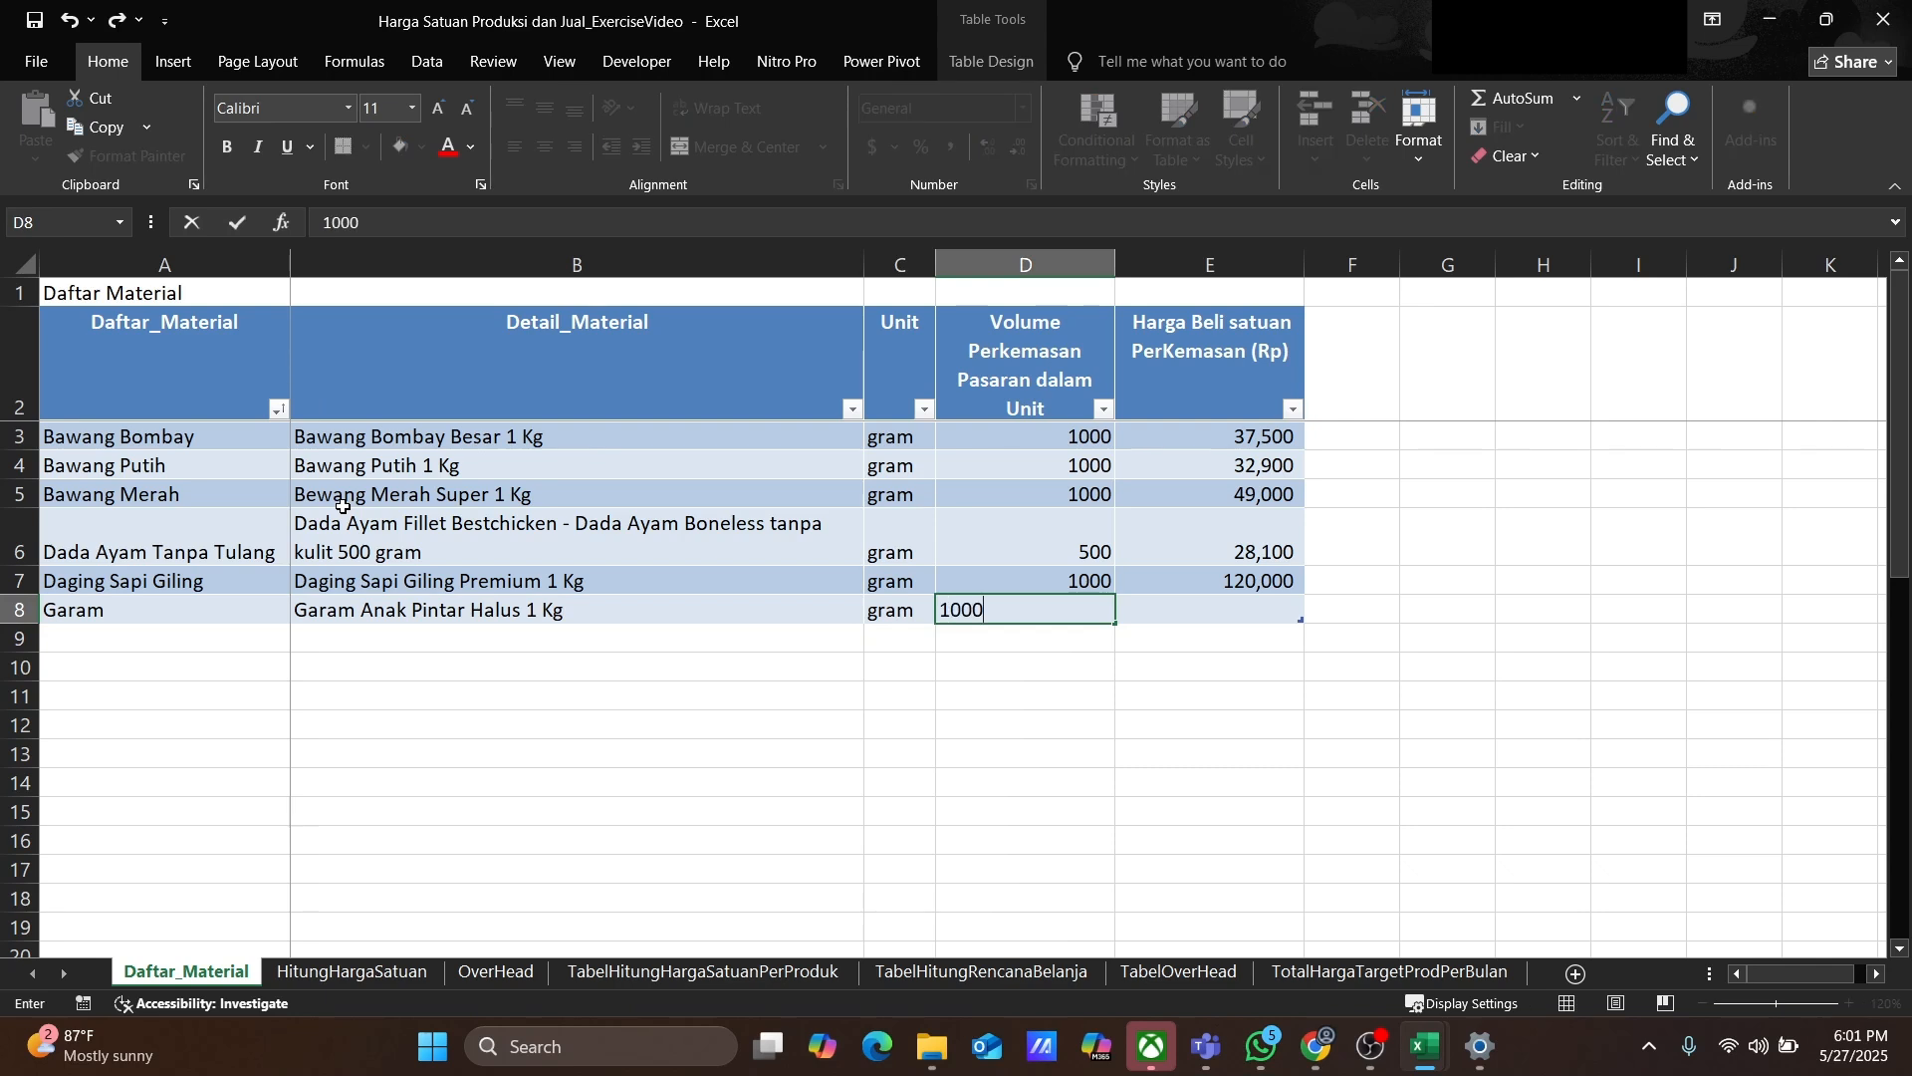
key("Tab")
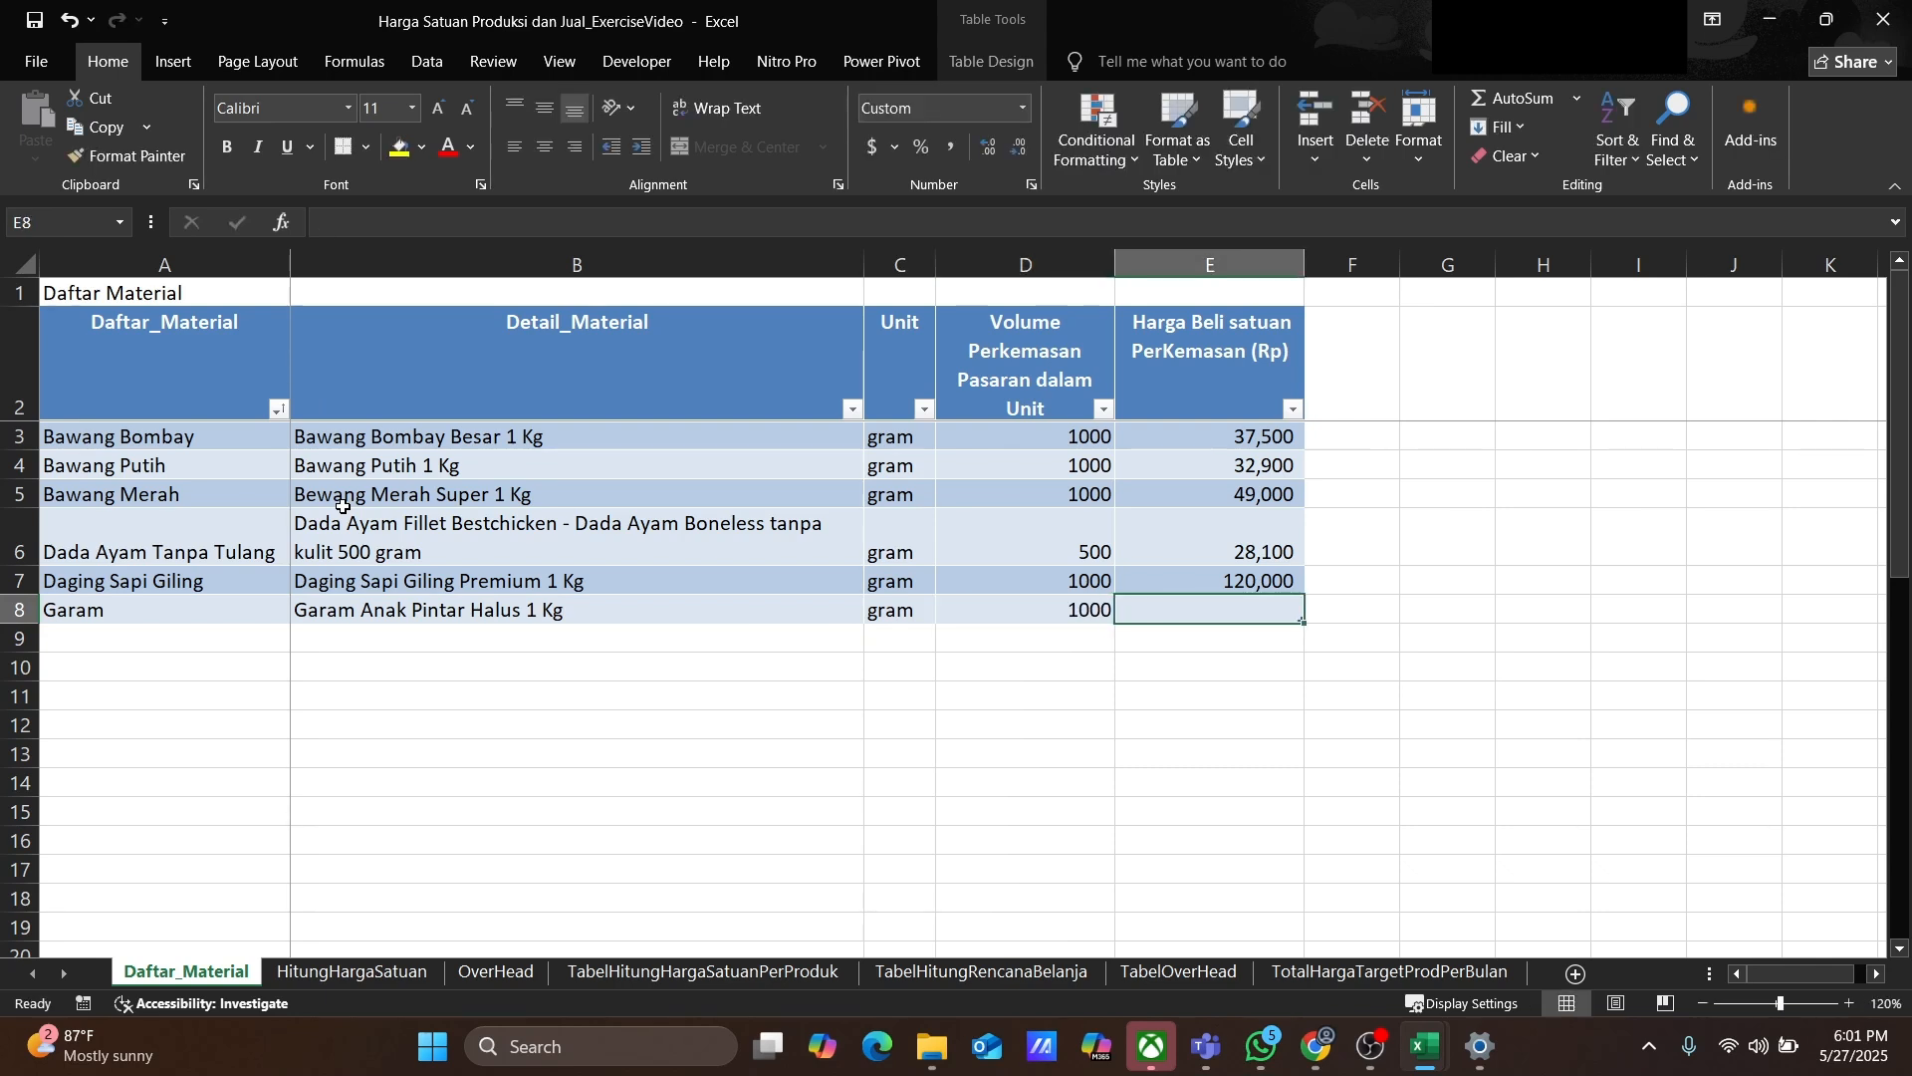
type("8800")
key("Return")
Step: Add Gula with detail Gula Pasir Gulaku 1 Kg, correcting the unit letter to a capital K
type("Gula")
key("Tab")
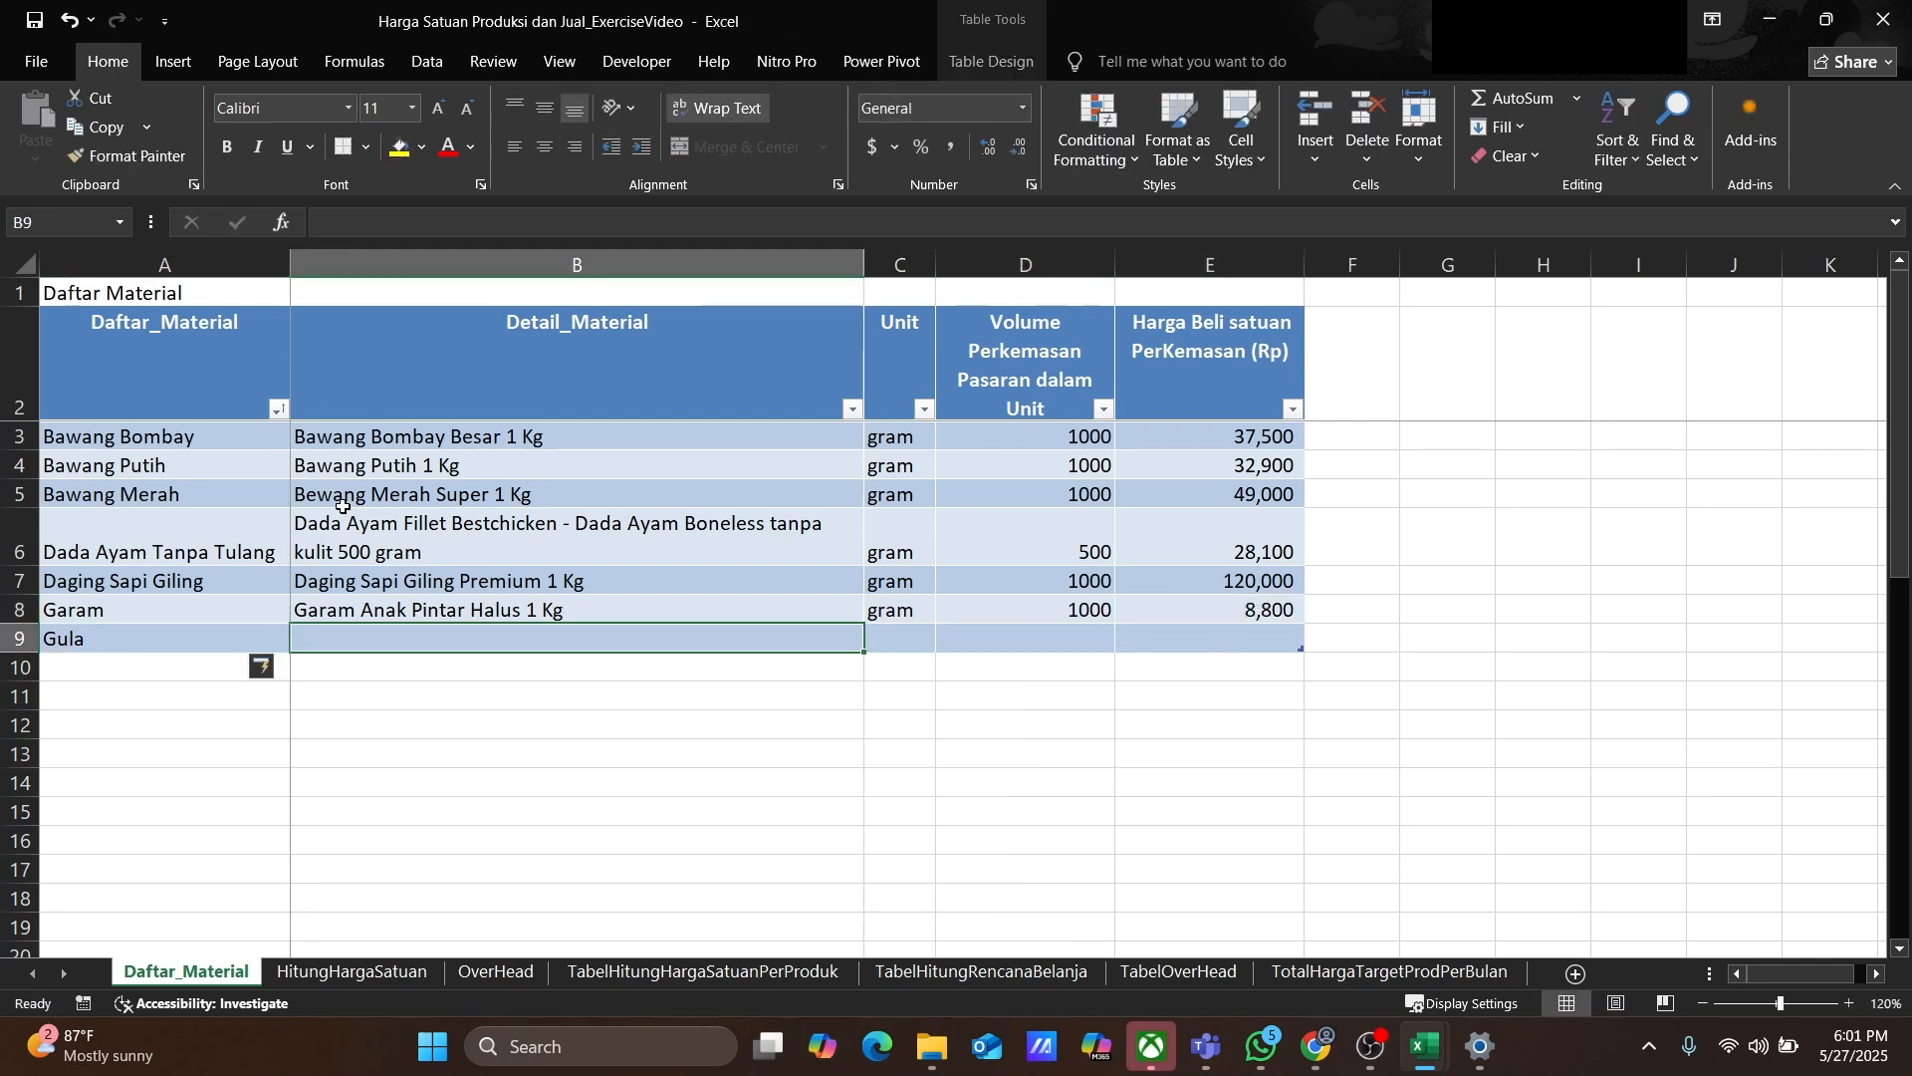
type("Gula Pasir Gulaku 1 kg")
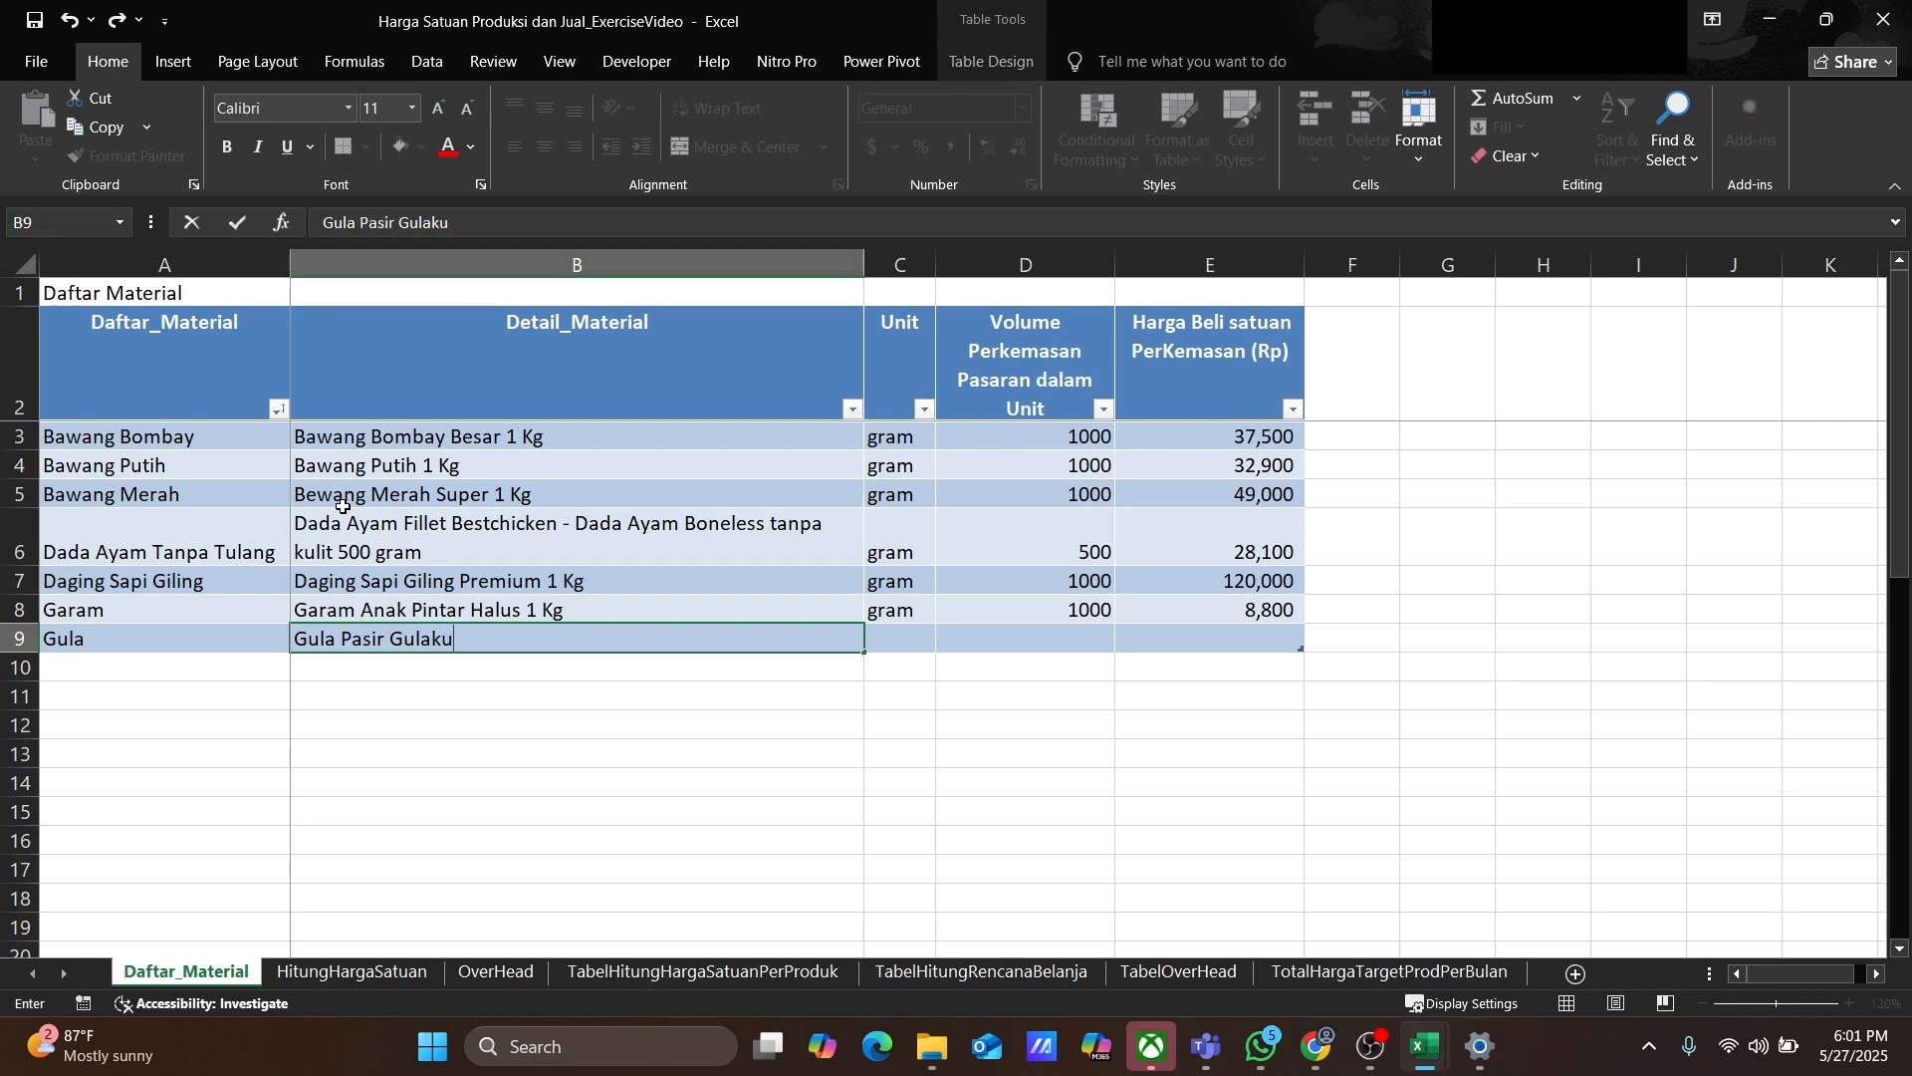
key("ctrl+Return")
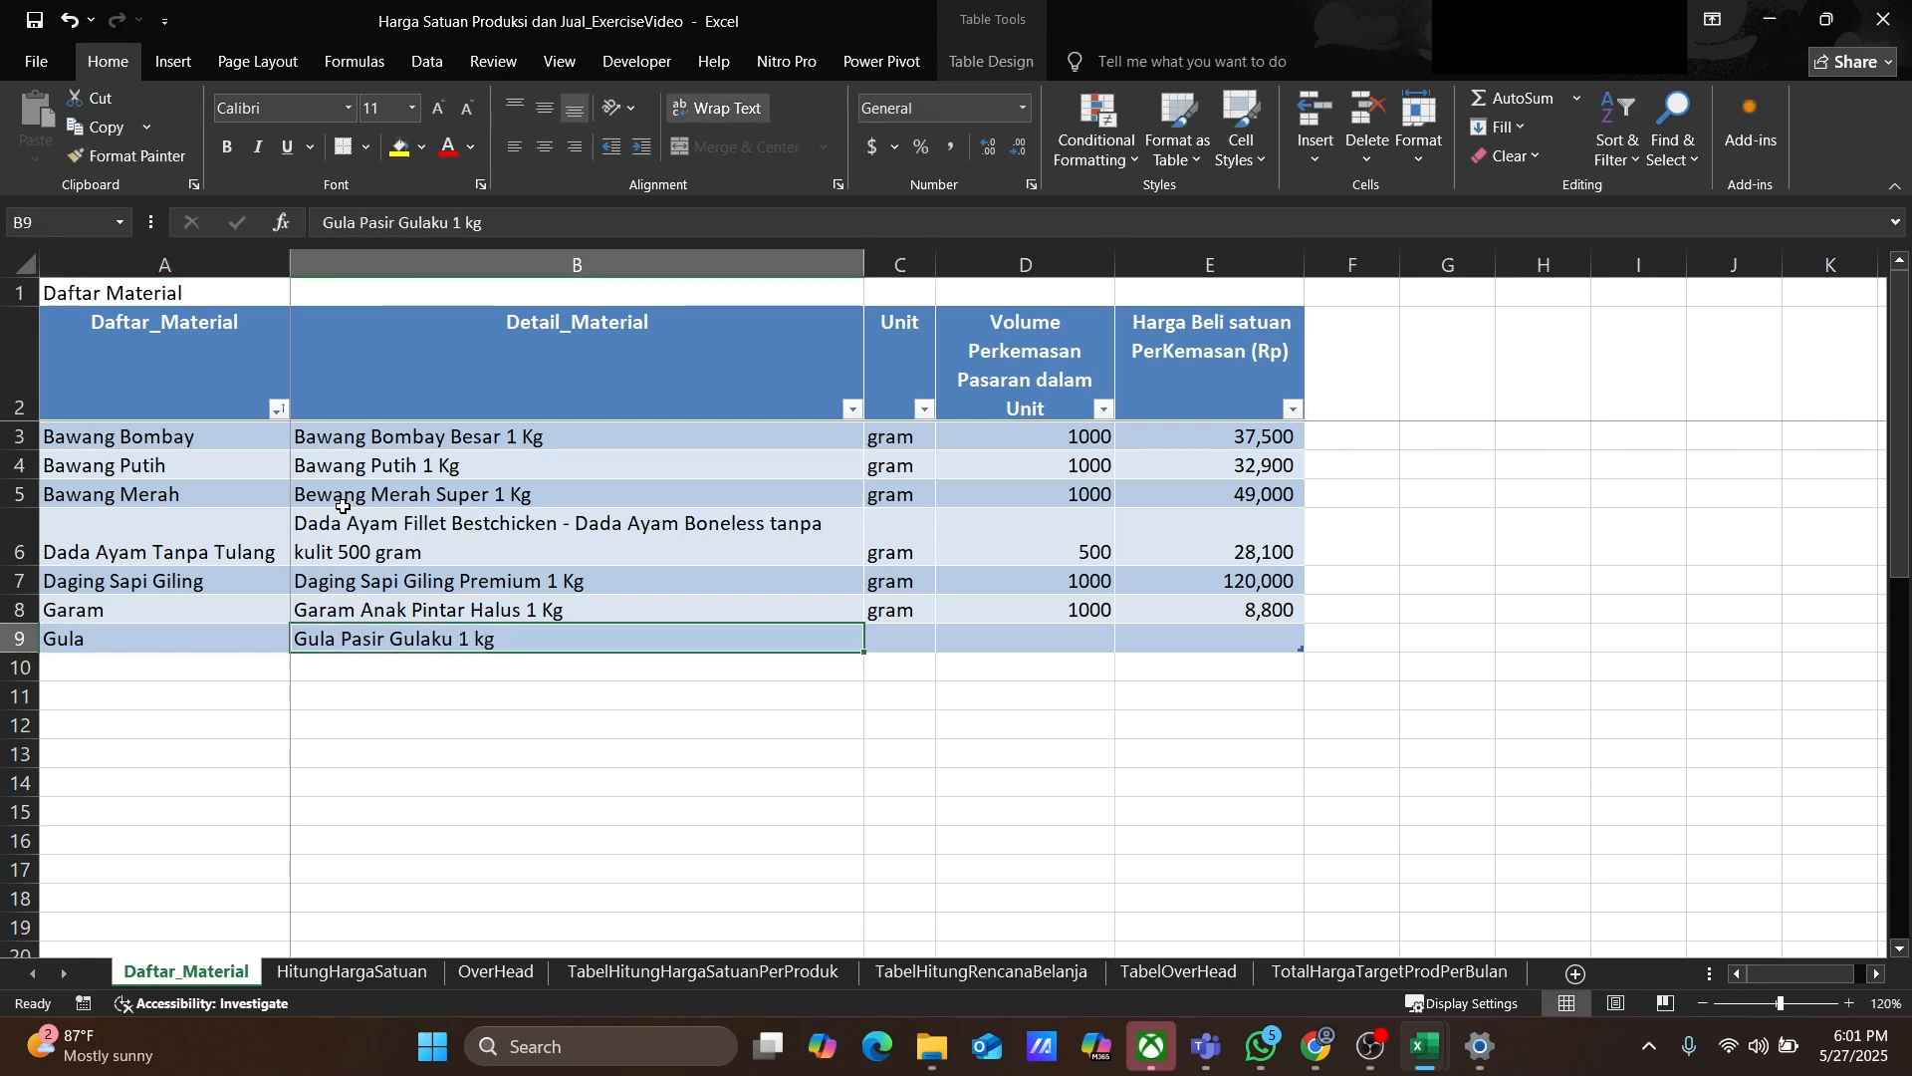
left_click(473, 227)
key("BackSpace")
type("K")
Step: Set Gula's unit to gram, package volume to 1000 and purchase price to 19600
key("Tab")
type("gram")
key("Tab")
type("1000")
key("Tab")
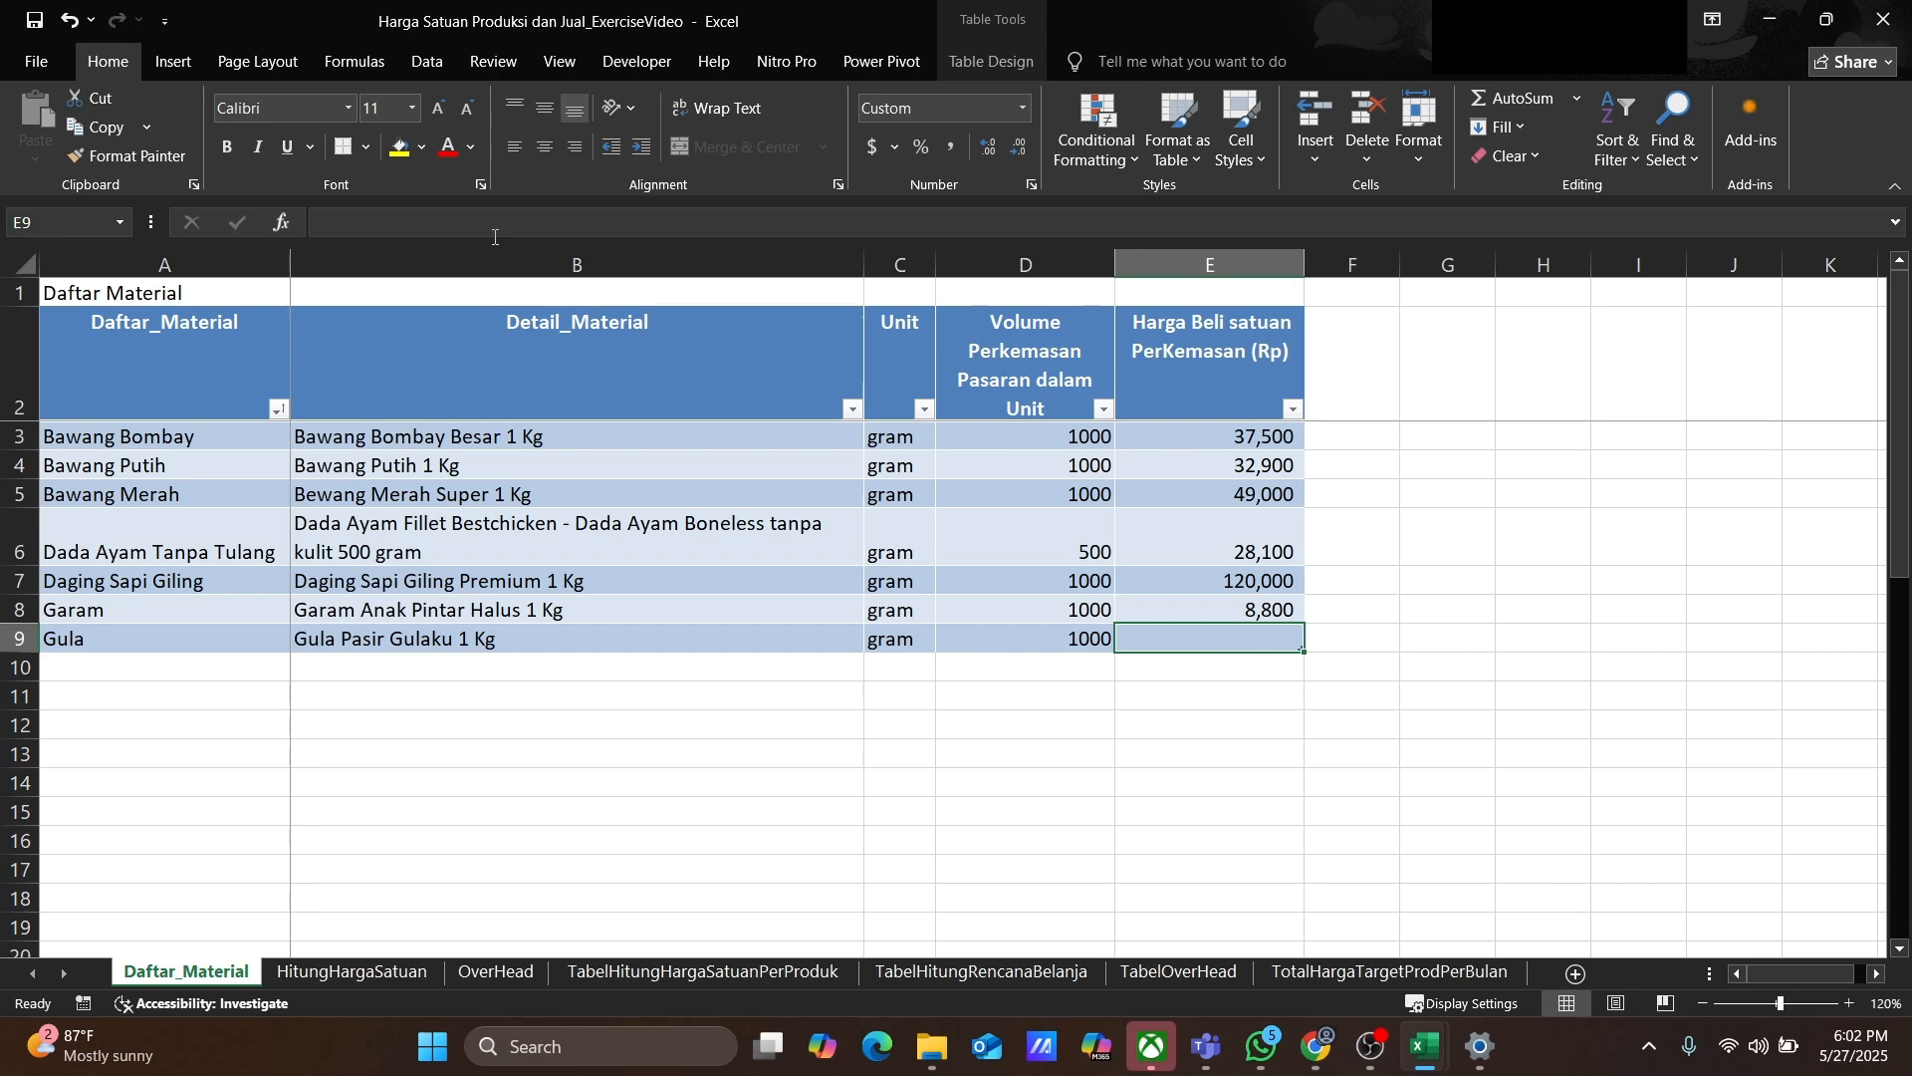
type("19600")
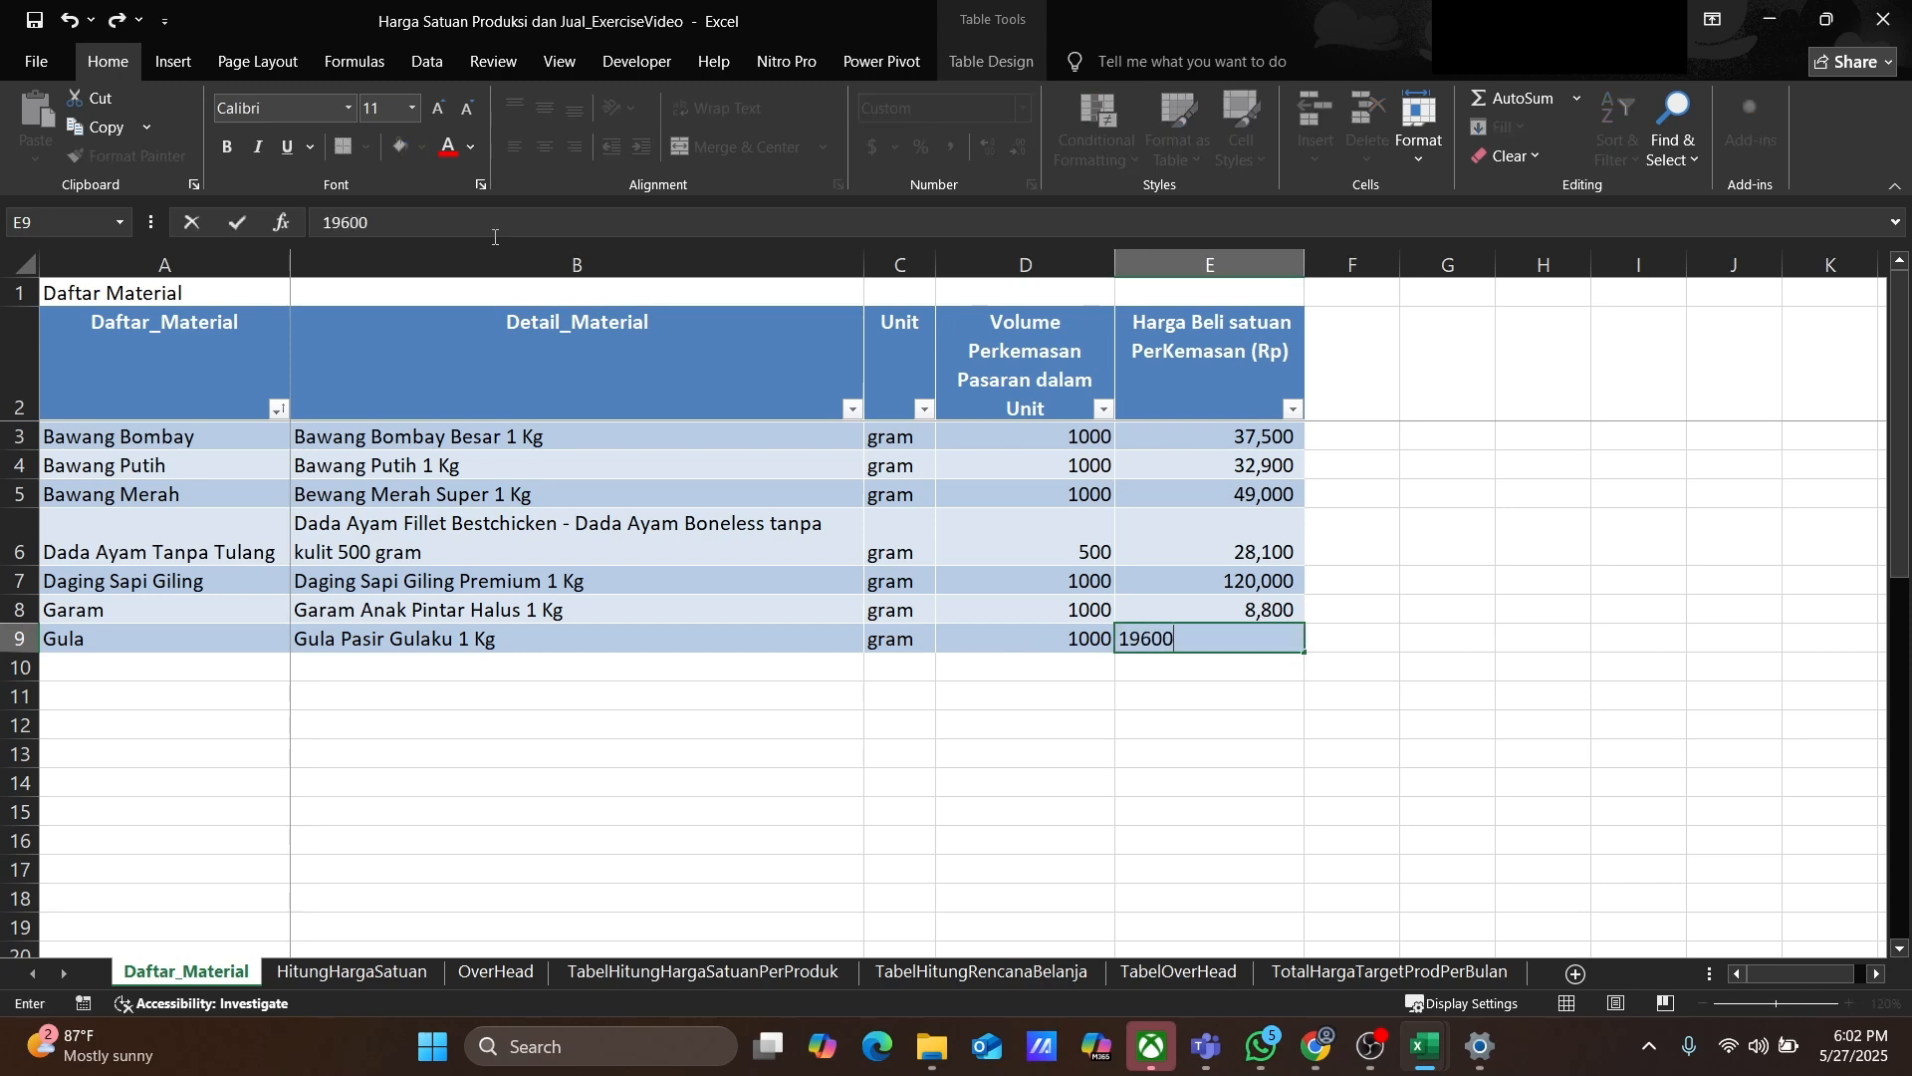
key("Return")
Step: Add Gula Aren/Gula Batok with detail Gula Aren/Gula Batok 1 Kg, unit gram, volume 1000, price 71000
type("Gula Aren/Gula batok")
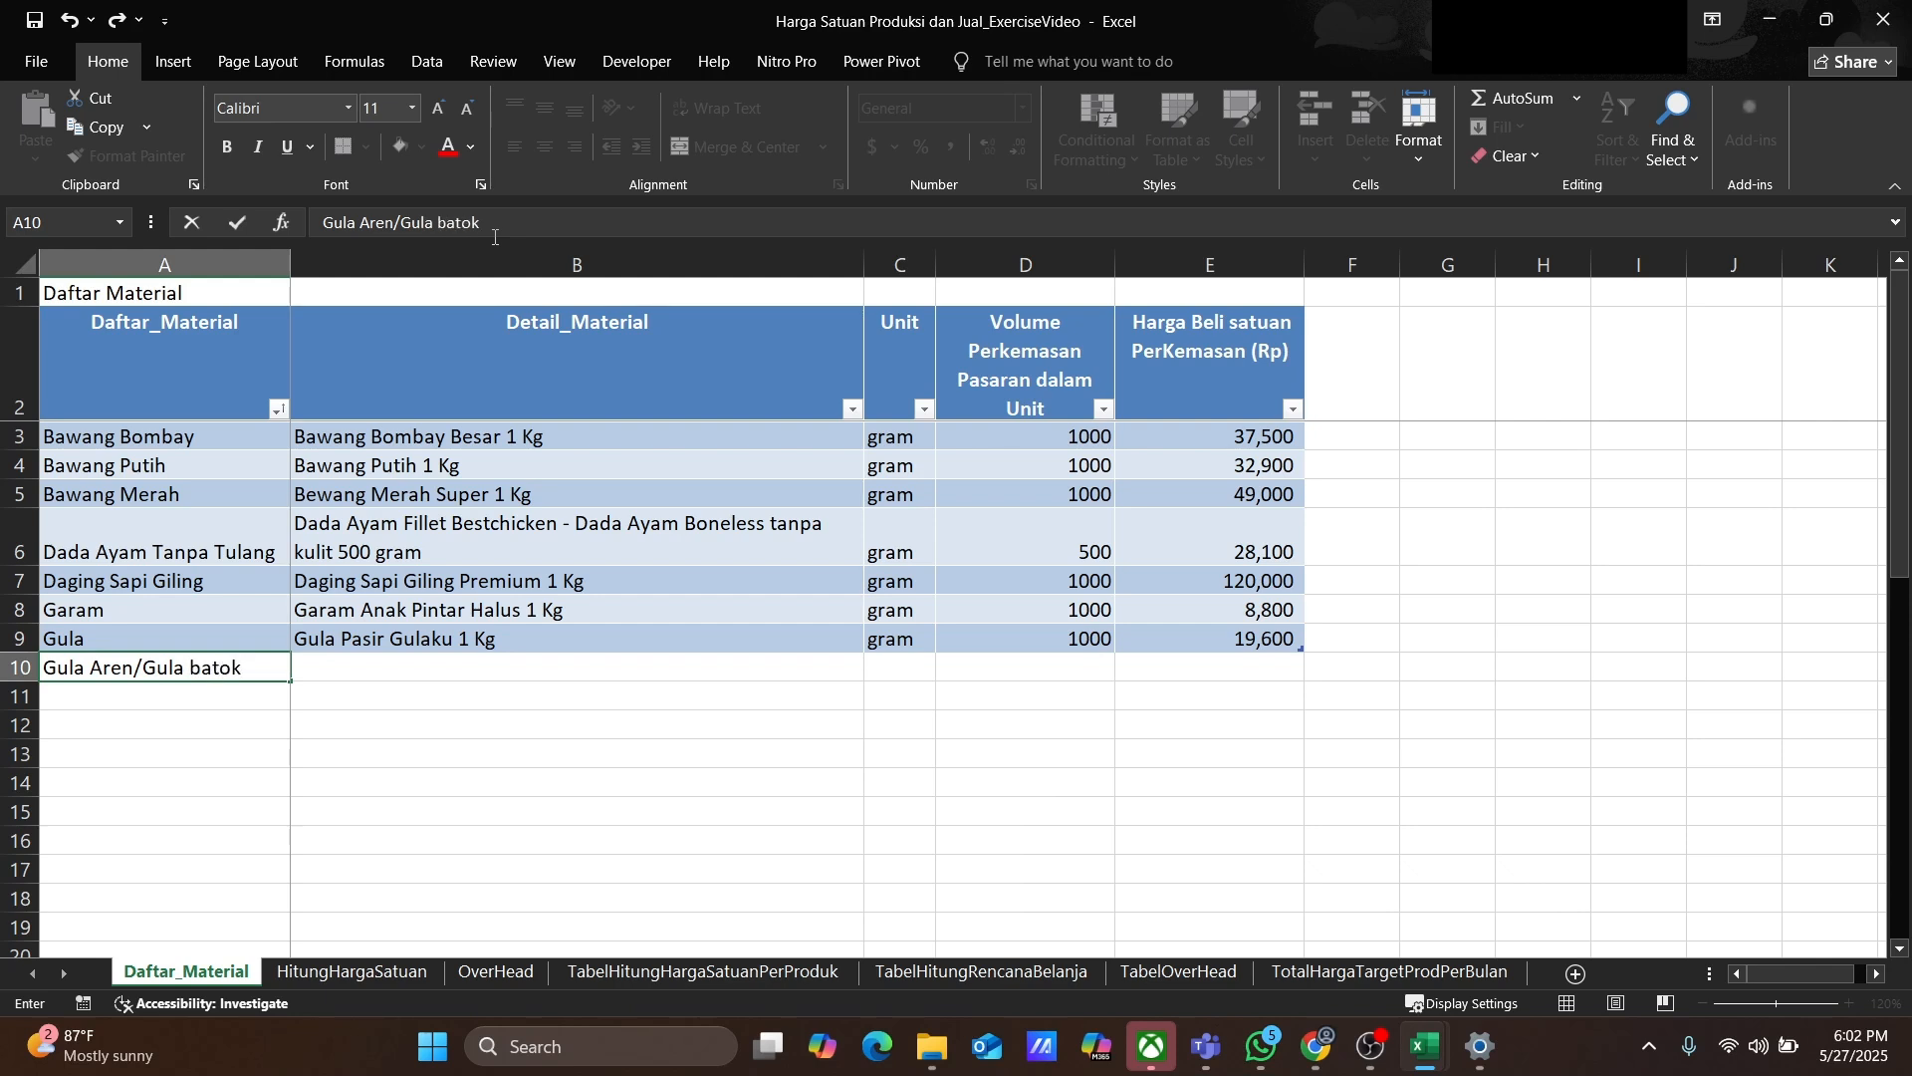
key("Tab")
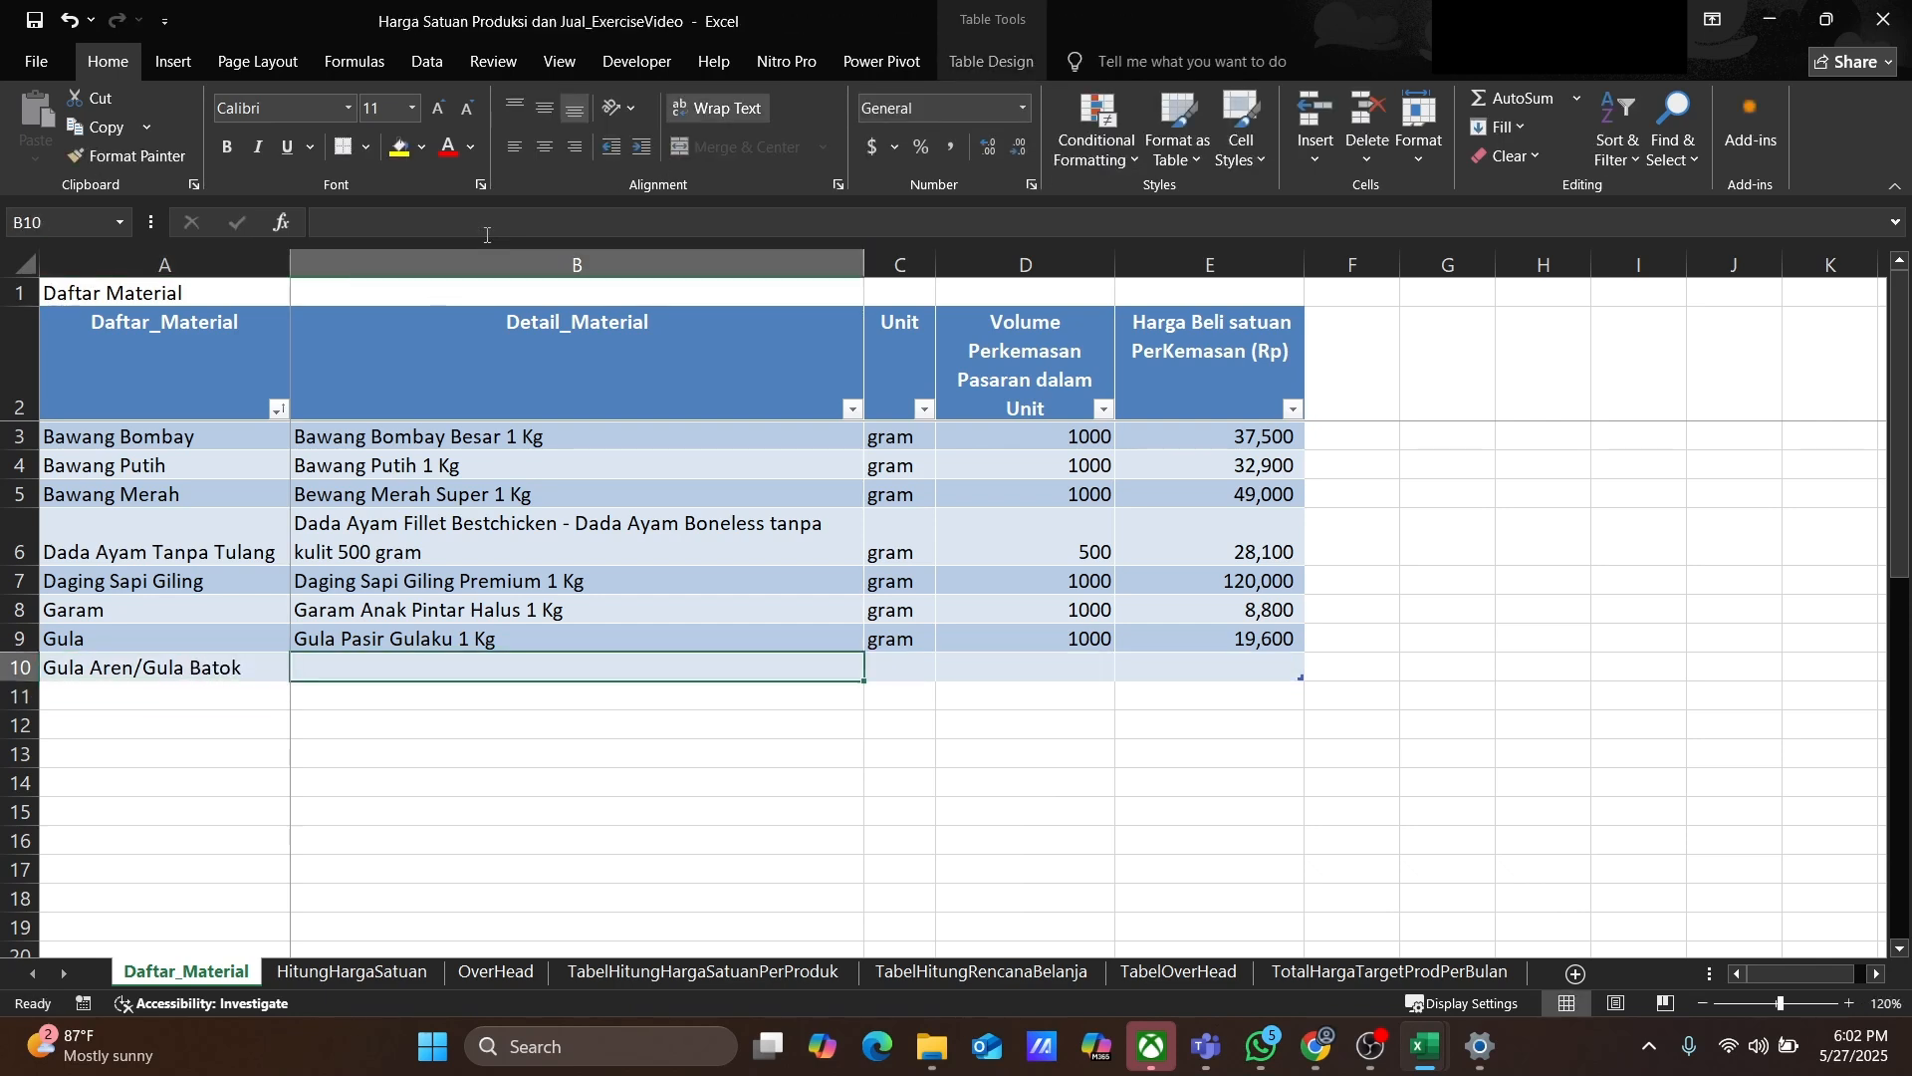
type("Gula Aren/Gula Batok ")
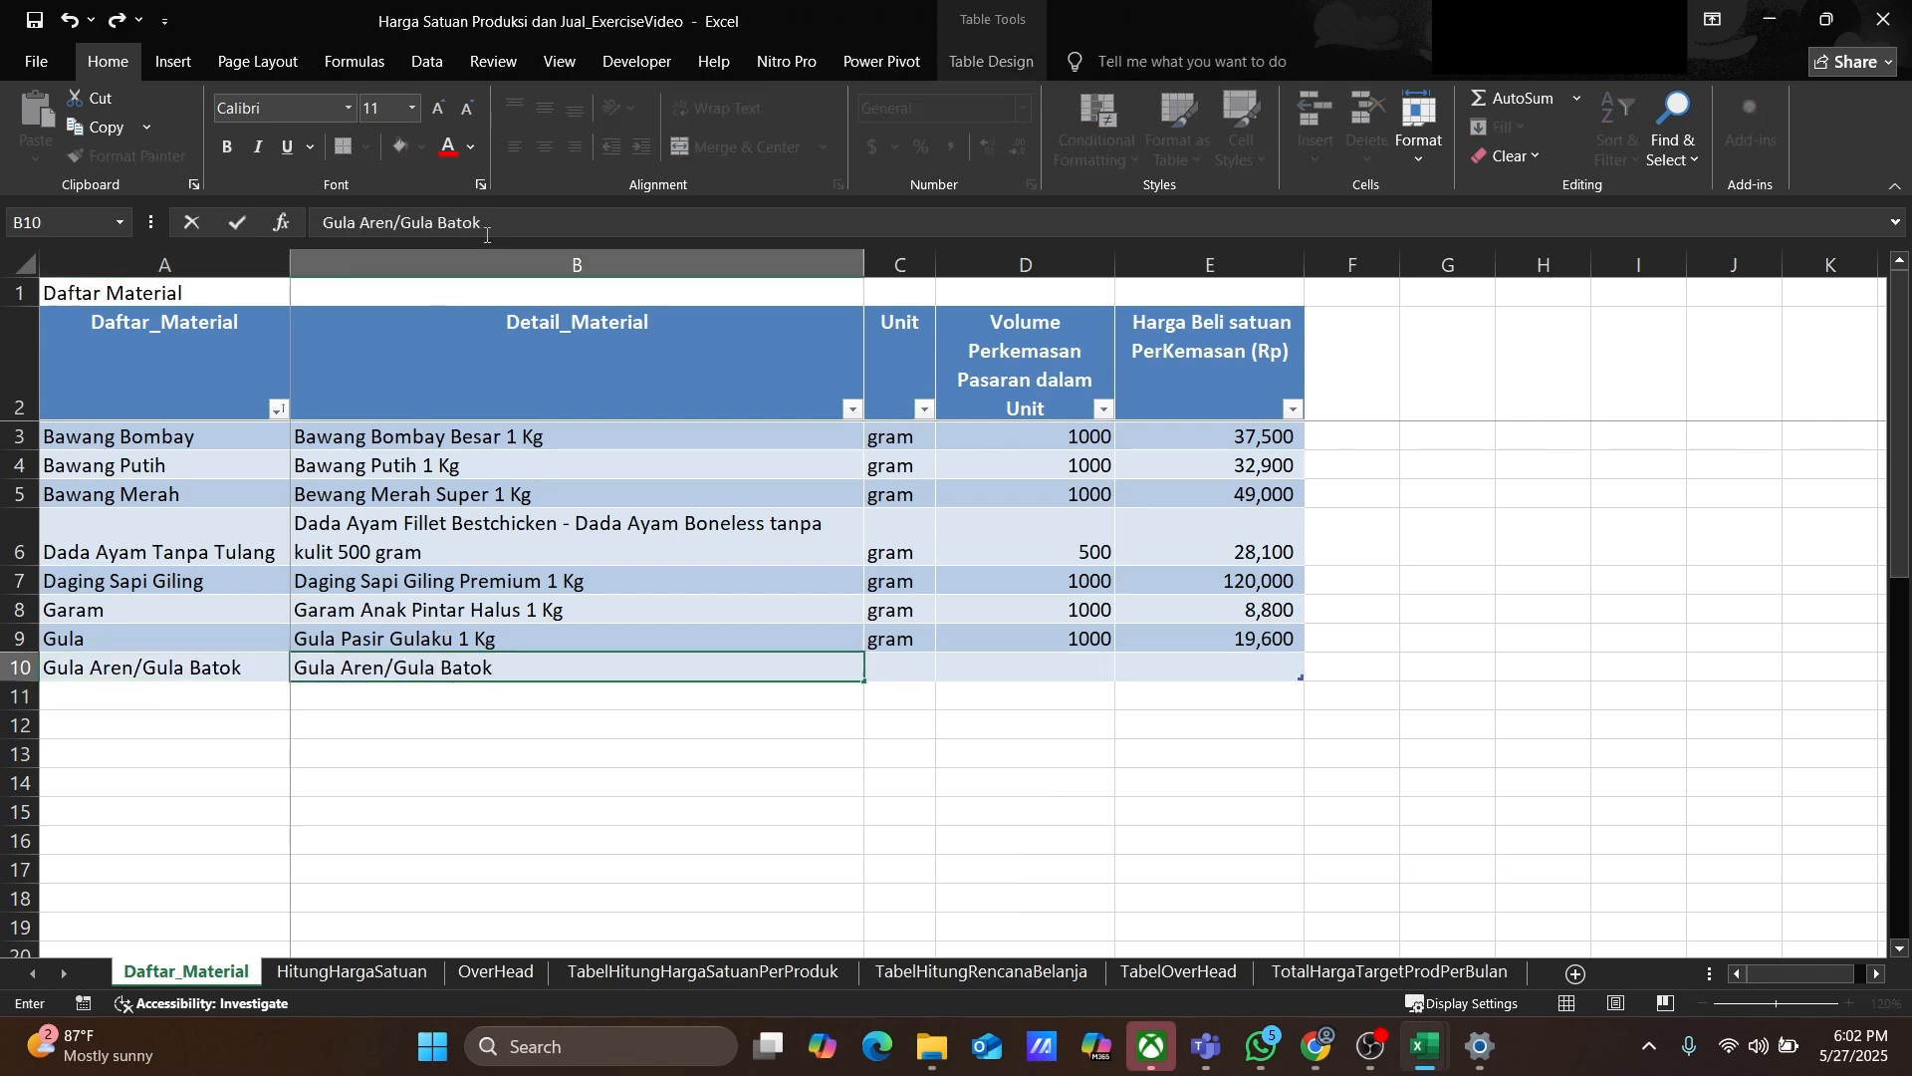
type("1 Kg")
key("Tab")
type("gram")
key("Tab")
type("1000")
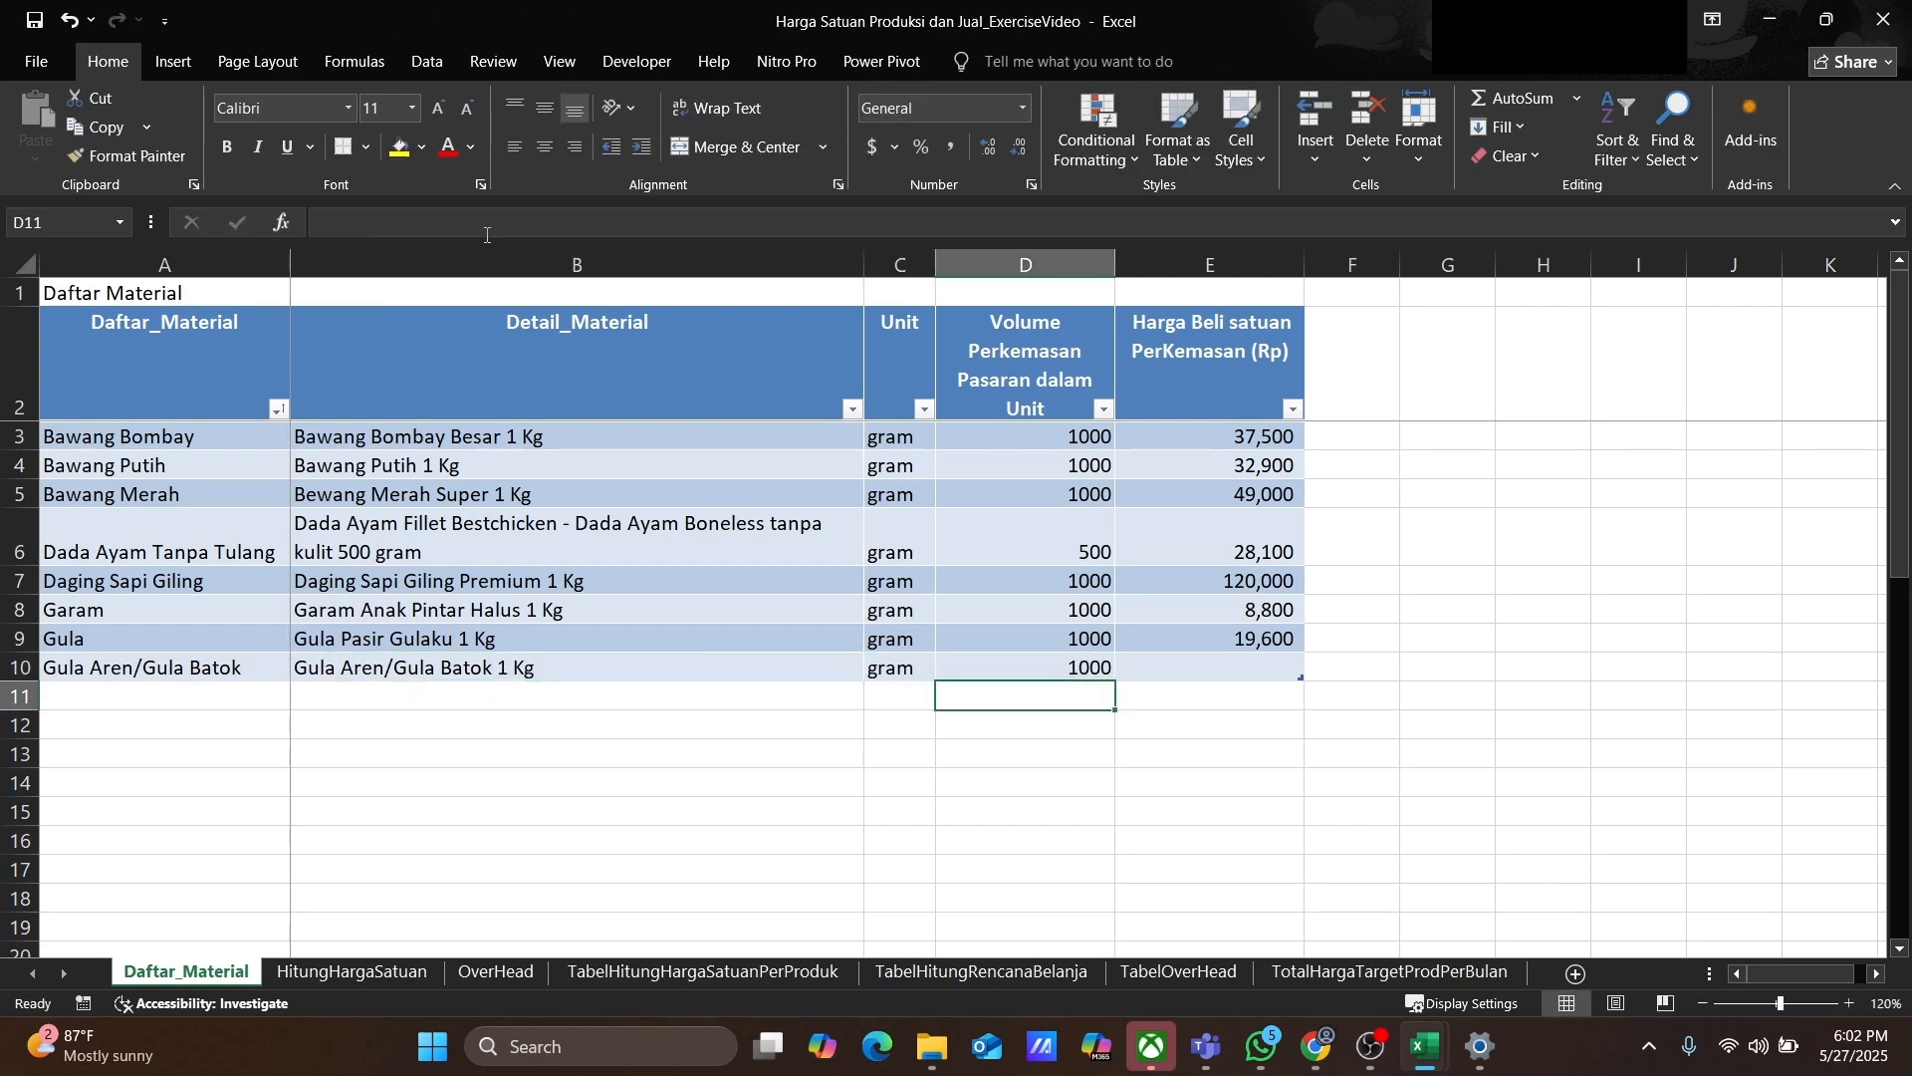
key("Tab")
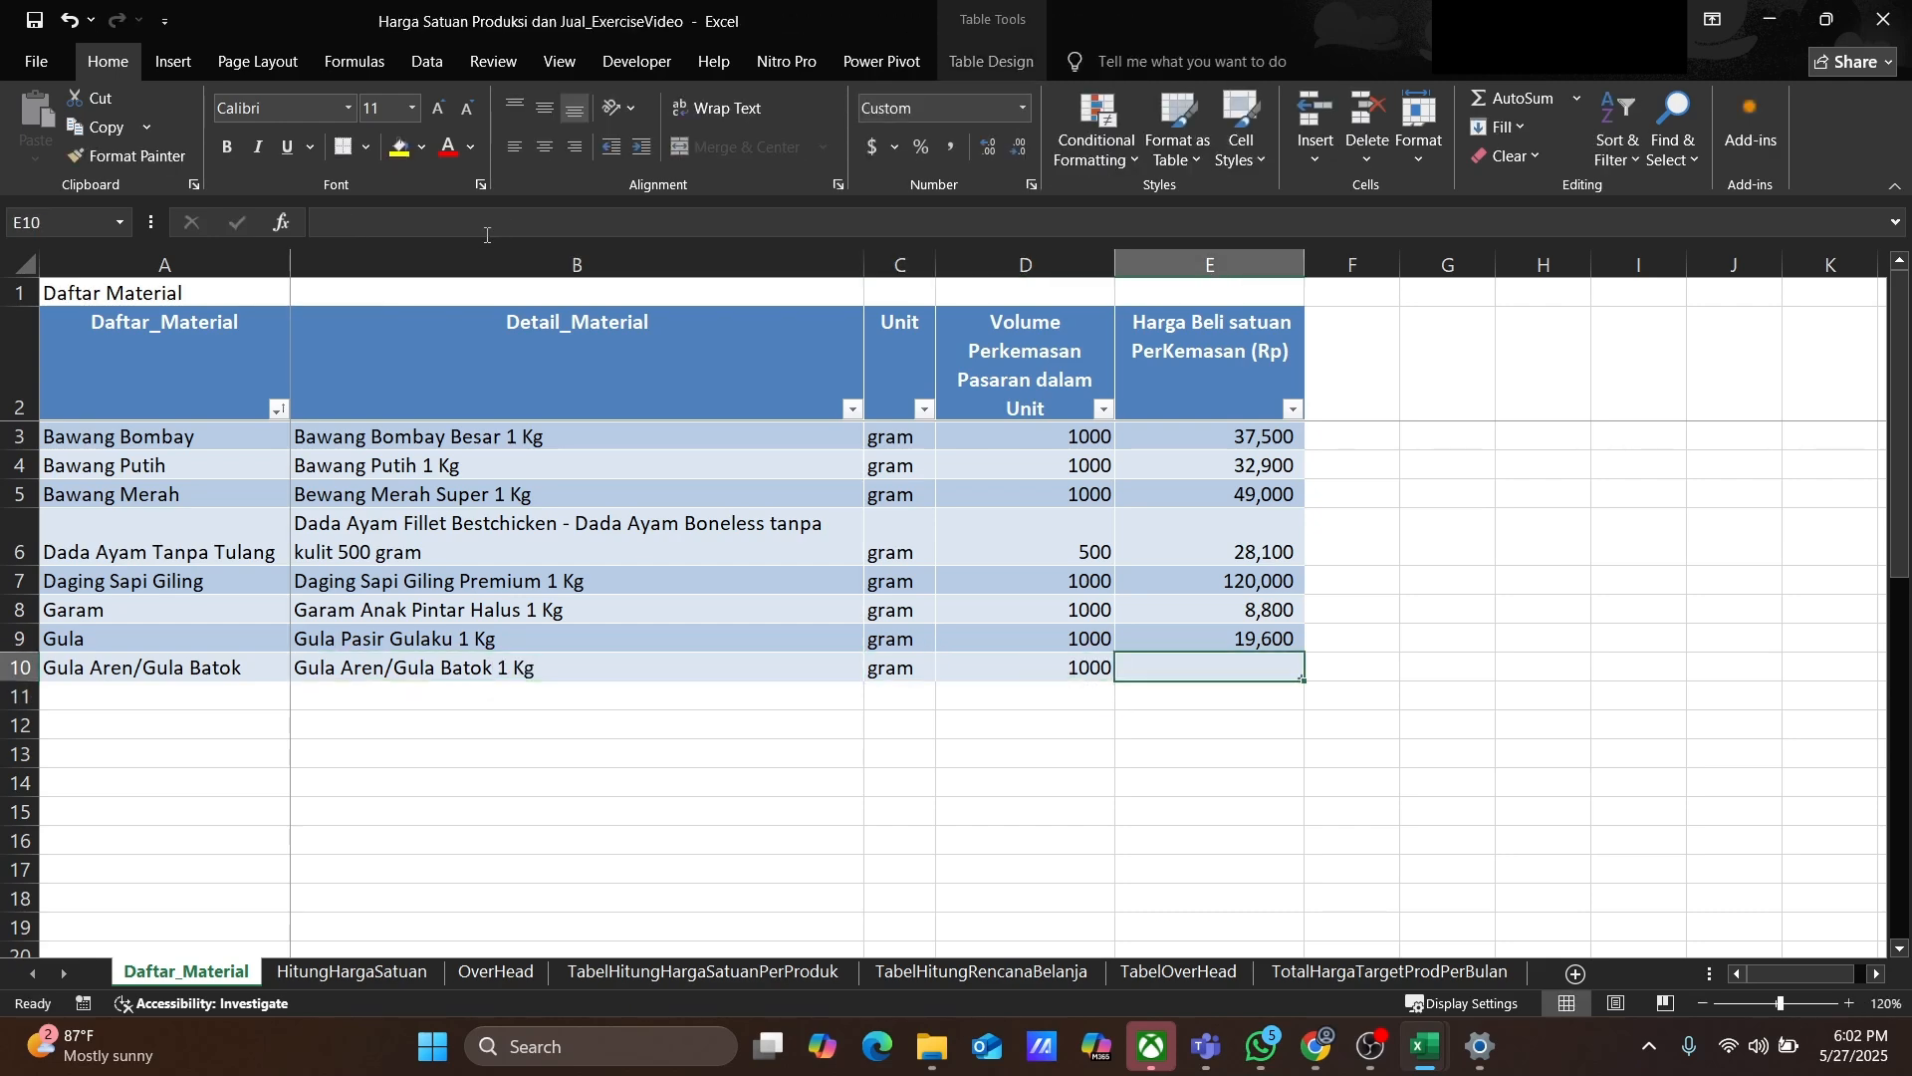
type("71000")
key("Return")
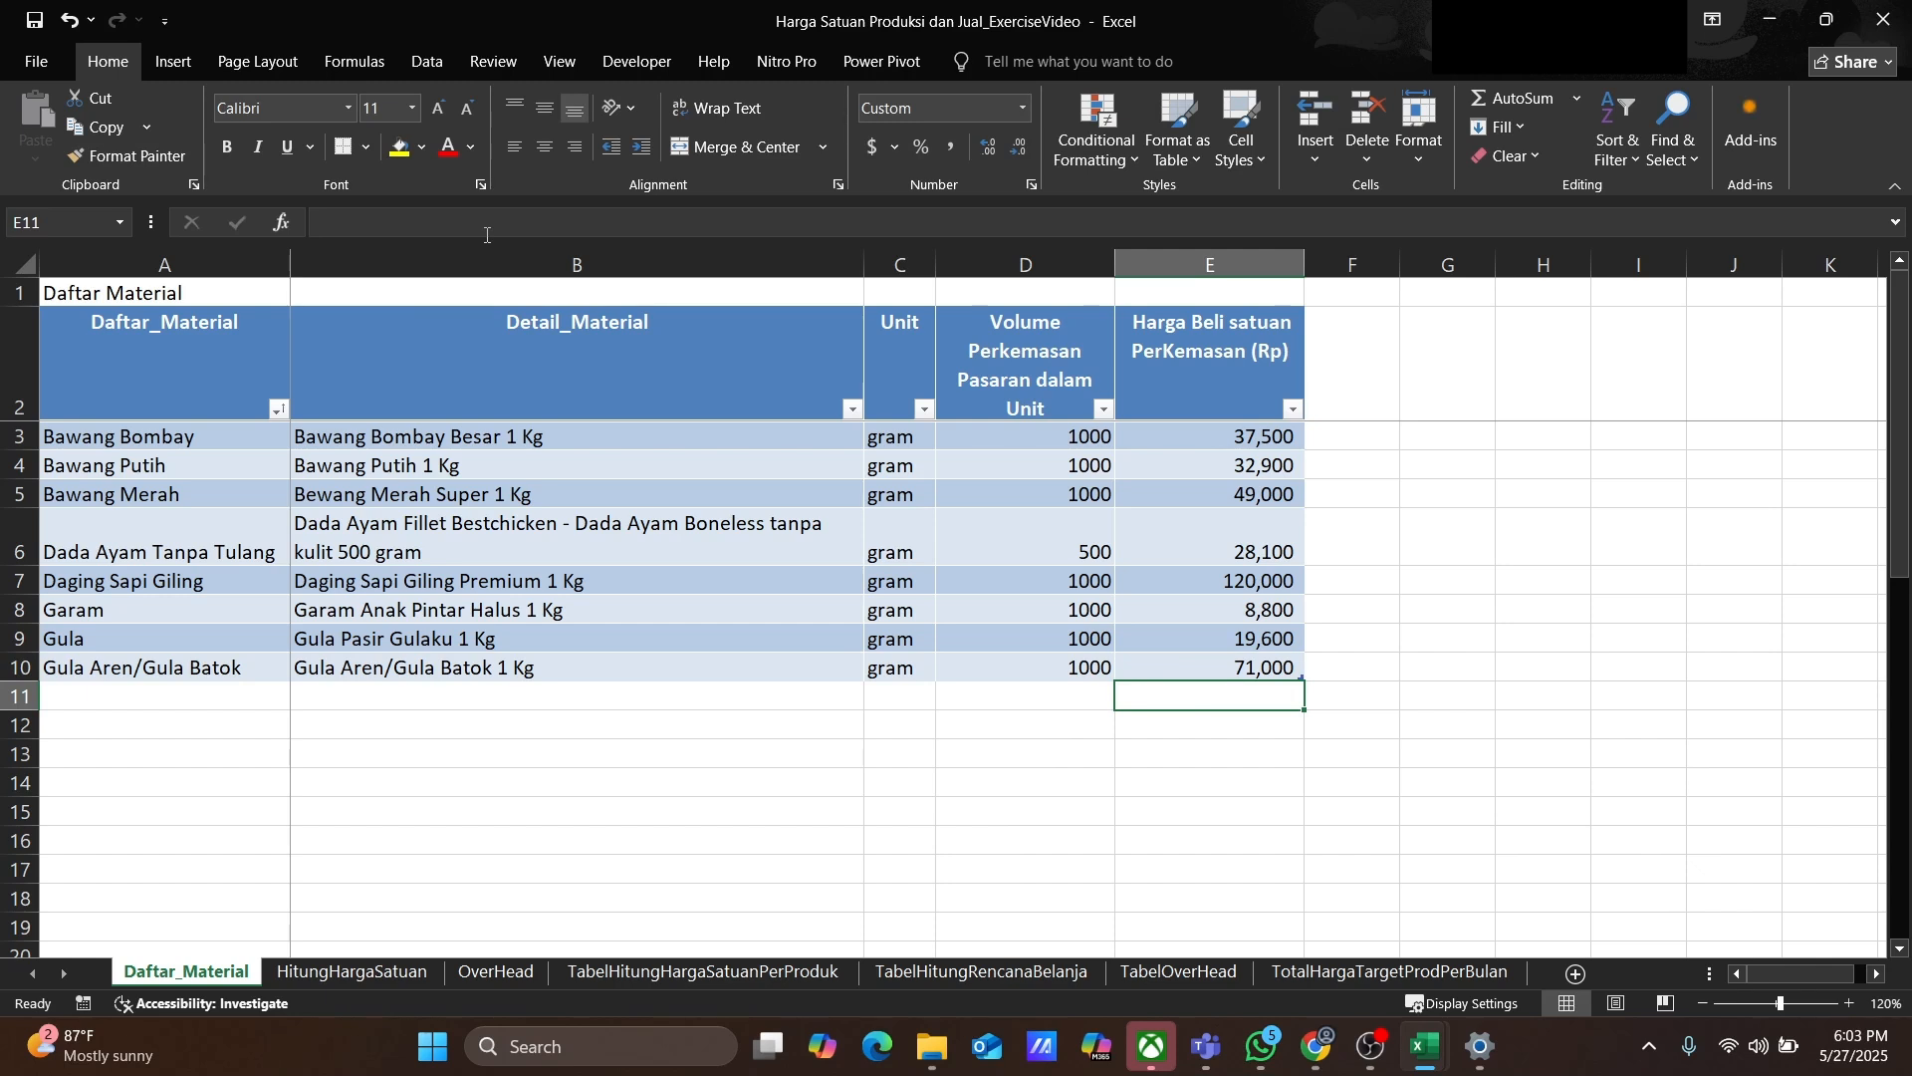
Step: Add a Kaldu Bubuk Ayam row with detail Kaldu Bubuk Ayam Royco Kaldu Ayam 230 gram
key("Home")
type("Kaldu ")
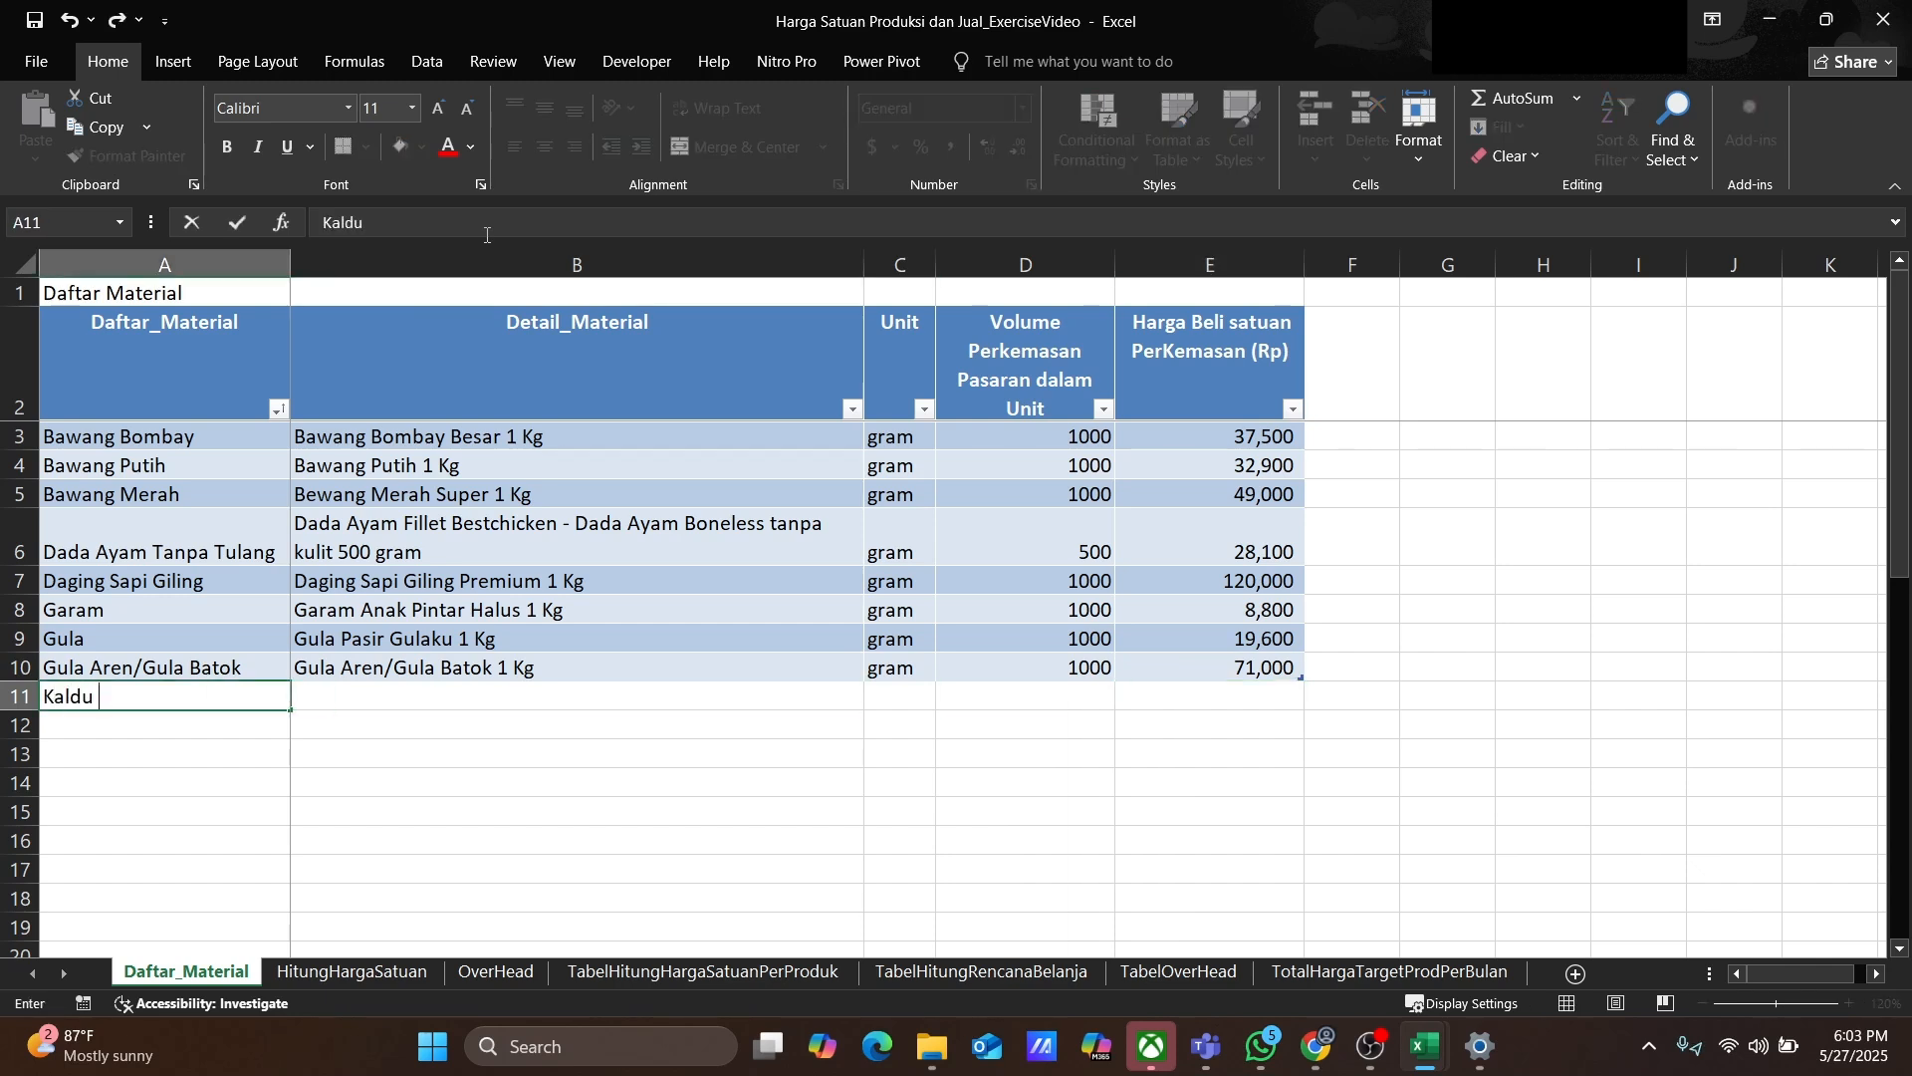
type("Bubuk Ayam")
key("Tab")
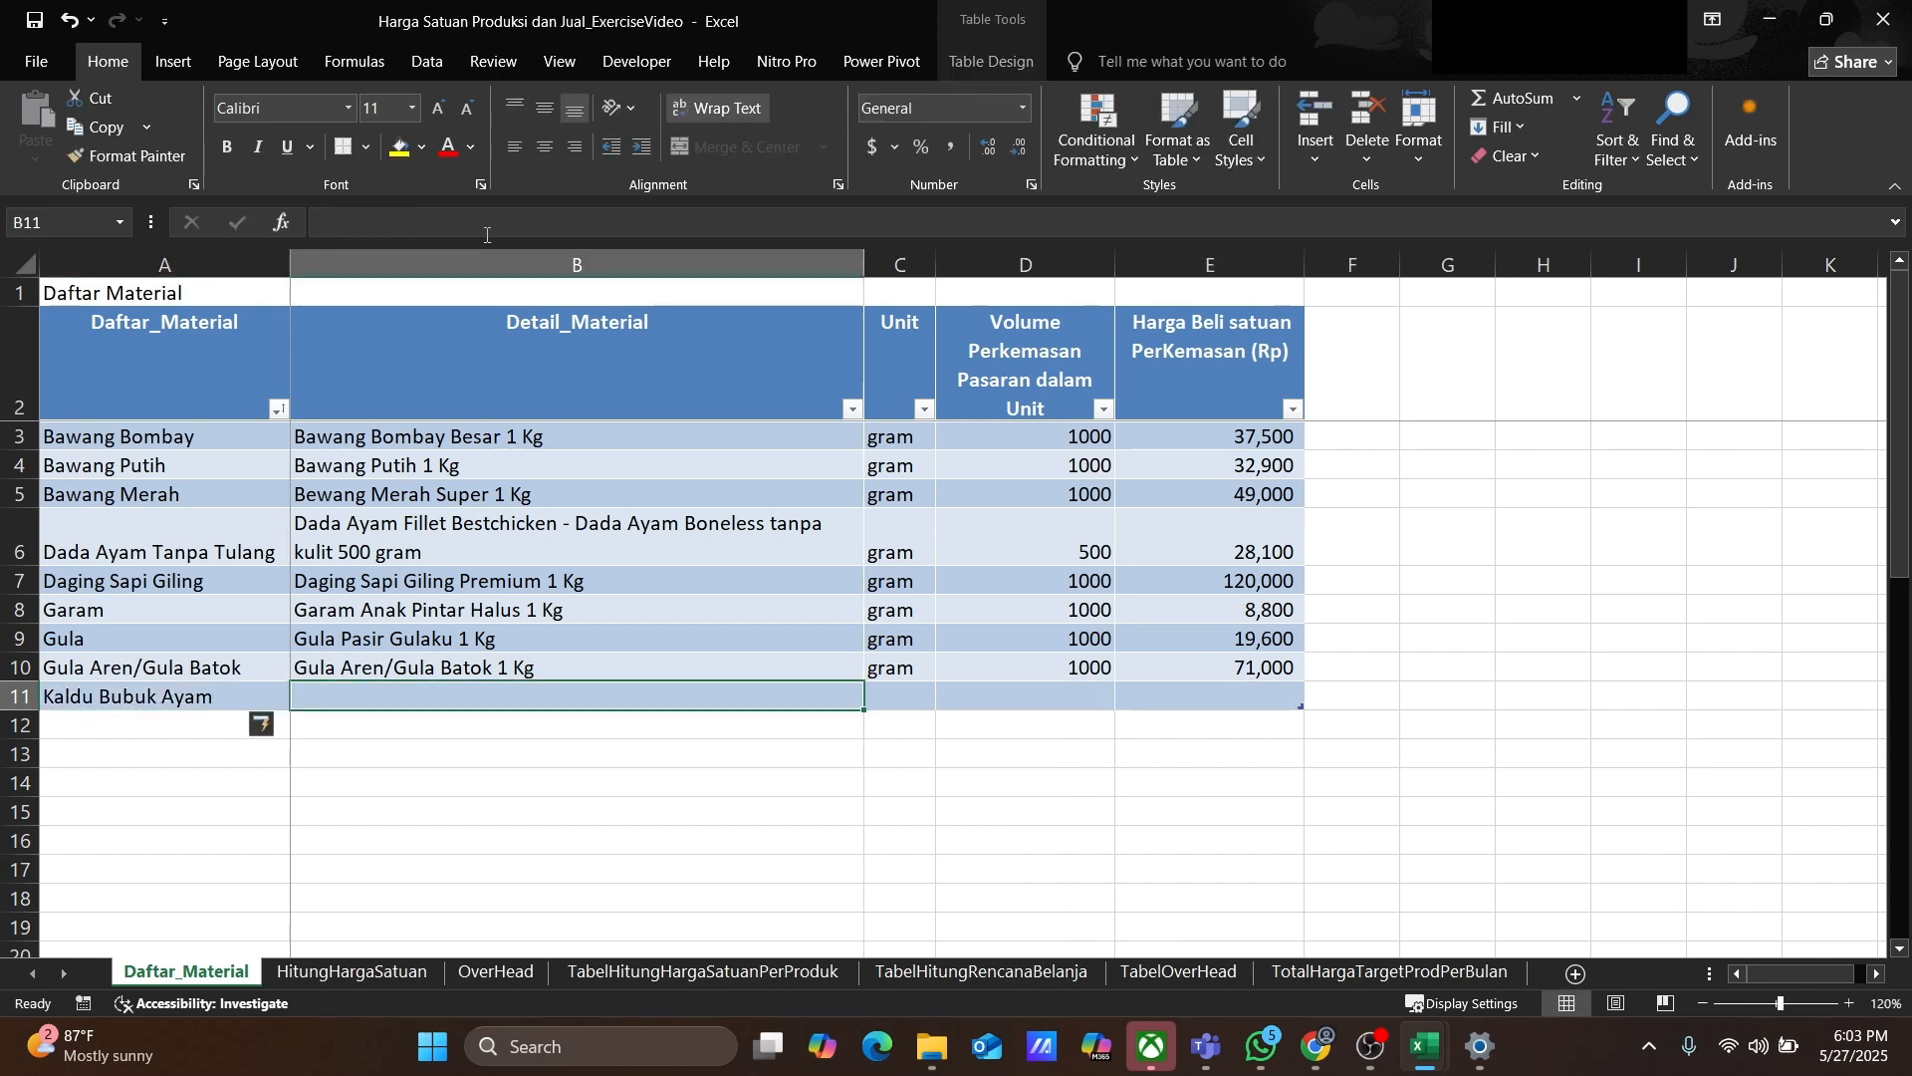
type("Kaldu Bubuk Ayam Royco")
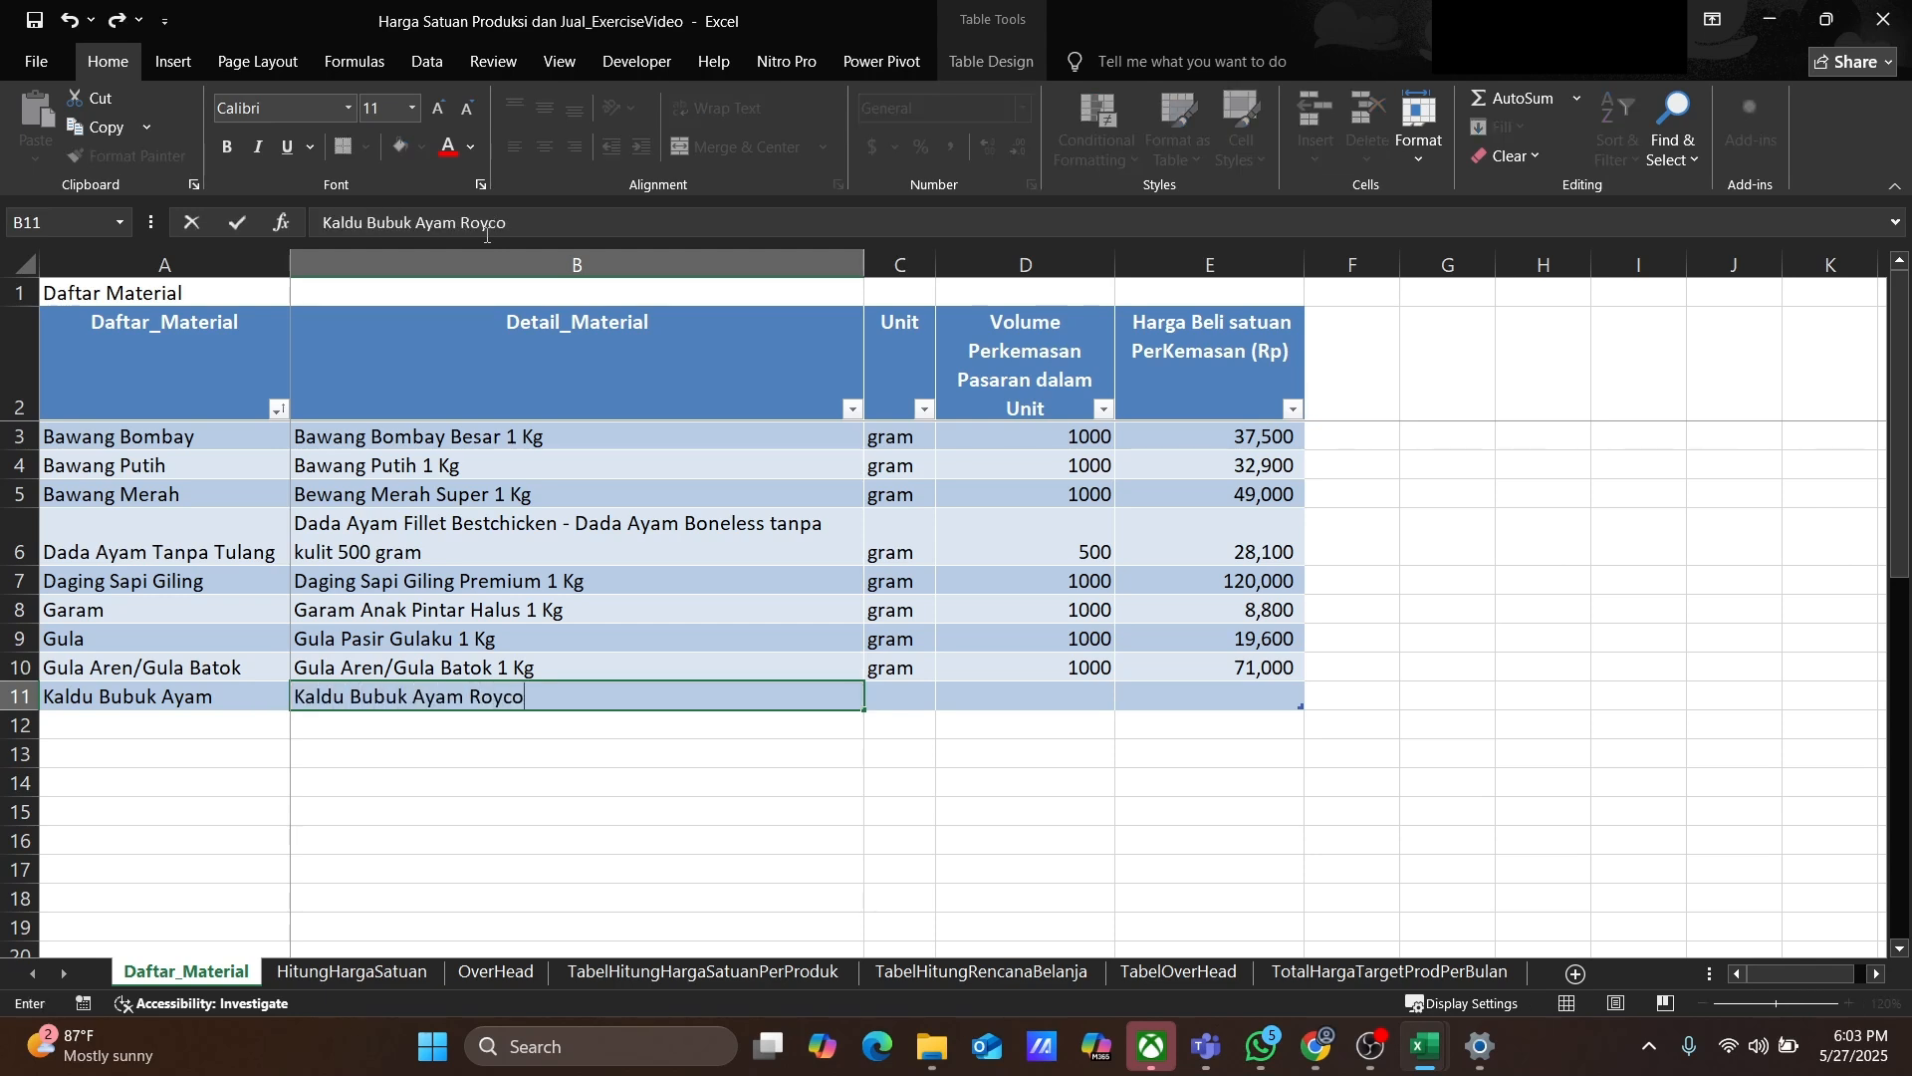
type(" Kaldu Ayam 230 Gram")
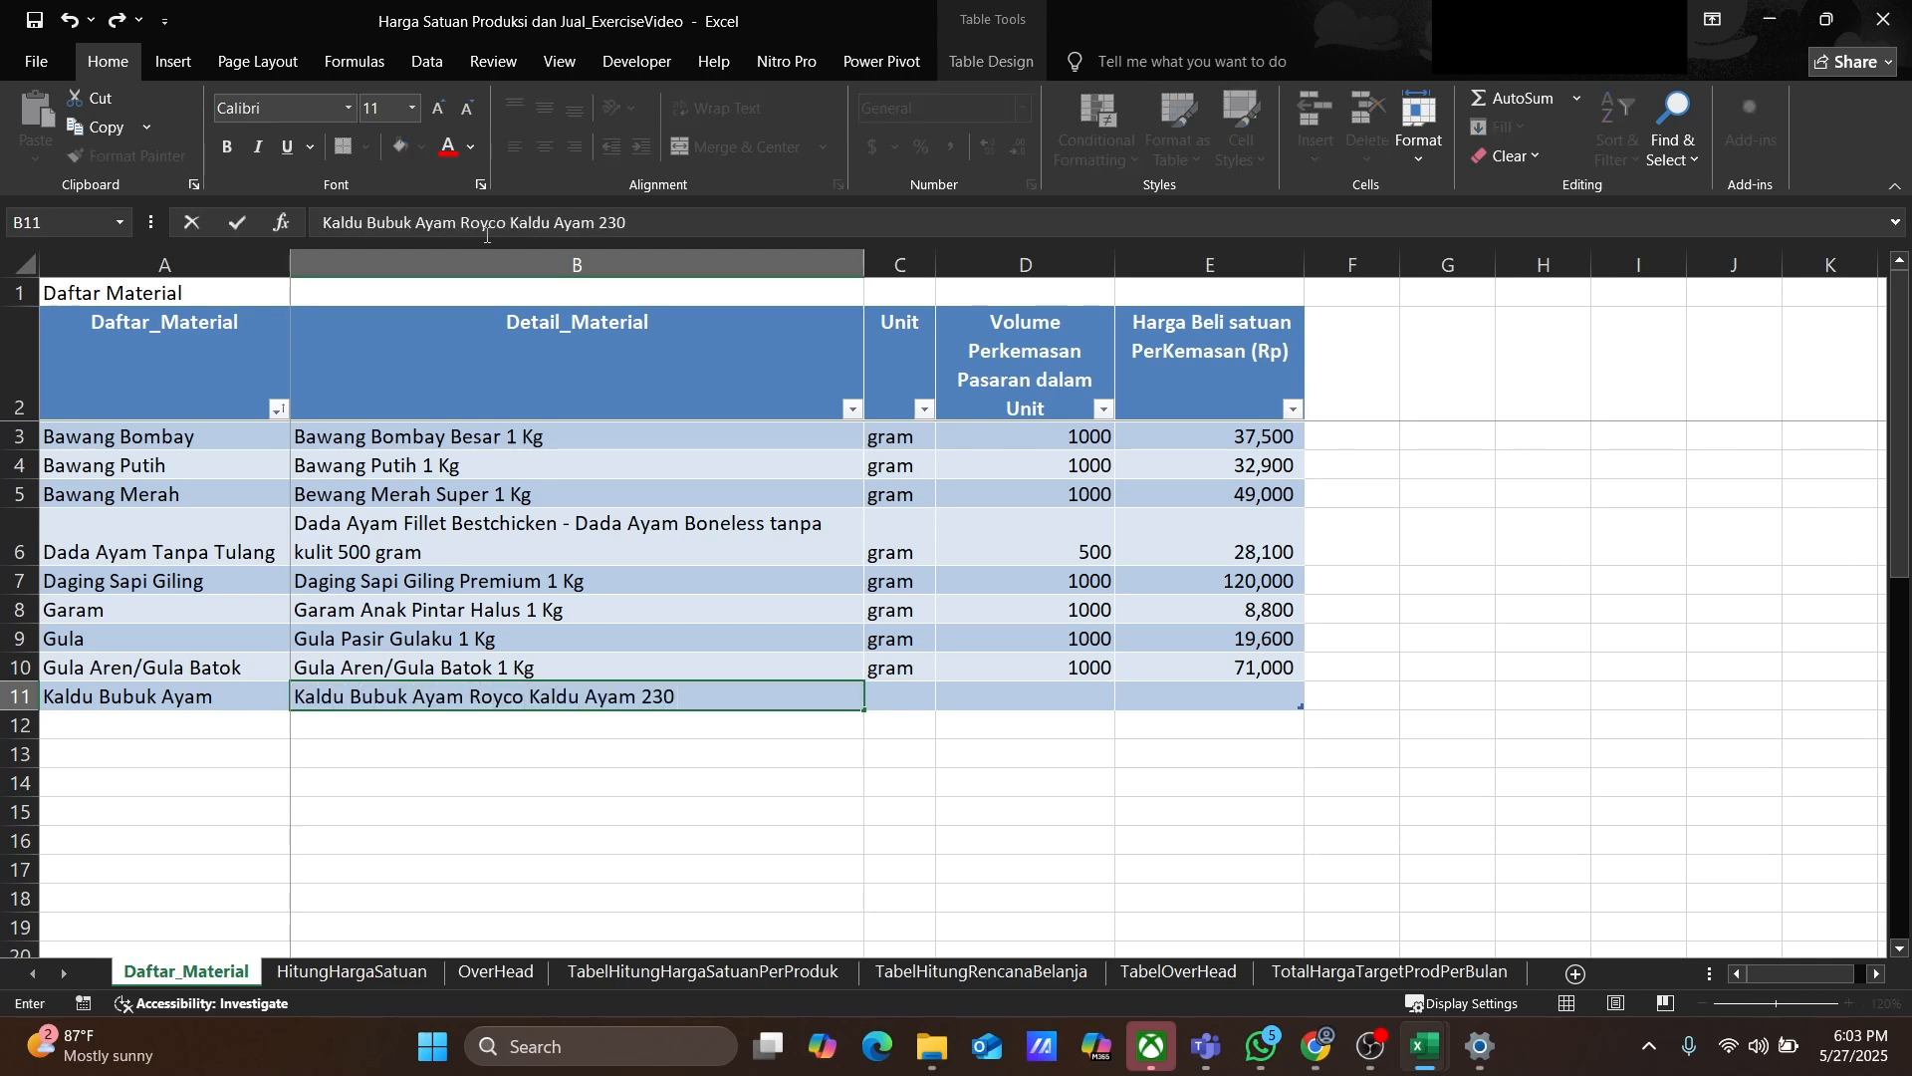
key("BackSpace")
key("BackSpace")
key("BackSpace")
key("BackSpace")
type("gram")
Step: Set Kaldu Bubuk Ayam's unit to gram, package volume to 230 and purchase price to 9300
key("Tab")
type("gram")
key("Tab")
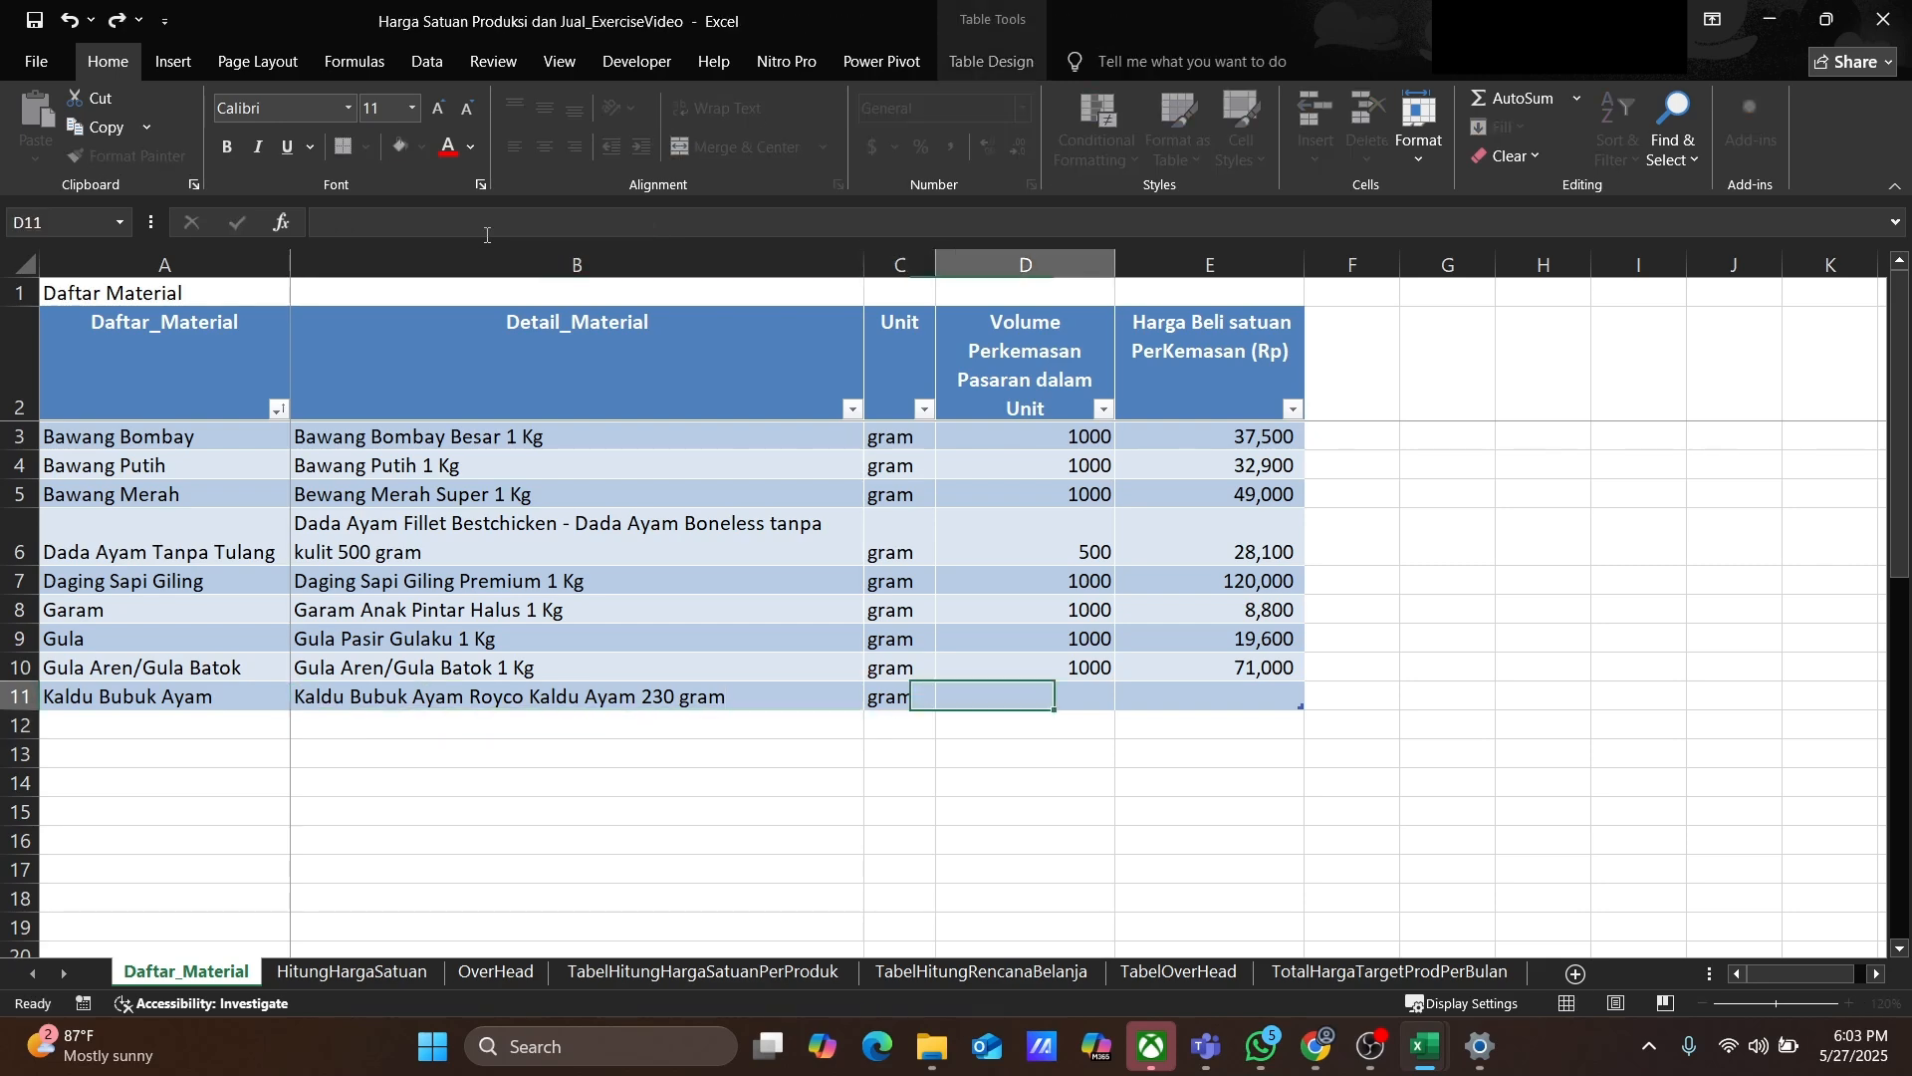
type("230")
key("Tab")
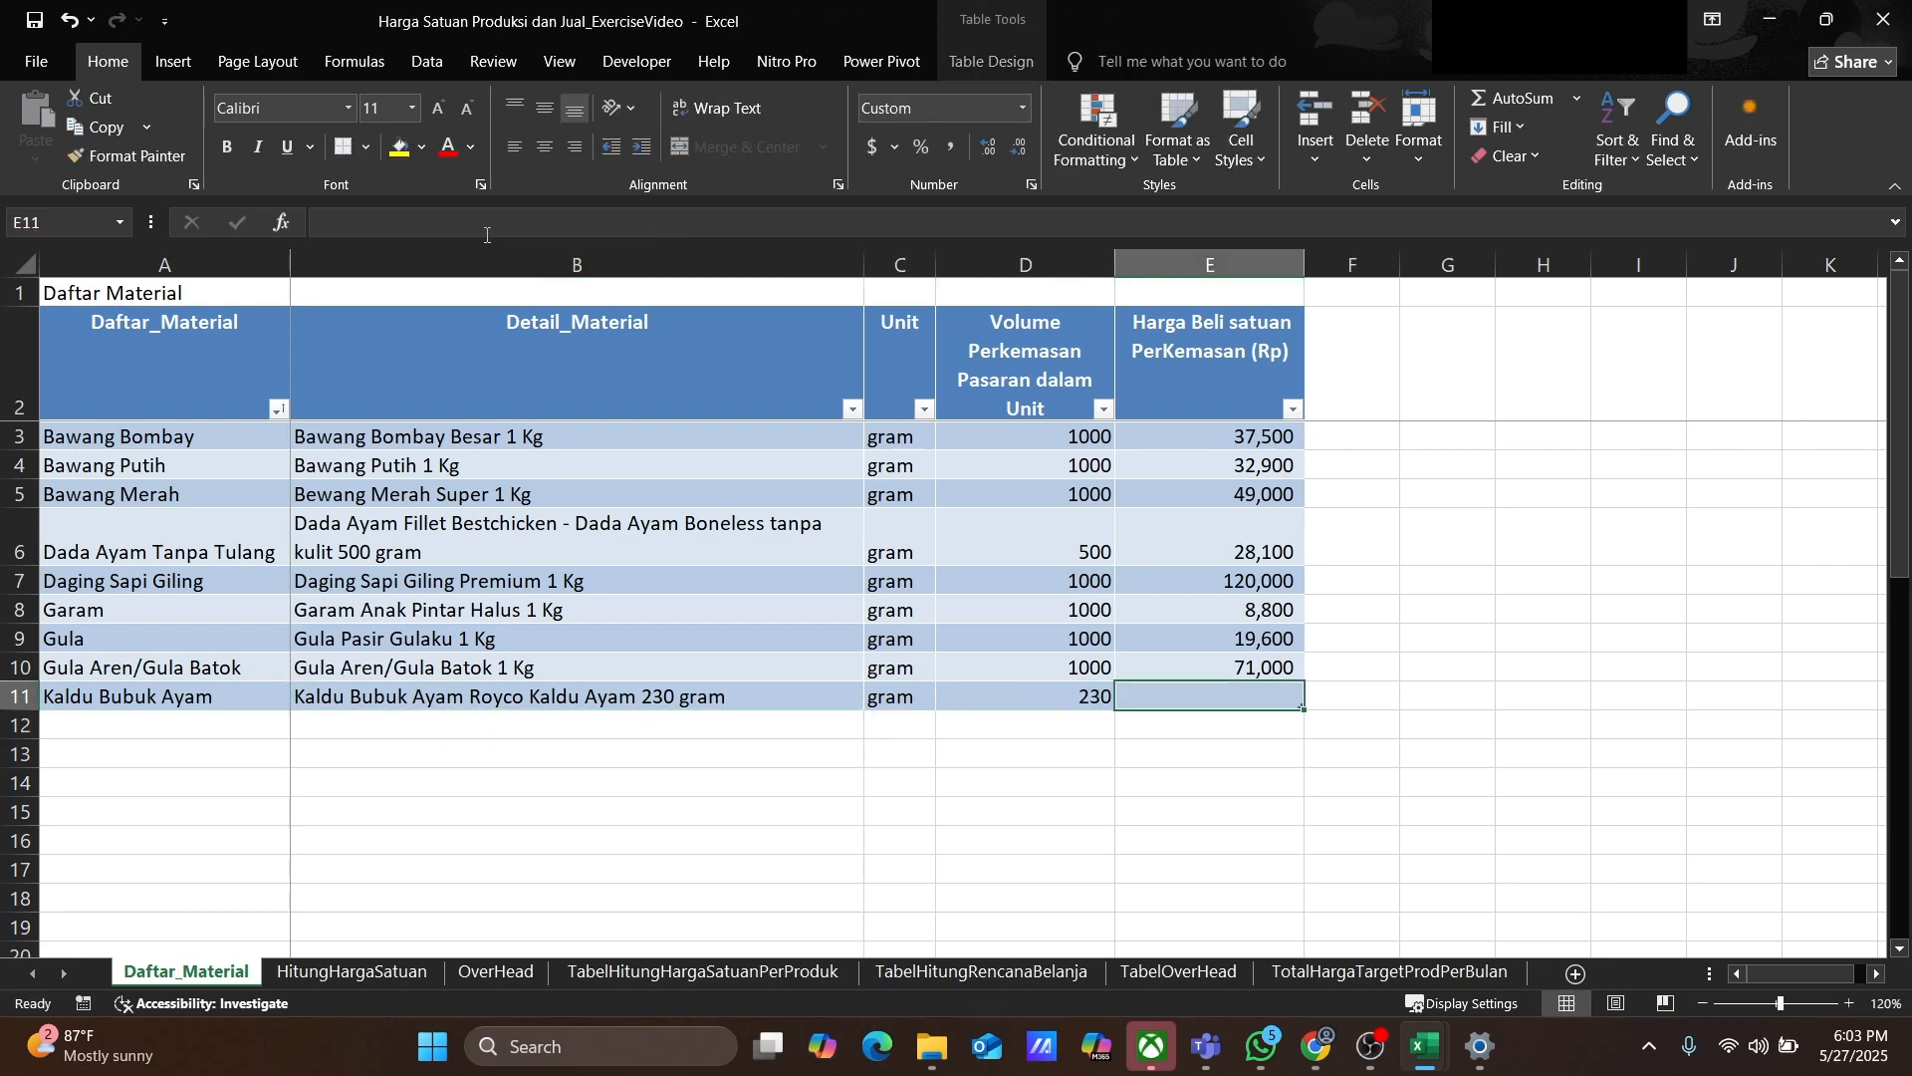
type("9300")
key("Return")
Step: Add Kaldu Bubuk Sapi with detail Kaldu Bubuk Sapi Masako 1 Kg, unit gram, volume 1000, price 38000
type("Kaldu Bub")
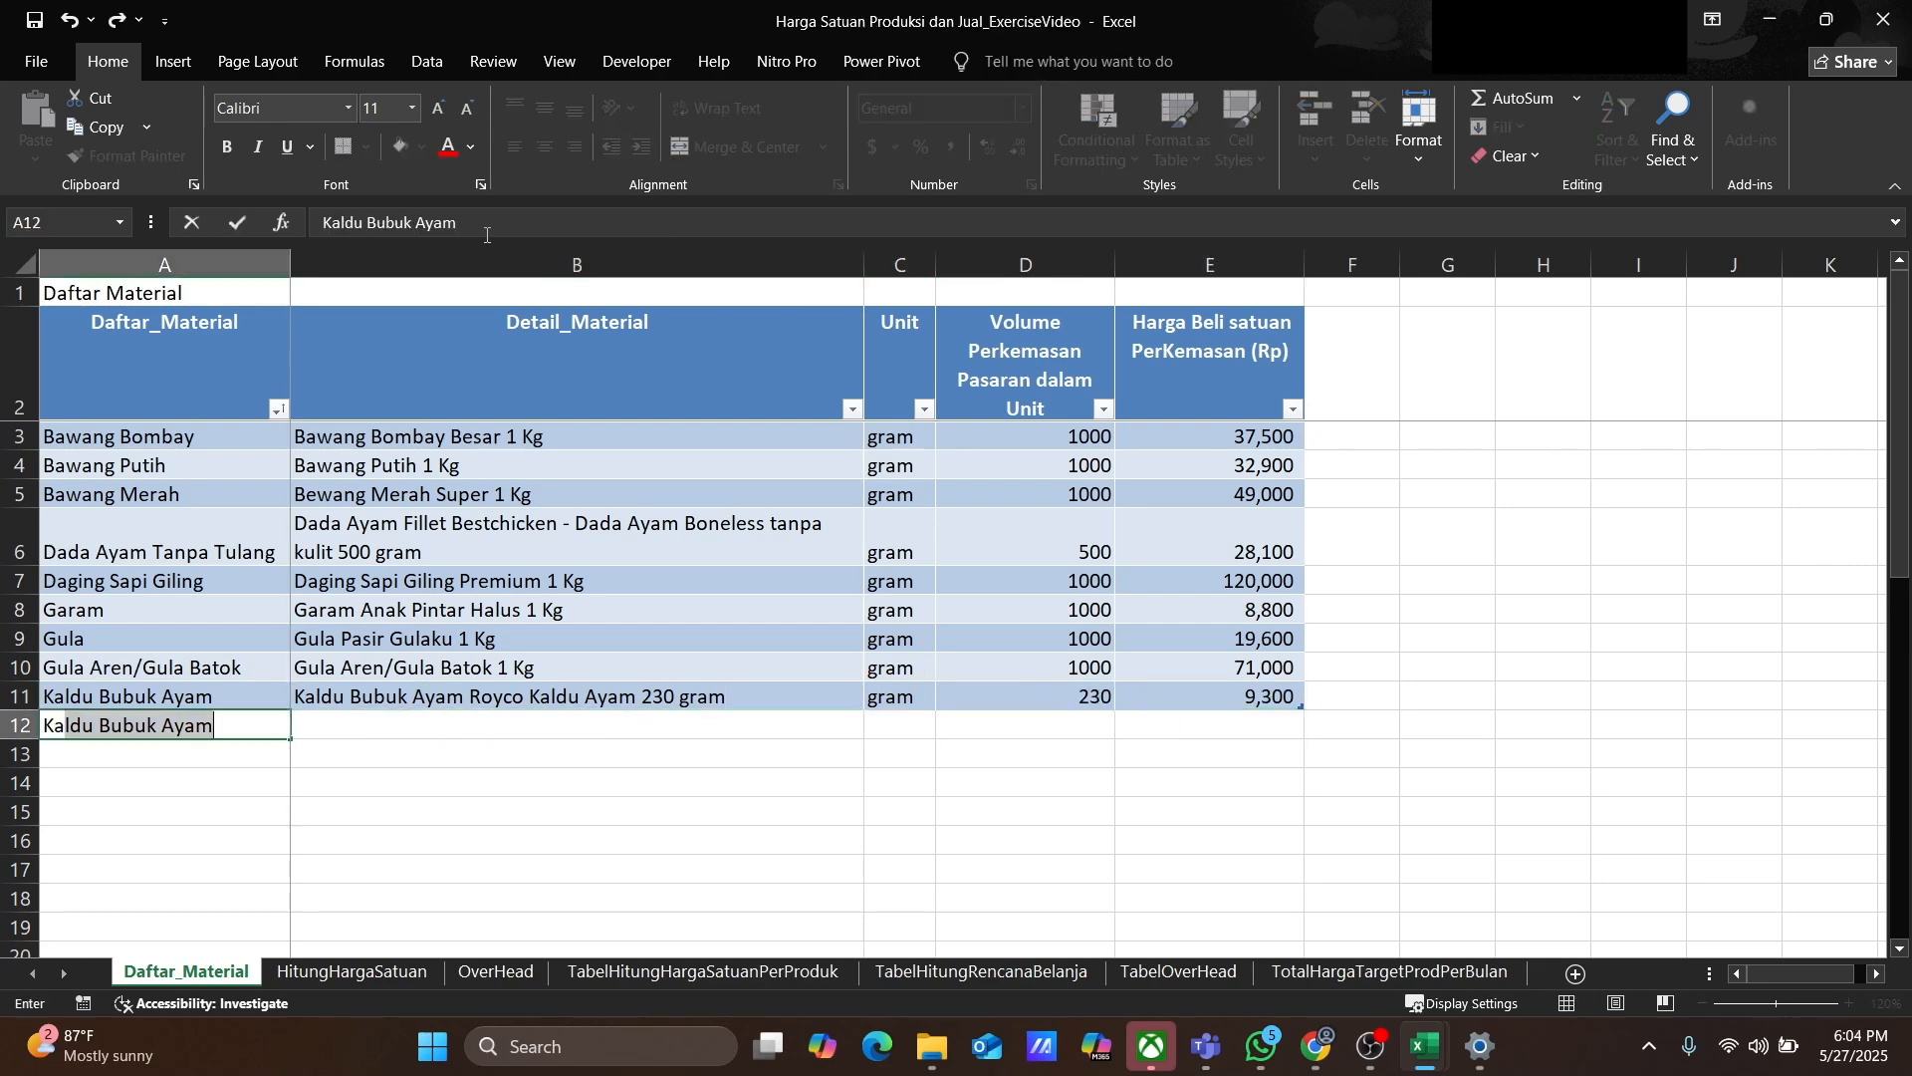
type("uk Sapi")
key("Tab")
type("Kaldu Bubuk Sap")
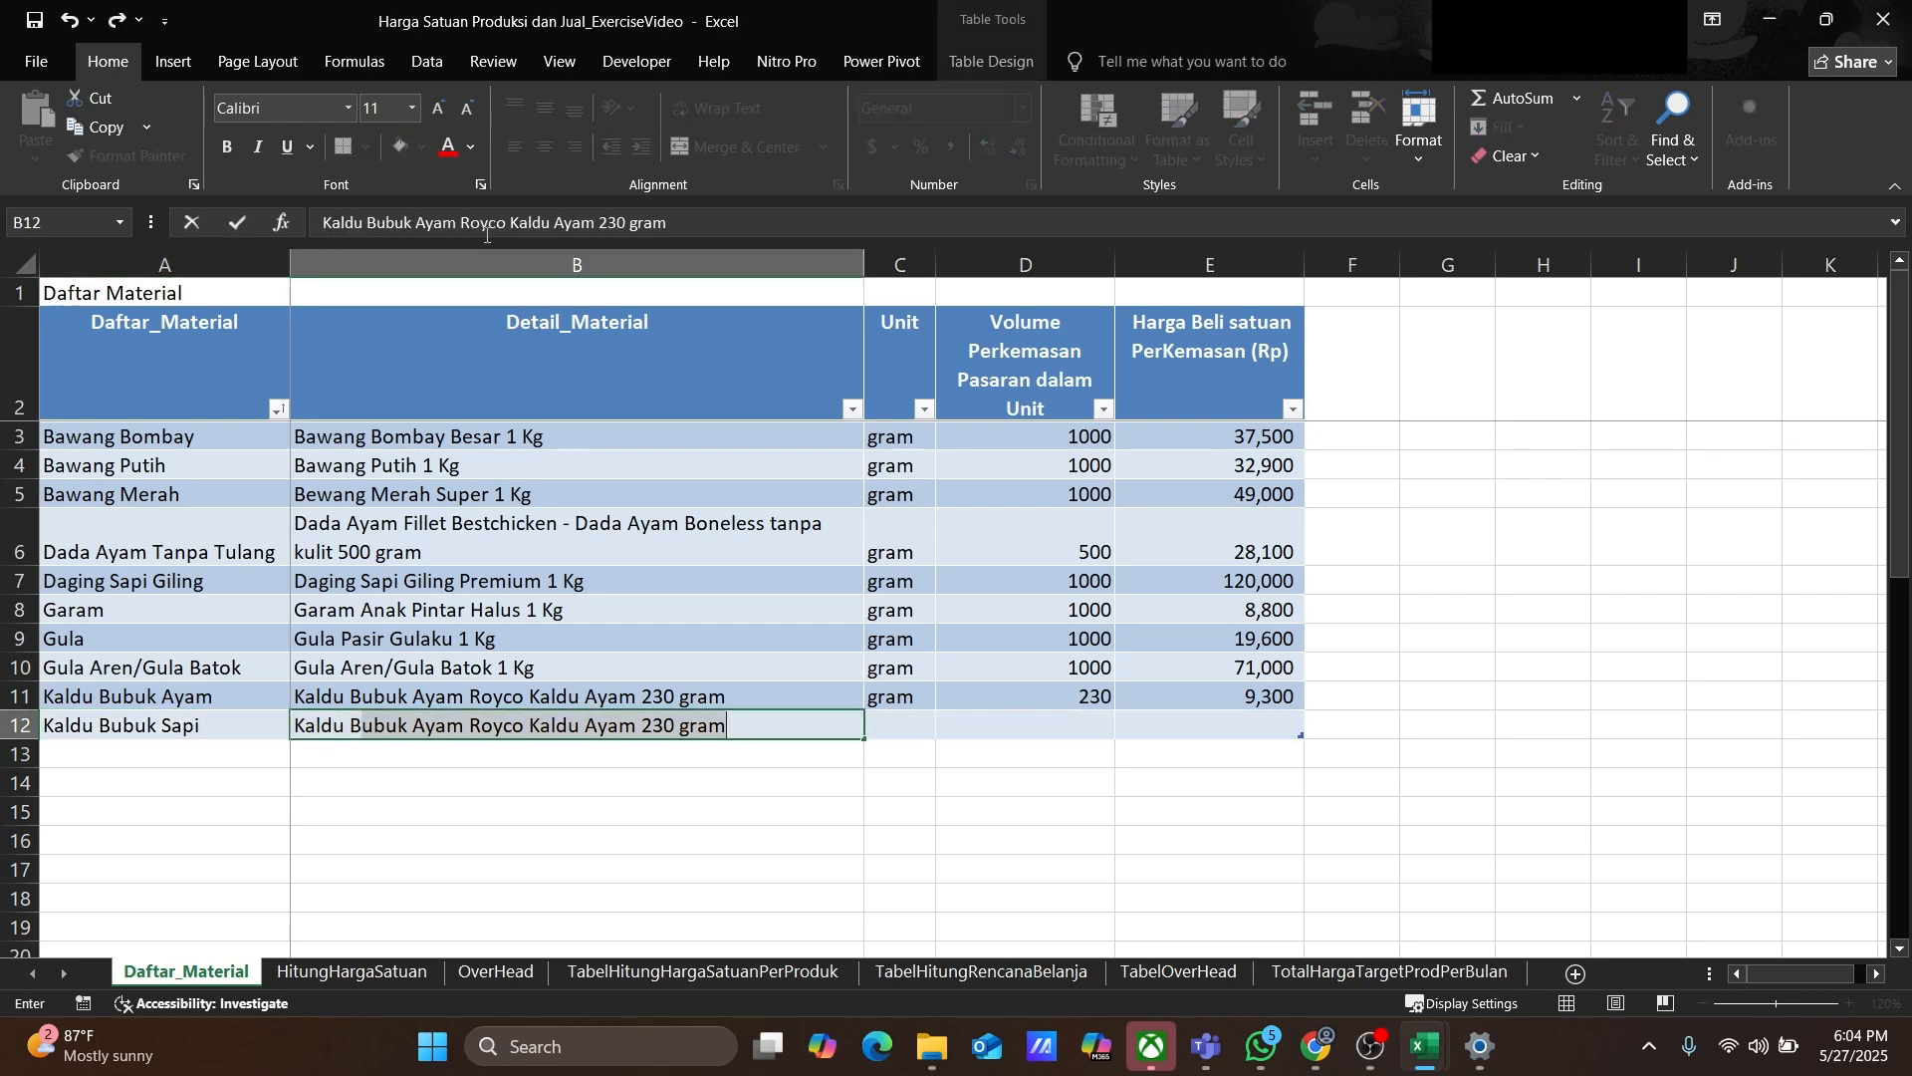
type("i Masako 1 Kg")
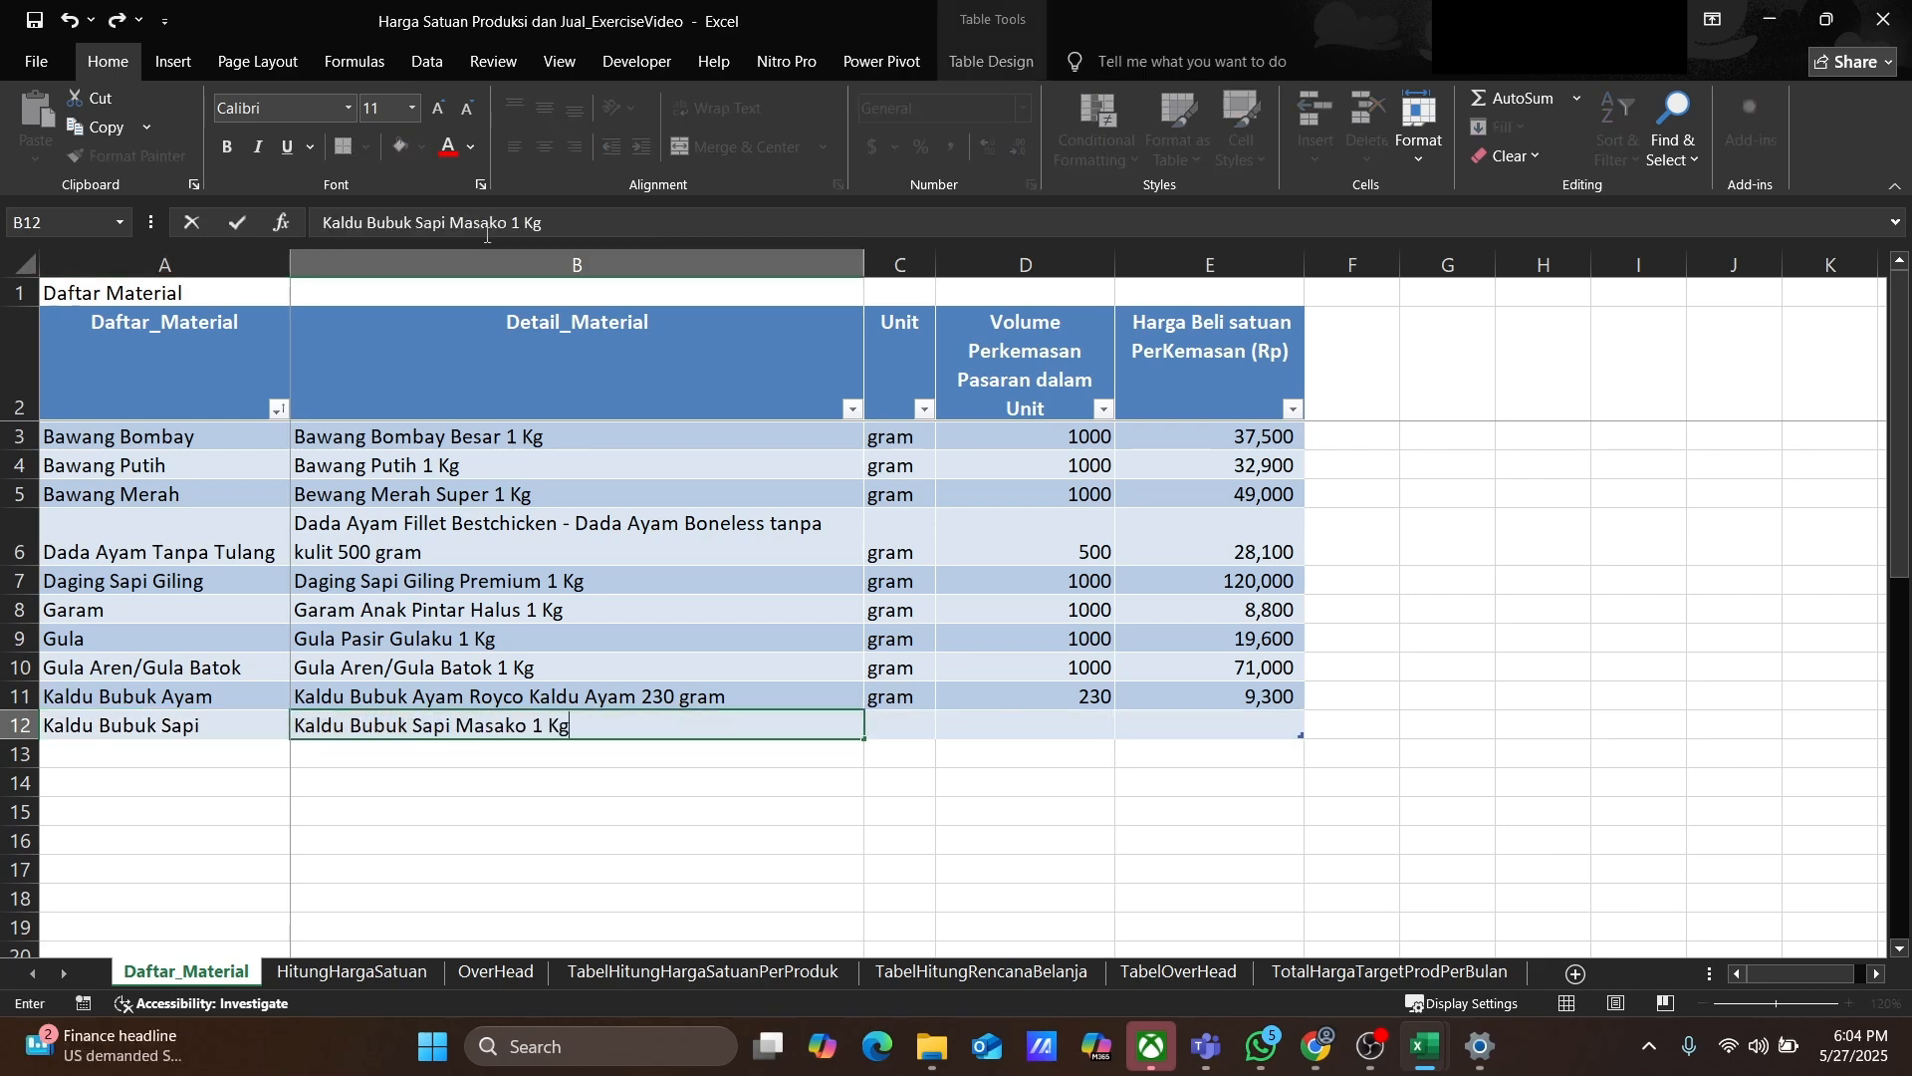
key("Tab")
type("g")
key("Tab")
type("1000")
key("Tab")
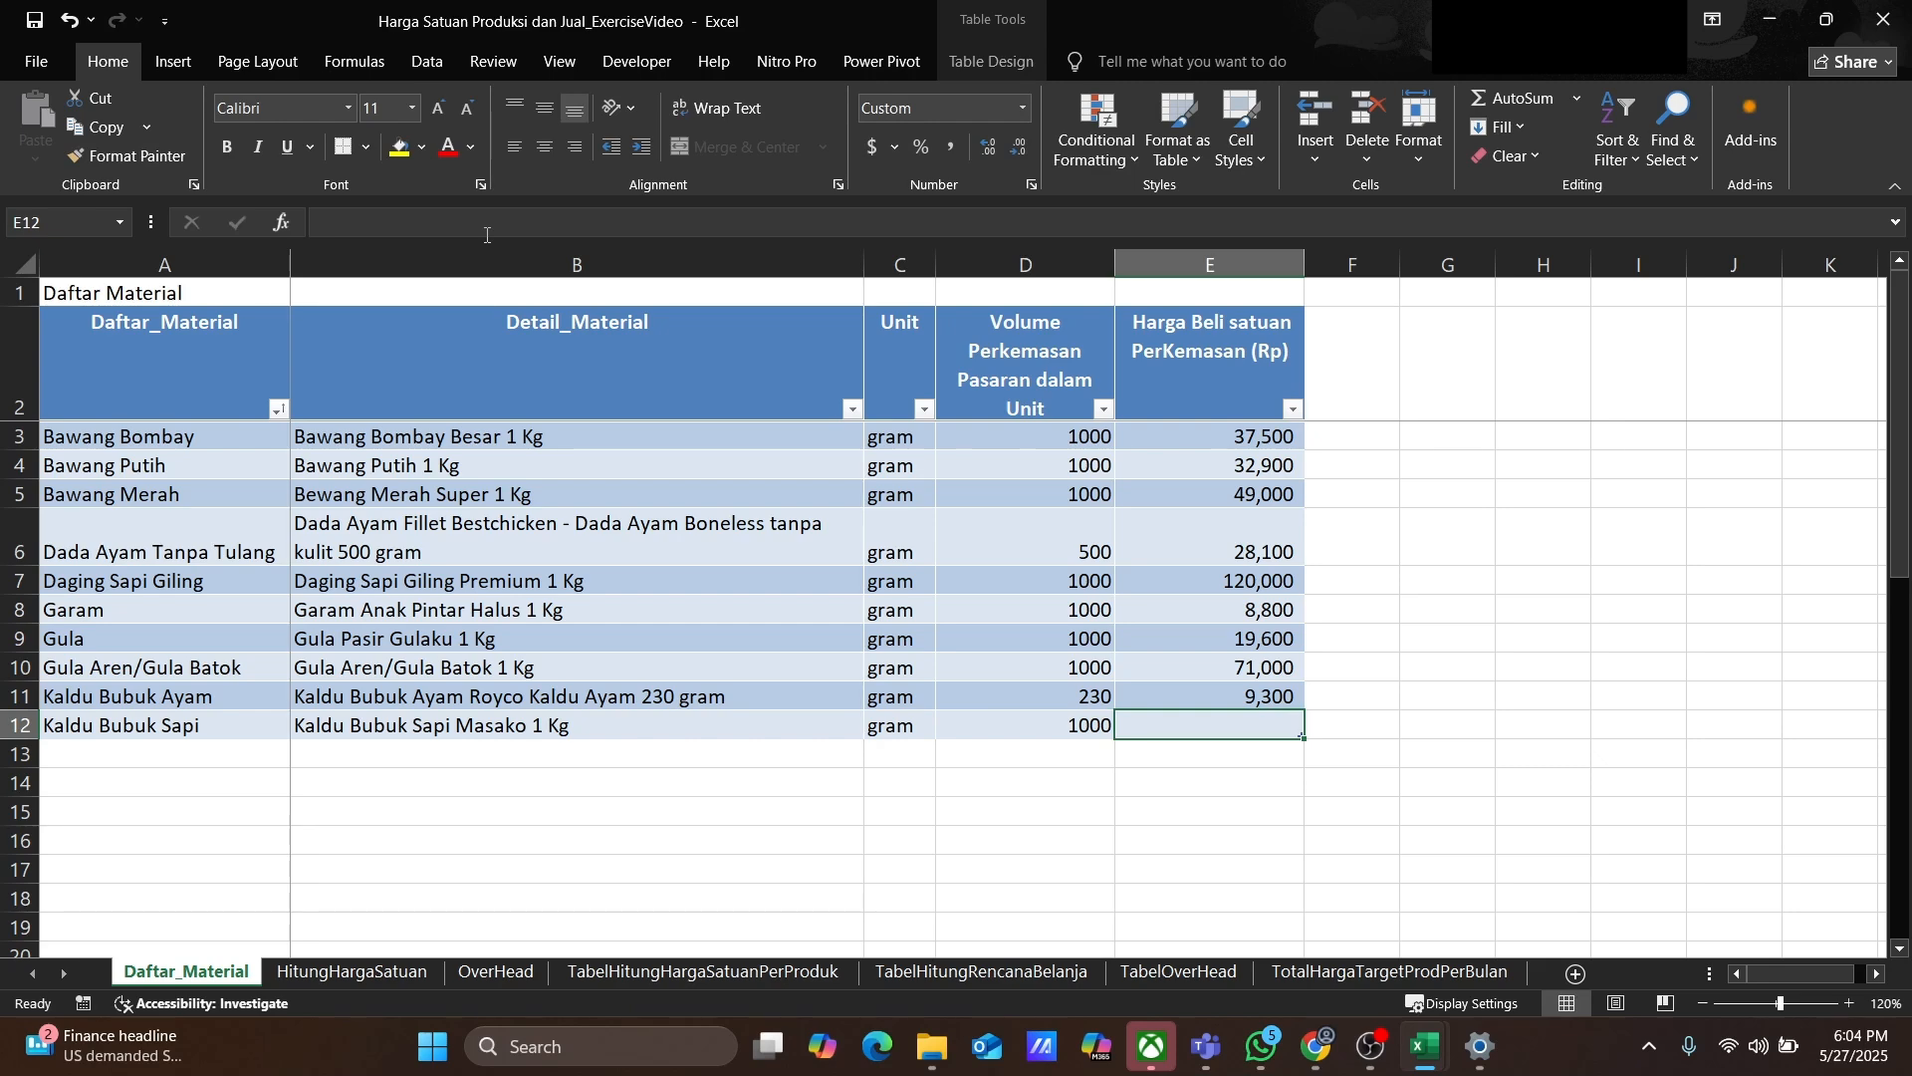
type("38000")
key("Return")
Step: Add a Merica Bubuk row with detail Merica Bubuk Ladaku Merica Bubuk Botol 30 gram
type("Merica ")
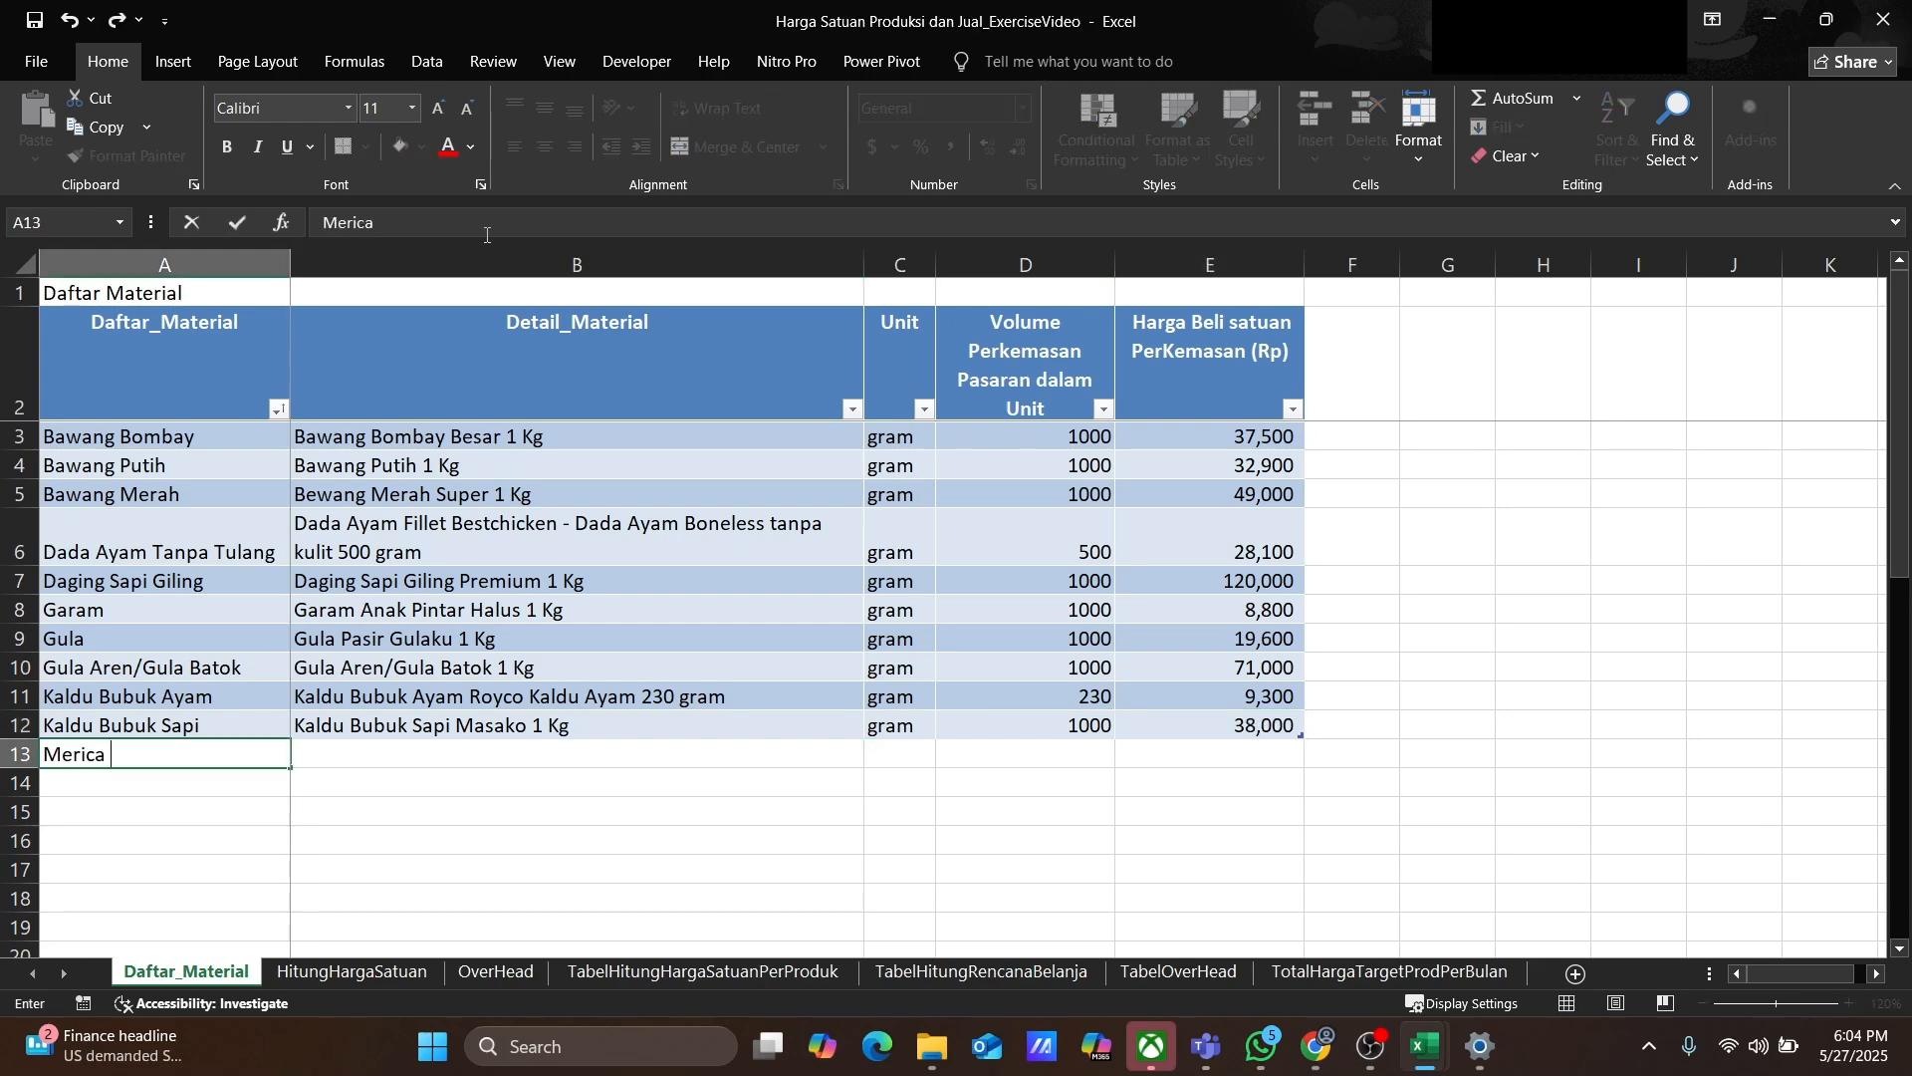
type("Bubuk")
key("Tab")
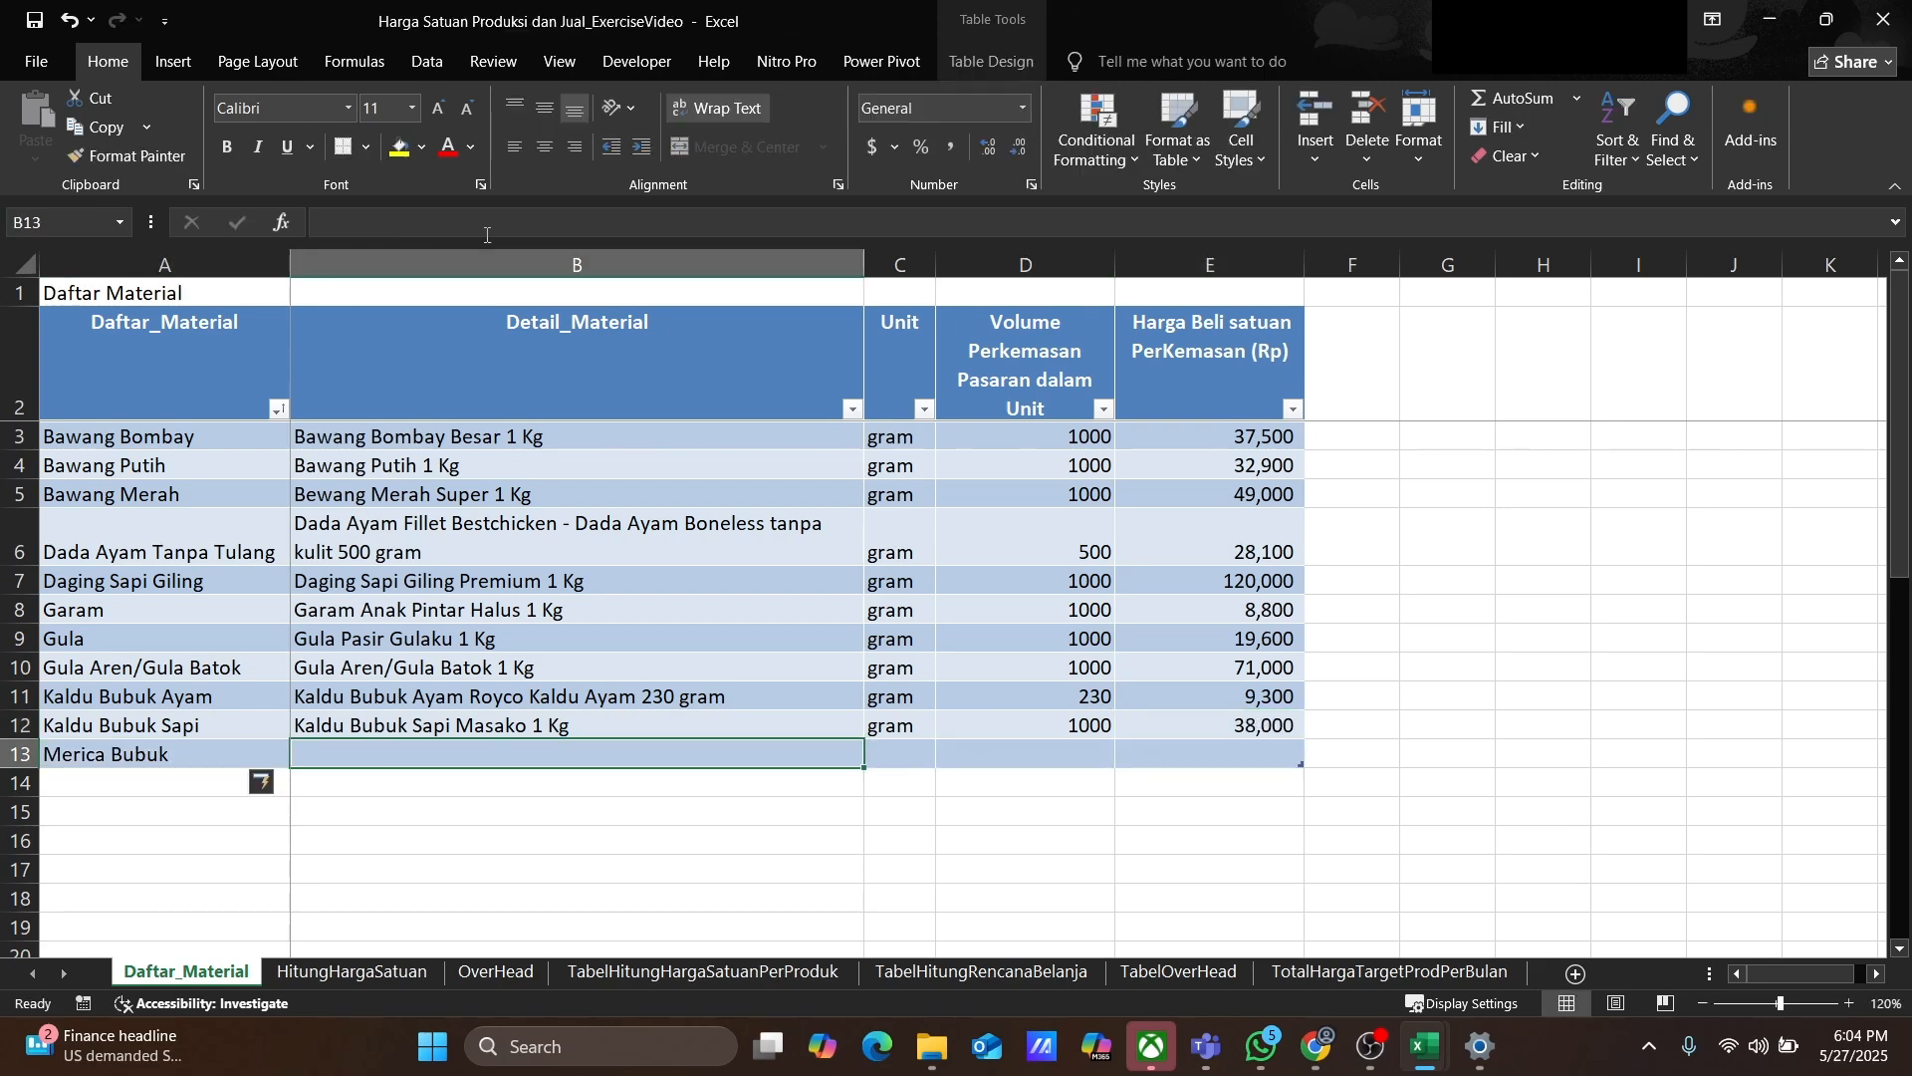
type("Merica Bubuk")
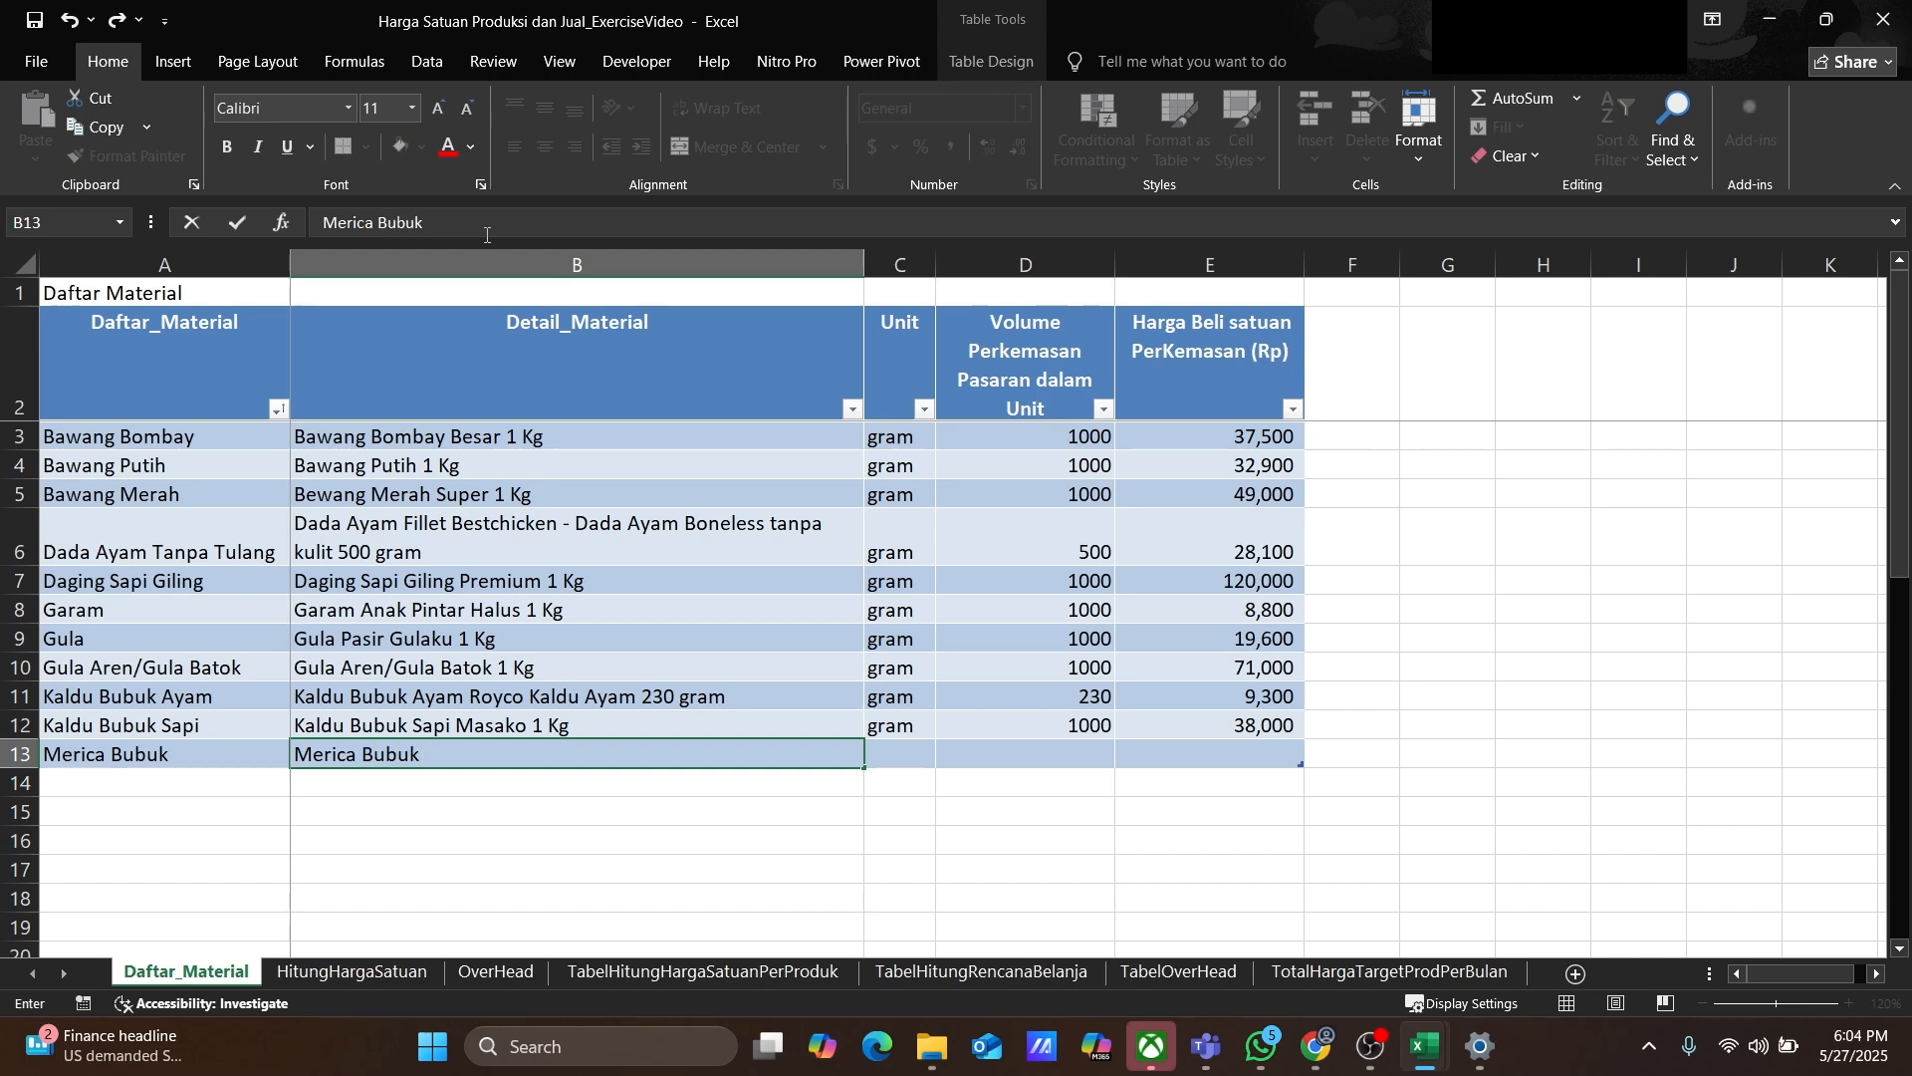
type(" Ladaku Merica Bubuk Botol")
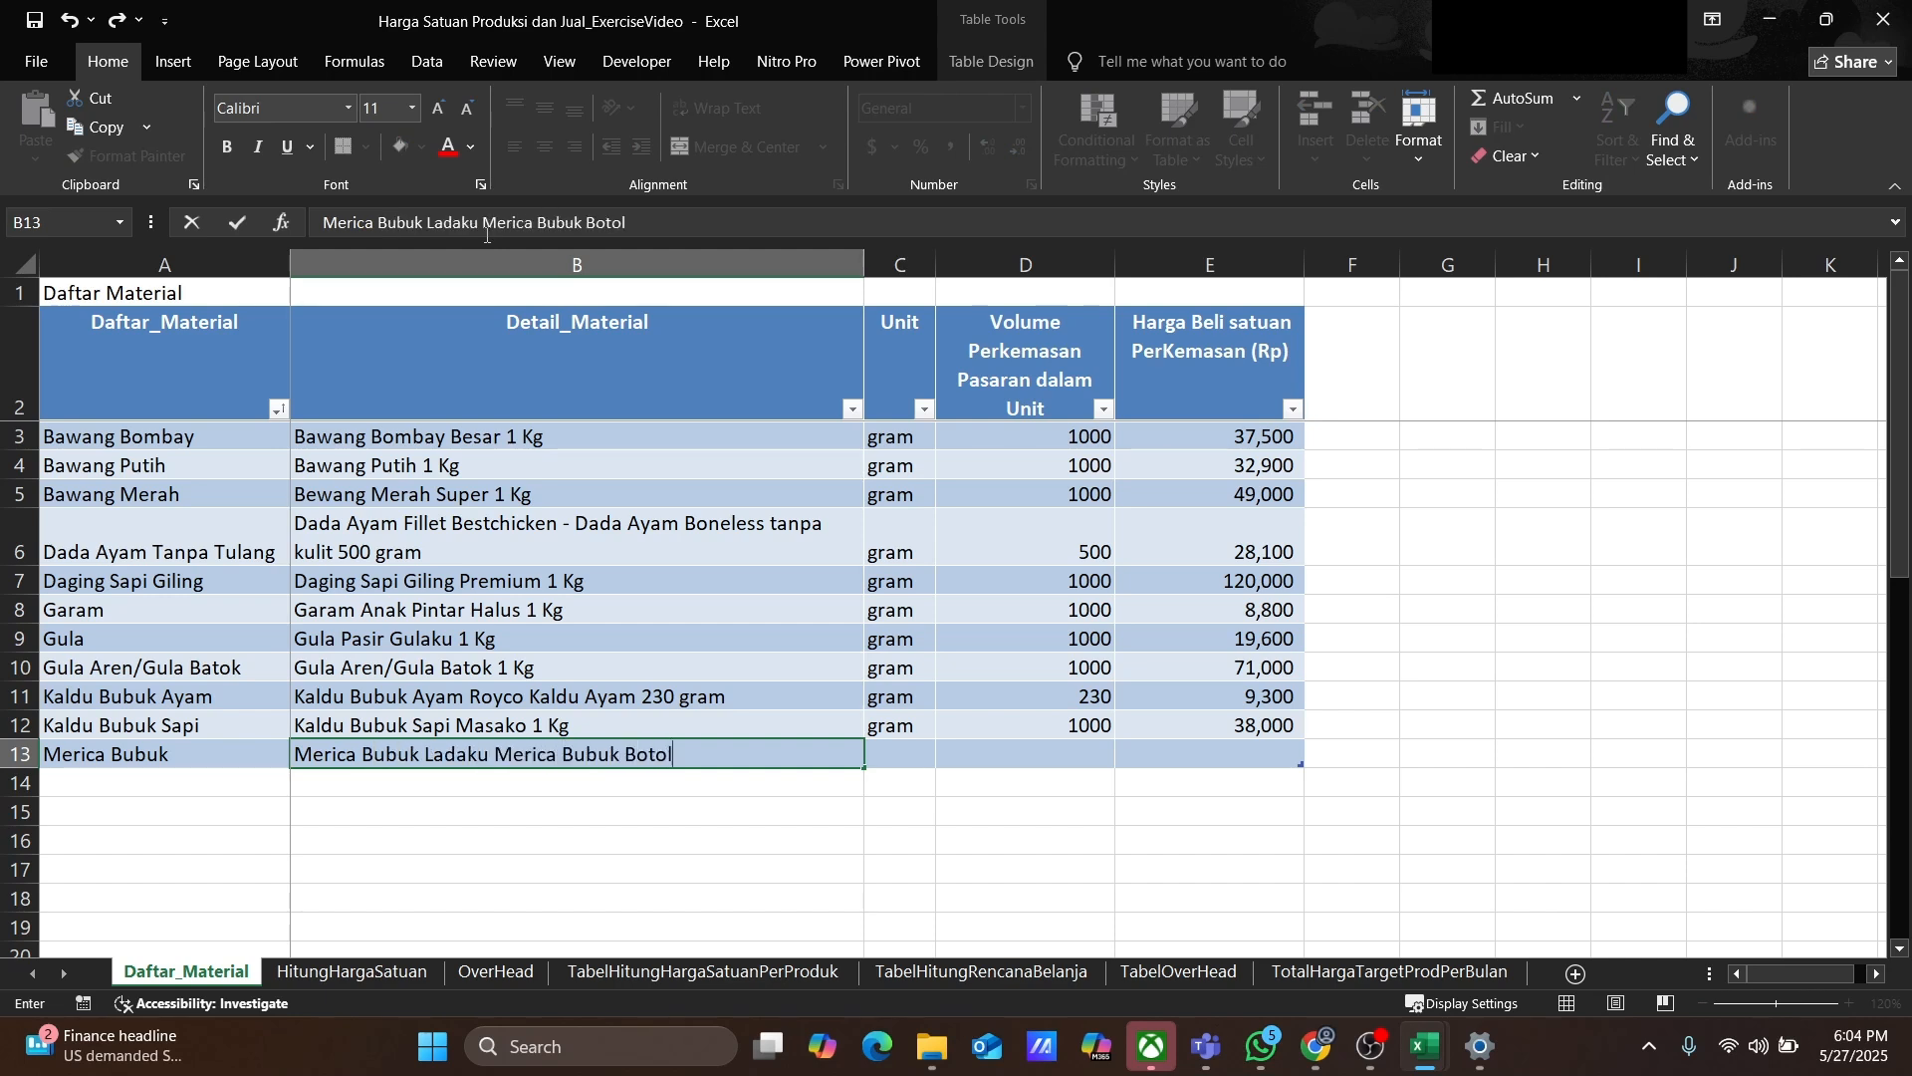
type(" 30 gram")
key("Tab")
Step: Set Merica Bubuk's unit to gram, package volume to 30 and purchase price to 36105
type("gram")
key("Tab")
type("30")
key("Tab")
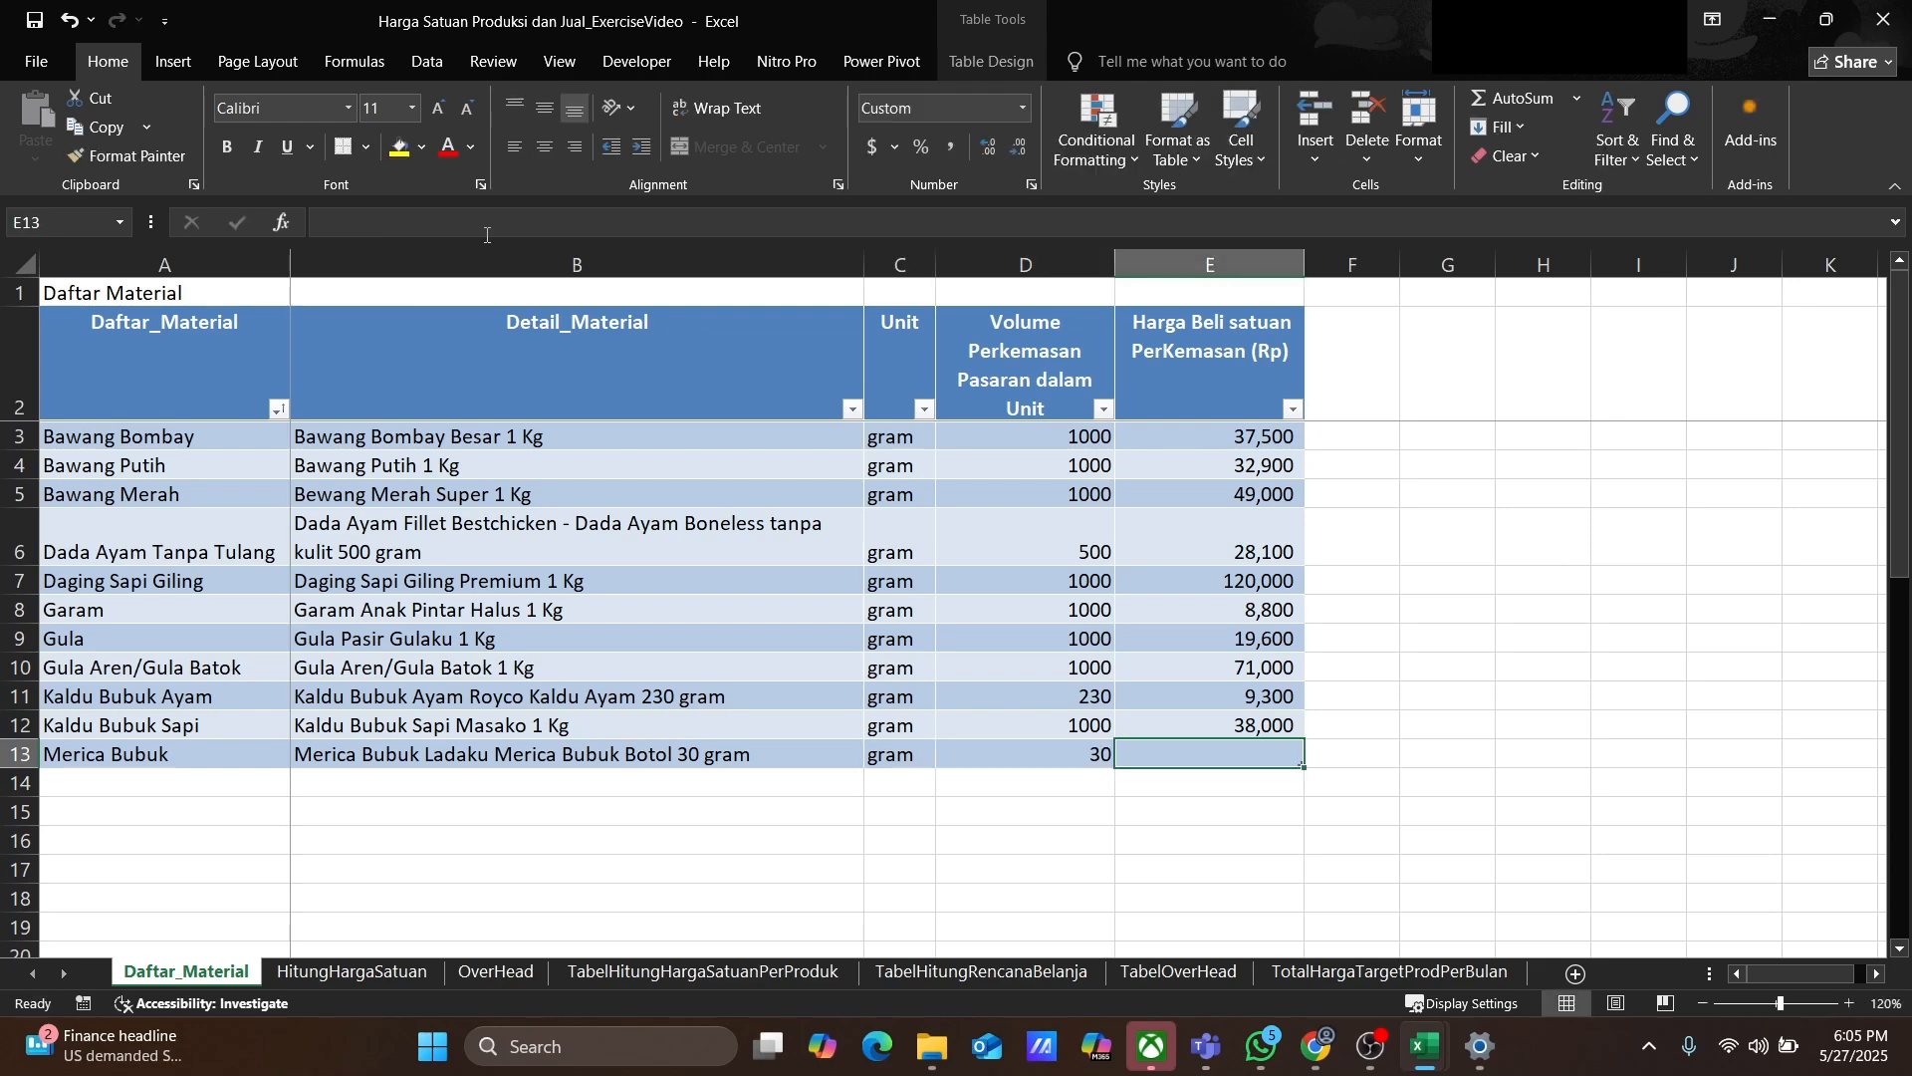
type("36,")
type("105")
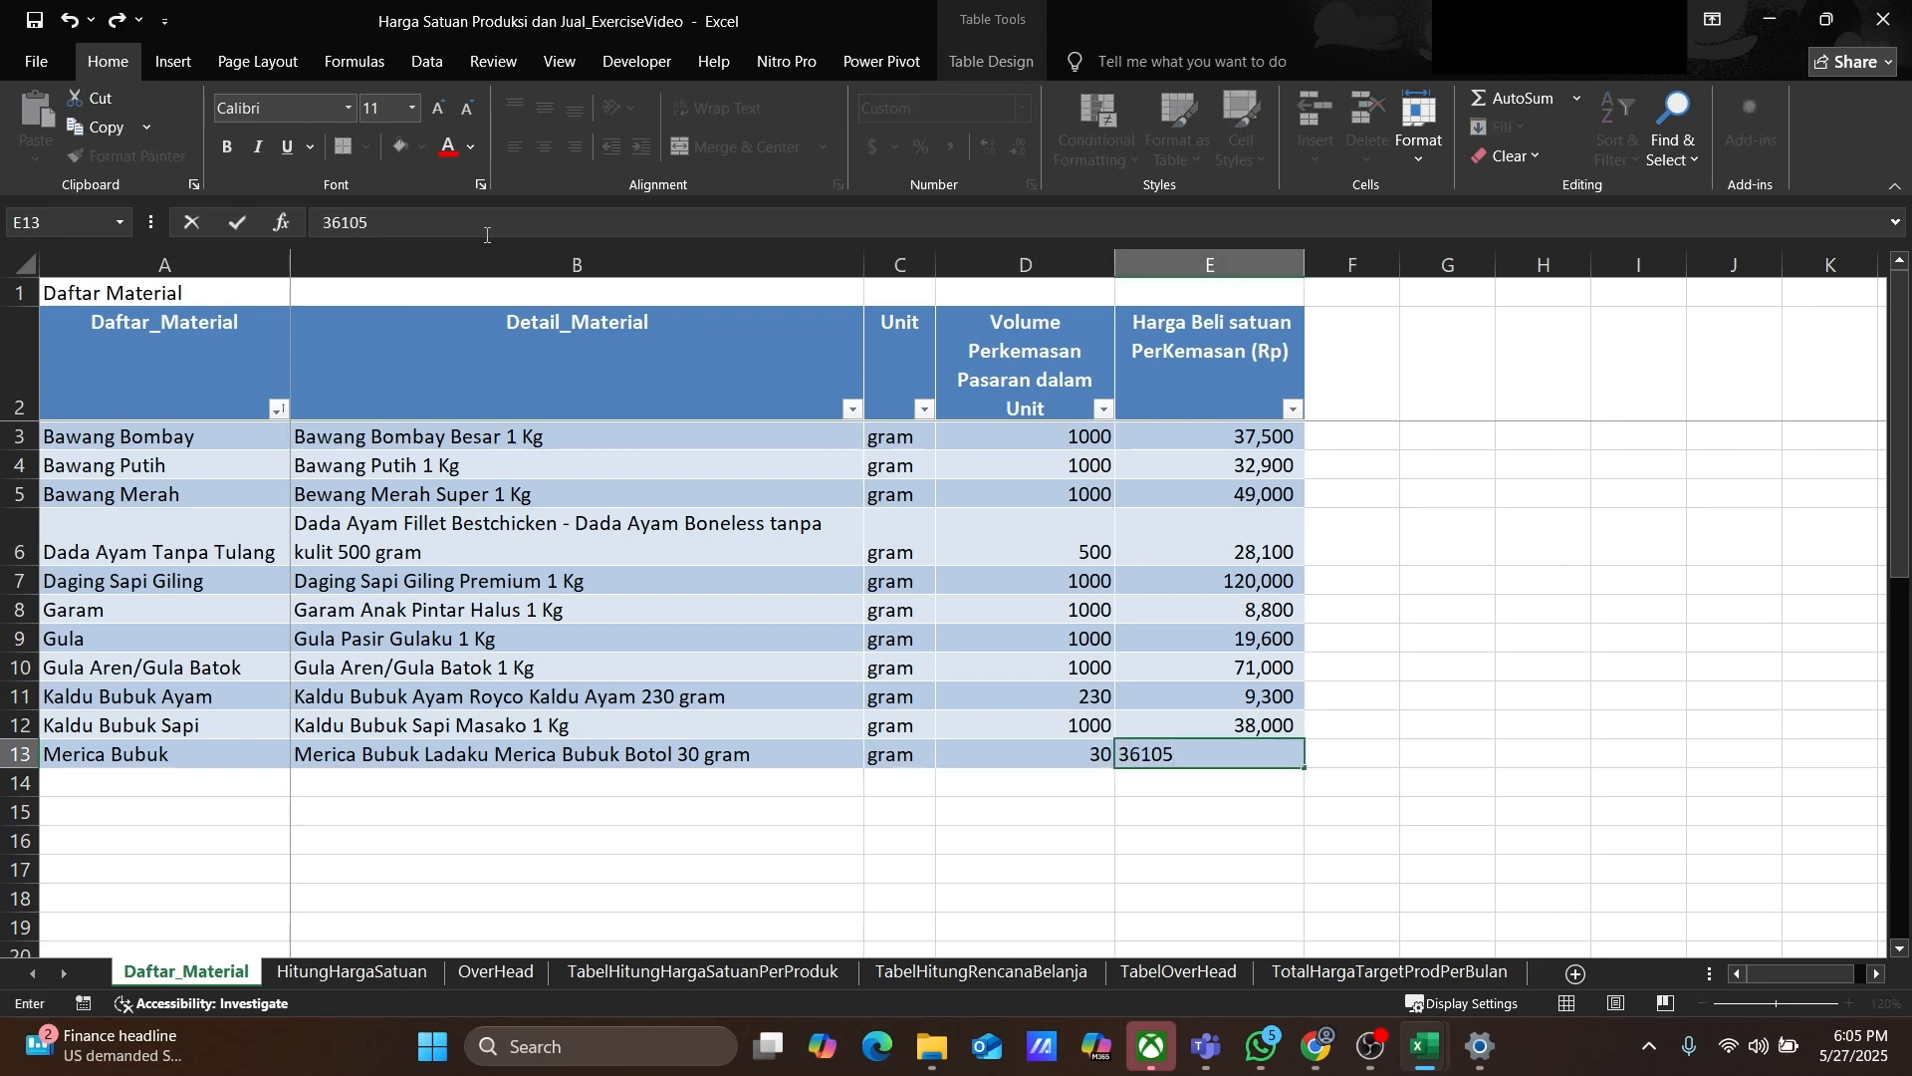
key("Return")
Step: Add Mayonaise with detail Mayonaise Mamayo 1 Kg, unit gram, volume 1000, price 24500
type("Mayonaise")
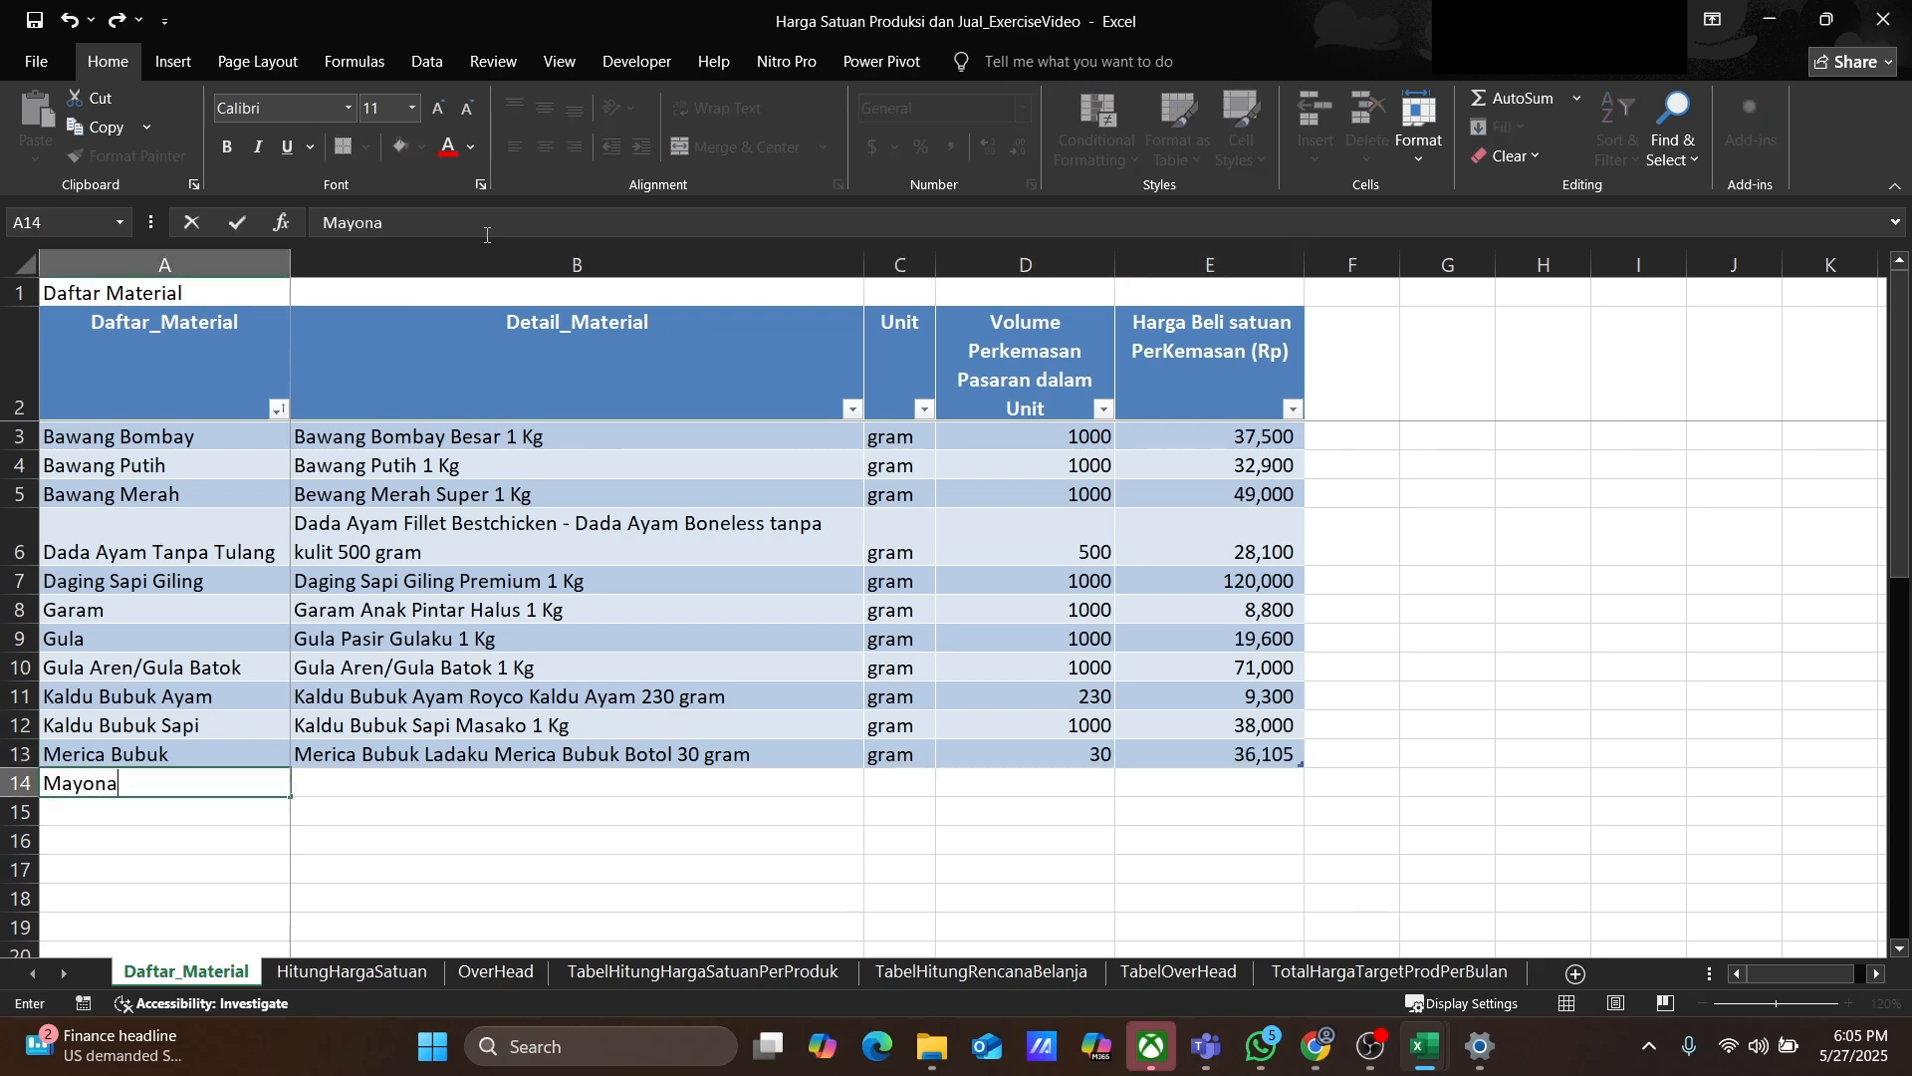
key("Tab")
type("Mayonaise Mamayo 1 Kg")
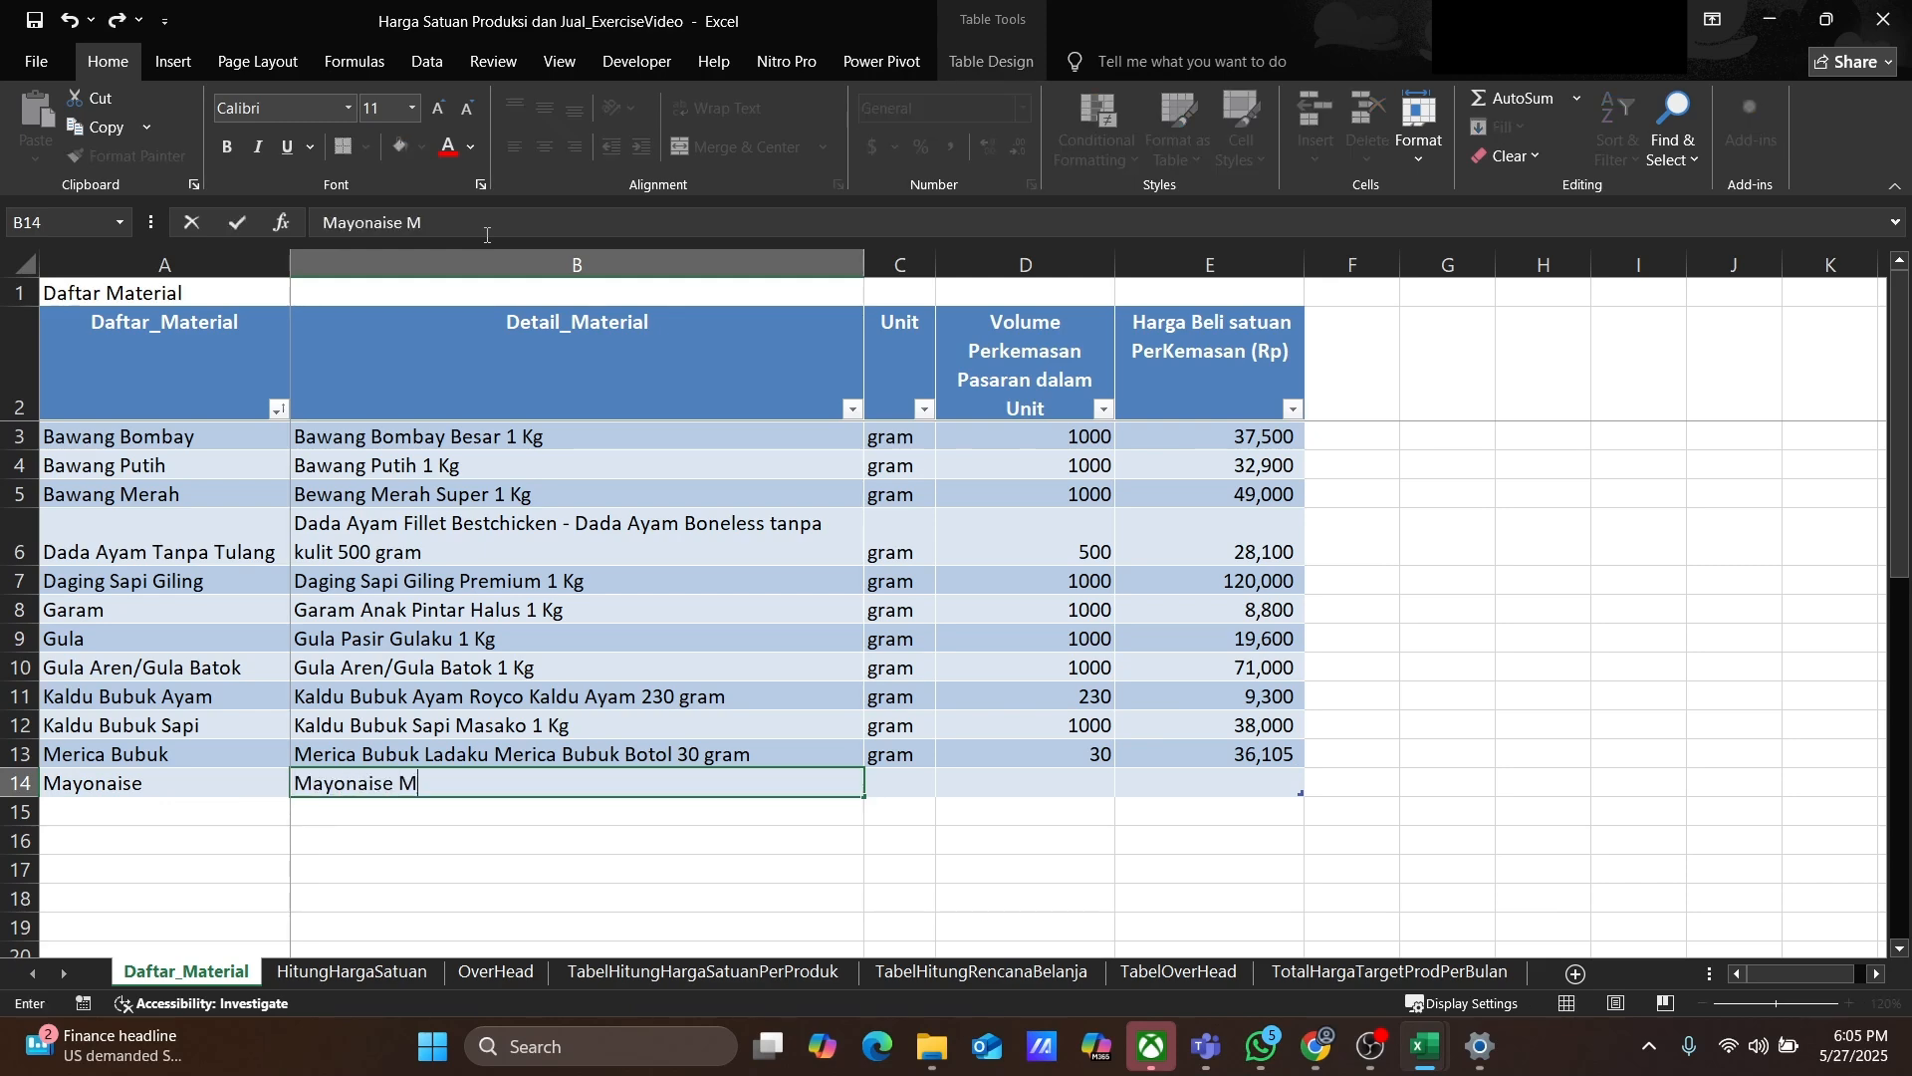
key("Tab")
type("gram")
key("Tab")
type("1000")
key("Tab")
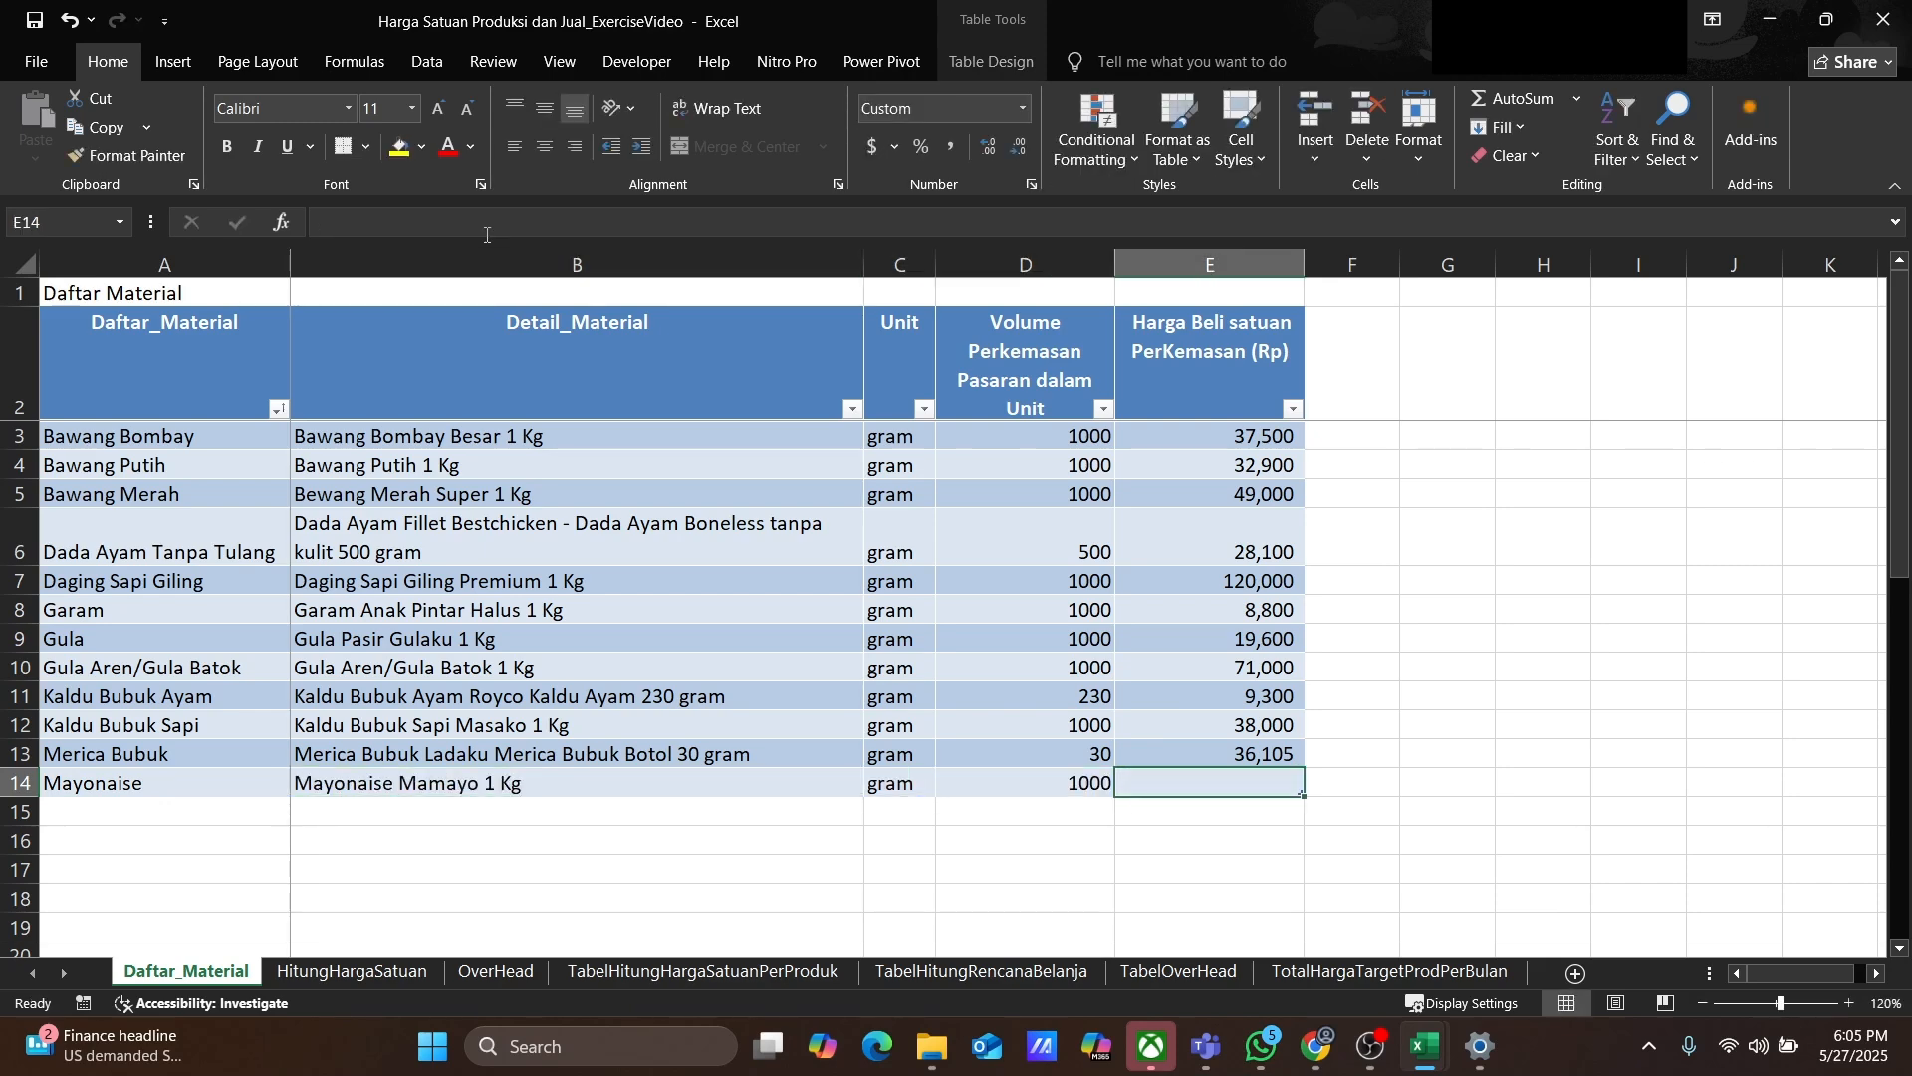
type("24500")
key("Return")
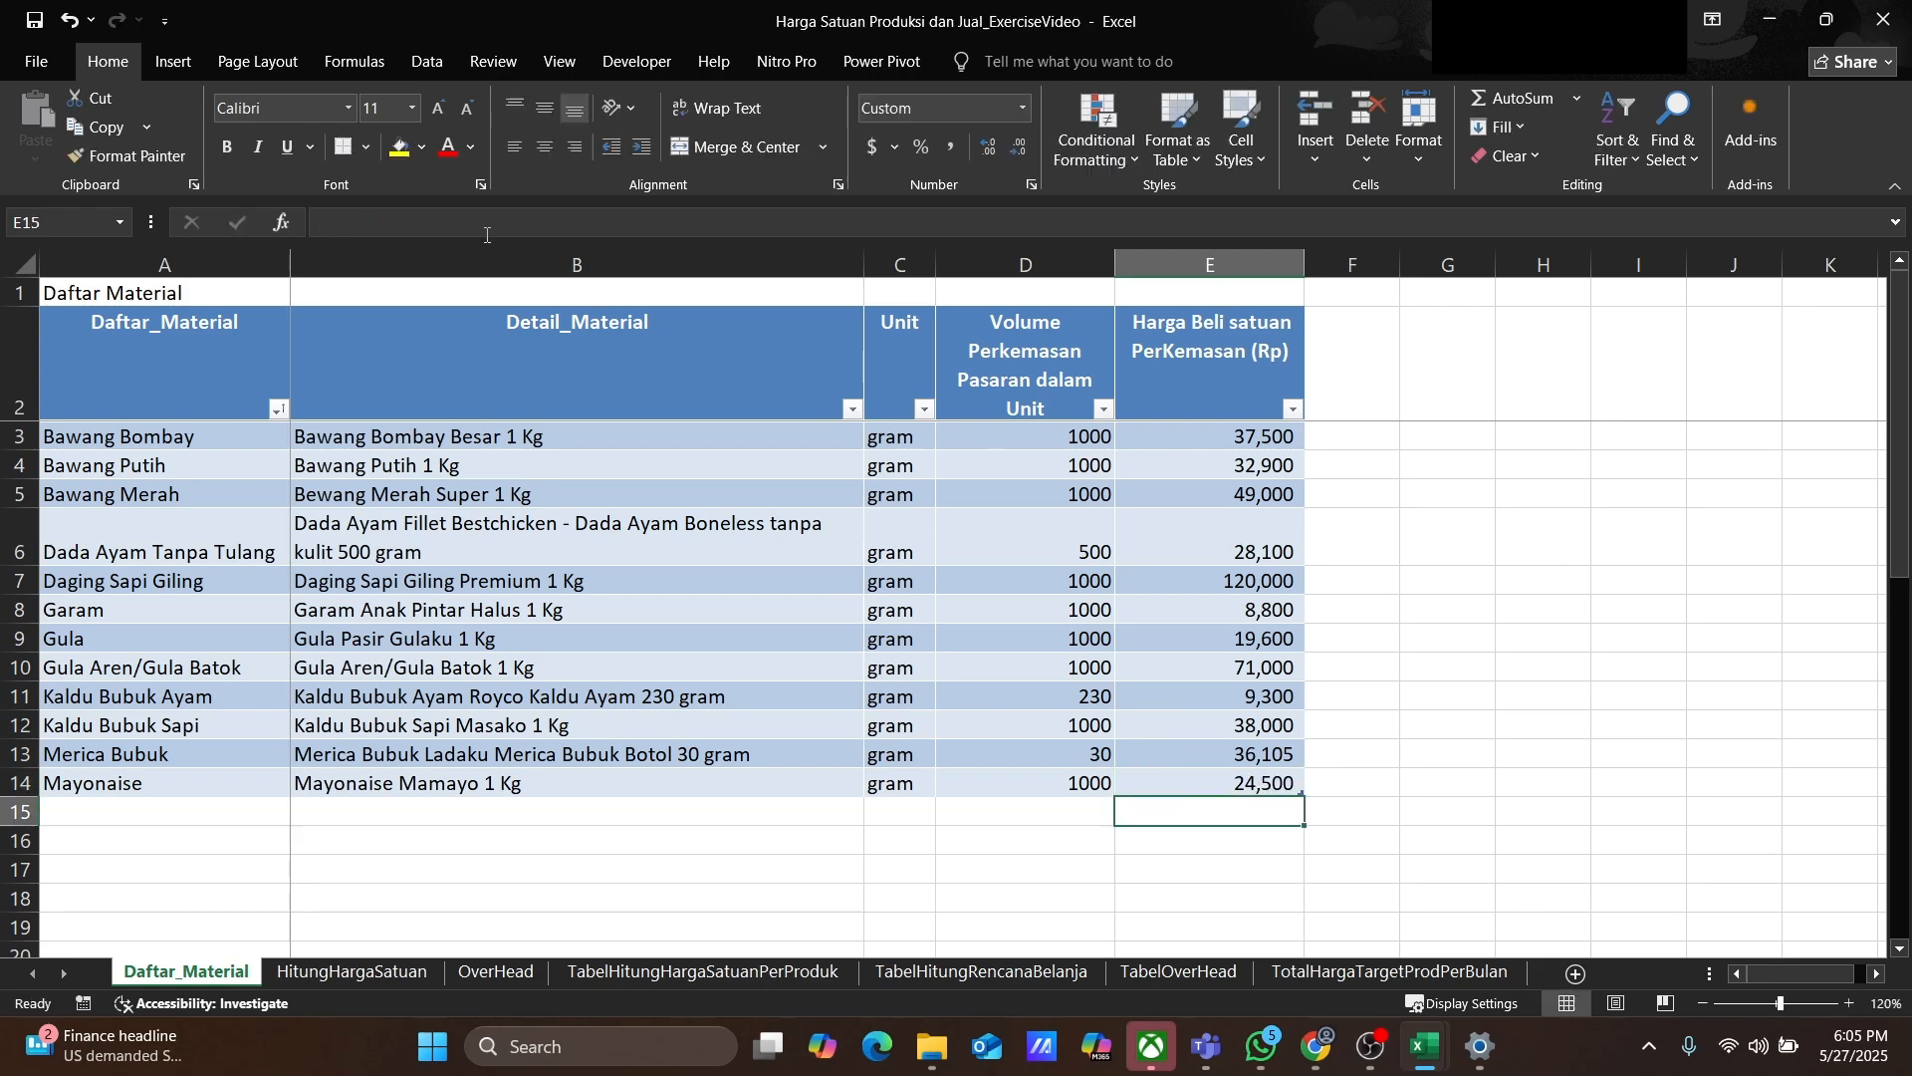
Step: Add a Minyak Goreng row with detail Minya Goreng Nusa Kita 1 Liter
type("Min yak Goreng")
key("Tab")
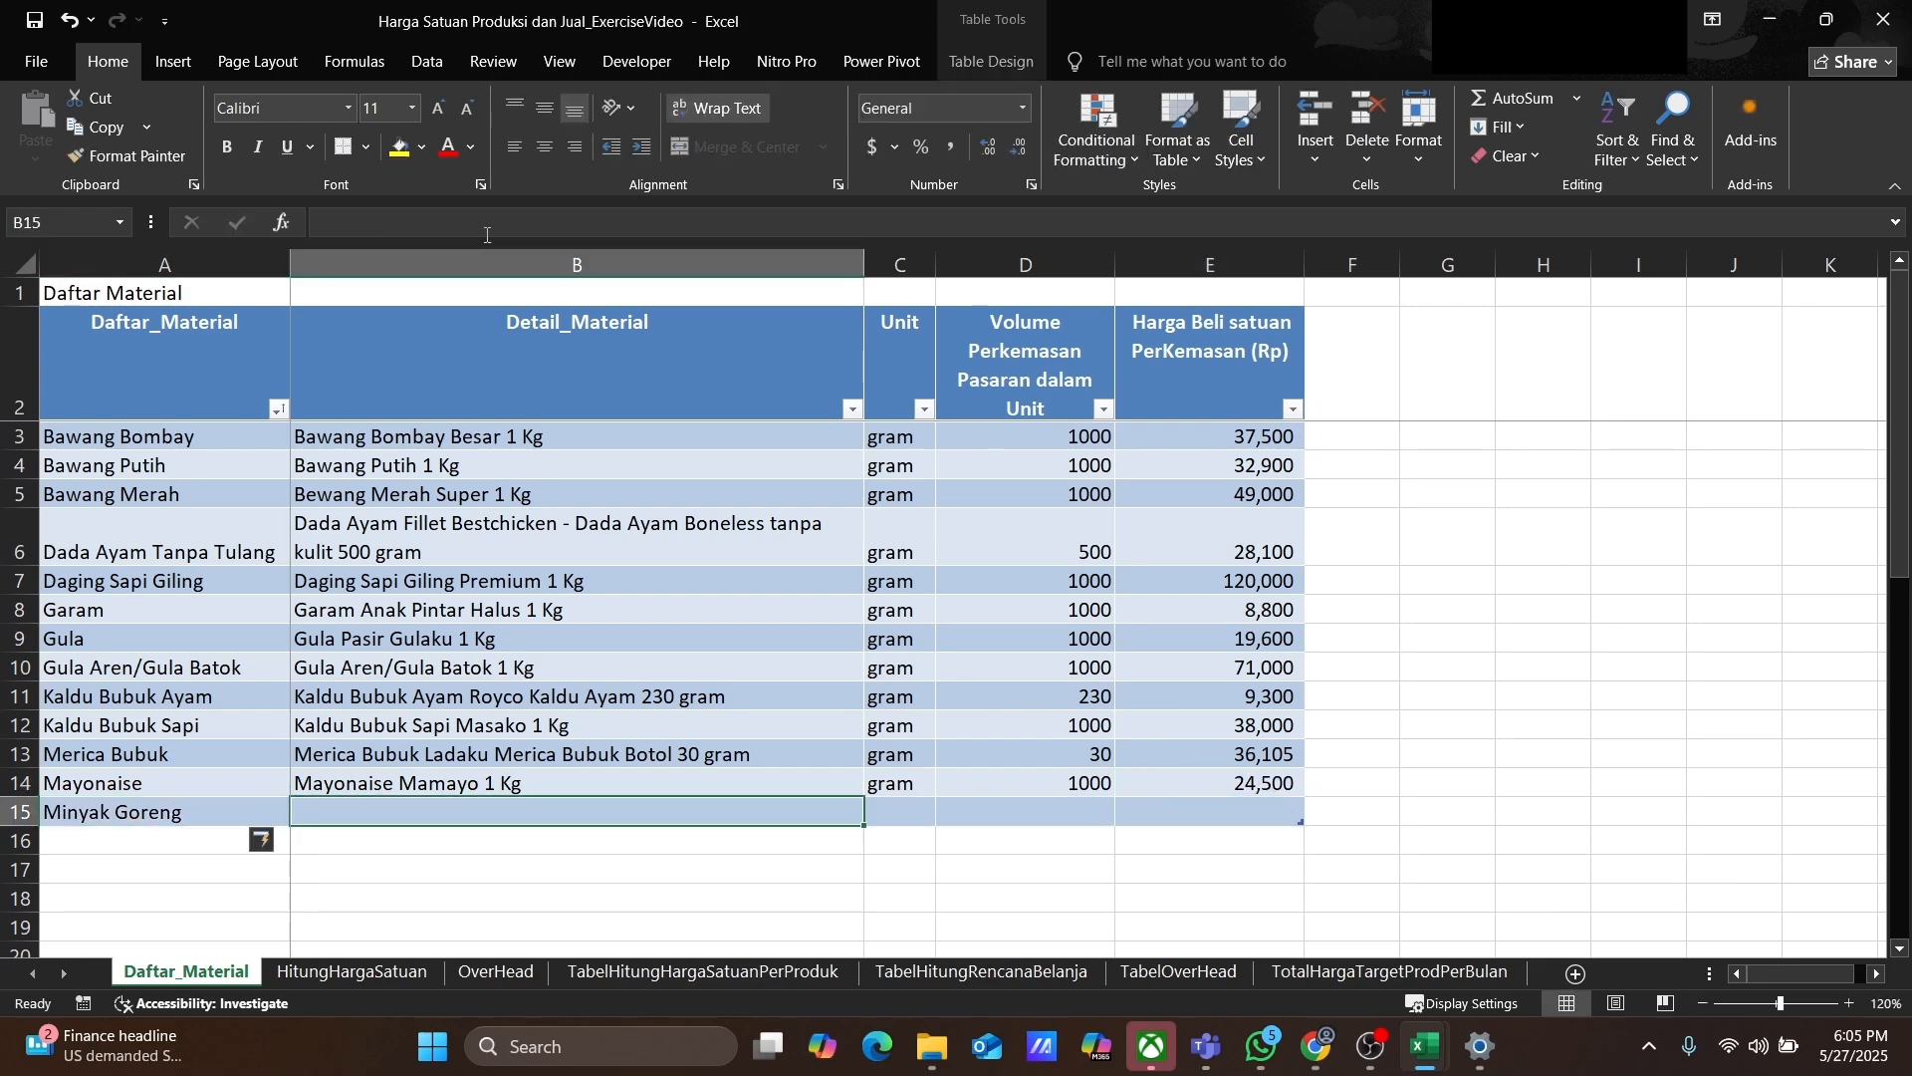
type("Minya Goreng Nusa Kita ")
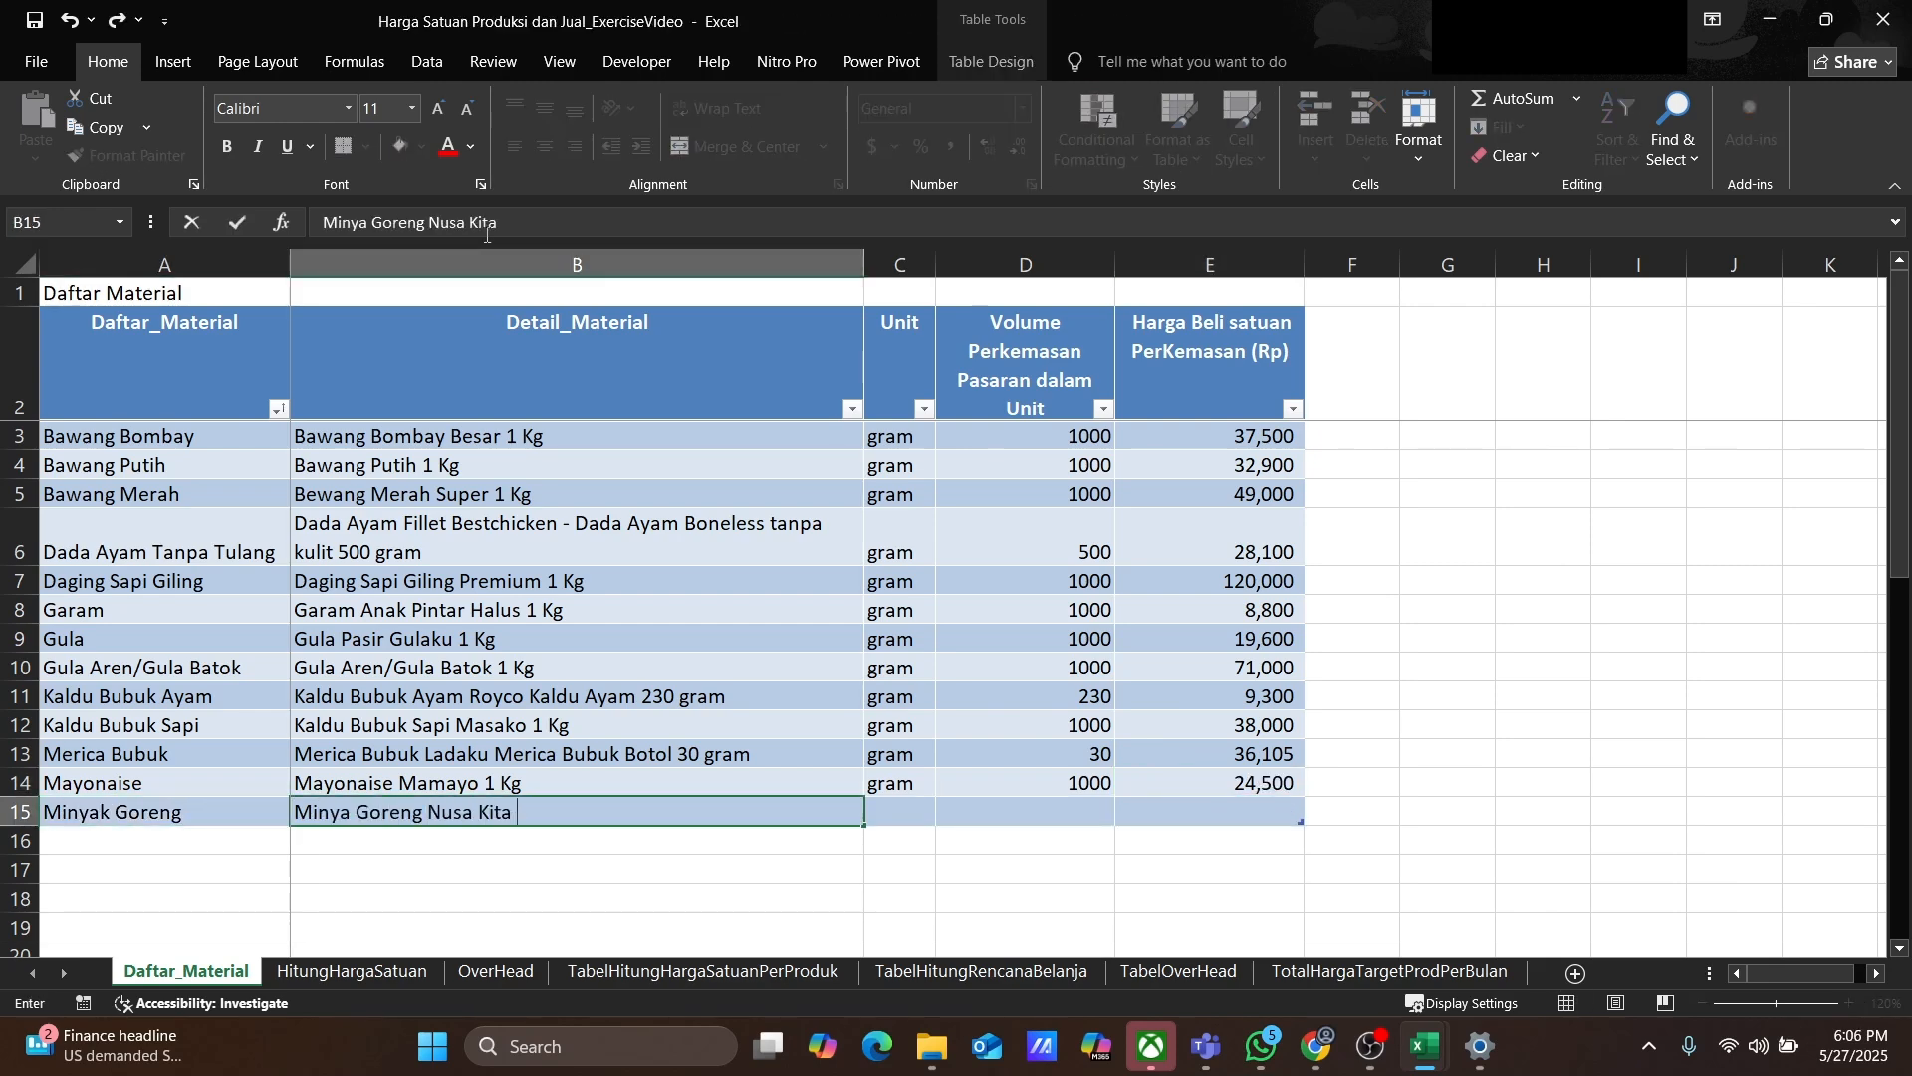
type("1 Liter")
key("Tab")
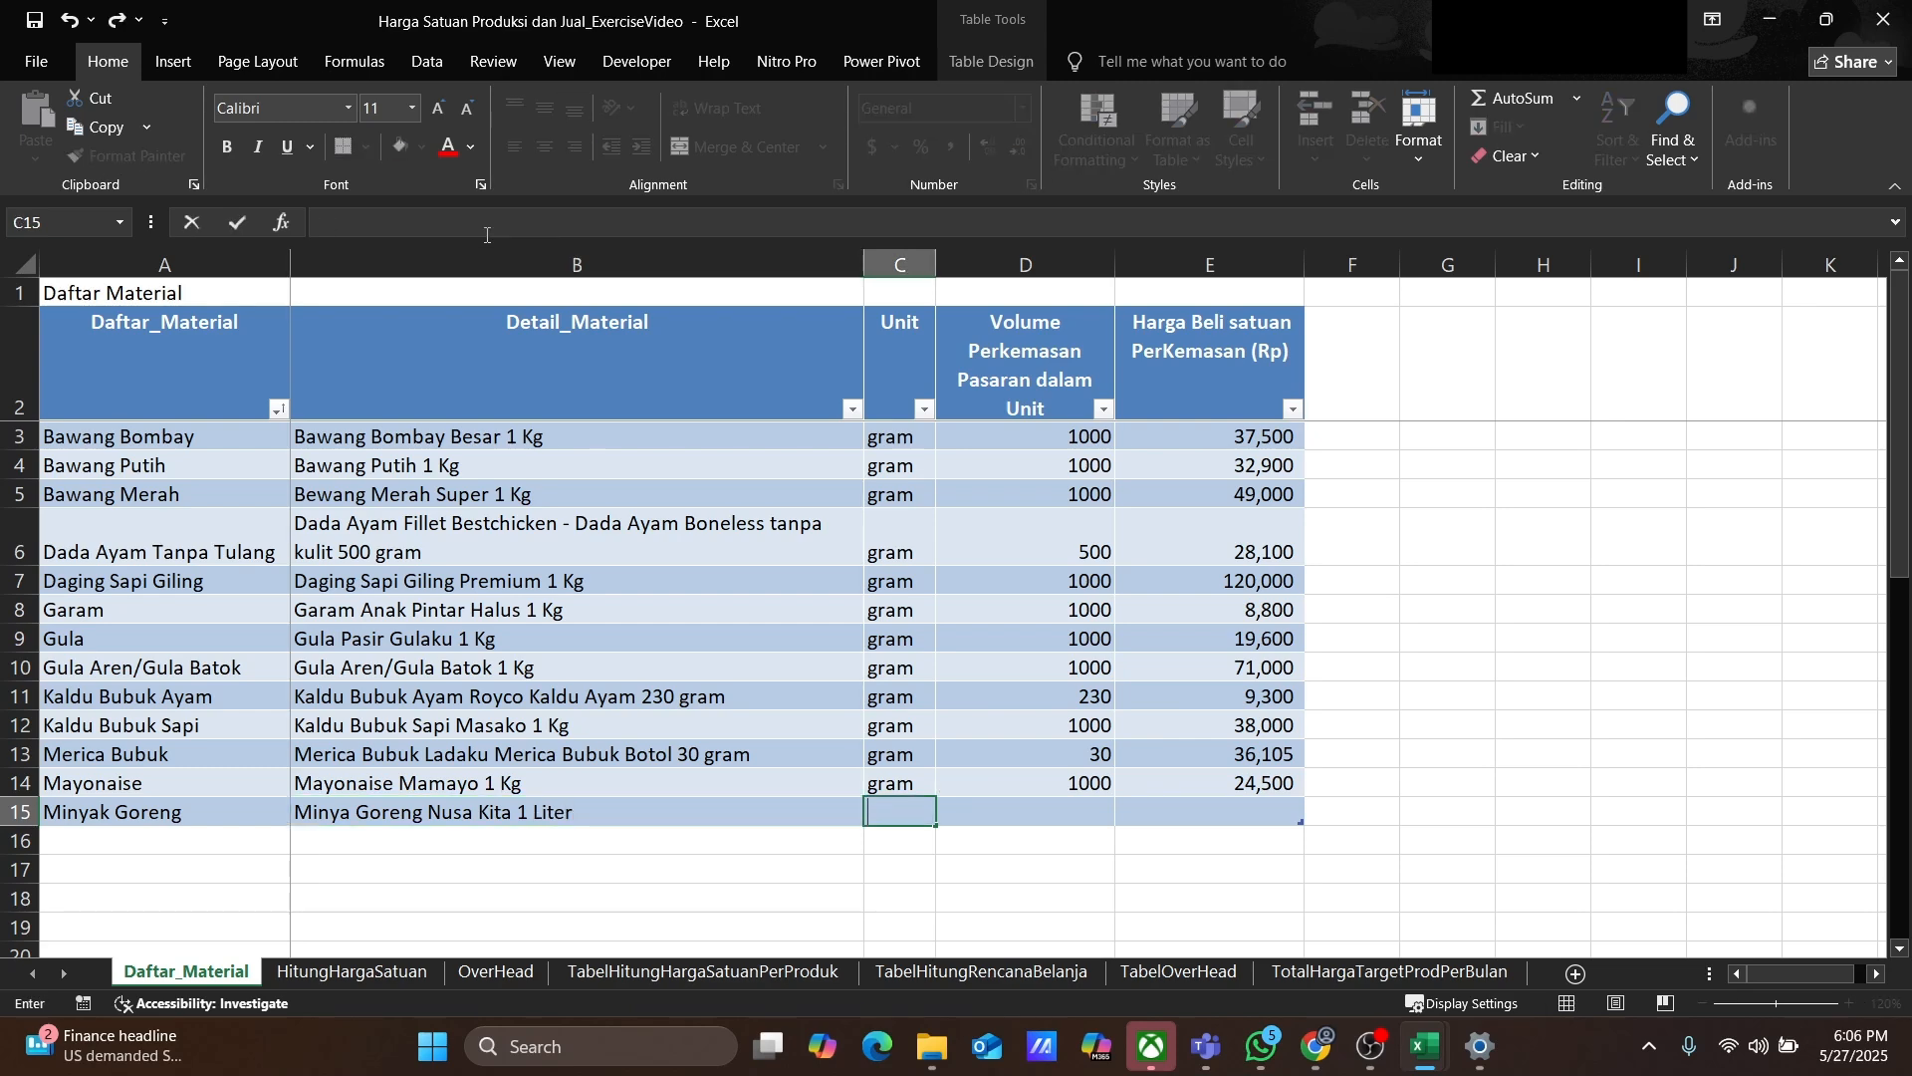
Step: Set Minyak Goreng's unit to ml, package volume to 1000 and purchase price to 18900
type("ml")
key("Tab")
type("1000")
key("Tab")
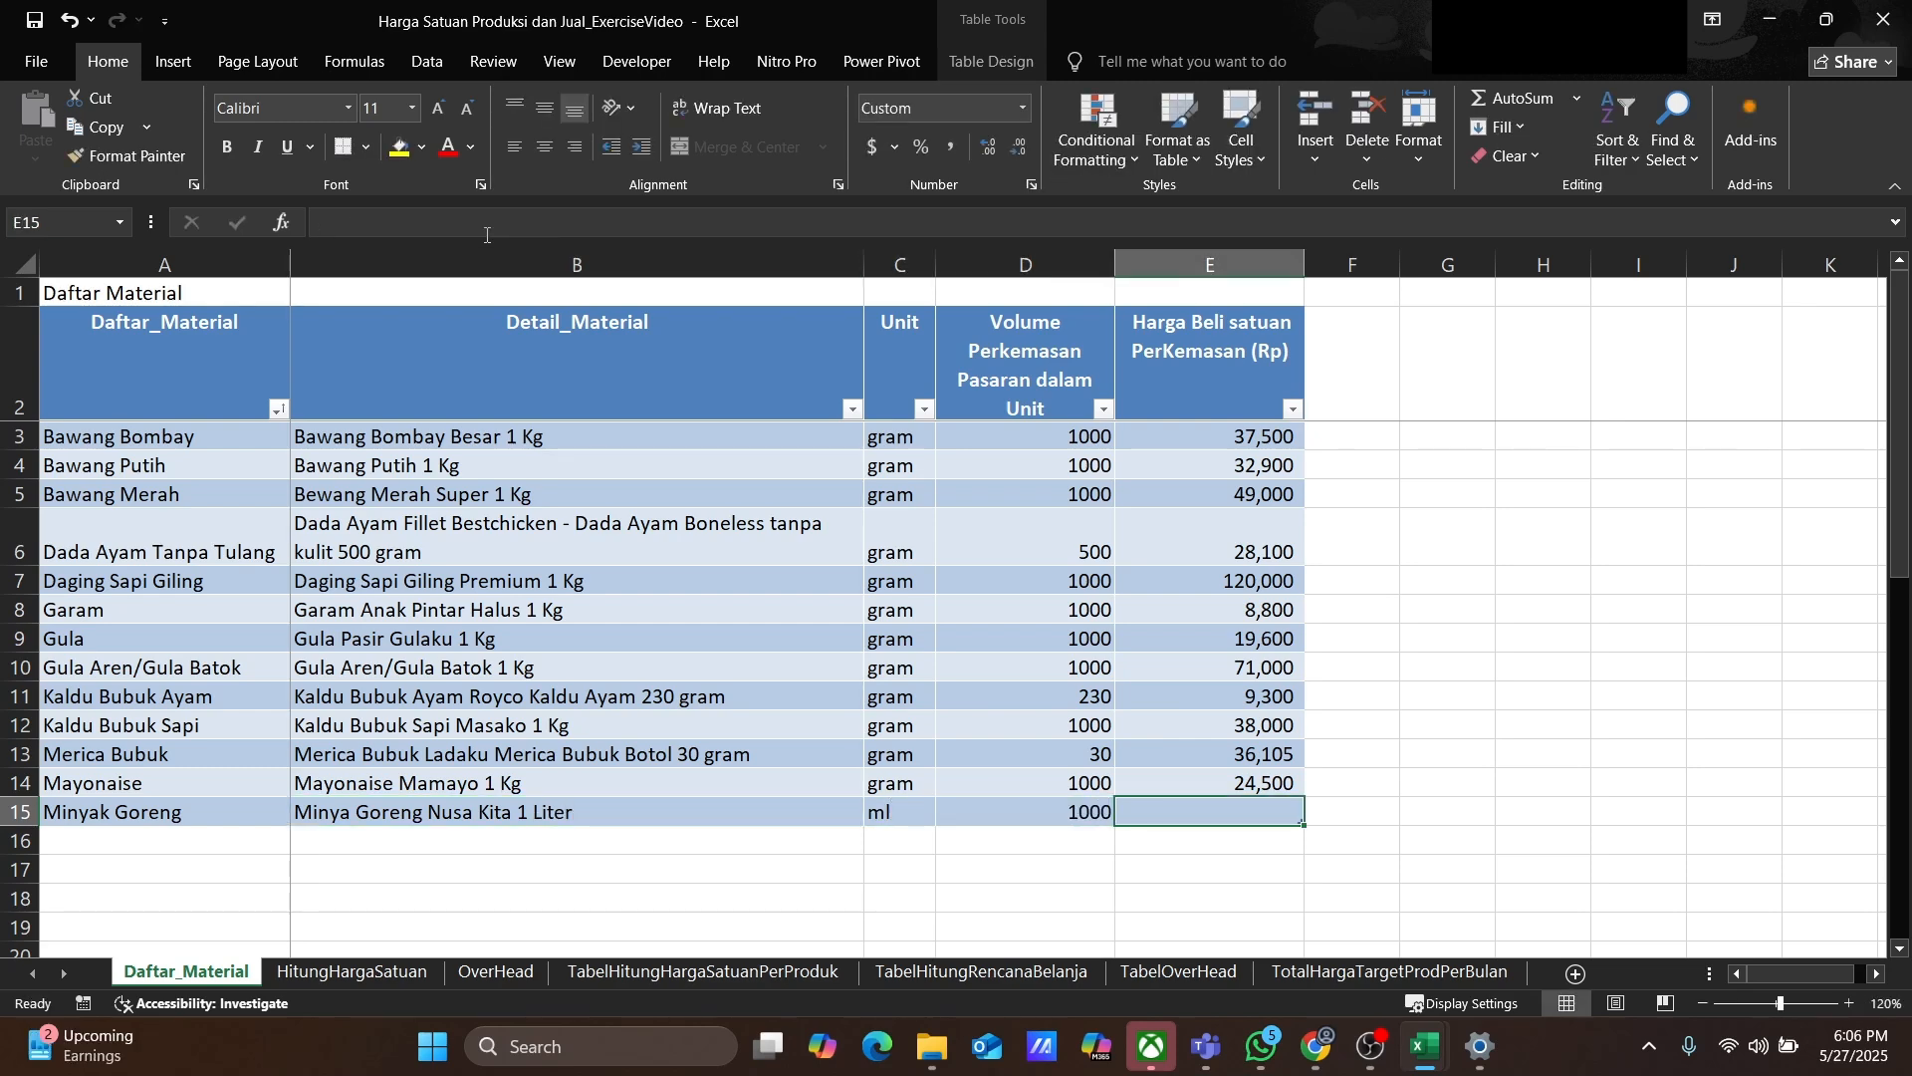
type("18900")
key("Return")
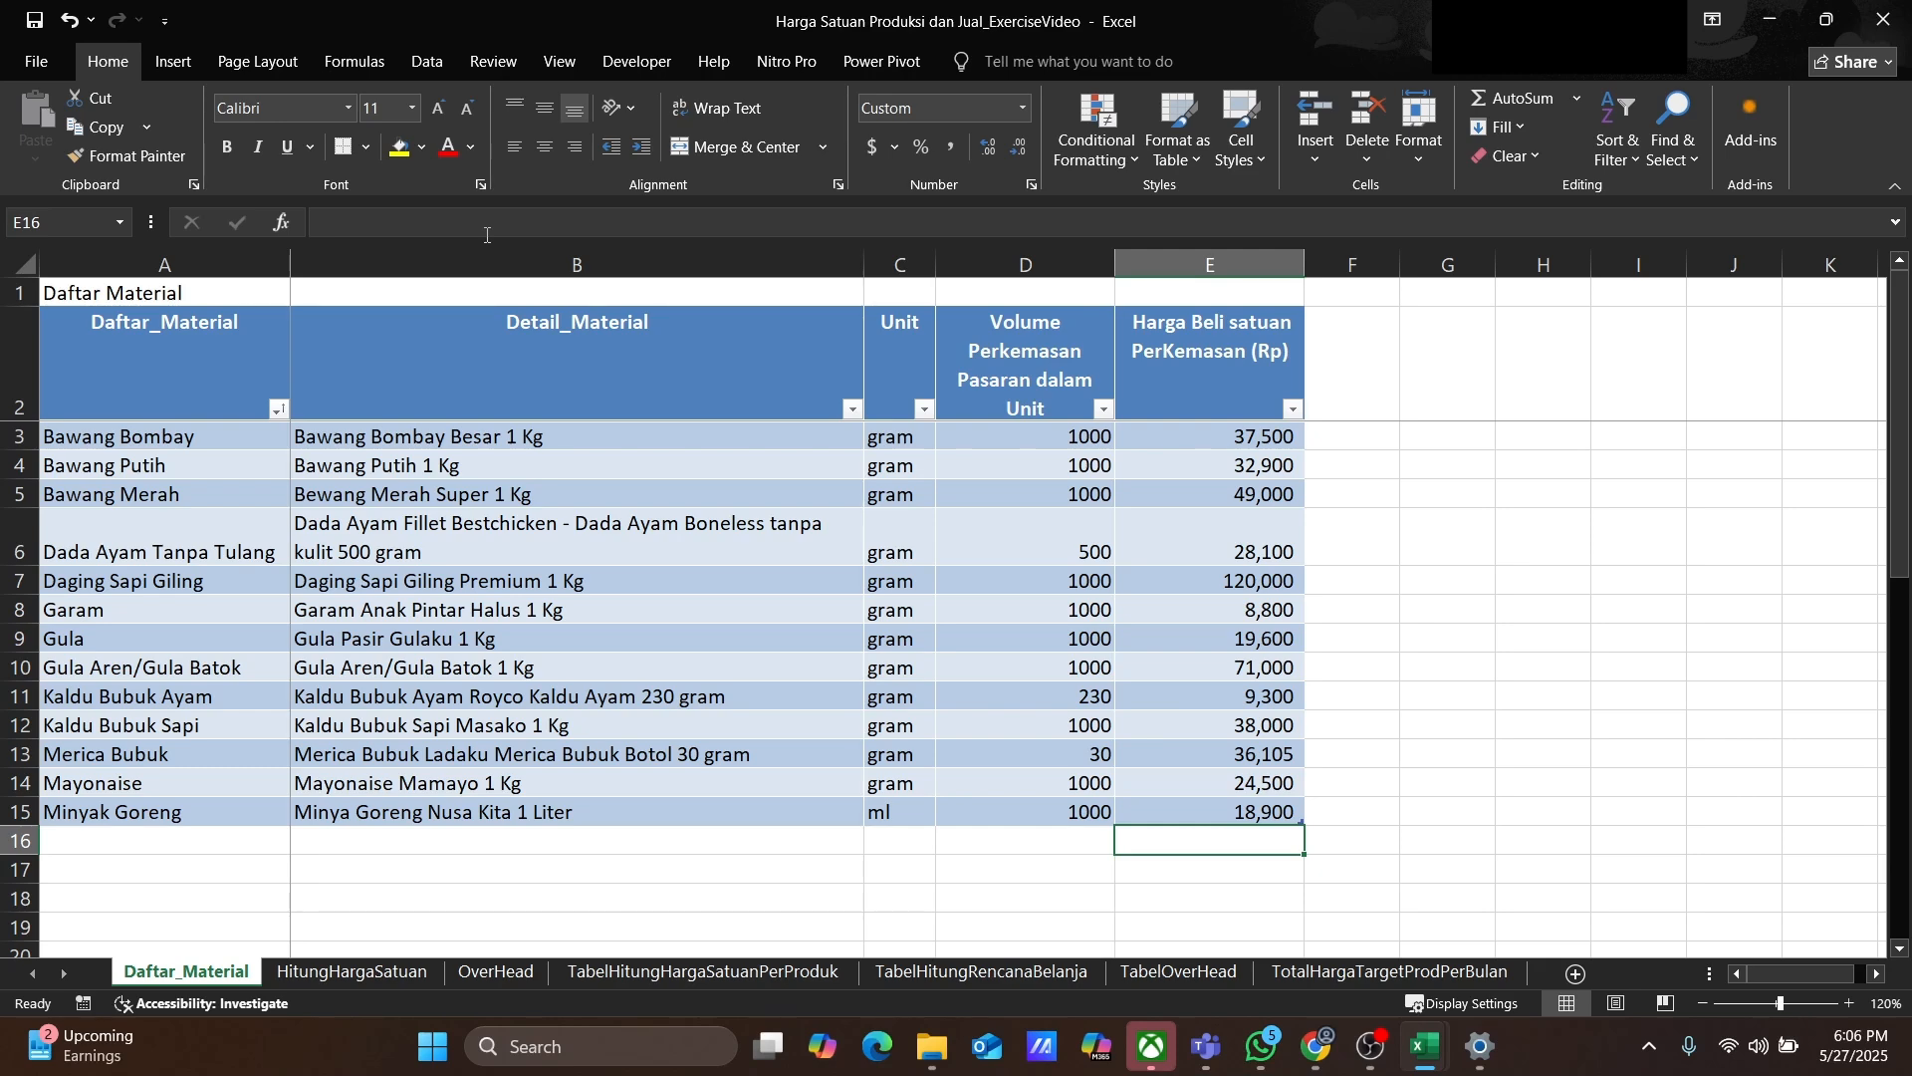
Step: Add a Saus Sambal row with detail Saus Sambal Extra Hot Delmonte 1 Kg
key("Home")
type("Saus Sambal")
key("Tab")
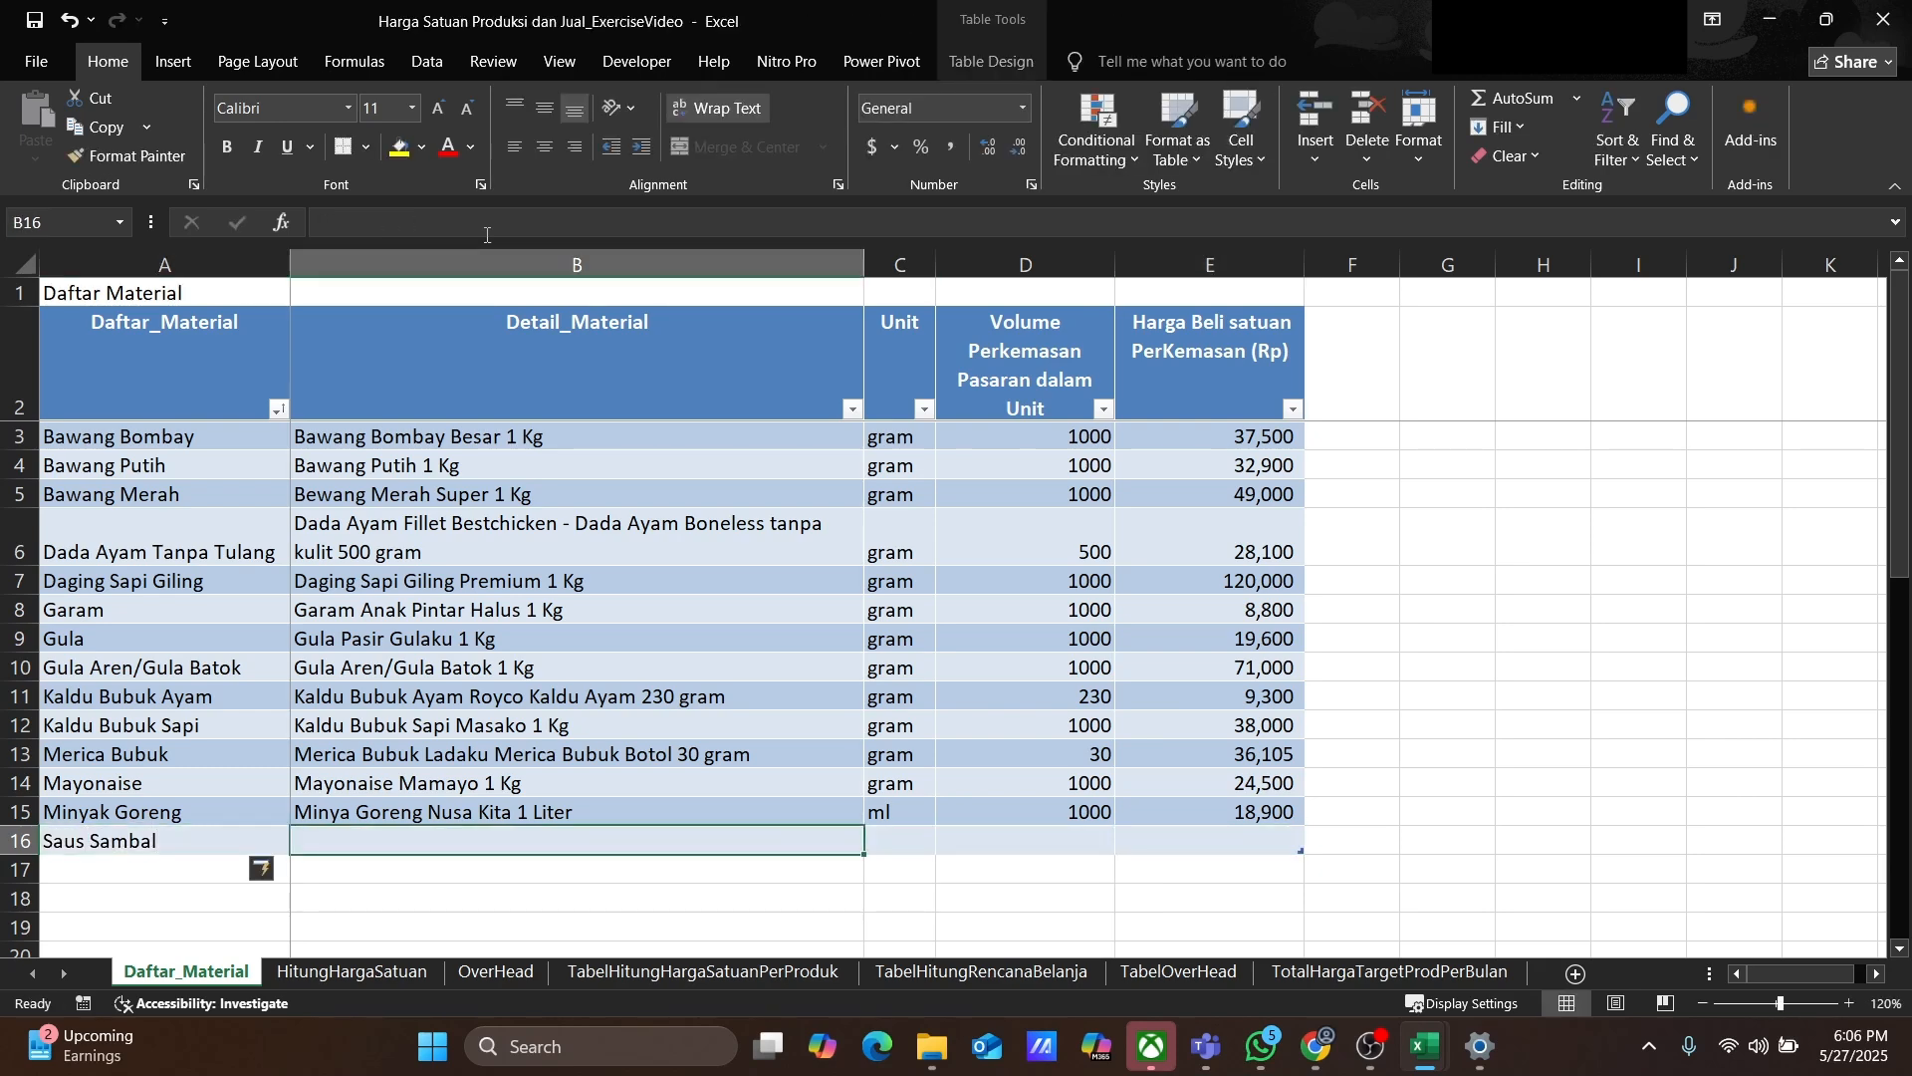
type("Saus Sambal")
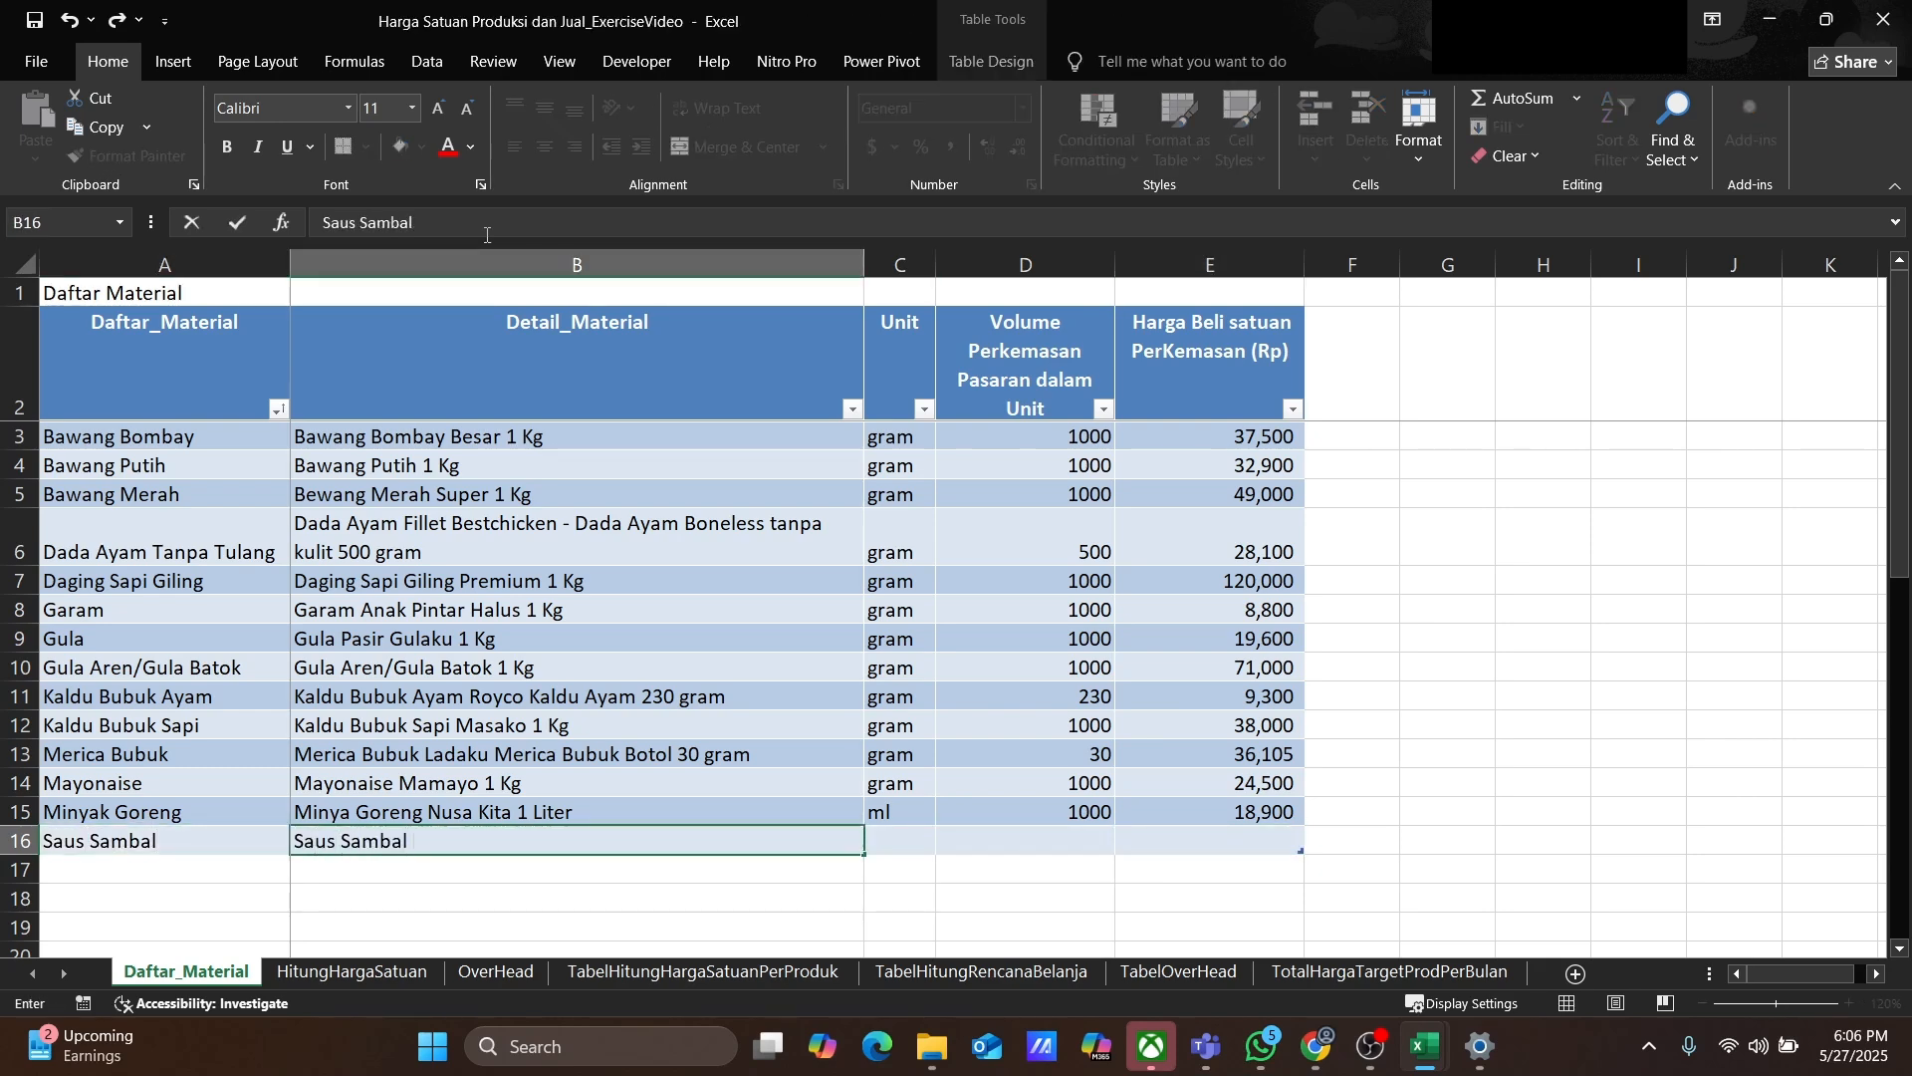
type(" Extra Hot Delmonte 1 Kg")
key("Tab")
Step: Set Saus Sambal's unit to gram, package volume to 1000 and purchase price to 18000
type("gram")
key("Tab")
type("1000")
key("Tab")
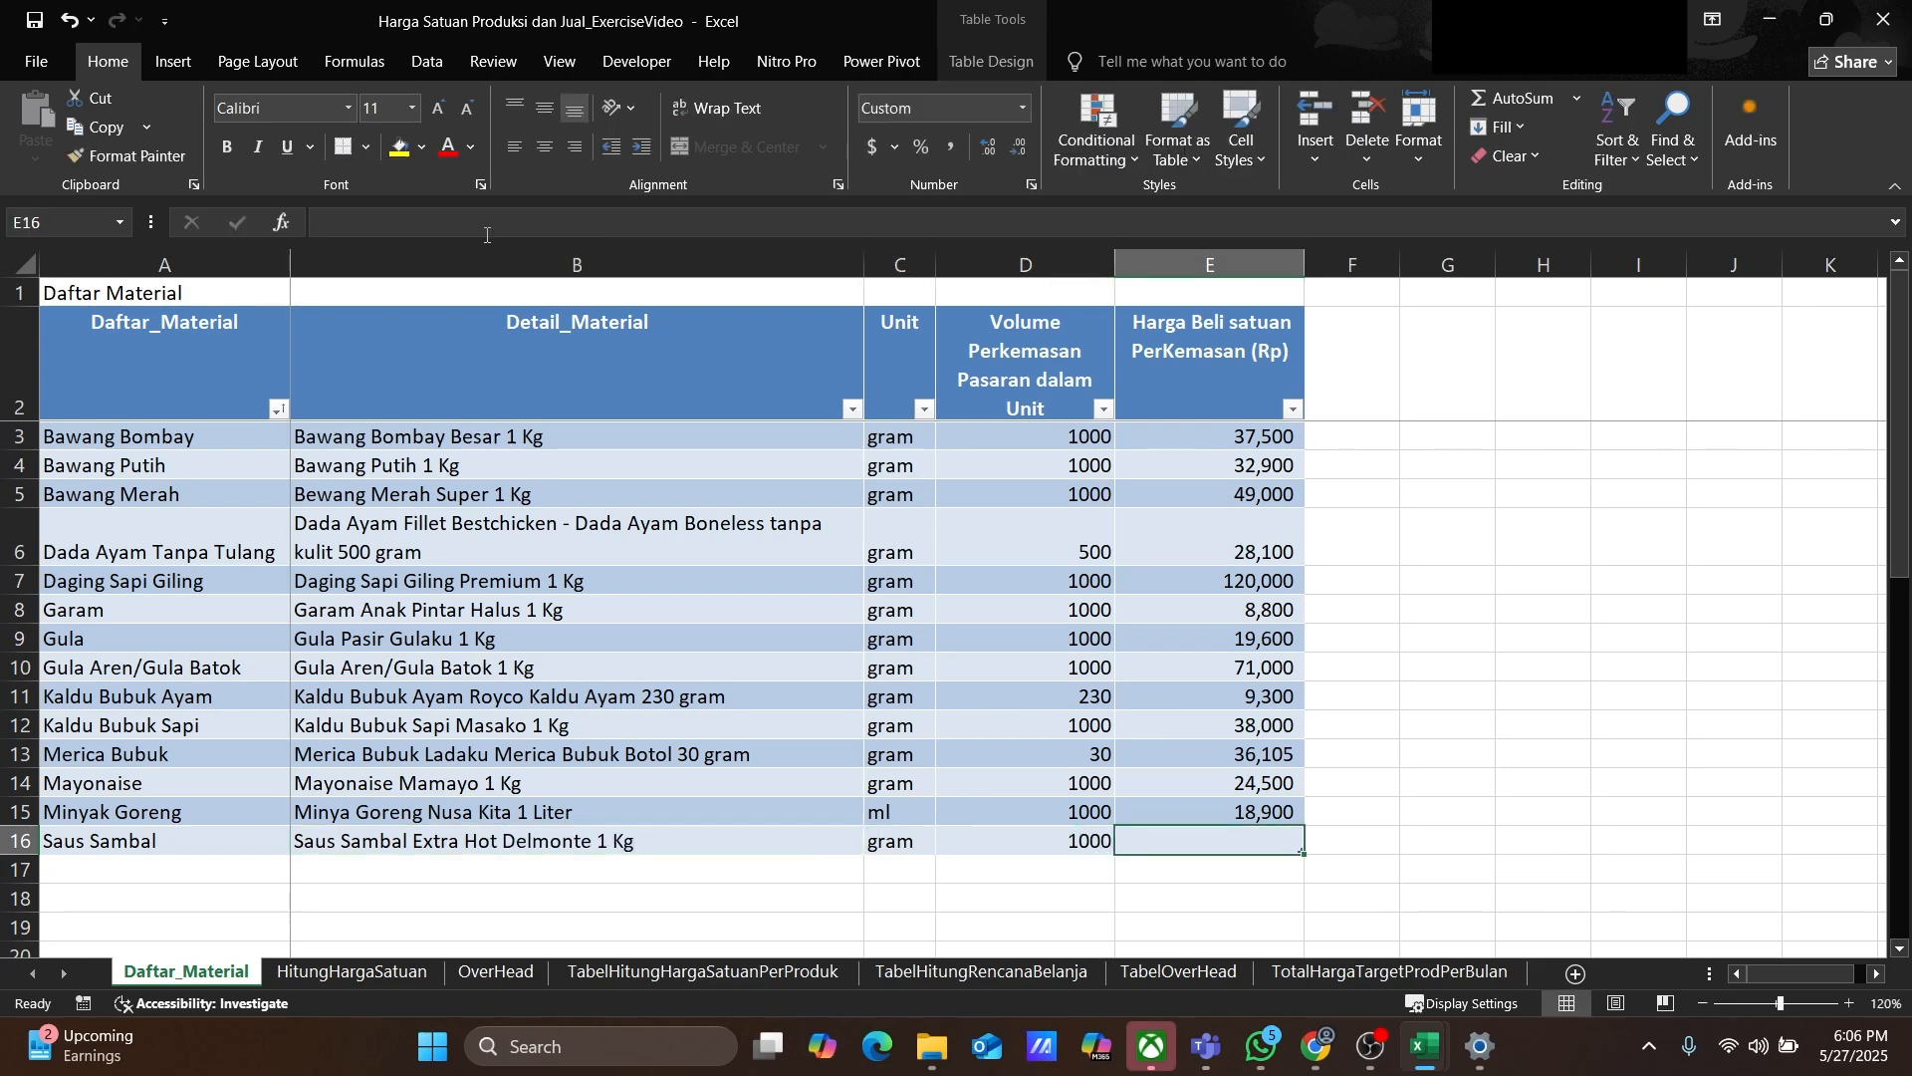
type("18000")
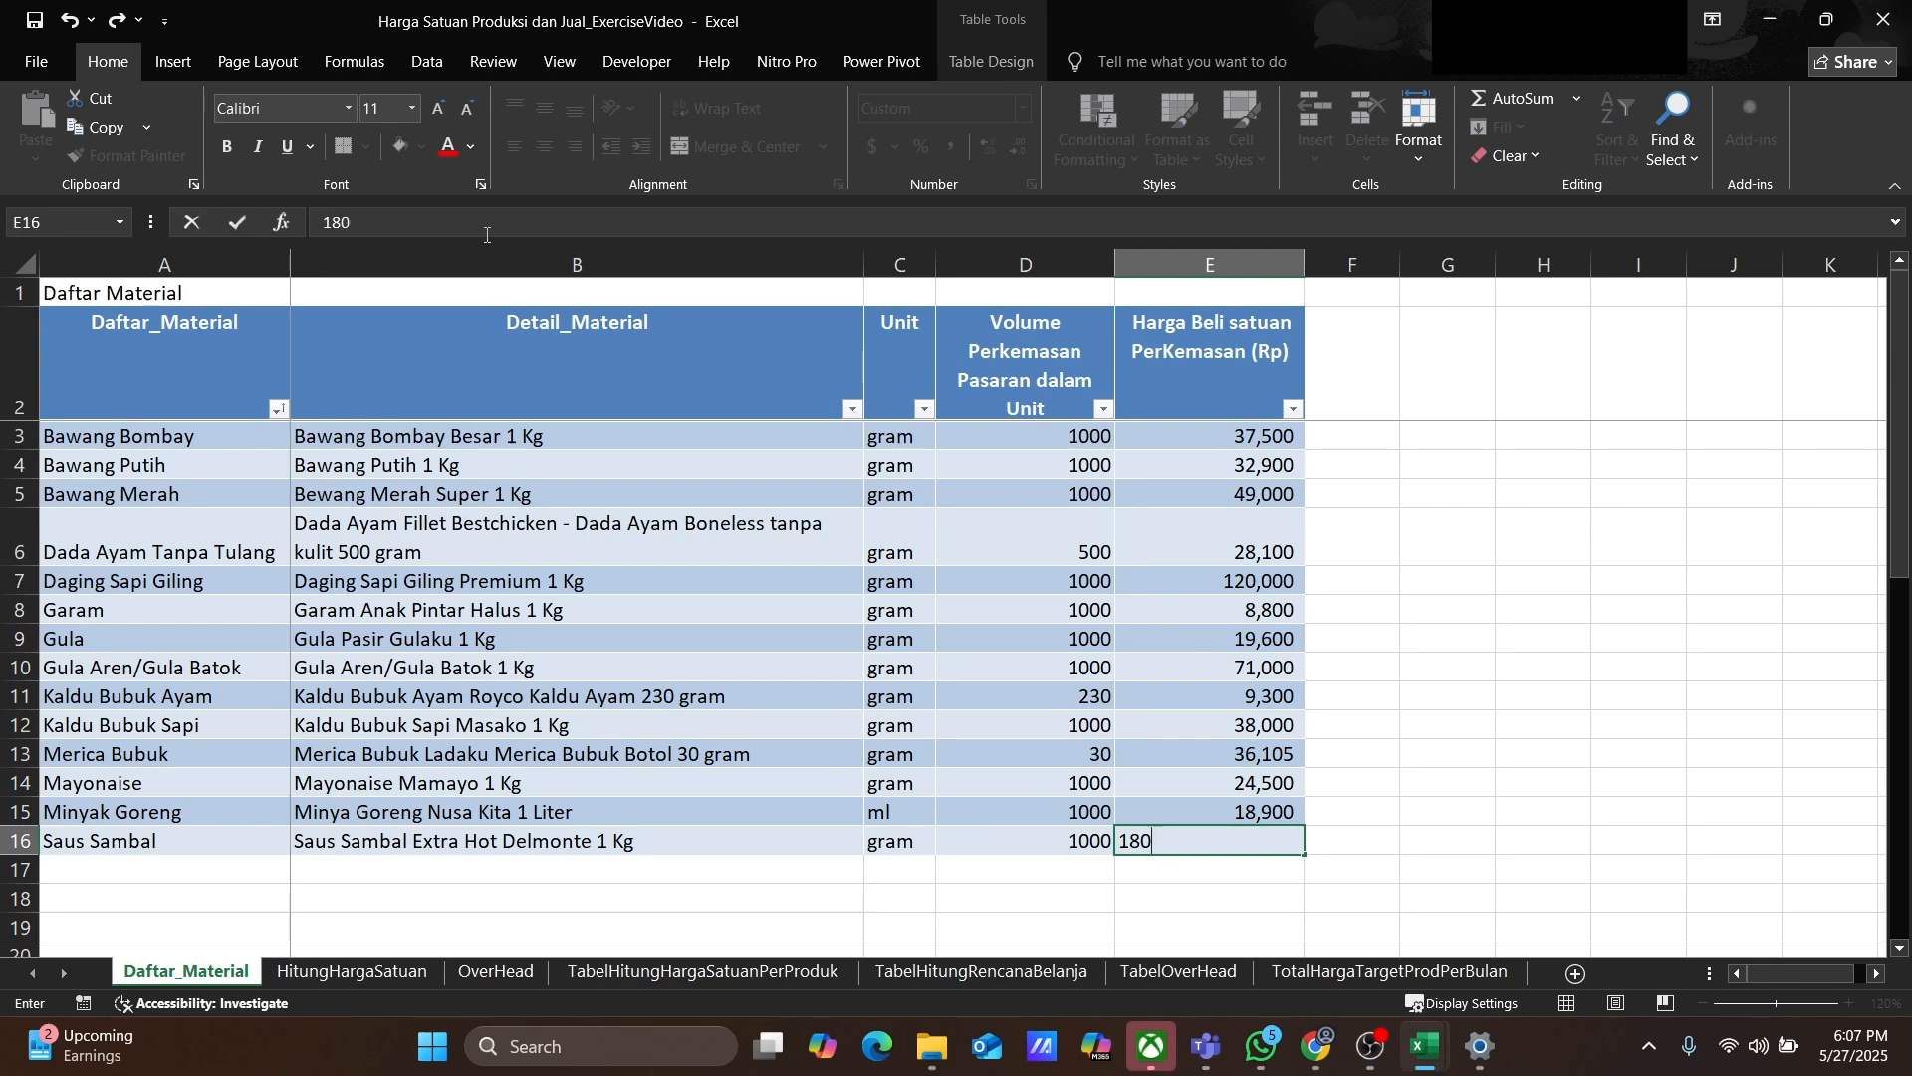
key("Return")
Step: Add Susu Cair/UHT with detail Susu Cair Ultra Milk UHT Full Cream 1 Liter, unit ml, volume 1000
type("Susu Cair/UHT")
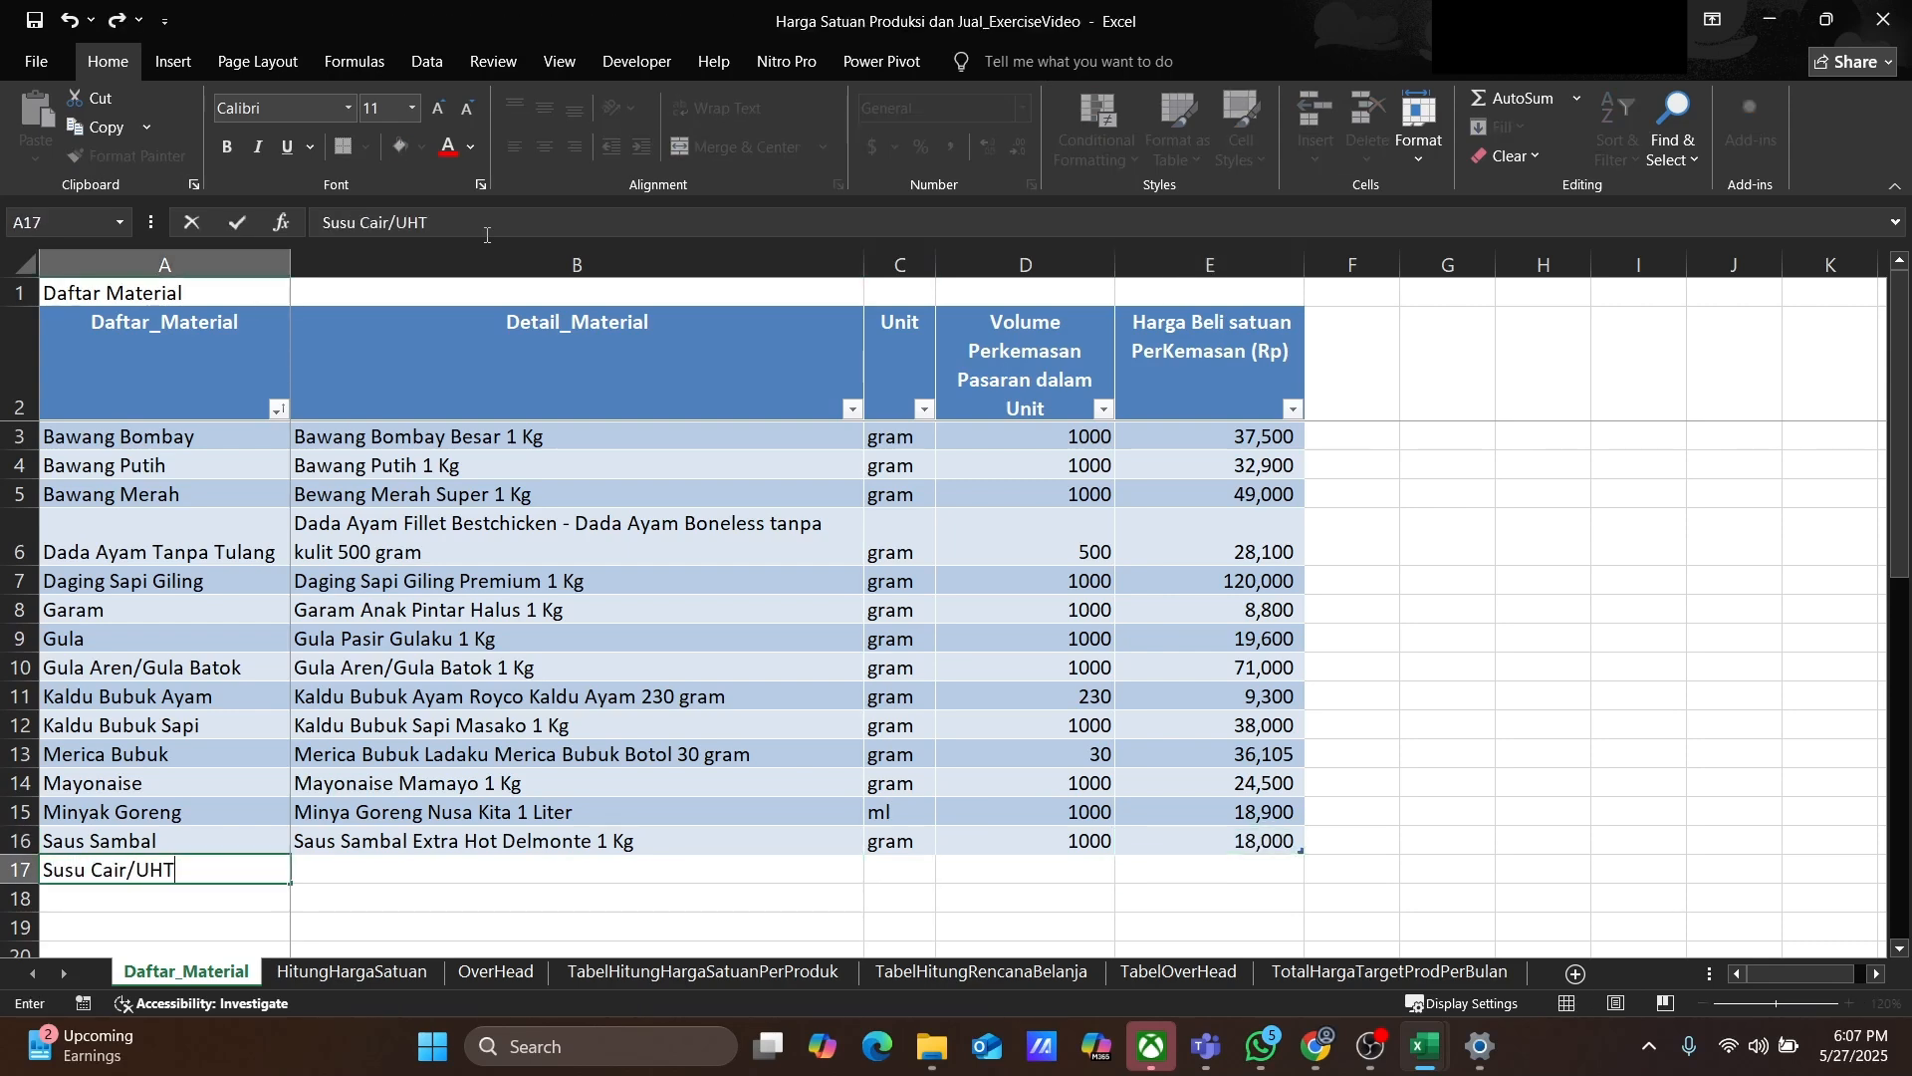
key("Tab")
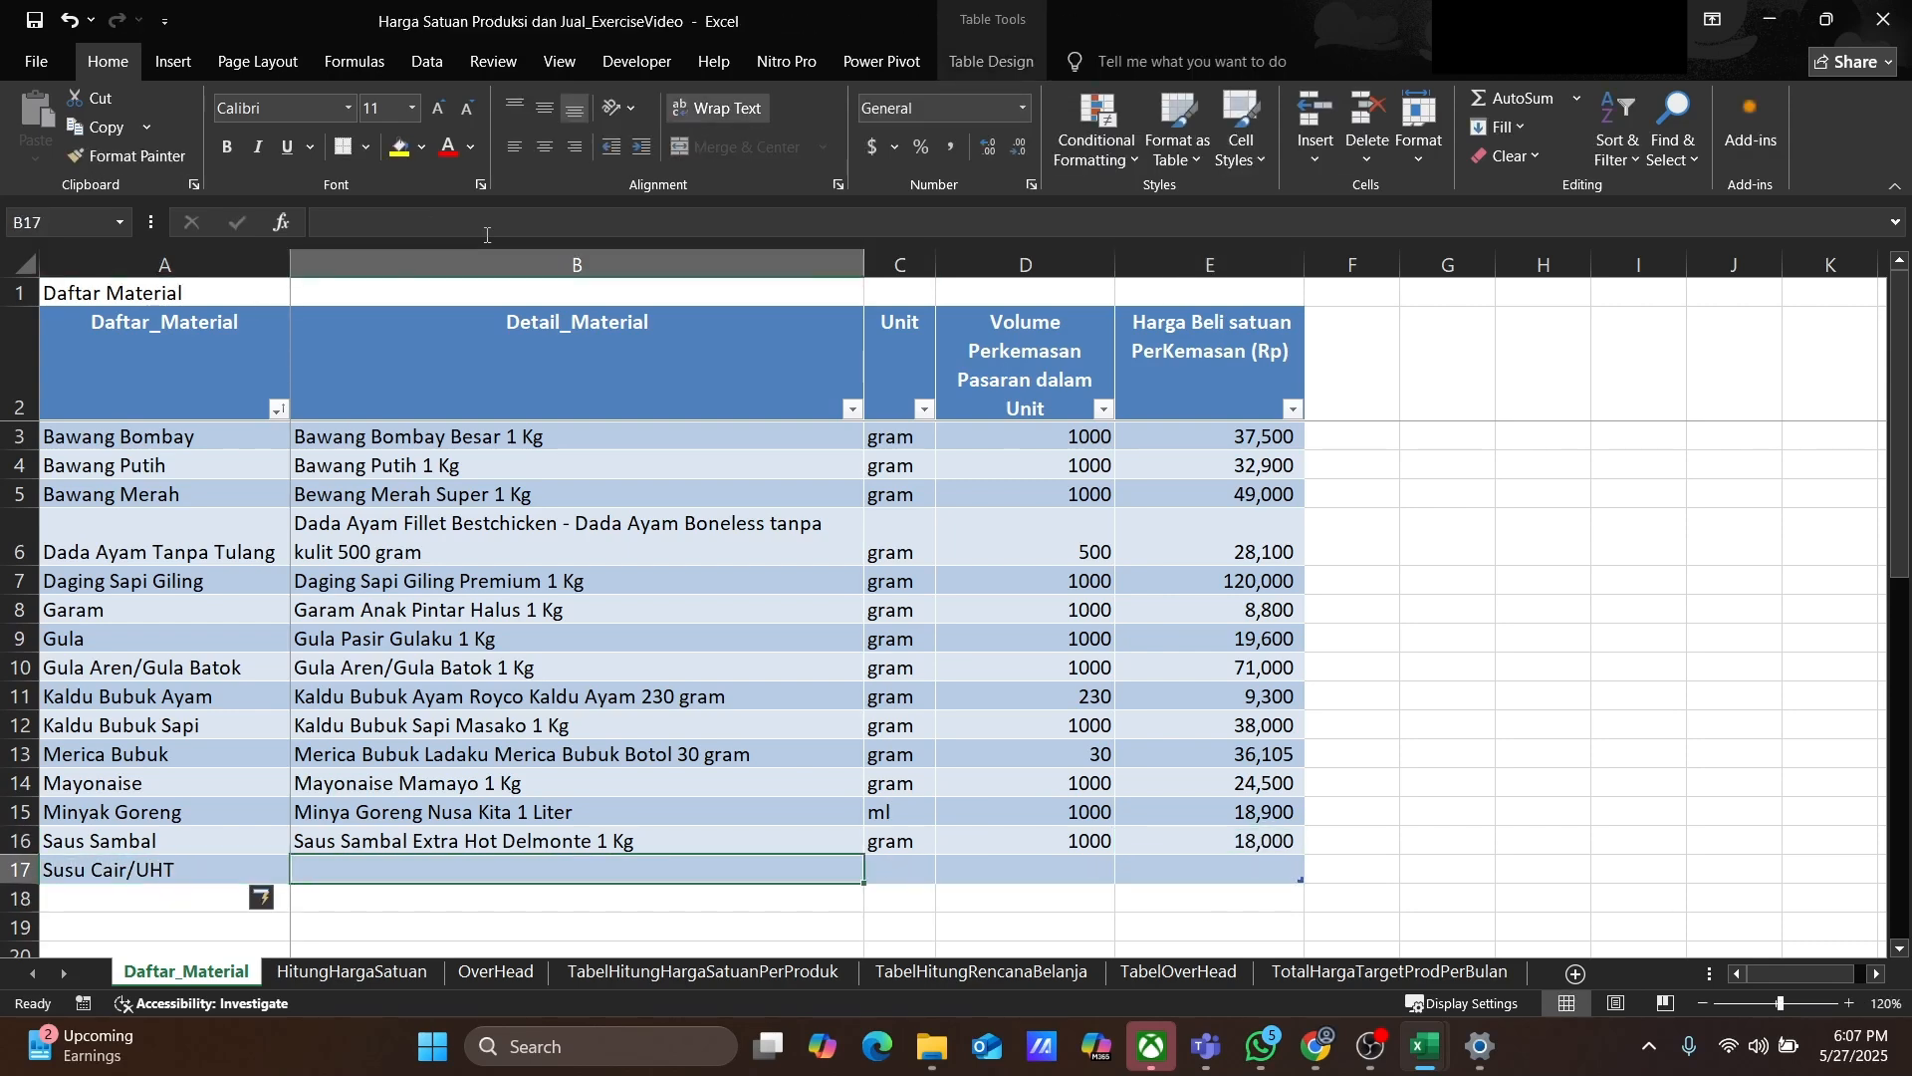
type("Susu Cai")
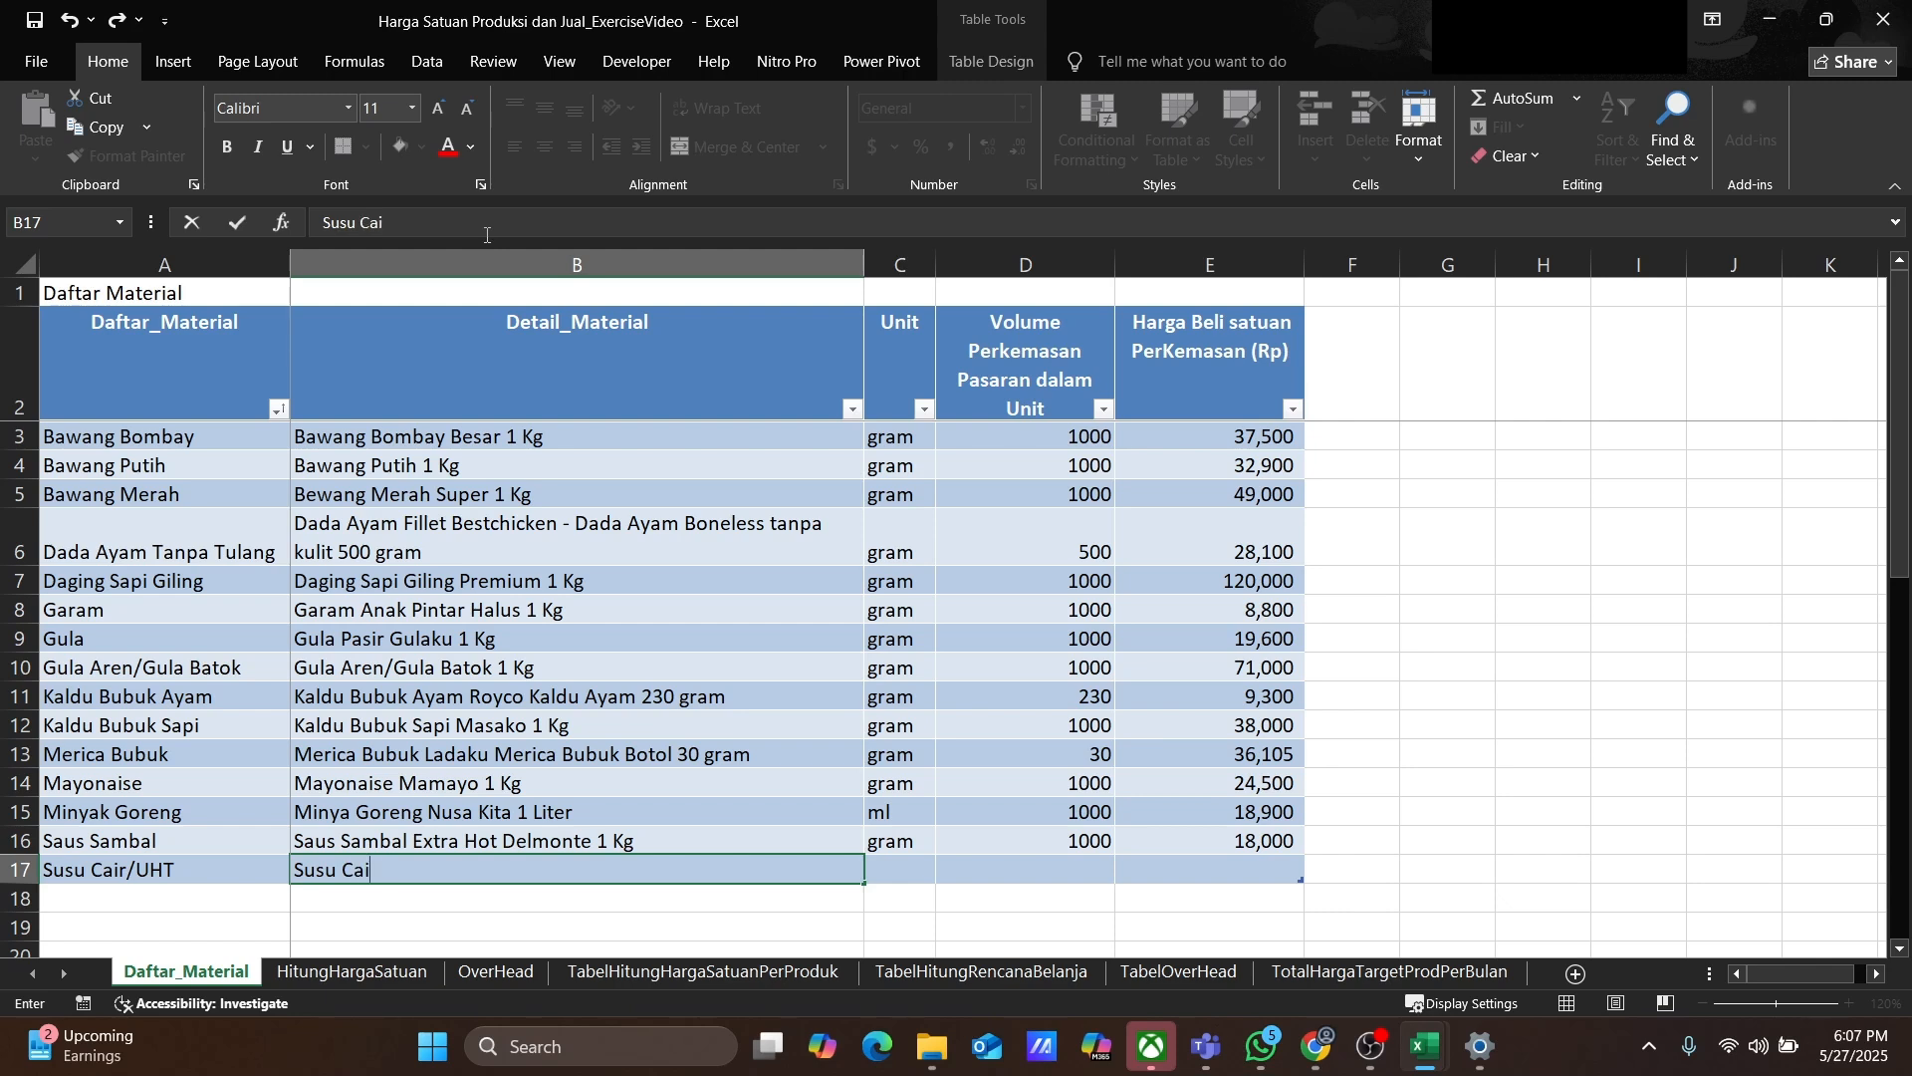
type("r Ultra Milk UH")
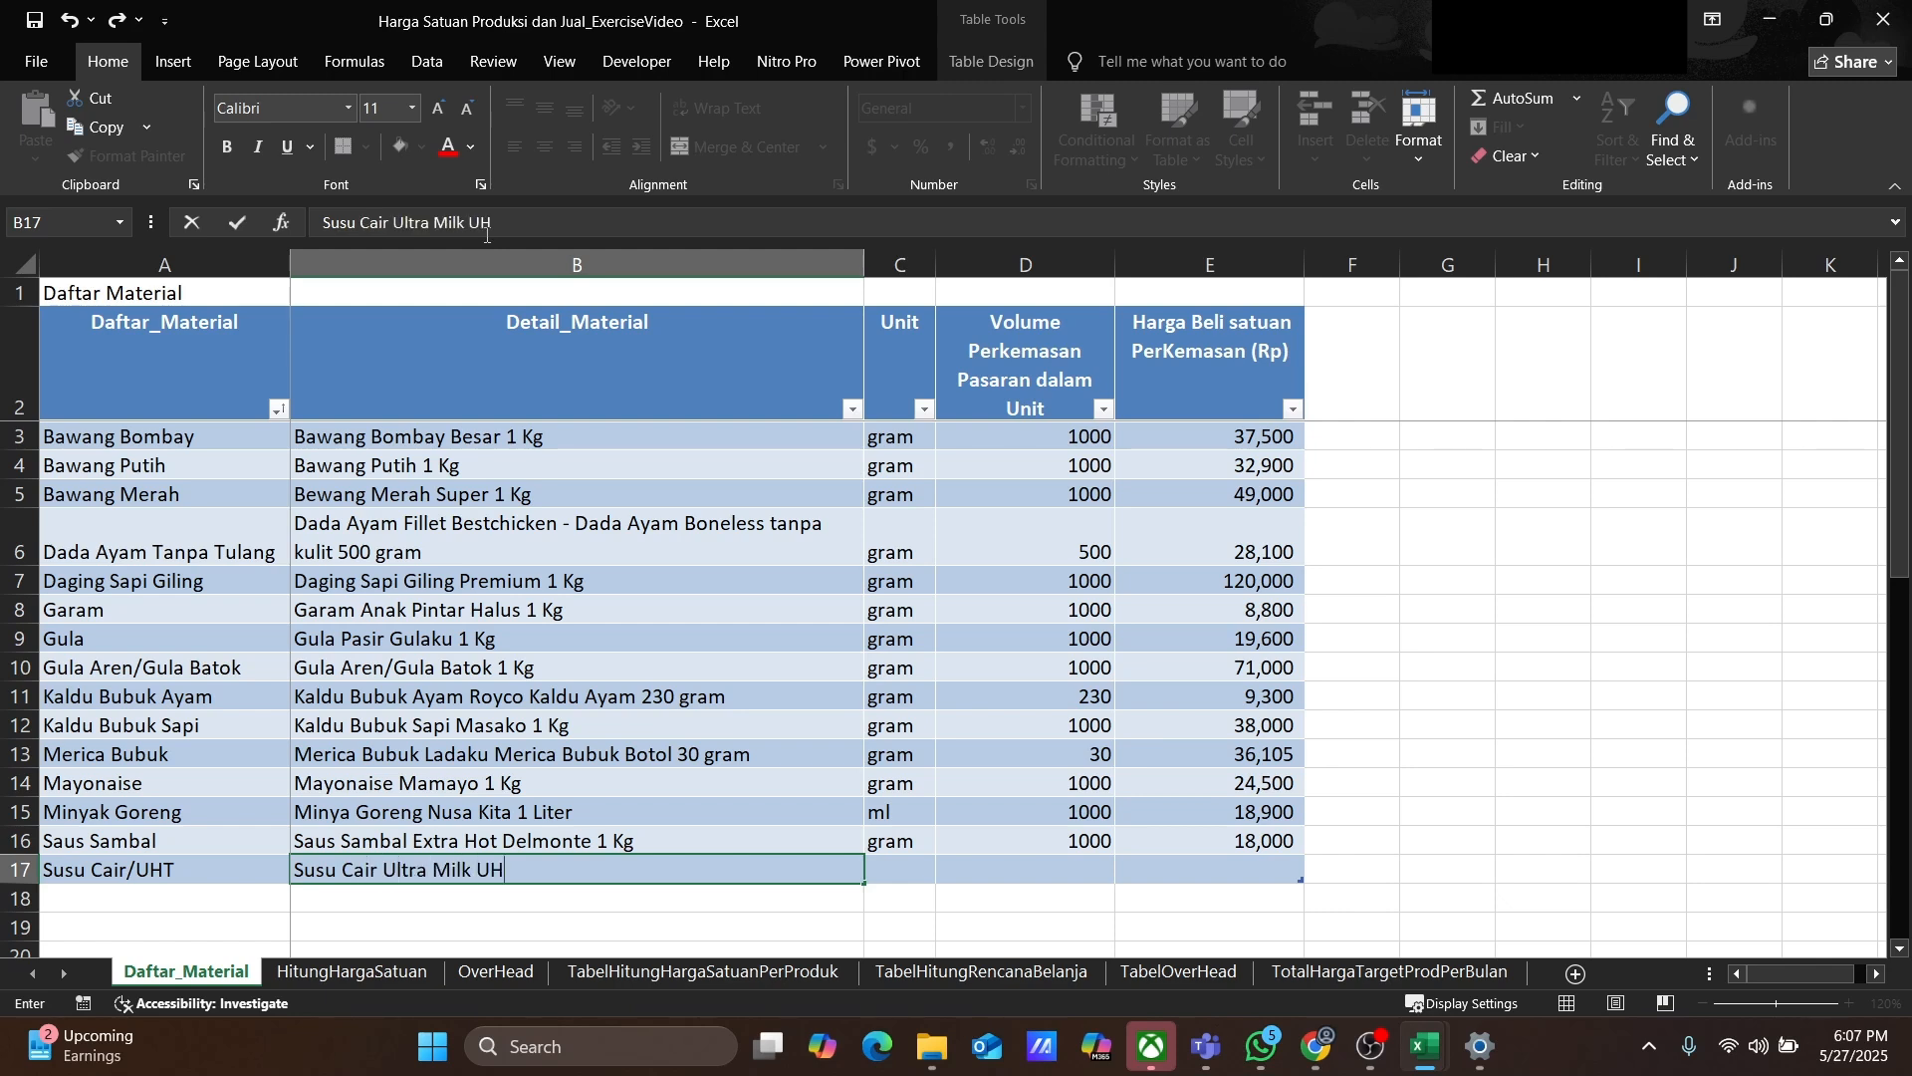
type("T Full Cream 1 Liter")
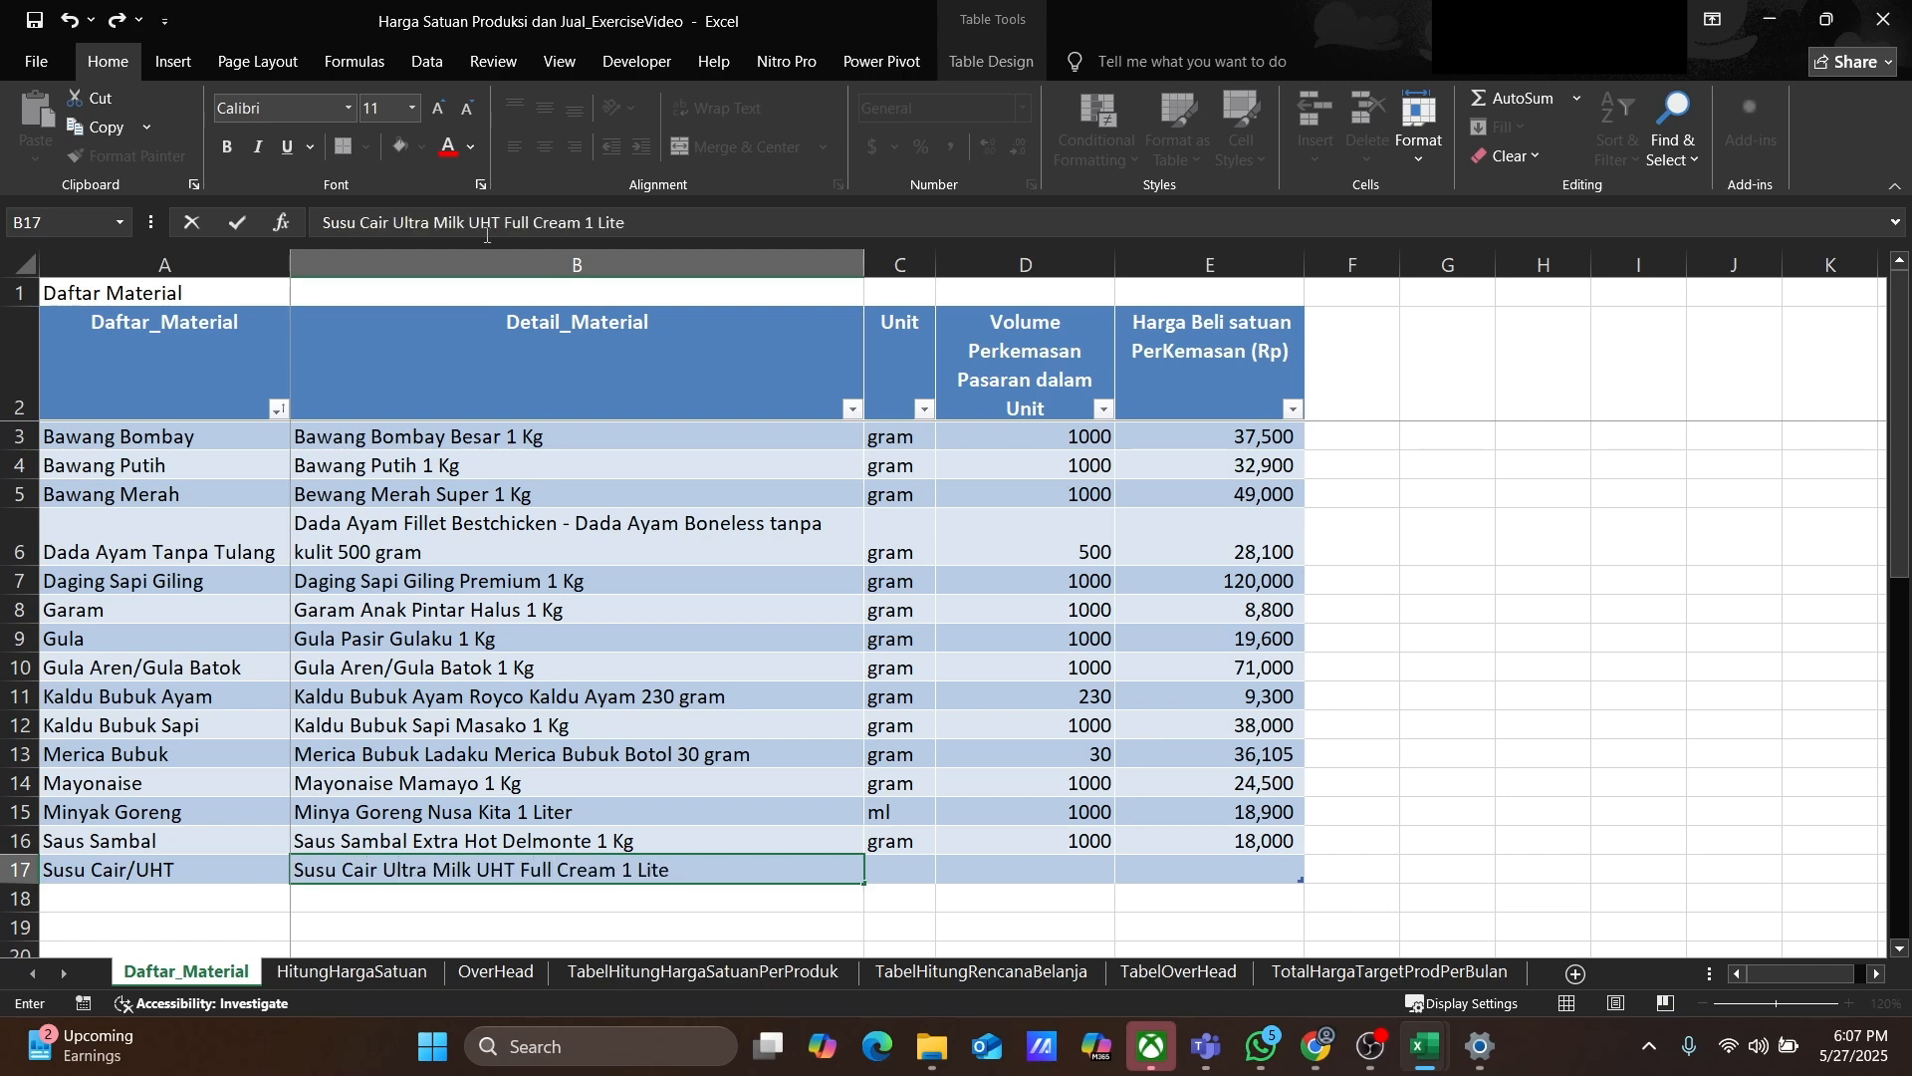
key("Tab")
type("ml")
key("Tab")
type("1000")
key("Tab")
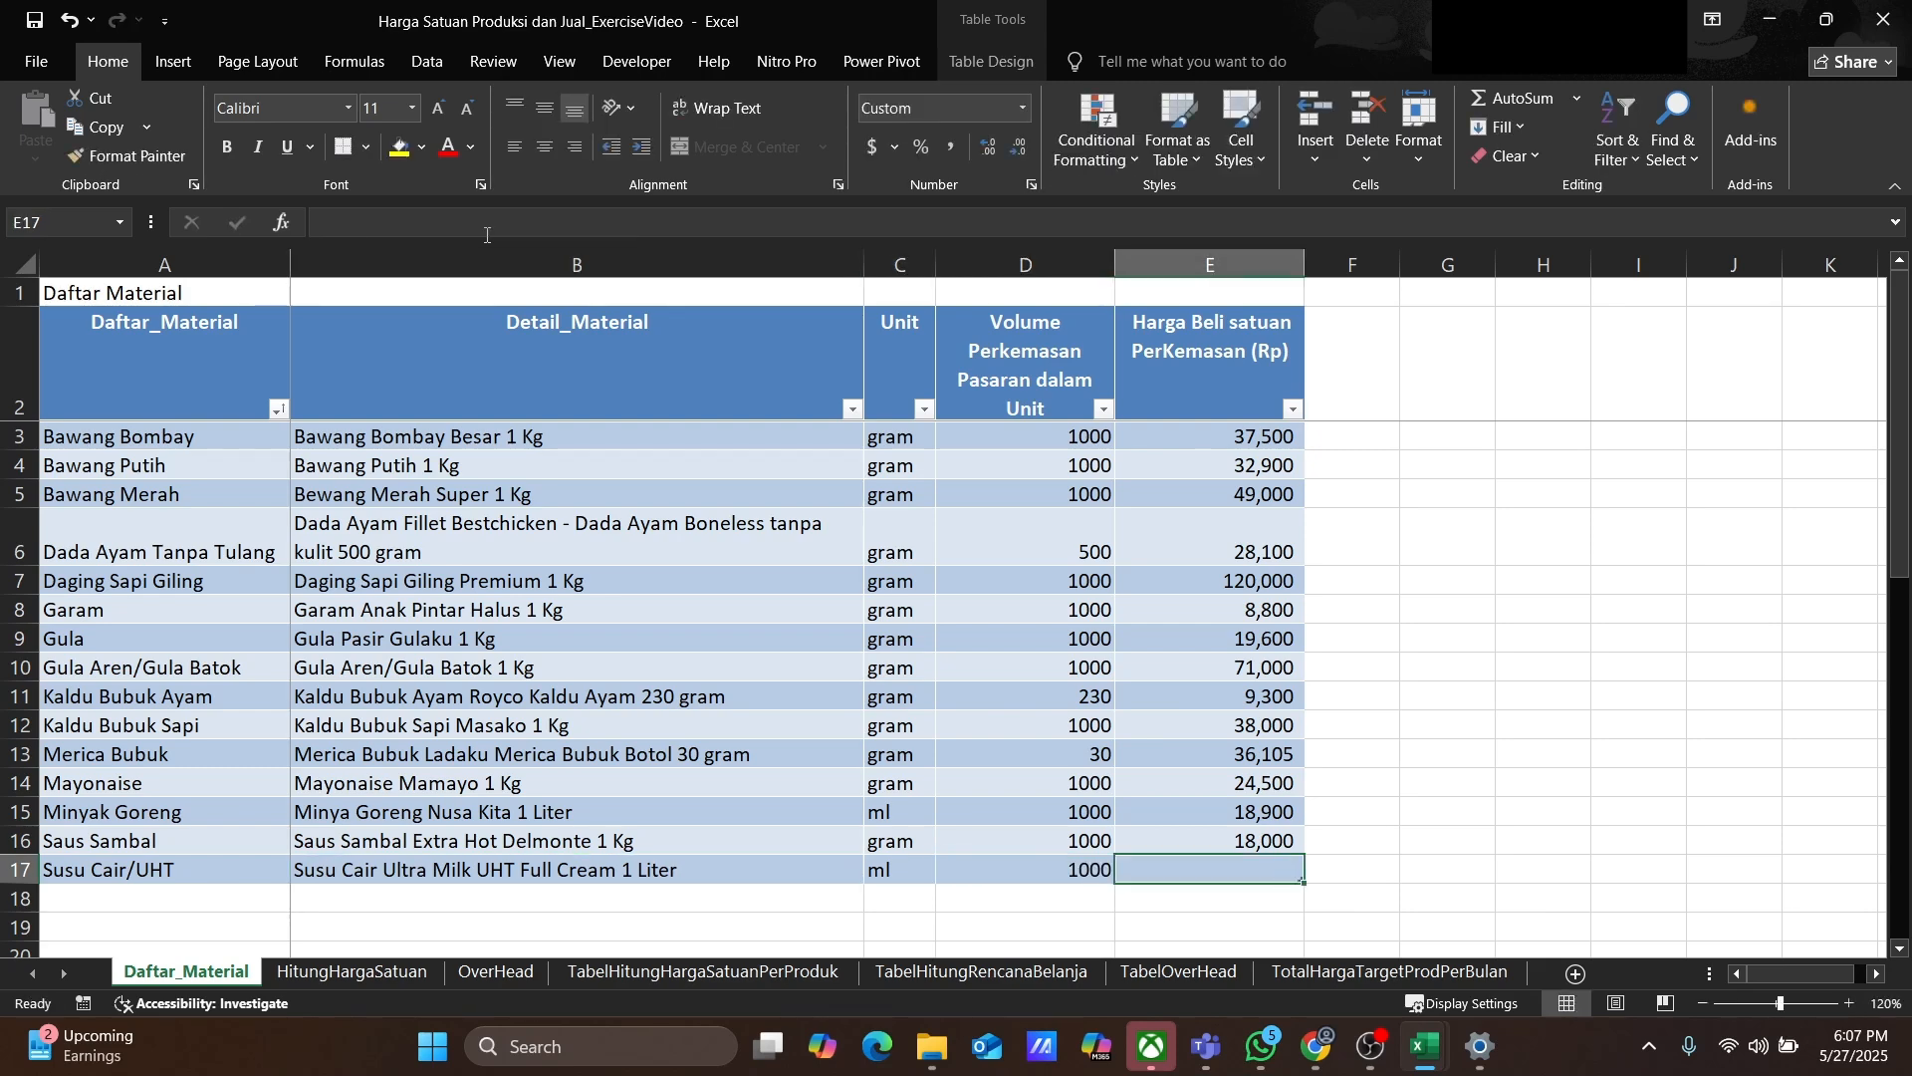
Step: Set Susu Cair/UHT's purchase price to 217500
type("217,500")
key("Return")
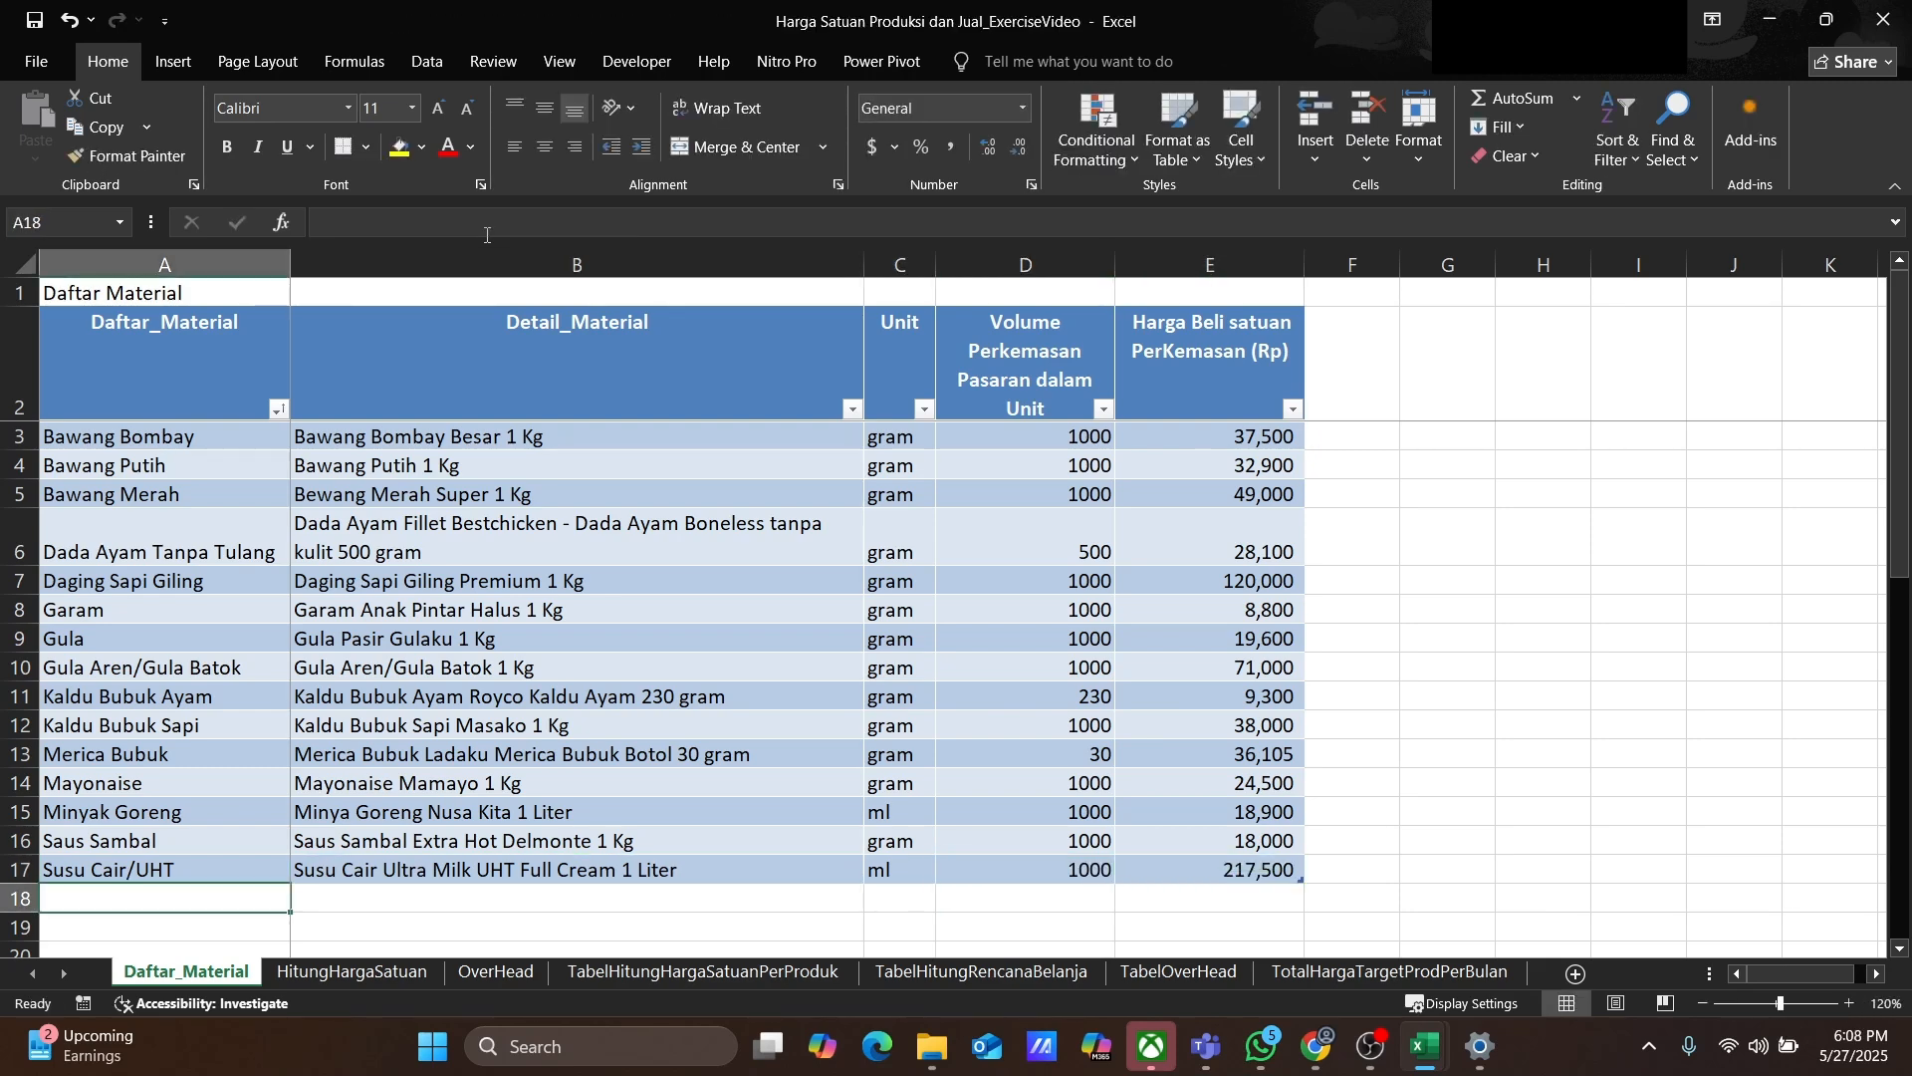
Step: Add a Telur Ayam row with detail Telur Ayam Negeri 30 butir
type("Telur Ayam")
key("Tab")
type("Telur Aya")
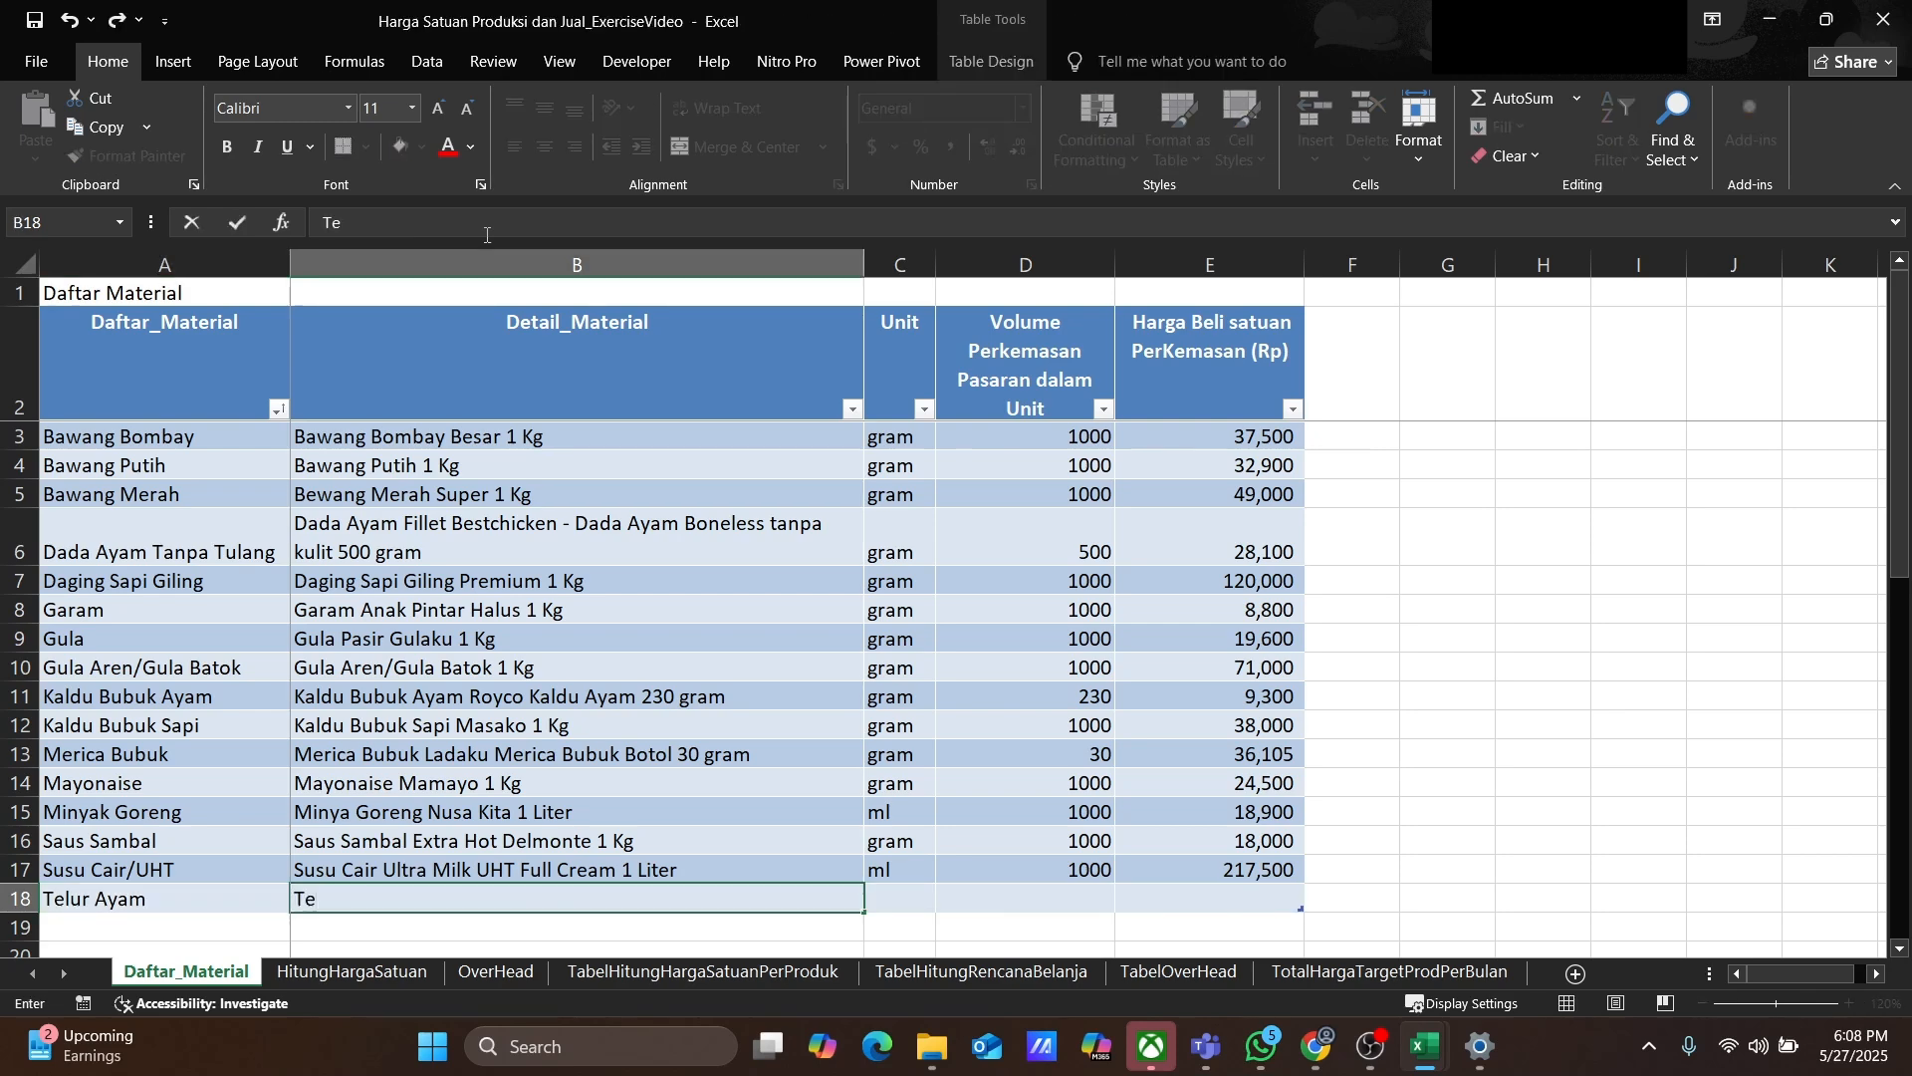
type("m Negeri ")
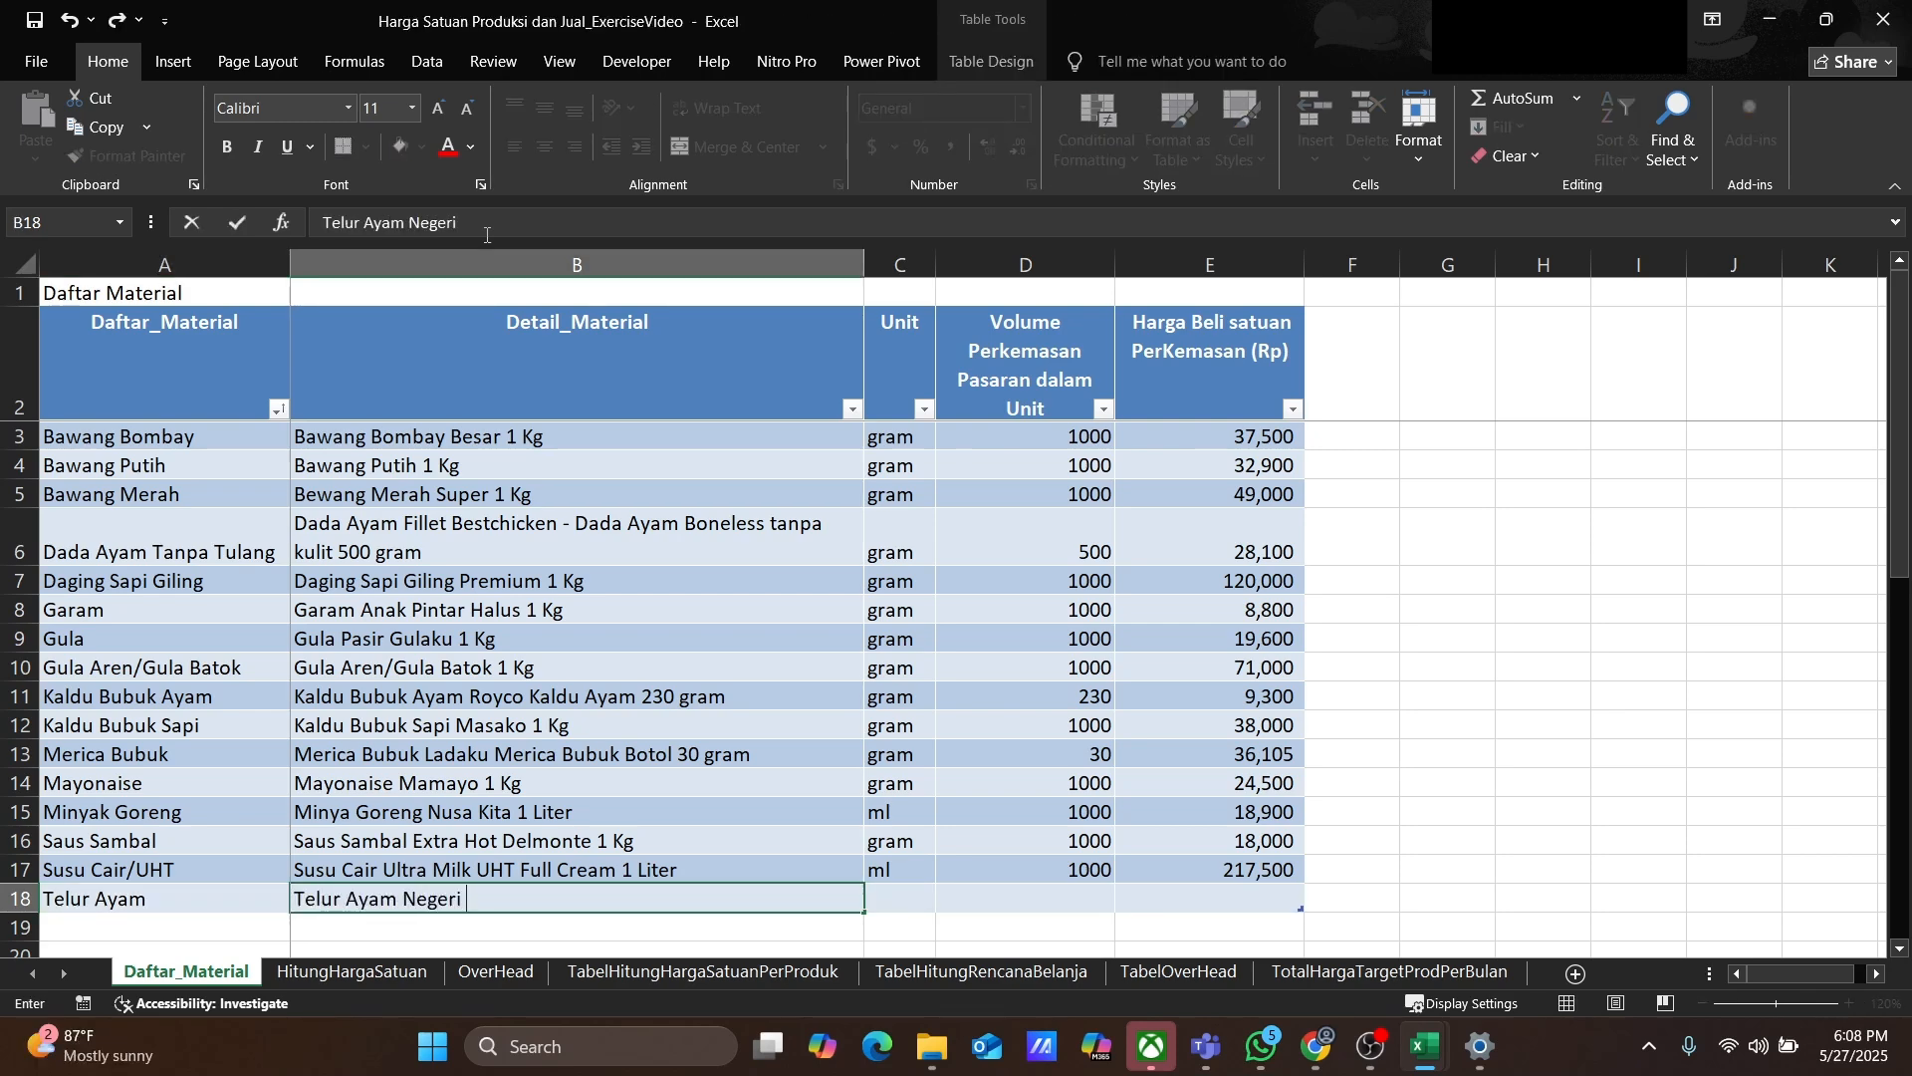
type("30 butir")
key("Tab")
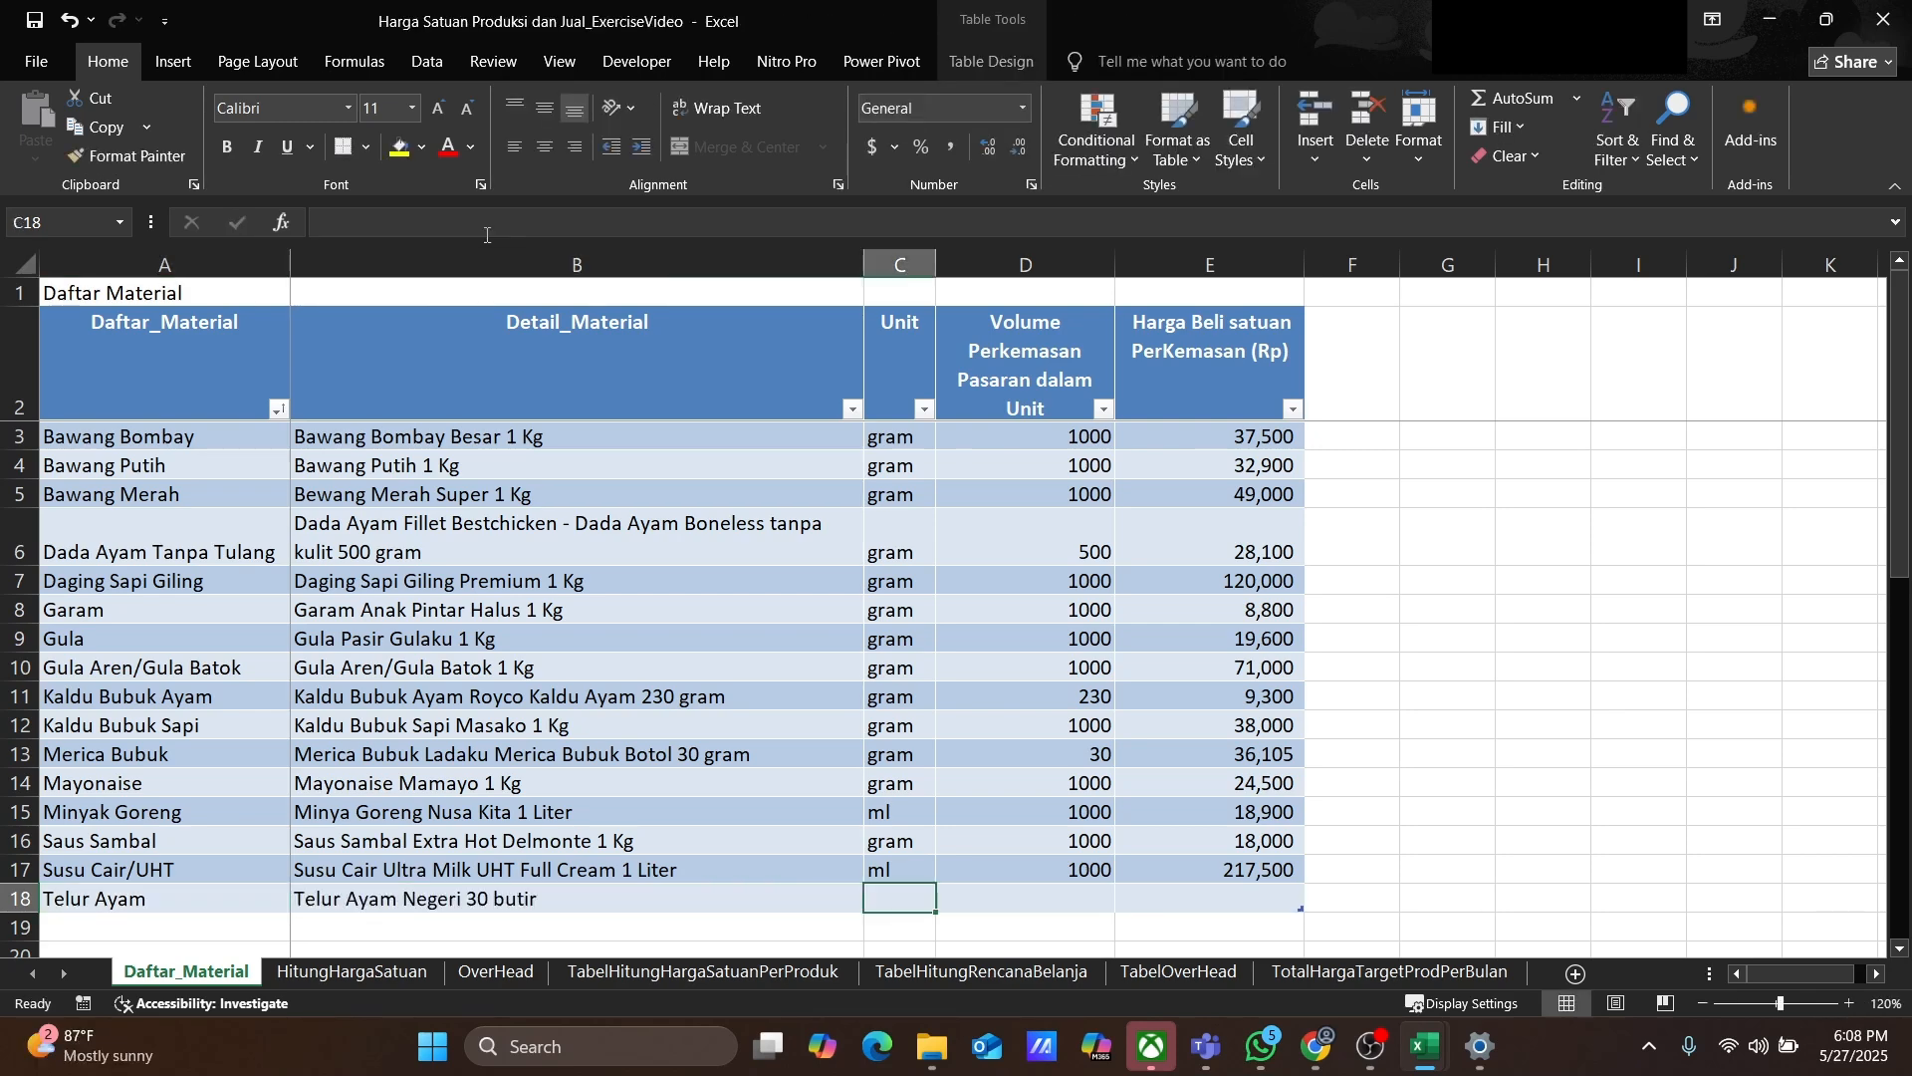
Step: Set Telur Ayam's unit to butir, package volume to 30 and purchase price to 58000
type("butir")
key("Tab")
type("30")
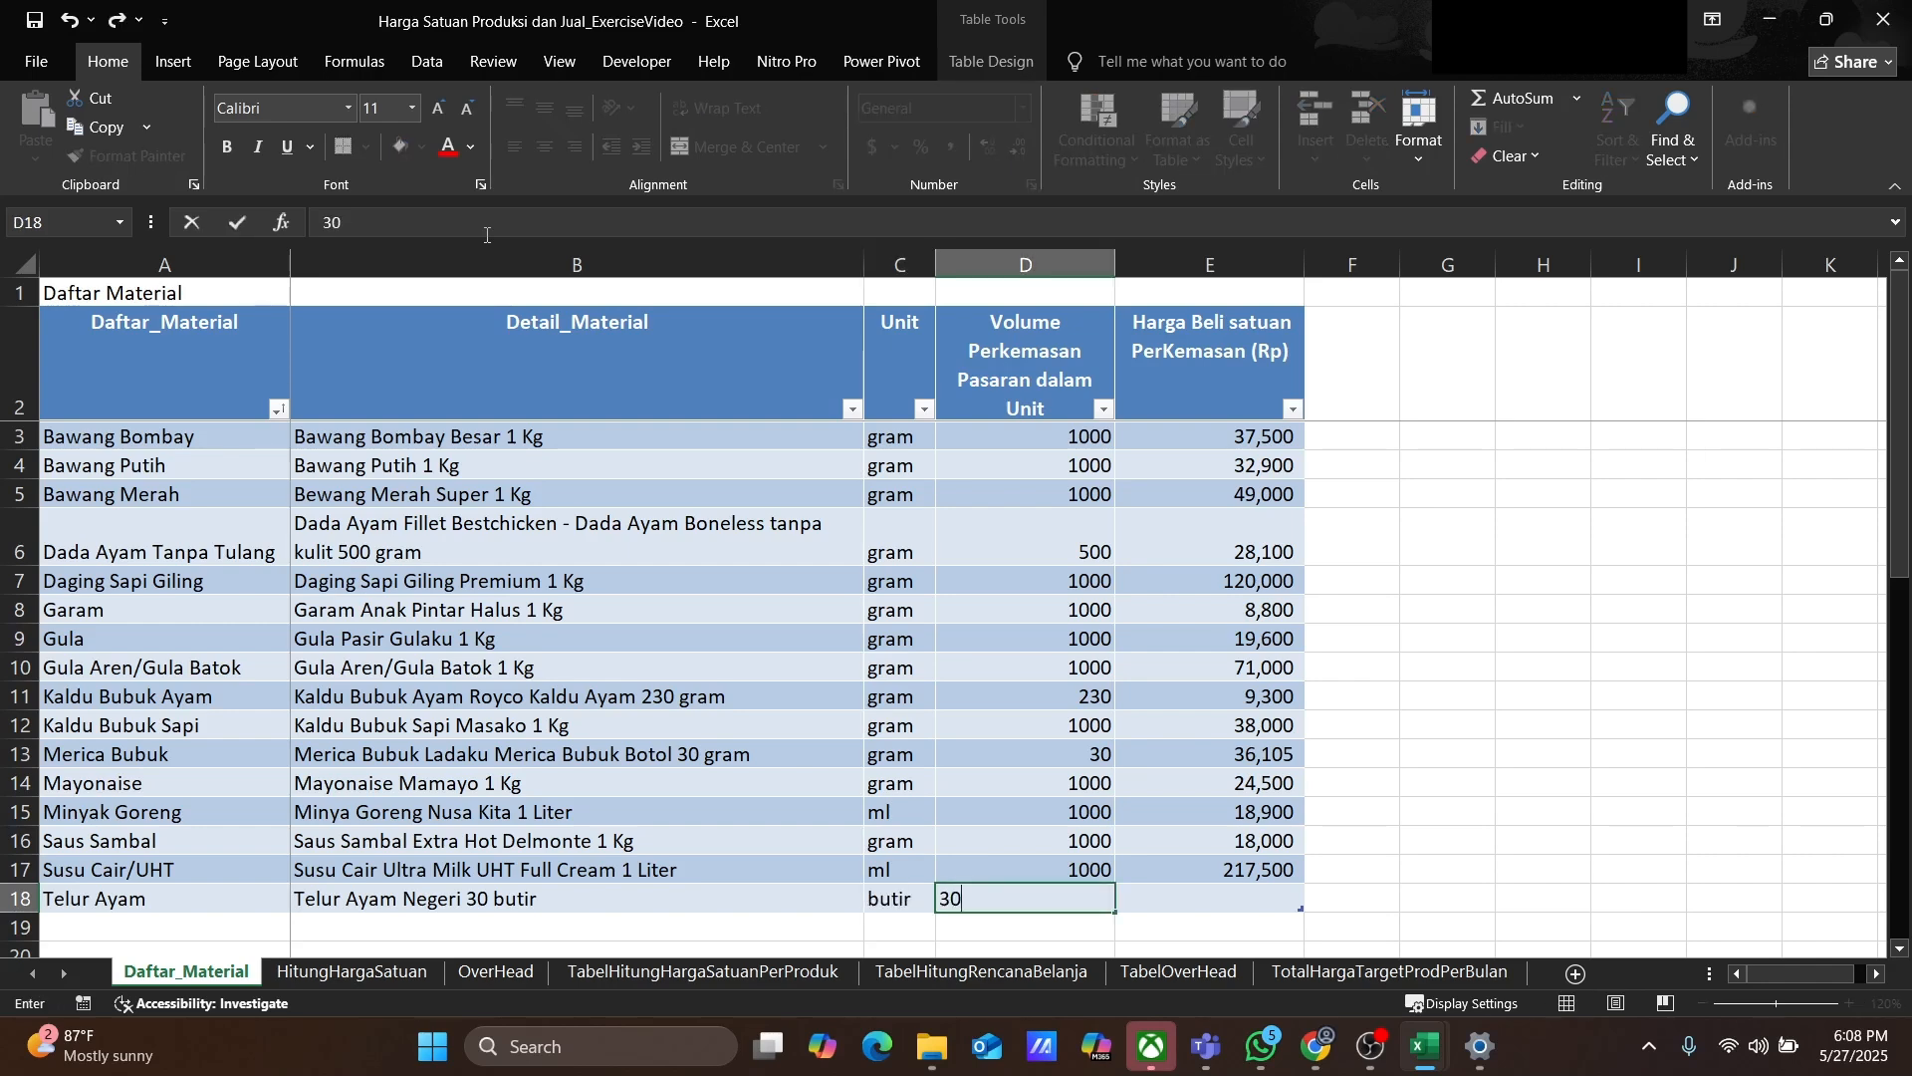
key("Tab")
type("58,000")
key("Return")
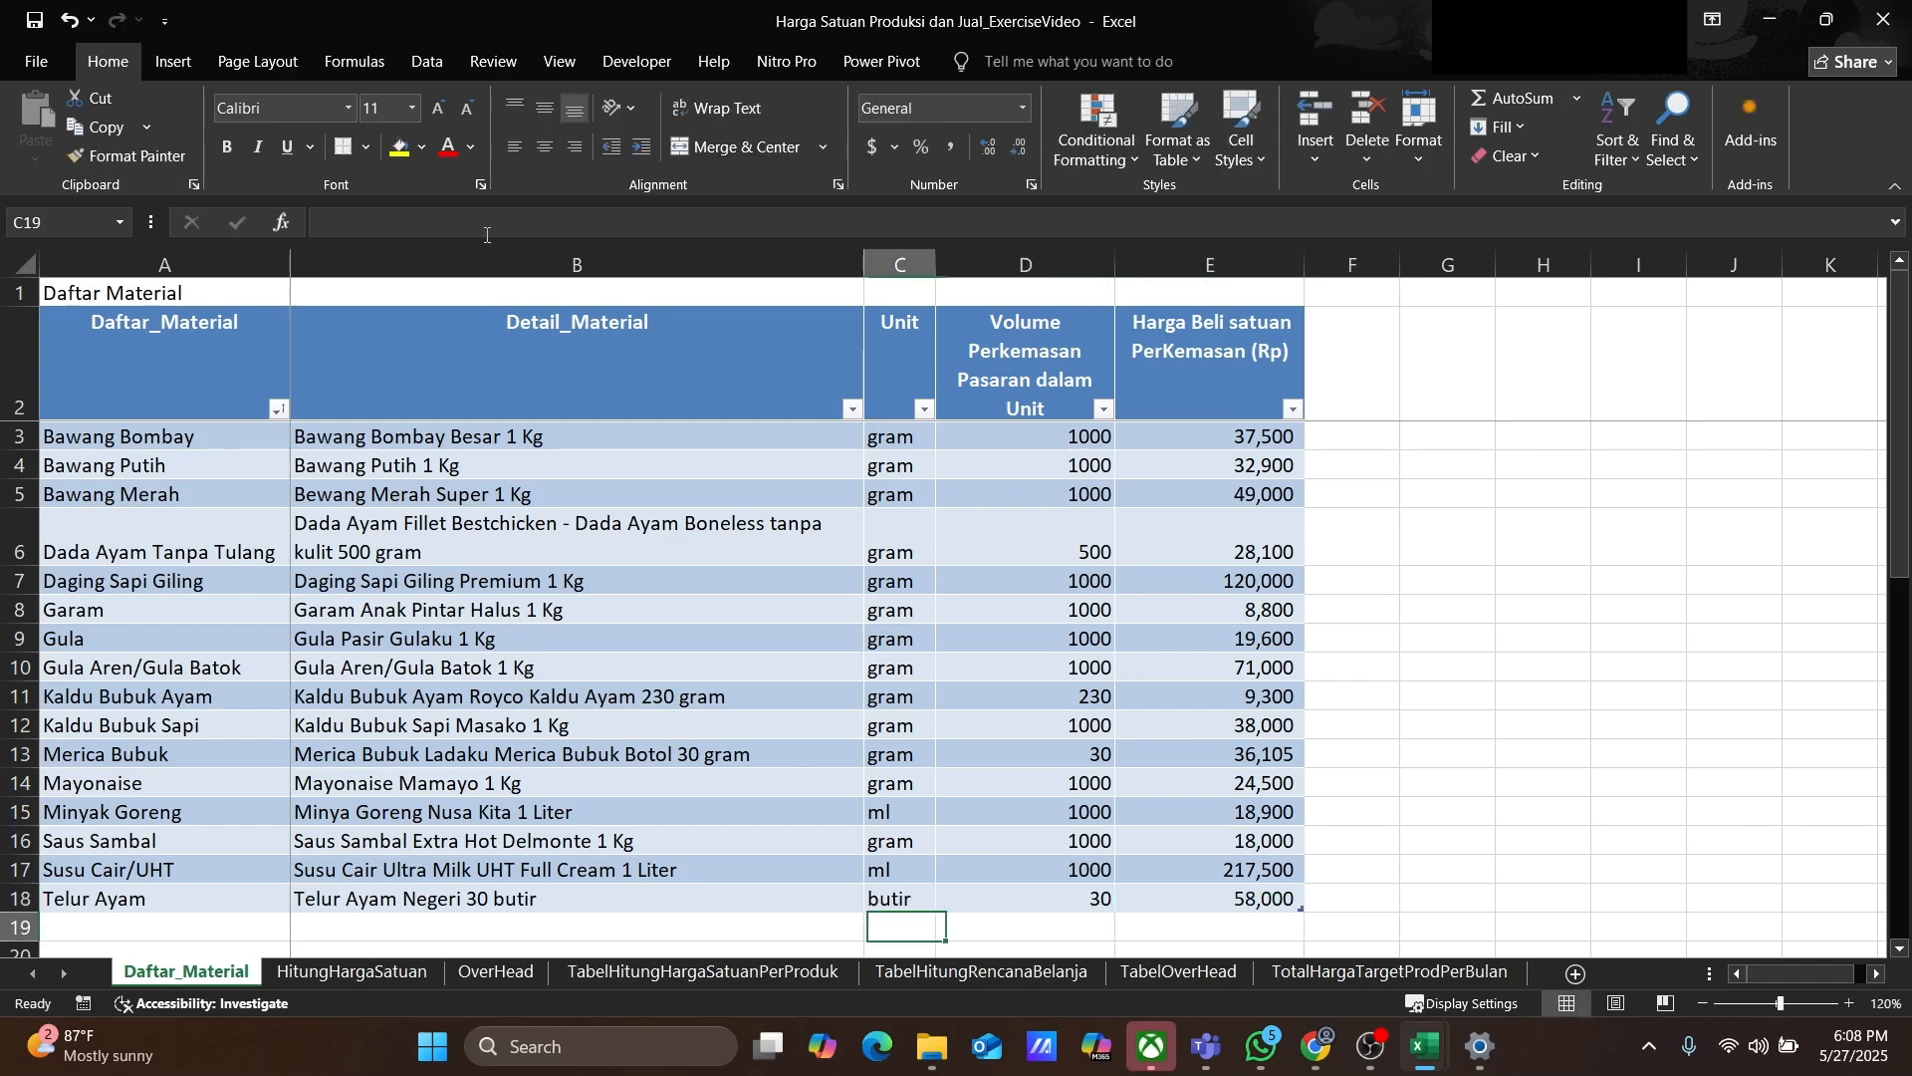
Step: Add a Tepung Panir row with detail Tepung Panir JITU Breadcrumb Mix 1 Kg
type("Tepung Panir")
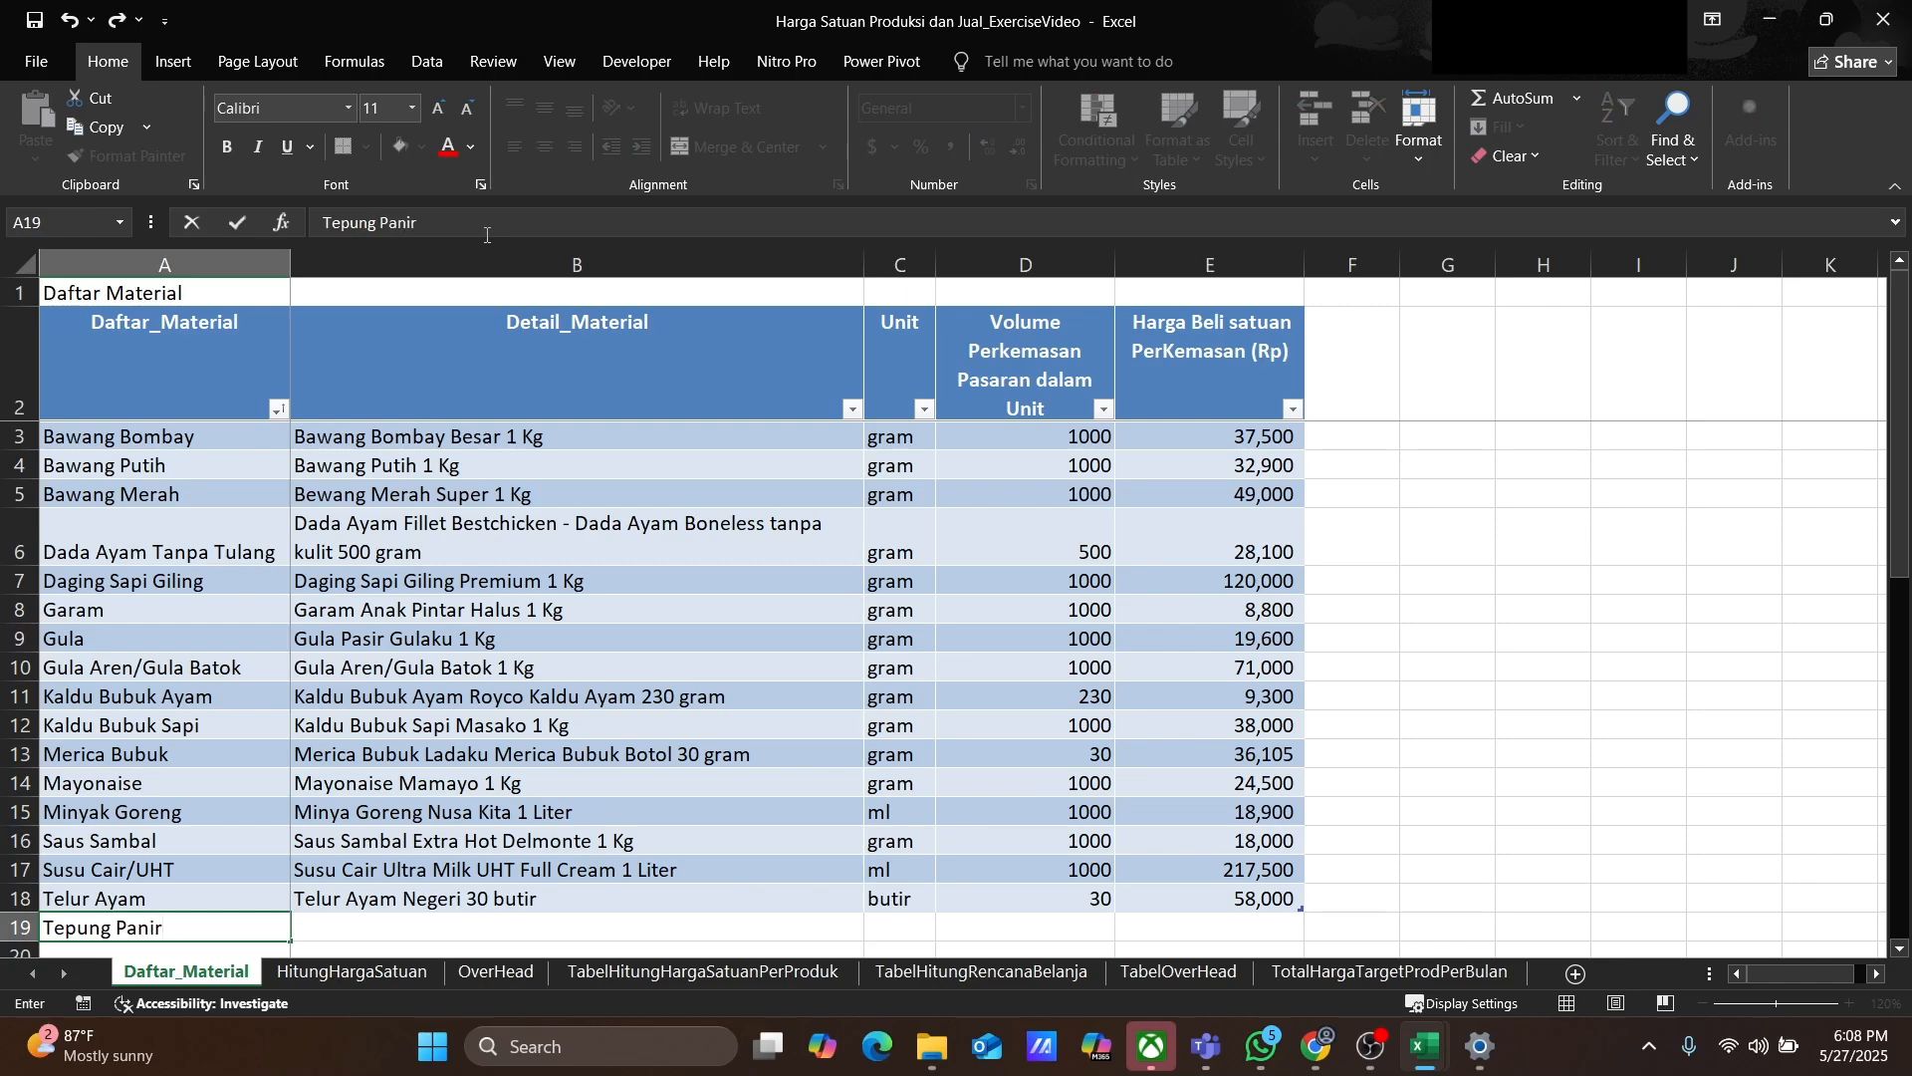
key("Tab")
type("Tepung Pani")
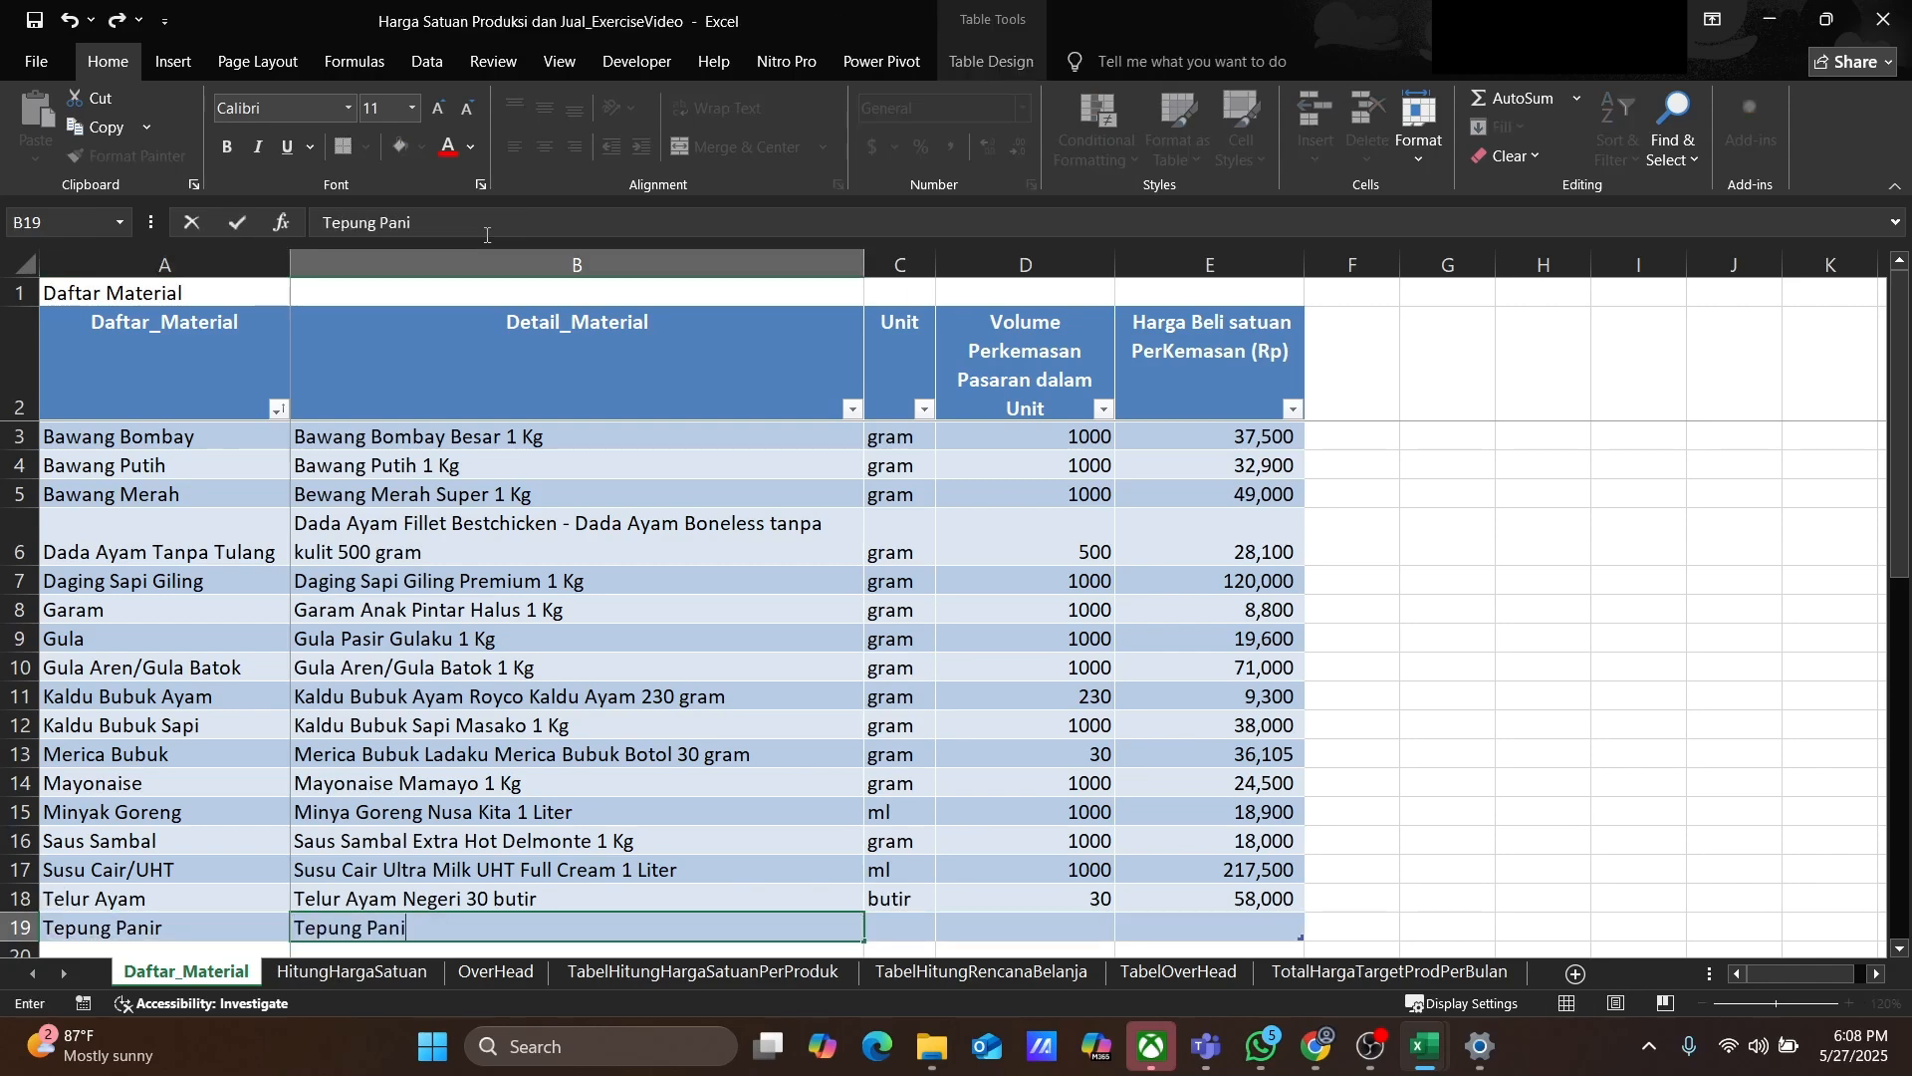
type("r JITU Breadcrumb Mix 1 Kg")
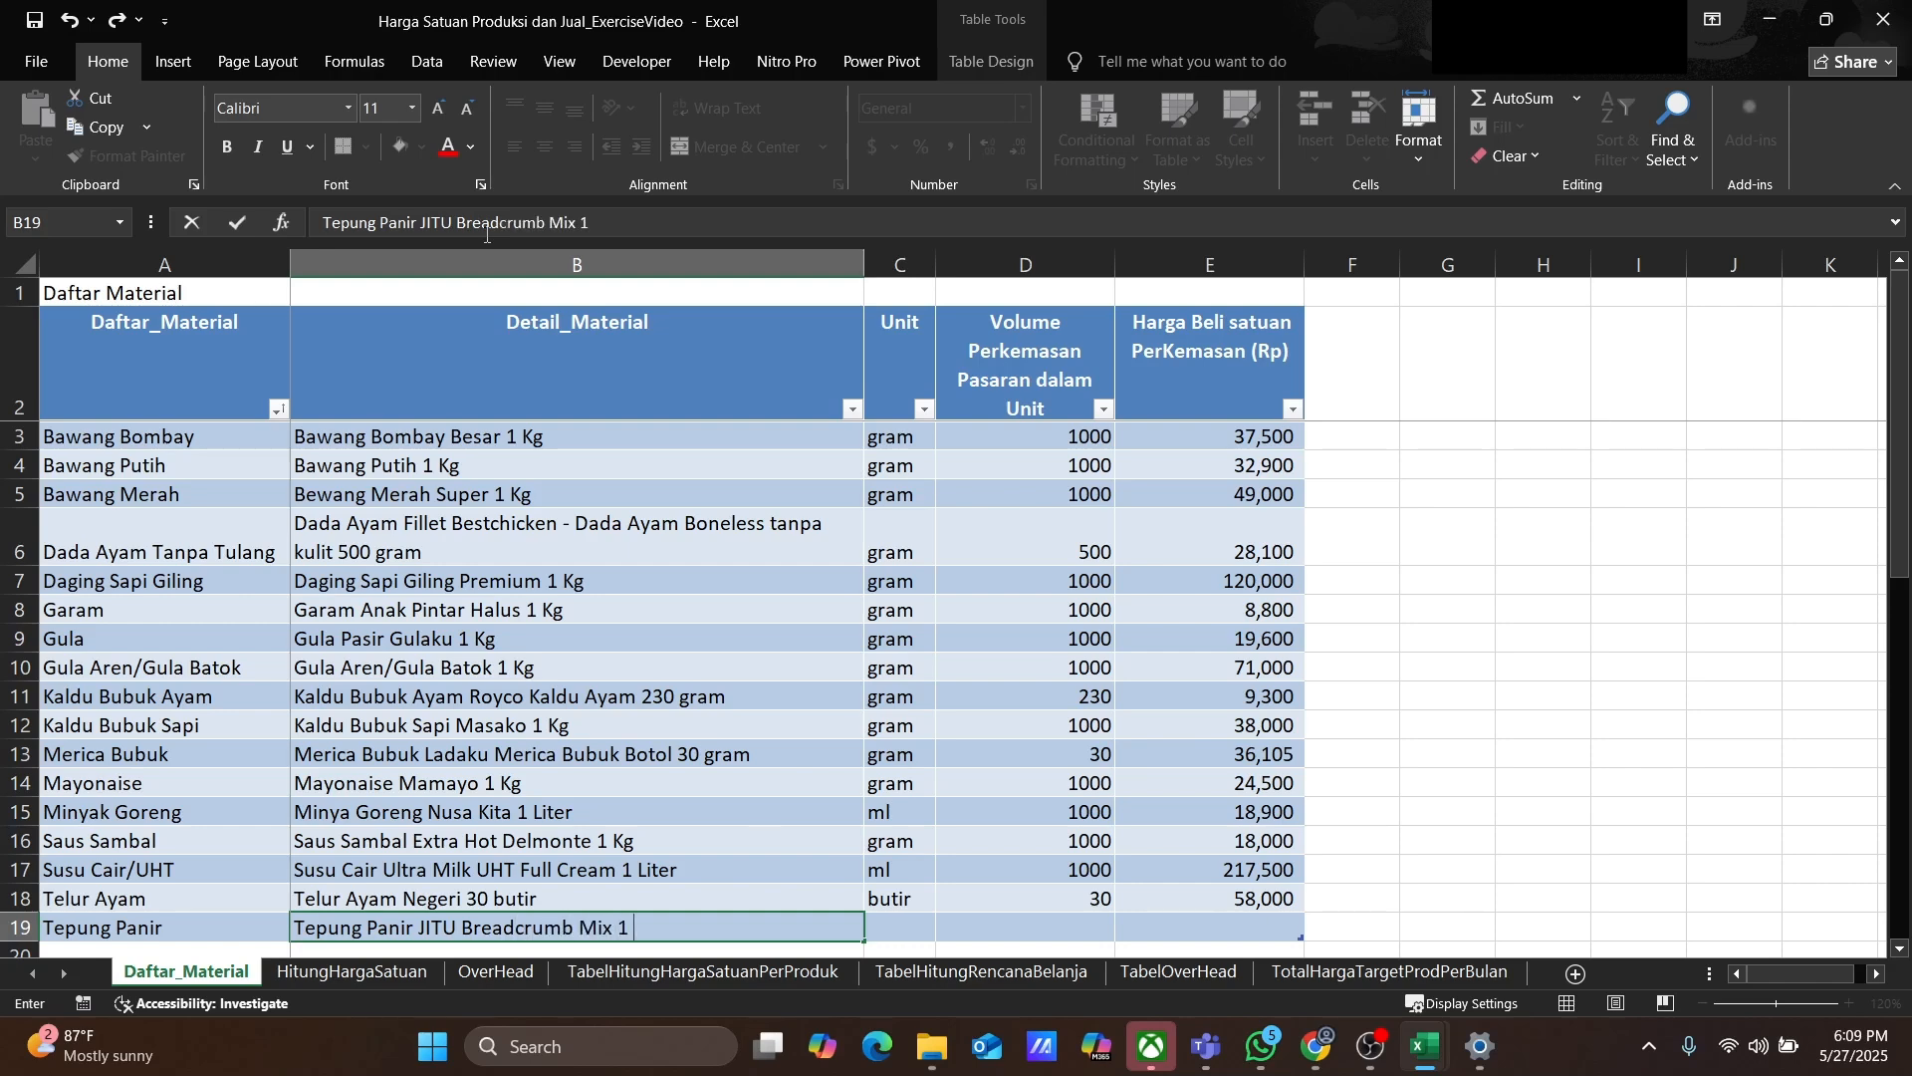
Step: Set Tepung Panir's unit to gram, package volume to 1000 and purchase price to 14000
key("Tab")
type("gram")
key("Tab")
type("1000")
key("Tab")
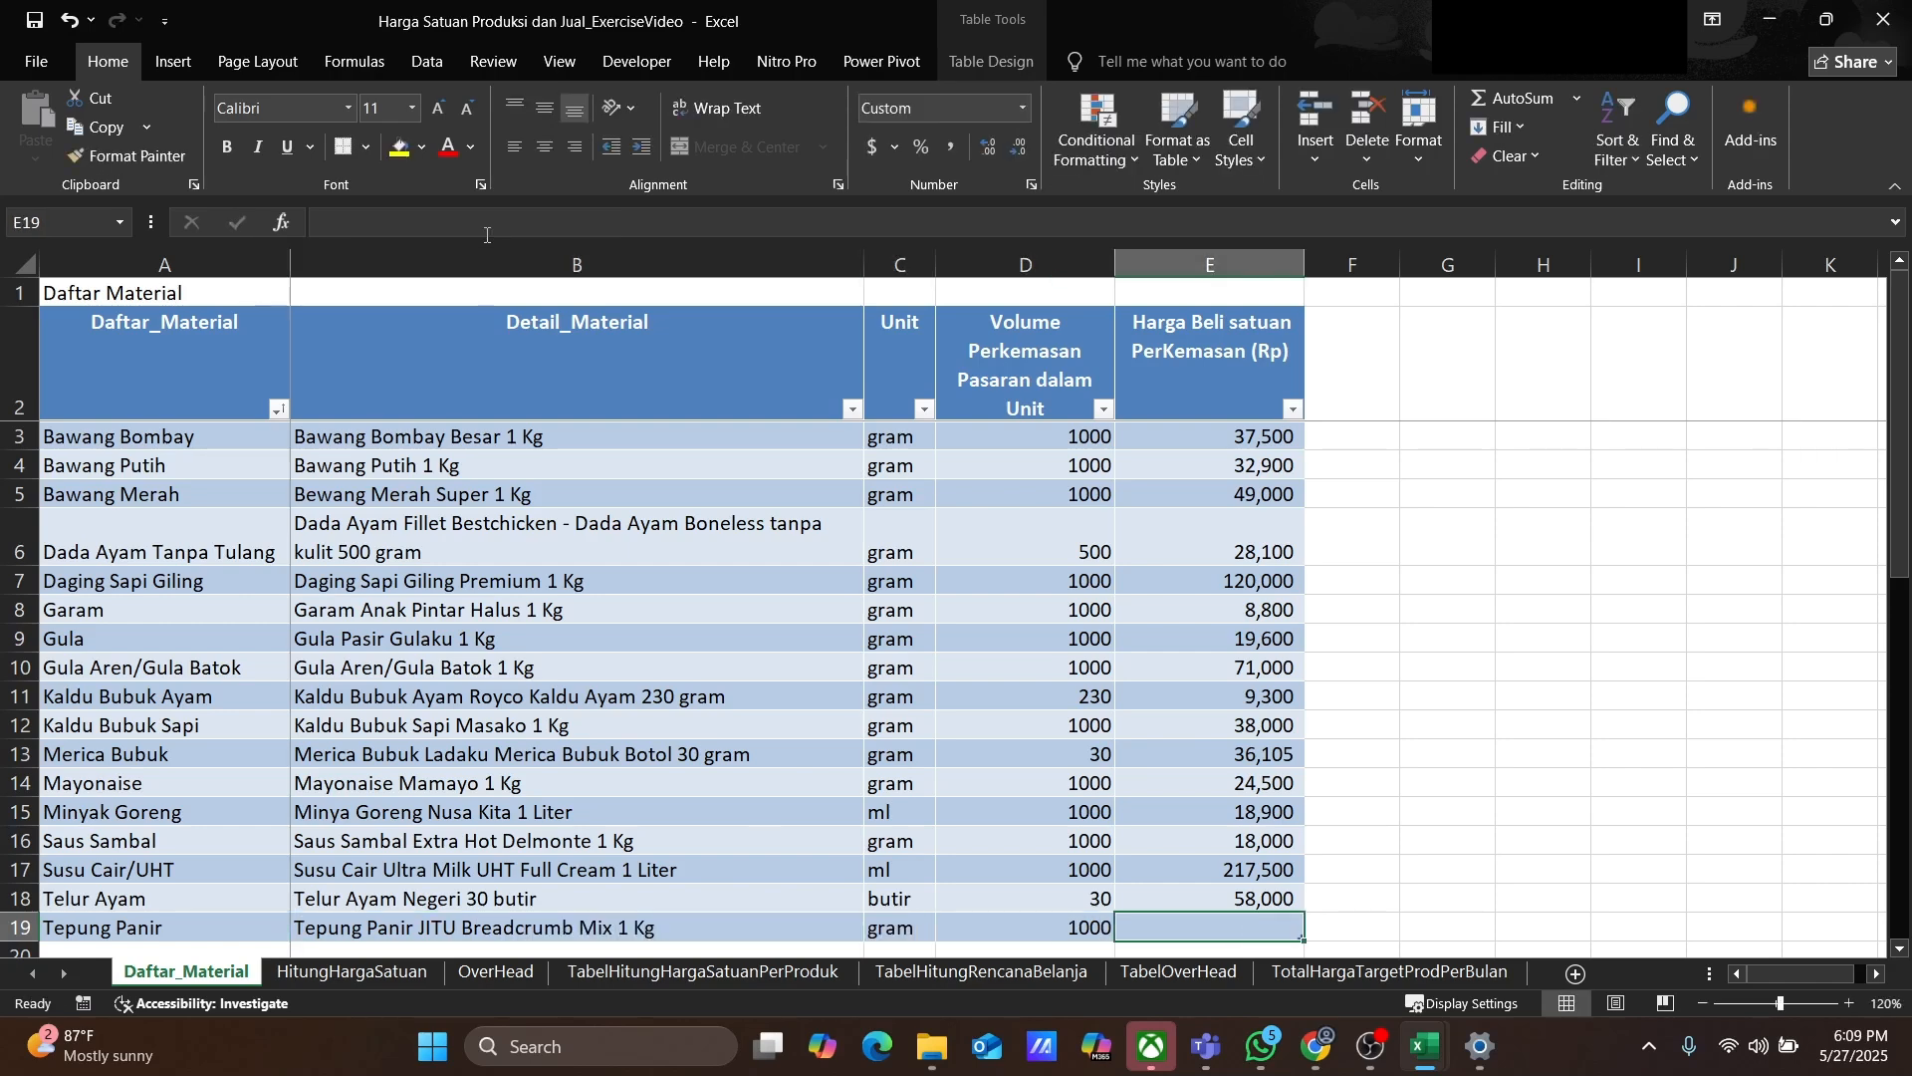
type("14000")
key("Tab")
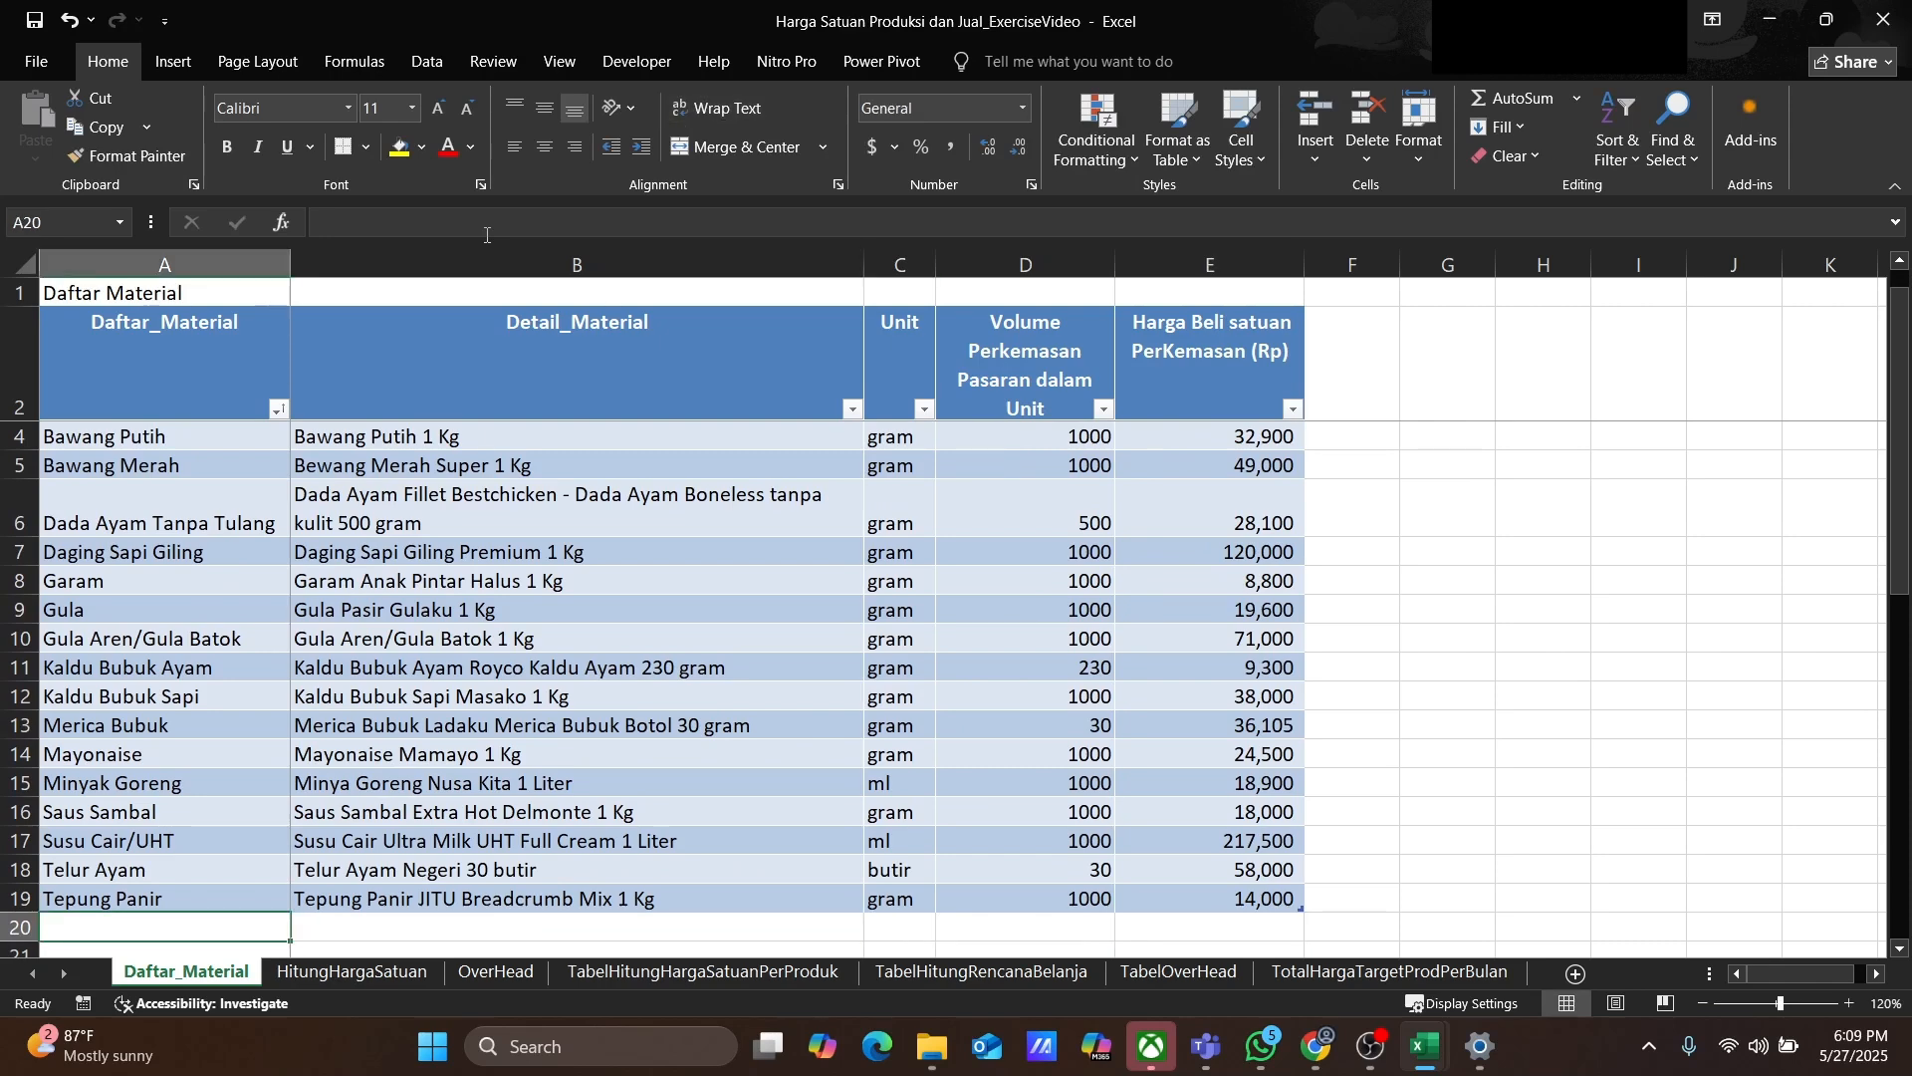
Step: Add a Tepung Terigu row with detail Tepung Terigu Segitiga Biru 1 Kg
type("Tepung Terigu")
key("Tab")
type("Tepung ")
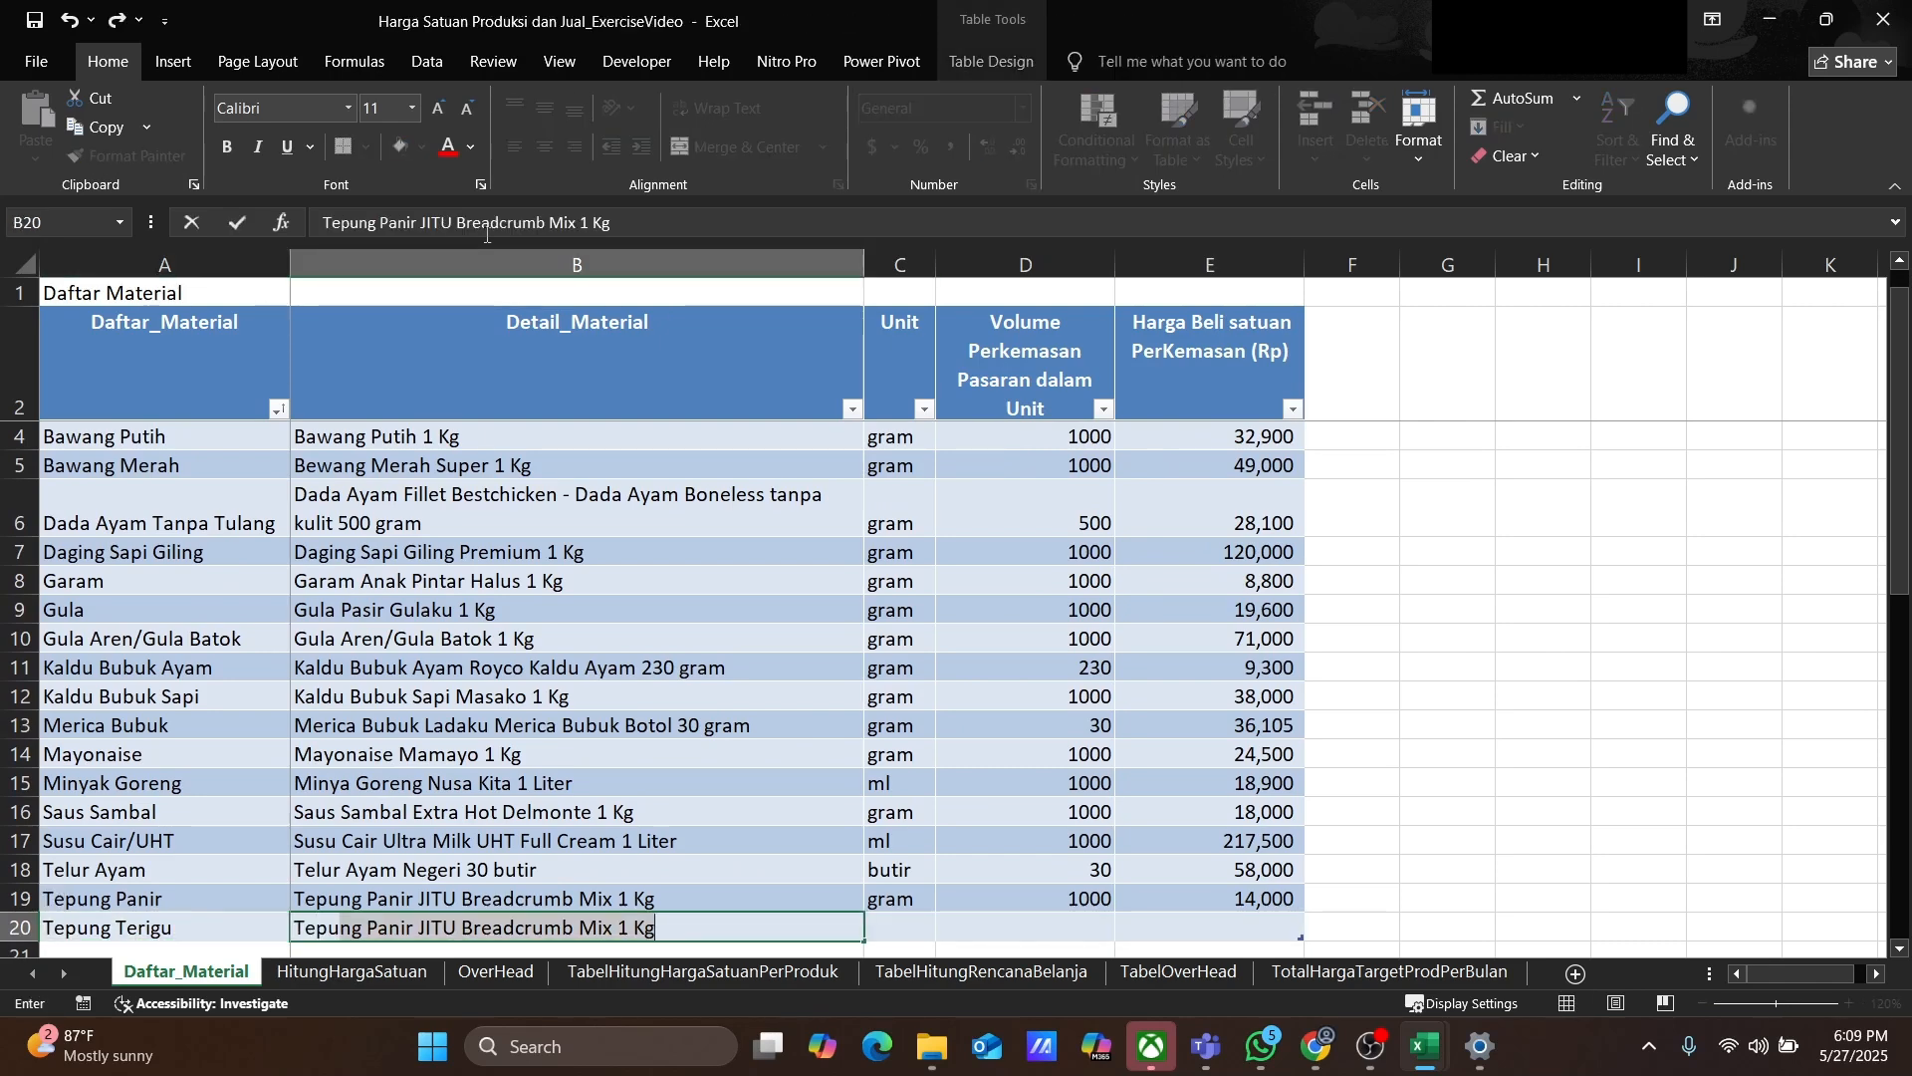
type("Terigu Segitiga Biru 1 Kg")
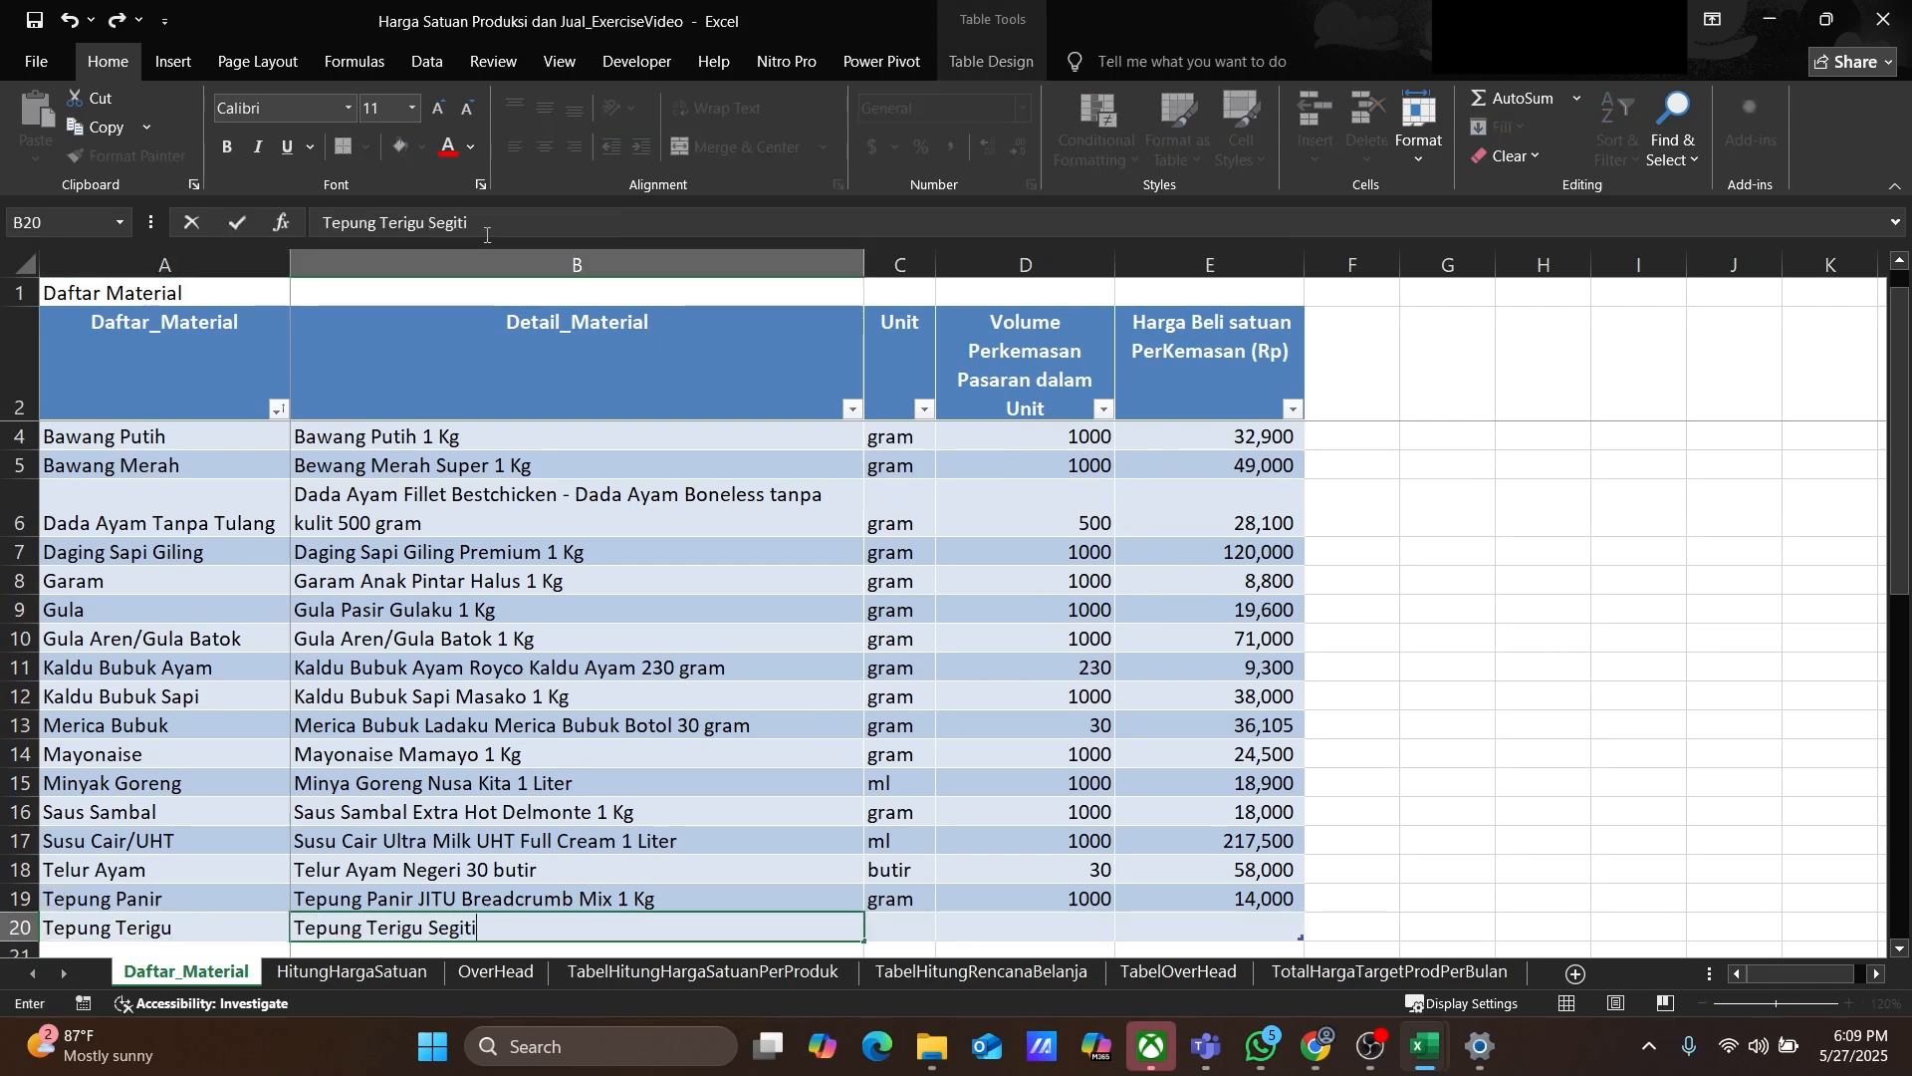
Step: Set Tepung Terigu's unit to gram, package volume to 1000 and purchase price to 18500
key("Tab")
type("gram")
key("Tab")
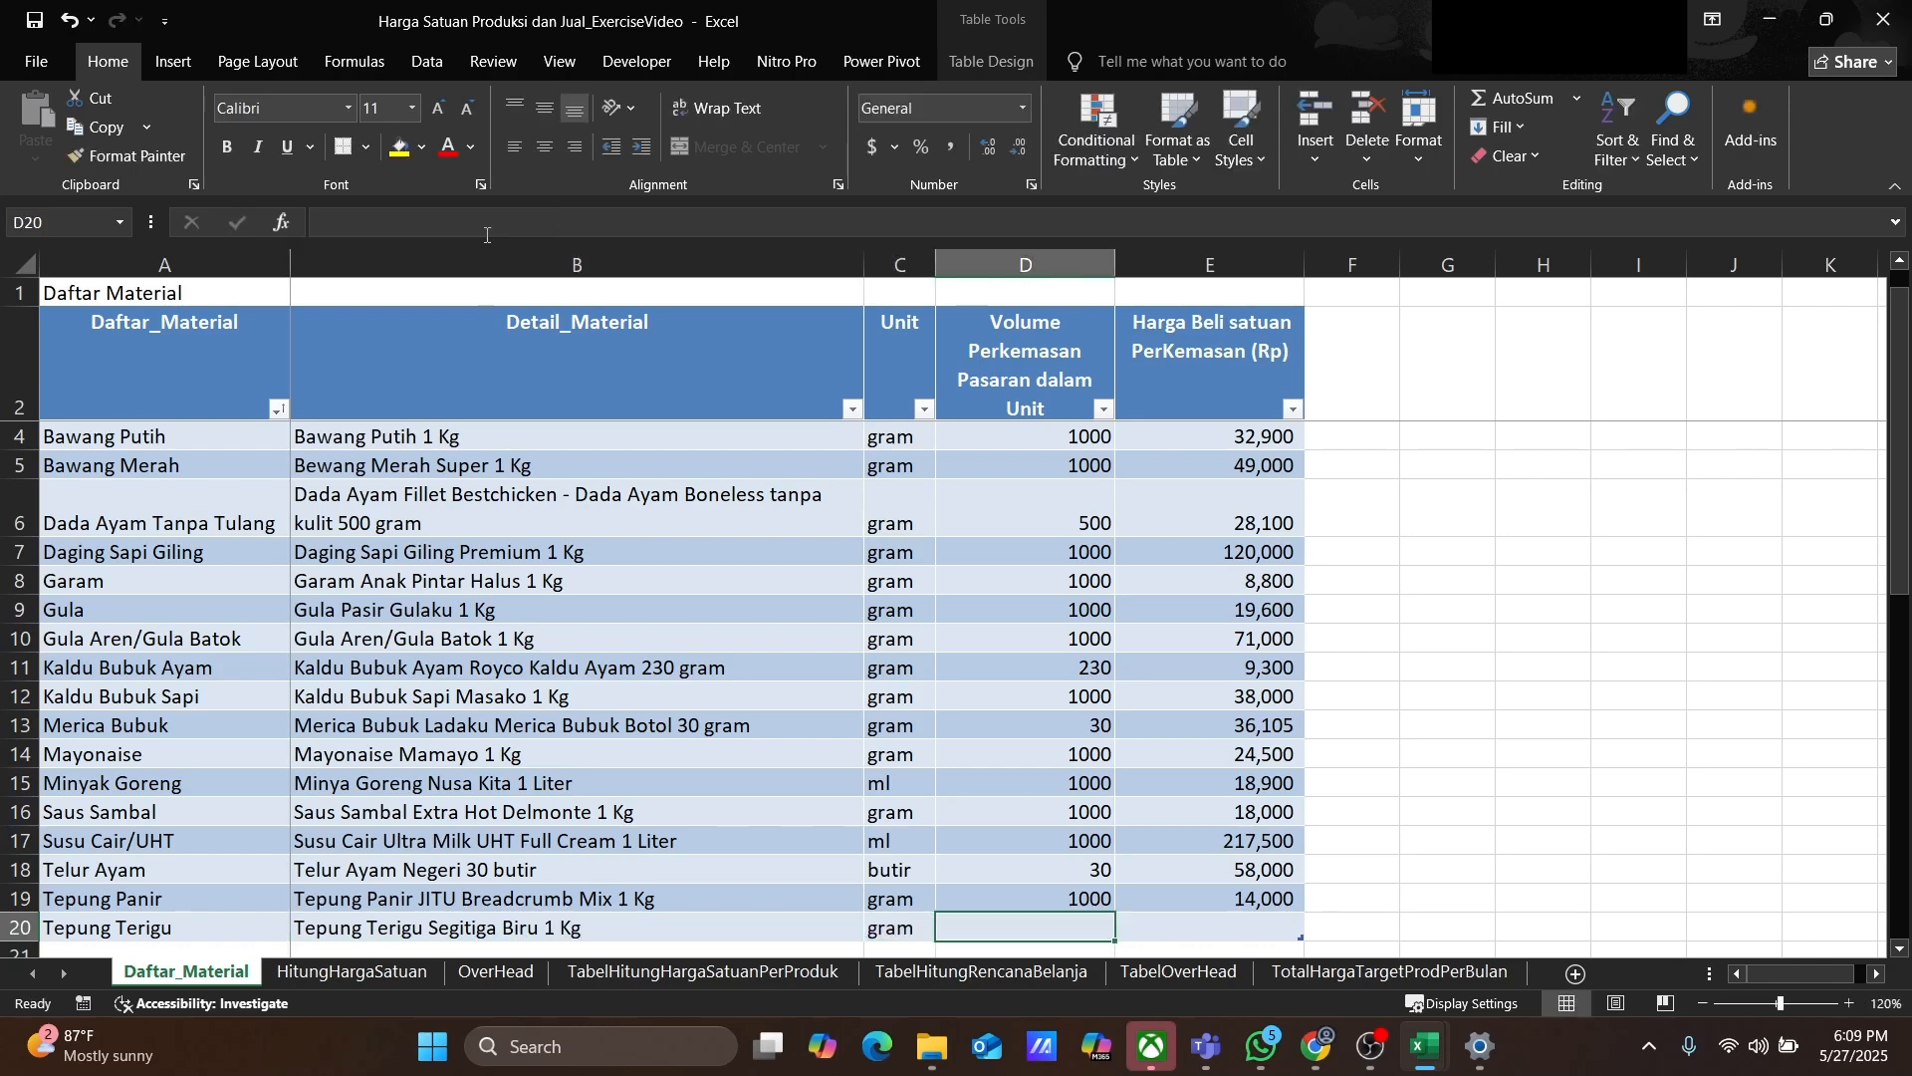
type("1000")
key("Tab")
type("18500")
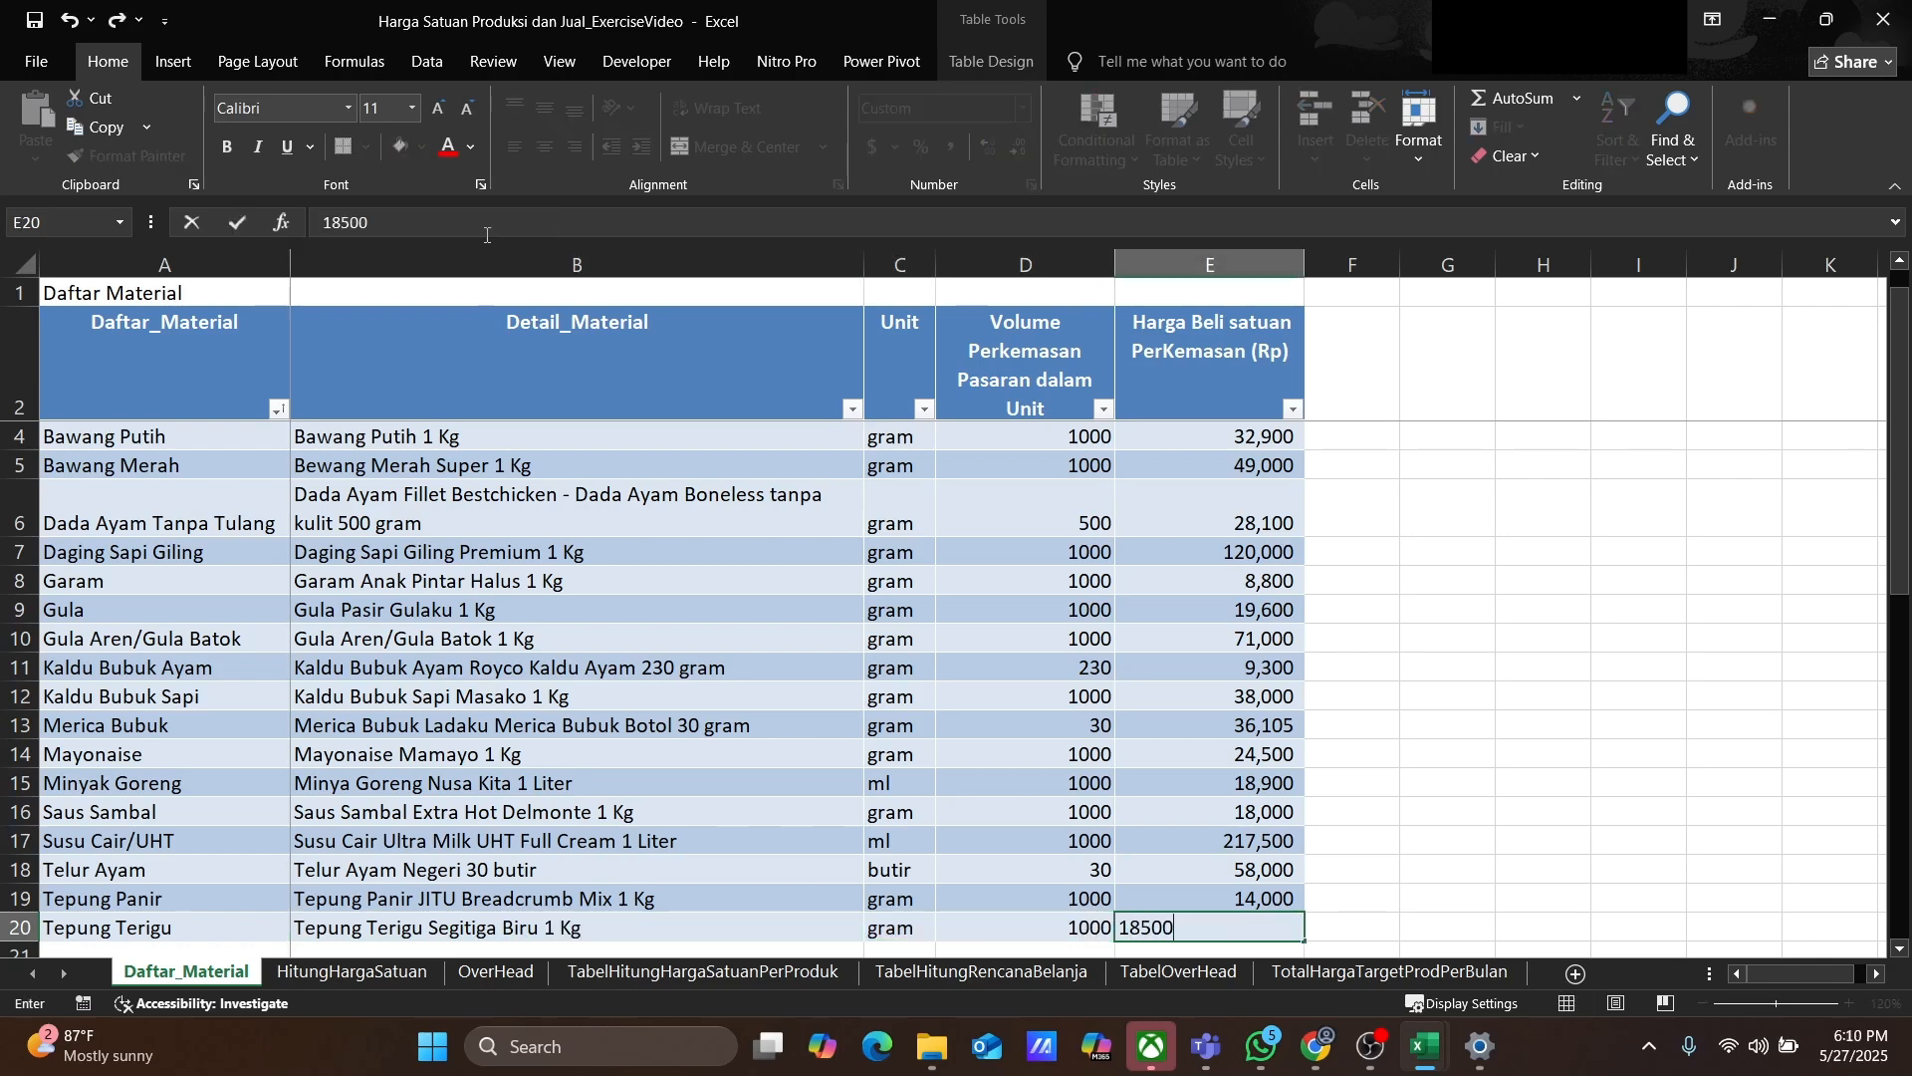
key("Return")
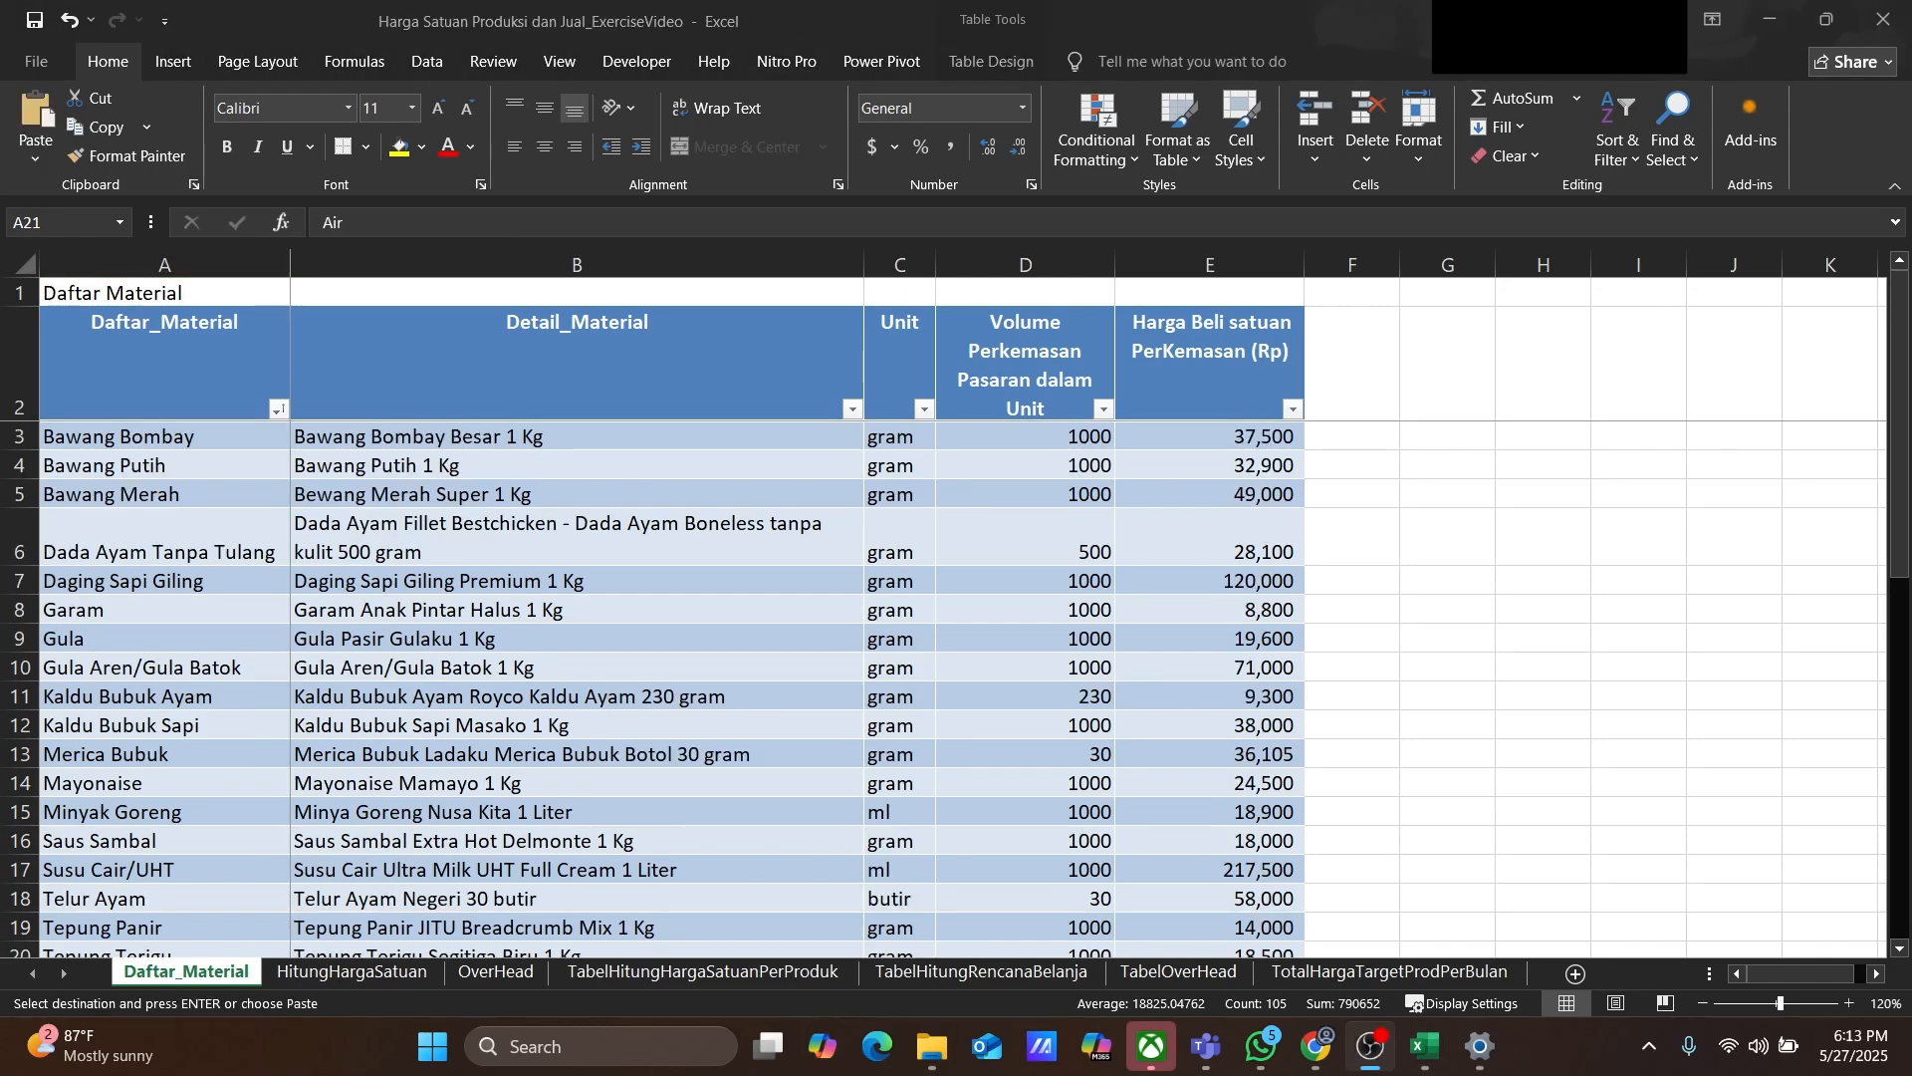
Step: Review the entries and headers of the Daftar_Material table
left_click(147, 426)
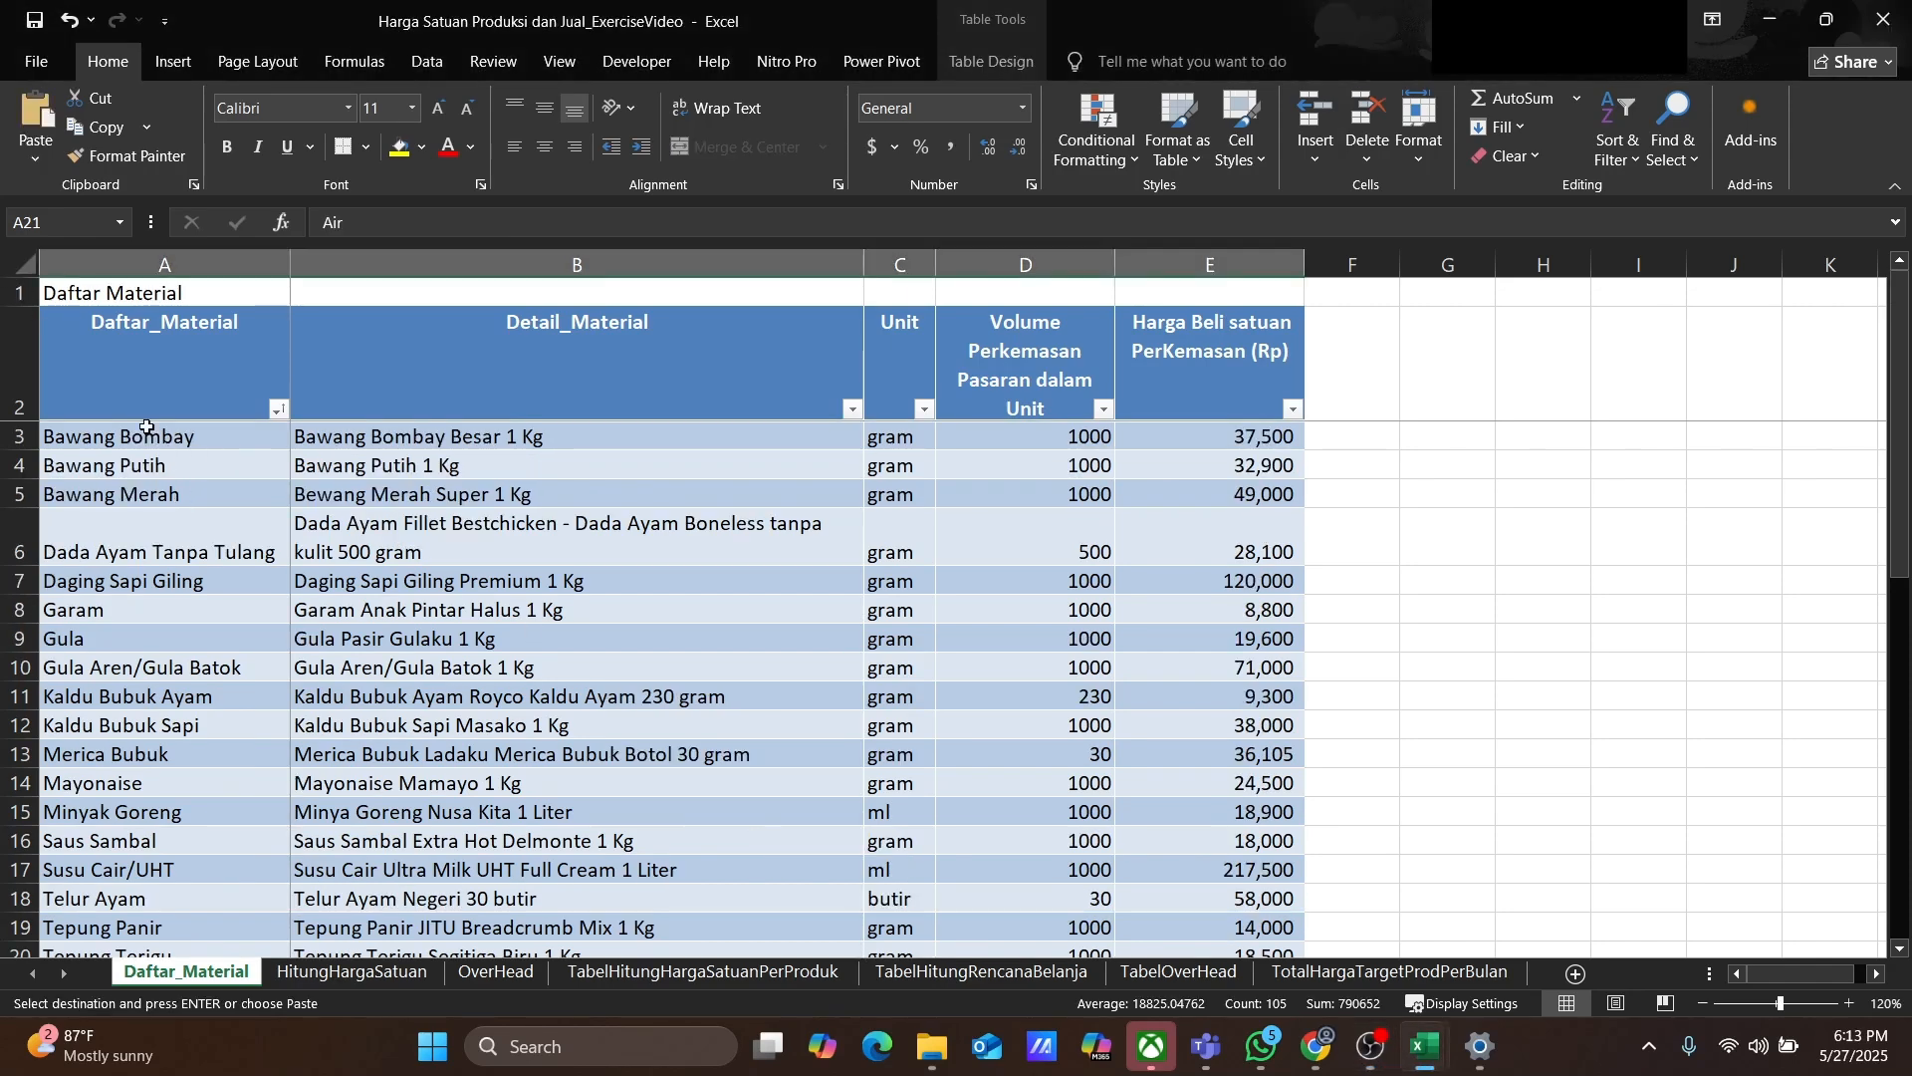
left_click(146, 431)
left_click(125, 369)
left_click(487, 363)
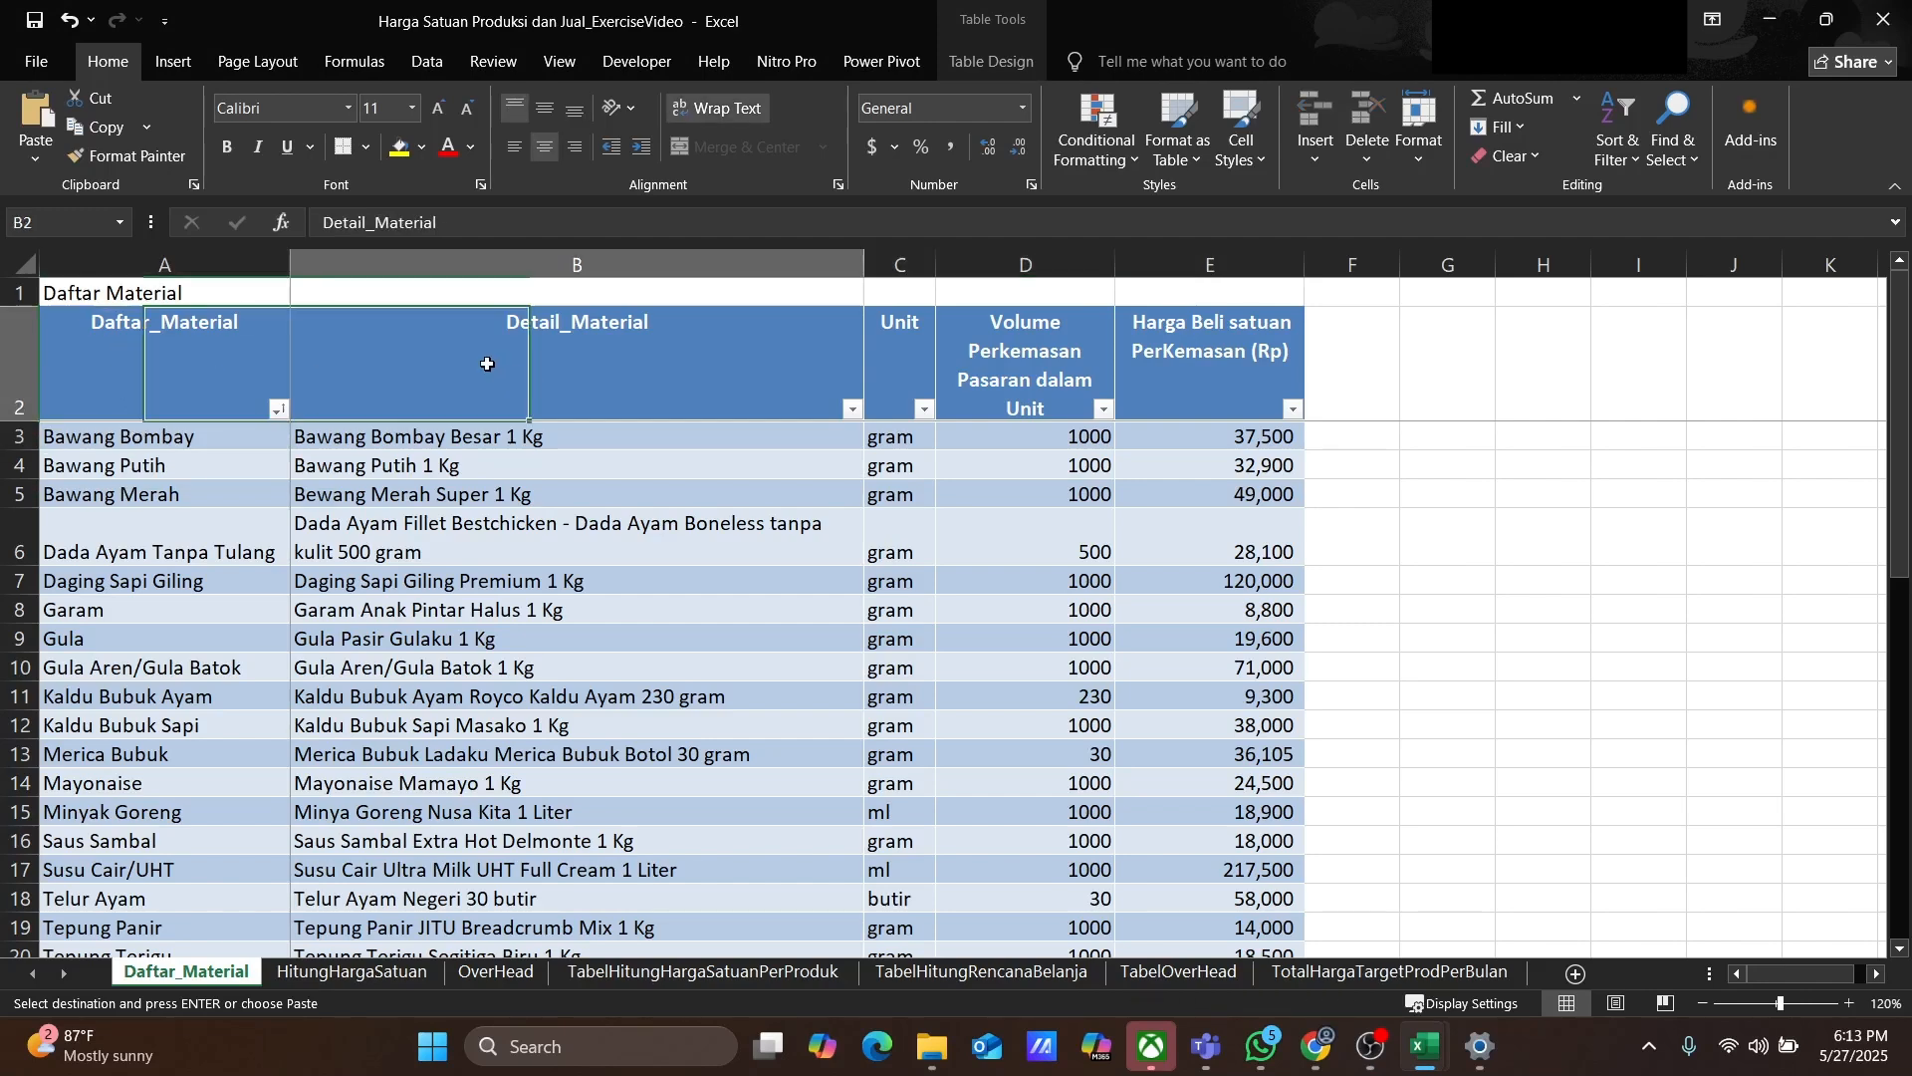
left_click(1101, 354)
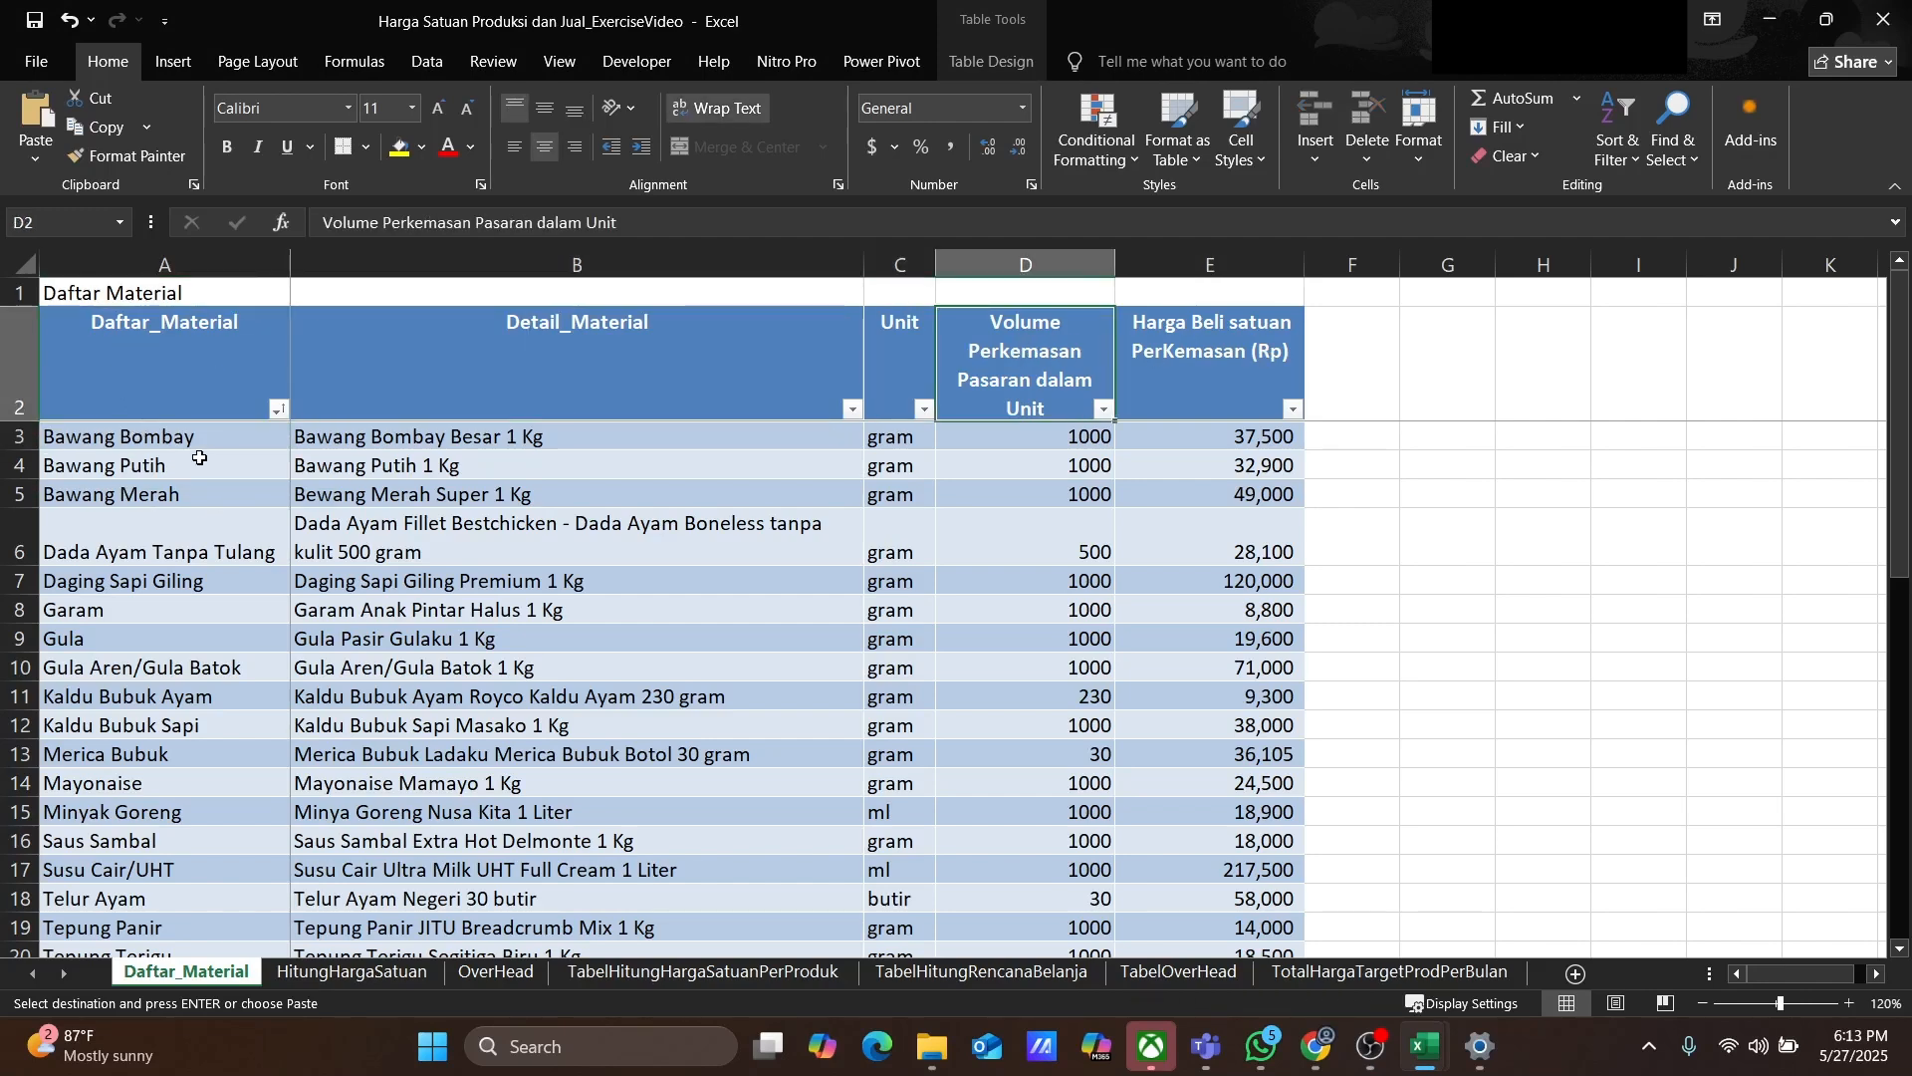
left_click(170, 442)
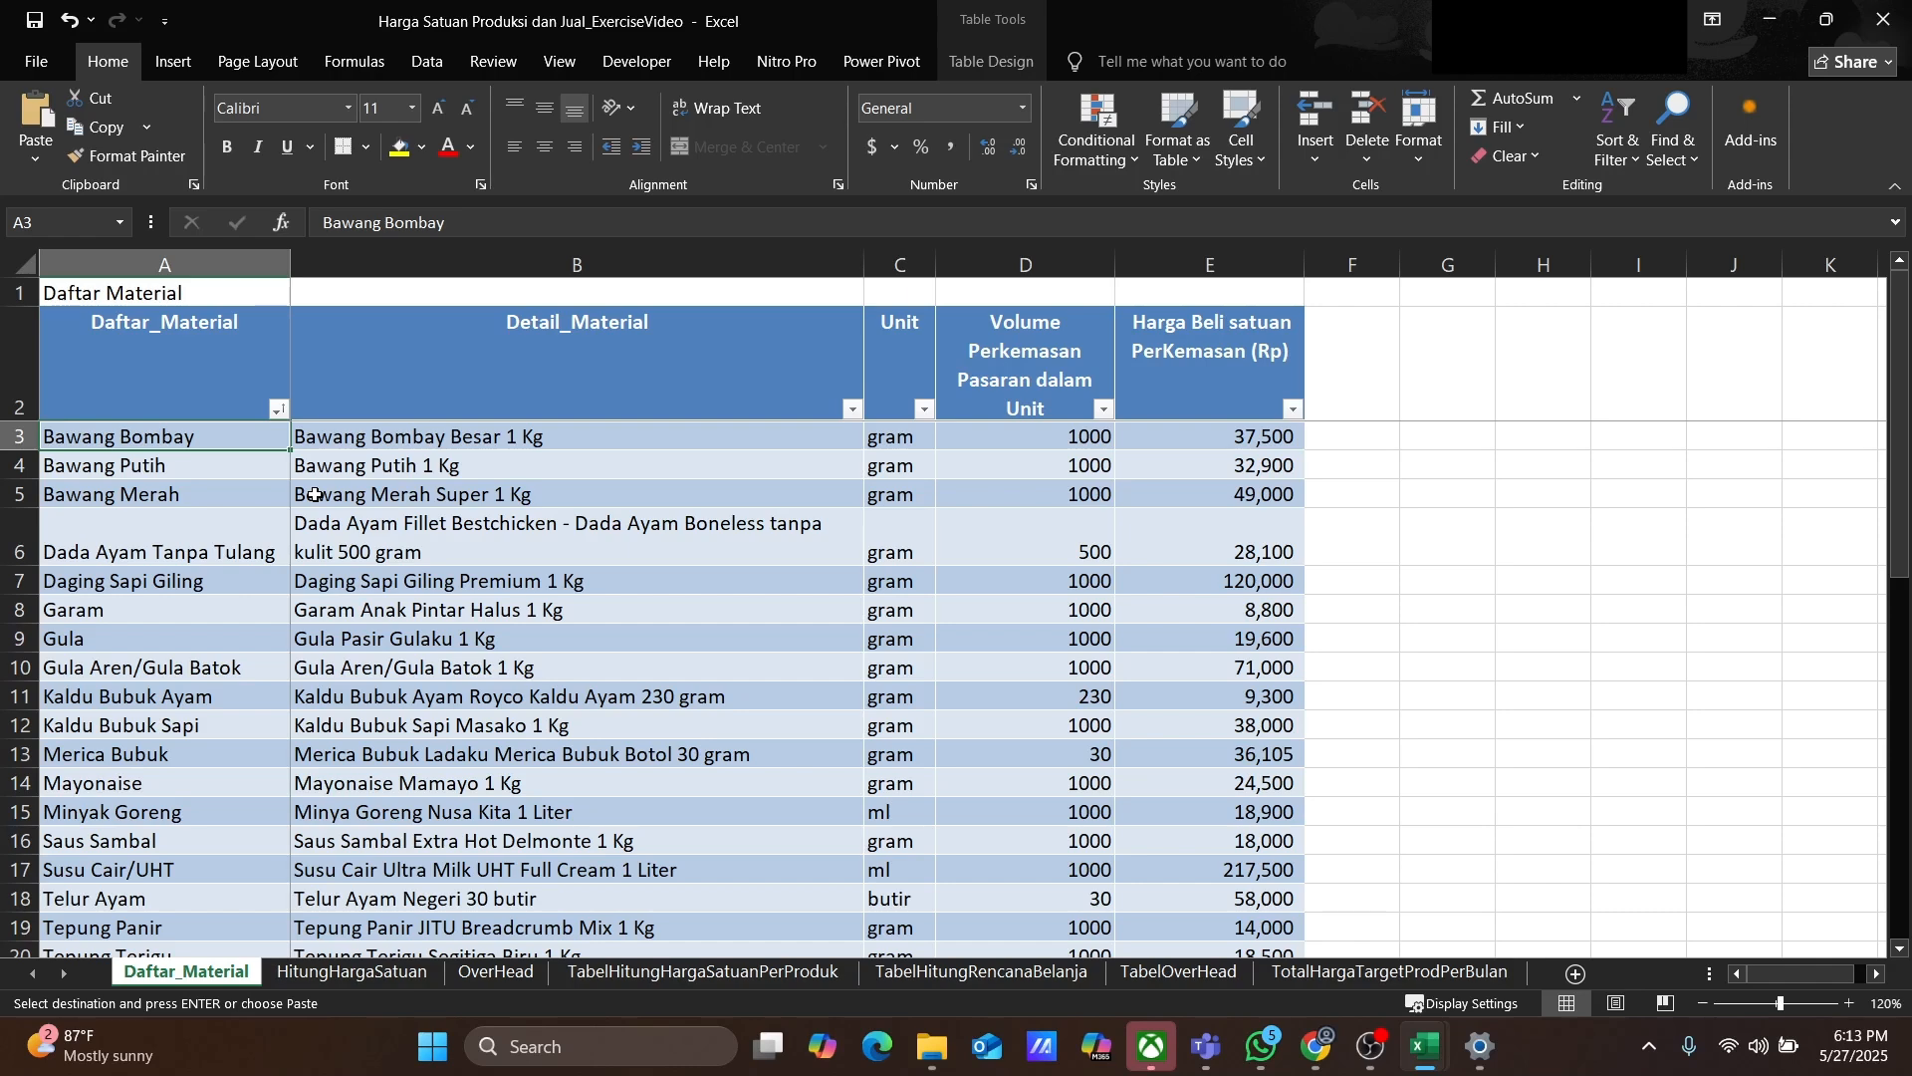
left_click(179, 488)
scroll(205, 561, "down", 17)
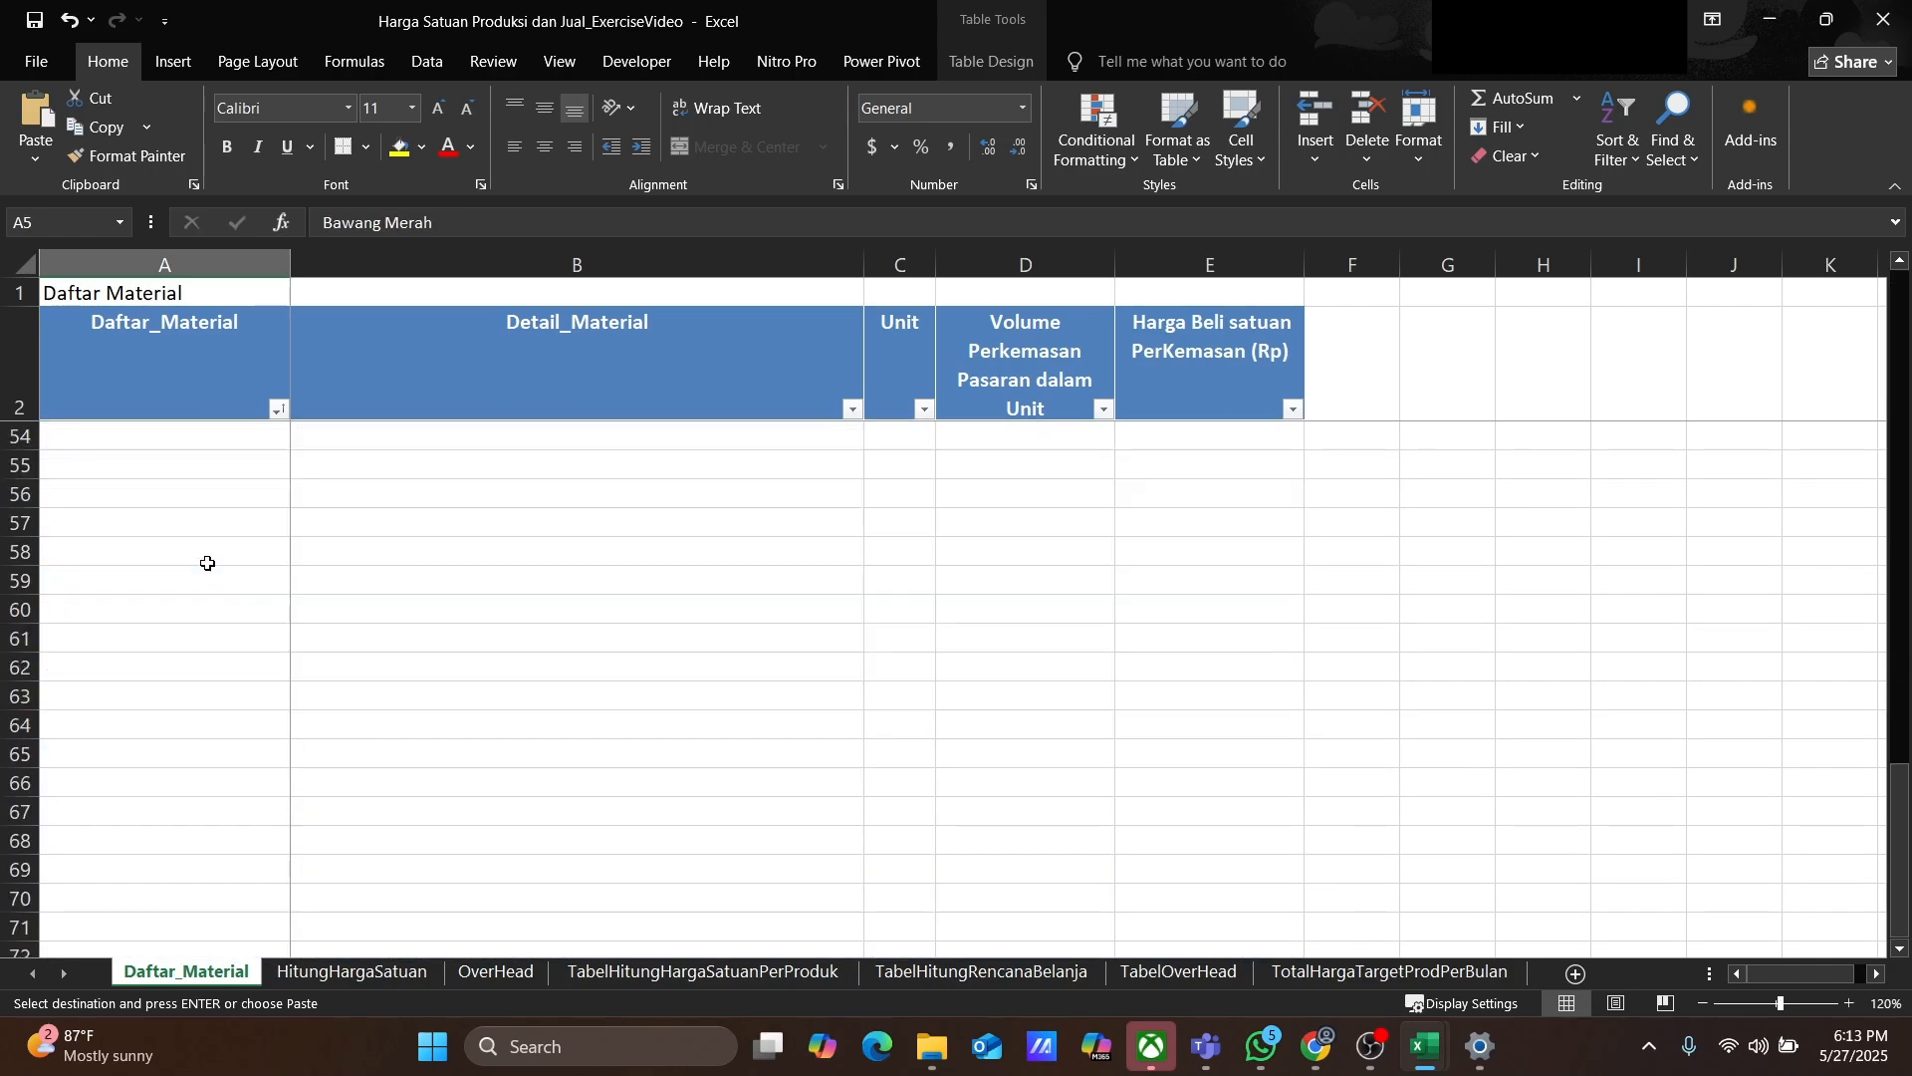
scroll(207, 564, "up", 17)
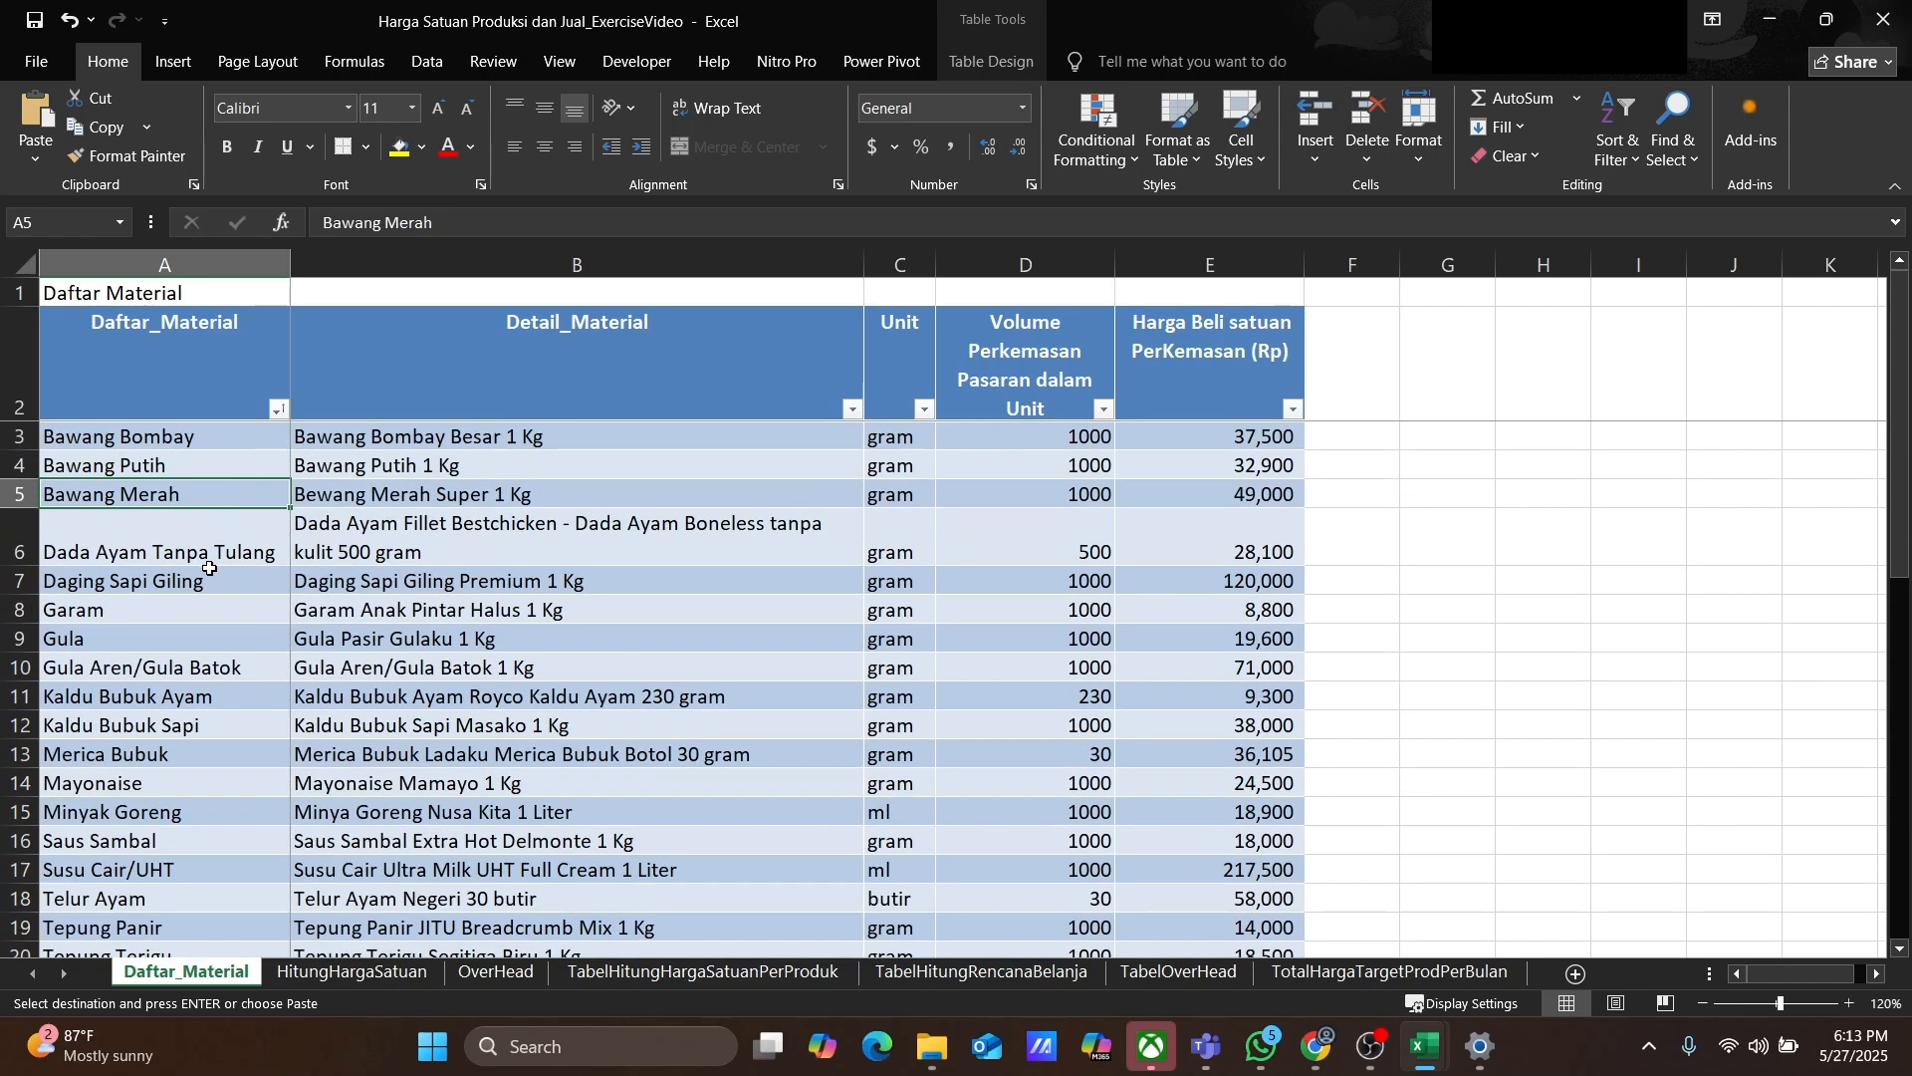
left_click(145, 440)
left_click(426, 435)
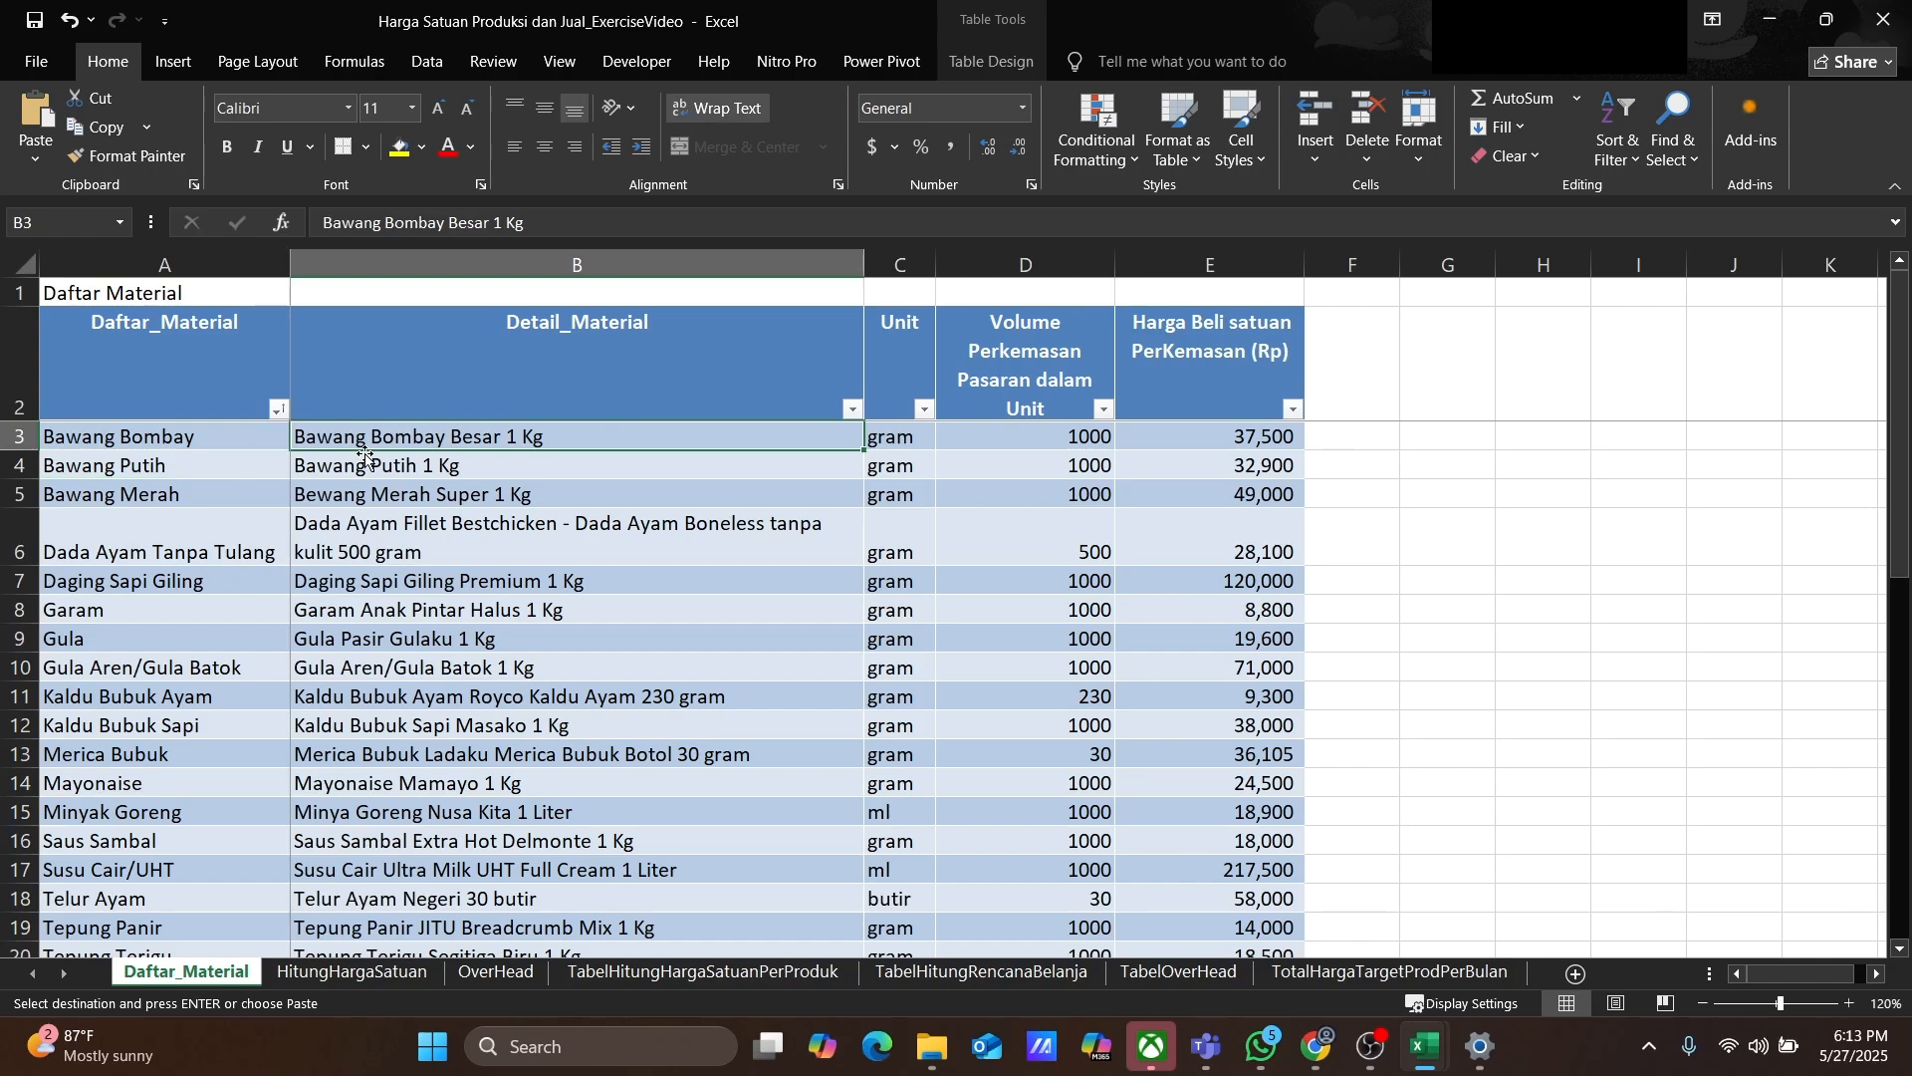
scroll(169, 503, "down", 3)
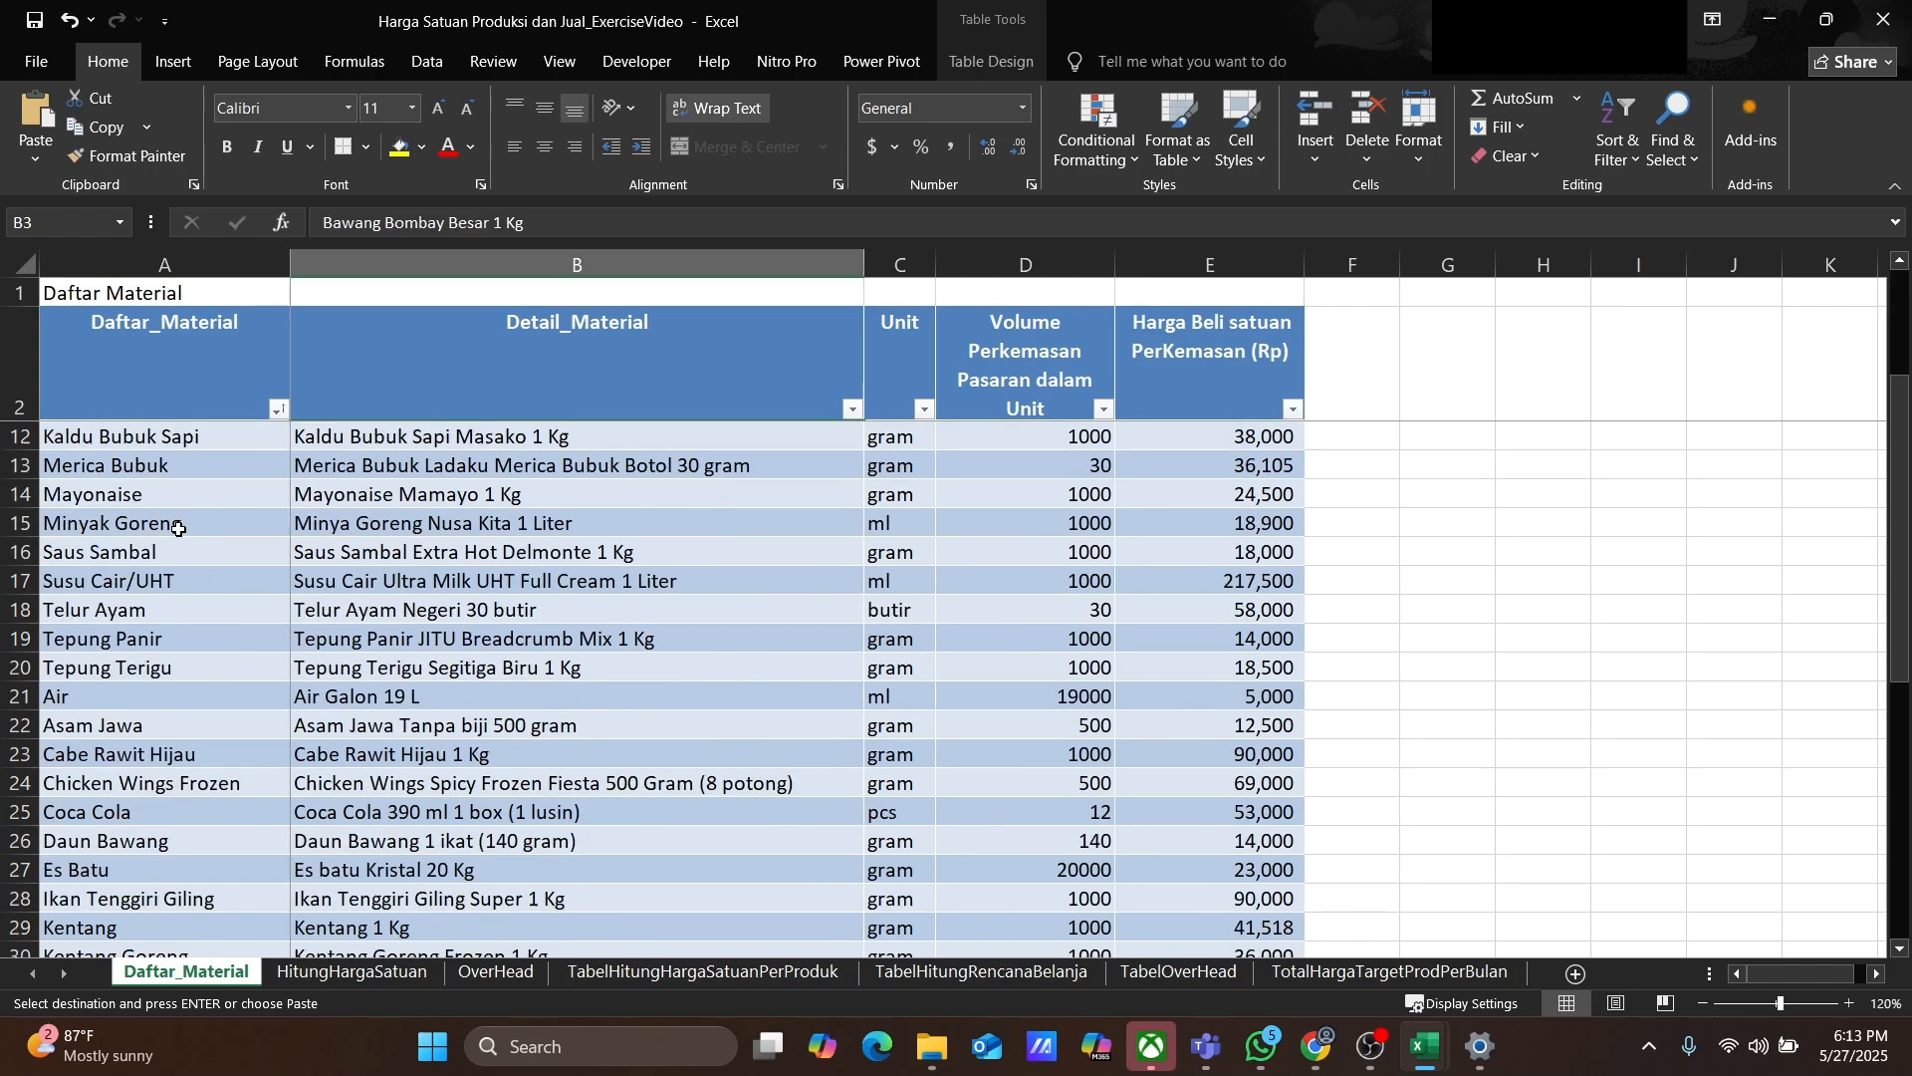
scroll(178, 529, "down", 5)
scroll(184, 547, "up", 8)
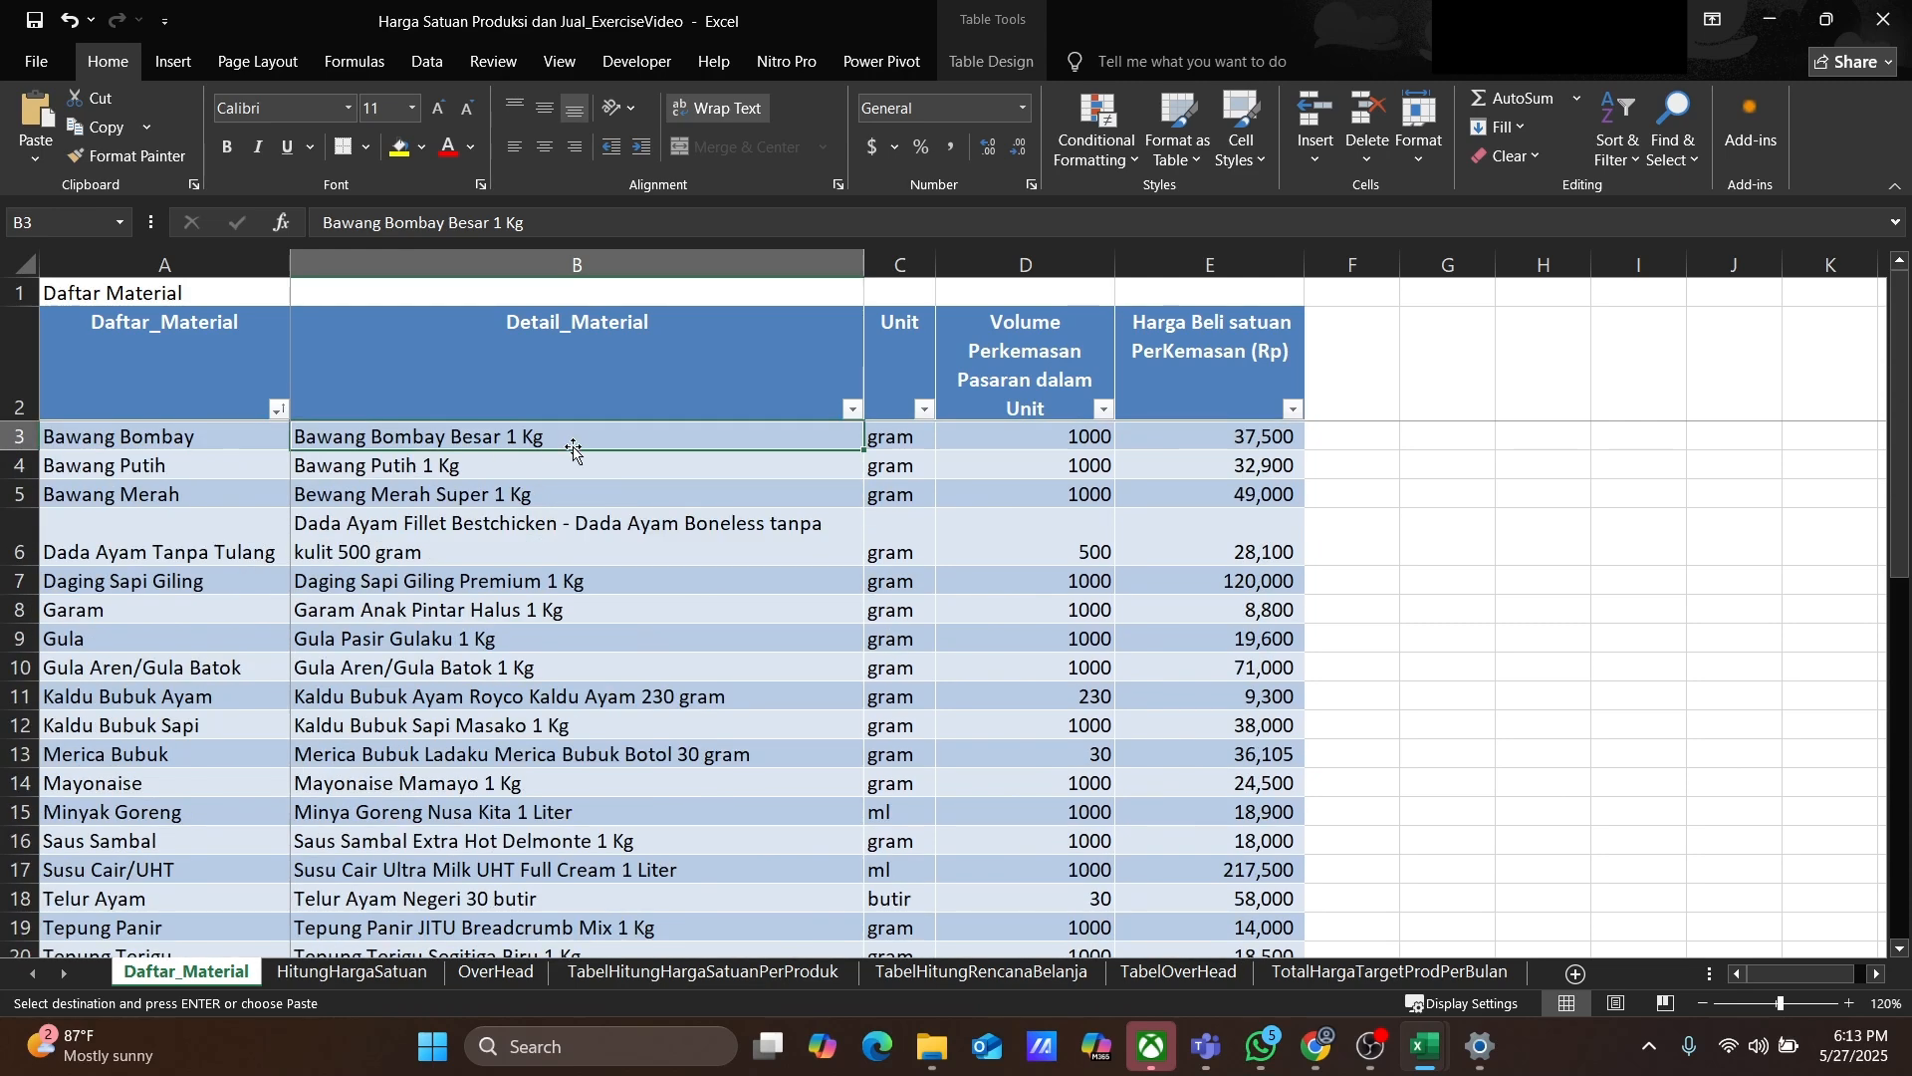
Step: Sort the Daftar_Material table A to Z by the Detail_Material column
left_click(508, 391)
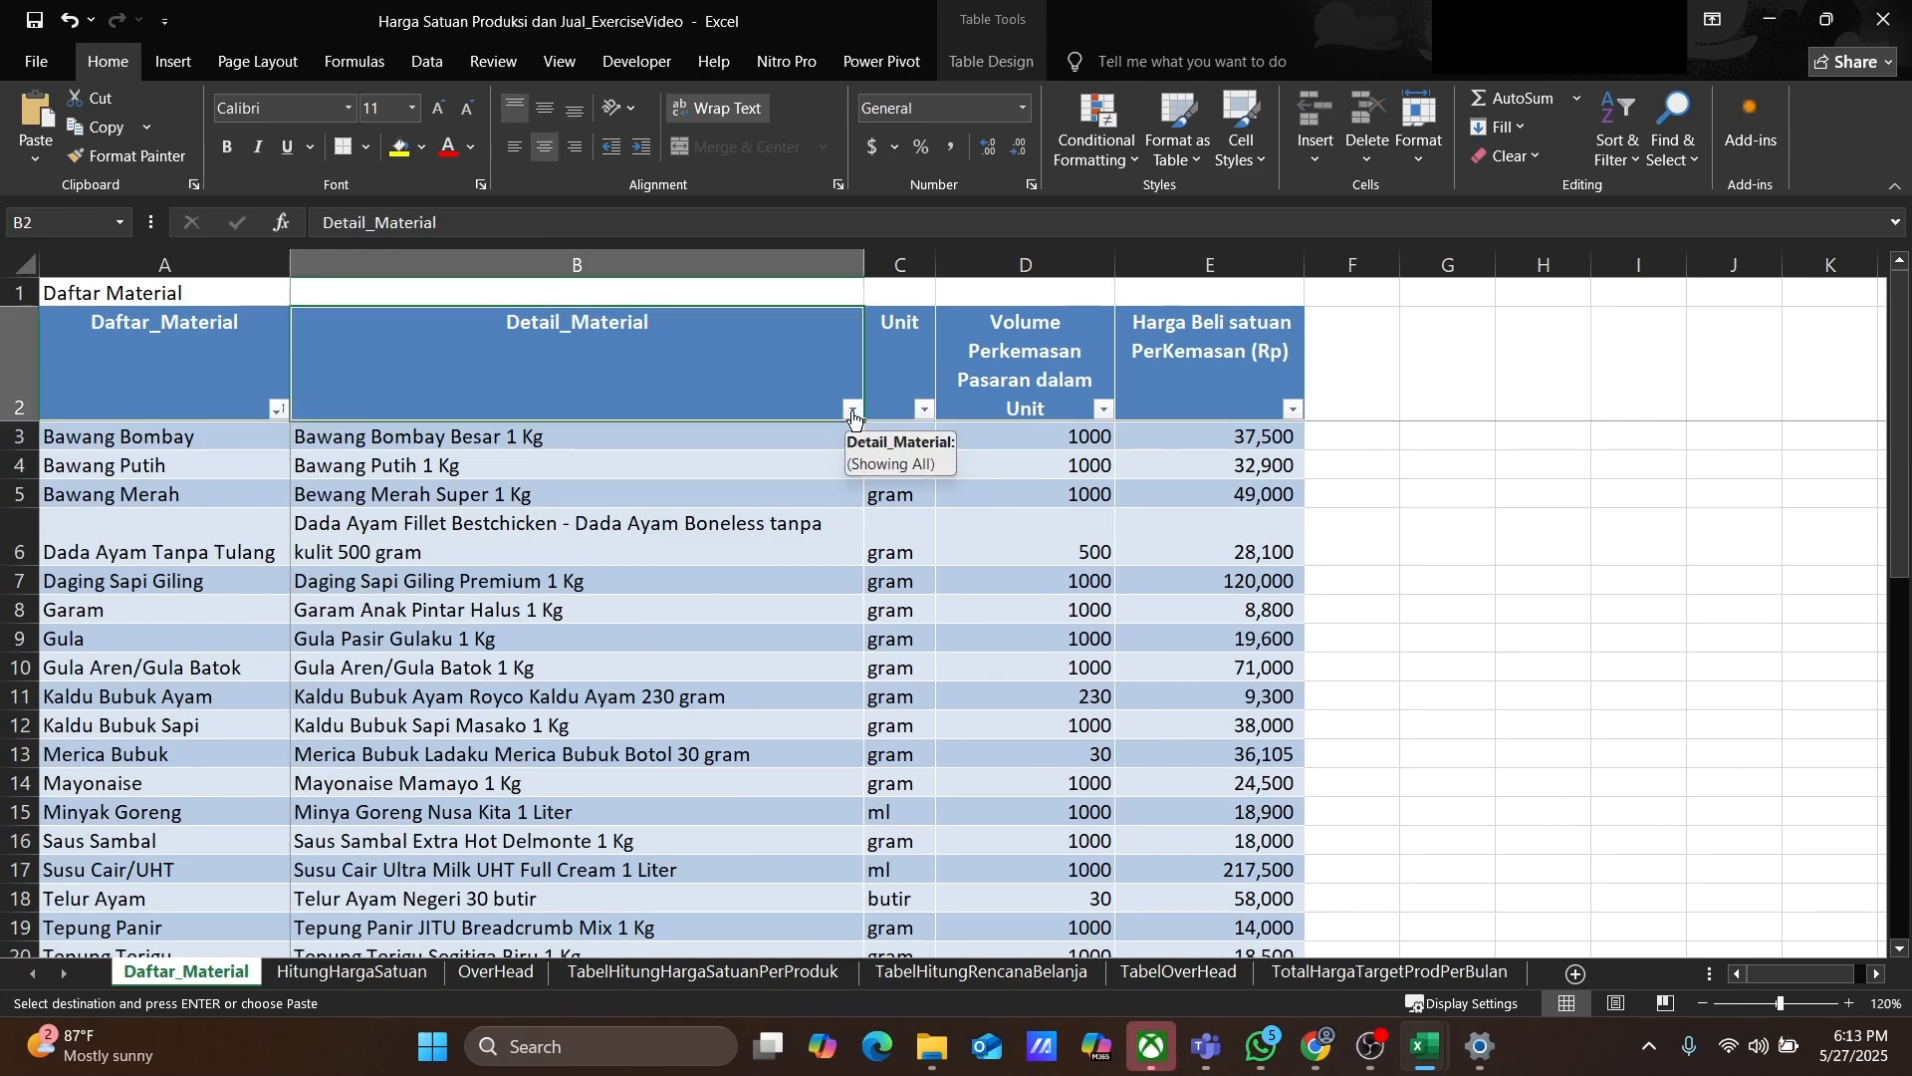
left_click(854, 411)
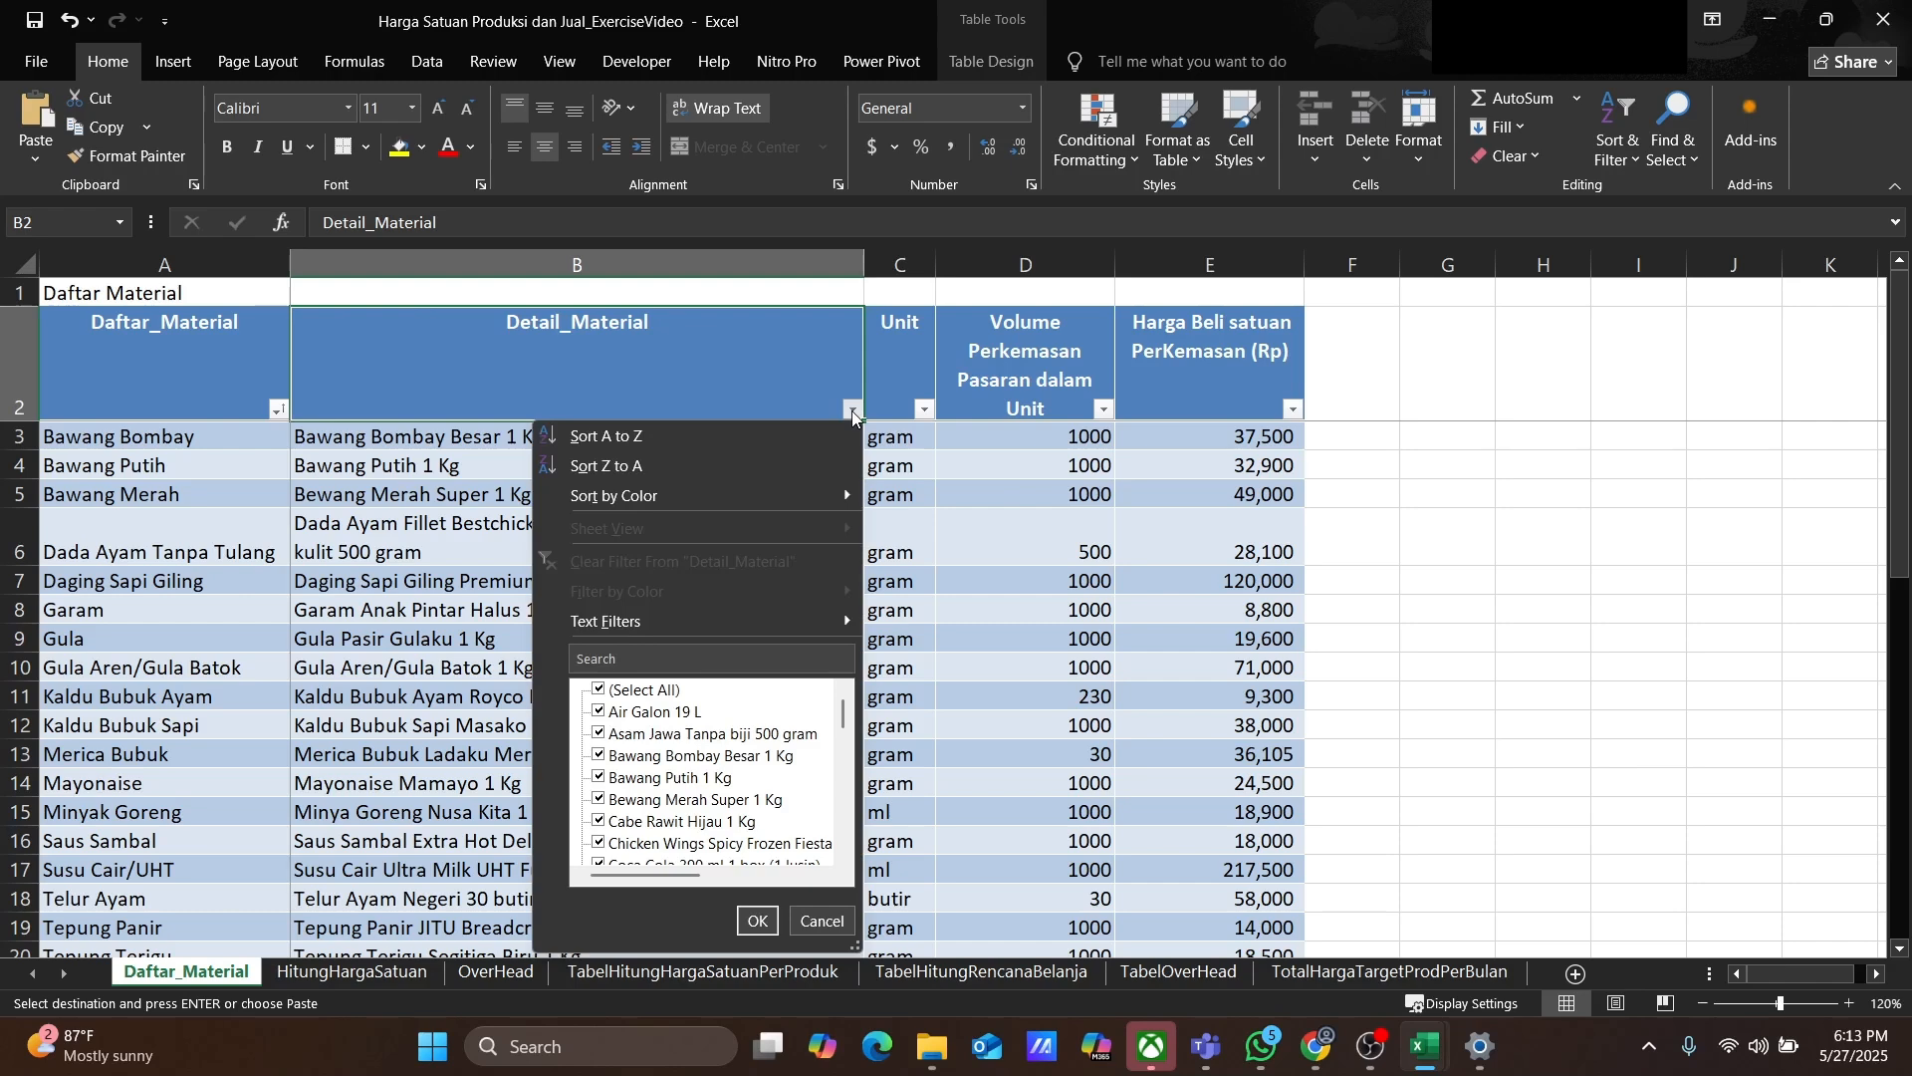
left_click(626, 435)
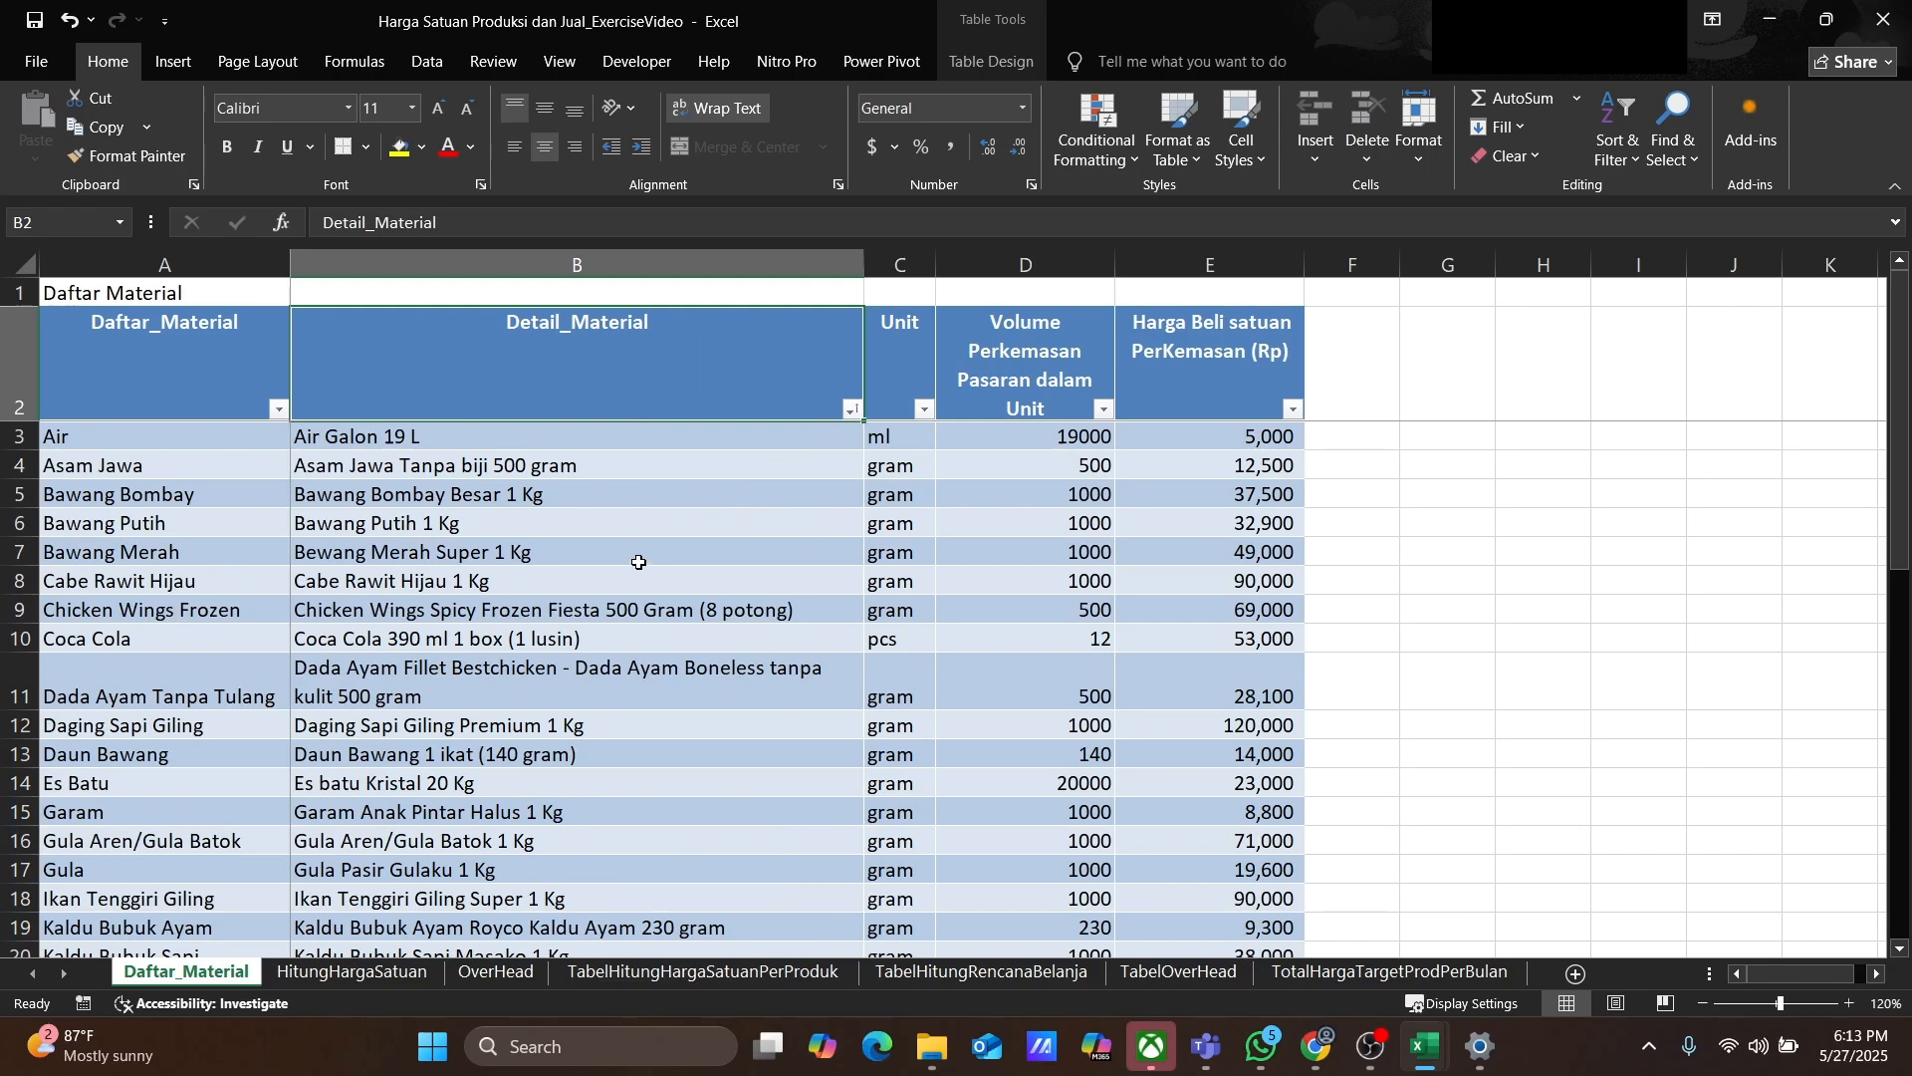
Step: Review the sorted material list
scroll(638, 563, "down", 15)
scroll(631, 568, "up", 15)
scroll(464, 484, "down", 8)
scroll(594, 637, "up", 8)
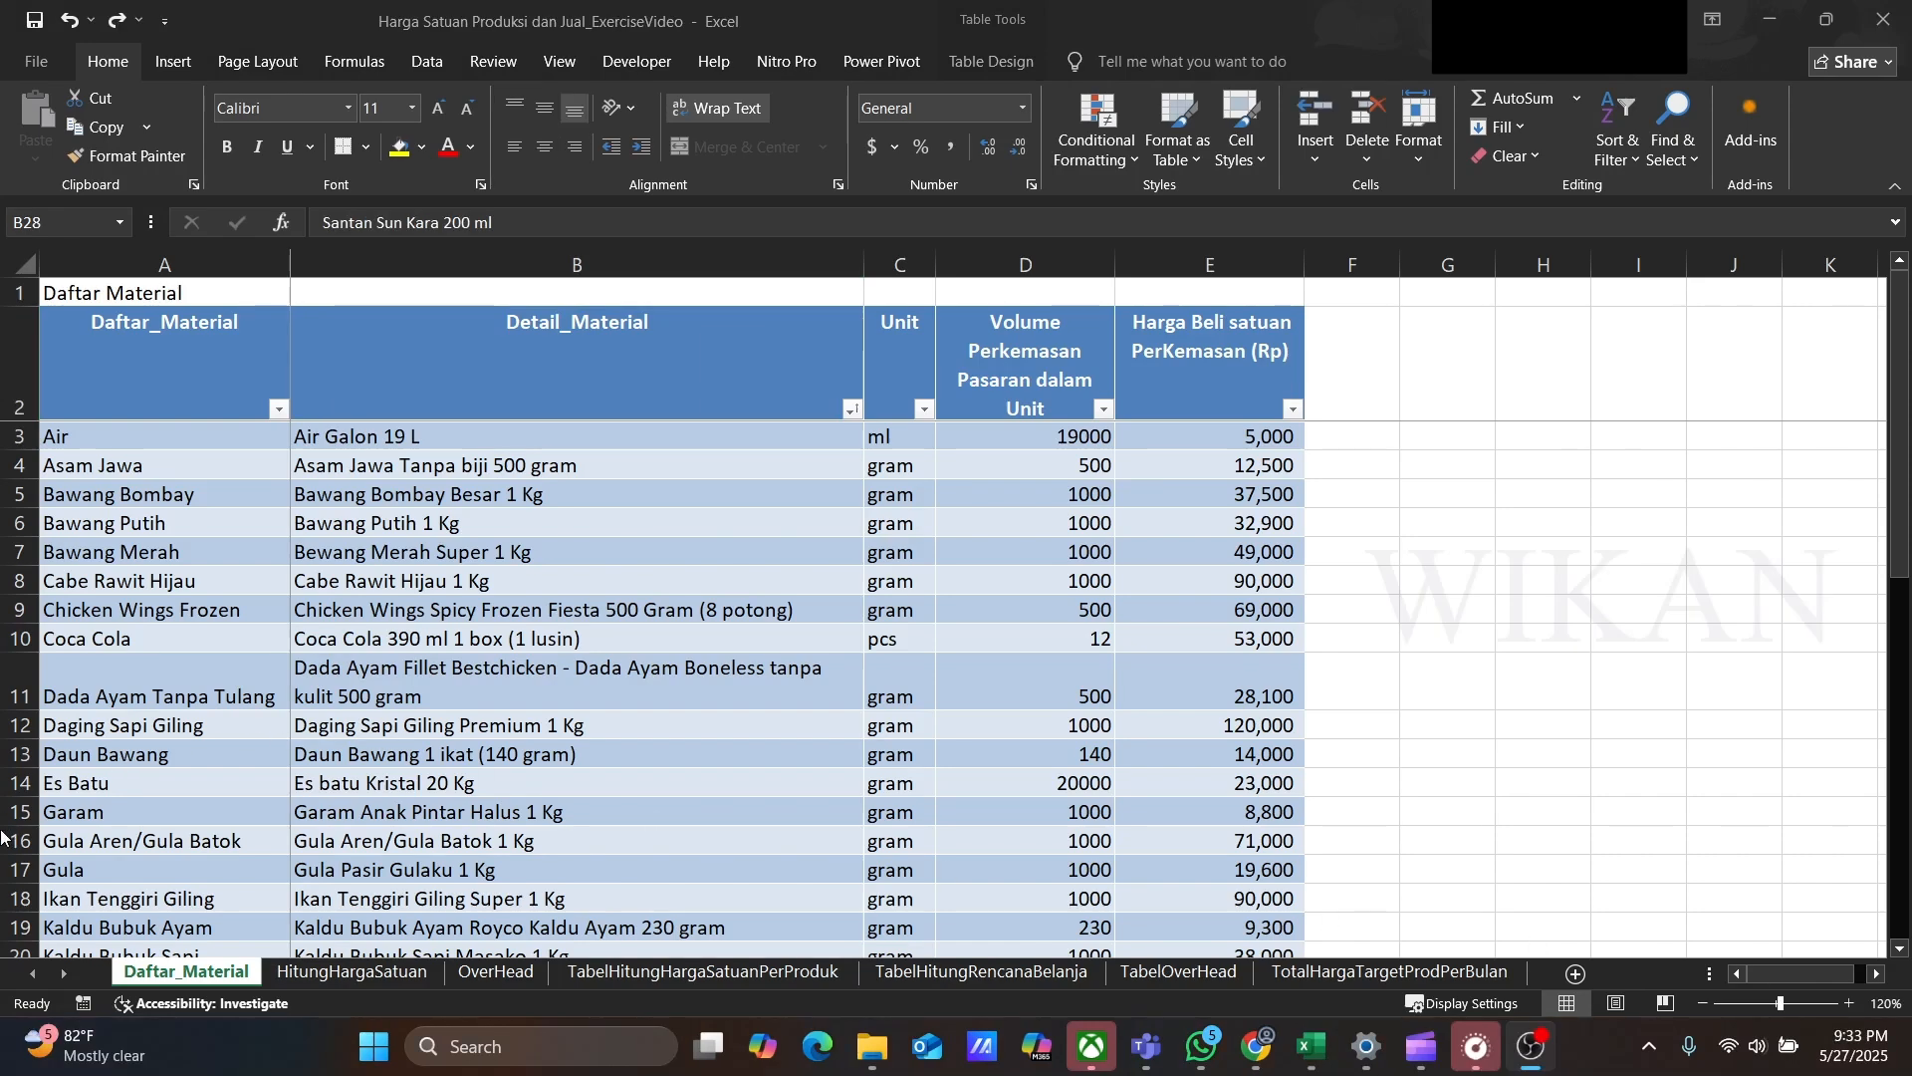
left_click(159, 822)
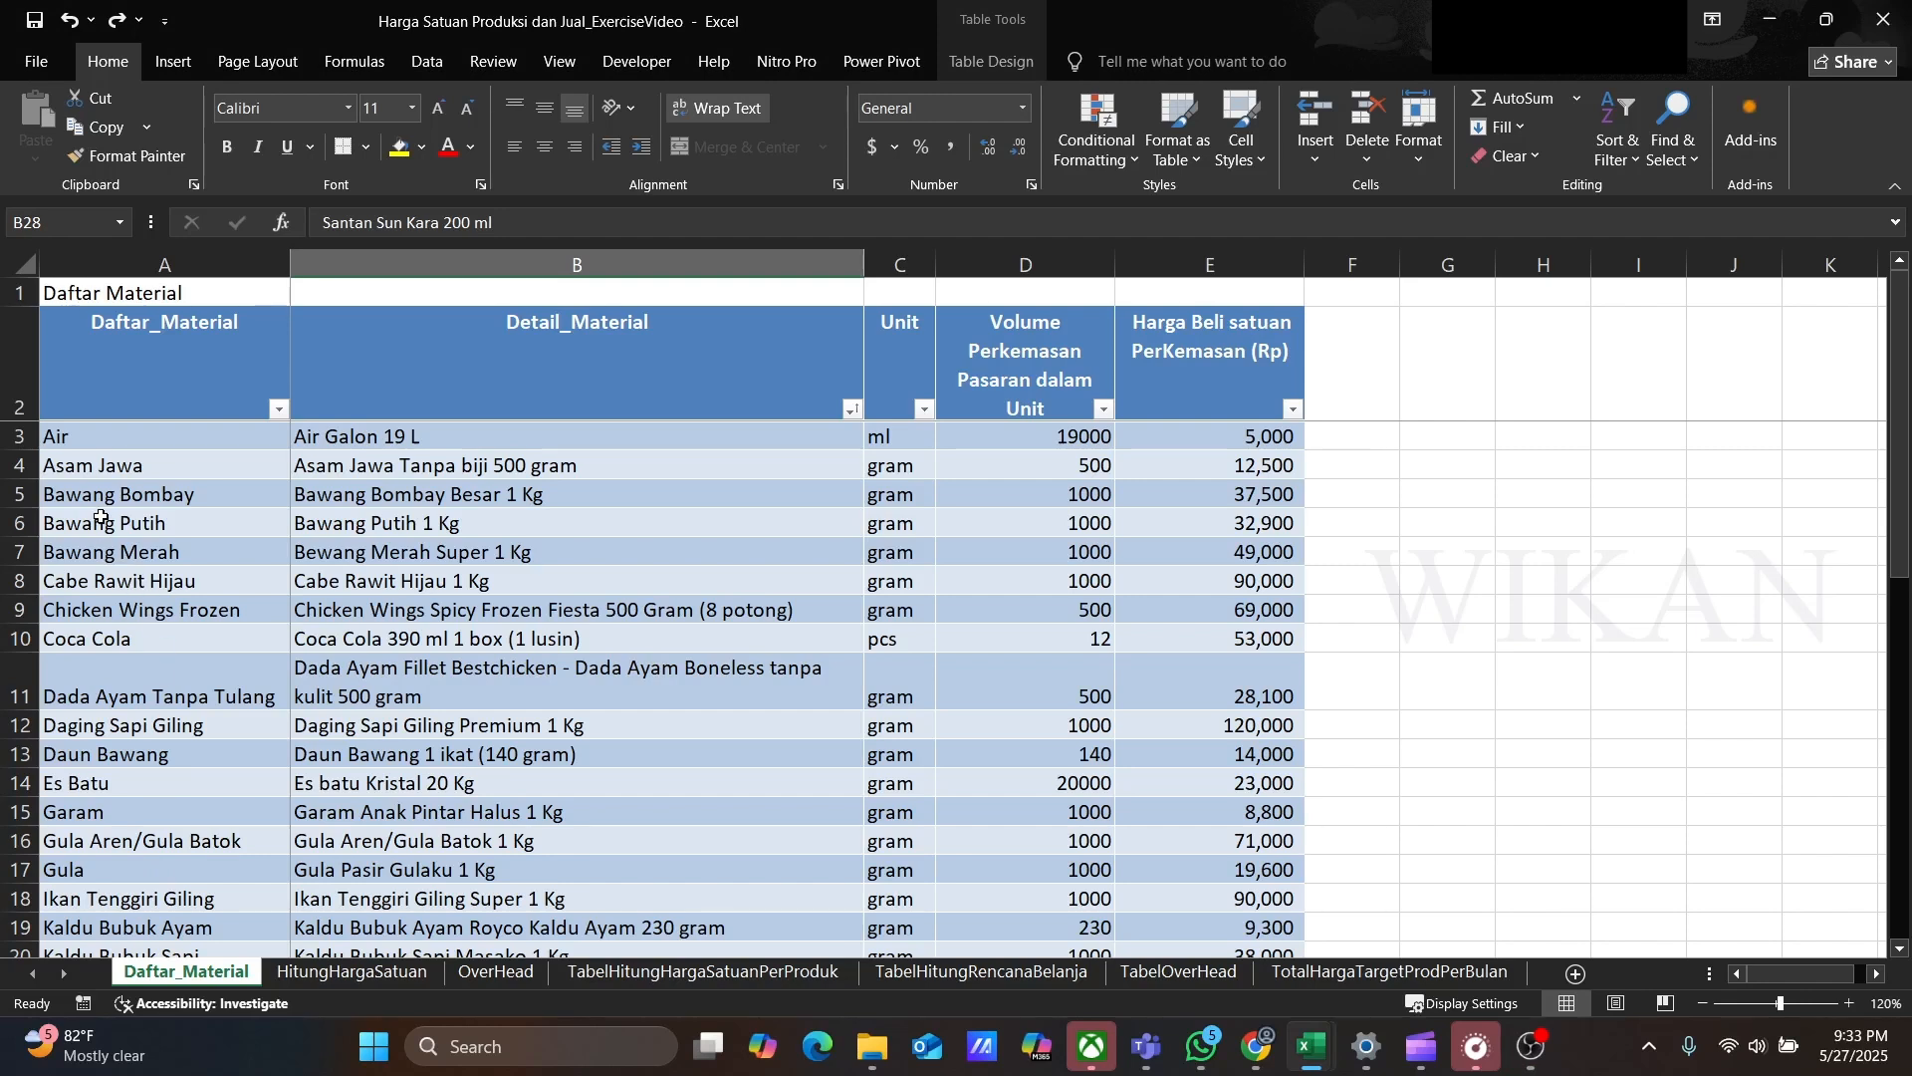
left_click(68, 435)
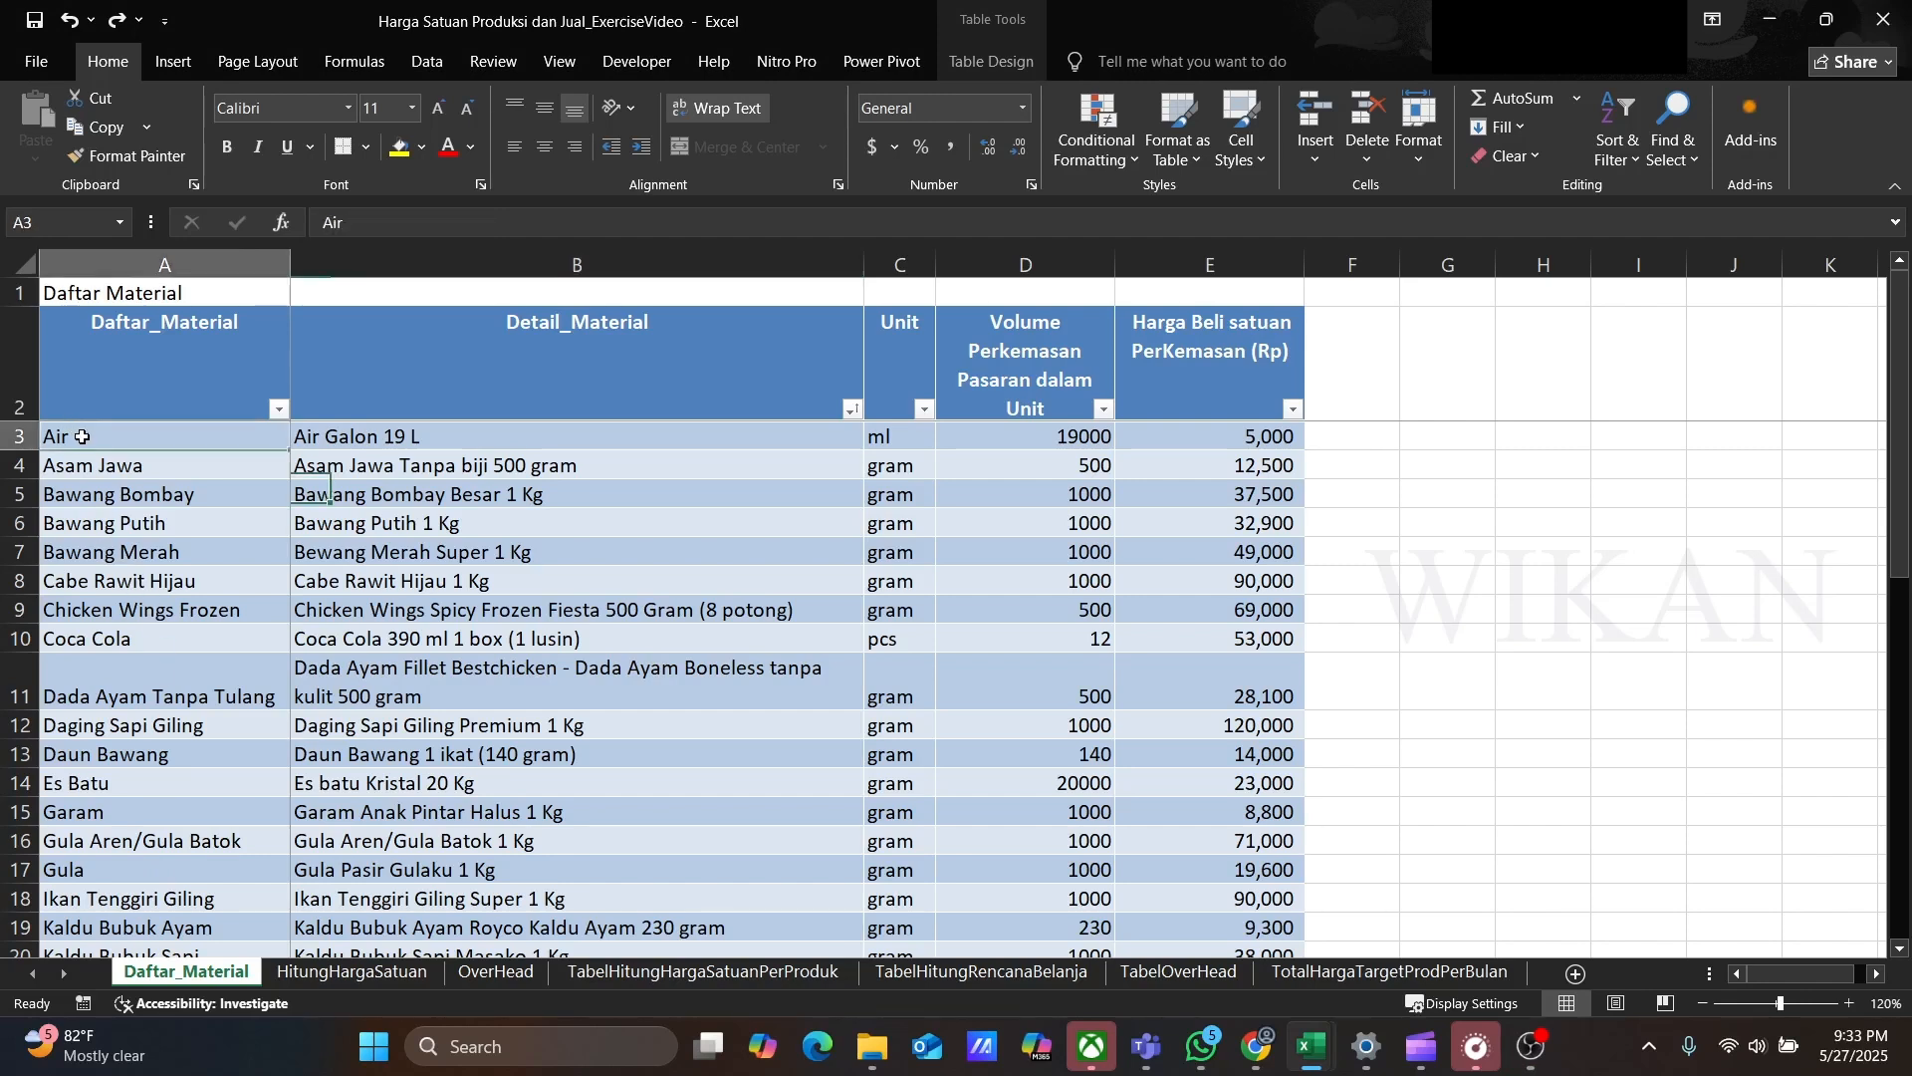
Step: On the HitungHargaSatuan sheet, clear the sample row's entries from Nama Produk through Detail Material
left_click(335, 974)
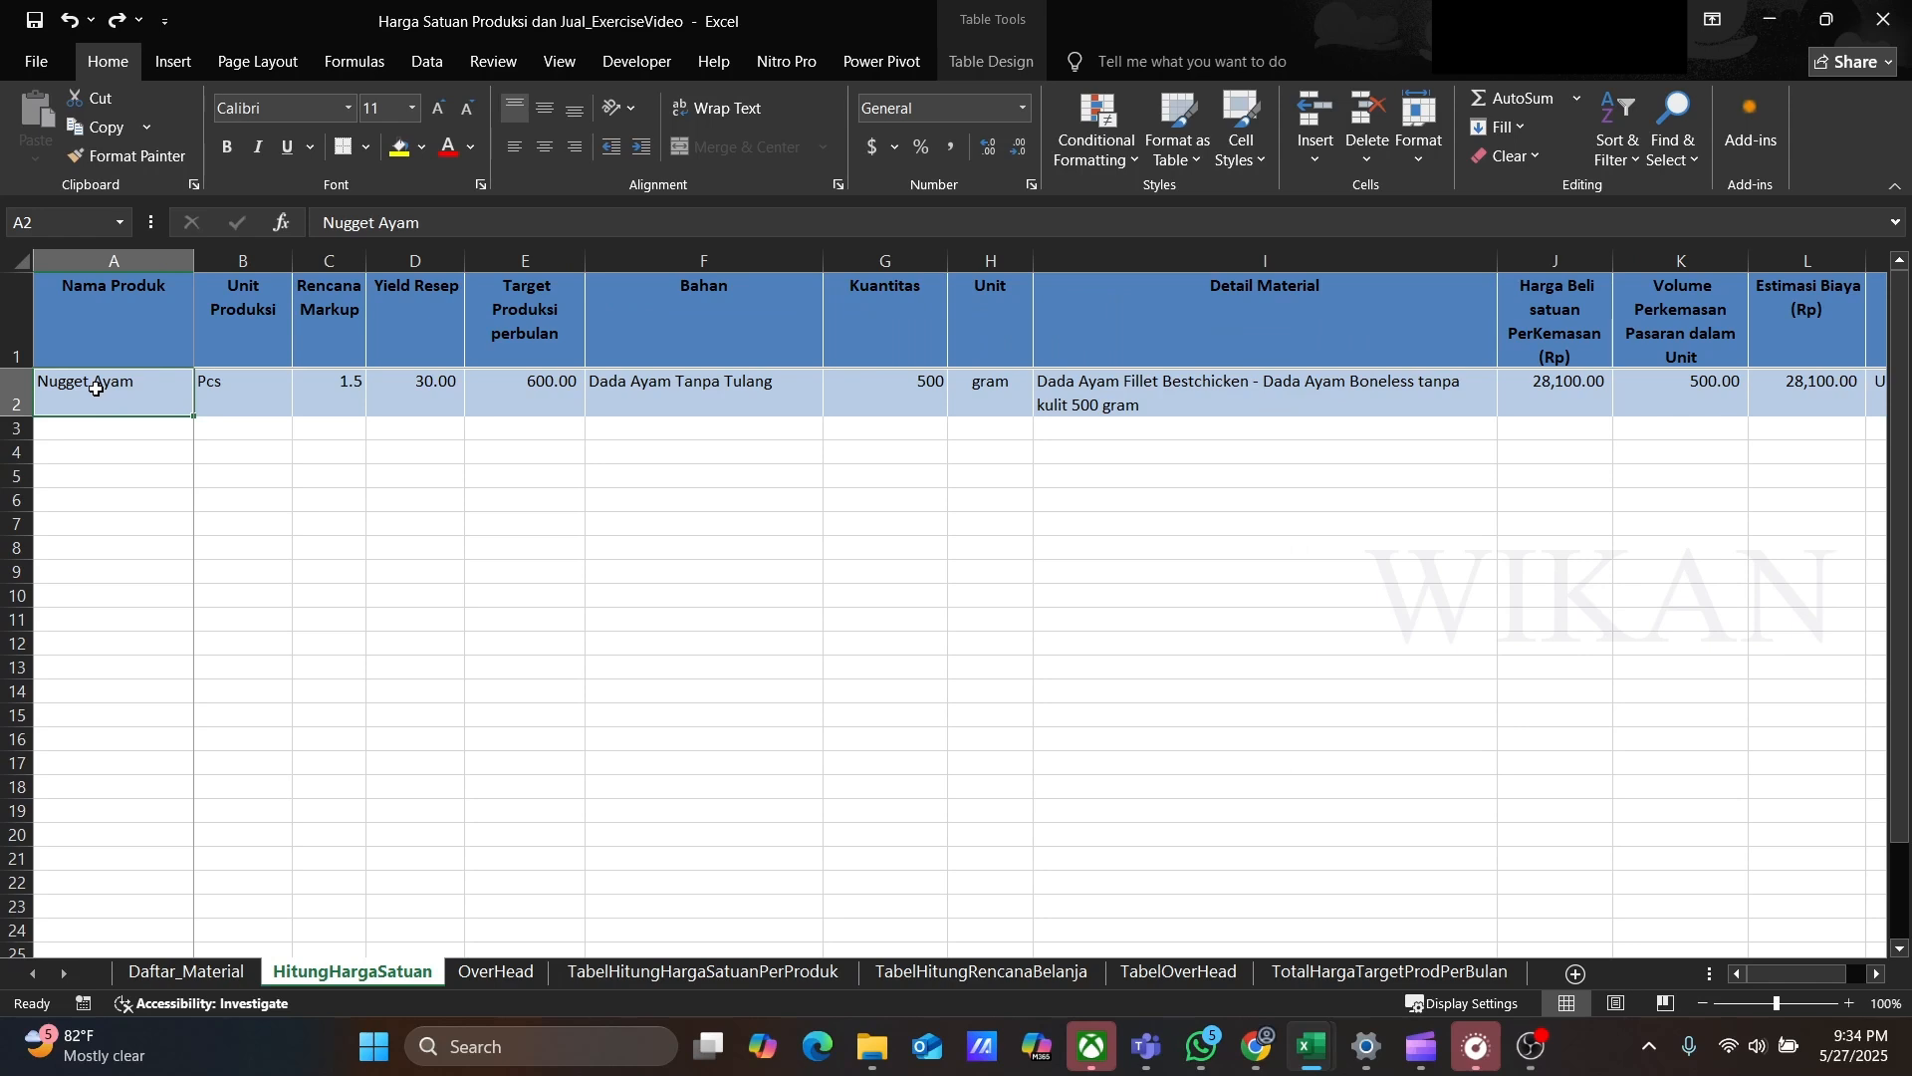
key("shift+Right")
key("shift+Right")
key("shift+Right")
key("shift+Right")
key("shift+Right")
key("shift+Right")
key("shift+Right")
key("shift+Right")
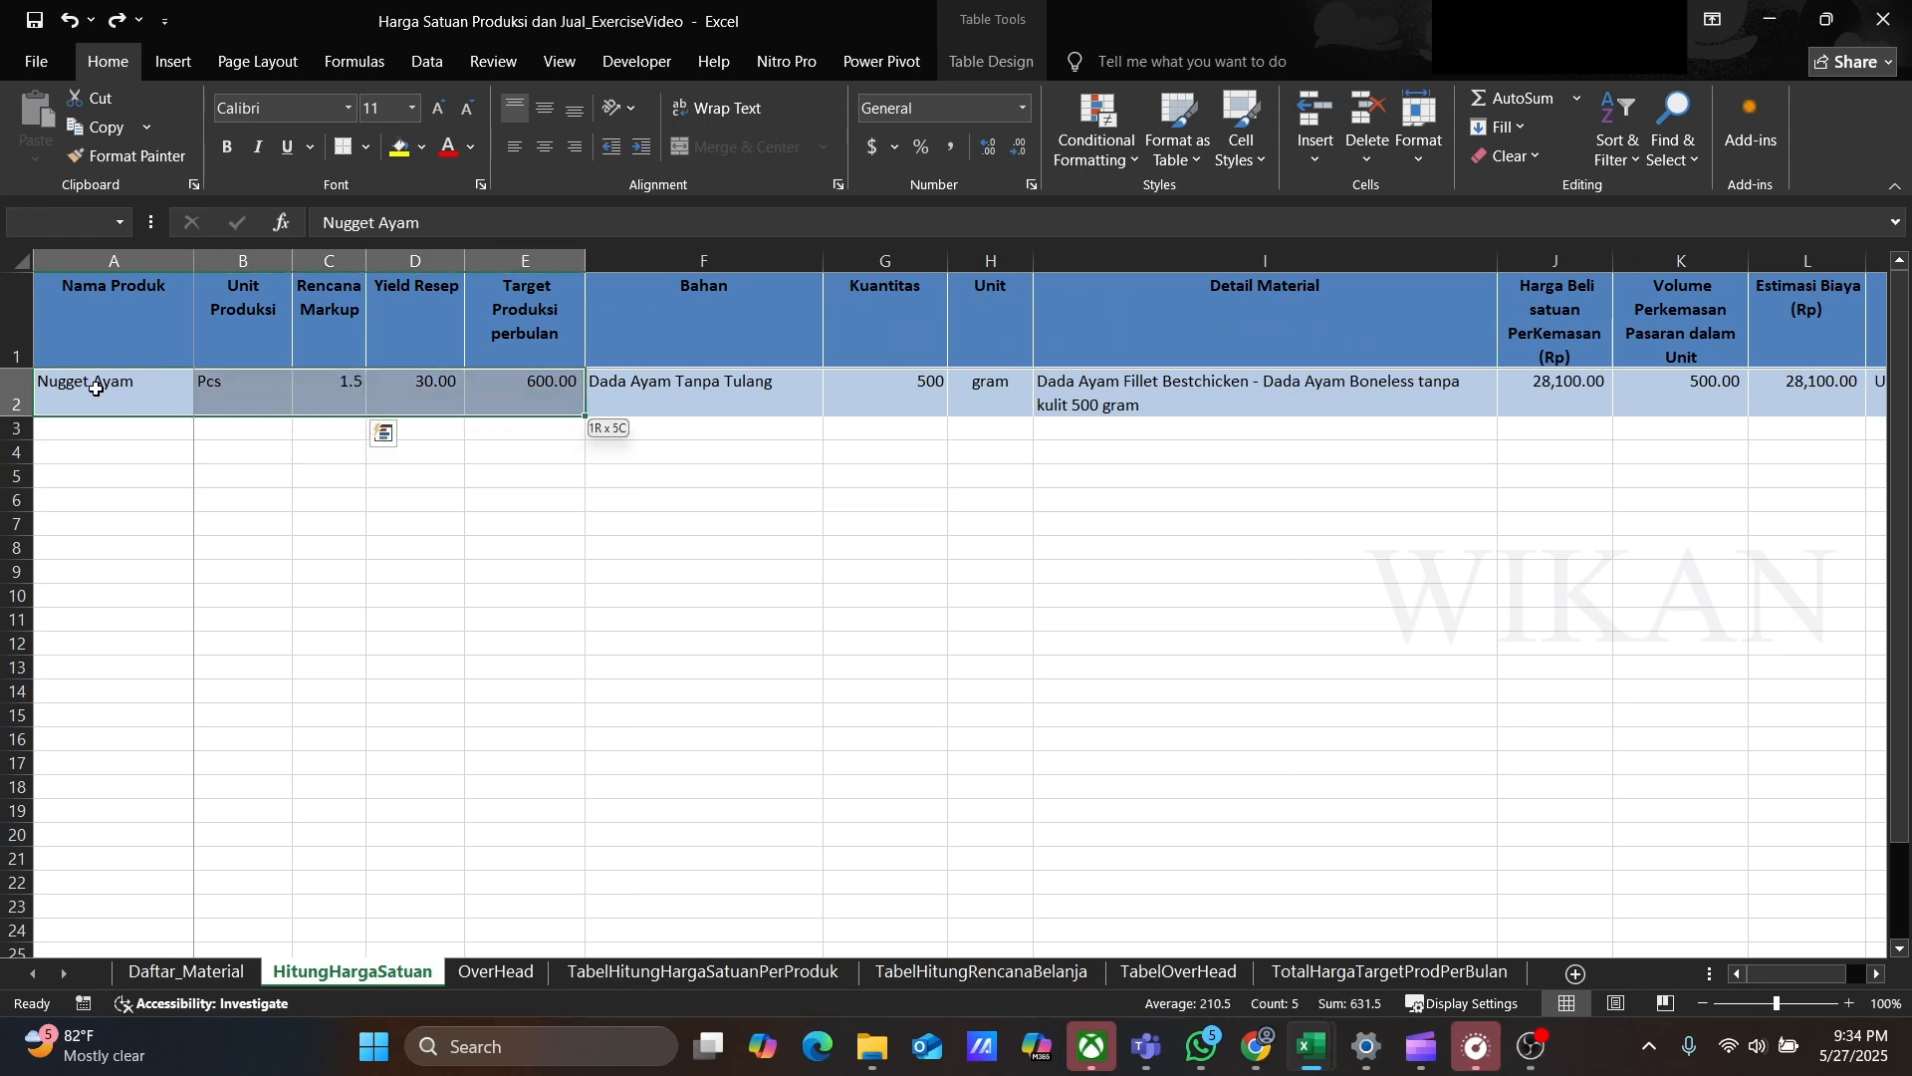
key("shift+Right")
key("shift+Left")
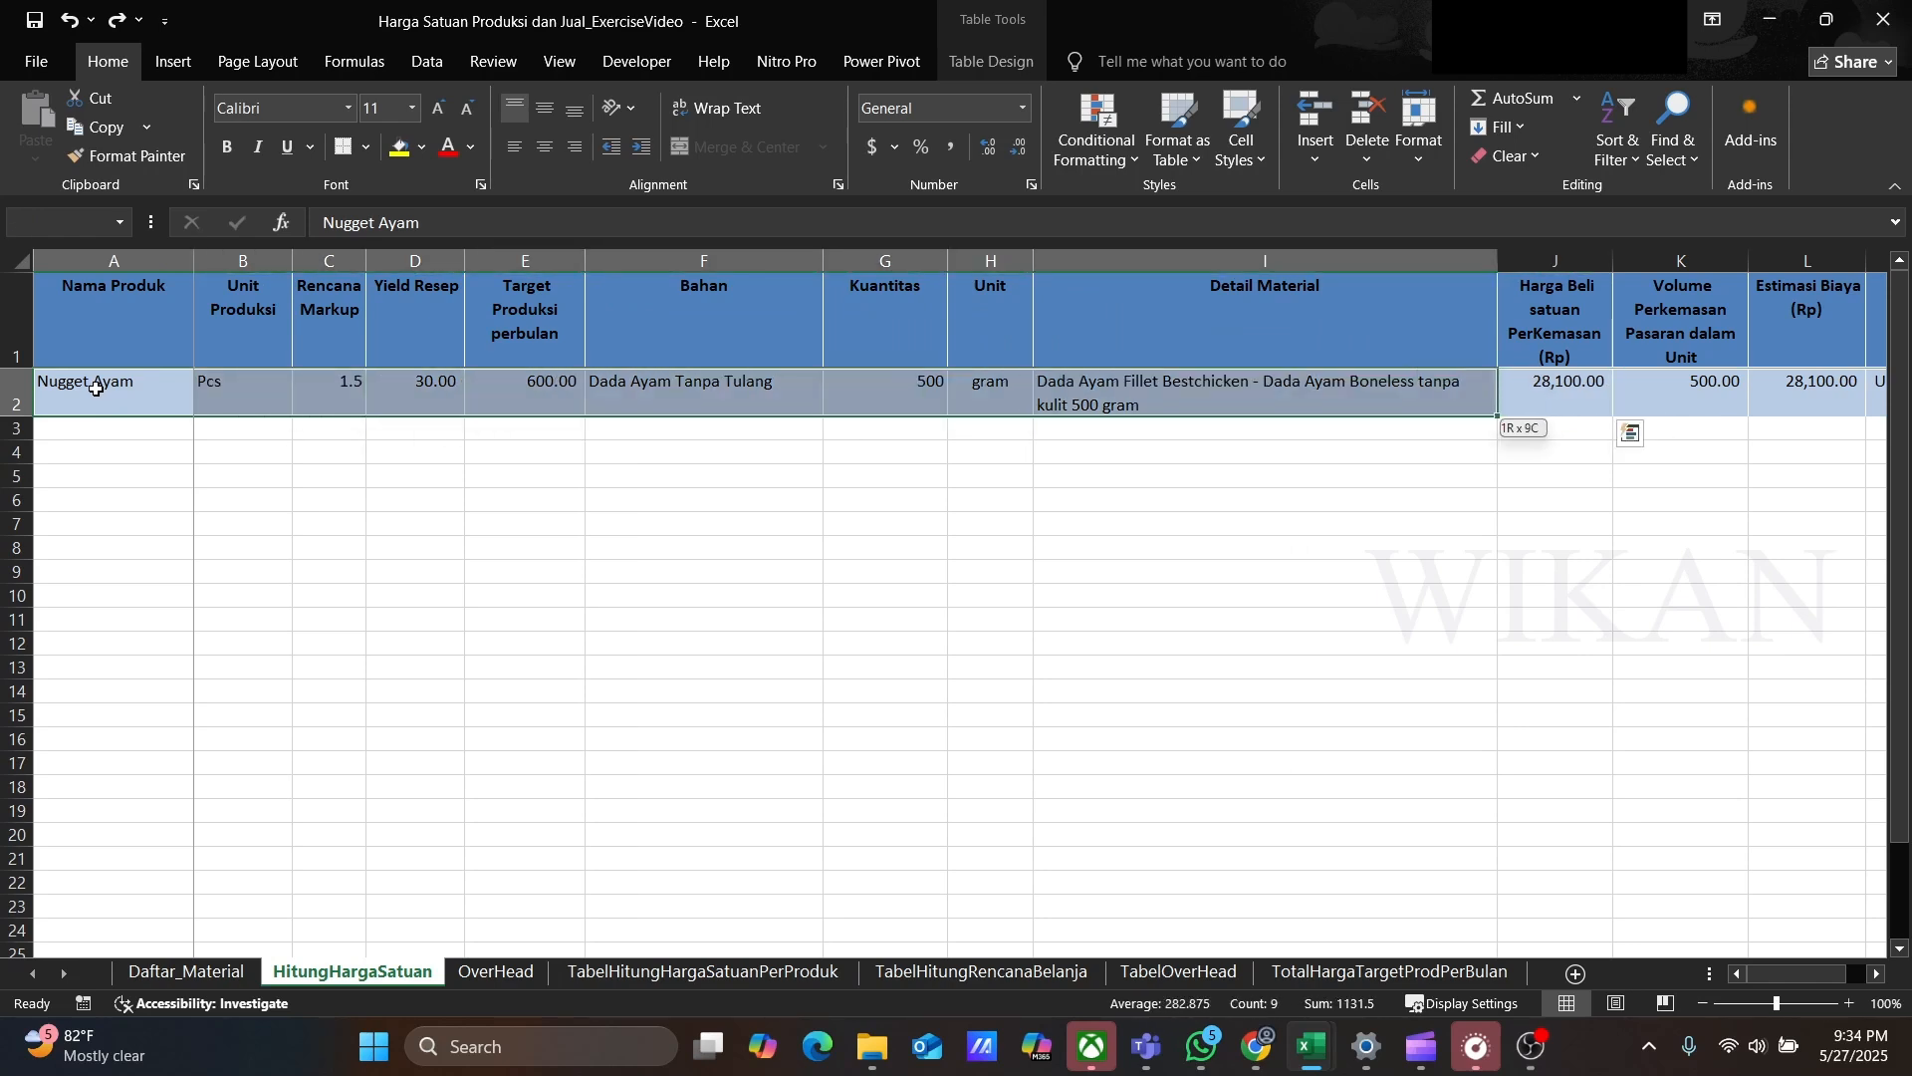
key("Delete")
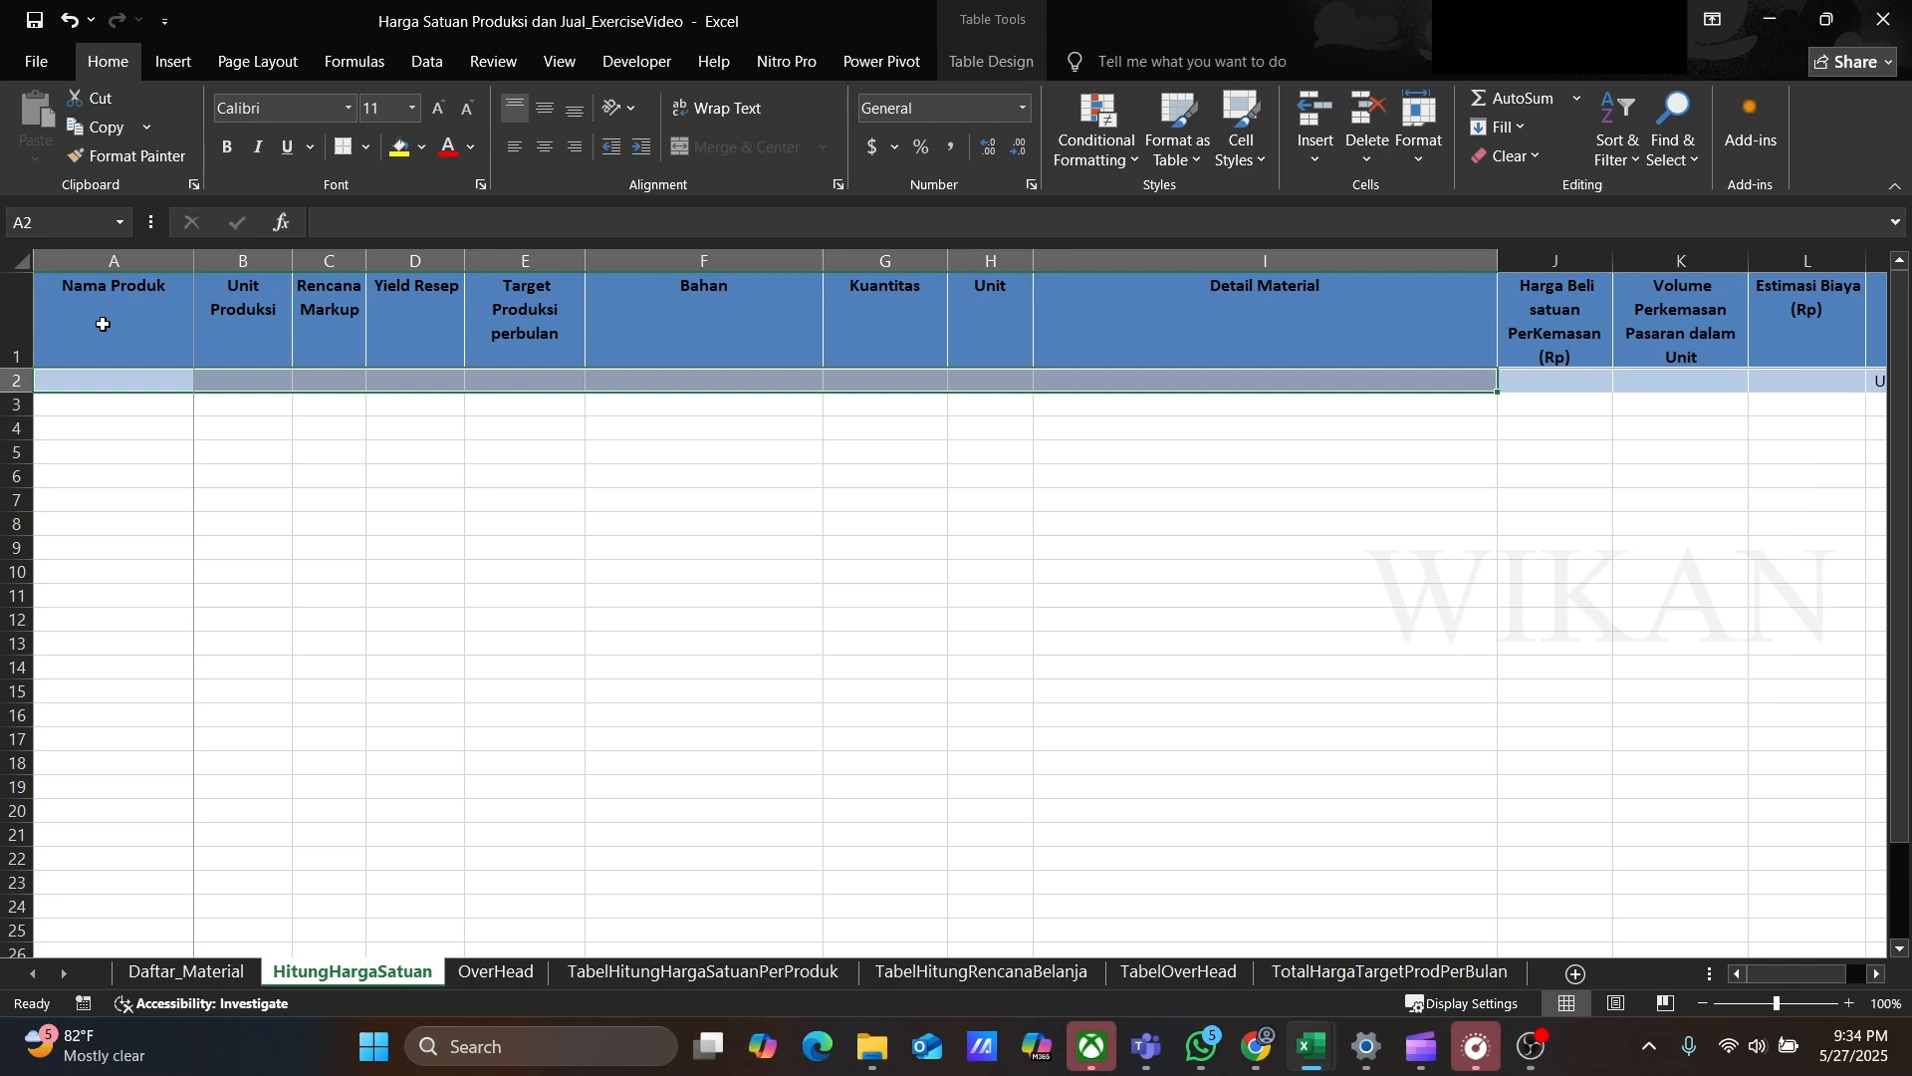
Step: In the HitungHargaSatuan table's first row, enter product Nugget Ayam with production unit Pcs
left_click(102, 324)
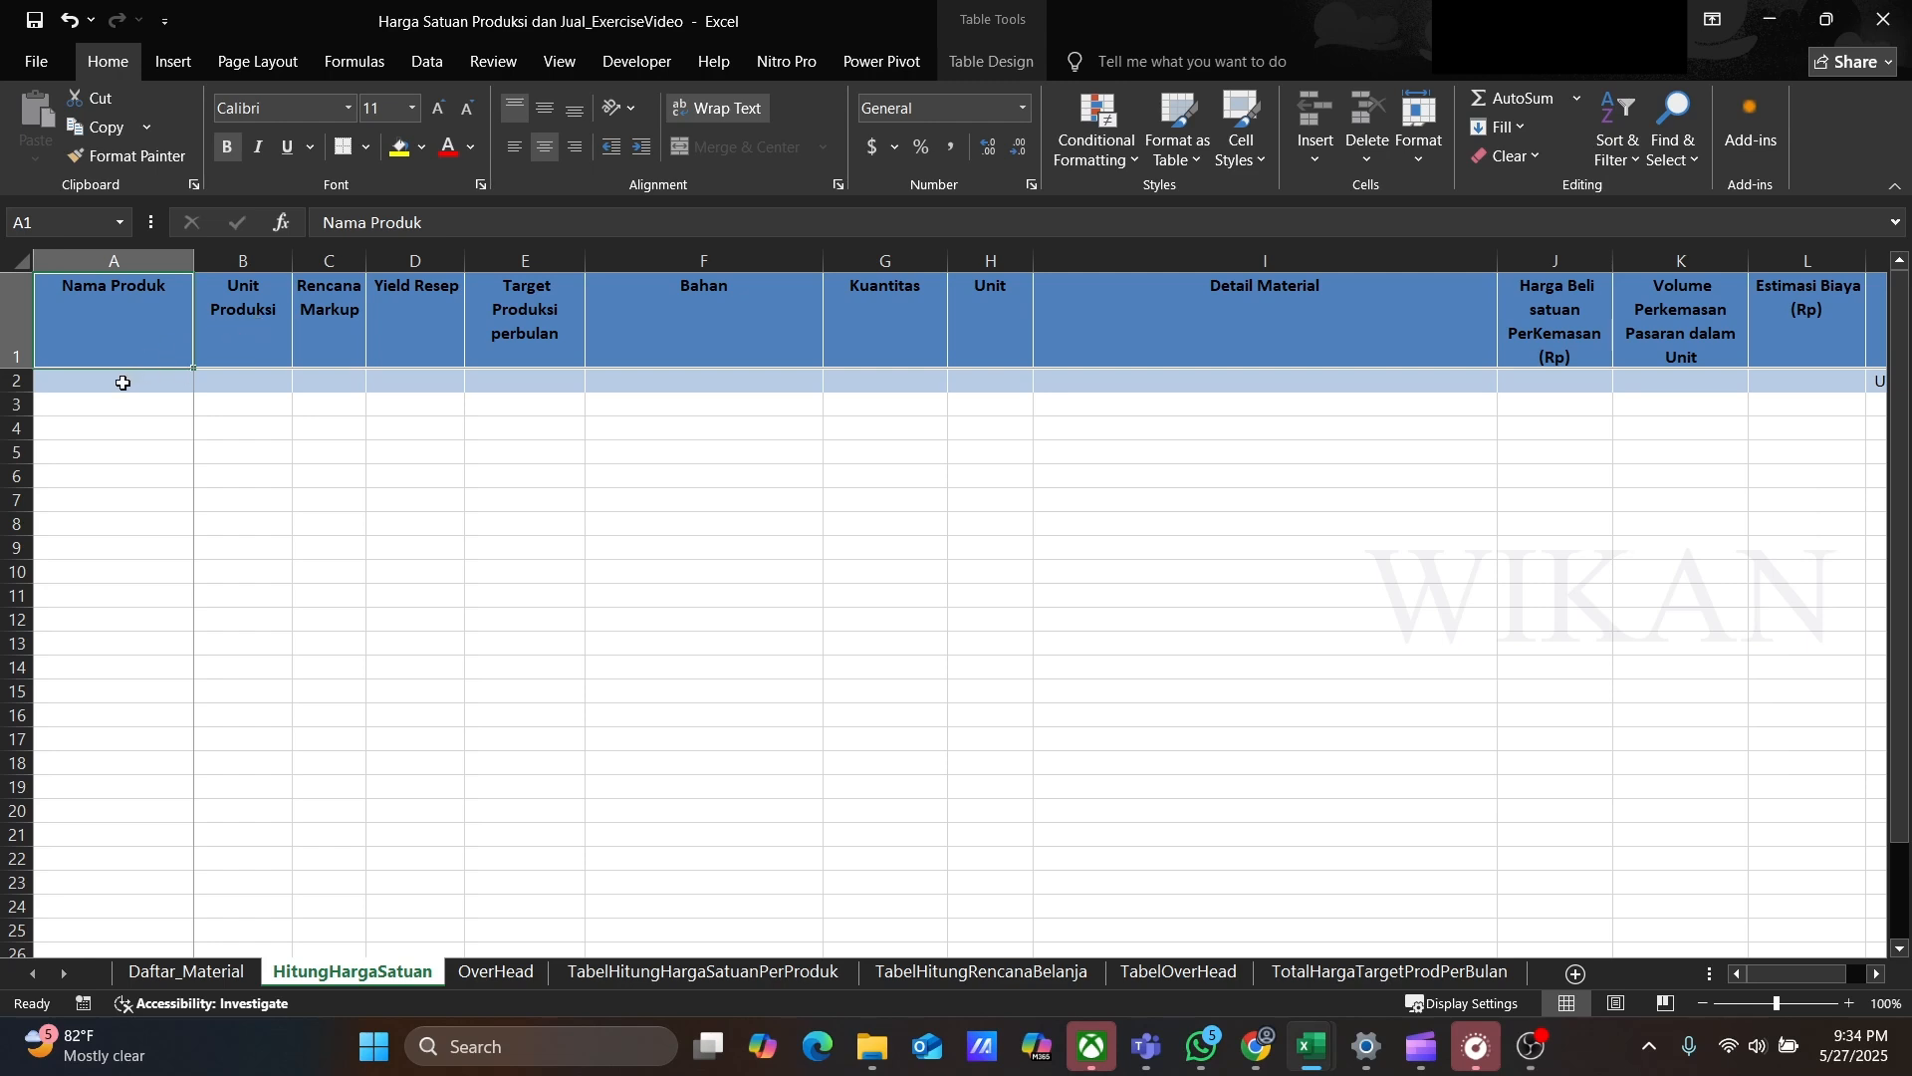
left_click(123, 383)
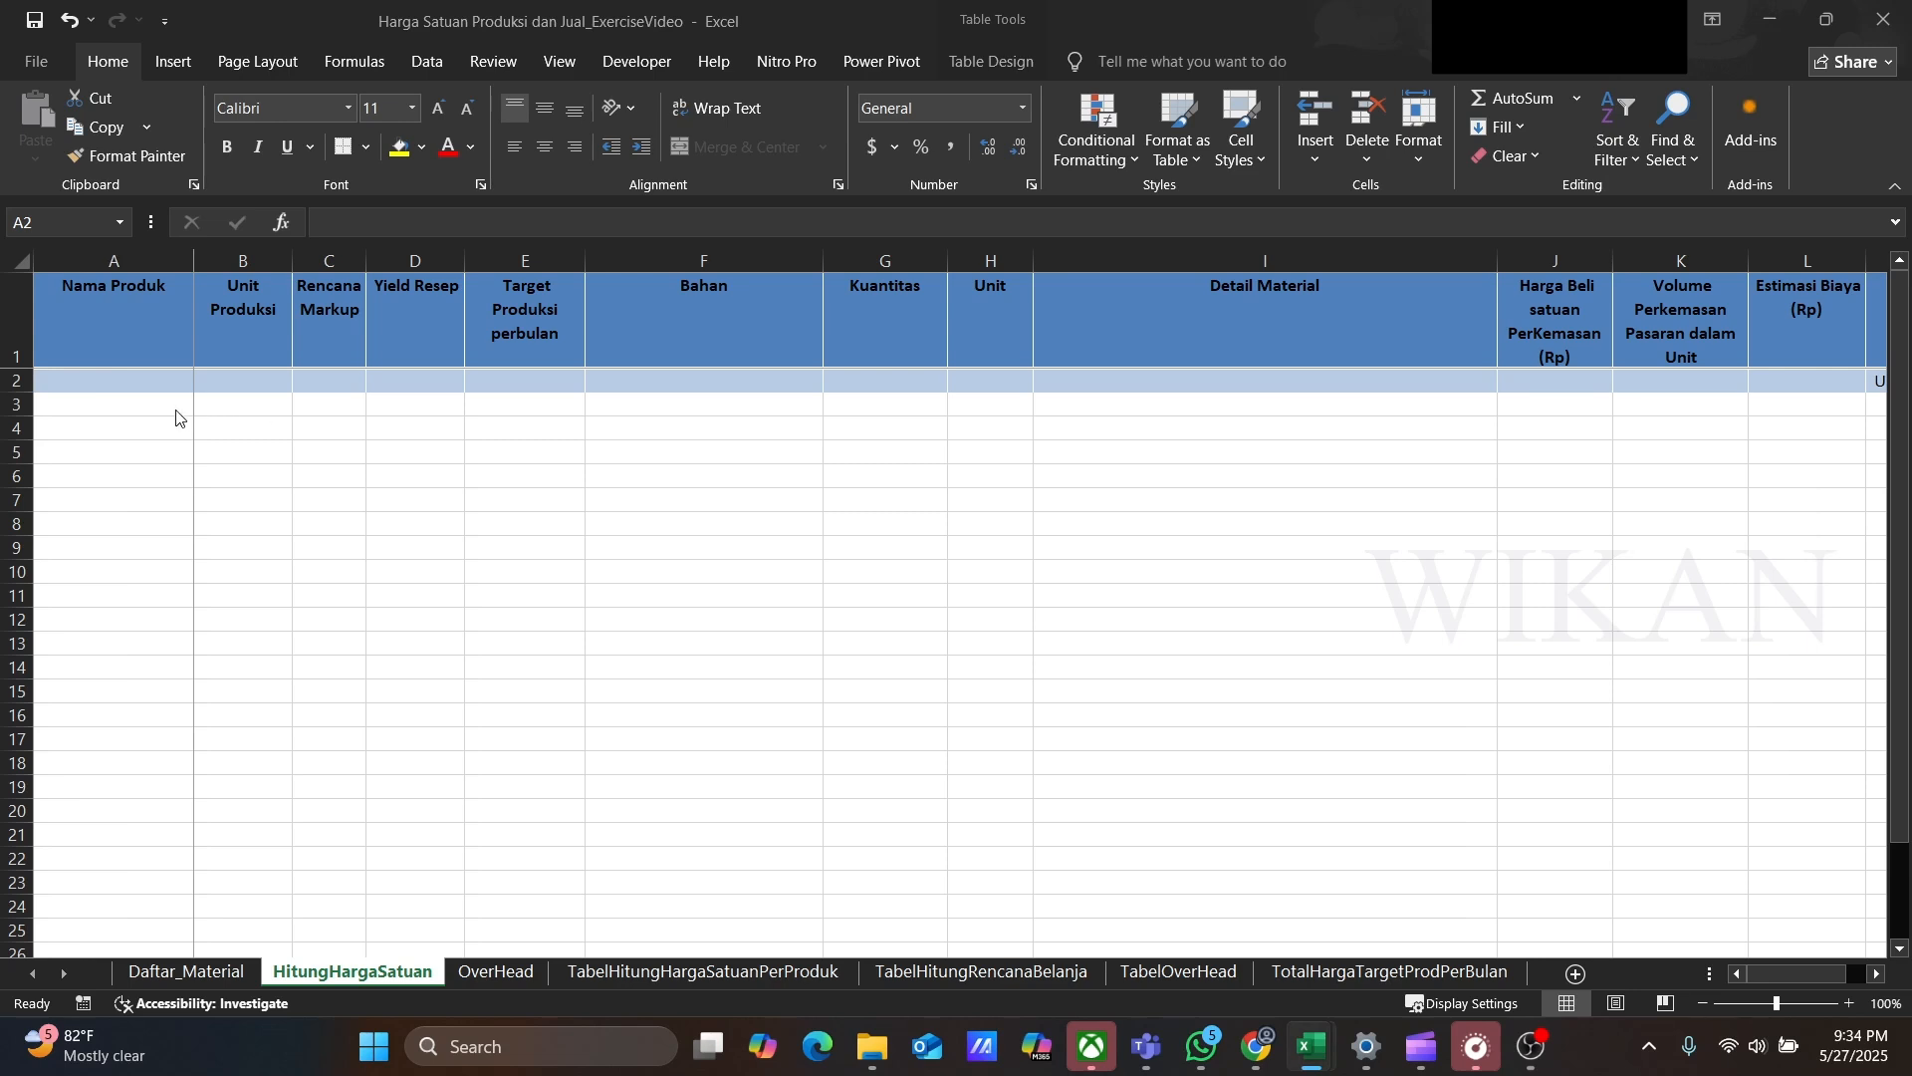
left_click(115, 381)
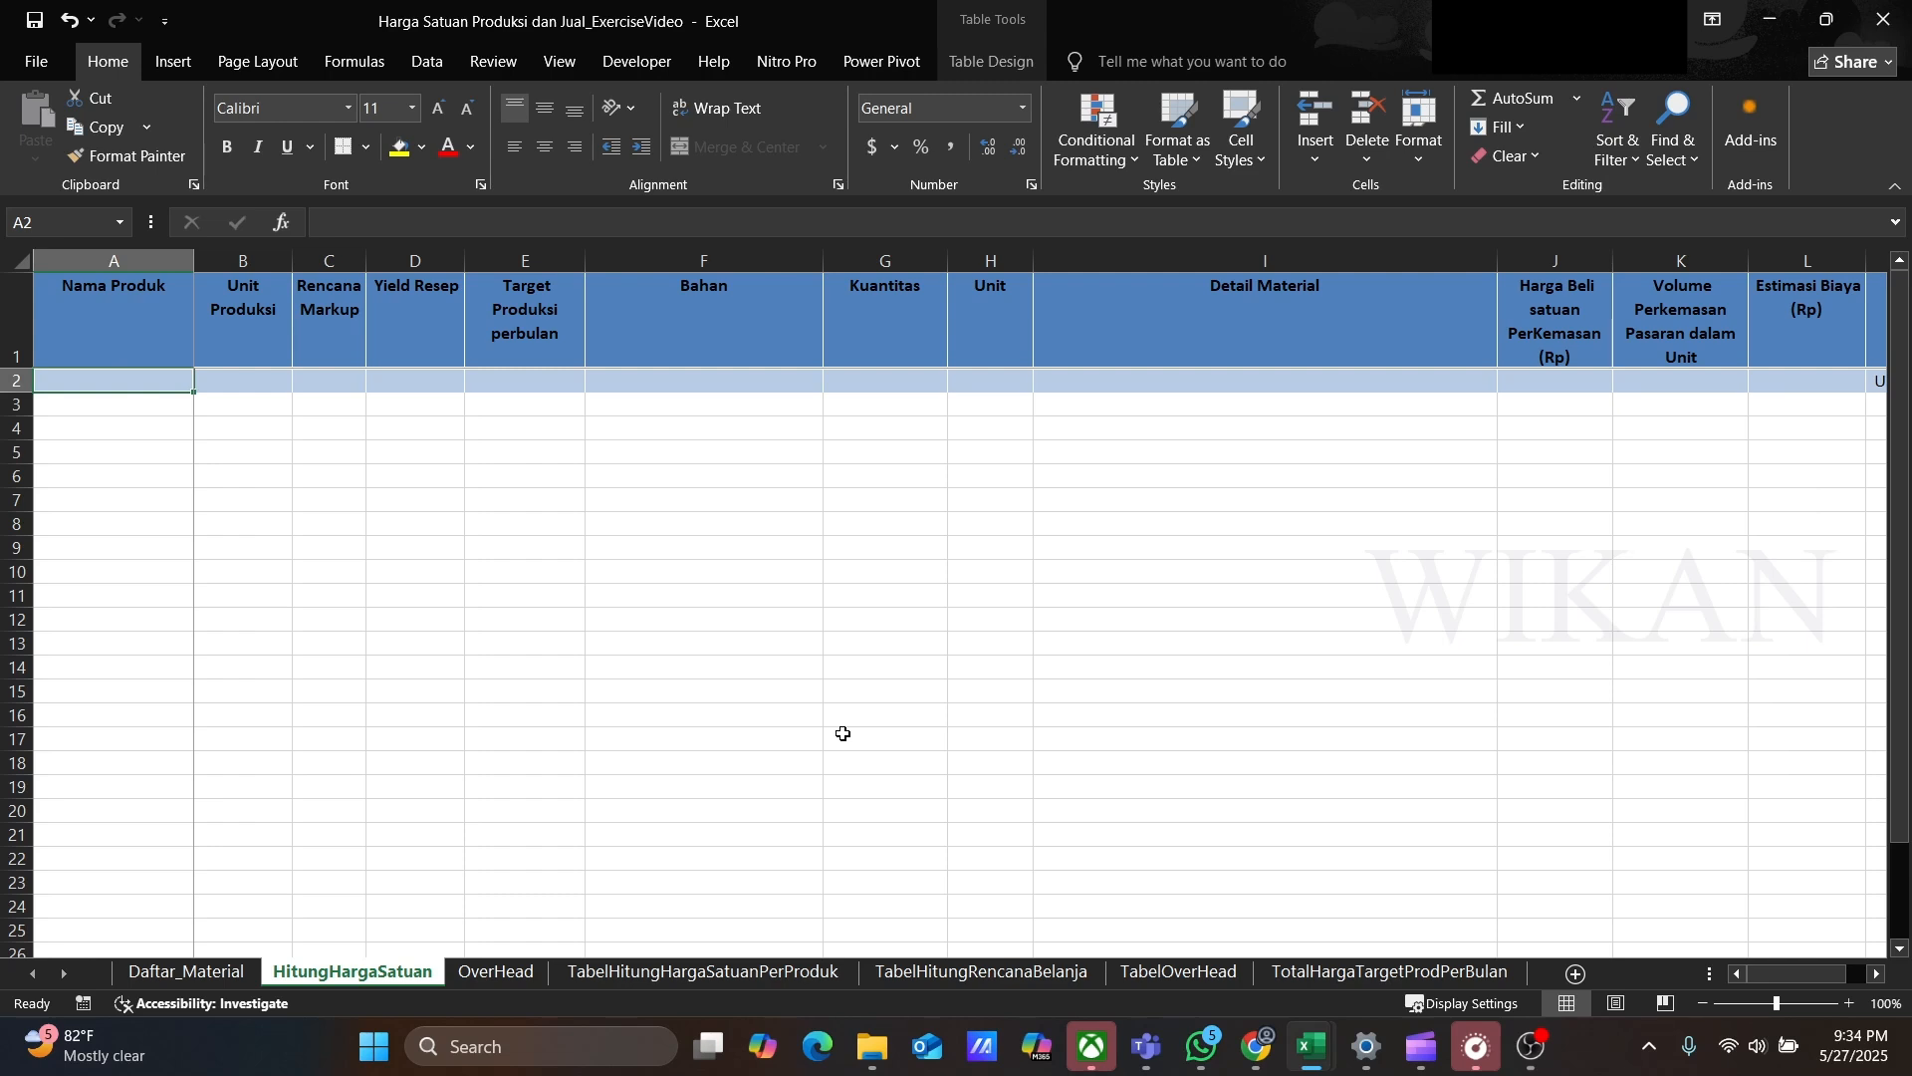
type("Nu")
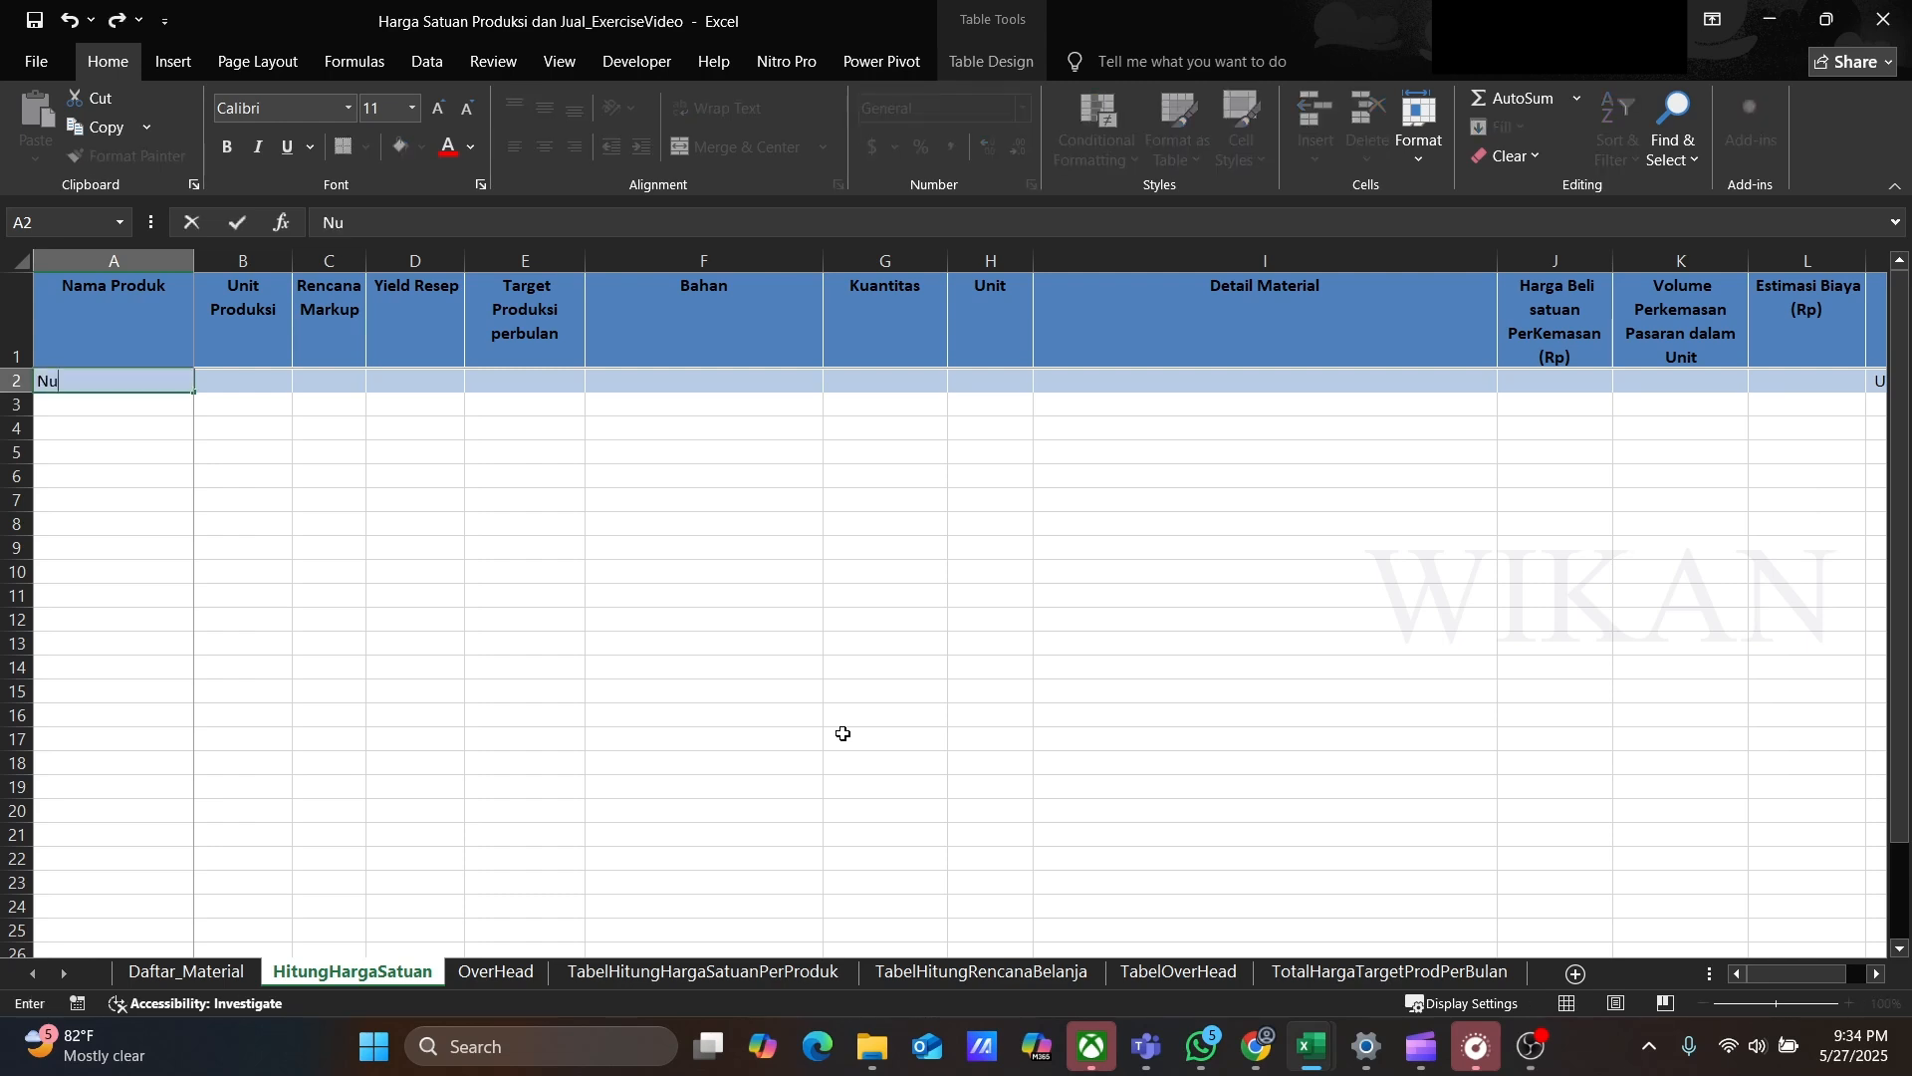
type("gget Ayam")
key("Tab")
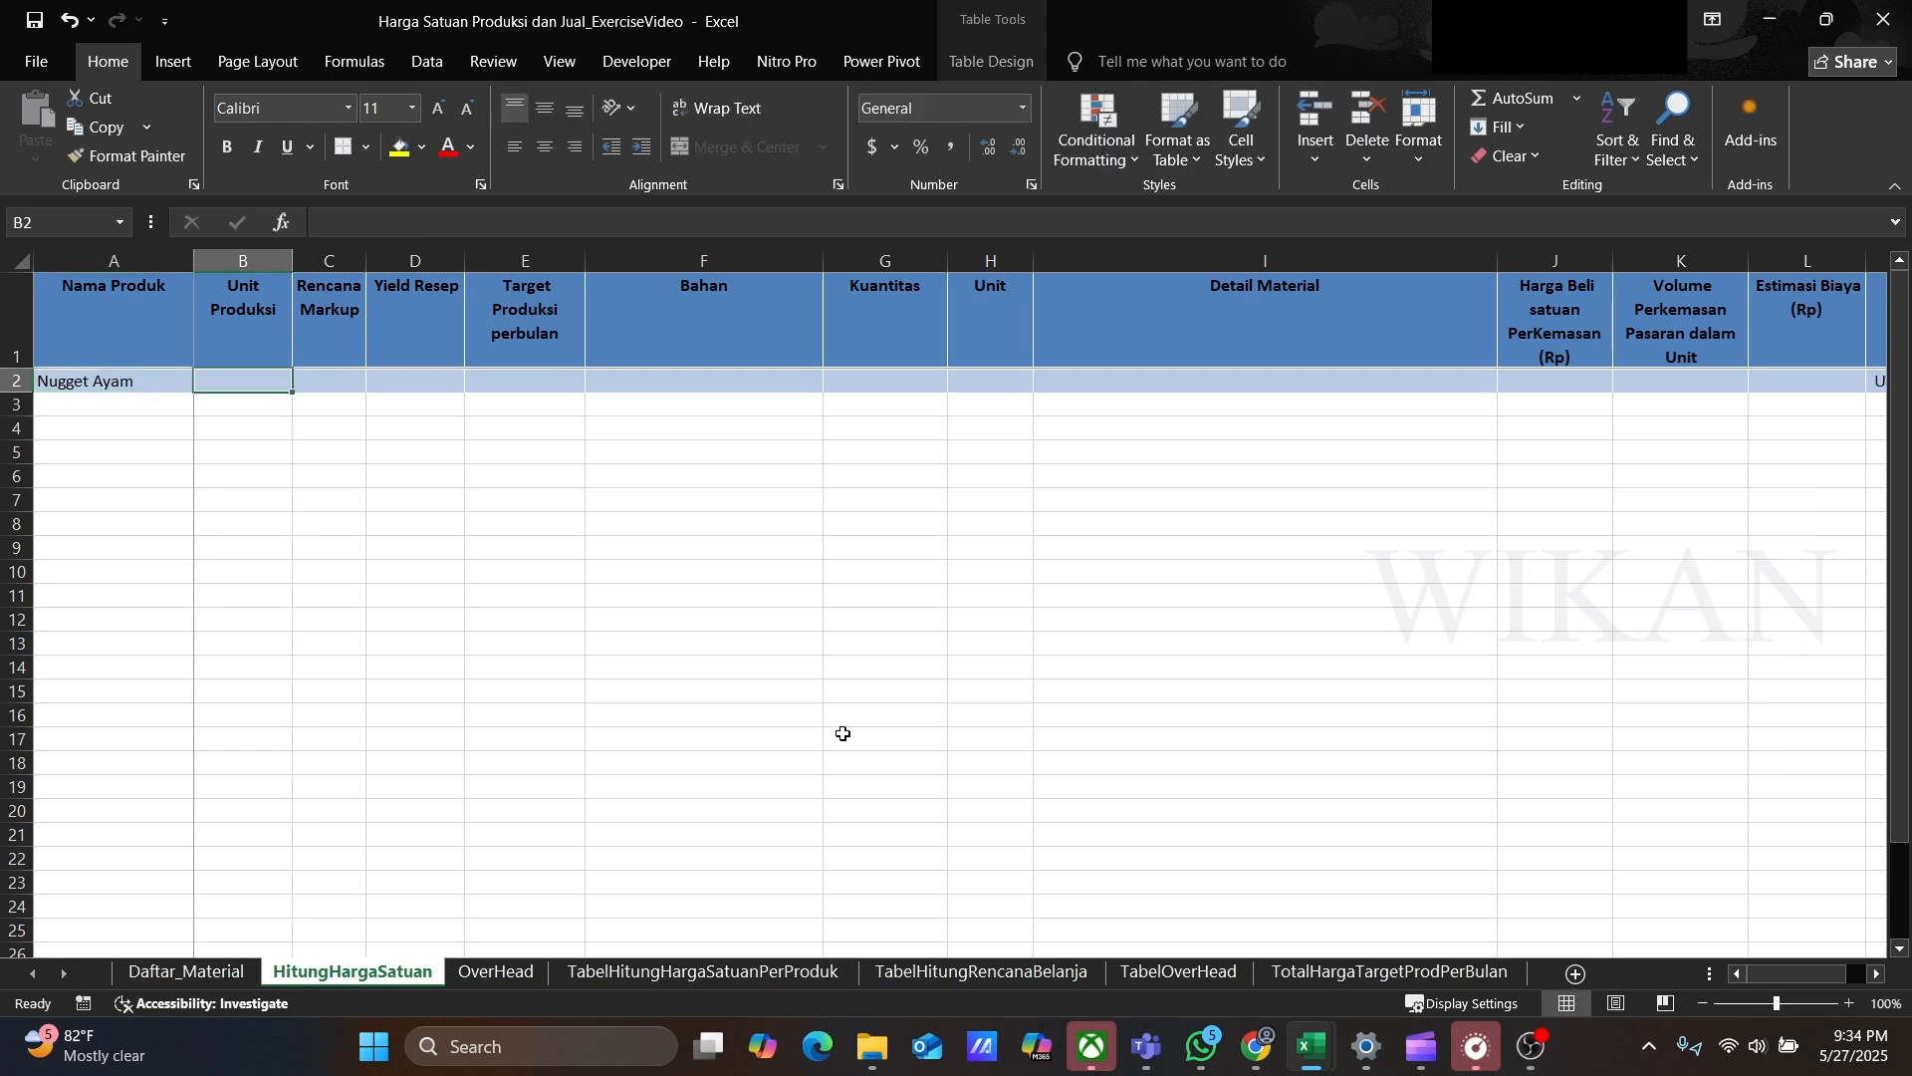
type("P")
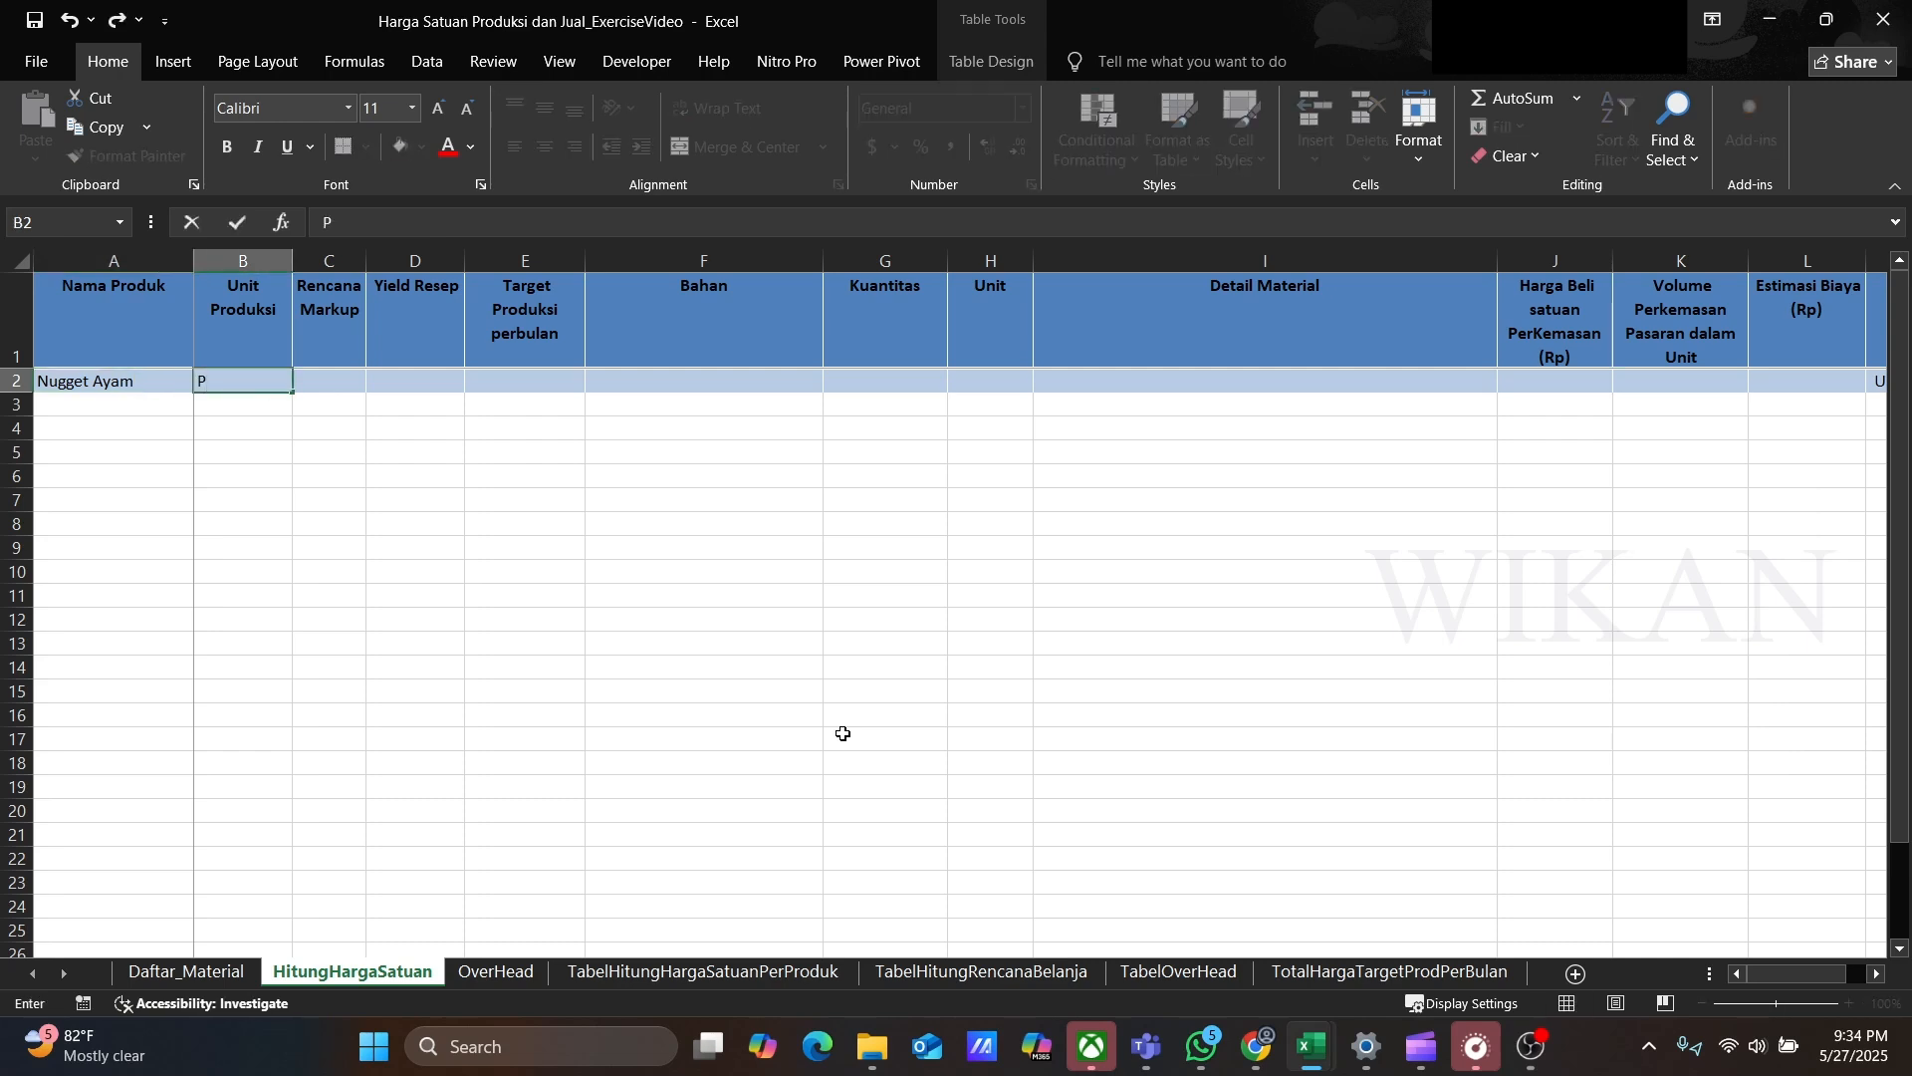
type("cs")
key("Tab")
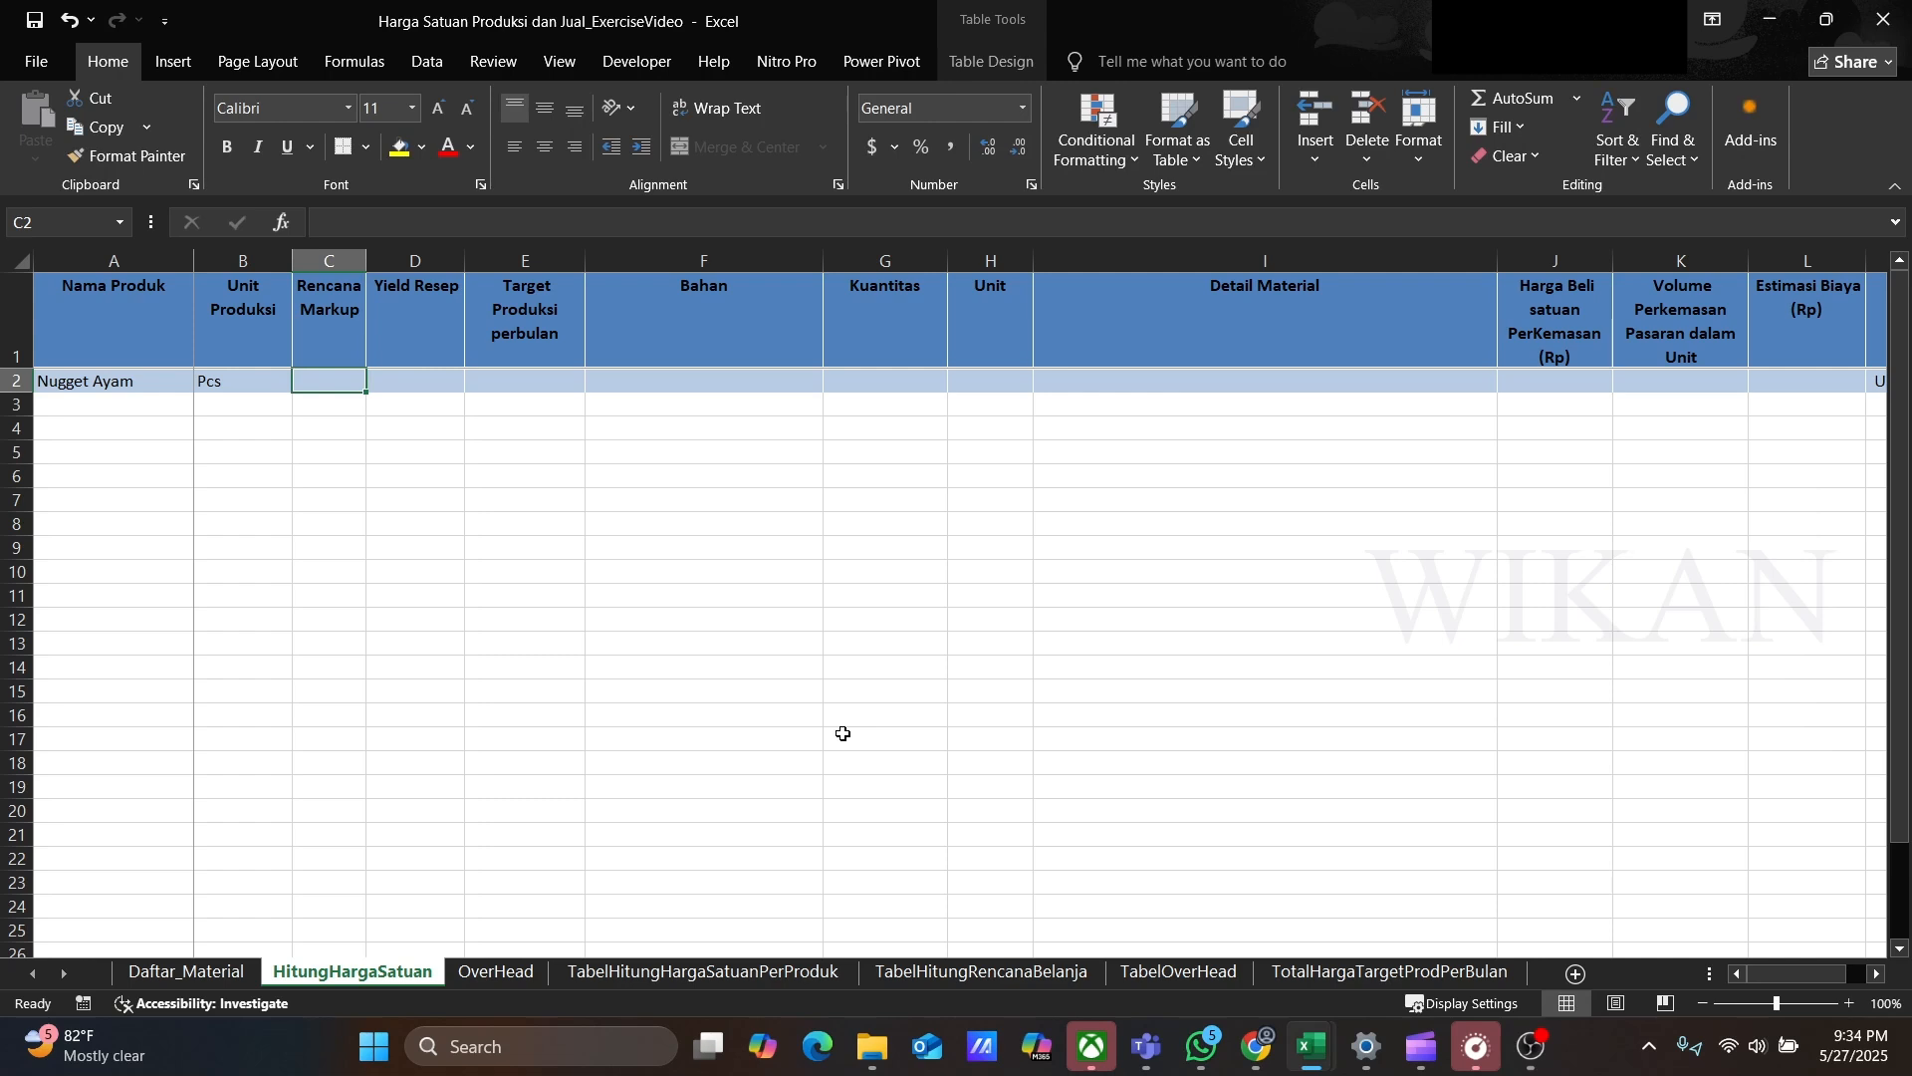
Step: Set the markup to 1.5, recipe yield to 30, and monthly production target to 600
type("2")
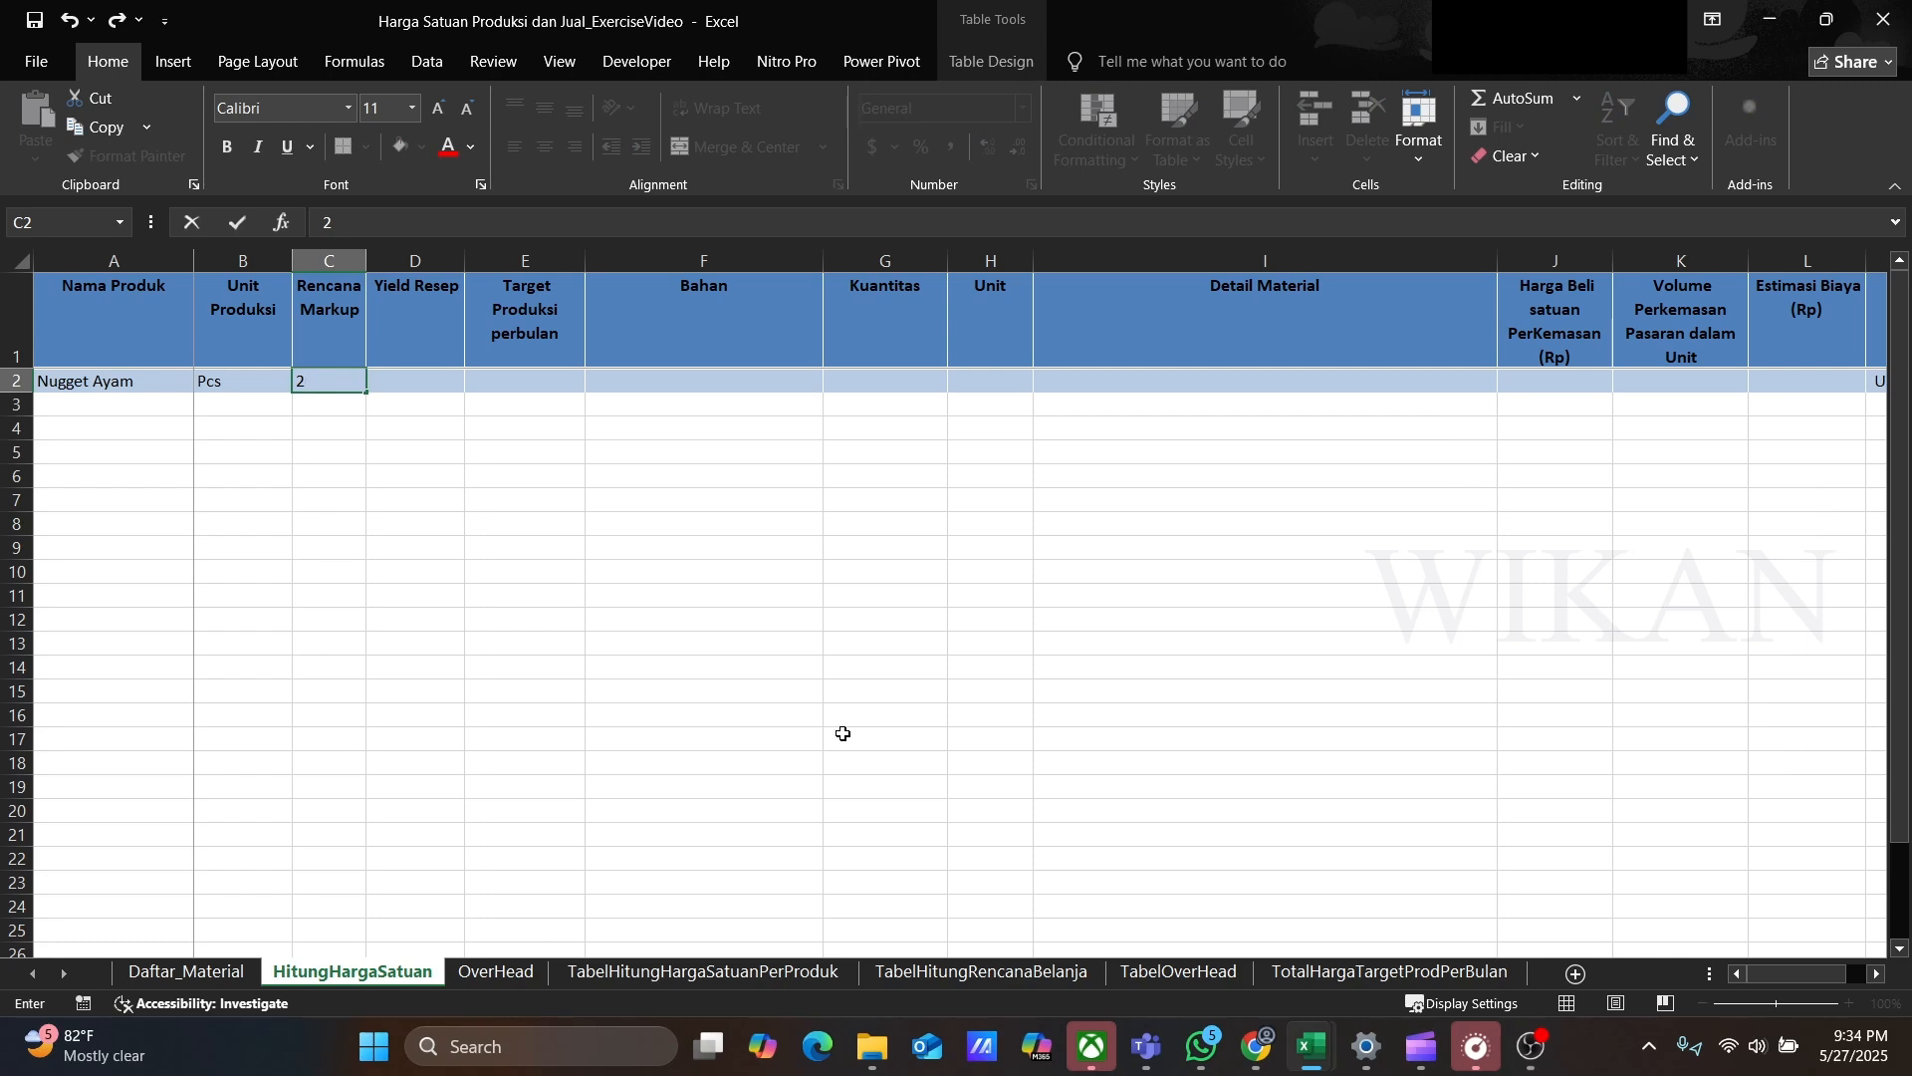
key("BackSpace")
type("1.5")
key("Tab")
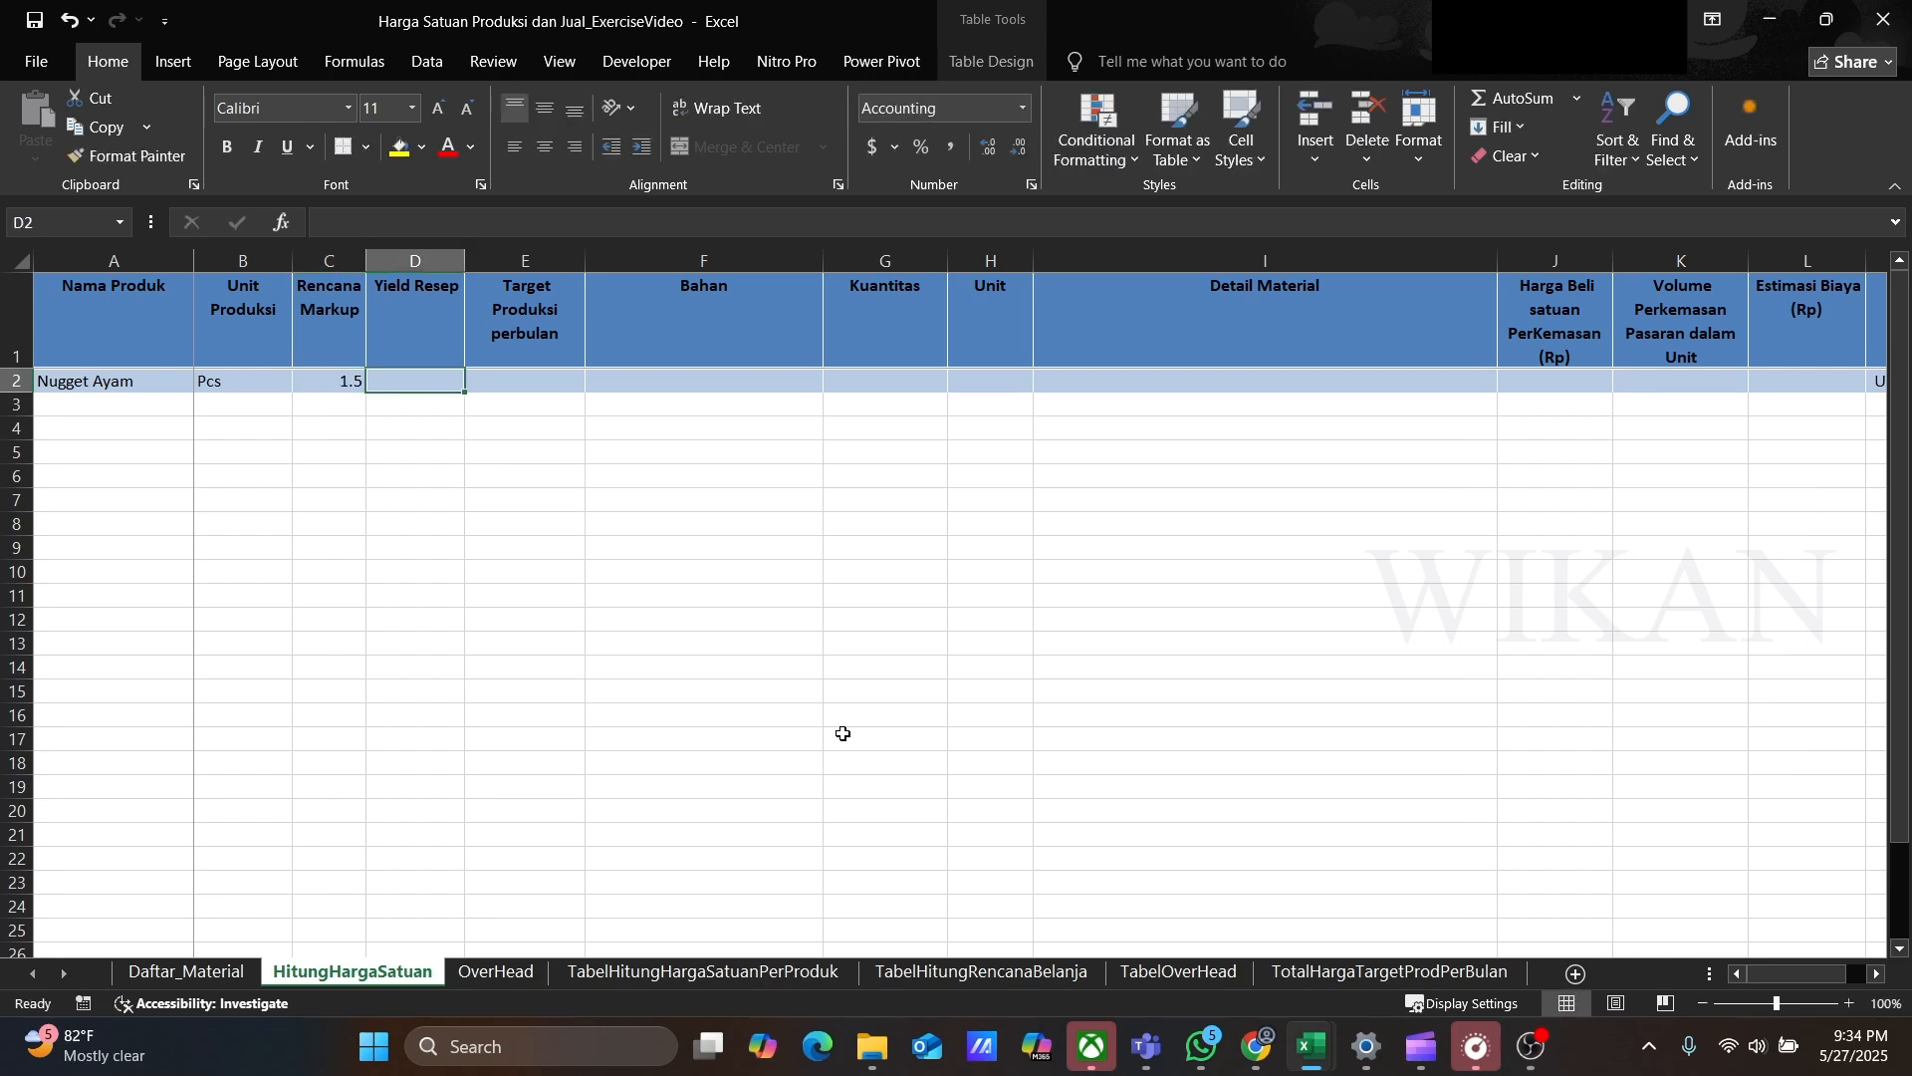
type("30")
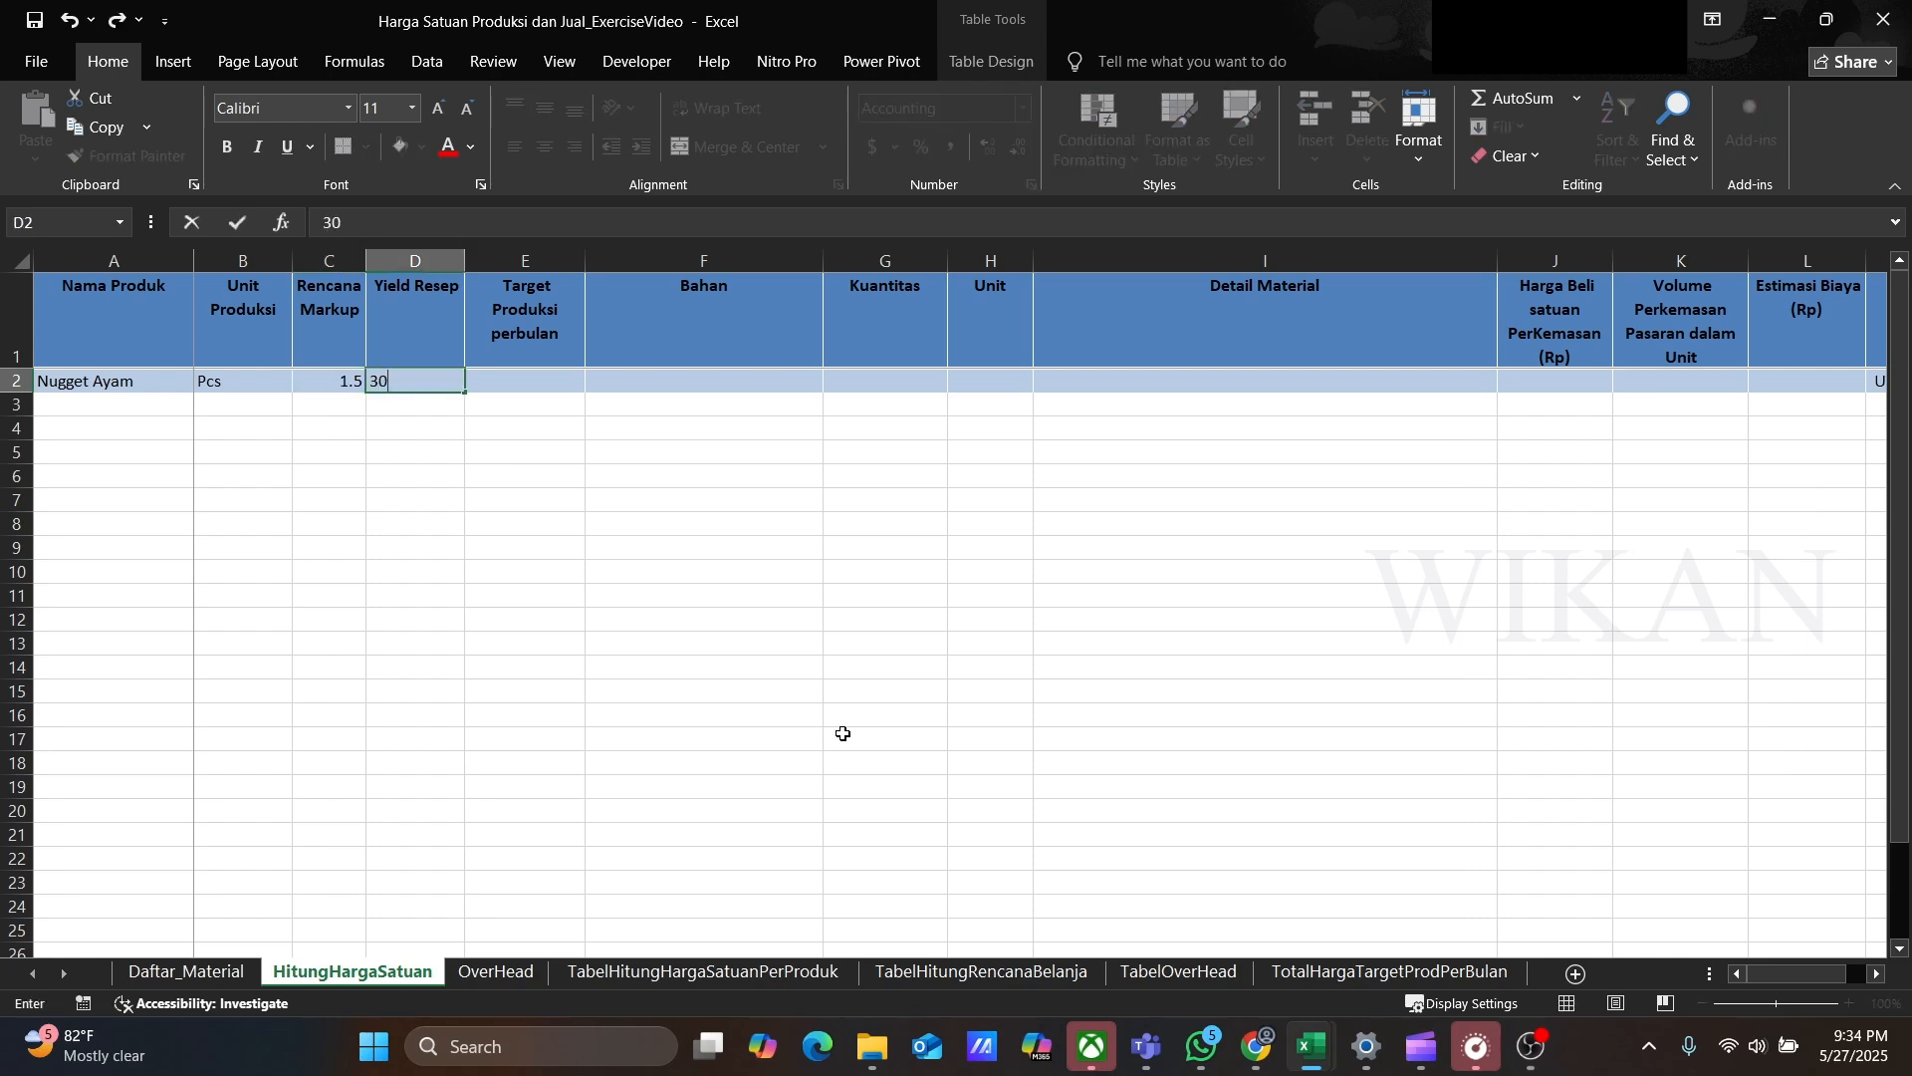
key("Tab")
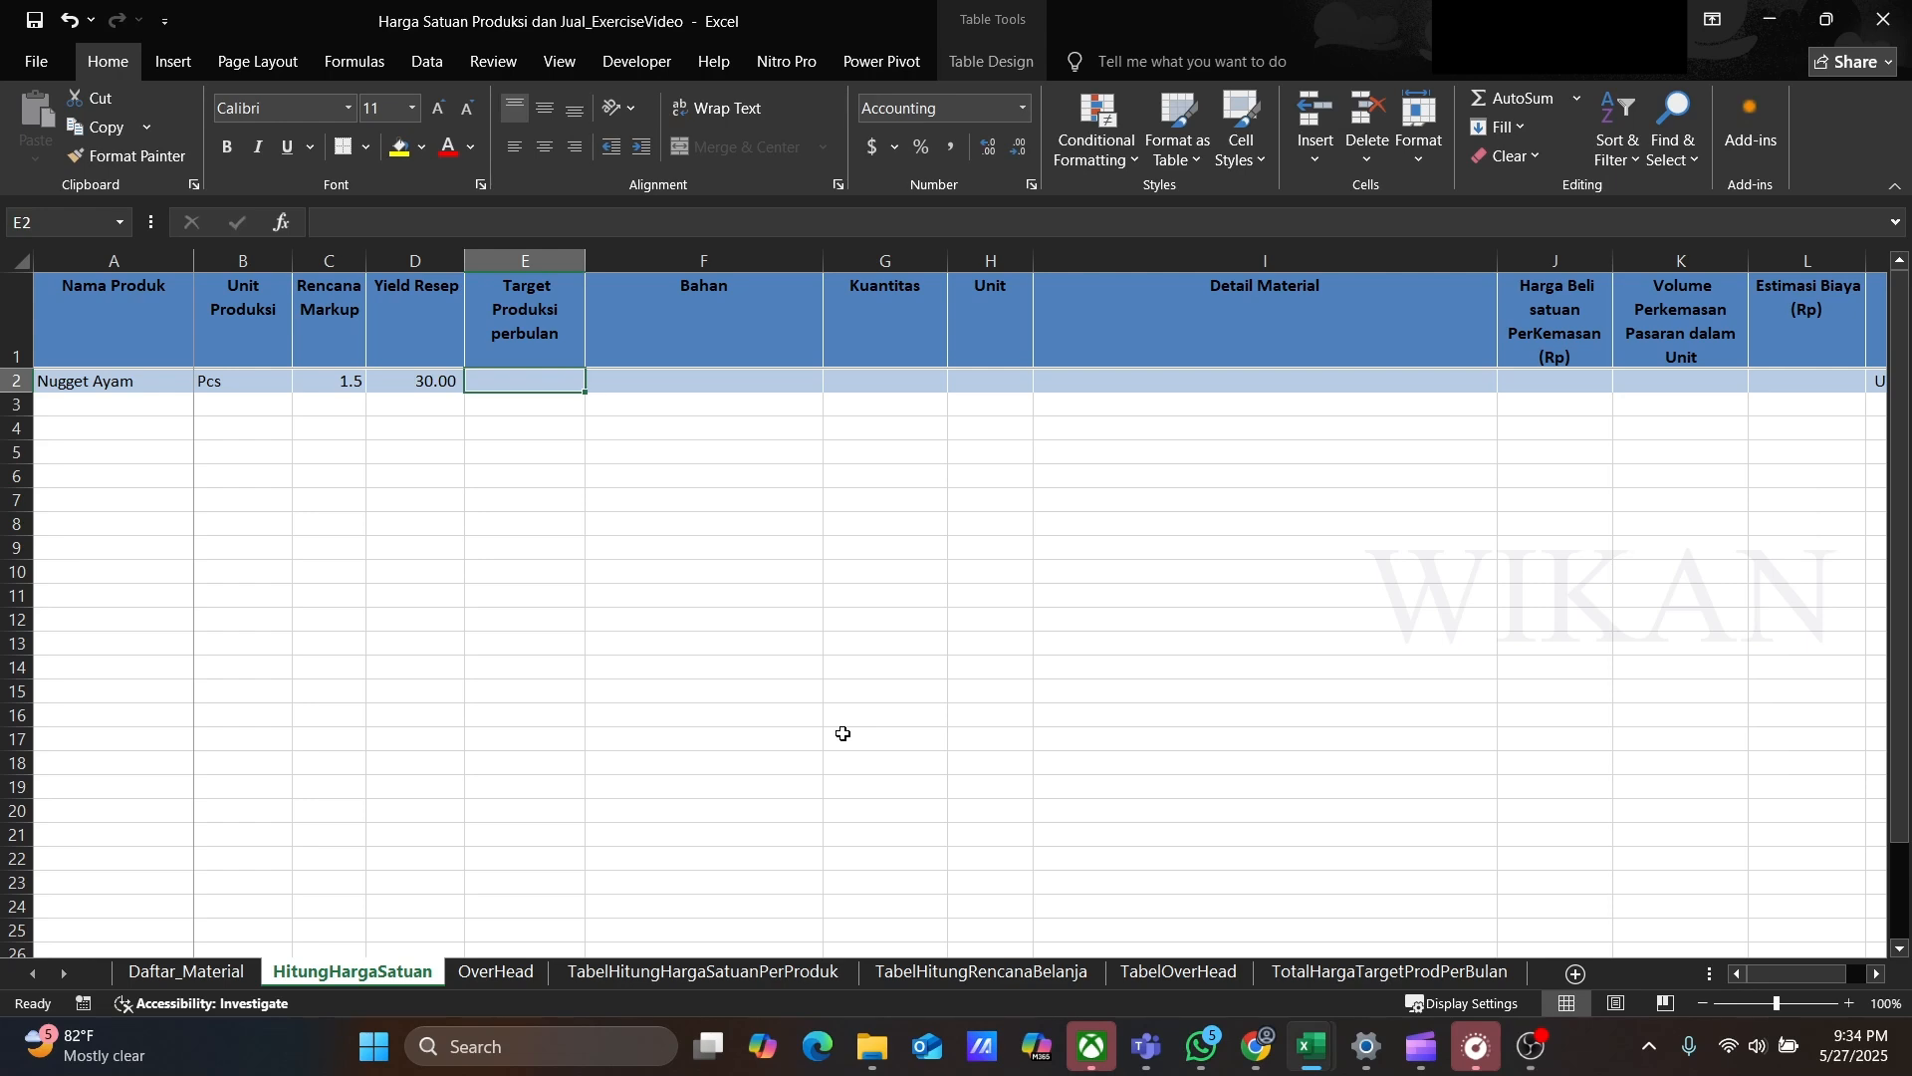
type("600")
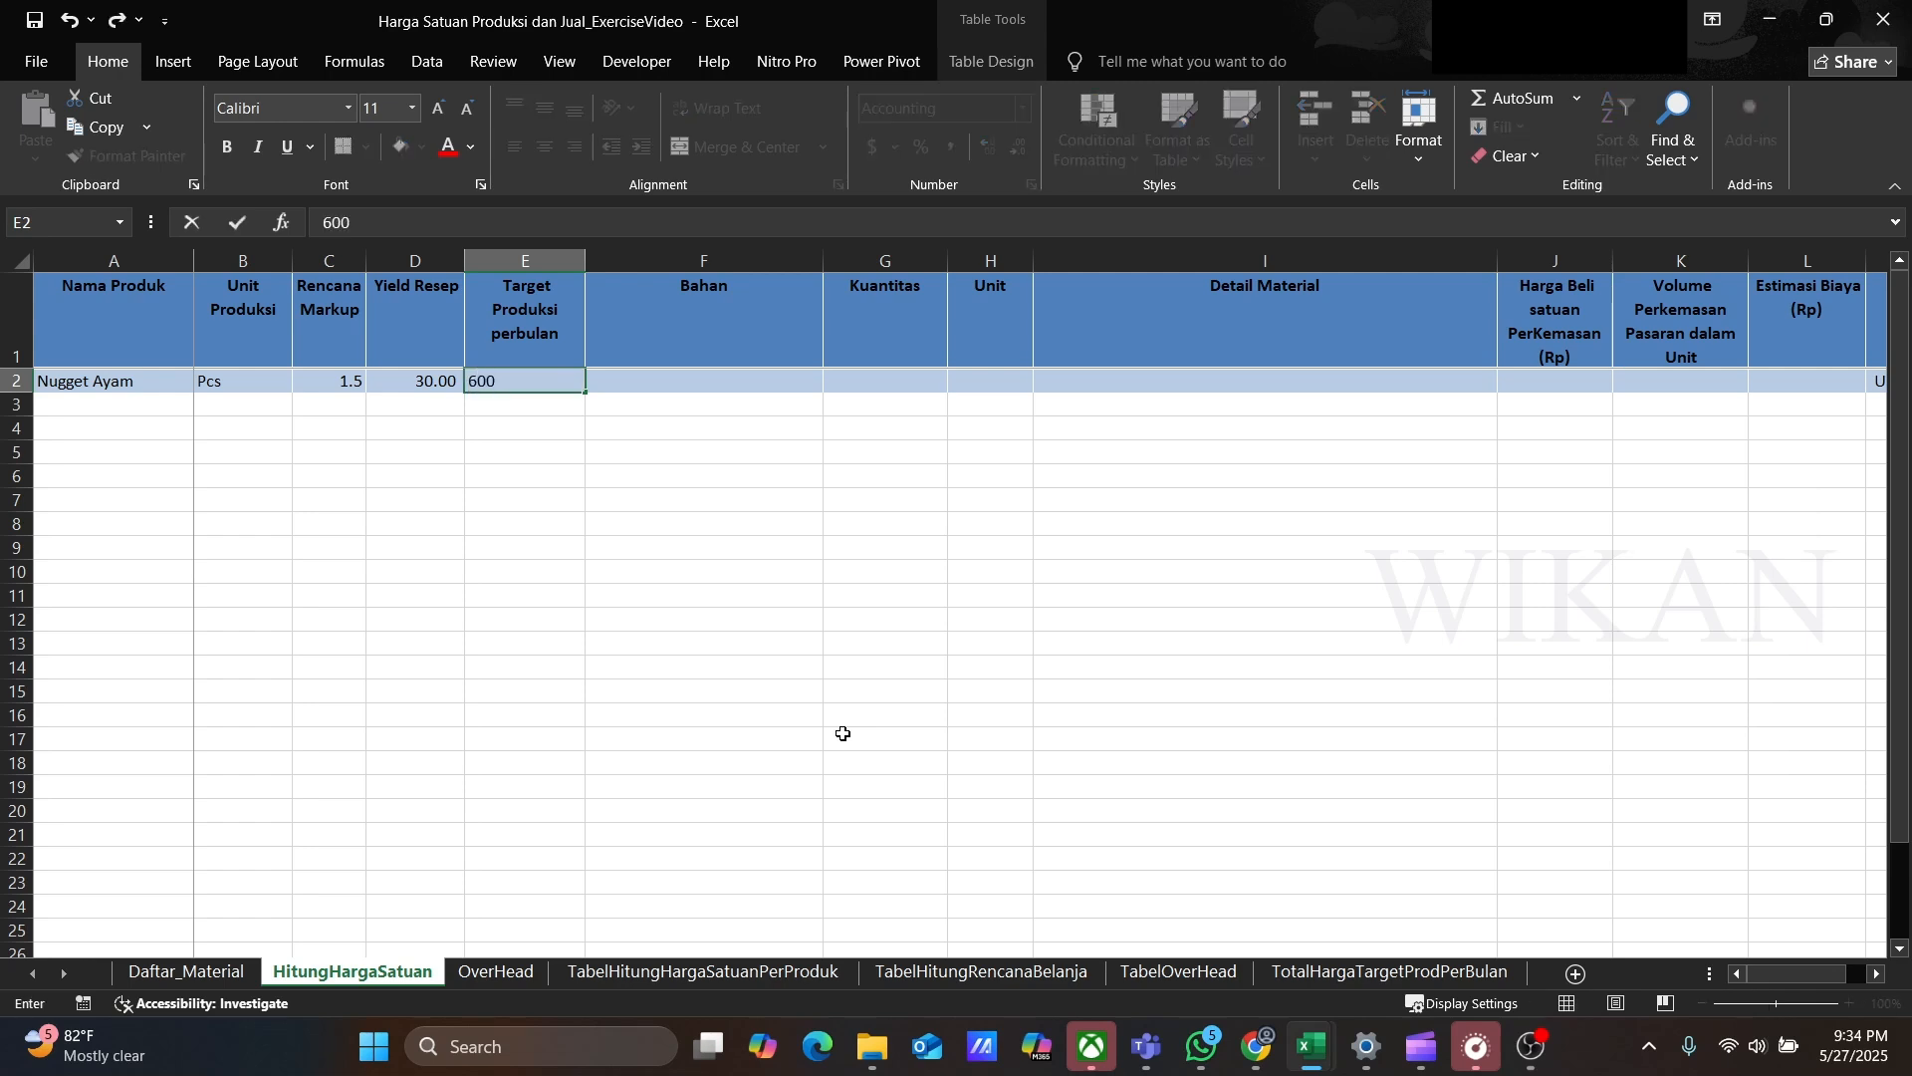
key("Tab")
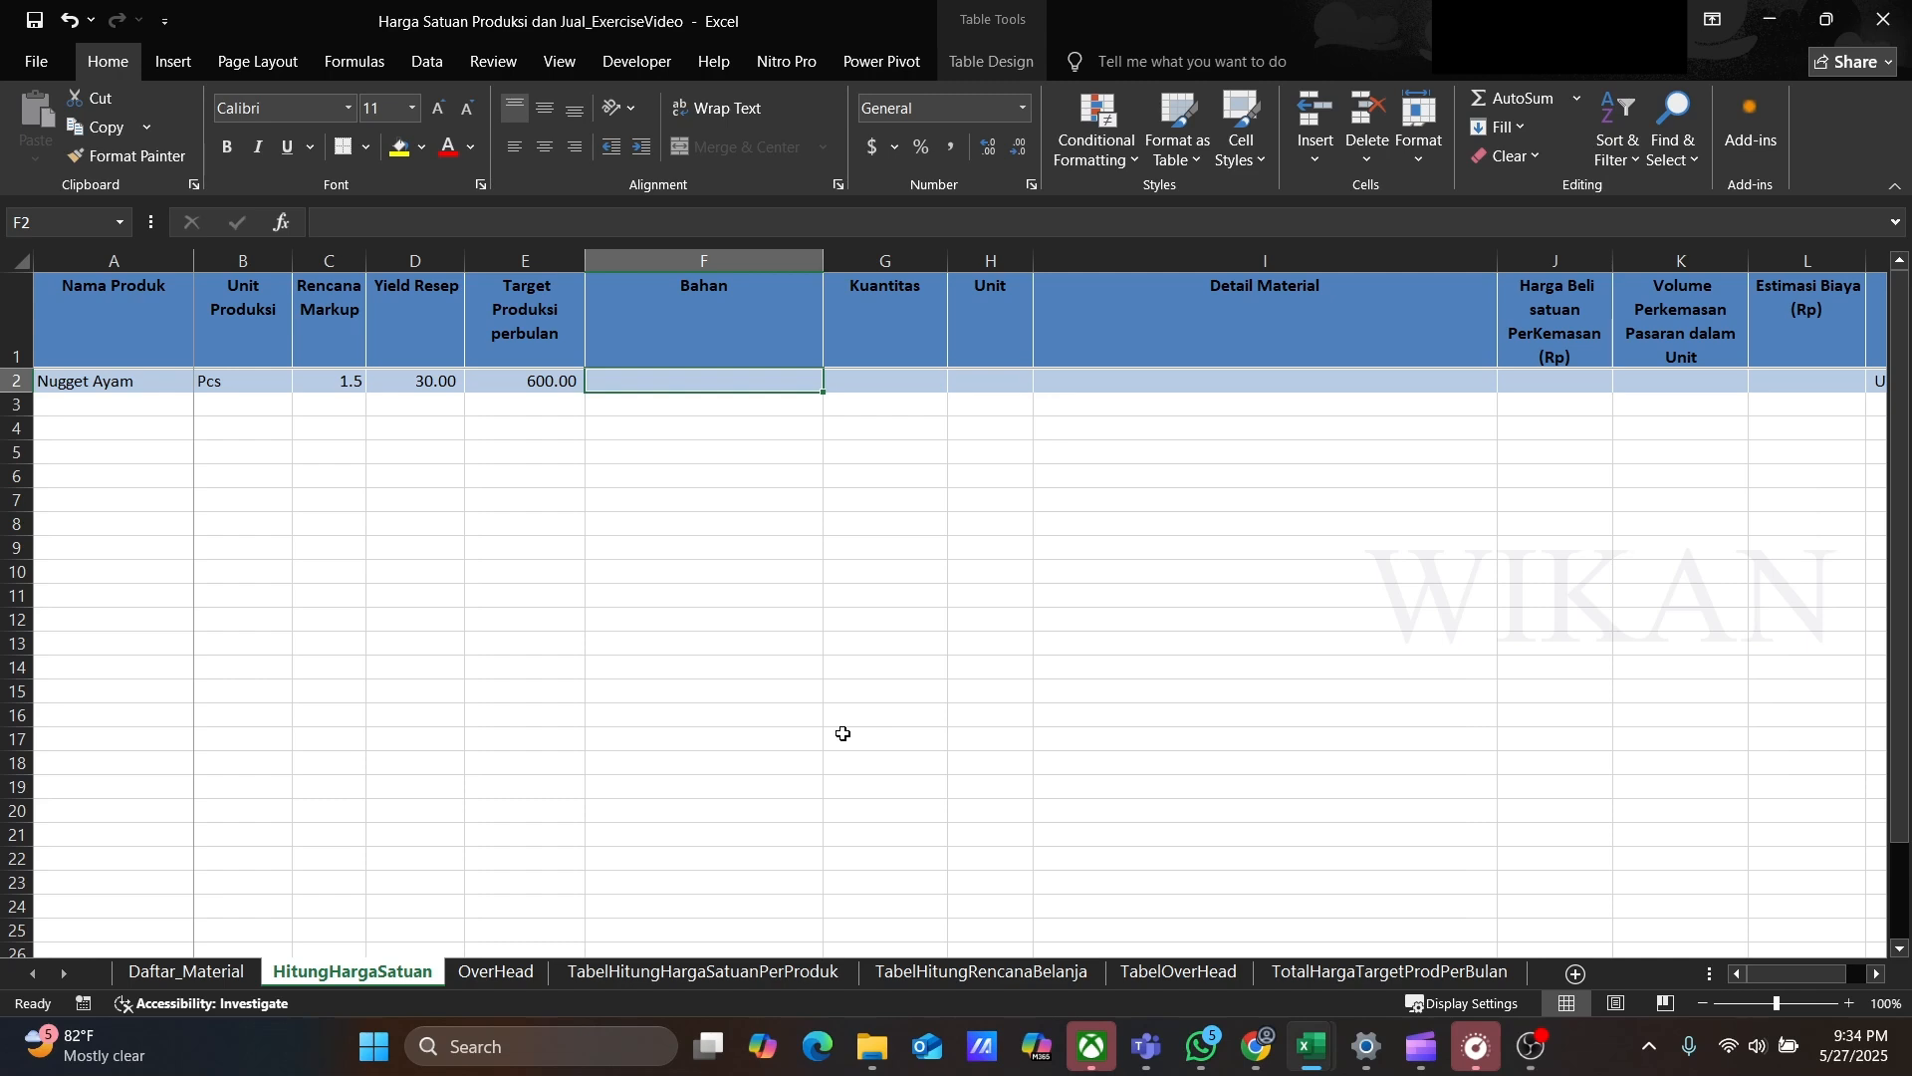
Step: Enter ingredient Dada Ayam Tanpa Tulang with quantity 500 and unit gram
type("Dada")
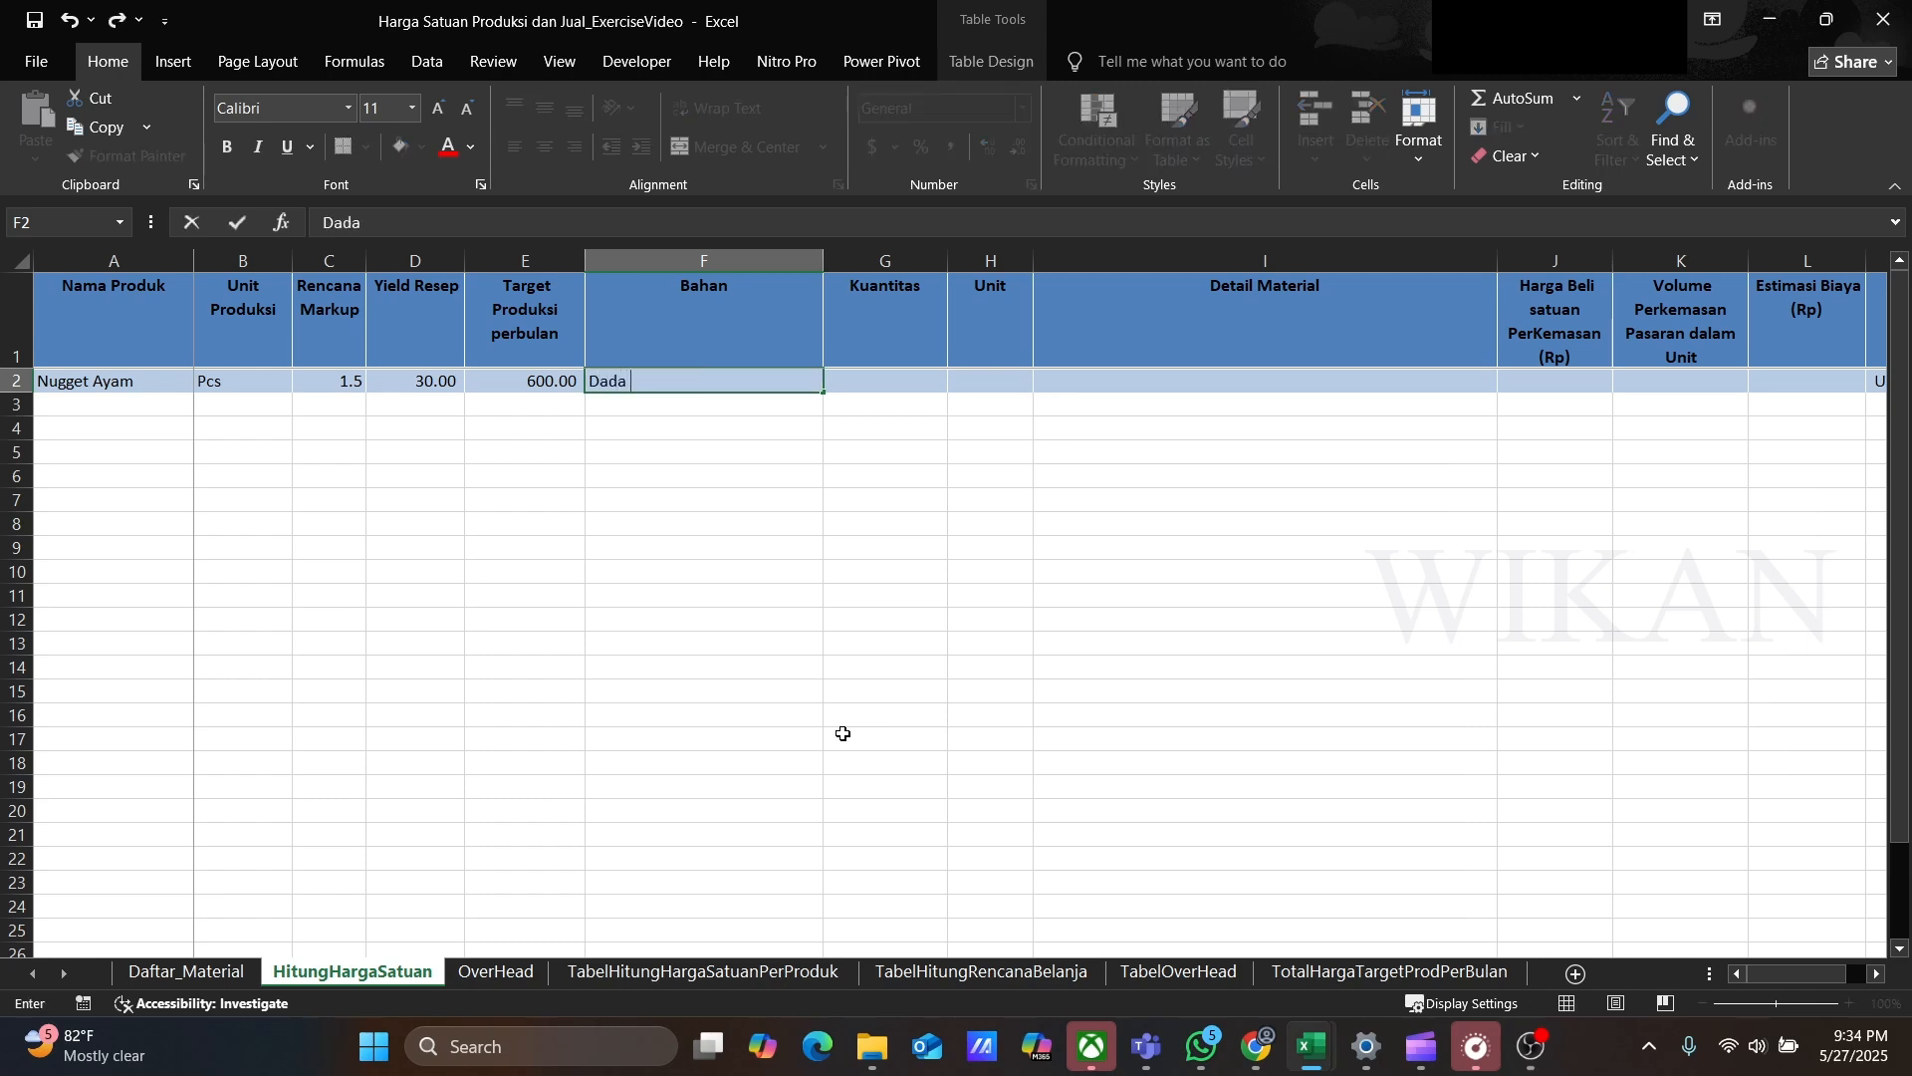
type(" Ayam Tanpa Tulan")
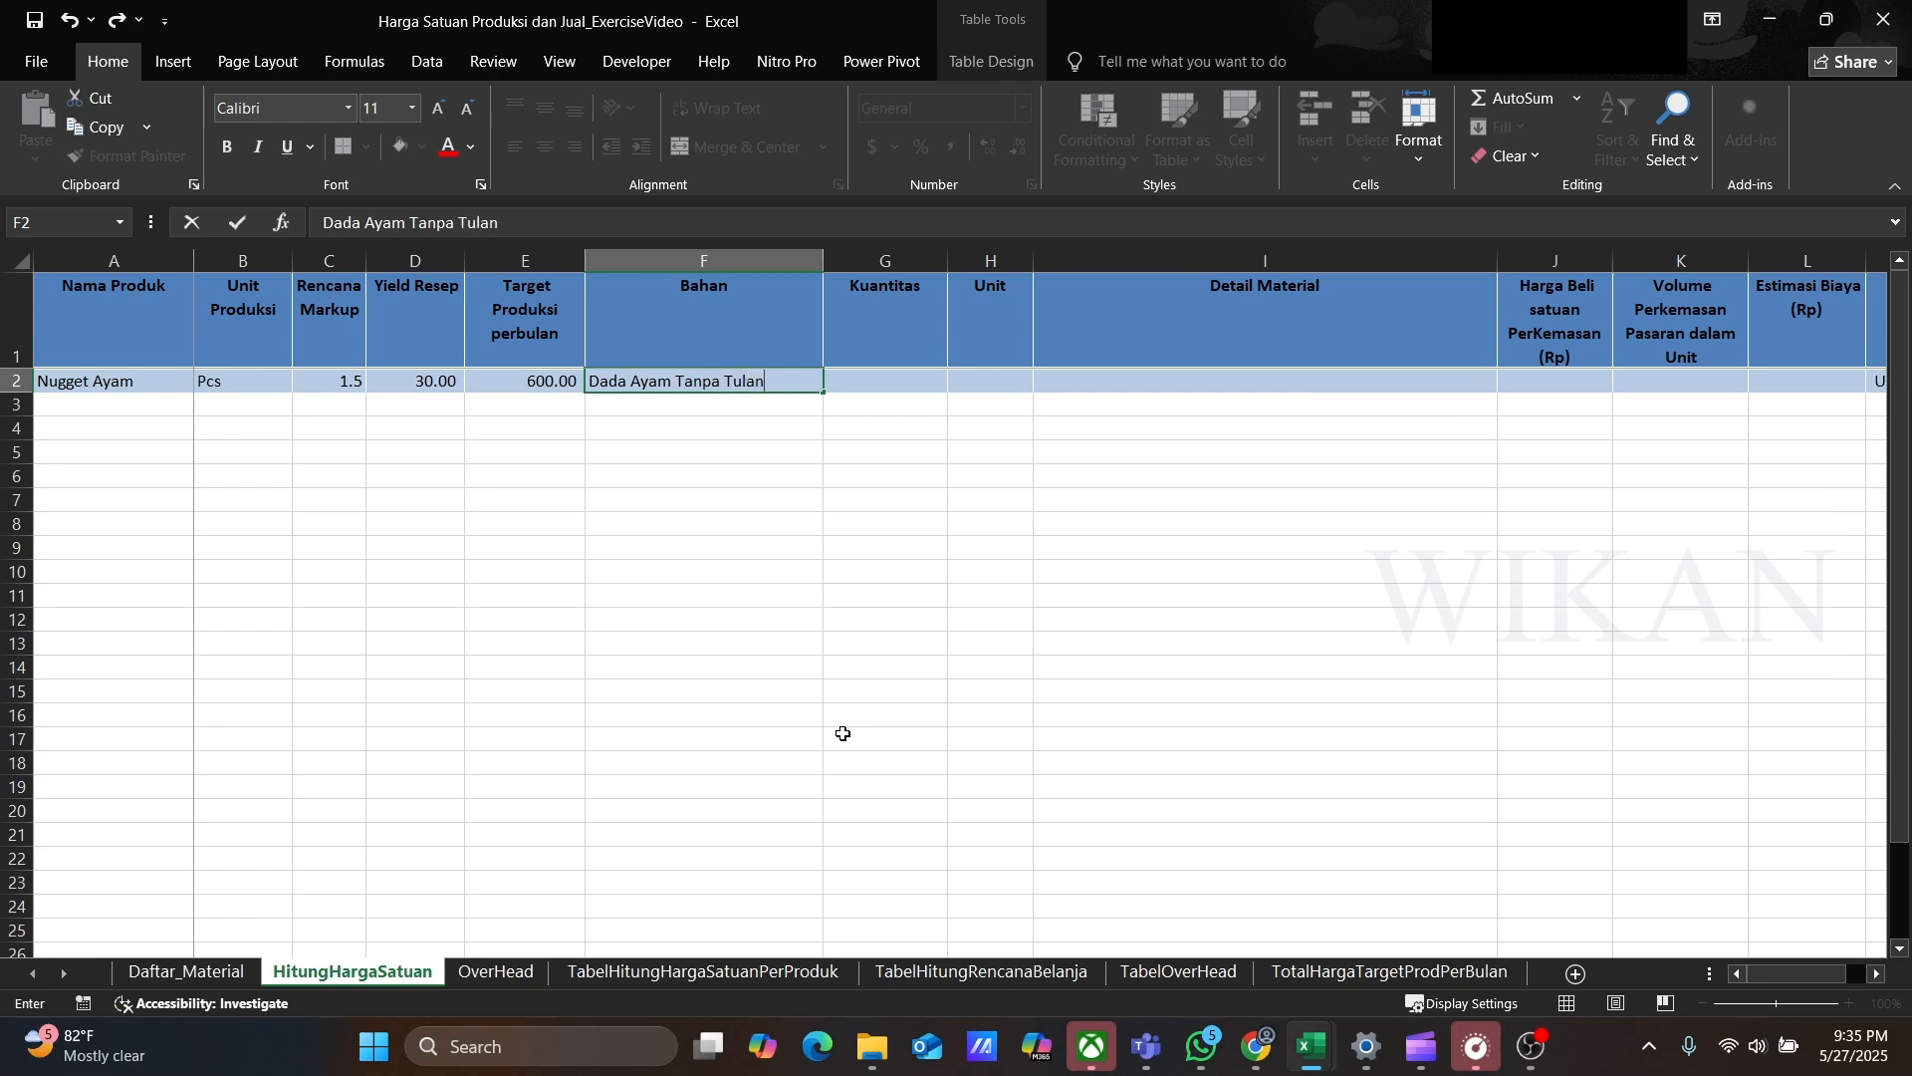
type("g")
key("Tab")
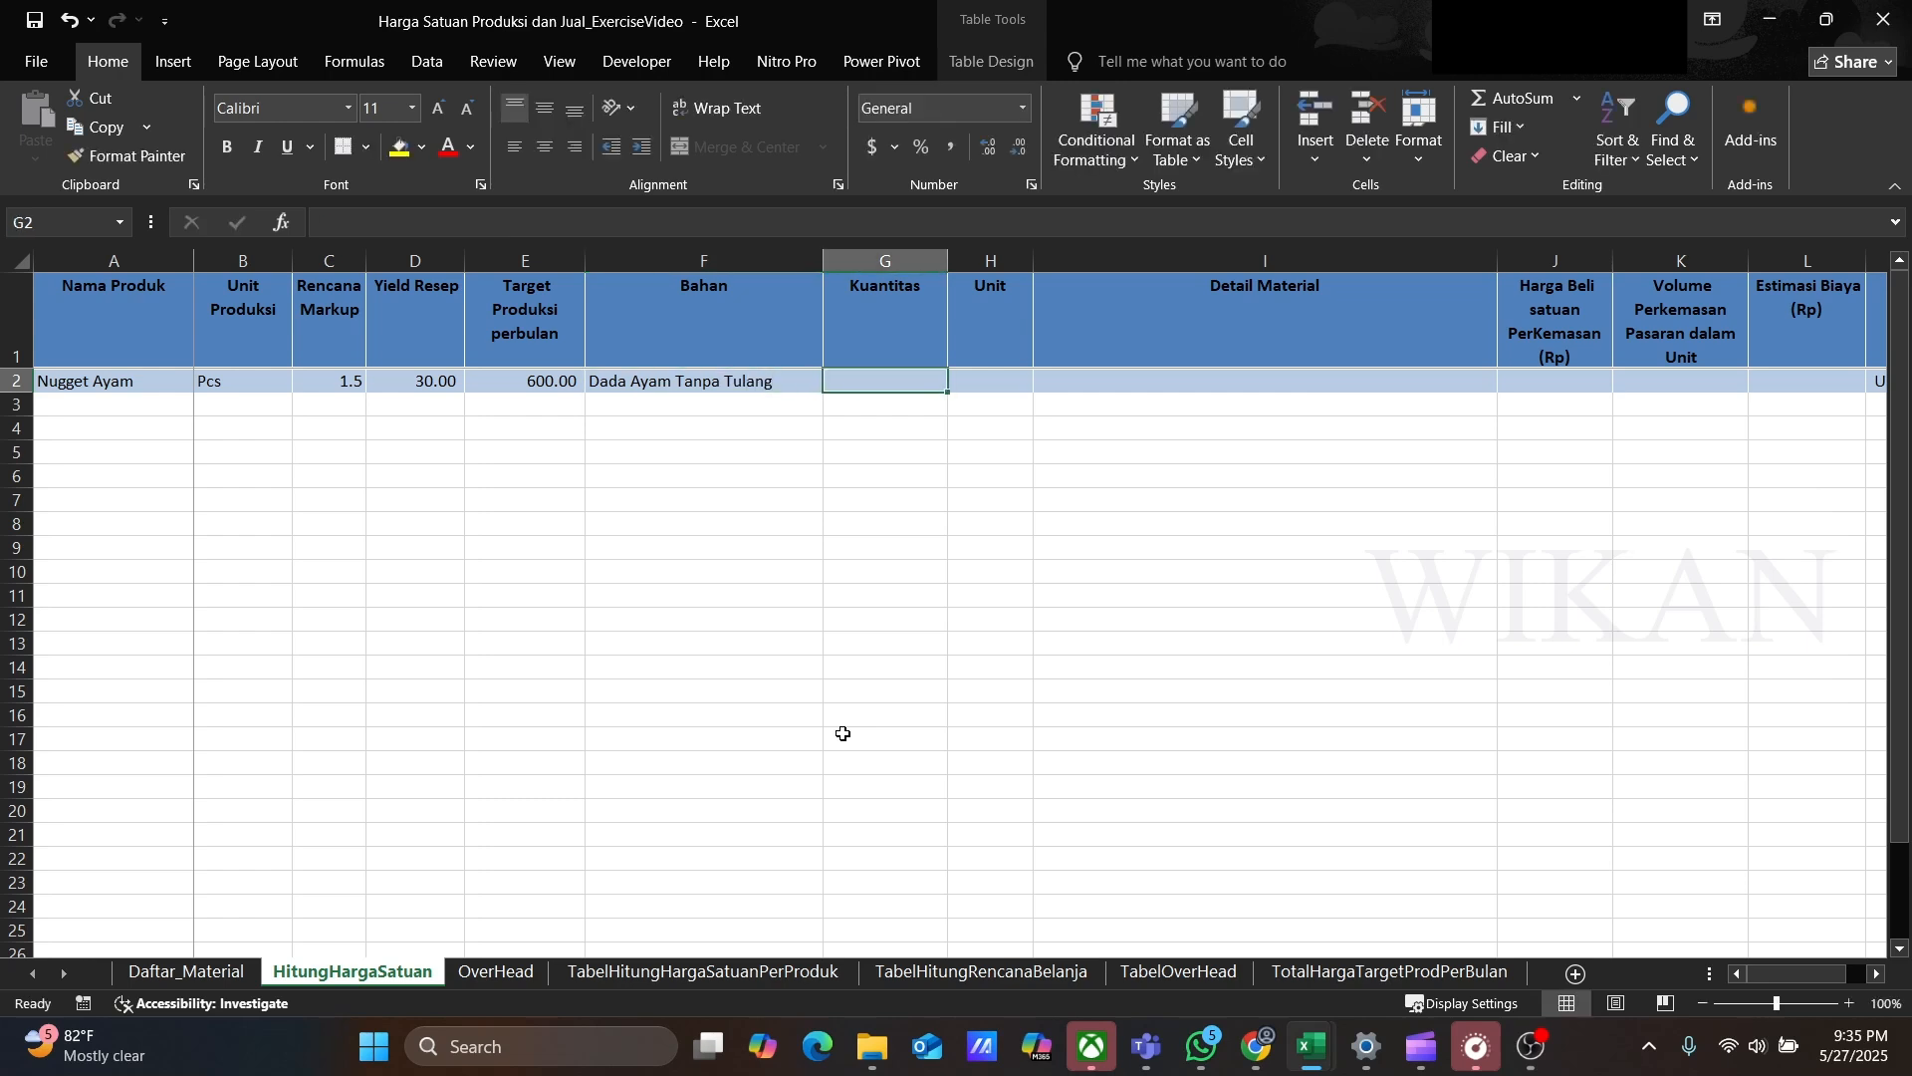
type("500")
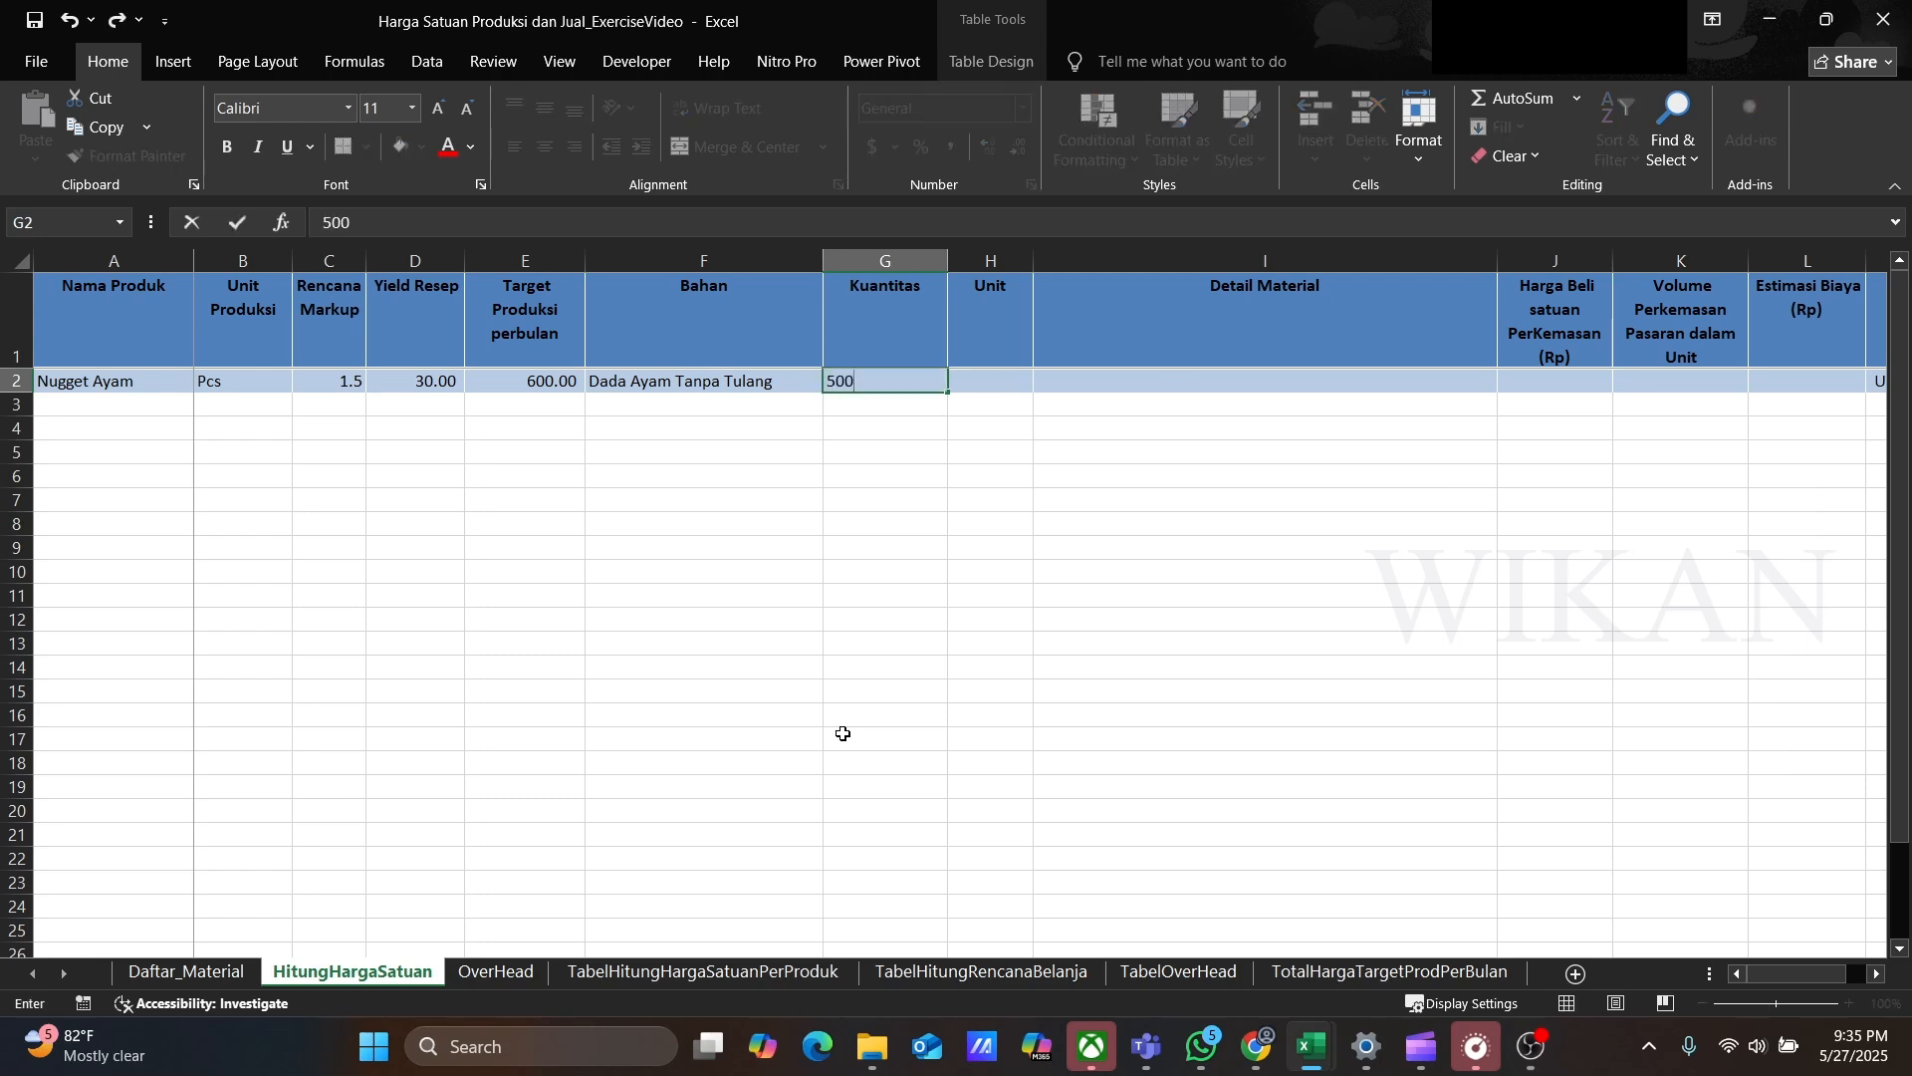
key("Tab")
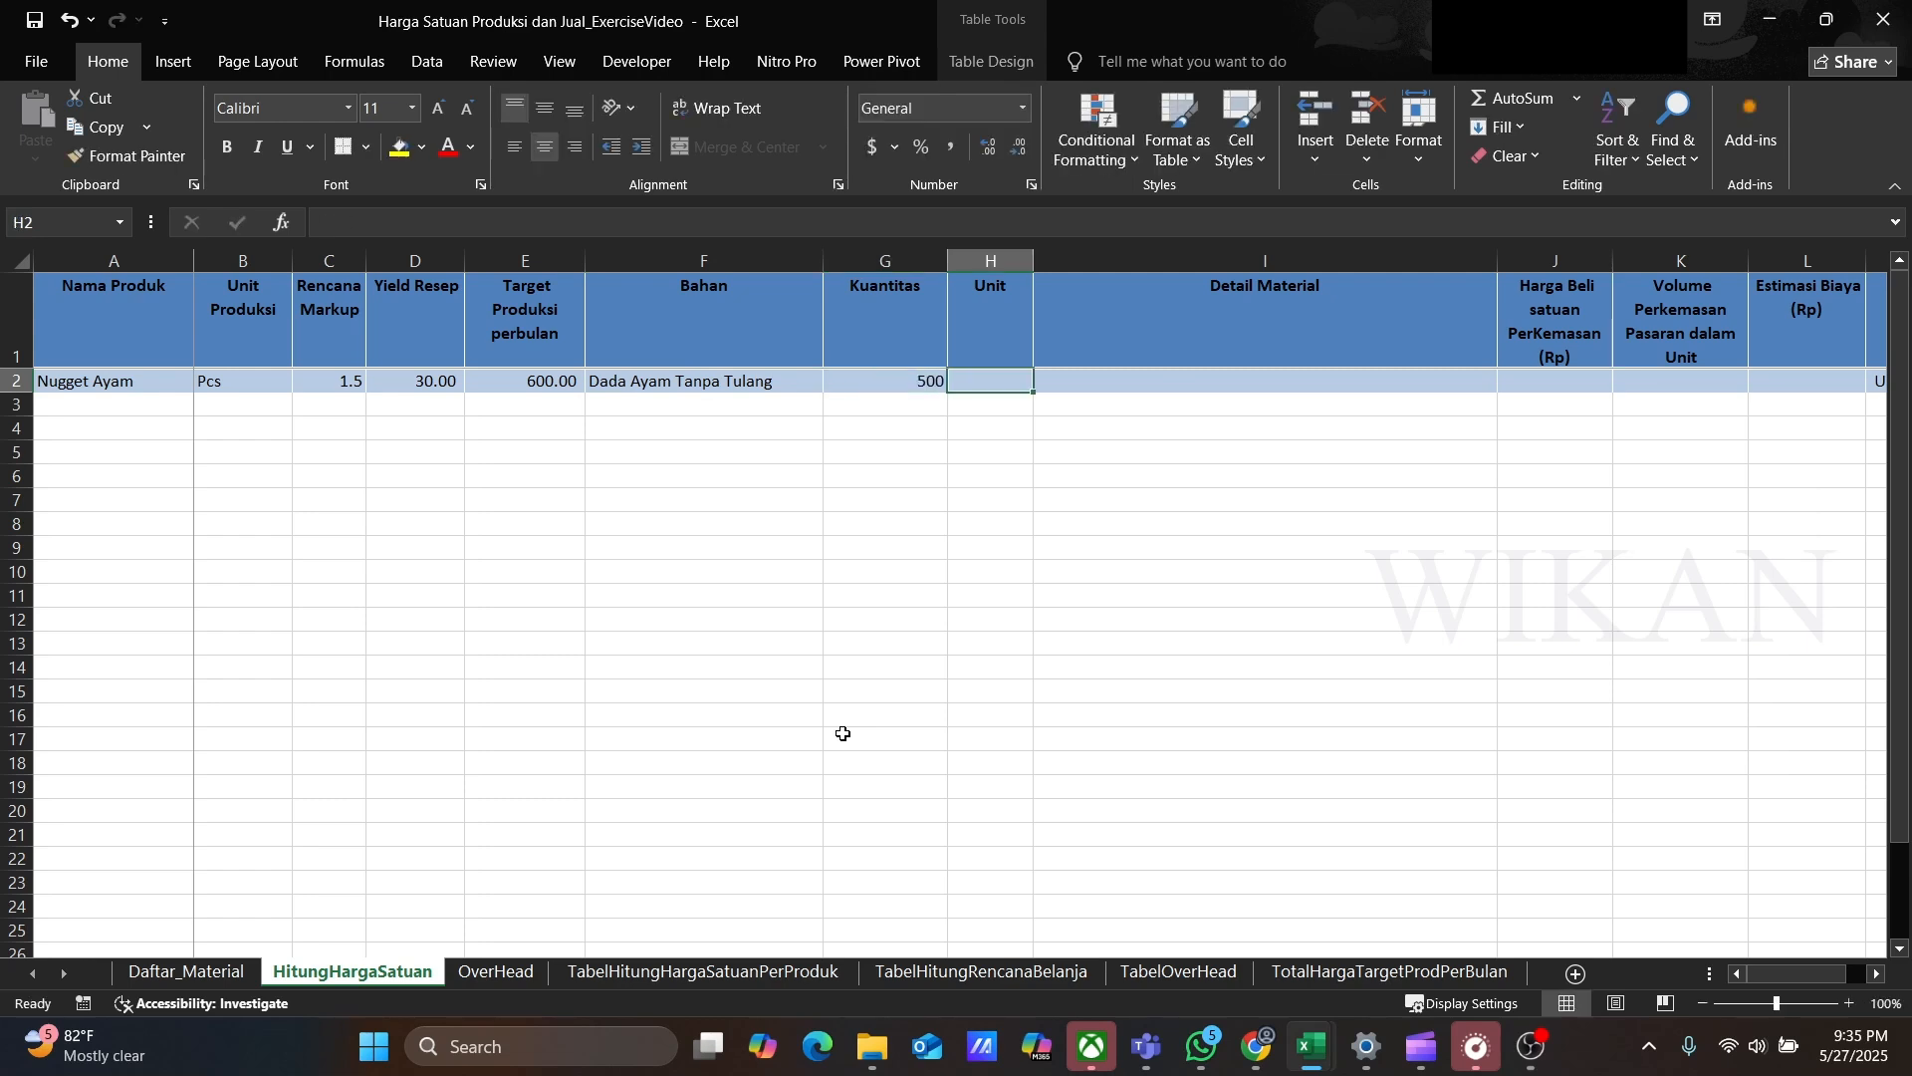
type("gra")
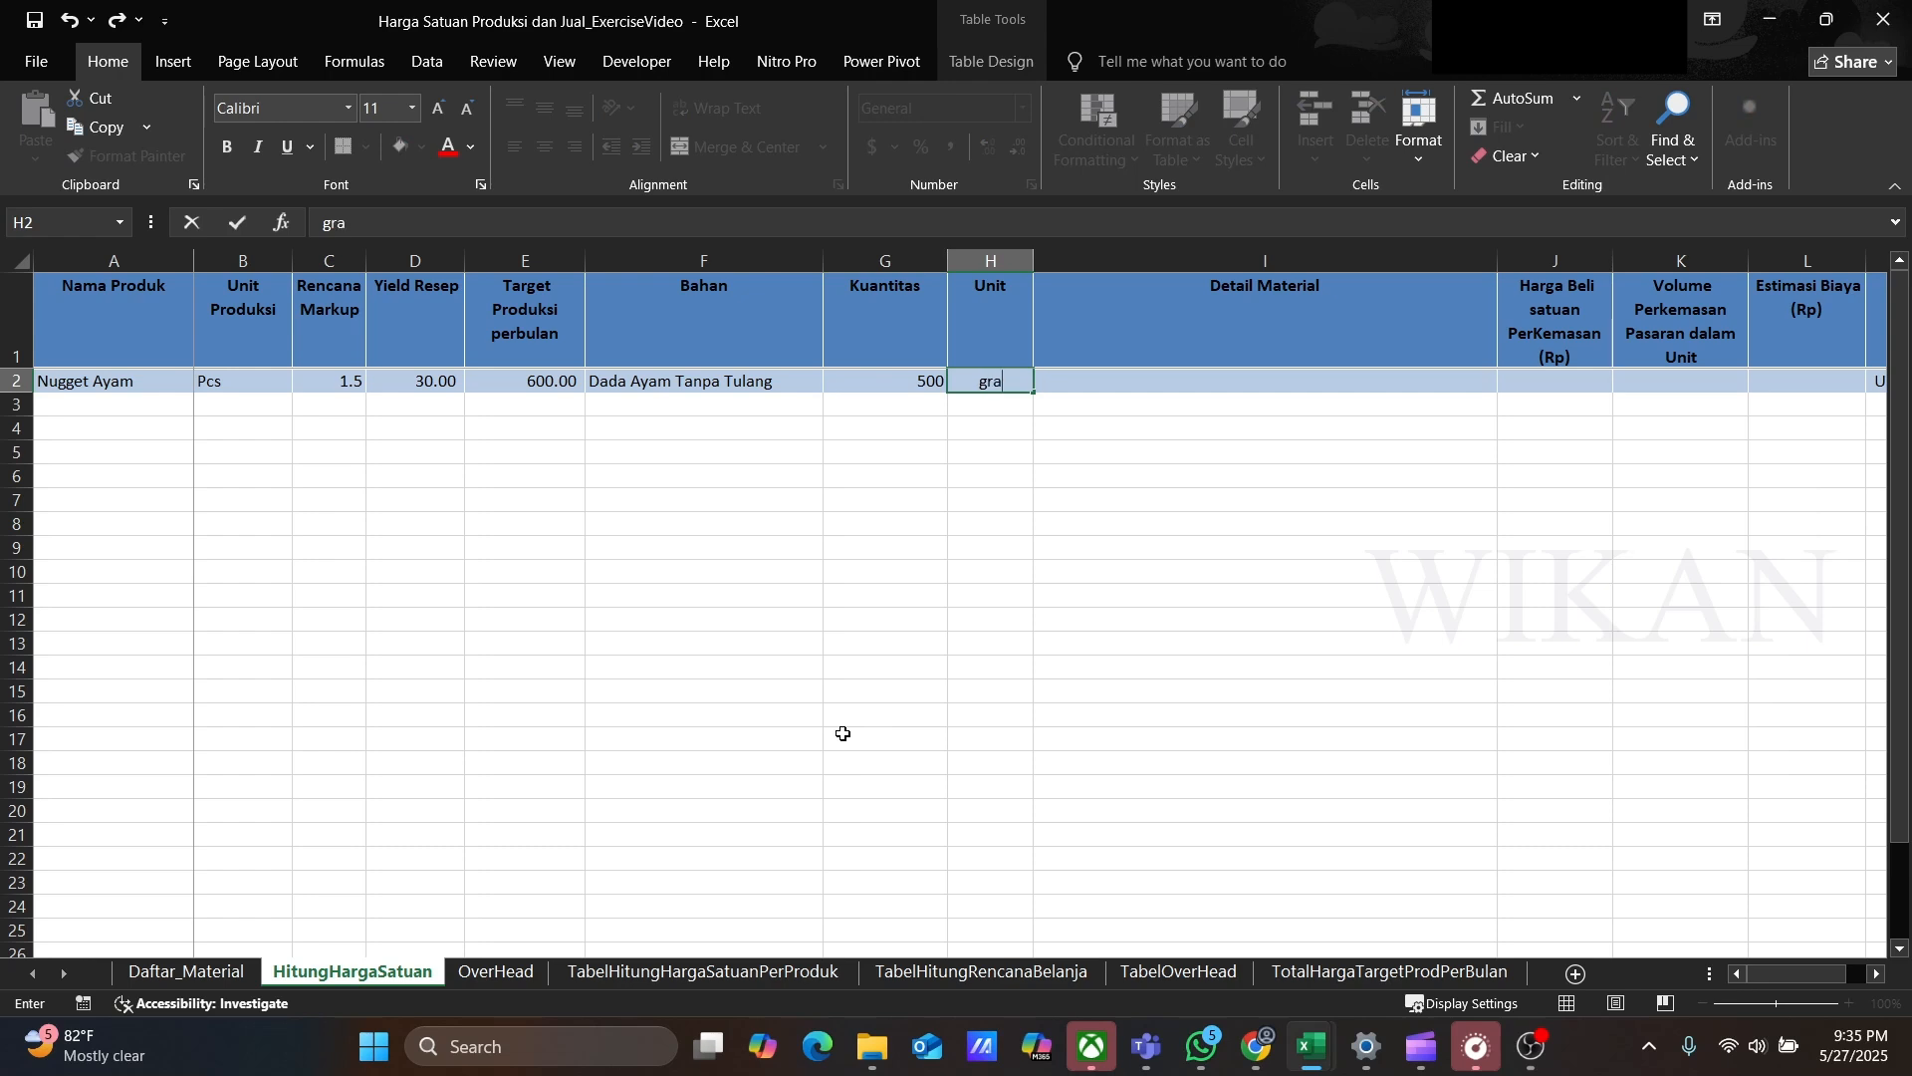
type("m")
key("Tab")
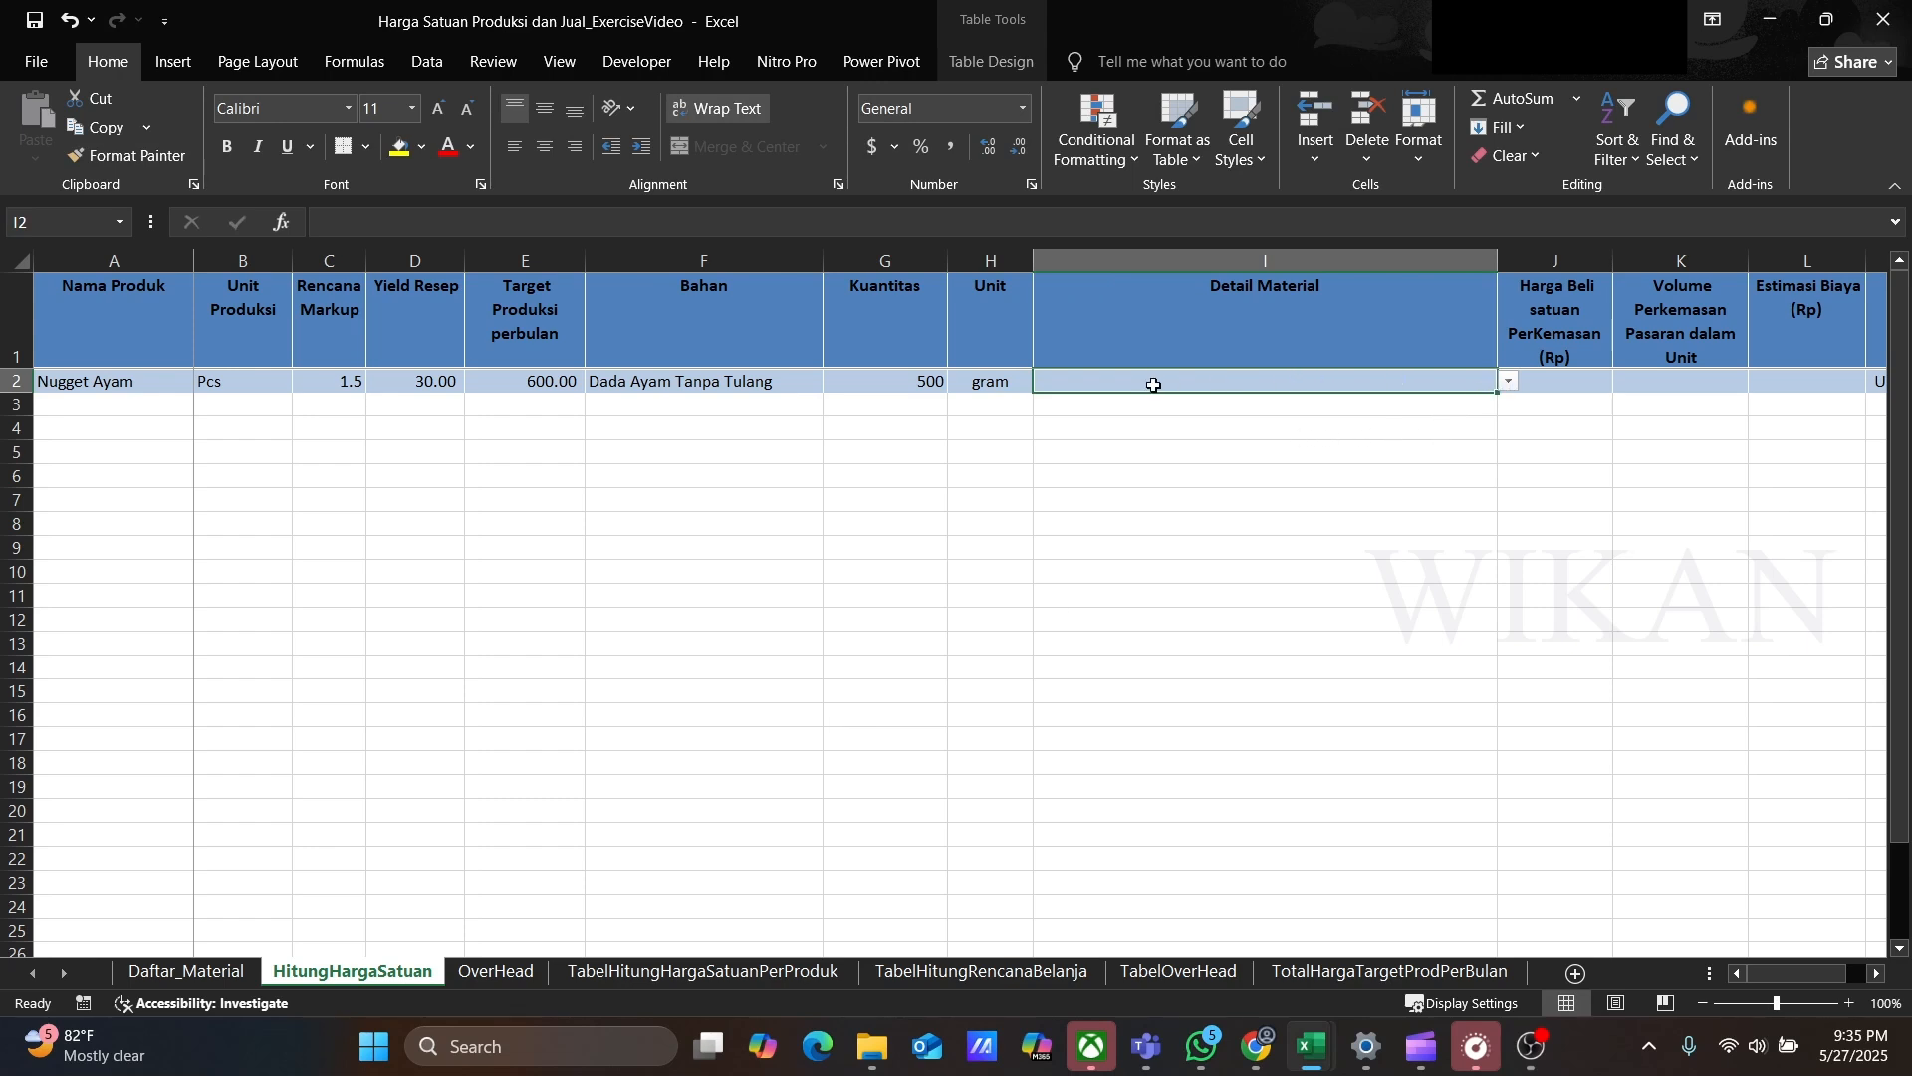
Step: Try entering asdsad as the Detail Material to test the dropdown validation, then cancel
type("asdsad")
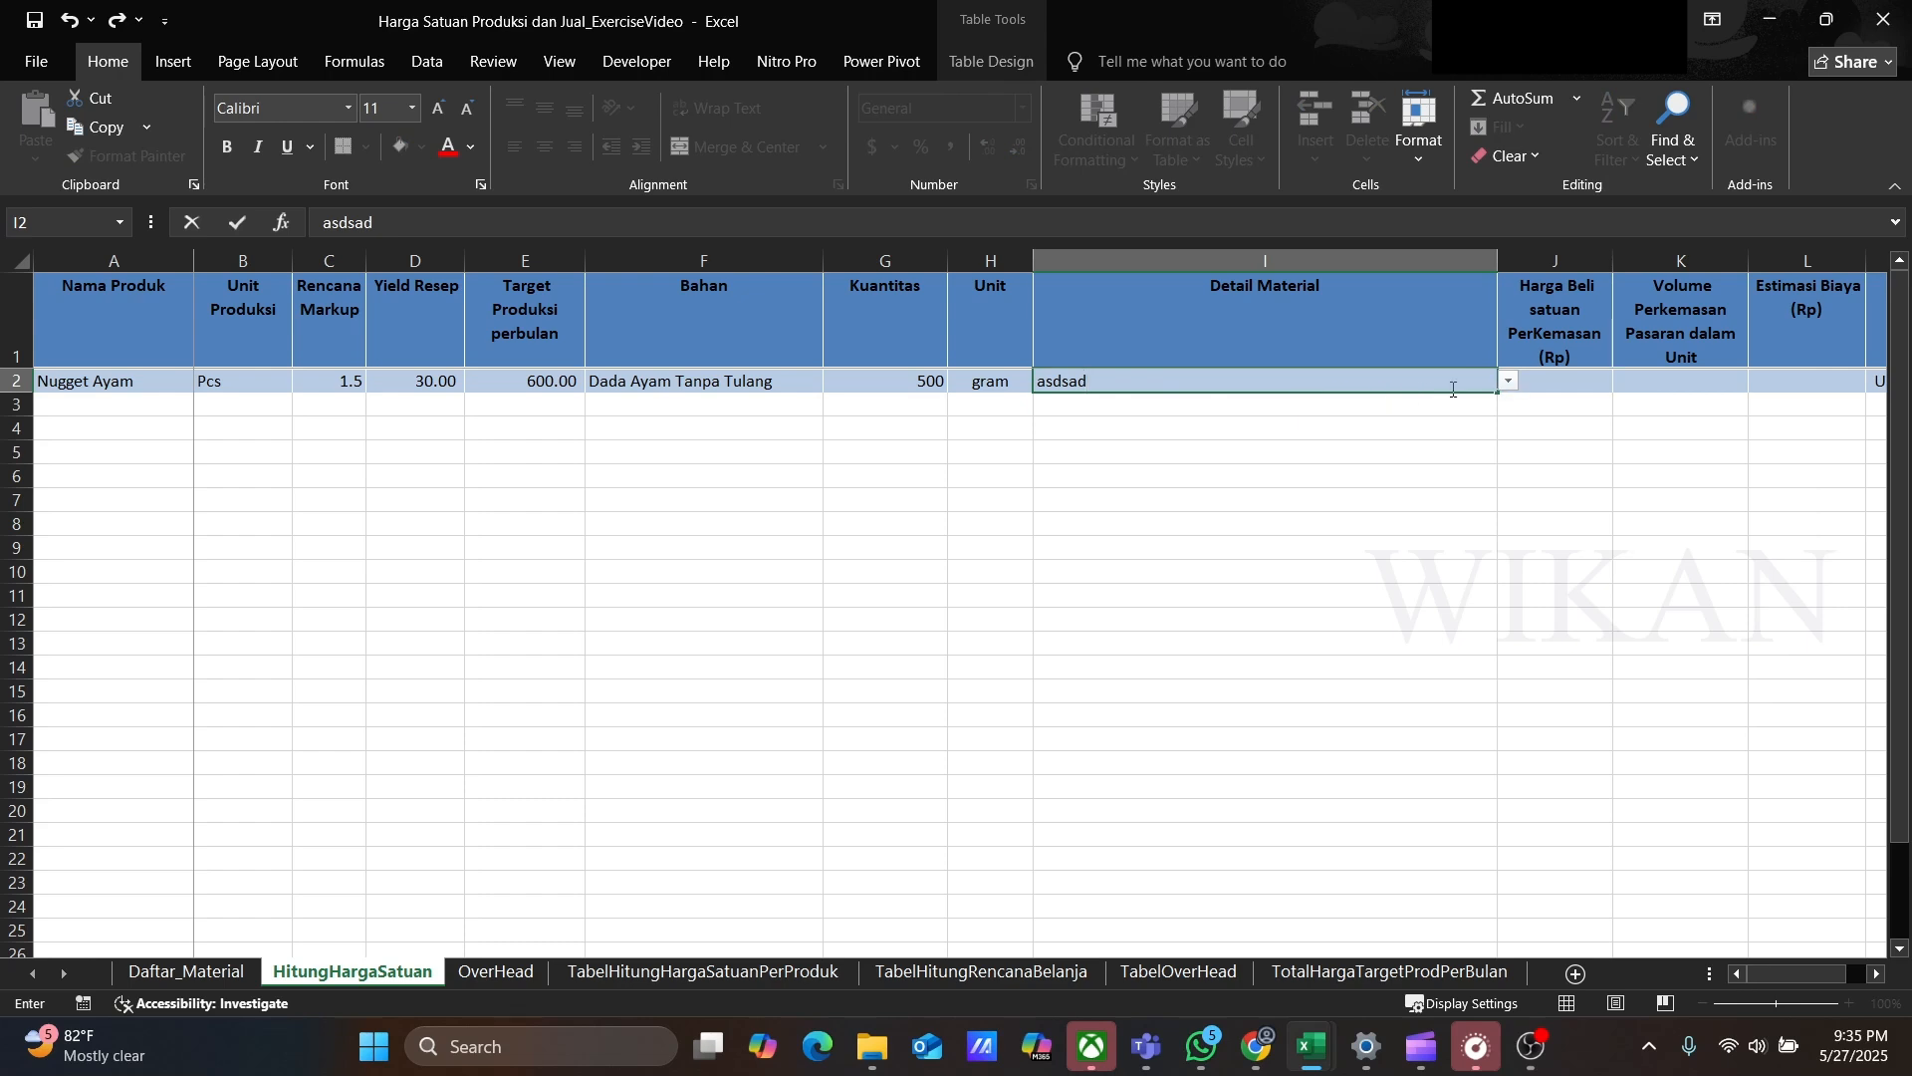
key("Return")
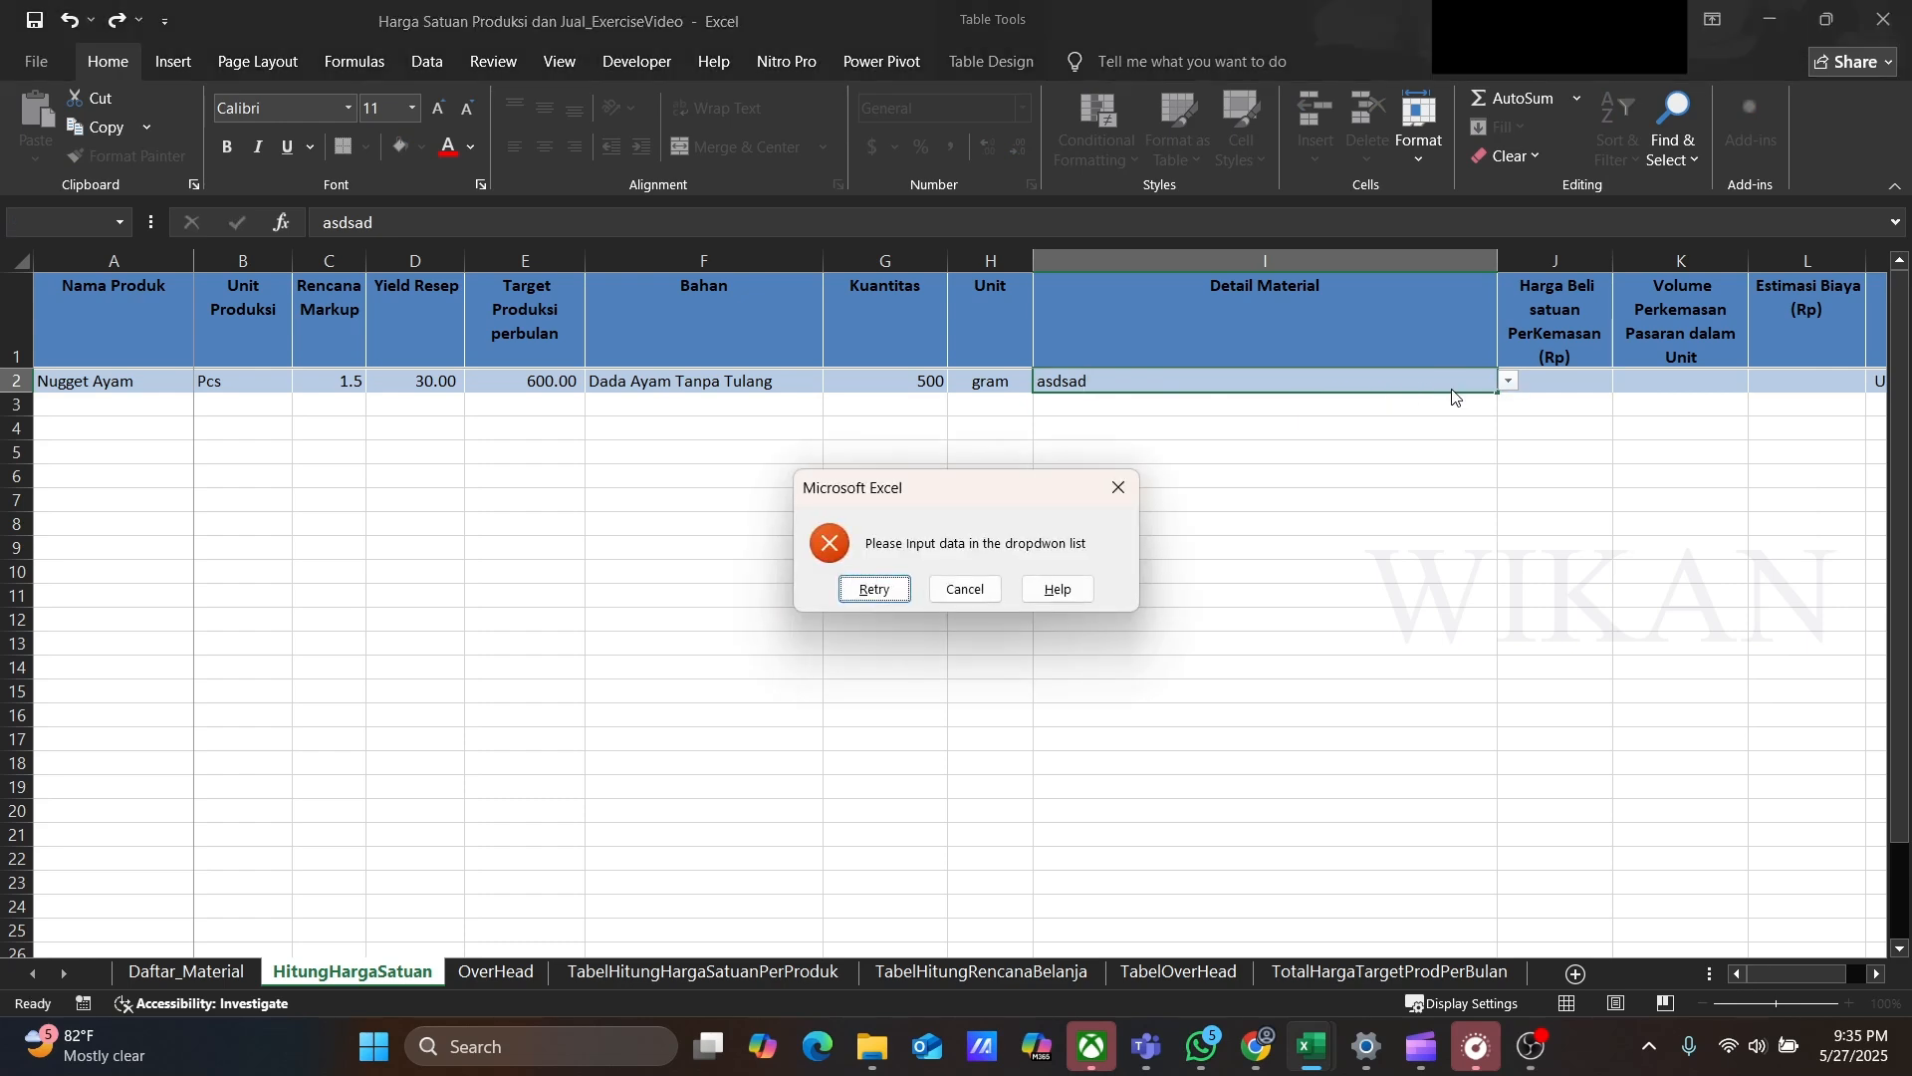
left_click(962, 589)
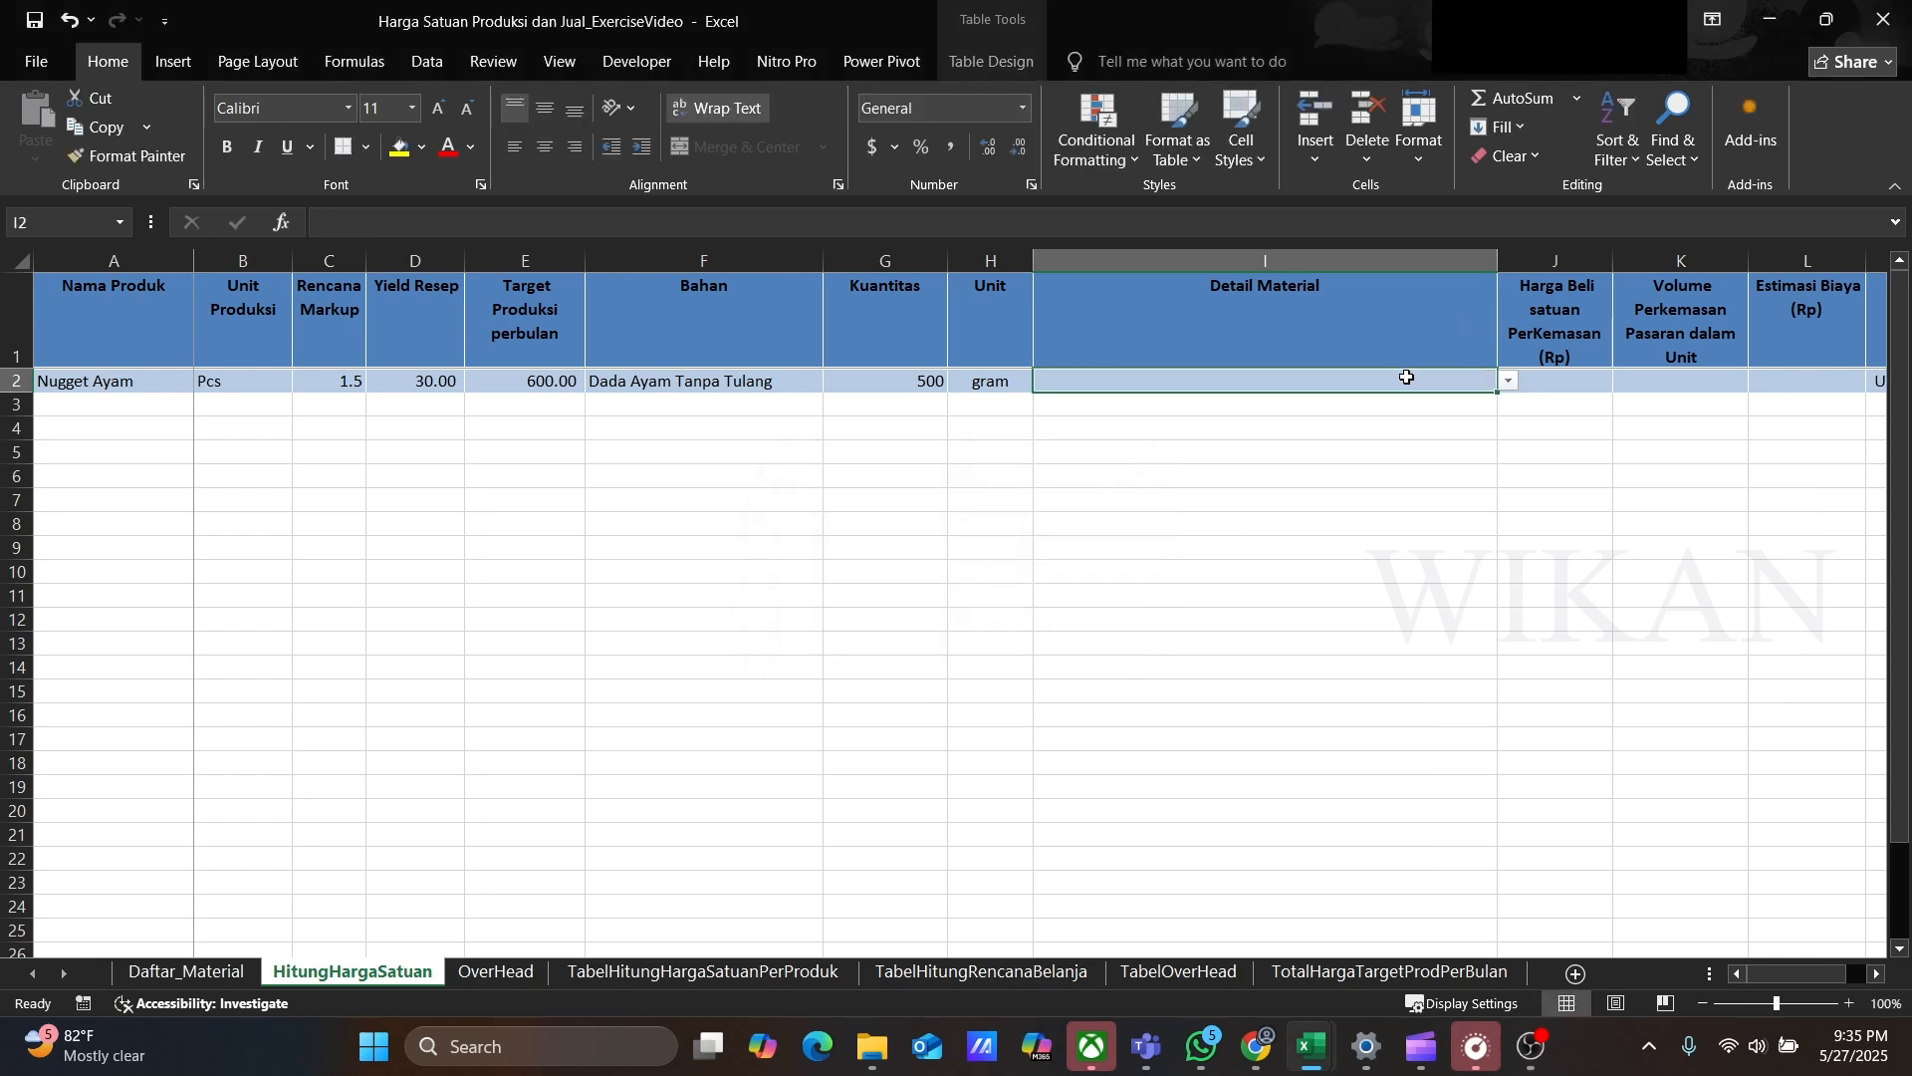
Step: Pick Dada Ayam Fillet Bestchicken - Dada Ayam Boneless tanpa kulit 500 gram from the Detail Material dropdown
left_click(1510, 381)
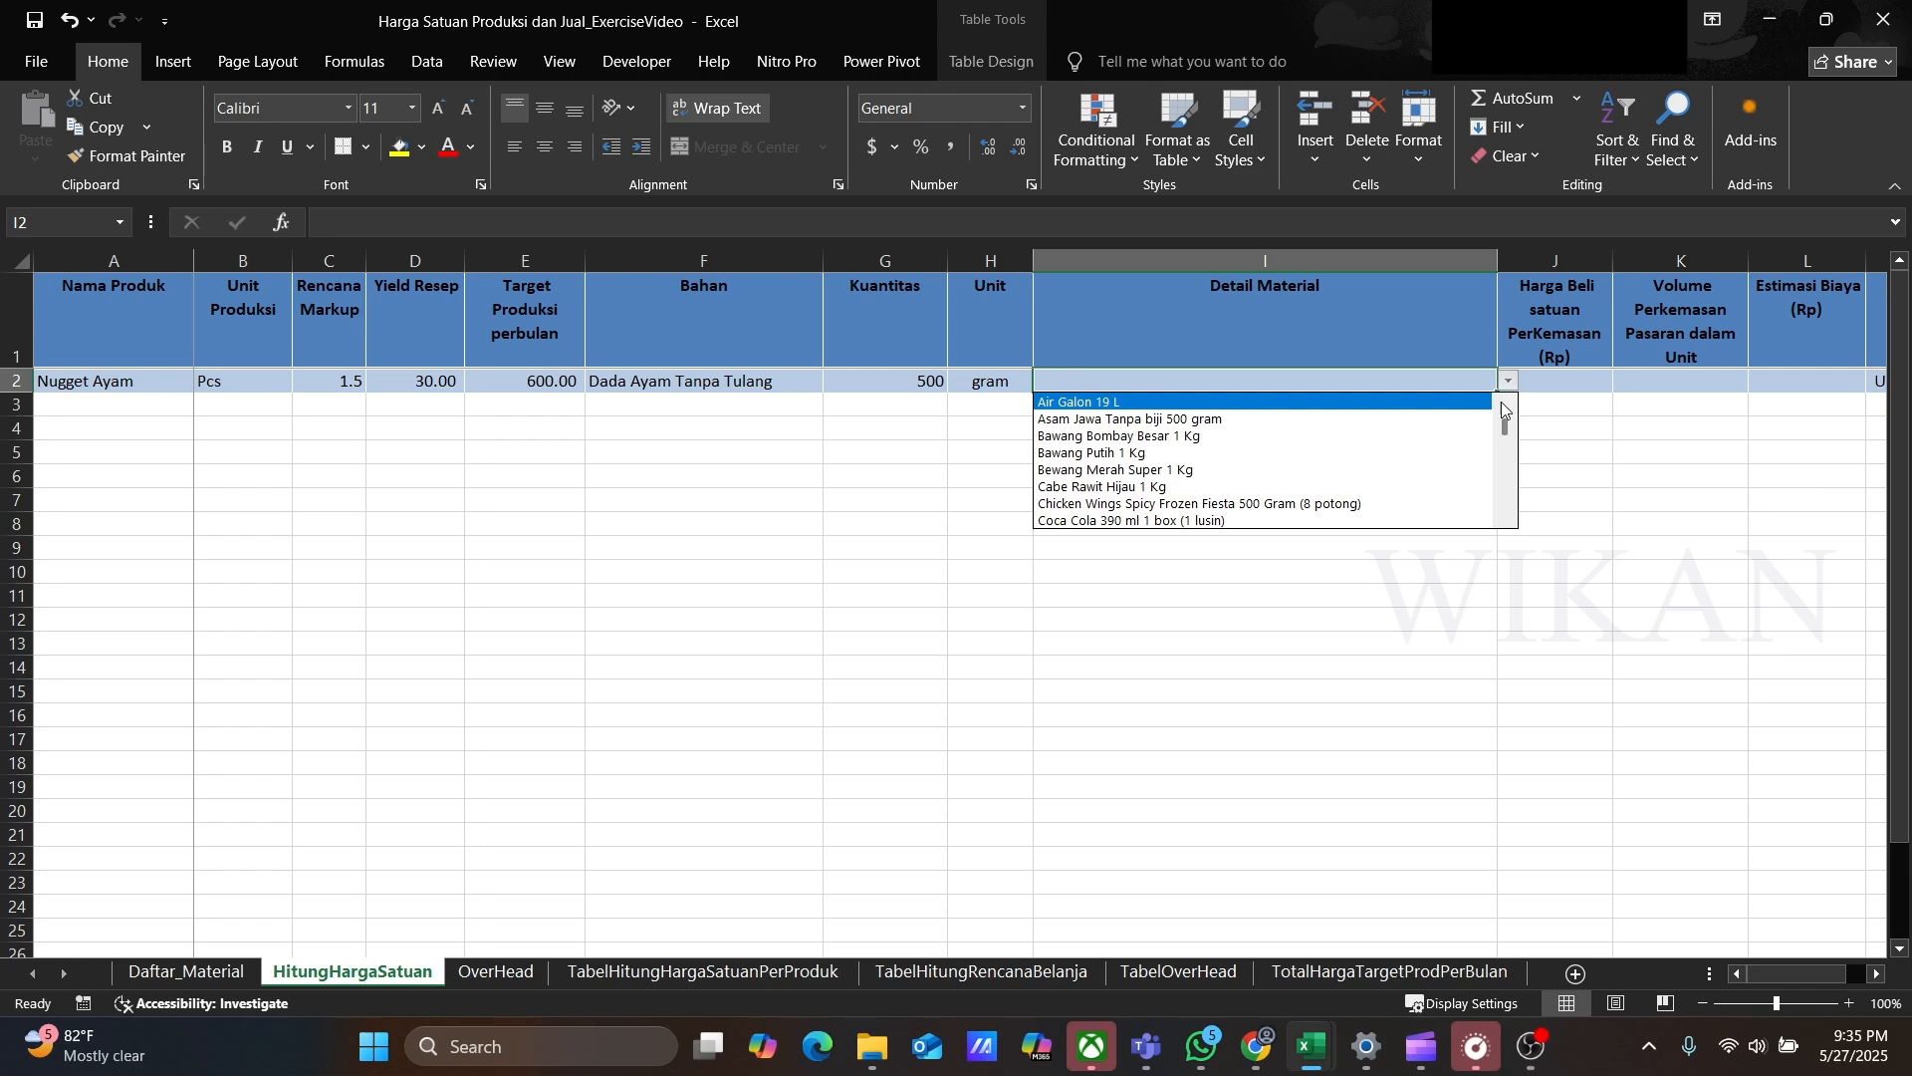
left_click_drag(1506, 427, 1508, 445)
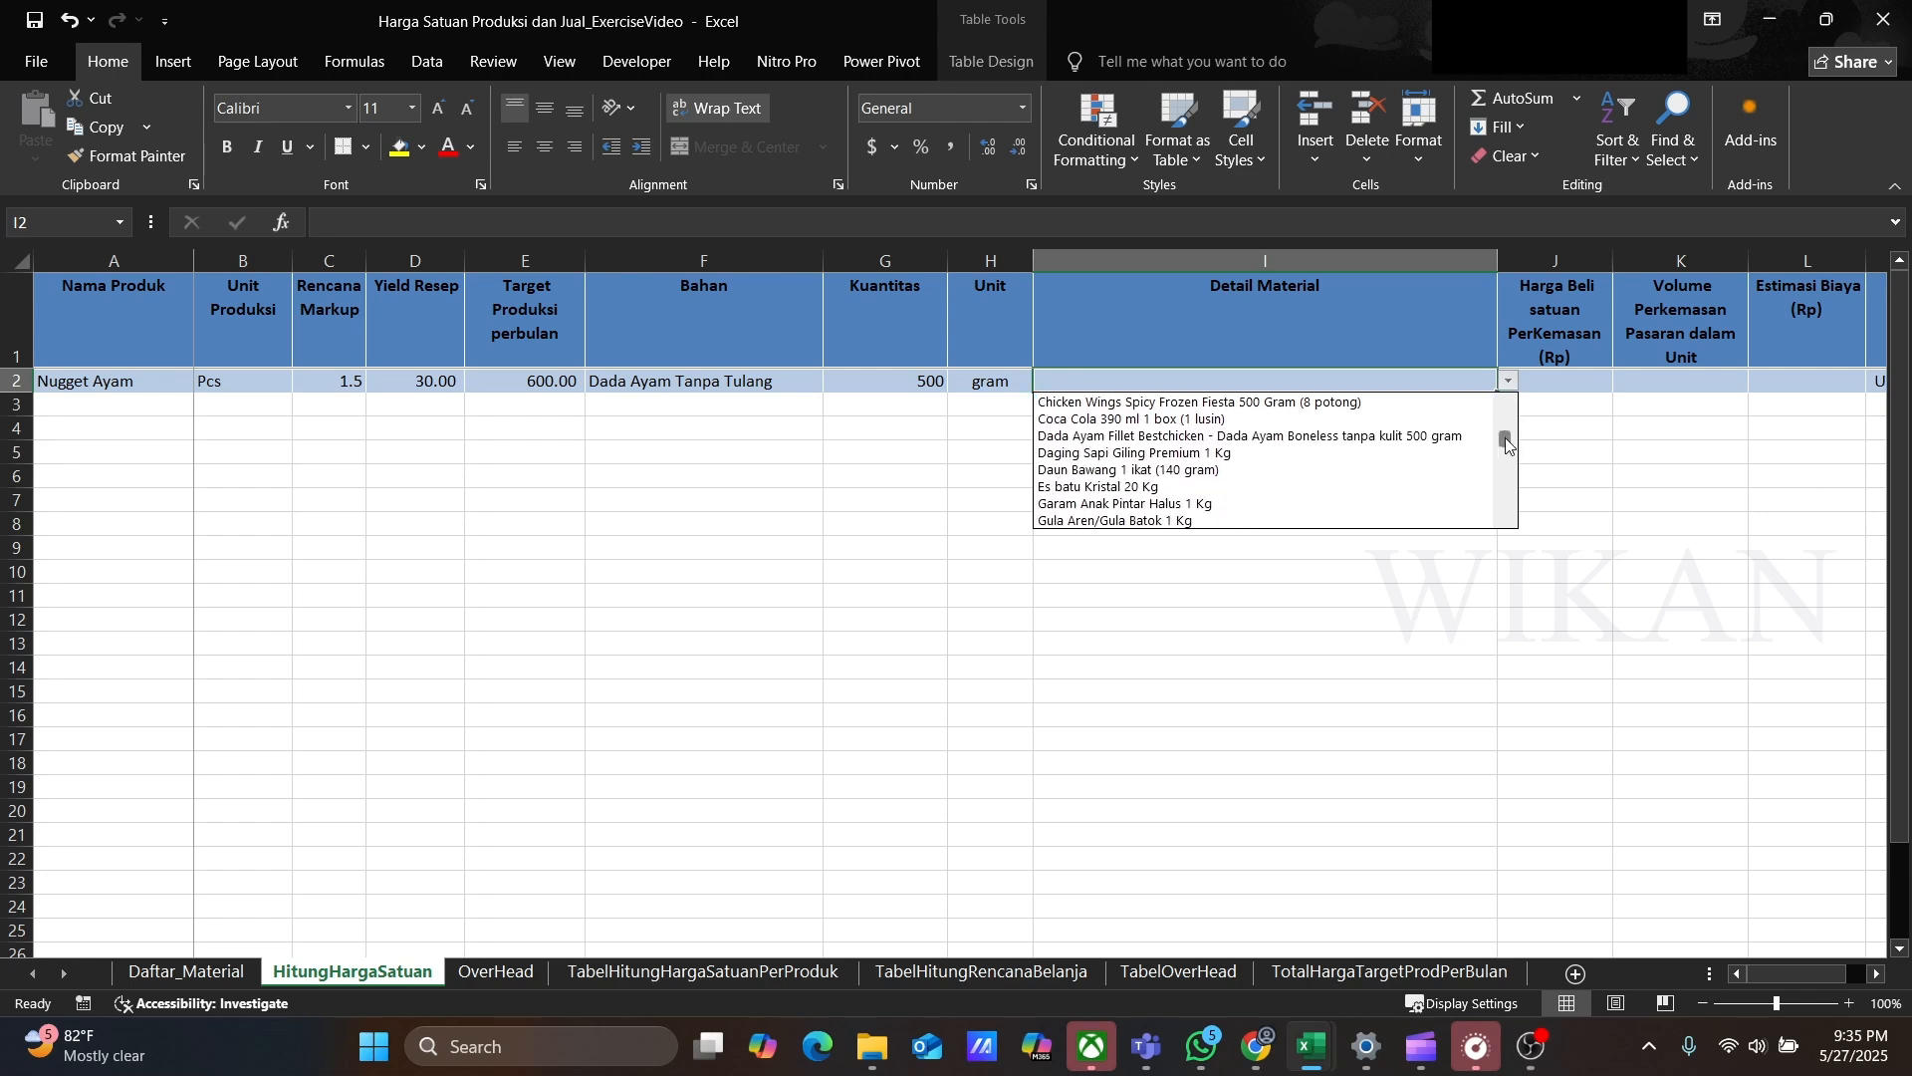
left_click(1242, 439)
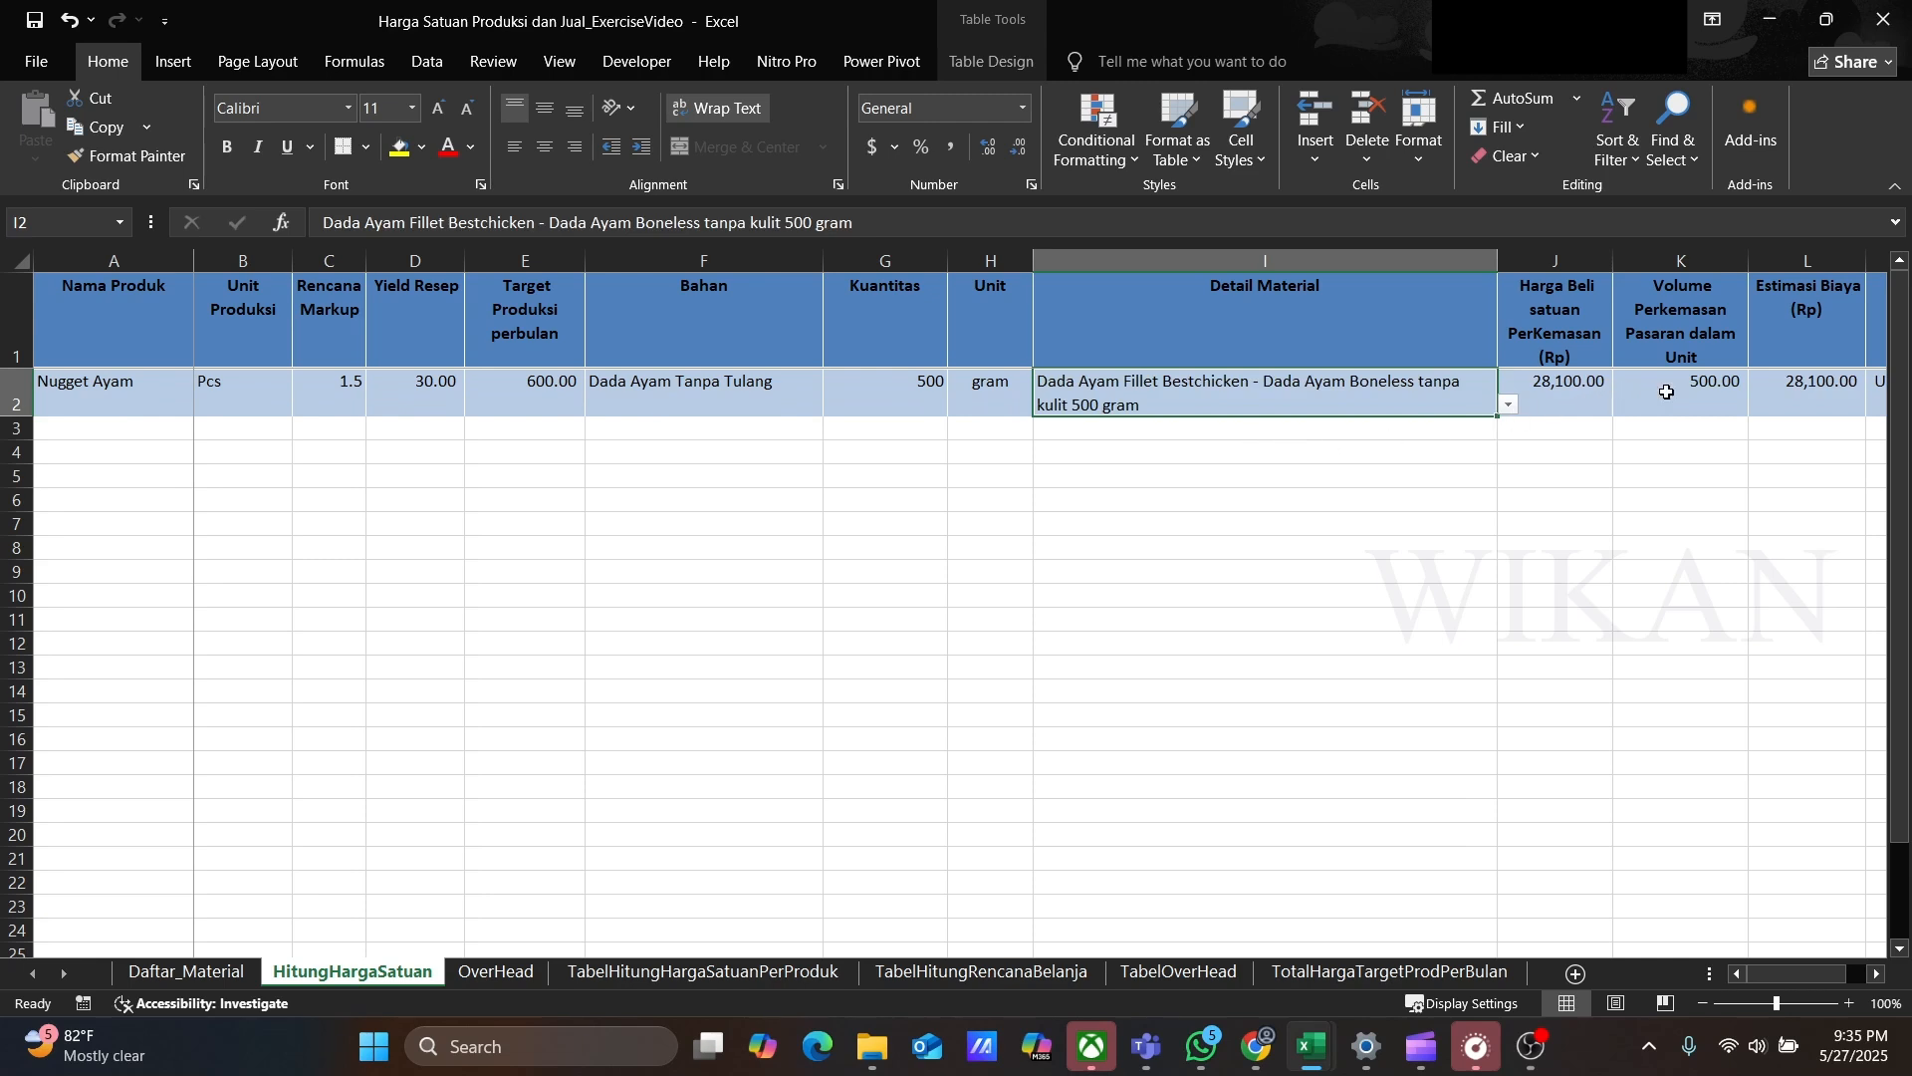
Step: Inspect the lookup formulas for purchase price and package volume and the Estimasi Biaya formula
left_click(1558, 388)
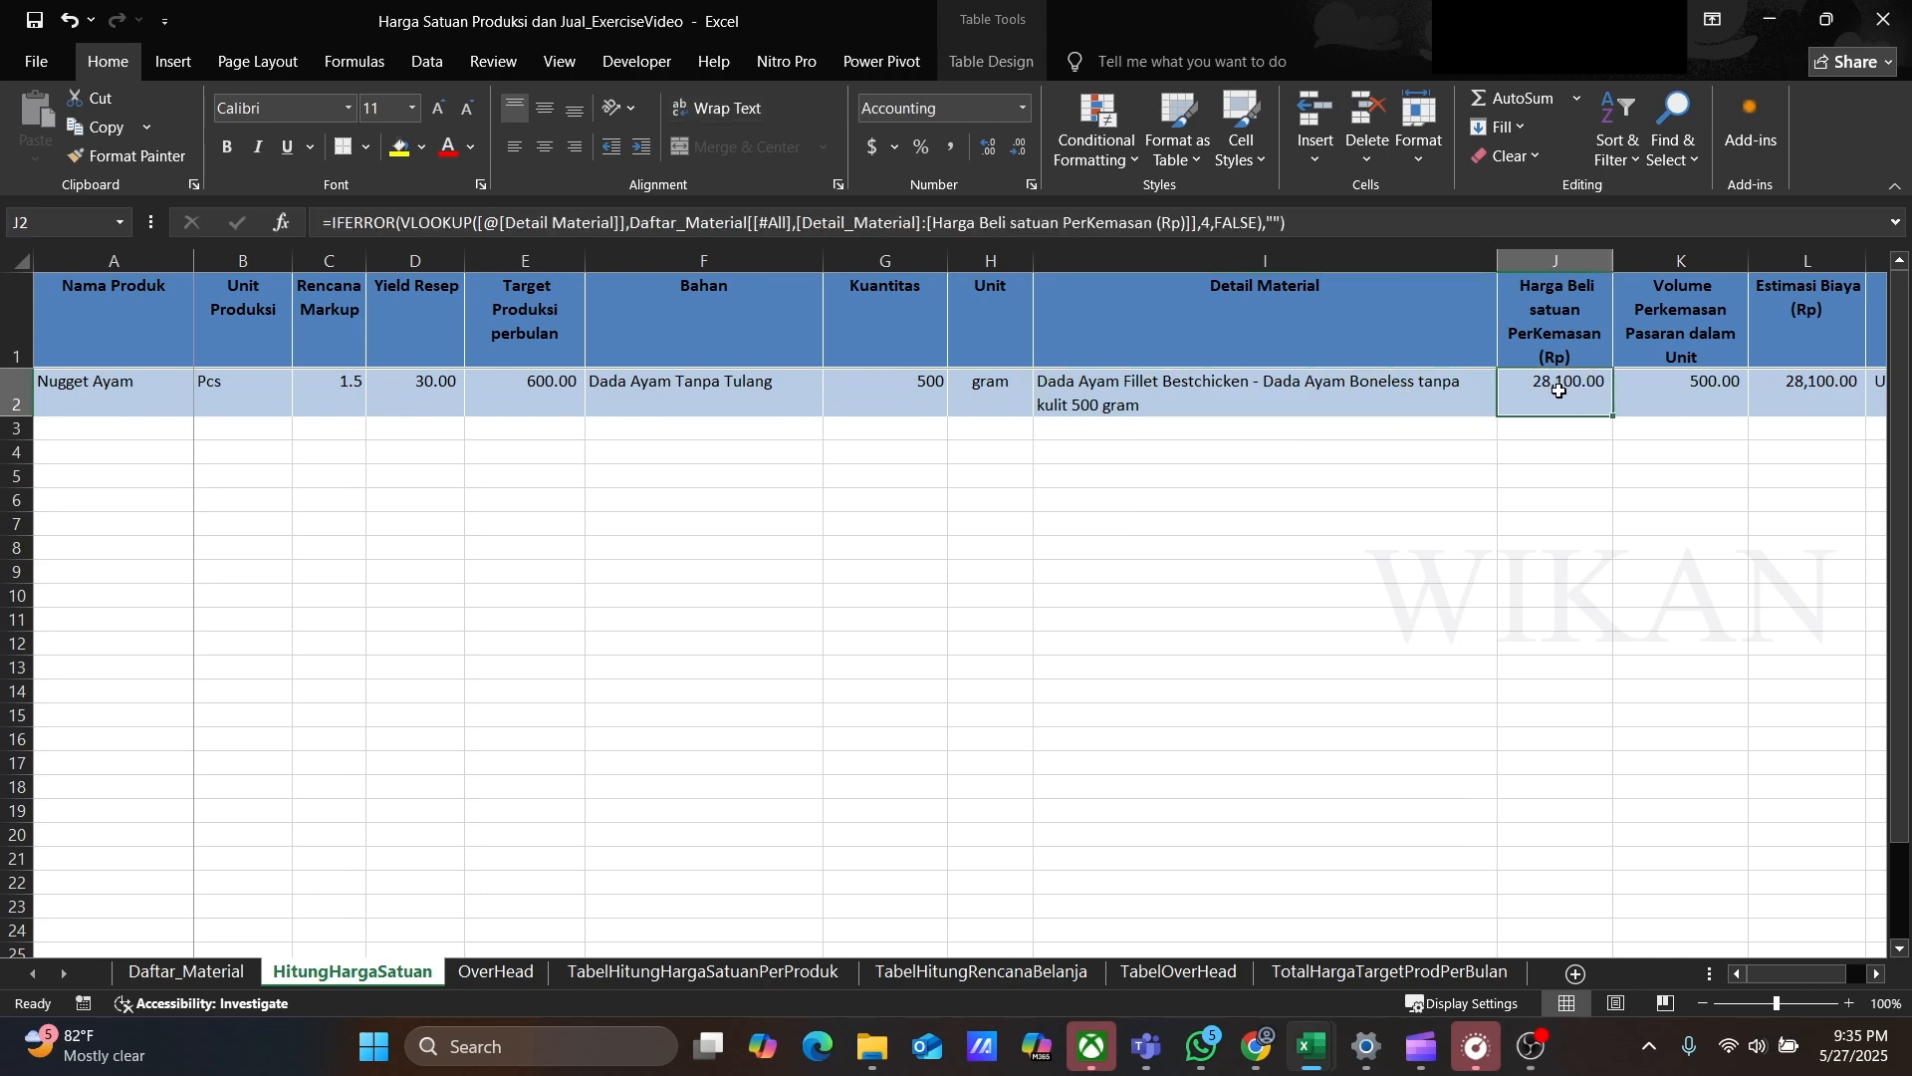
left_click(1326, 225)
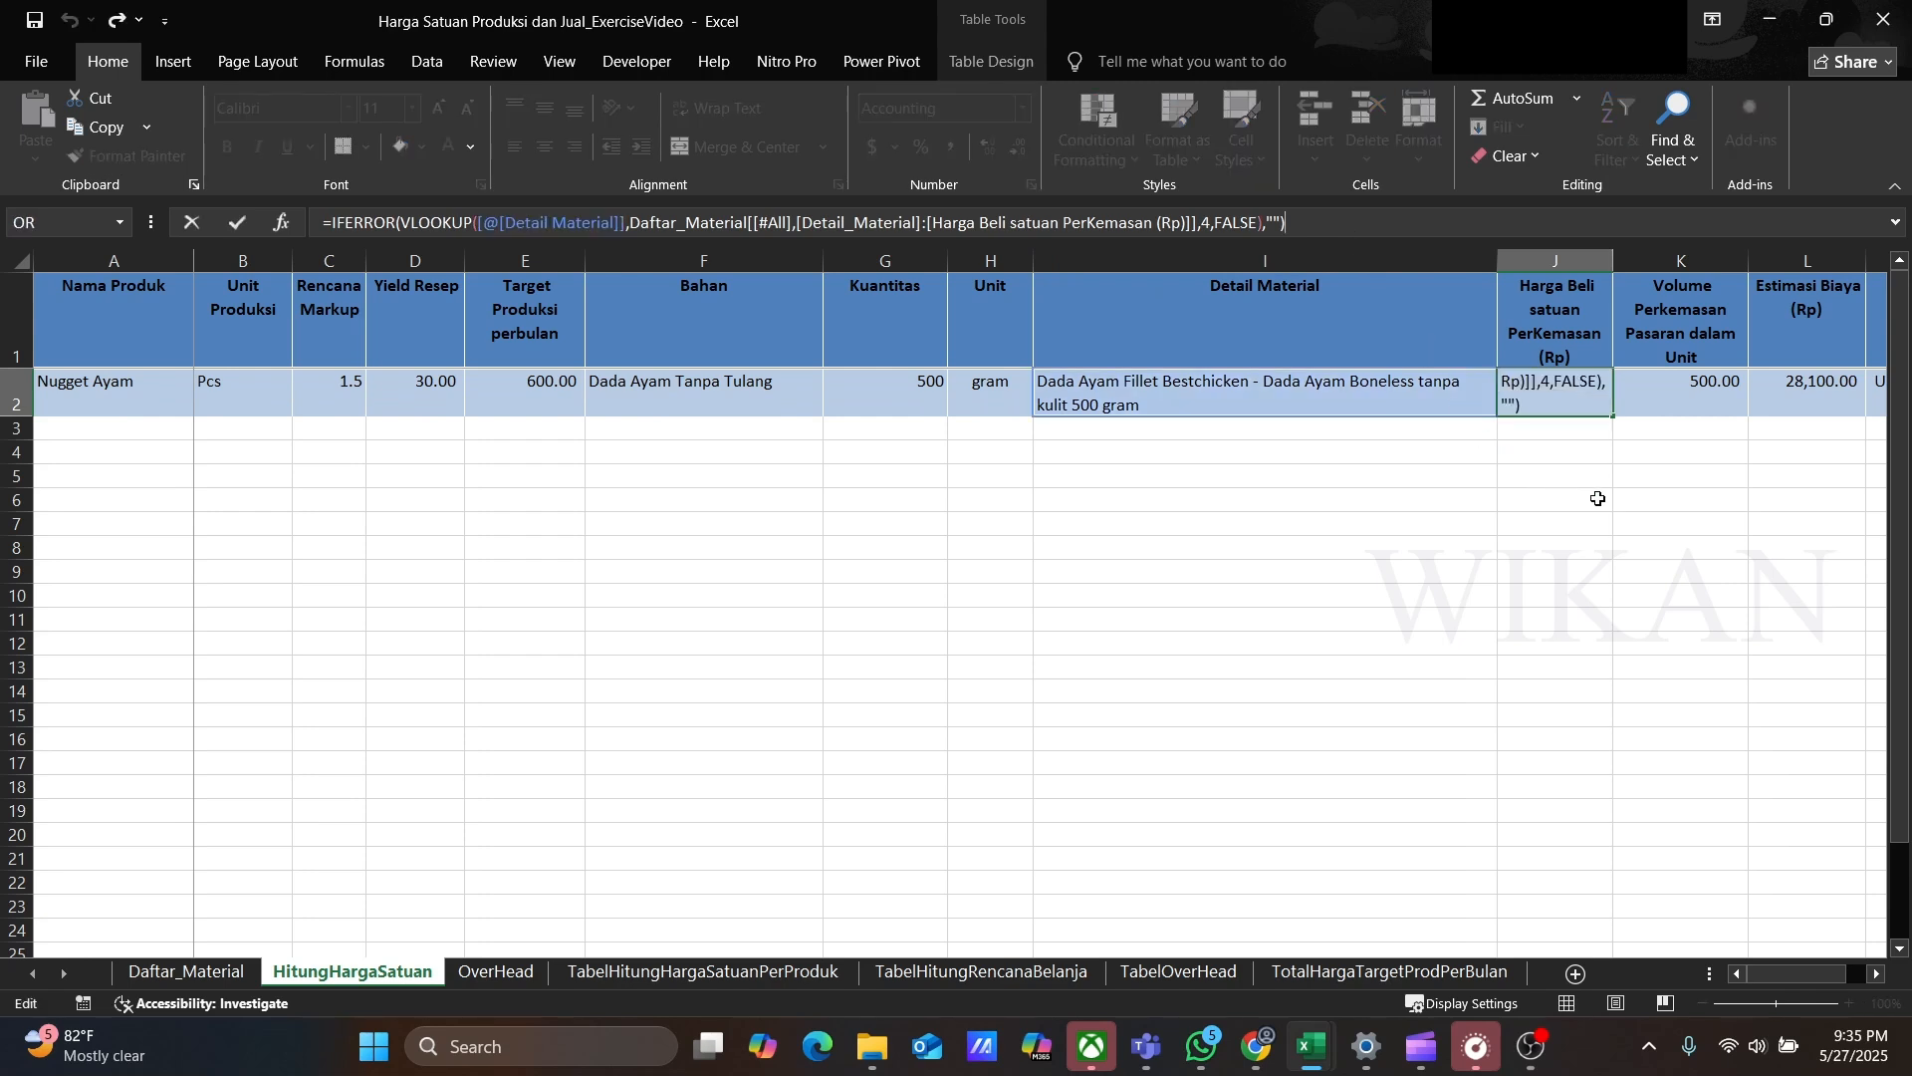
left_click(1683, 399)
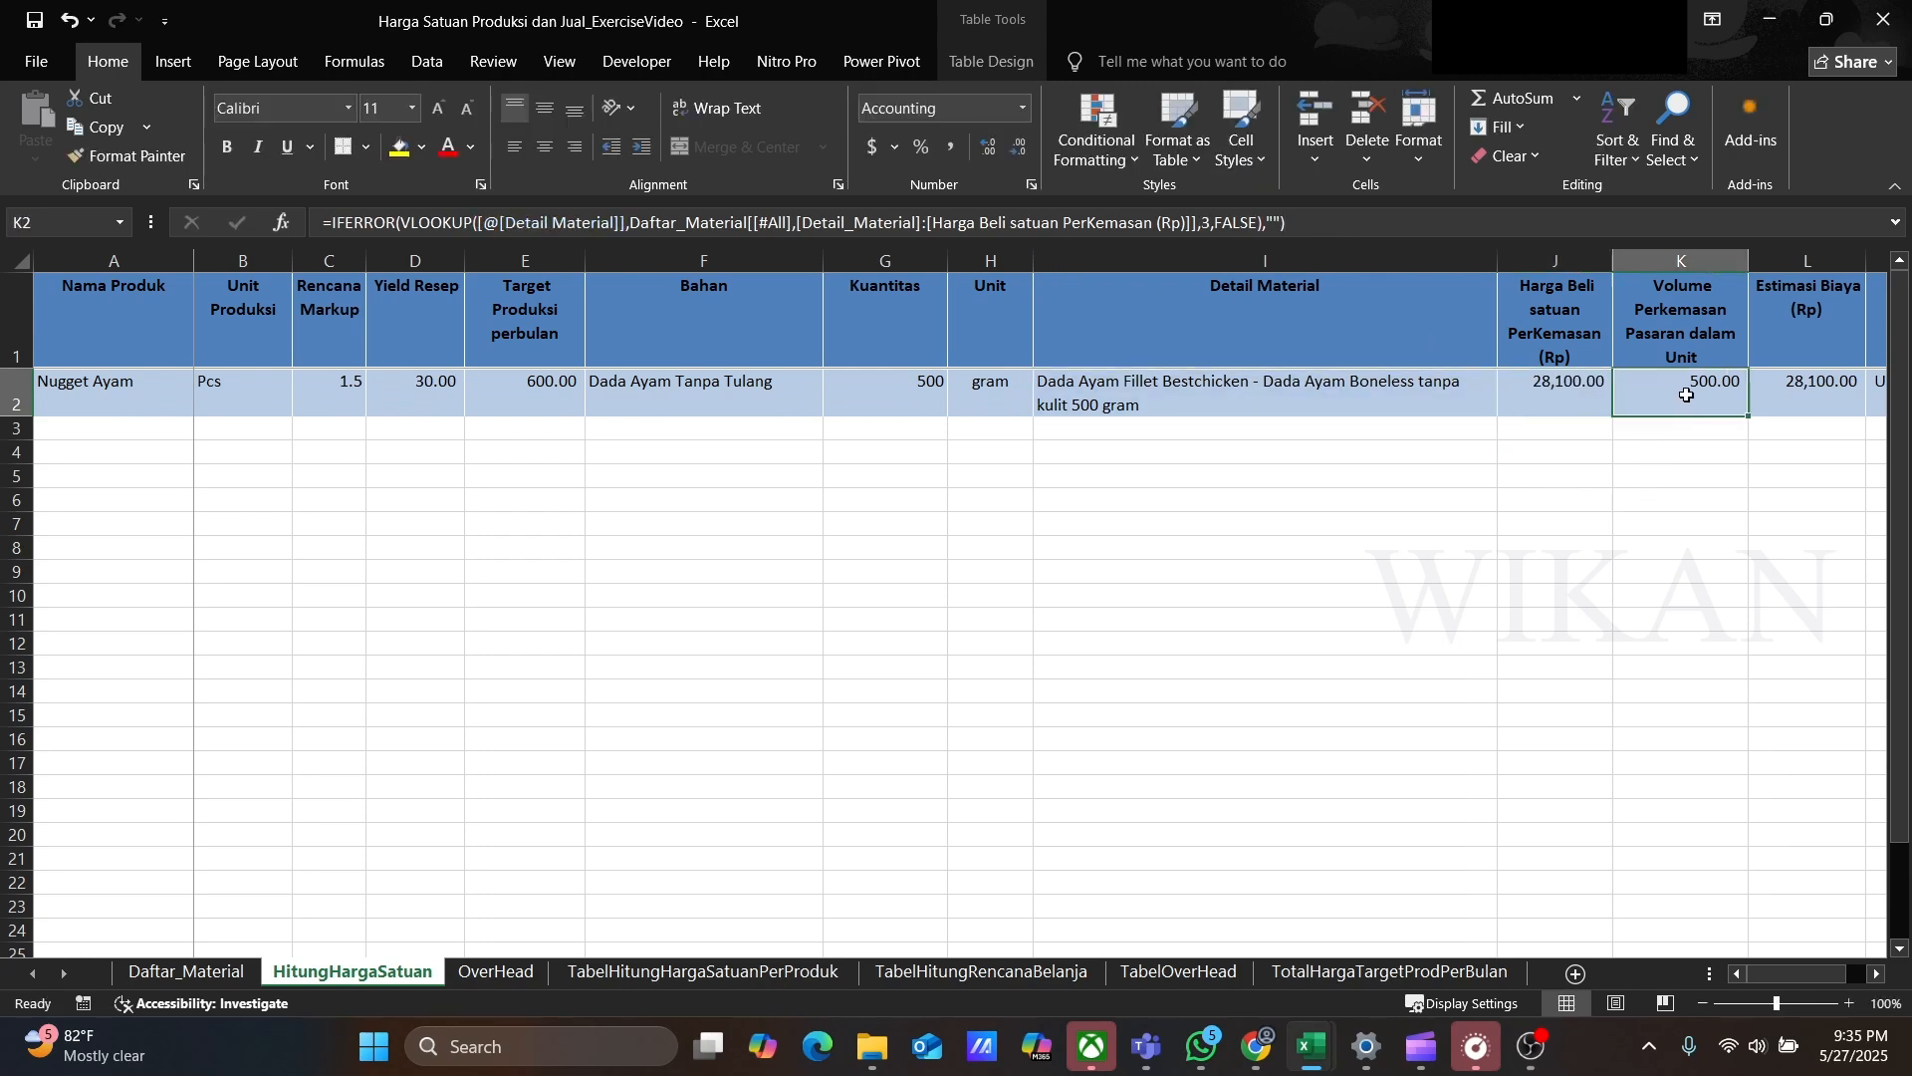
left_click(1350, 218)
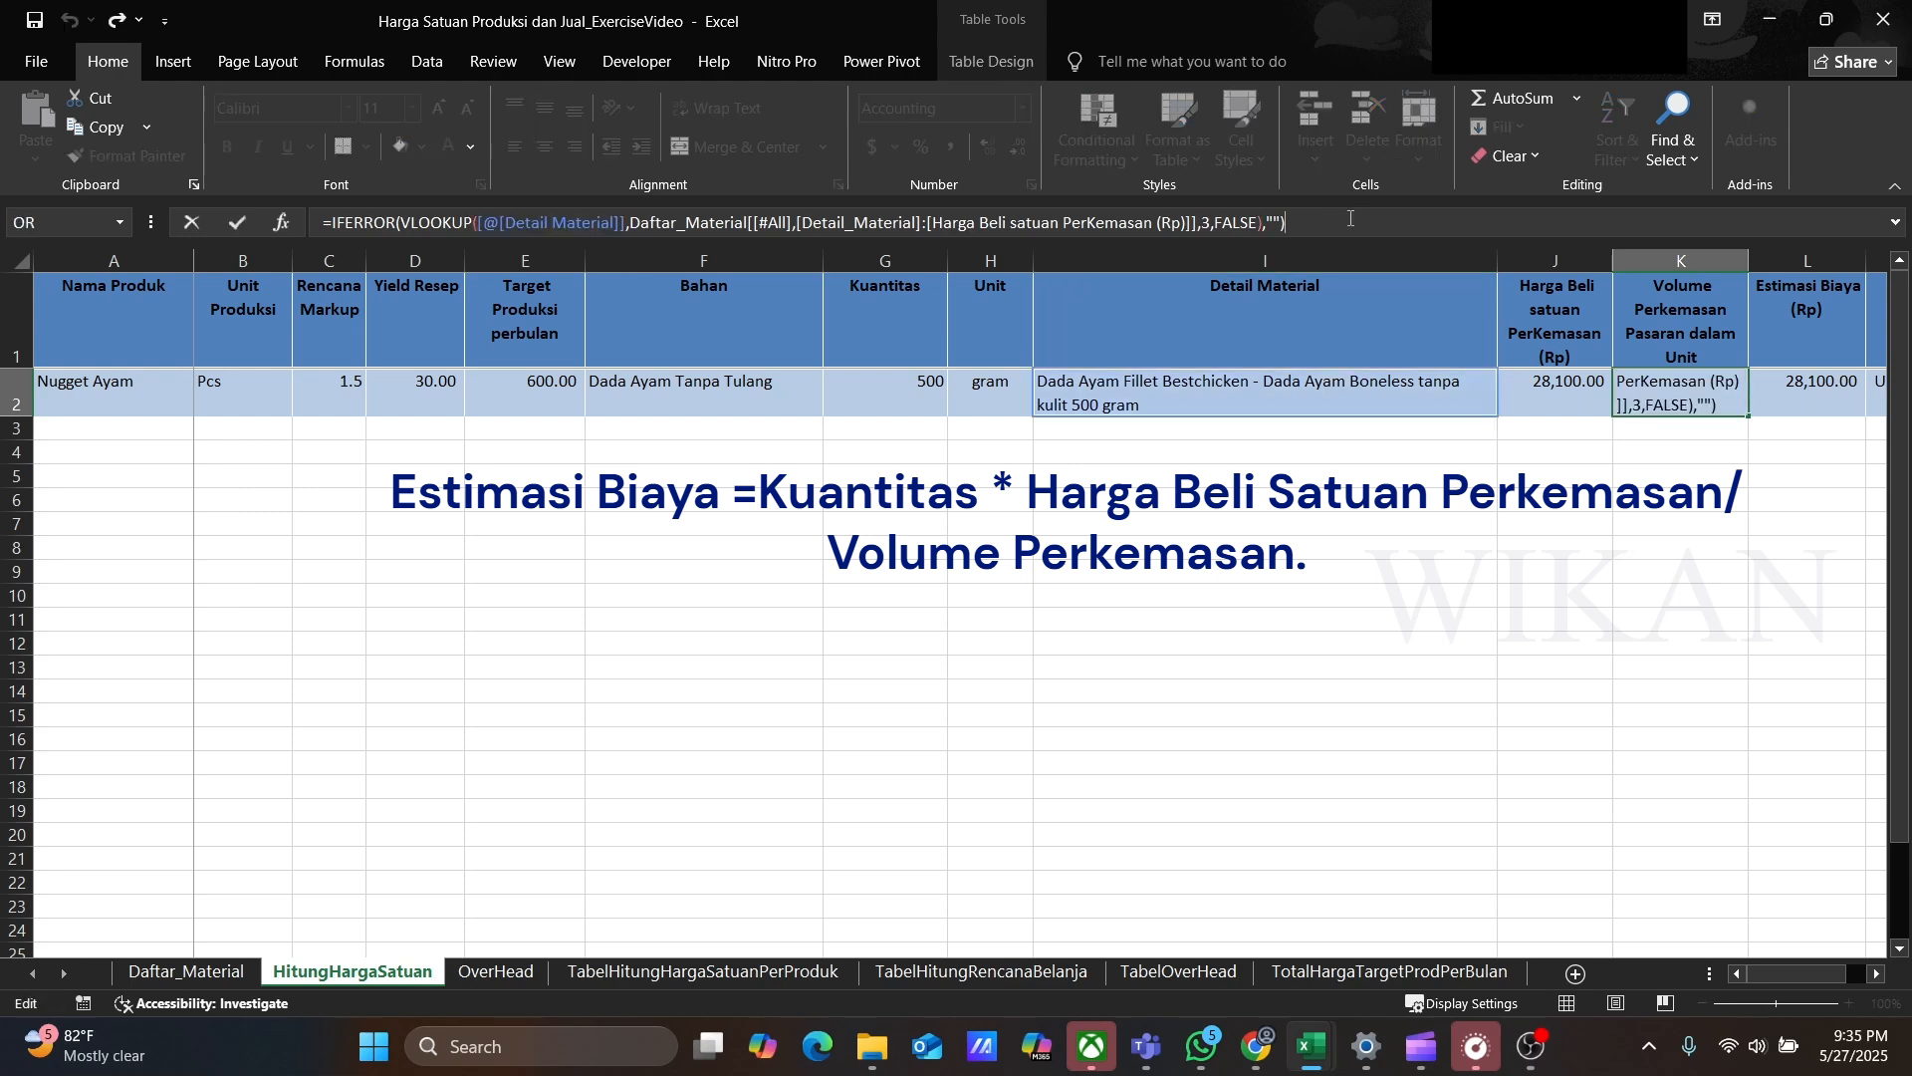
left_click(1805, 384)
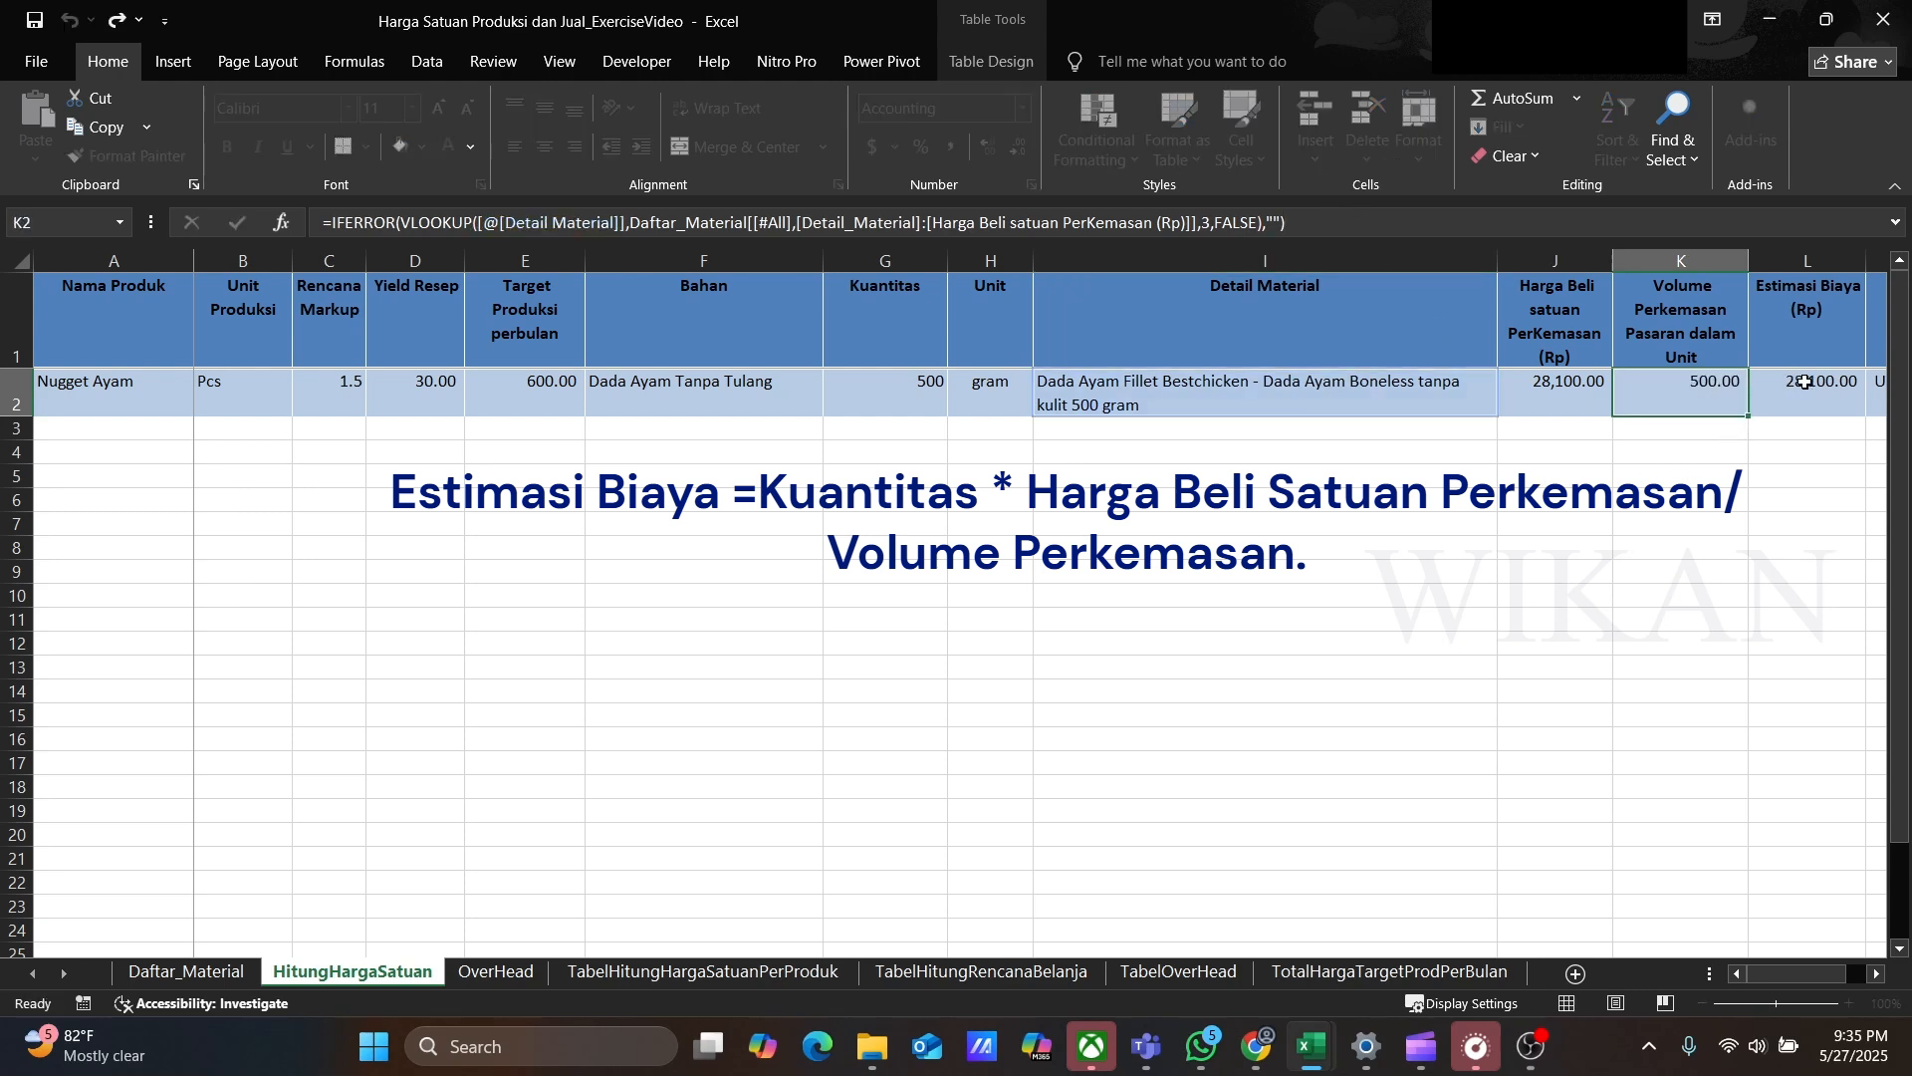
left_click(1815, 388)
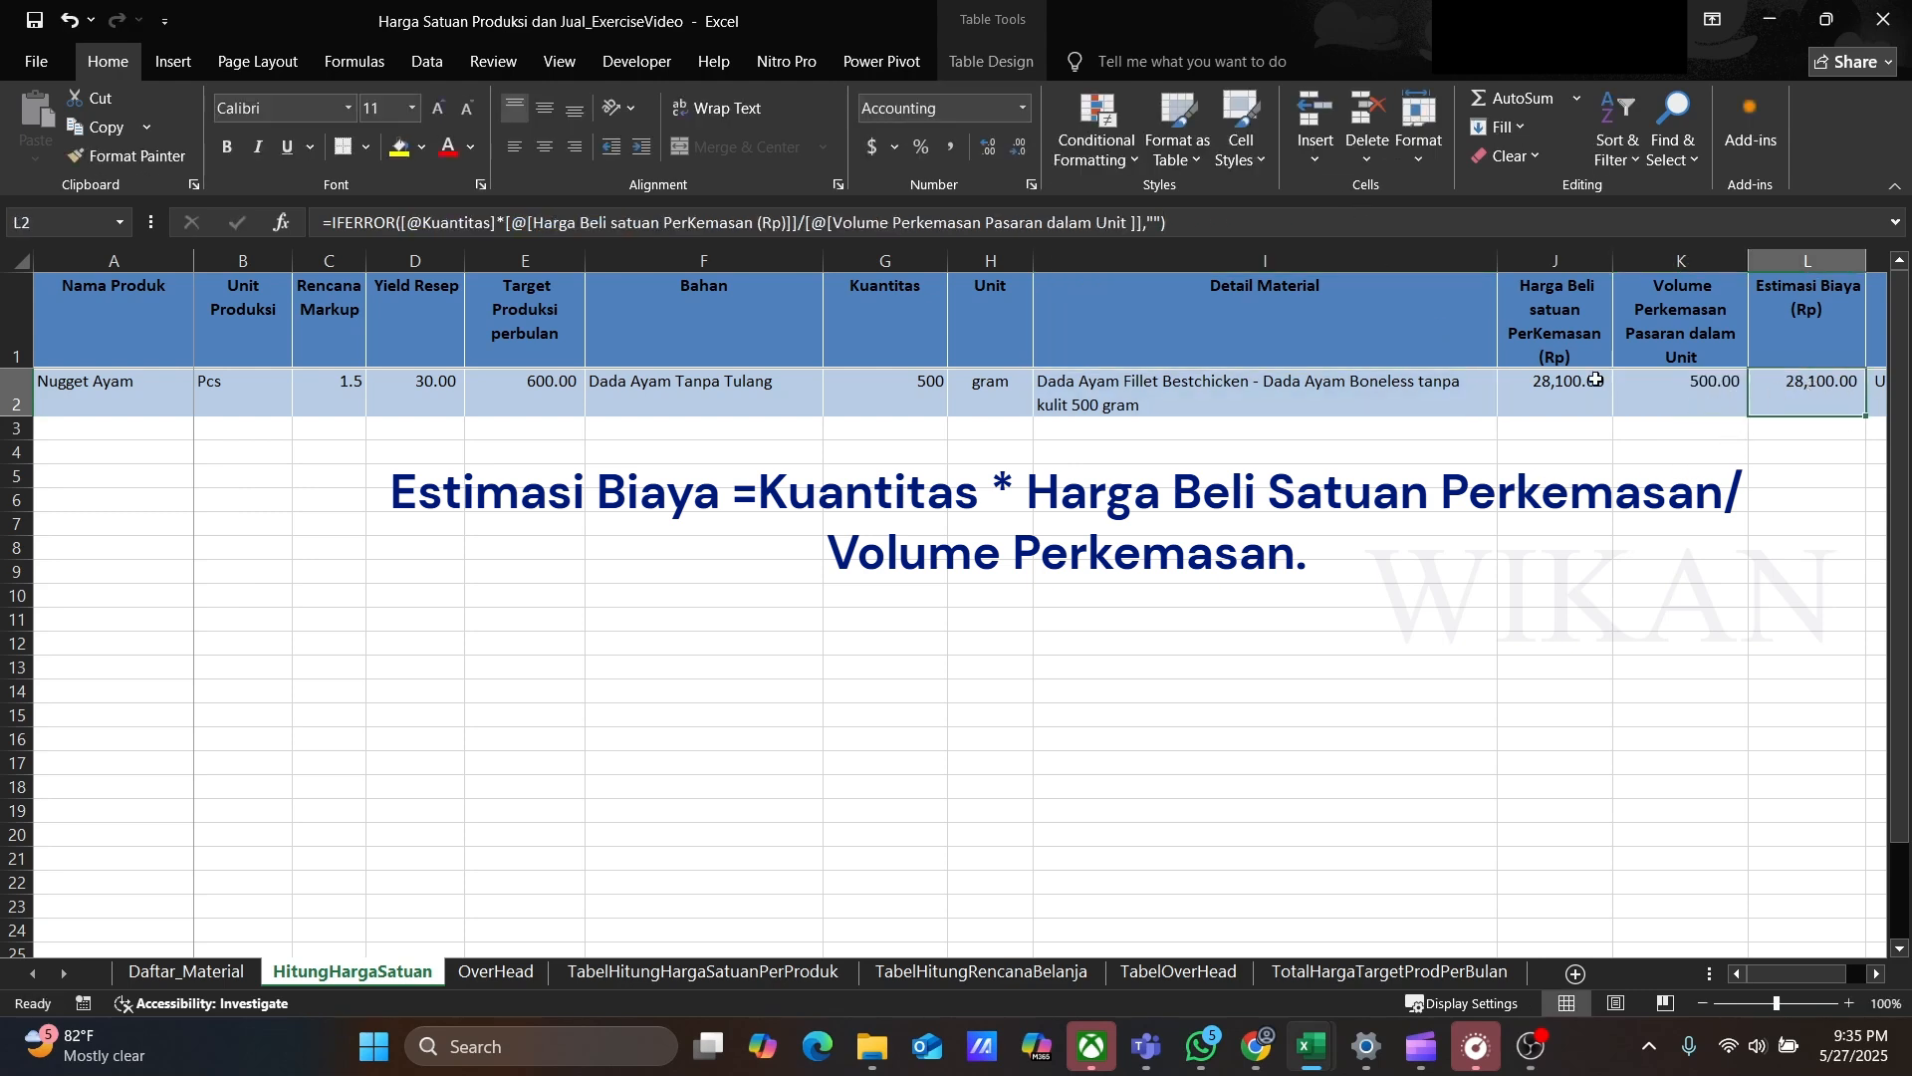
left_click(1215, 227)
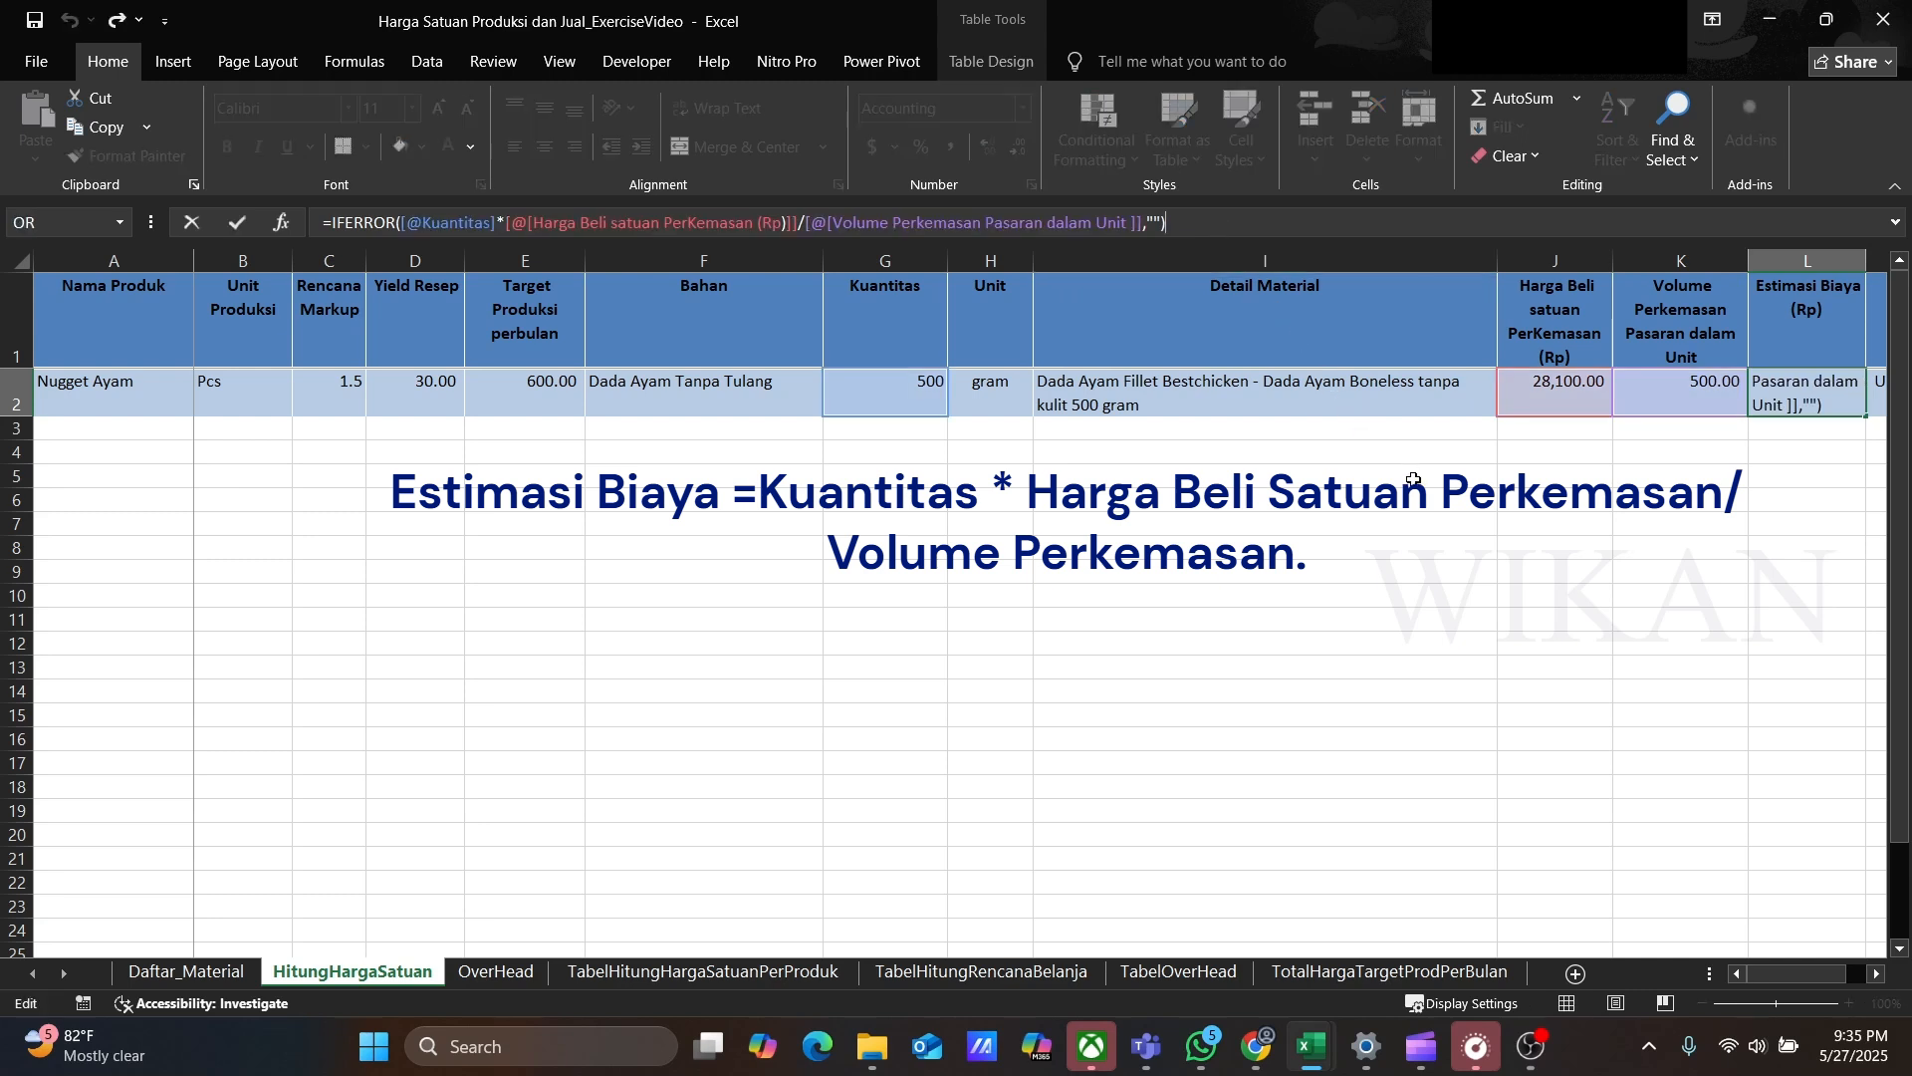
key("Return")
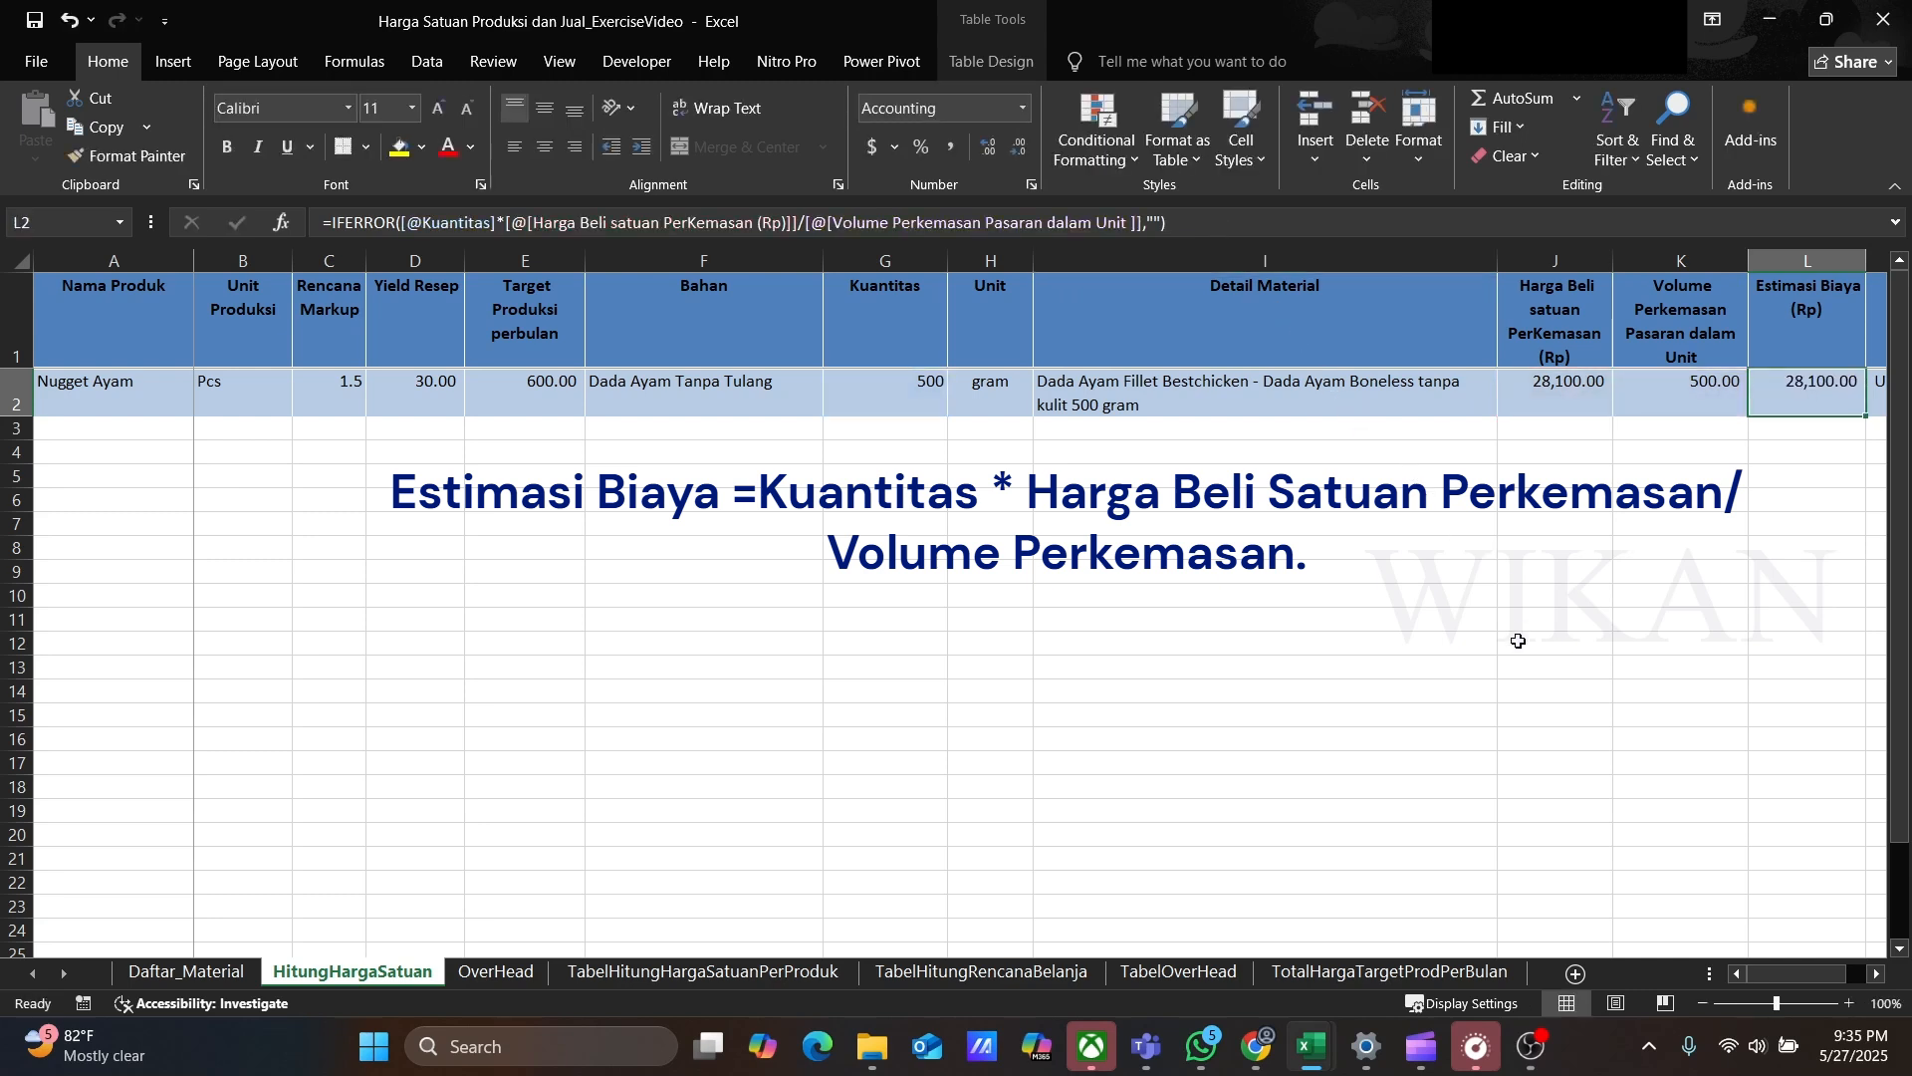
left_click(1879, 975)
left_click(1879, 975)
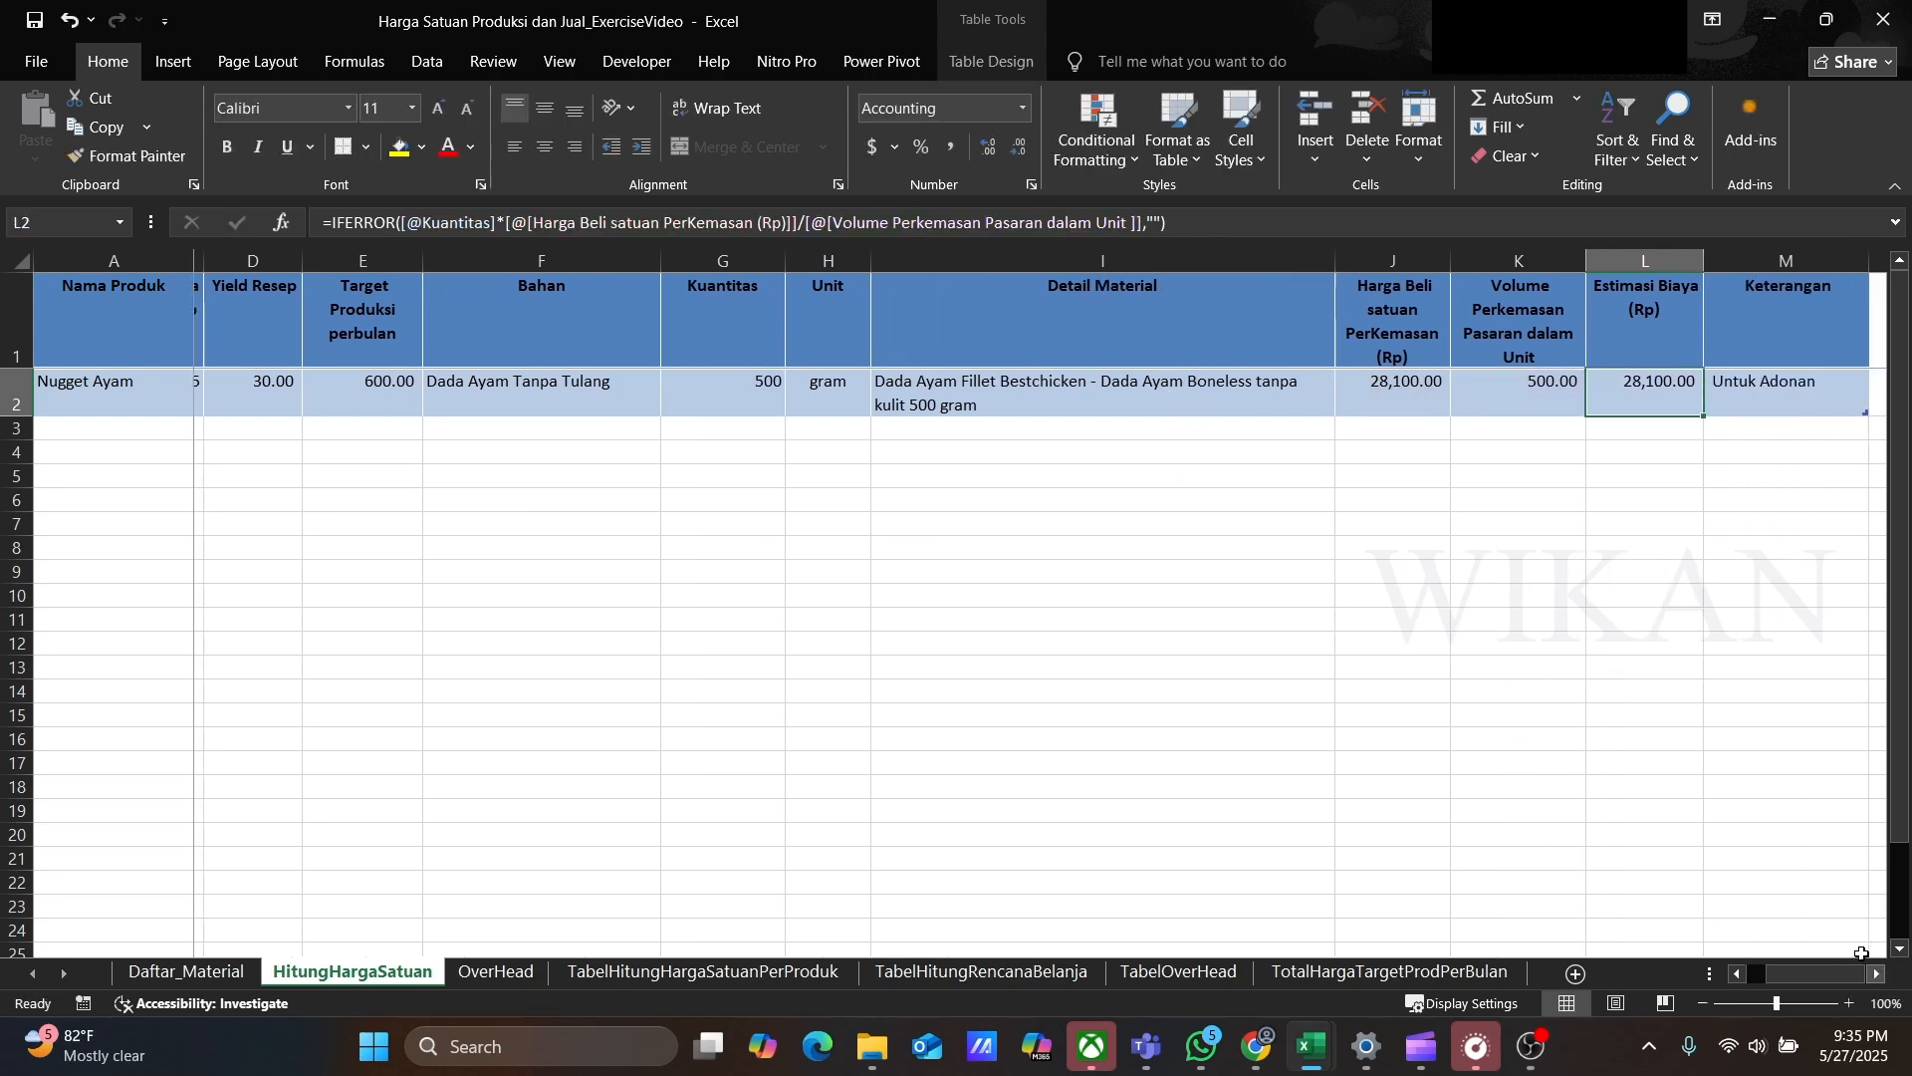
Step: Add a row 3 ingredient Tepung Roti, 50 gram, with detail material Tepung Panir JITU Breadcrumb Mix 1 Kg
left_click(1744, 392)
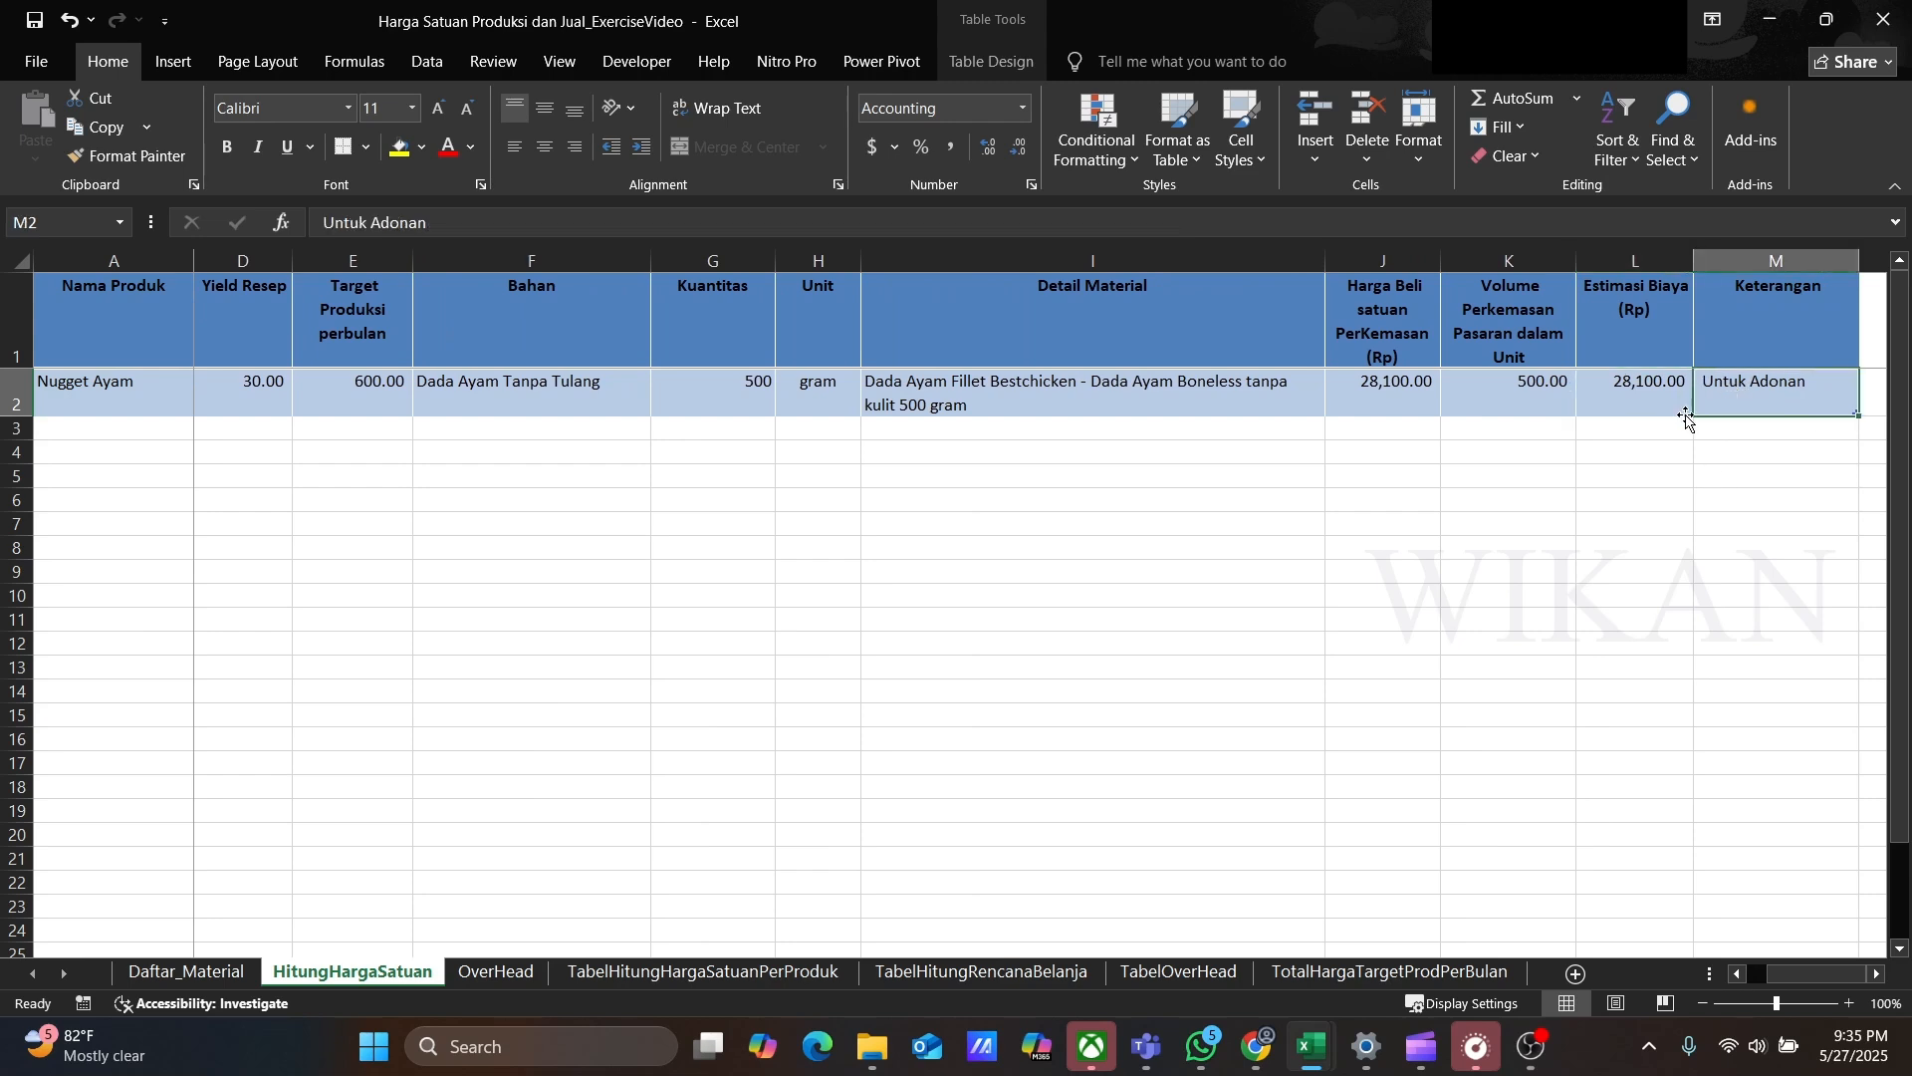
left_click(227, 433)
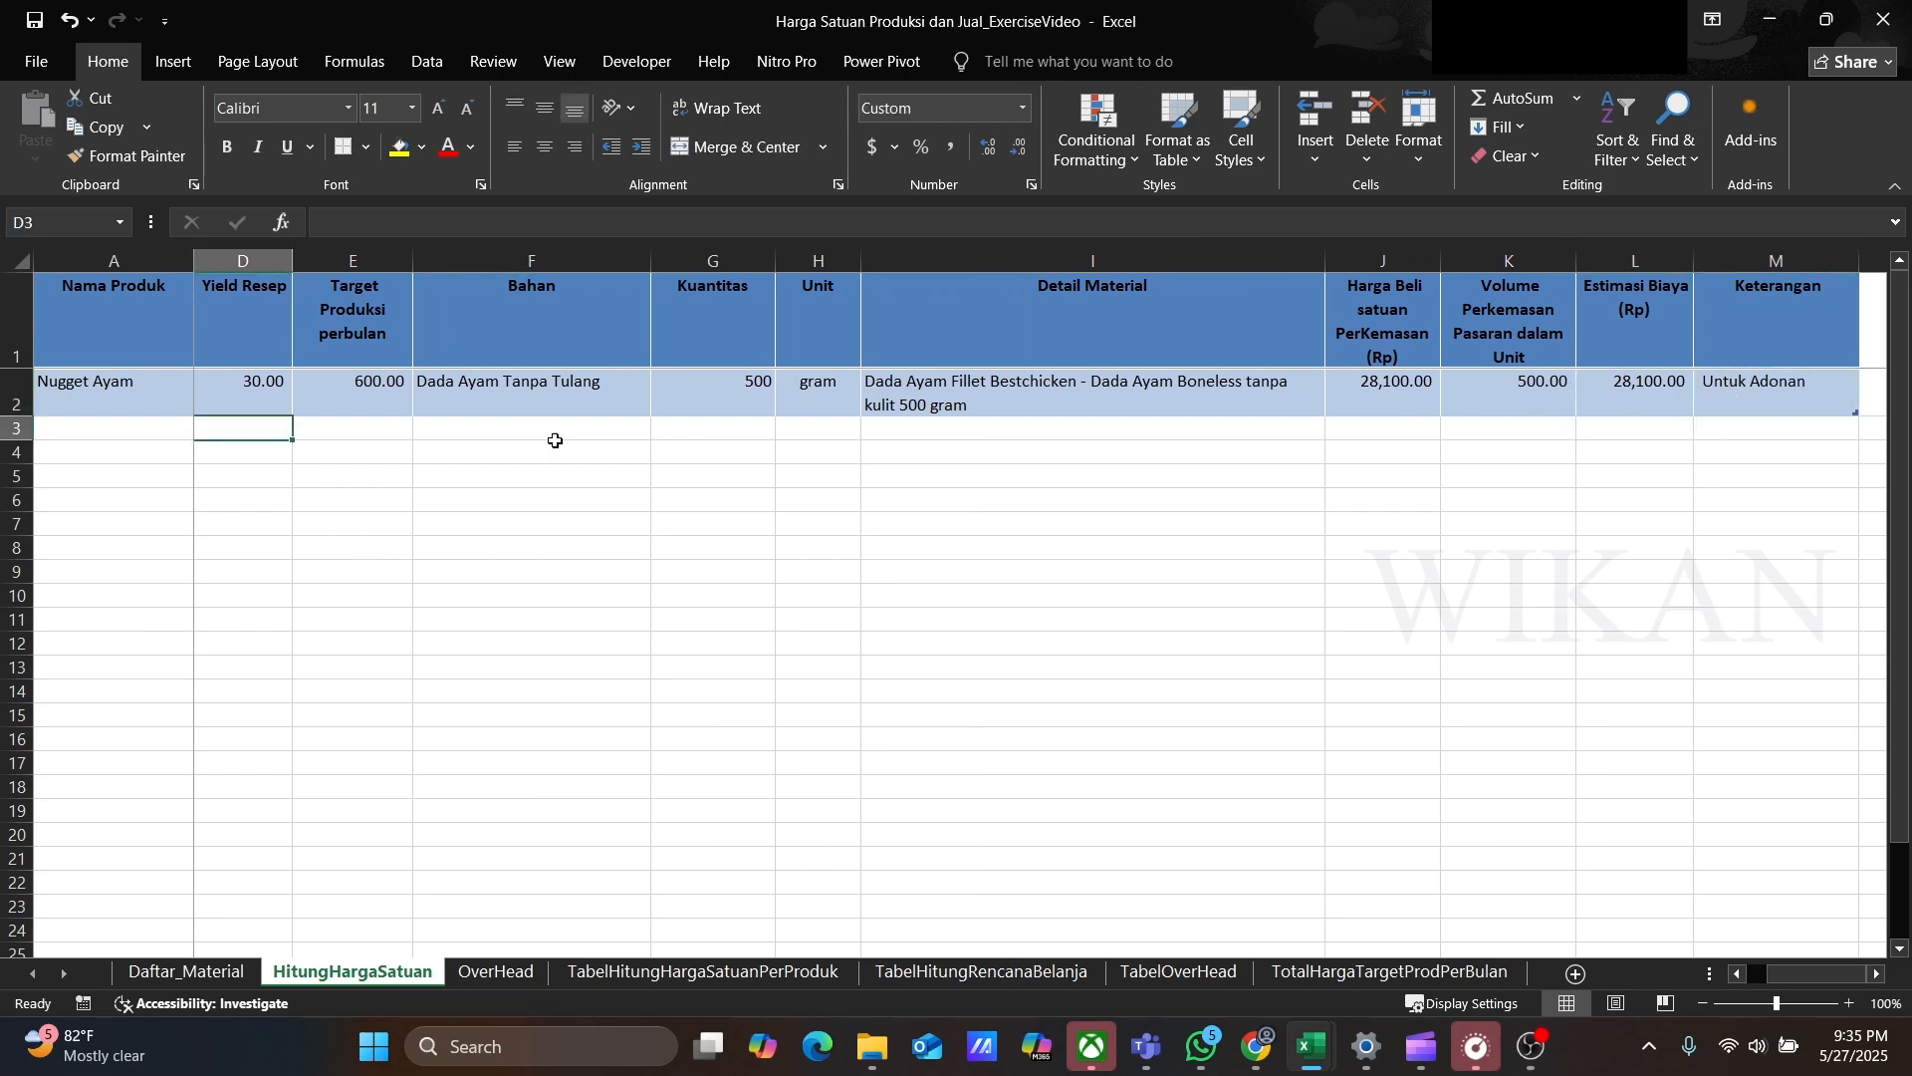
left_click(431, 432)
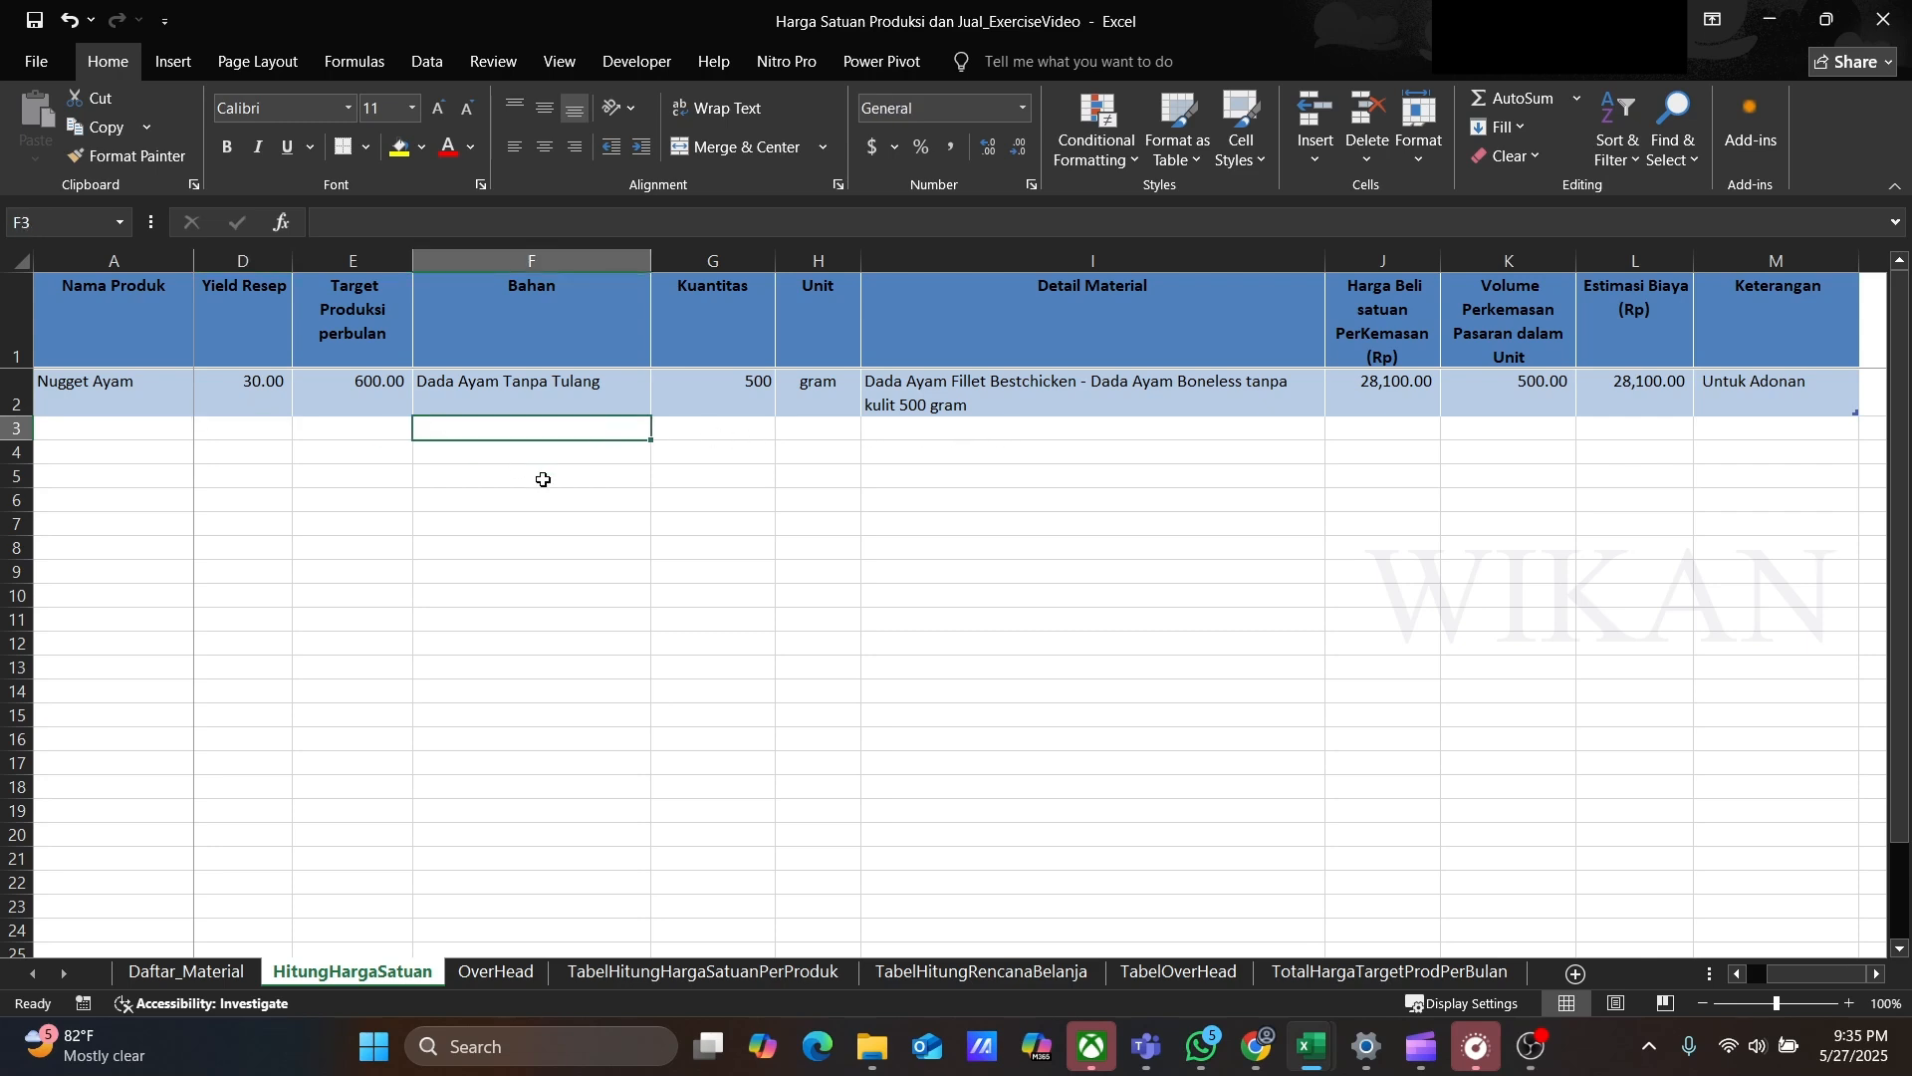
type("Teo")
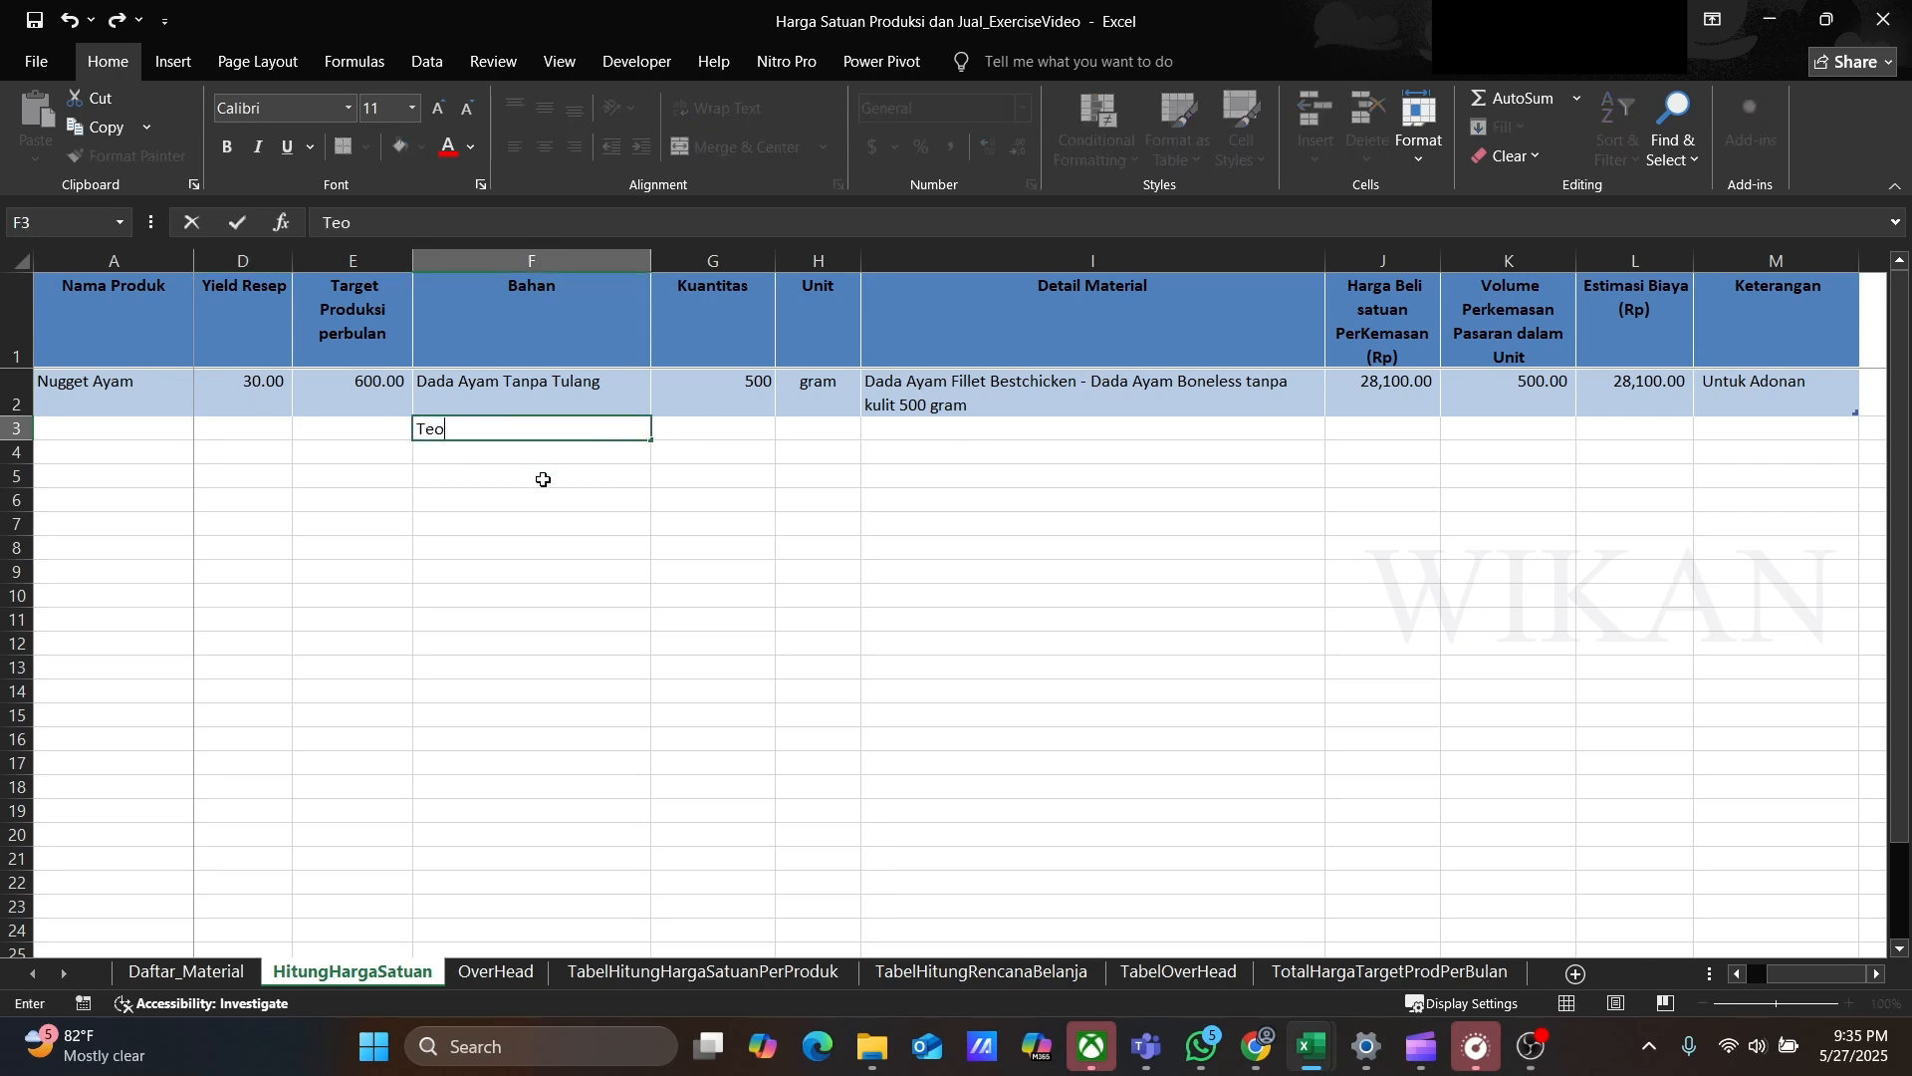
key("BackSpace")
type("pung Roti")
key("Tab")
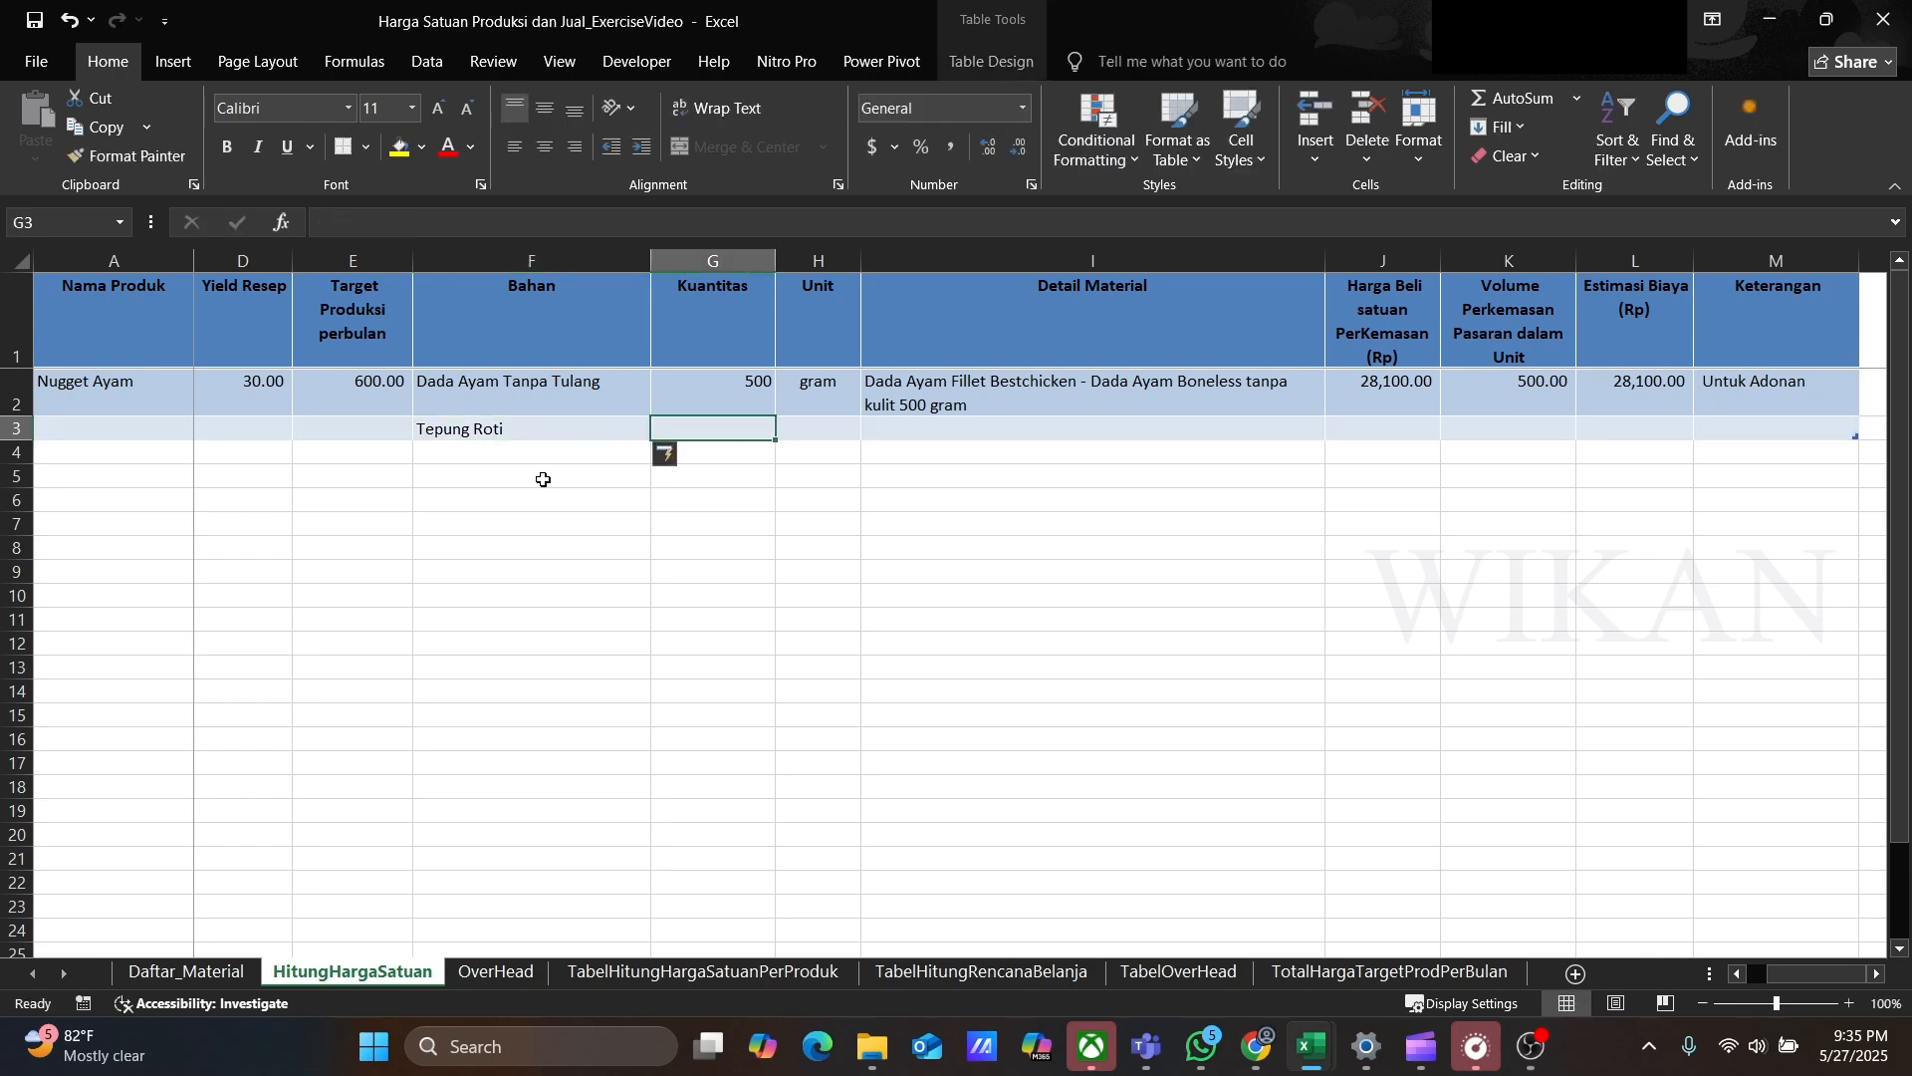
type("50")
key("Tab")
type("g")
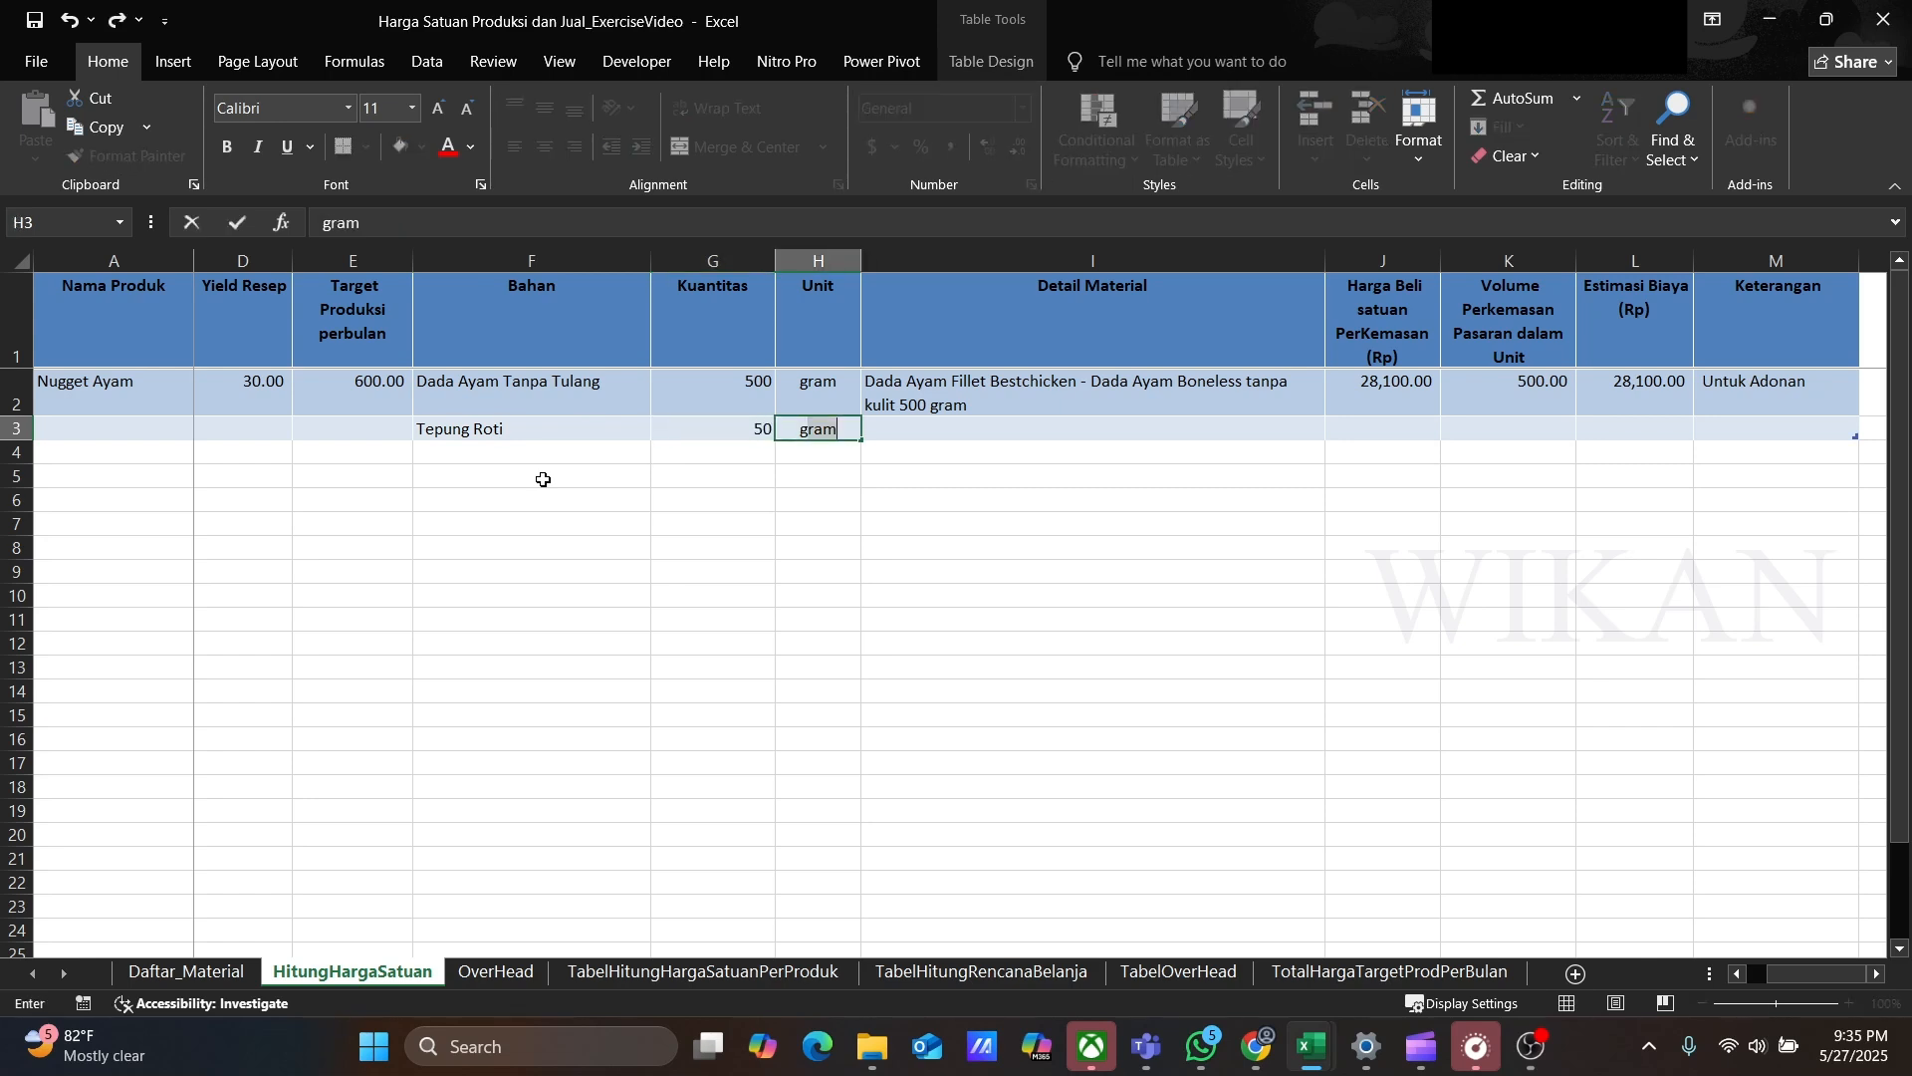
key("Tab")
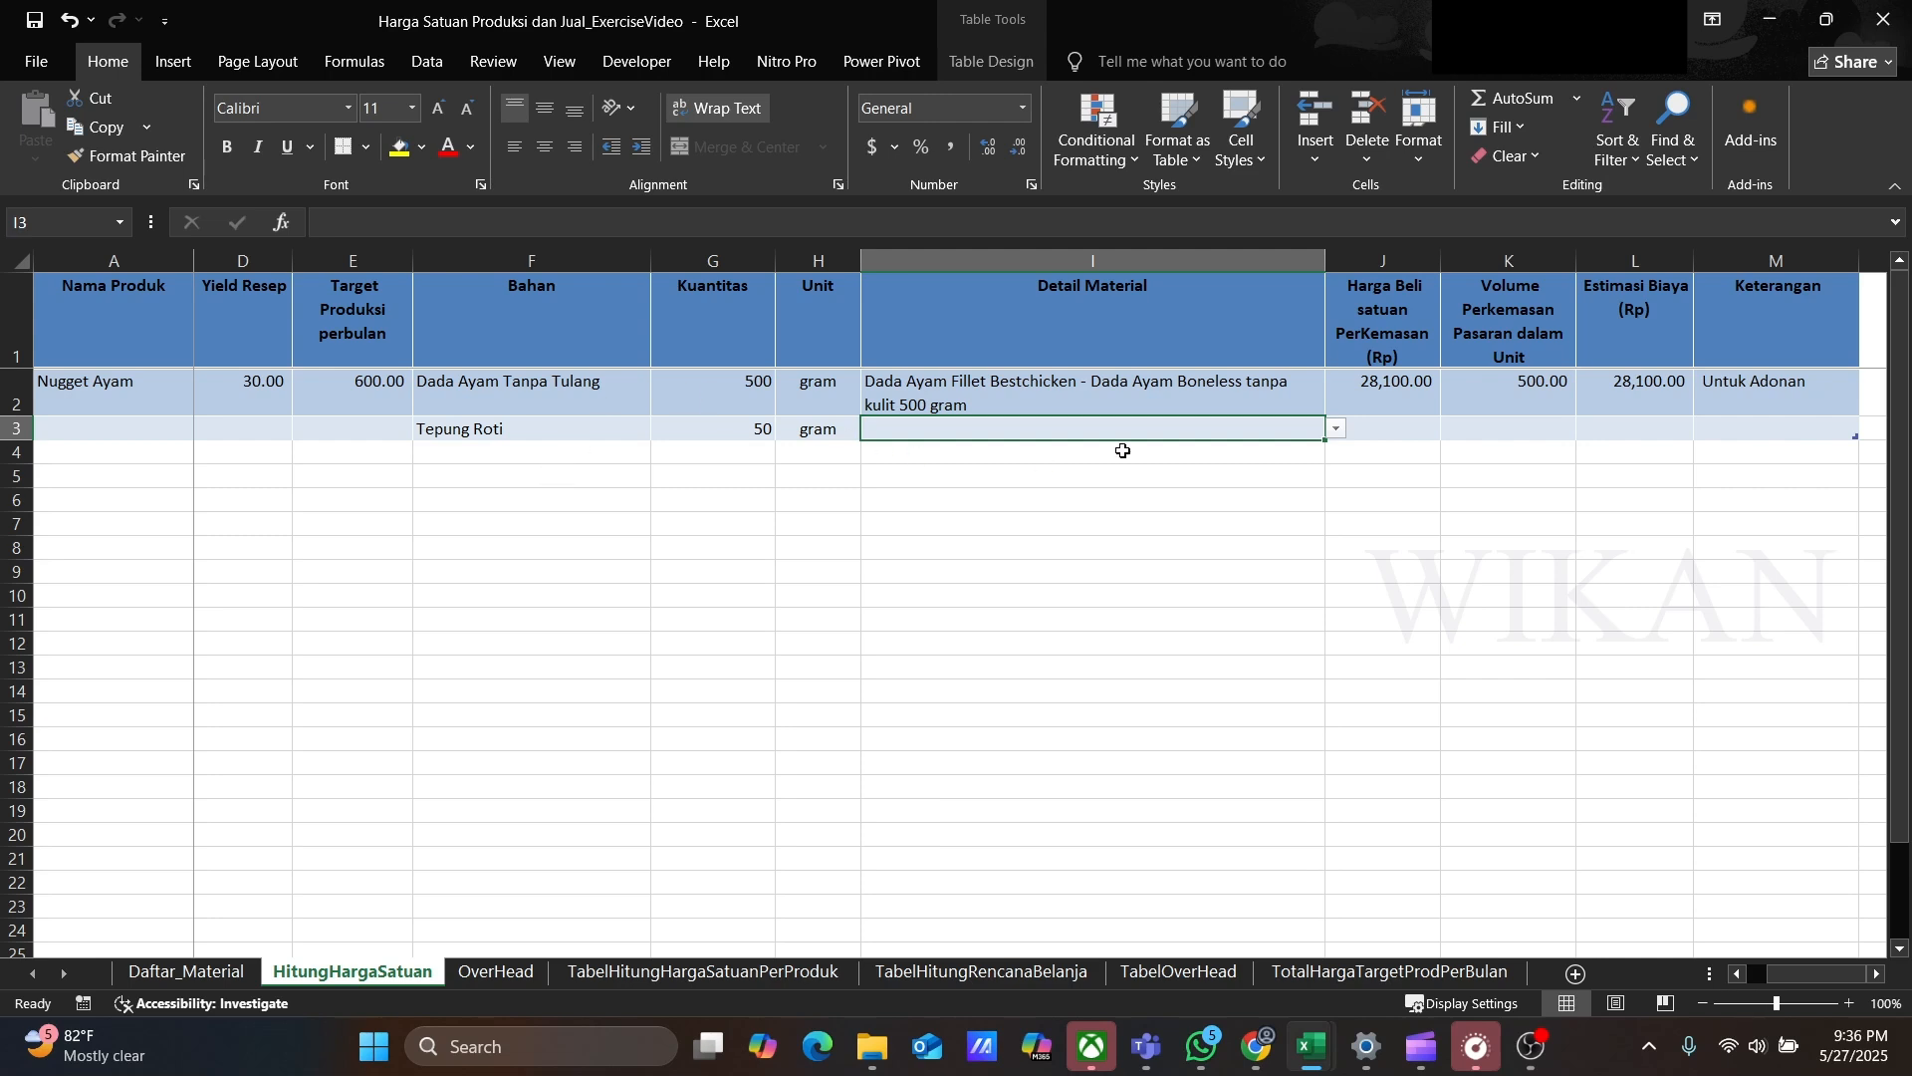
left_click(1338, 433)
left_click_drag(1338, 449, 1338, 551)
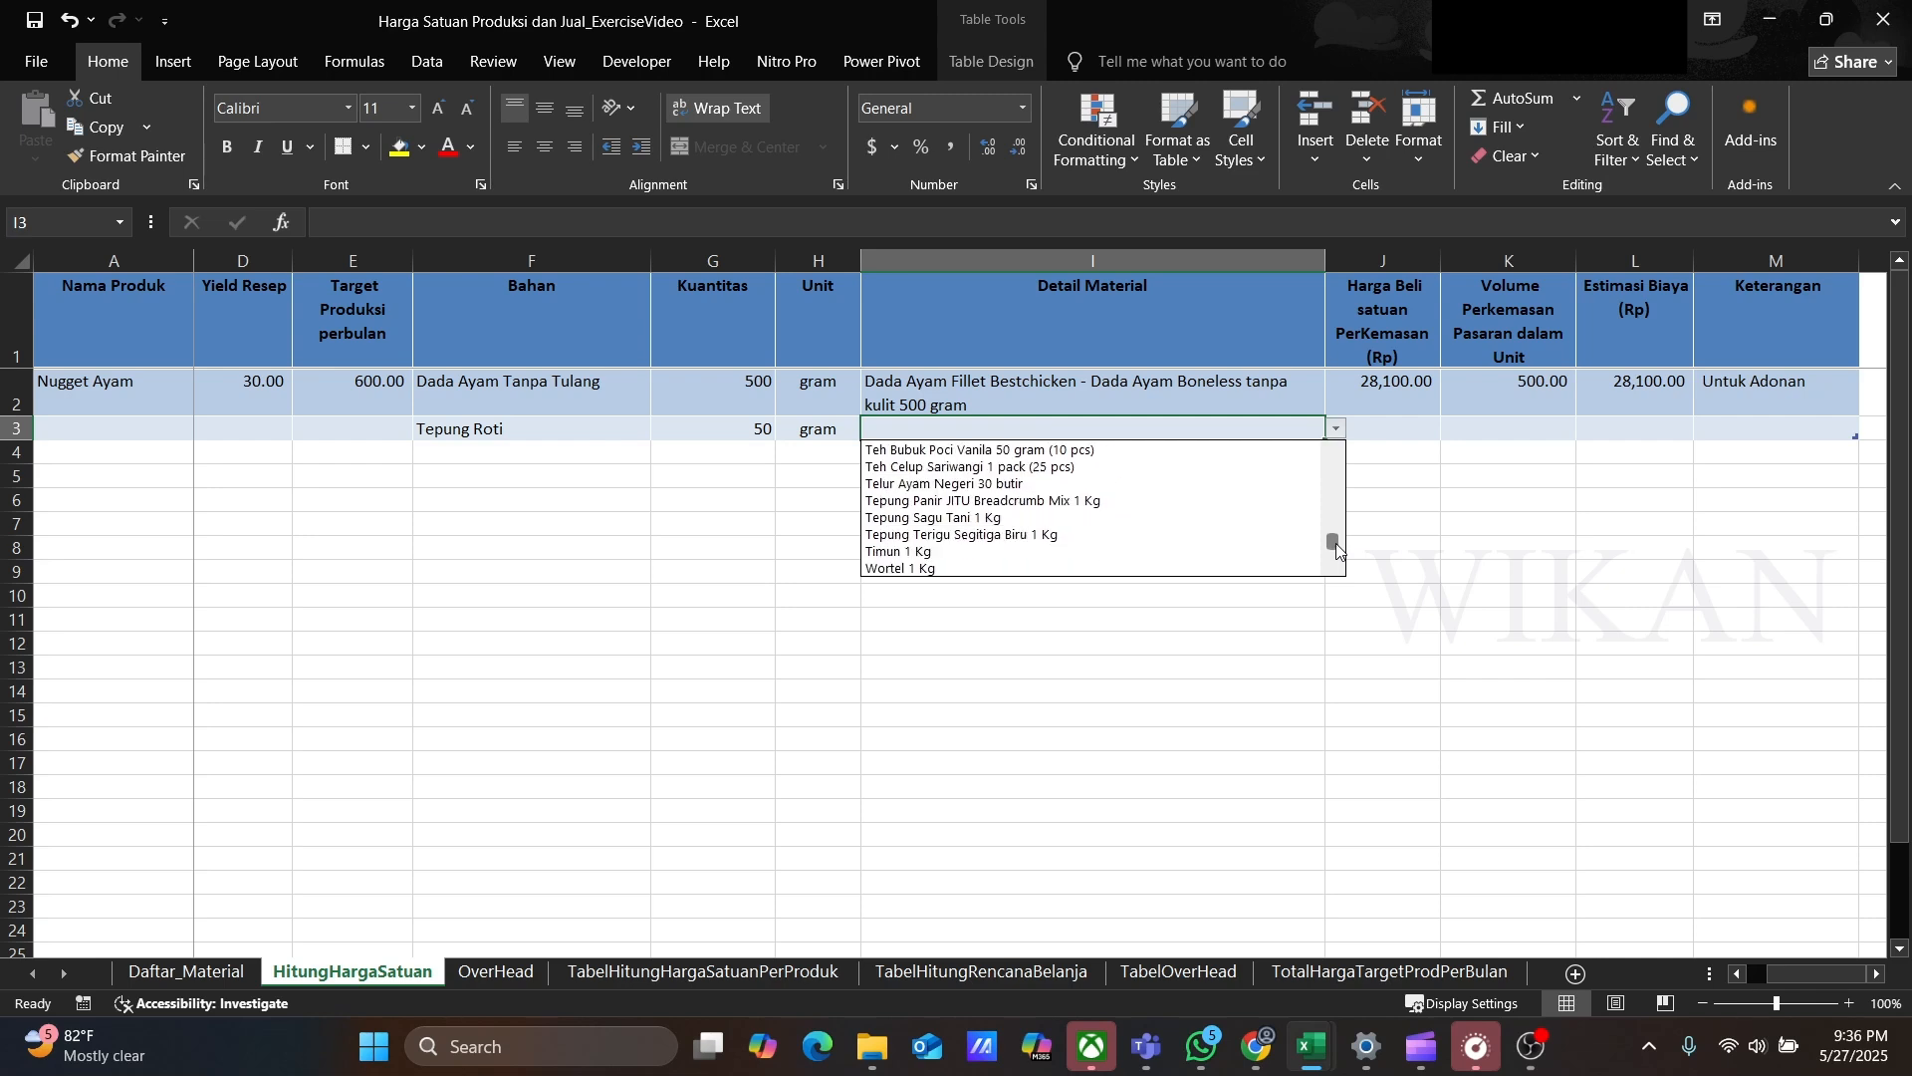
left_click(1073, 501)
Step: Copy the Keterangan note Untuk Adonan from row 2 into row 3
left_click(1705, 430)
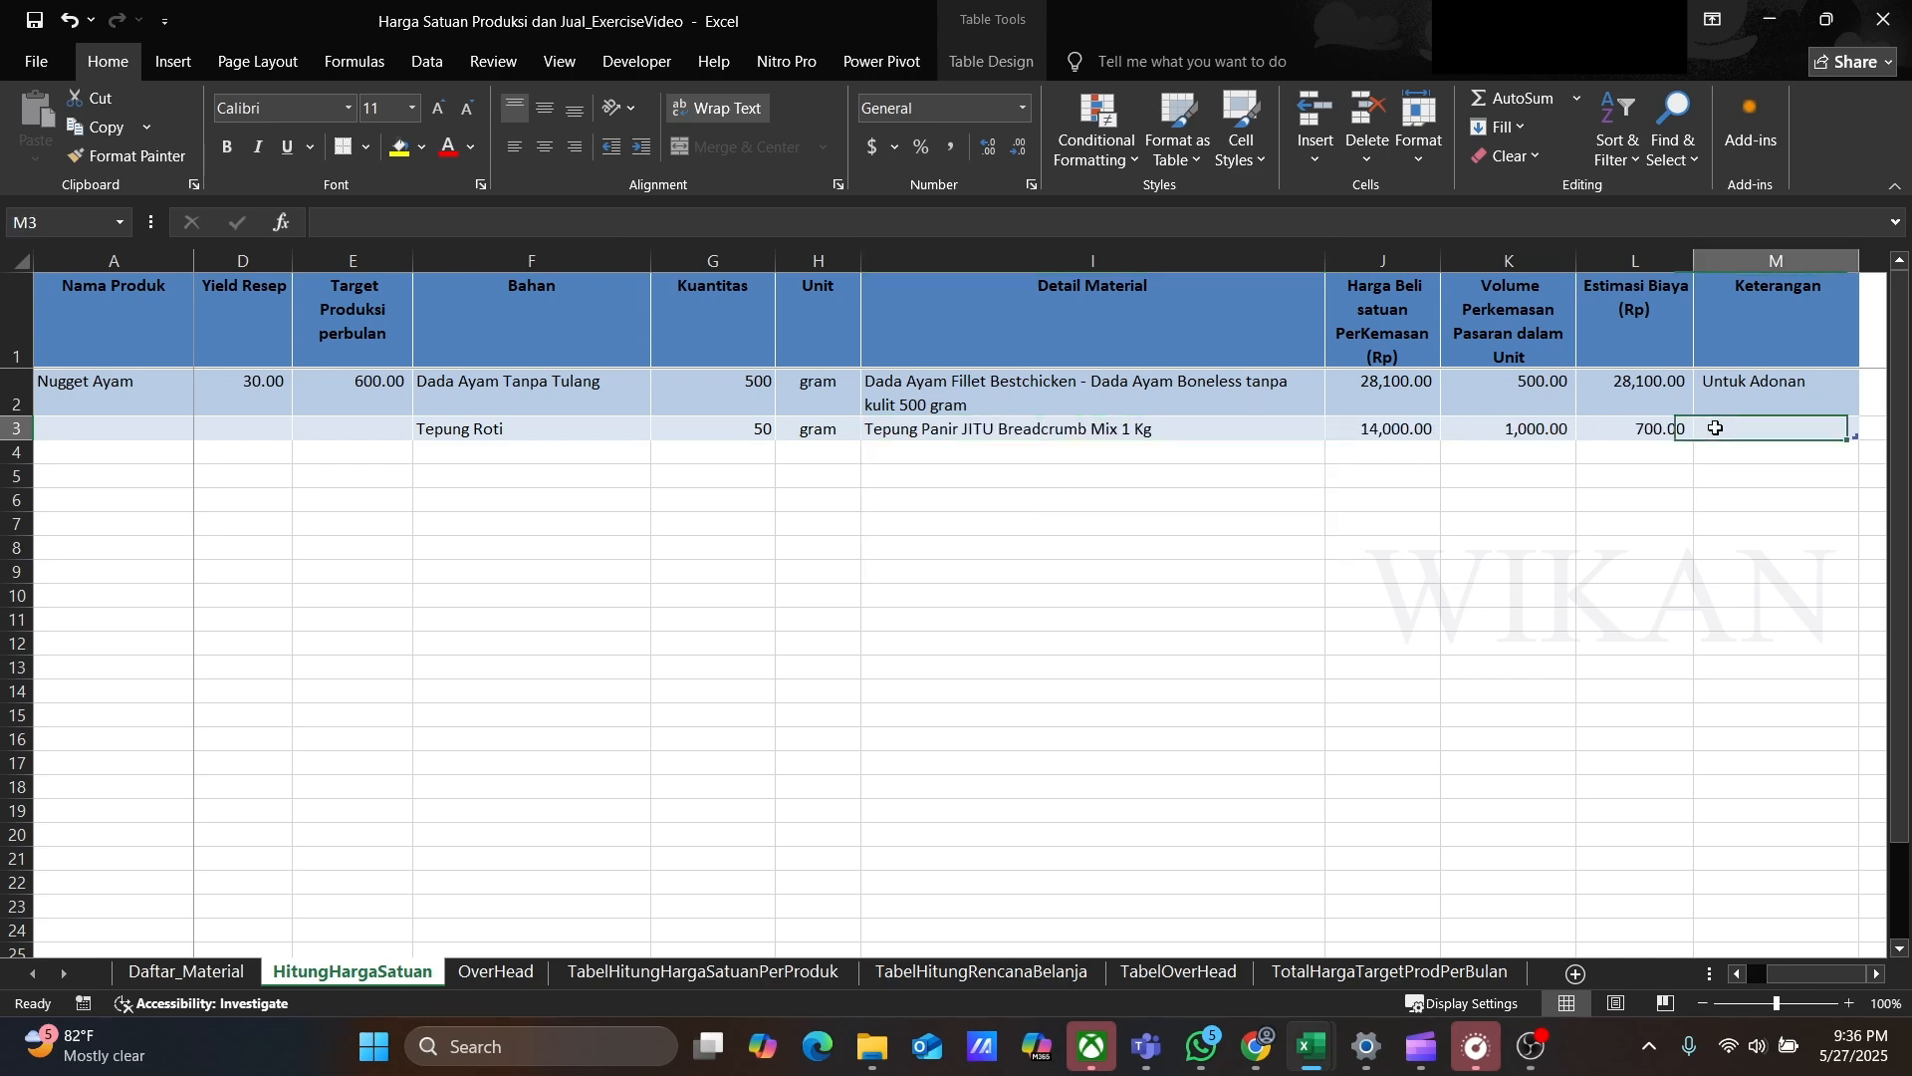
left_click(1736, 379)
key("ctrl+c")
key("Down")
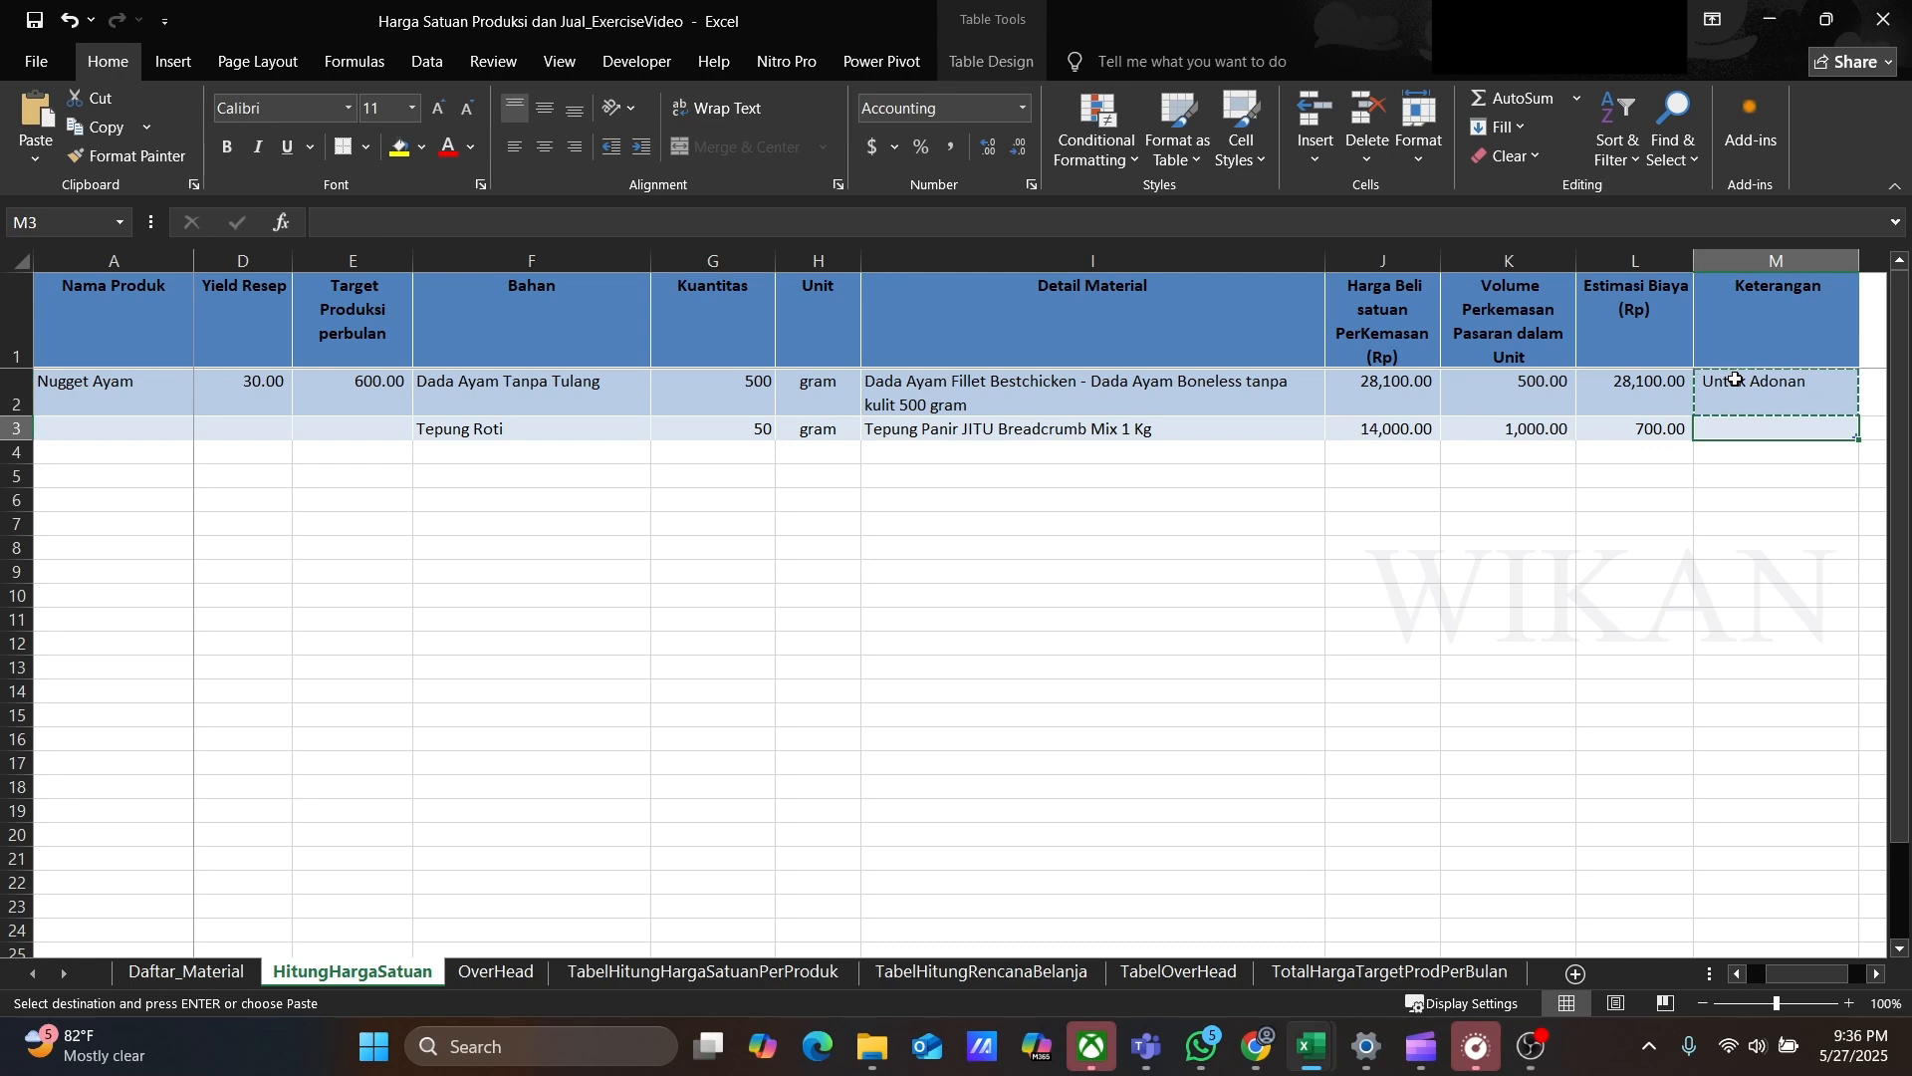
key("ctrl+v")
Step: Add row 4 ingredient Tepung Terigu, 50 gram, with detail material Tepung Terigu Segitiga Biru 1 Kg
key("Left")
key("Left")
key("Left")
key("Left")
key("Left")
key("Left")
key("Left")
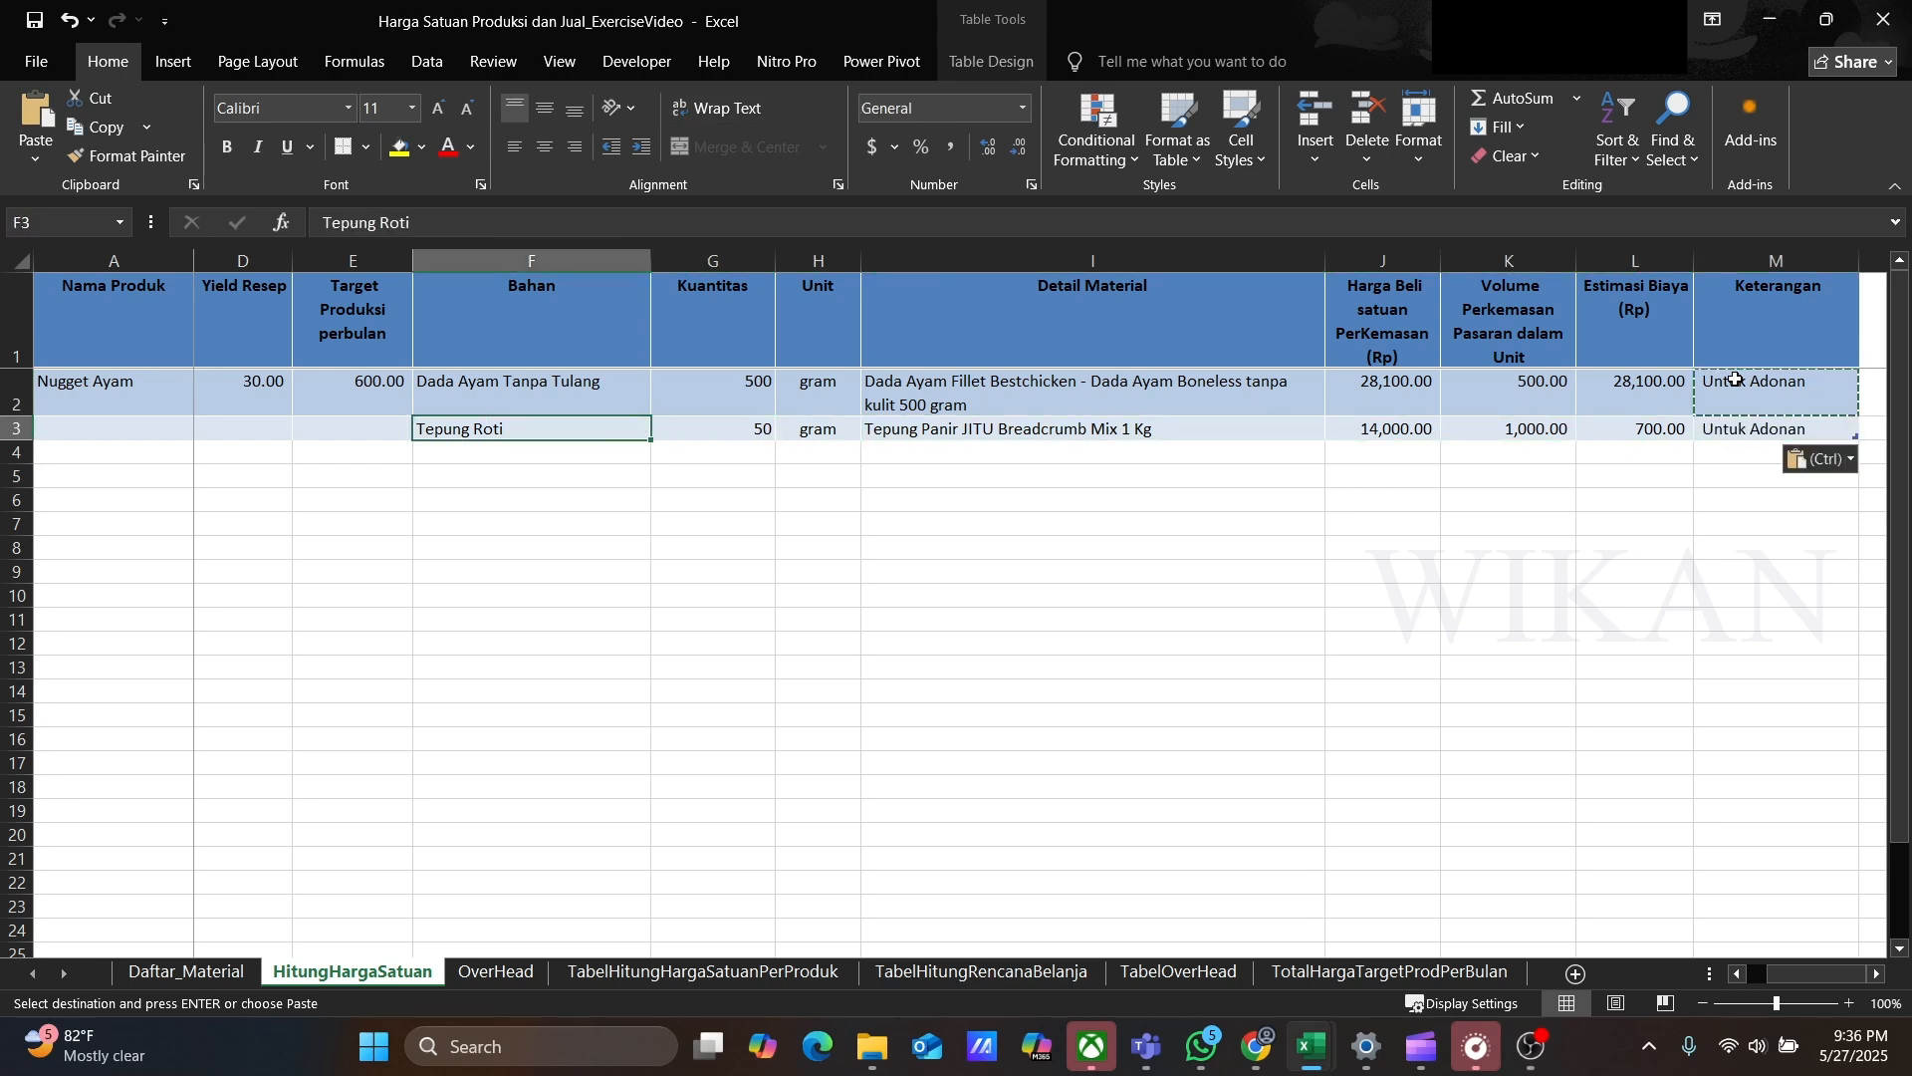
key("Down")
key("Escape")
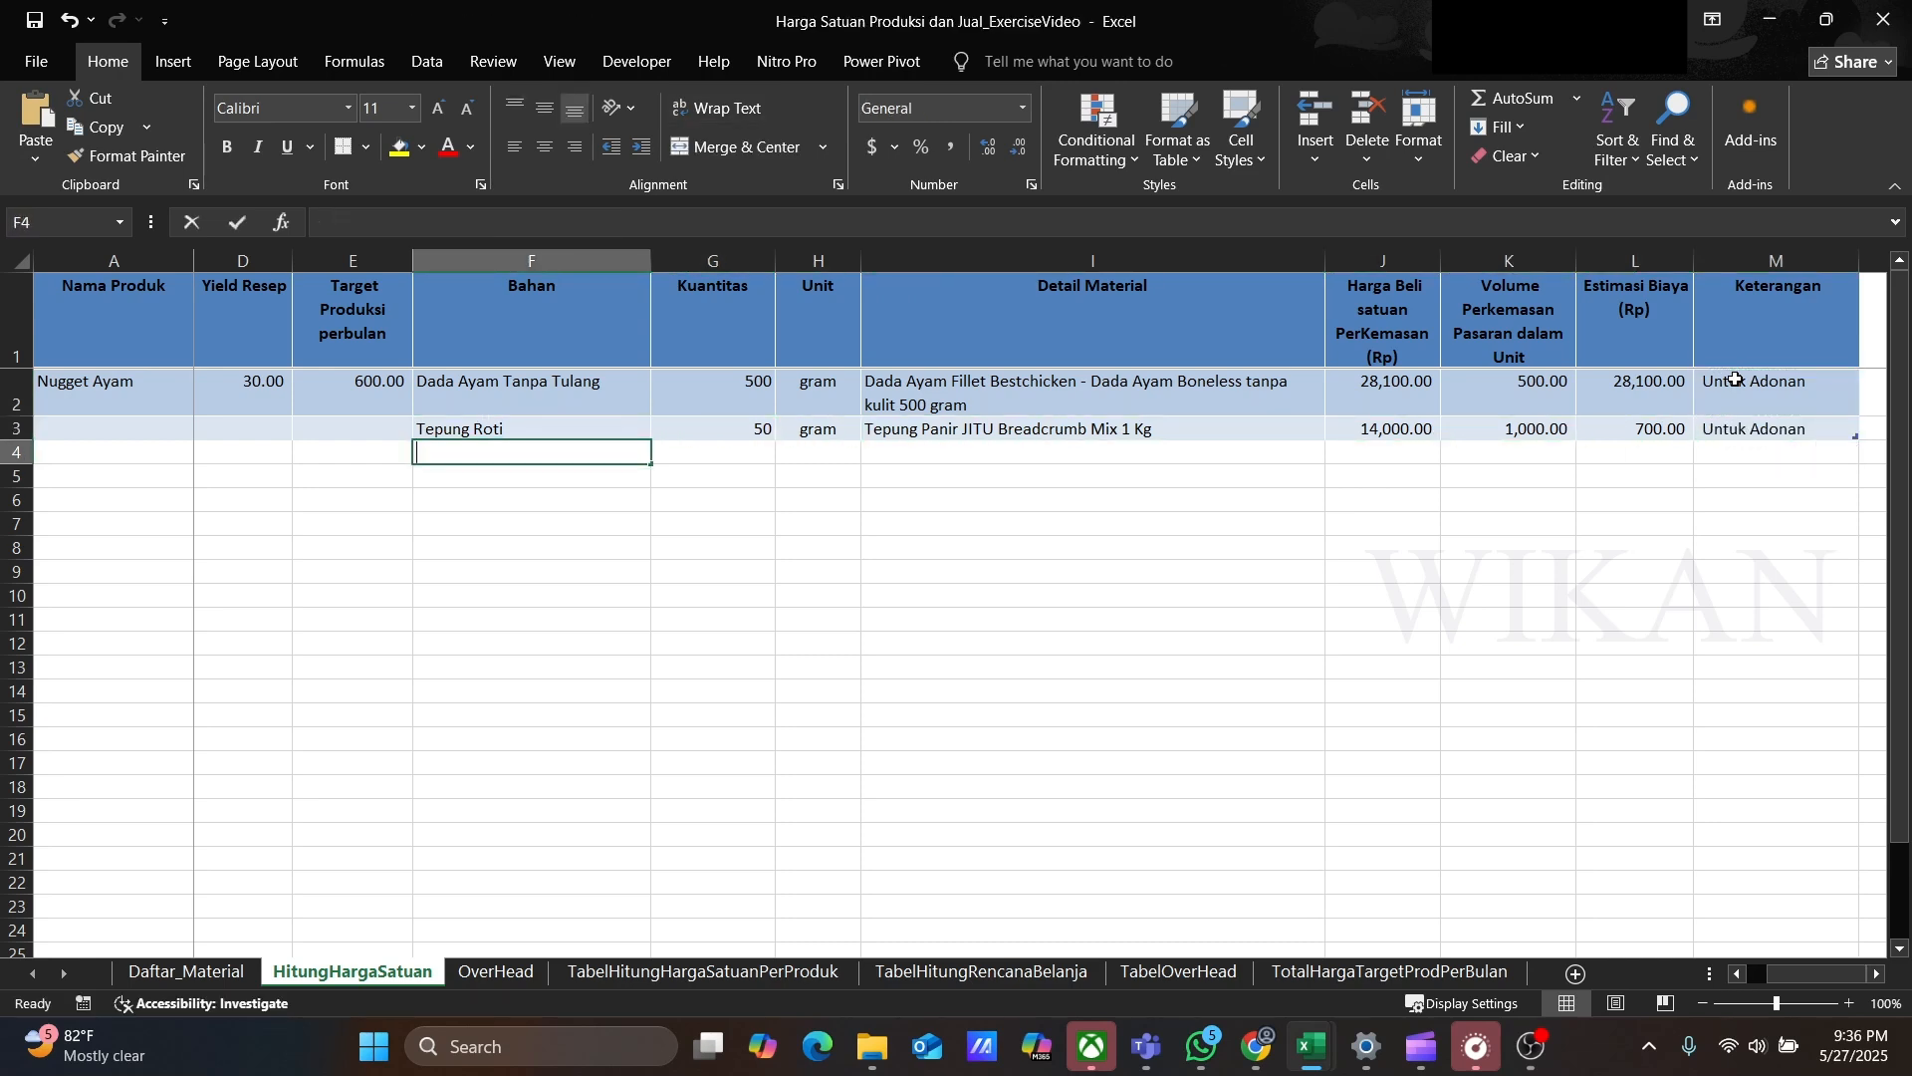
type("Tepung Terigu")
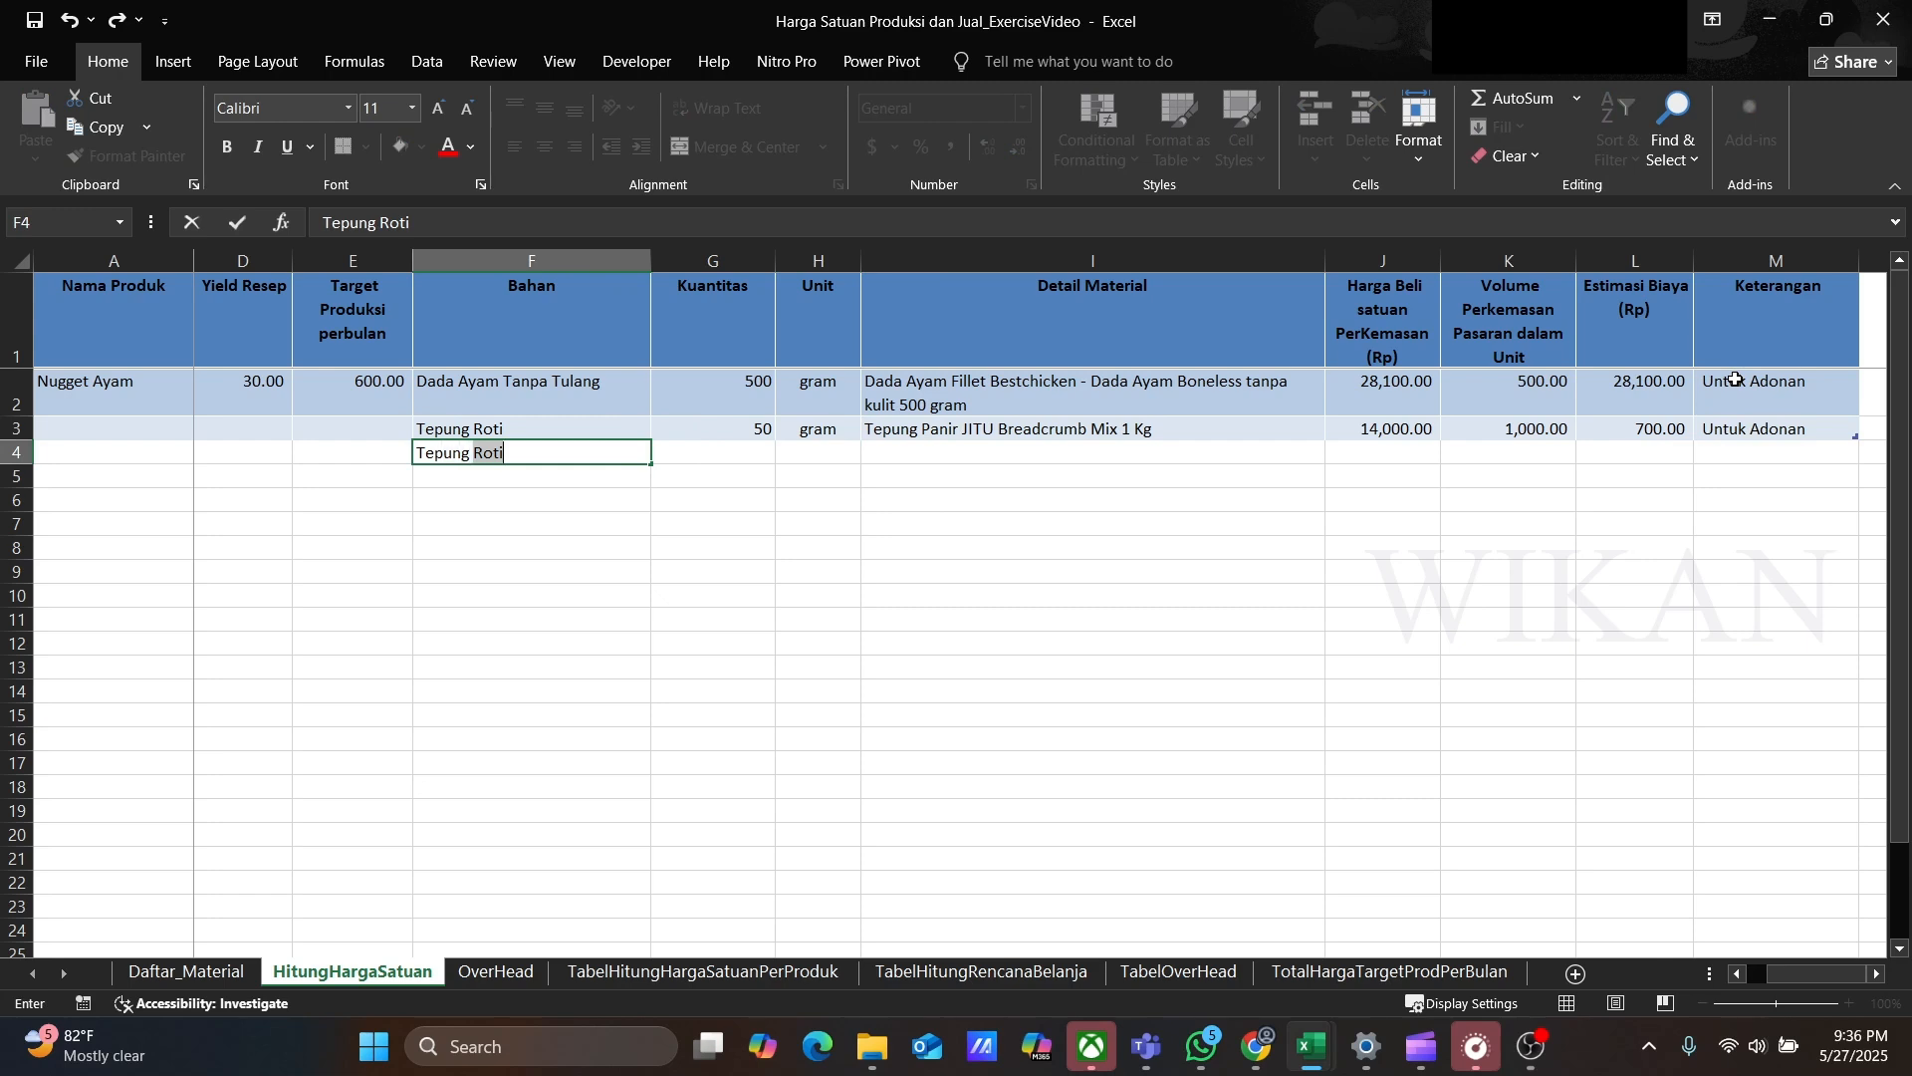
key("Tab")
type("50")
key("Tab")
key("Tab")
left_click(1337, 454)
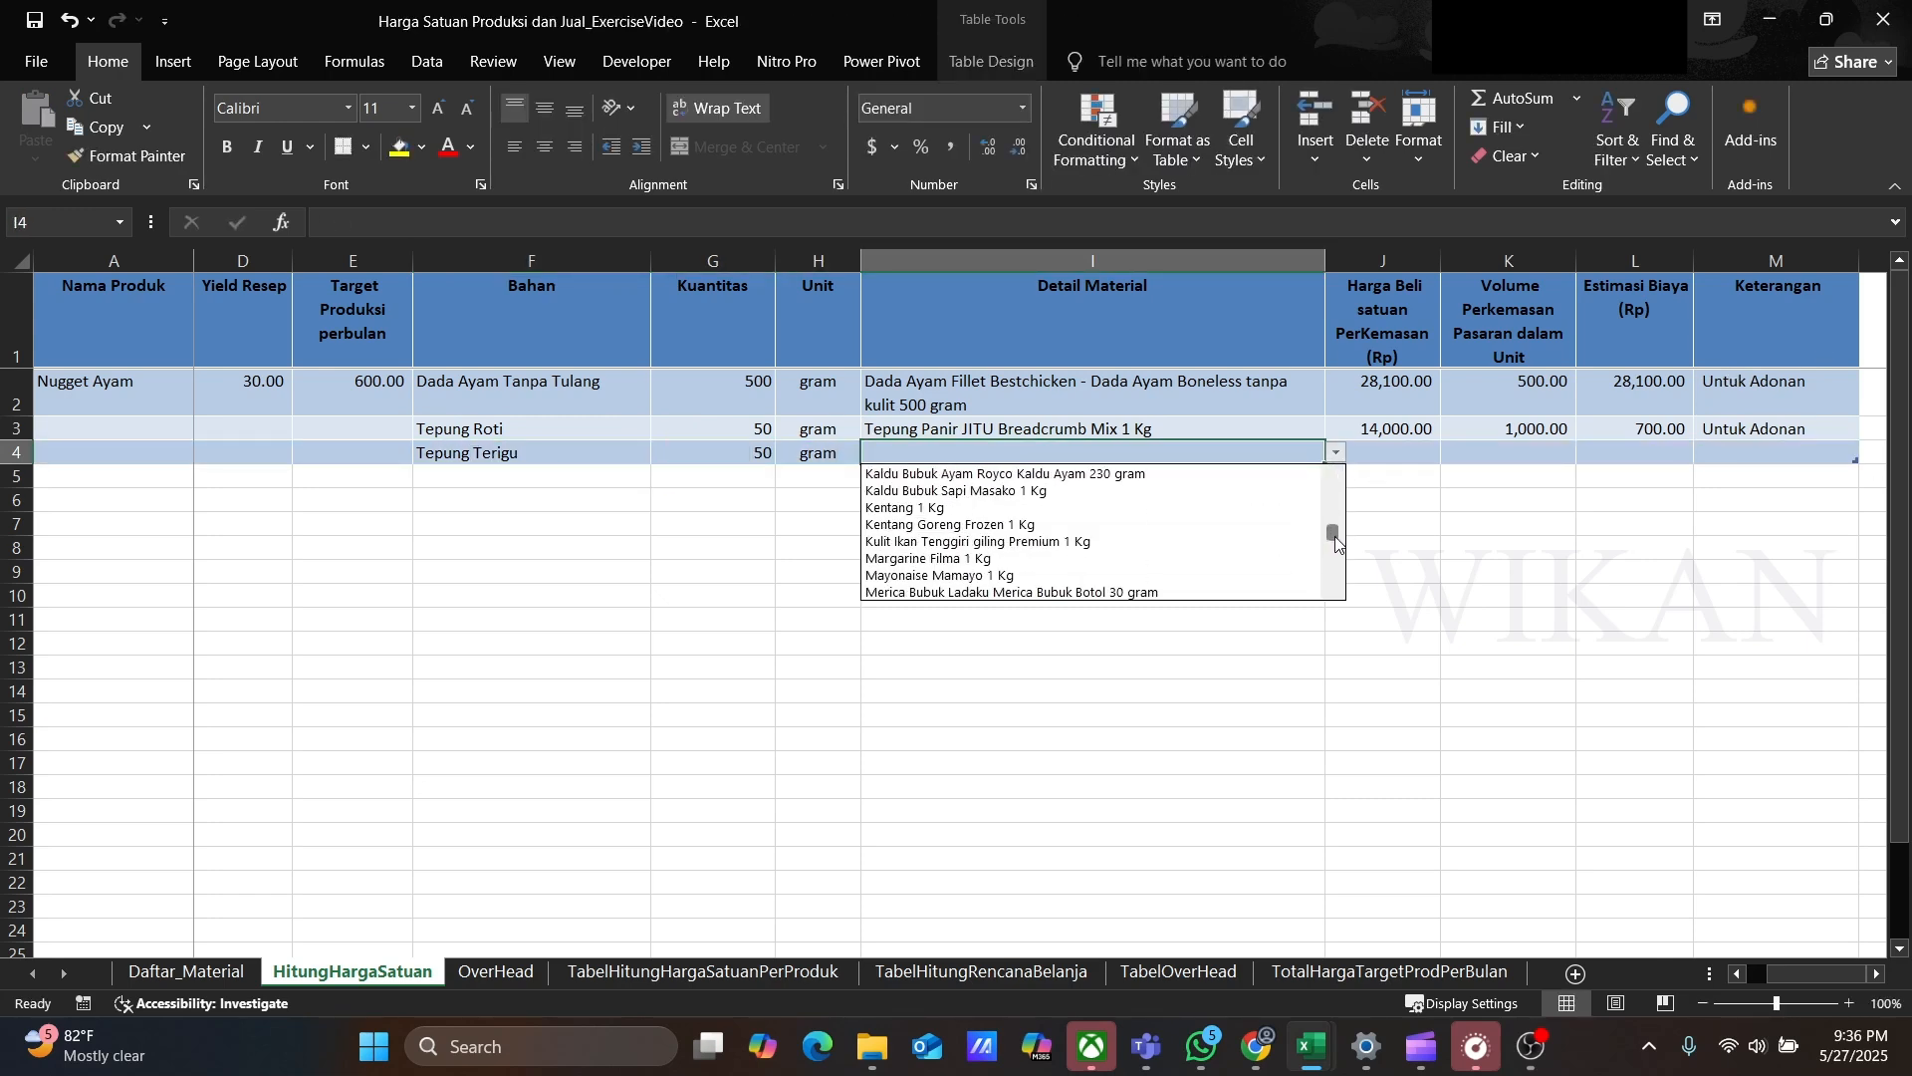
scroll(1089, 557, "down", 3)
left_click(1089, 593)
Step: Copy the Untuk Adonan note into row 4's Keterangan
left_click(1736, 430)
key("ctrl+c")
key("Down")
key("Return")
Step: Add row 5 ingredient Telur Ayam, 2 butir, with detail material Telur Ayam Negeri 30 butir
type("Telur Ayam")
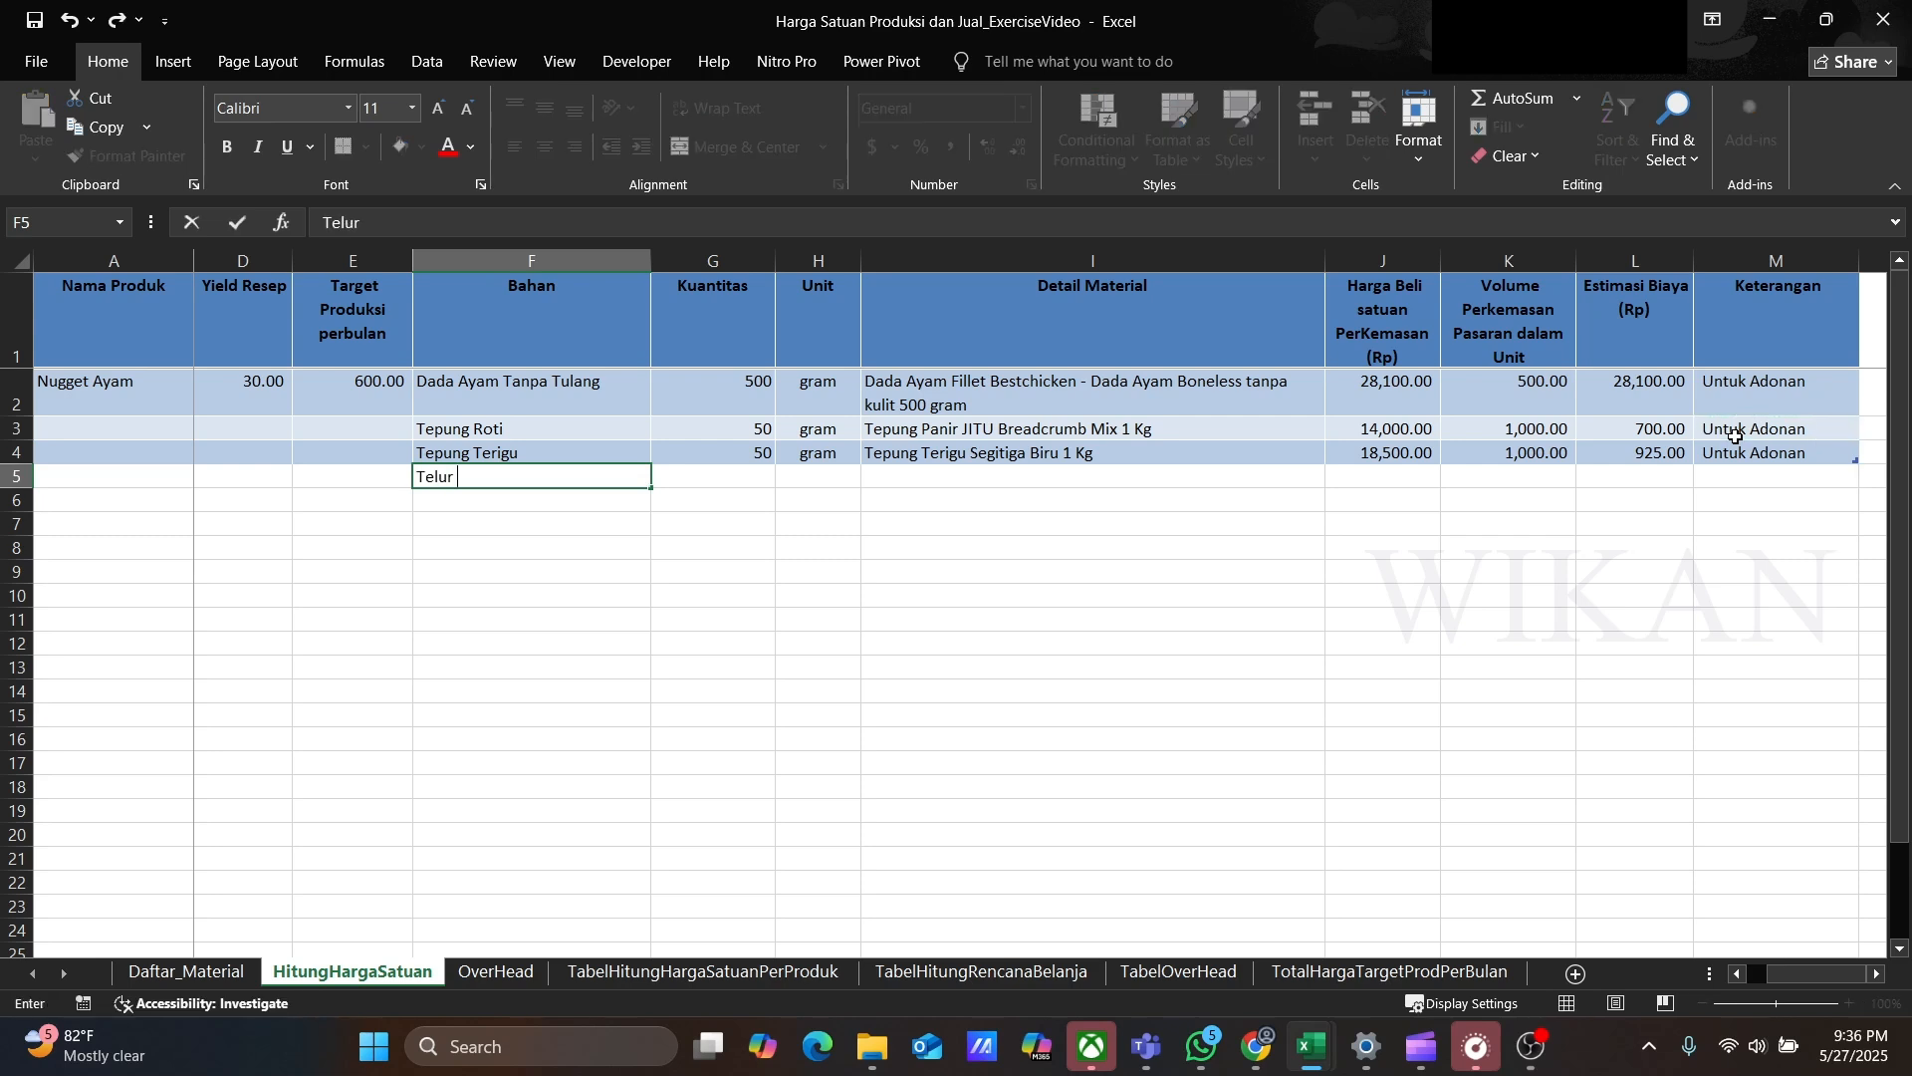
key("Tab")
type("2")
key("Tab")
type("butir")
key("Tab")
left_click(1337, 475)
scroll(1090, 557, "down", 2)
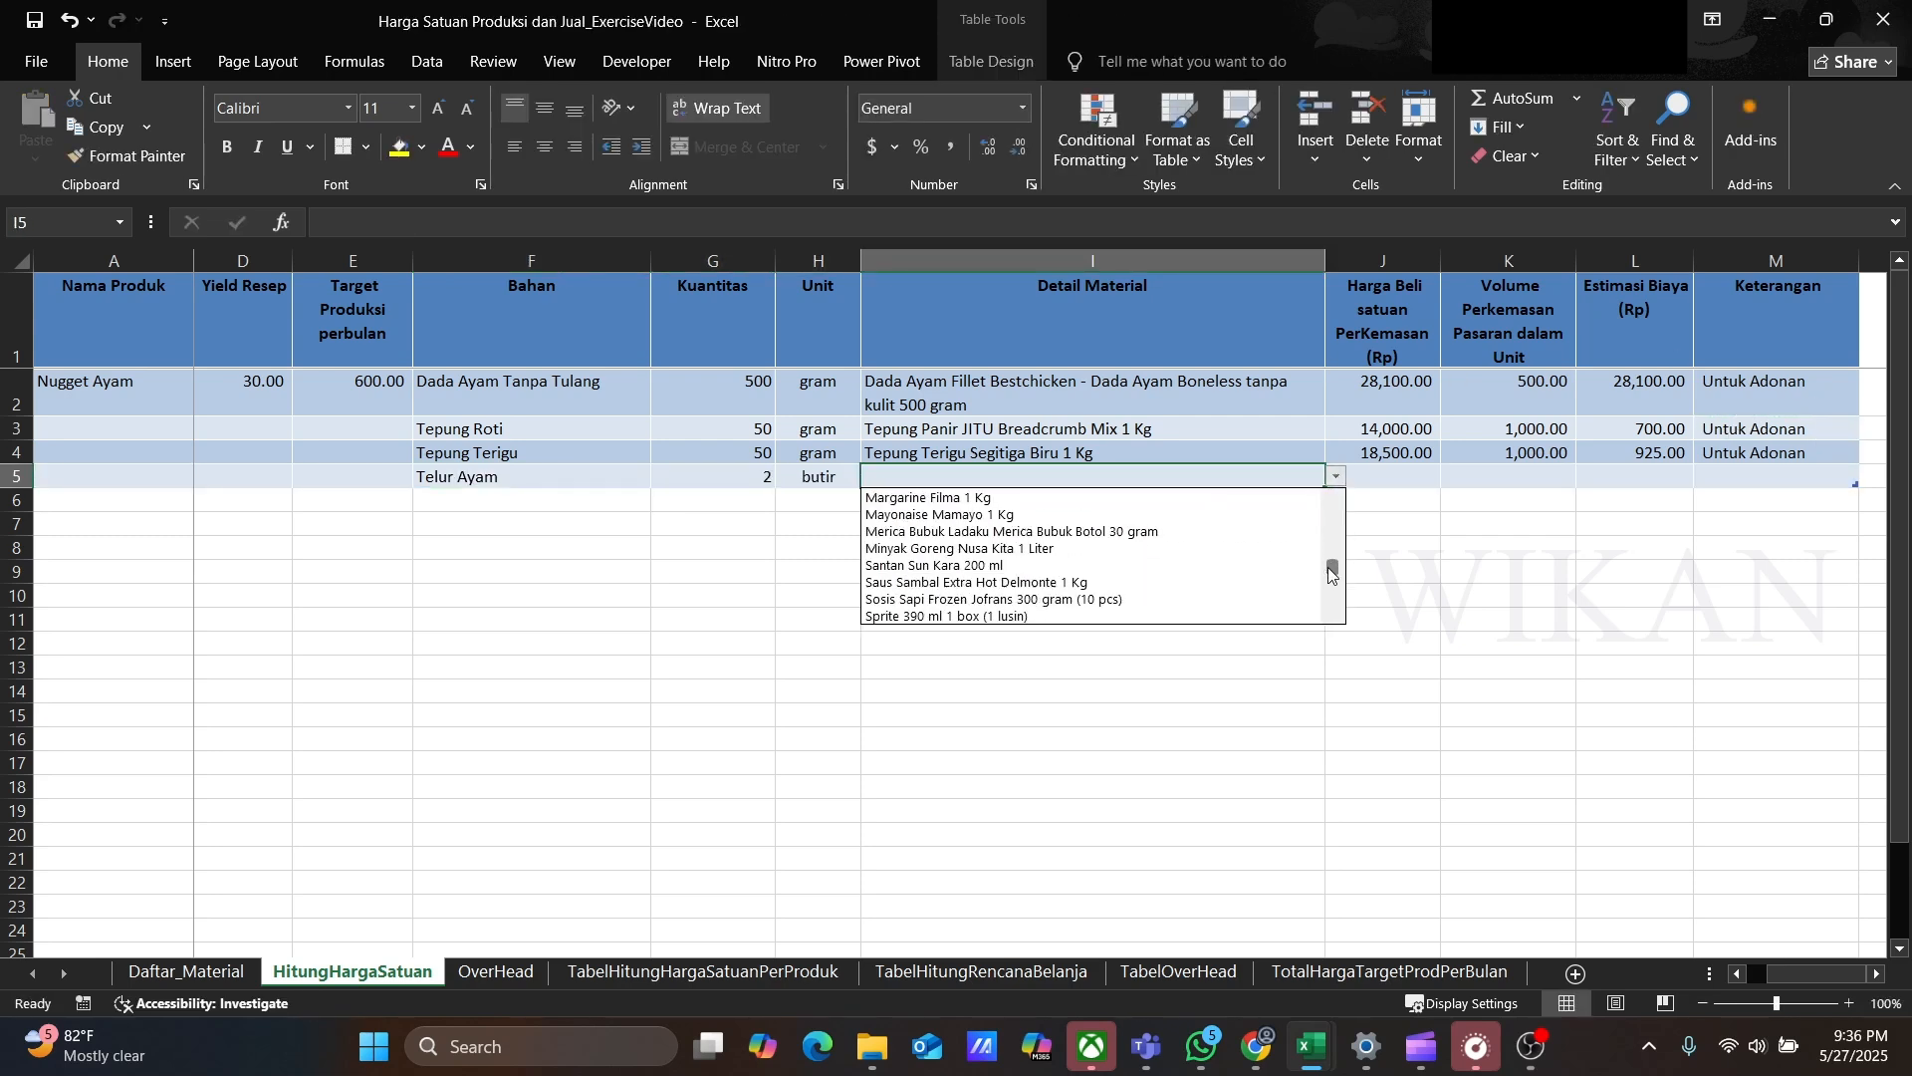
left_click(1289, 512)
Step: Copy the Untuk Adonan note into row 5's Keterangan
left_click(1738, 453)
key("ctrl+c")
key("Down")
key("Return")
Step: Add row 6 ingredient Bawang Putih, 8 gram, with detail material Bawang Putih 1 Kg
type("Bawang Putih")
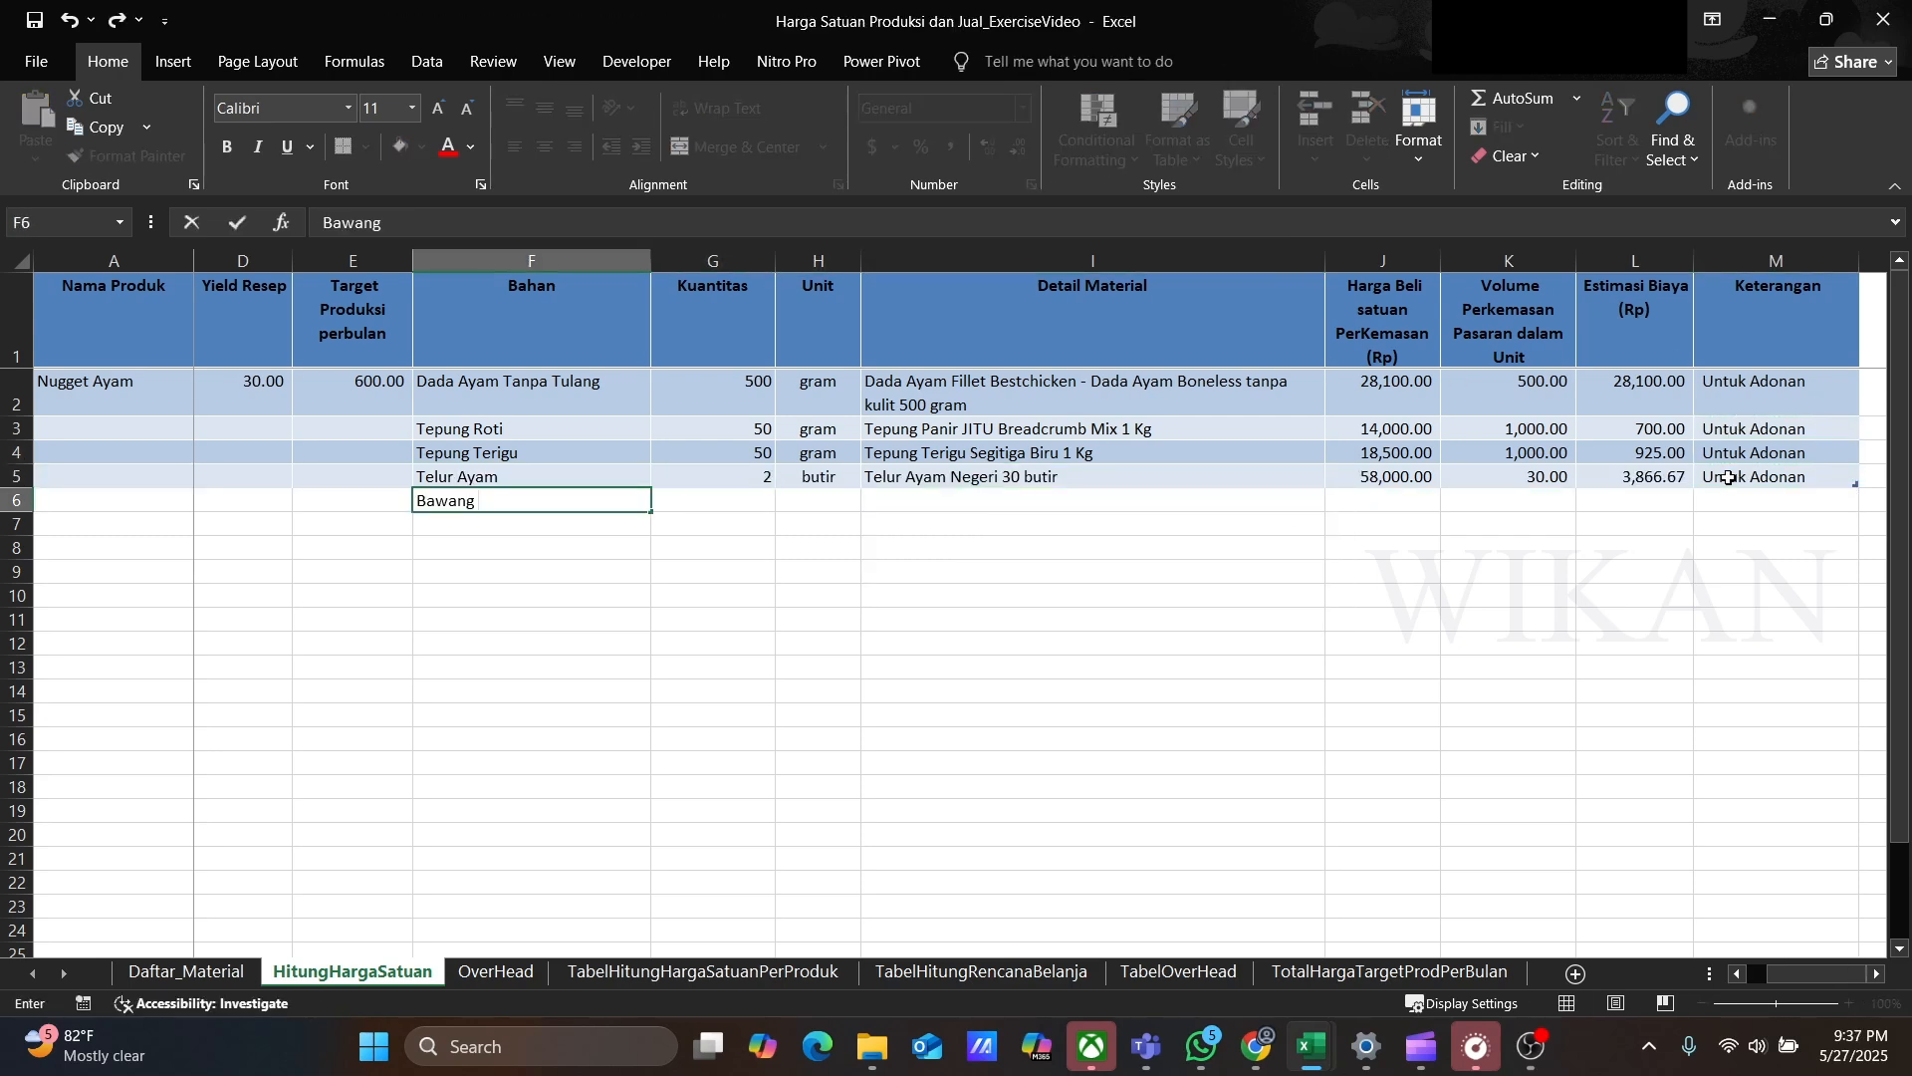
key("Tab")
type("8")
key("Tab")
type("gram")
key("Tab")
left_click(1337, 500)
scroll(1091, 577, "down", 2)
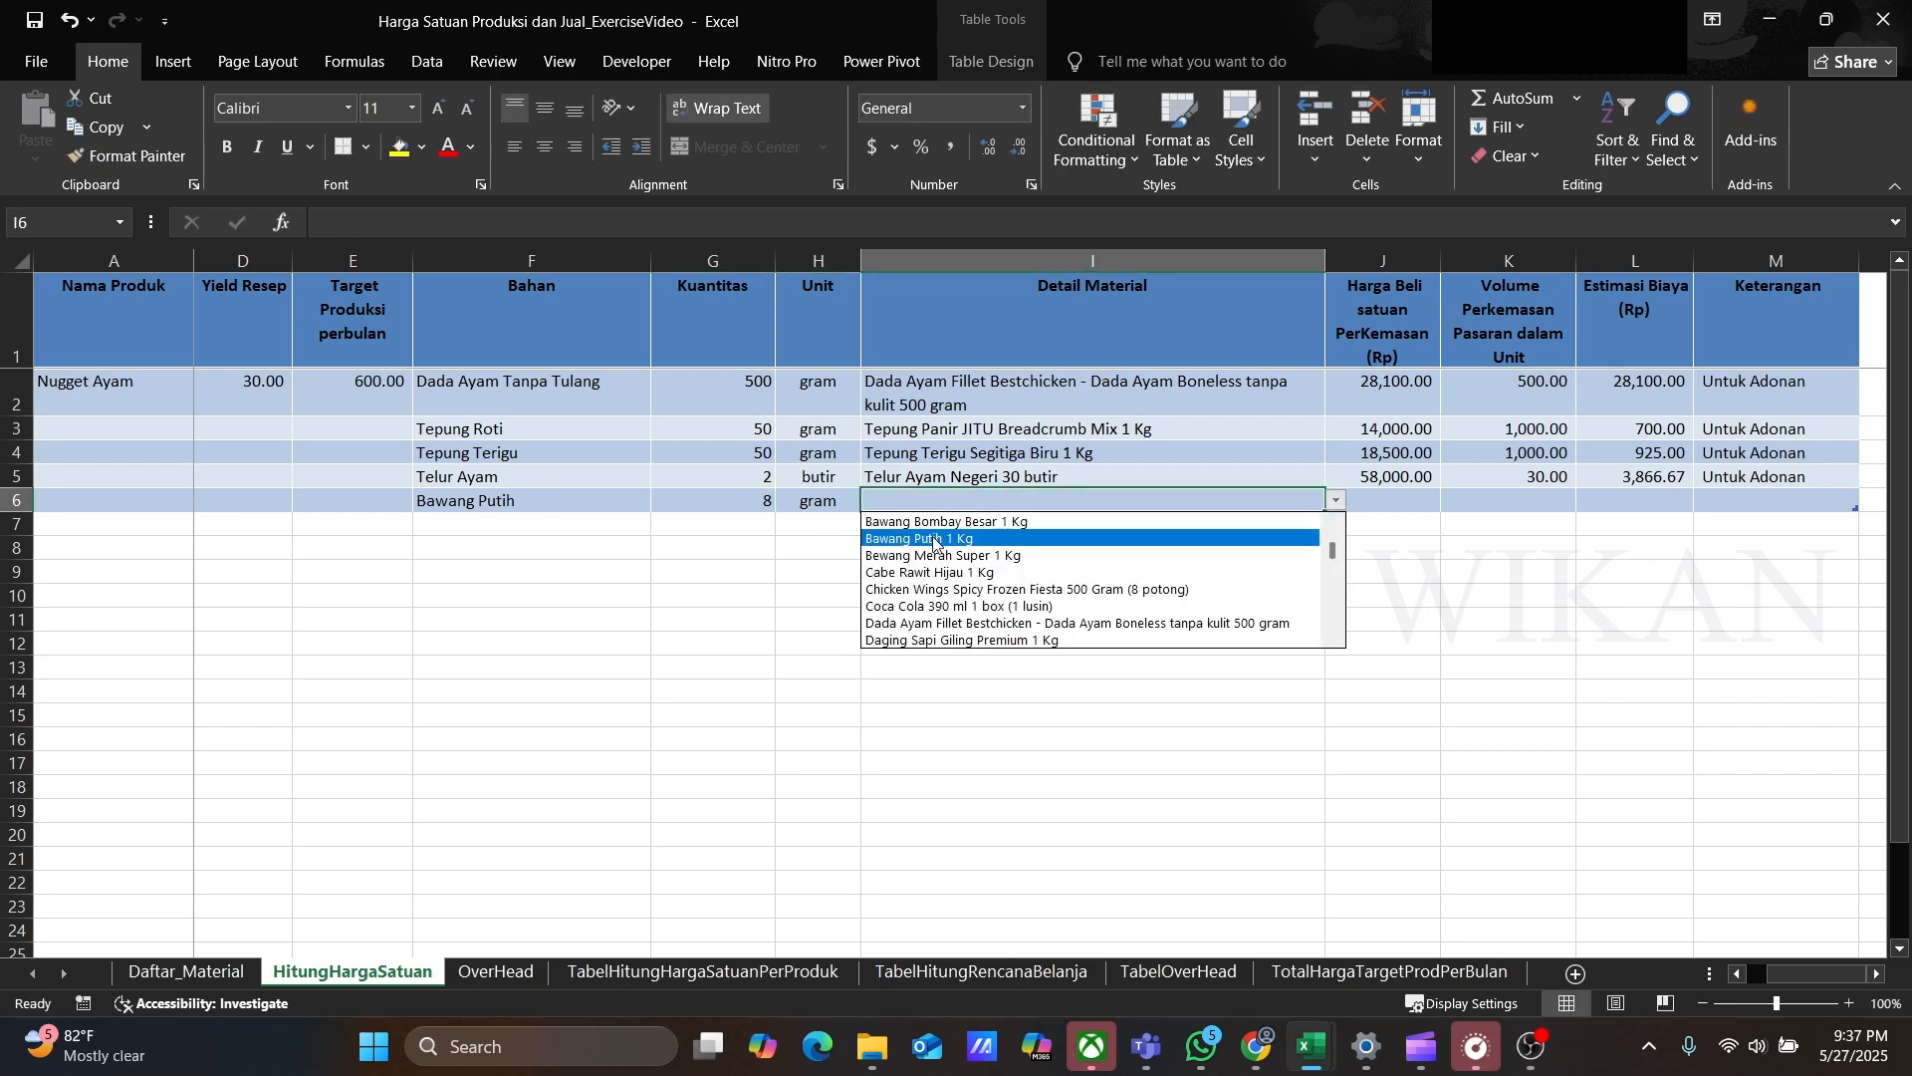
left_click(996, 543)
Step: Copy the Untuk Adonan note into row 6's Keterangan
left_click(1728, 477)
key("ctrl+c")
key("Down")
key("Return")
Step: Add row 7 ingredient Merica Bubuk, 2.5 gram, with detail material Merica Bubuk Ladaku Merica Bubuk Botol 30 gram
type("Merica Bubuk")
key("Tab")
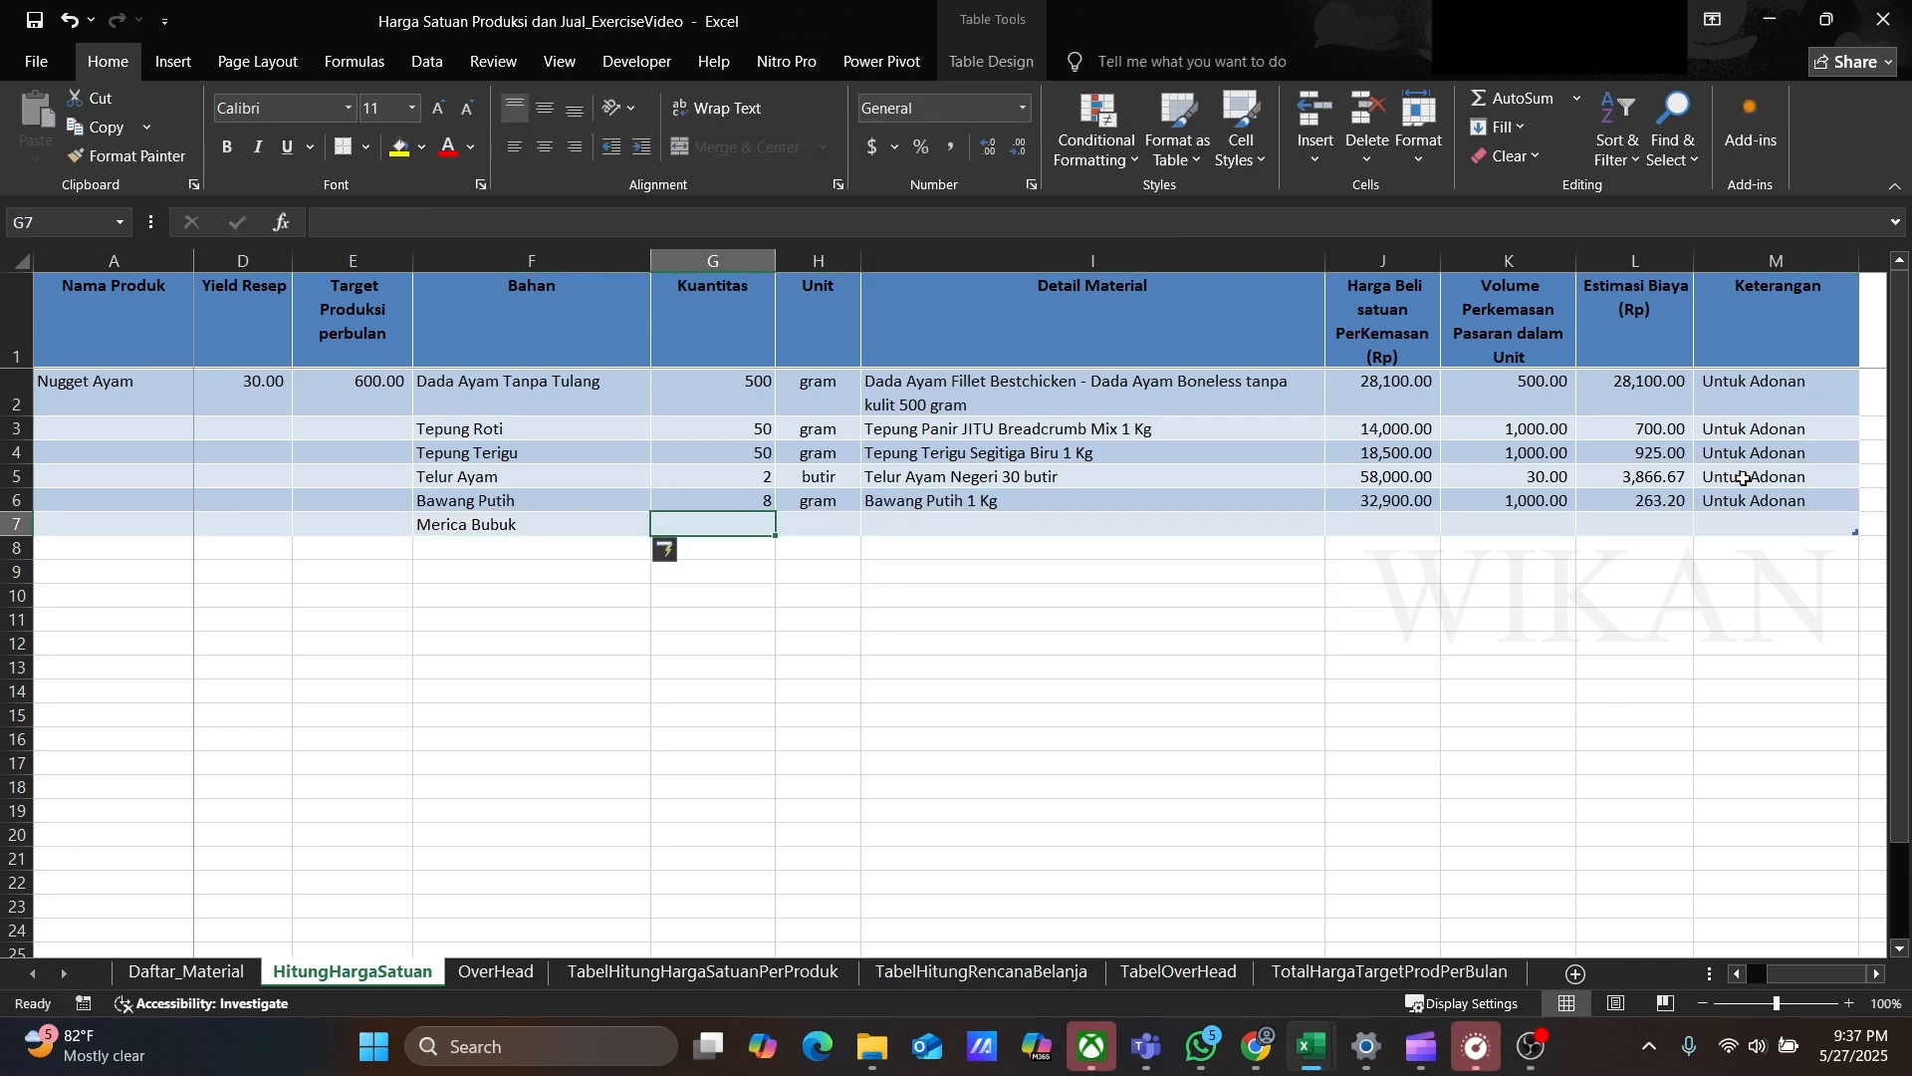
type("2.5")
key("Tab")
type("gram")
key("Tab")
left_click(1336, 524)
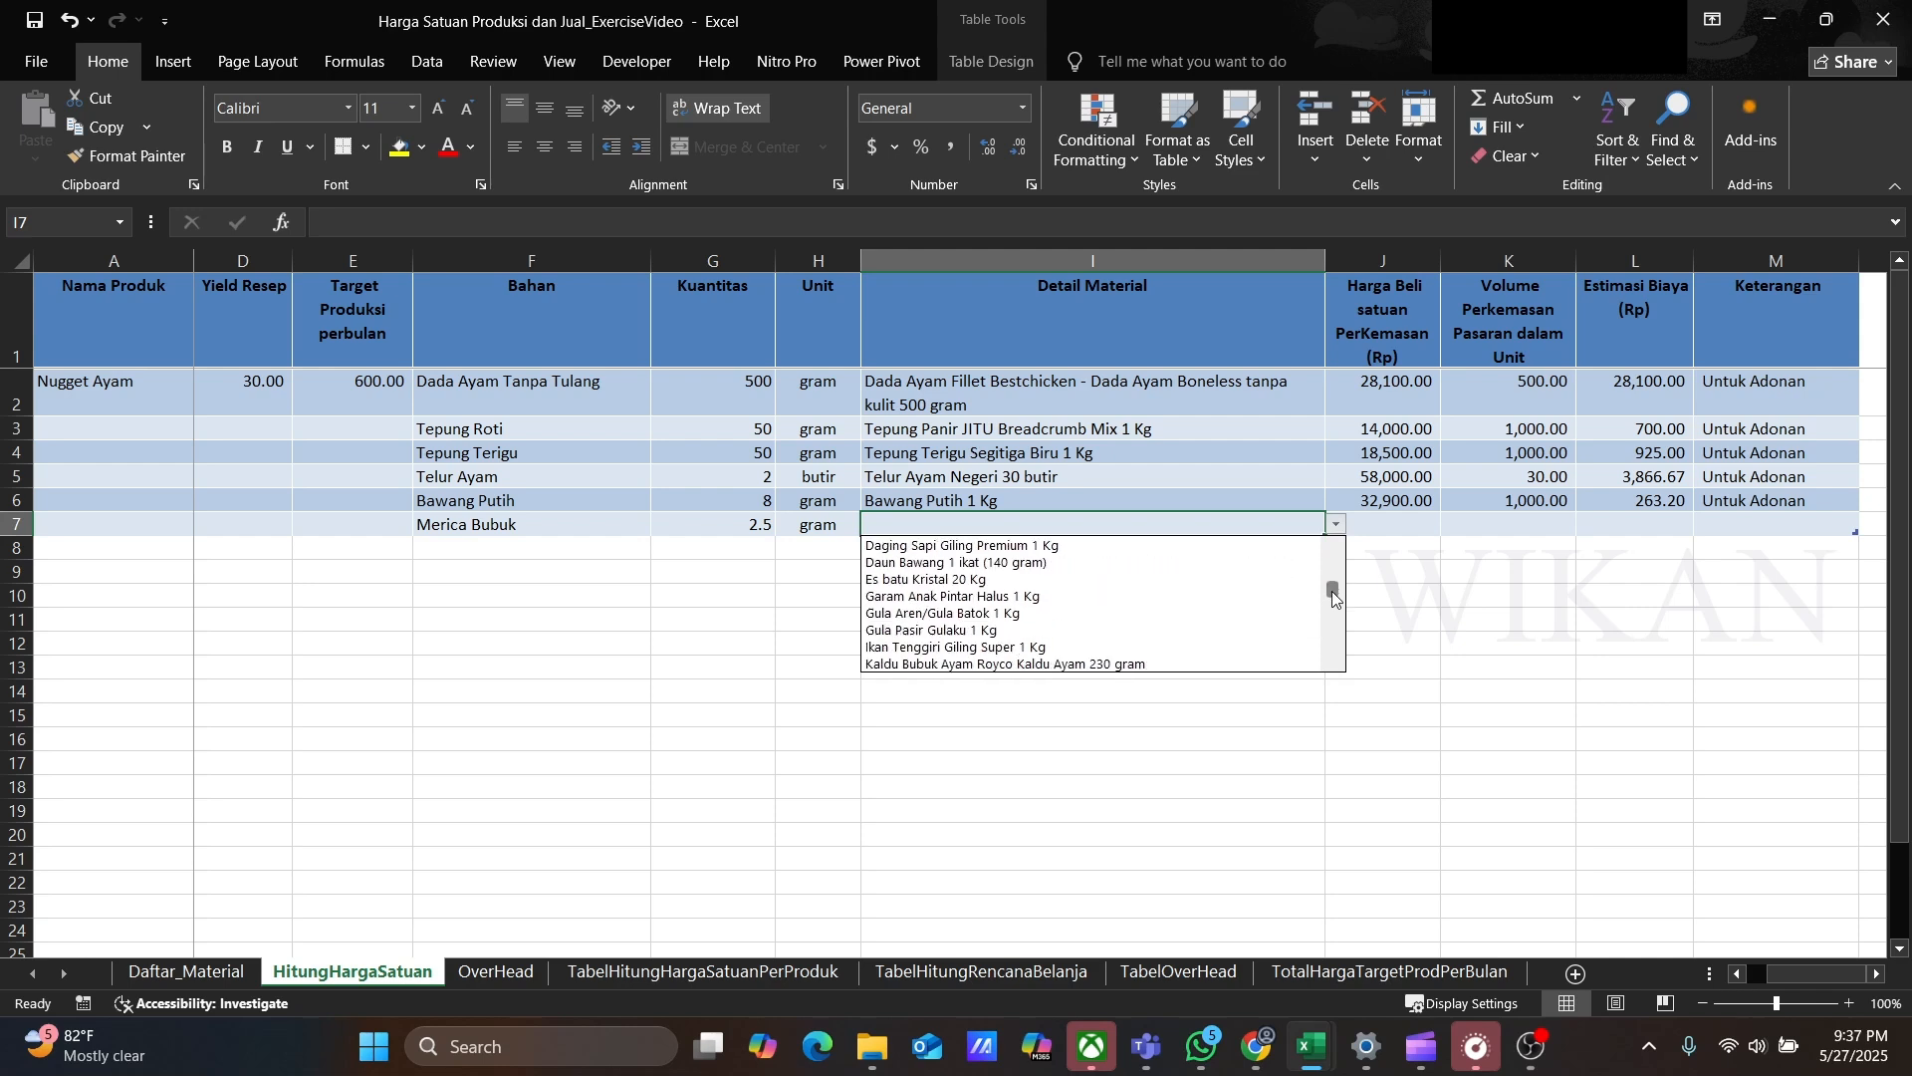
scroll(996, 598, "down", 3)
left_click(996, 647)
Step: Copy the Untuk Adonan note into row 7's Keterangan
left_click(1743, 495)
key("ctrl+c")
key("Down")
key("Return")
Step: Add row 8 ingredient Garam, 5 gram, with detail material Garam Anak Pintar Halus 1 Kg
left_click(538, 548)
type("Garam")
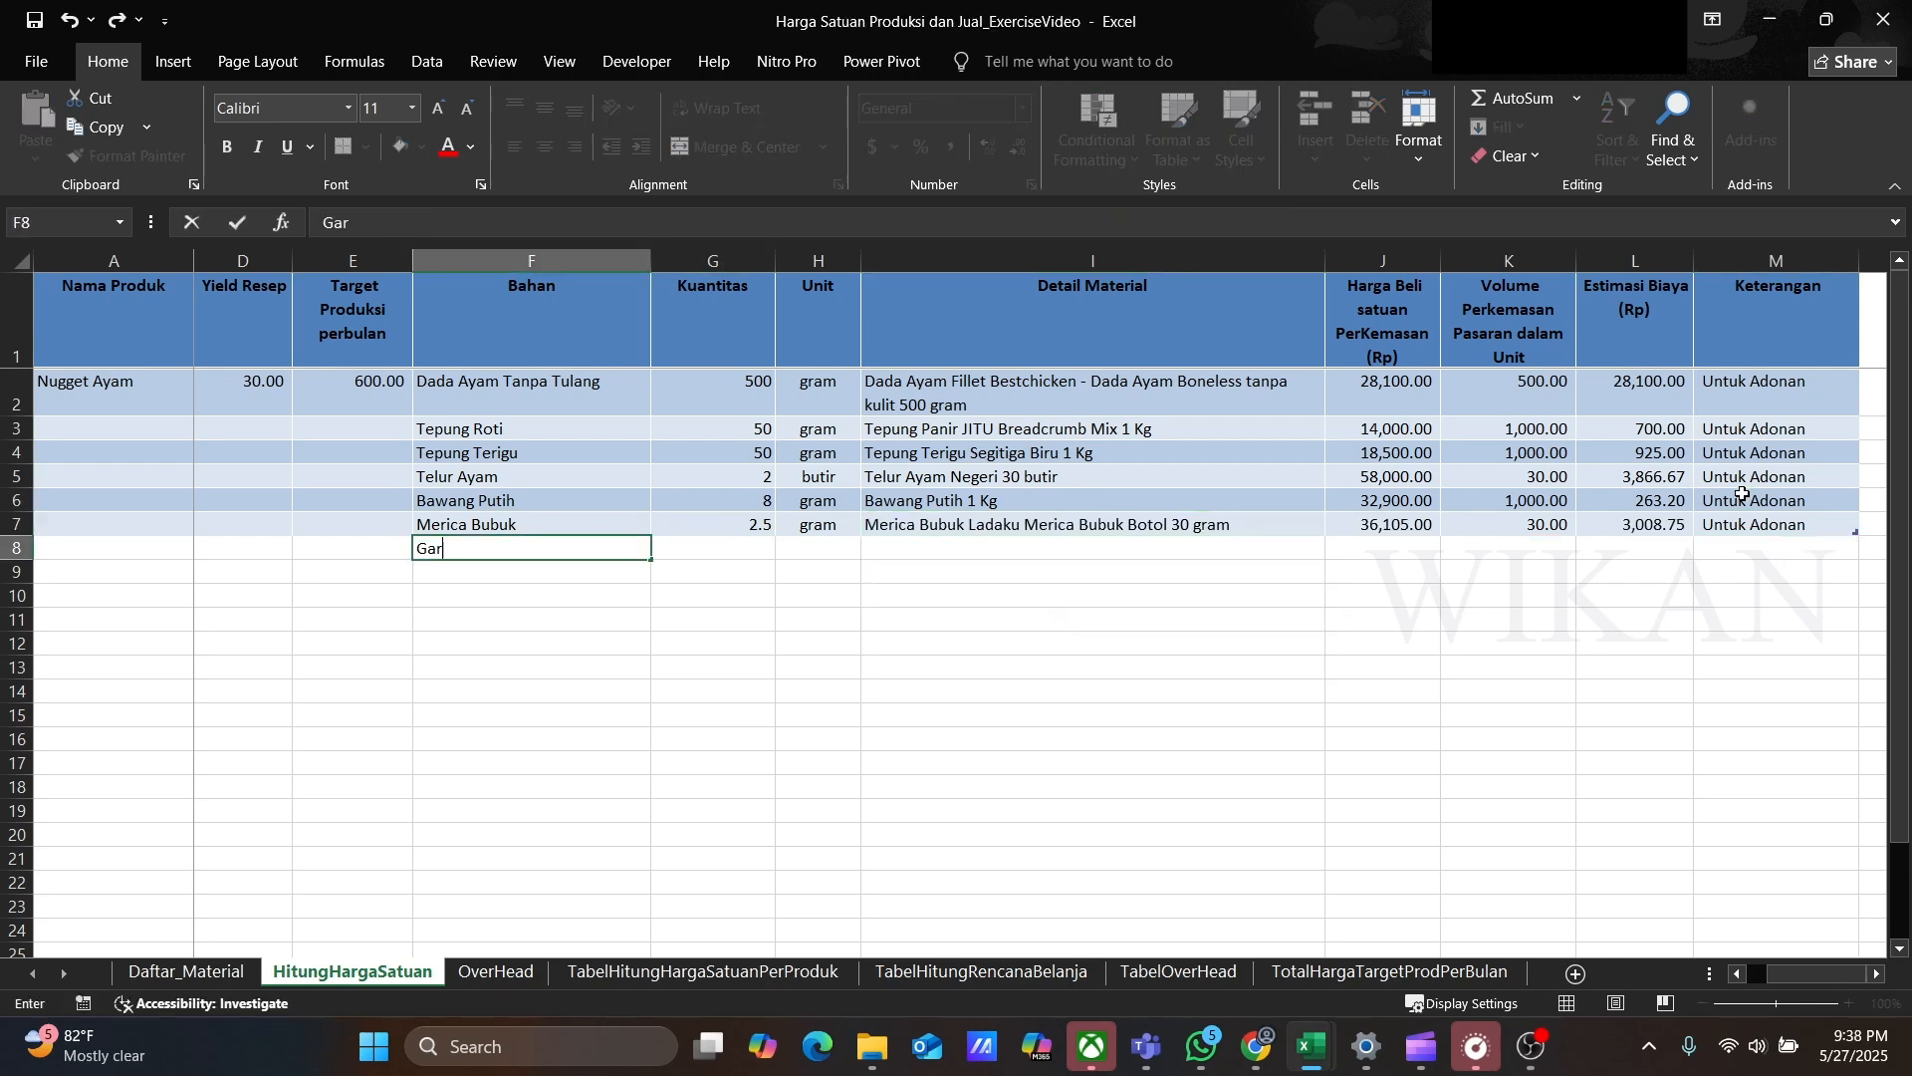
key("Tab")
type("5")
key("Tab")
type("gram")
key("Tab")
left_click(1337, 548)
left_click(956, 663)
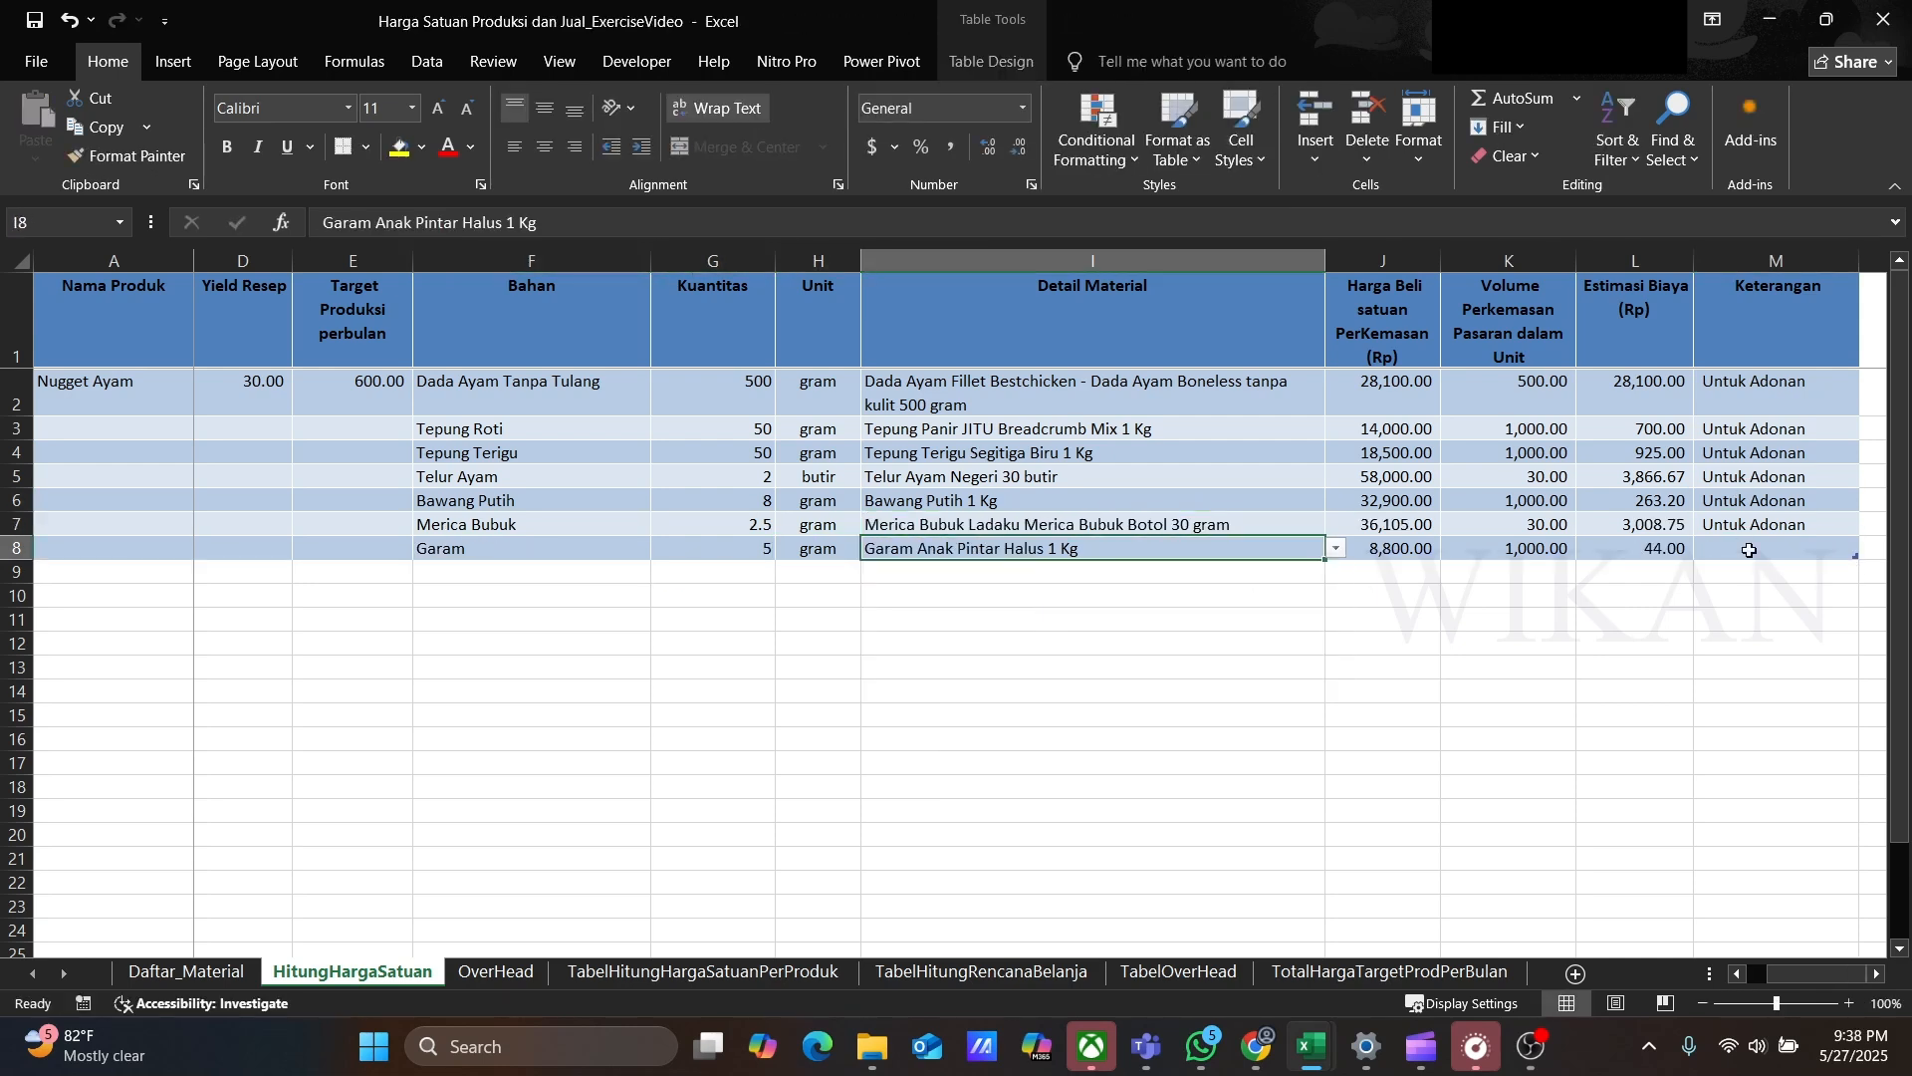
Step: Copy the Untuk Adonan note into row 8's Keterangan
left_click(1753, 524)
key("ctrl+c")
key("Down")
key("ctrl+v")
Step: Add row 9 ingredient Kaldu Bubuk Ayam, 5 gram, with detail material Kaldu Bubuk Ayam Royco Kaldu Ayam 230 gram
left_click(447, 575)
type("Kaldu Bubuk Ayam")
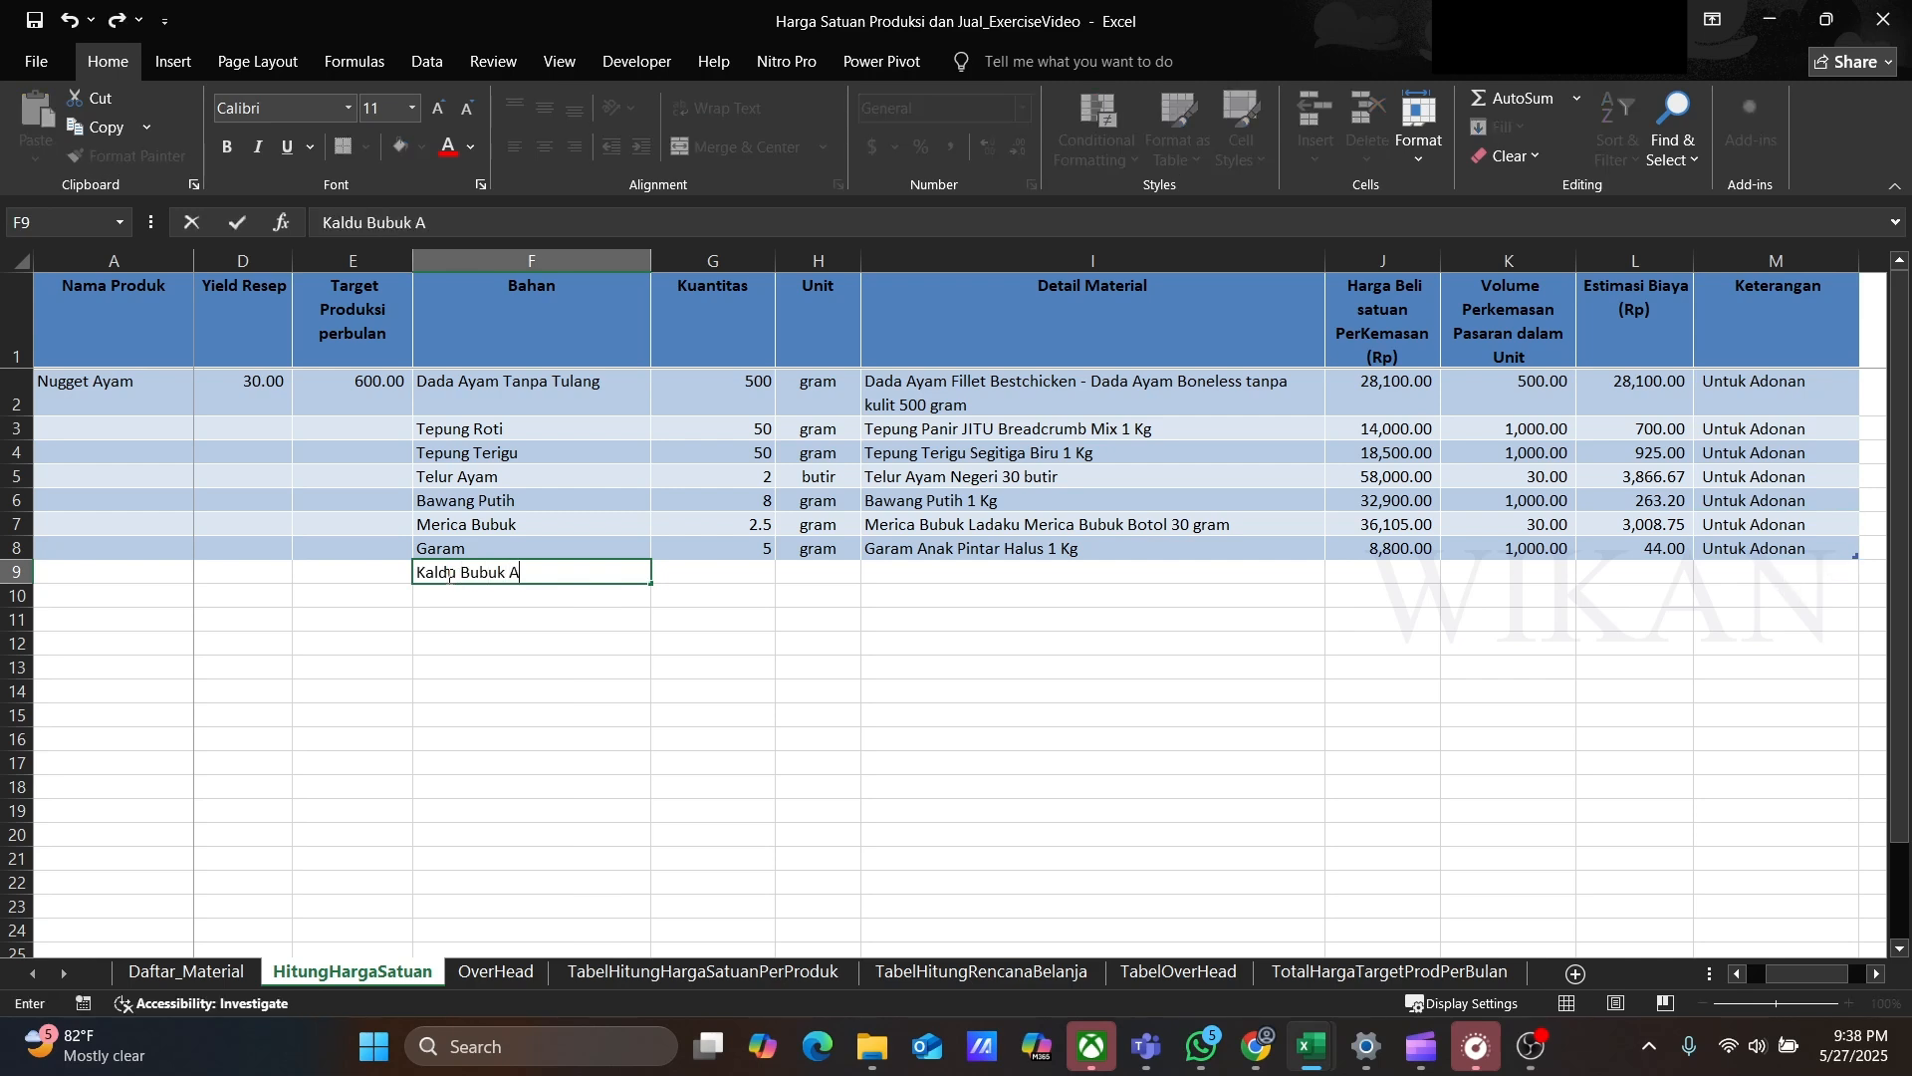
key("Tab")
type("5")
key("Tab")
type("gram")
Step: Set row 9's Keterangan to Optional
key("Tab")
left_click(1336, 572)
left_click(956, 667)
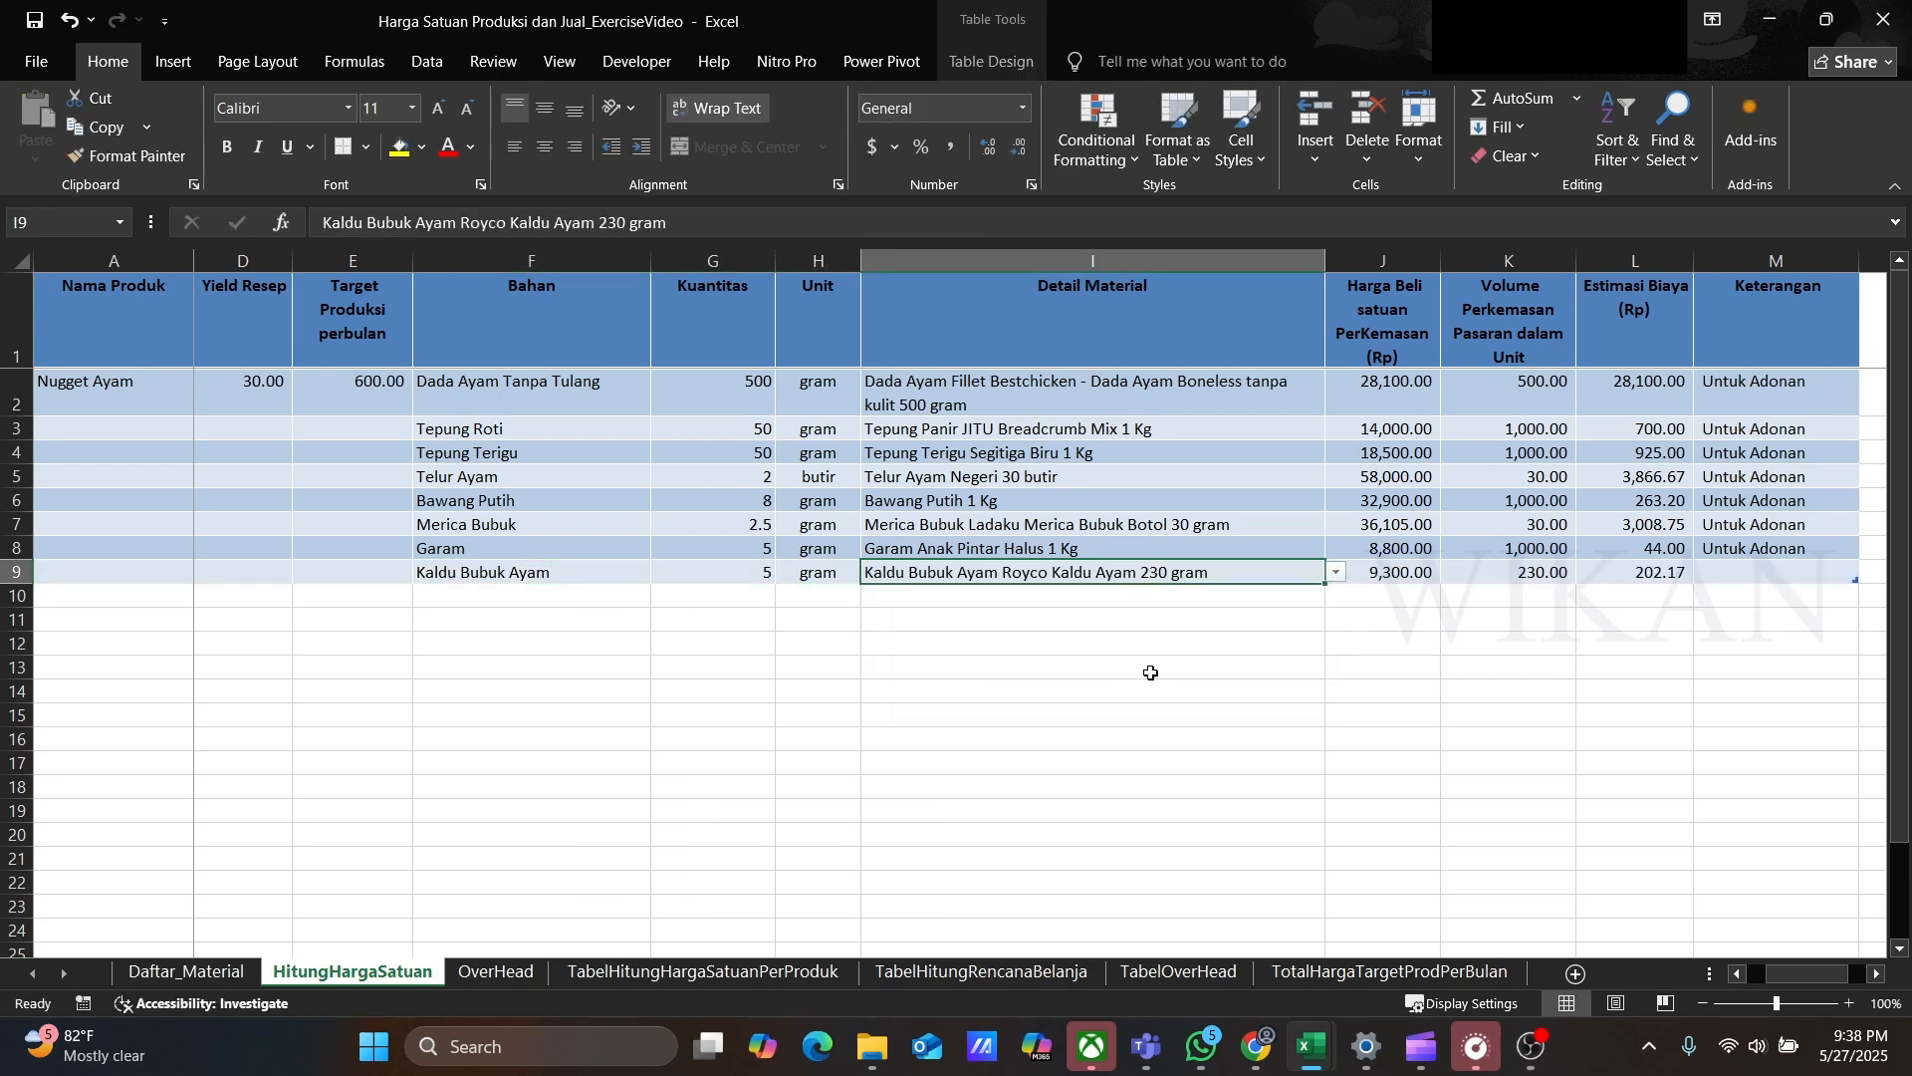
Step: Add row 10 ingredient Gula, 2.5 gram, with detail material Gula Pasir Gulaku 1 Kg
key("Tab")
key("Tab")
key("Tab")
key("Tab")
type("Optional")
key("Return")
type("Gula")
key("Tab")
type("2.5")
key("Tab")
type("gram")
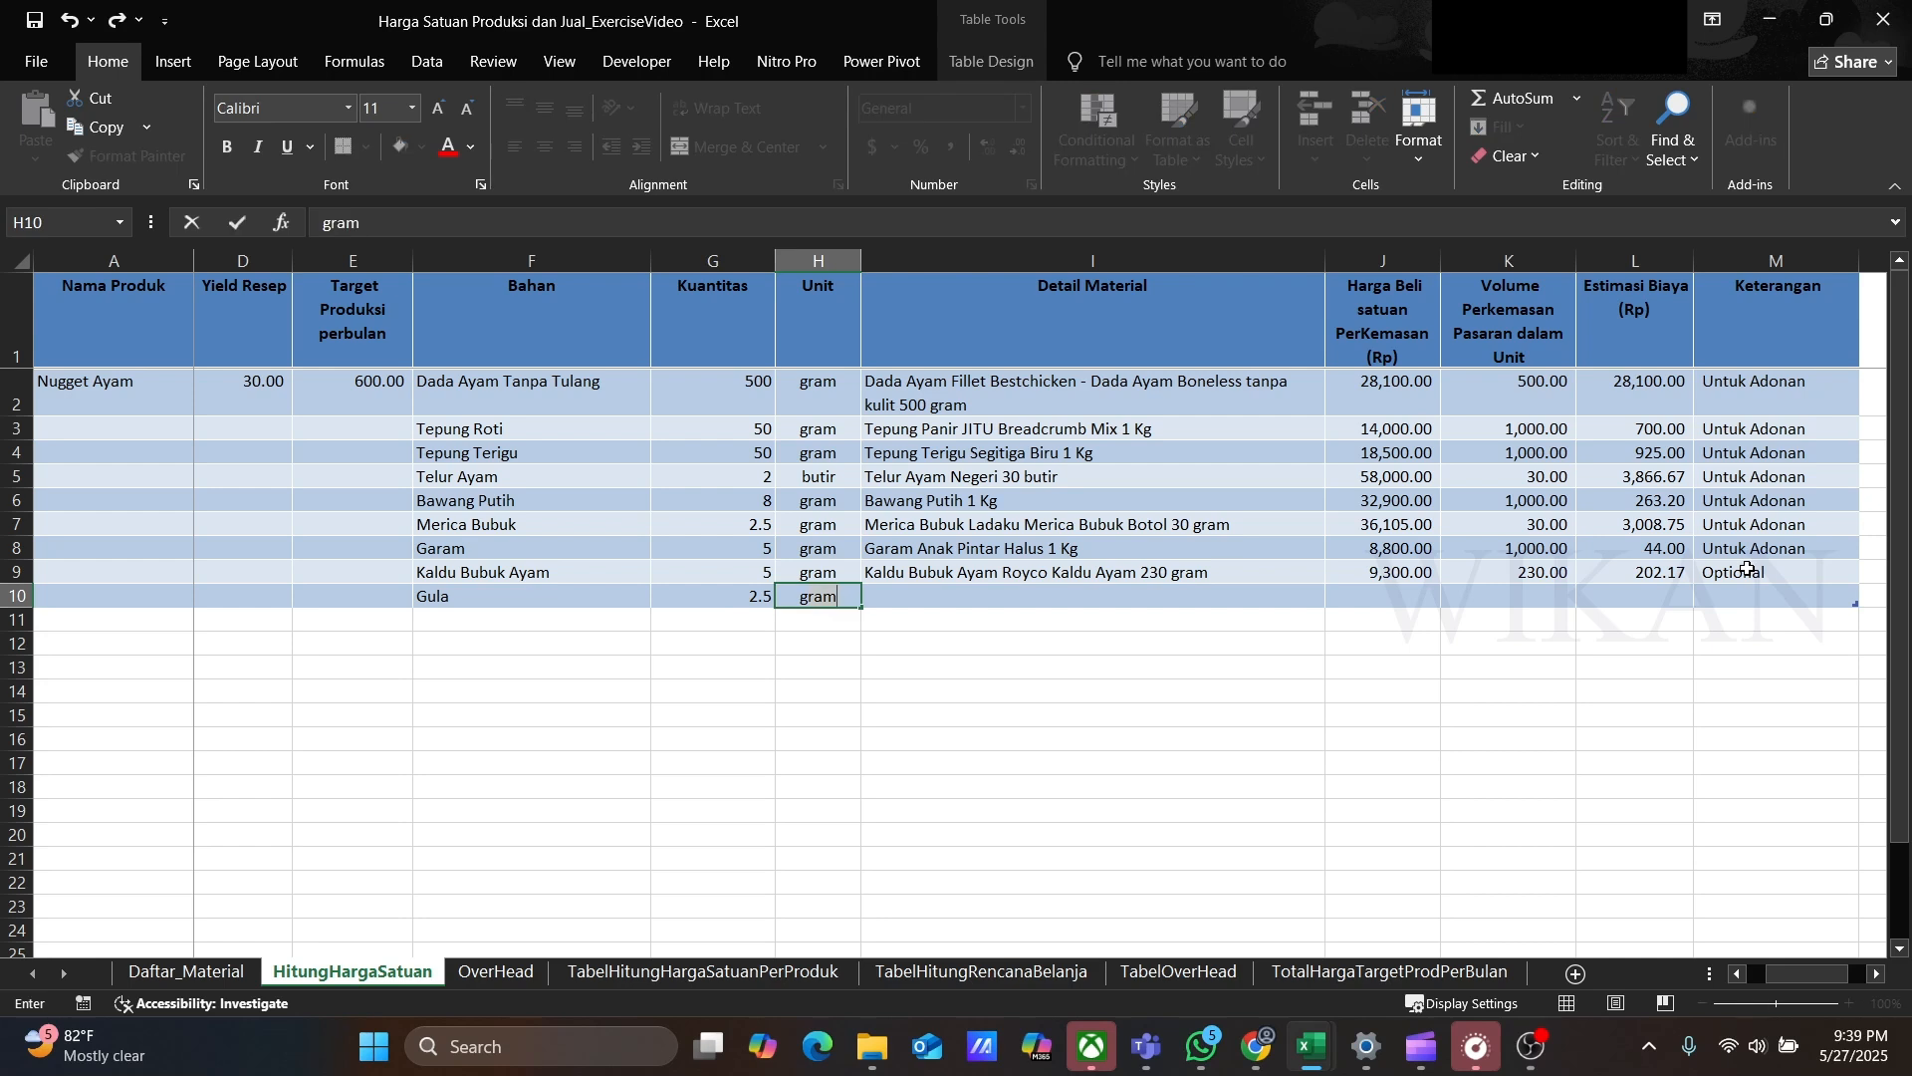
key("Tab")
left_click(1337, 595)
left_click_drag(1334, 618, 1335, 669)
left_click(1295, 668)
Step: Set row 10's Keterangan to Untuk Adonan
left_click(1720, 595)
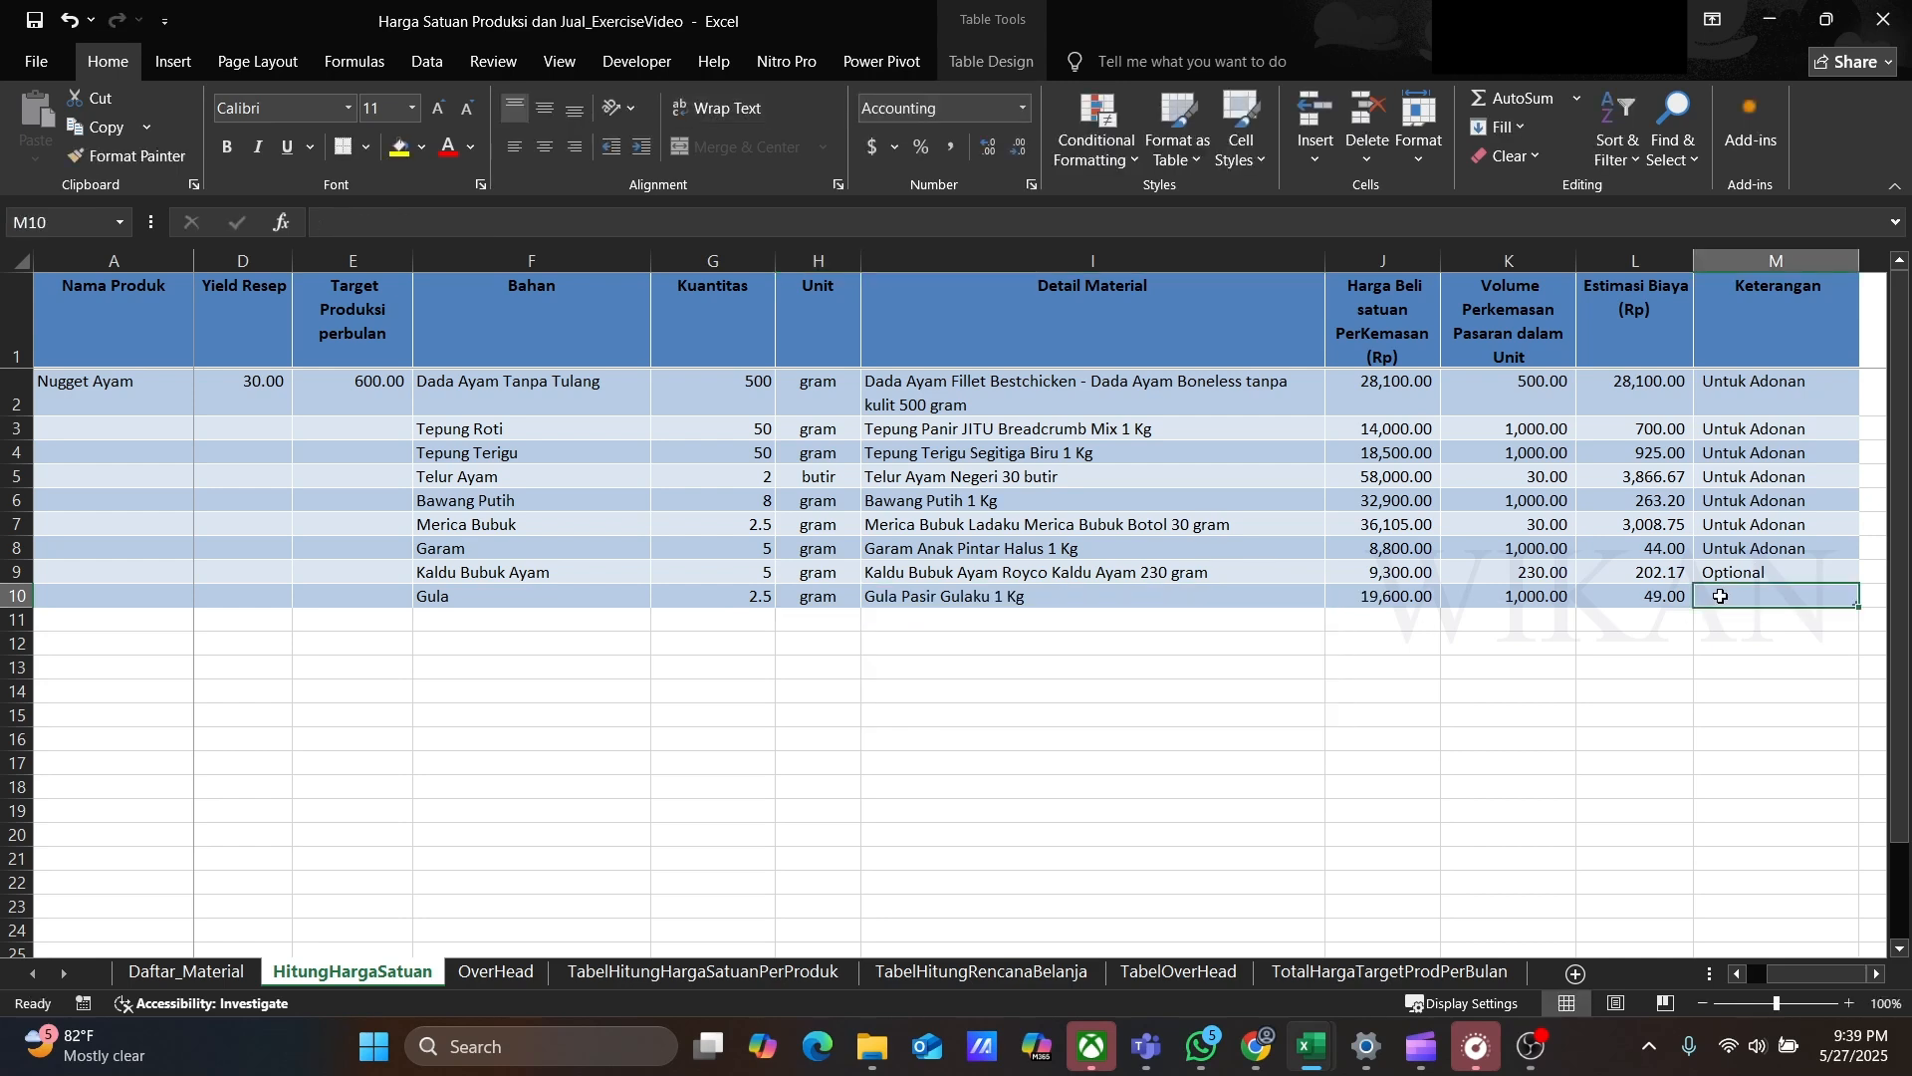
type("U")
key("Return")
Step: Add row 11 ingredient Susu Cair/UHT, 100 ml, with detail material Susu Cair Ultra Milk UHT Full Cream 1 Liter
type("Susu Cair/UHT")
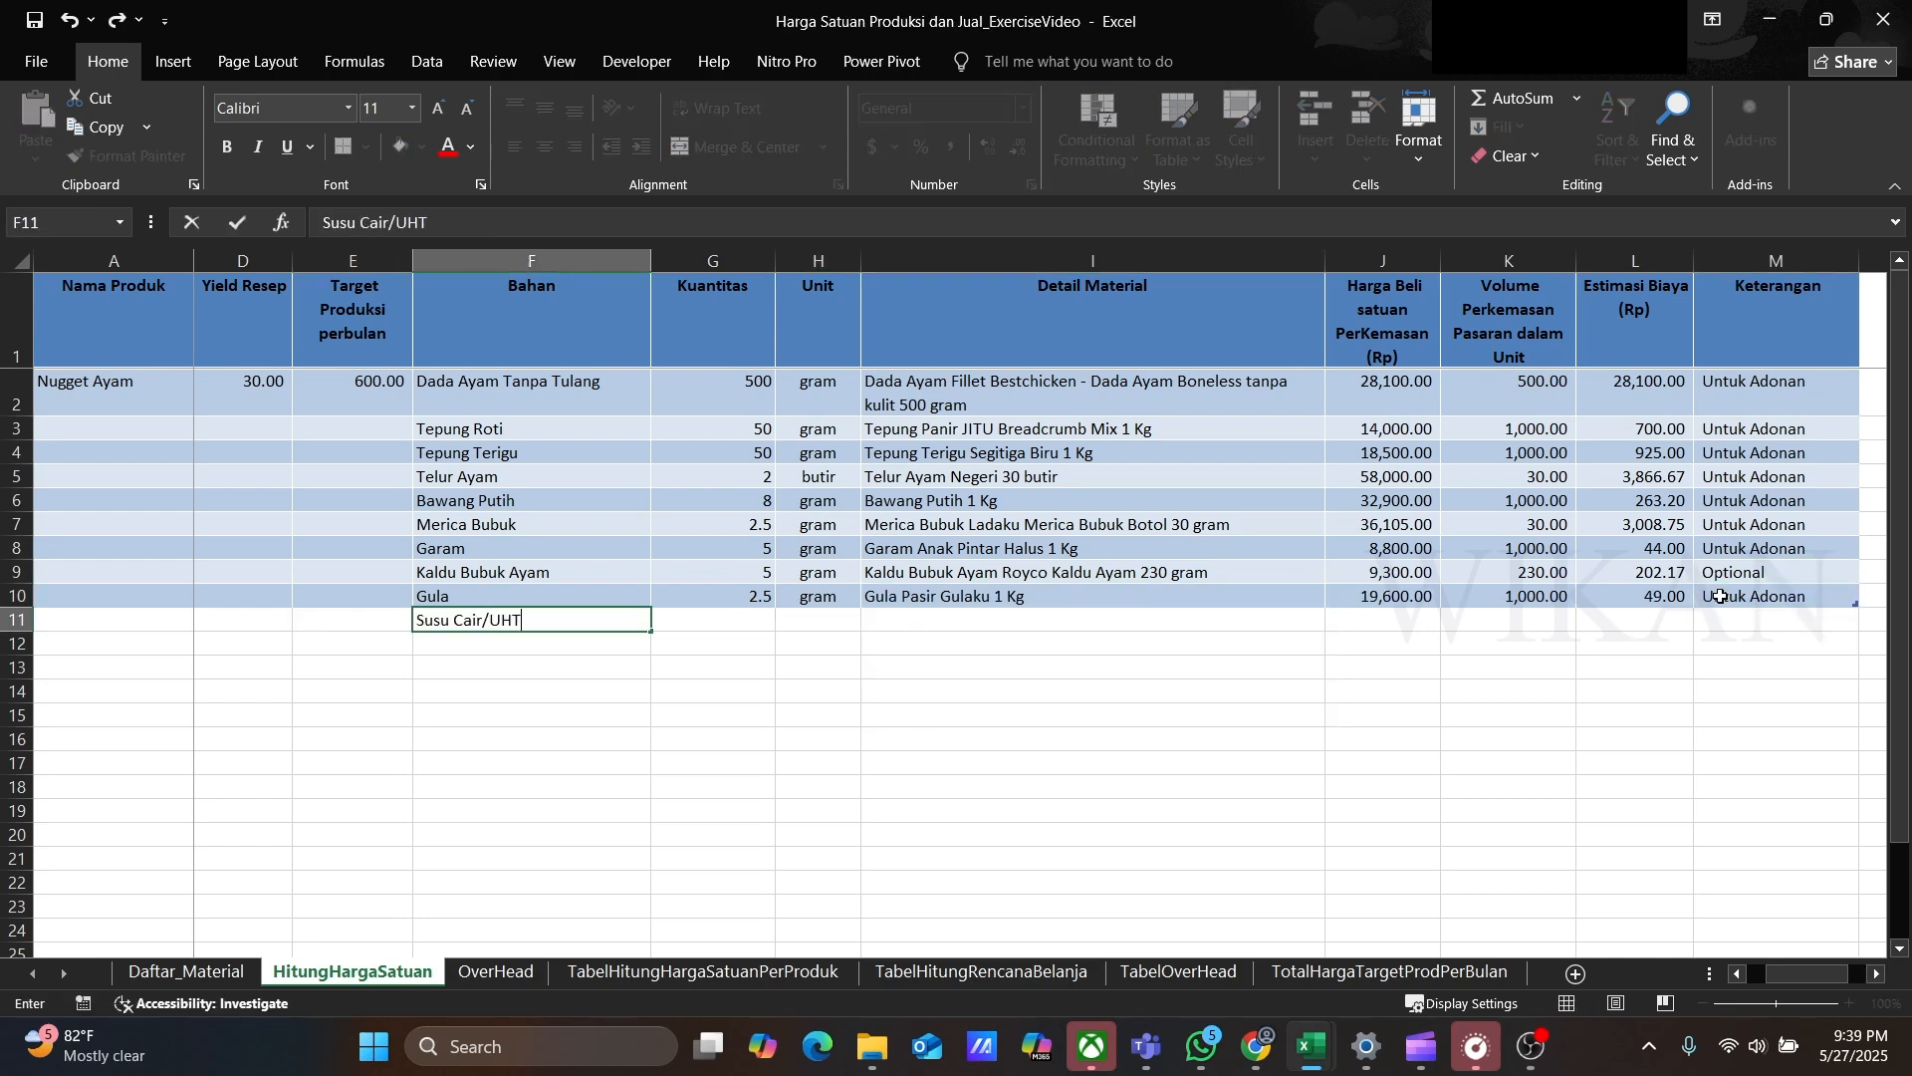
key("Tab")
type("100")
key("Tab")
type("ml")
key("Tab")
left_click(1337, 619)
left_click_drag(1335, 642, 1338, 718)
left_click(1139, 743)
Step: Copy the Untuk Adonan note into row 11's Keterangan
left_click(1733, 600)
key("ctrl+c")
left_click(1733, 621)
key("ctrl+v")
Step: Add row 12 ingredient Tepung Panir, 100 gram, with detail material Tepung Panir JITU Breadcrumb Mix 1 Kg
left_click(514, 640)
type("Tepung Pani")
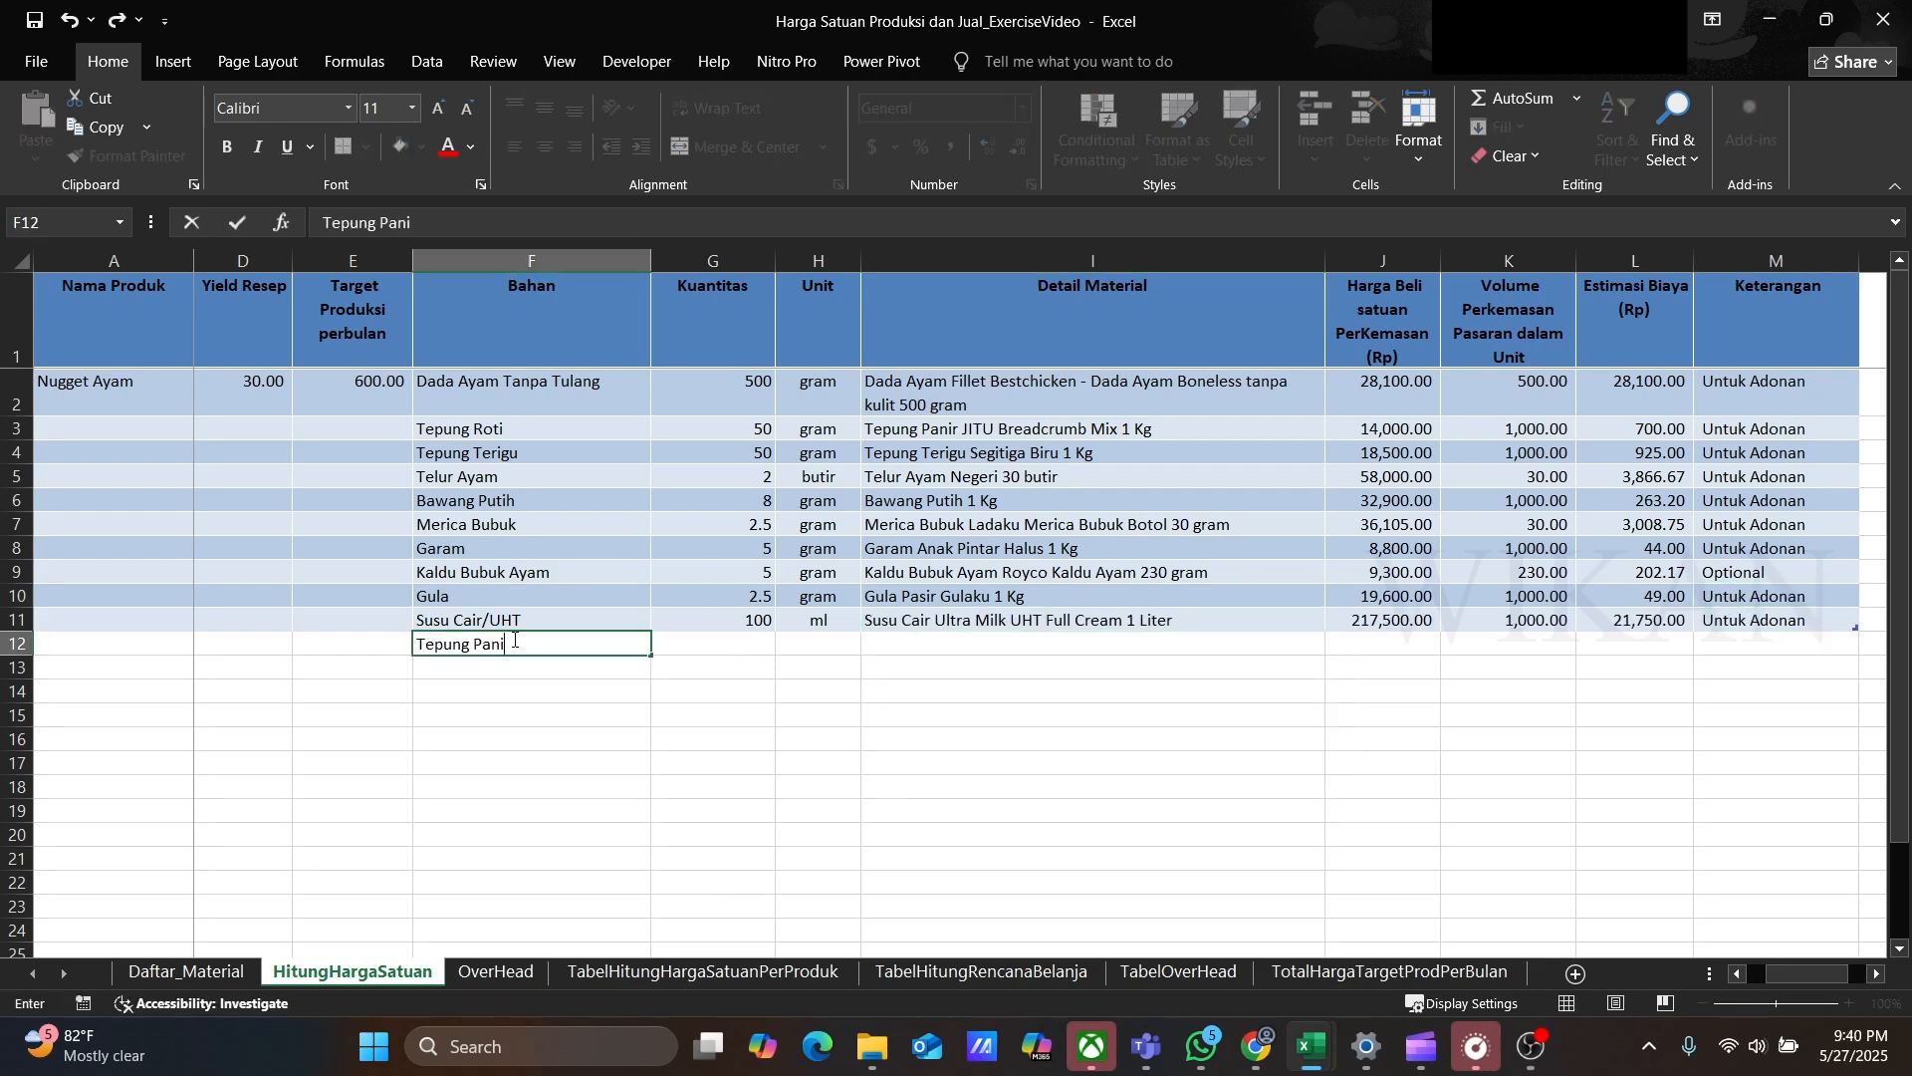
type("r")
key("Tab")
type("100")
key("Tab")
type("gram")
key("Tab")
left_click(1337, 643)
left_click_drag(1335, 669, 1335, 762)
left_click(976, 783)
Step: Set row 12's Keterangan to Untuk Lapisan Luar
left_click(1733, 644)
type("Untuk La")
key("Return")
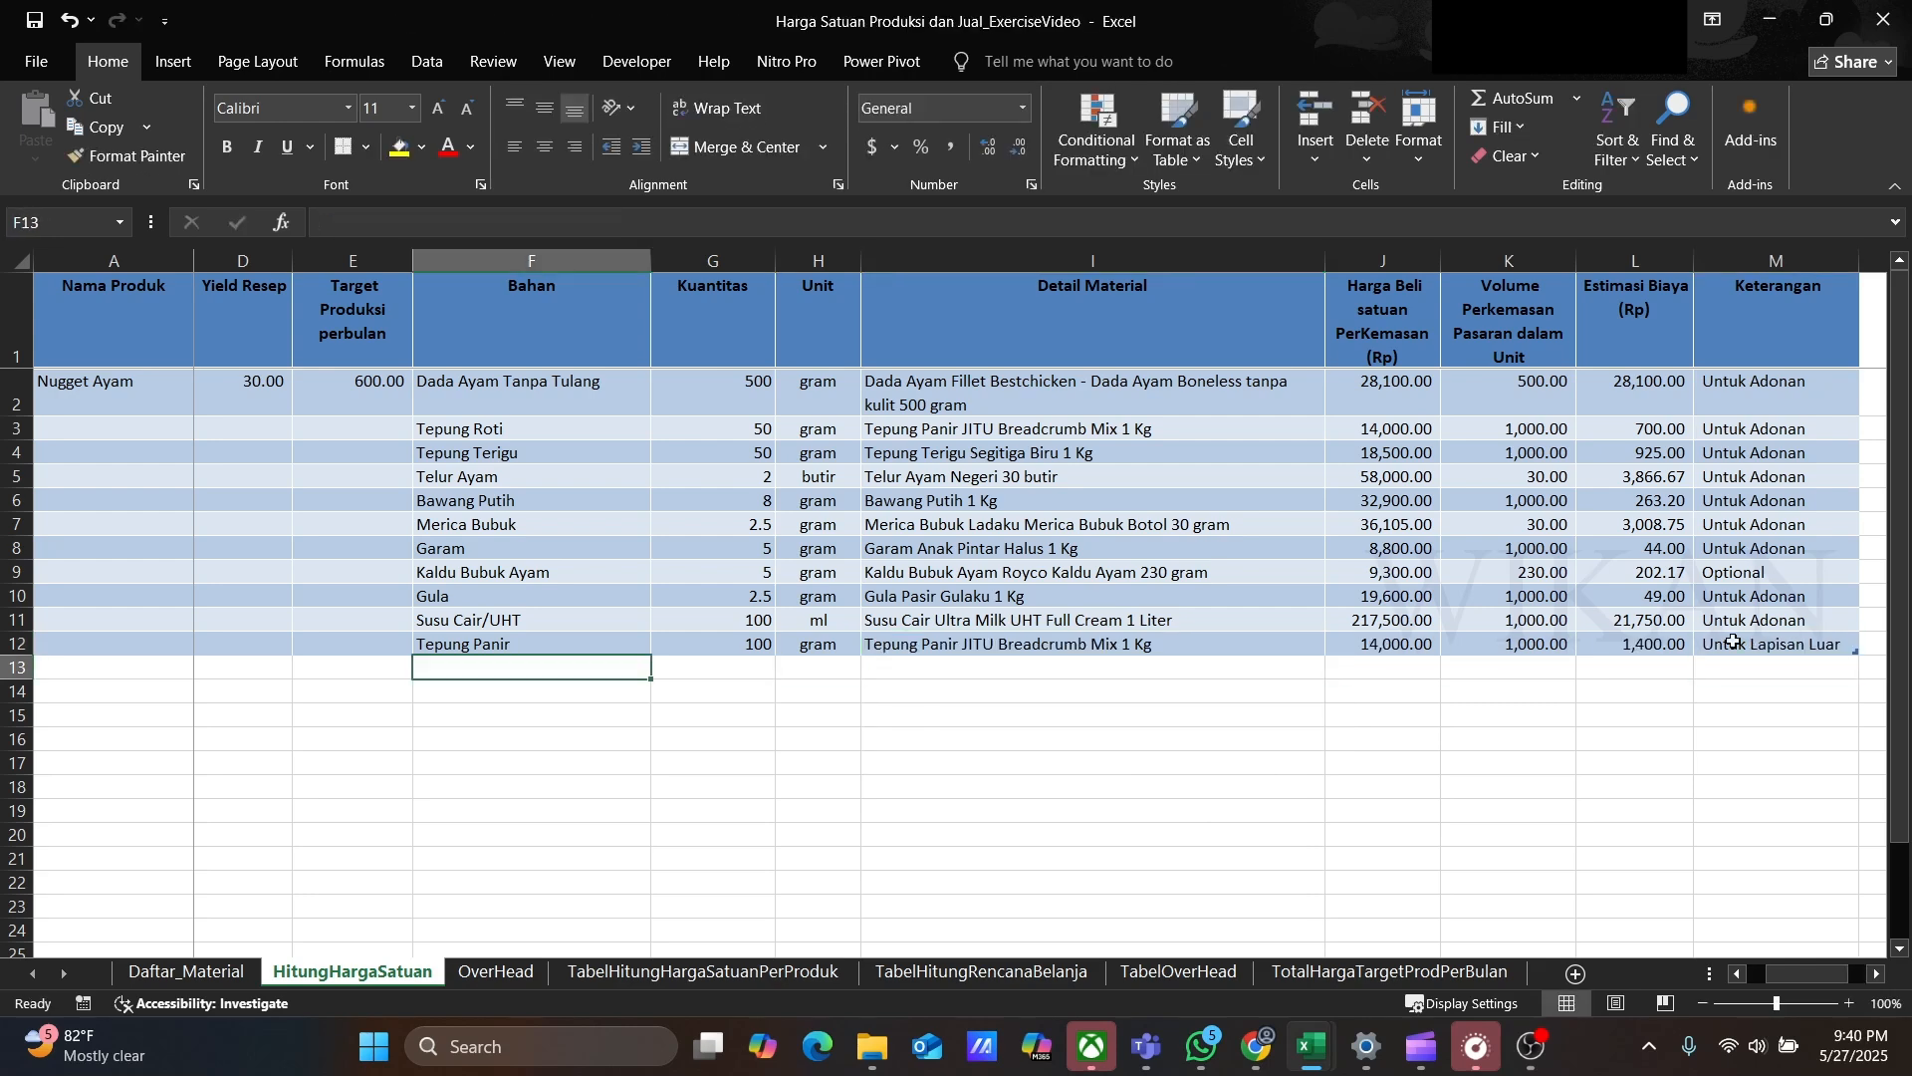
Step: Add row 13 ingredient Minyak Goreng, 500 ml, material Minyak Goreng Nusa Kita 1 Liter, noted Untuk Menggoreng
type("Minyak Goreng")
key("Tab")
type("500")
key("Tab")
type("ml")
key("Tab")
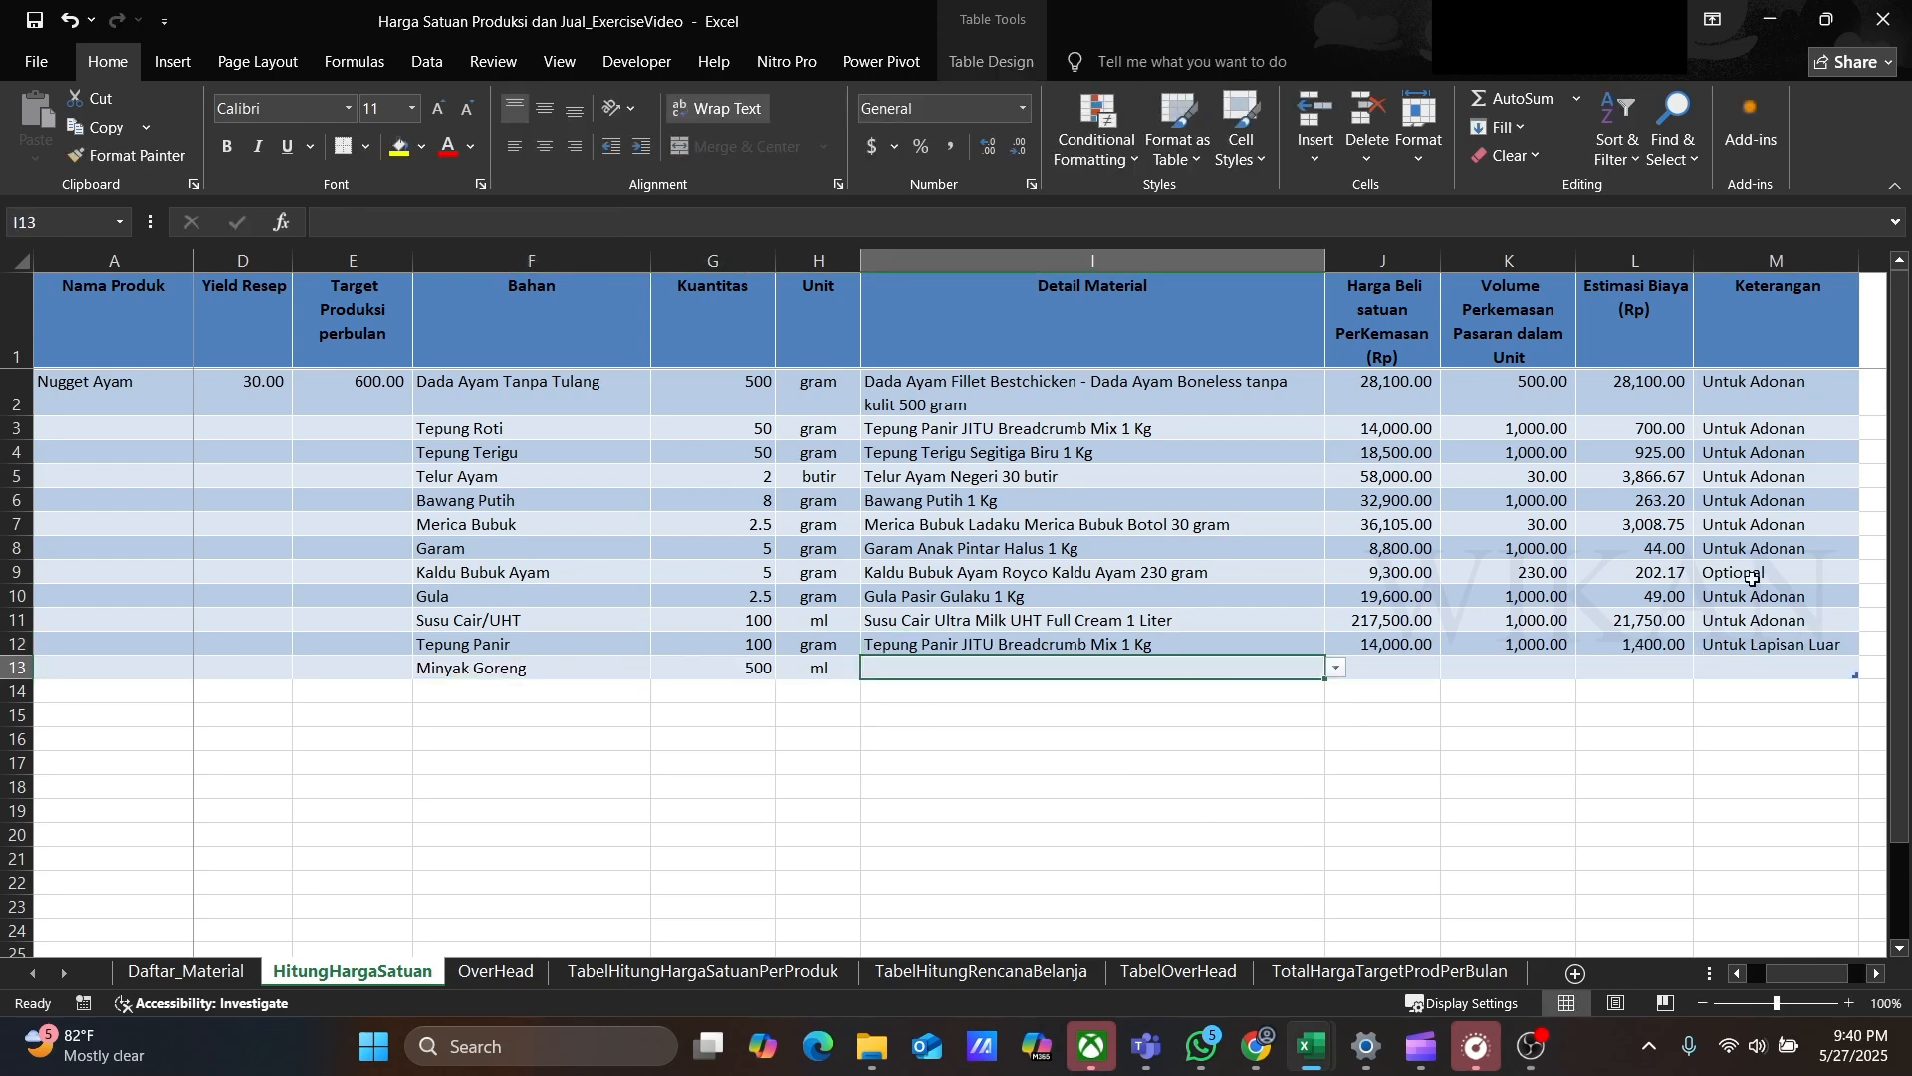
left_click(1337, 668)
left_click_drag(1334, 711, 1333, 753)
left_click(1145, 789)
left_click(1735, 668)
type("Untuk Menggoreng")
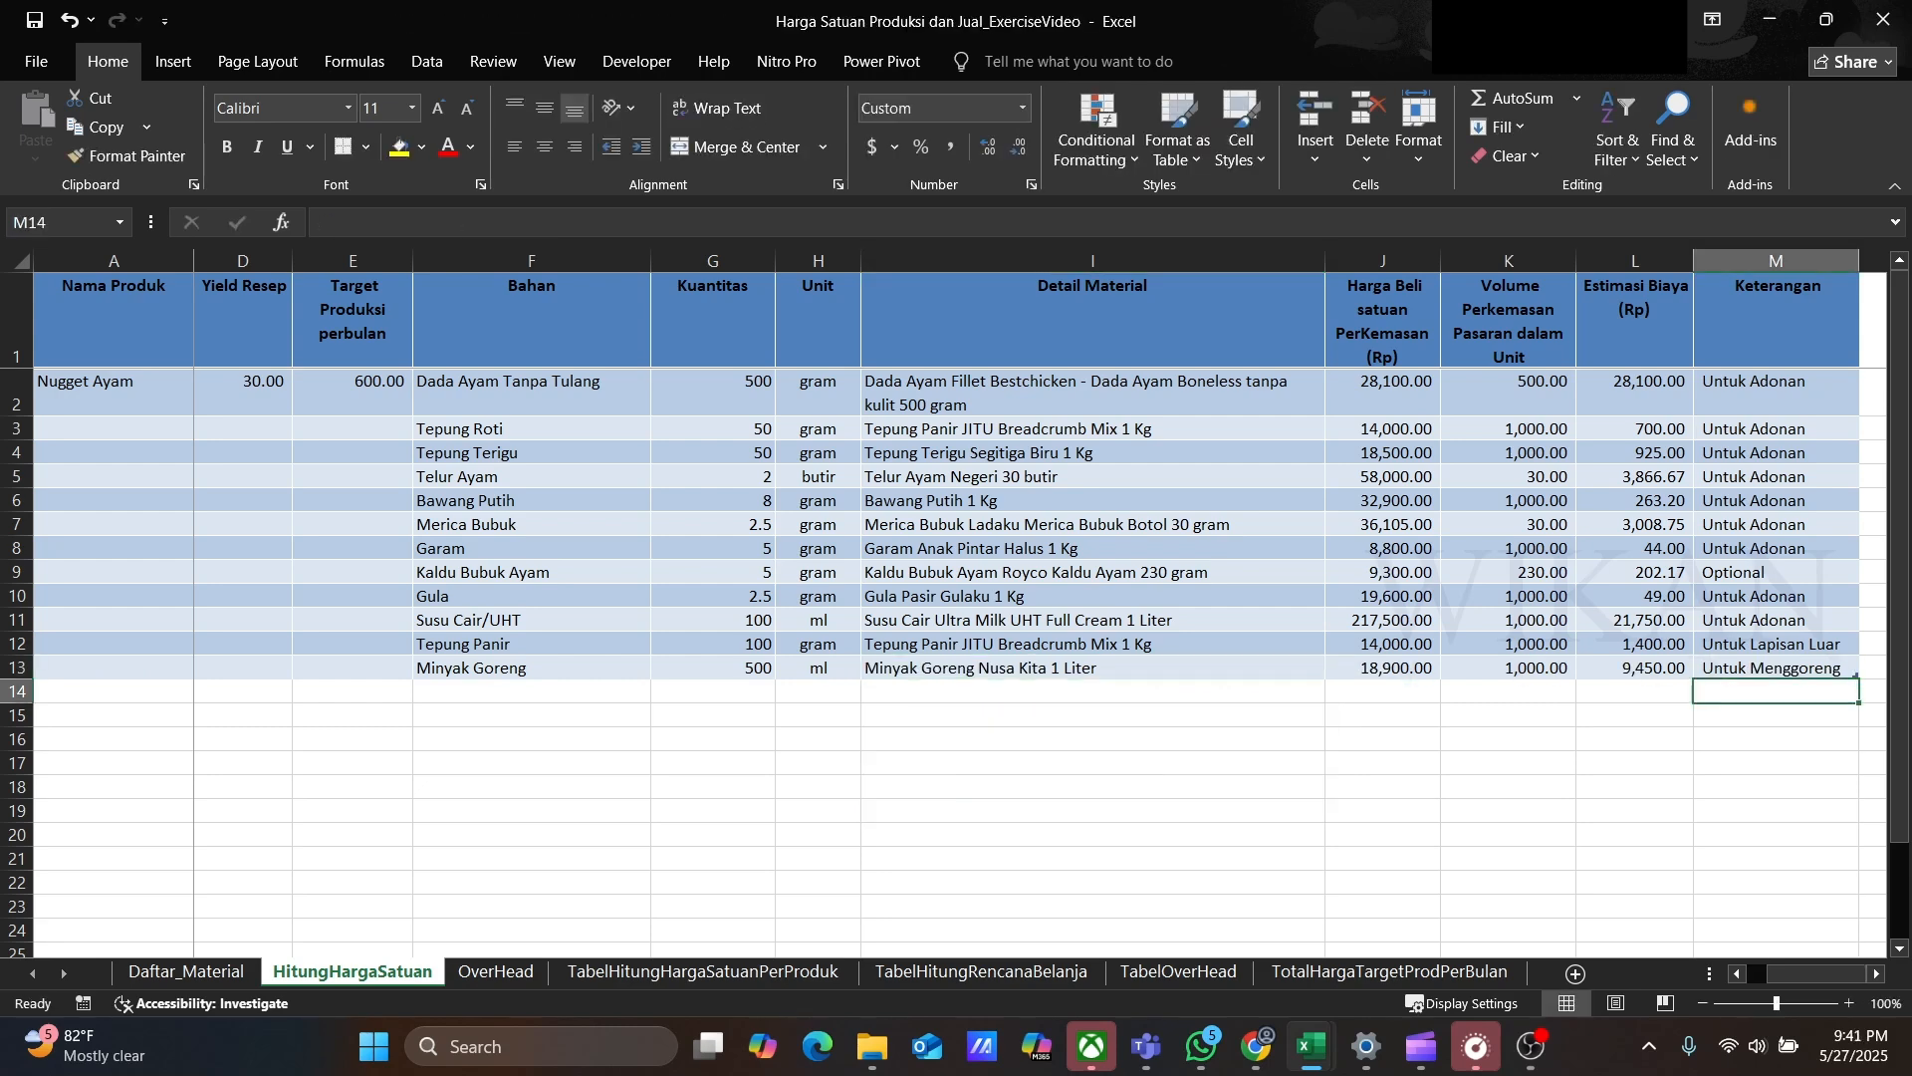
Step: Add row 14 ingredient Mayonais, 90 gram, with detail material Mayonaise Mamayo 1 Kg
left_click(460, 691)
type("Mayonais")
key("Tab")
type("90")
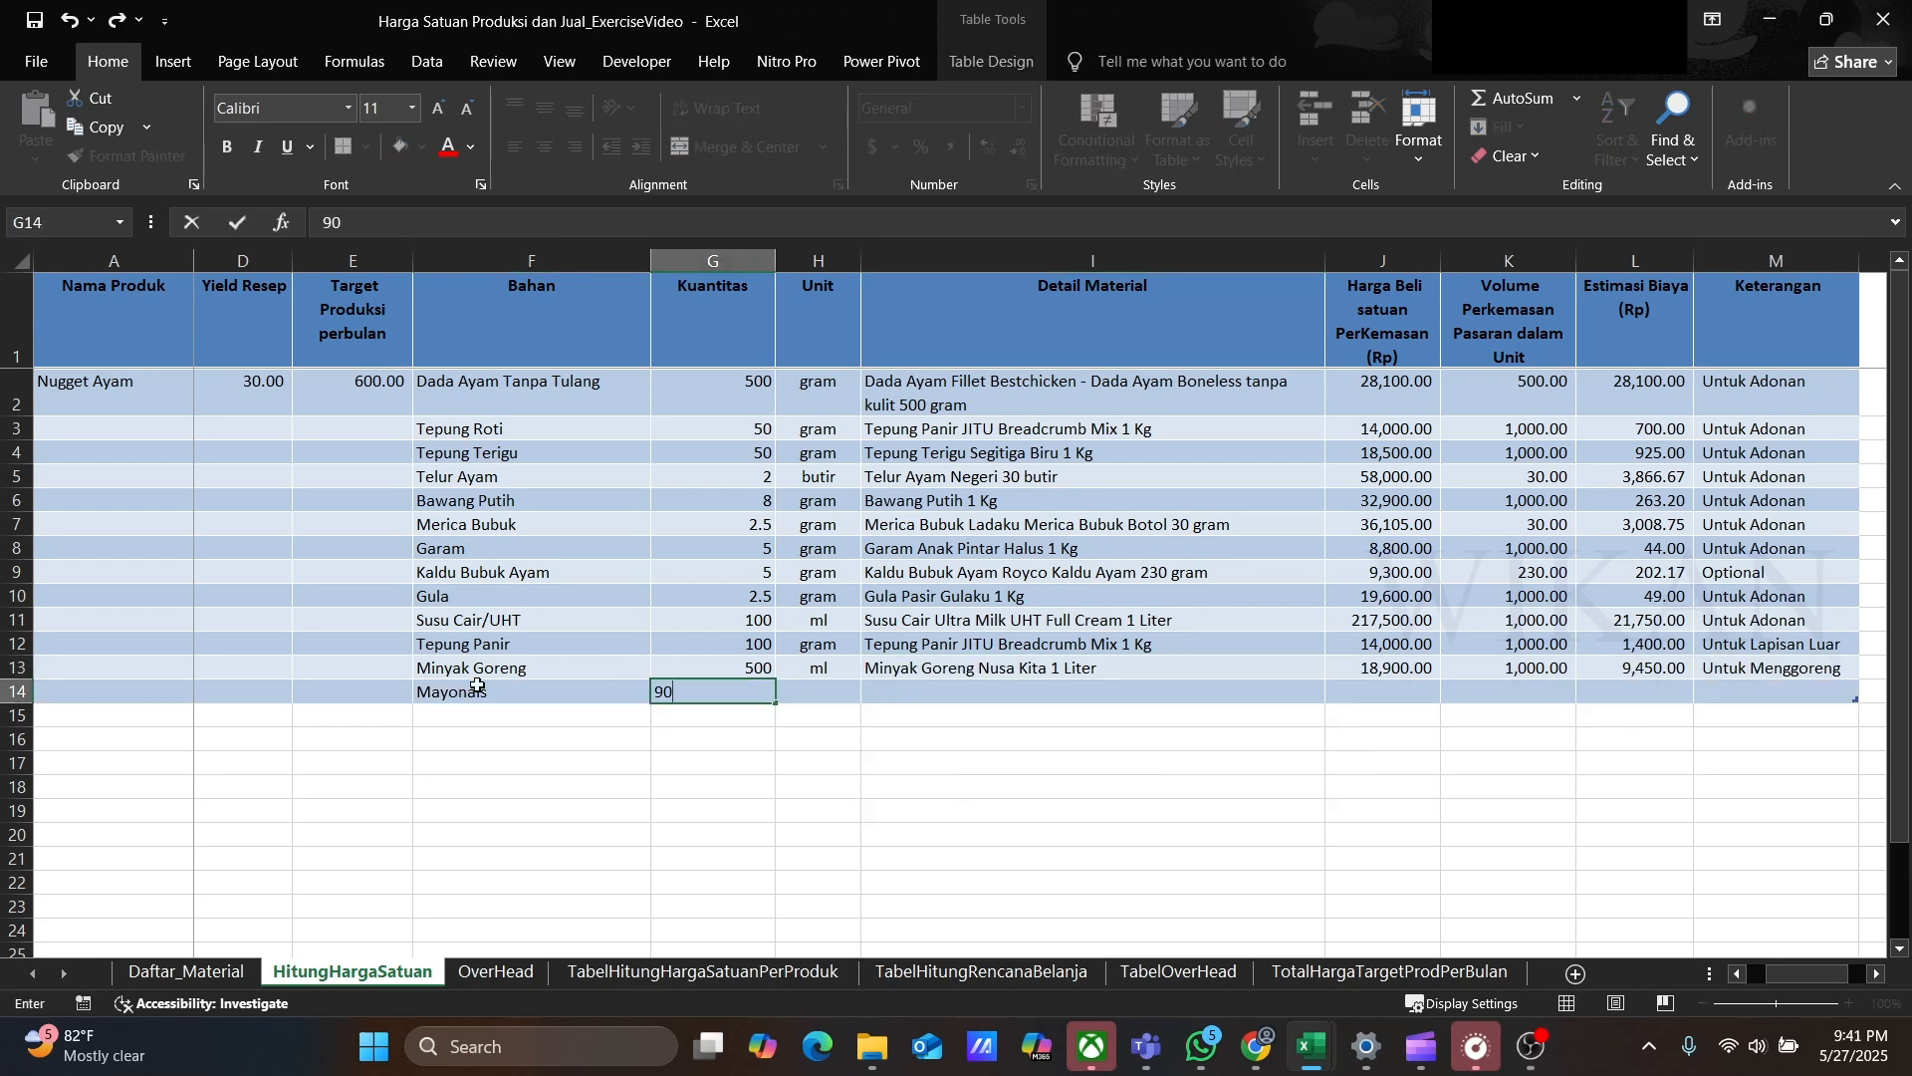
key("Tab")
type("gram")
key("Tab")
left_click(1337, 692)
left_click(996, 754)
Step: Set row 14's Keterangan to Untuk Penyajian
left_click(1730, 693)
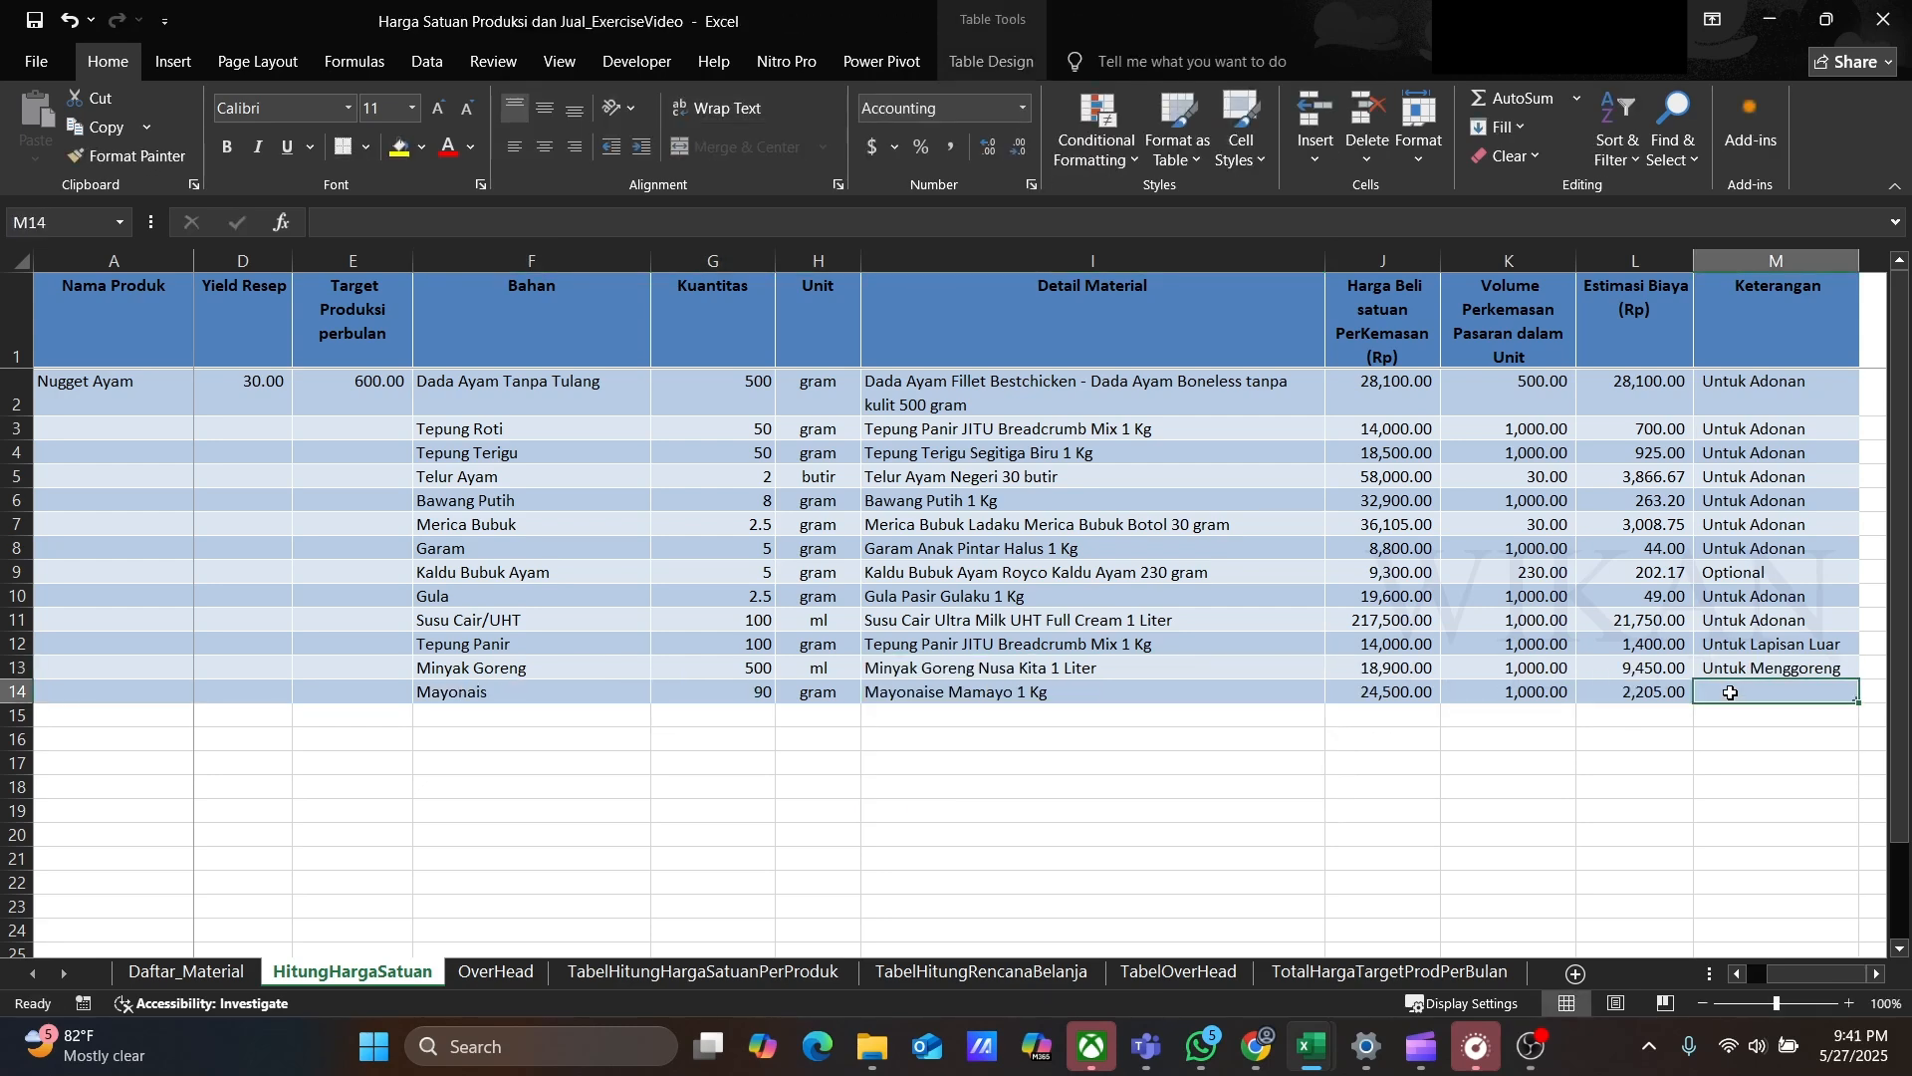
type("Untuk Penyajian")
key("Return")
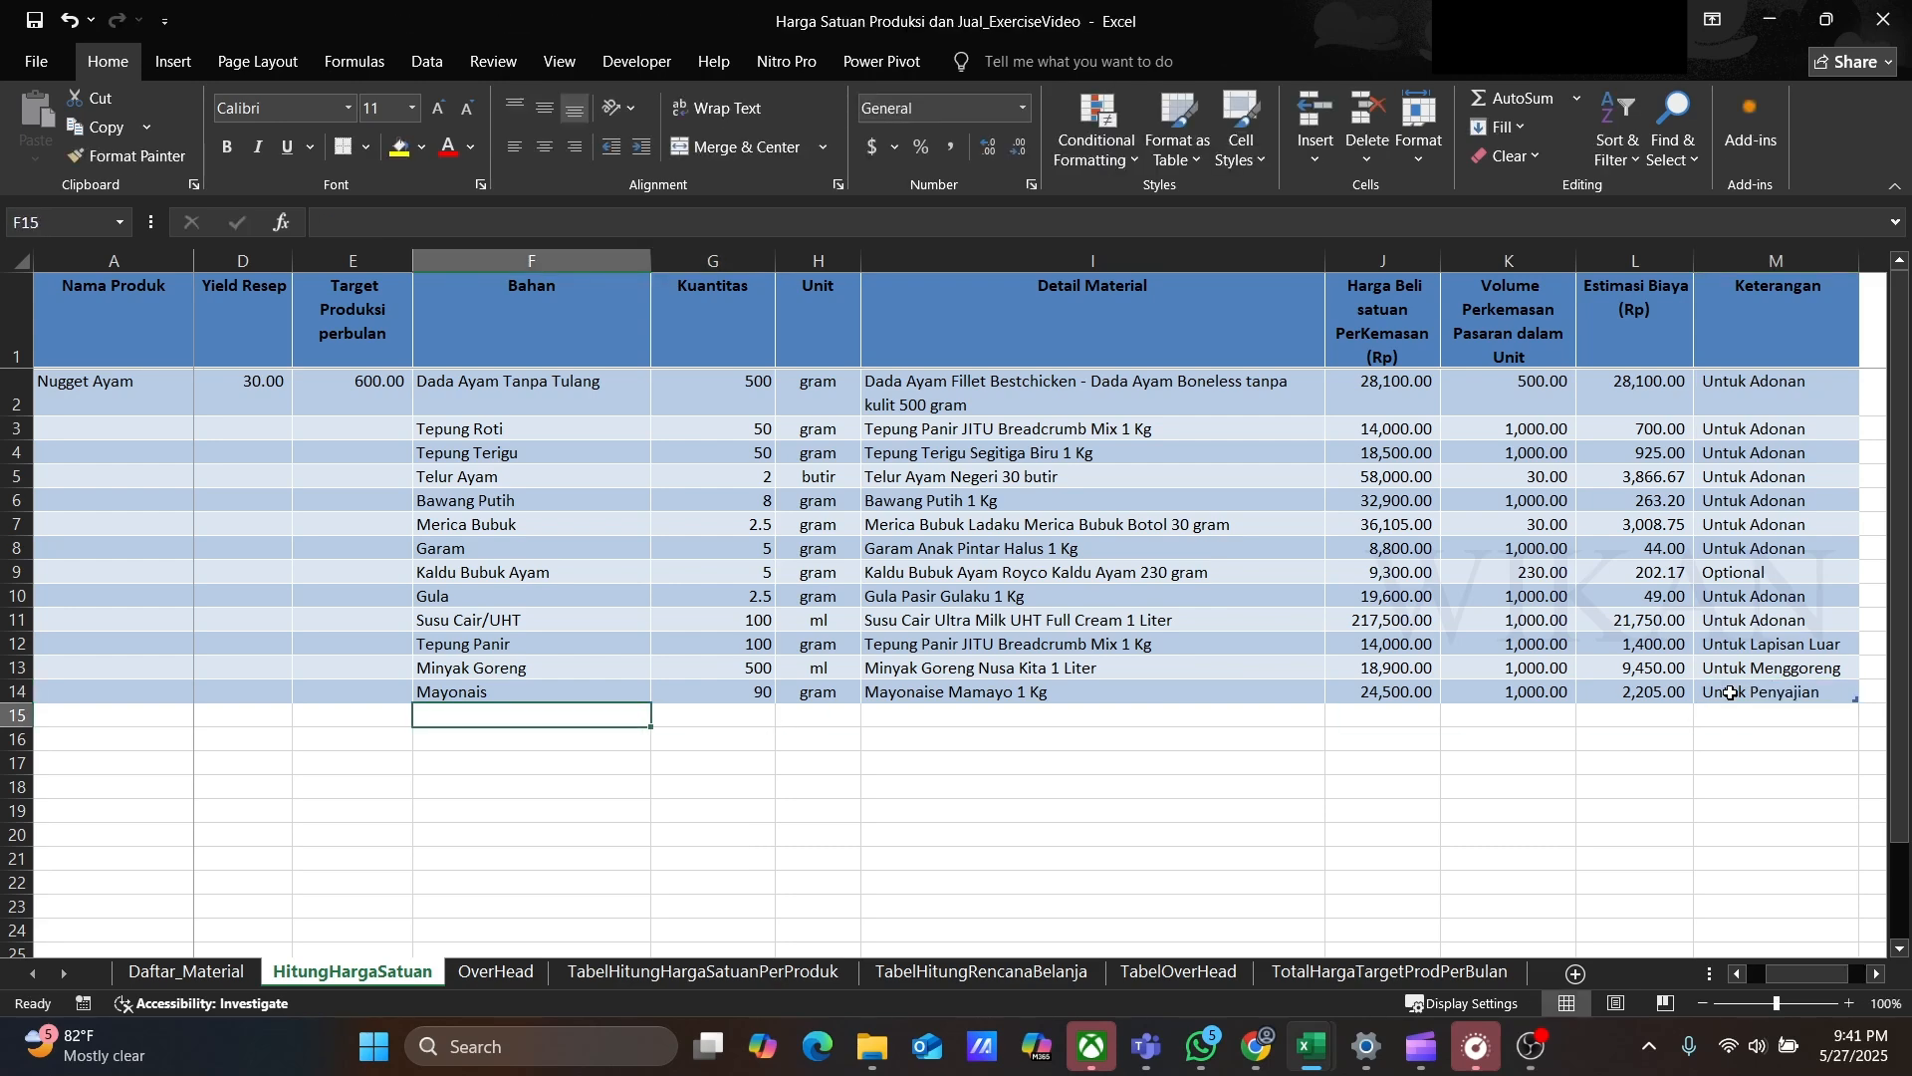
Step: Add row 15 ingredient Saus Sambal, 90 gram, with detail material Saus Sambal Extra Hot Delmonte 1 Kg
type("Saus Sambal")
key("Tab")
type("90")
key("Tab")
type("gram")
key("Tab")
left_click(1337, 715)
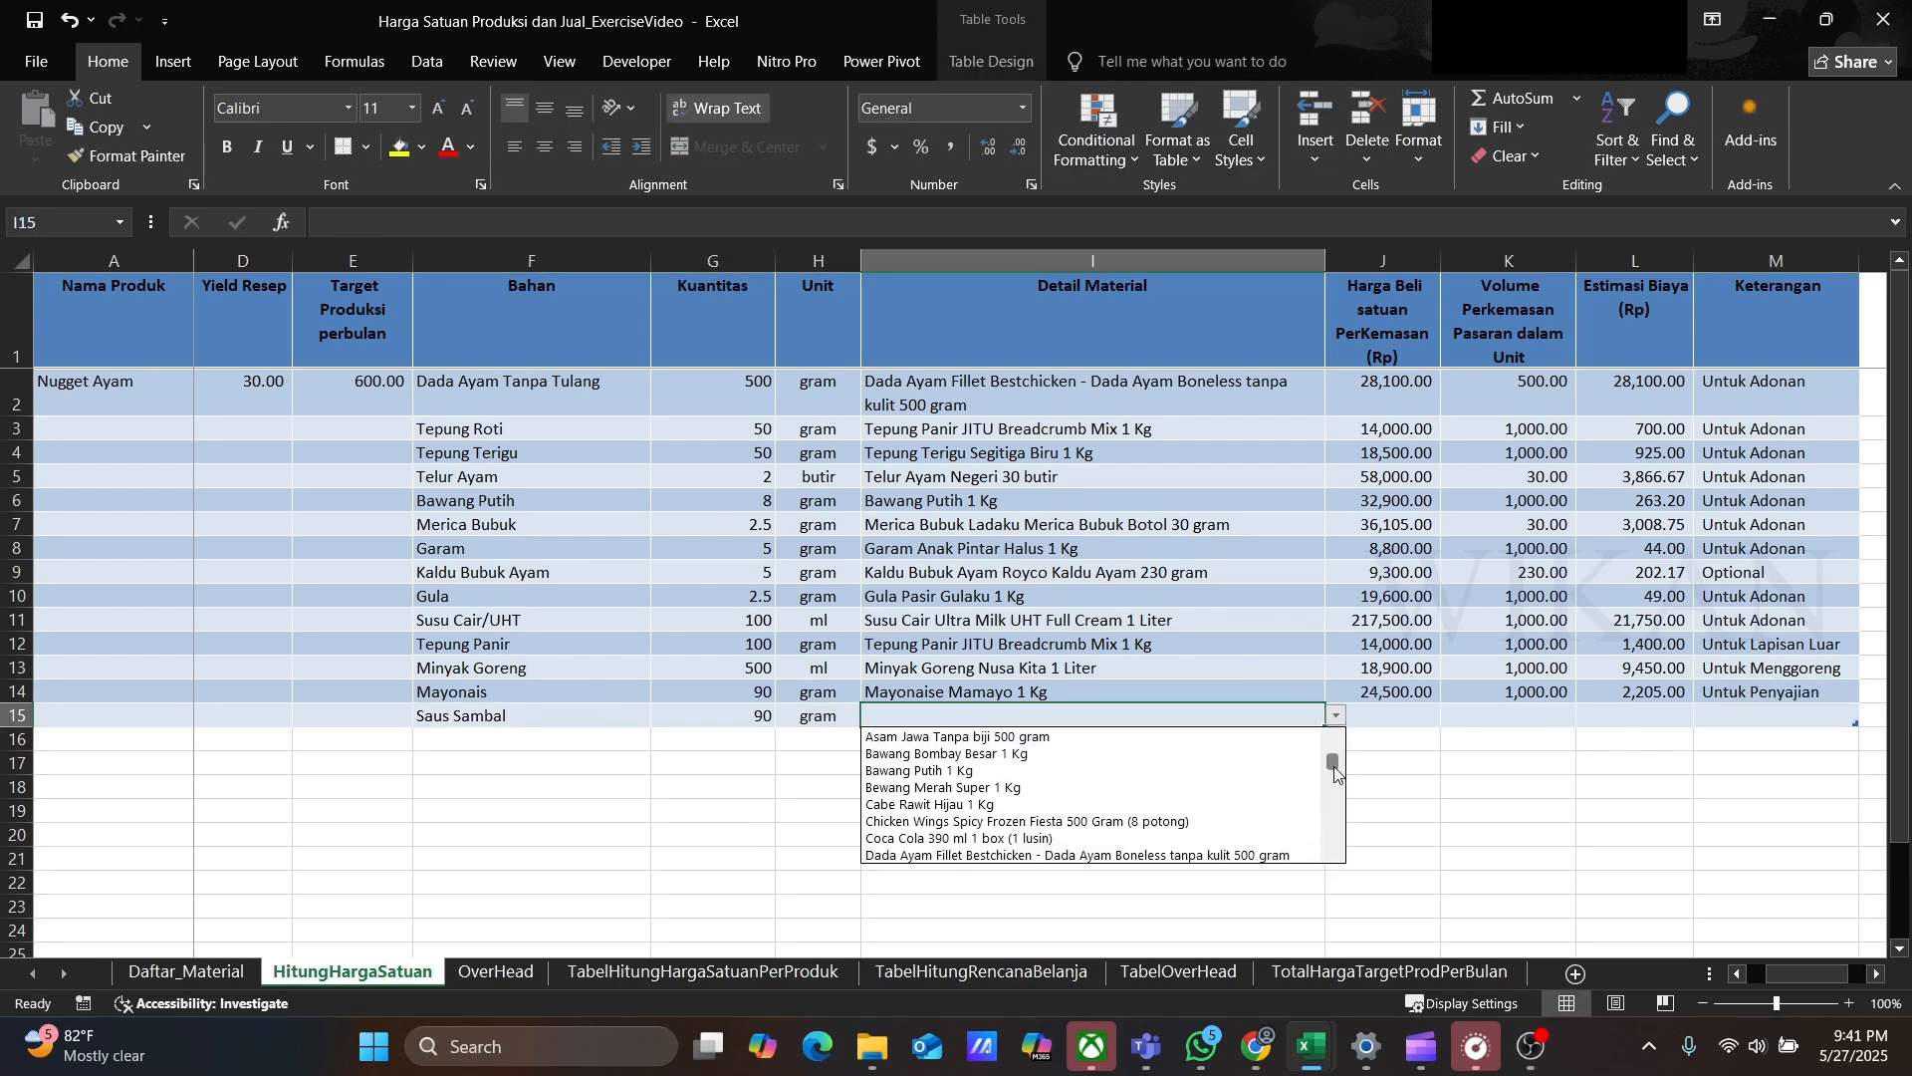
left_click_drag(1334, 765, 1333, 810)
left_click(1135, 772)
Step: Copy Untuk Penyajian into row 15's Keterangan and review the Estimasi Biaya values for all ingredient rows
left_click(1731, 692)
key("ctrl+c")
left_click(1731, 715)
key("ctrl+v")
left_click(588, 501)
key("Escape")
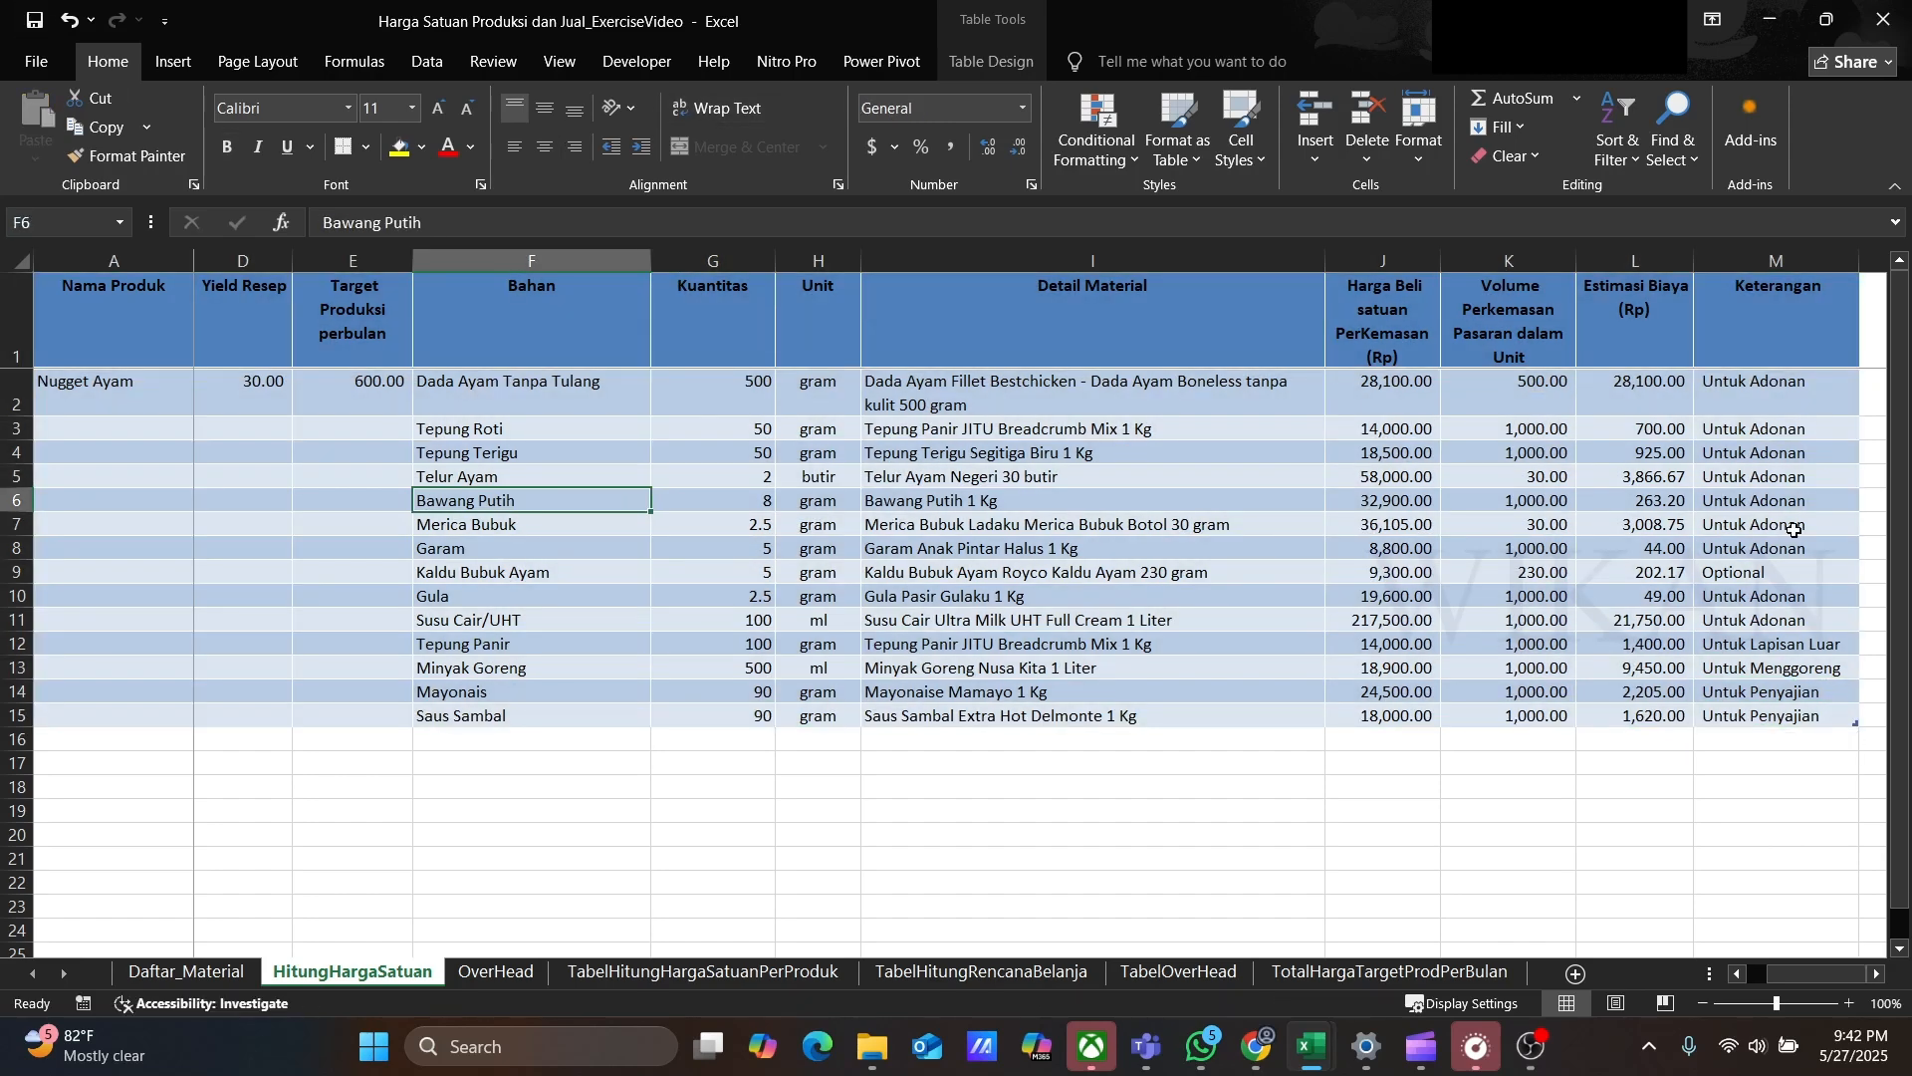
left_click_drag(1648, 386, 1661, 714)
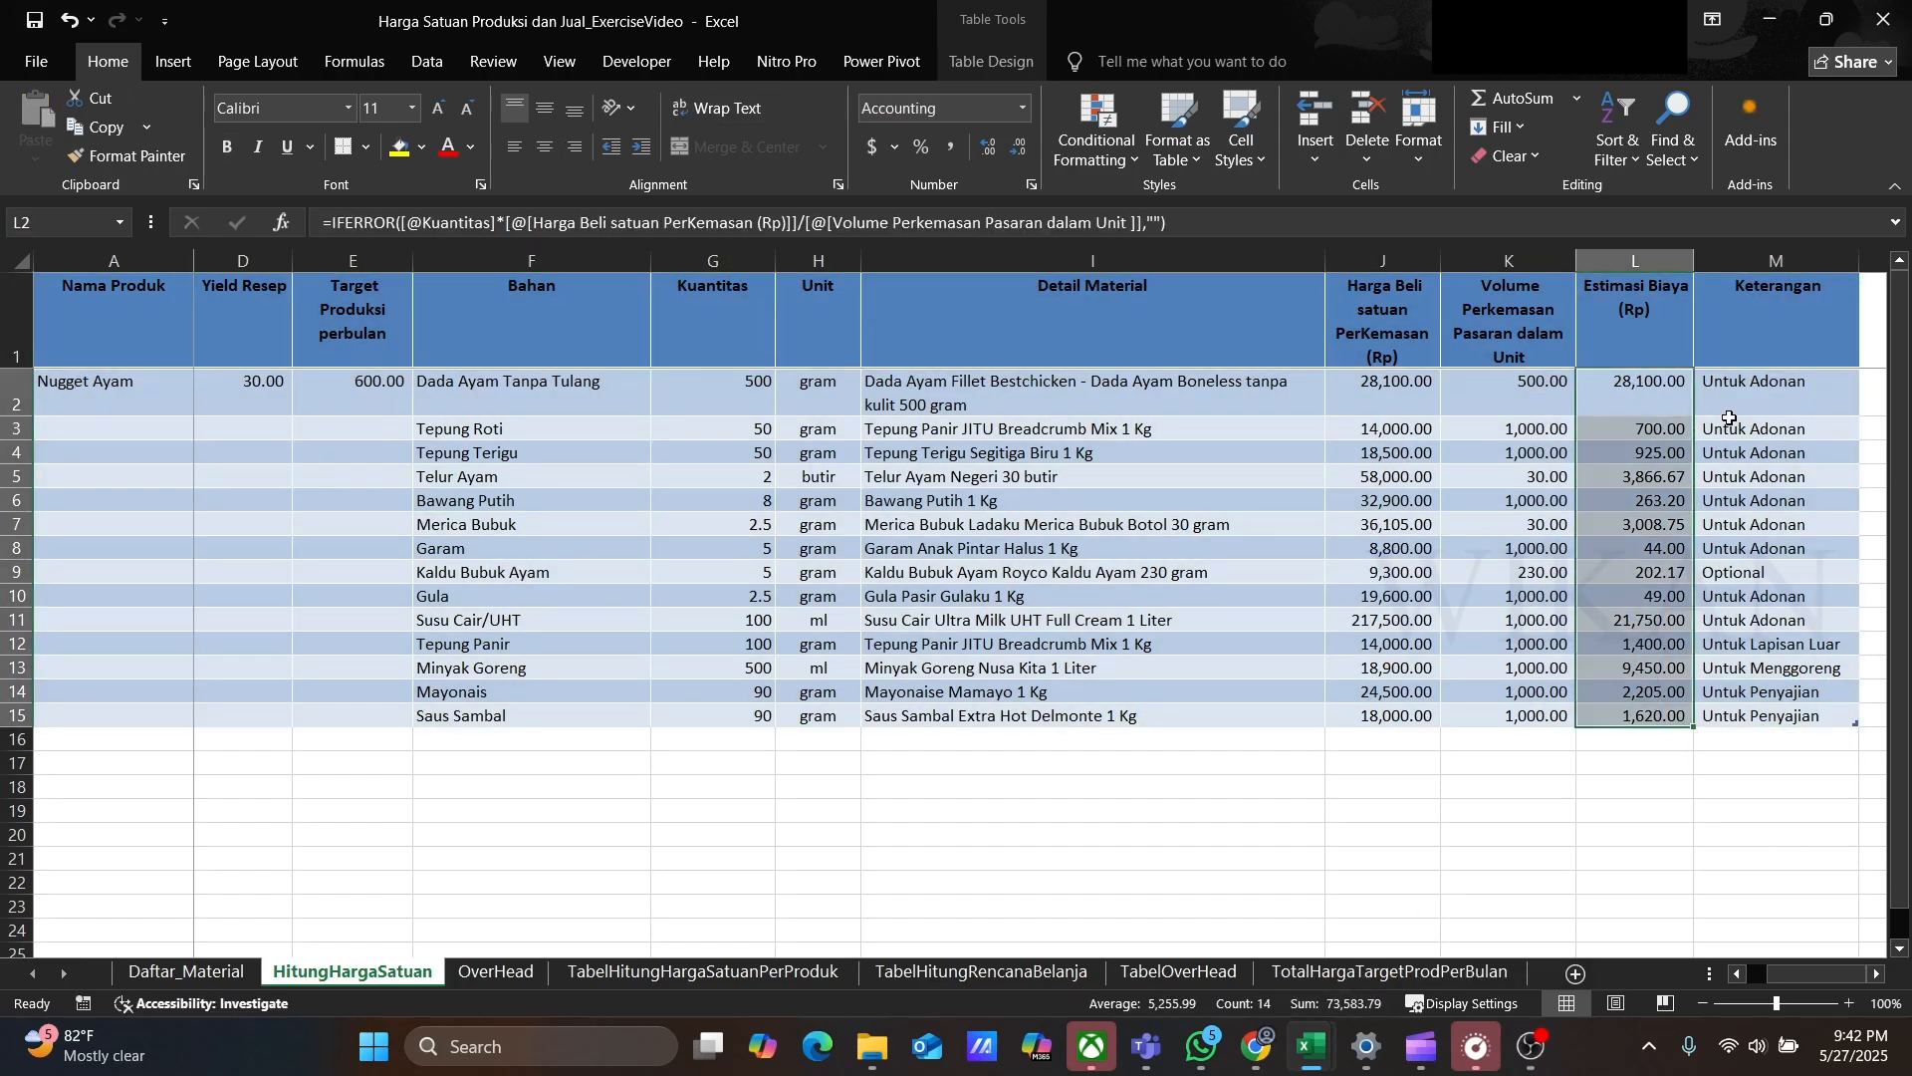
Step: Start product Nugget Sapi in row 16 with unit Pcs, markup 1.5, yield 30 and monthly target 600
left_click(338, 739)
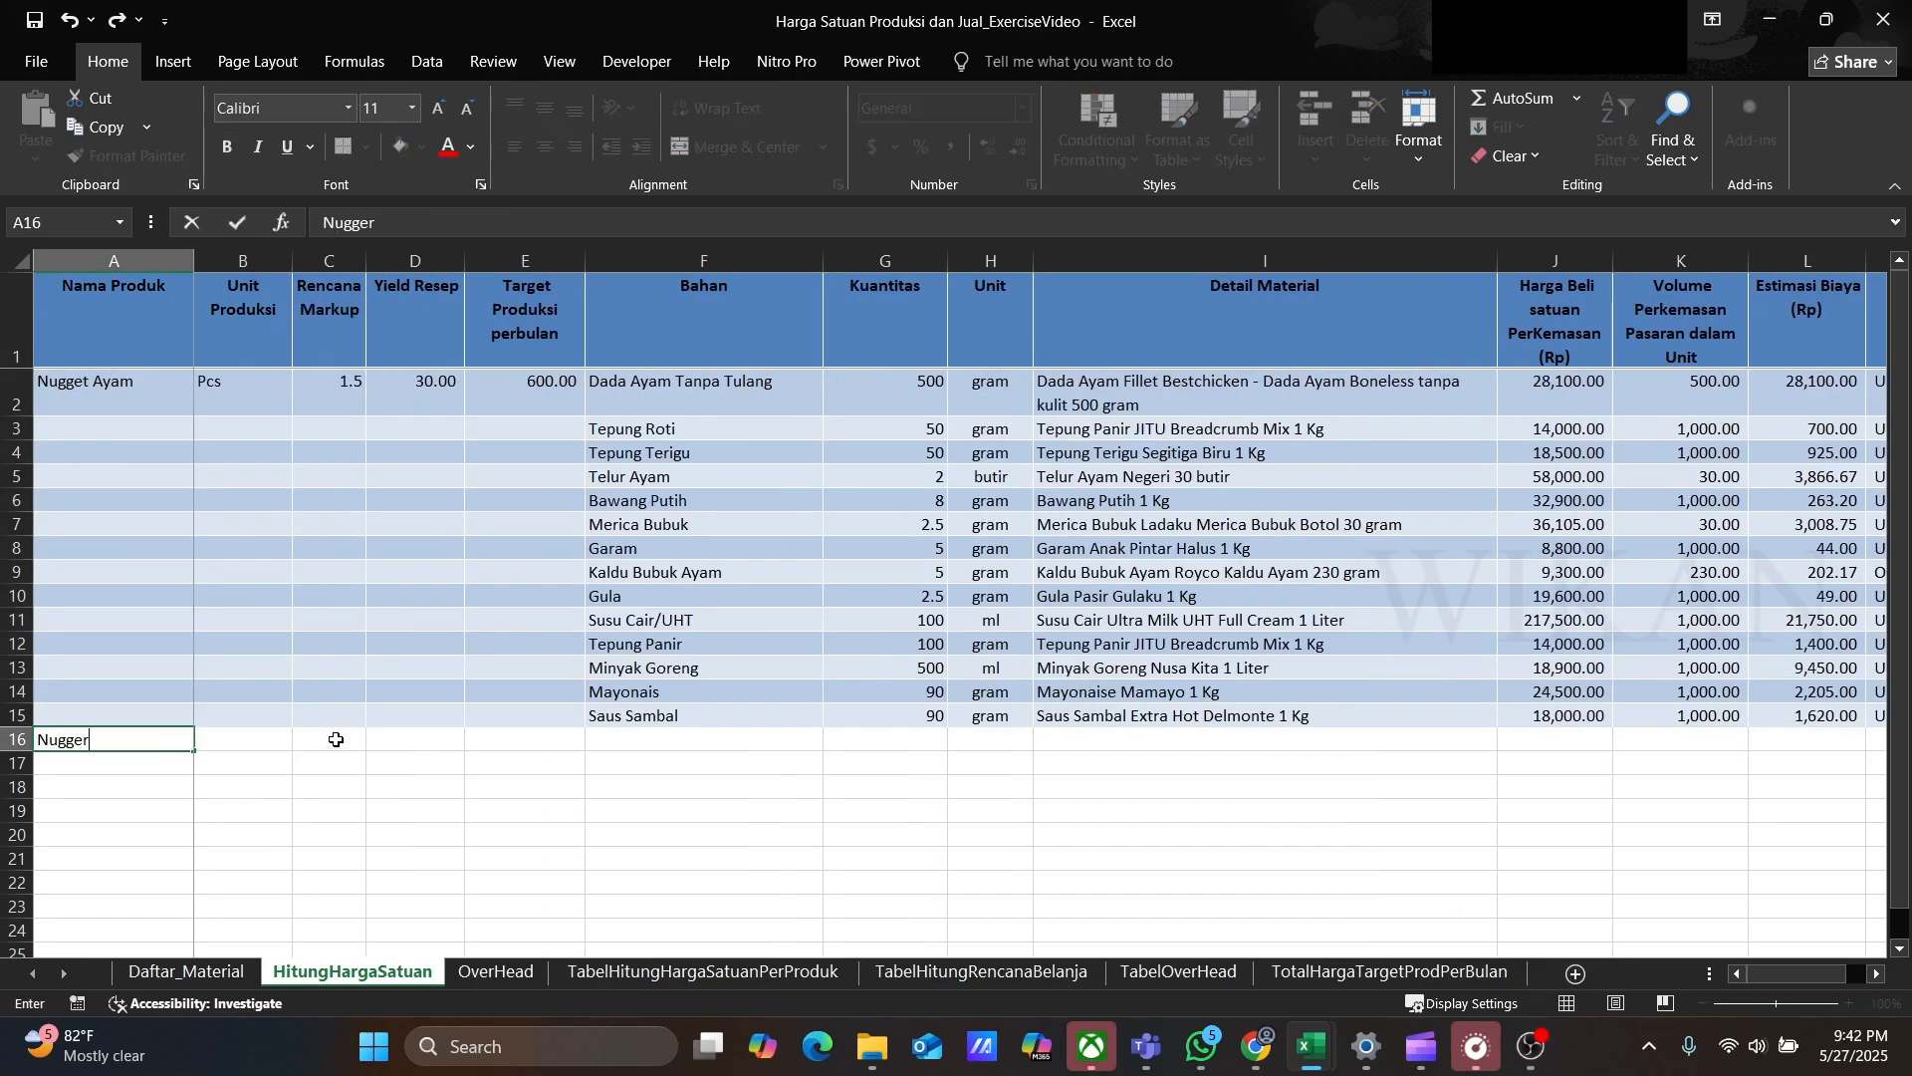
type("Sapi")
key("Tab")
type("Pcs")
key("Tab")
type("1.5")
key("Tab")
type("30")
Step: Add row 16 ingredient Daging Sapi Giling, 500 gram, with detail material Daging Sapi Giling Premium 1 Kg
key("Tab")
type("600")
key("Tab")
type("Daging Sapi Giling")
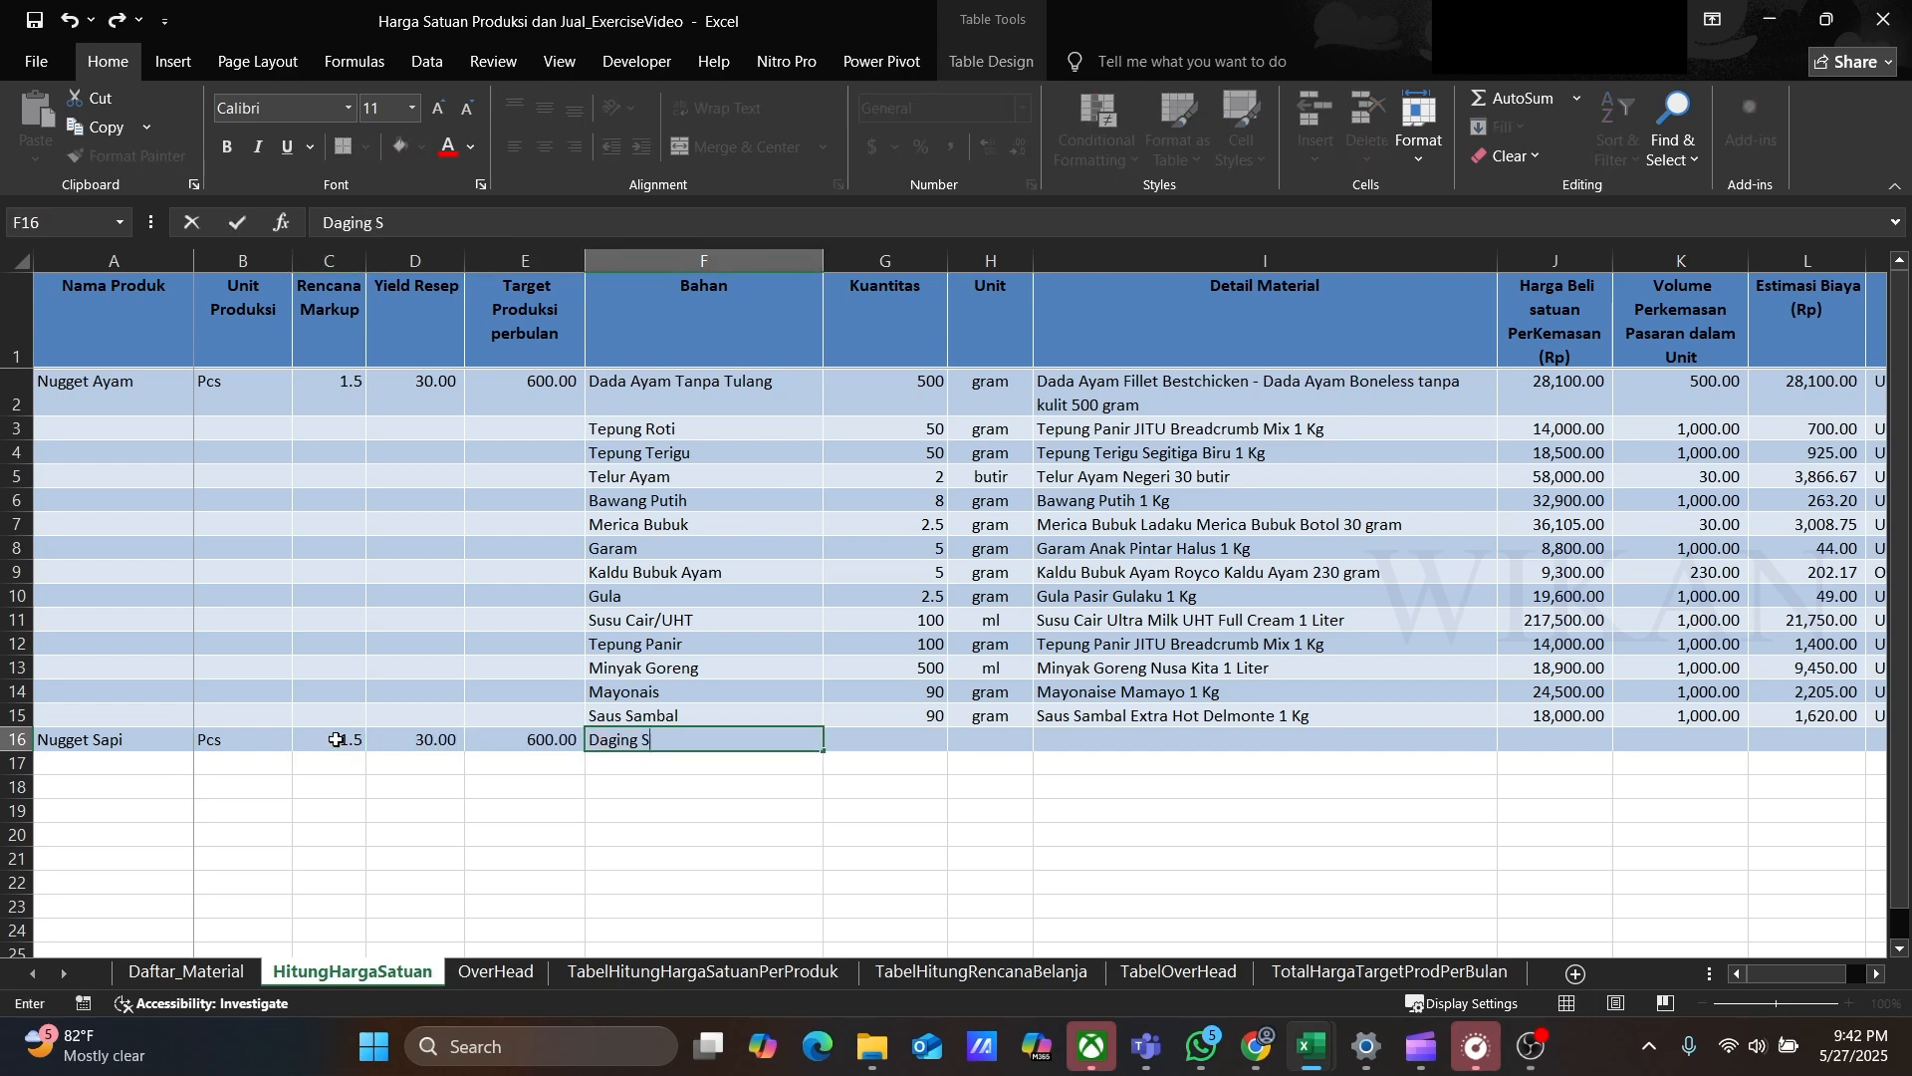
key("Tab")
type("500")
key("Tab")
type("gram")
key("Tab")
left_click(1508, 739)
left_click_drag(1504, 770, 1502, 799)
left_click(1215, 829)
Step: Set row 16's Keterangan to Untuk Adonan
left_click(1716, 741)
key("Right")
key("Right")
type("Untuk Adonan")
key("Return")
Step: Add row 17 ingredient Telur Ayam, 2 butir, with detail material Telur Ayam Negeri 30 butir
key("Left")
key("Left")
key("Left")
key("Left")
key("Left")
key("Left")
key("Left")
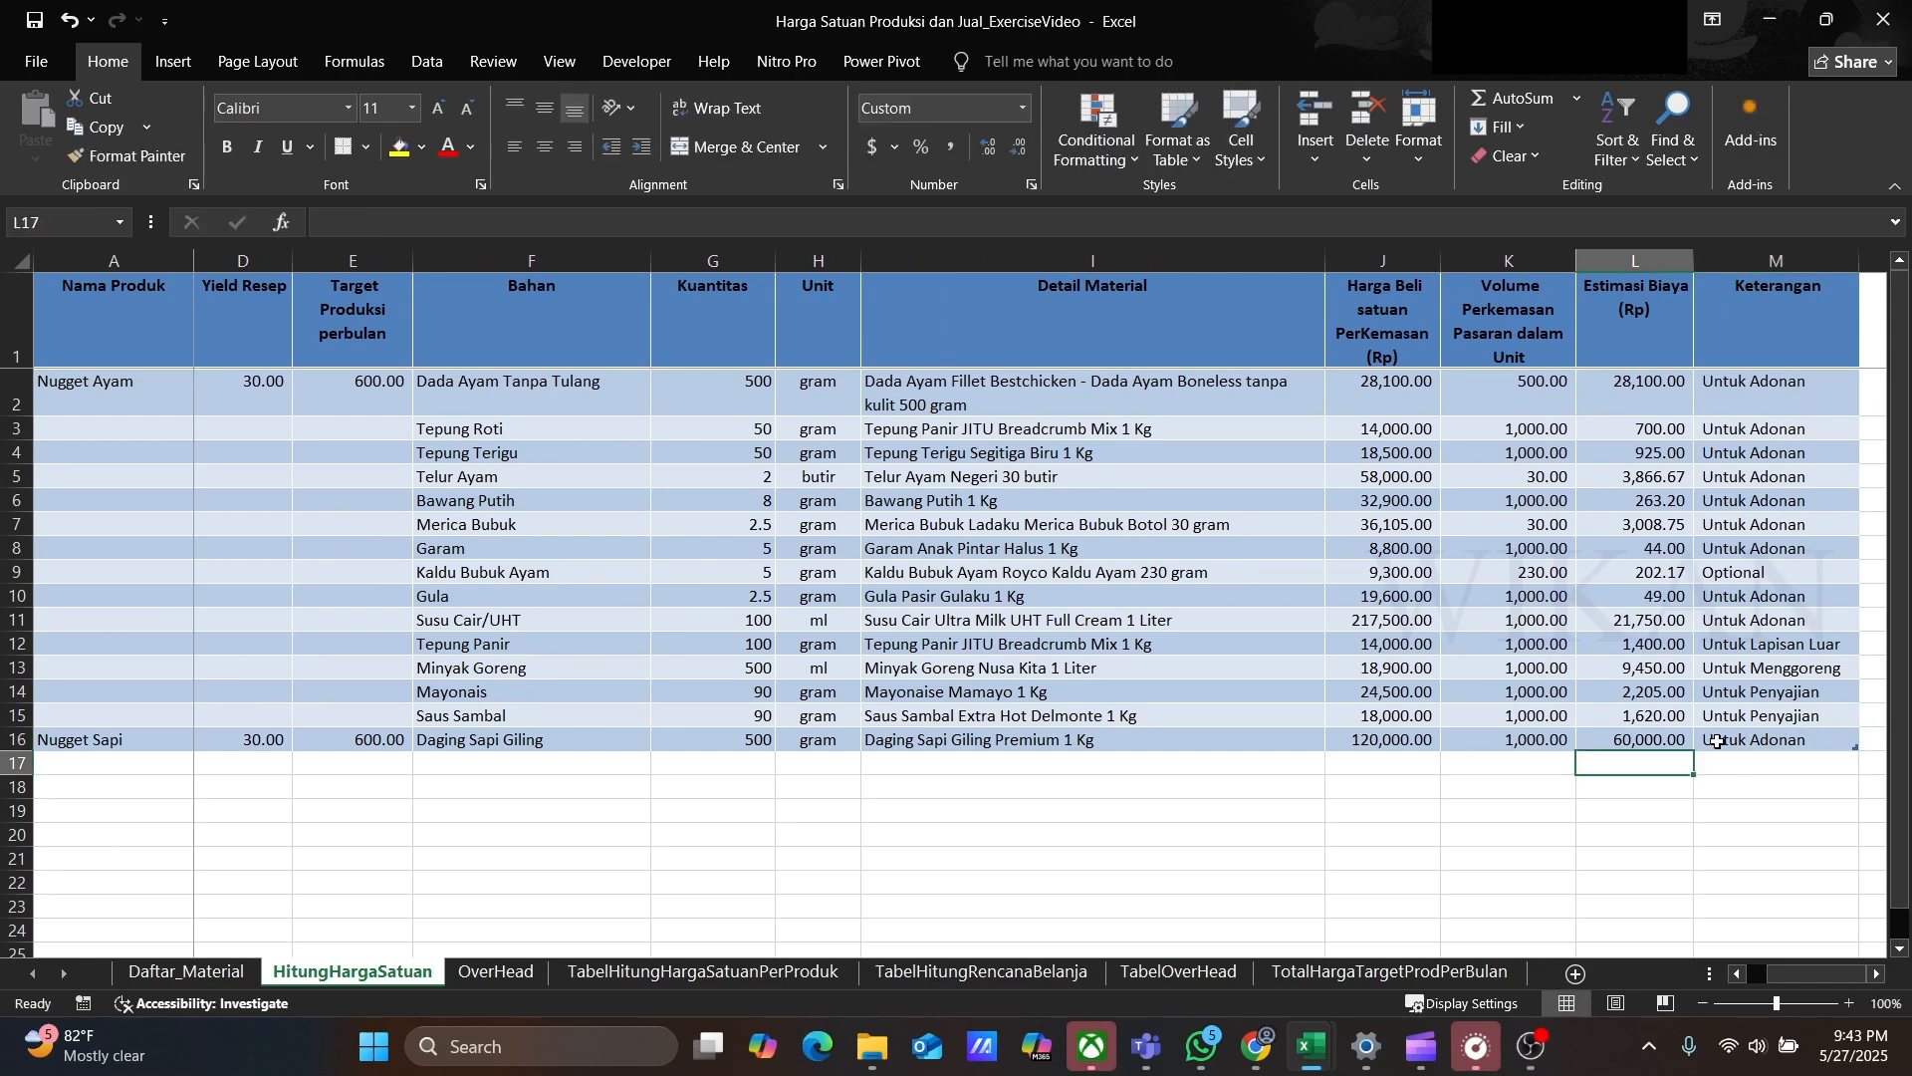
type("Telur Ayam")
key("Tab")
type("2")
key("Tab")
type("butir")
key("Tab")
left_click(1336, 763)
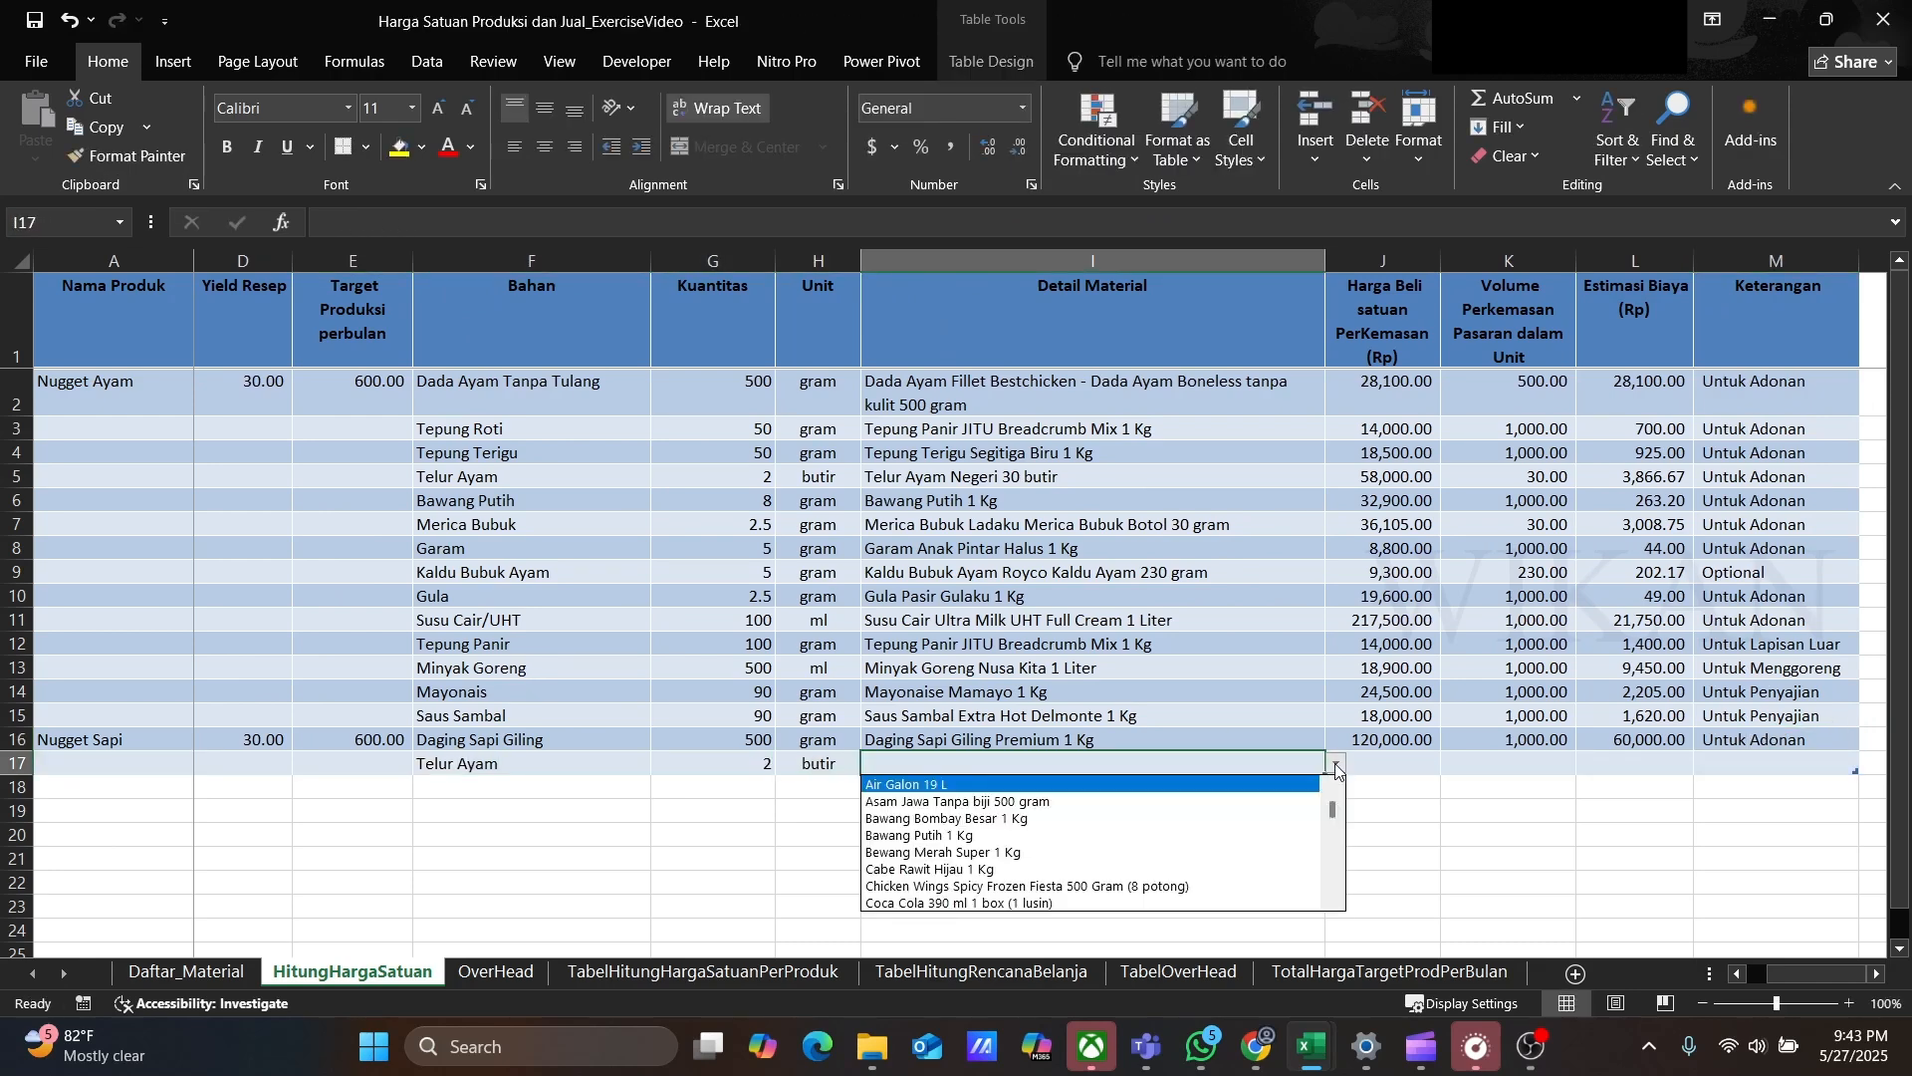
left_click_drag(1332, 799, 1334, 879)
left_click(944, 835)
Step: Copy Untuk Adonan into row 17's Keterangan
left_click(1730, 741)
key("ctrl+c")
key("Down")
key("ctrl+v")
Step: Add row 18 ingredient Tepung Terigu, 50 gram, with detail material Tepung Terigu Segitiga Biru 1 Kg
key("Left")
key("Left")
key("Left")
key("Left")
key("Left")
key("Left")
key("Left")
key("Down")
type("Tepung Terigu")
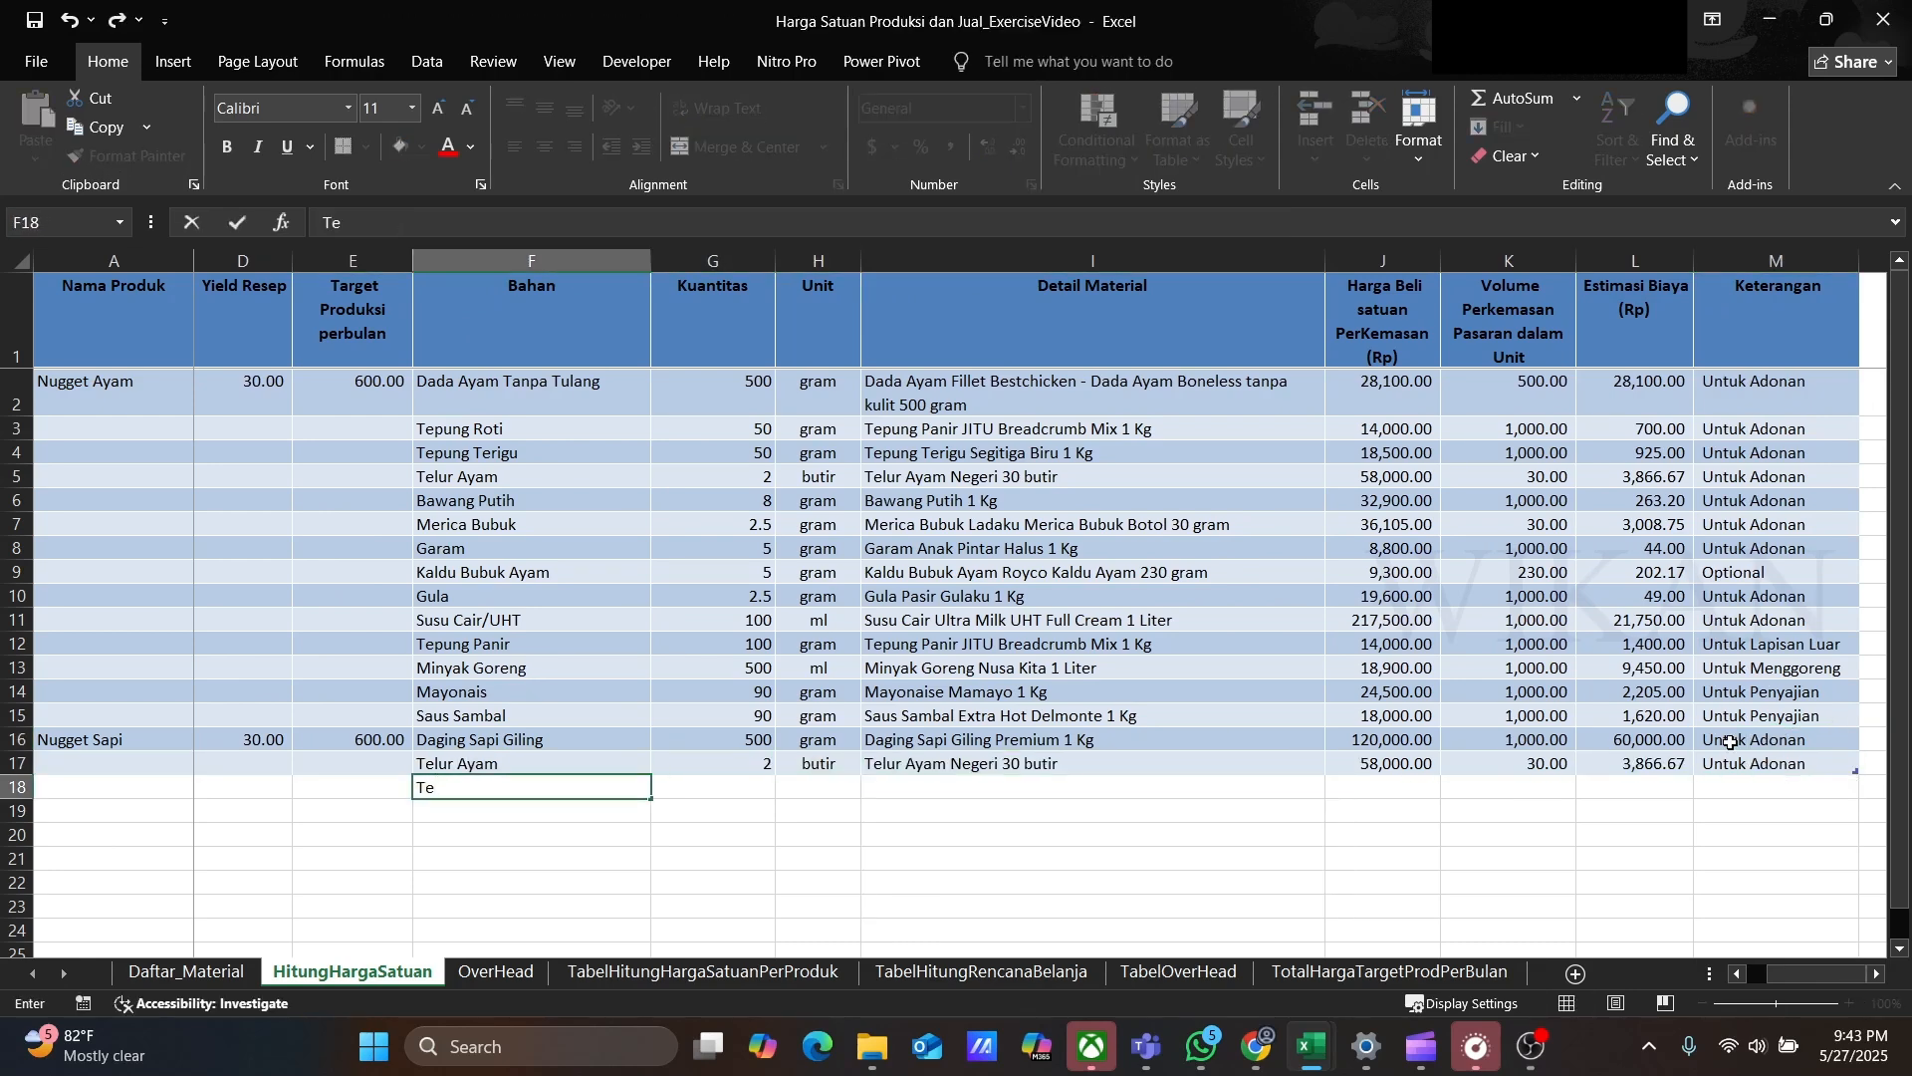
key("Tab")
type("50")
key("Tab")
type("gram")
key("Tab")
left_click(1335, 786)
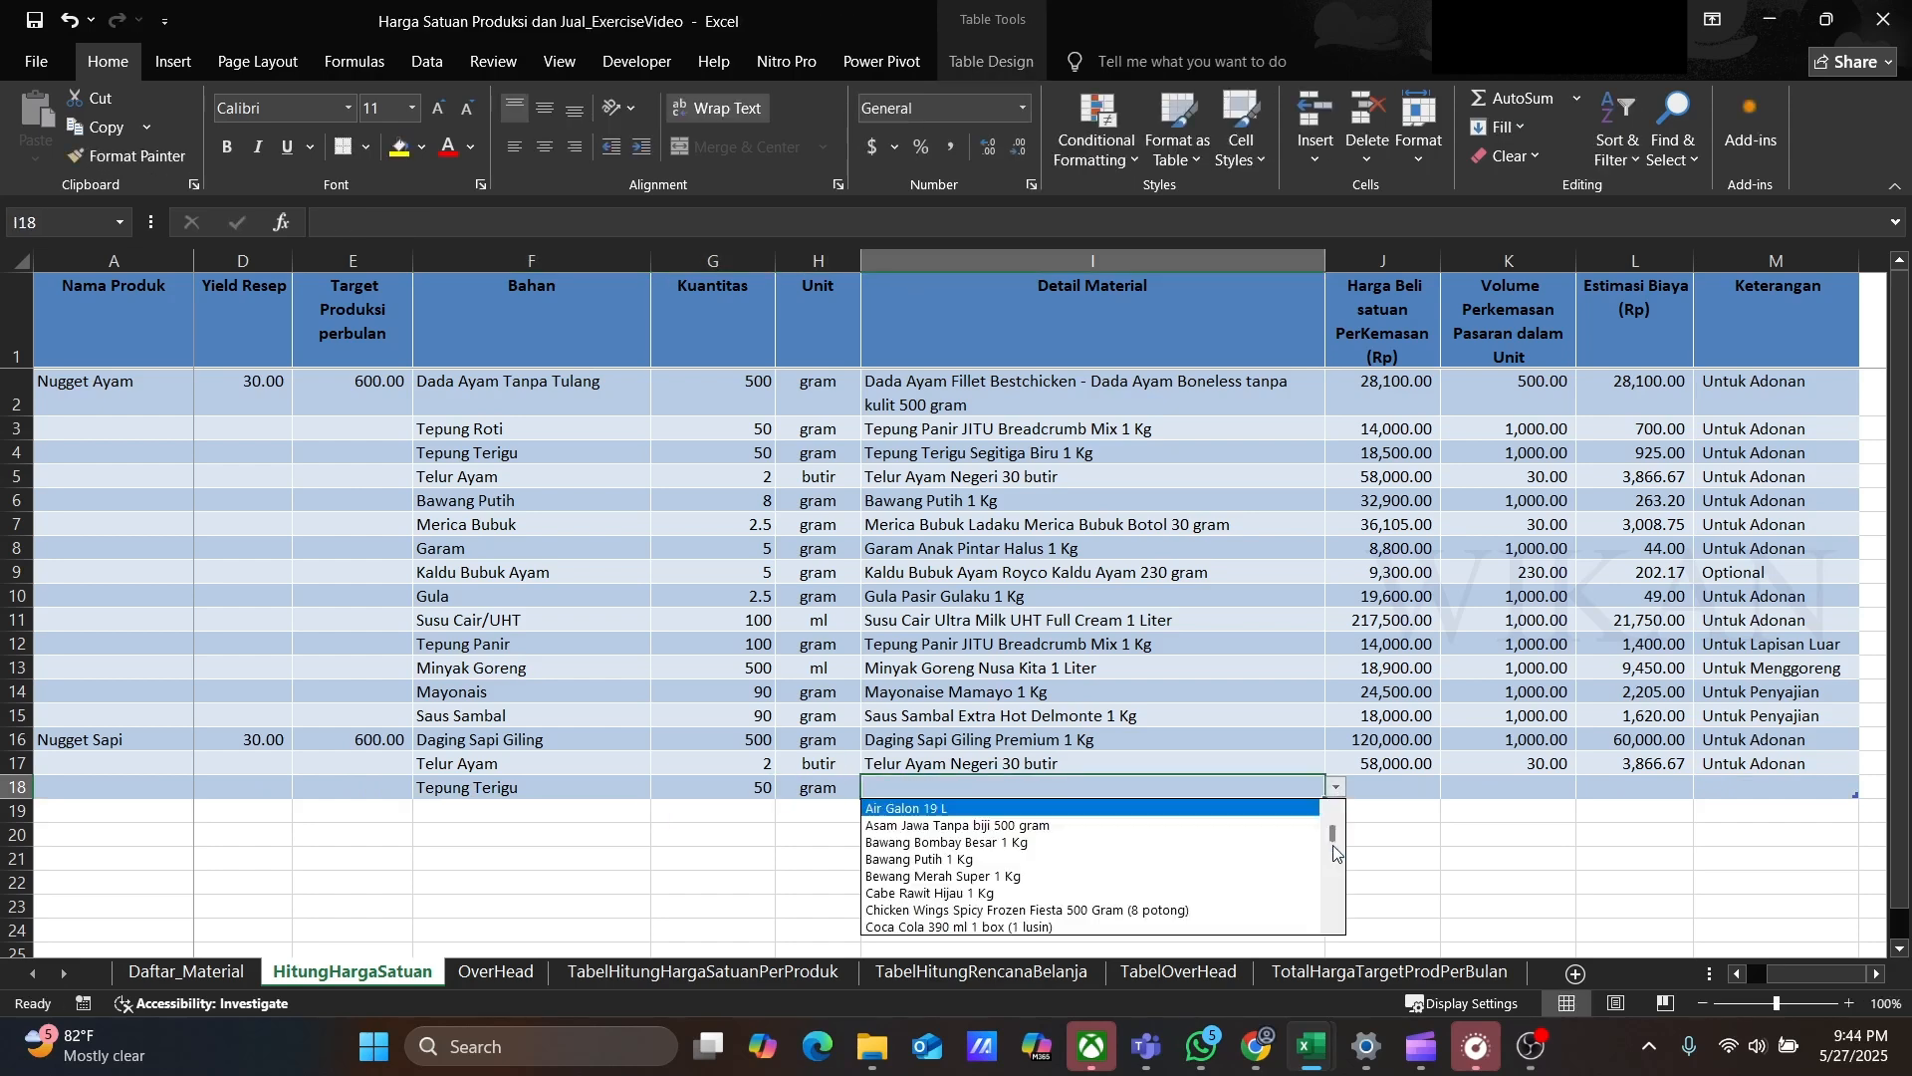
scroll(1130, 877, "down", 15)
left_click(1132, 912)
Step: Copy Untuk Adonan into row 18's Keterangan
left_click(1740, 767)
key("ctrl+c")
left_click(1742, 784)
key("ctrl+v")
Step: Add row 19 ingredient Tepung Roti, 50 gram, with detail material Tepung Panir JITU Breadcrumb Mix 1 Kg
left_click(496, 811)
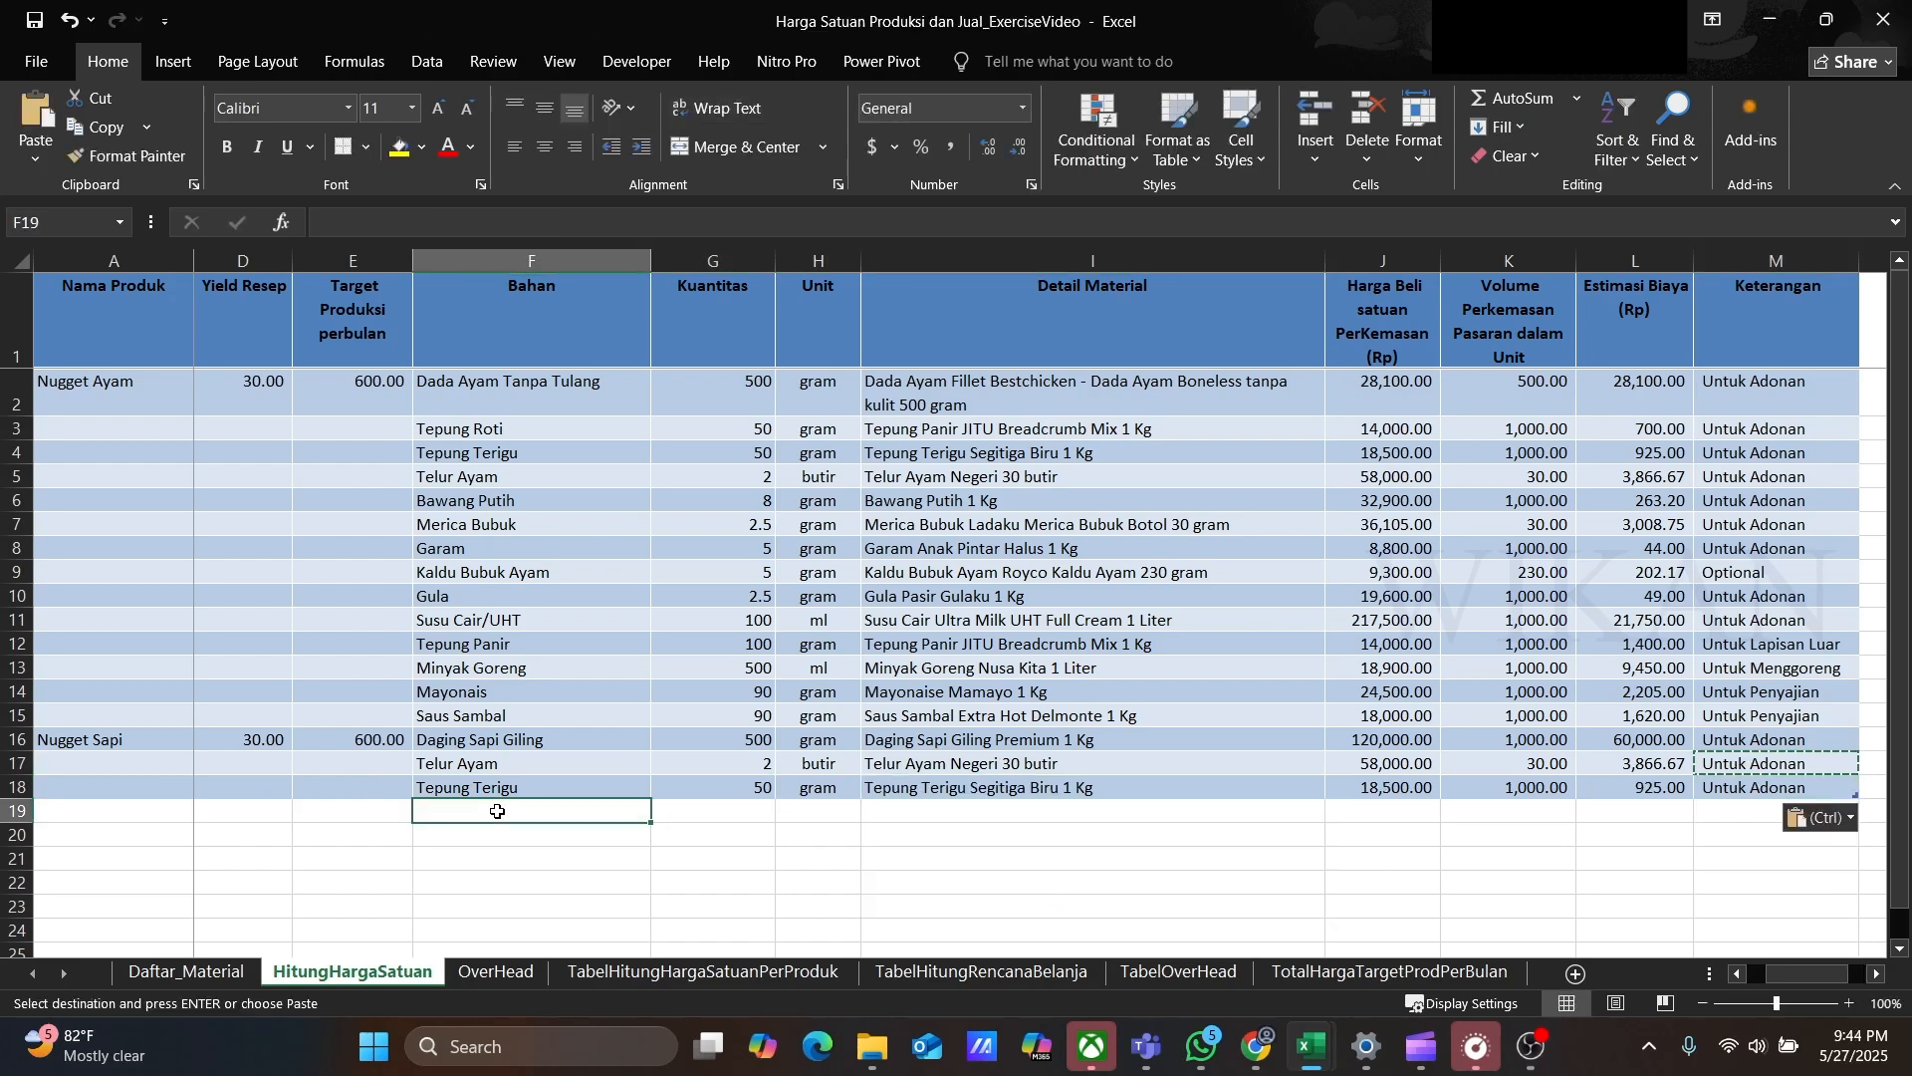
type("Tepung Roti")
key("Tab")
type("50")
key("Tab")
type("gram")
key("Tab")
left_click(1335, 811)
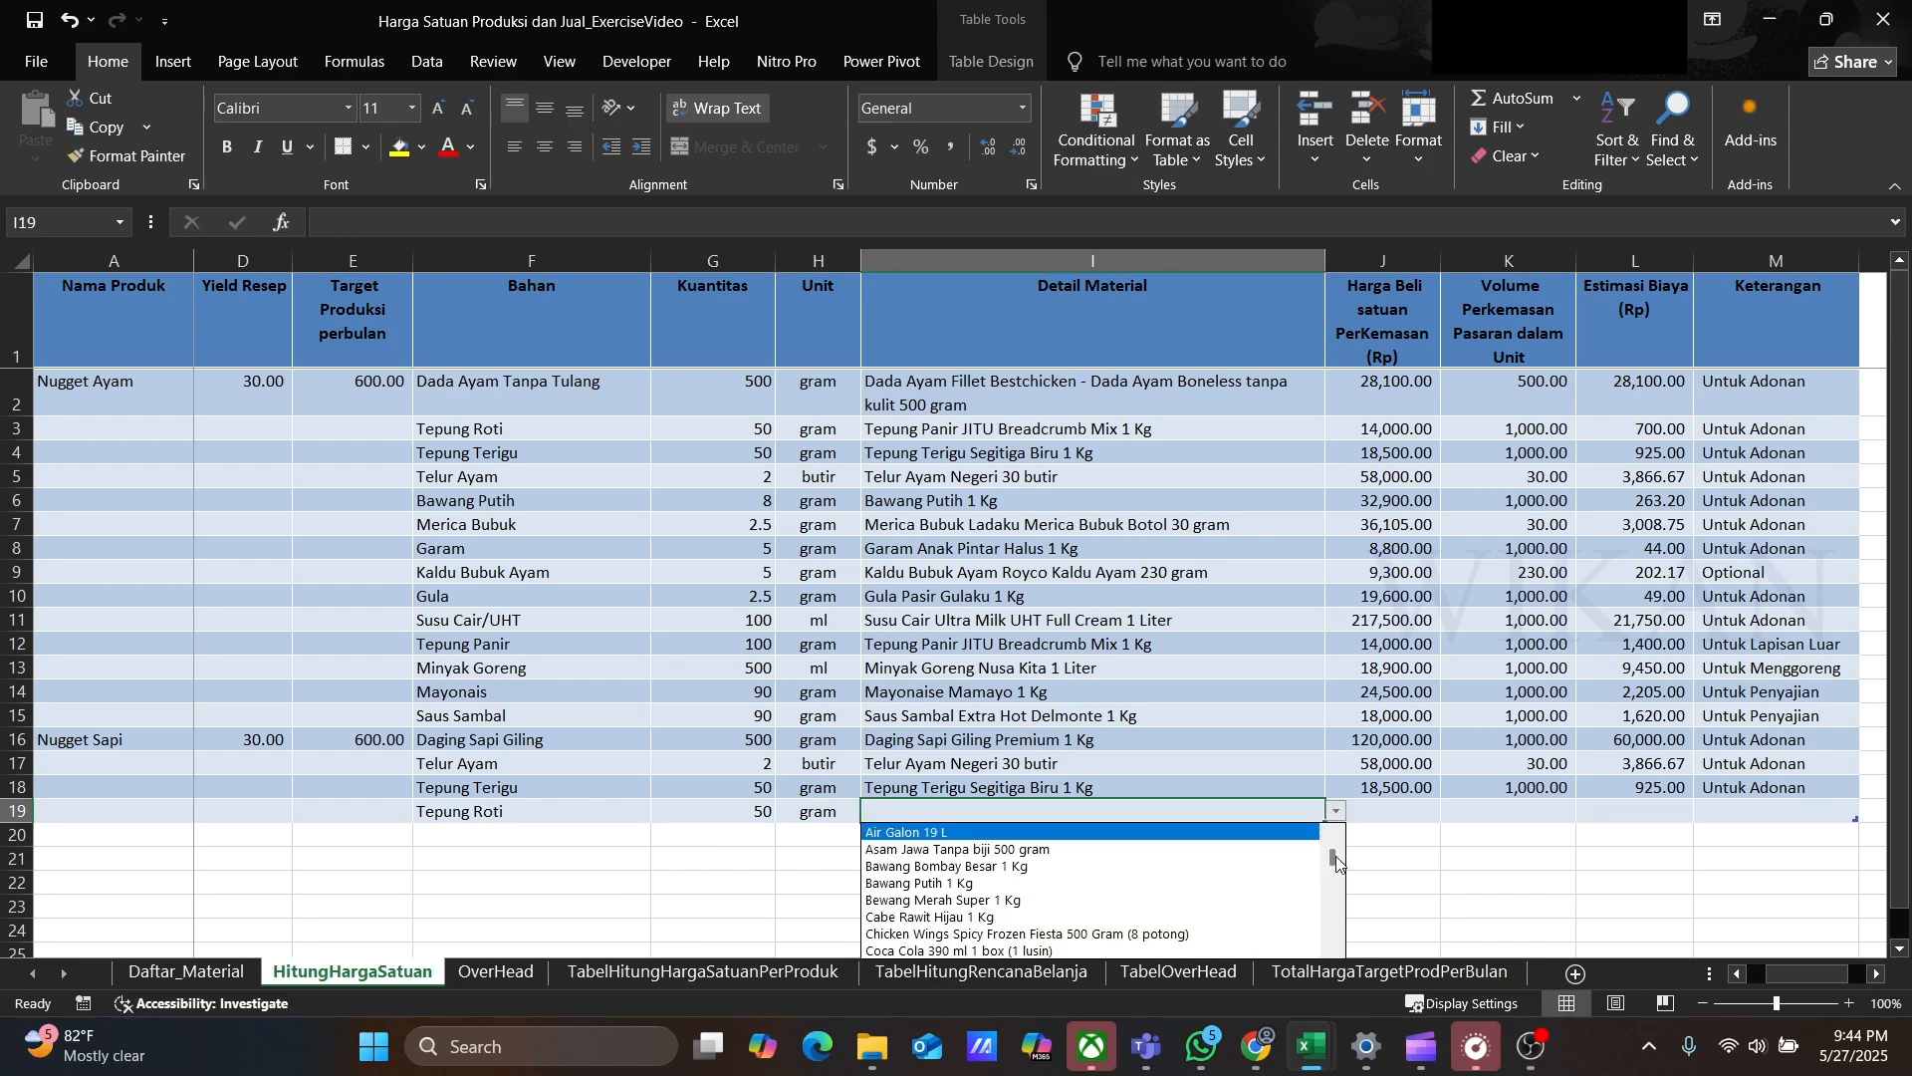
left_click_drag(1332, 856, 1333, 921)
left_click(1129, 895)
Step: Copy Untuk Adonan into row 19's Keterangan
left_click(1737, 790)
key("ctrl+c")
left_click(1740, 810)
key("ctrl+v")
Step: Add row 20 ingredient Bawang Putih, 16 gram, with detail material Bawang Putih 1 Kg
left_click(496, 834)
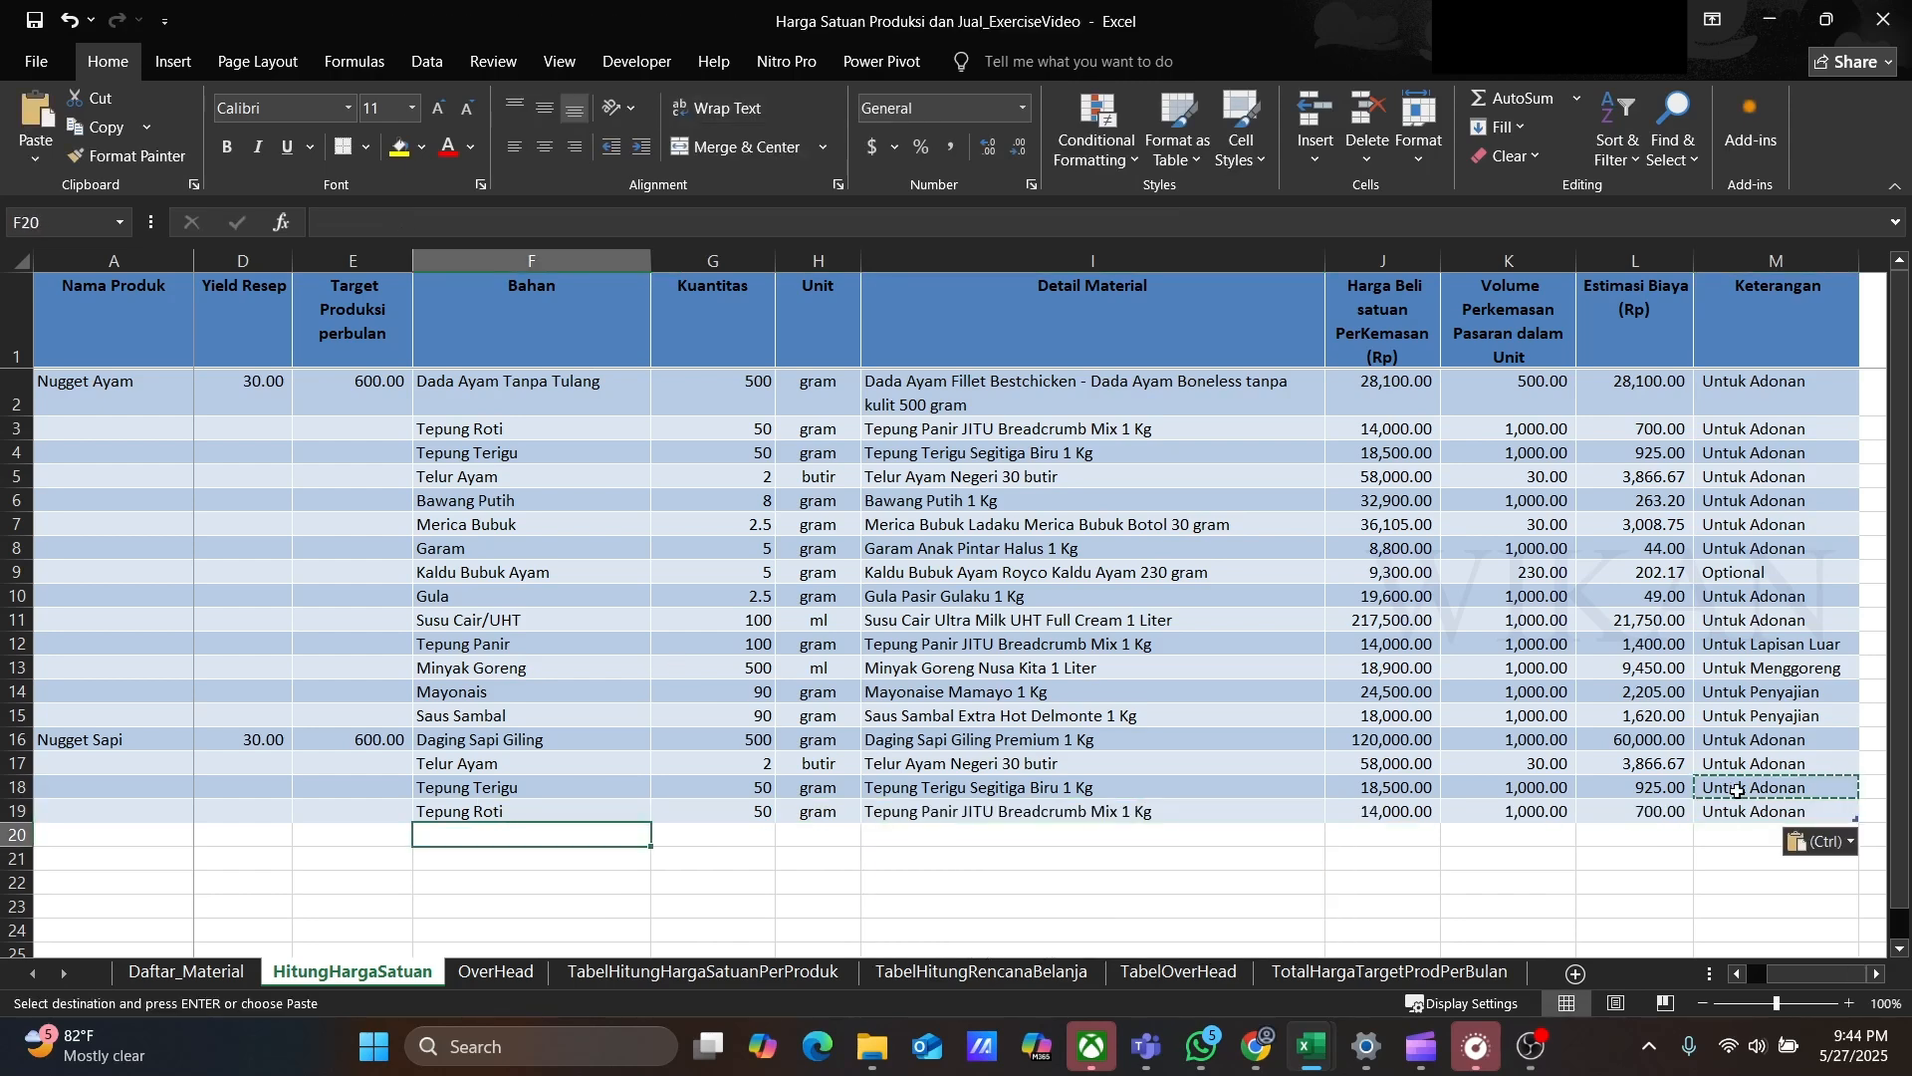
type("Bawang Putih")
key("Tab")
type("16")
key("Tab")
type("gram")
key("Tab")
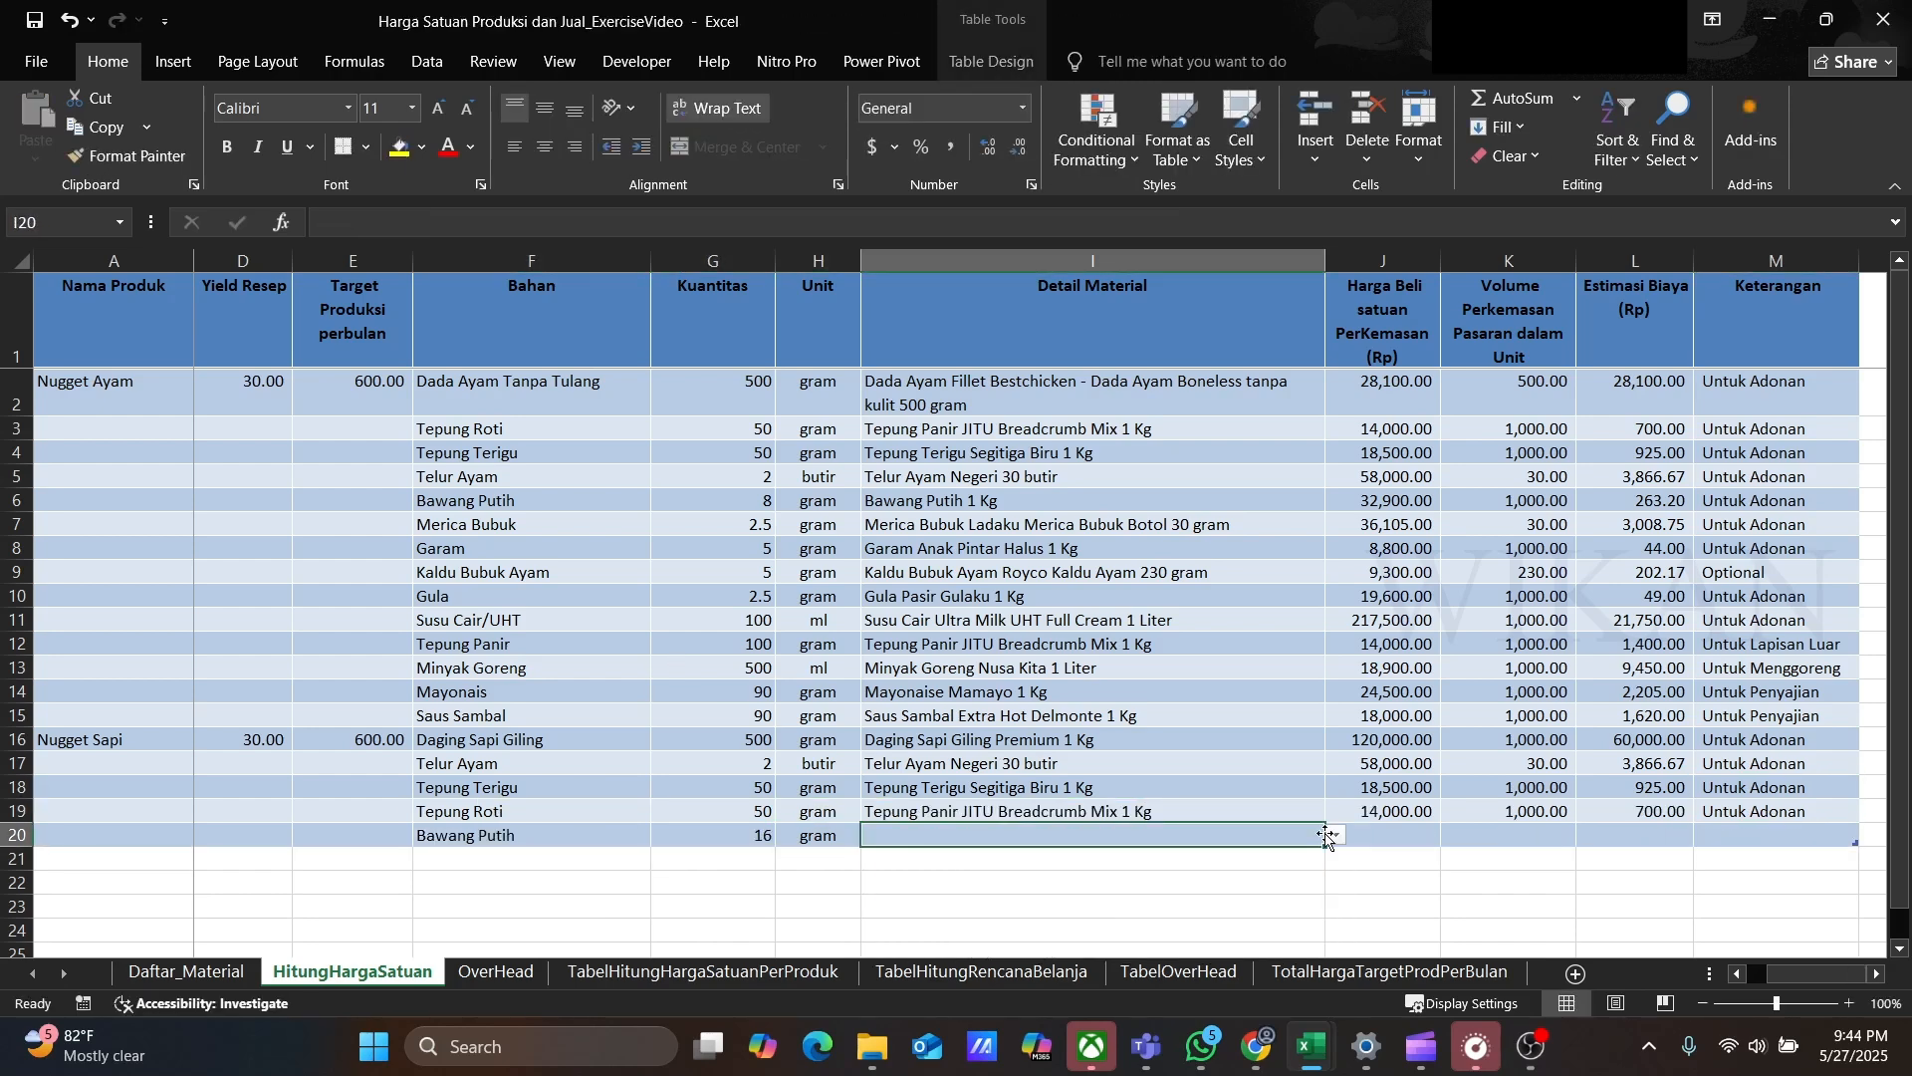
left_click(1335, 835)
left_click(1096, 906)
Step: Copy Untuk Adonan into row 20's Keterangan
left_click(1746, 815)
key("ctrl+c")
key("ctrl+v")
Step: Add row 21 ingredient Bawang Bombay, 75 gram, material Bawang Bombay Besar 1 Kg, noted Untuk Adonan
key("Tab")
key("Tab")
key("Tab")
key("Tab")
type("Bawang Bombay")
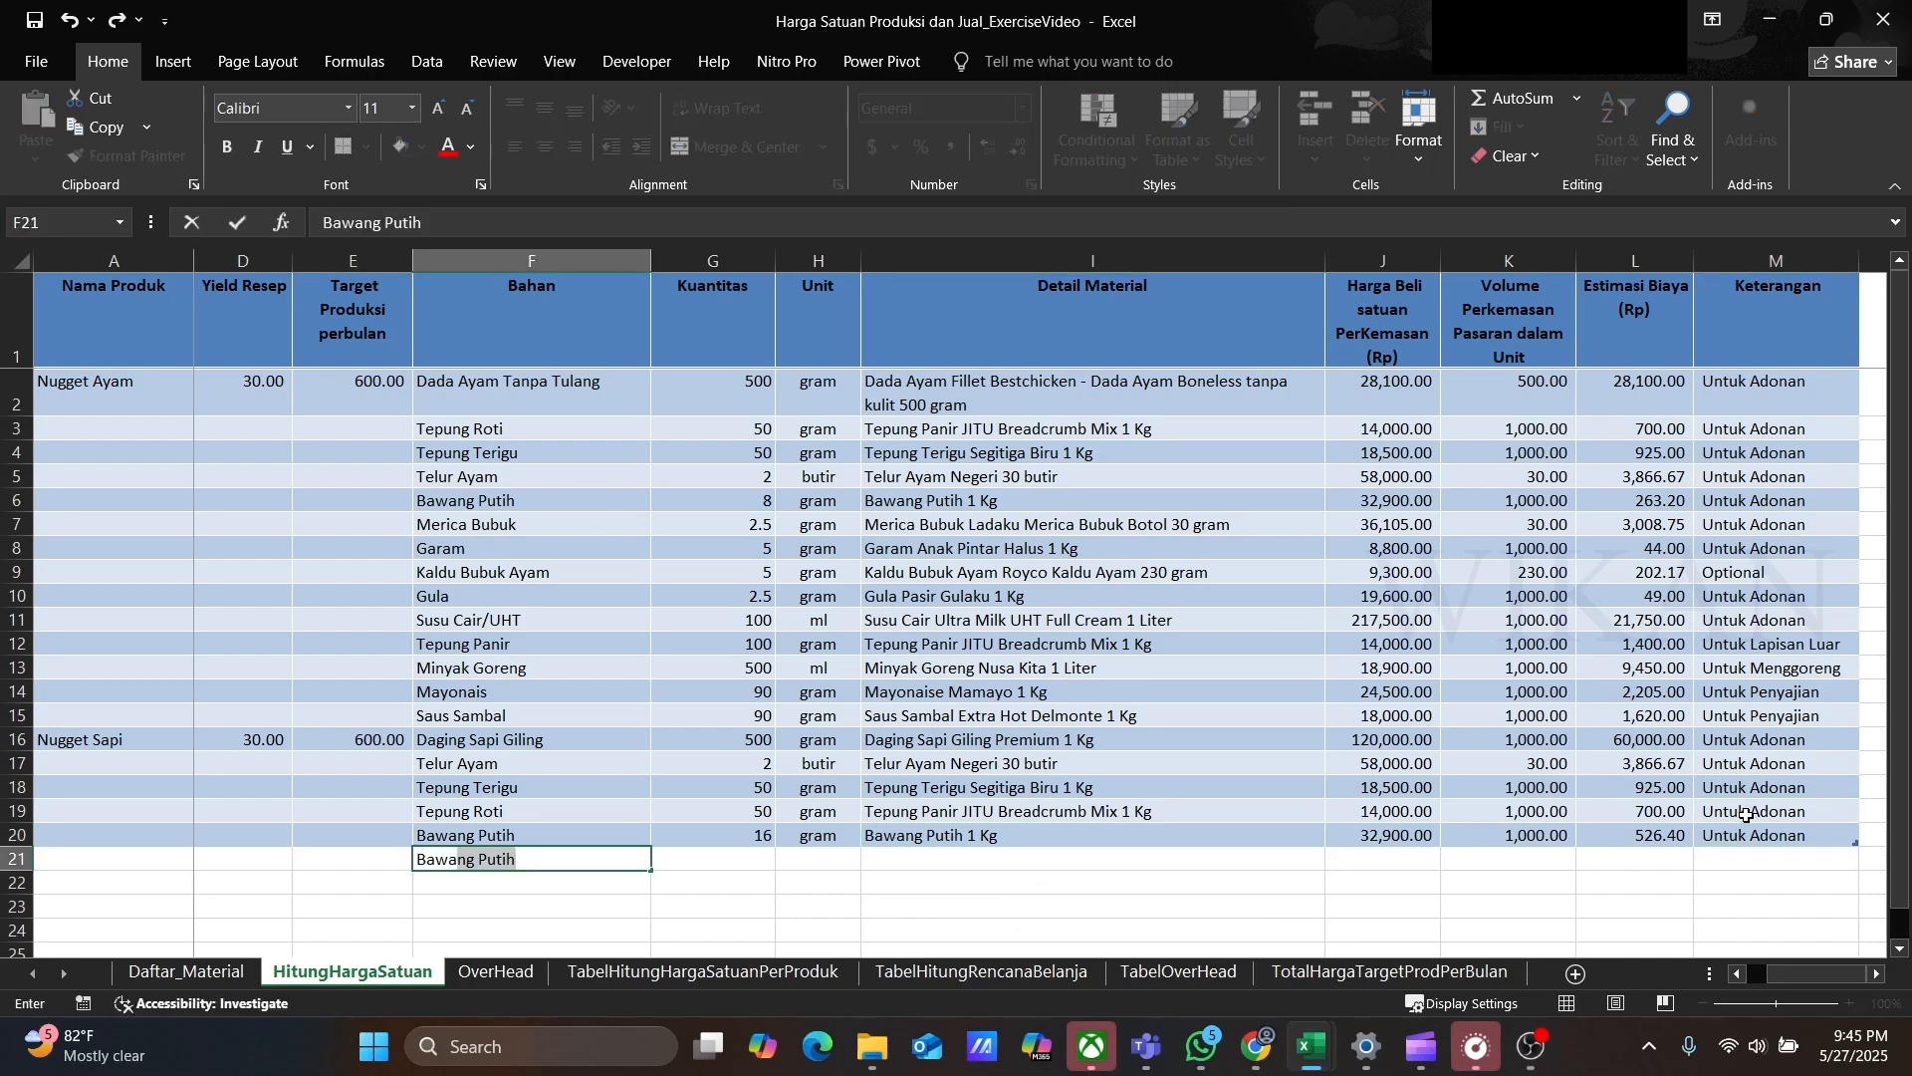
key("Tab")
type("75")
key("Tab")
type("gram")
Step: Add row 22 ingredient Merica Bubuk, 2.5 gram, with detail material Merica Bubuk Ladaku Merica Bubuk Botol 30 gram
key("Tab")
left_click(1336, 859)
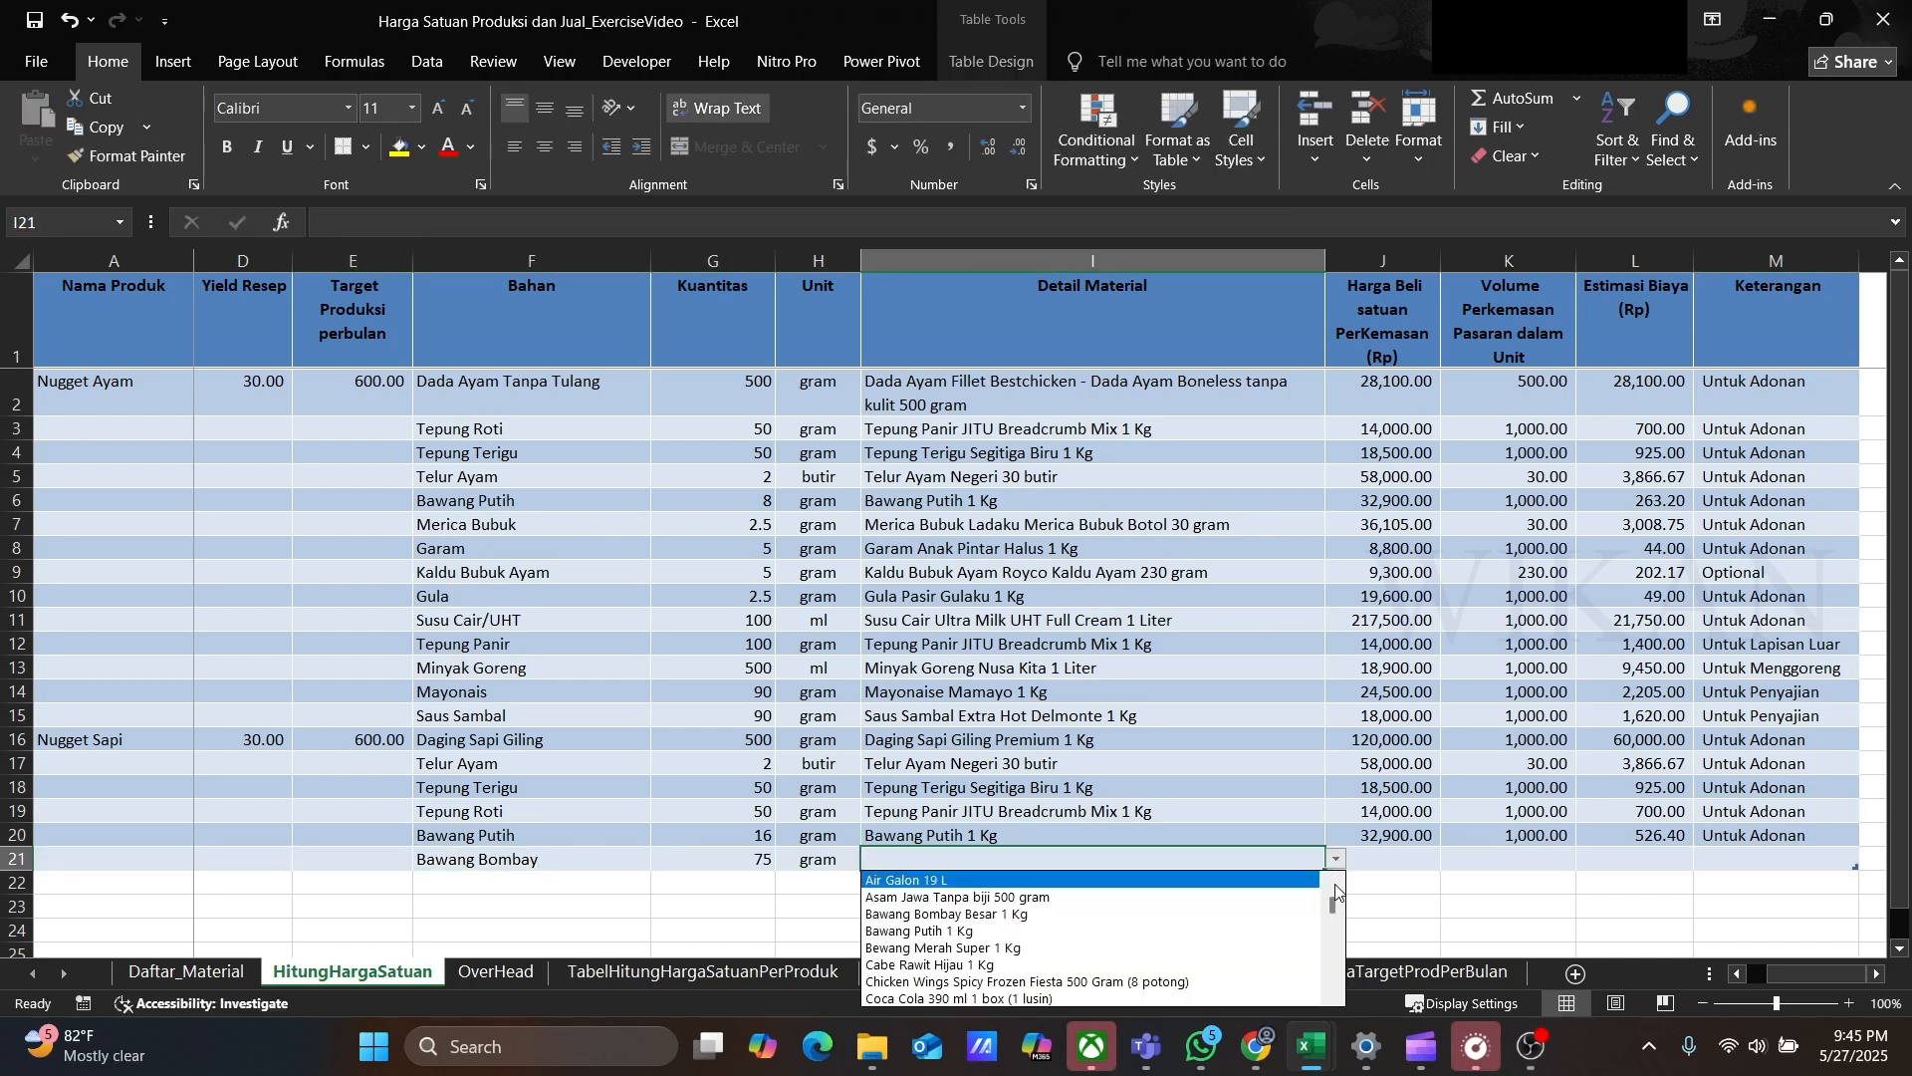
left_click(1265, 910)
left_click(1763, 863)
key("ctrl+v")
key("Tab")
key("Tab")
key("Tab")
key("Tab")
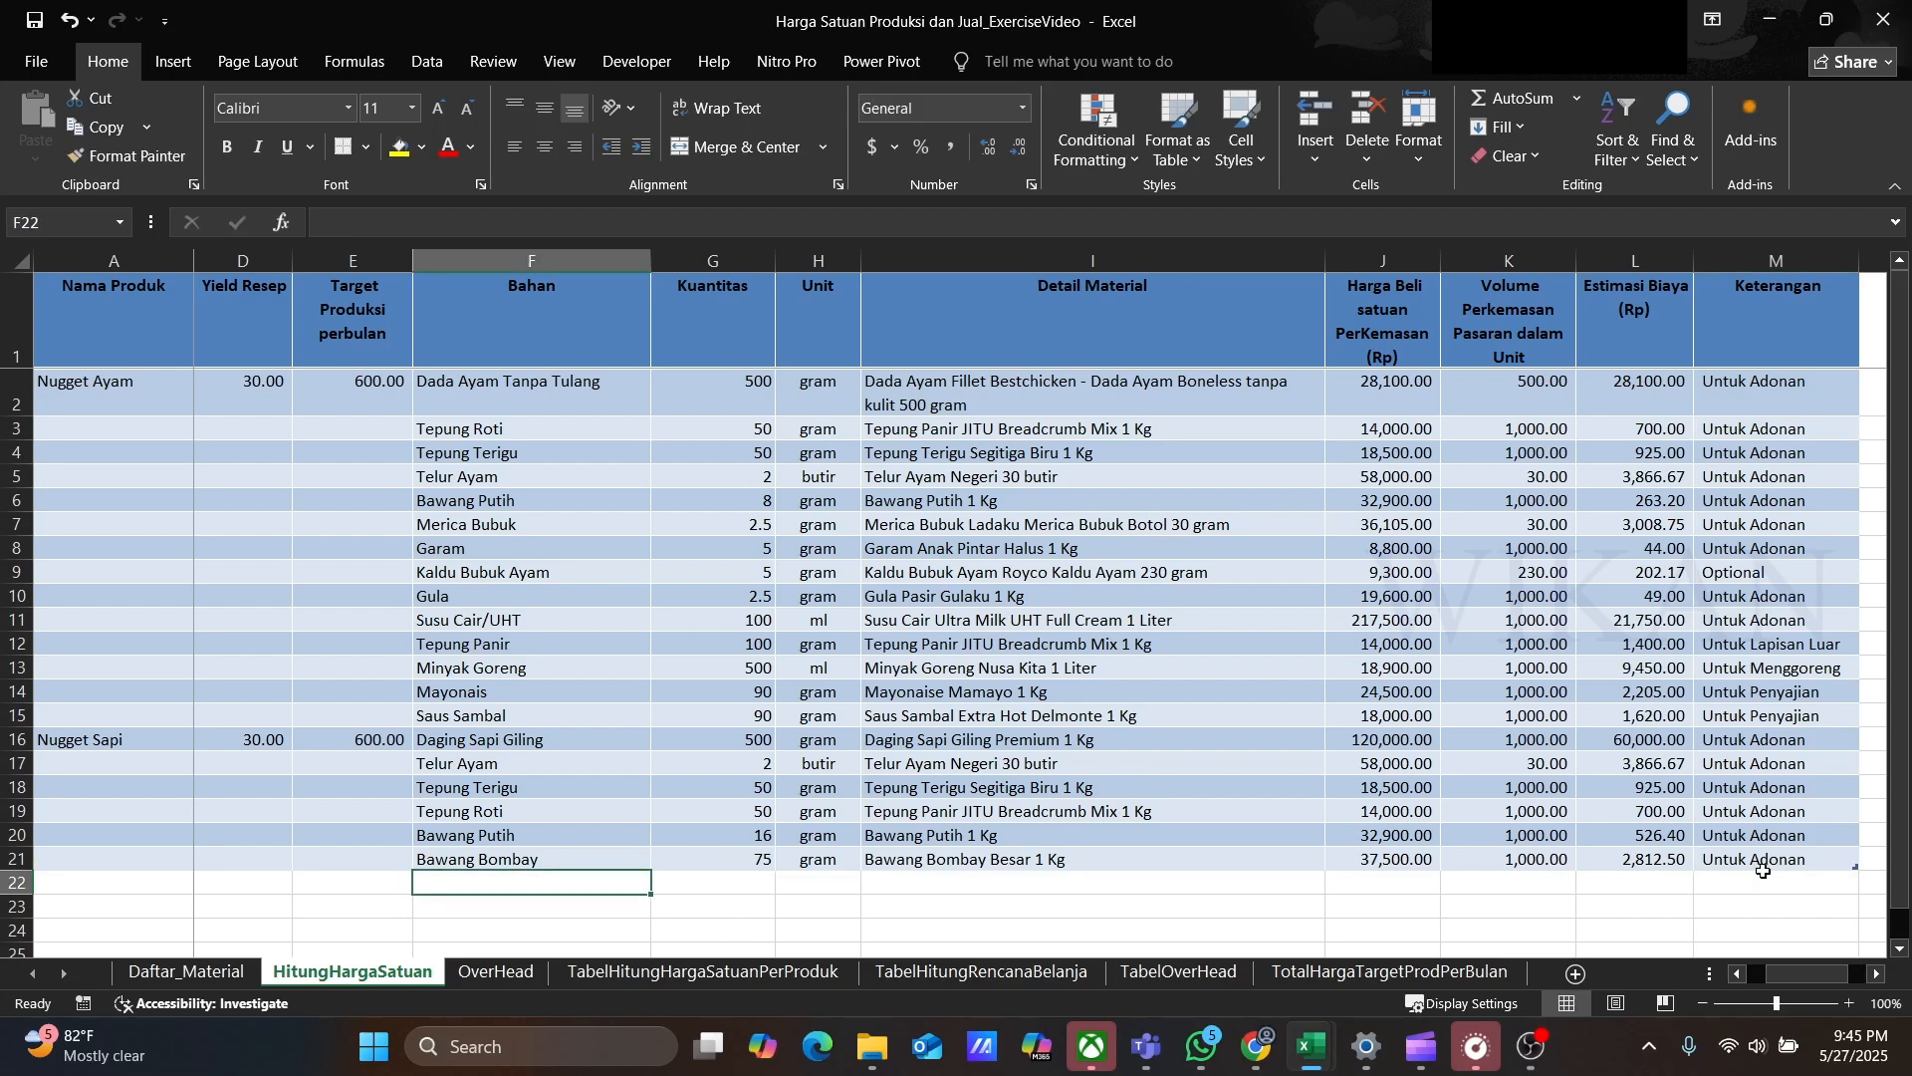
type("Merica Bubuk")
key("Tab")
type("2.5")
Step: Add row 23 ingredient Garam, 5 gram, with detail material Garam Anak Pintar Halus 1 Kg
key("Tab")
type("gram")
key("Tab")
left_click(1335, 884)
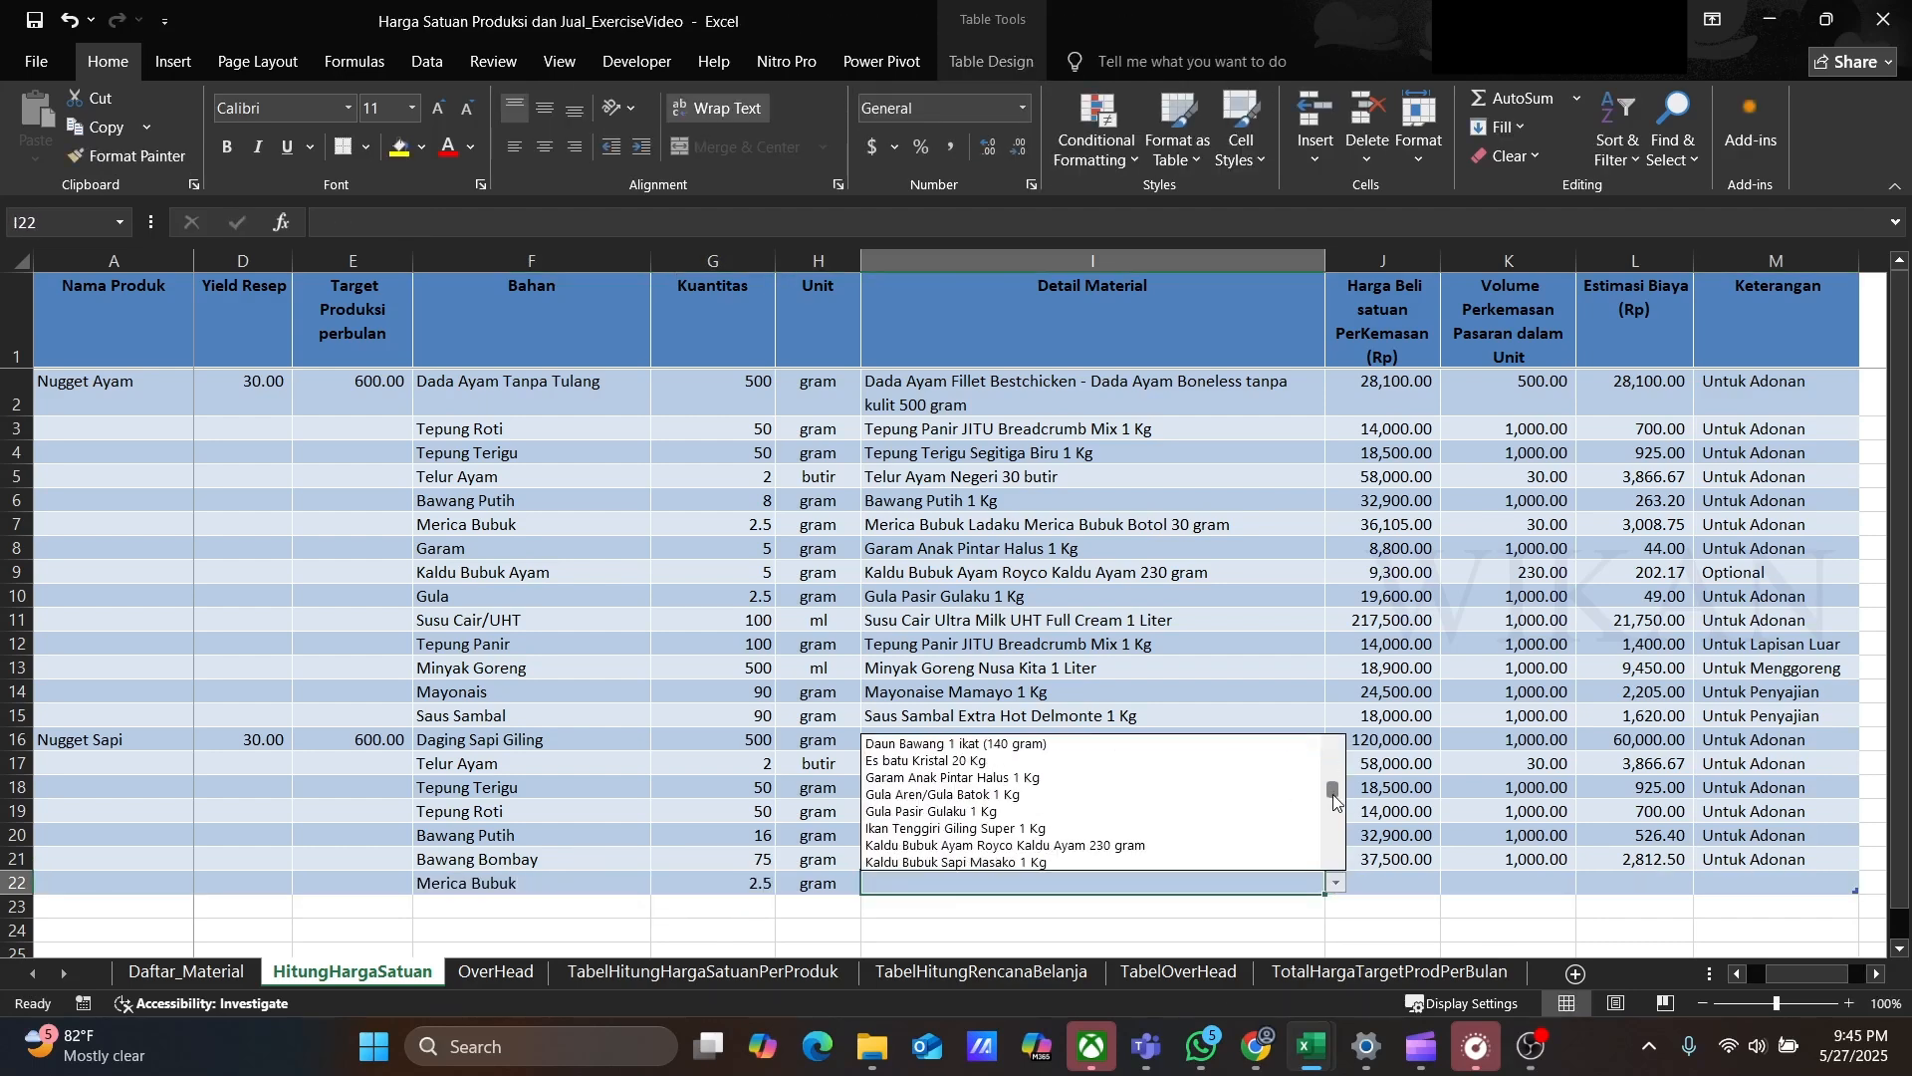
left_click(1245, 827)
Step: Copy Untuk Adonan into row 22's Keterangan
left_click(1748, 863)
key("ctrl+c")
left_click(1741, 885)
key("ctrl+v")
key("Tab")
key("Tab")
key("Tab")
key("Tab")
type("Garam")
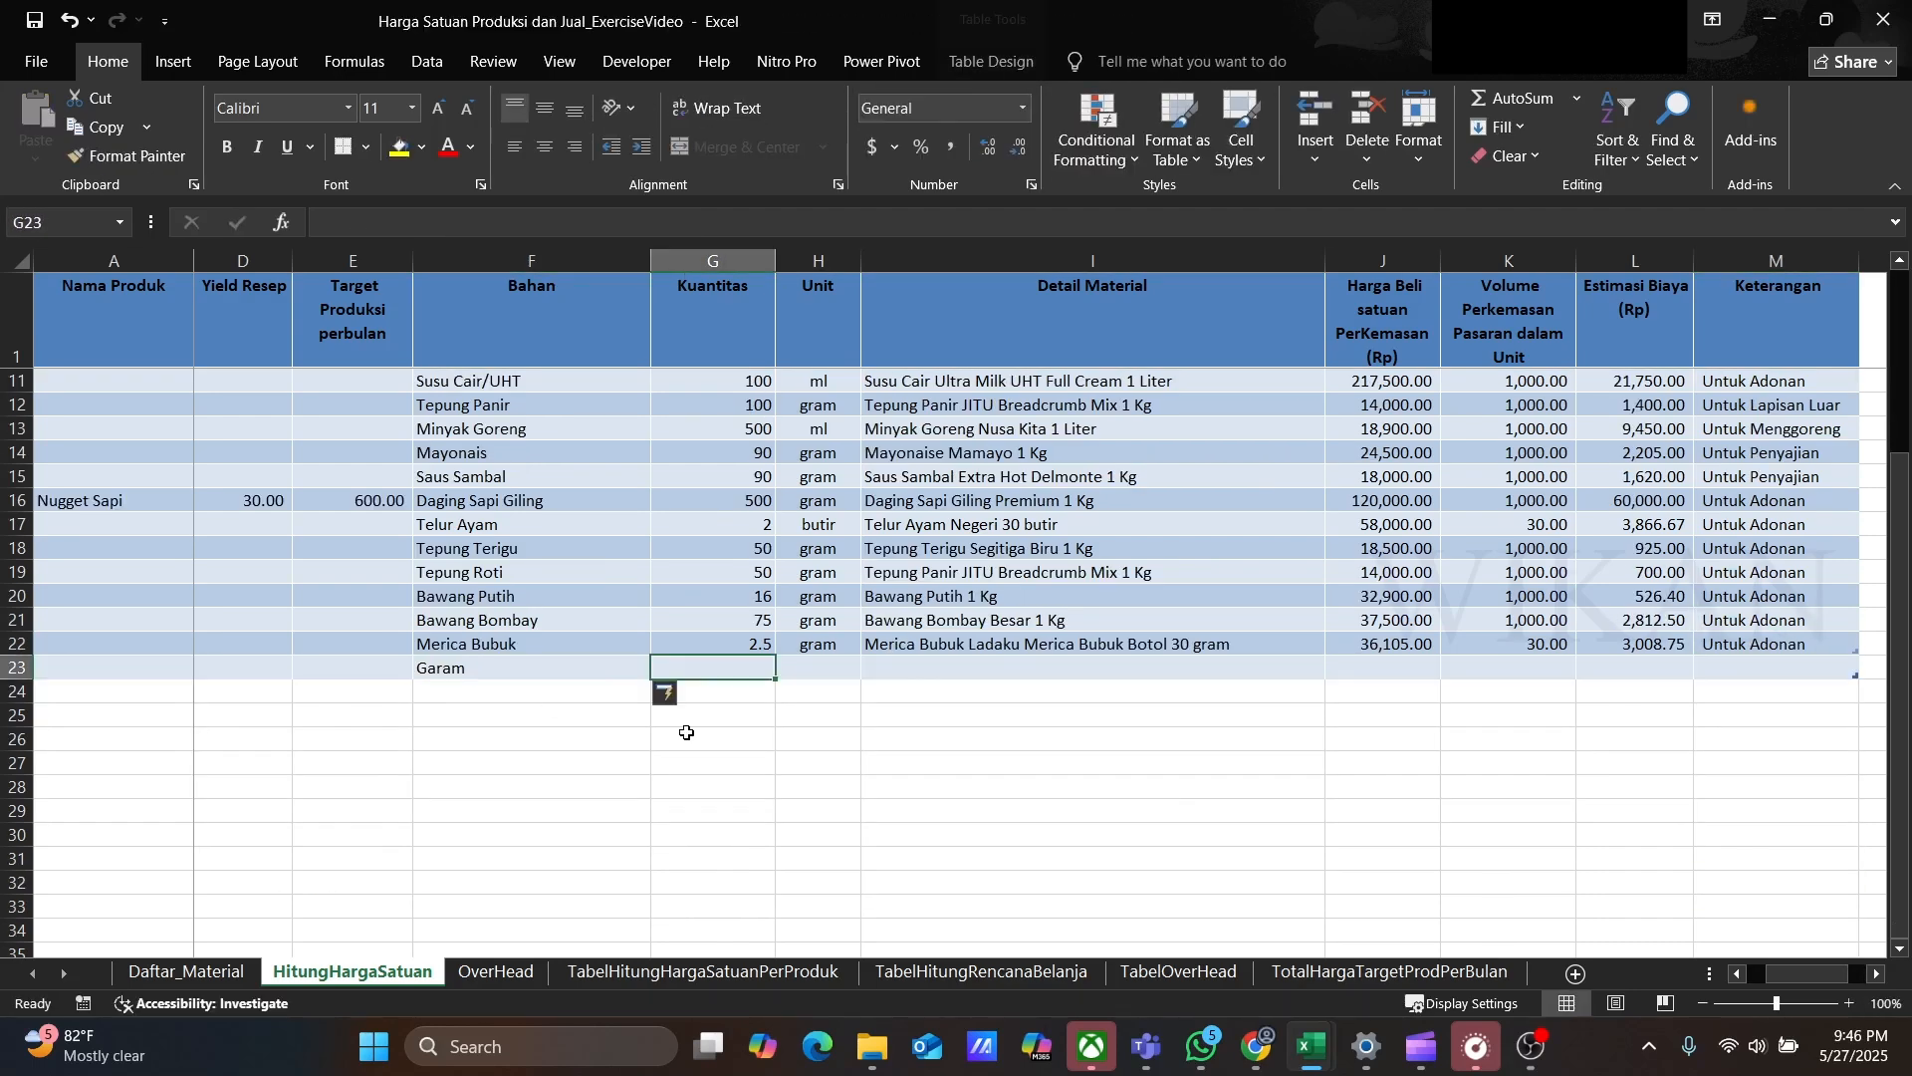
key("Tab")
type("5")
key("Tab")
type("gram")
Step: Add row 24 ingredient Kaldu Bubuk Sapi, 5 gram, material Kaldu Bubuk Sapi Masako 1 Kg, noted Optional
key("Tab")
left_click(1336, 667)
left_click(996, 809)
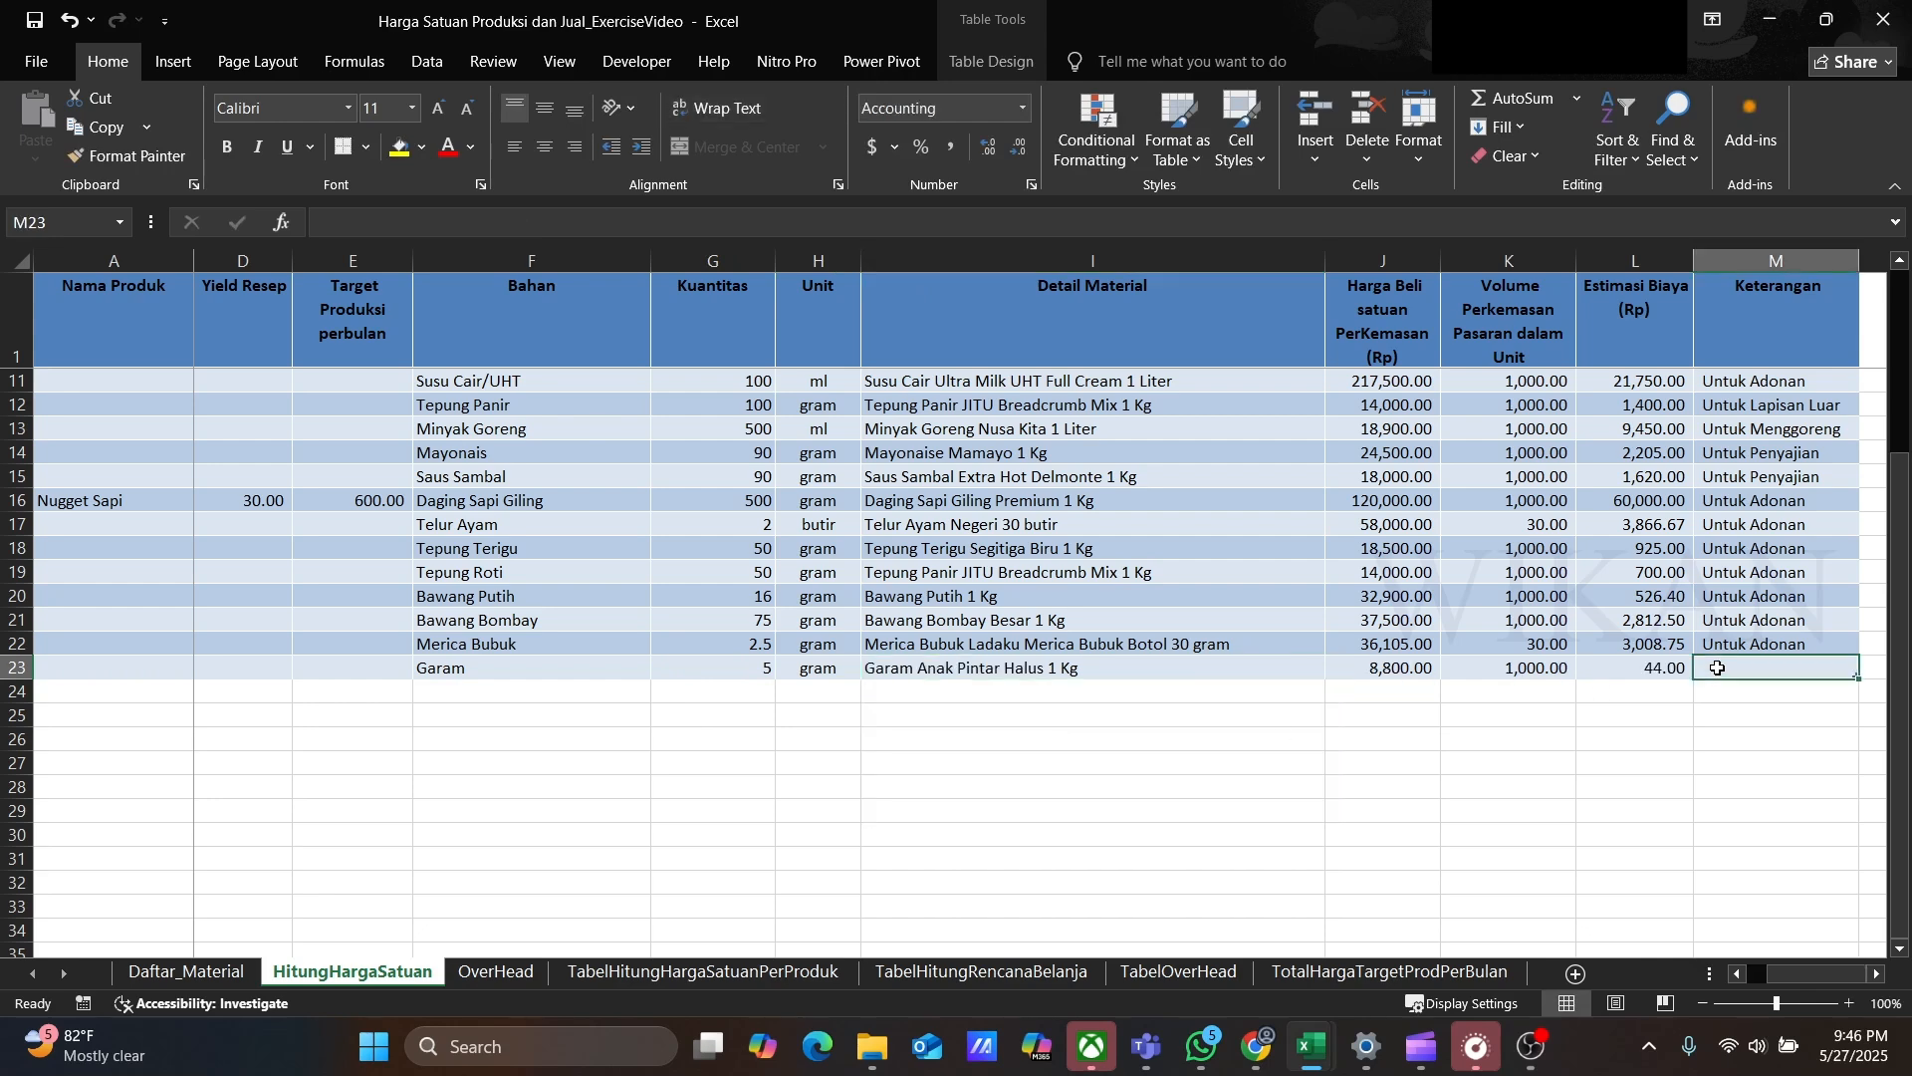
Step: Copy Untuk Adonan into row 23's Keterangan
left_click(1748, 644)
key("ctrl+c")
left_click(1741, 667)
key("ctrl+v")
left_click(556, 692)
type("Kaldu Bubuk Sapi")
key("Tab")
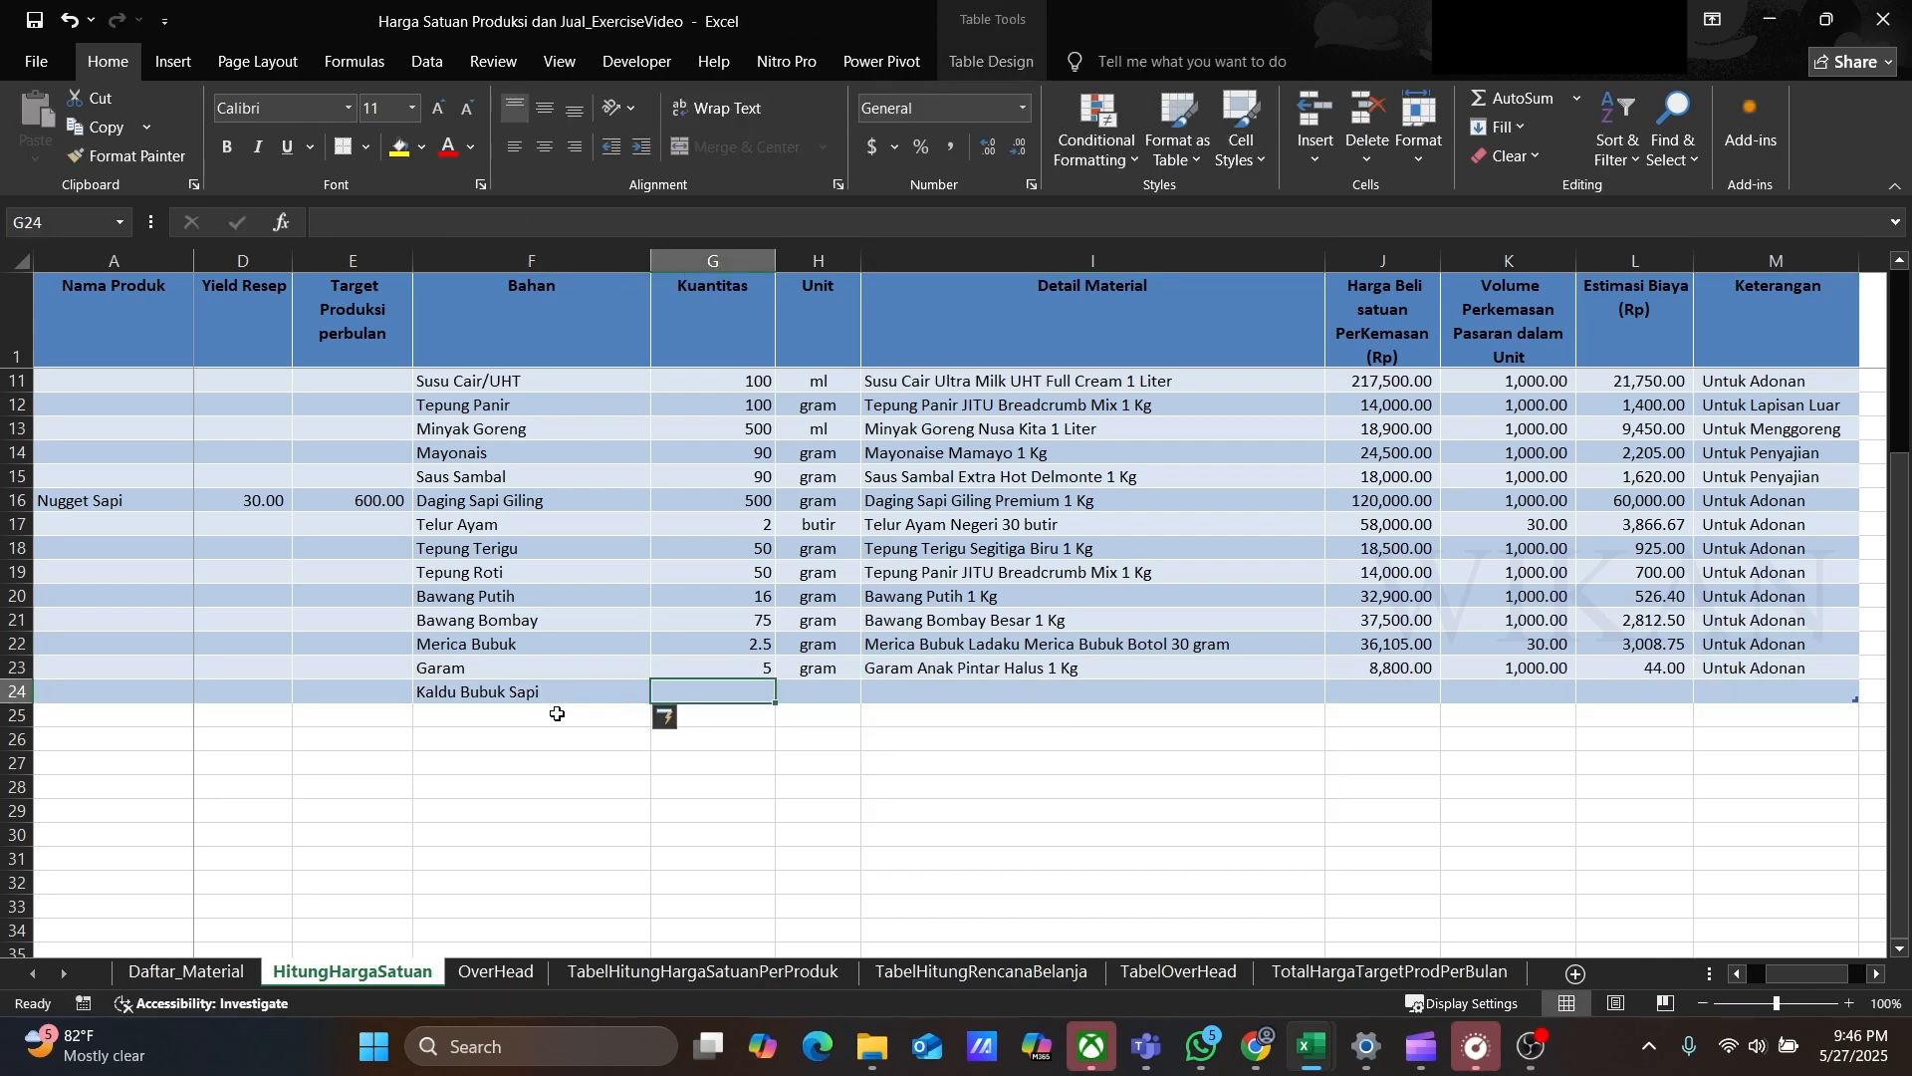
type("5")
key("Tab")
type("gram")
key("Tab")
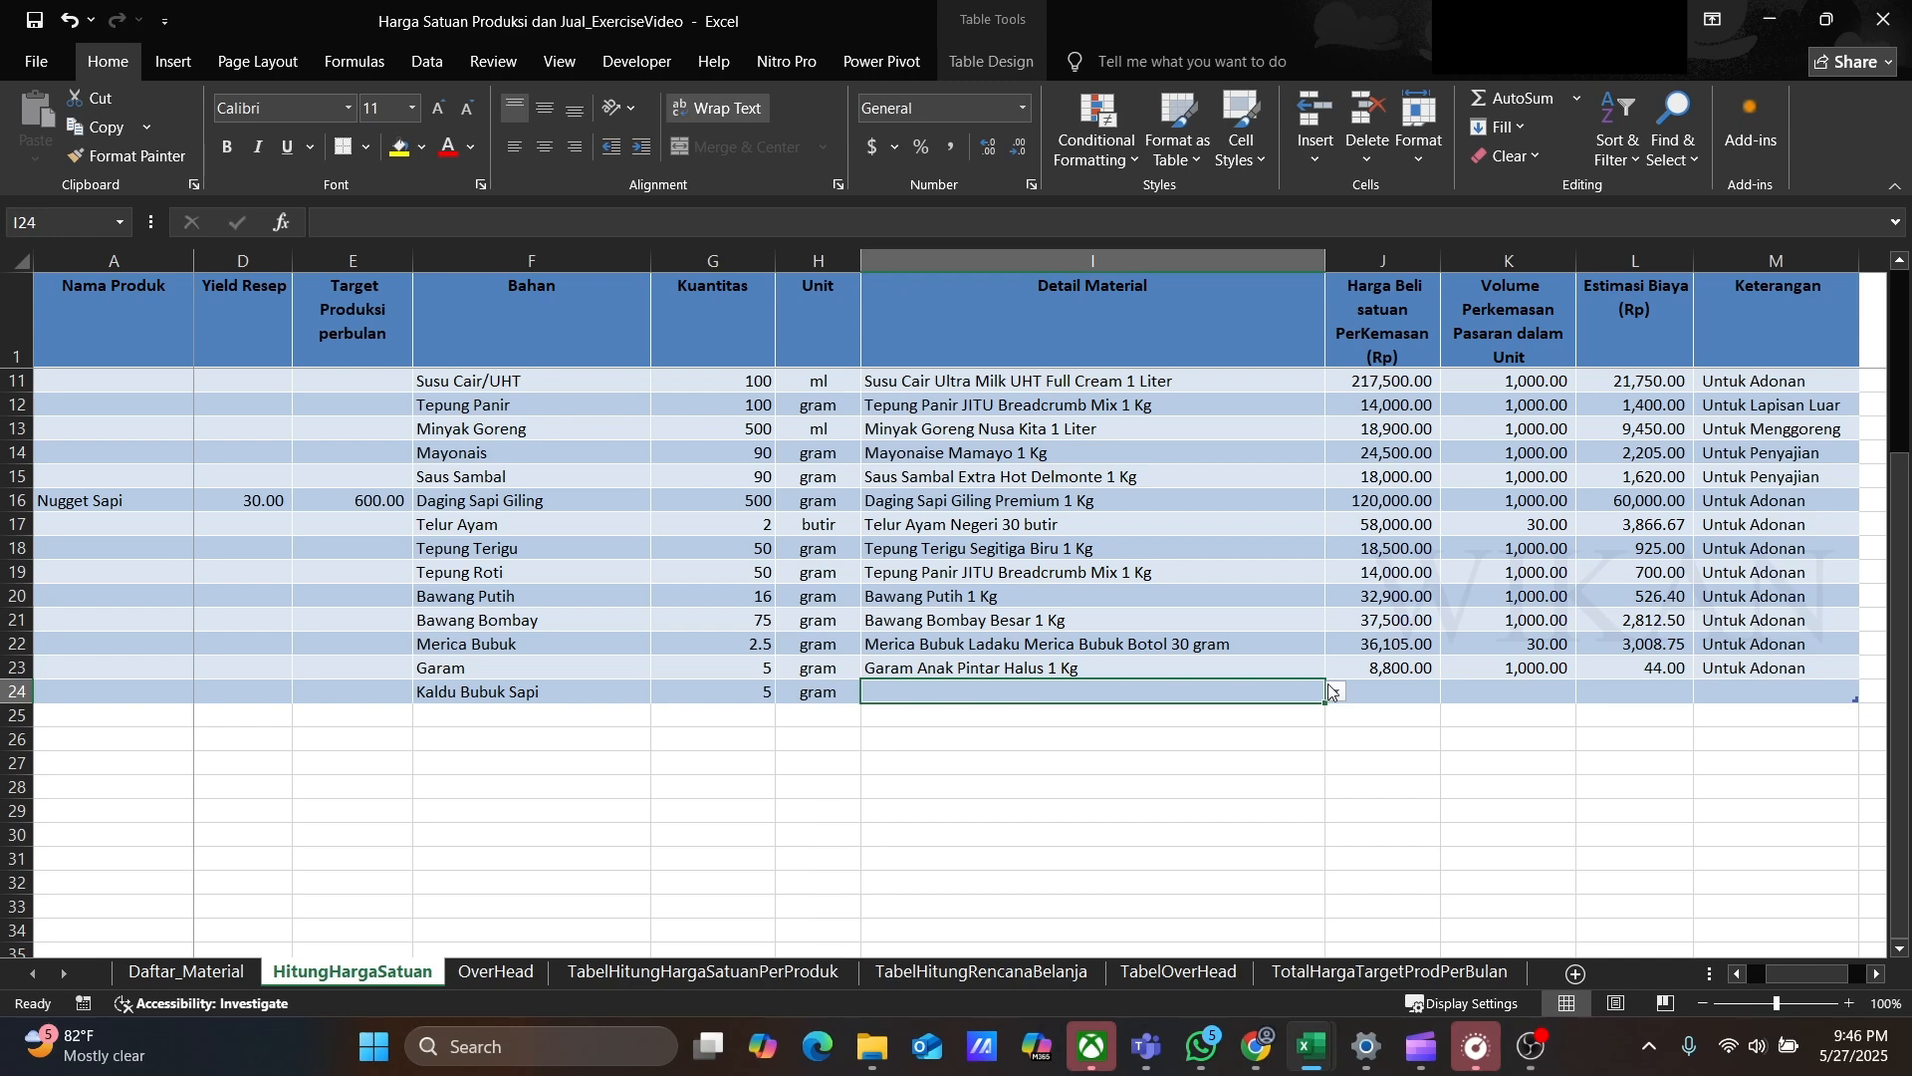
left_click(1336, 692)
left_click(1067, 764)
left_click(1743, 691)
type("Optional")
Step: Add row 25 ingredient Susu Cair/UHT, 100 ml, with detail material Susu Cair Ultra Milk UHT Full Cream 1 Liter
key("Left")
key("Left")
key("Left")
key("Left")
key("Left")
type("Susu Cair/UHT")
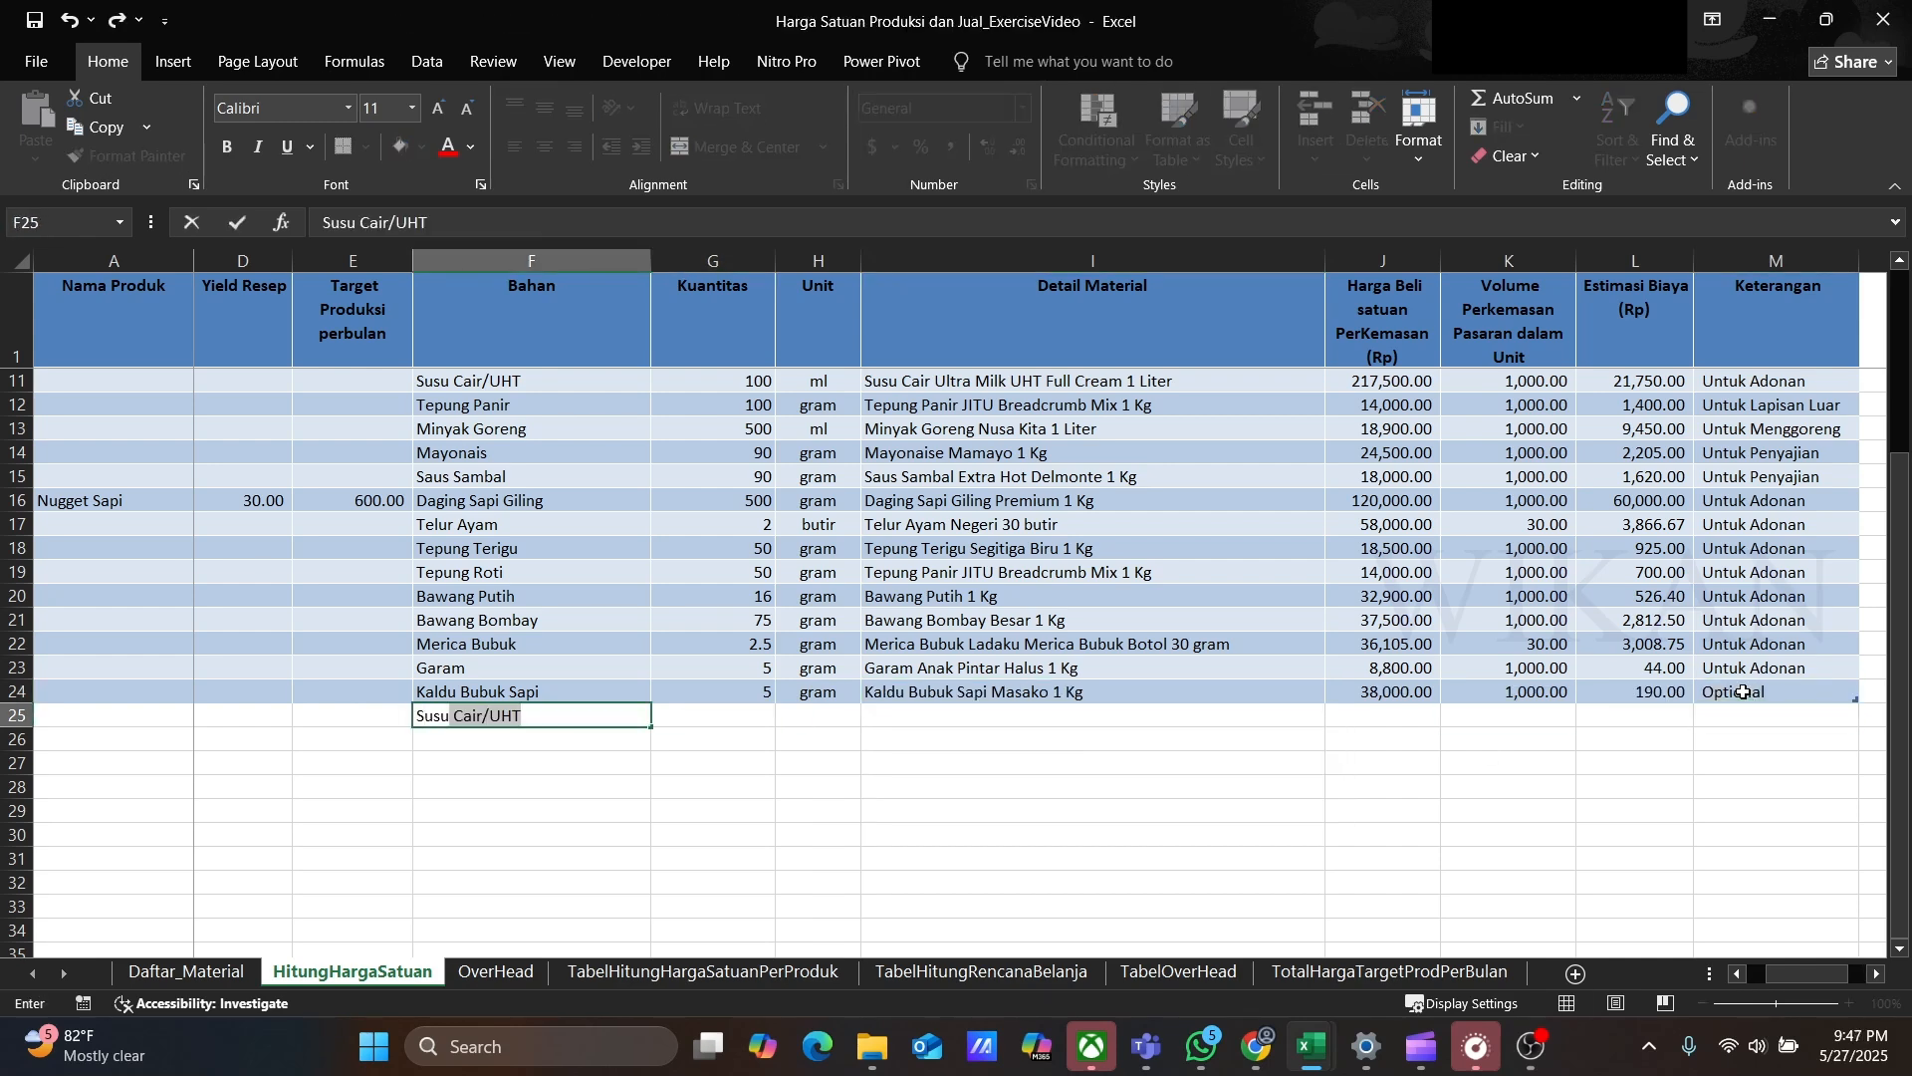
key("Tab")
type("100")
key("Tab")
type("ml")
key("Tab")
left_click(1336, 715)
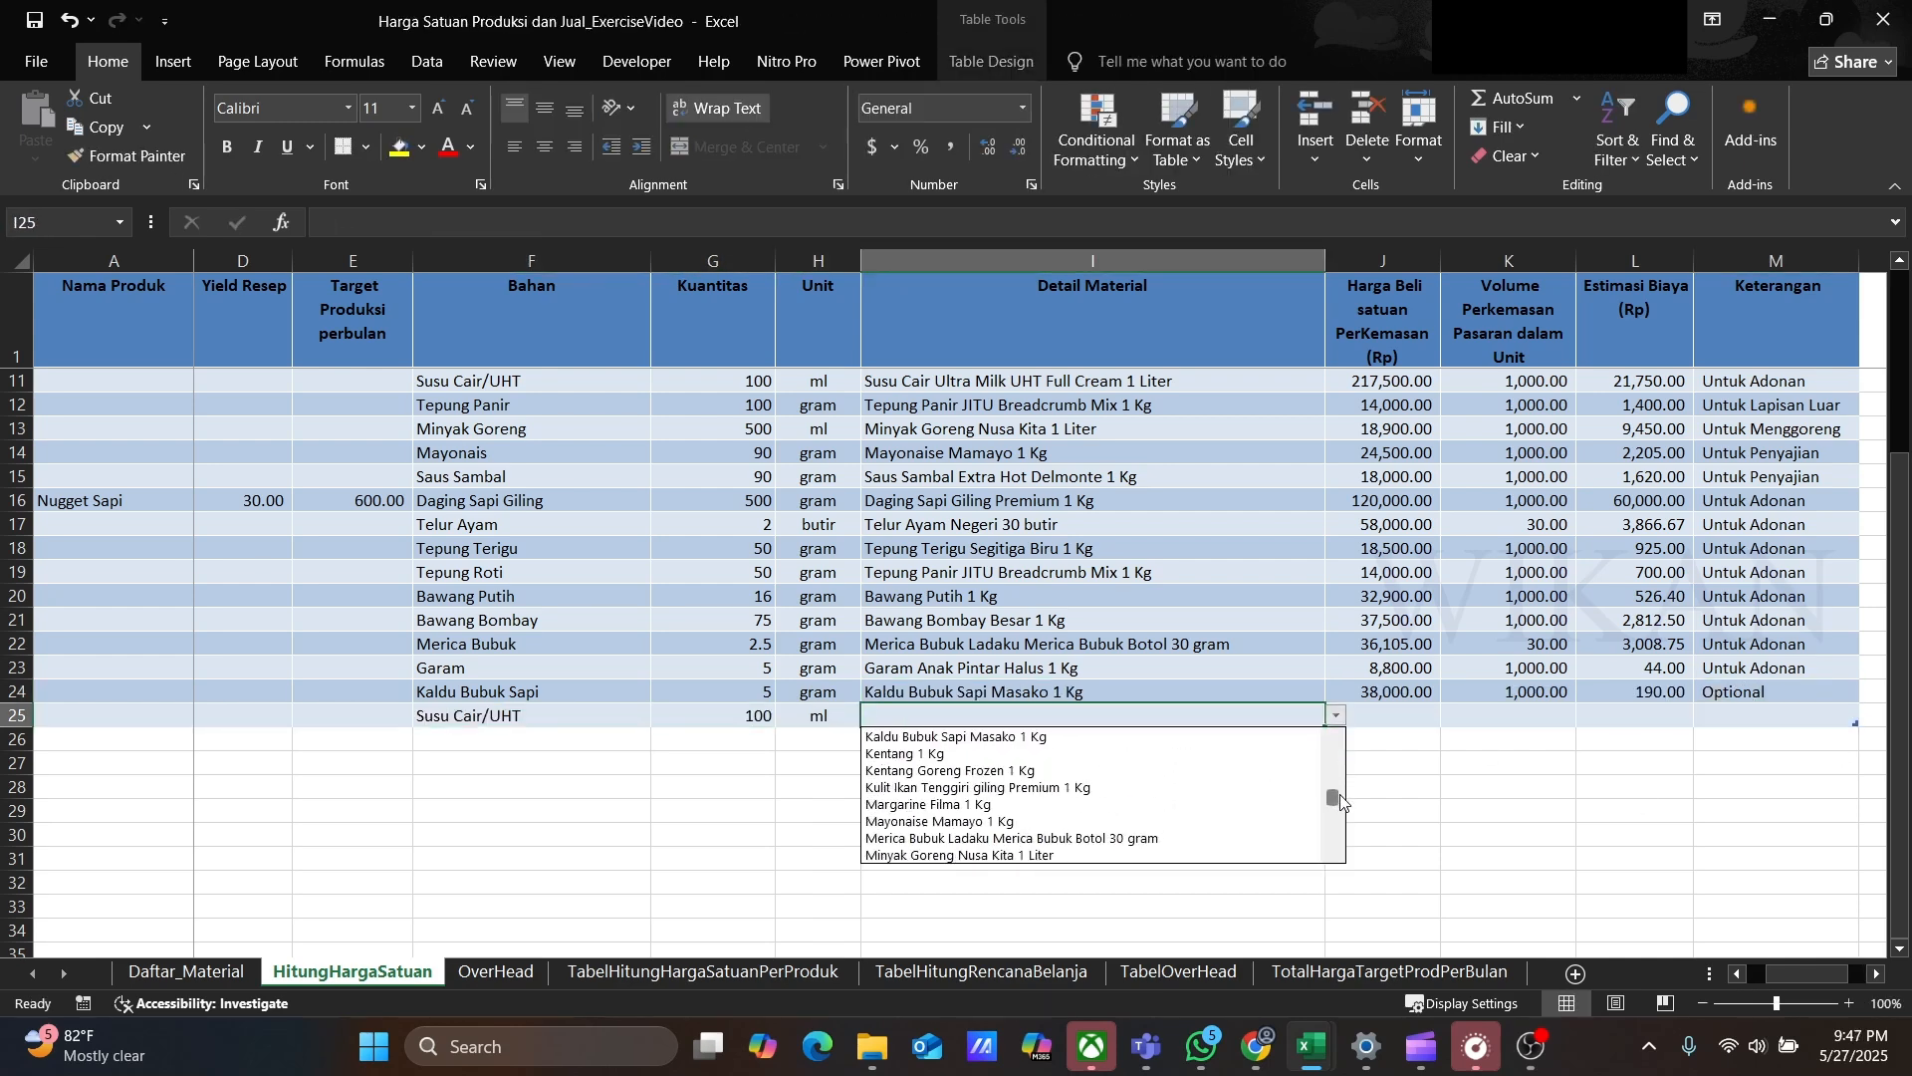
left_click(1095, 822)
Step: Copy Untuk Adonan into row 25's Keterangan
left_click(1746, 717)
left_click(1746, 674)
key("ctrl+c")
left_click(1746, 710)
key("ctrl+v")
Step: Add row 26 ingredient Telur Ayam, 1 butir, with detail material Telur Ayam Negeri 30 butir
left_click(448, 742)
type("Telur Ayam")
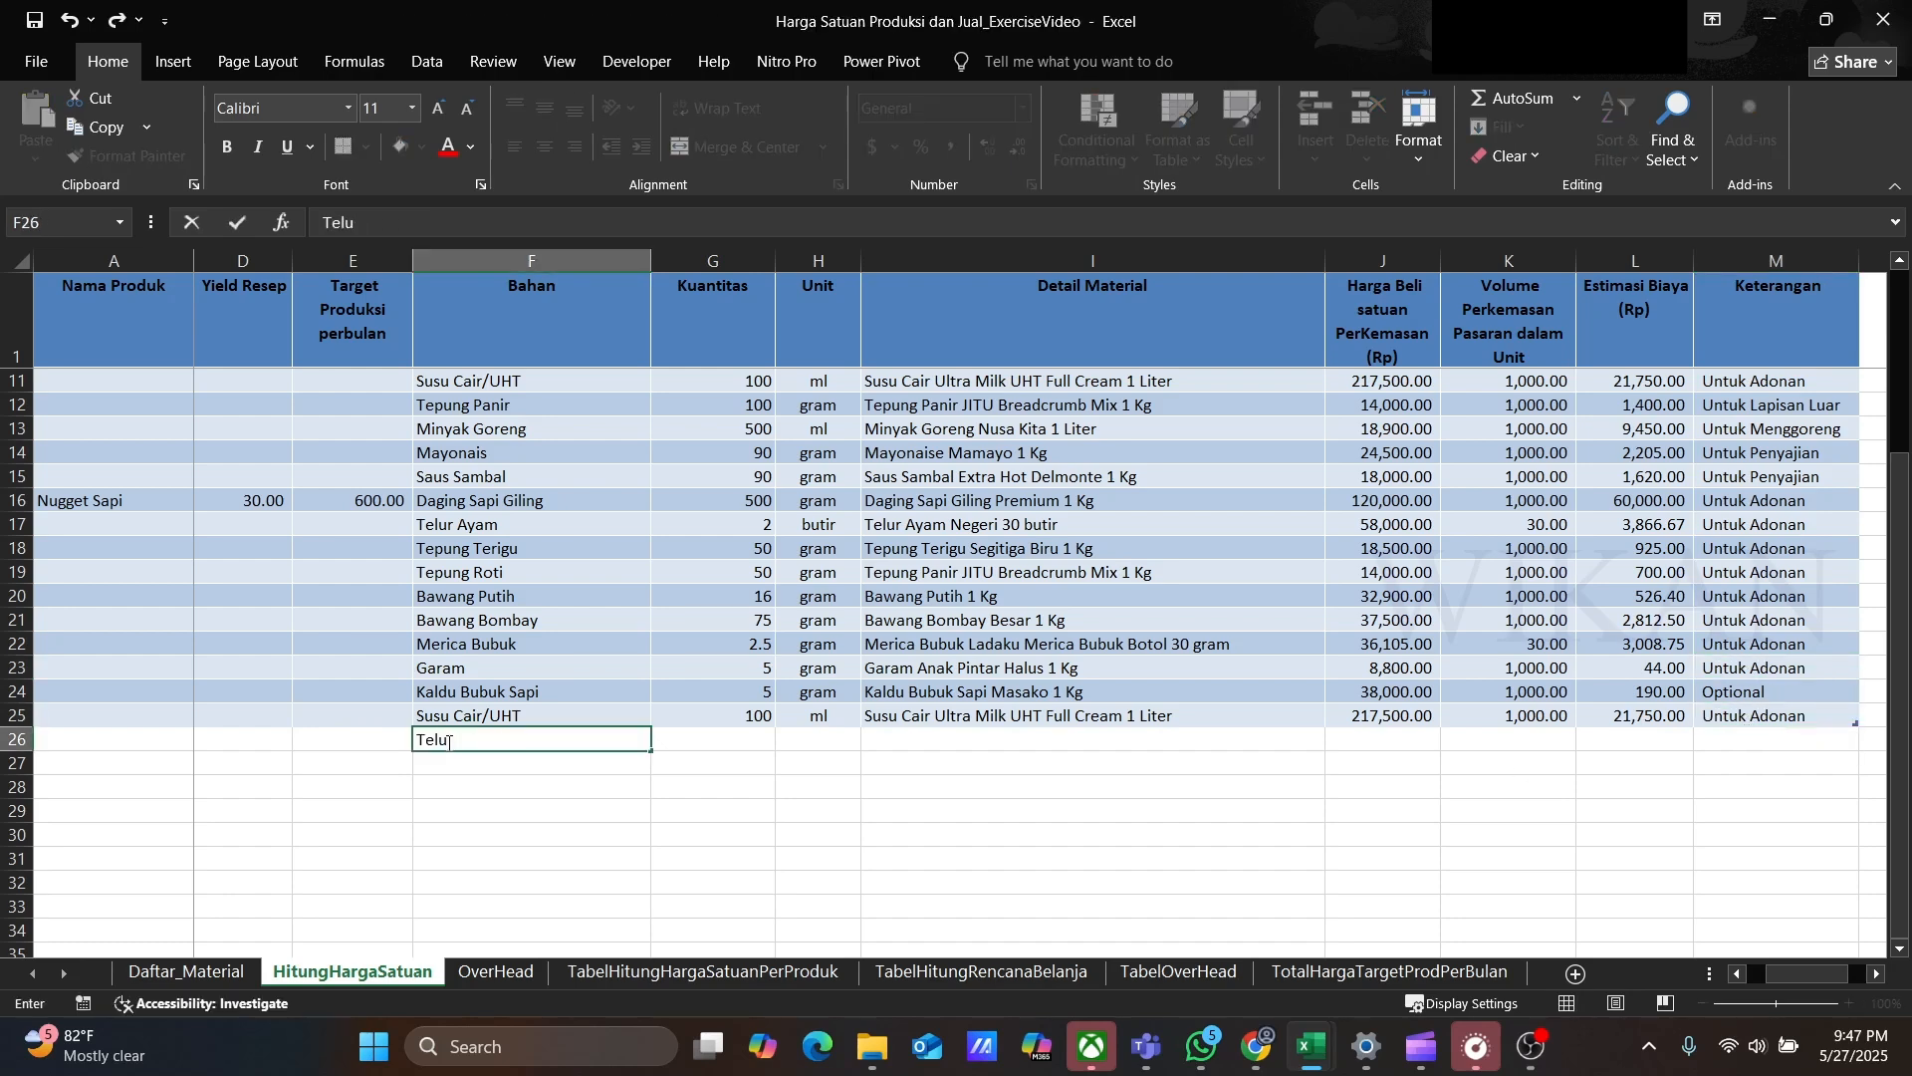
key("Tab")
type("1")
key("Tab")
type("butir")
key("Tab")
left_click(1338, 739)
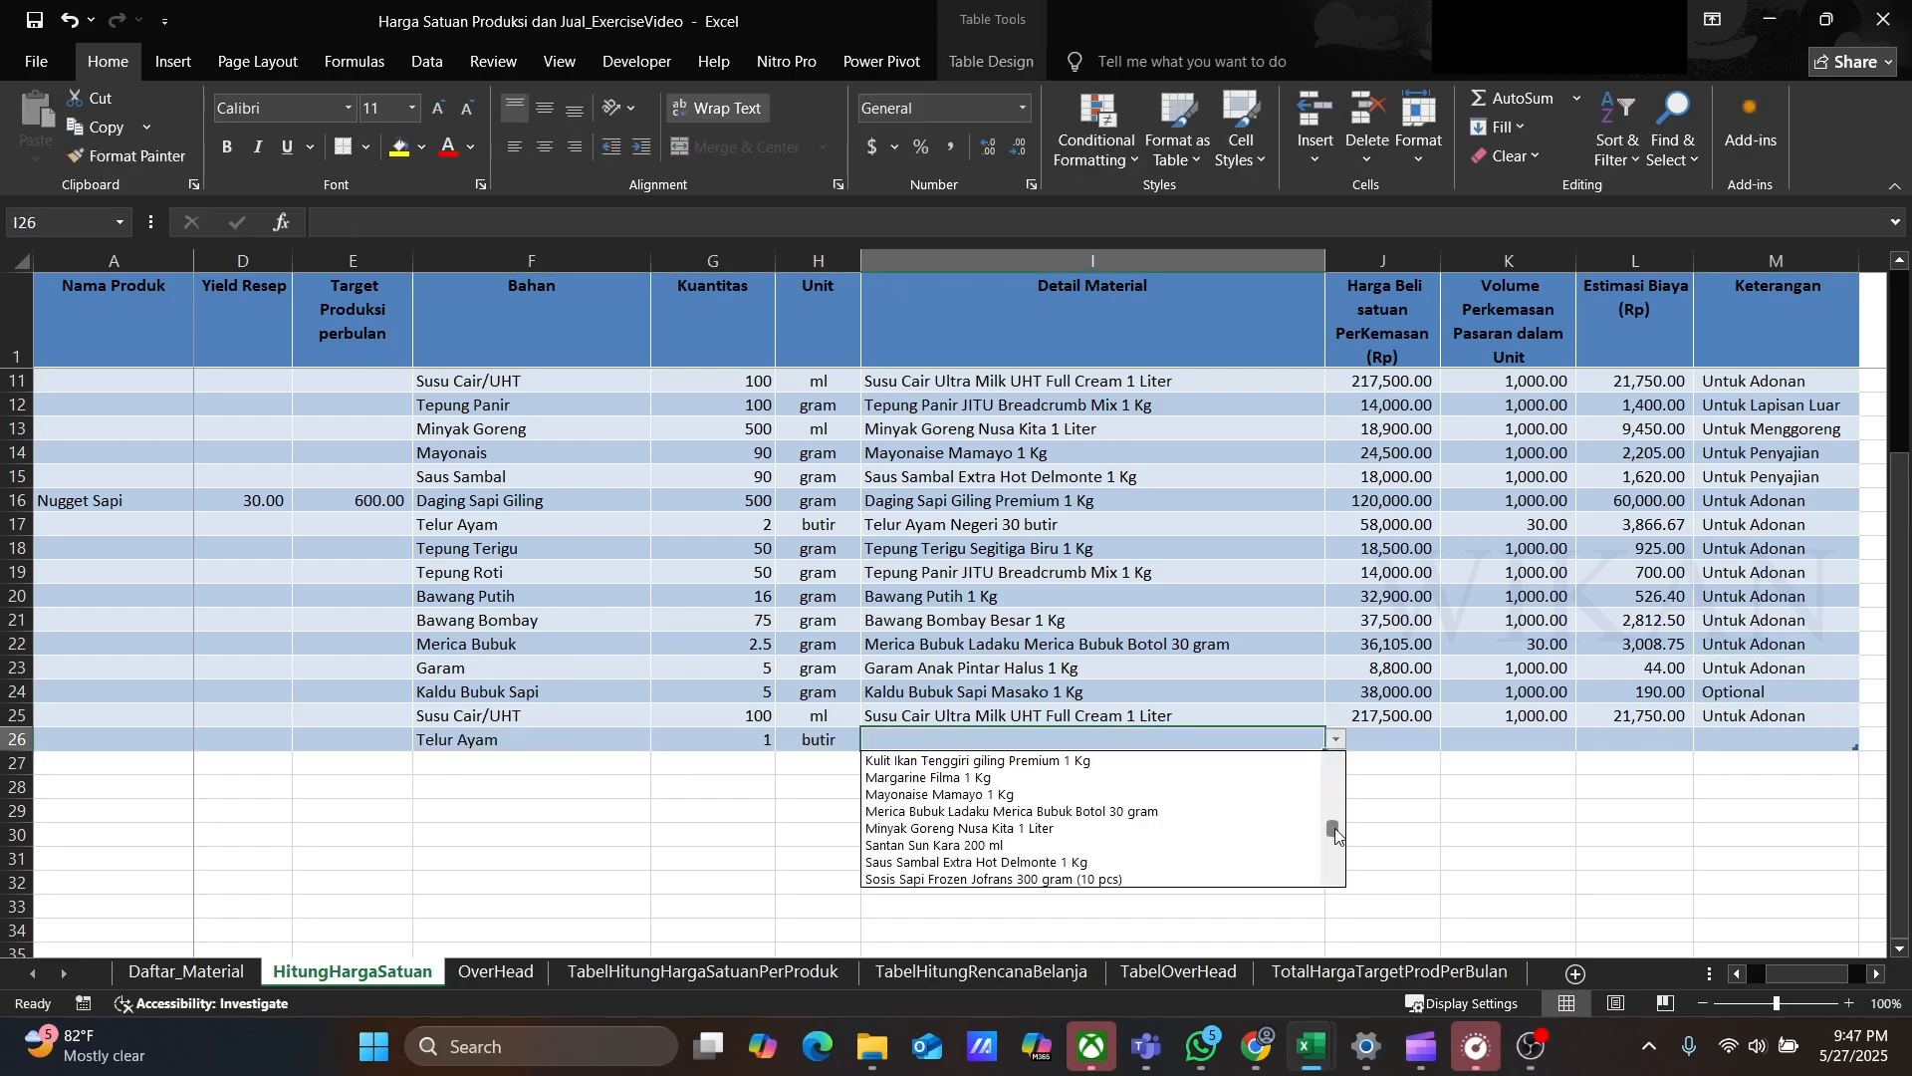
left_click(956, 855)
Step: Copy Untuk Lapisan Luar into row 26's Keterangan
left_click(1763, 739)
left_click(1753, 406)
key("ctrl+c")
left_click(1763, 739)
key("ctrl+v")
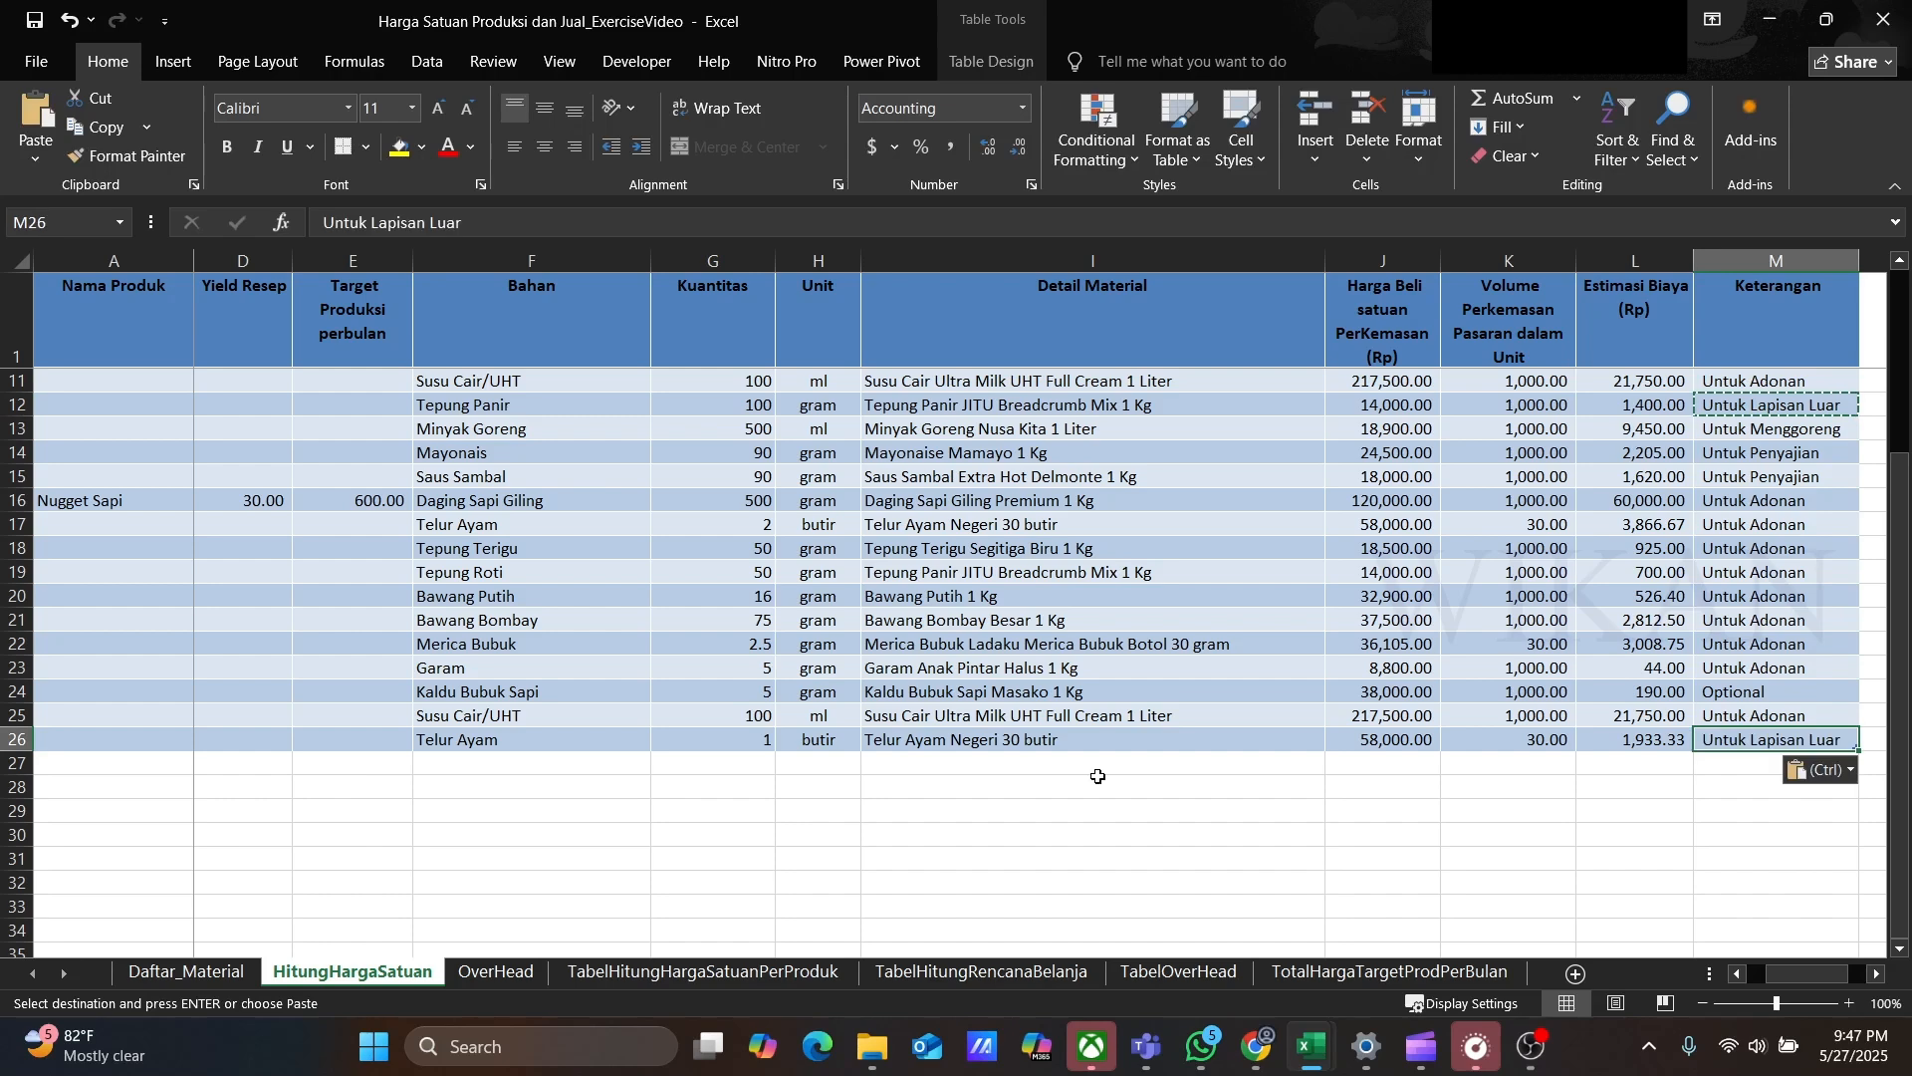
Step: Add row 27 ingredient Tepung Panir, 100 gram, material Tepung Panir JITU Breadcrumb Mix 1 Kg, noted Untuk Lapisan Luar
left_click(474, 763)
type("Tepung P")
key("Tab")
type("100")
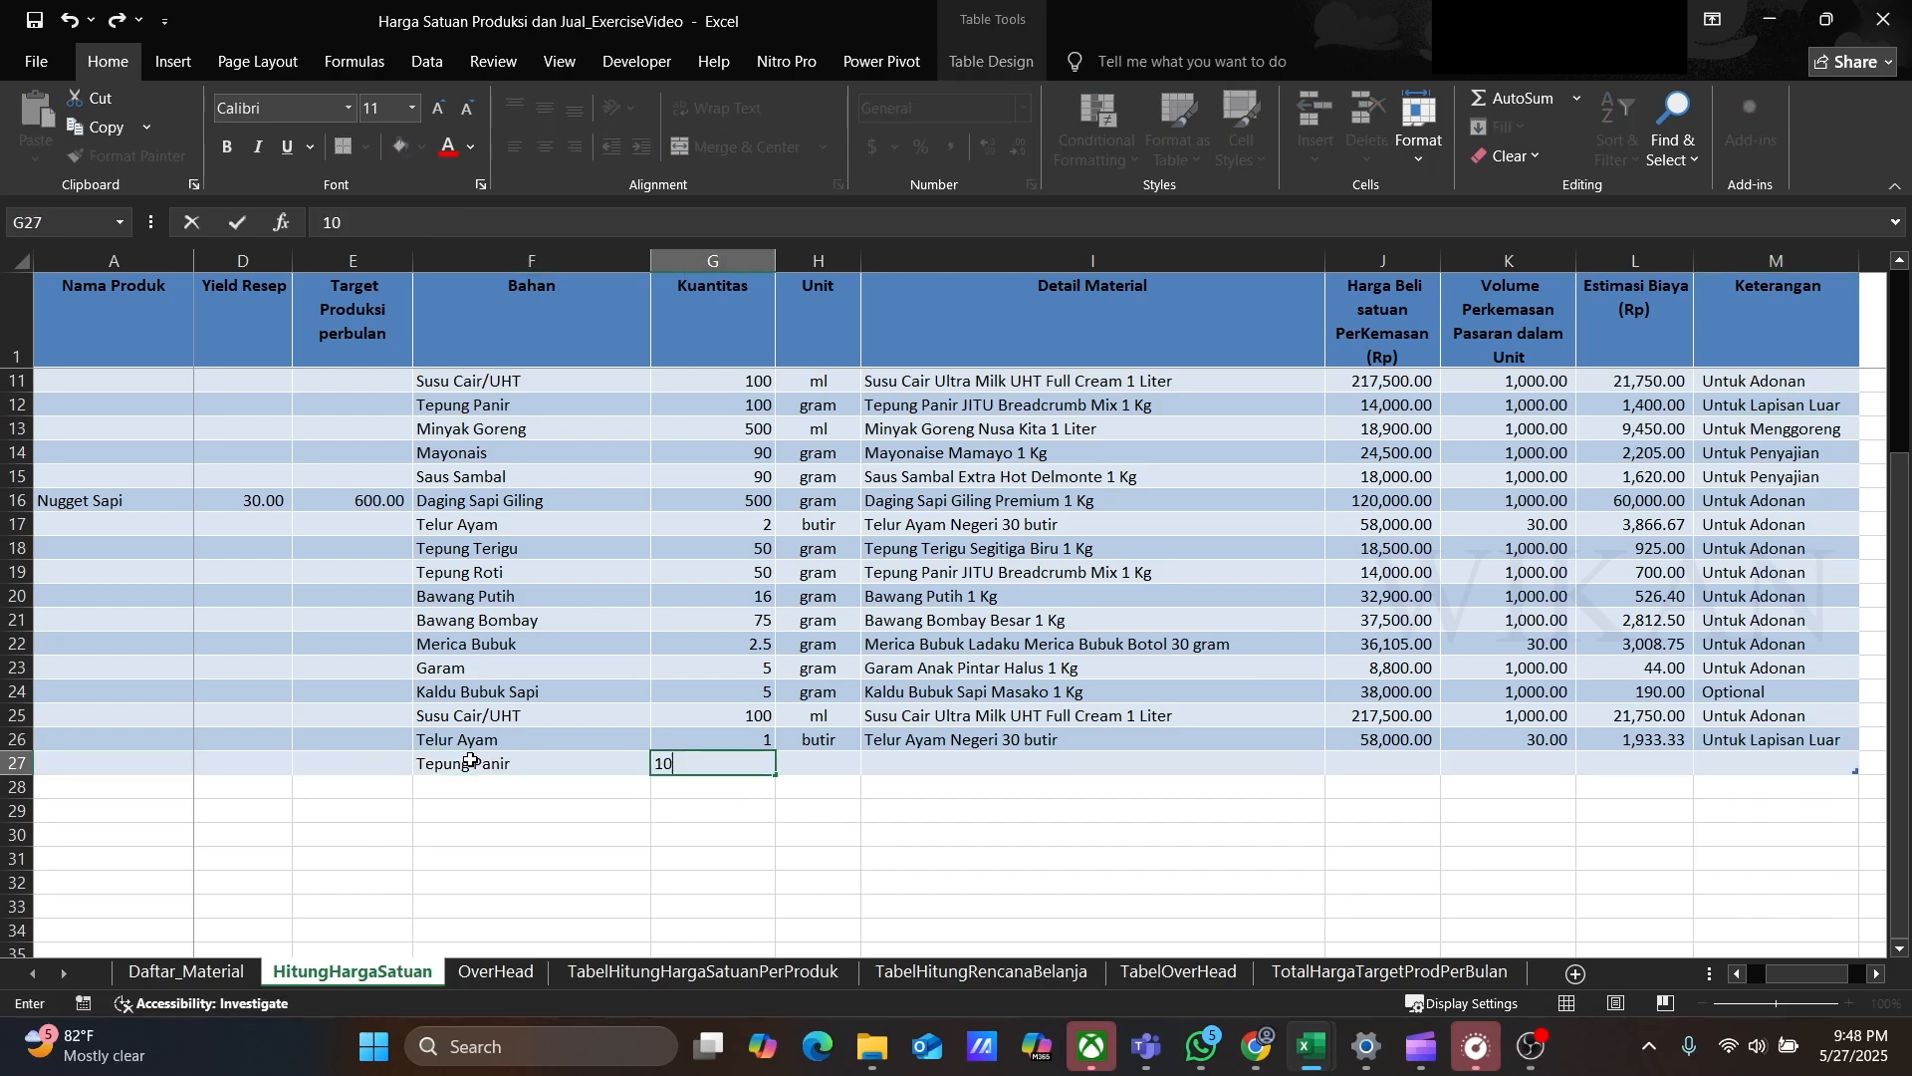
key("Tab")
type("gram")
key("Tab")
left_click(1337, 763)
left_click(1006, 888)
left_click(1738, 740)
left_click(1733, 769)
key("ctrl+v")
Step: Add row 28 ingredient Minyak Goreng, 500 ml, with detail material Minyak Goreng Nusa Kita 1 Liter
left_click(444, 786)
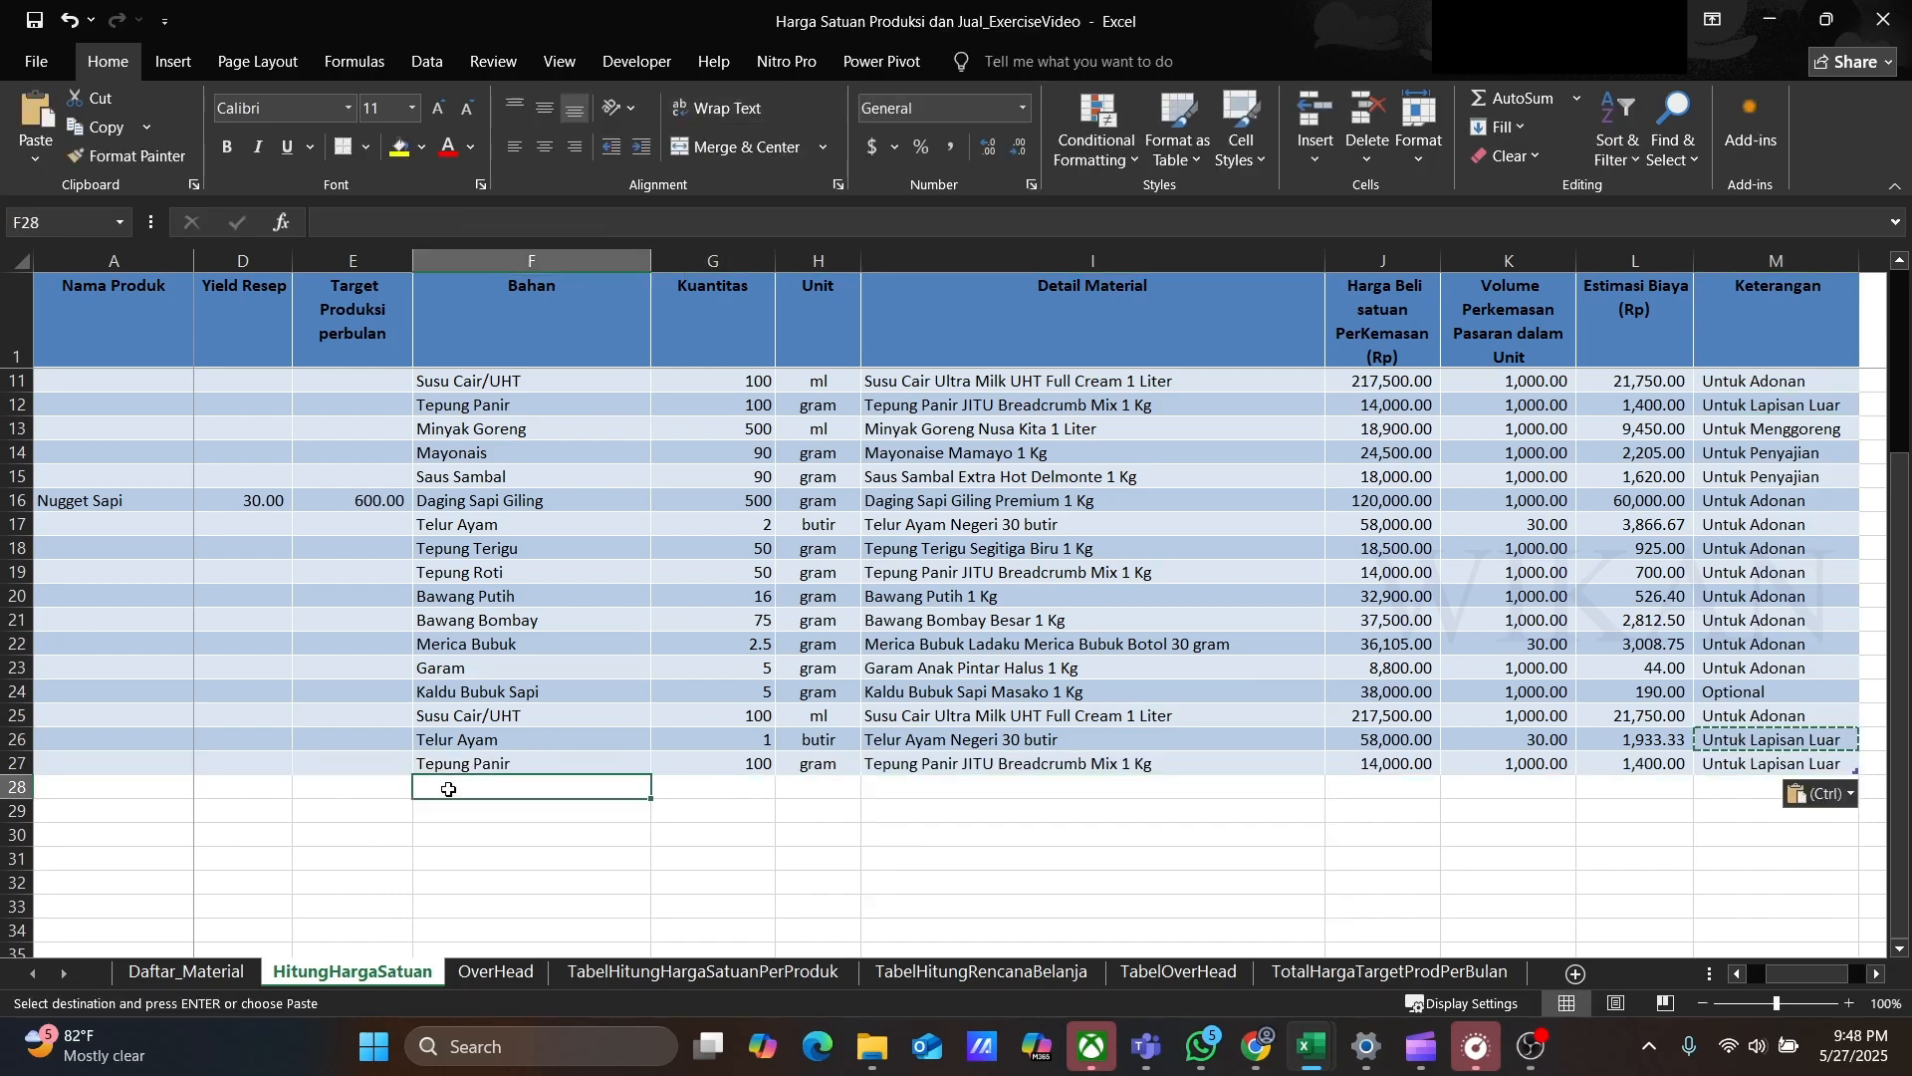
type("Minyak Goreng")
key("Tab")
type("500")
key("Tab")
type("ml")
left_click(1340, 787)
scroll(1091, 889, "up", 4)
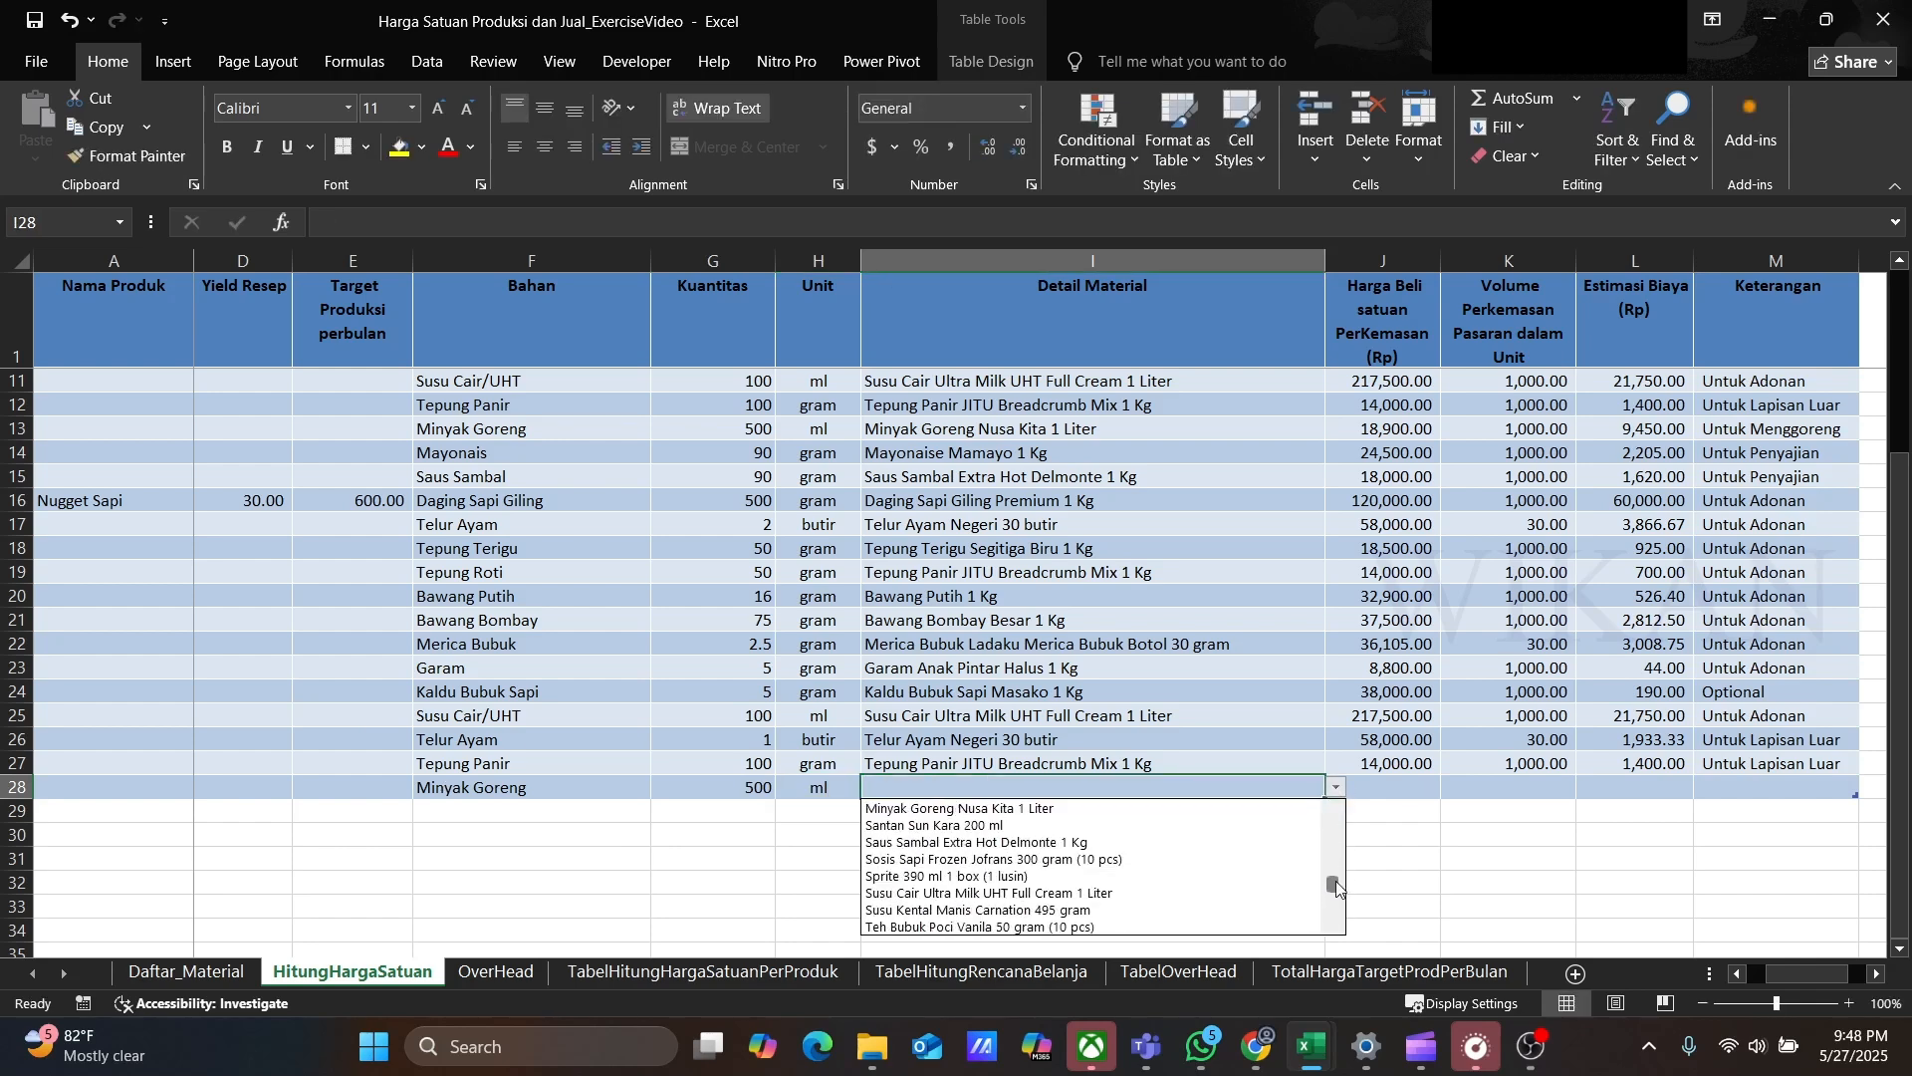
left_click(1088, 907)
Step: Copy Untuk Menggoreng into row 28's Keterangan
left_click(1748, 429)
key("ctrl+c")
left_click(1733, 785)
key("ctrl+v")
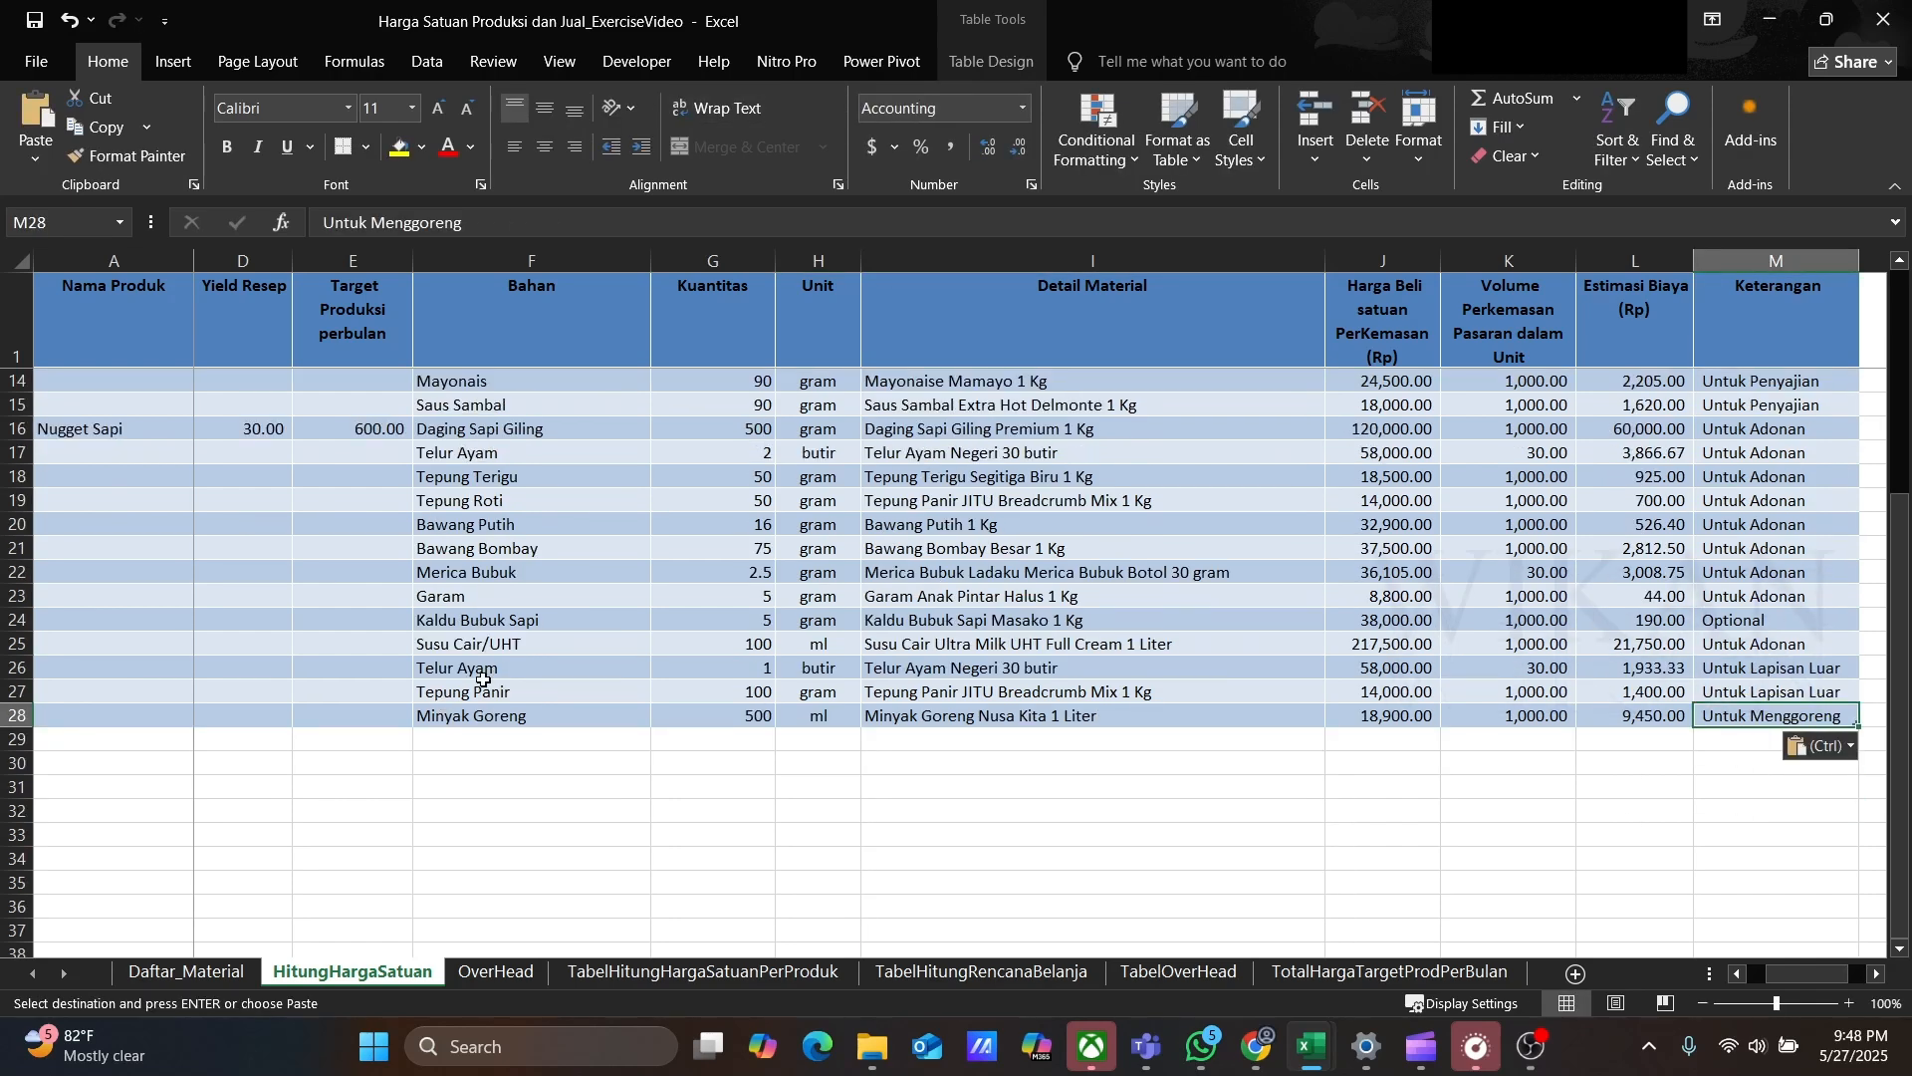
Step: Add row 29 ingredient Mayonais, 90 gram, with detail material Mayonaise Mamayo 1 Kg
left_click(444, 811)
type("Mayonais")
key("Tab")
type("90\tgram")
key("Tab")
left_click(1338, 811)
left_click_drag(1337, 863, 1338, 888)
left_click(1086, 894)
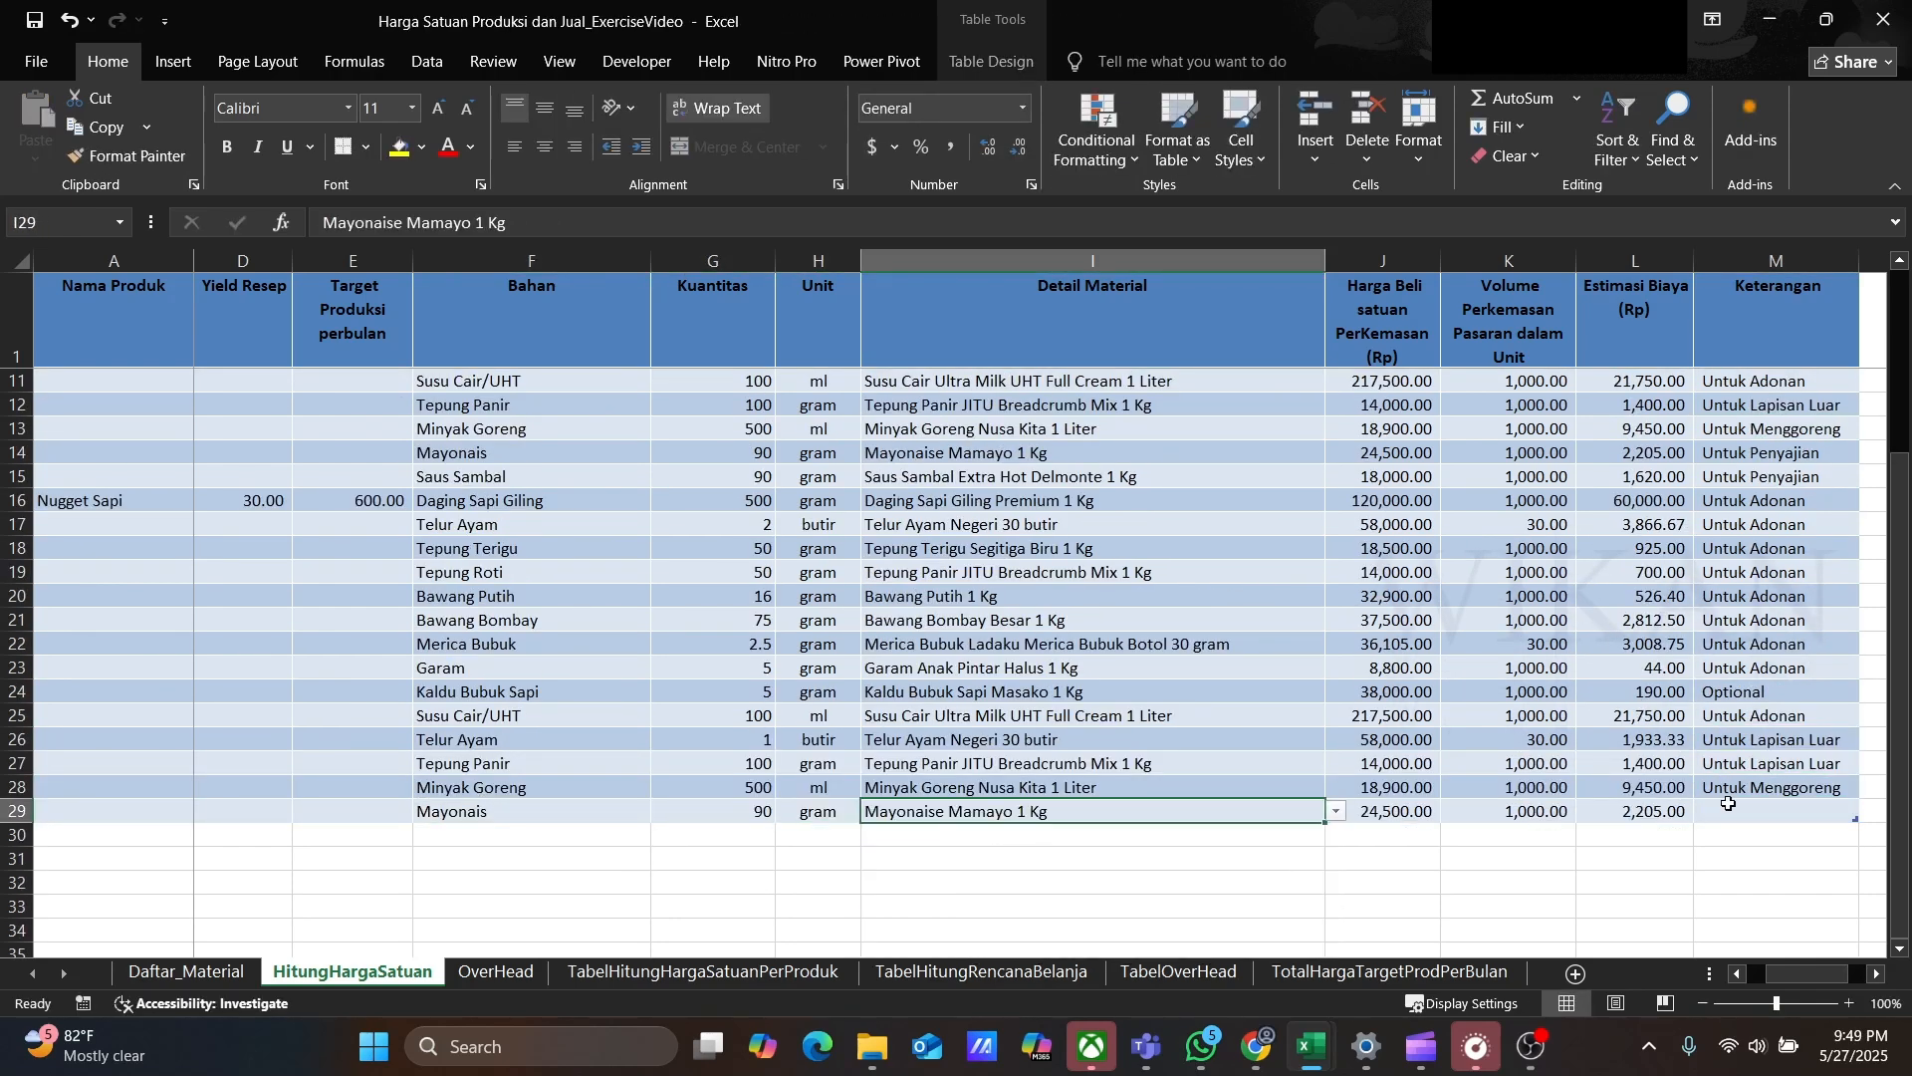
Step: Copy Untuk Penyajian into row 29's Keterangan
left_click(1753, 406)
key("ctrl+c")
left_click(1753, 453)
key("ctrl+c")
left_click(1772, 811)
key("ctrl+v")
Step: Add row 30 ingredient Saus Sambal, 90 gram, with detail material Saus Sambal Extra Hot Delmonte 1 Kg
left_click(444, 835)
type("Saus Sambal\t90\tgram")
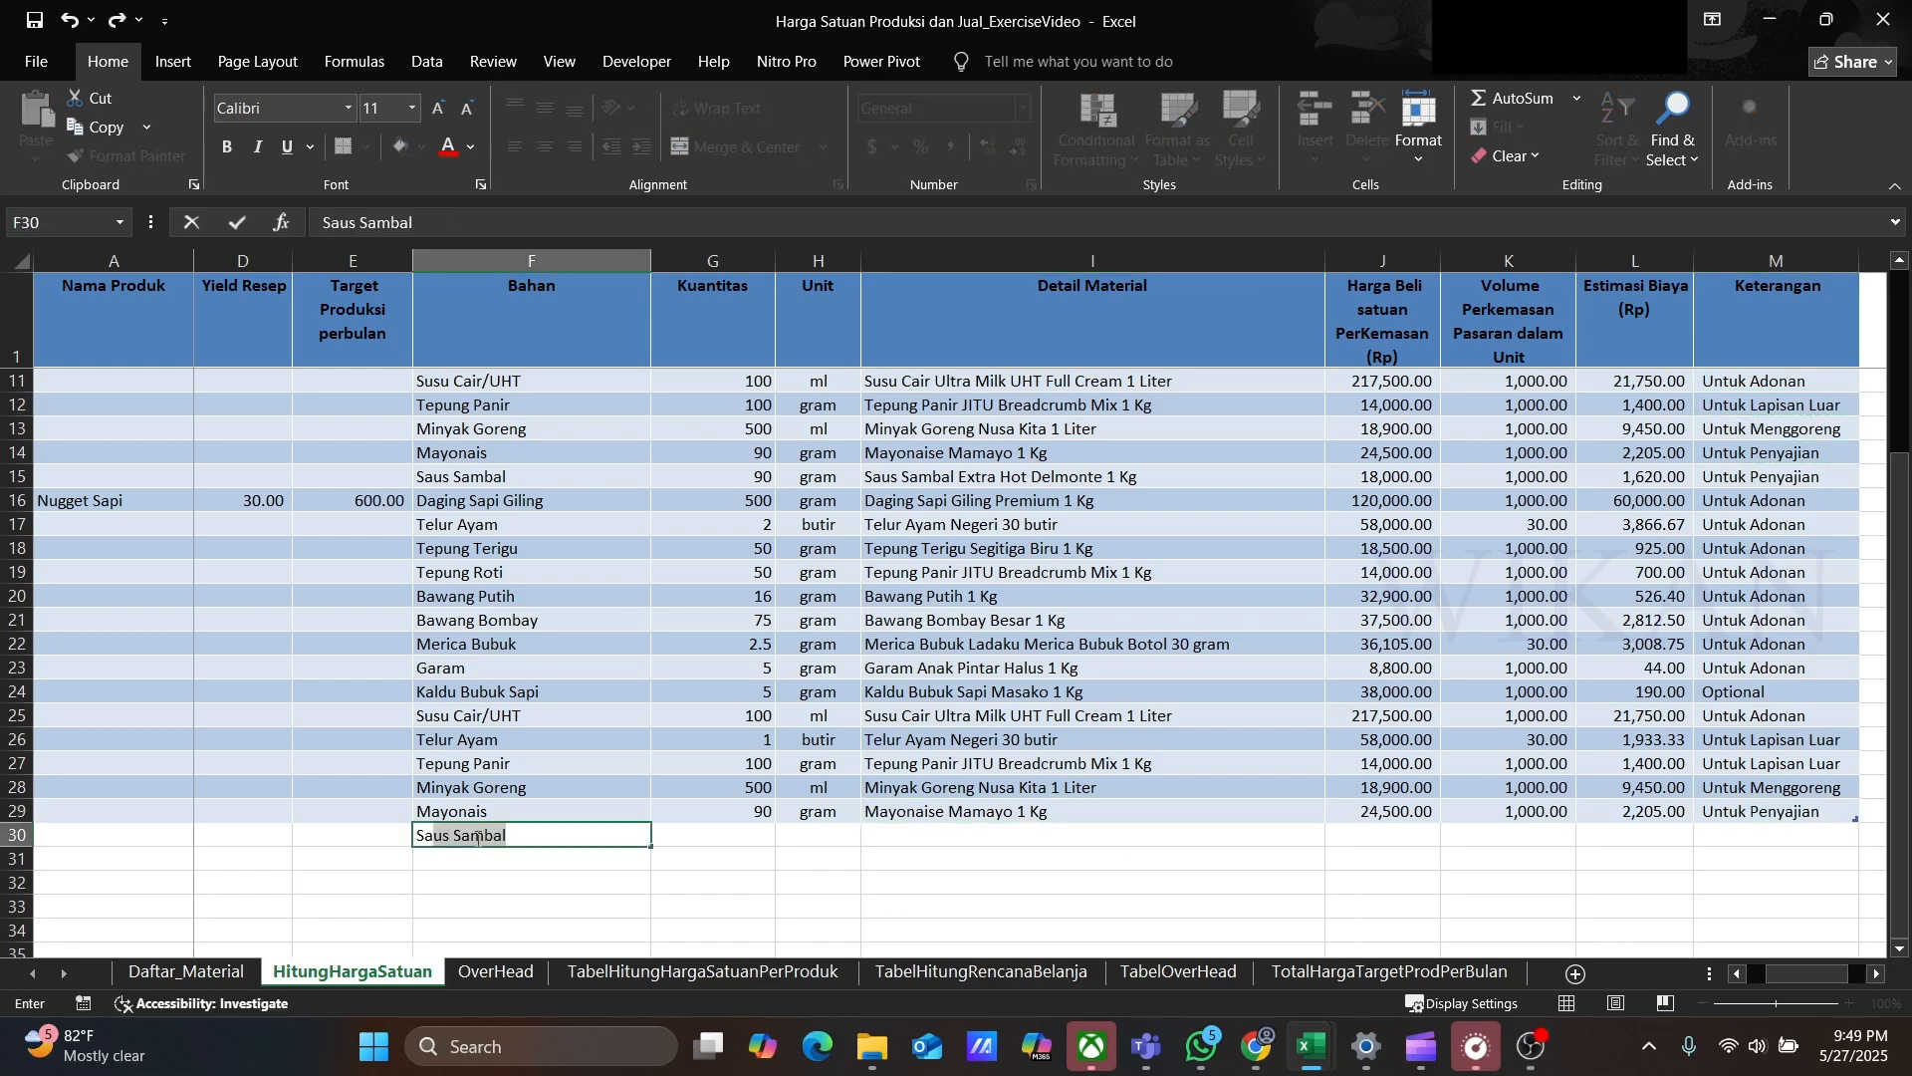
left_click(1335, 835)
left_click_drag(1336, 900, 1336, 928)
left_click(1126, 942)
Step: Copy Untuk Penyajian into row 30's Keterangan
left_click(1743, 813)
key("ctrl+c")
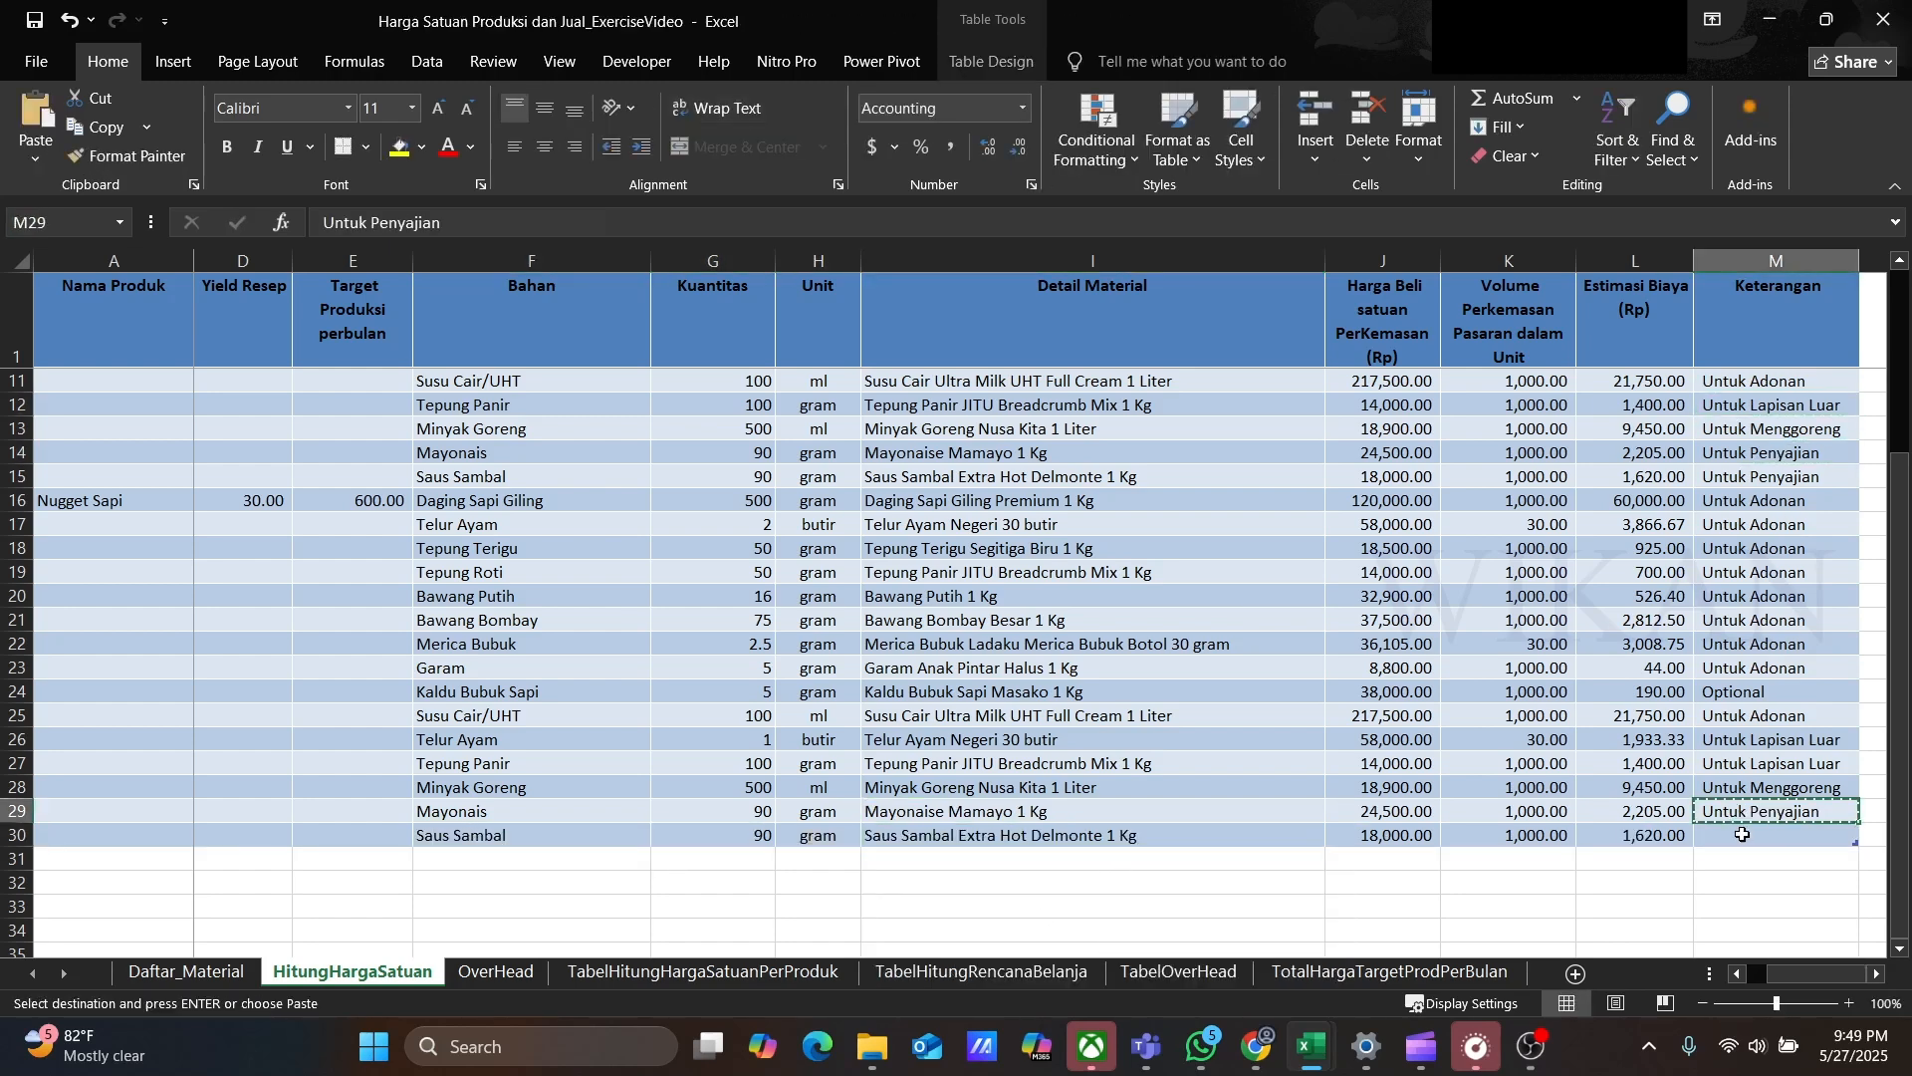
left_click(1743, 834)
key("ctrl+v")
Step: Start a new product row 31 named Risoles with production unit Pcs
left_click(478, 687)
scroll(478, 688, "up", 1)
left_click(135, 932)
type("Risoles")
key("Tab")
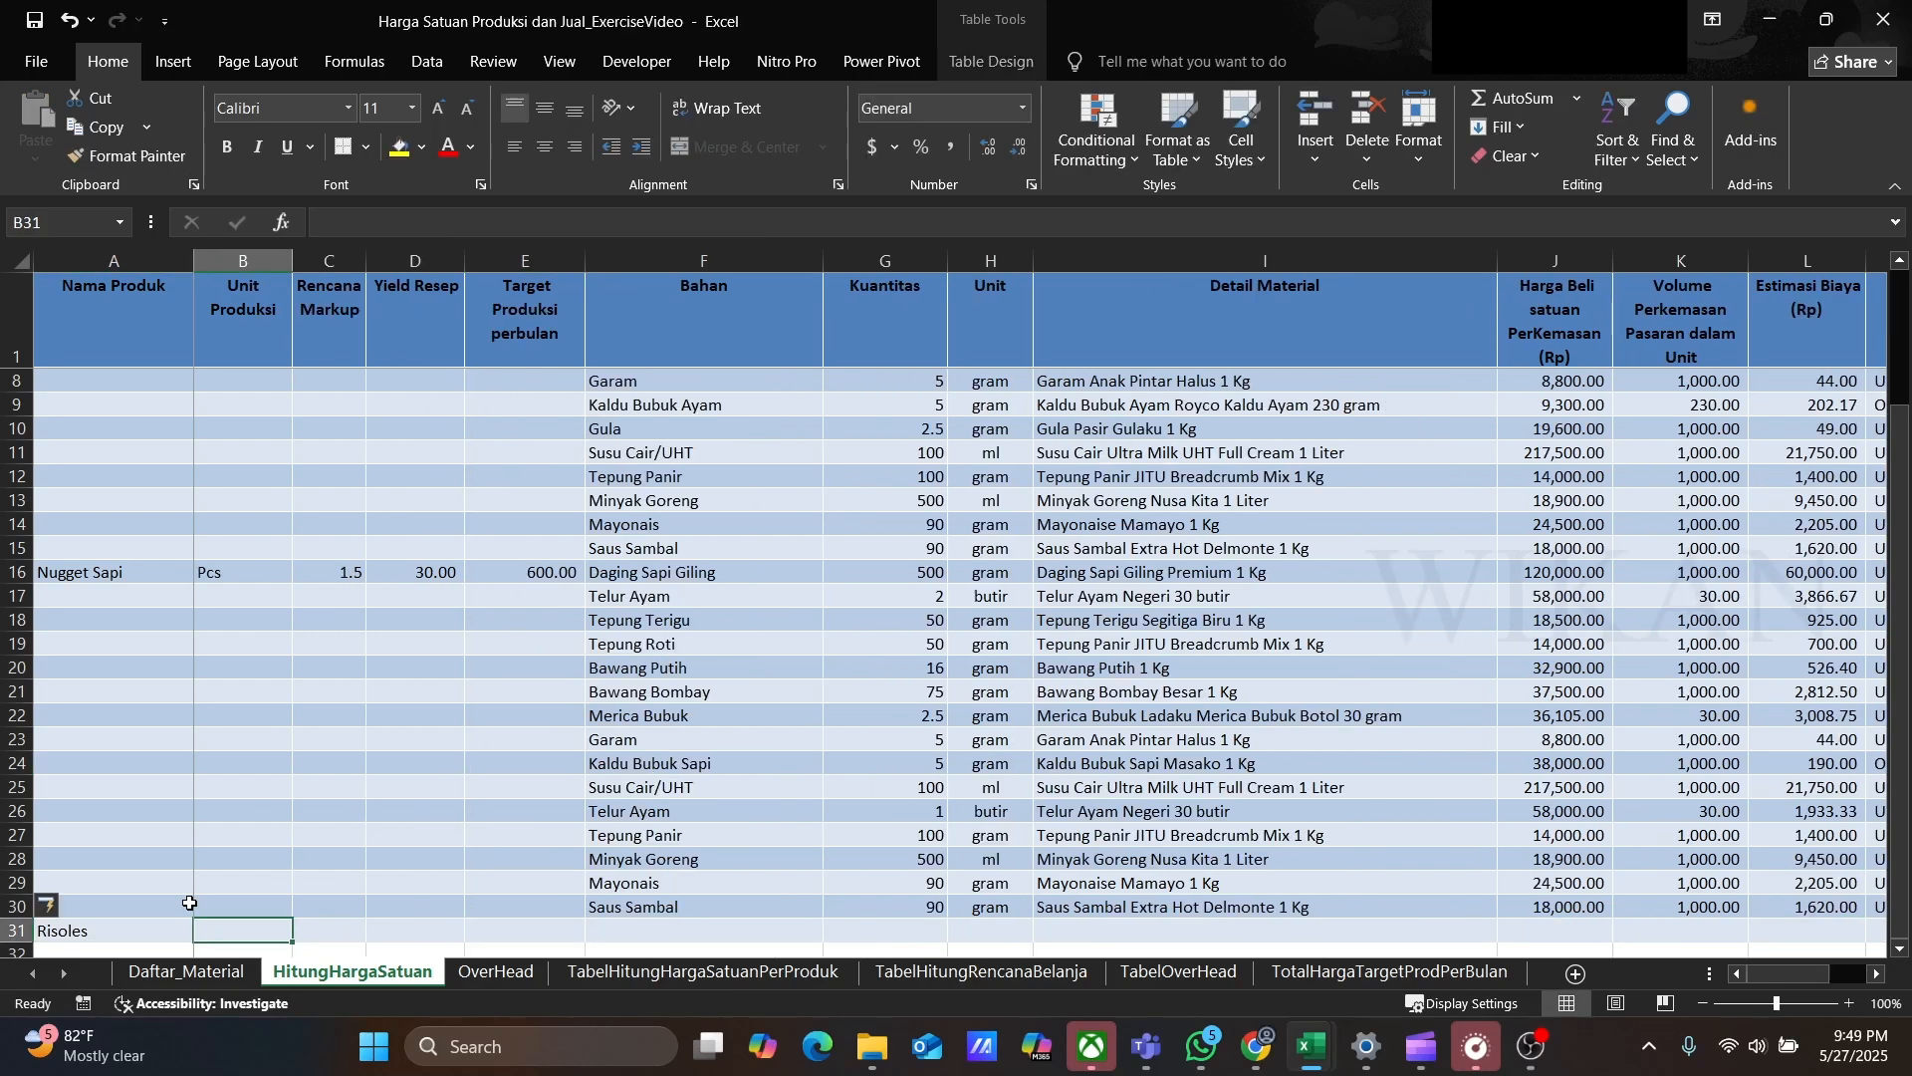
type("Pcs")
key("Tab")
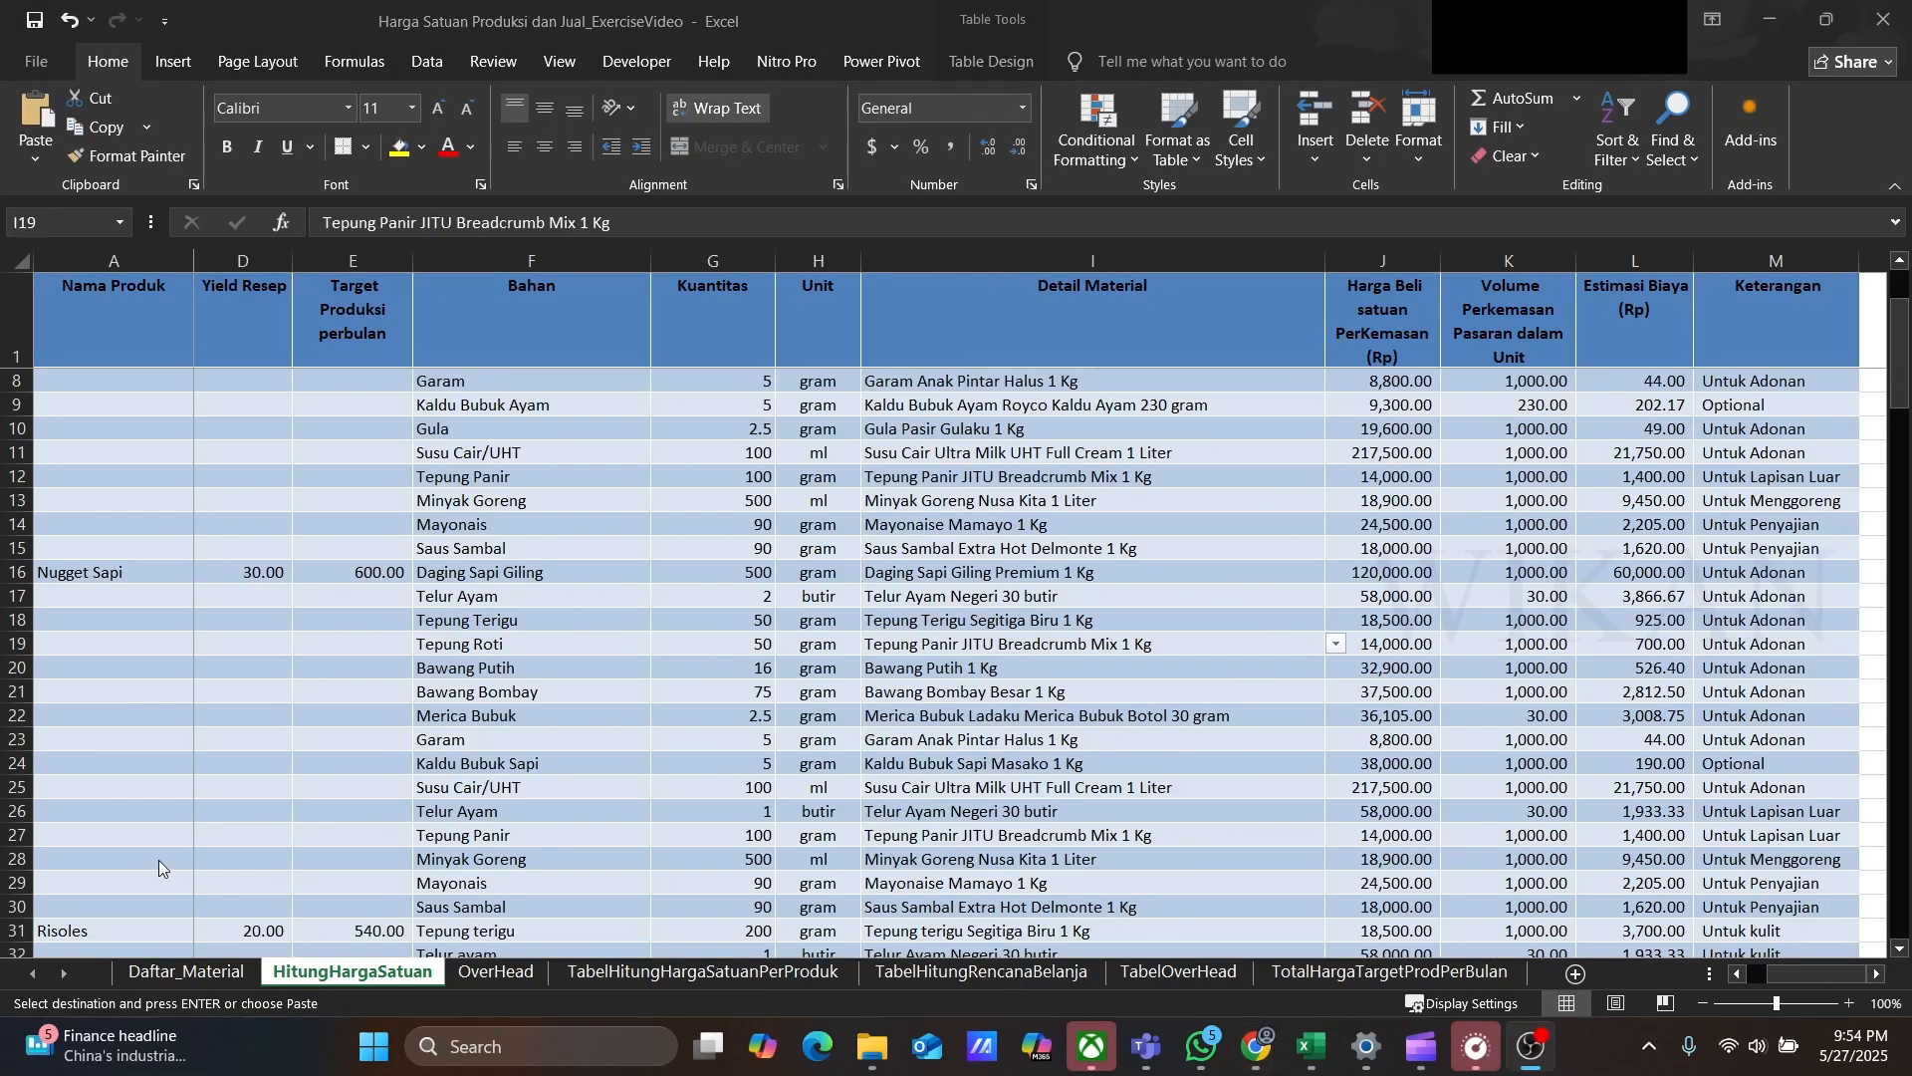
Step: Review the whole HitungHargaSatuan table from Nugget Ayam down to the Sprite rows
left_click(124, 870)
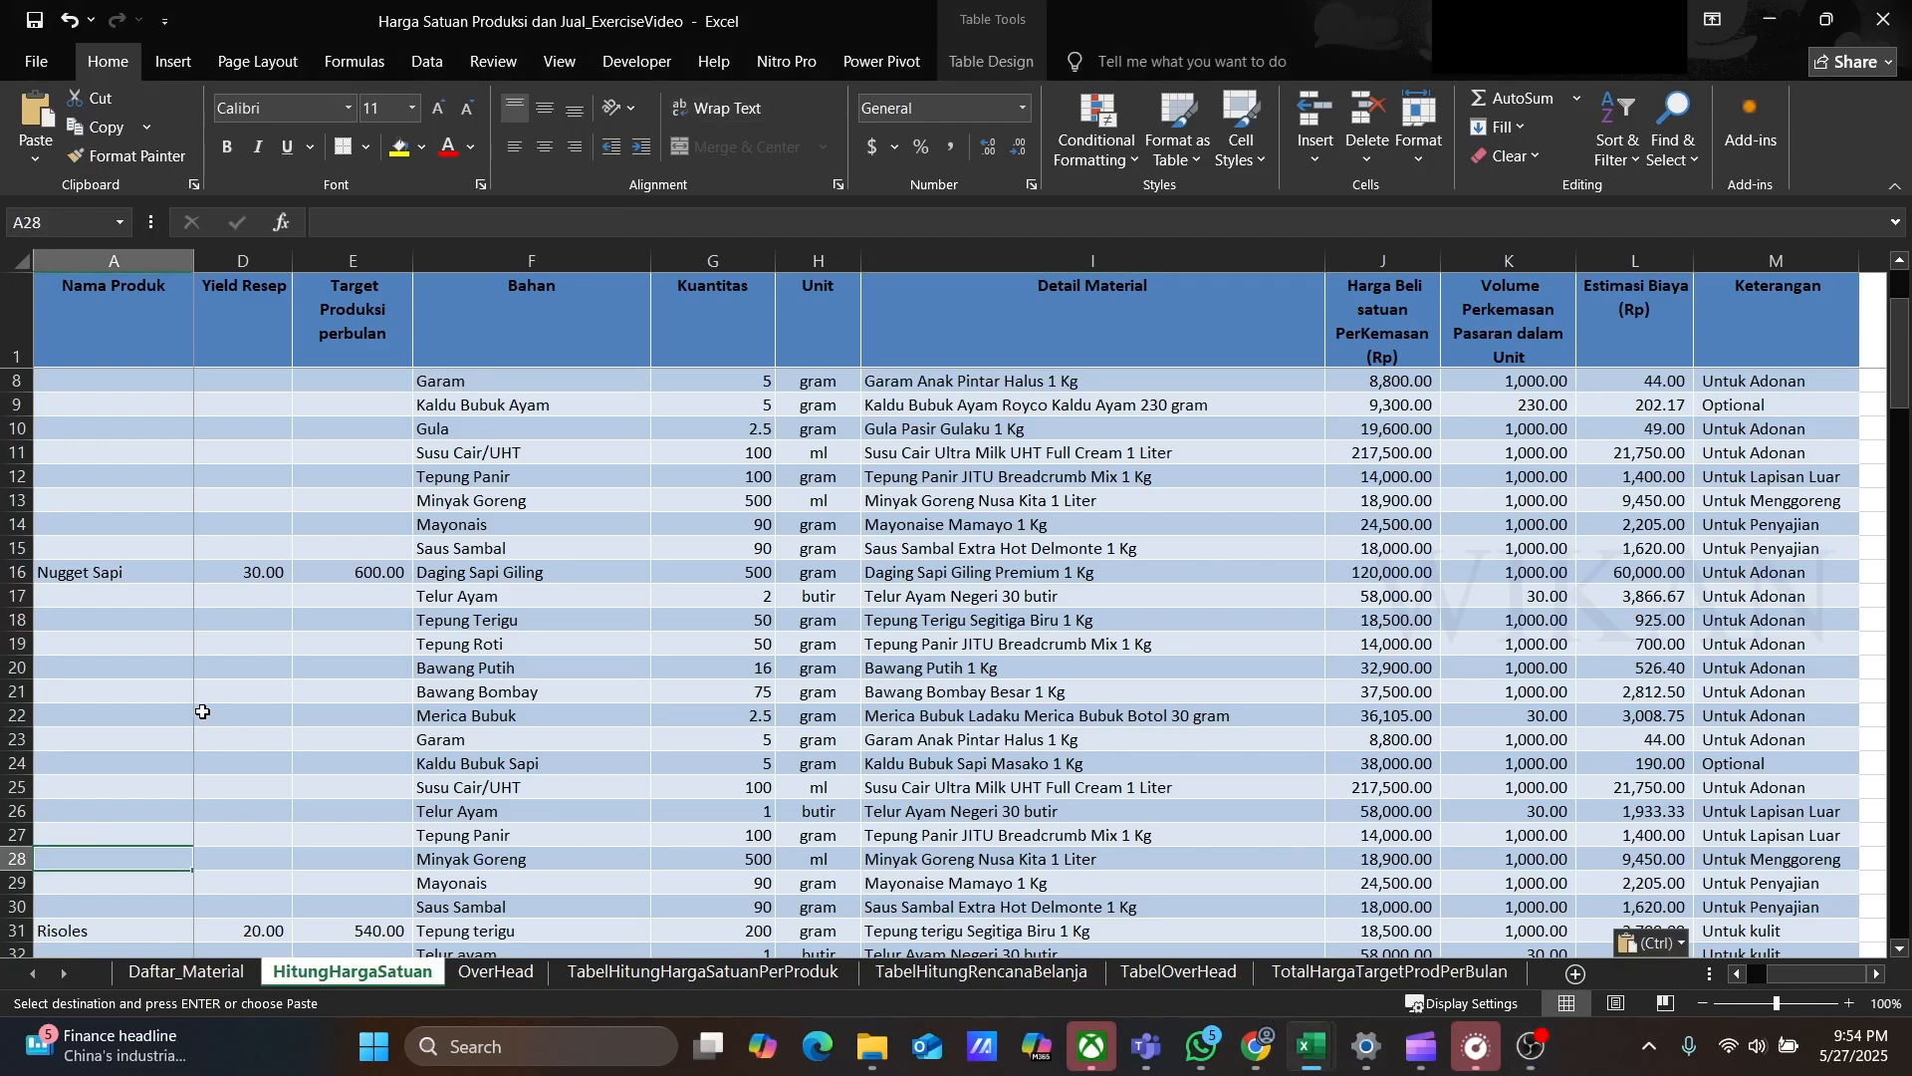
scroll(279, 714, "up", 2)
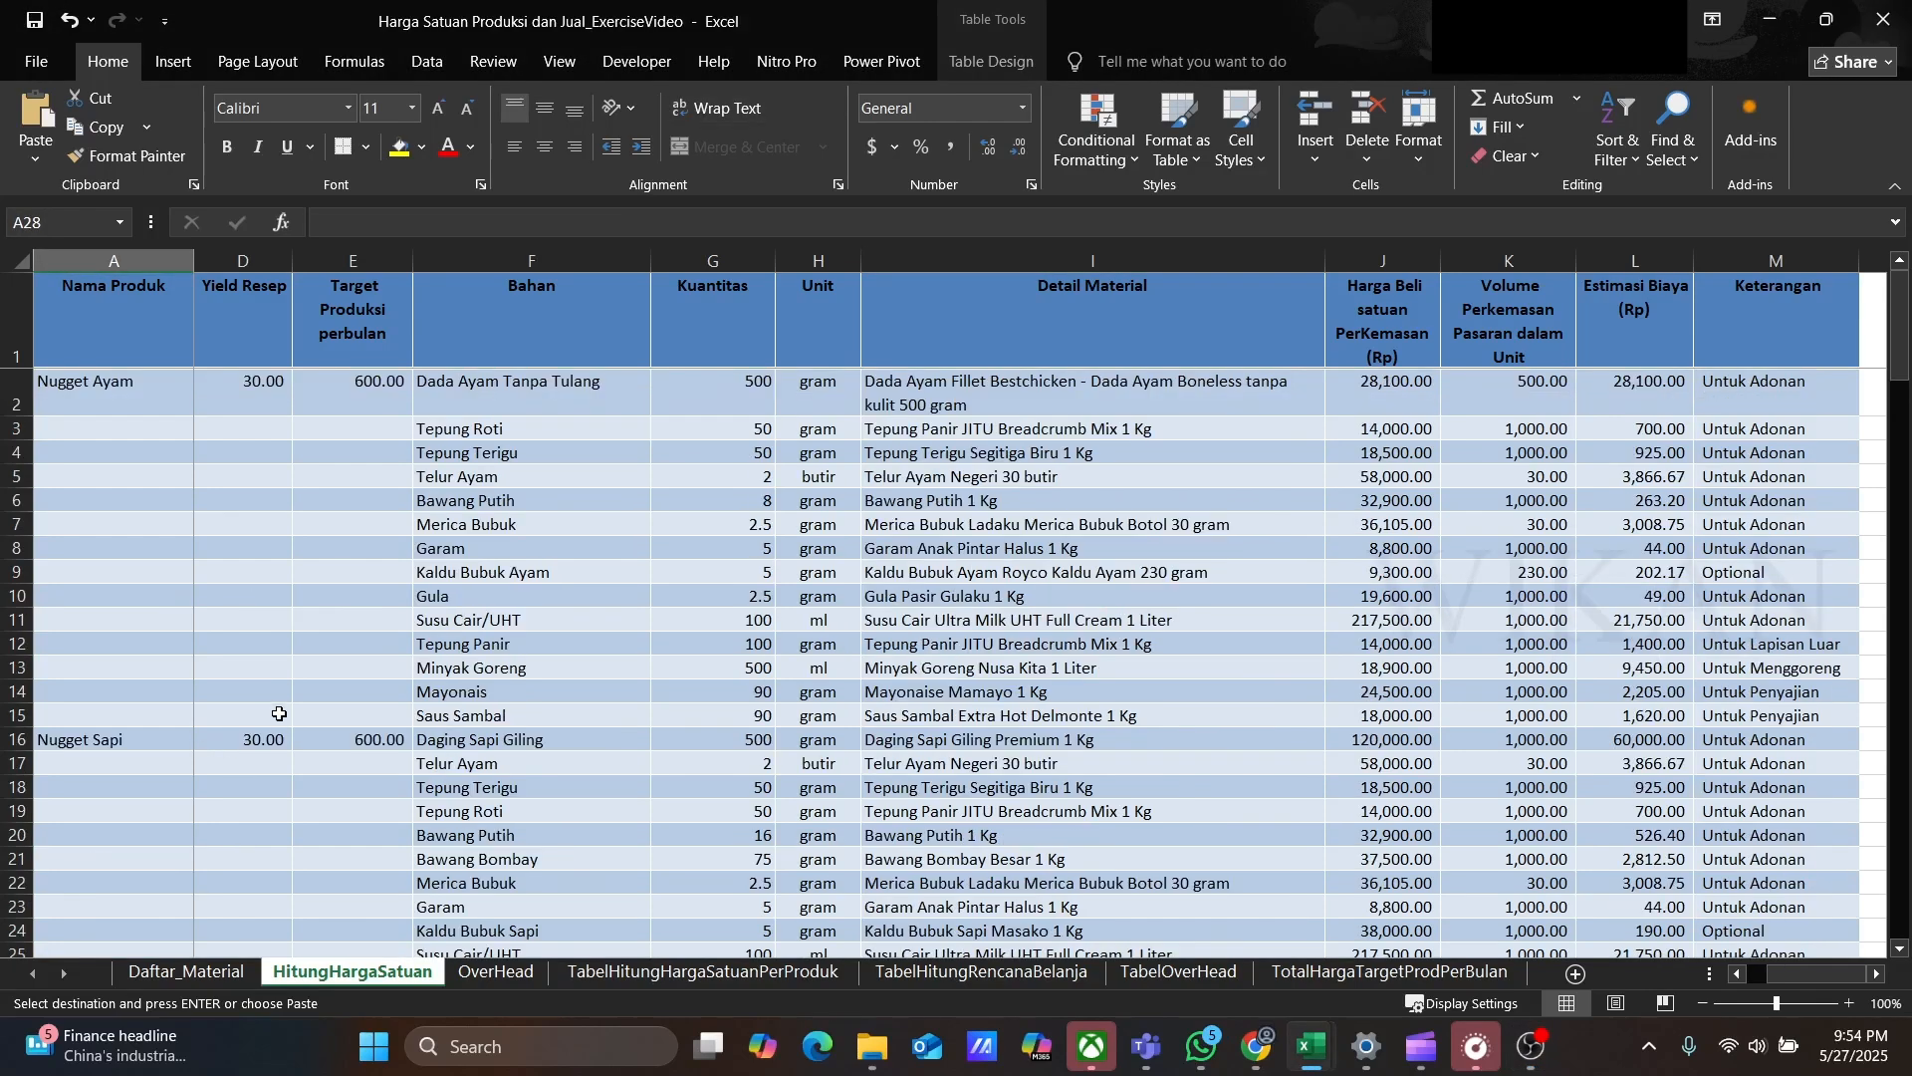
scroll(279, 713, "down", 9)
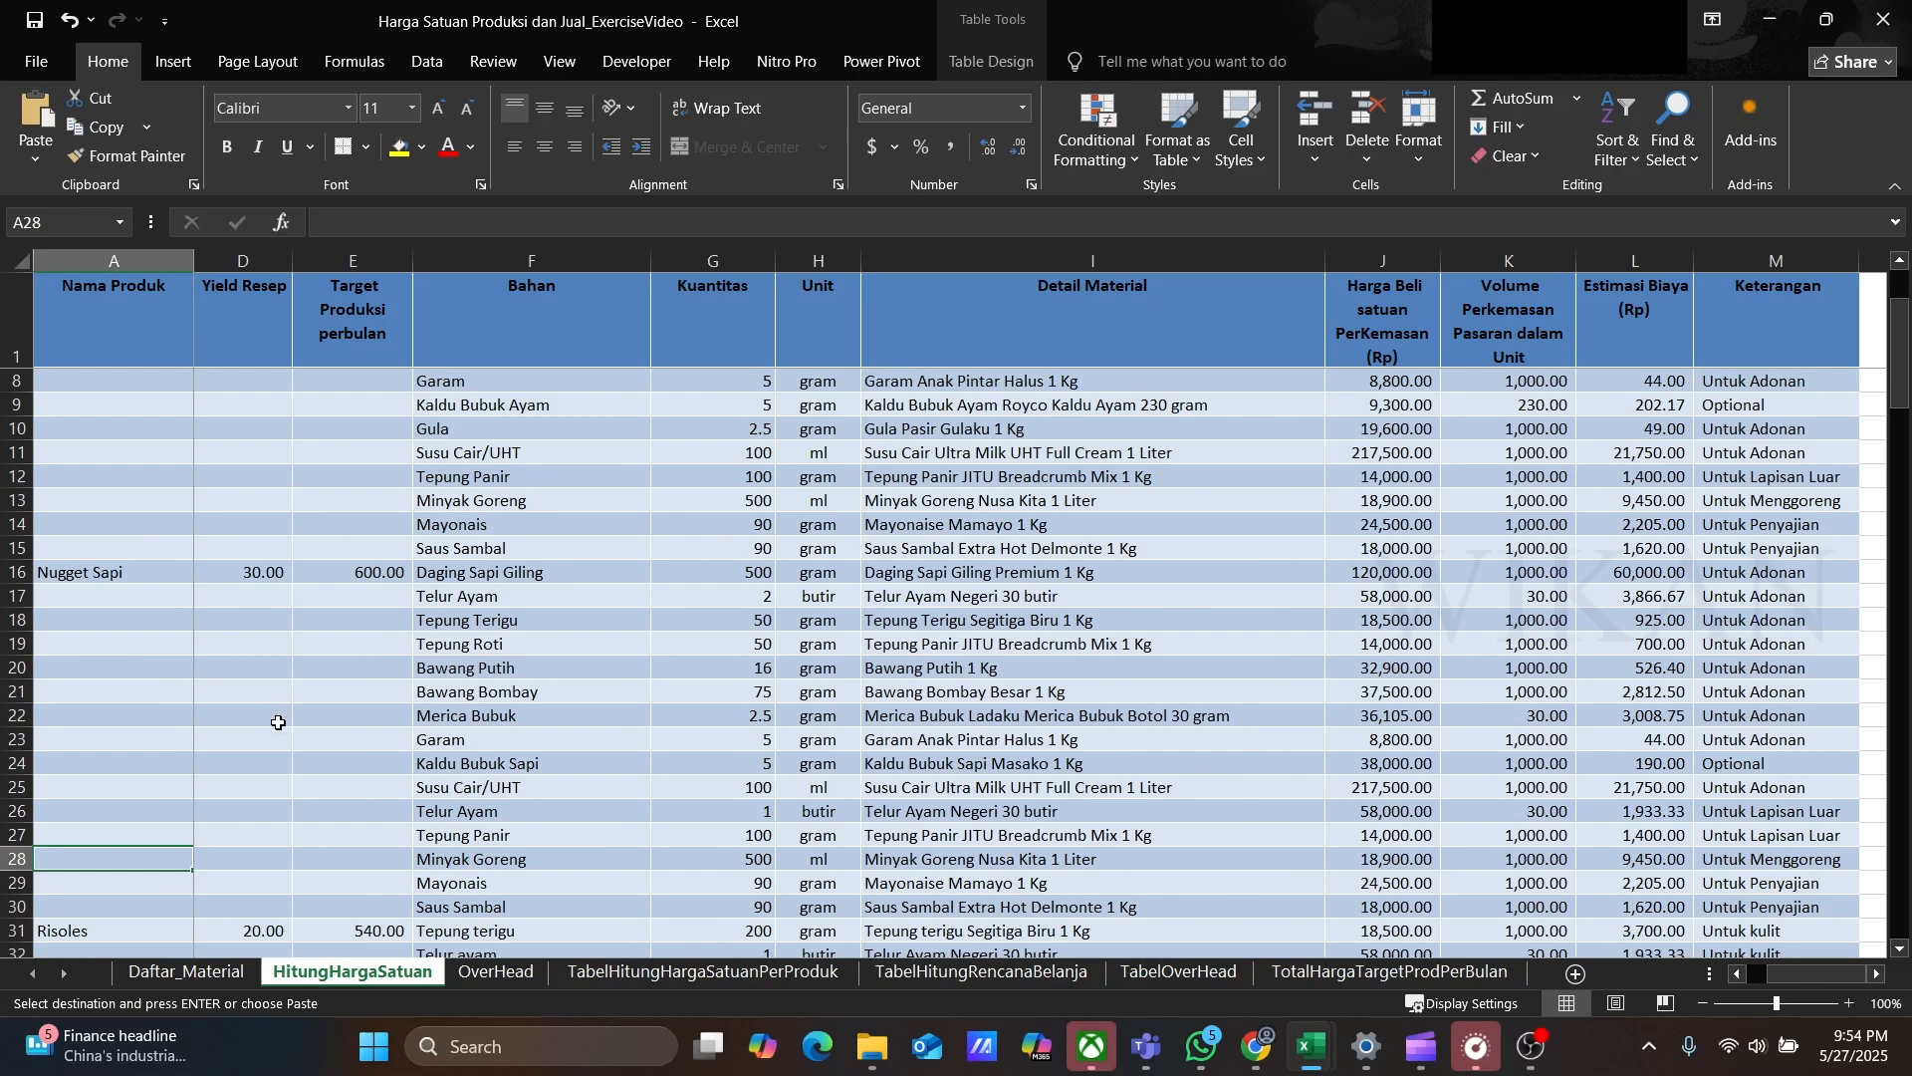
scroll(278, 722, "down", 5)
scroll(277, 725, "down", 8)
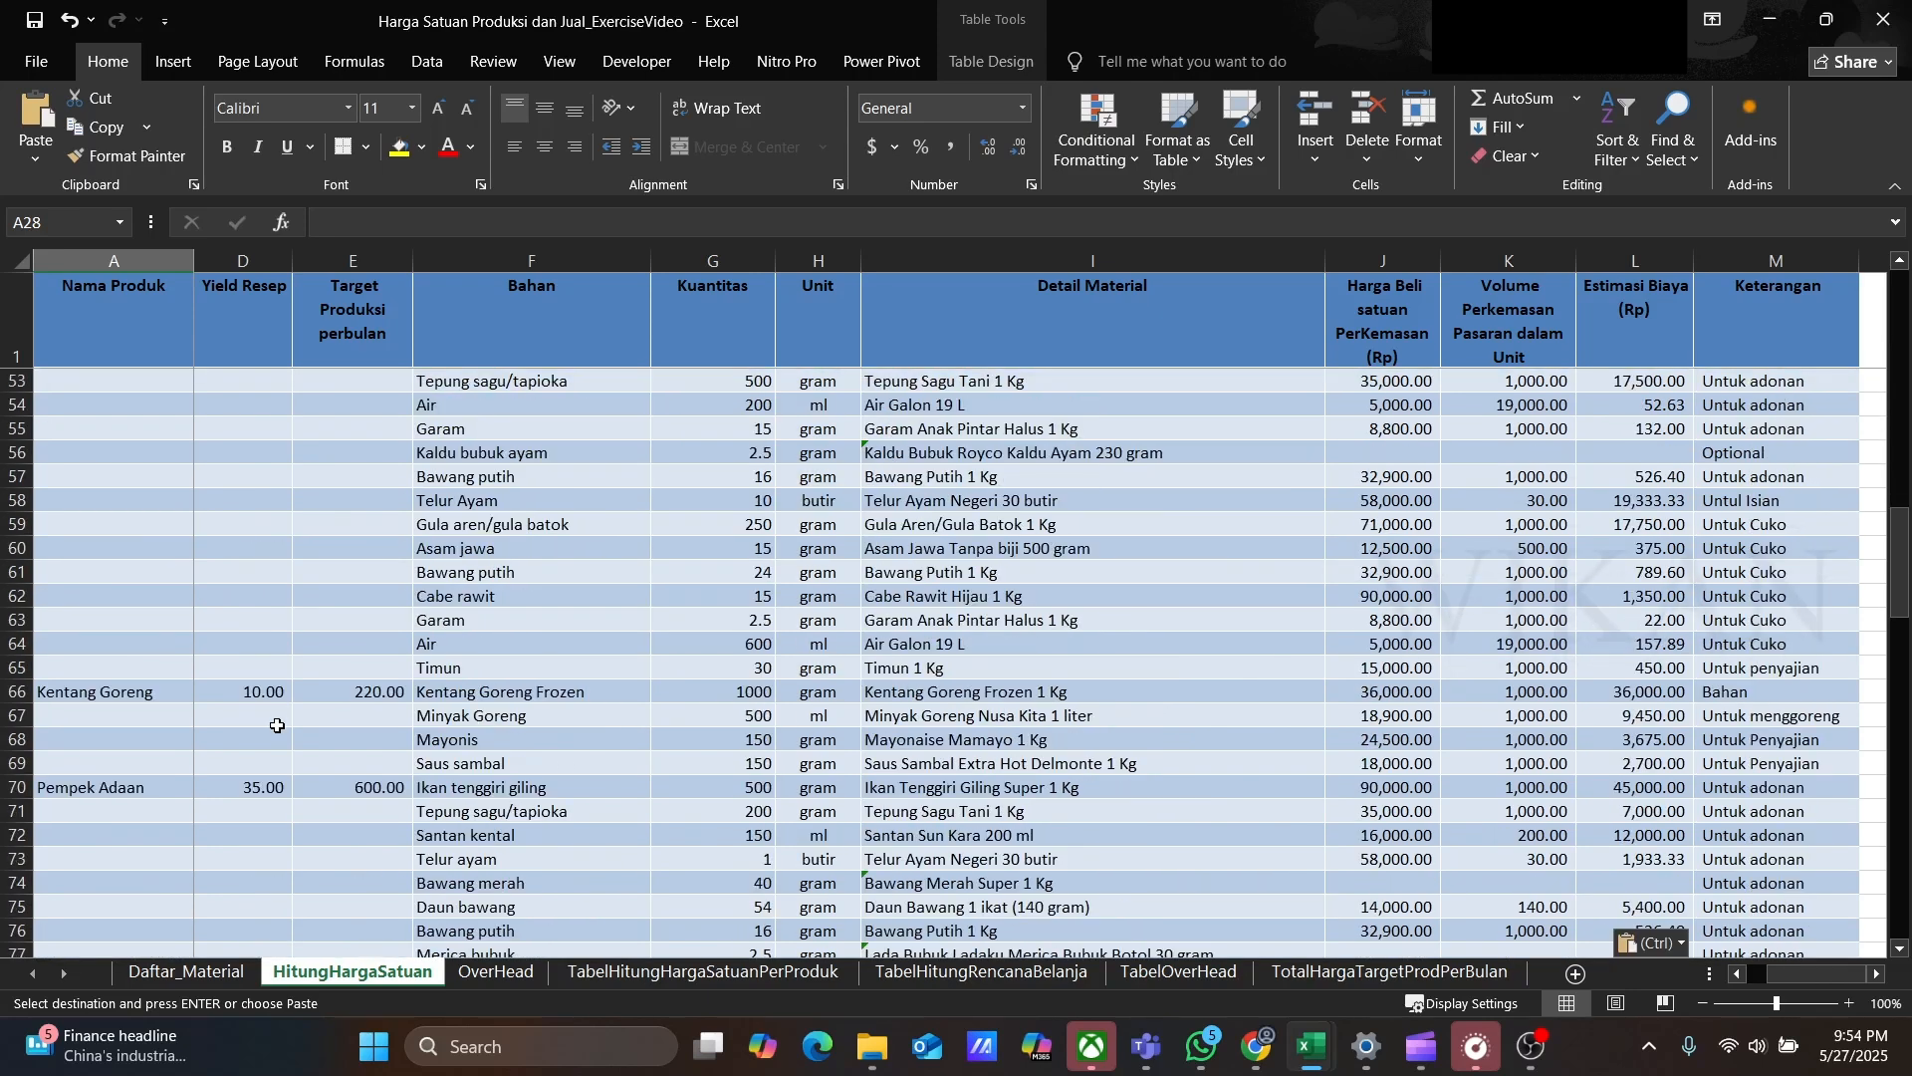
scroll(276, 725, "down", 12)
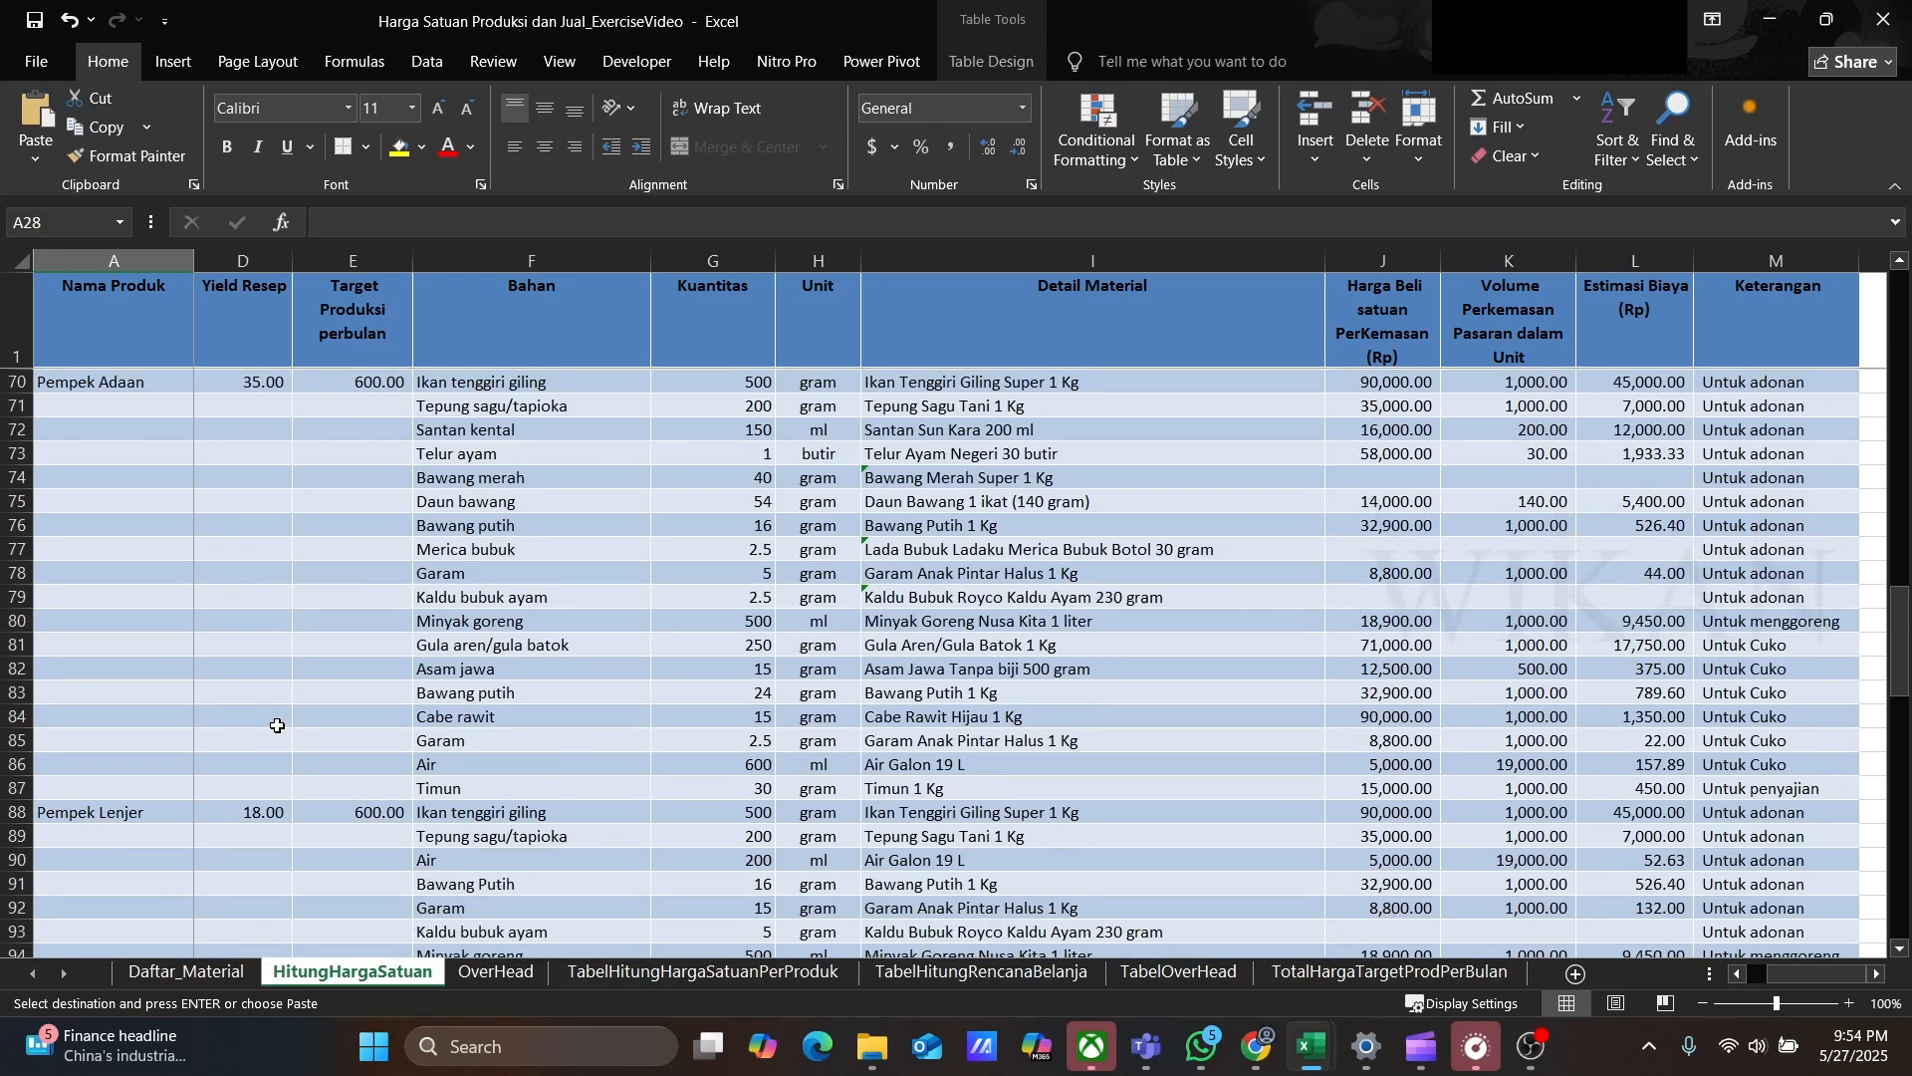
scroll(277, 725, "down", 6)
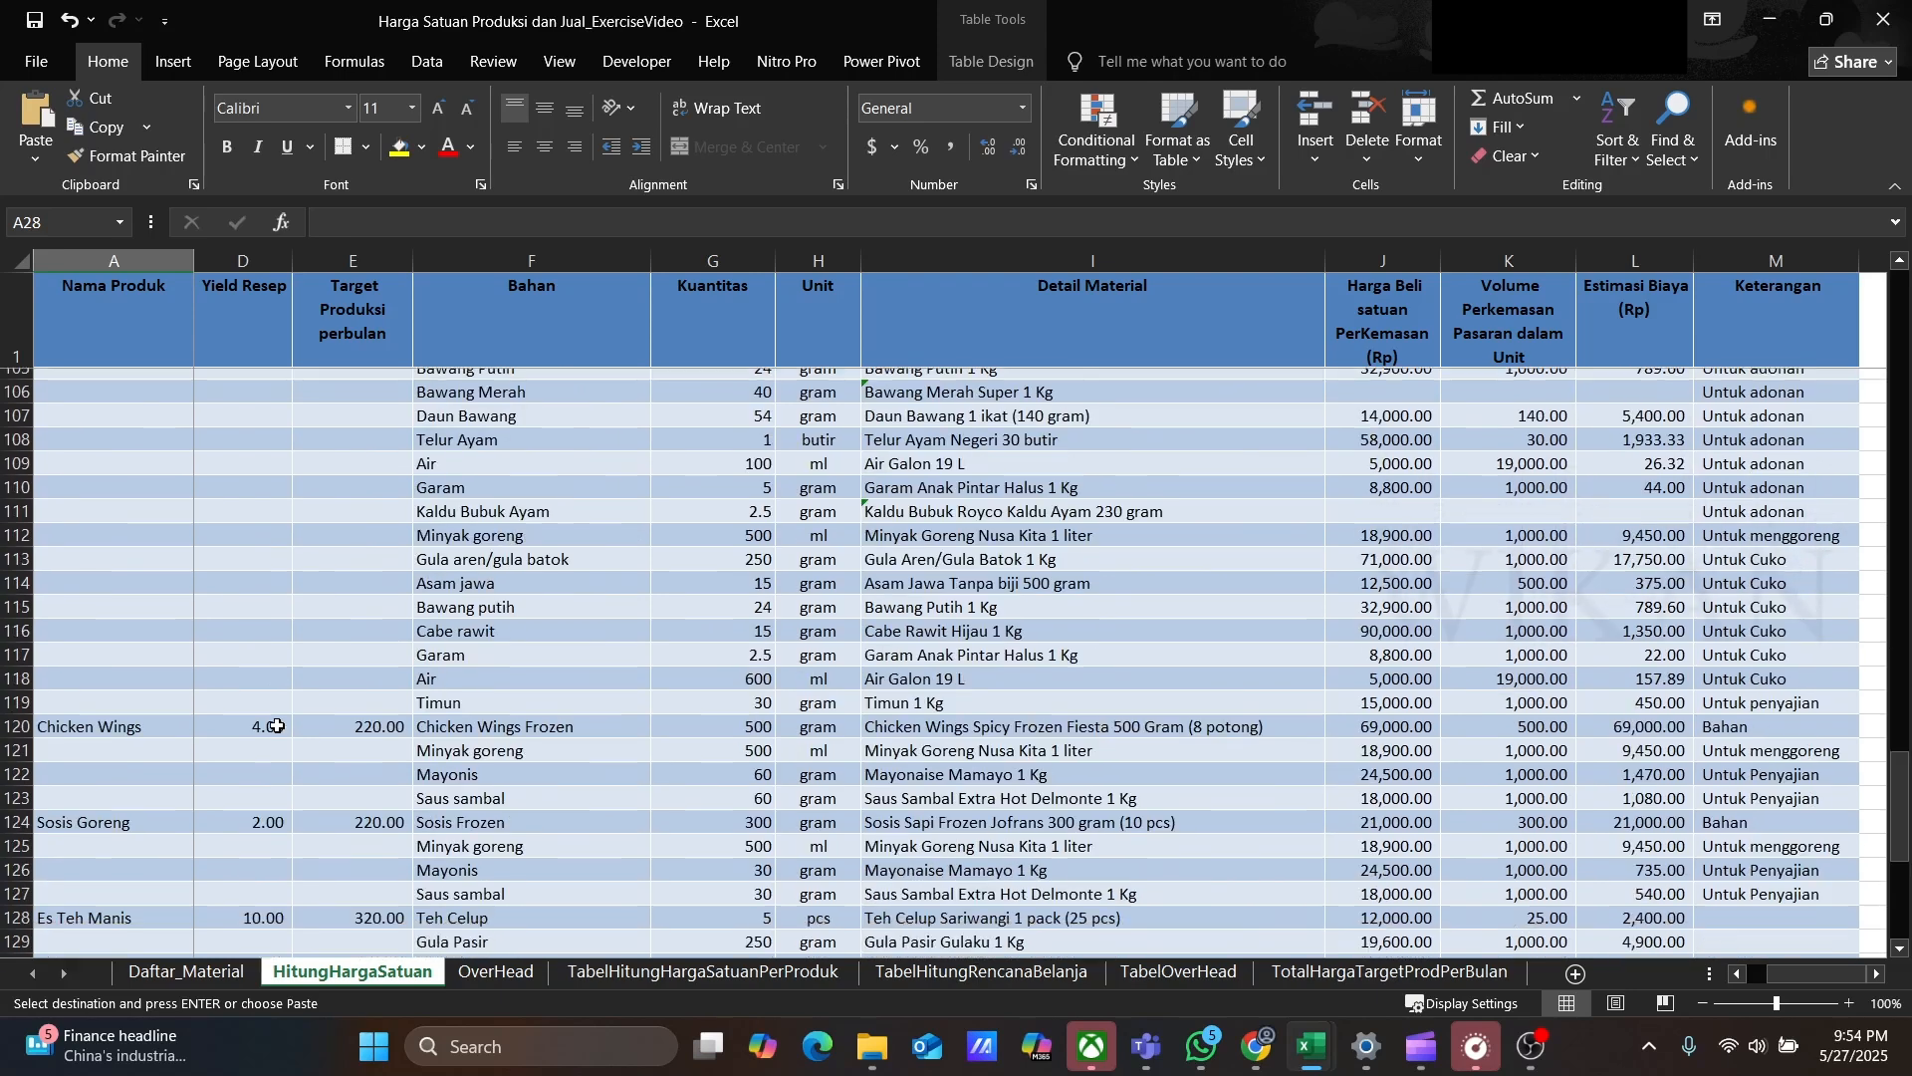
scroll(279, 722, "down", 2)
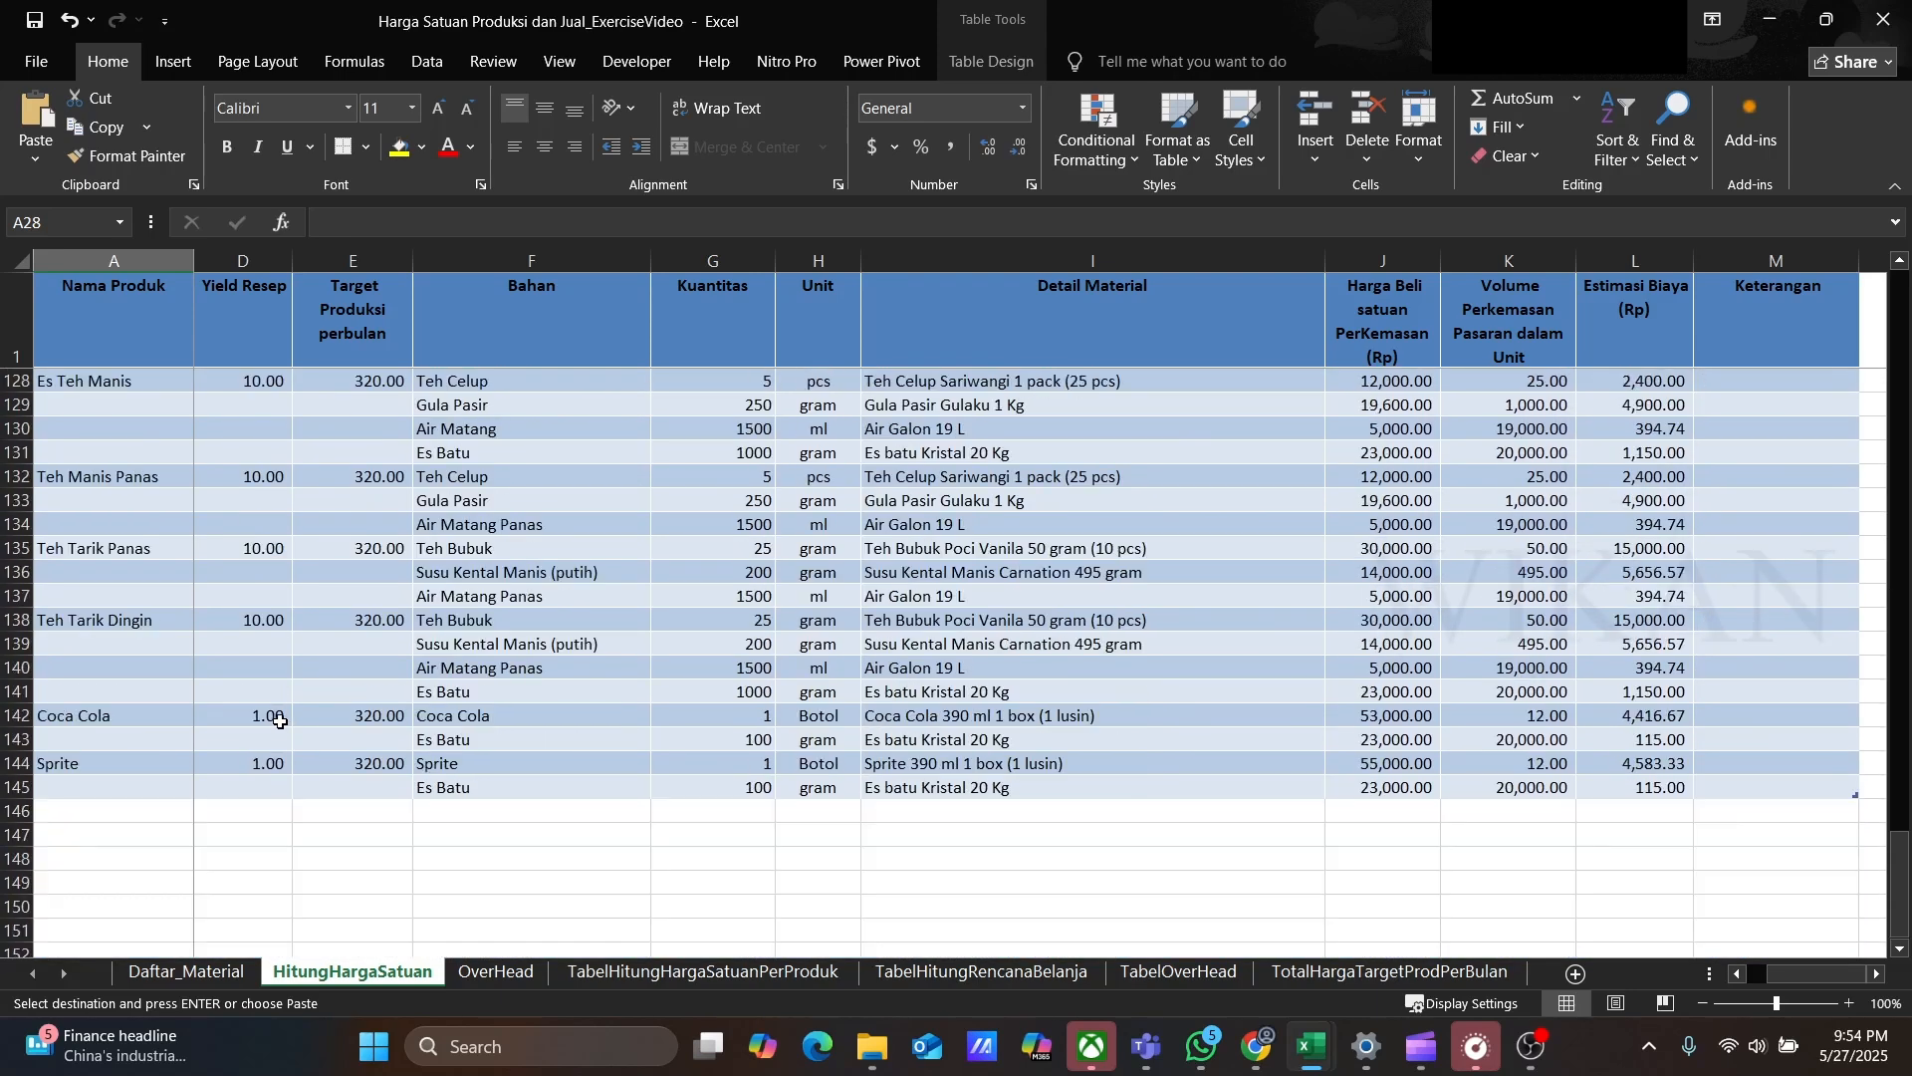
scroll(279, 719, "up", 18)
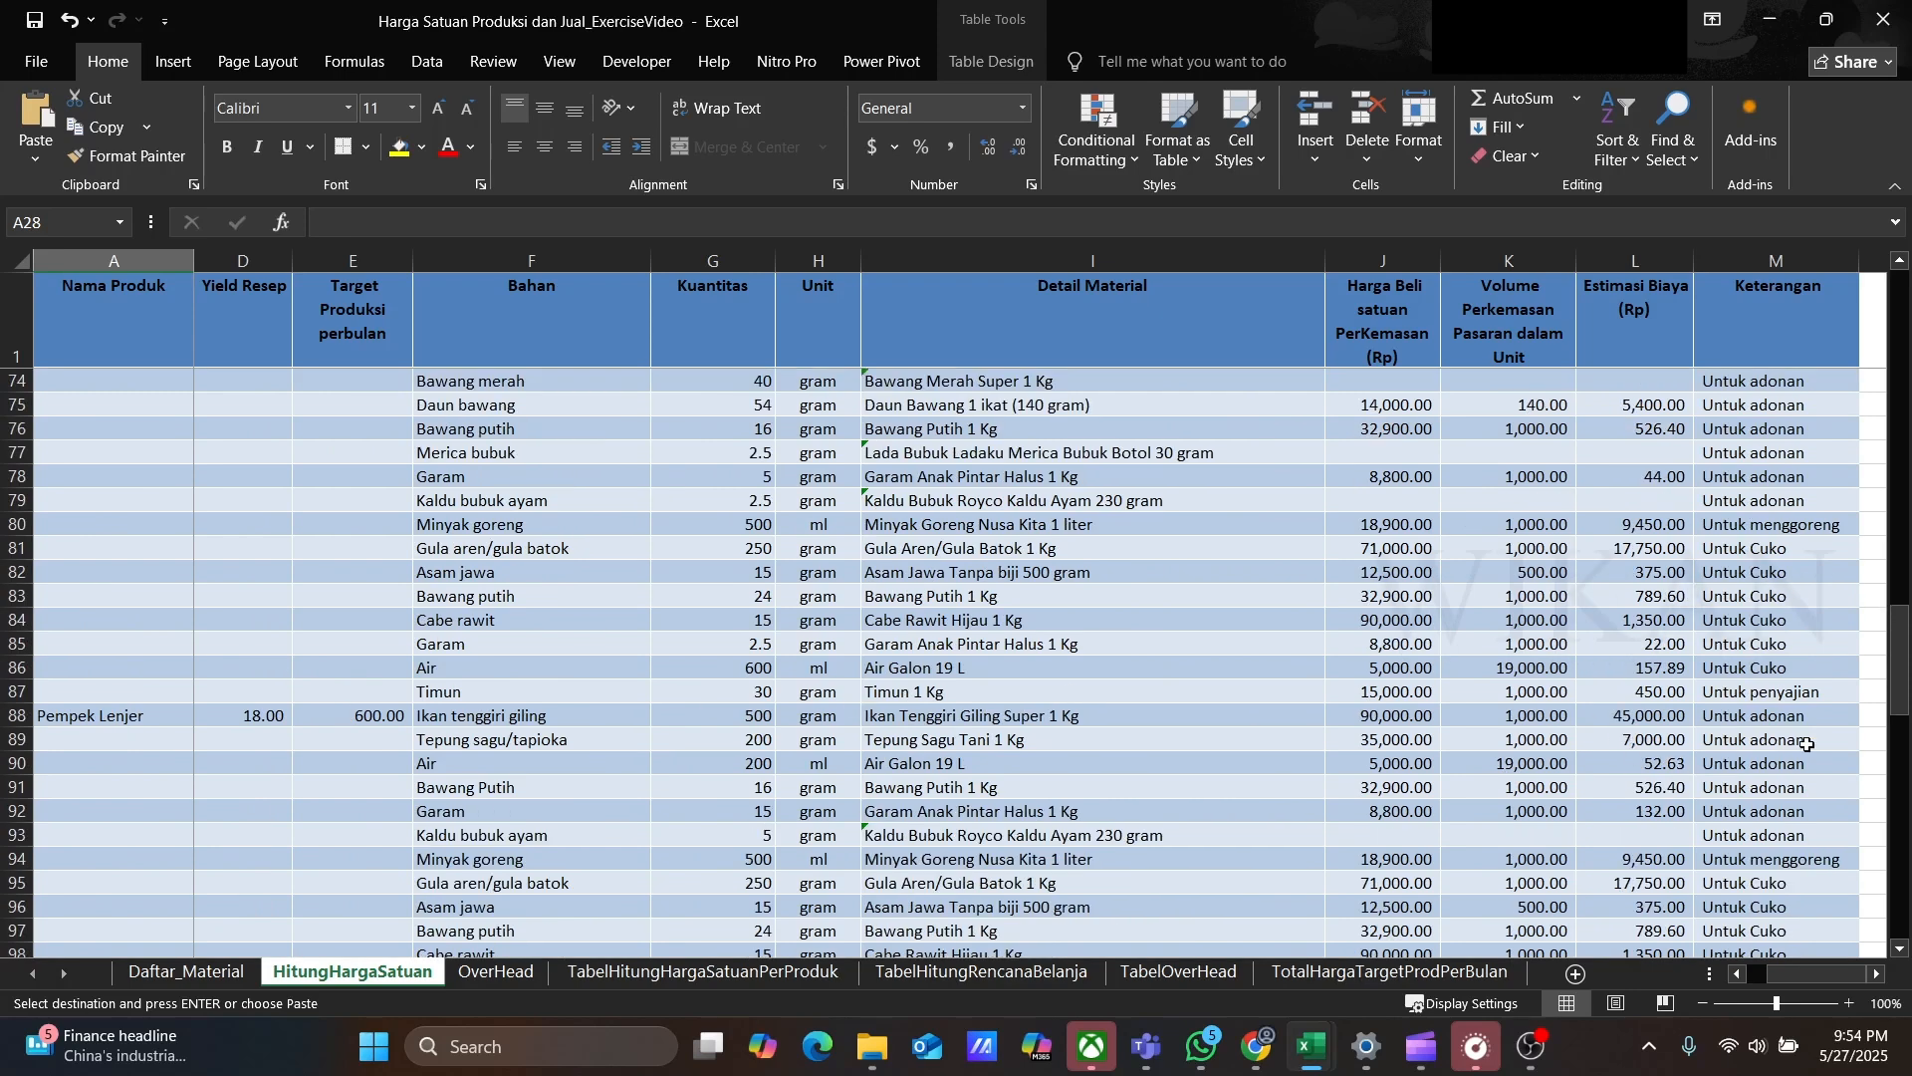
left_click_drag(1900, 659, 1900, 324)
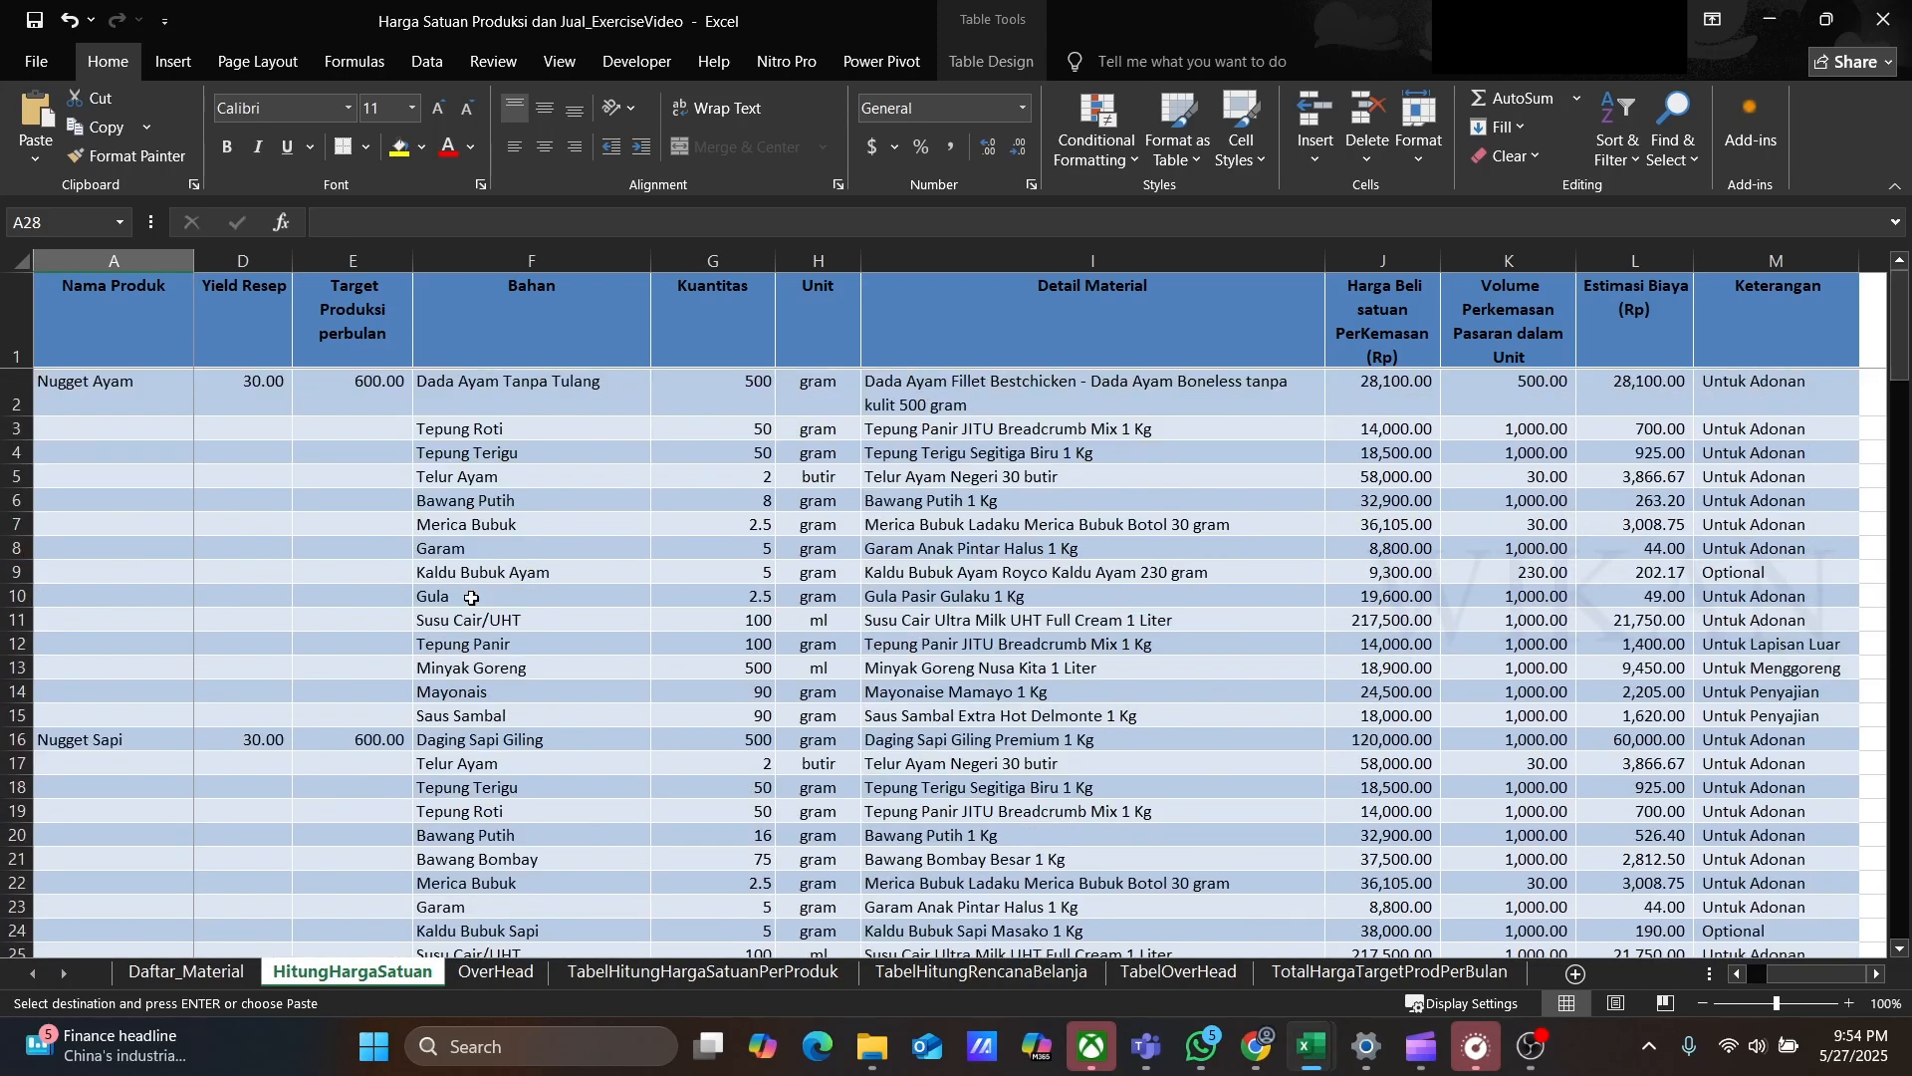
scroll(503, 598, "down", 20)
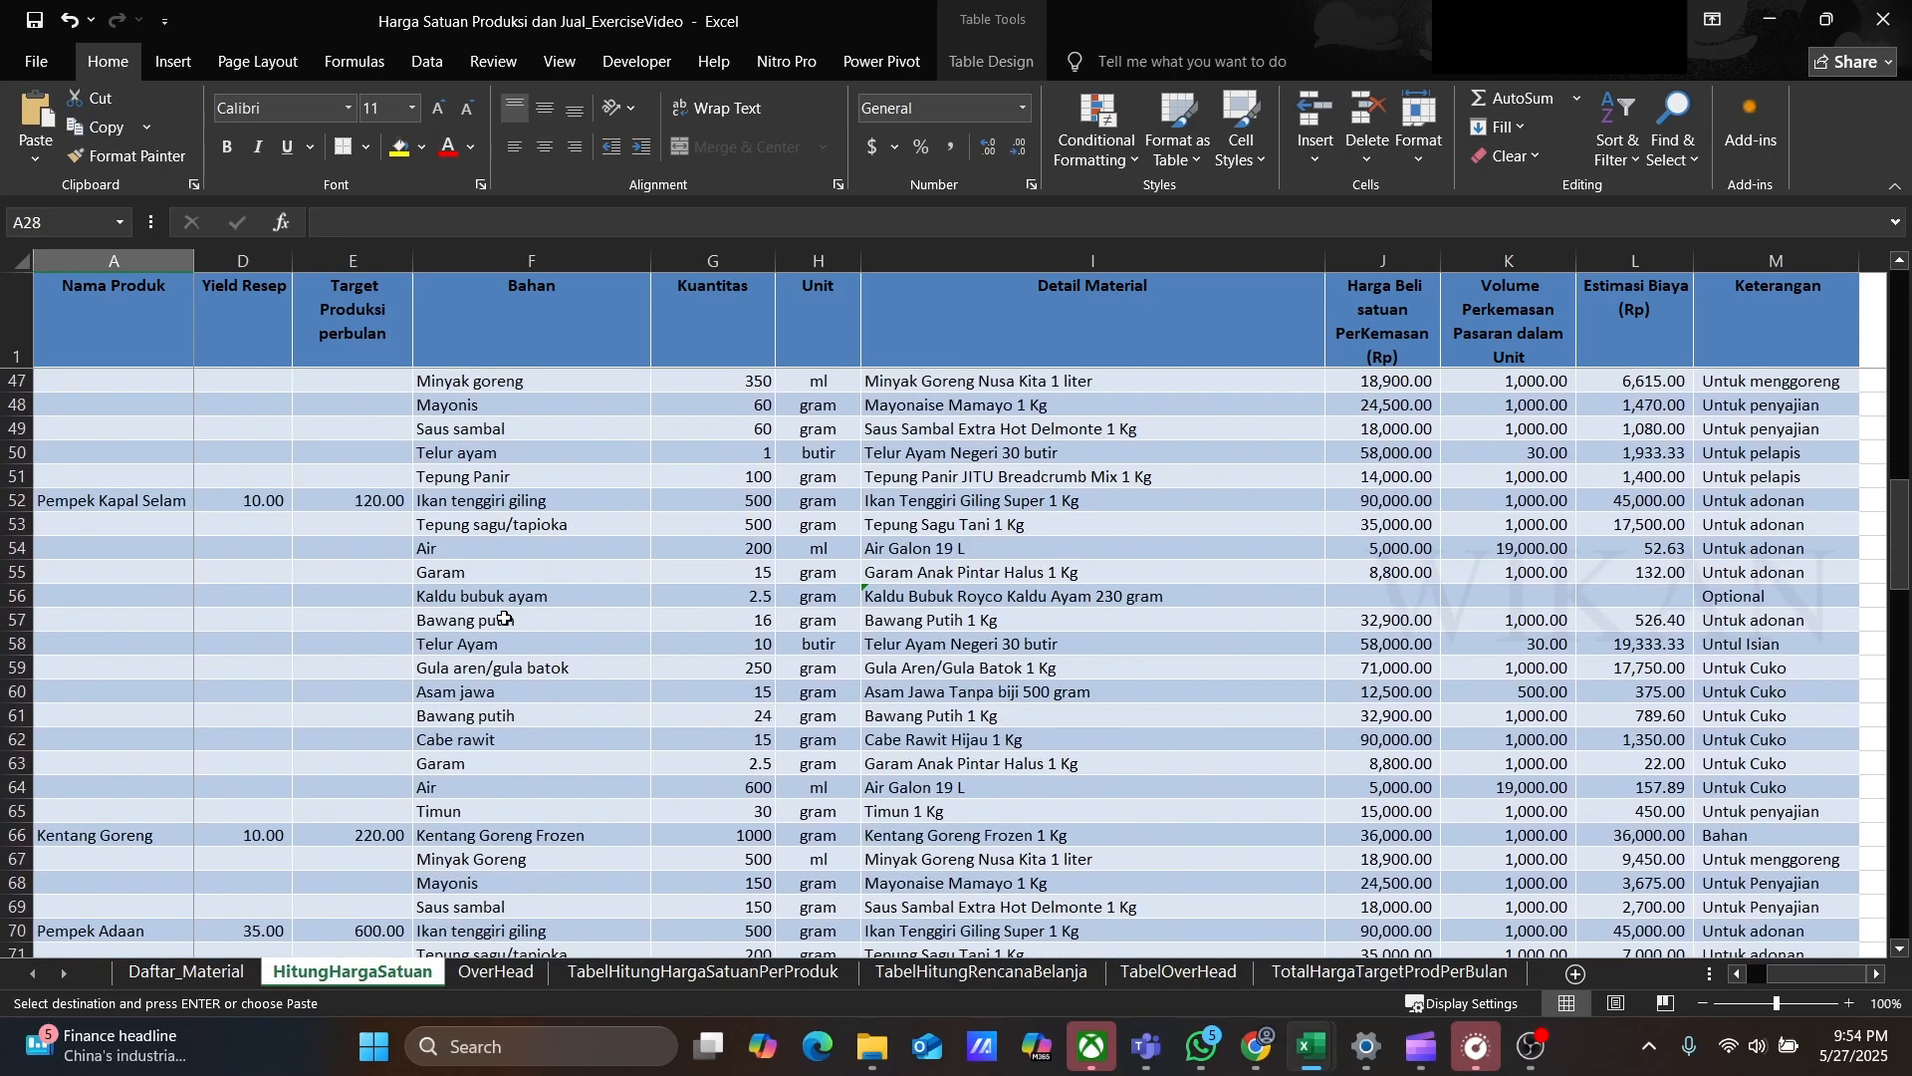
scroll(500, 628, "down", 12)
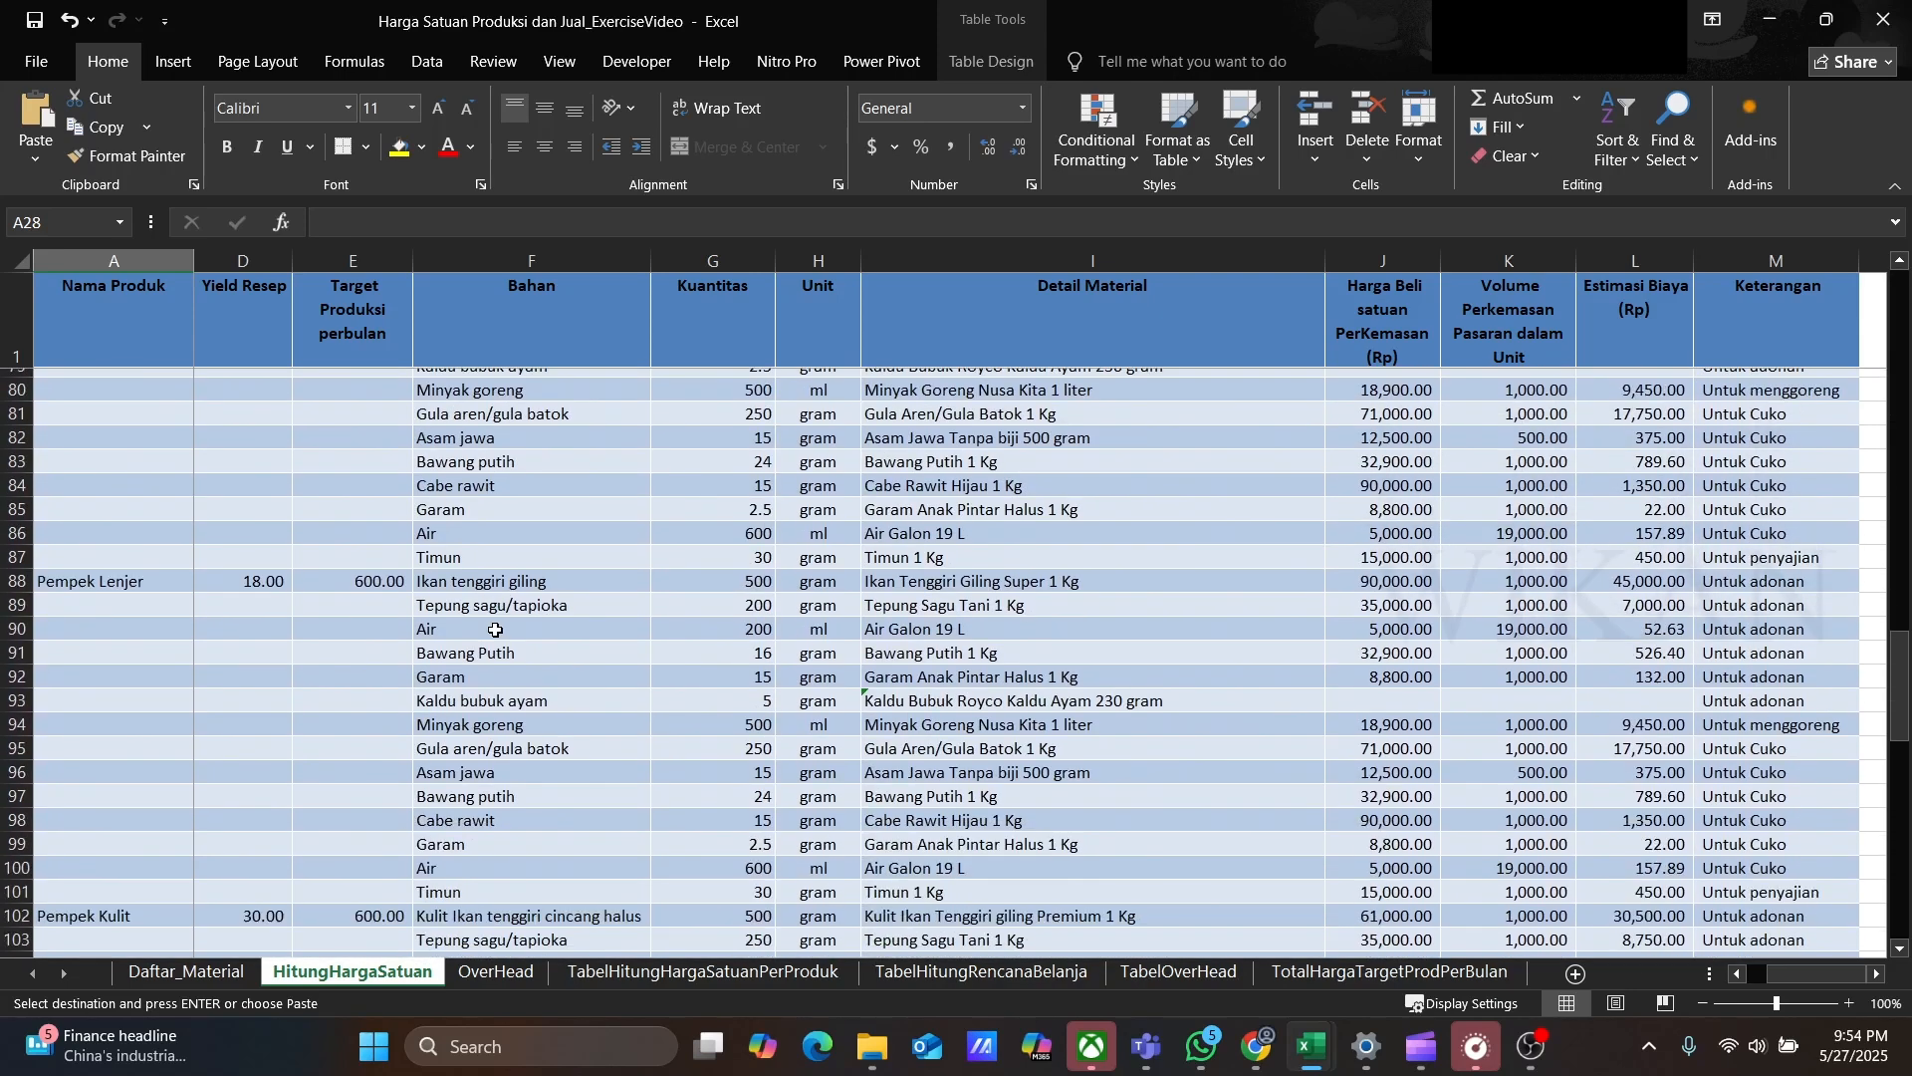
scroll(495, 629, "down", 8)
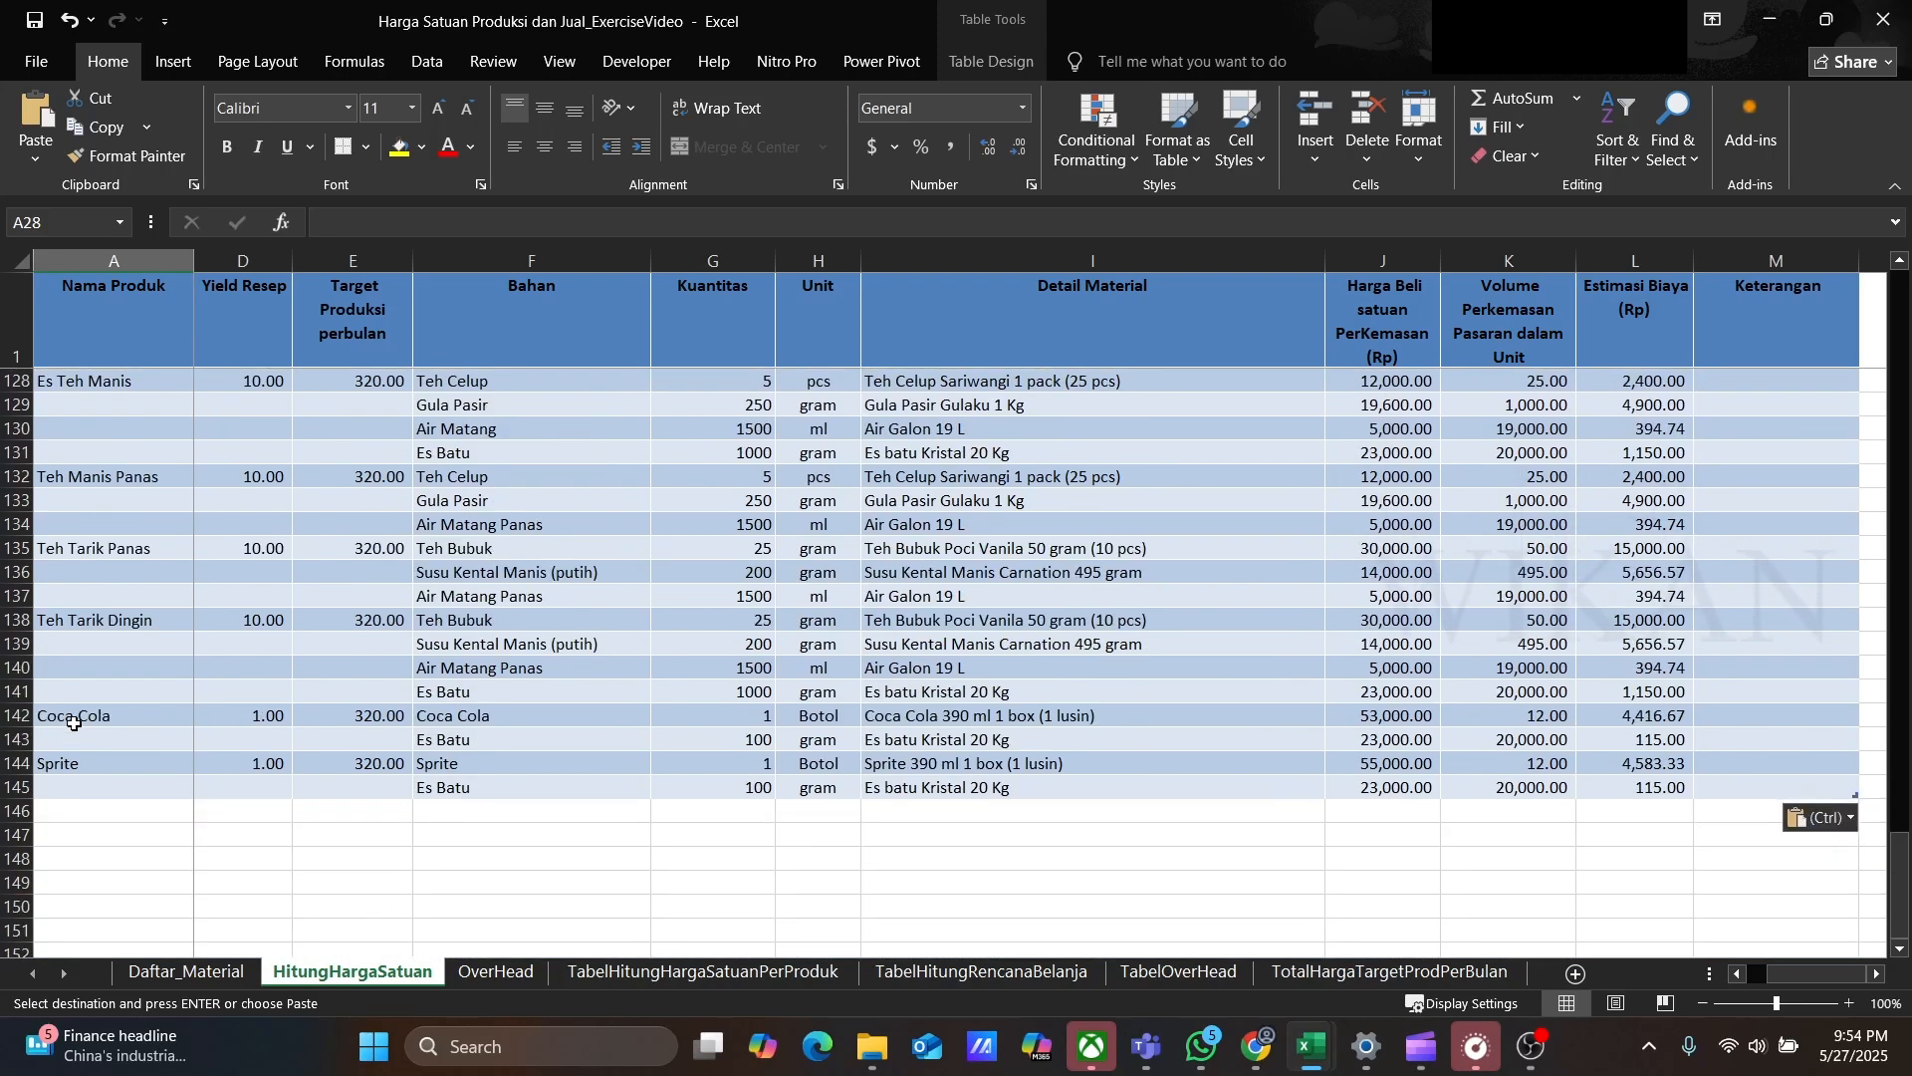
left_click(74, 720)
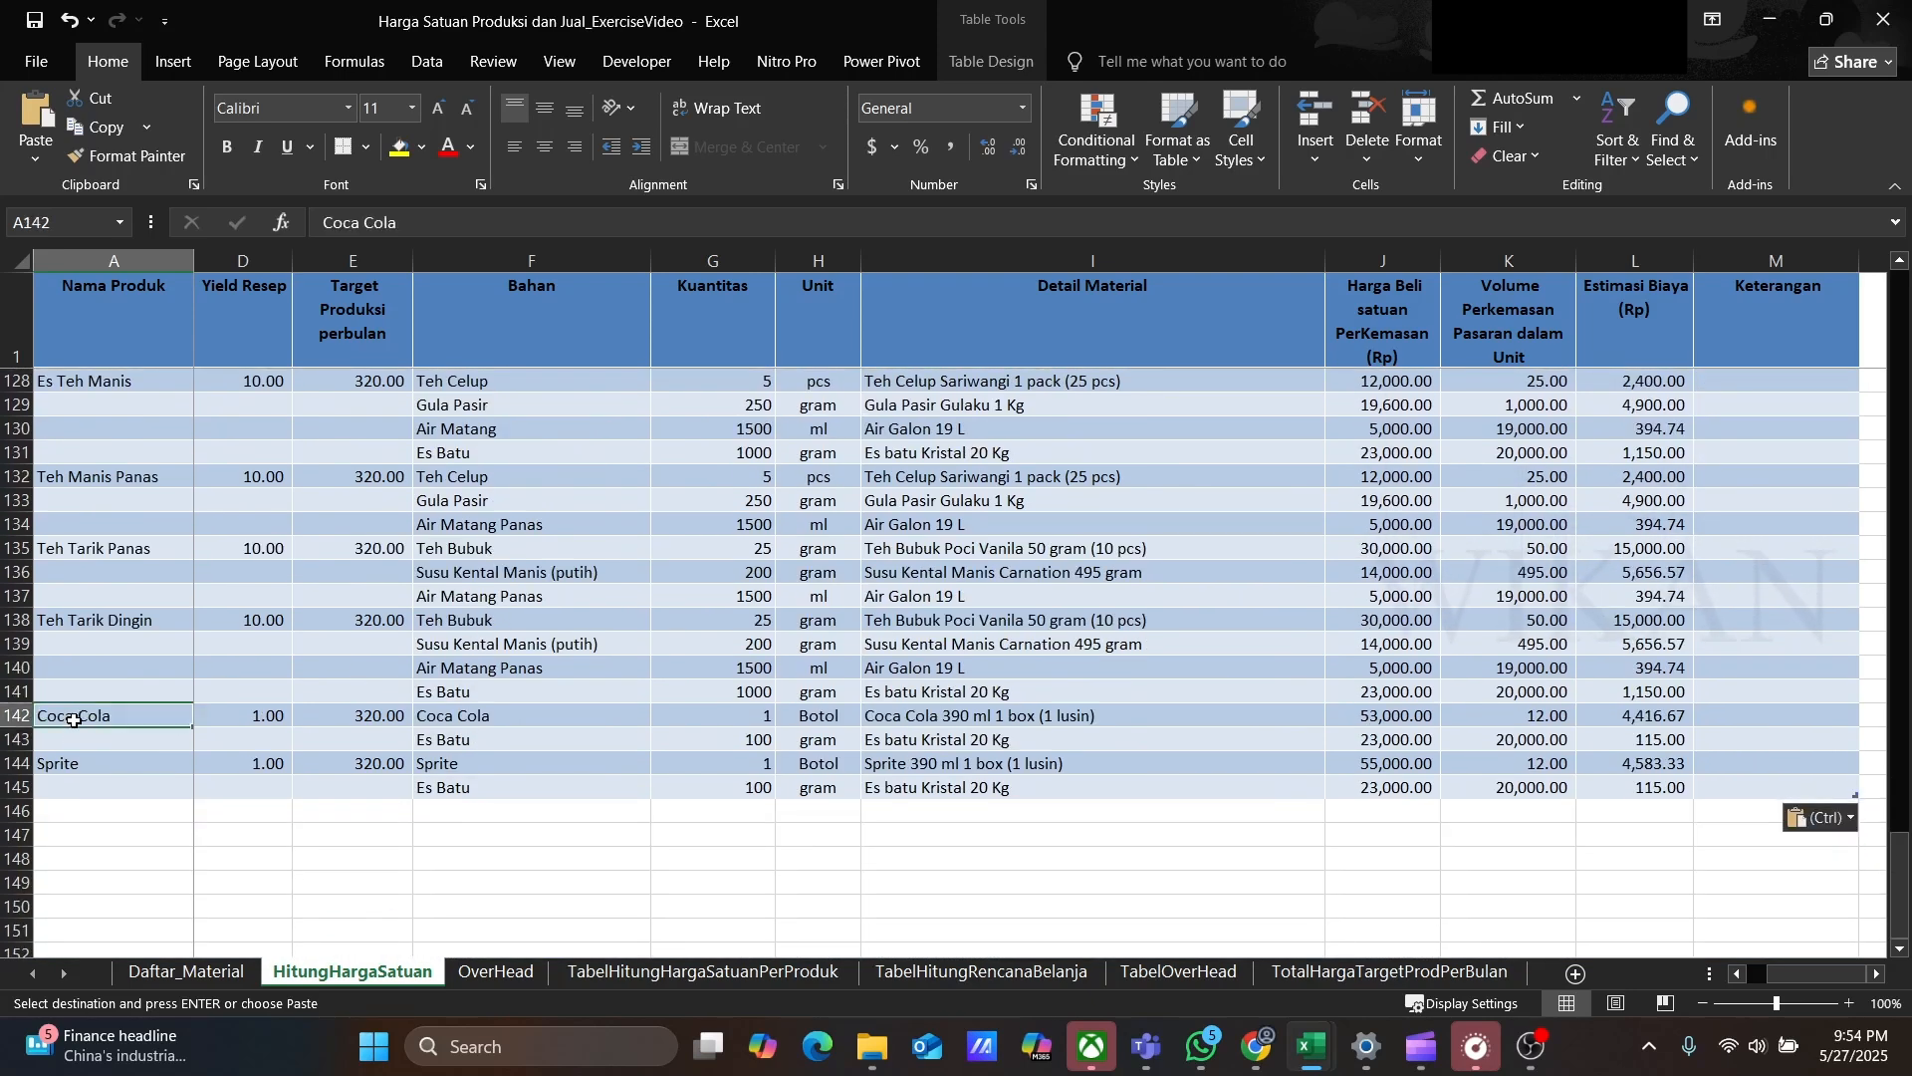
left_click(89, 765)
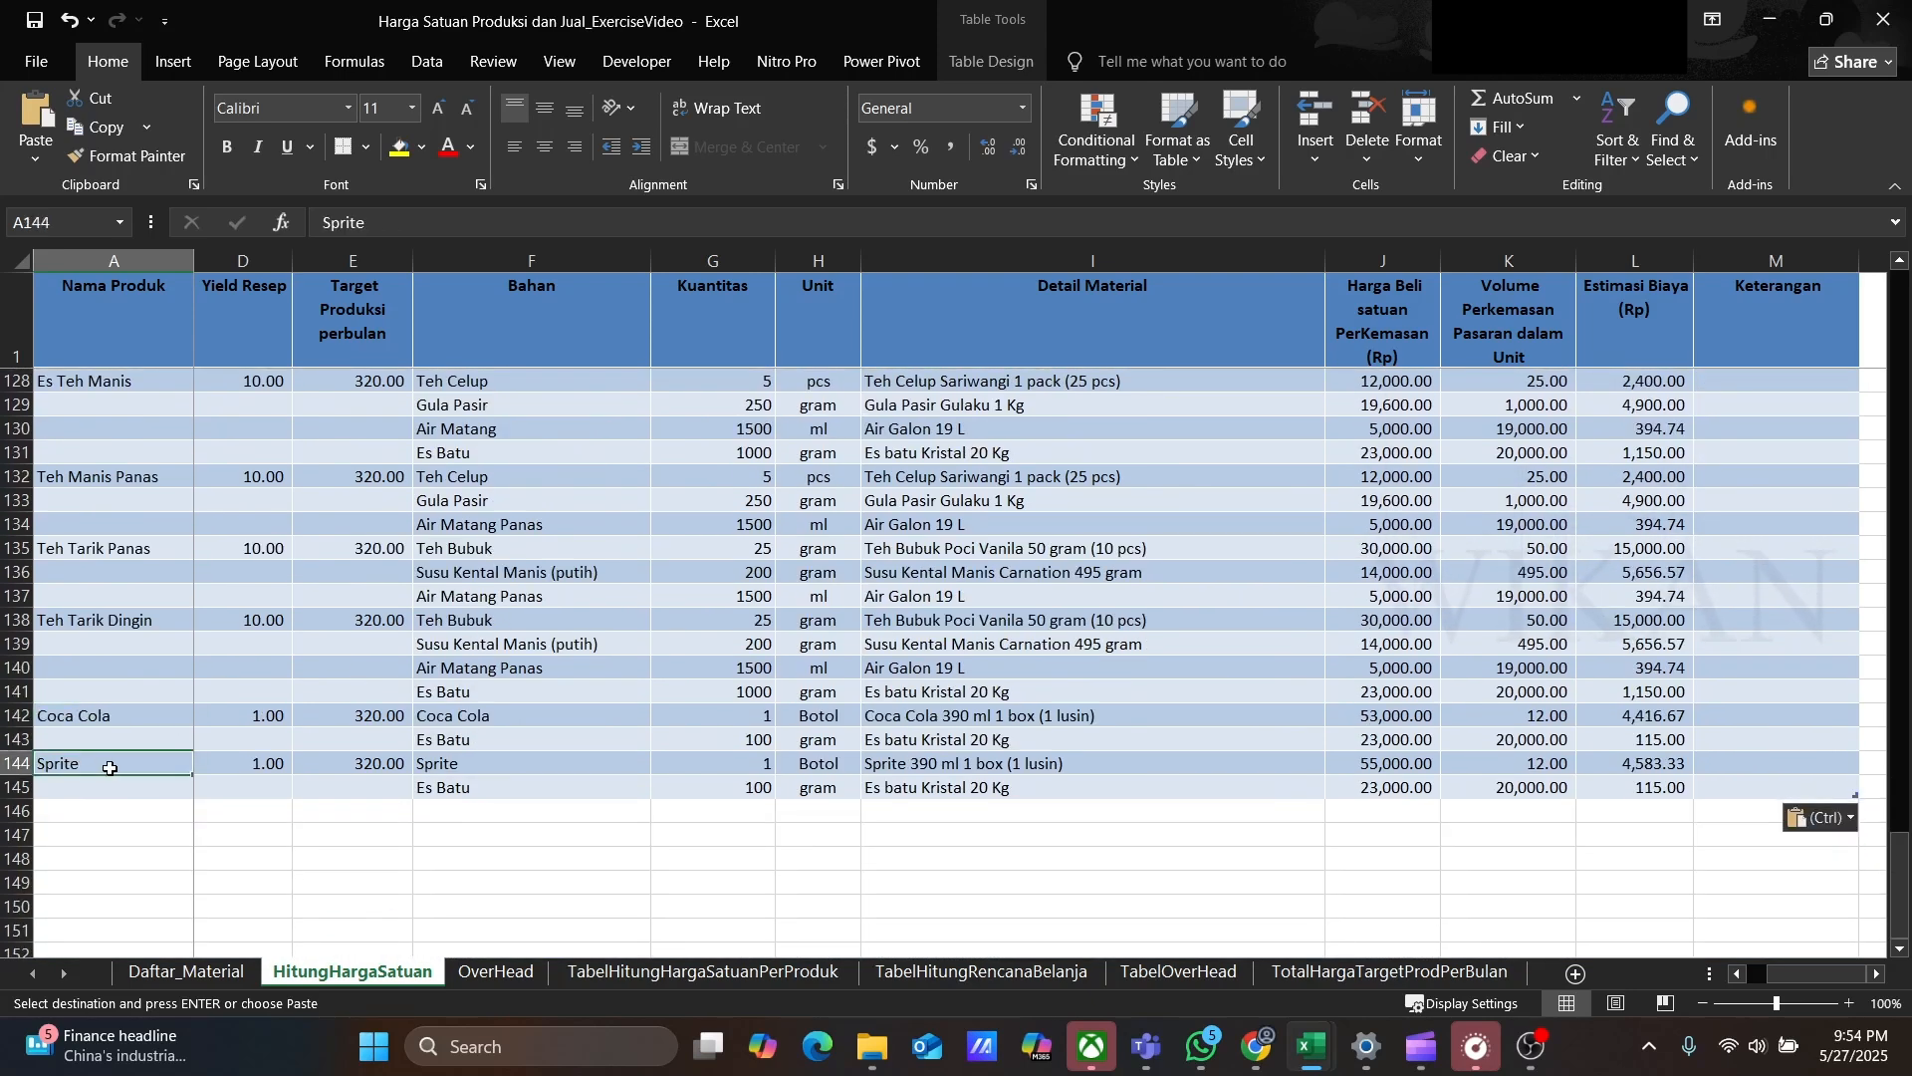
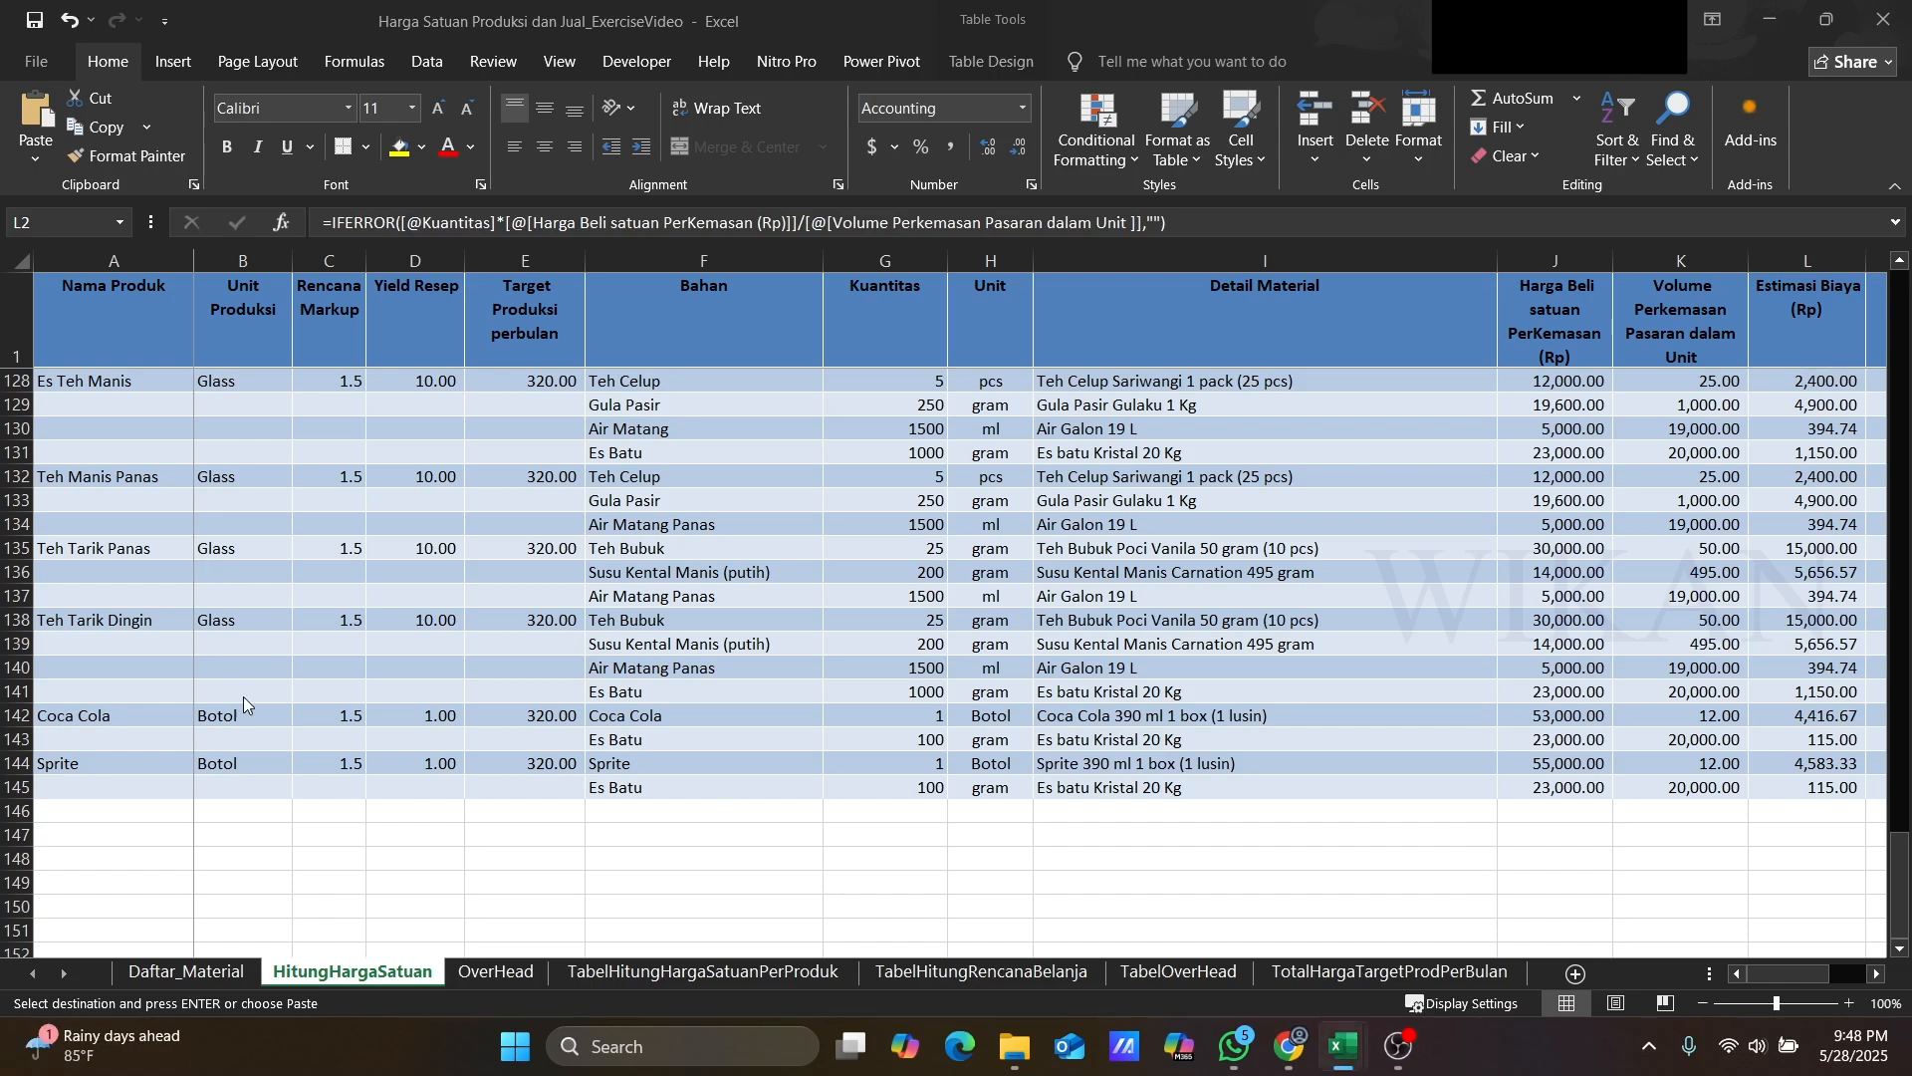
left_click(136, 388)
scroll(625, 603, "up", 20)
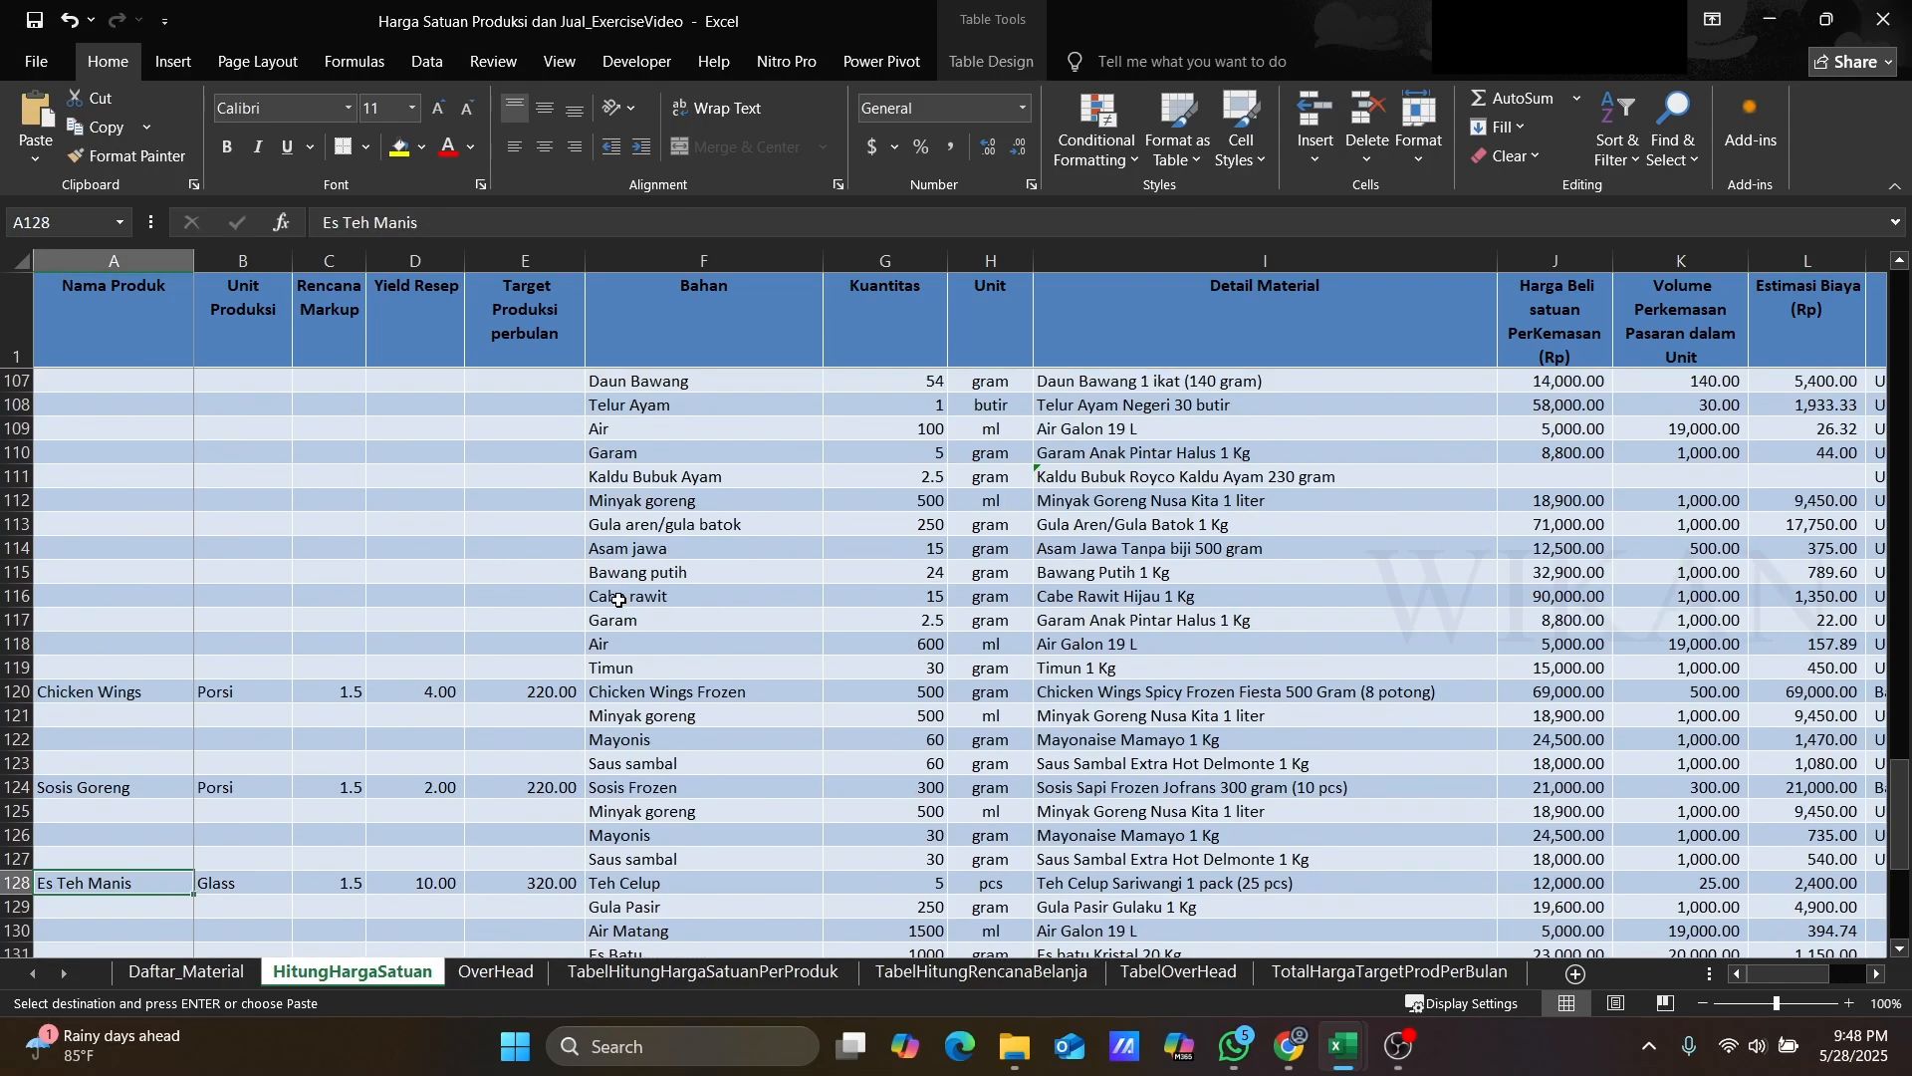
scroll(611, 599, "up", 7)
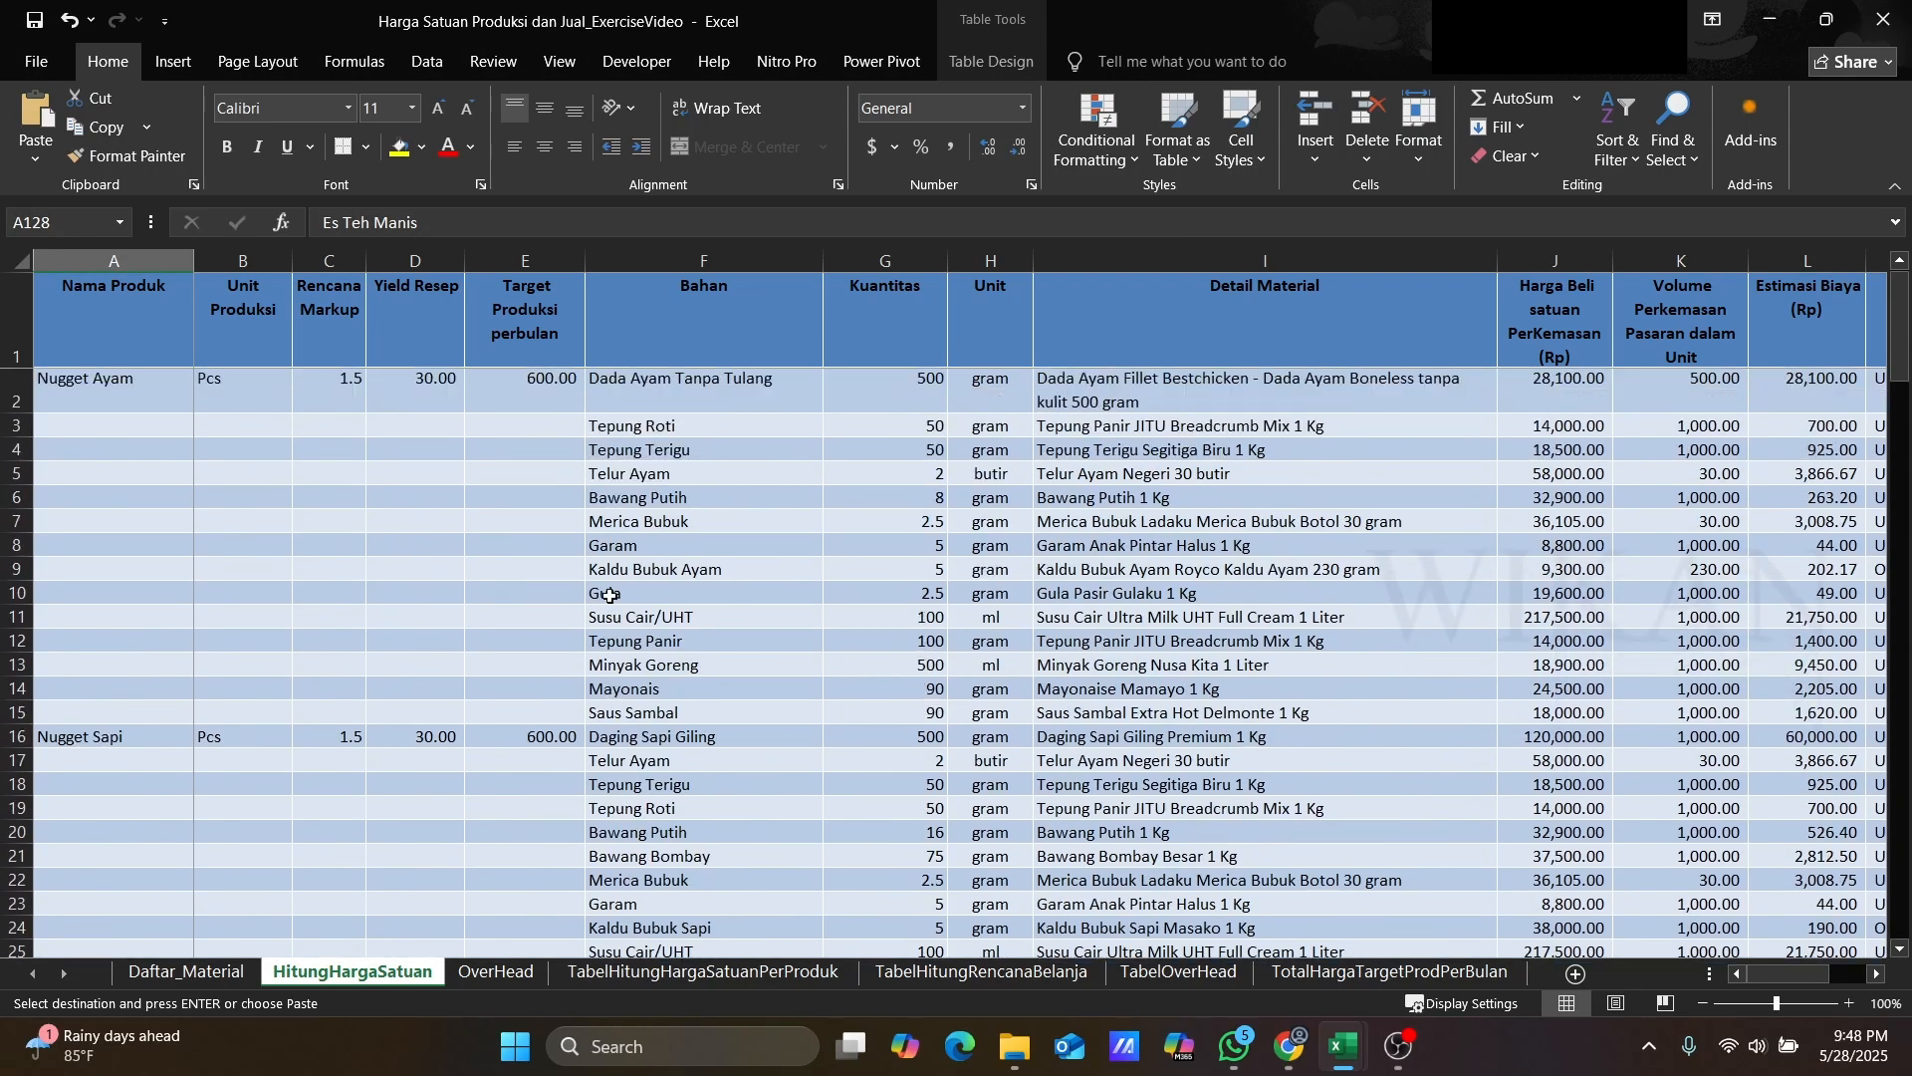
Step: On the OverHead sheet, clear the existing Air entry and its amount from the overhead table
left_click(493, 973)
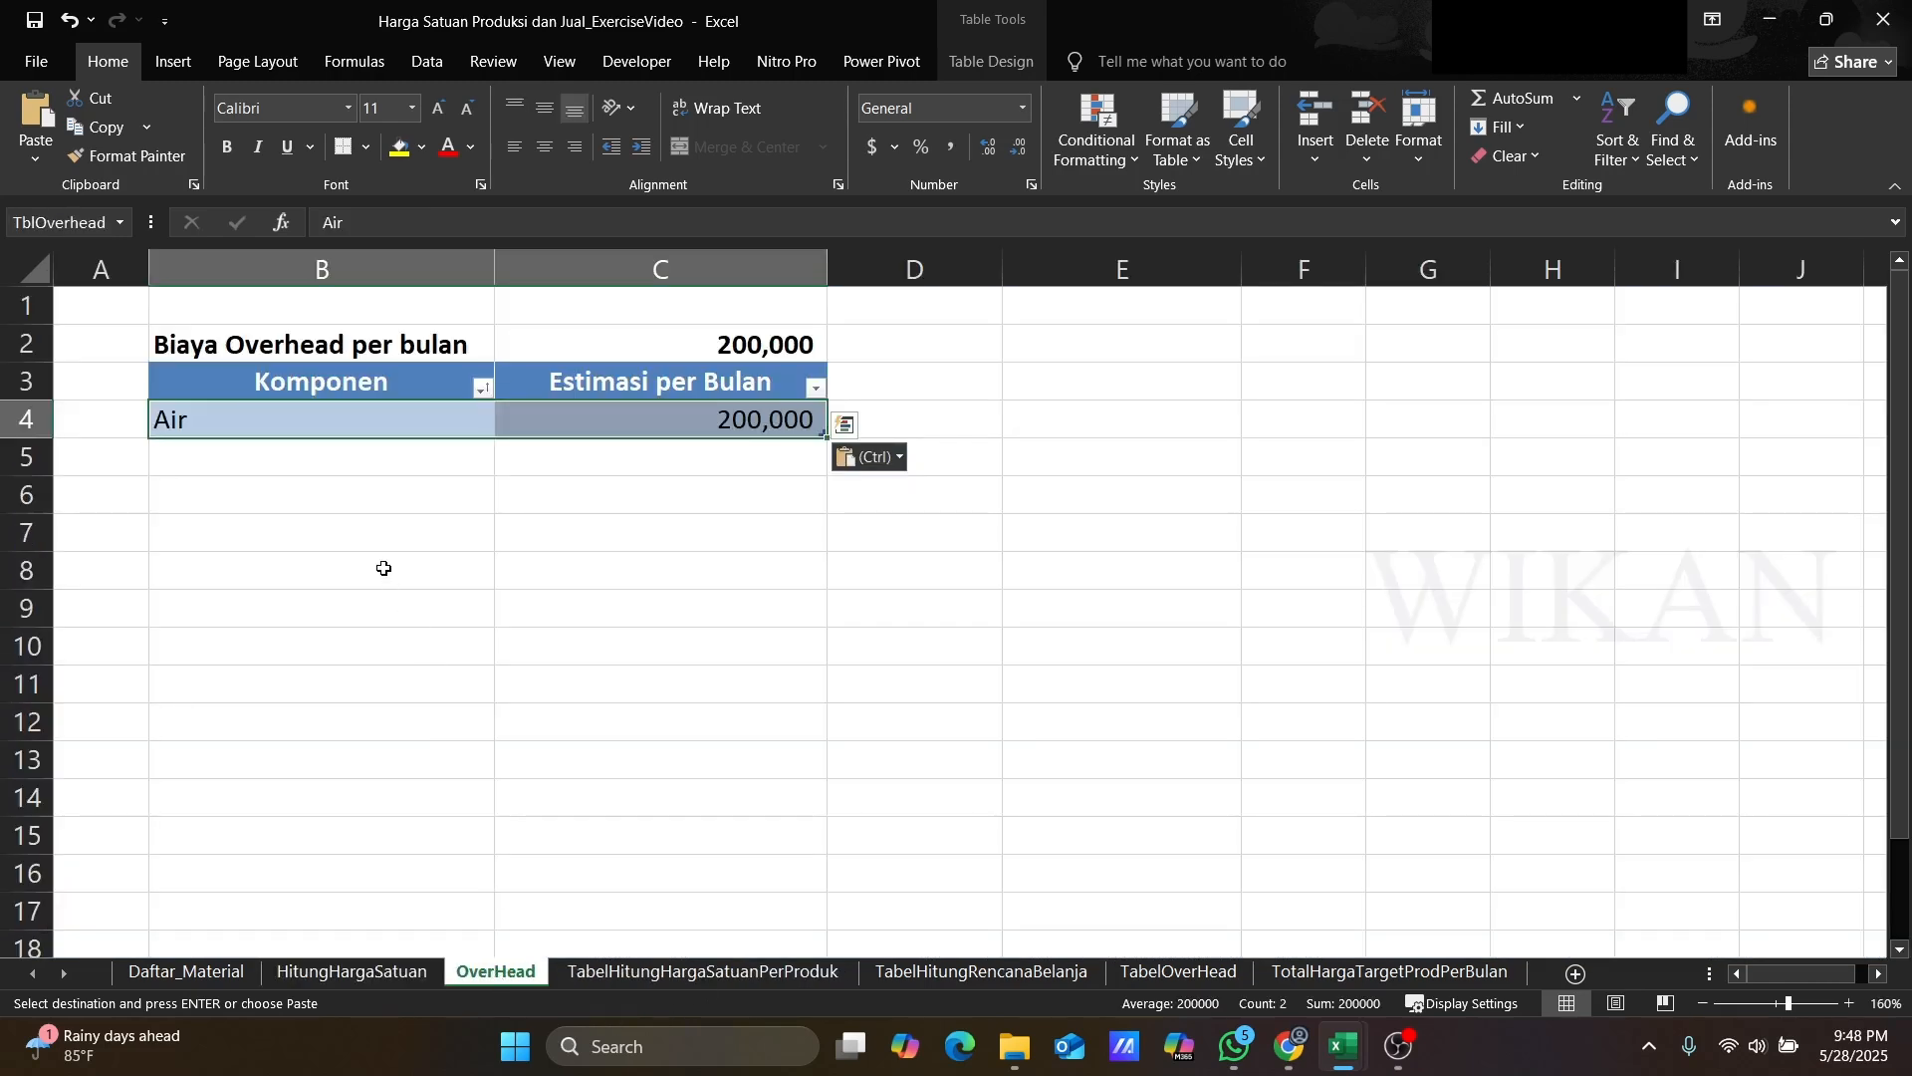
left_click(235, 450)
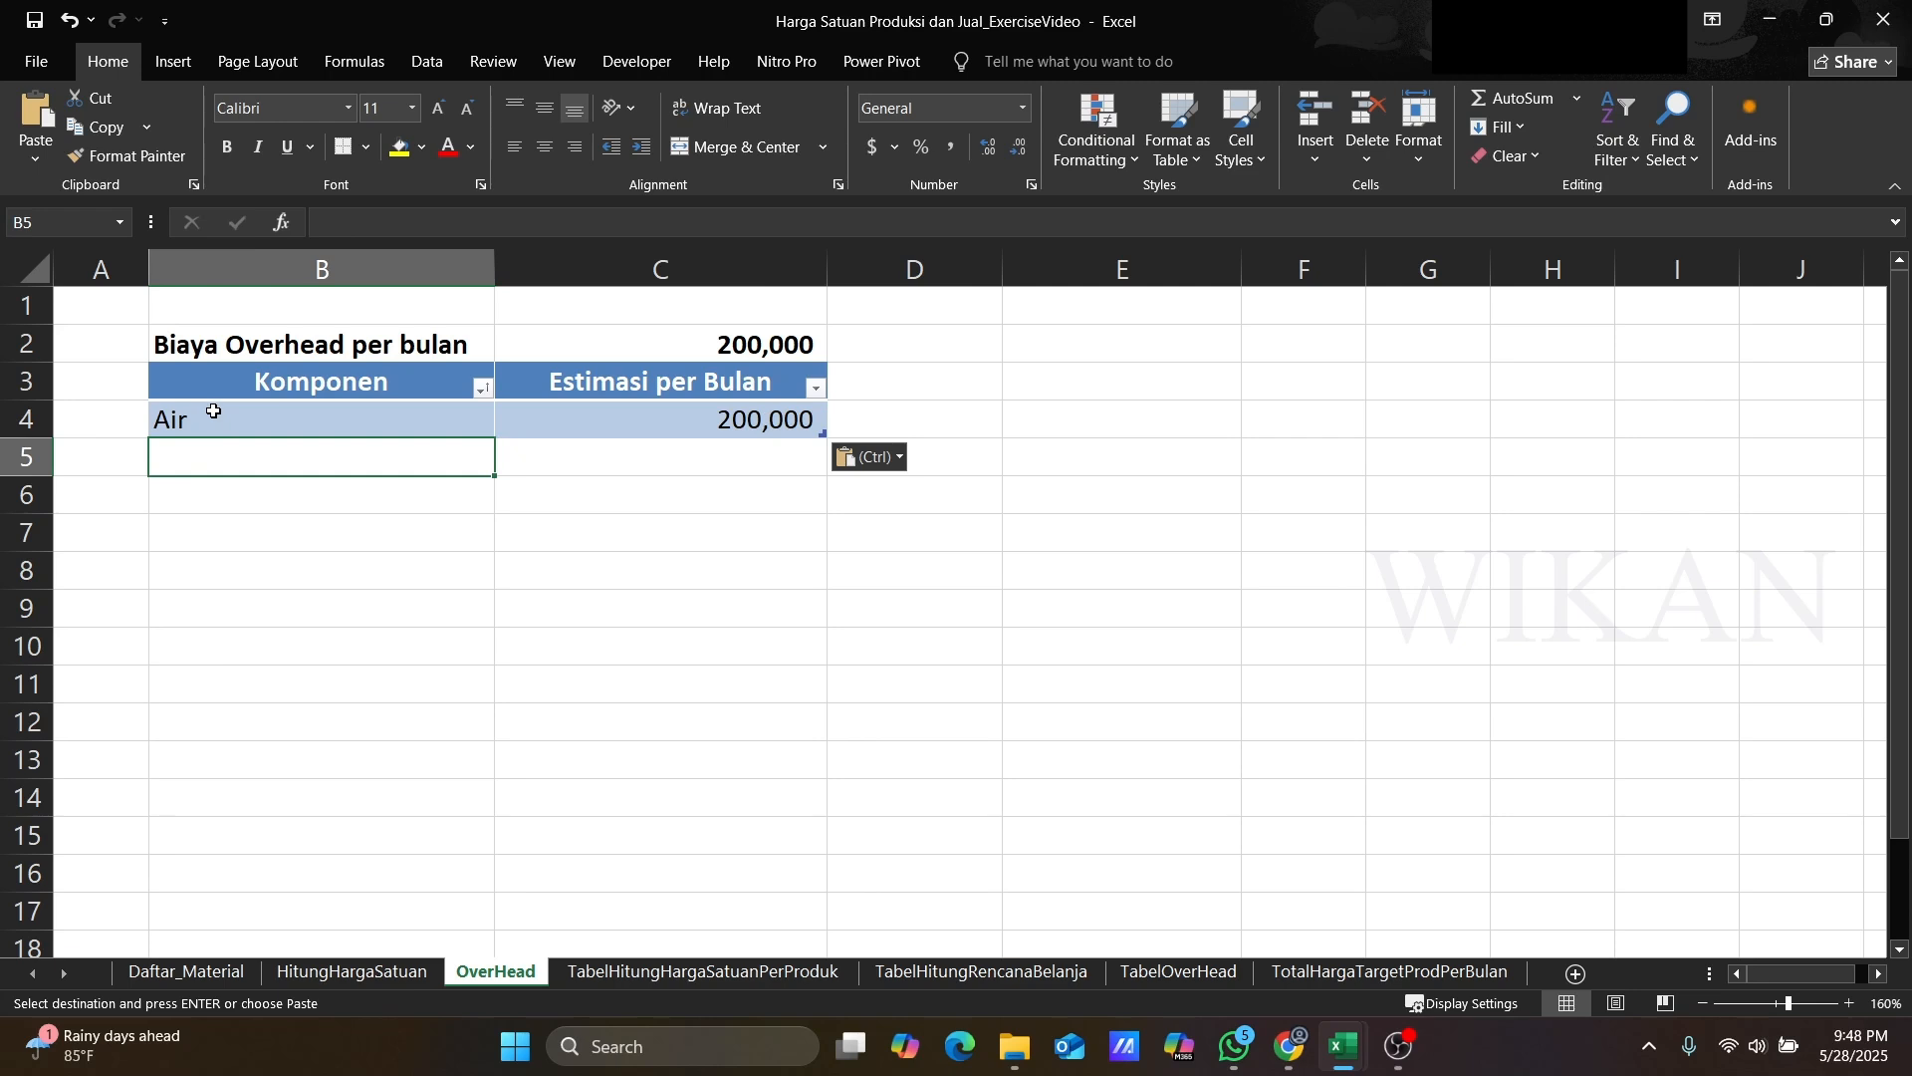
left_click_drag(213, 411, 554, 418)
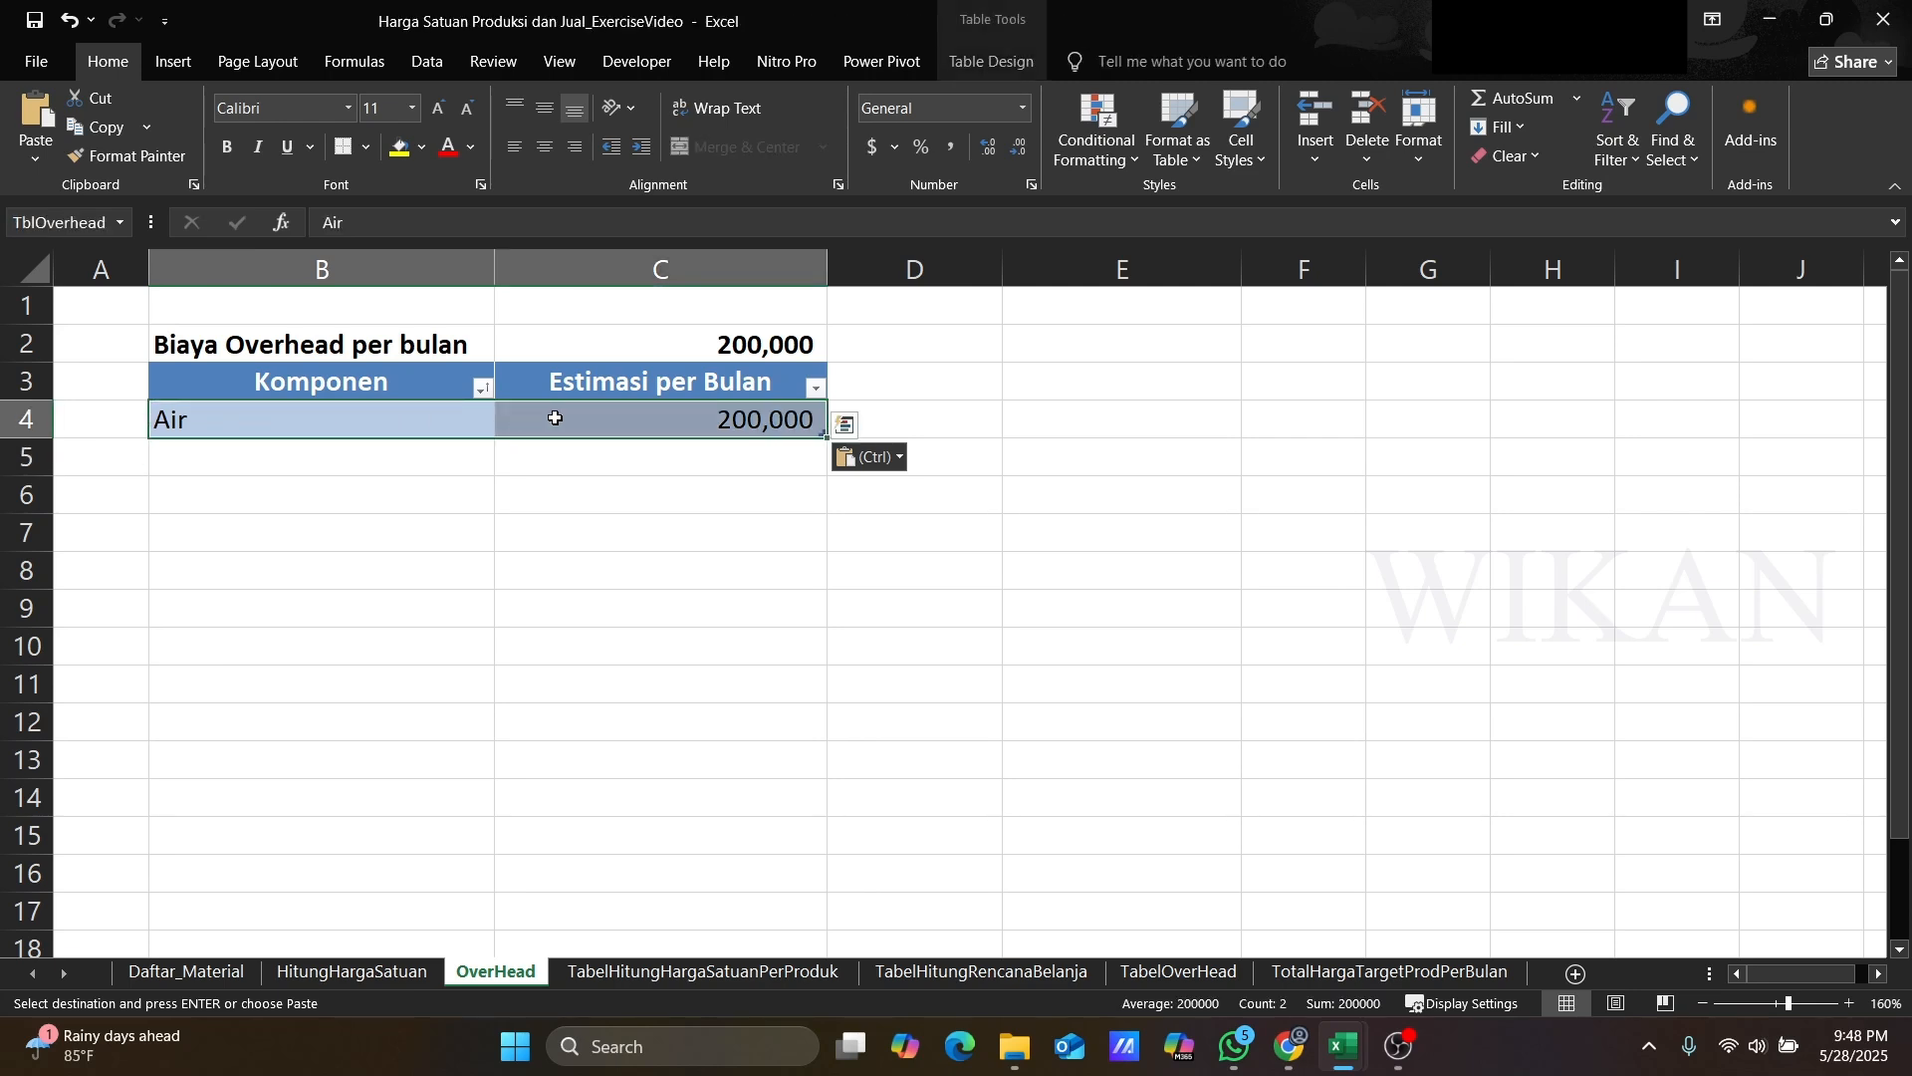
key("Delete")
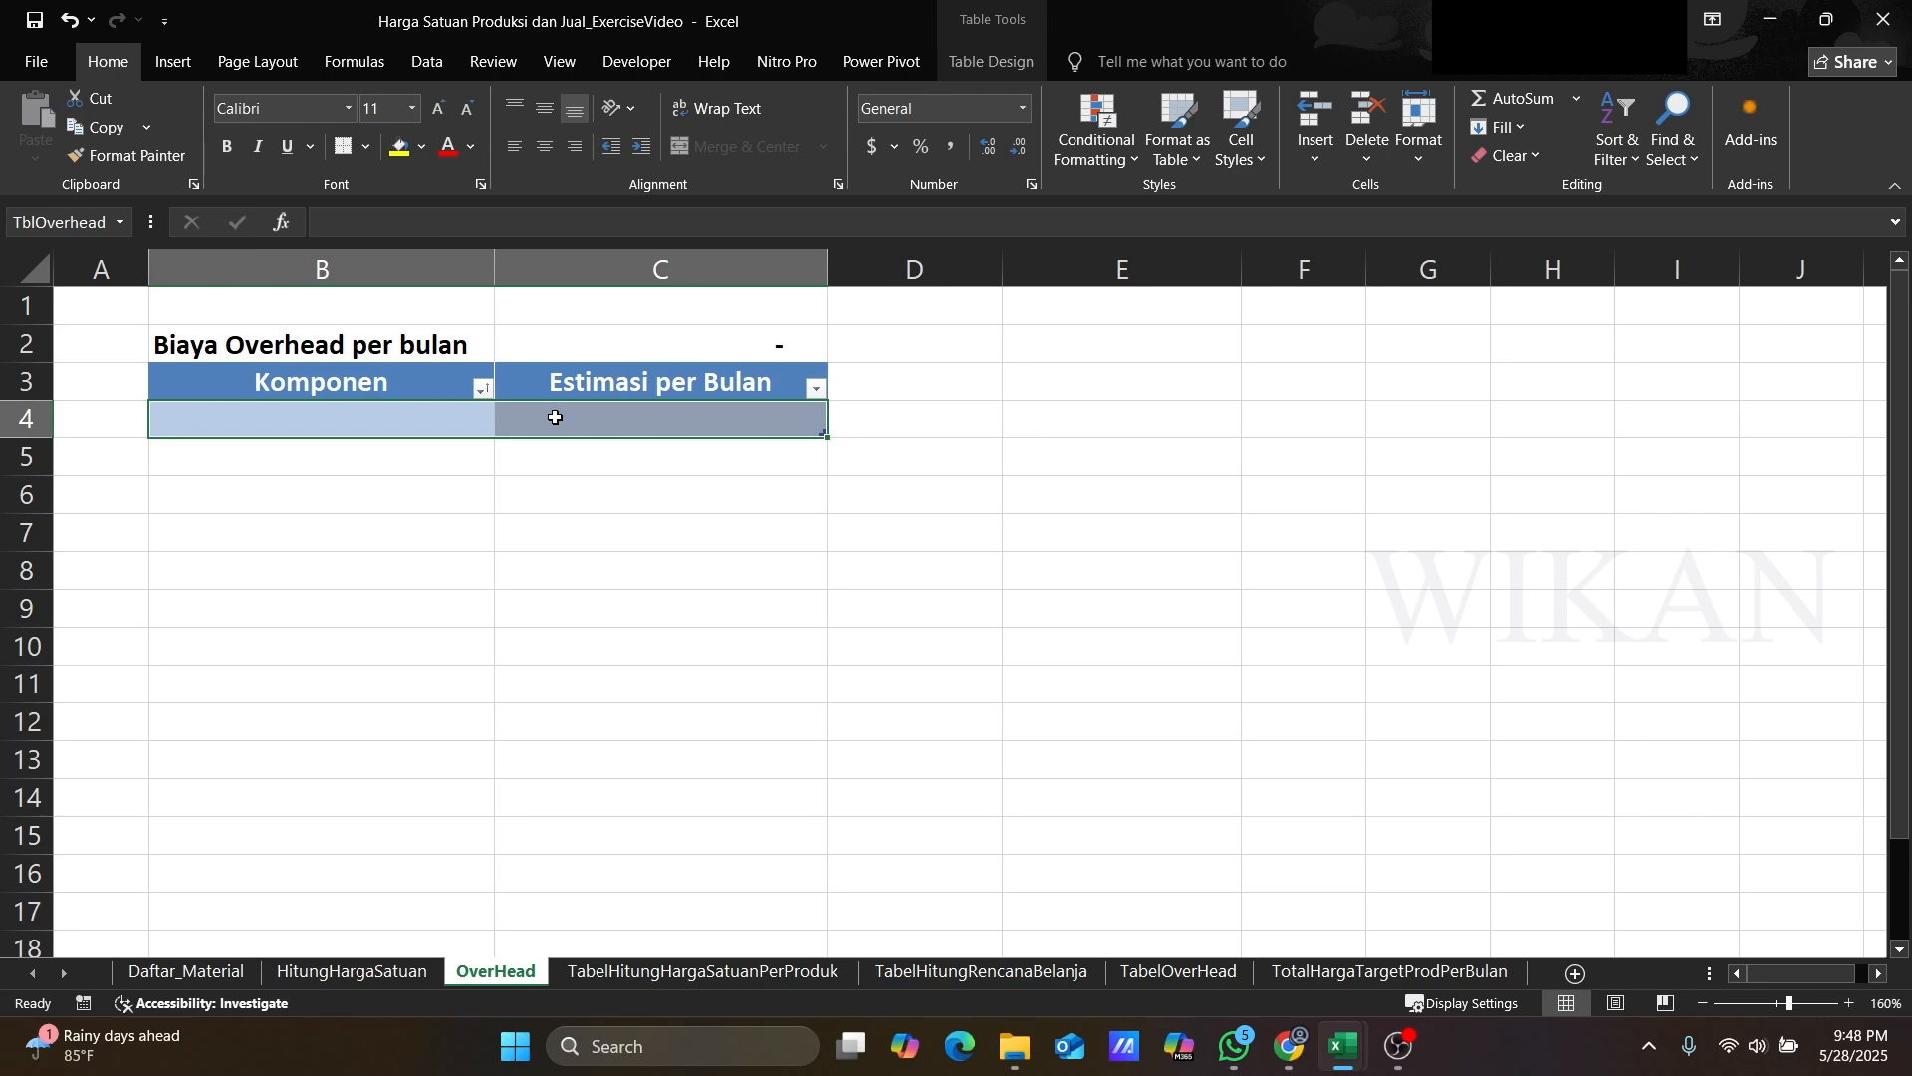
Step: Enter overhead component Gaji Karyawan with a monthly estimate of 8,000,000 in the table's first row
left_click(336, 416)
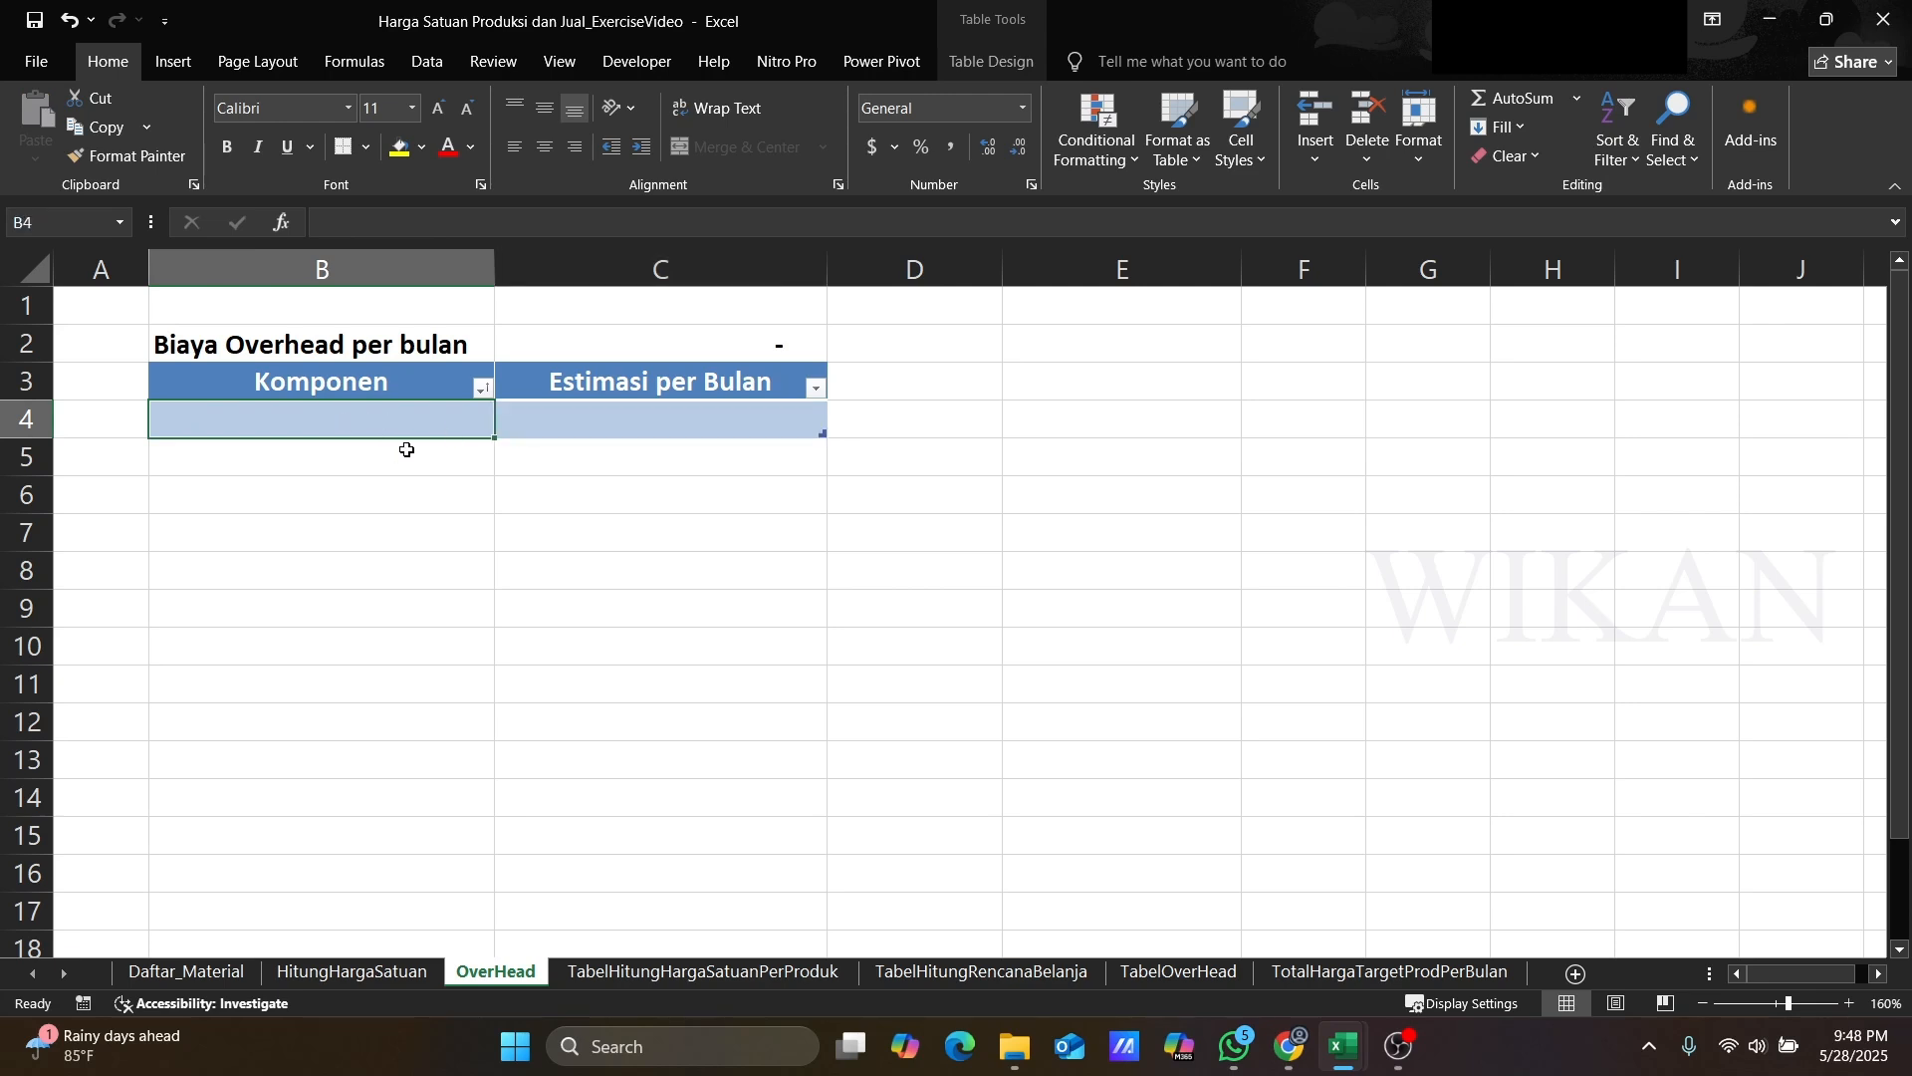
type("G")
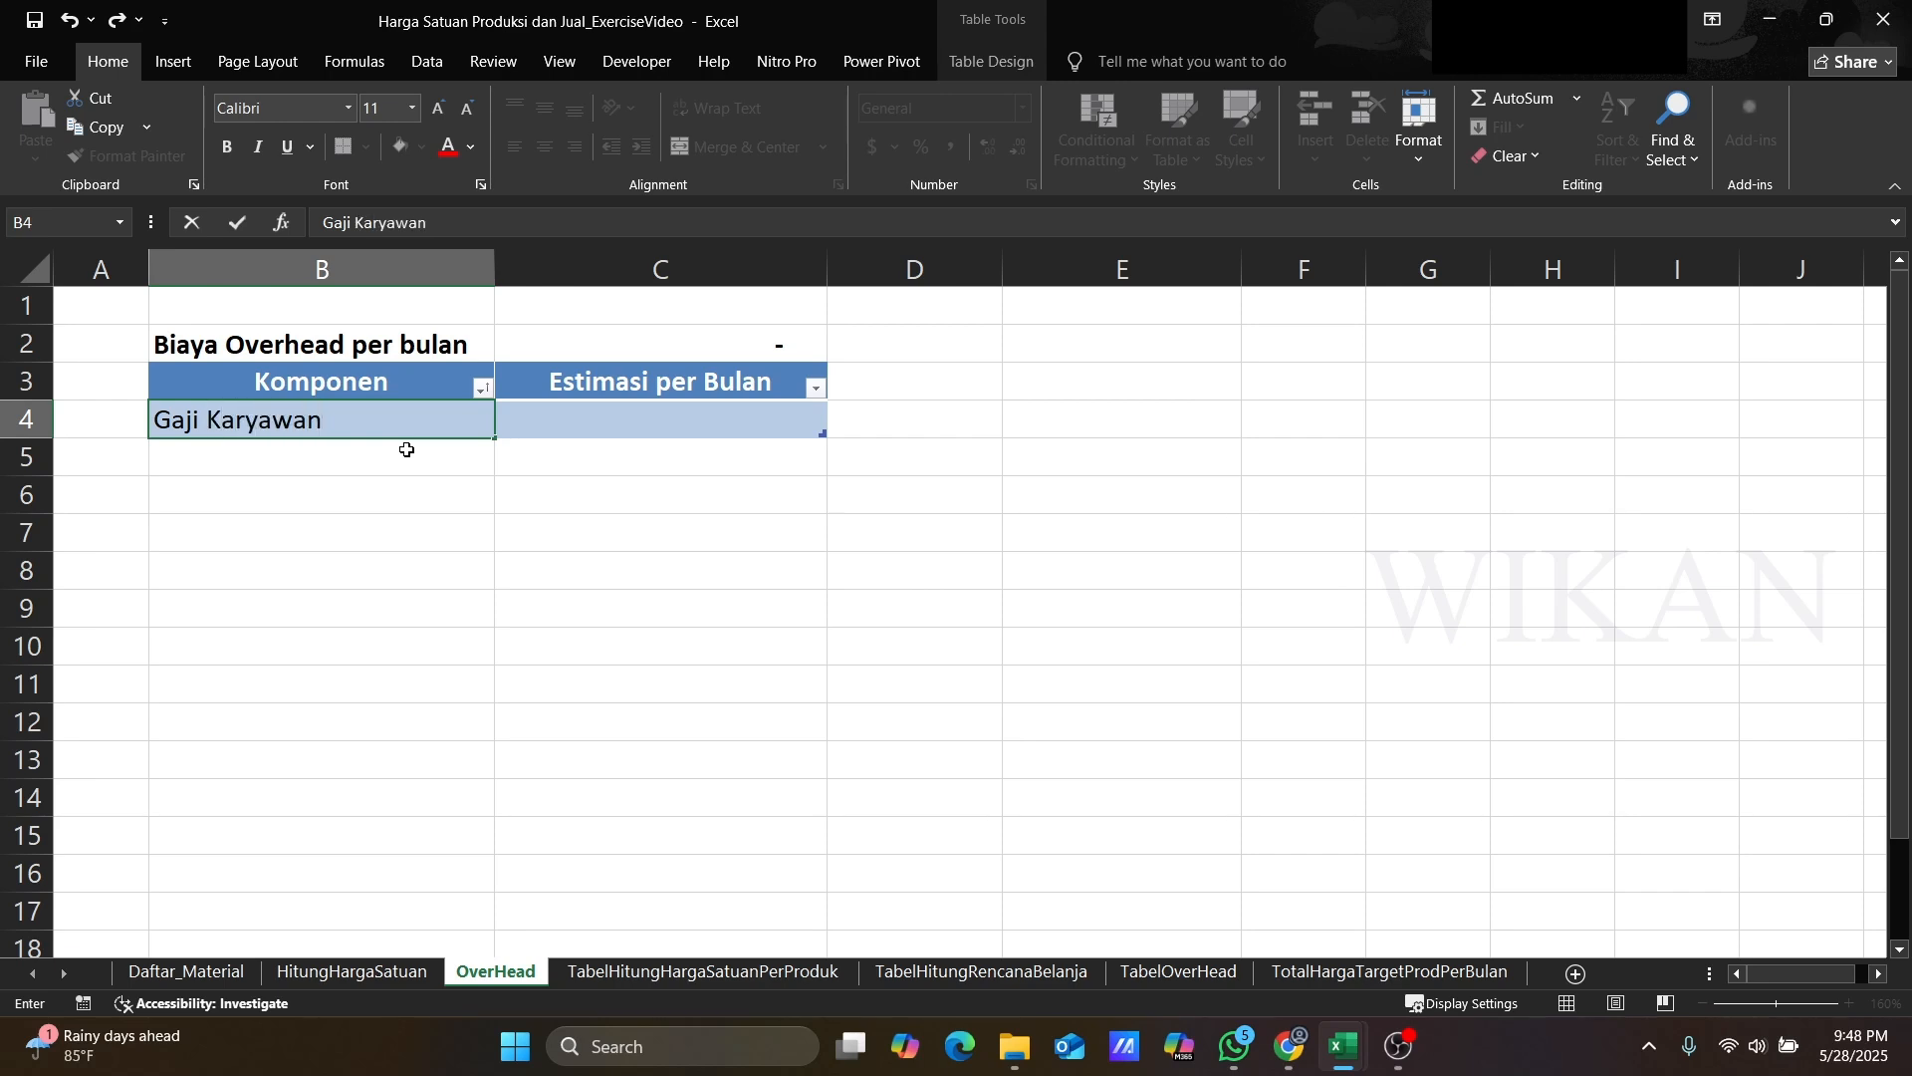
type("aji Karyawan")
key("Return")
key("Up")
key("Right")
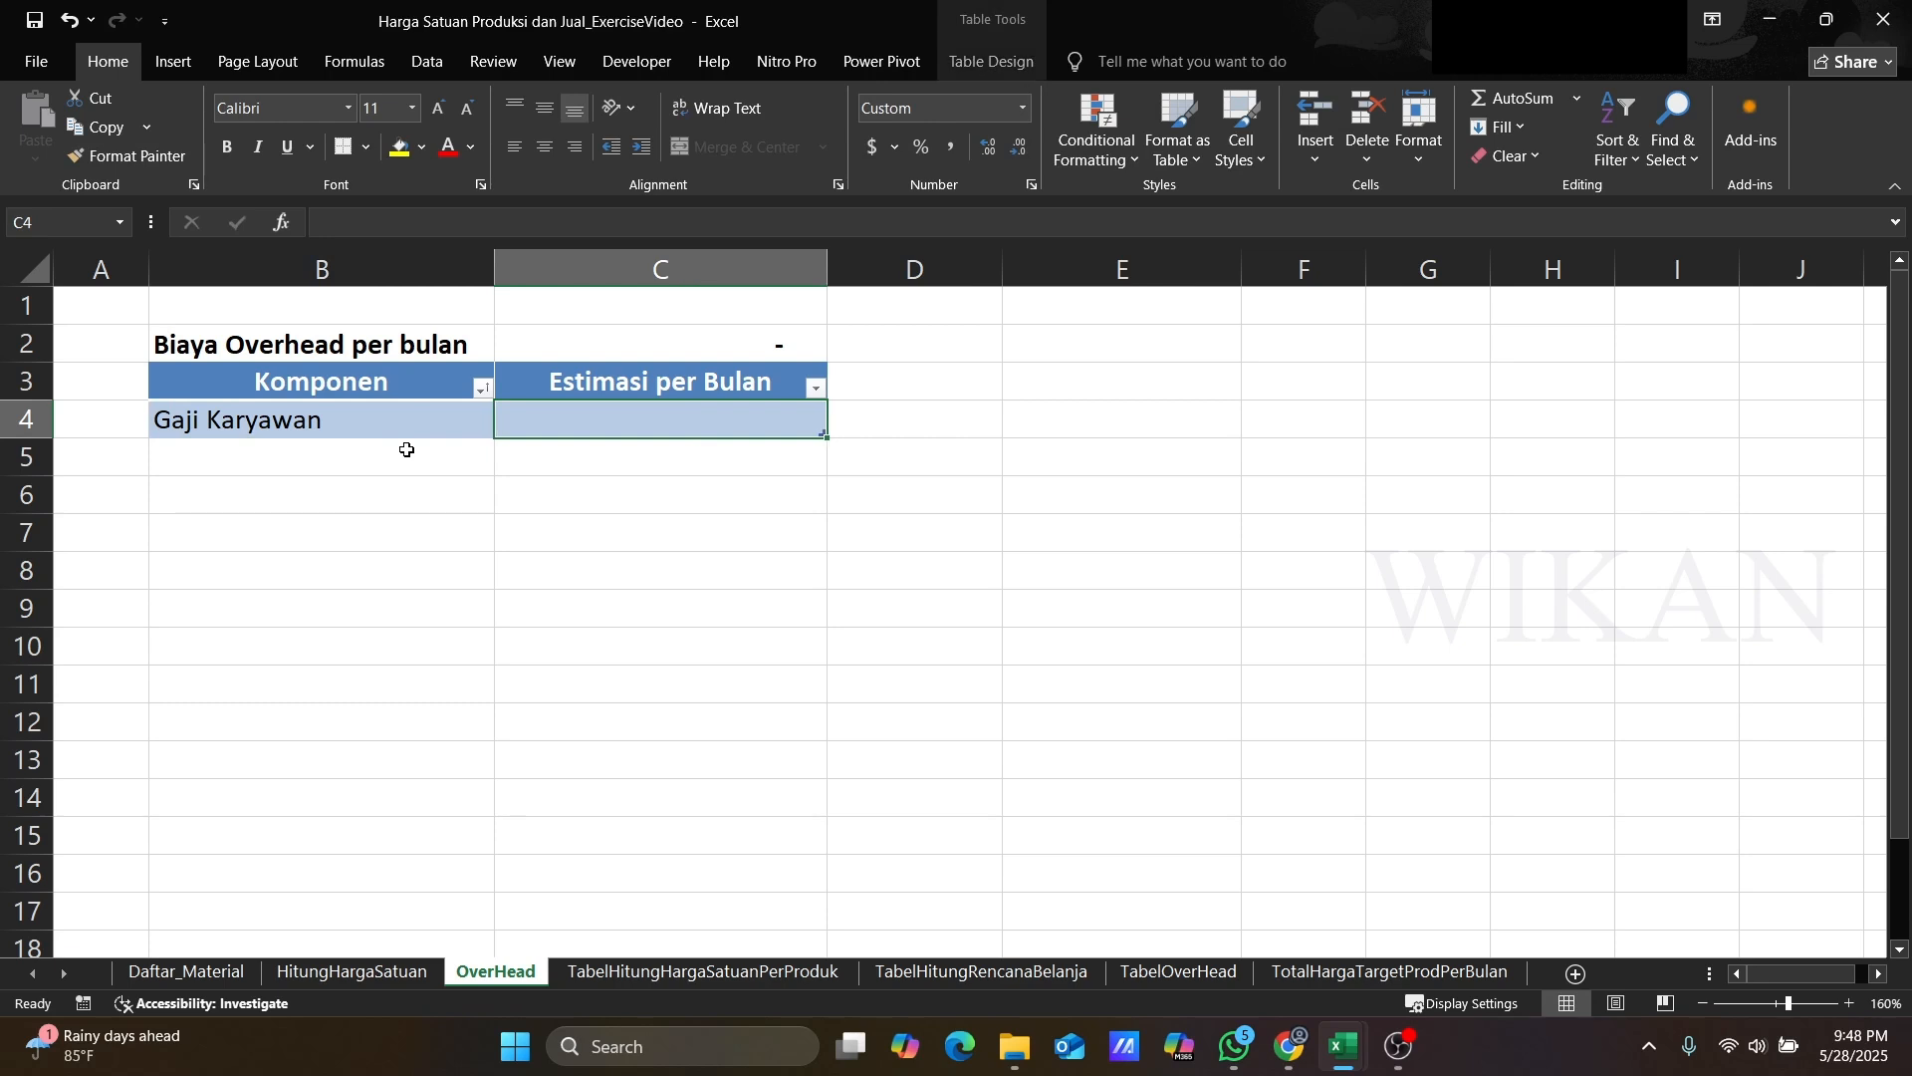
type("8,00")
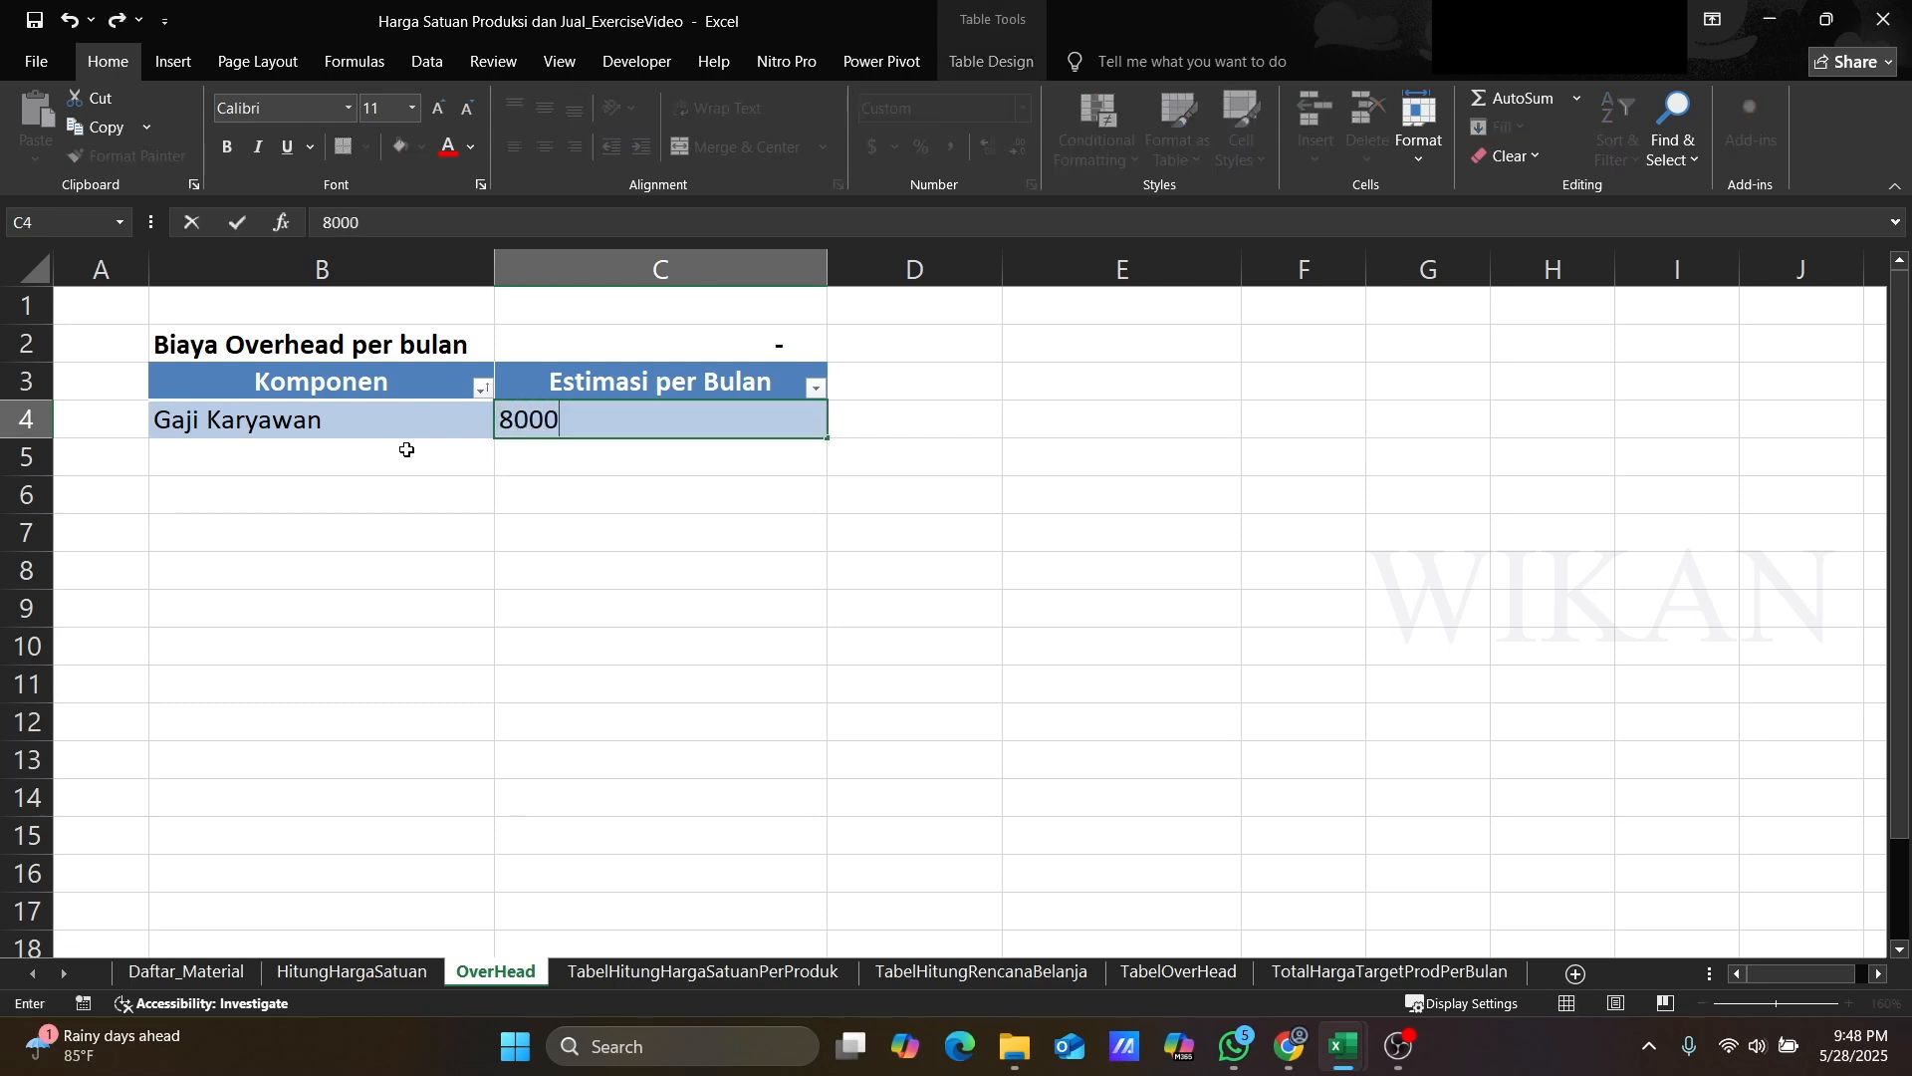
type("0,000")
key("Return")
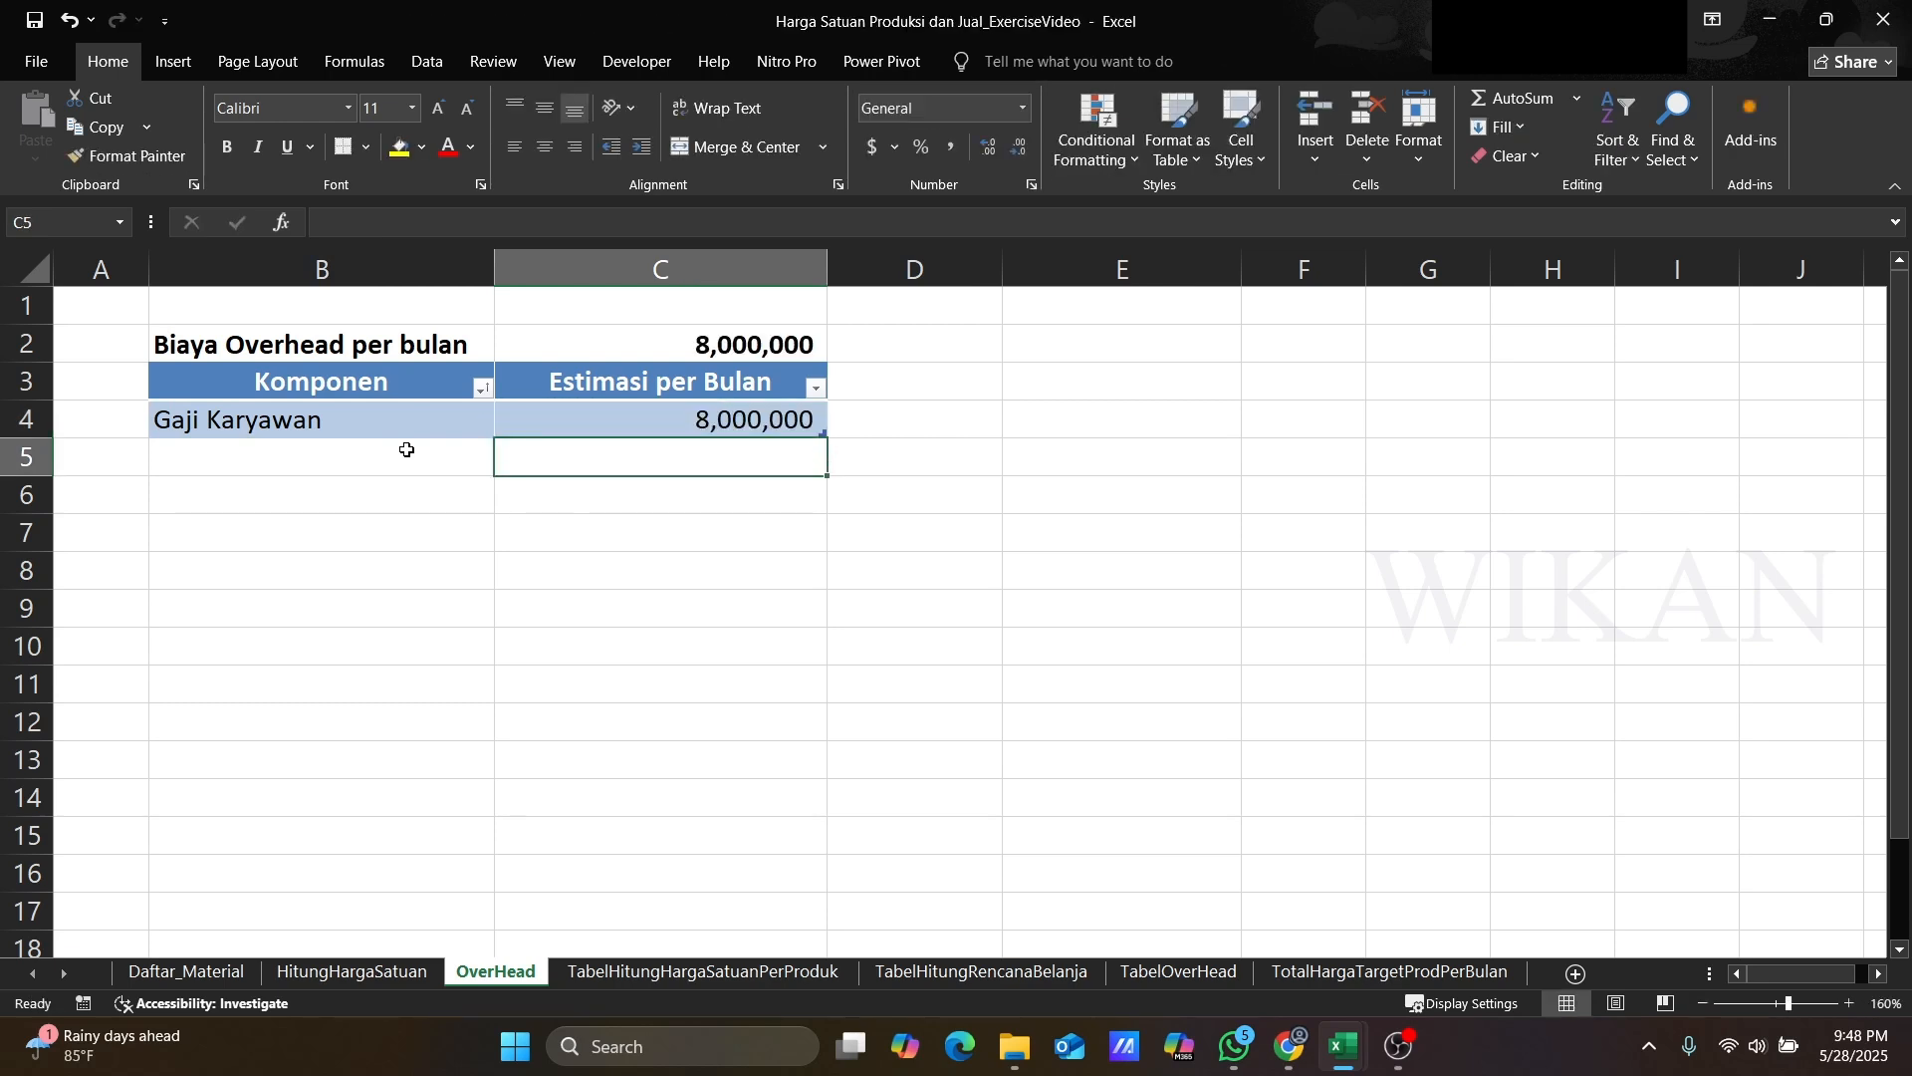
Step: Add overhead component Sewa Tempat with a monthly estimate of 3,000,000
key("Left")
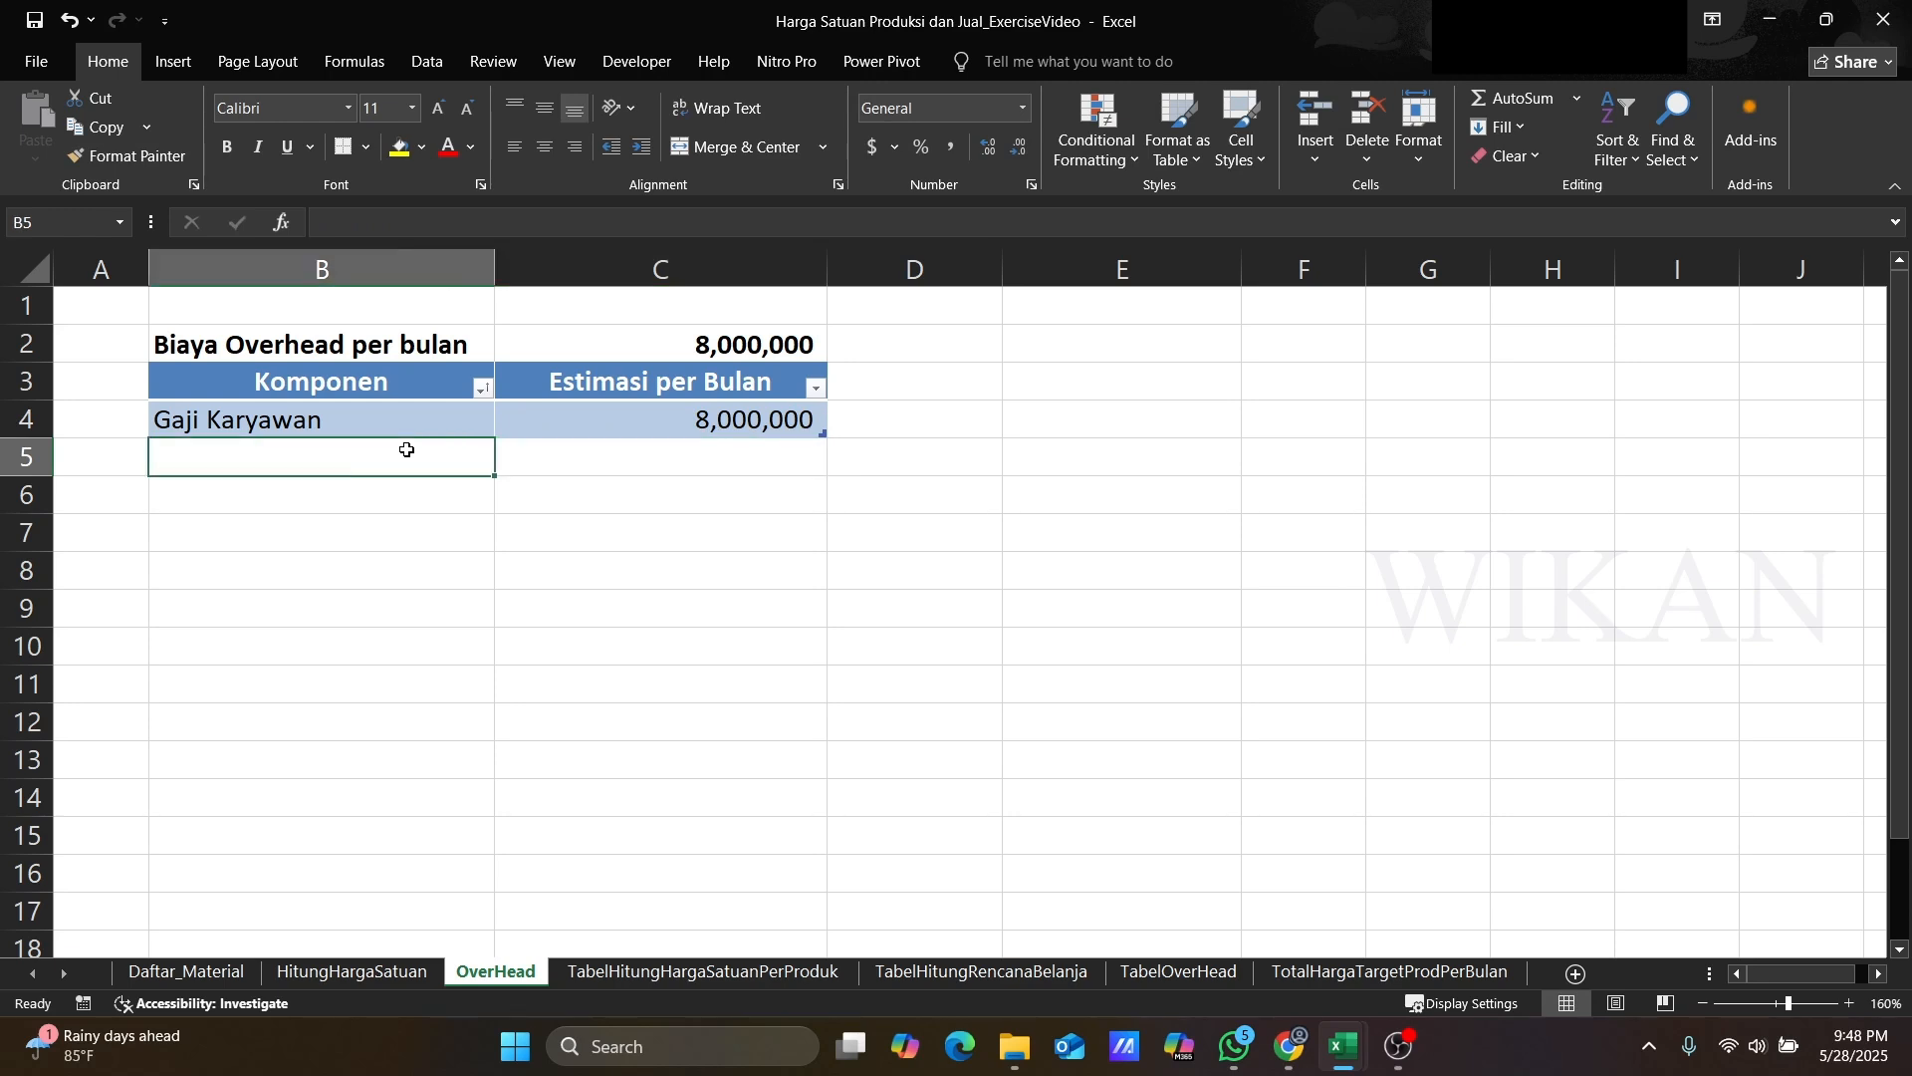
type("Sewa Tempat")
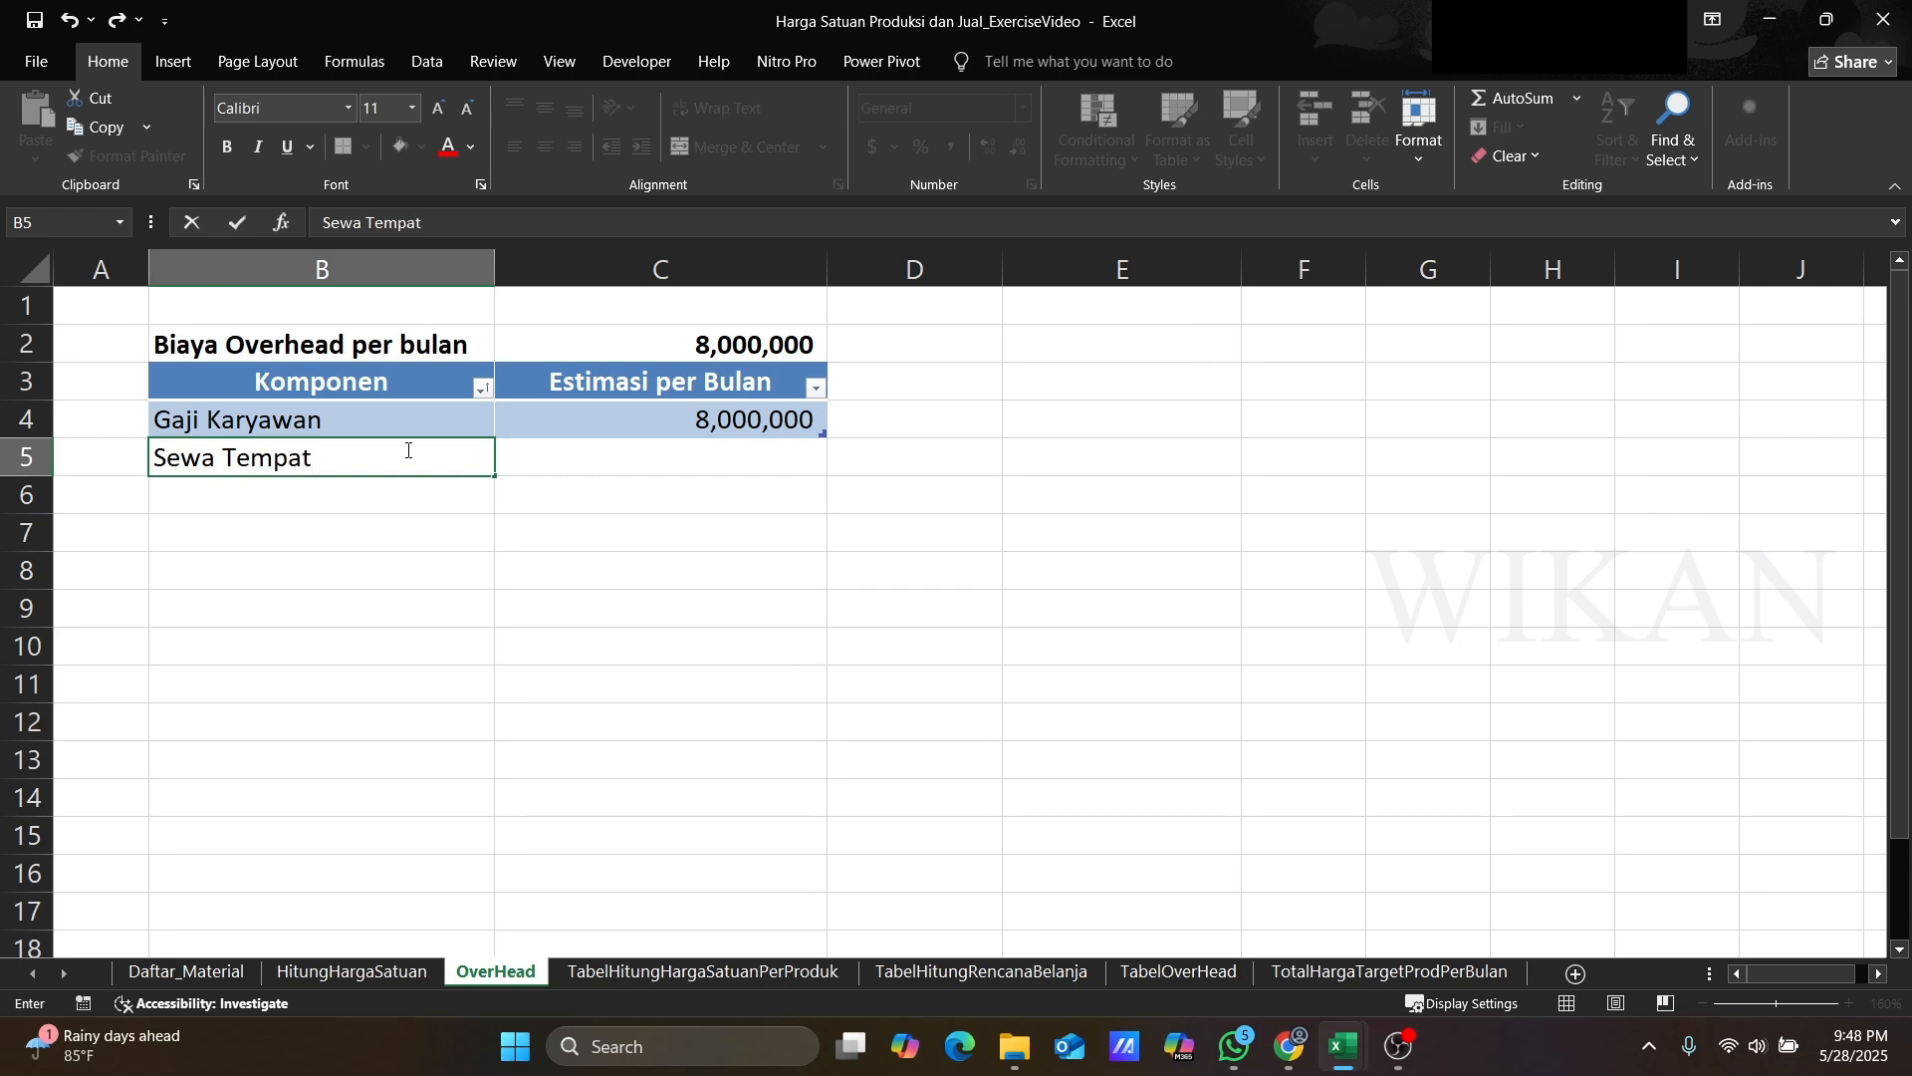
key("Tab")
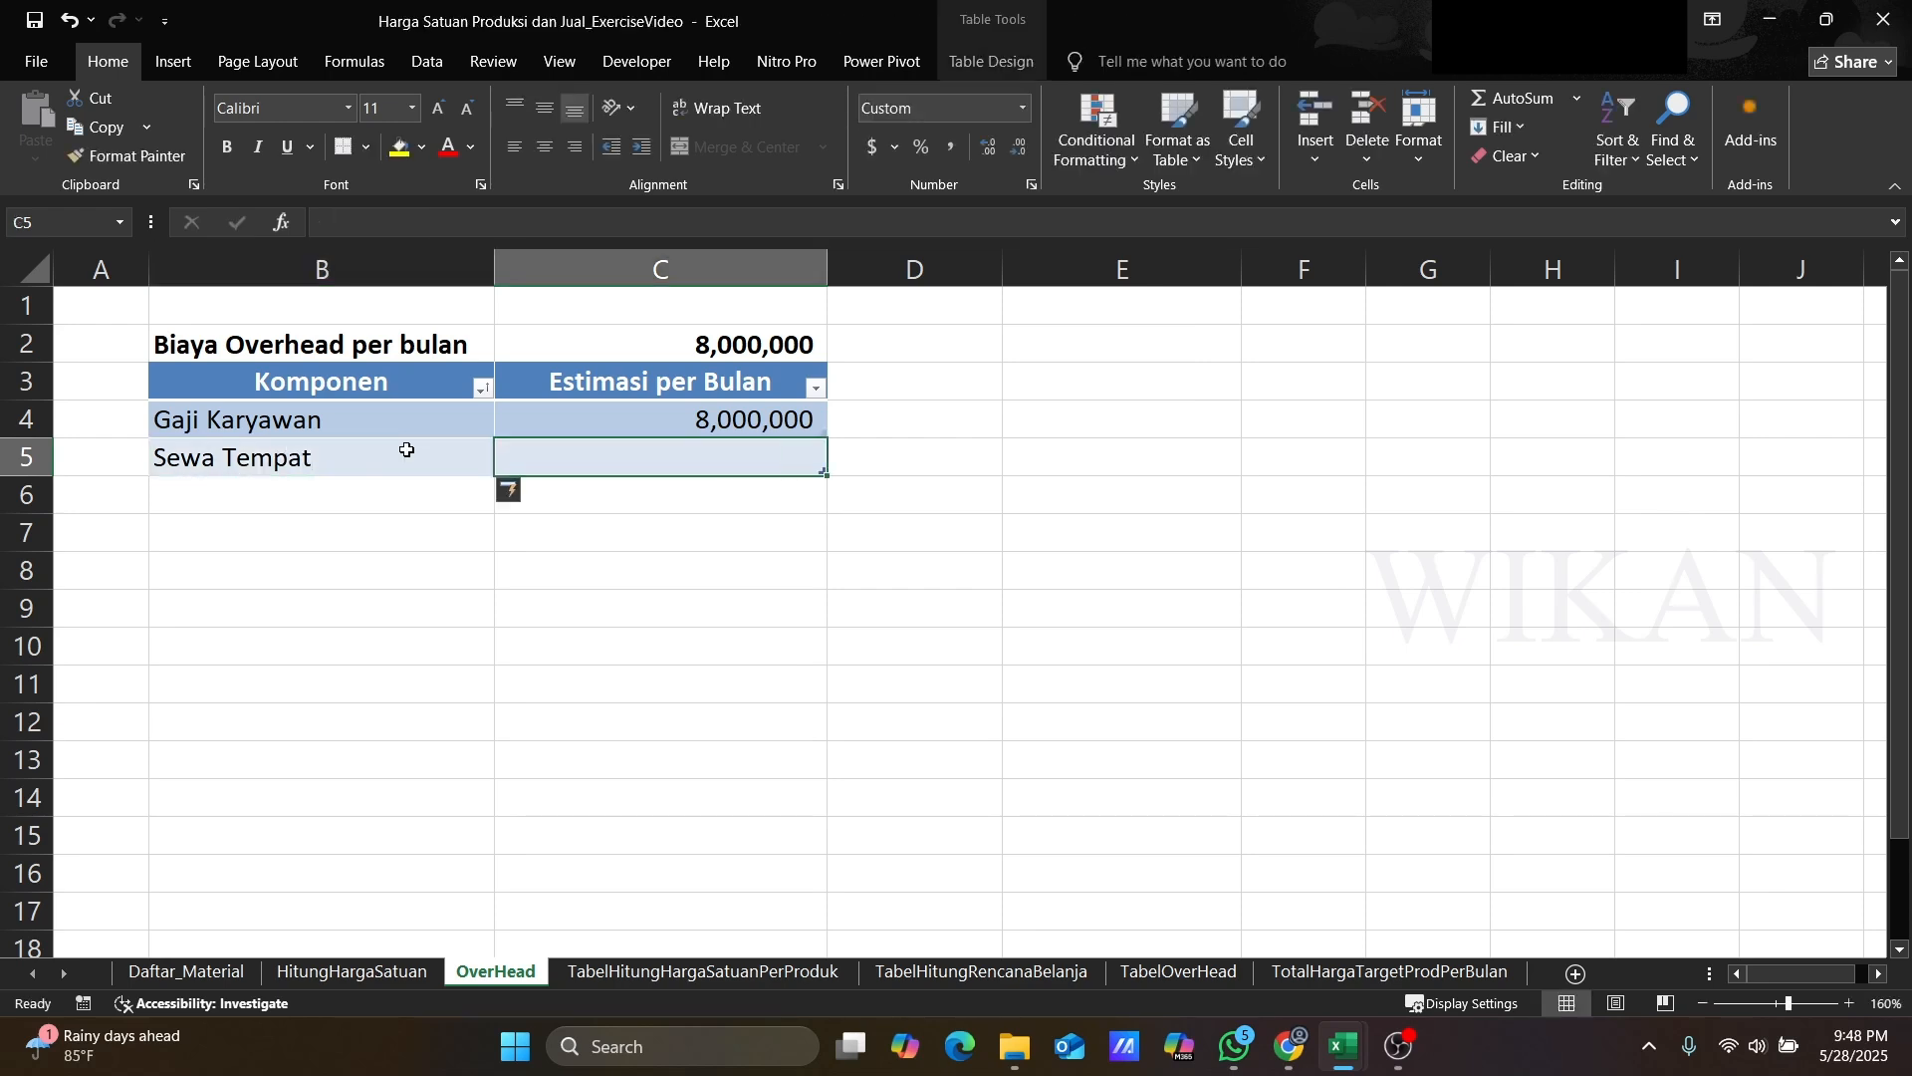
type("3000000")
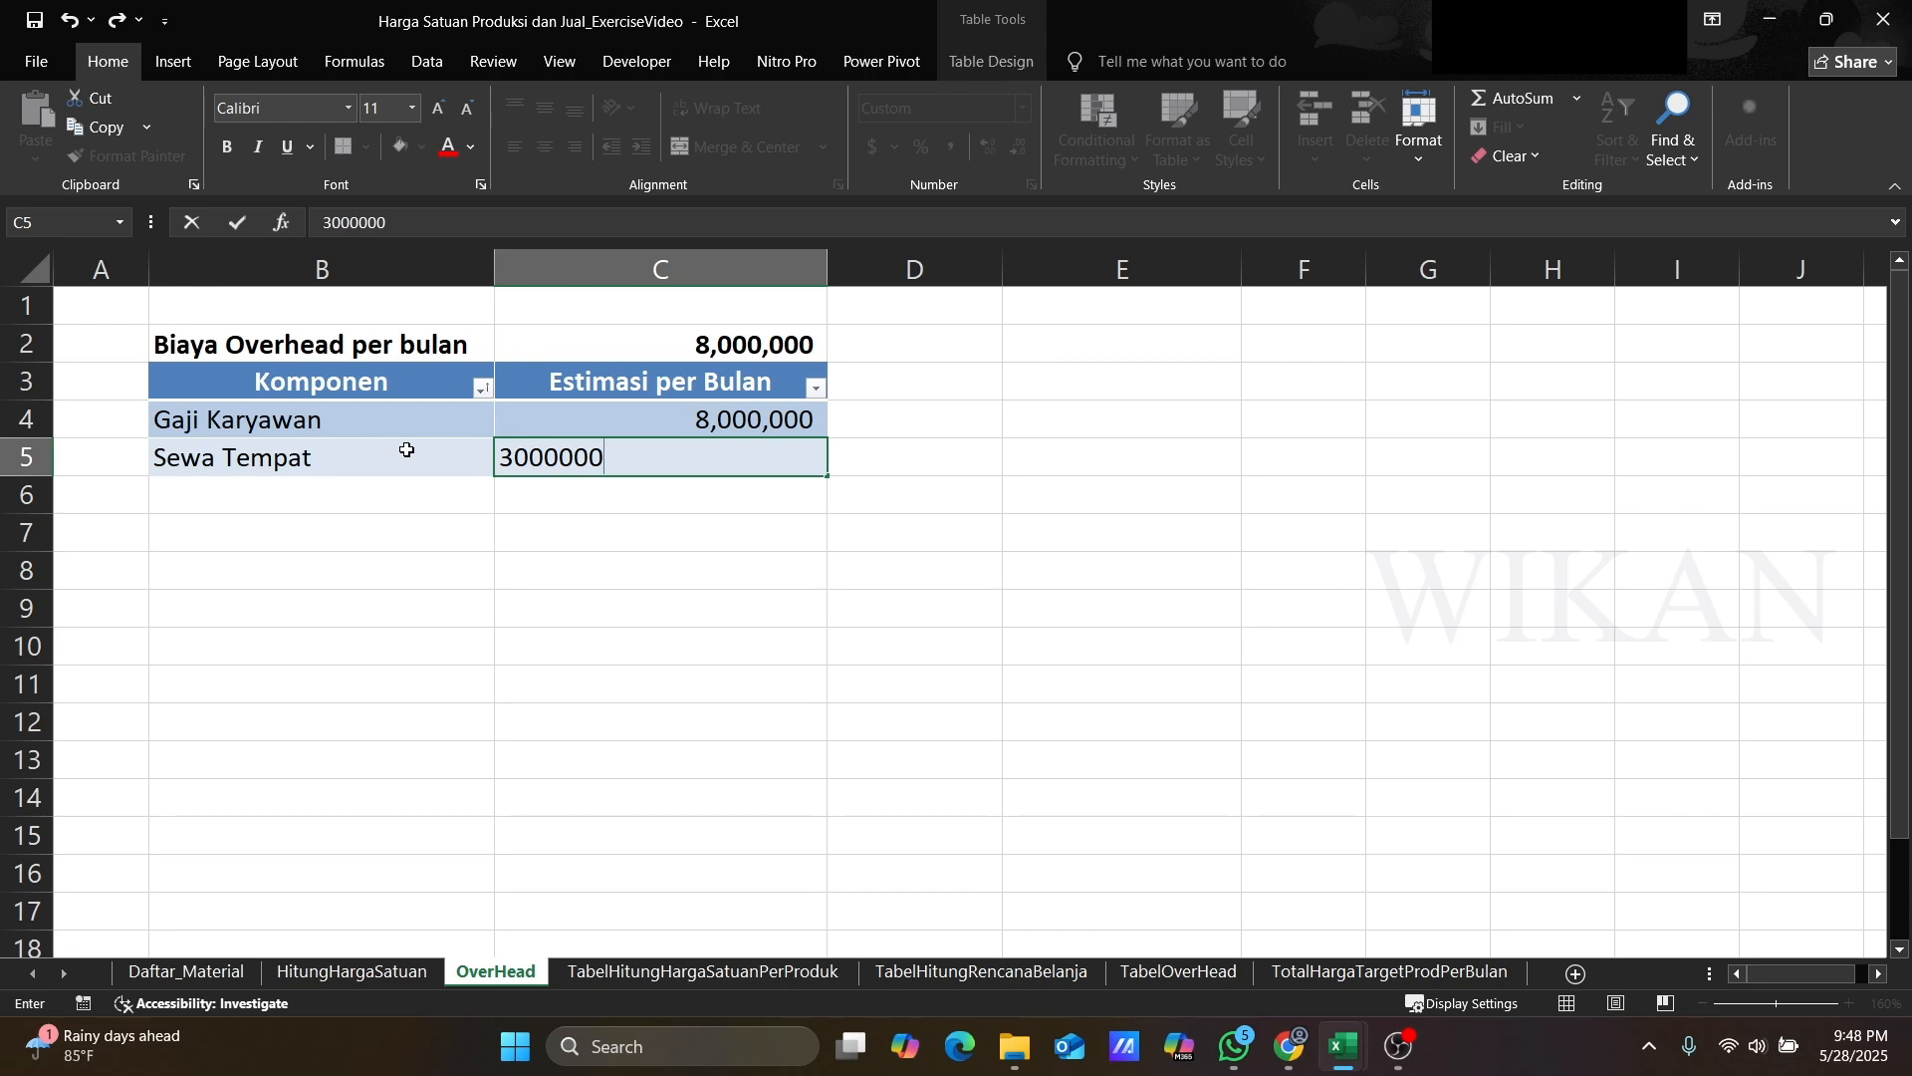
key("Return")
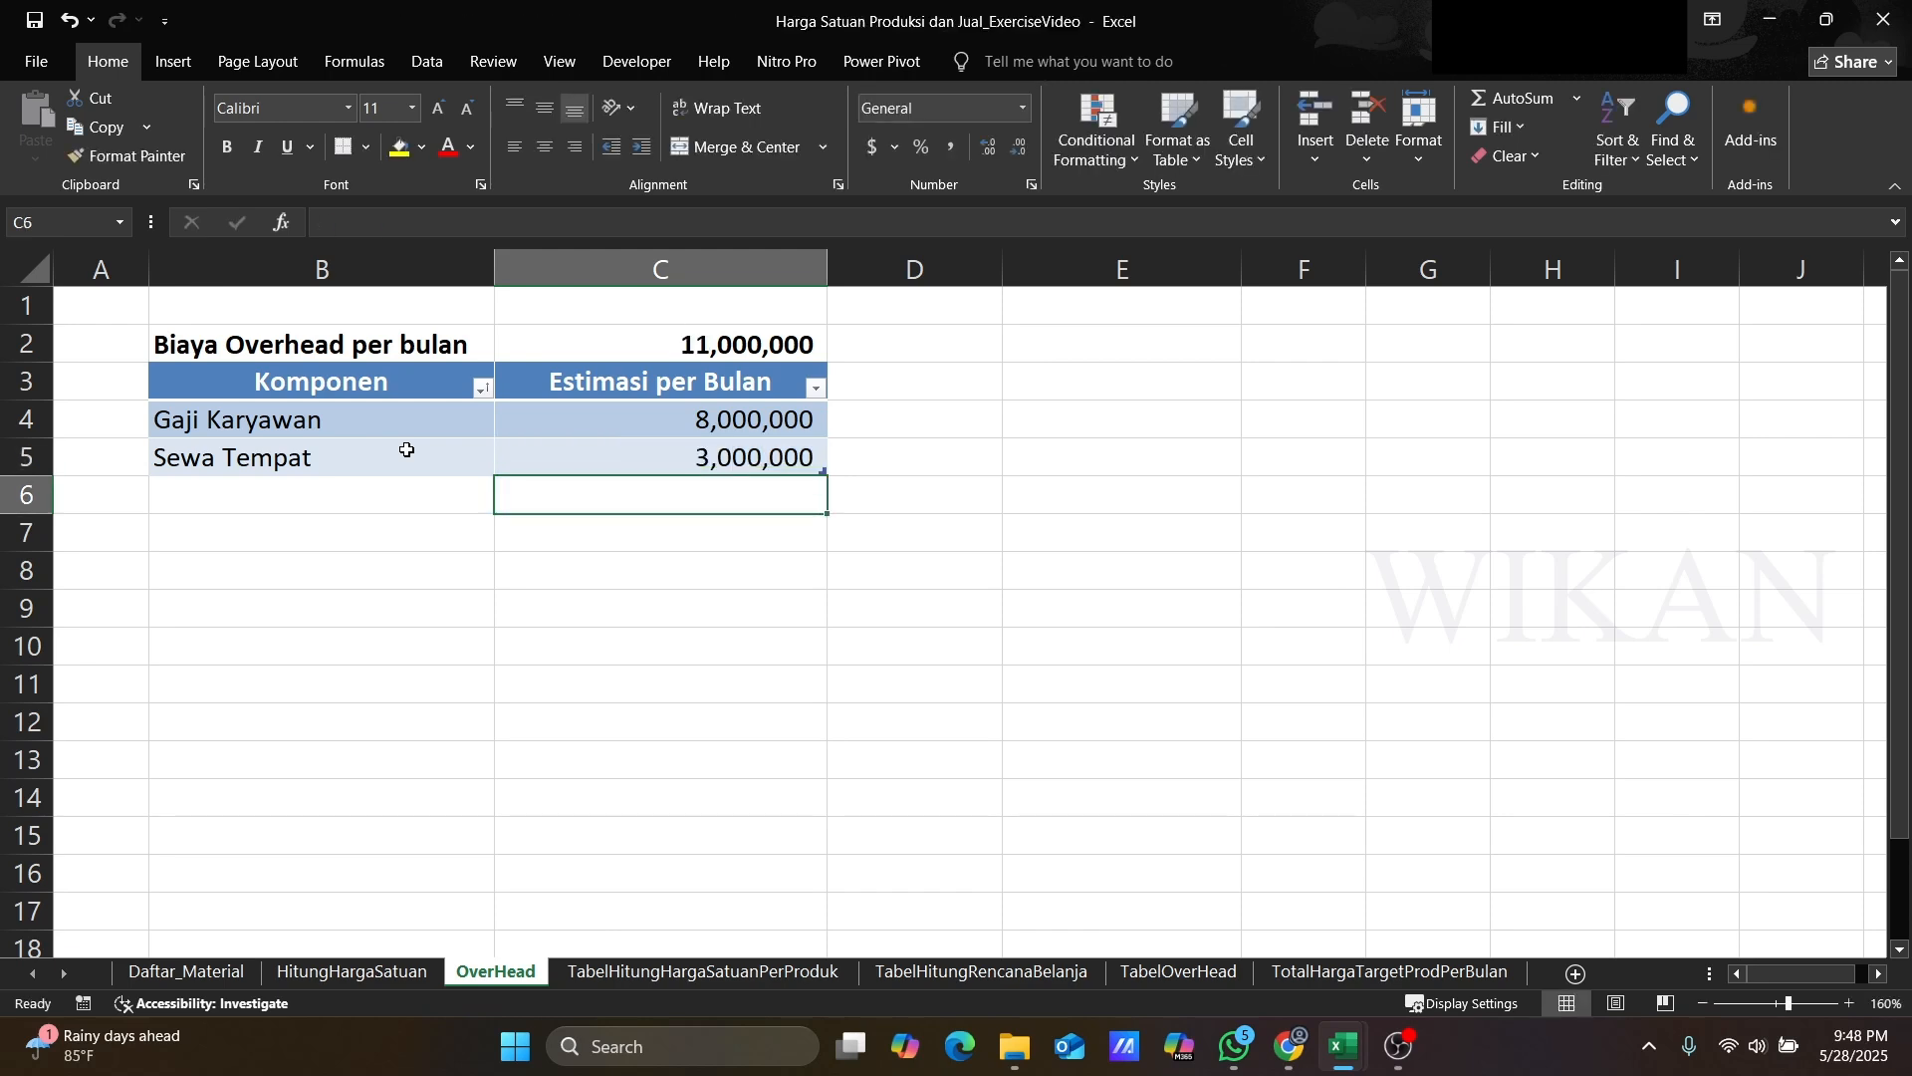
Step: Add overhead rows Air at 200,000 and Listrik at 700,000 per month
key("Left")
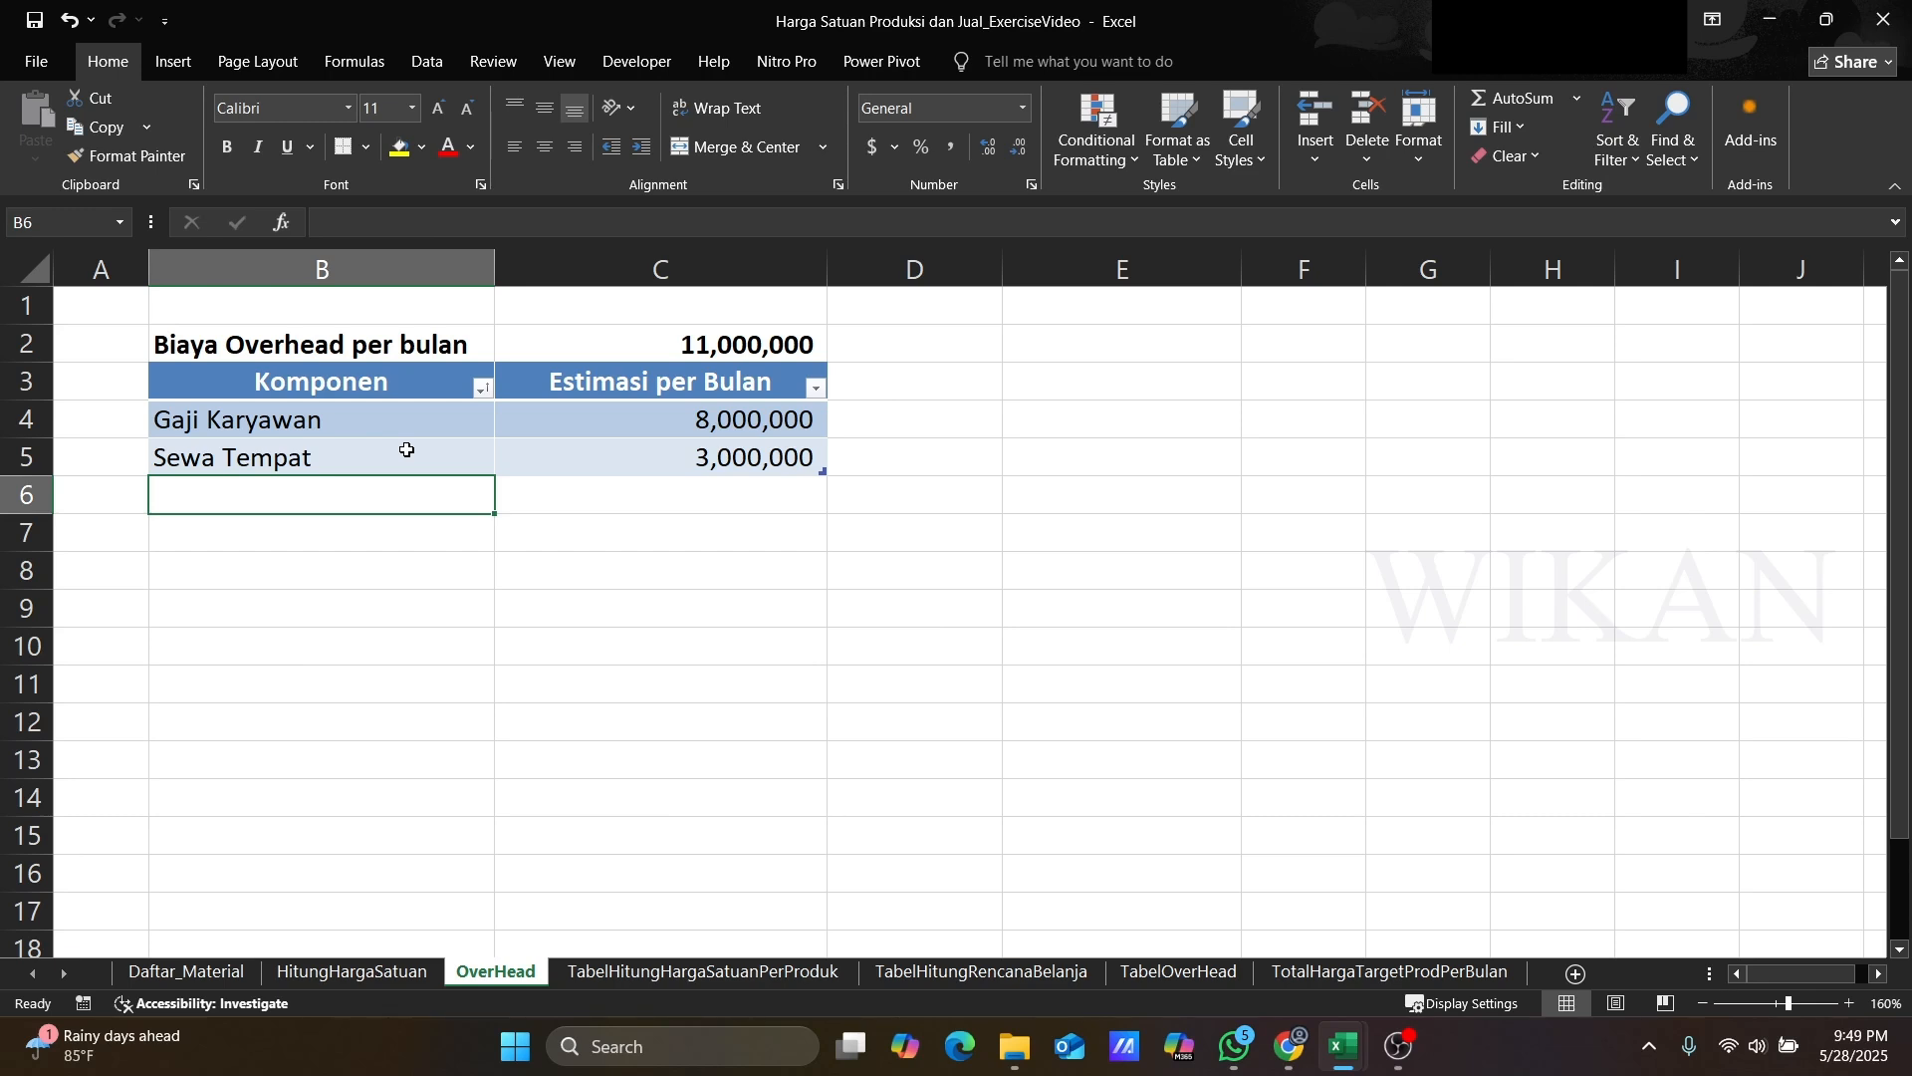
type("Air")
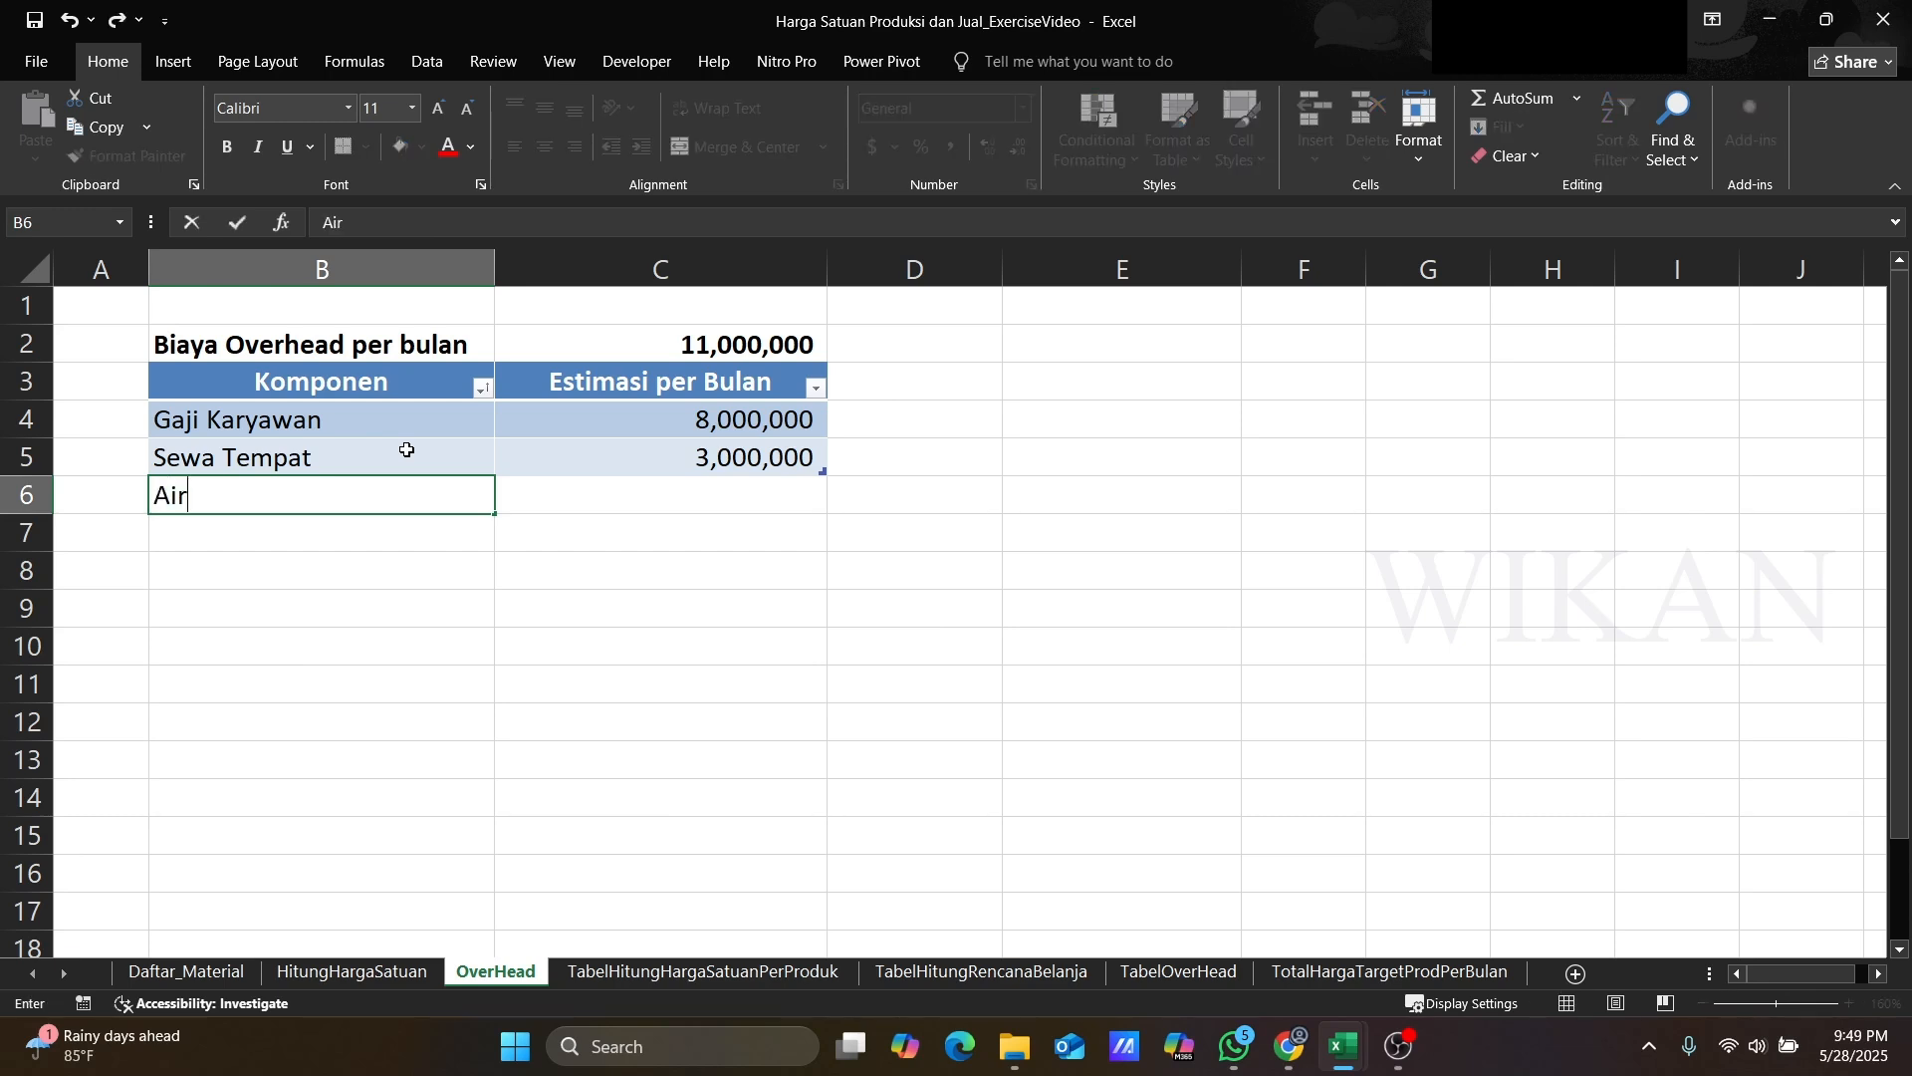
key("Tab")
type("200000")
key("Return")
key("Left")
type("Listrik")
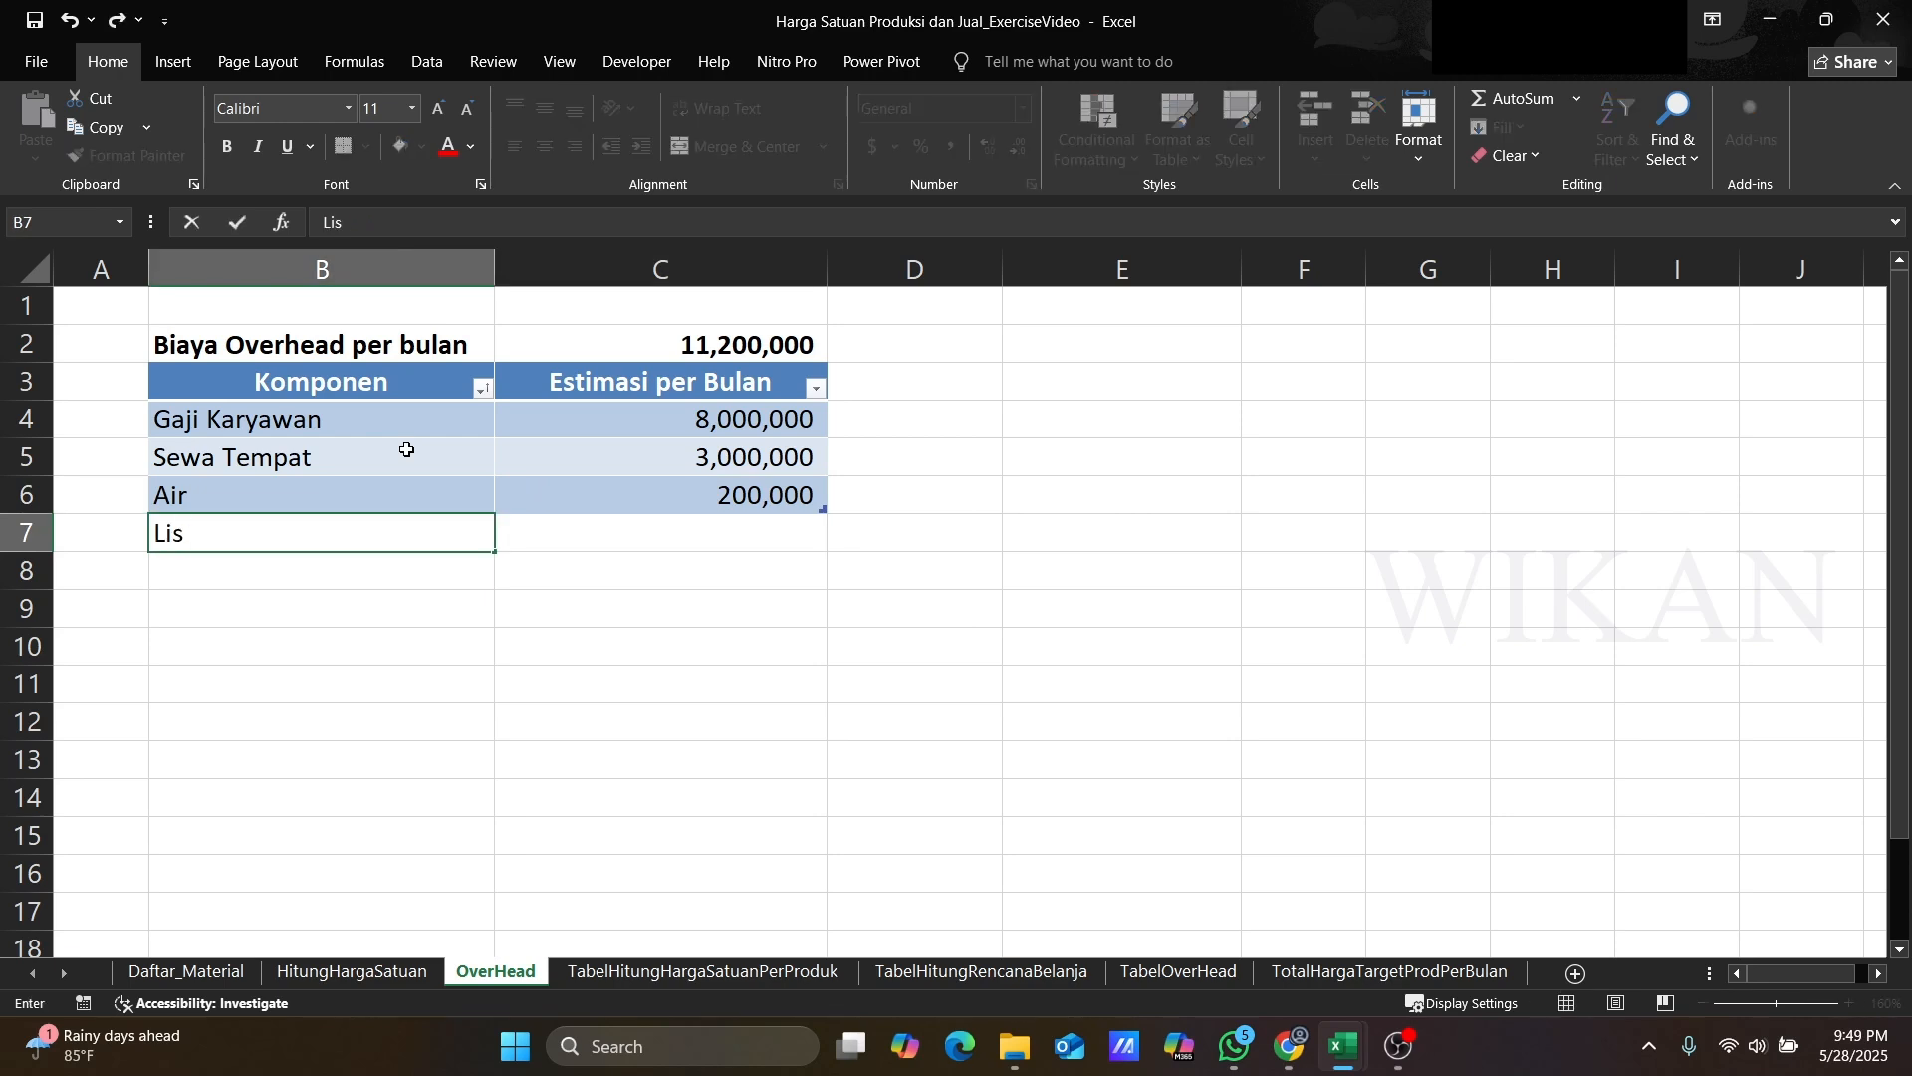
key("Tab")
type("700000")
key("Return")
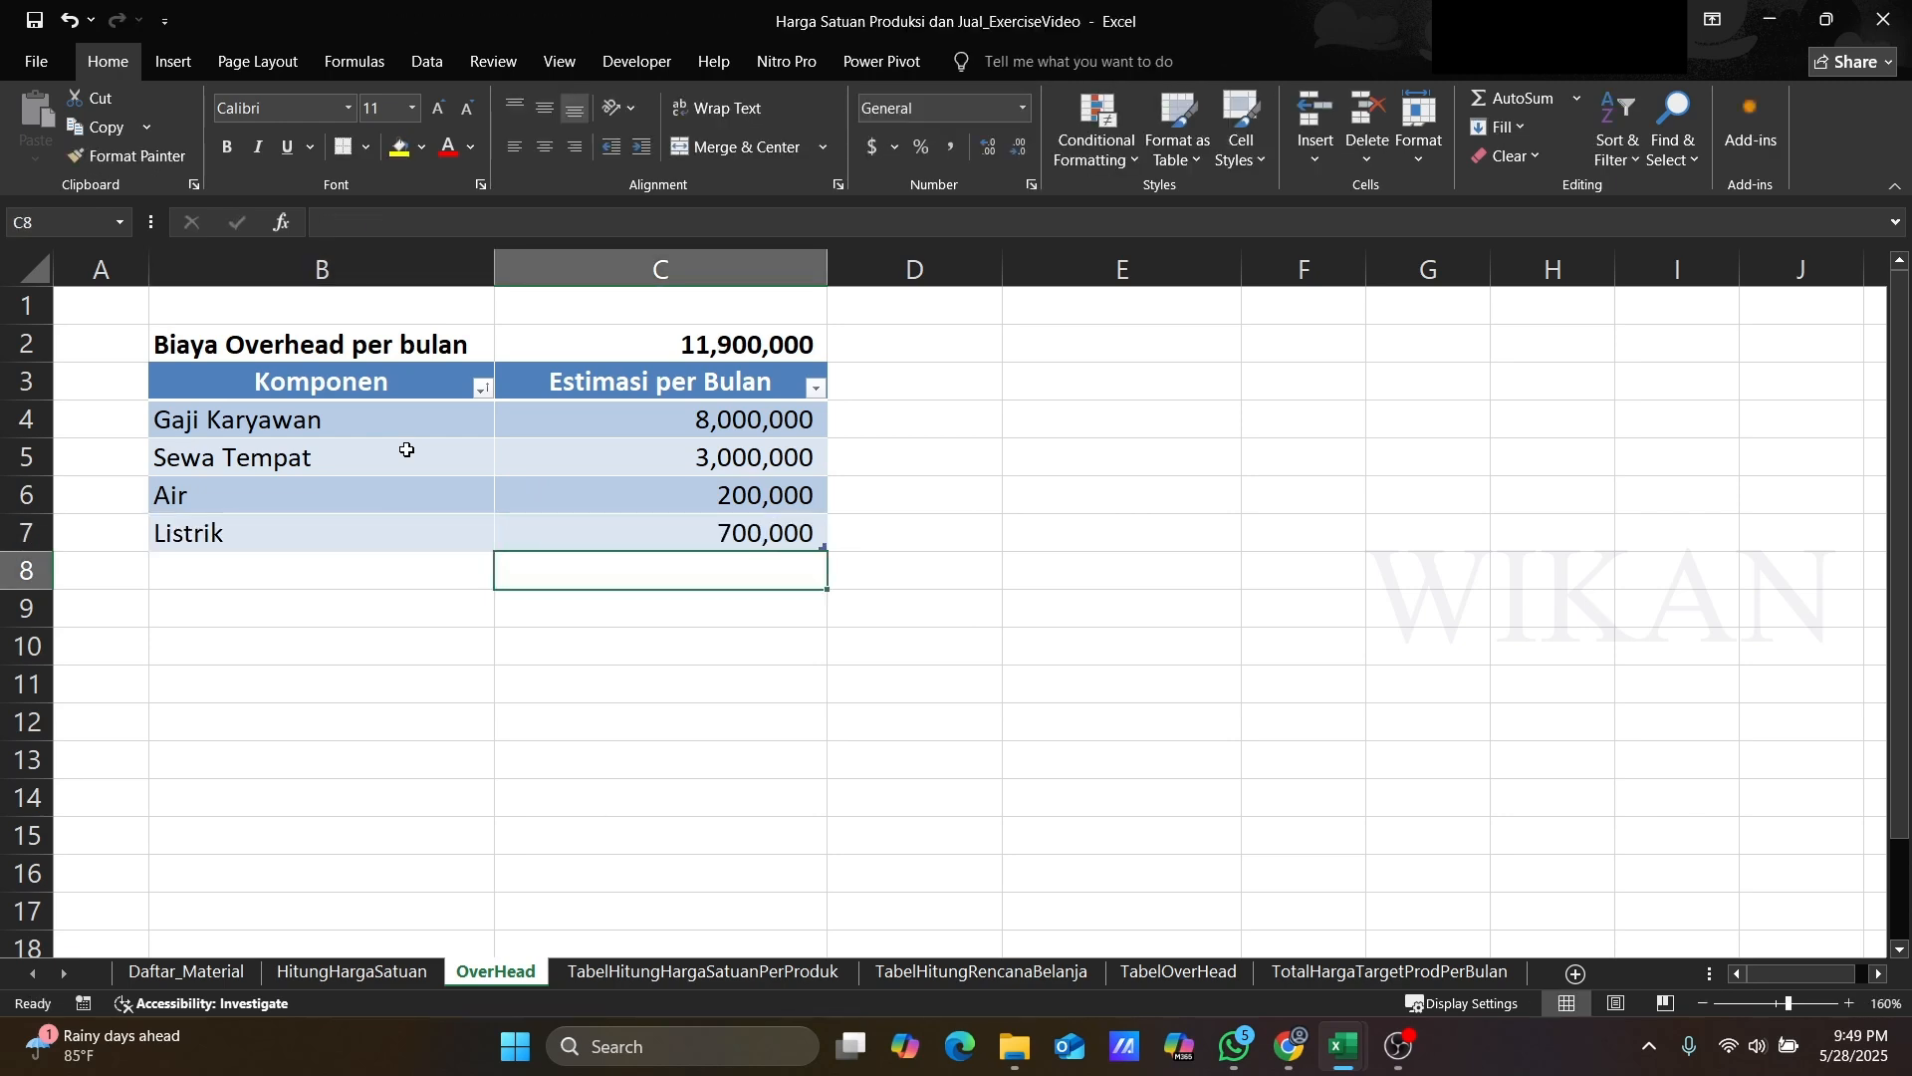
Step: Add overhead rows Internet at 150,000 and Perlengkapan at 1,500,000 per month
key("Left")
type("Internet")
key("Tab")
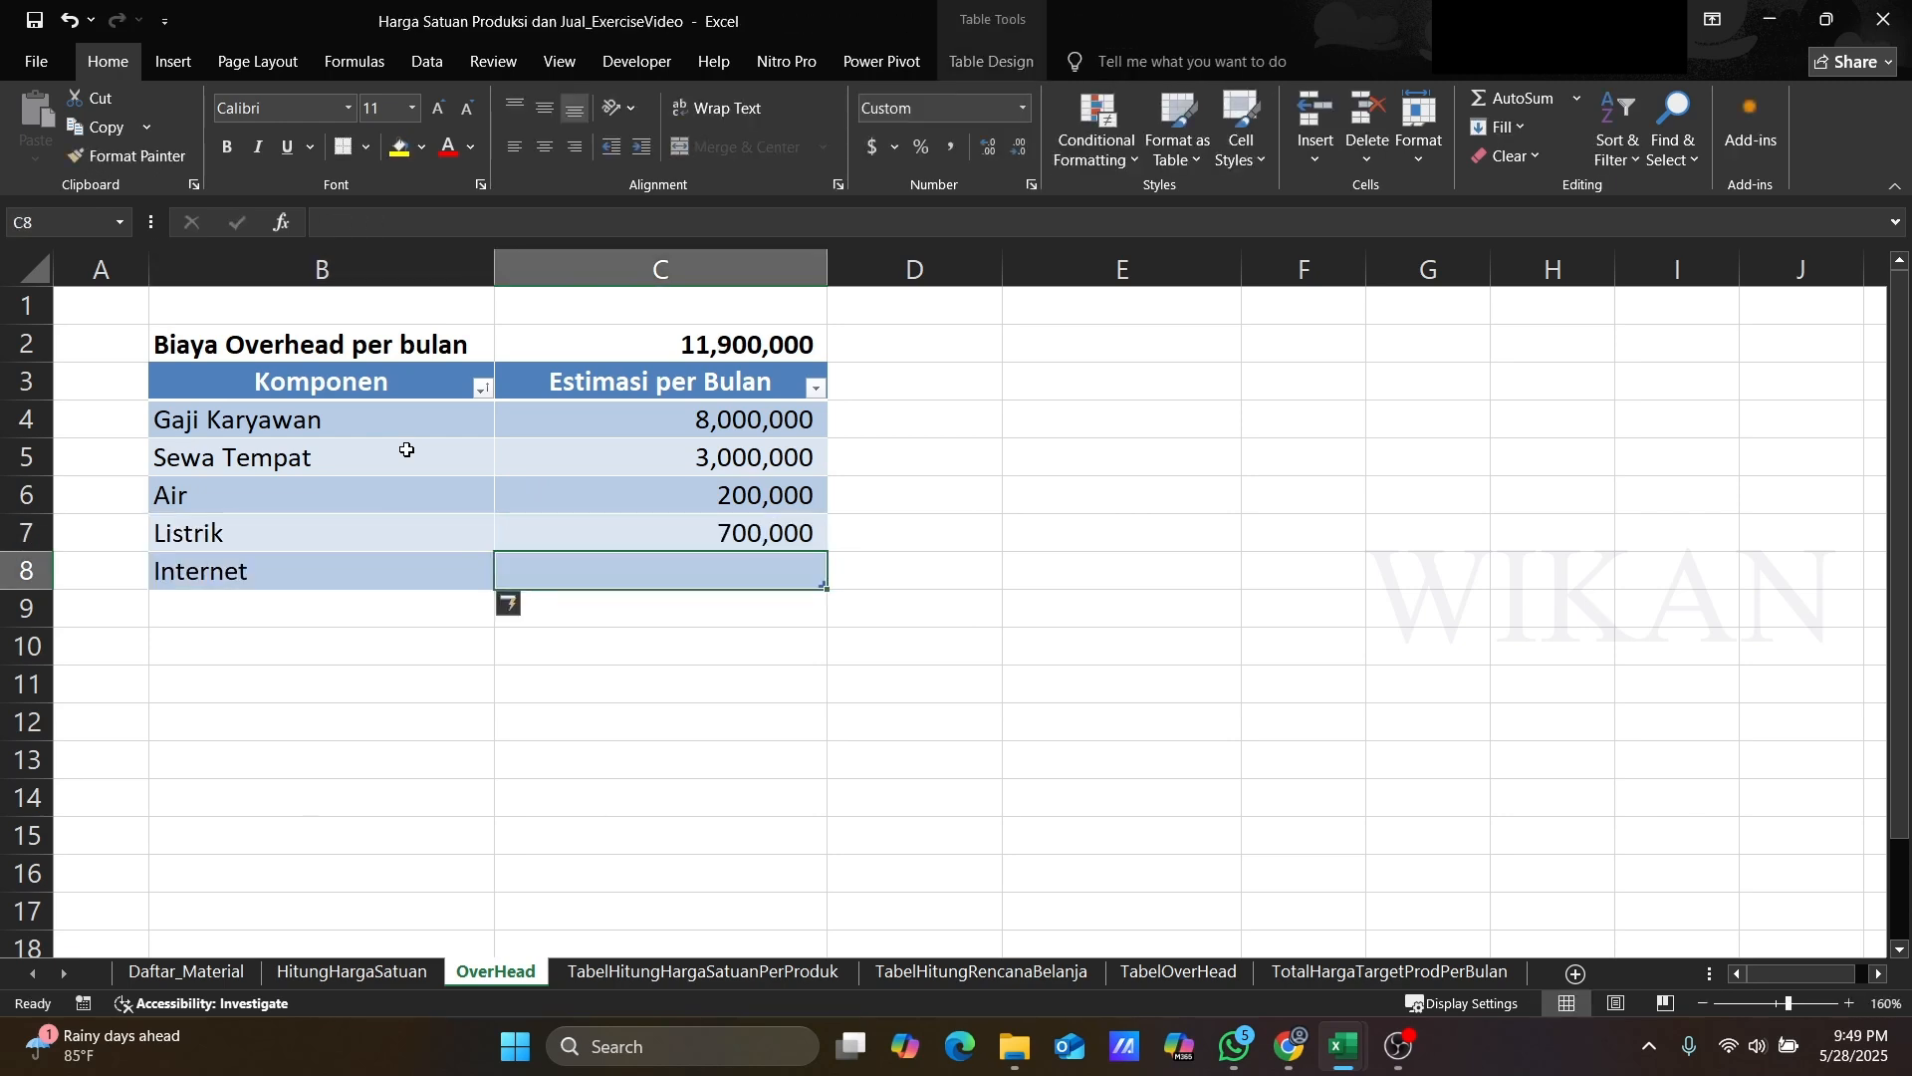
type("150000")
key("Return")
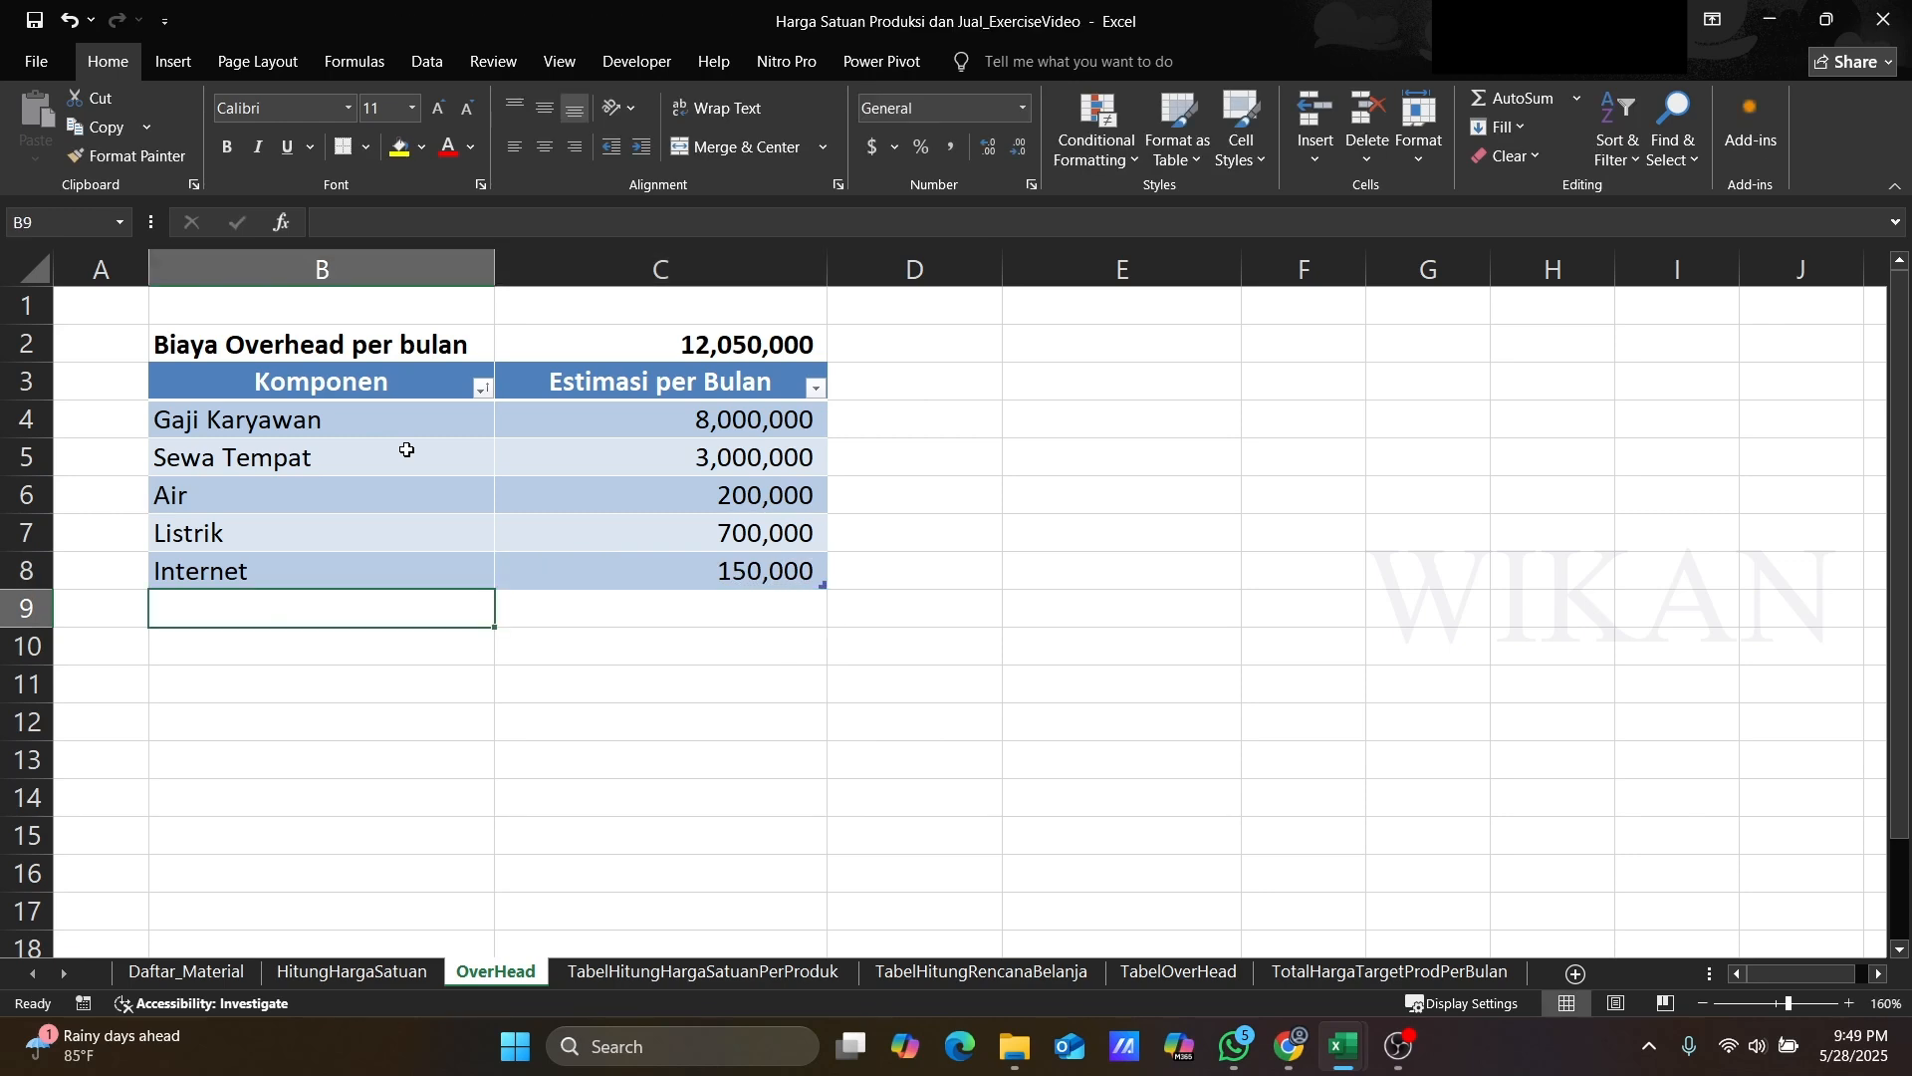
type("Perlengkapan")
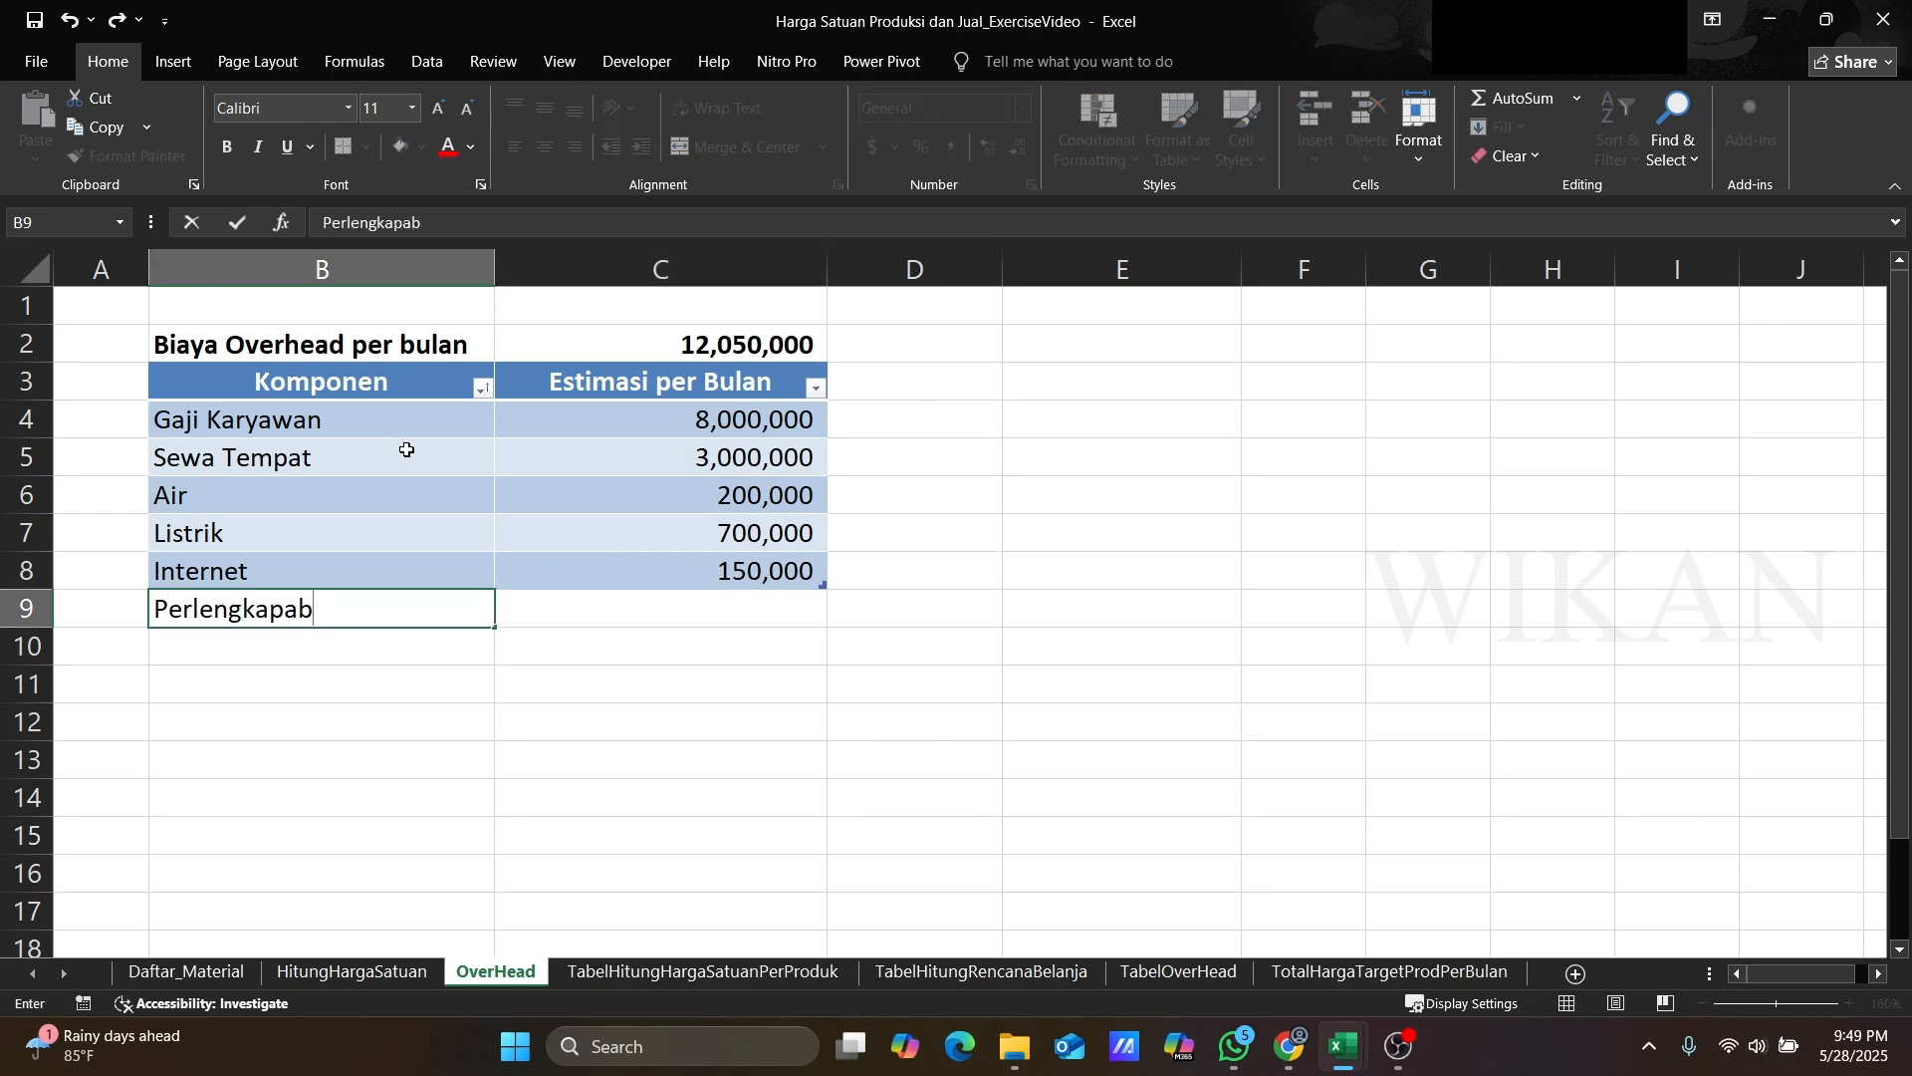
key("Tab")
type("1,500,000")
key("Return")
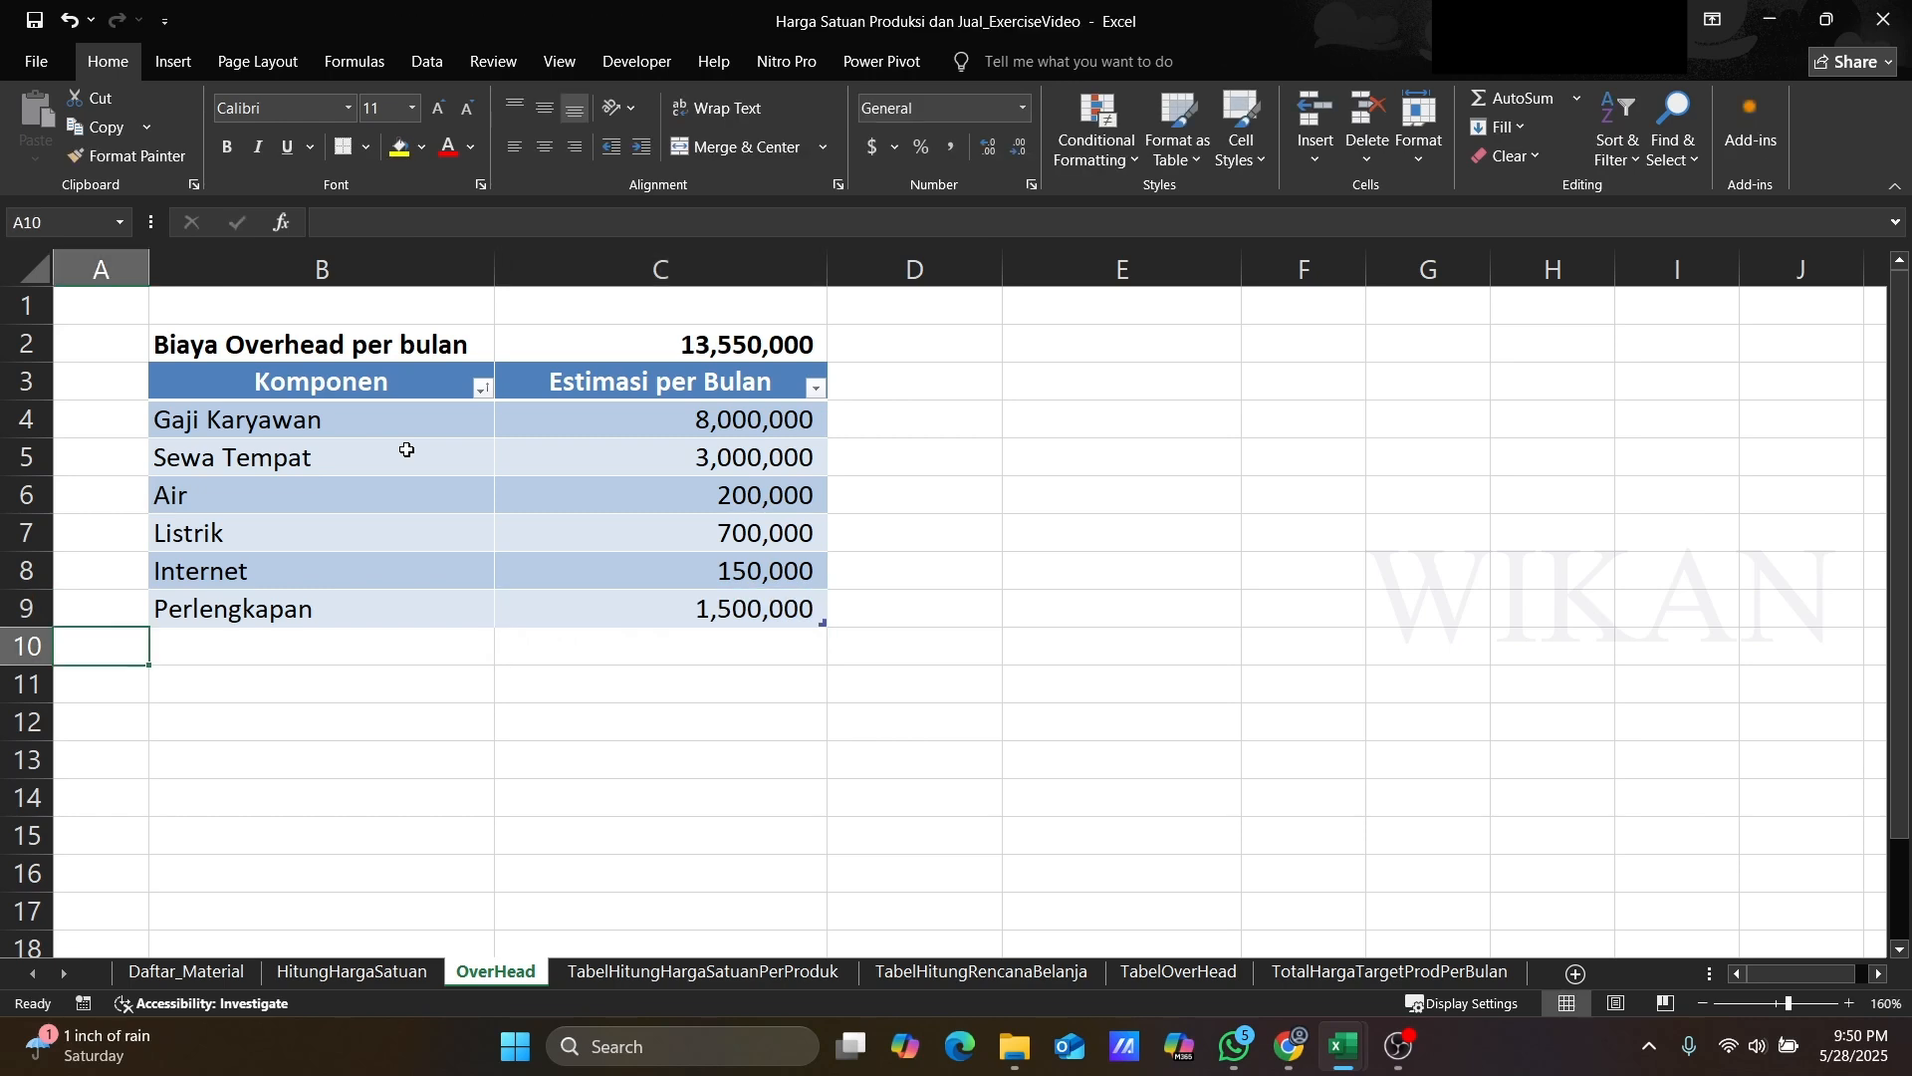
Step: Add overhead rows Transportasi at 160,000 and Perawatan Alat at 100,000 per month
type("Transportasi")
key("Tab")
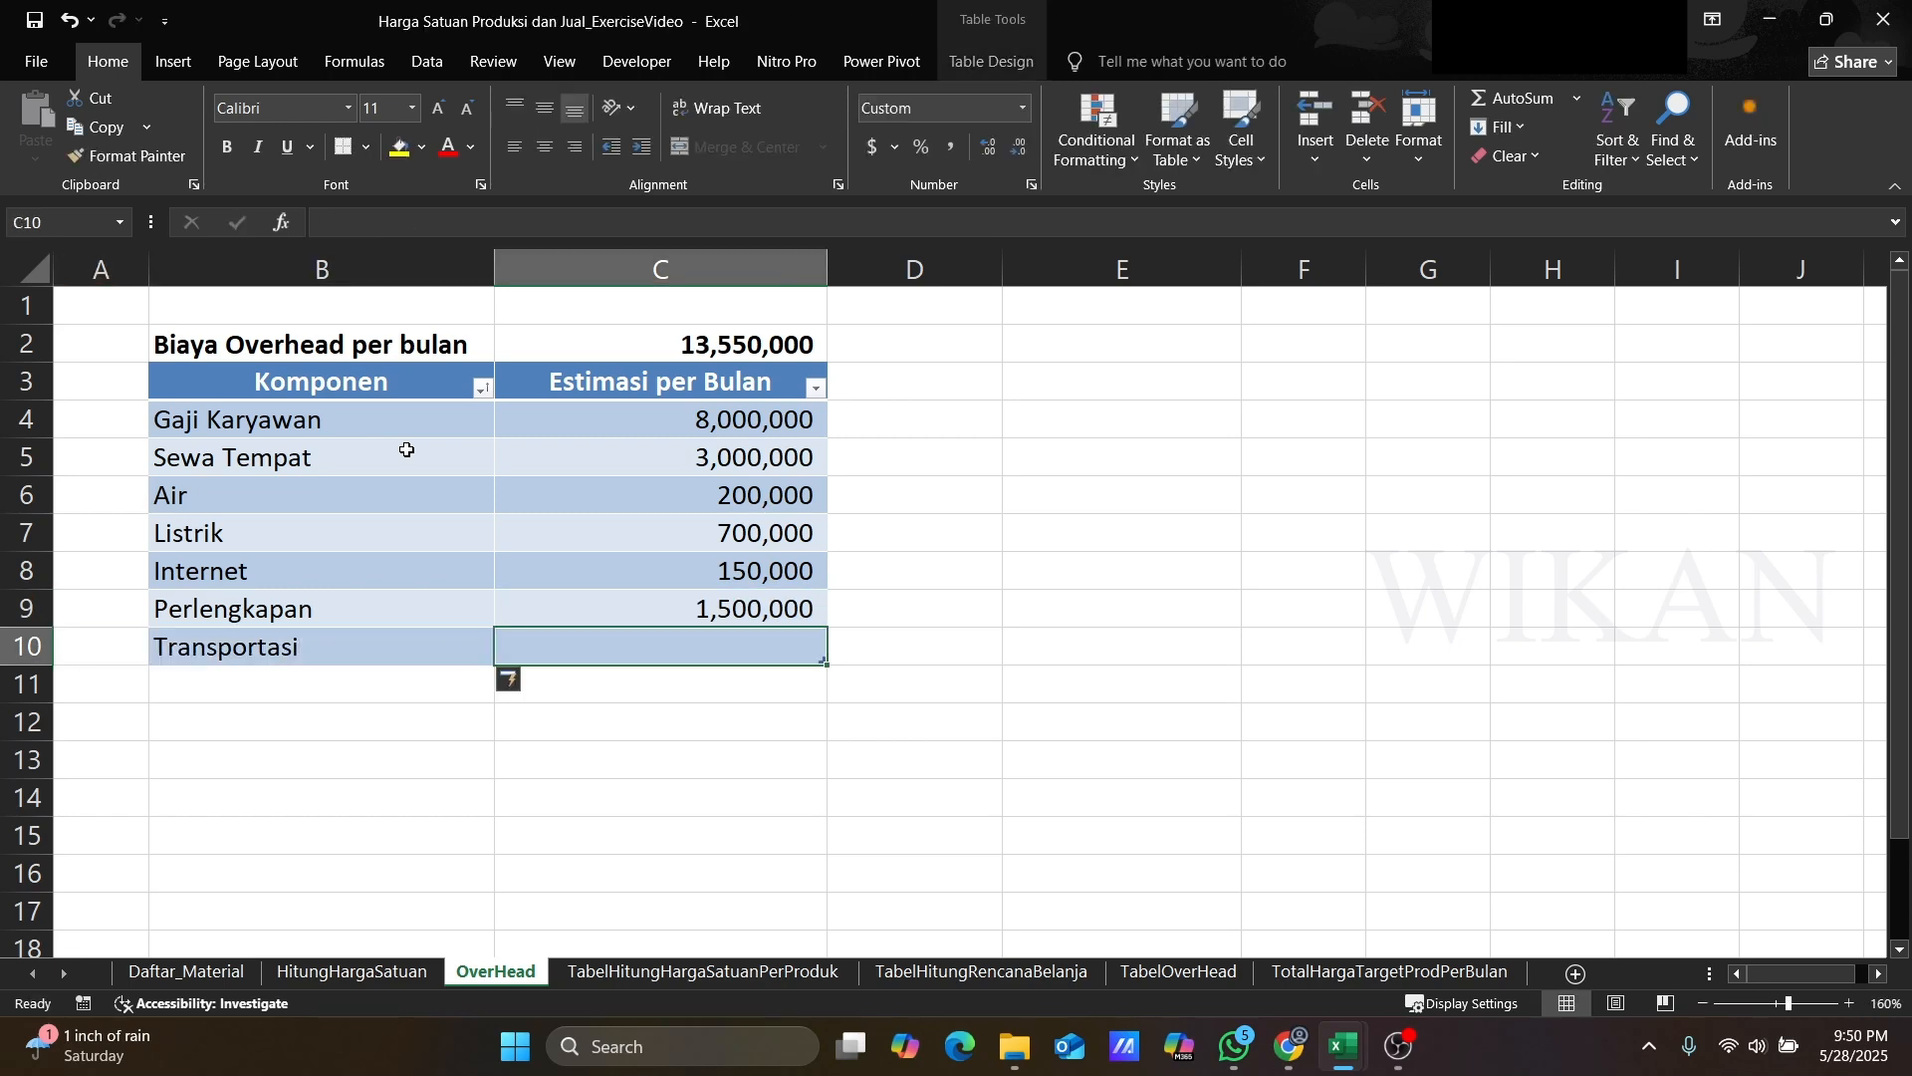
type("160,000")
key("Return")
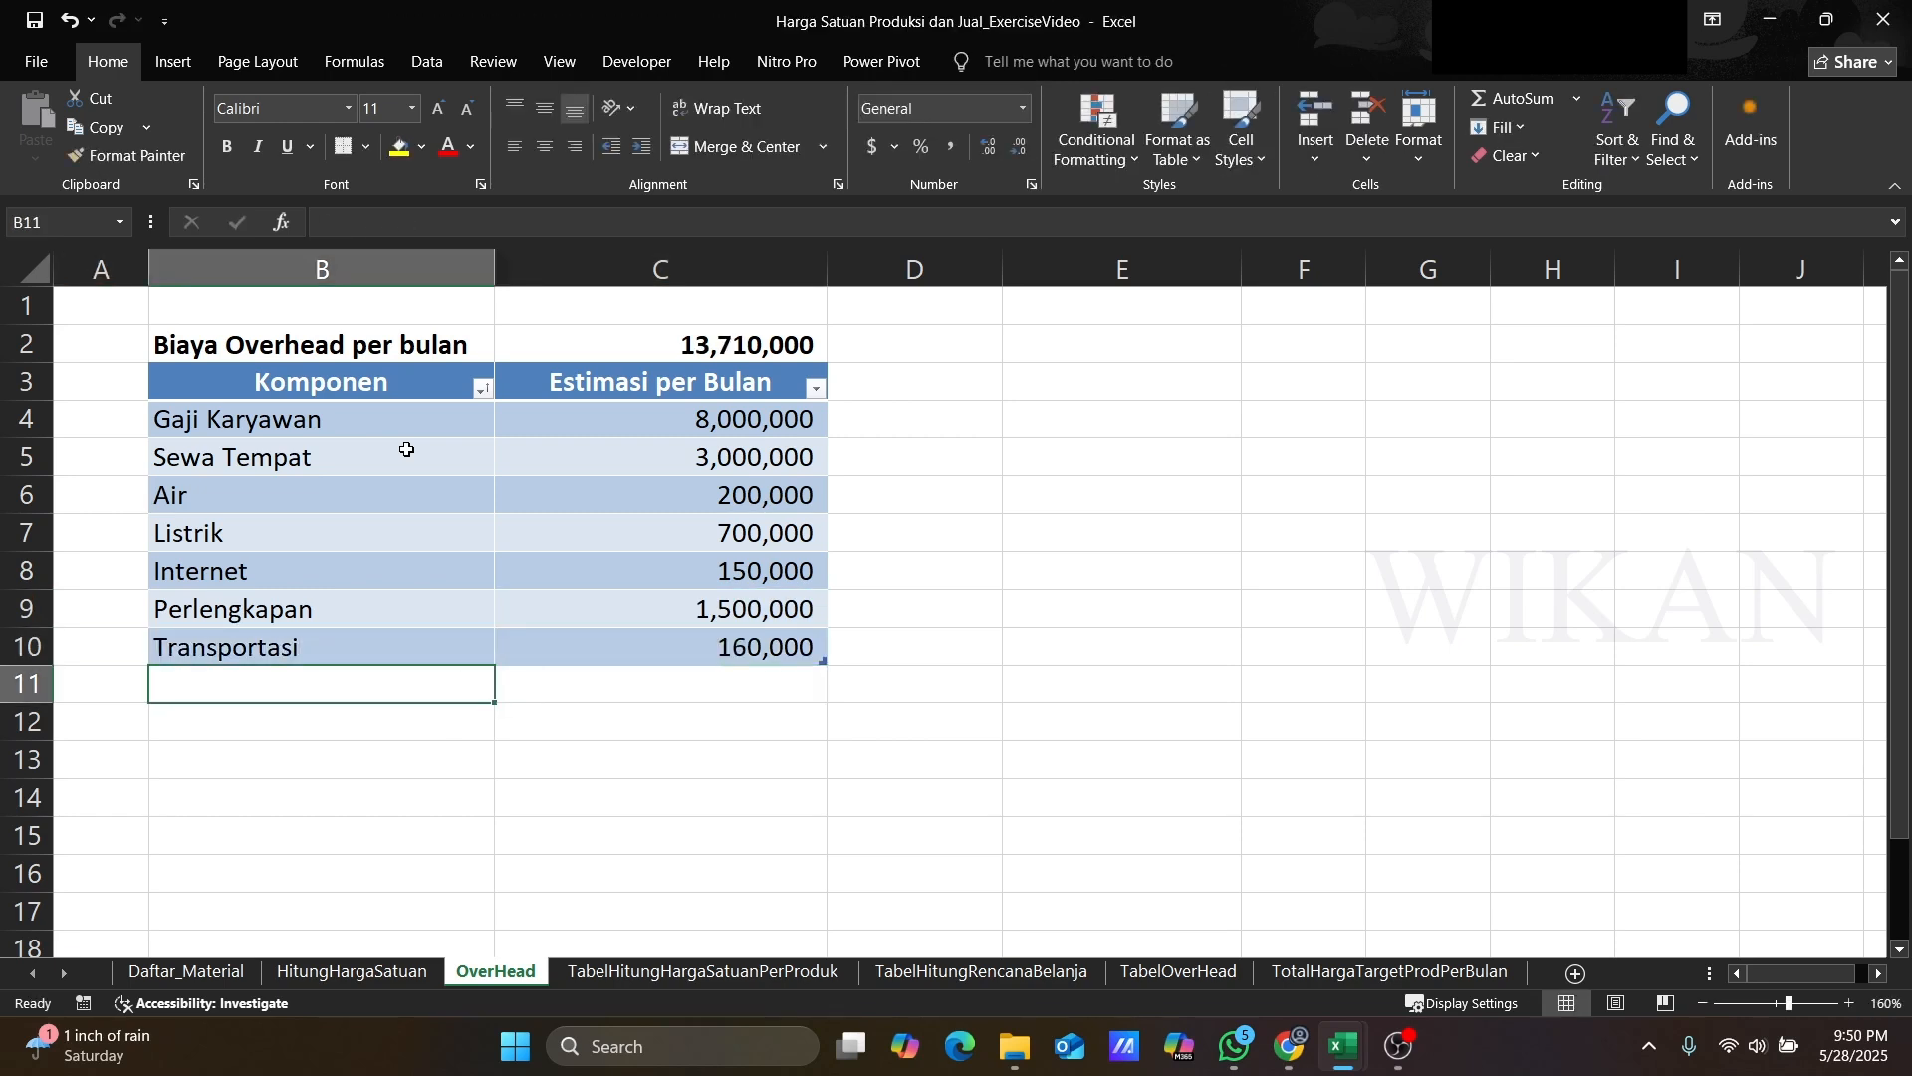
type("Perawatan Alat")
key("Tab")
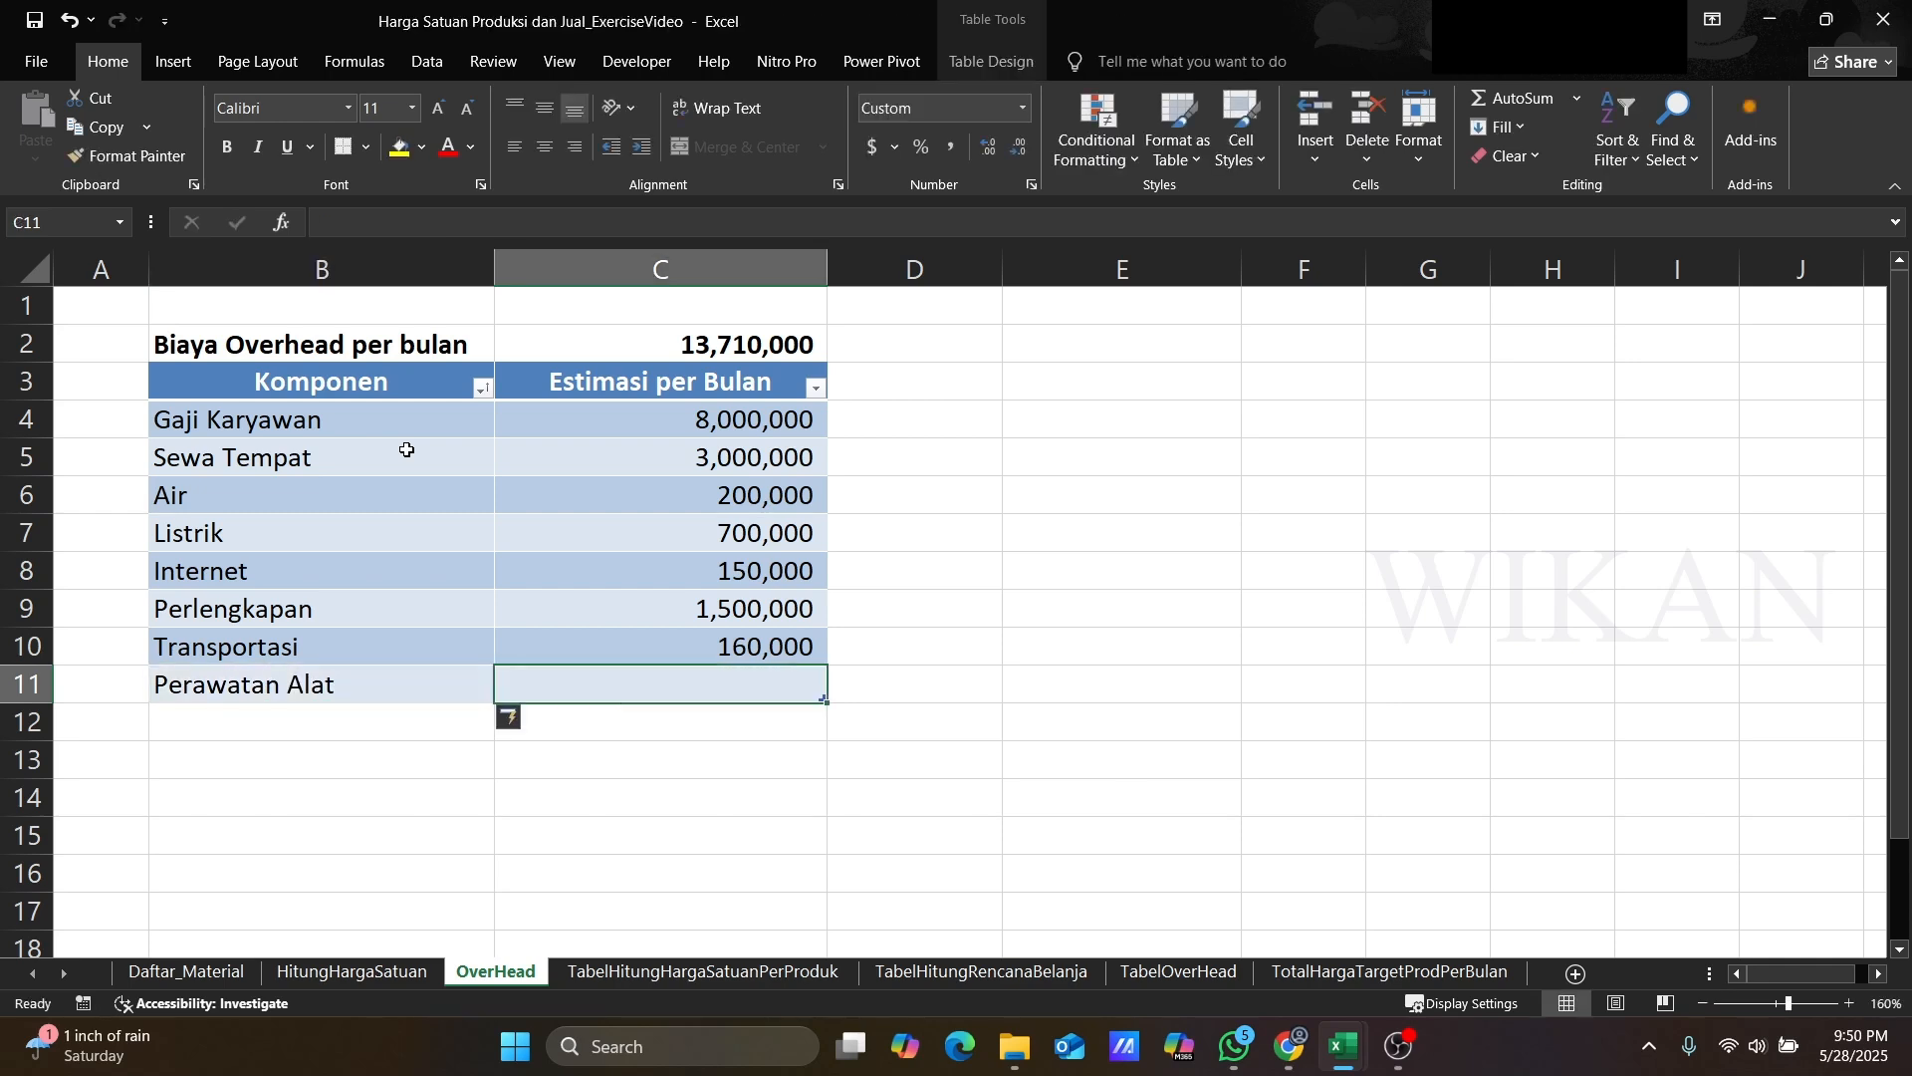
type("100000")
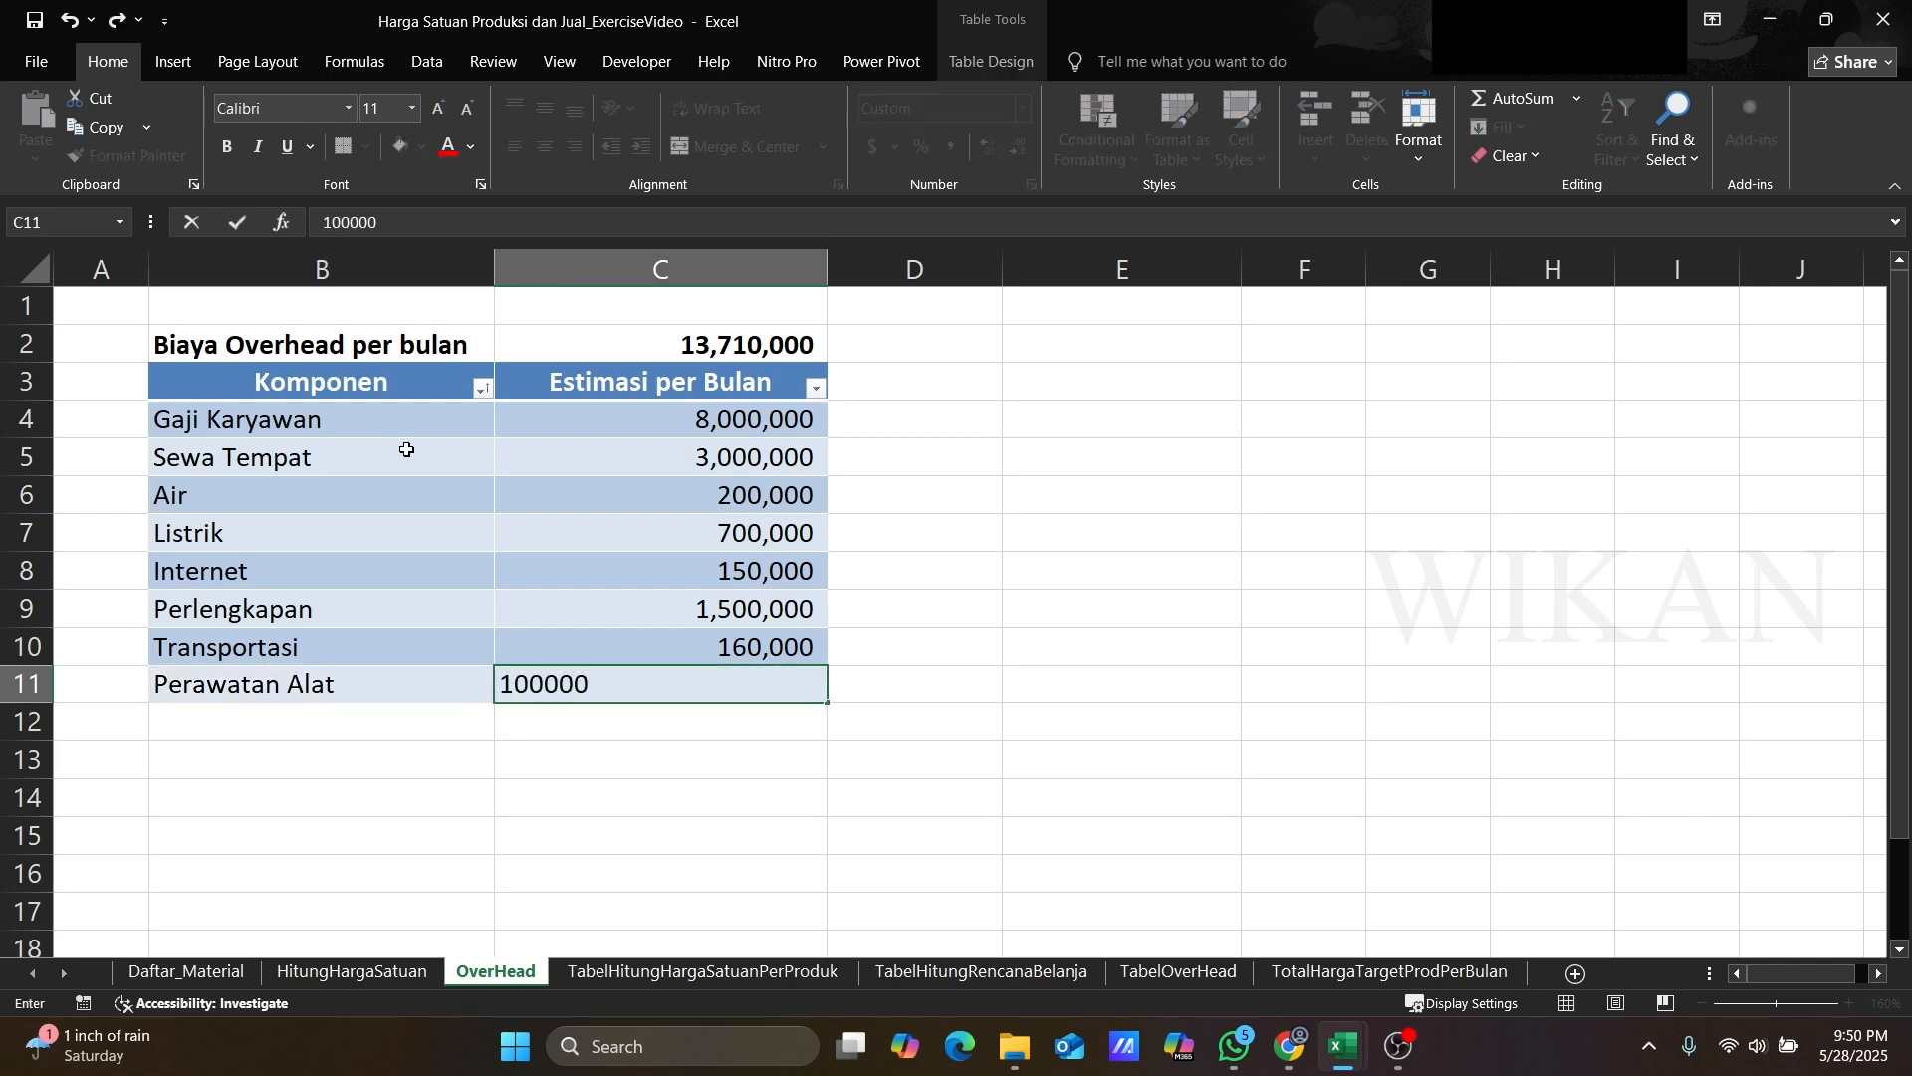
key("Return")
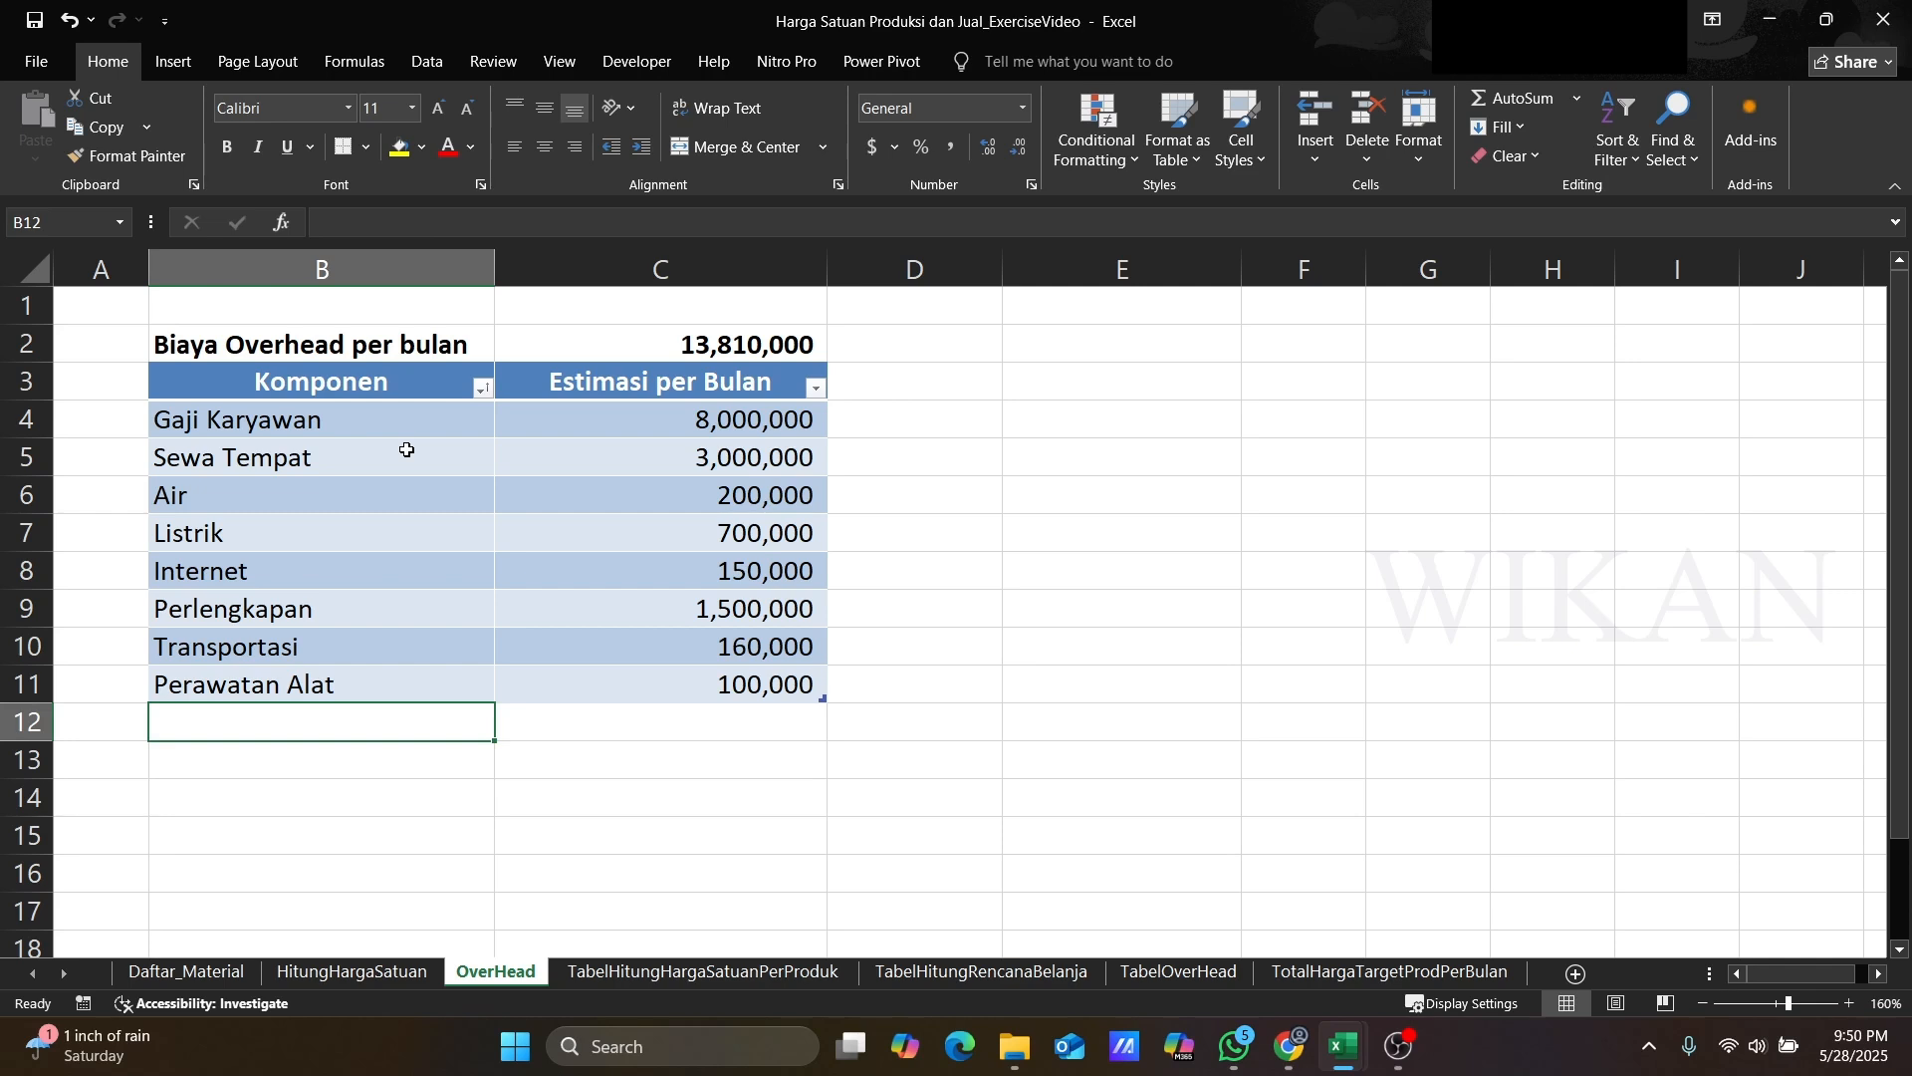
Step: Add overhead component Iklan with a monthly estimate of 300,000
type("Iklan")
key("Tab")
type("300")
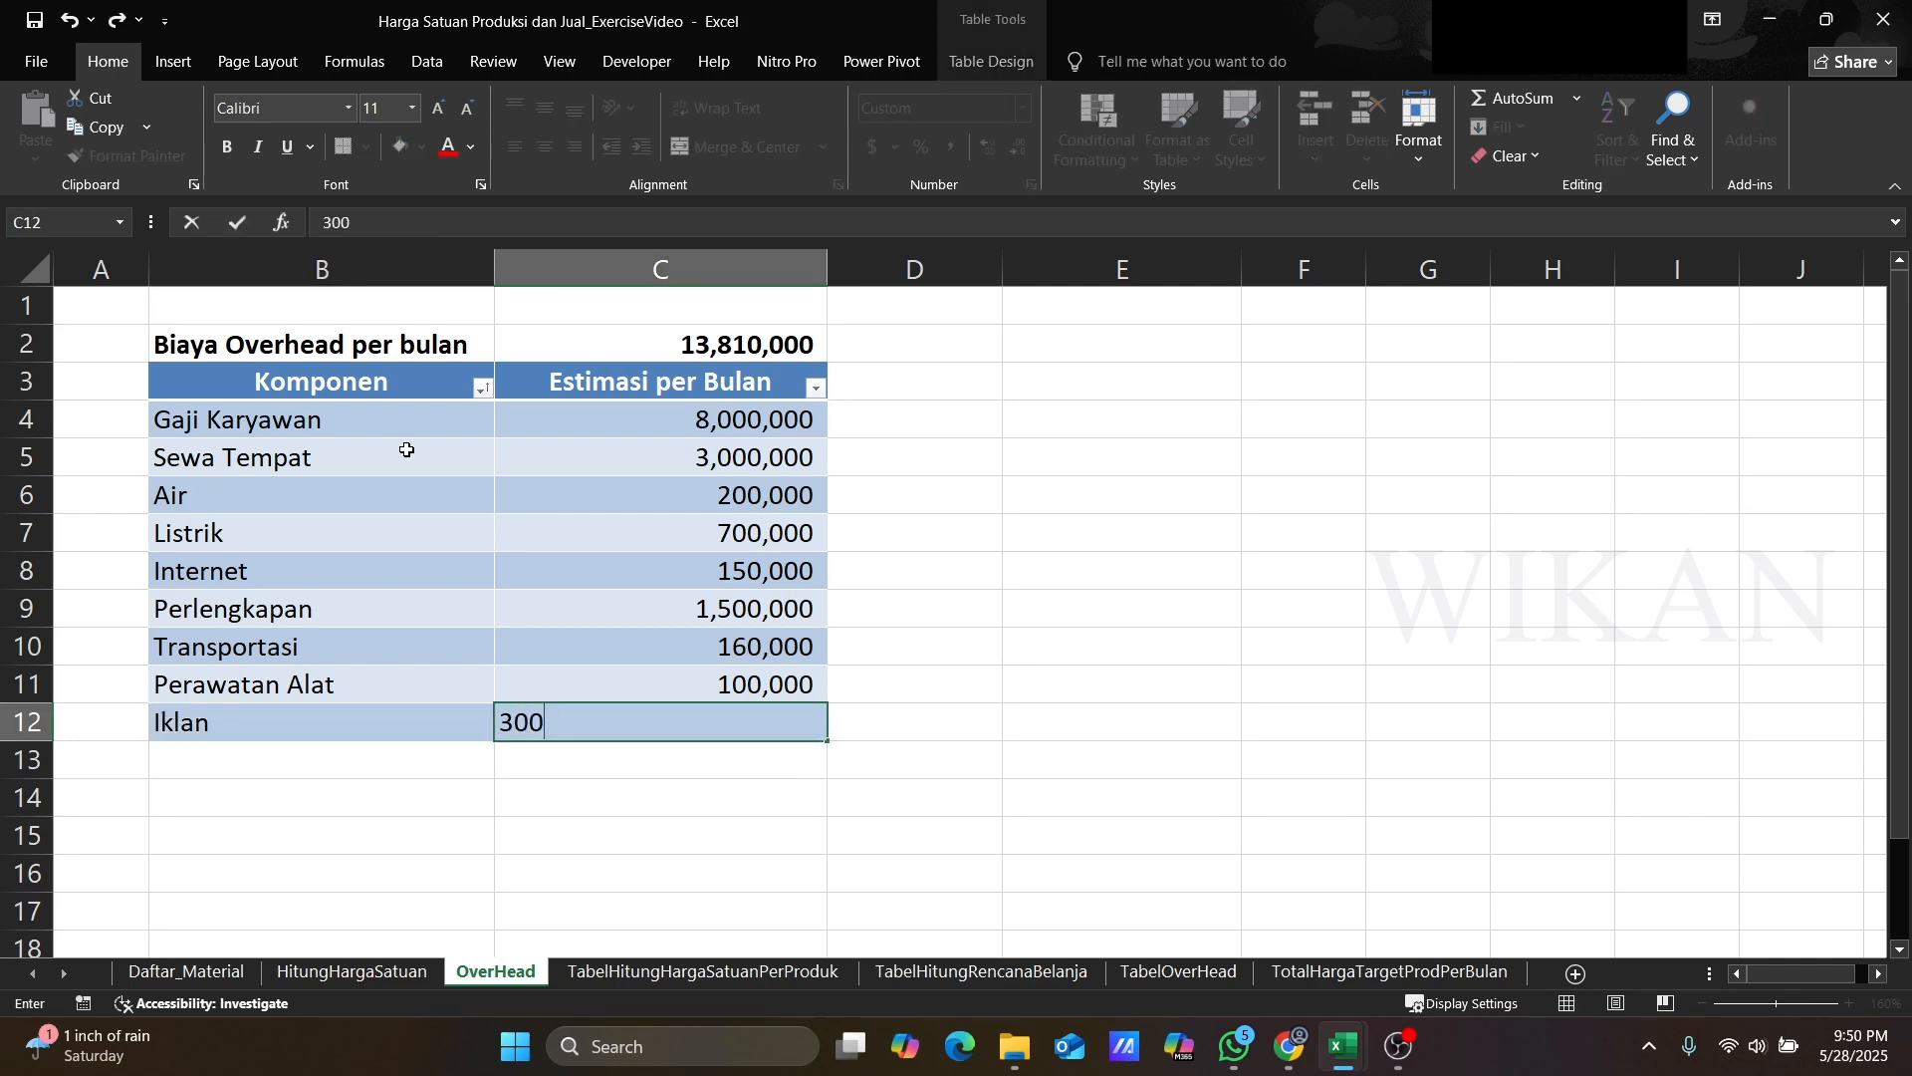
type(",000")
key("Return")
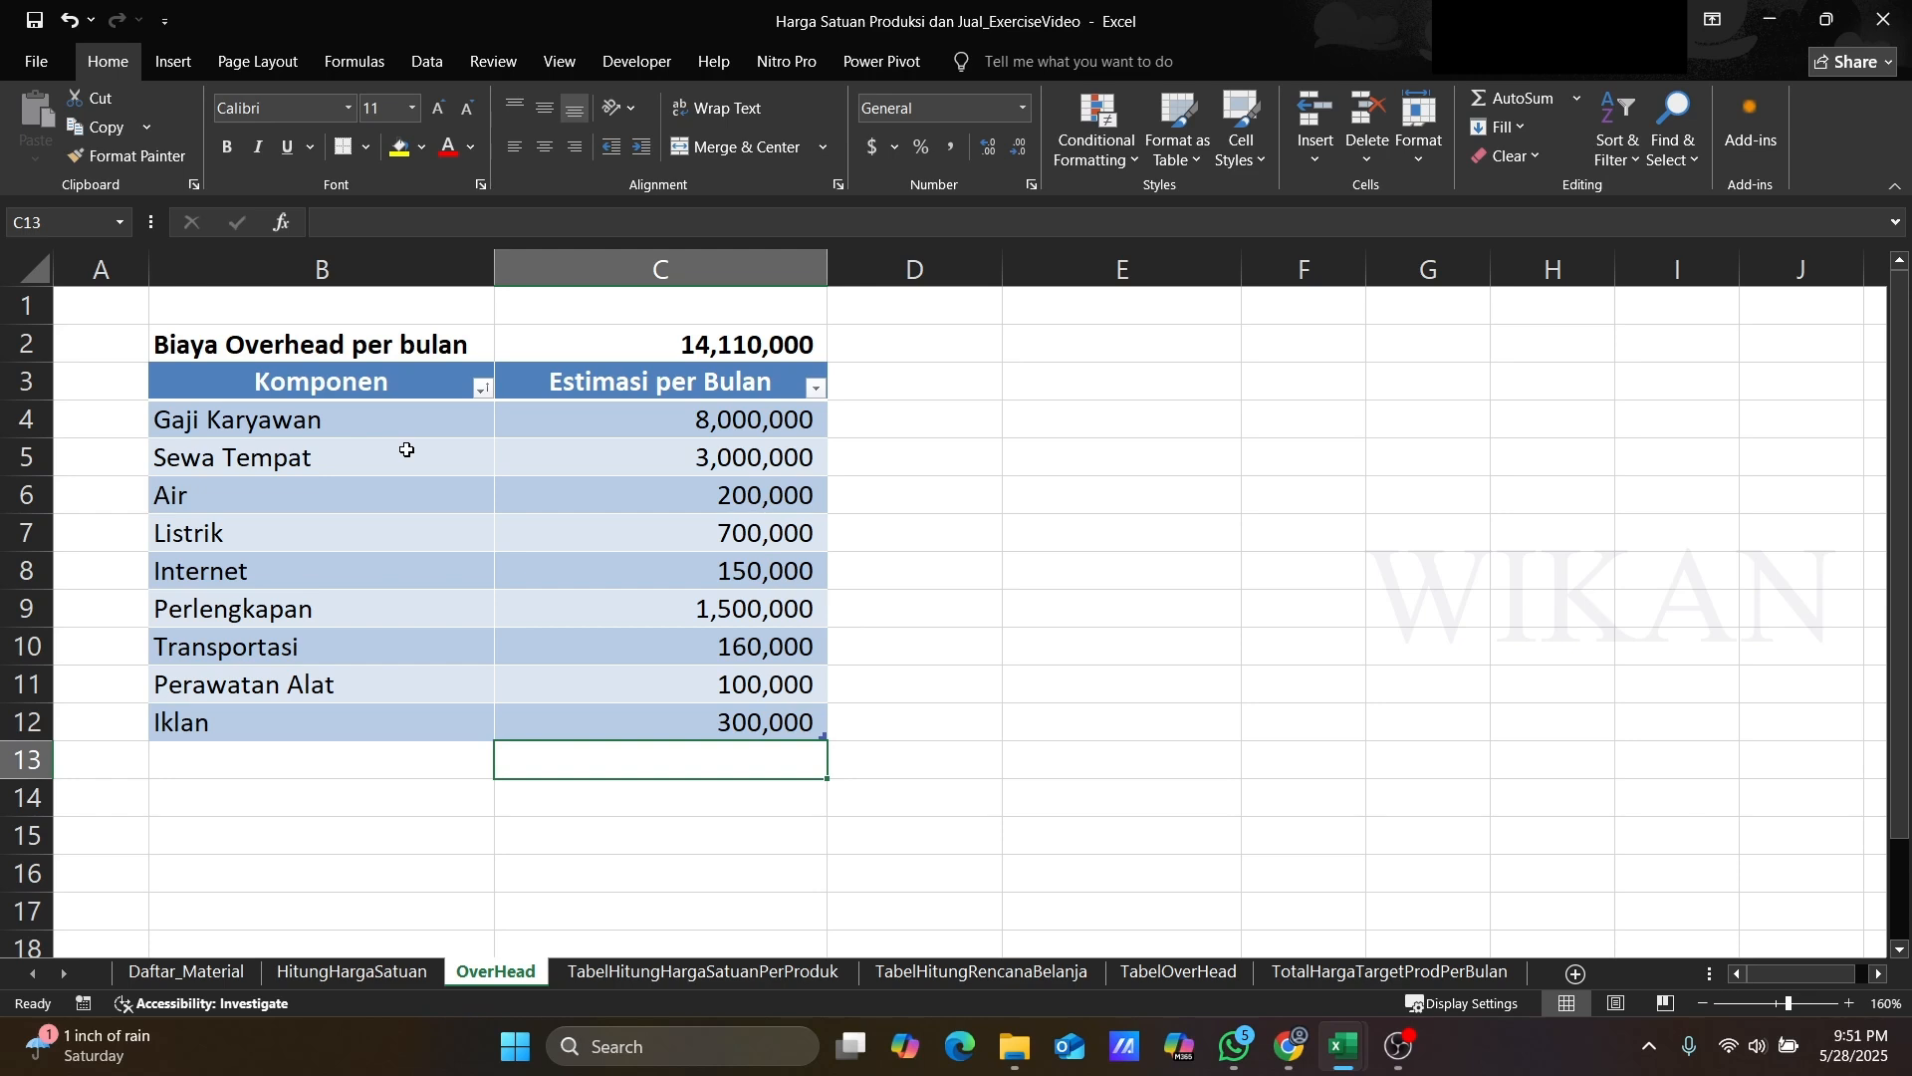
Step: Sort the overhead table by Komponen from A to Z
left_click(308, 428)
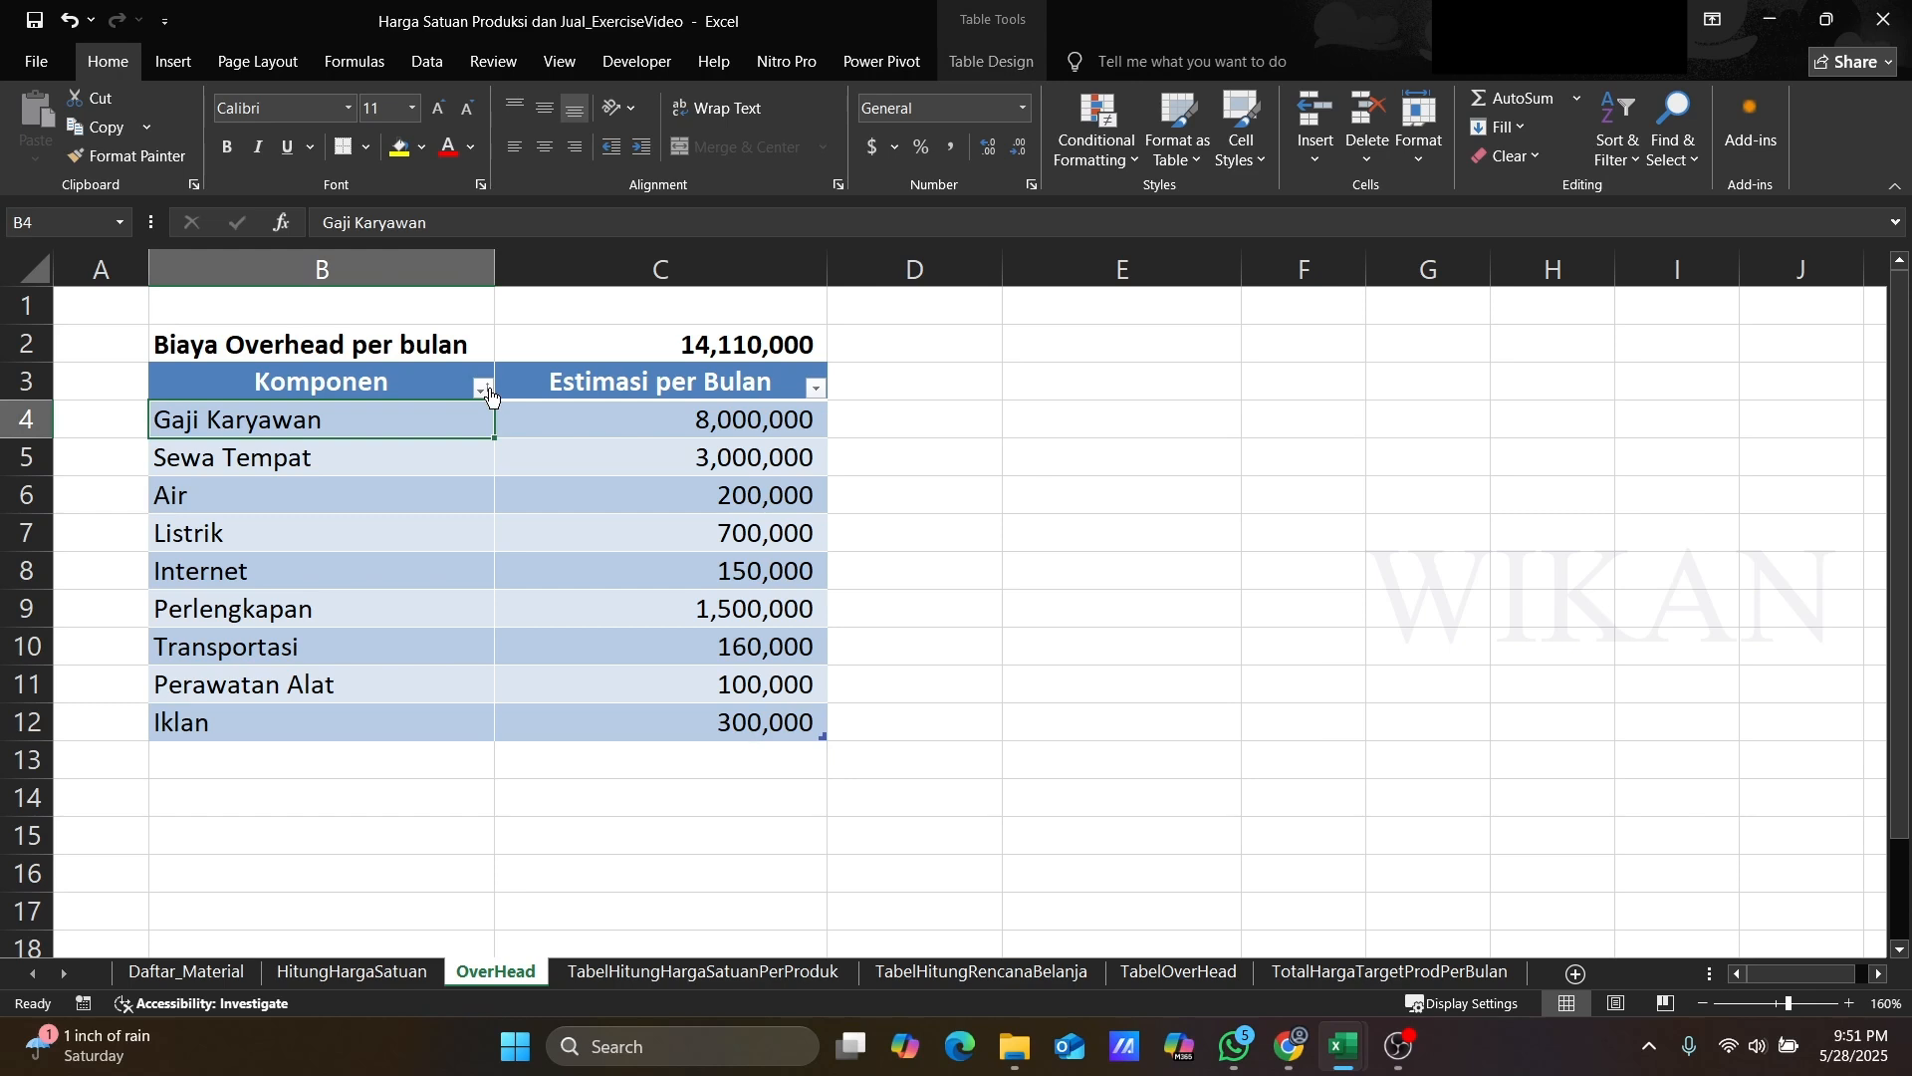
left_click(483, 388)
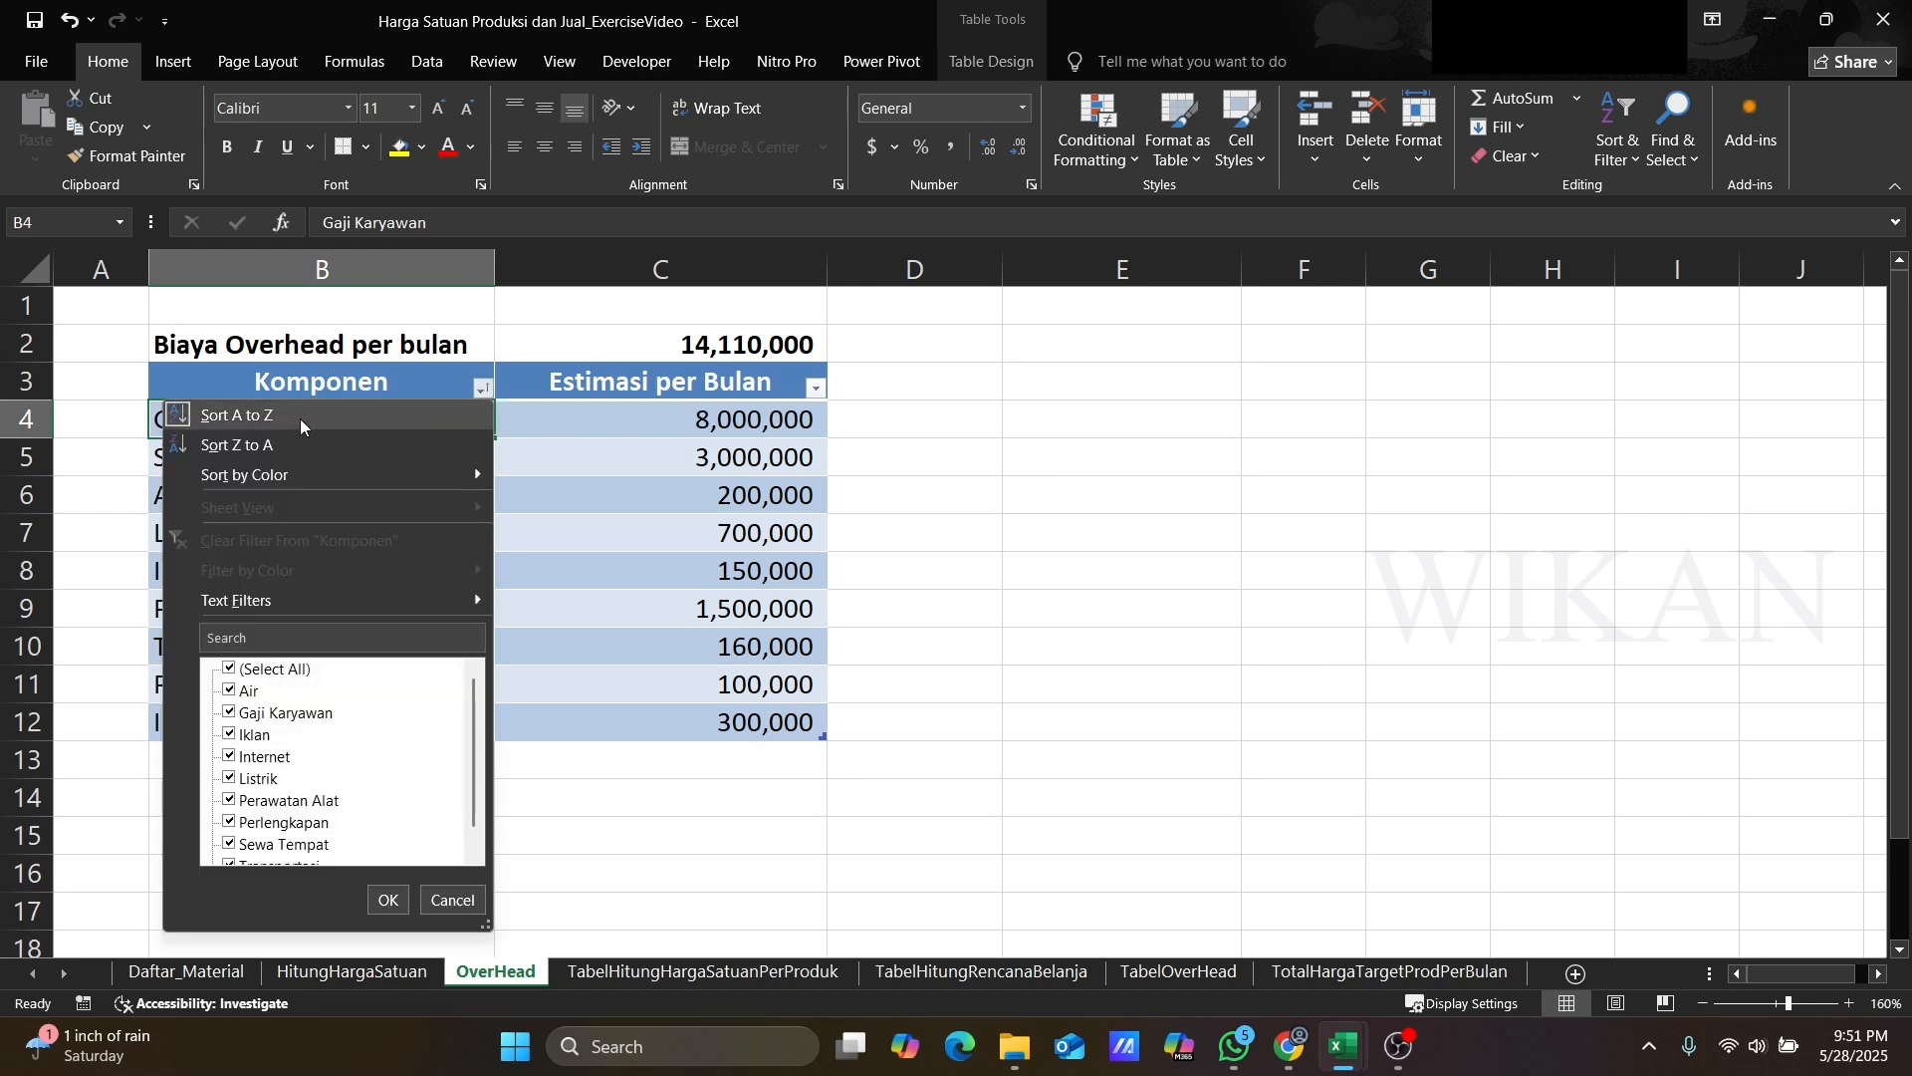
left_click(248, 420)
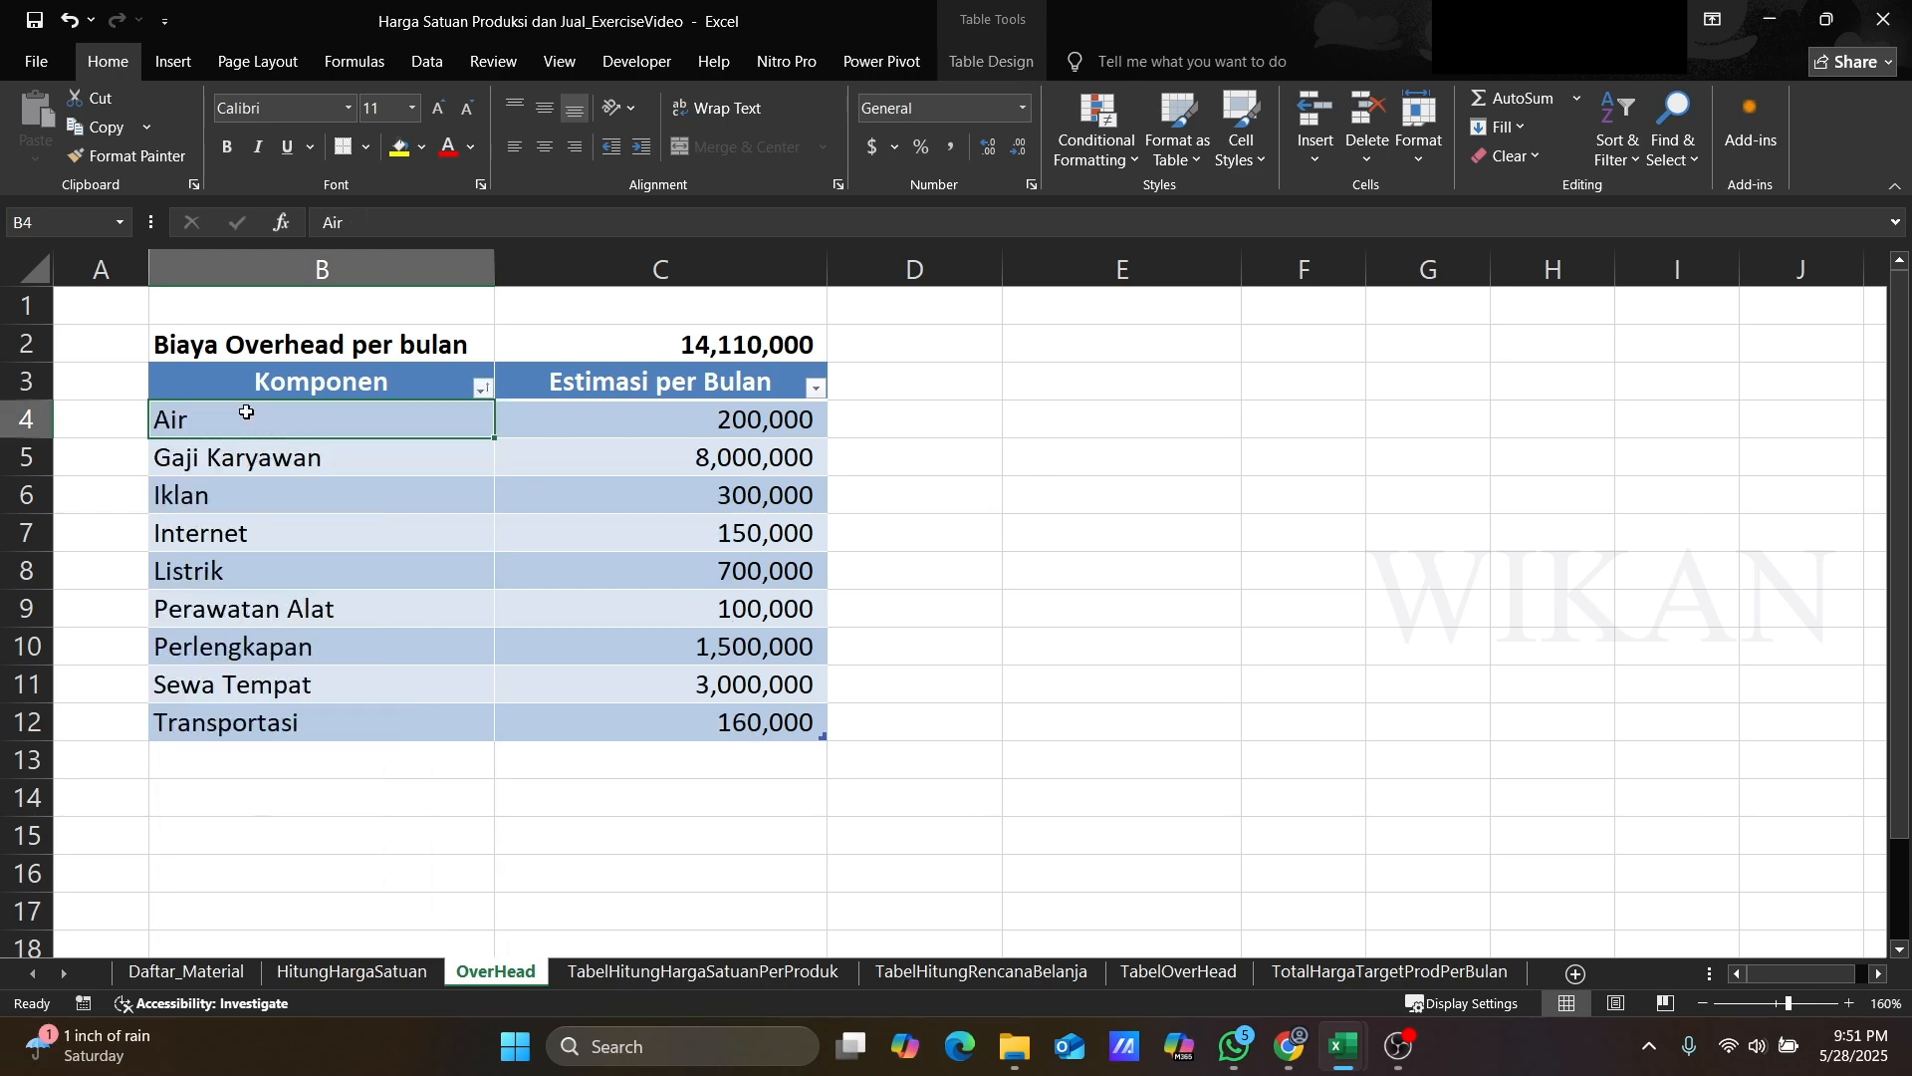
left_click(277, 464)
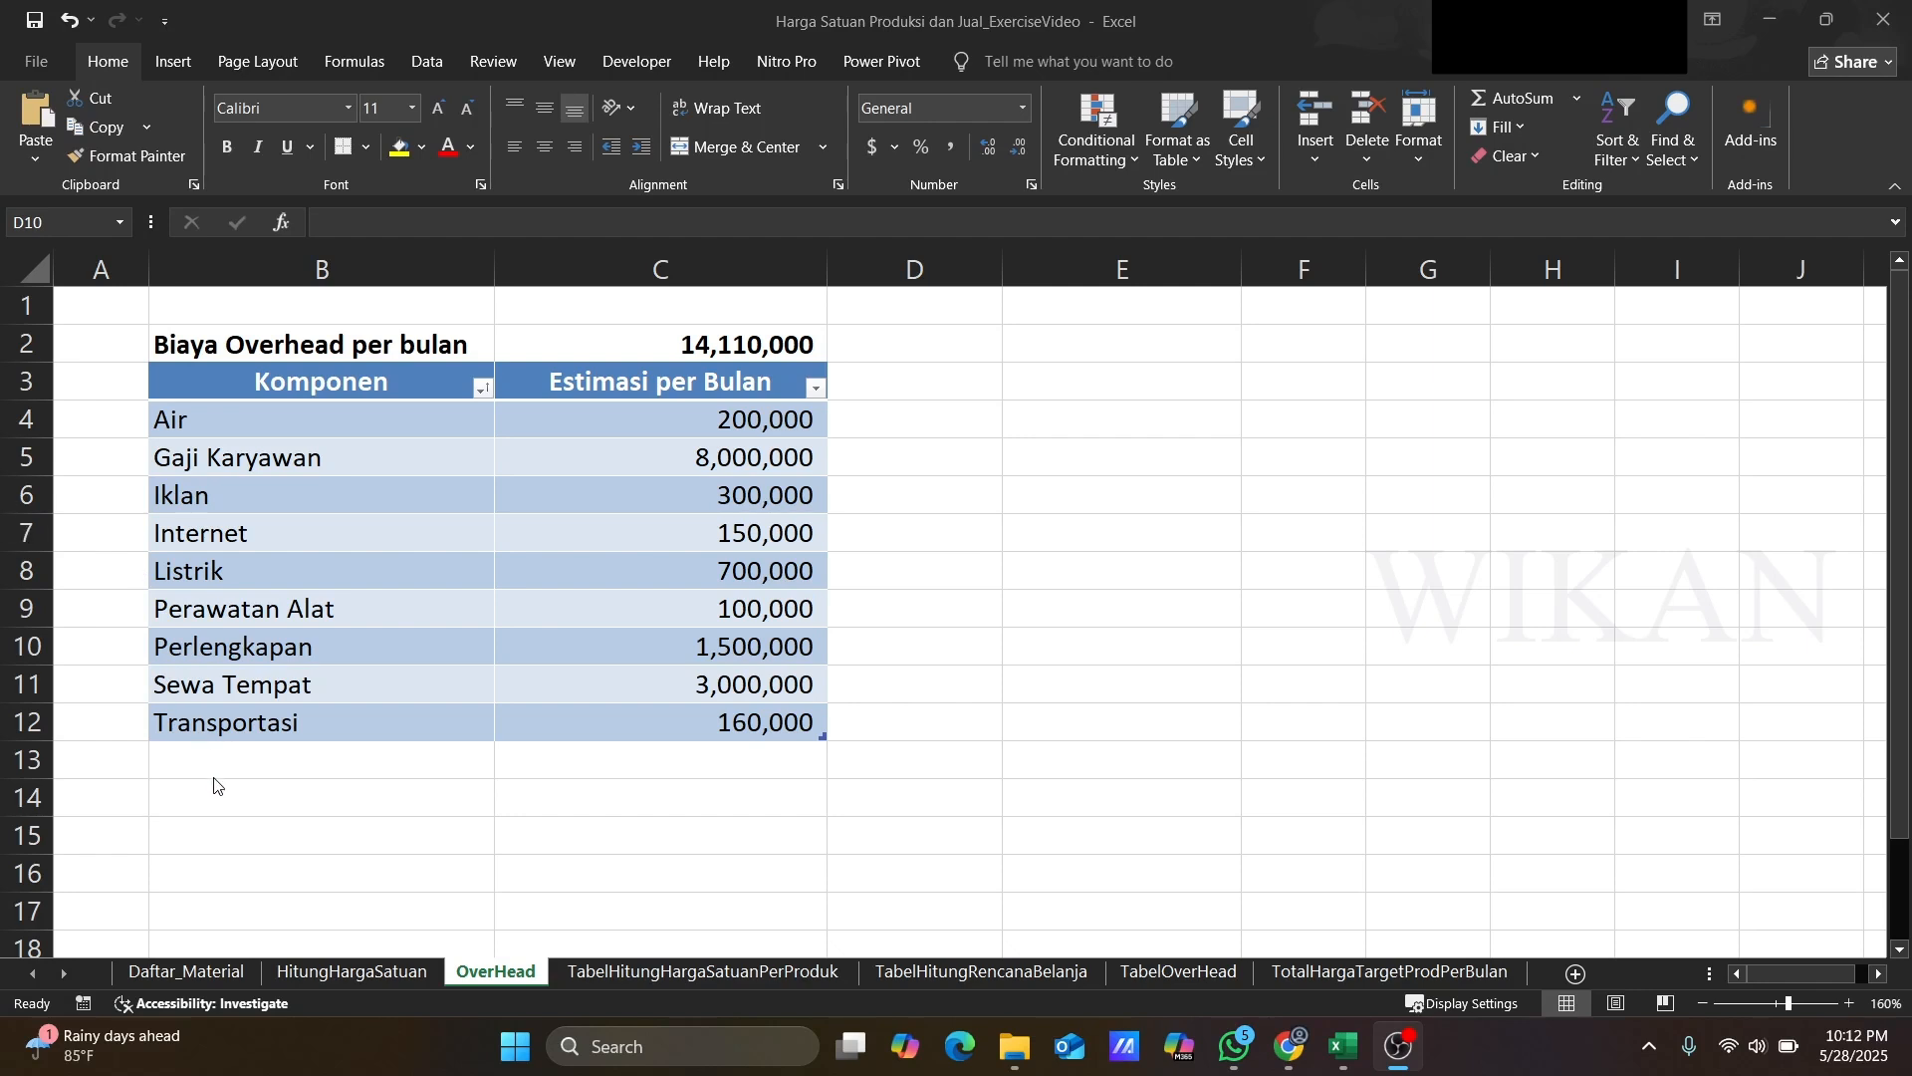
Step: Add overhead row Iuran Lingkungan with a monthly estimate of 250,000
left_click(240, 762)
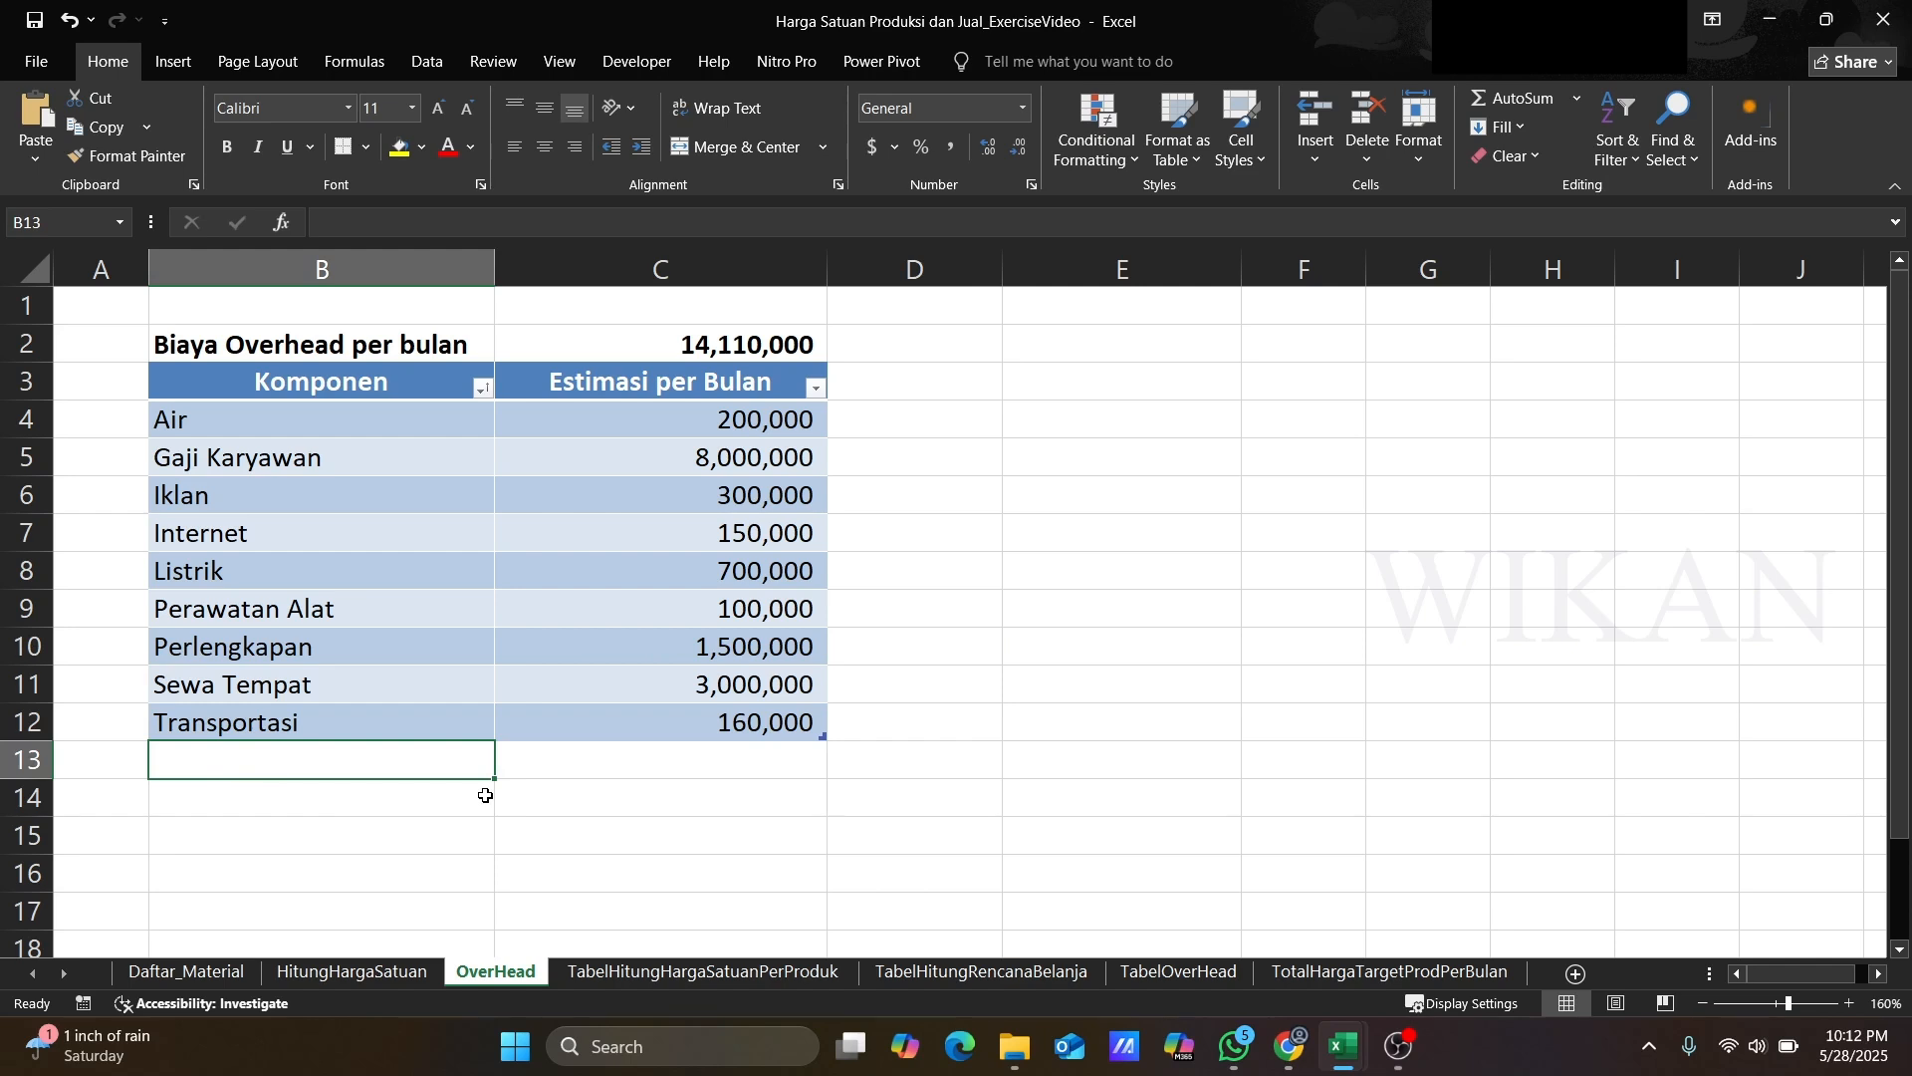
type("Iuran Li")
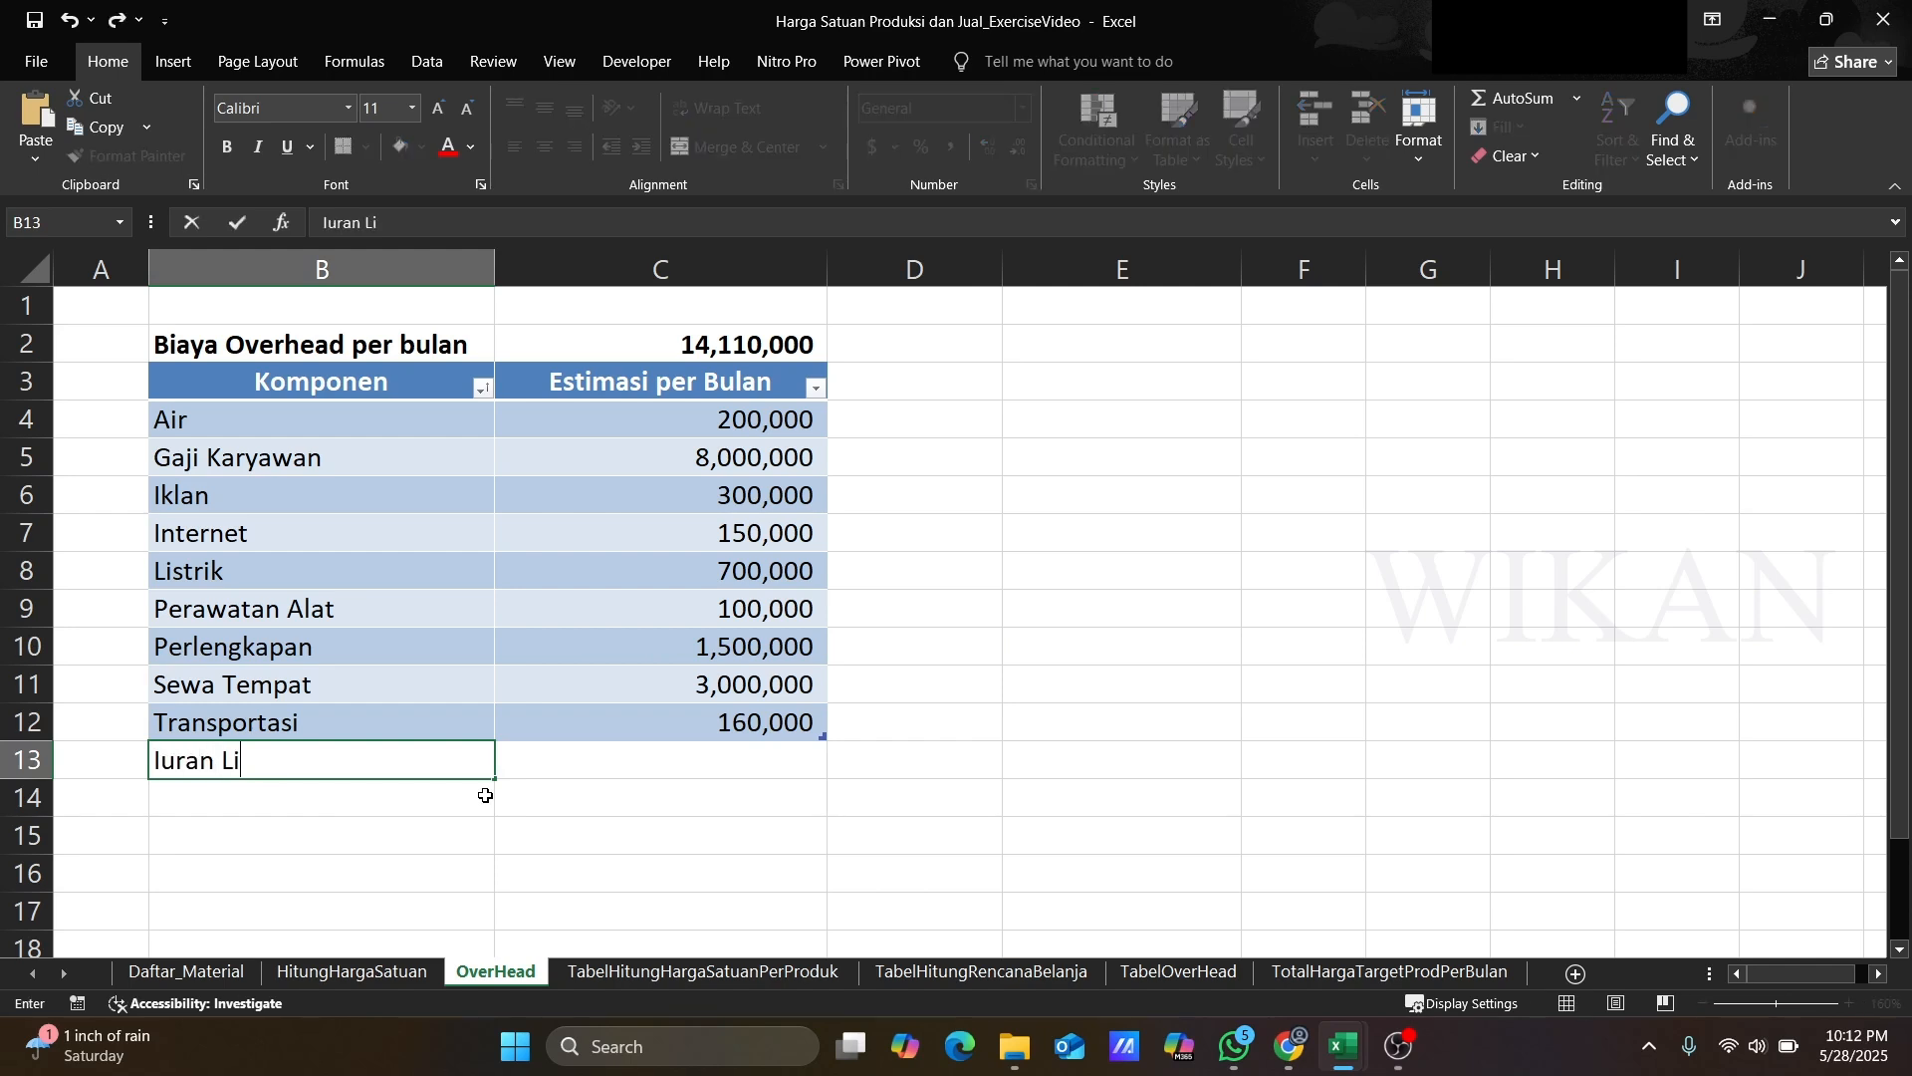
type("ngkungan")
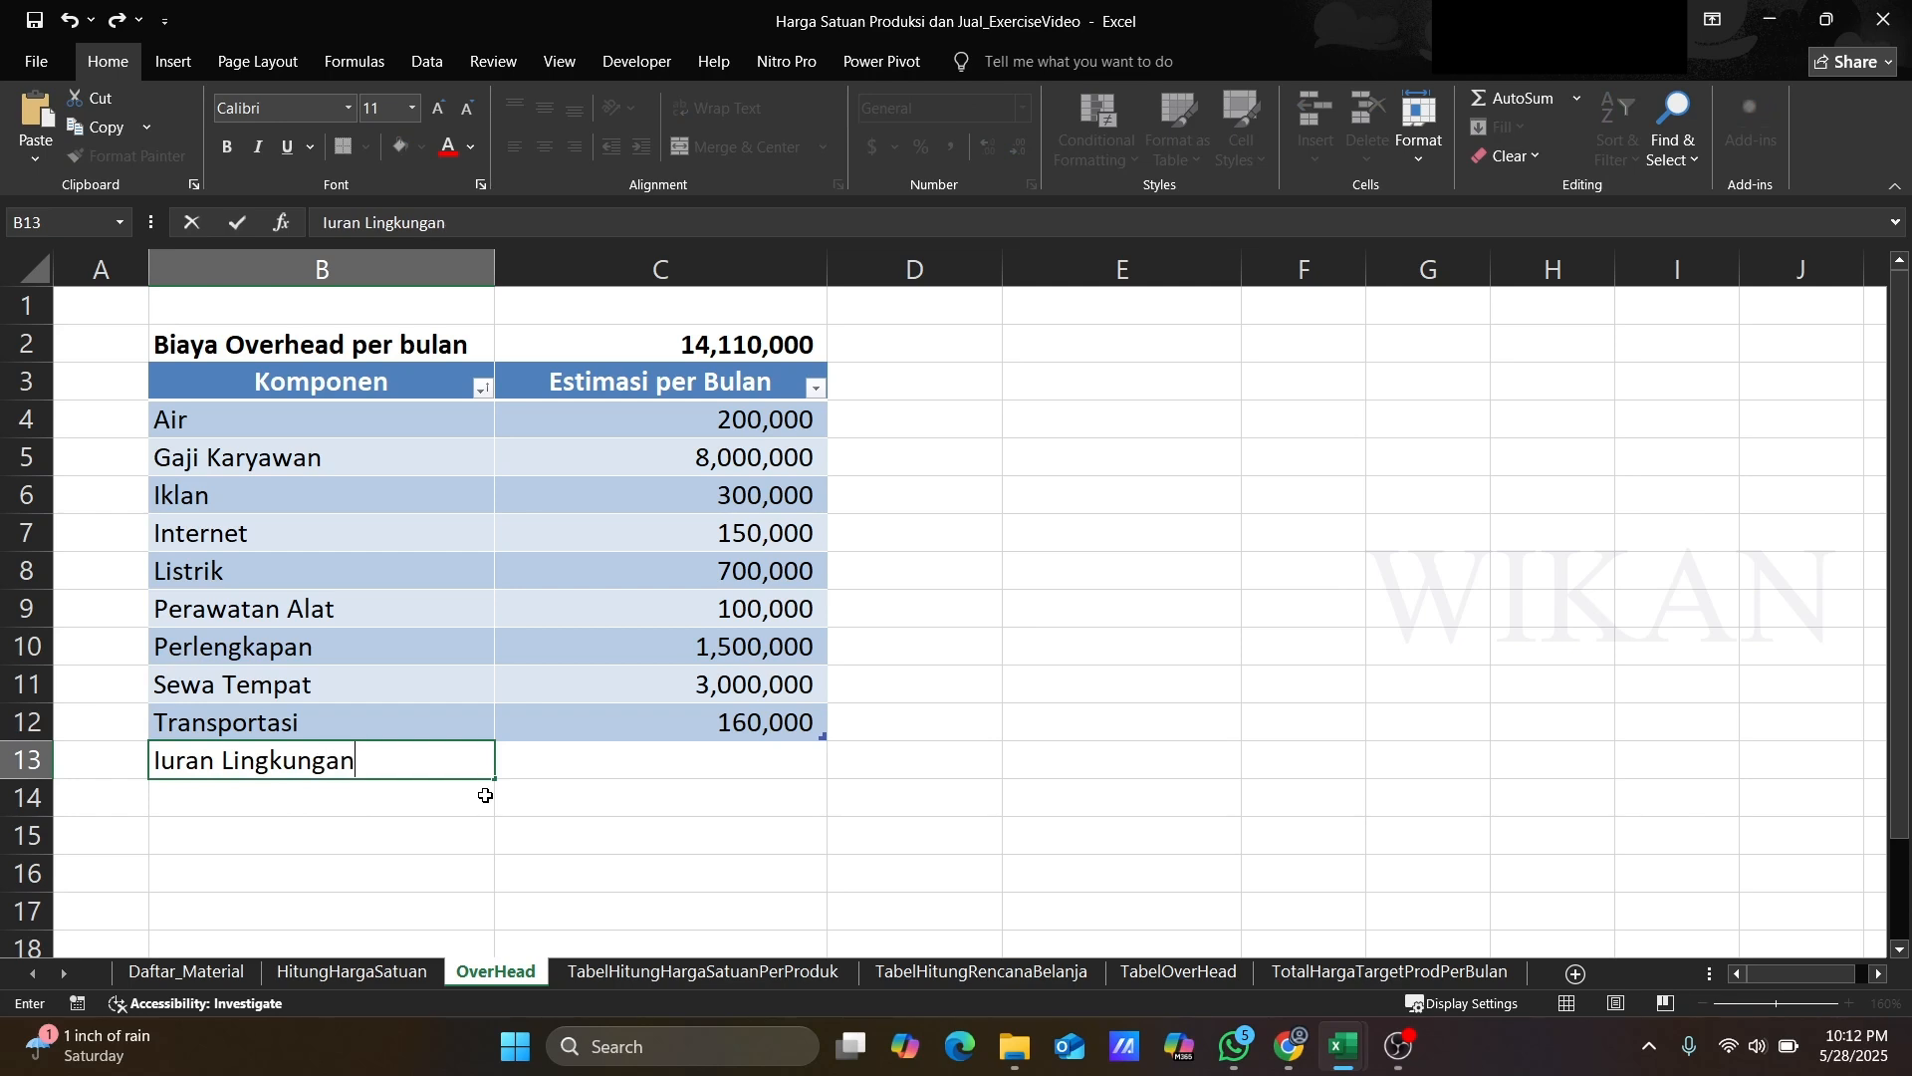
key("Return")
key("Up")
key("Right")
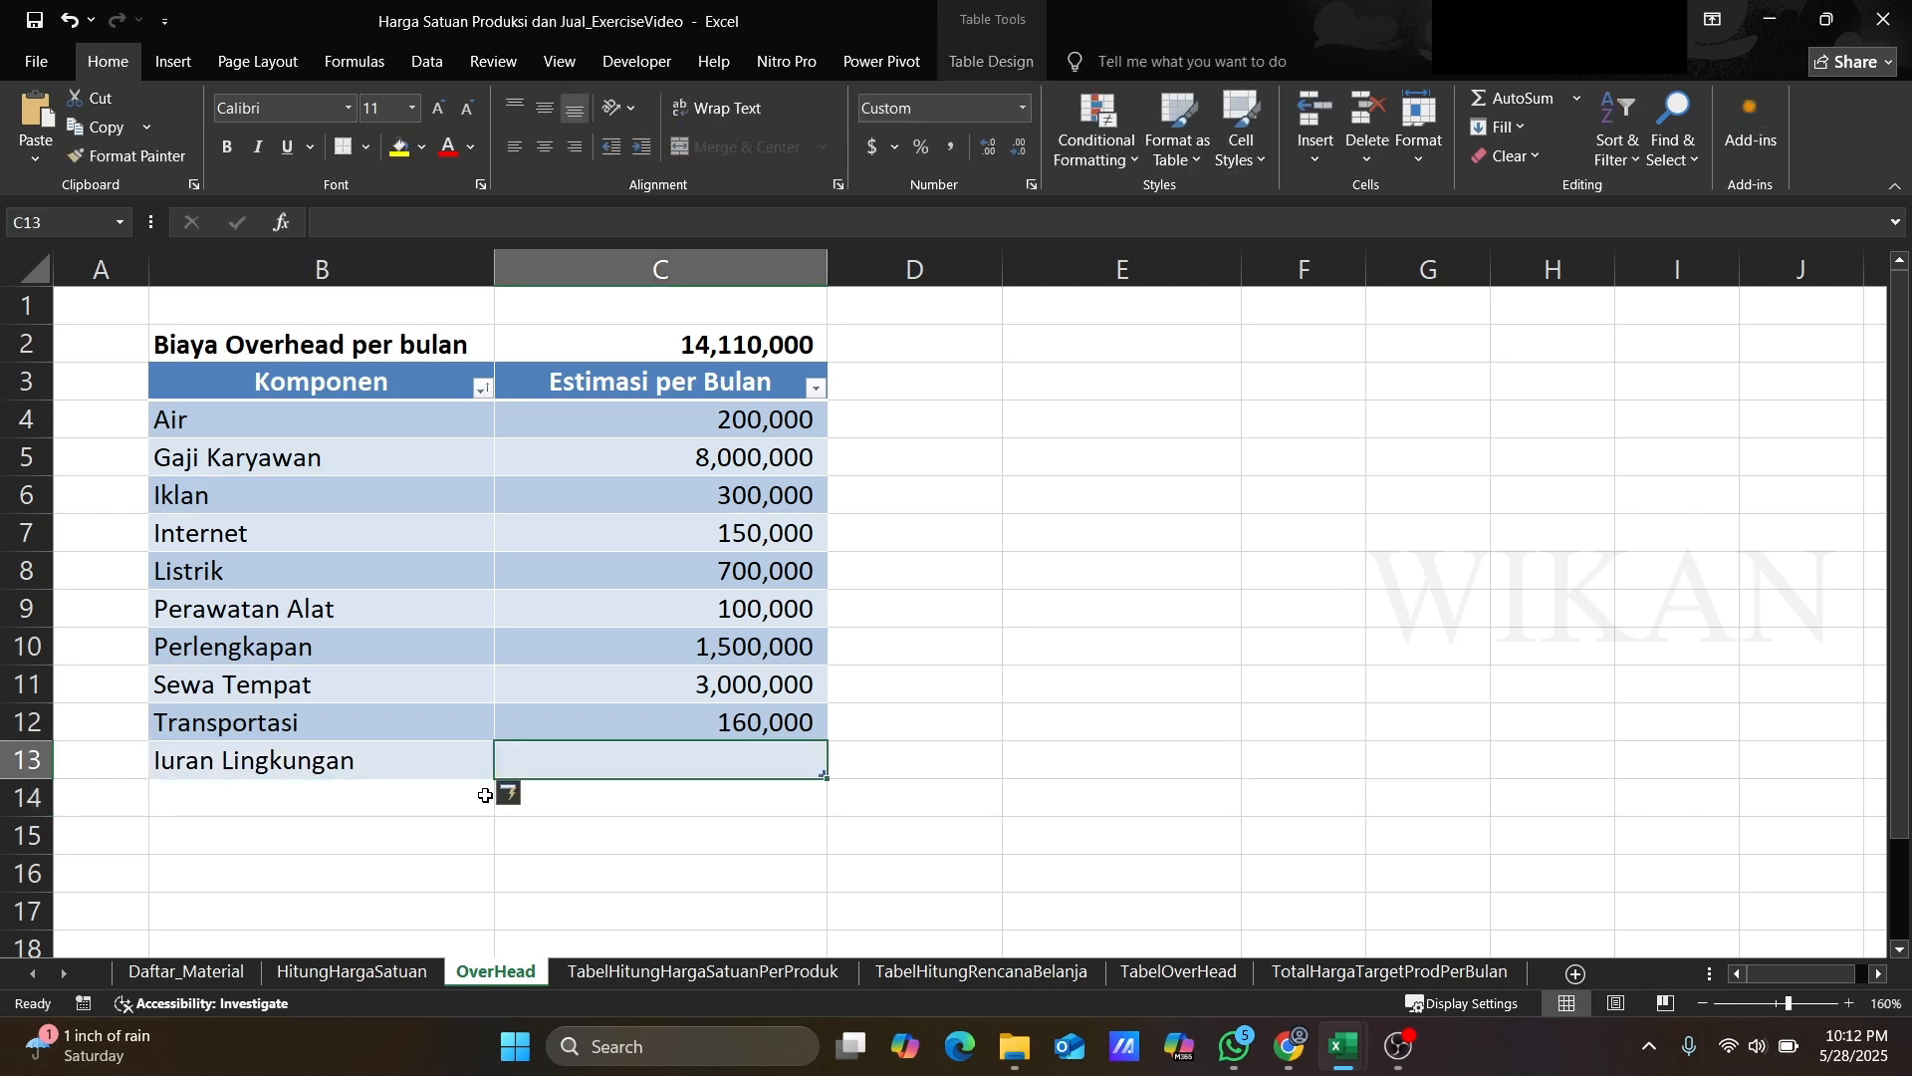
type("250000")
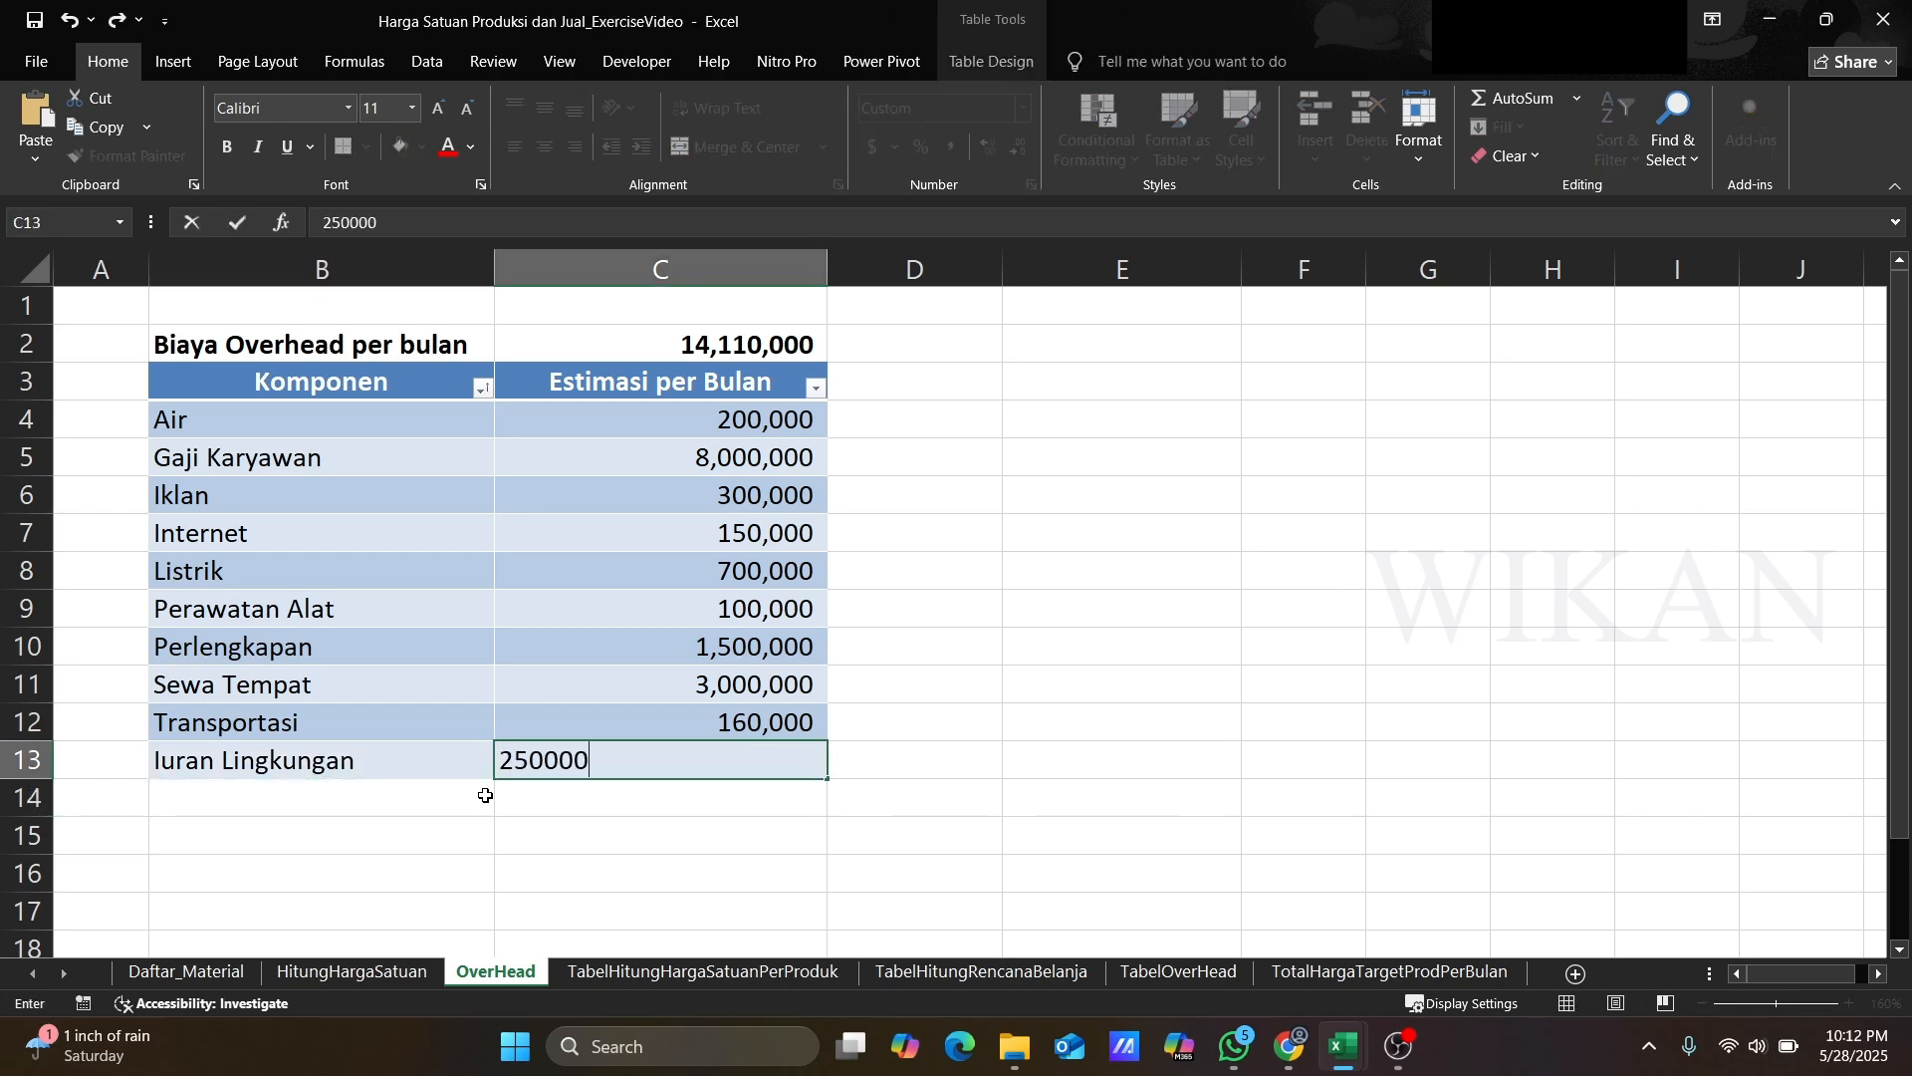
key("Return")
Step: Add overhead row Iuran Sampah with a monthly estimate of 60,000
left_click(485, 795)
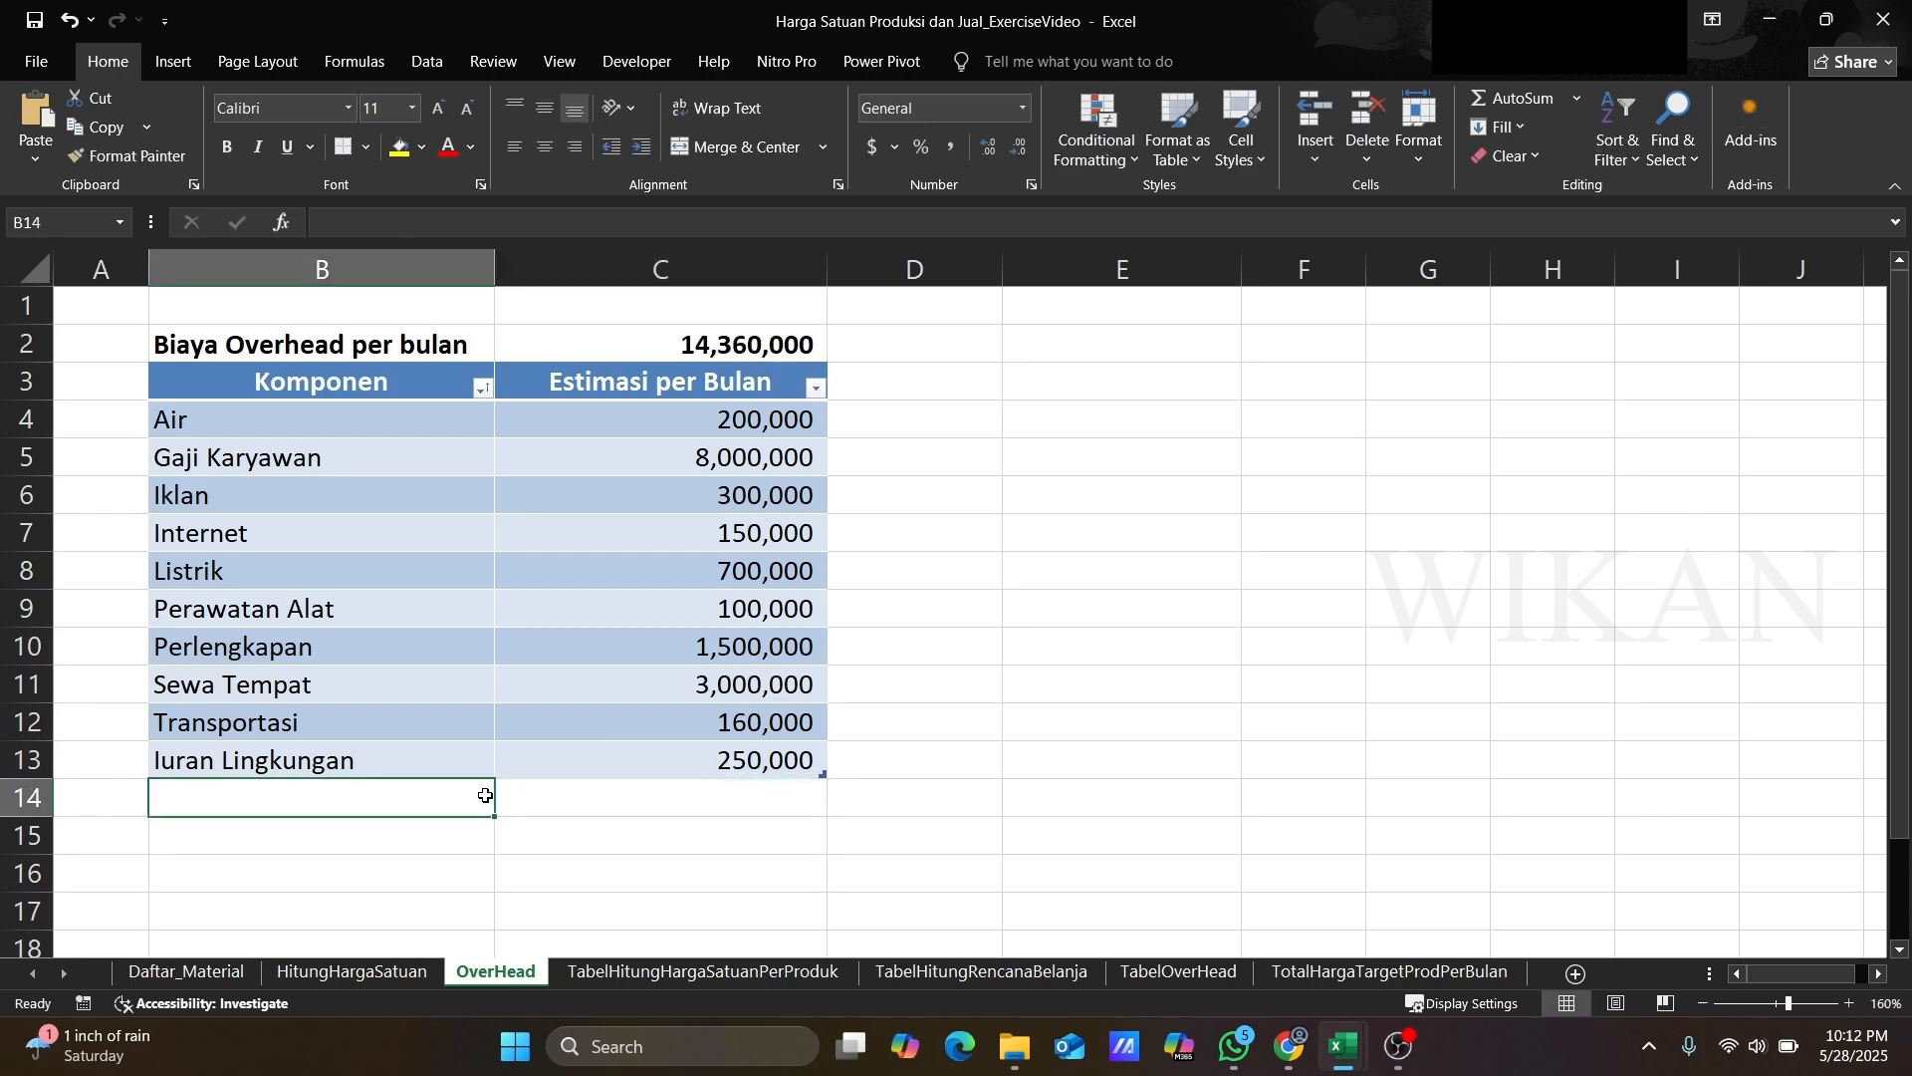
type("Iuran ")
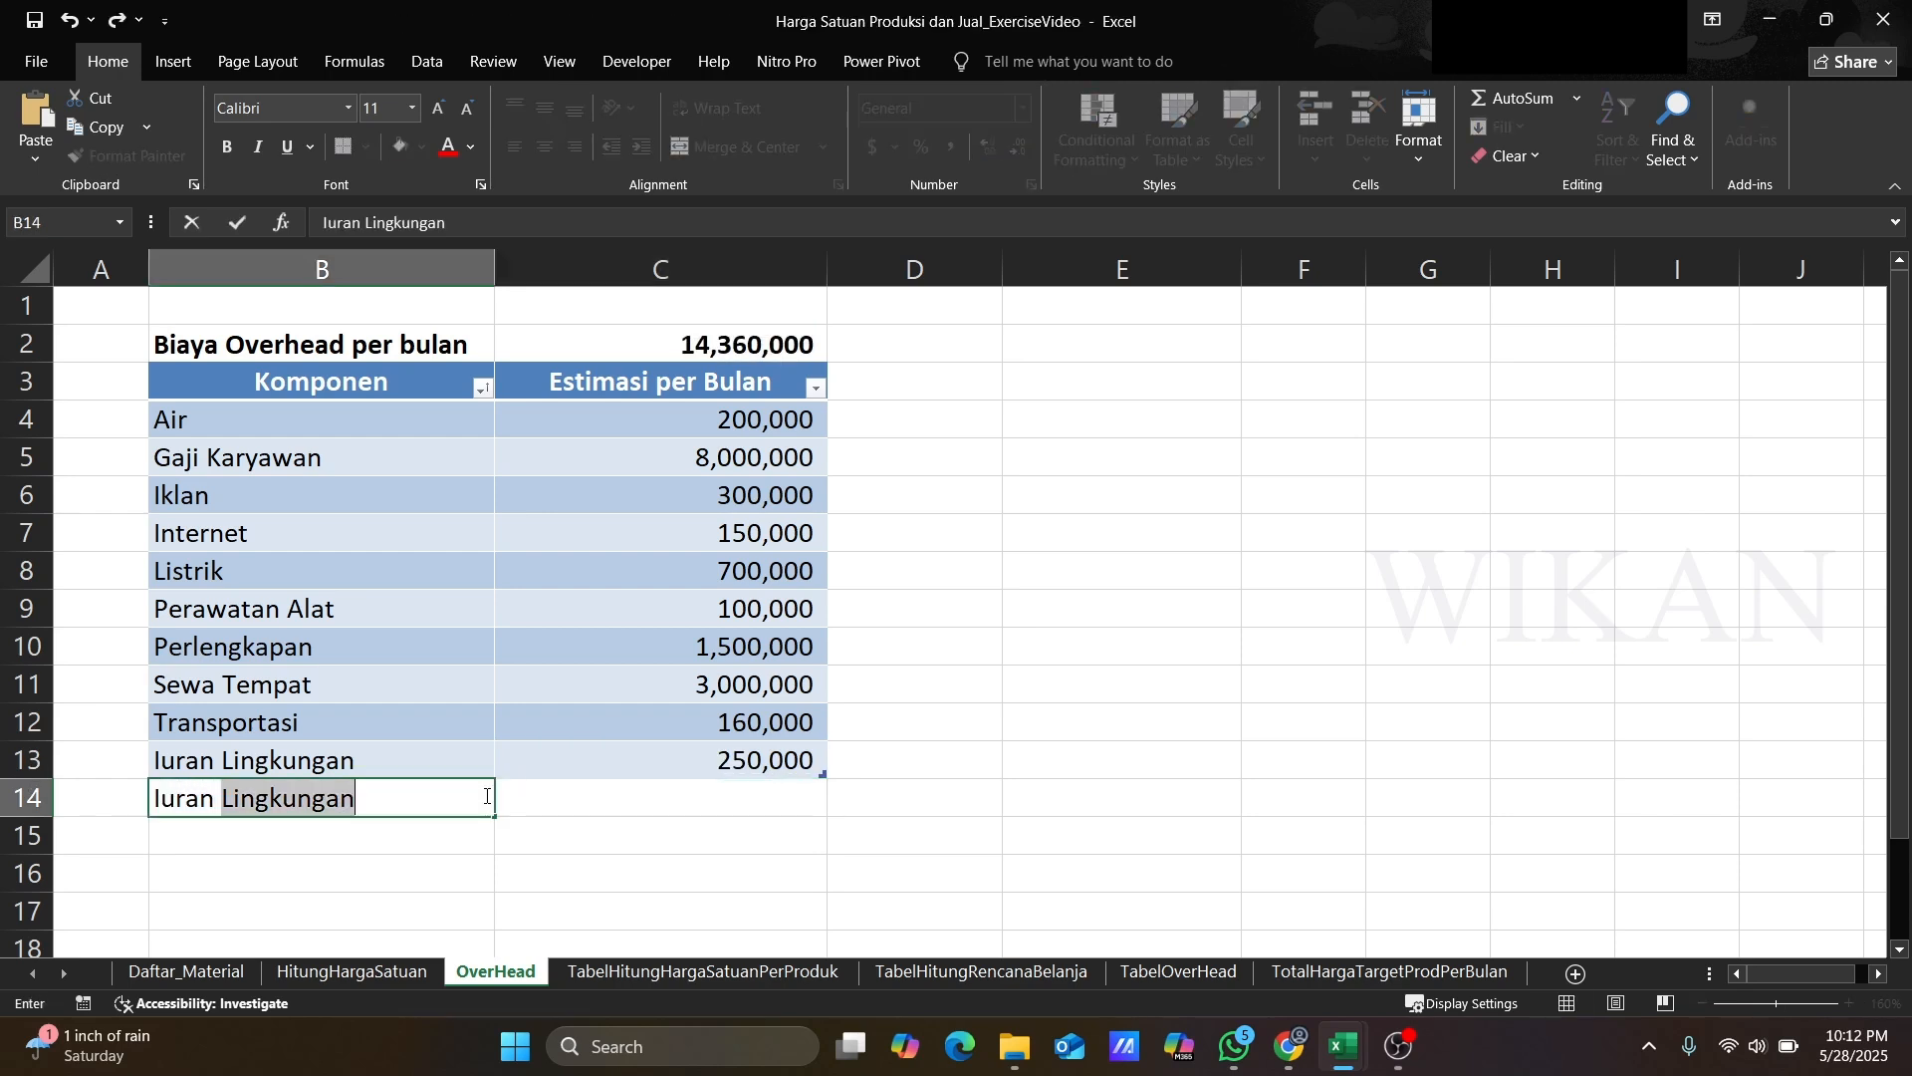
type("Sampah")
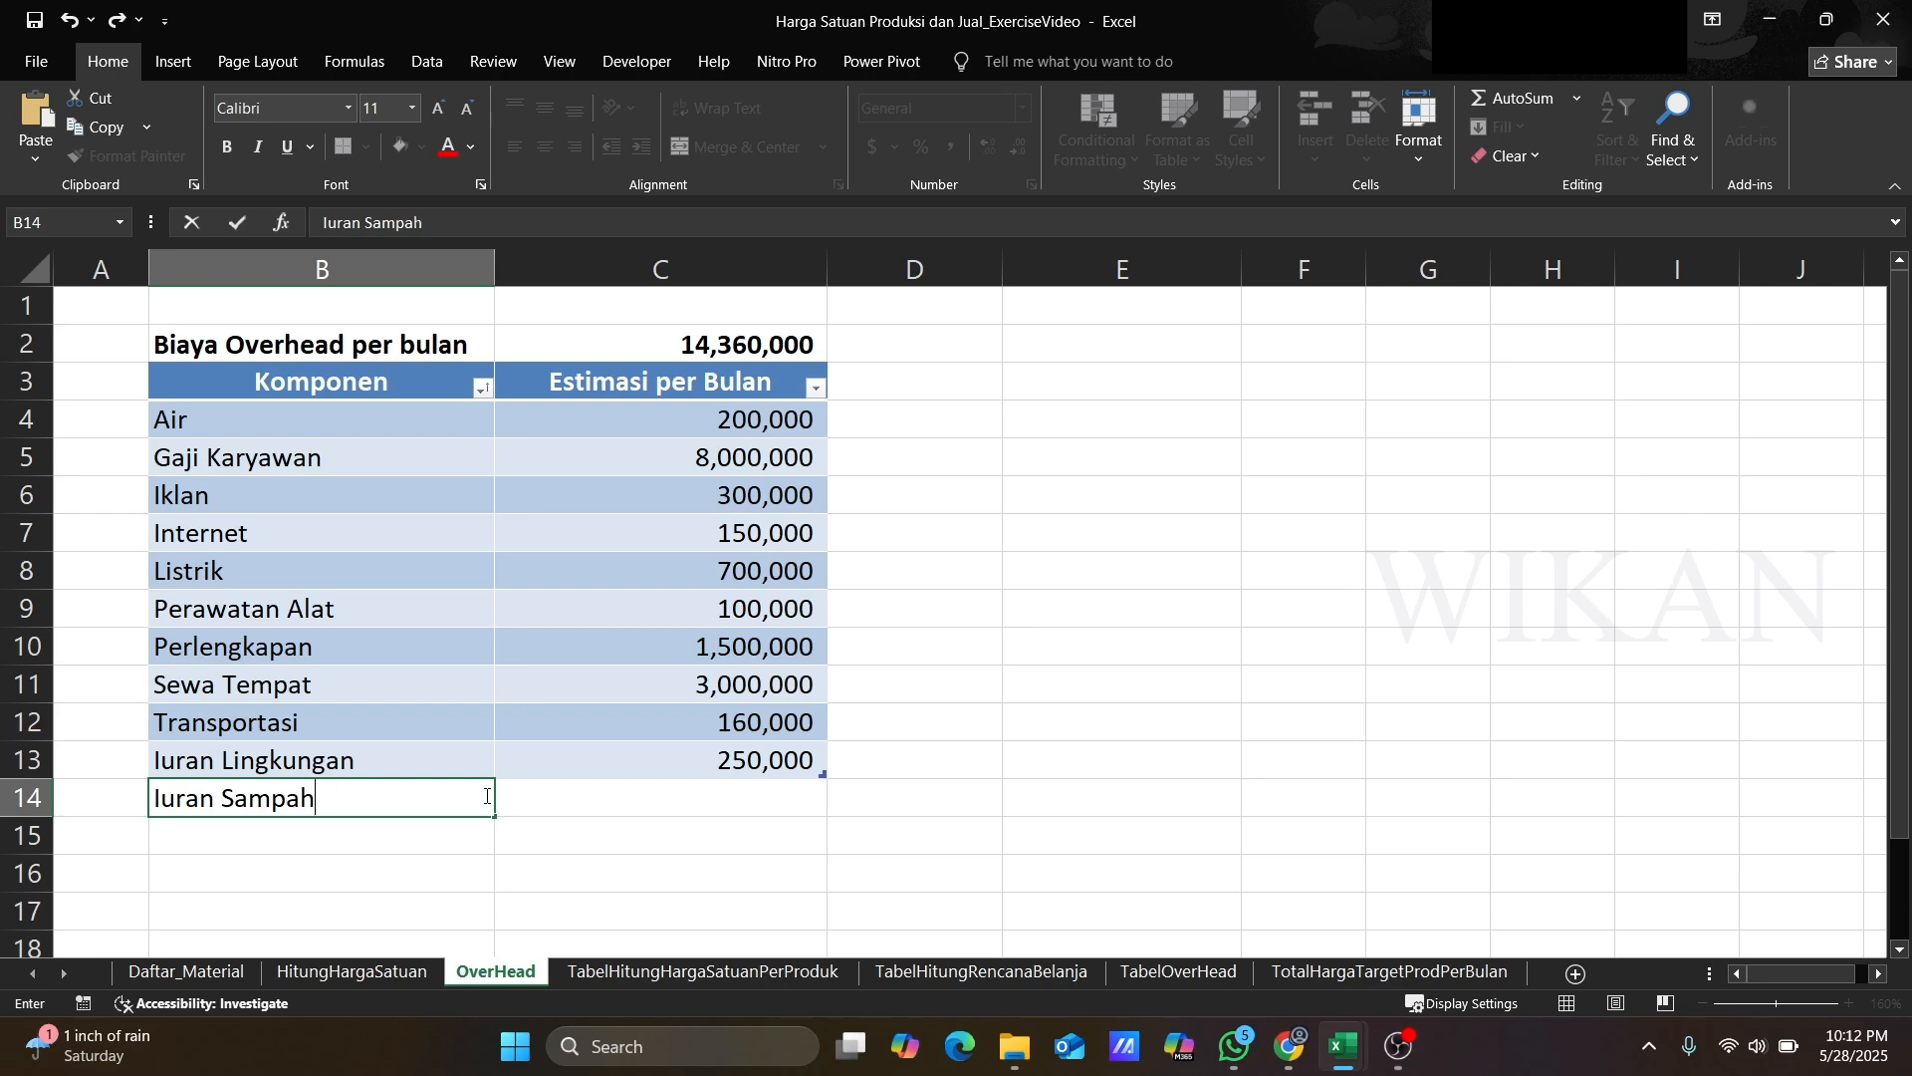
key("Tab")
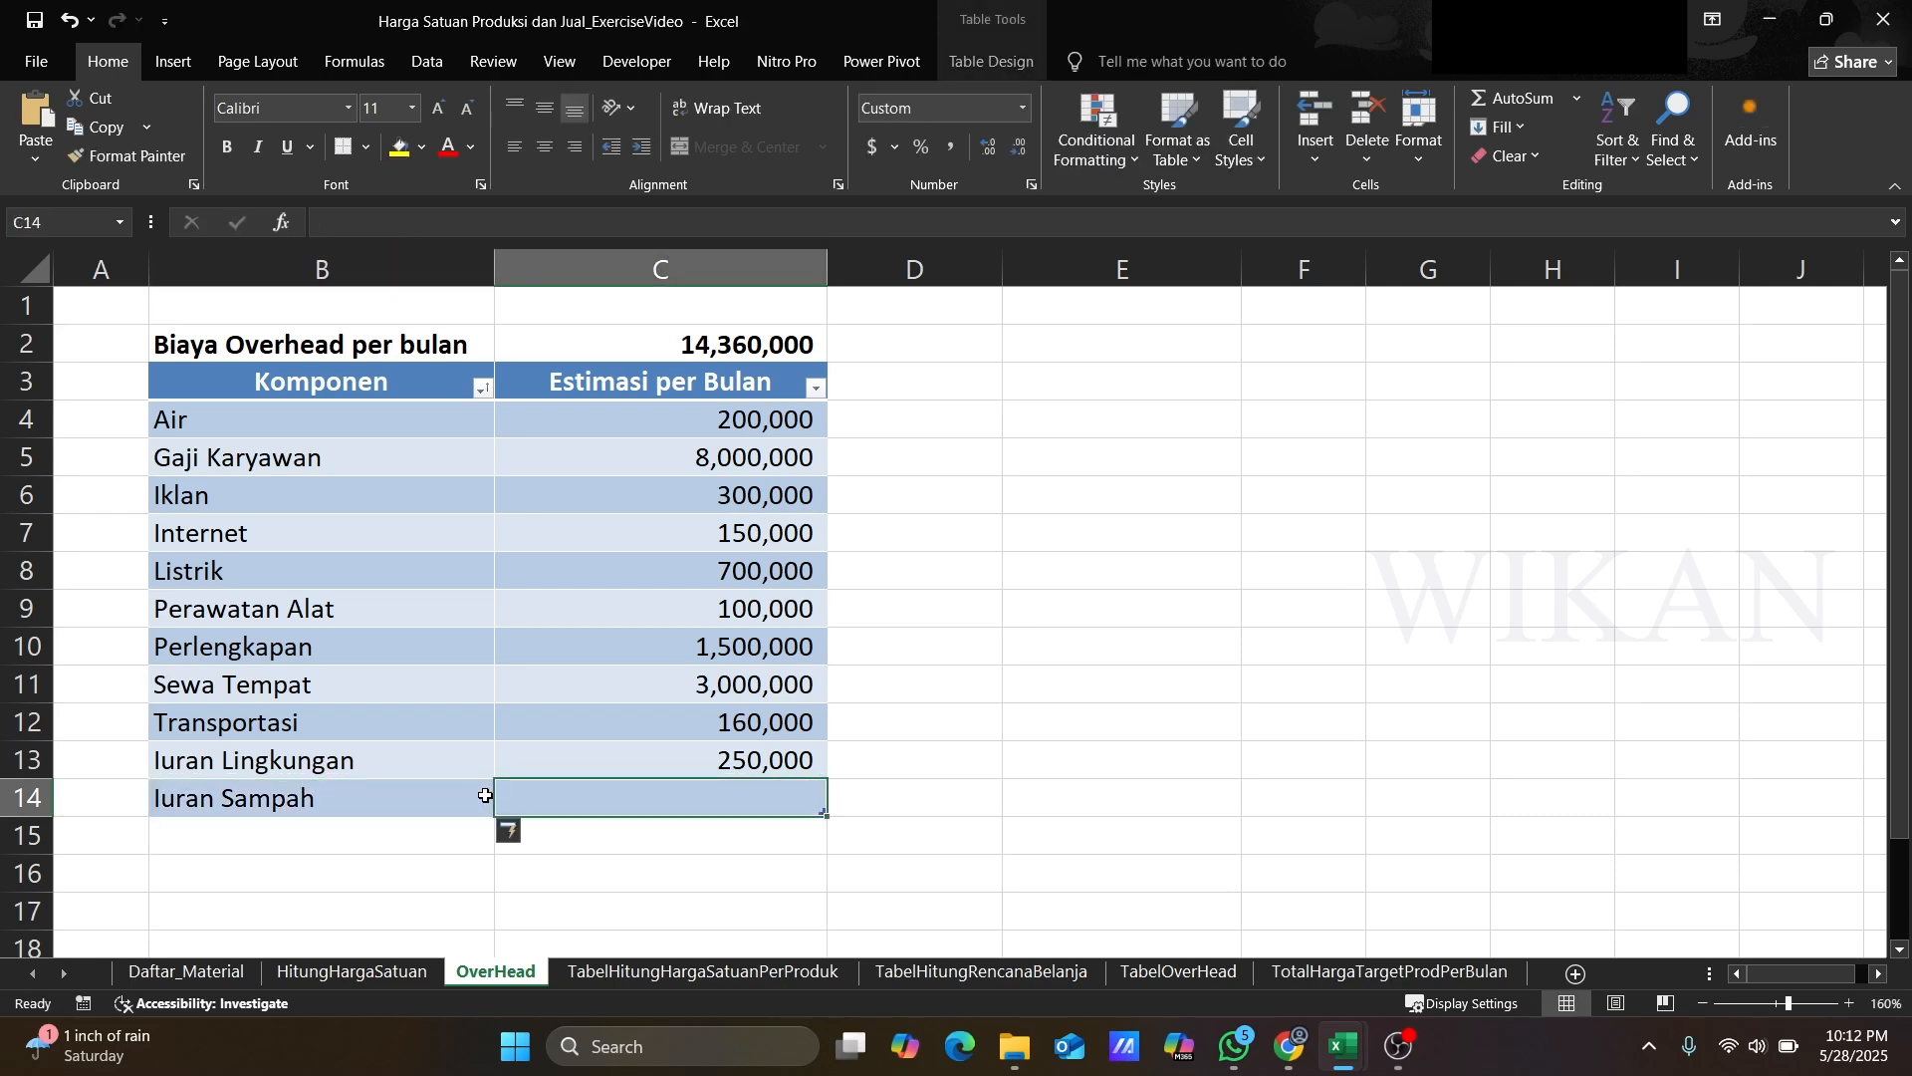
type("60")
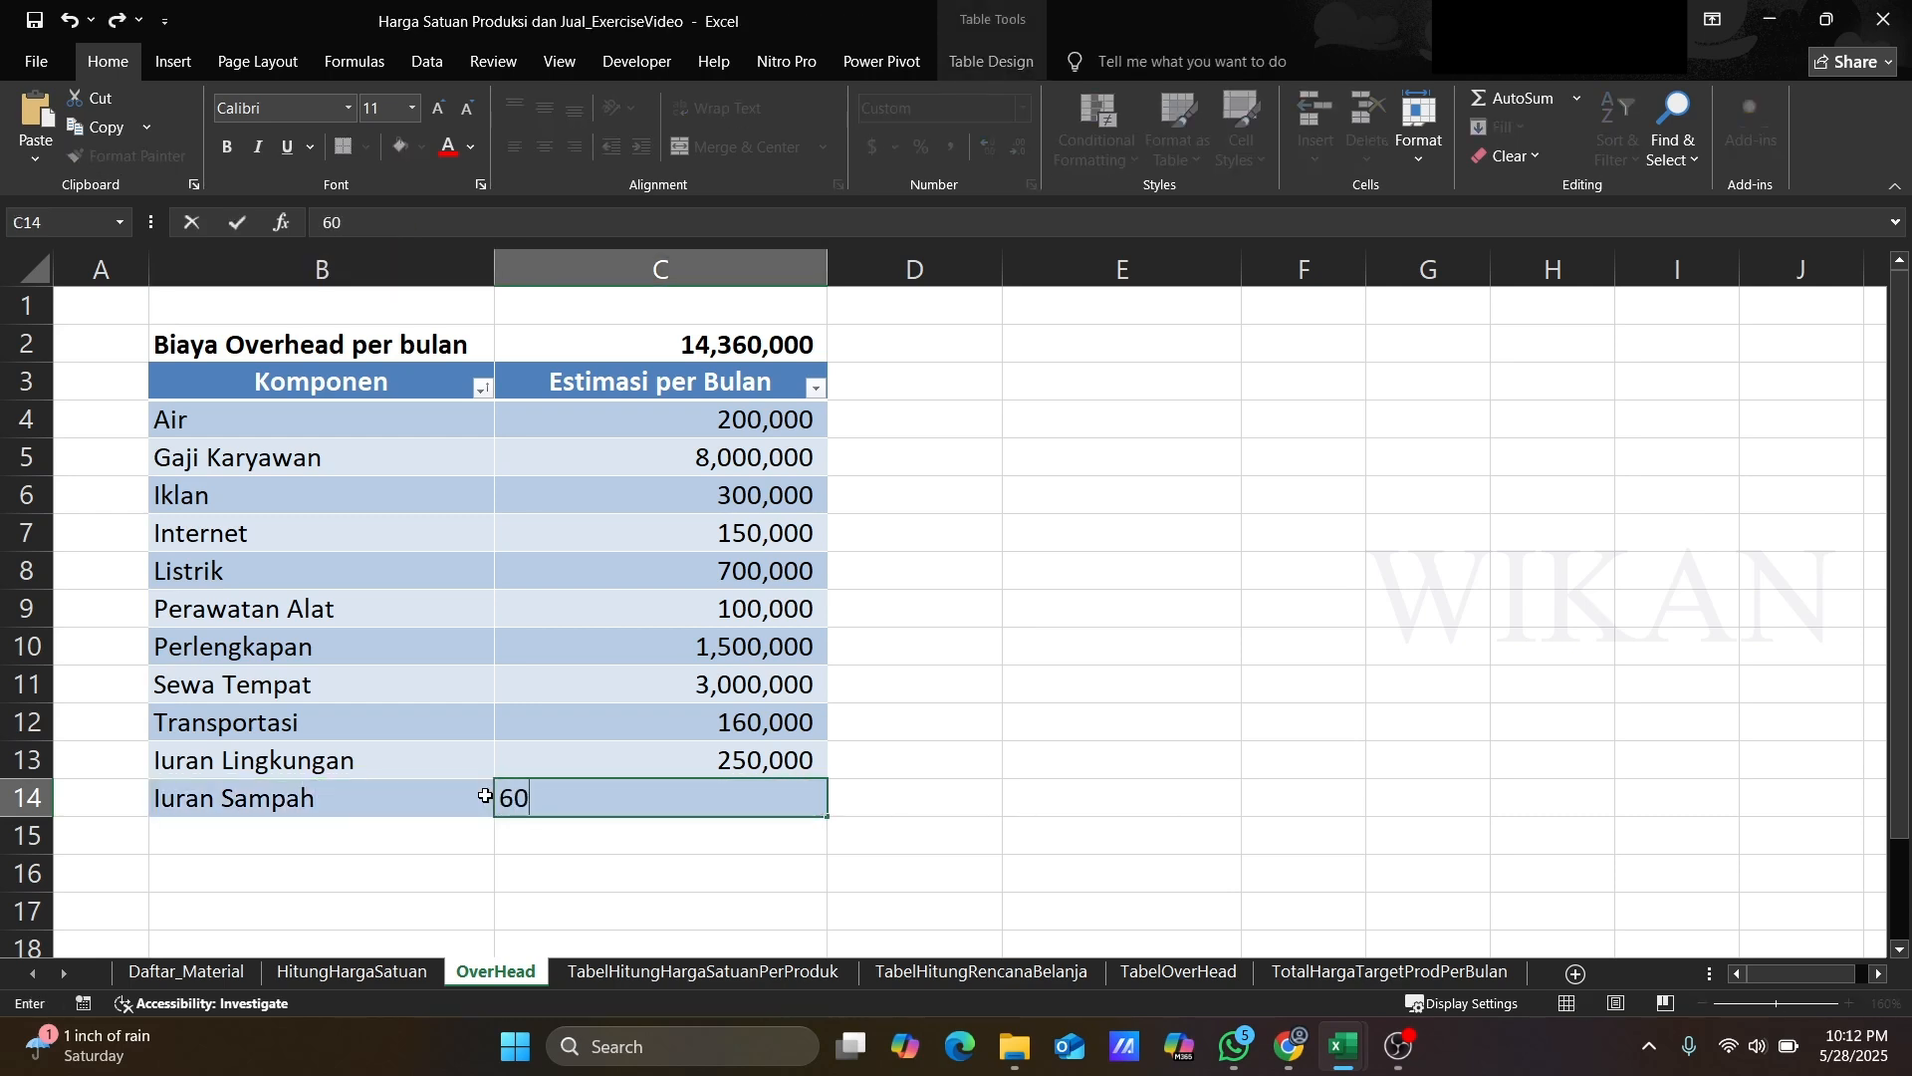
type(",000")
key("Return")
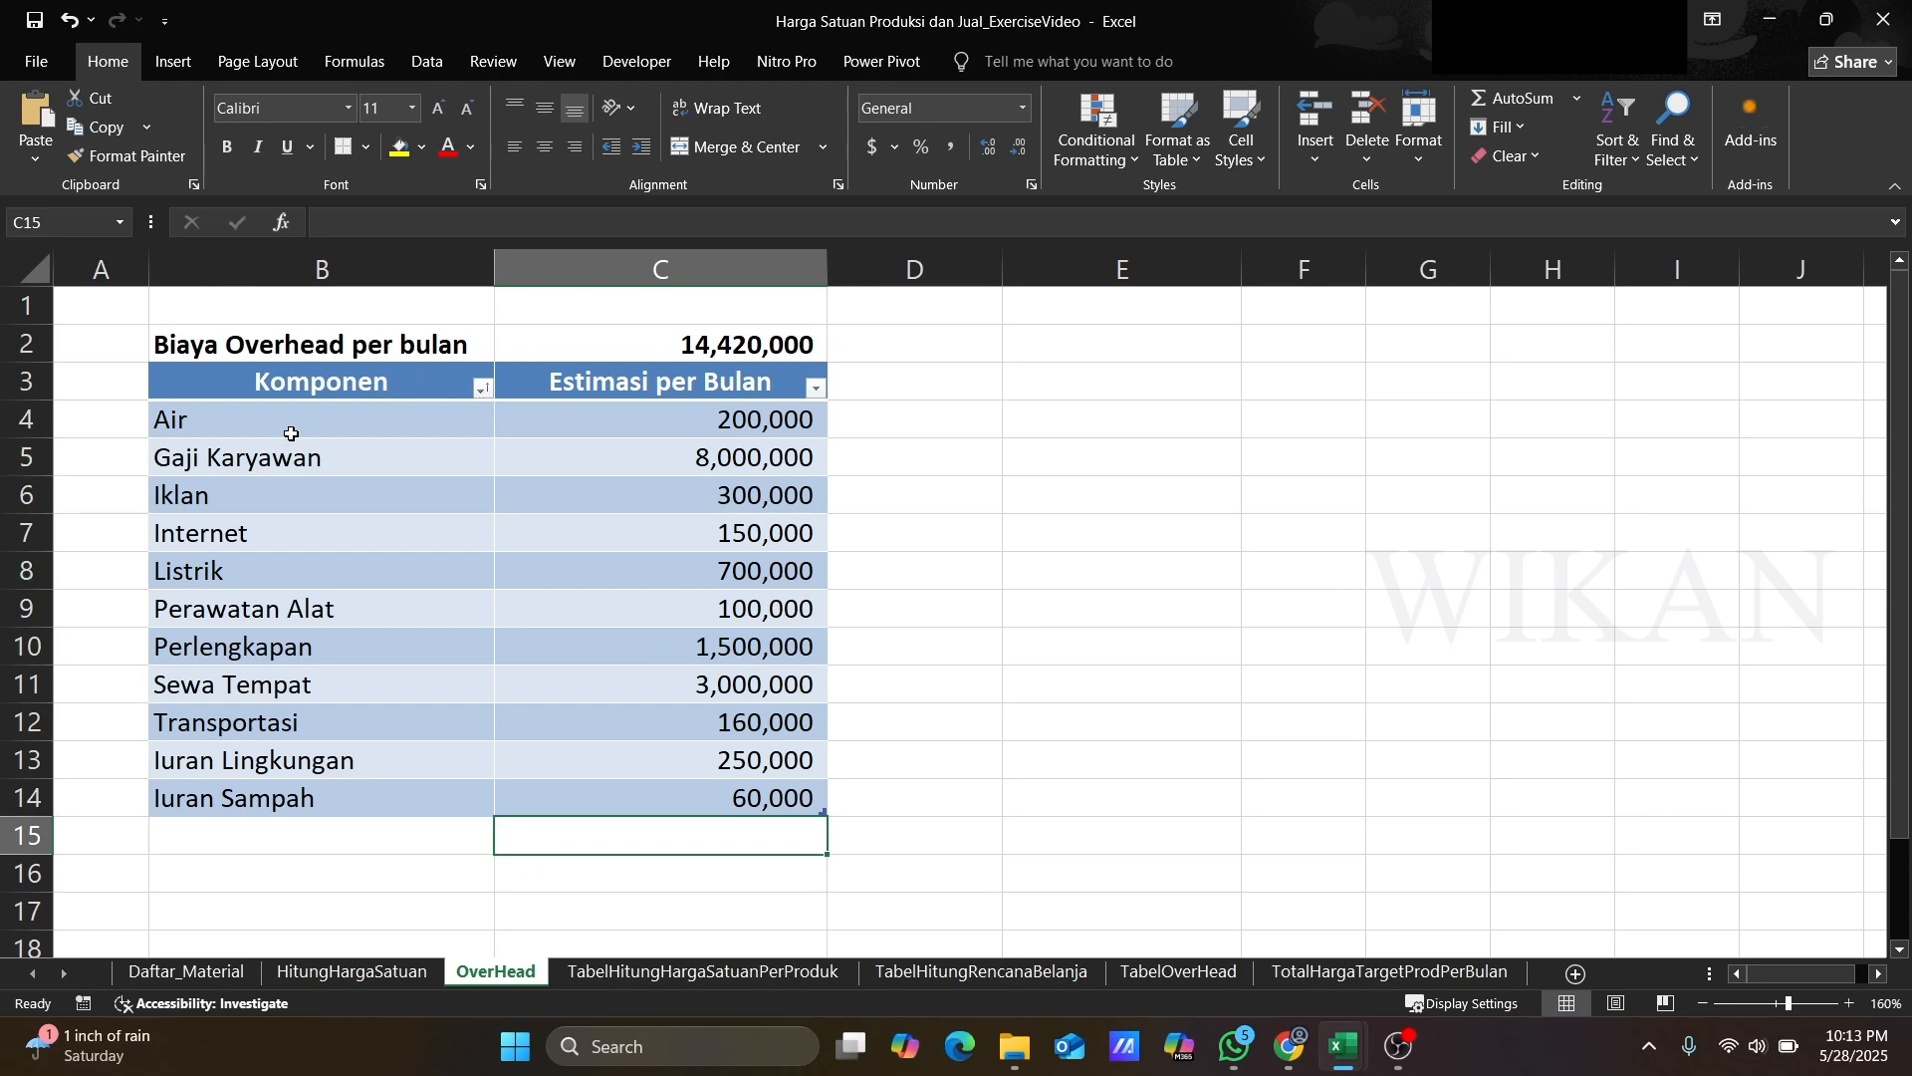
Step: Sort the overhead table by Komponen from A to Z
left_click(293, 433)
left_click(486, 394)
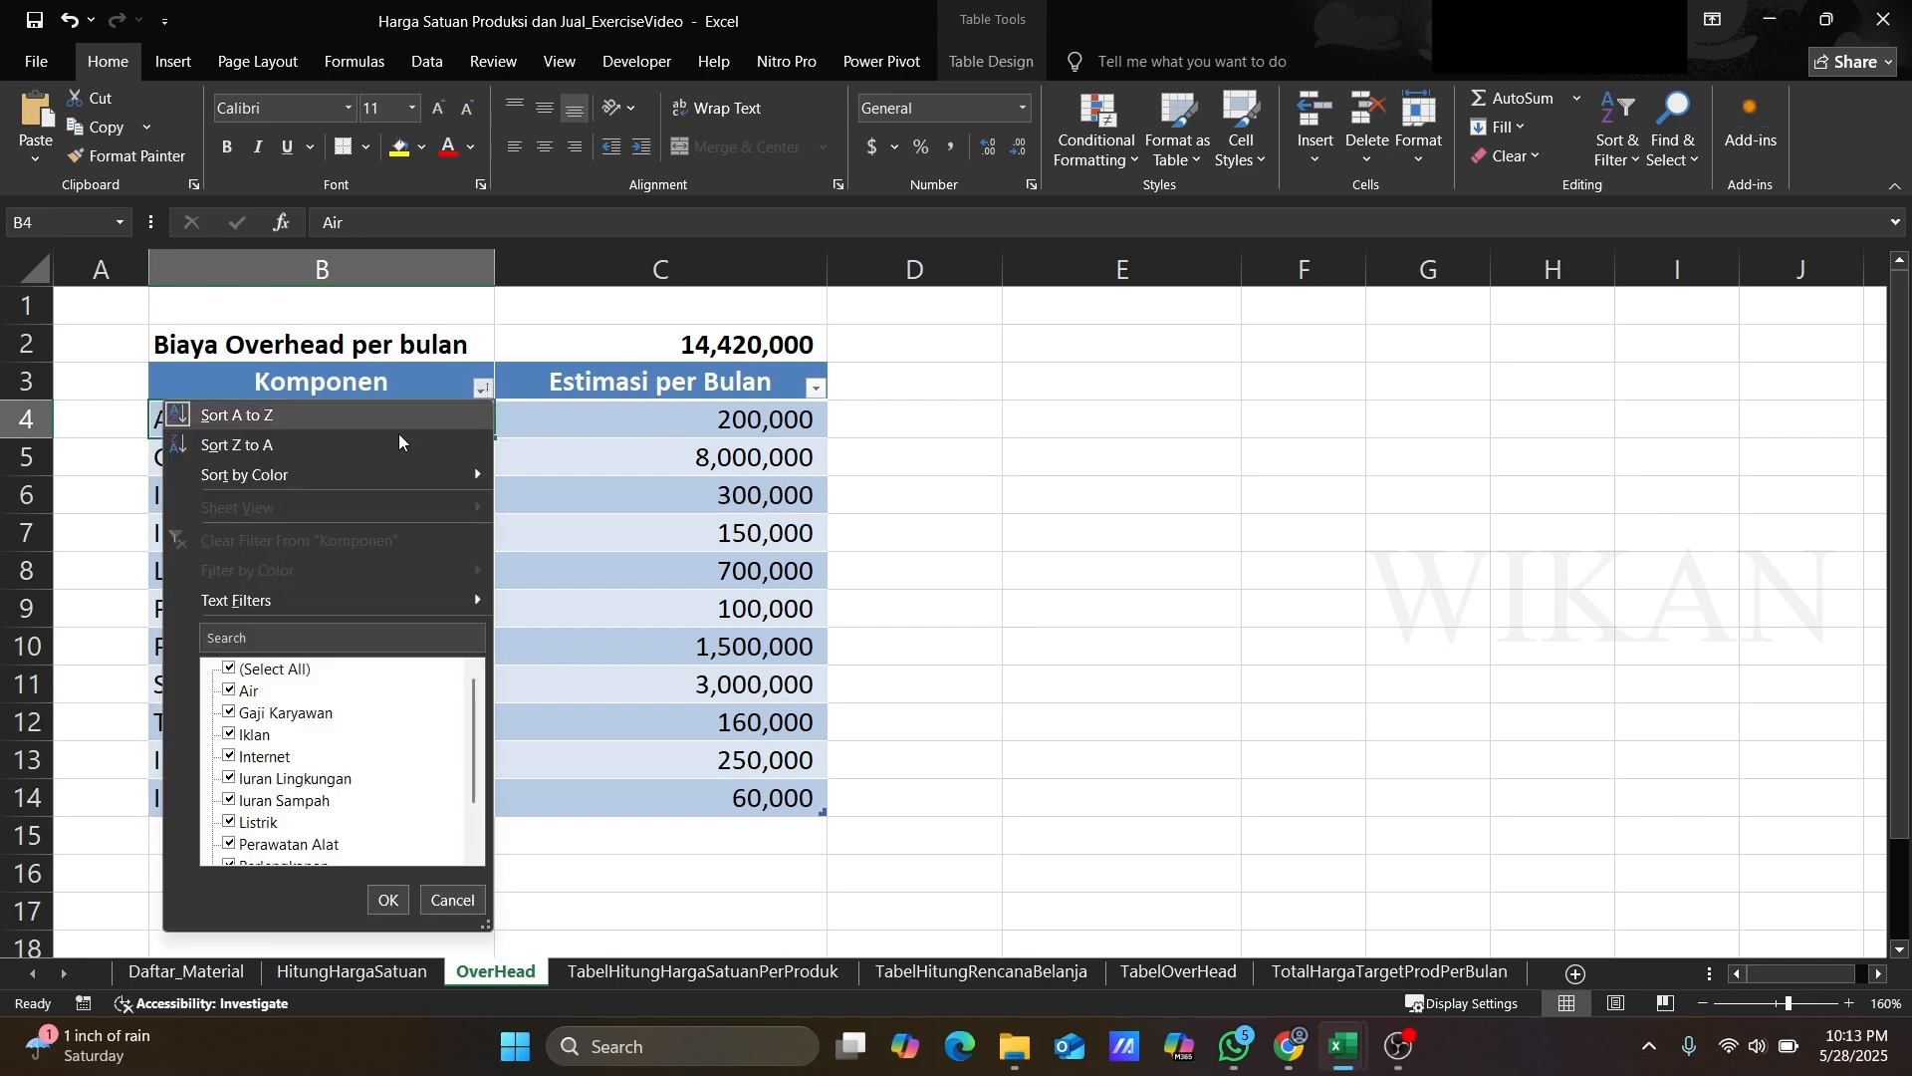
left_click(267, 422)
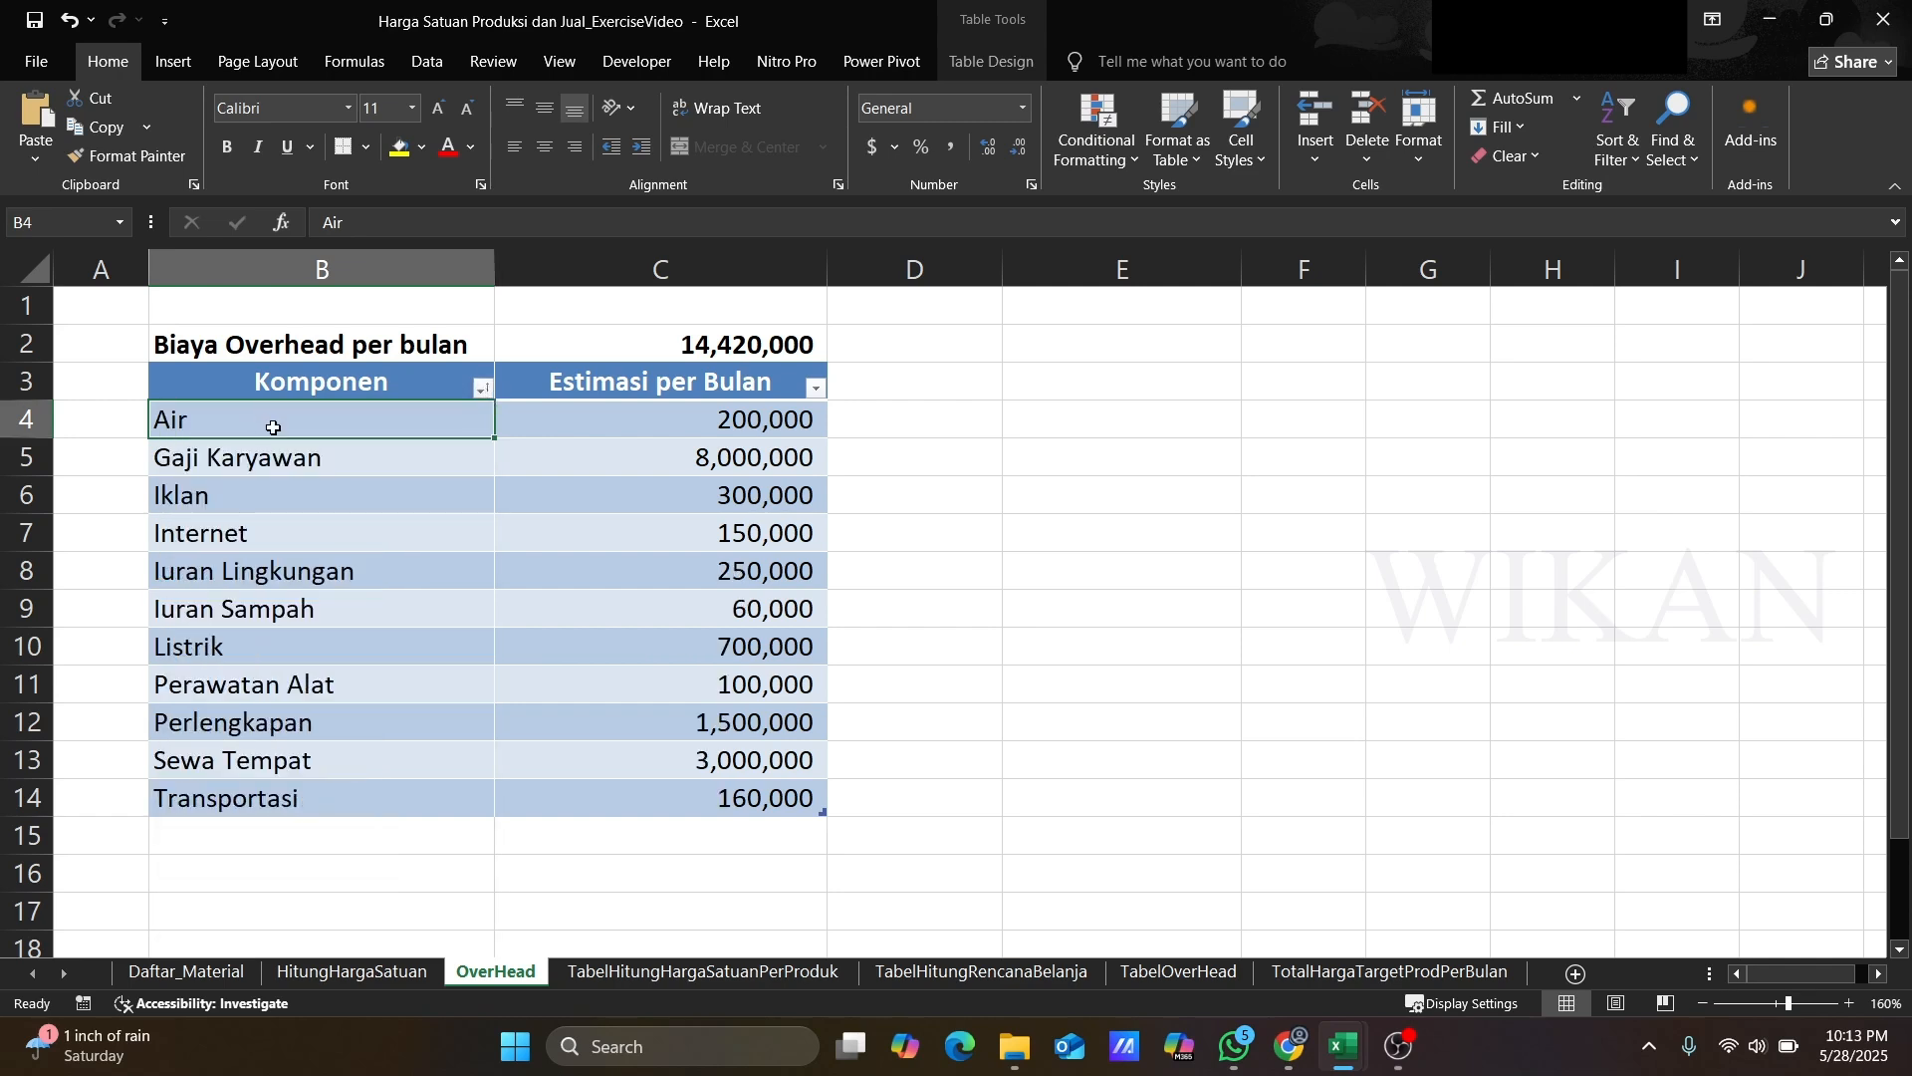
left_click(302, 464)
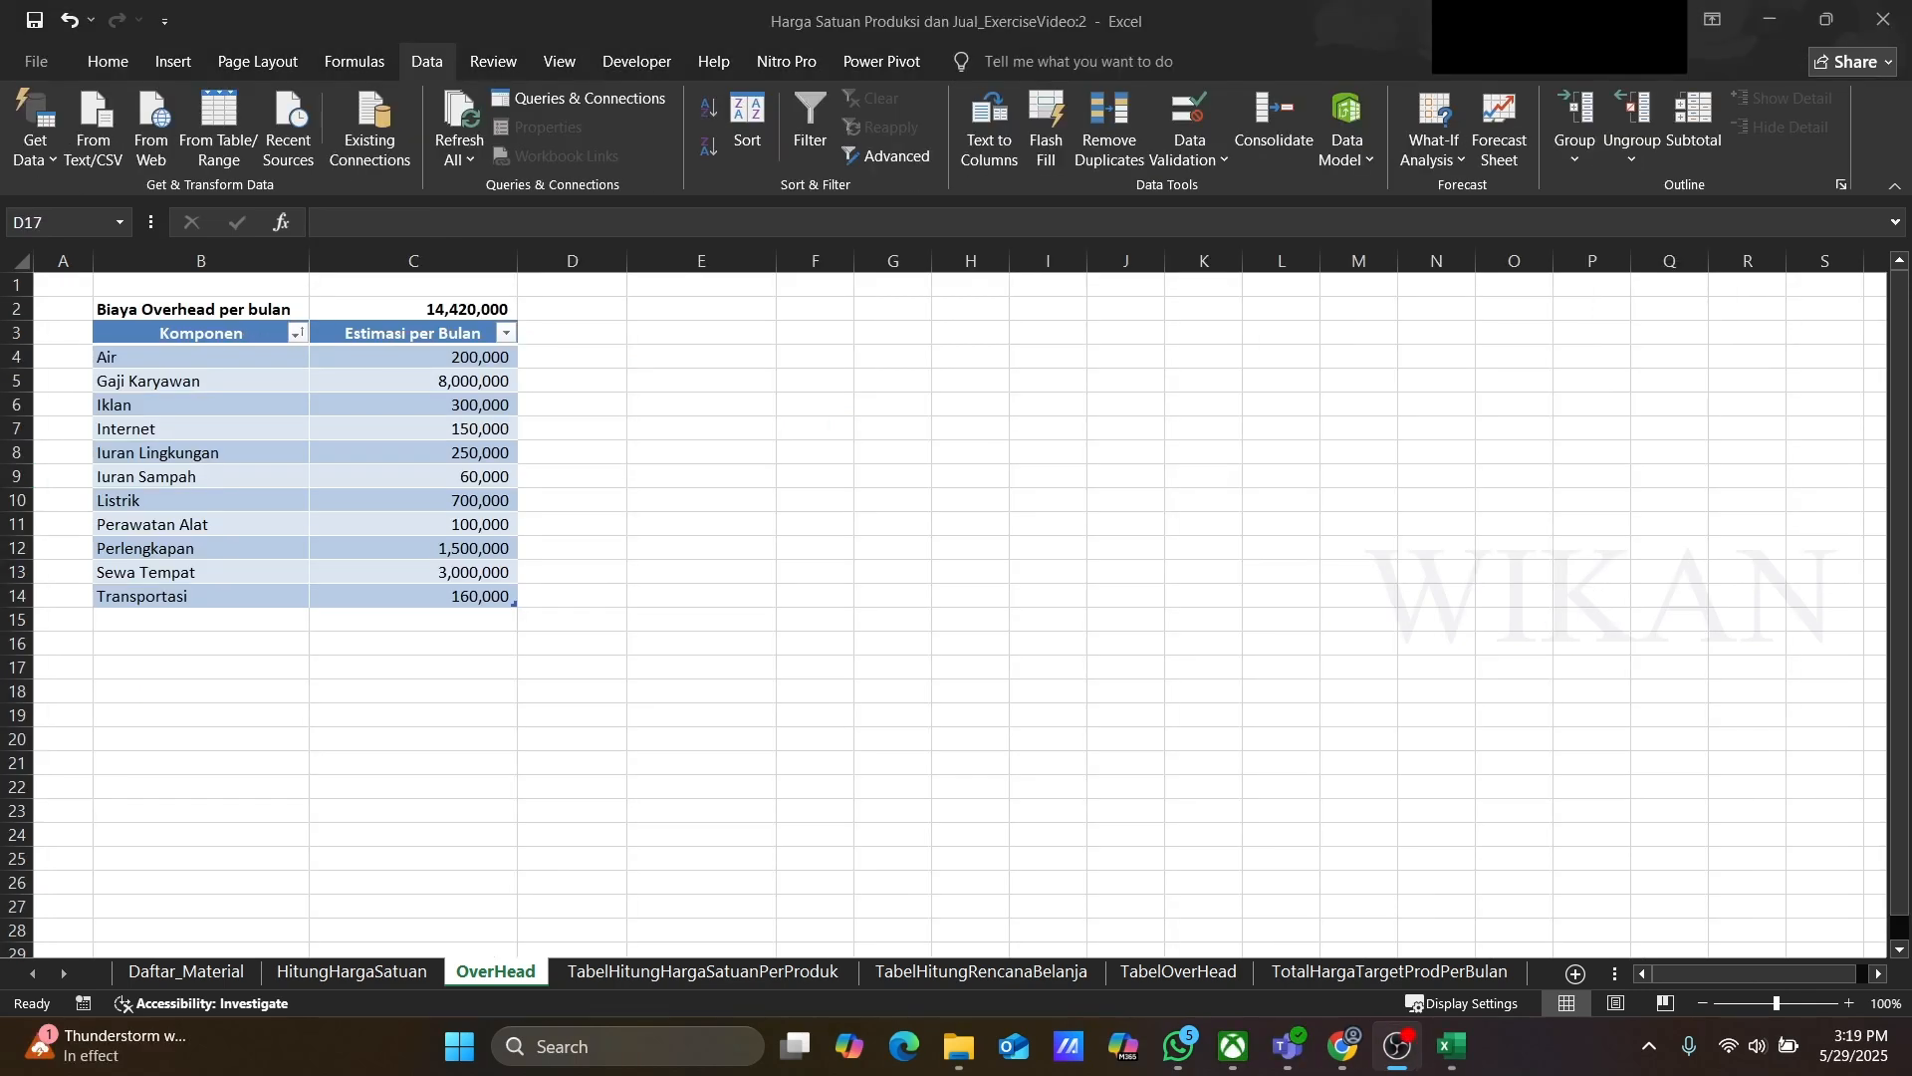
Step: Review the query output sheets for product unit prices, shopping plan, overhead total and target production total
left_click(398, 475)
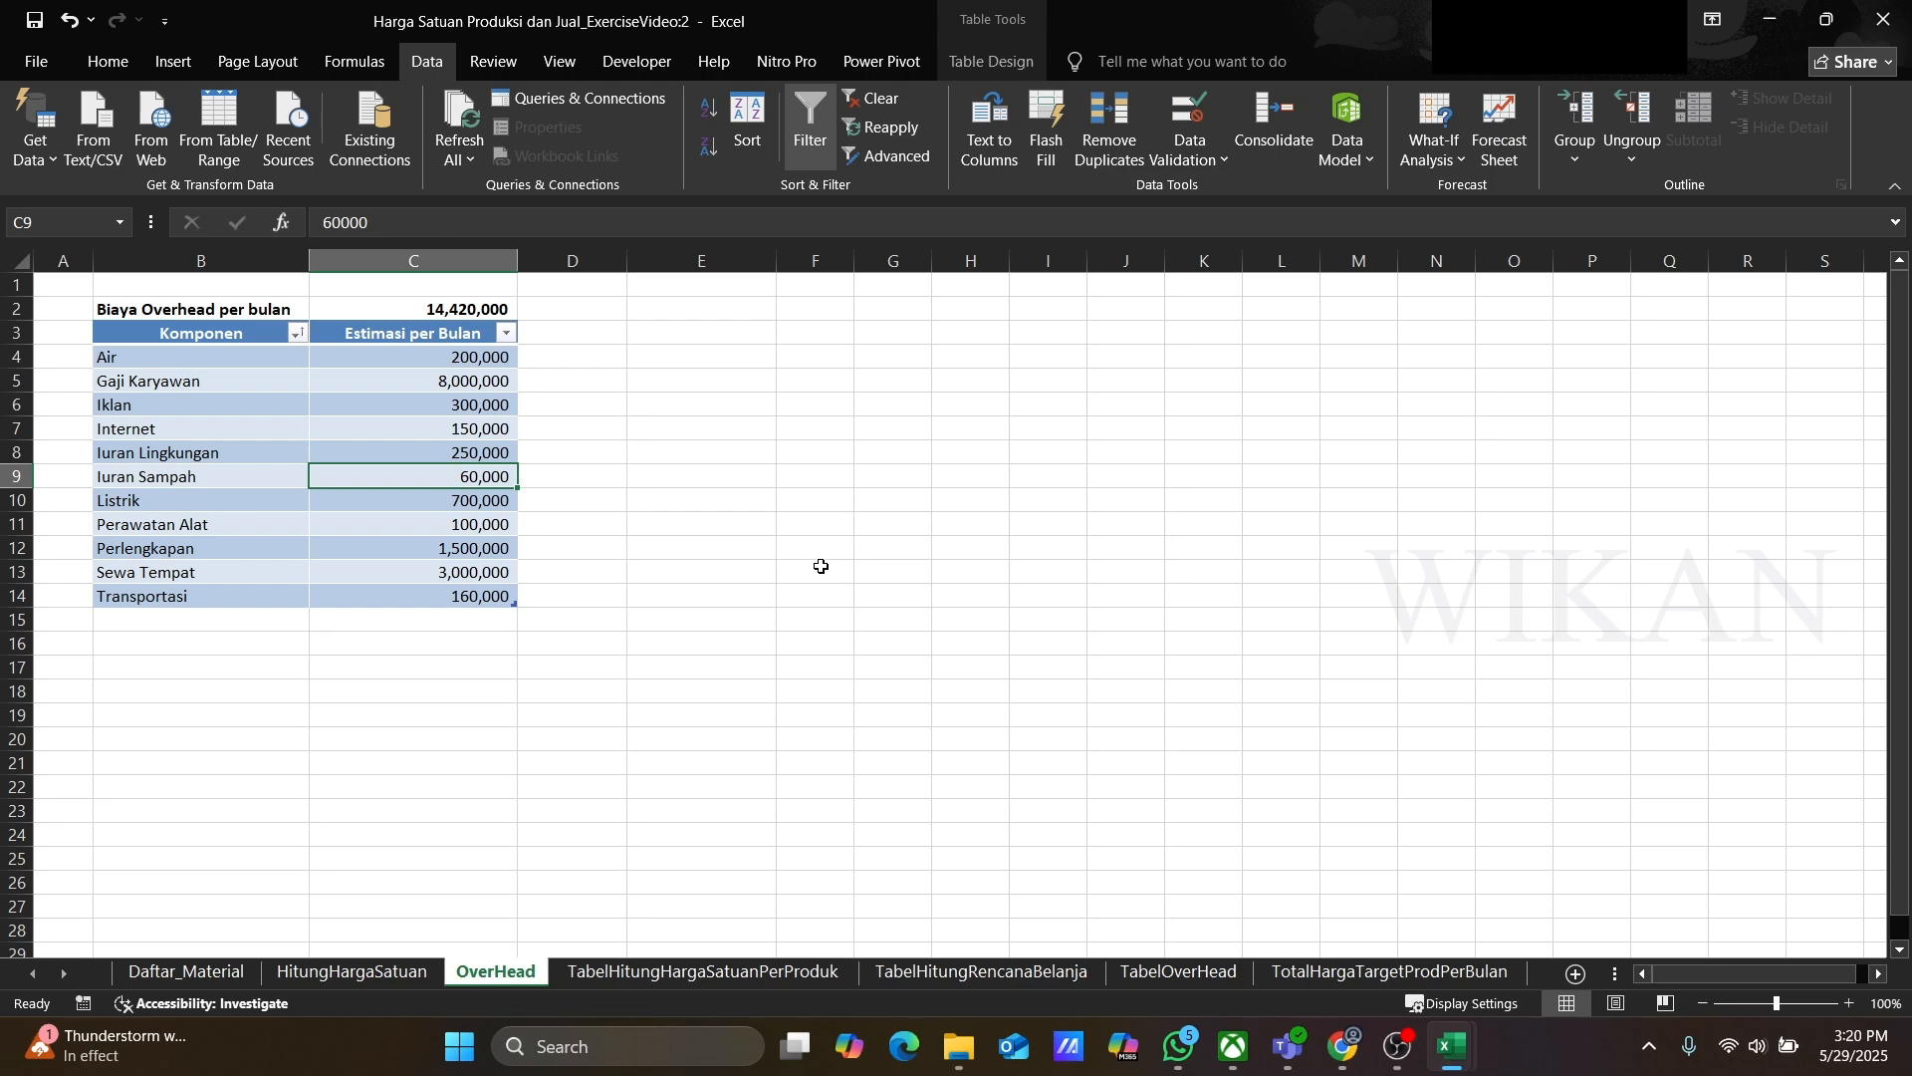
left_click(691, 977)
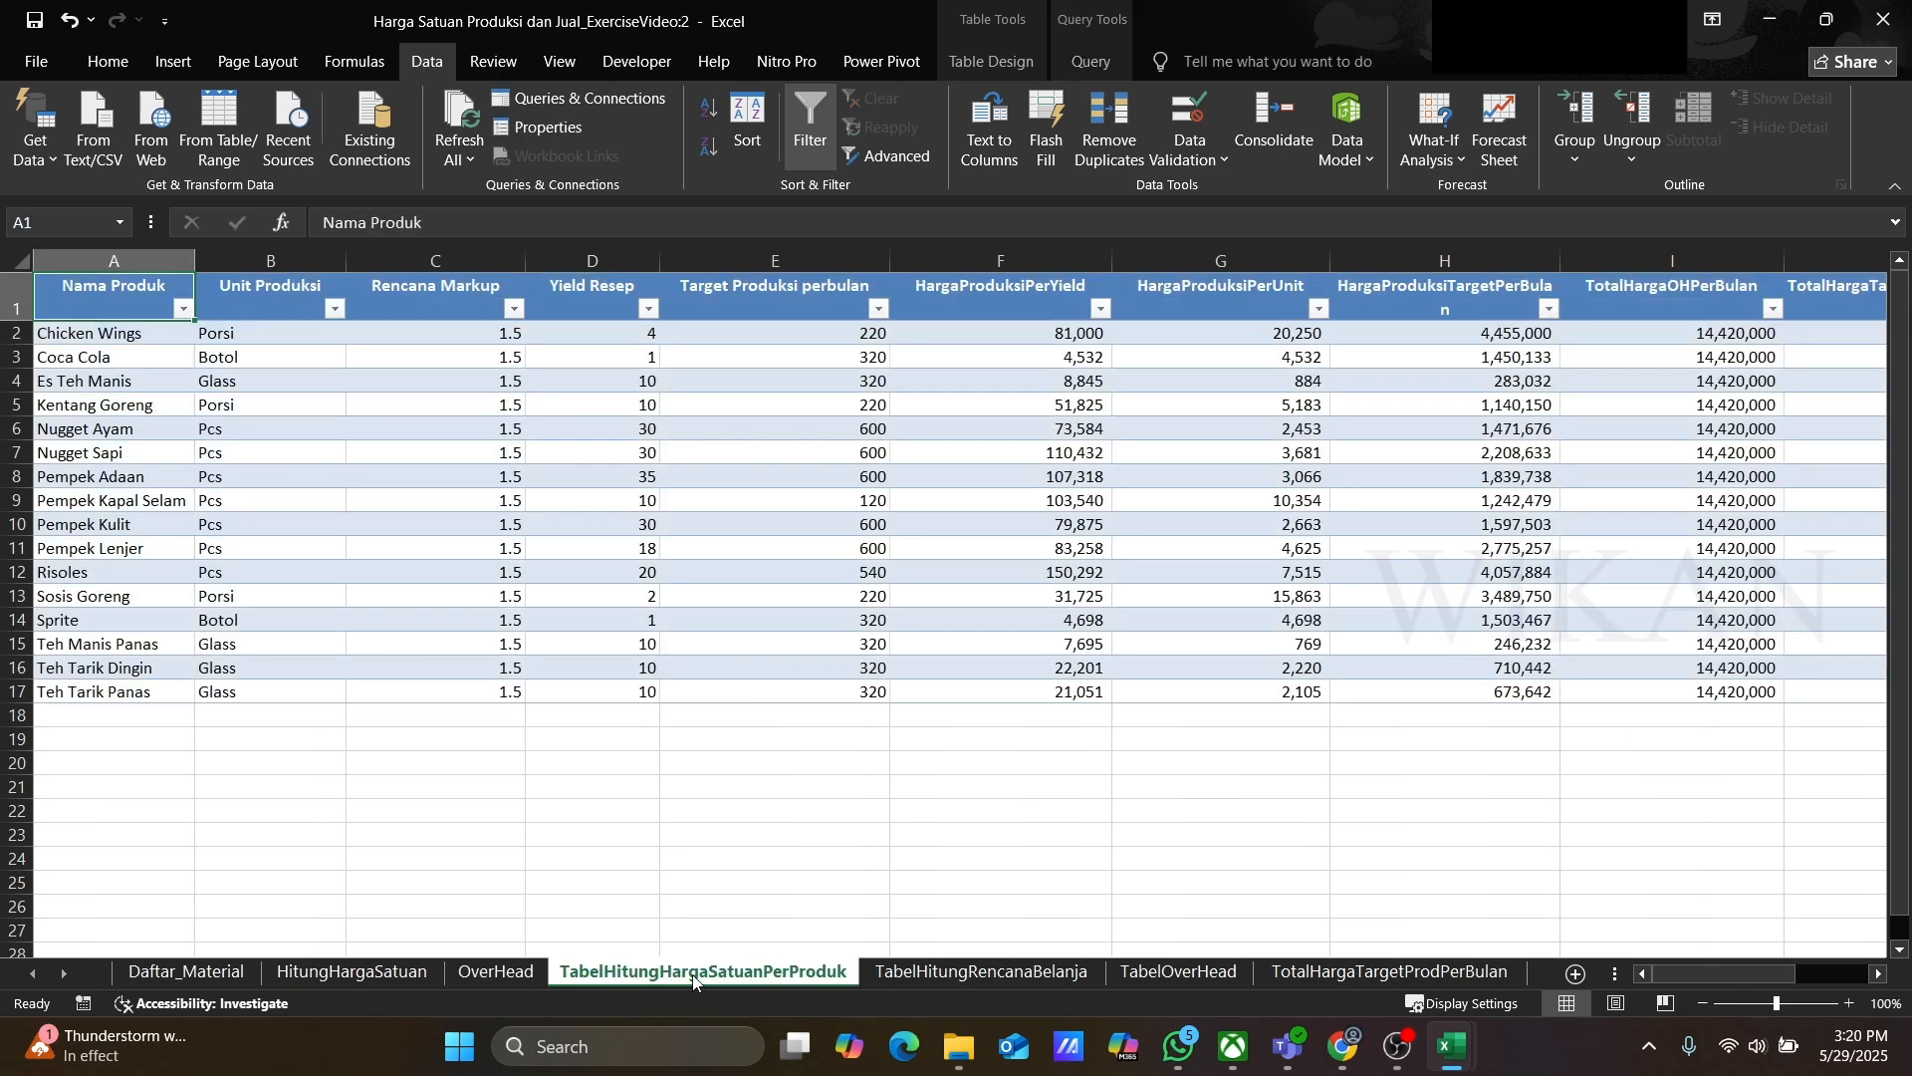
left_click(976, 983)
scroll(1047, 812, "up", 4)
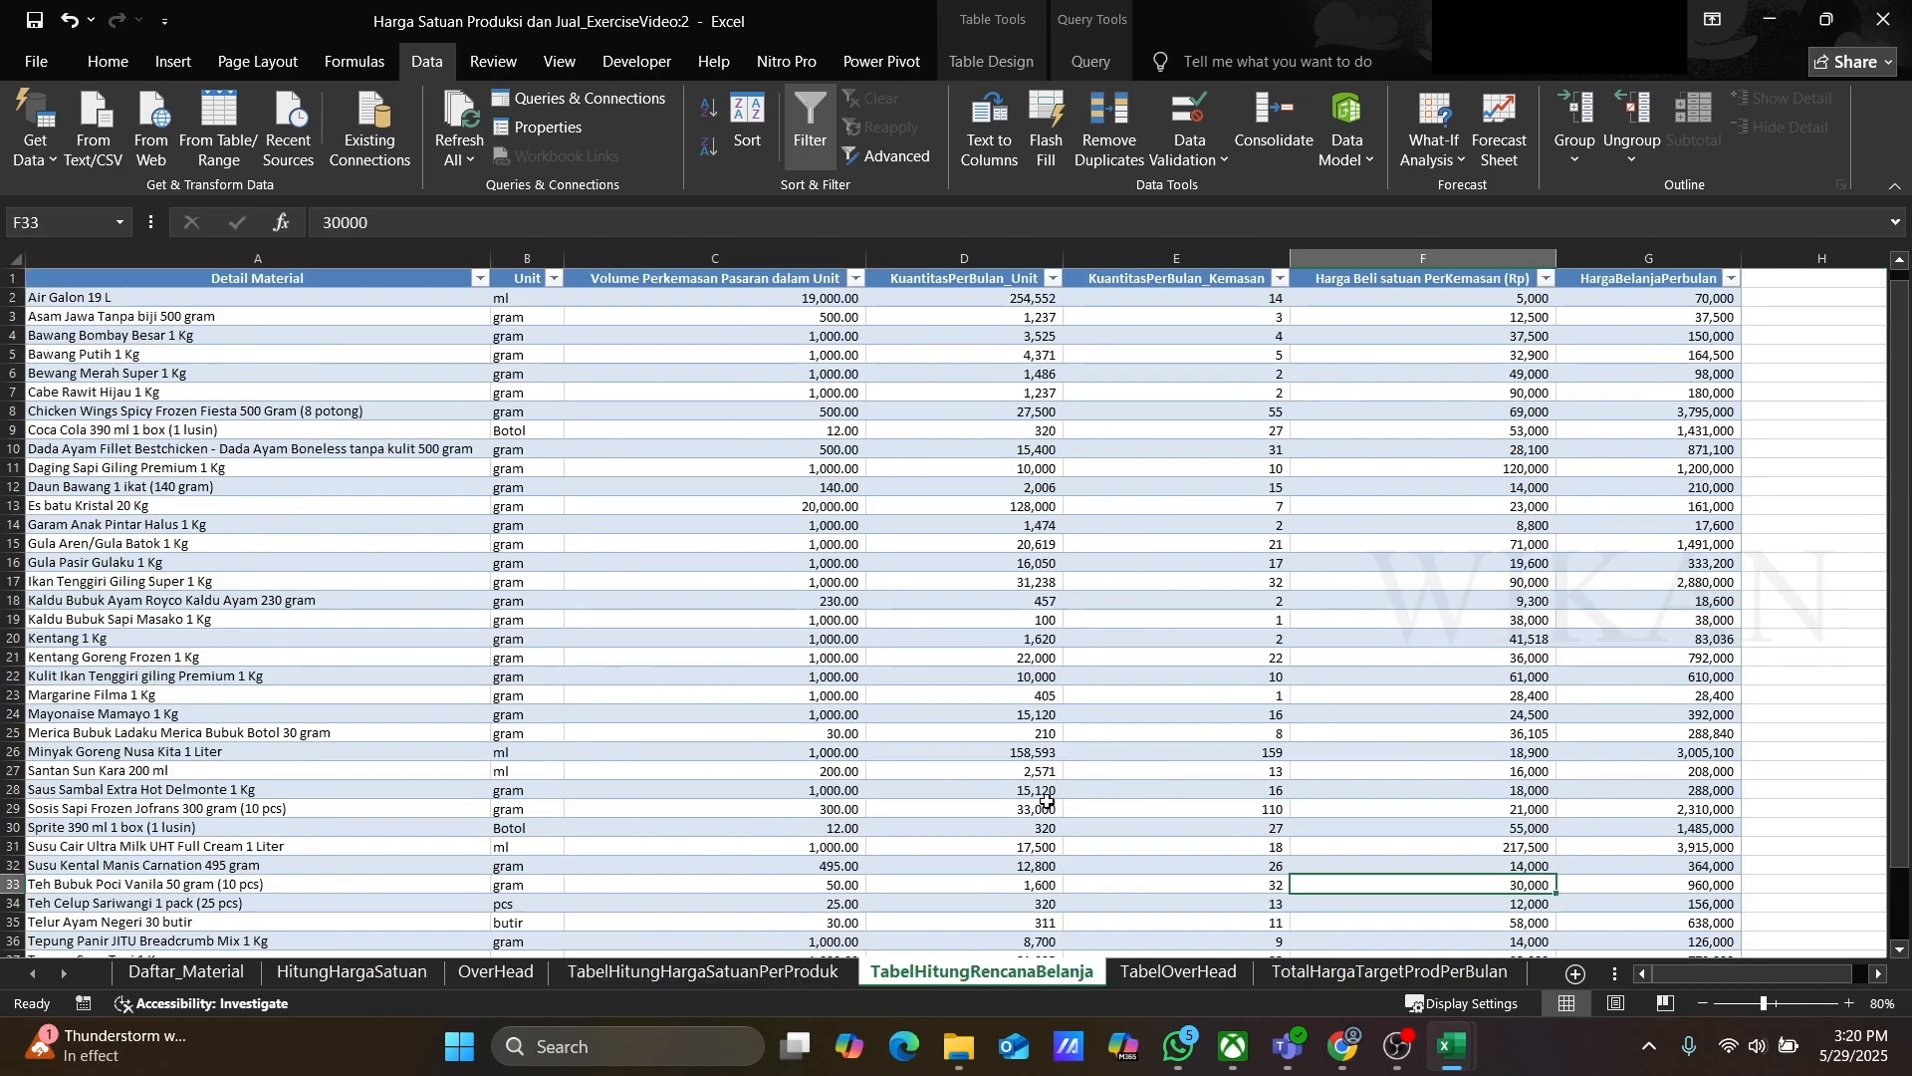
left_click(1165, 976)
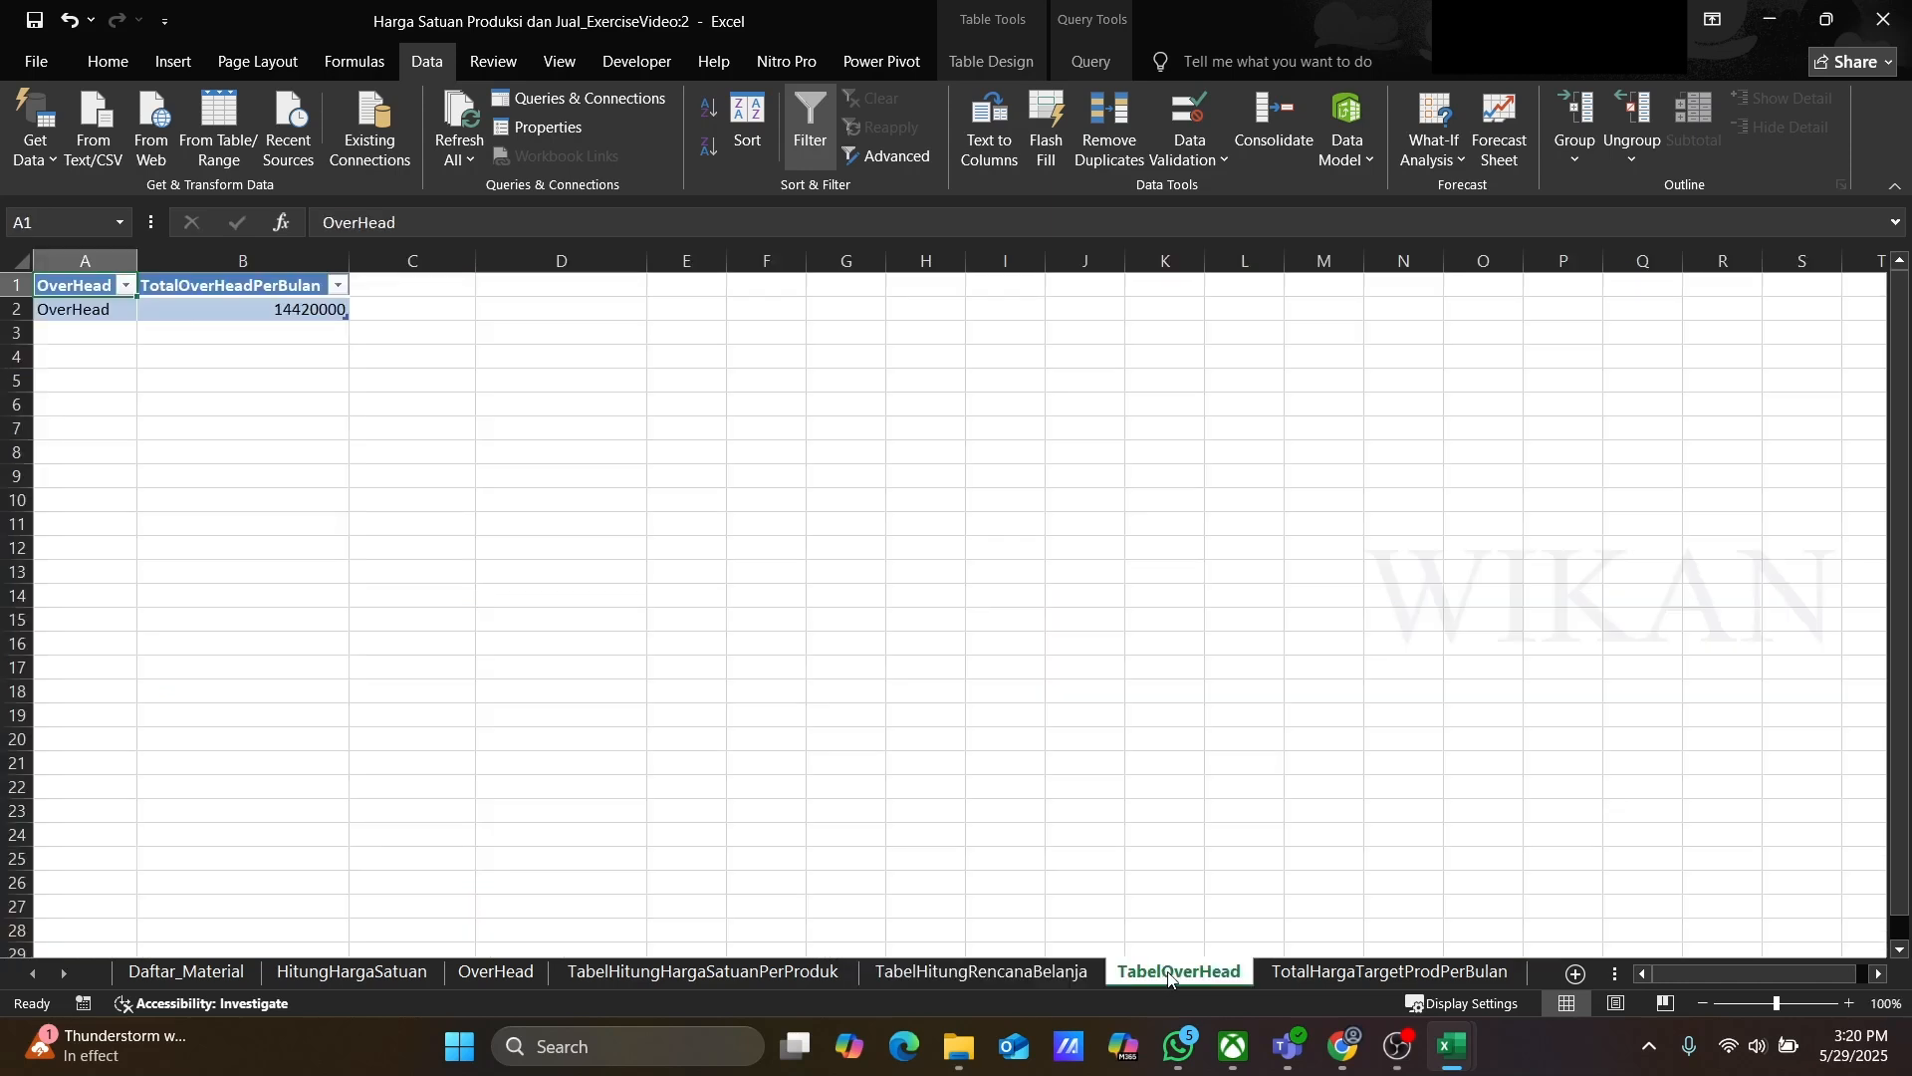
left_click(1310, 976)
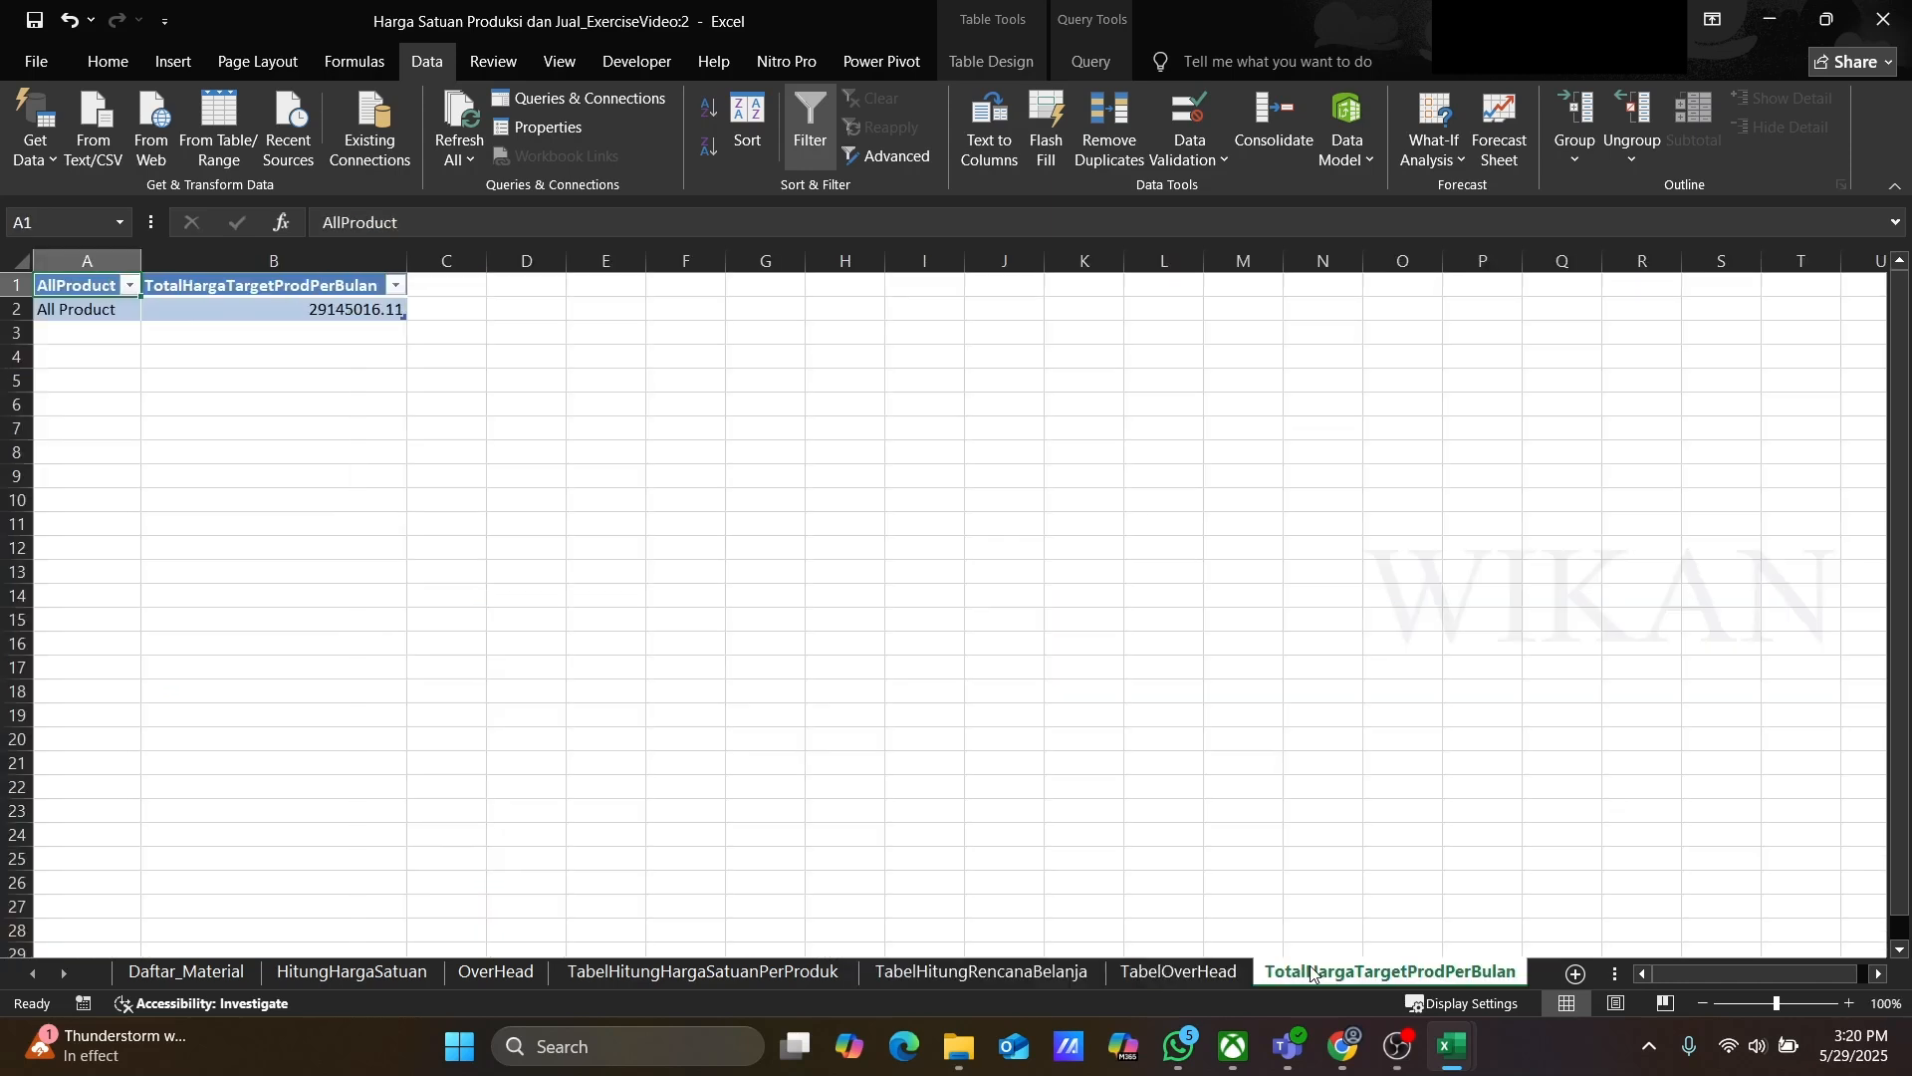
left_click(722, 974)
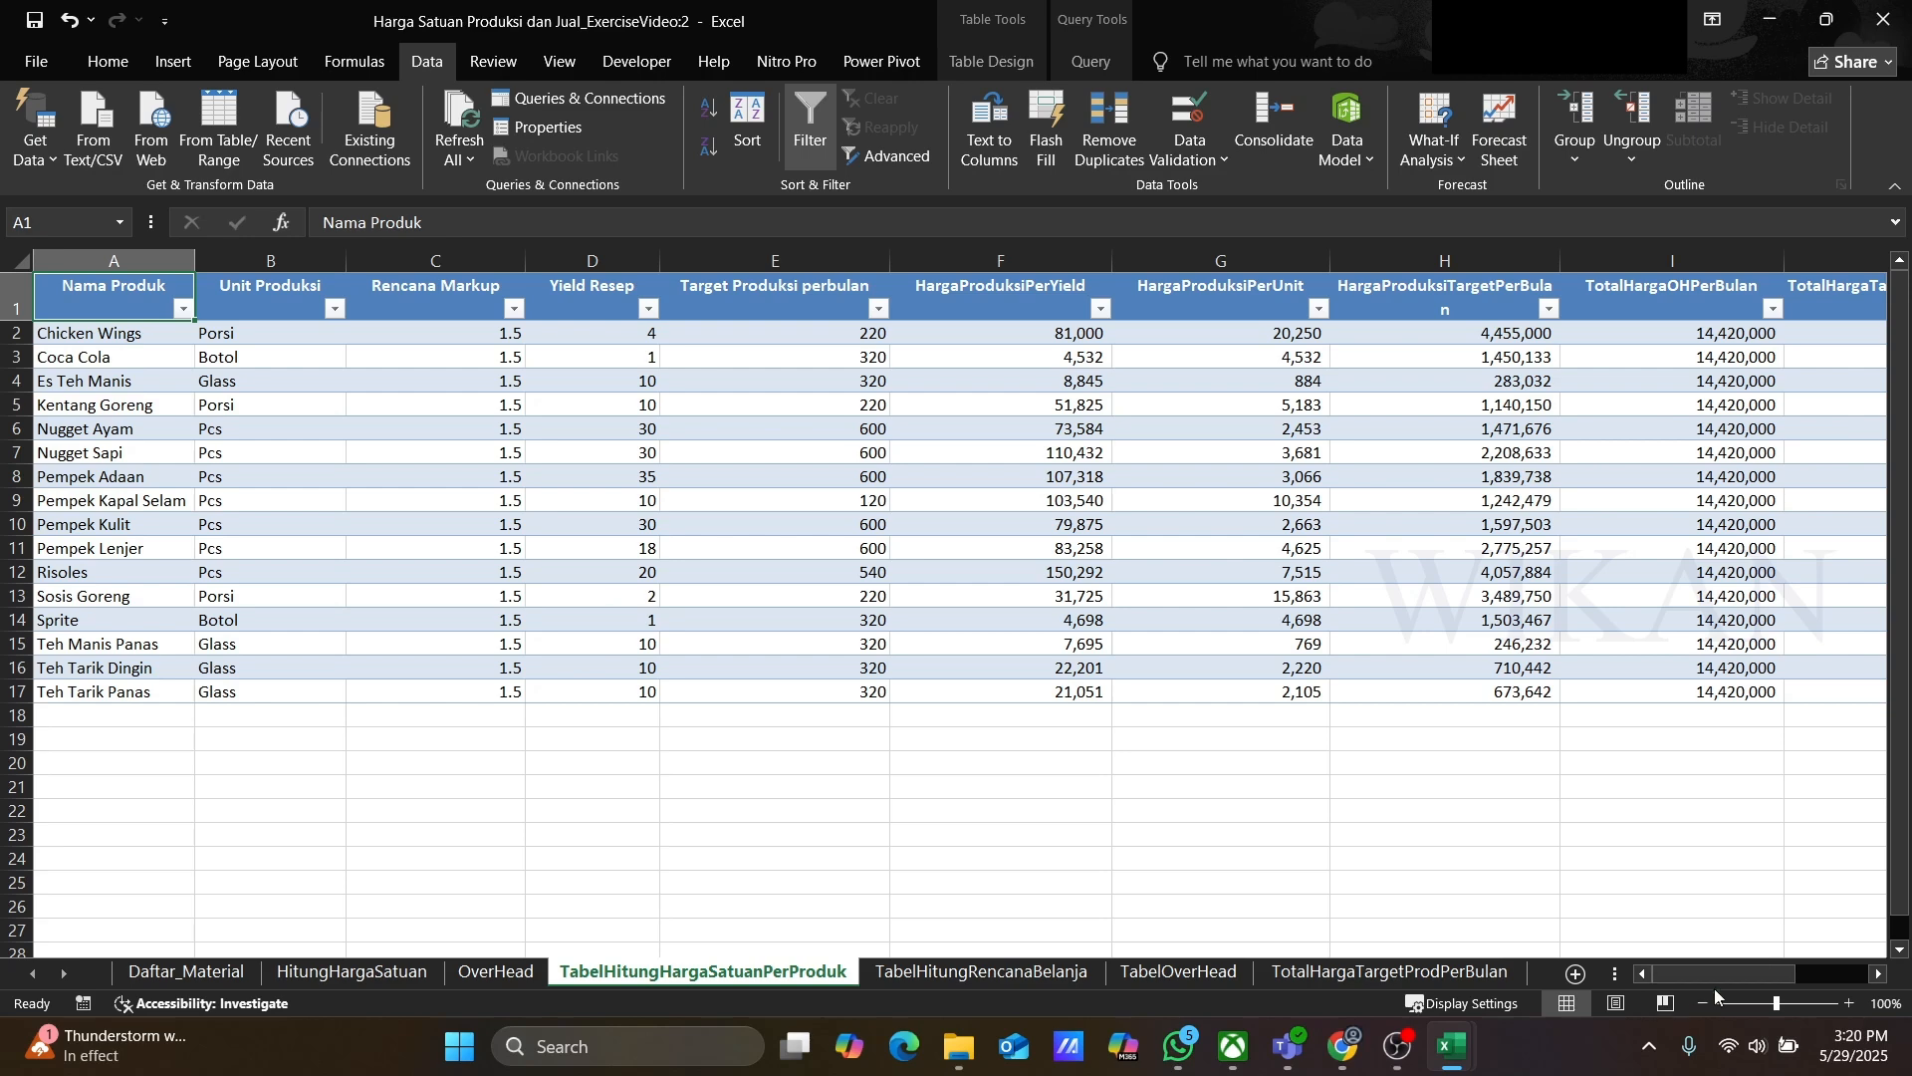
left_click_drag(1723, 976, 1797, 974)
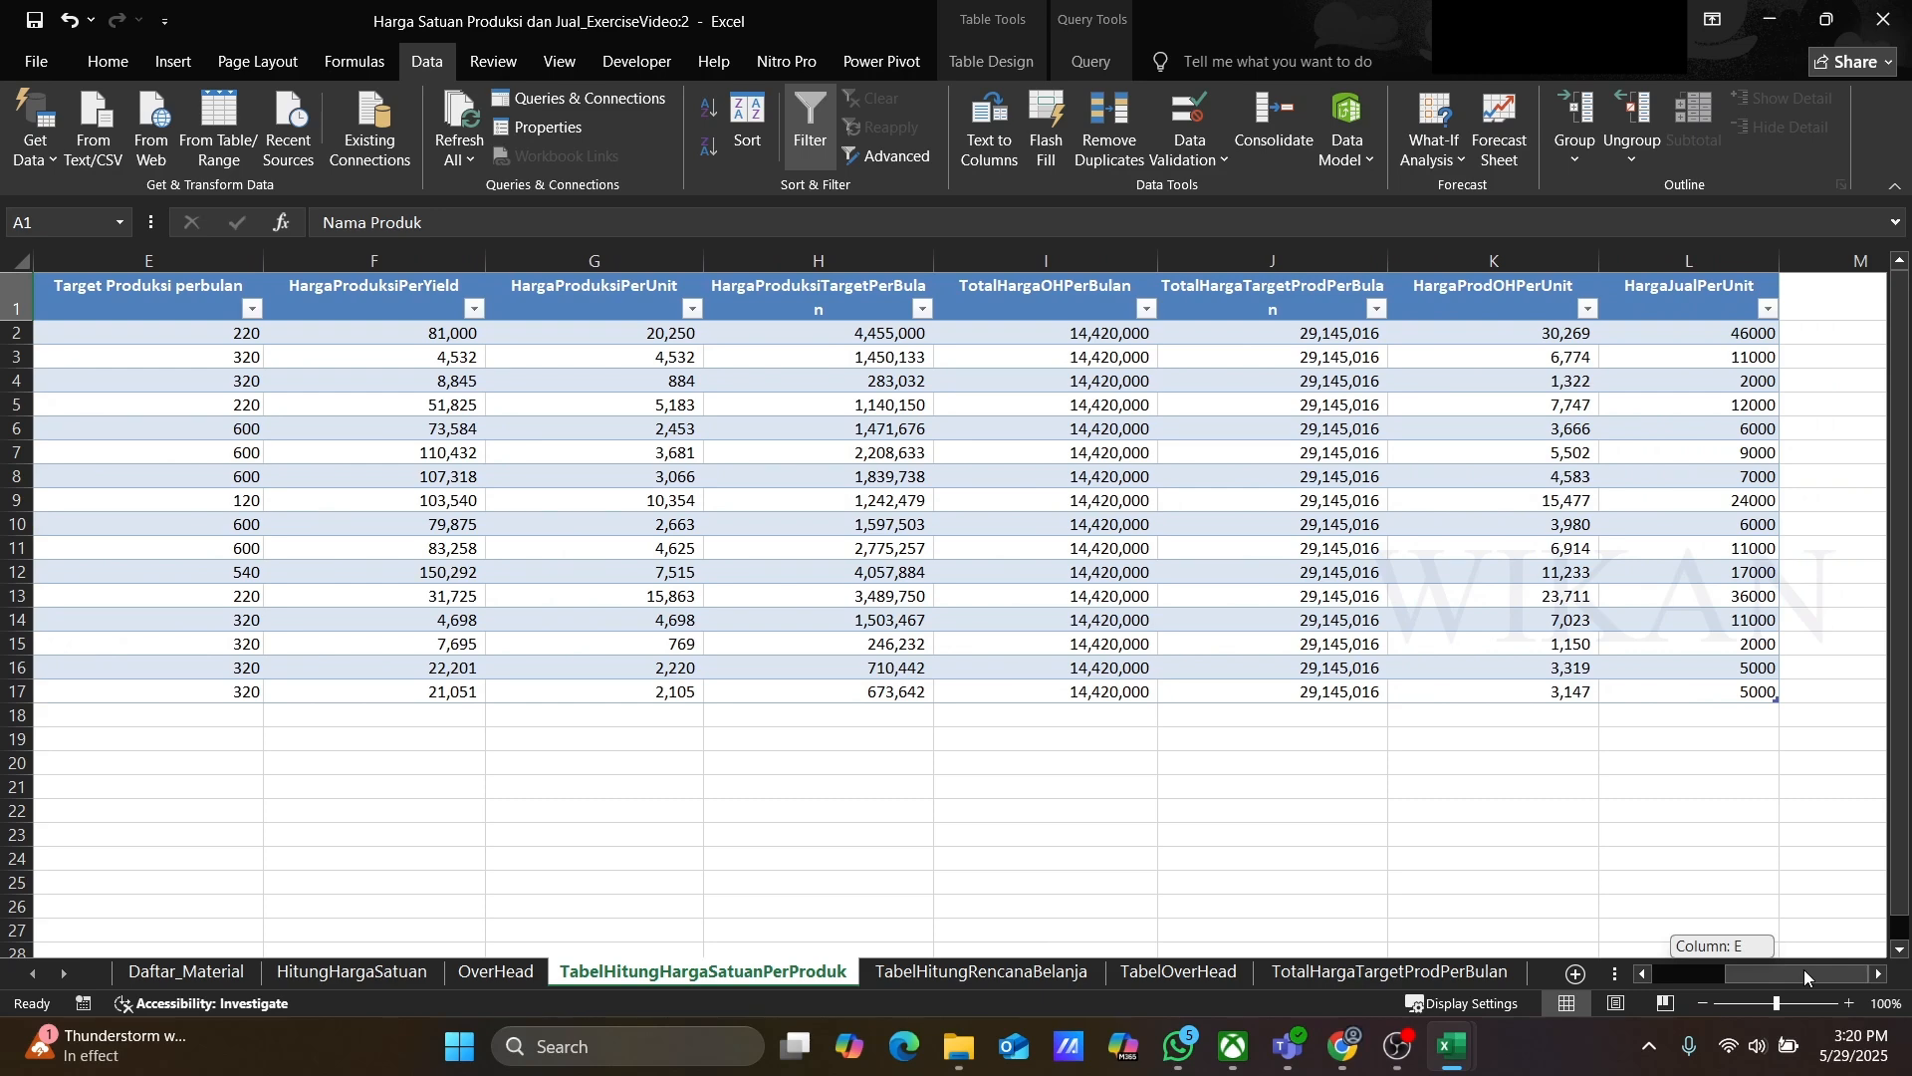
left_click_drag(1805, 971, 1683, 971)
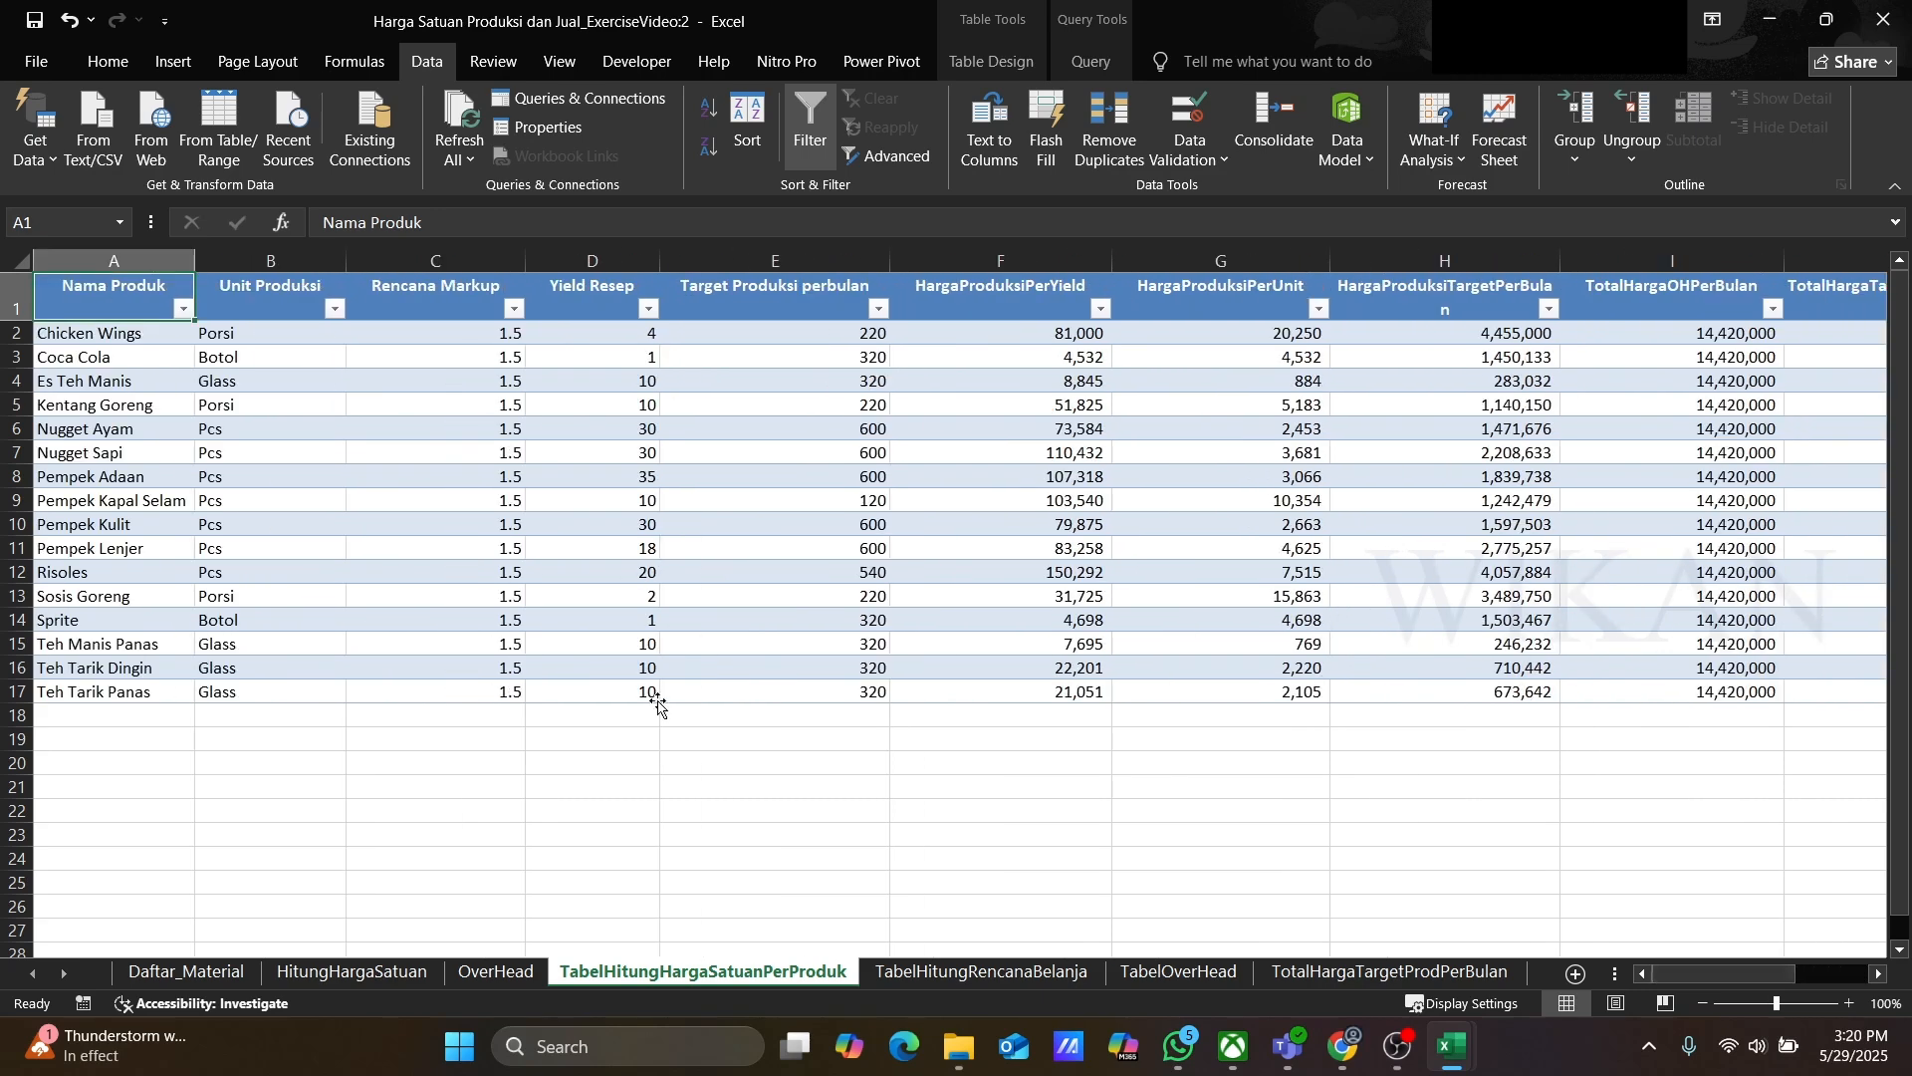
Step: Clear all data from the product unit price query table, keeping the query itself
left_click(87, 337)
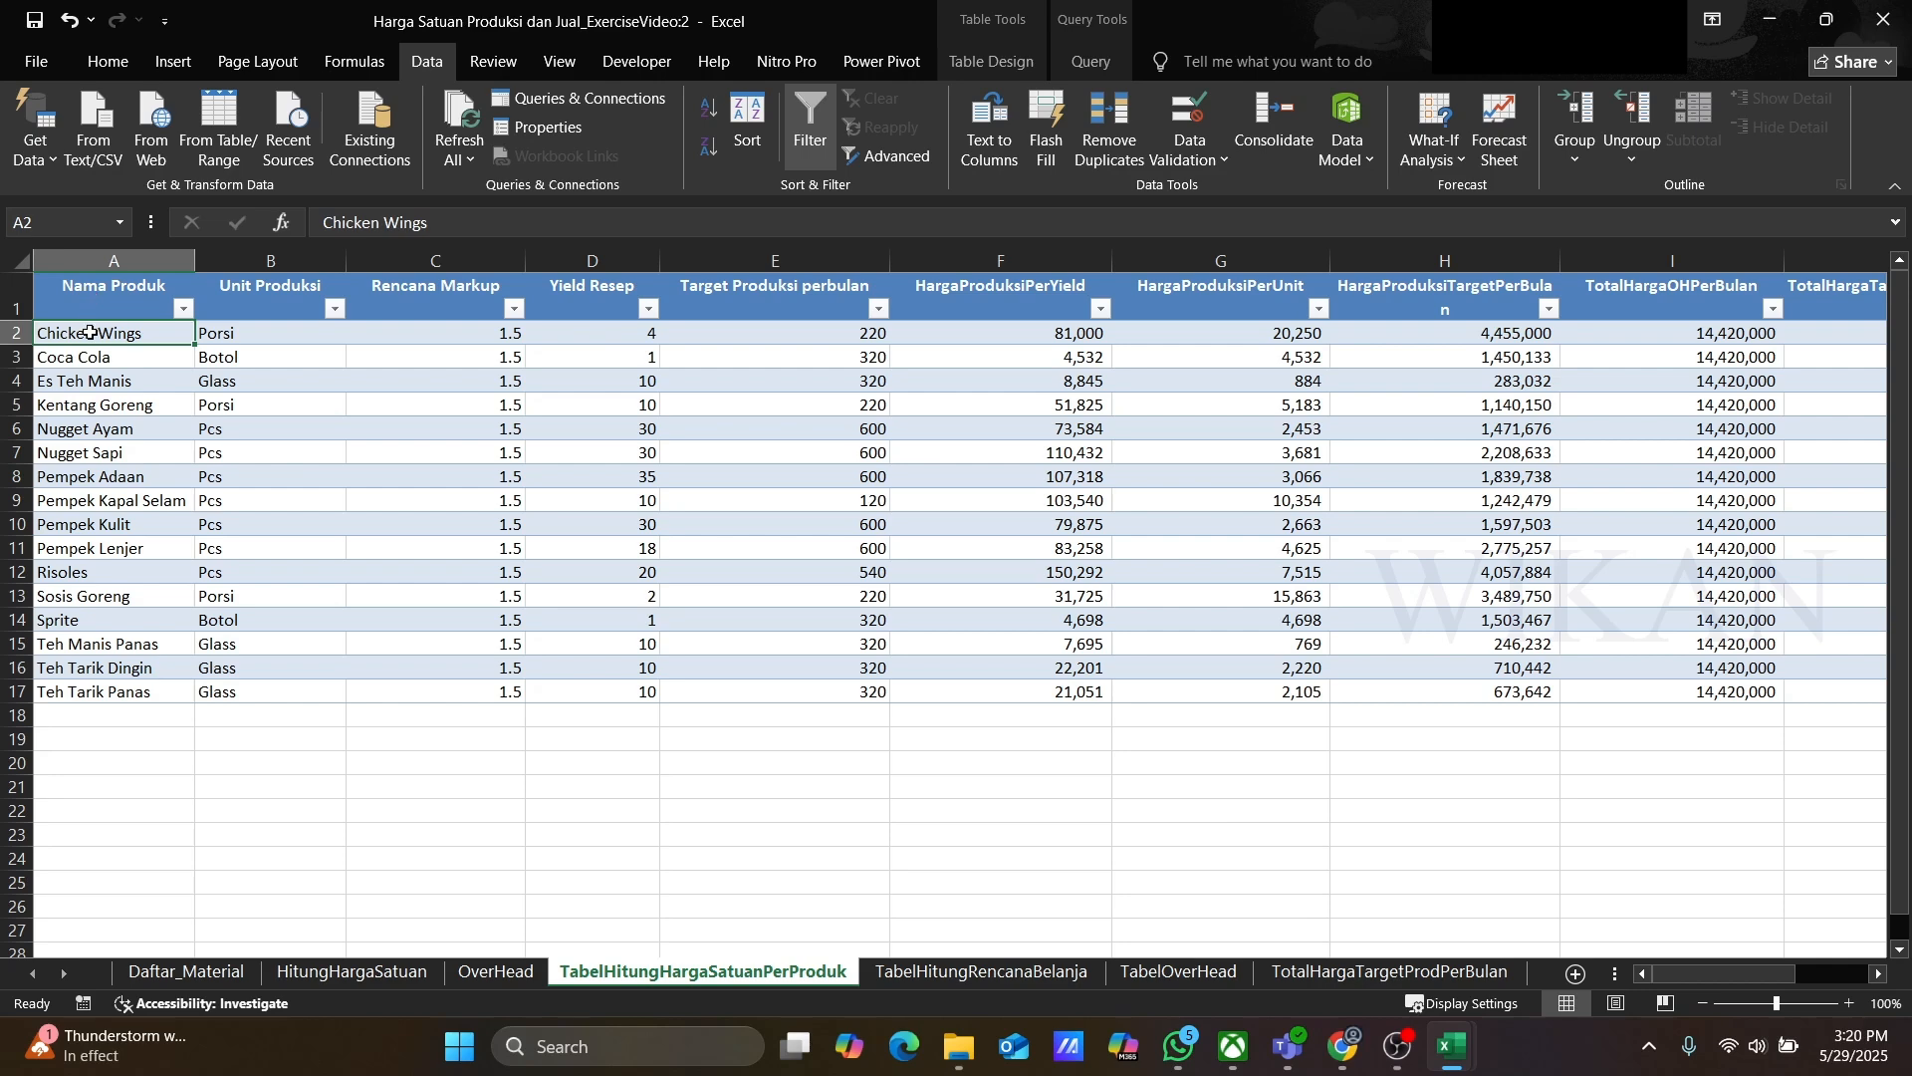
key("Up")
key("ctrl+shift+Right")
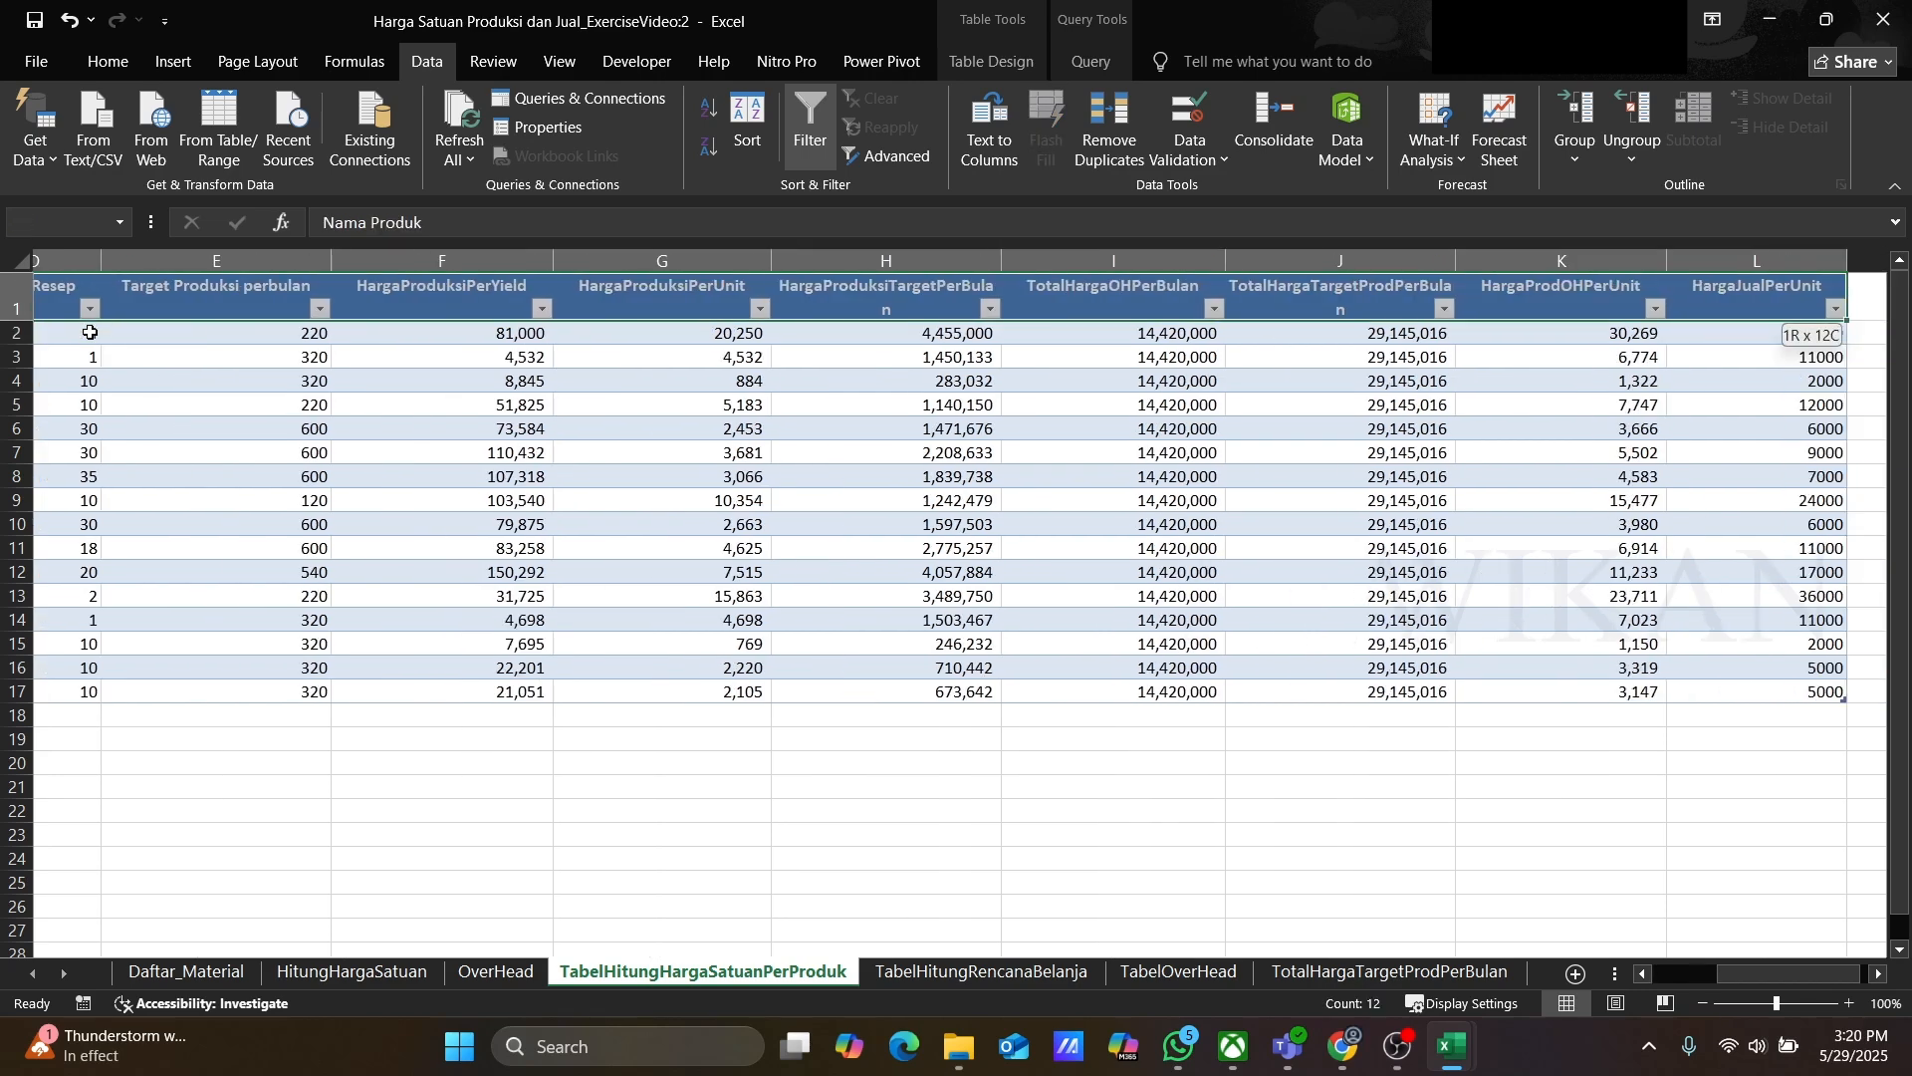
key("ctrl+shift+Down")
key("Delete")
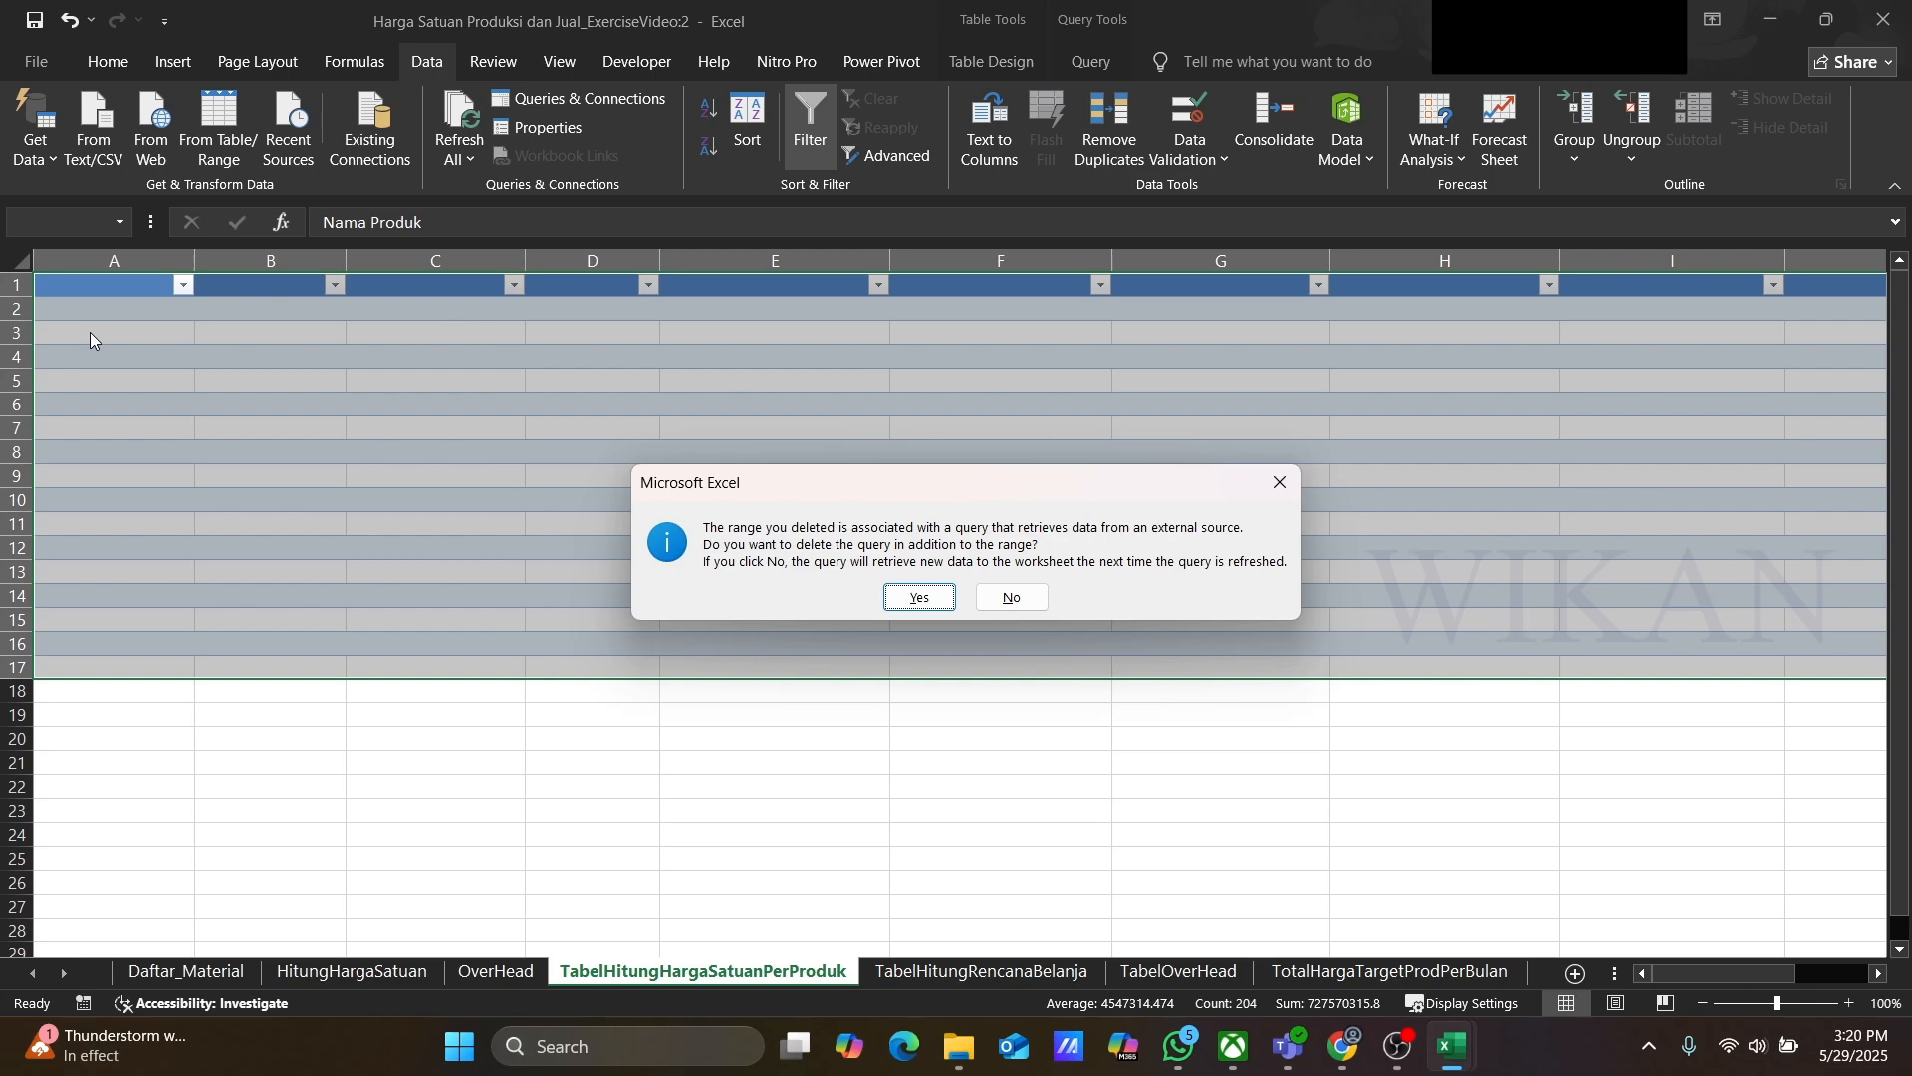
left_click(1012, 597)
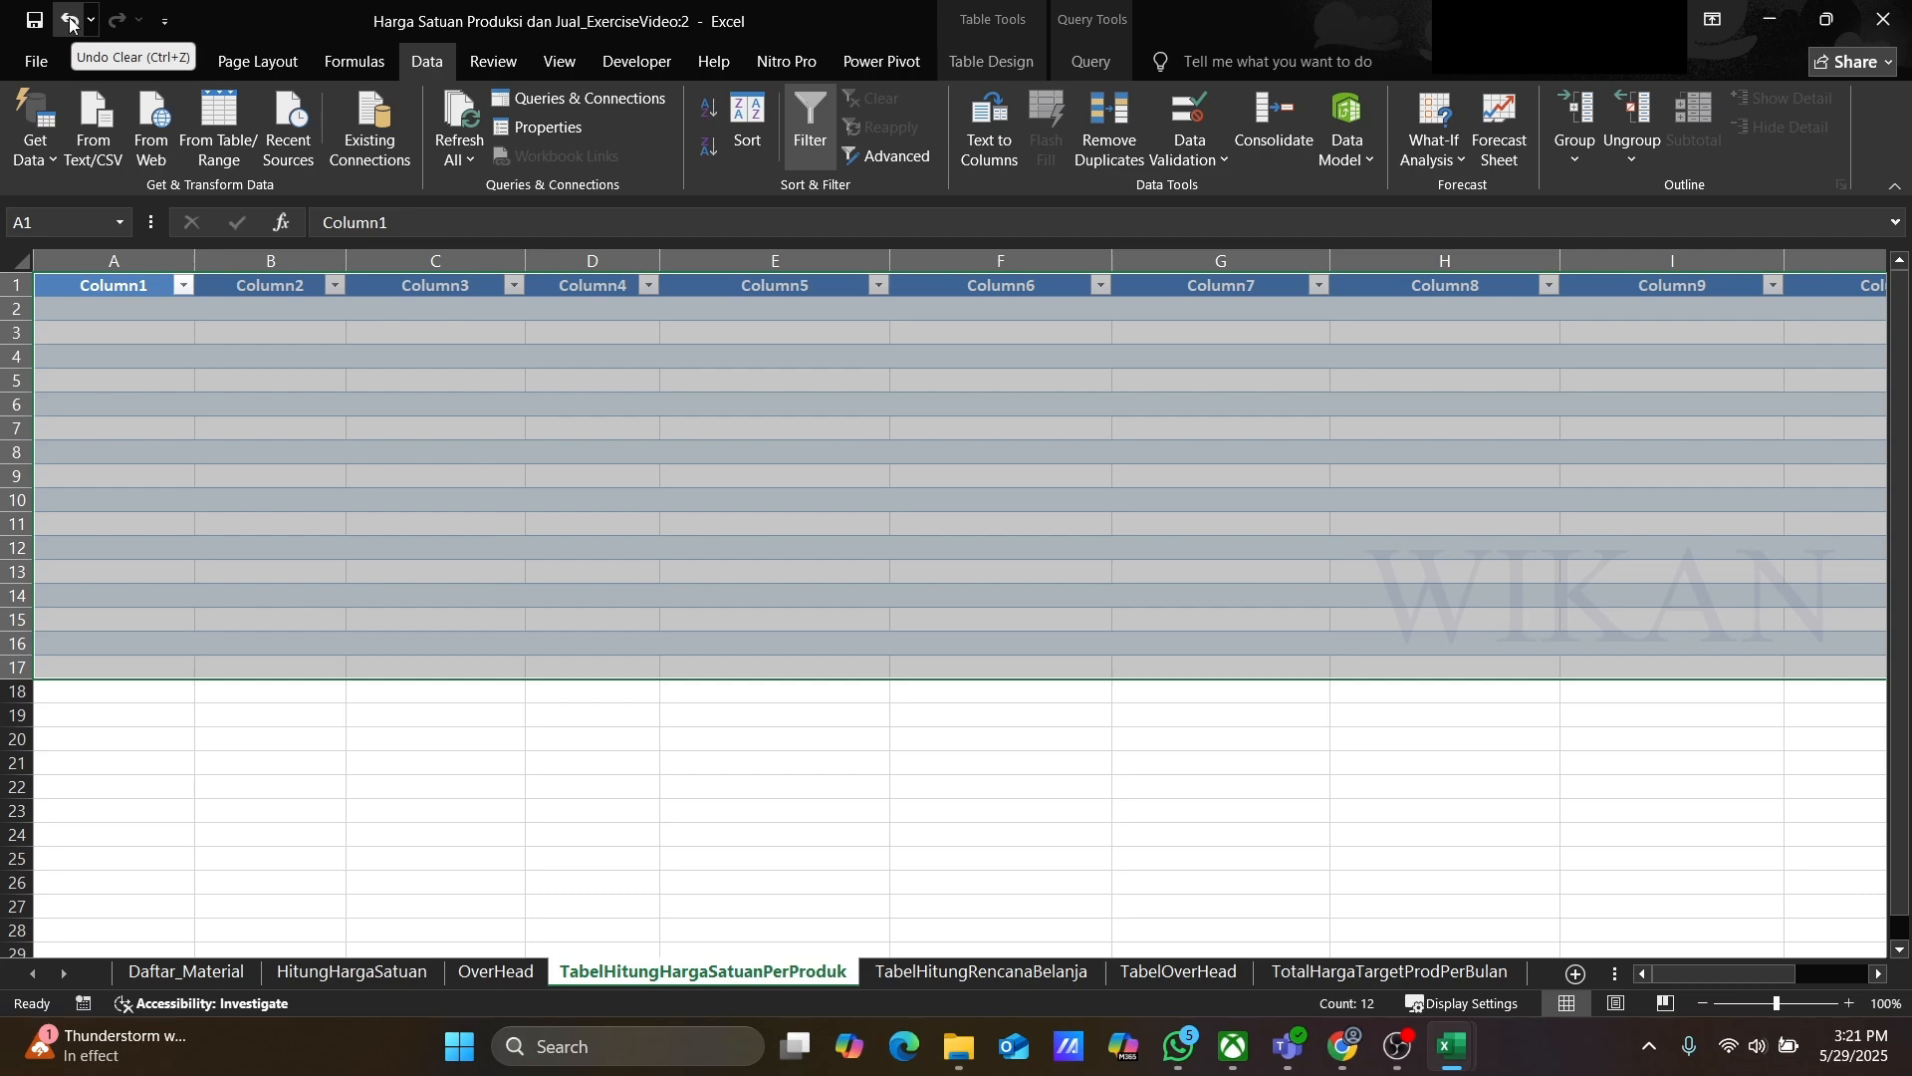
Step: Clear all data from the shopping plan (RencanaBelanja) query table, keeping the query itself
left_click(991, 974)
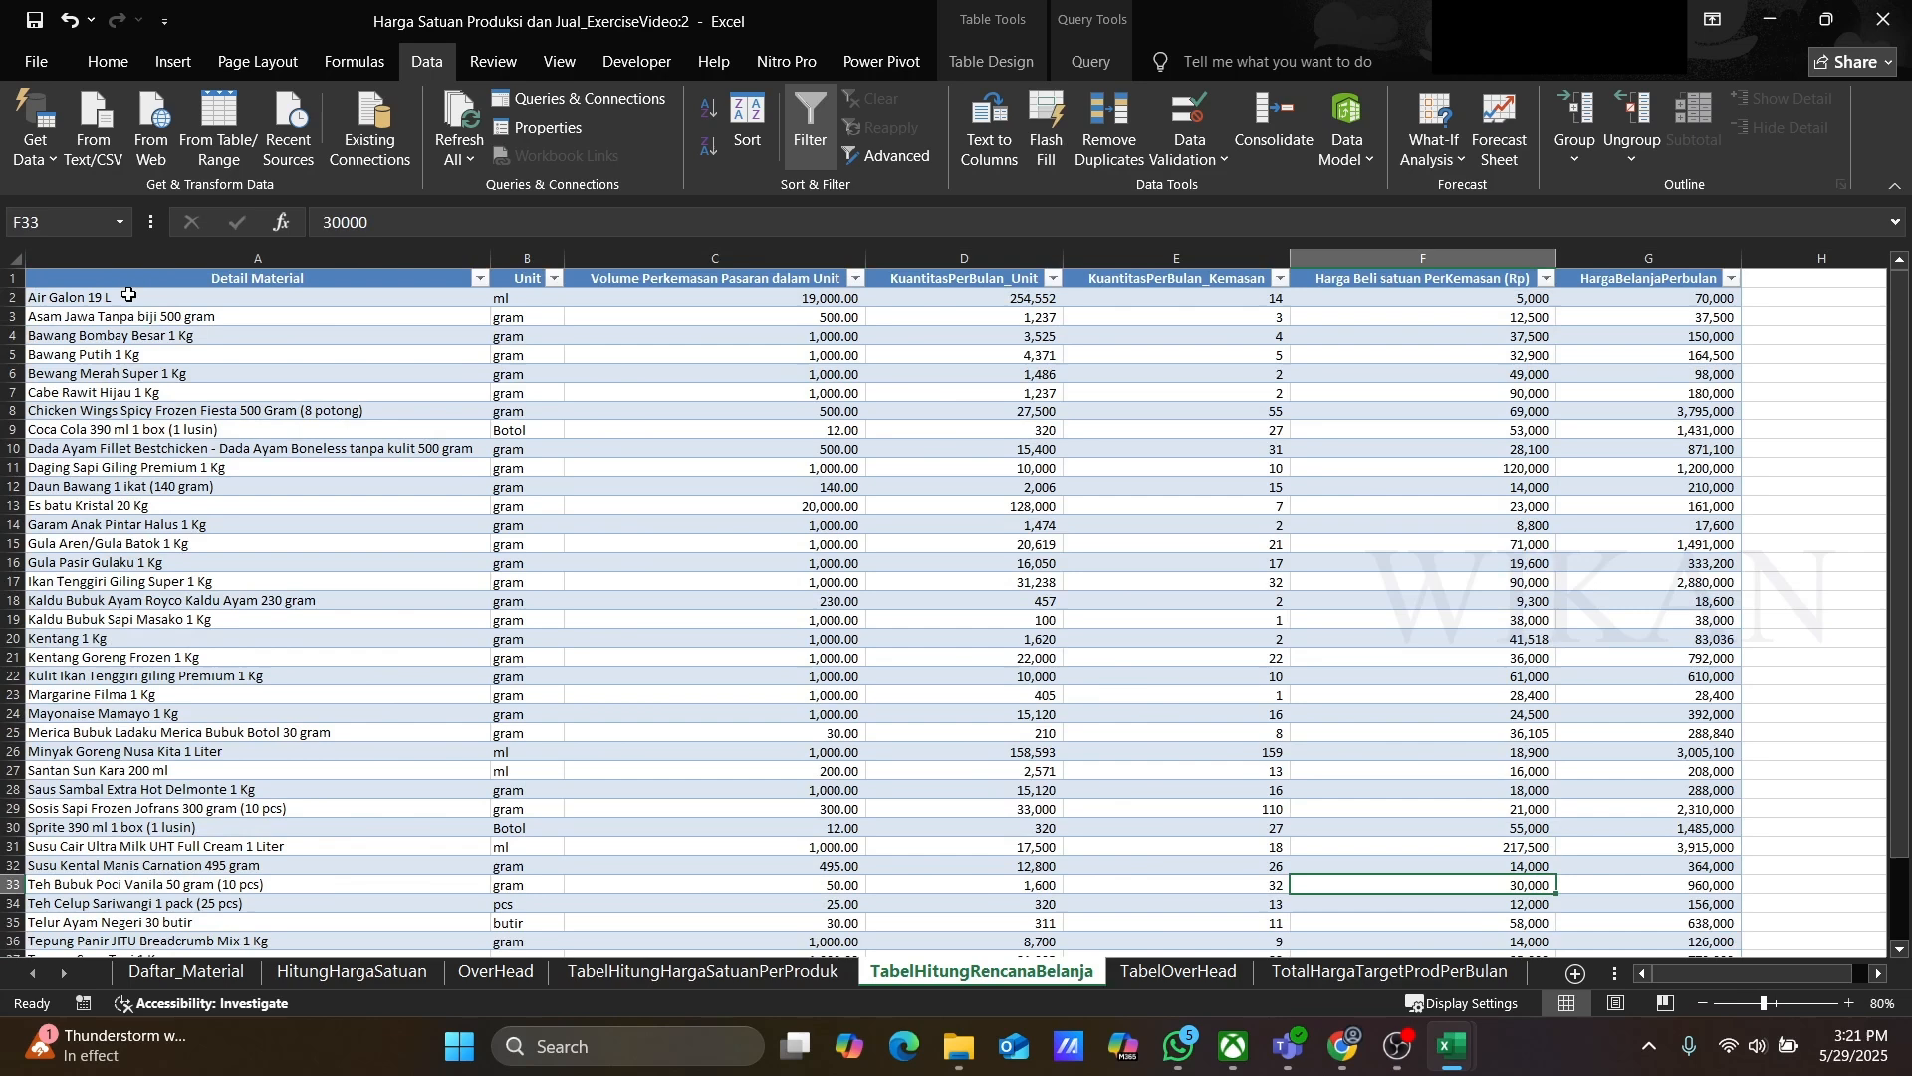
left_click(96, 279)
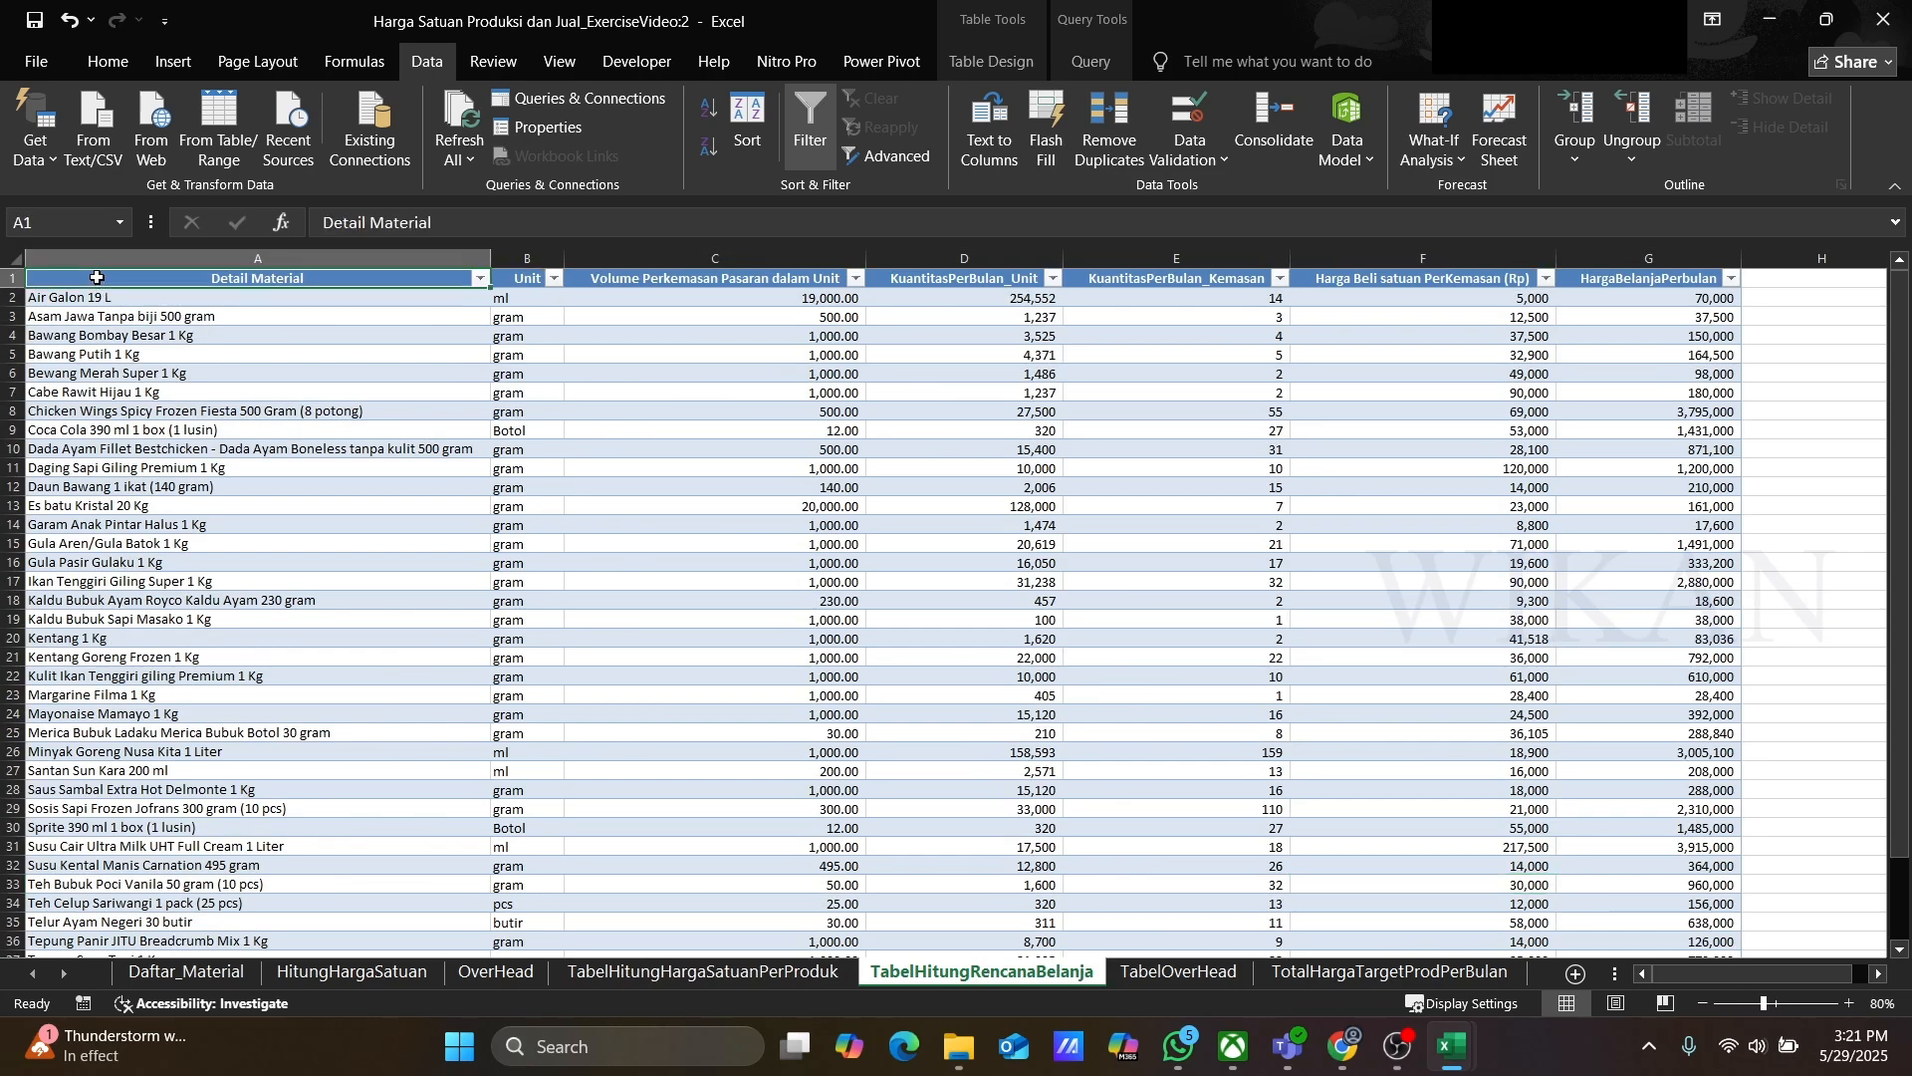
key("shift+Right")
key("shift+Right")
key("shift+Right")
key("shift+Right")
key("shift+Right")
key("shift+Right")
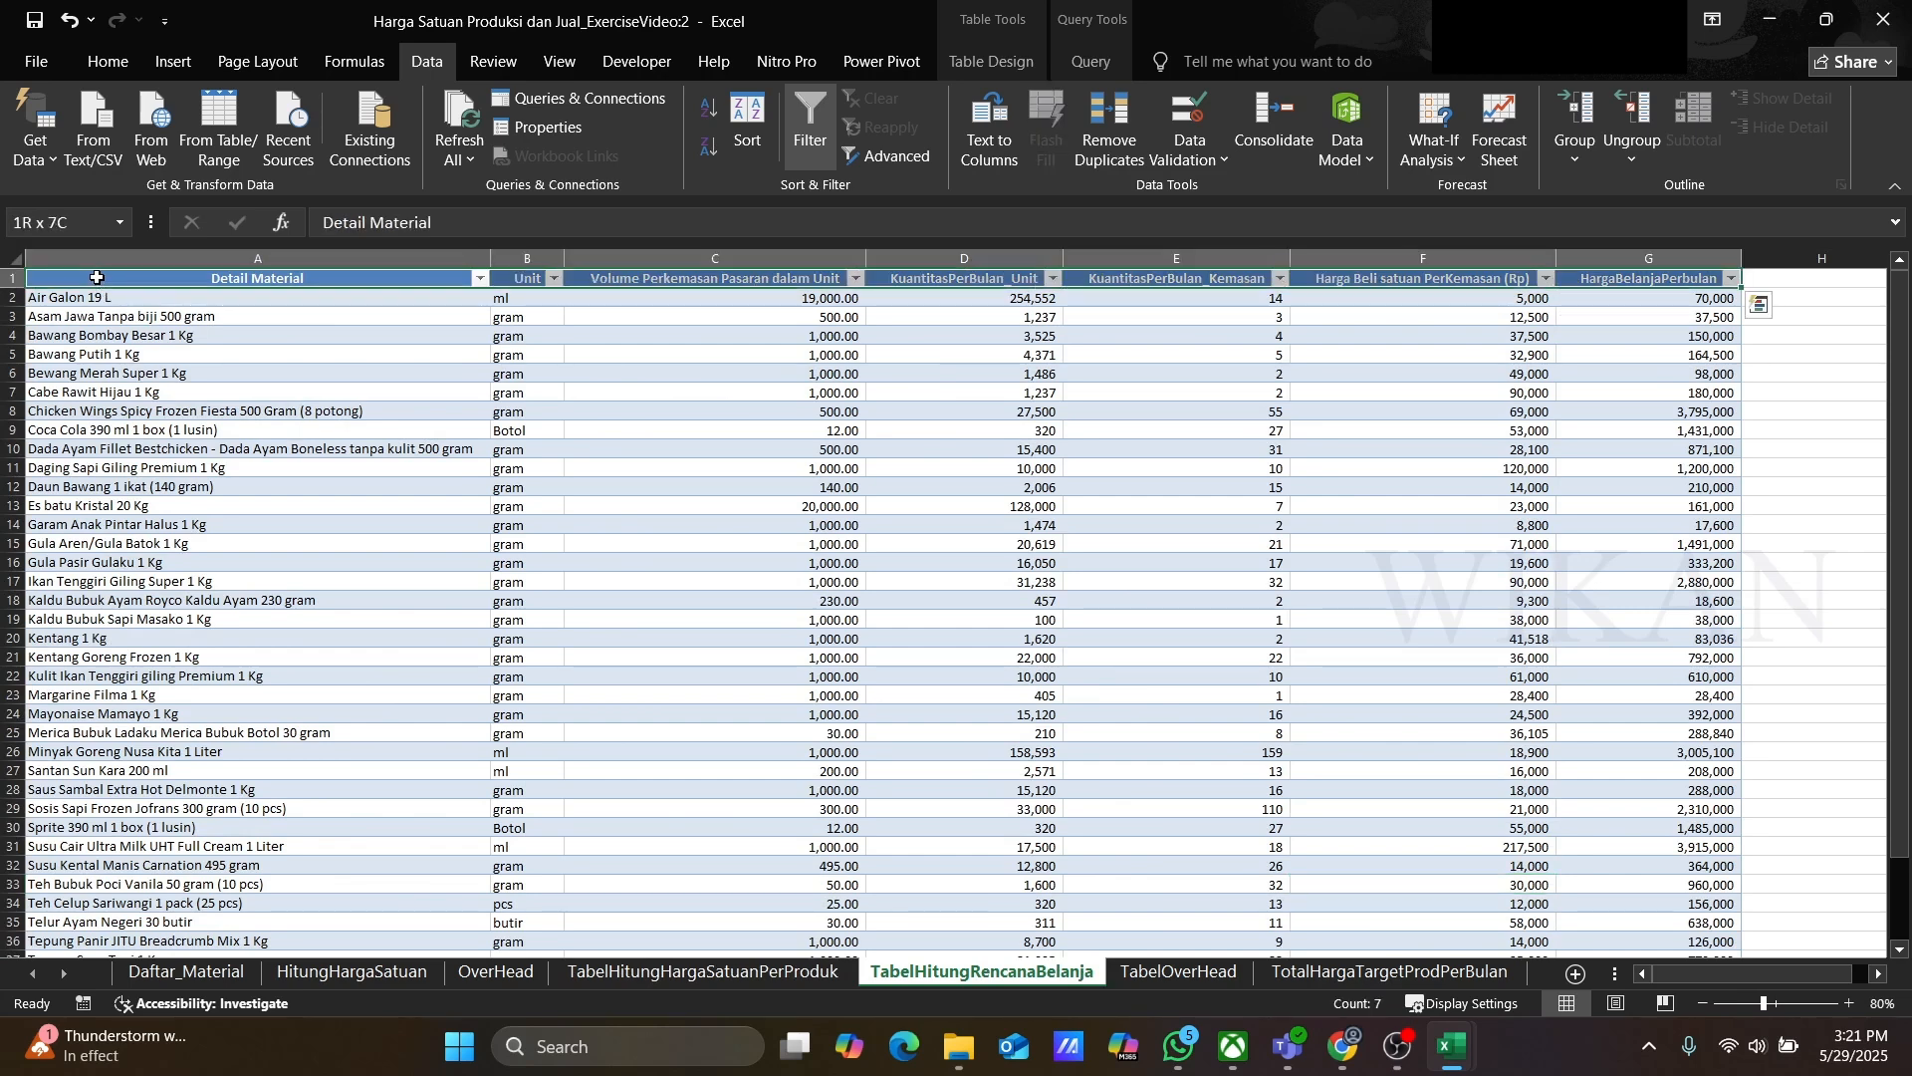
key("ctrl+shift+Down")
key("Delete")
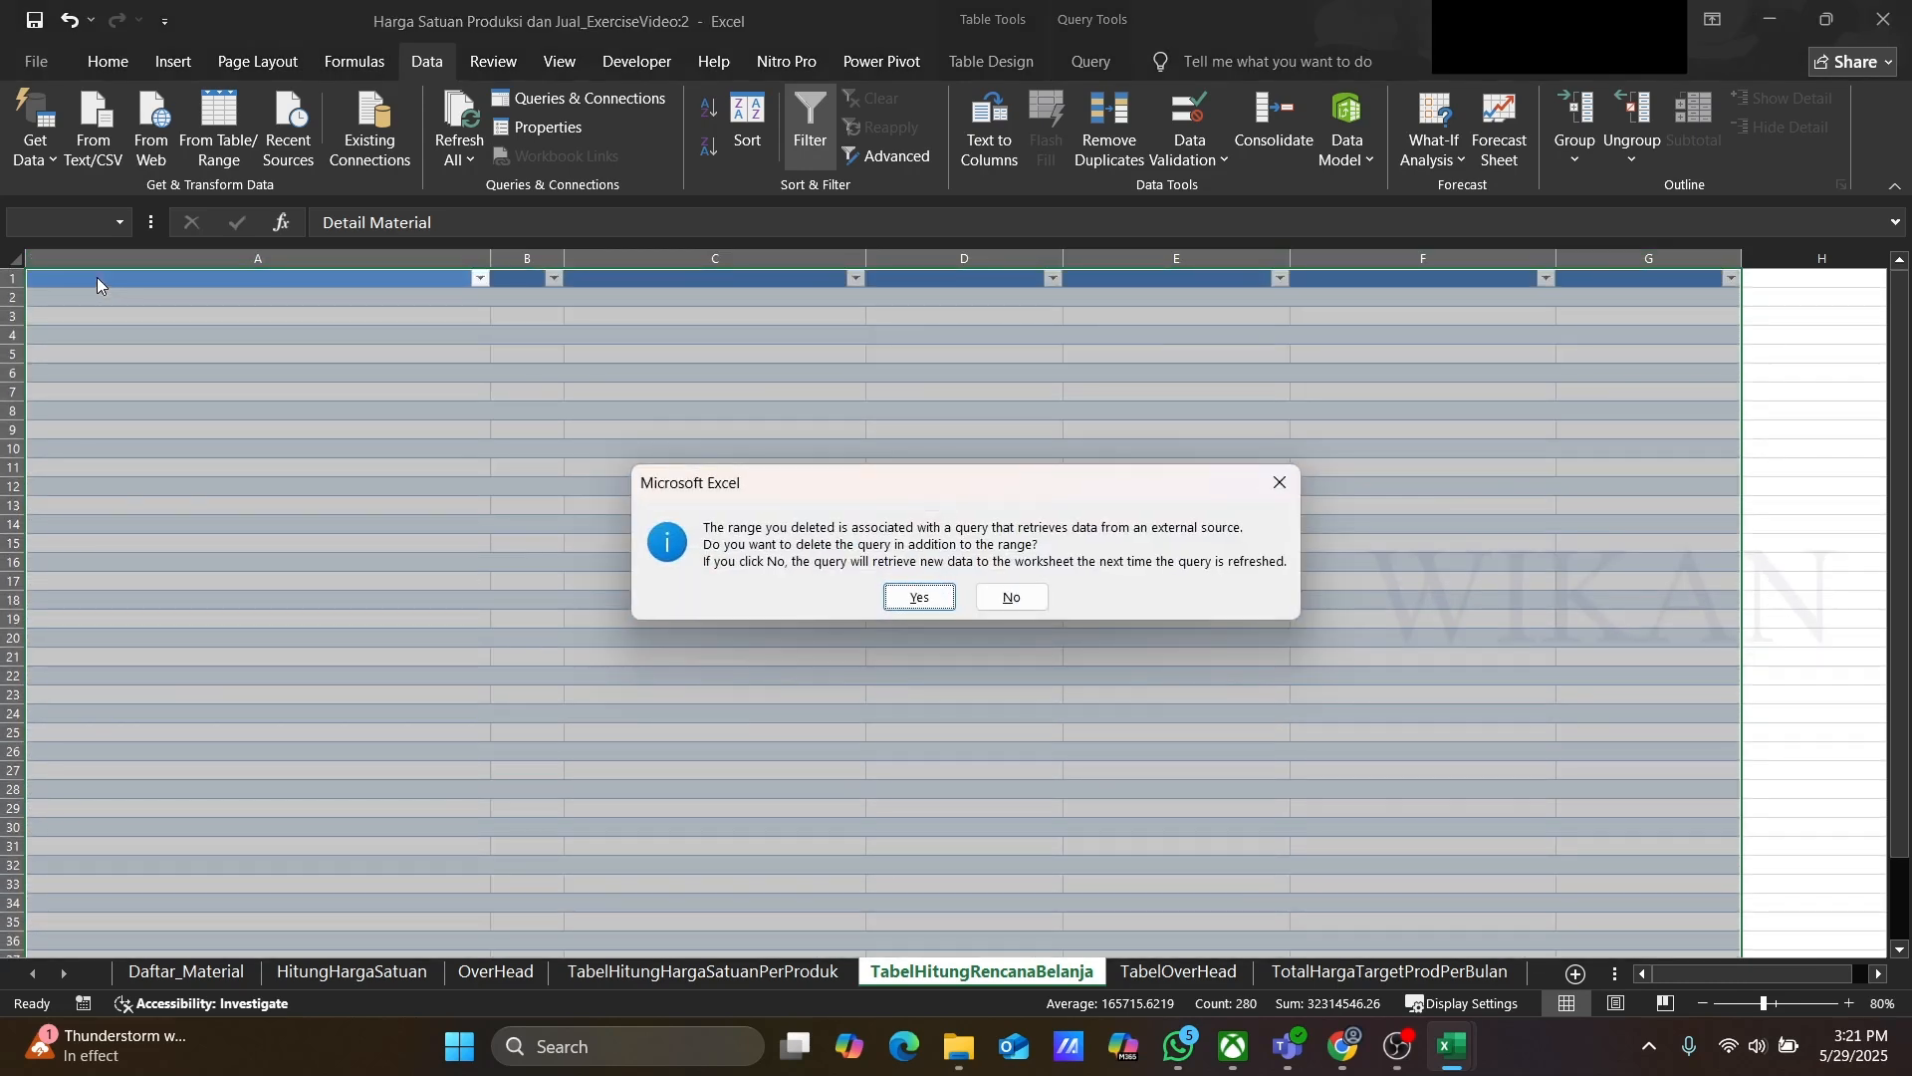
left_click(1021, 602)
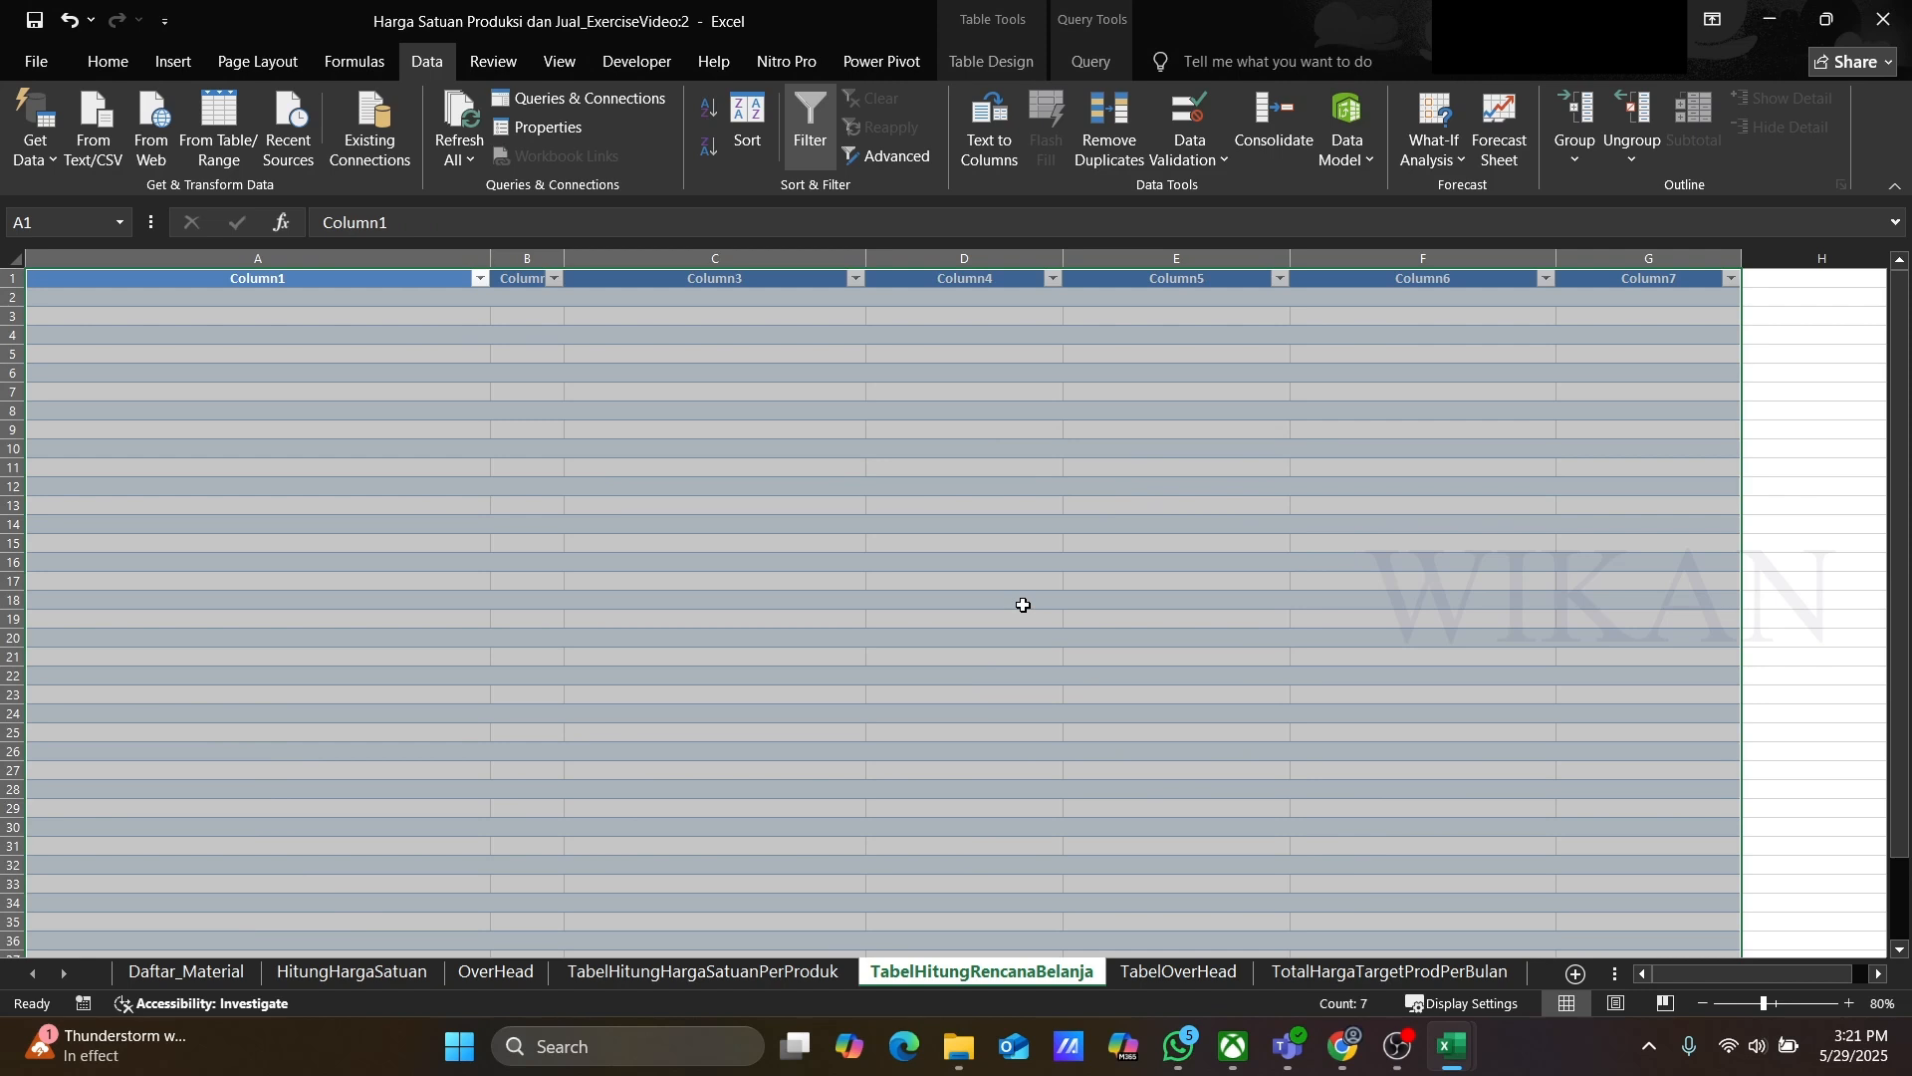
Step: Clear the contents of the overhead total query table, keeping the query itself
left_click(1173, 974)
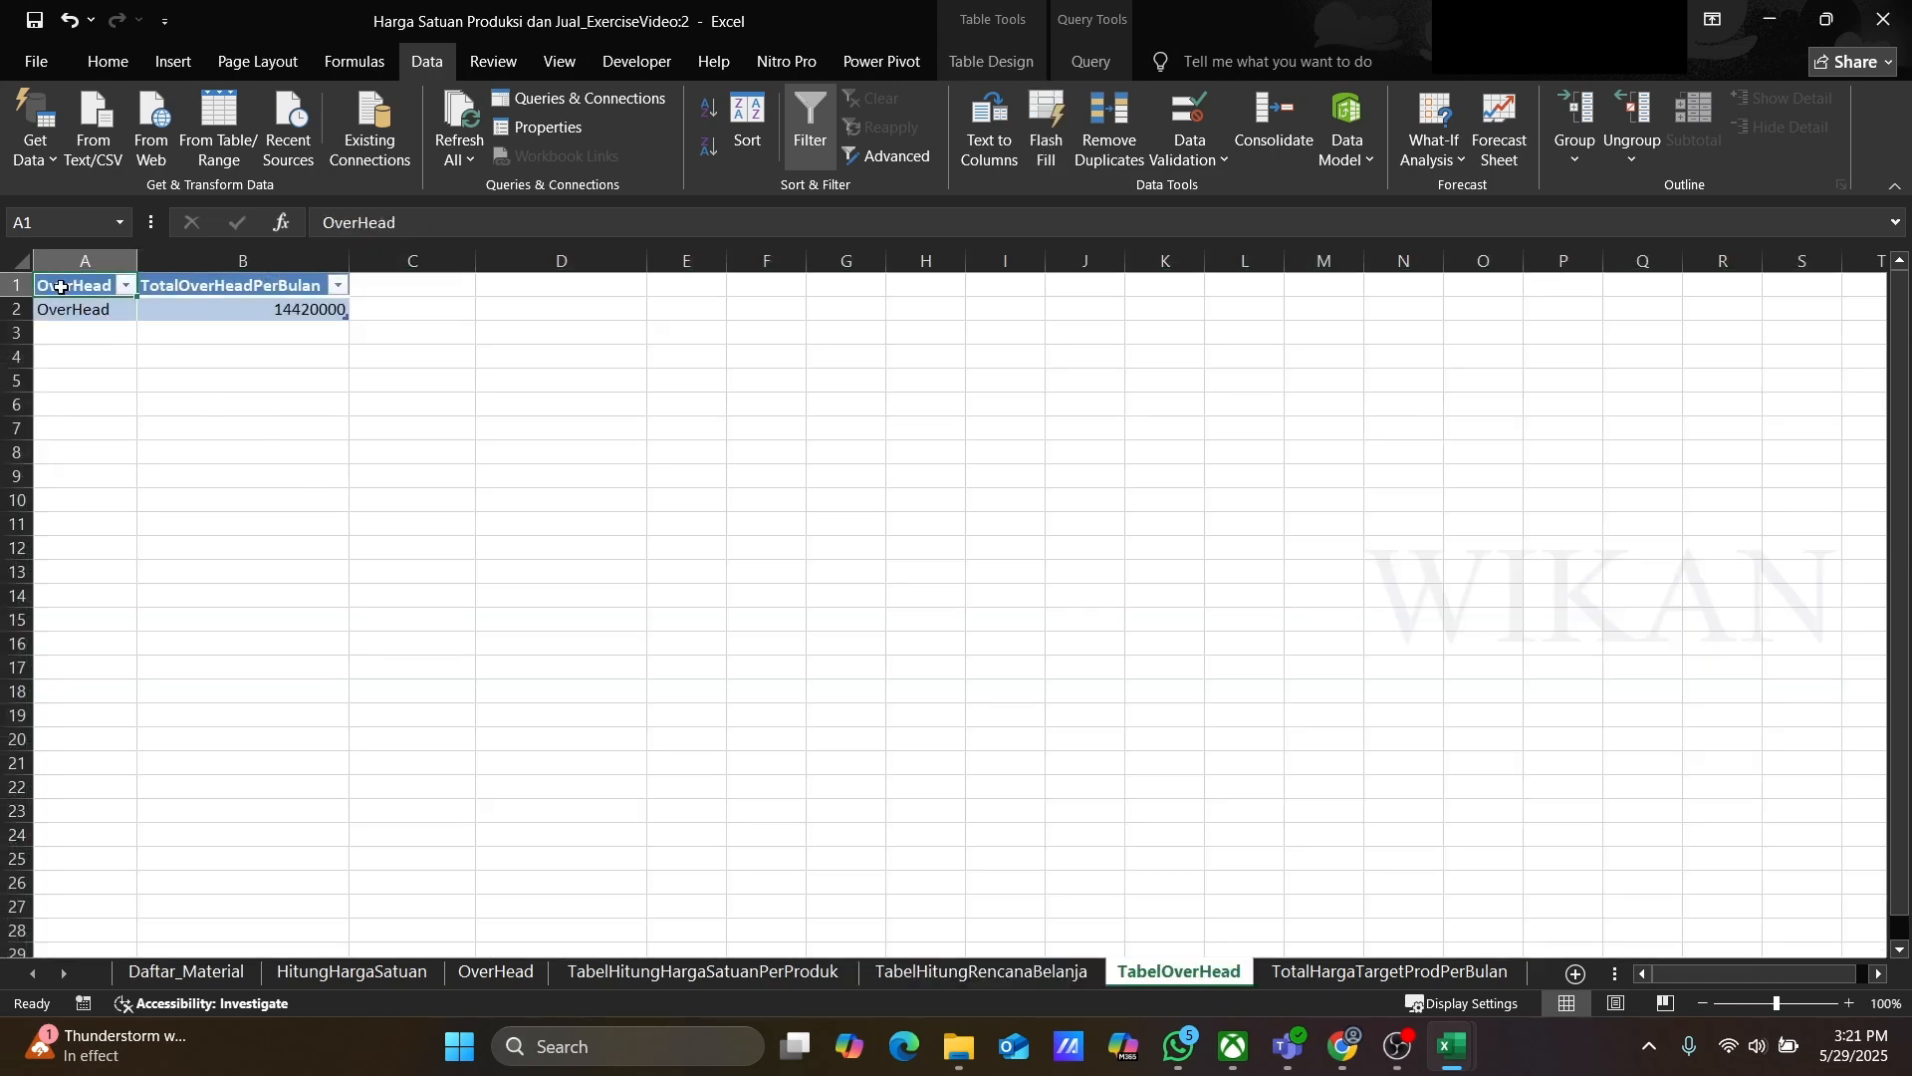
left_click_drag(61, 287, 224, 300)
key("Delete")
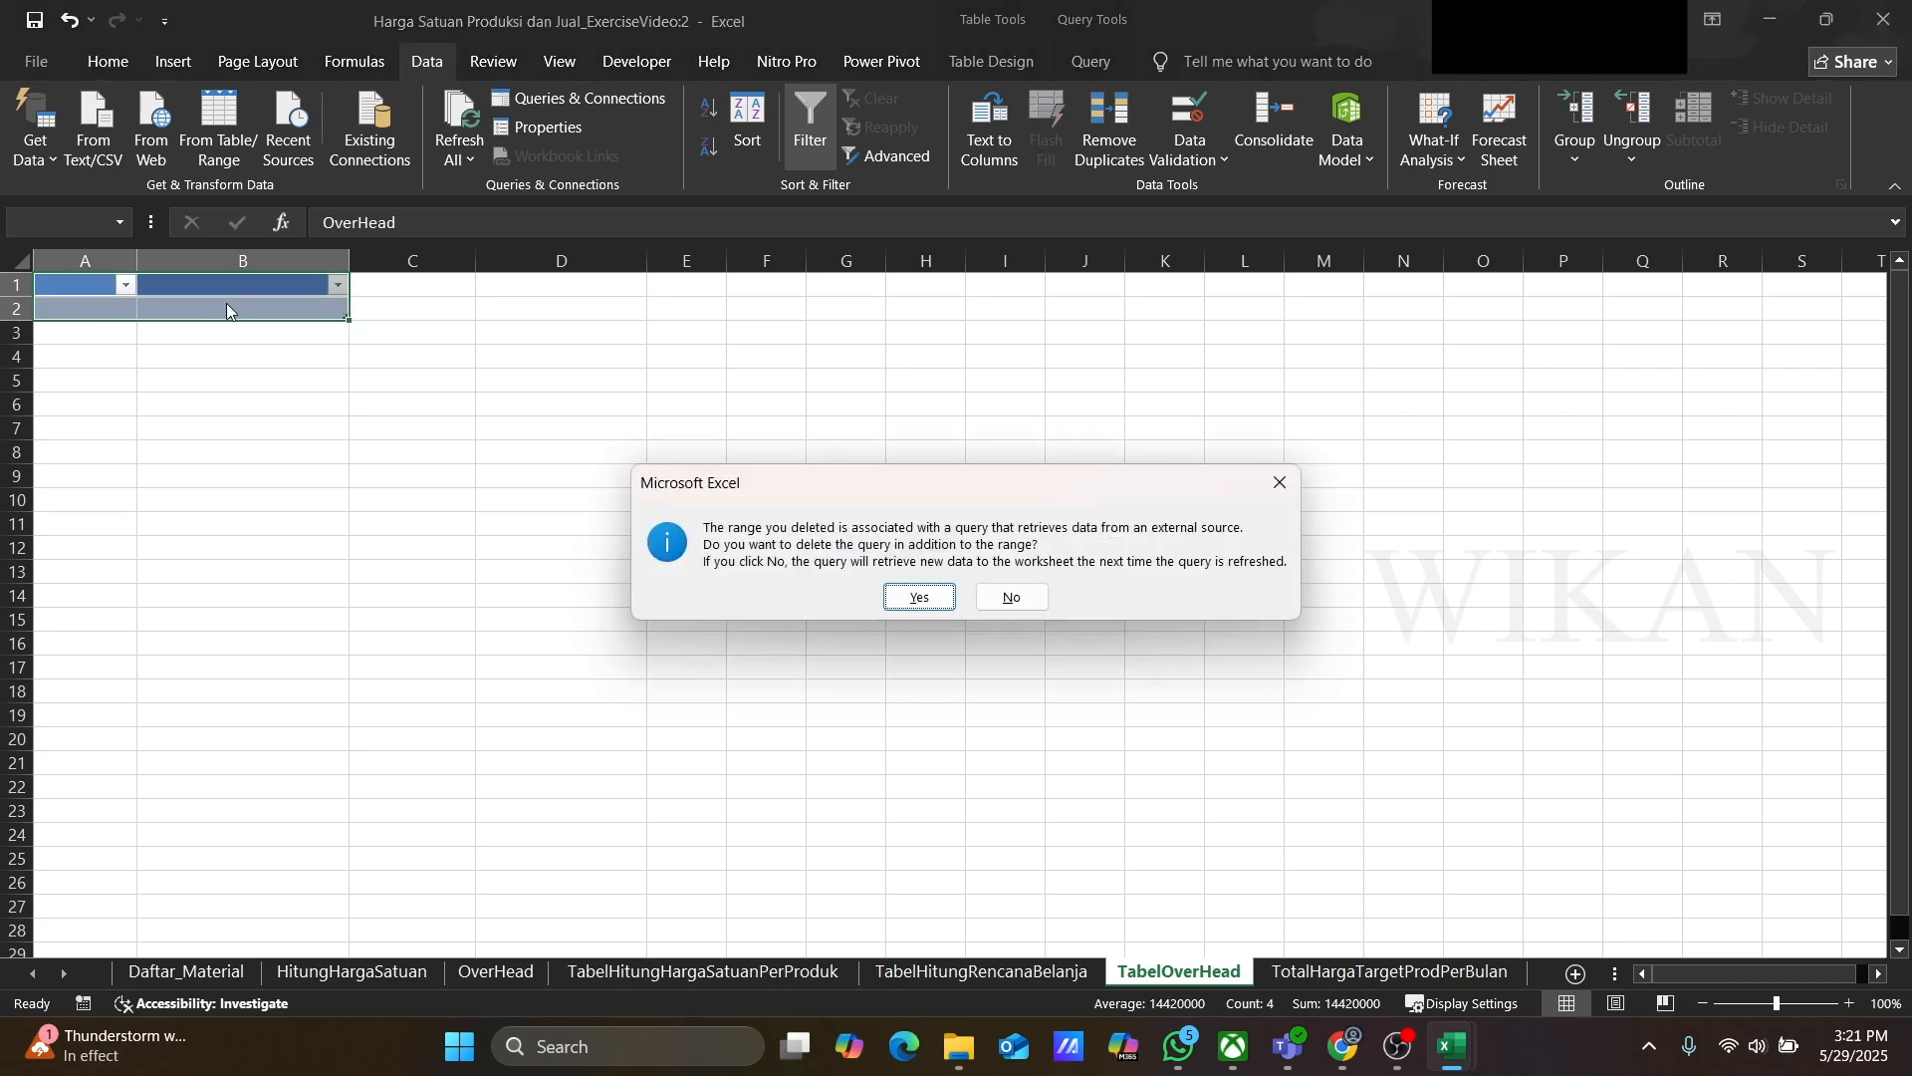
left_click(1008, 597)
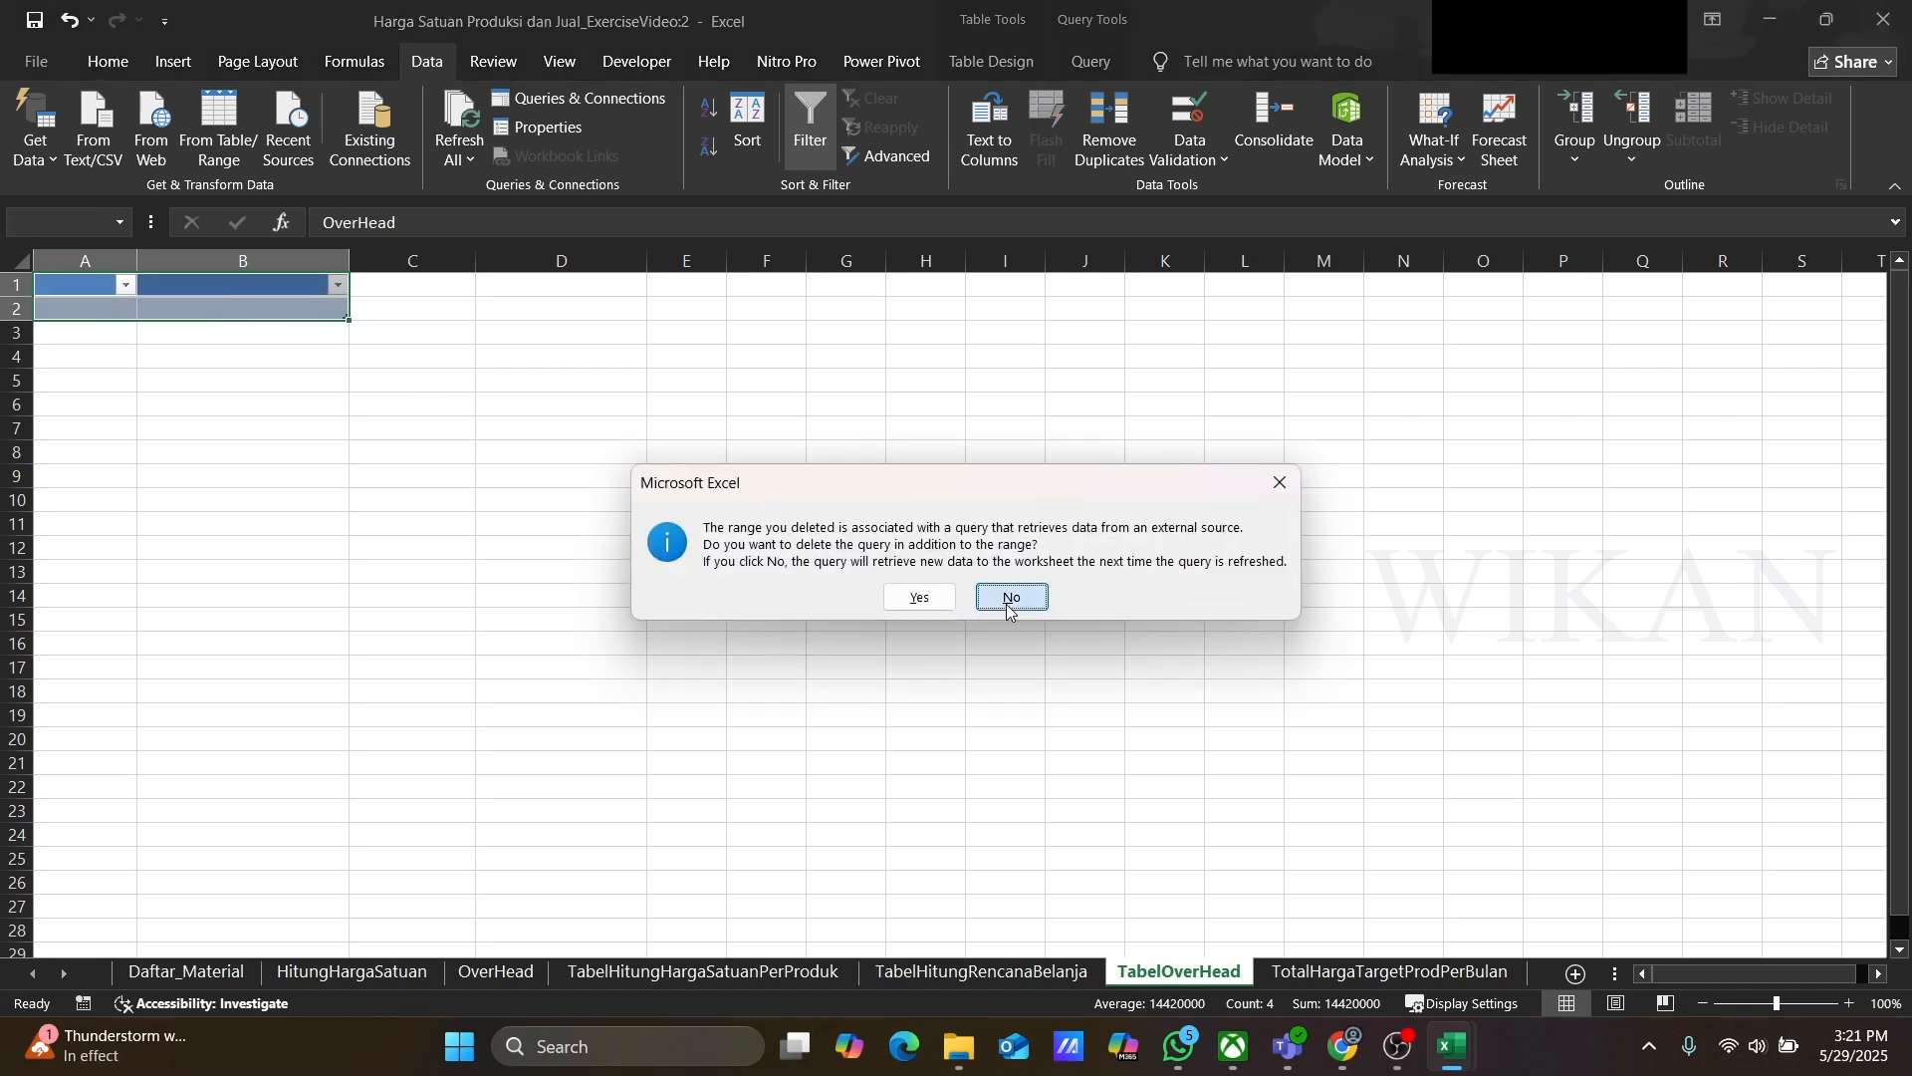
Step: Clear all data from the target production total query table, keeping the query itself
left_click(1381, 976)
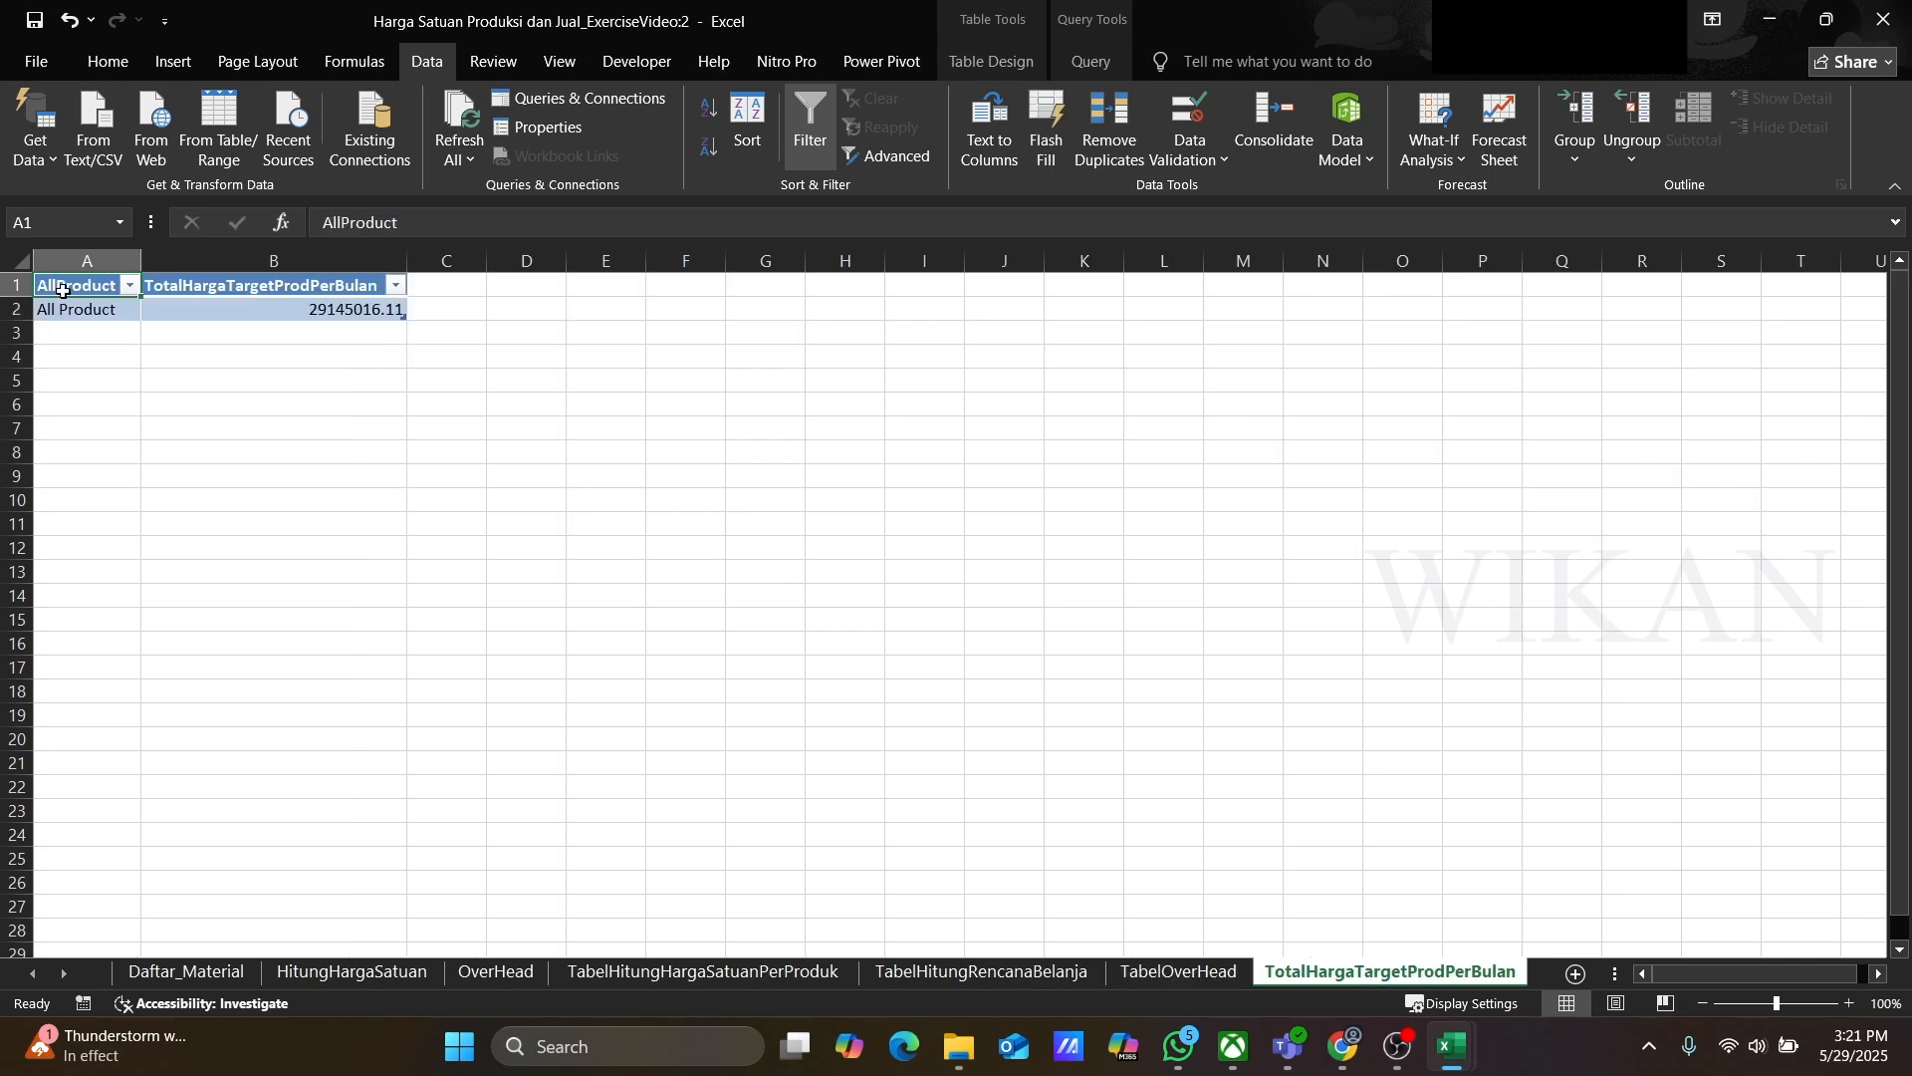
left_click_drag(62, 287, 289, 311)
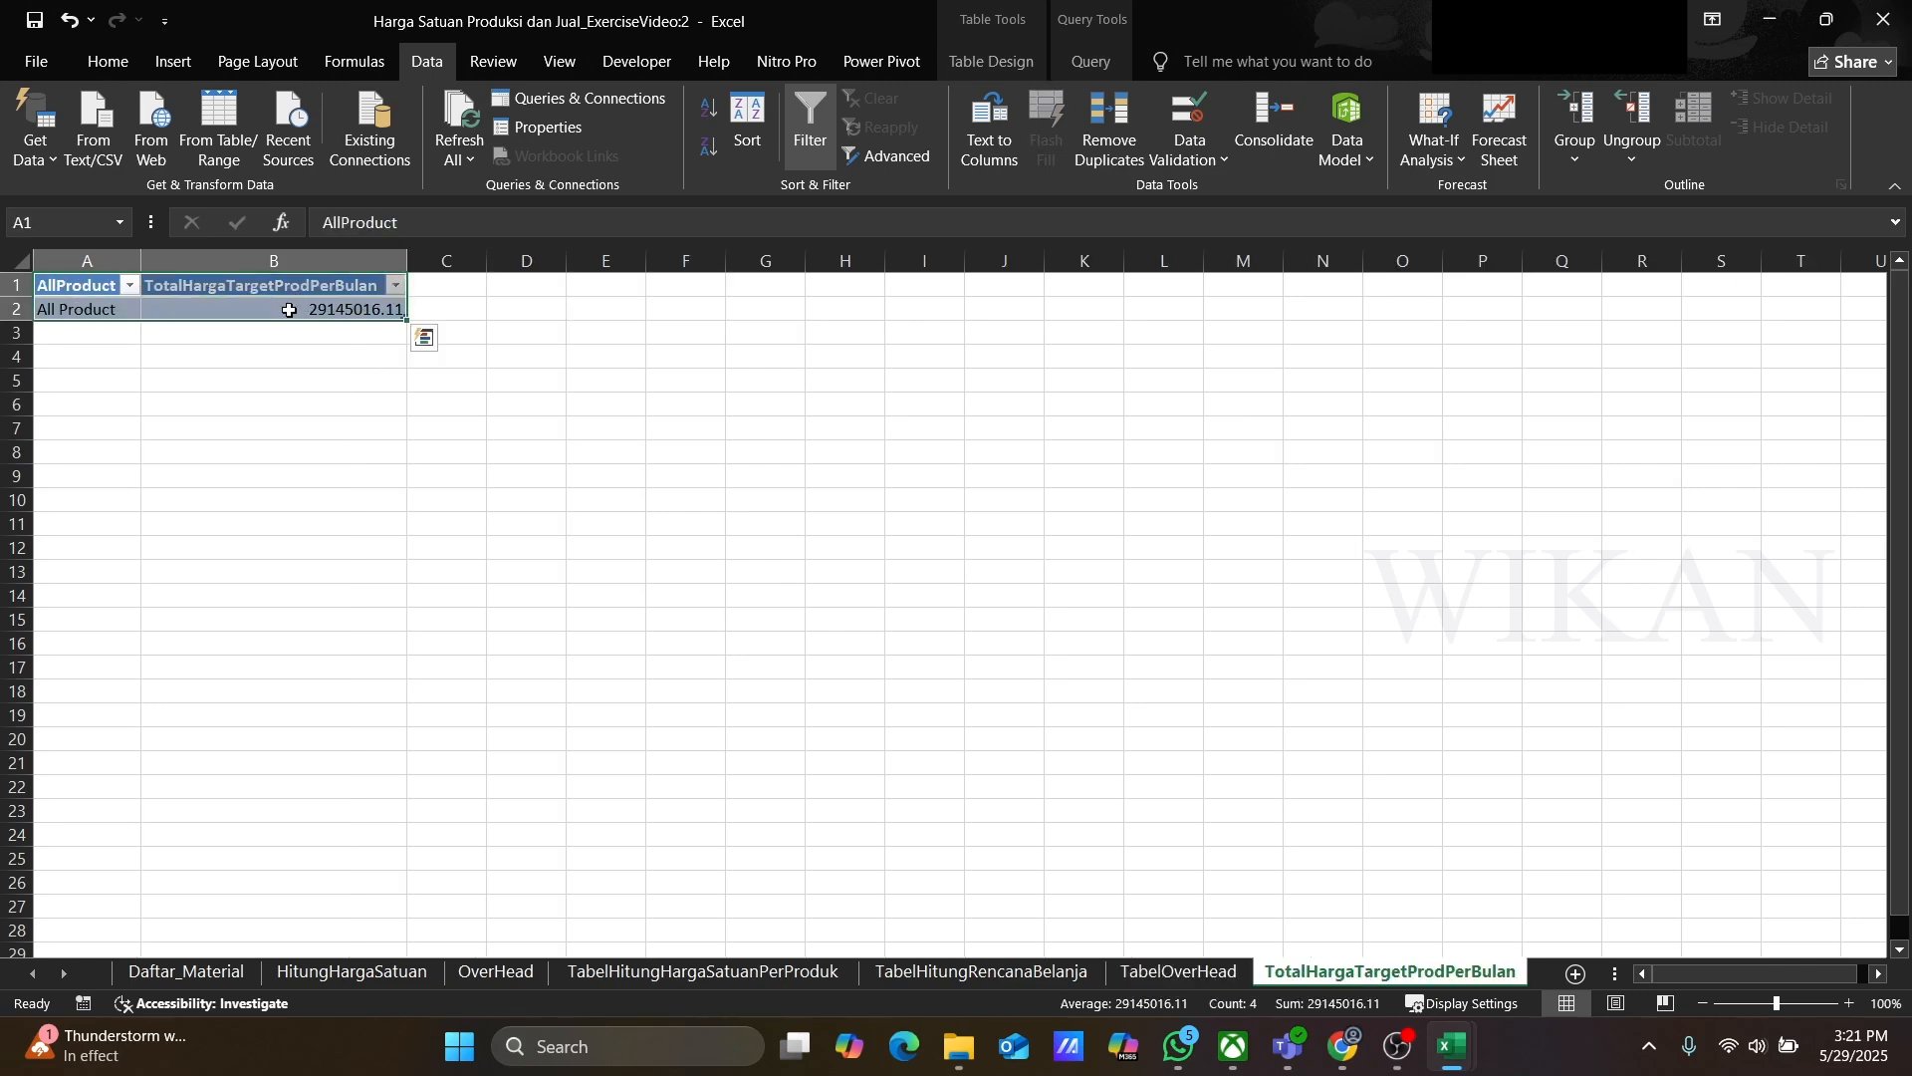
key("Delete")
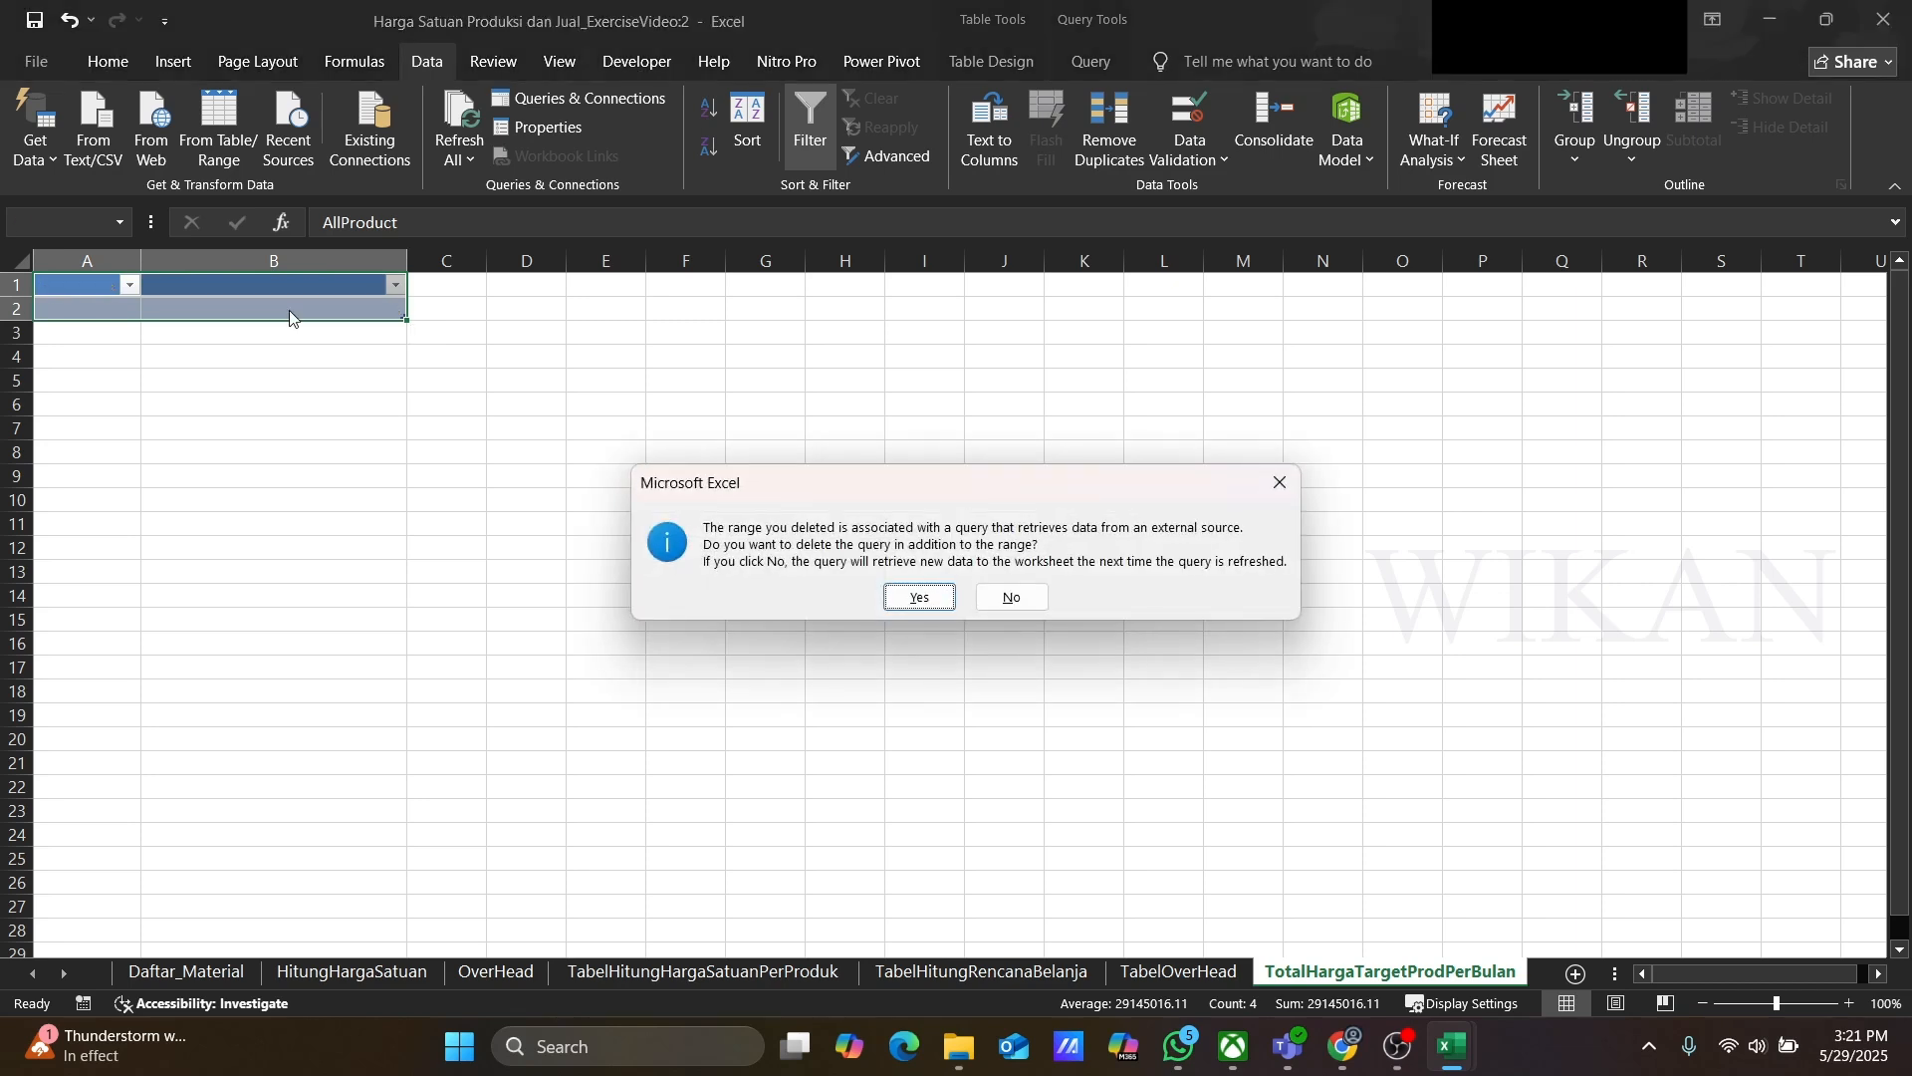
left_click(1011, 597)
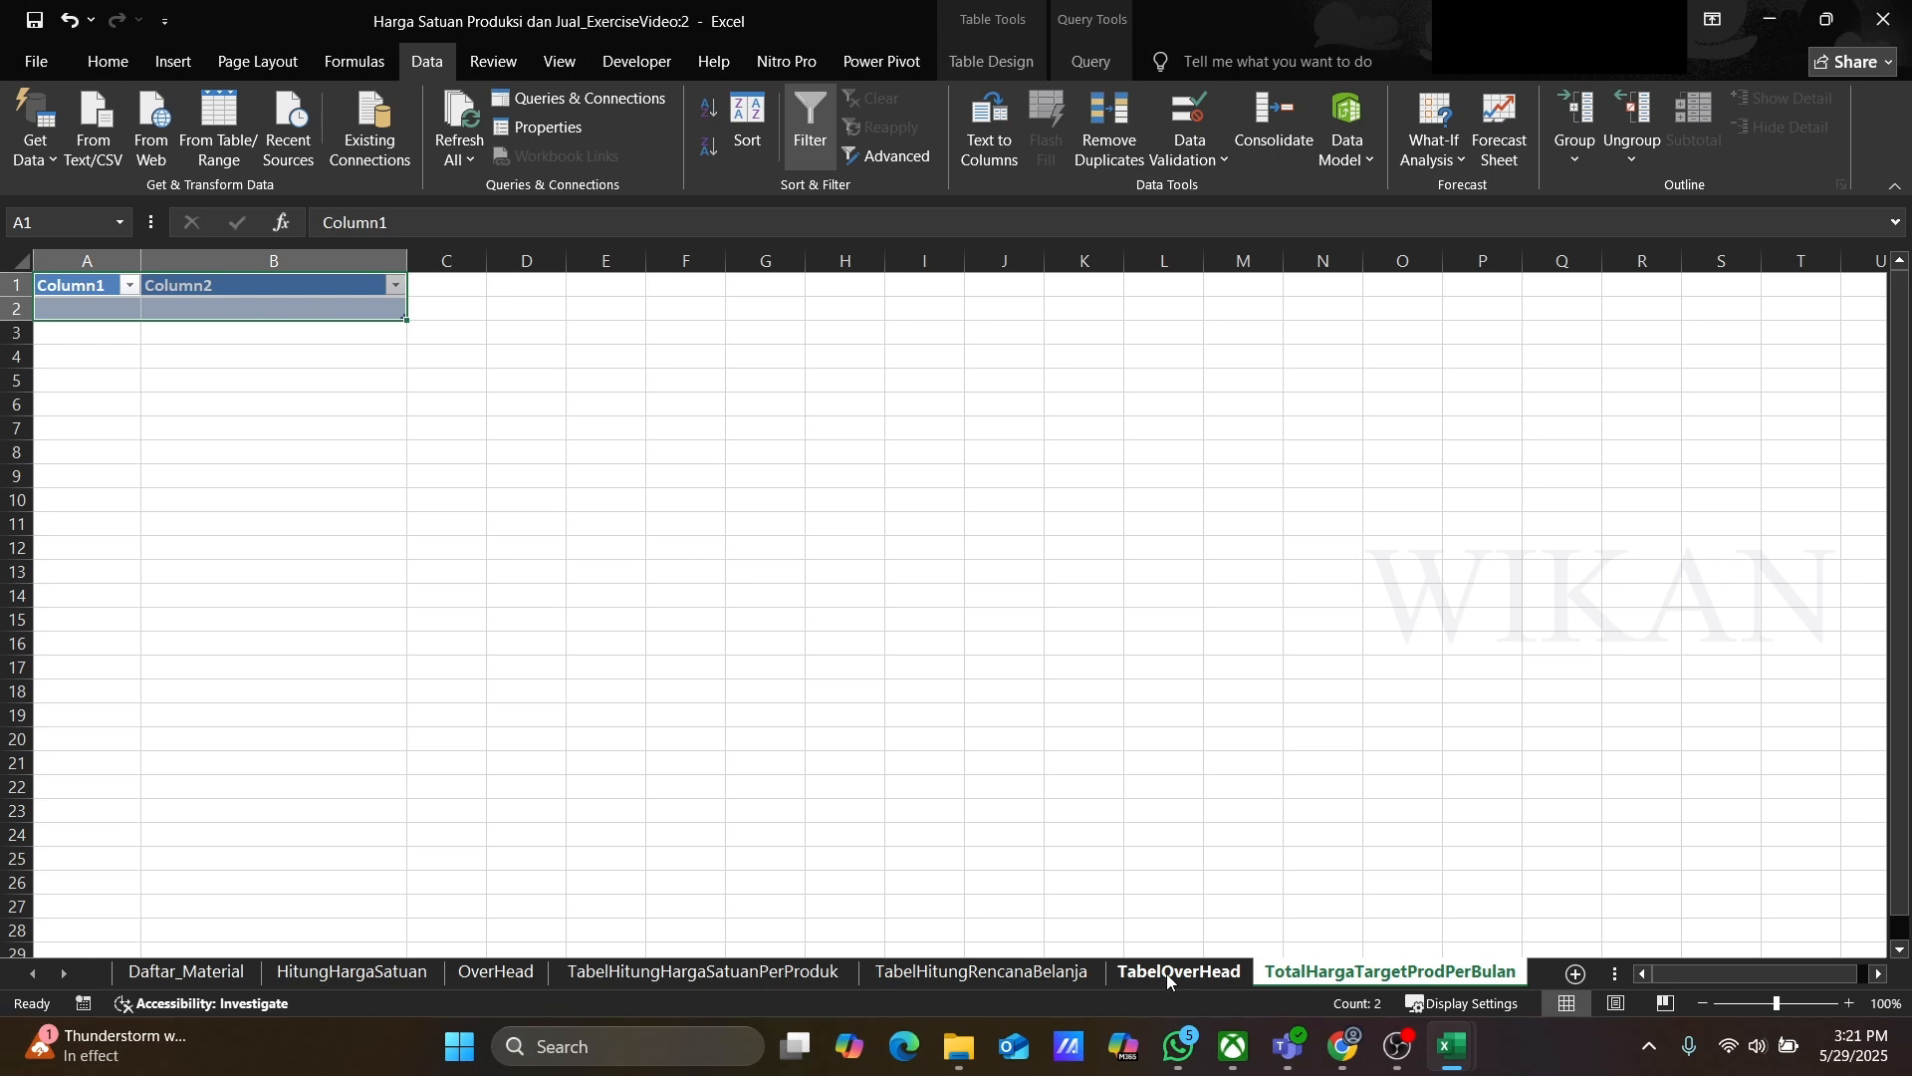
Step: Examine the weekly helper columns and their formulas beside the shopping plan table
left_click(1012, 974)
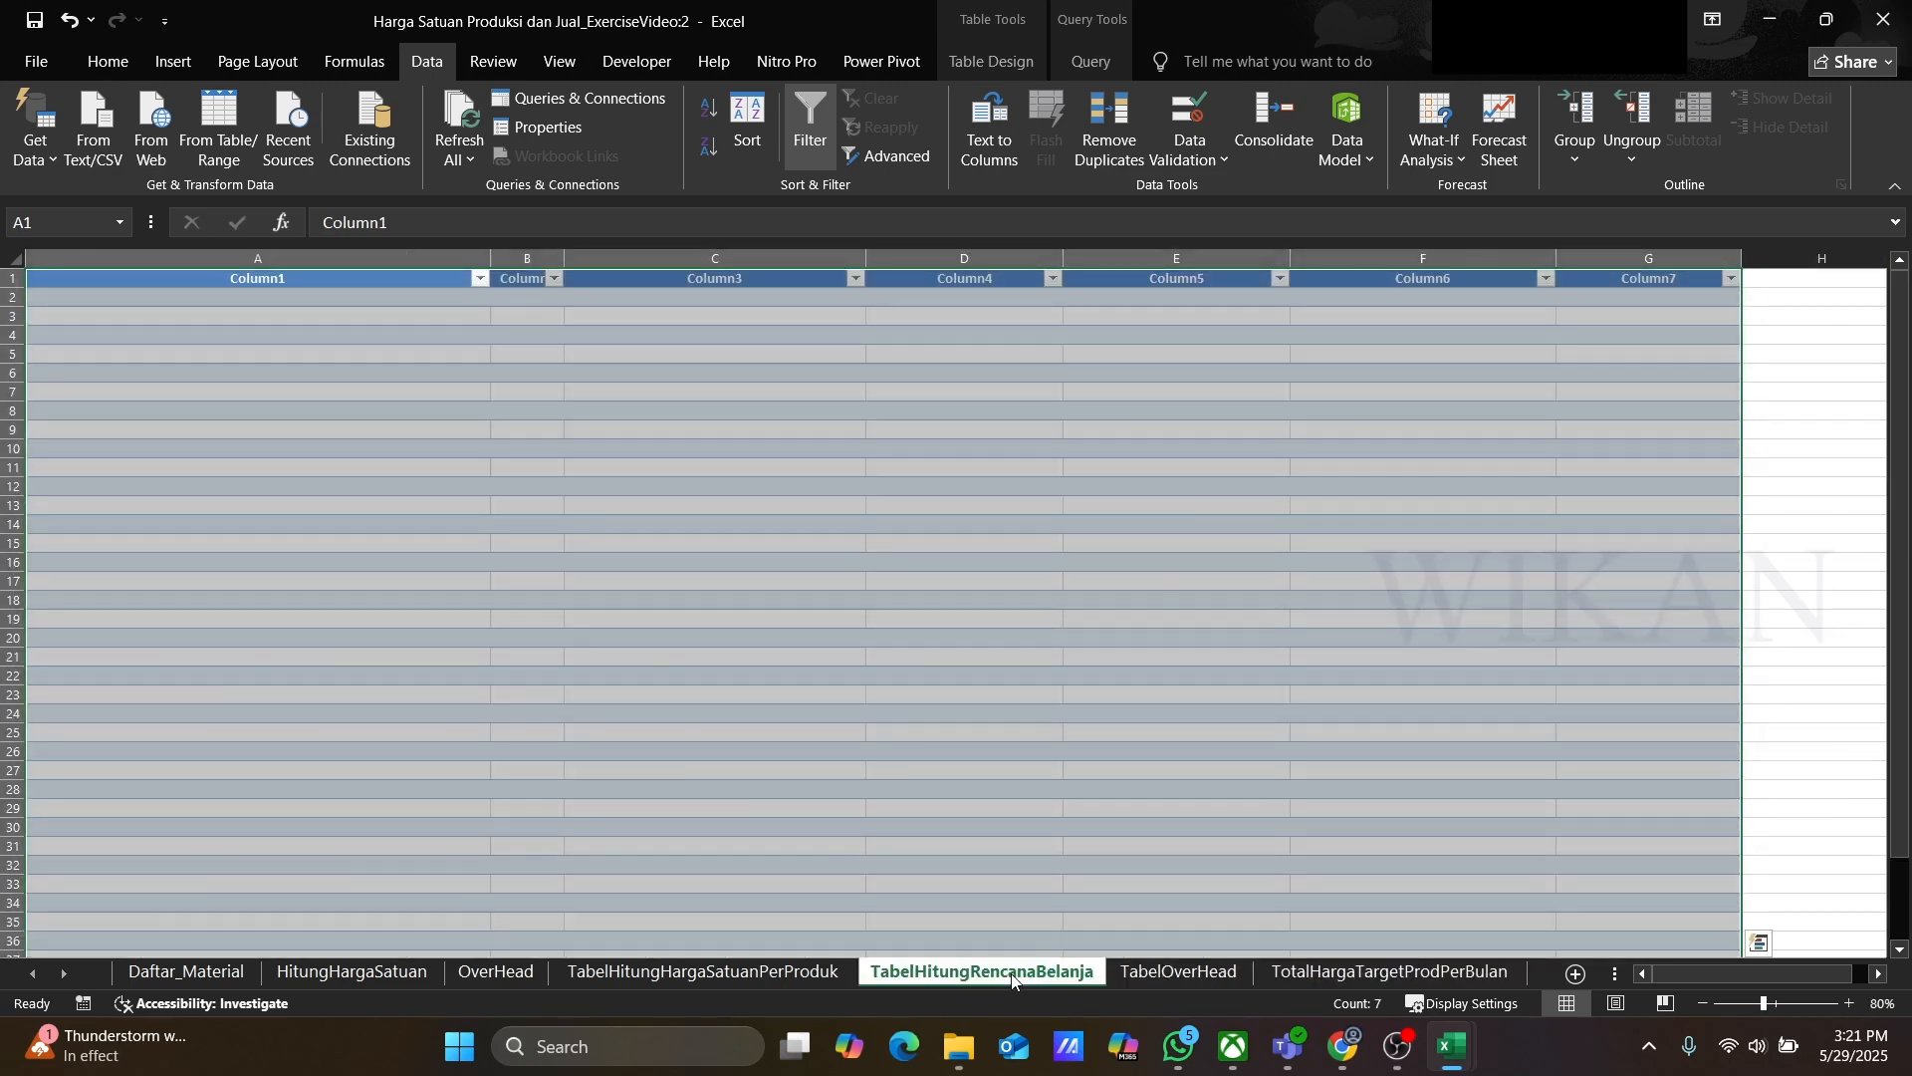
left_click(1446, 660)
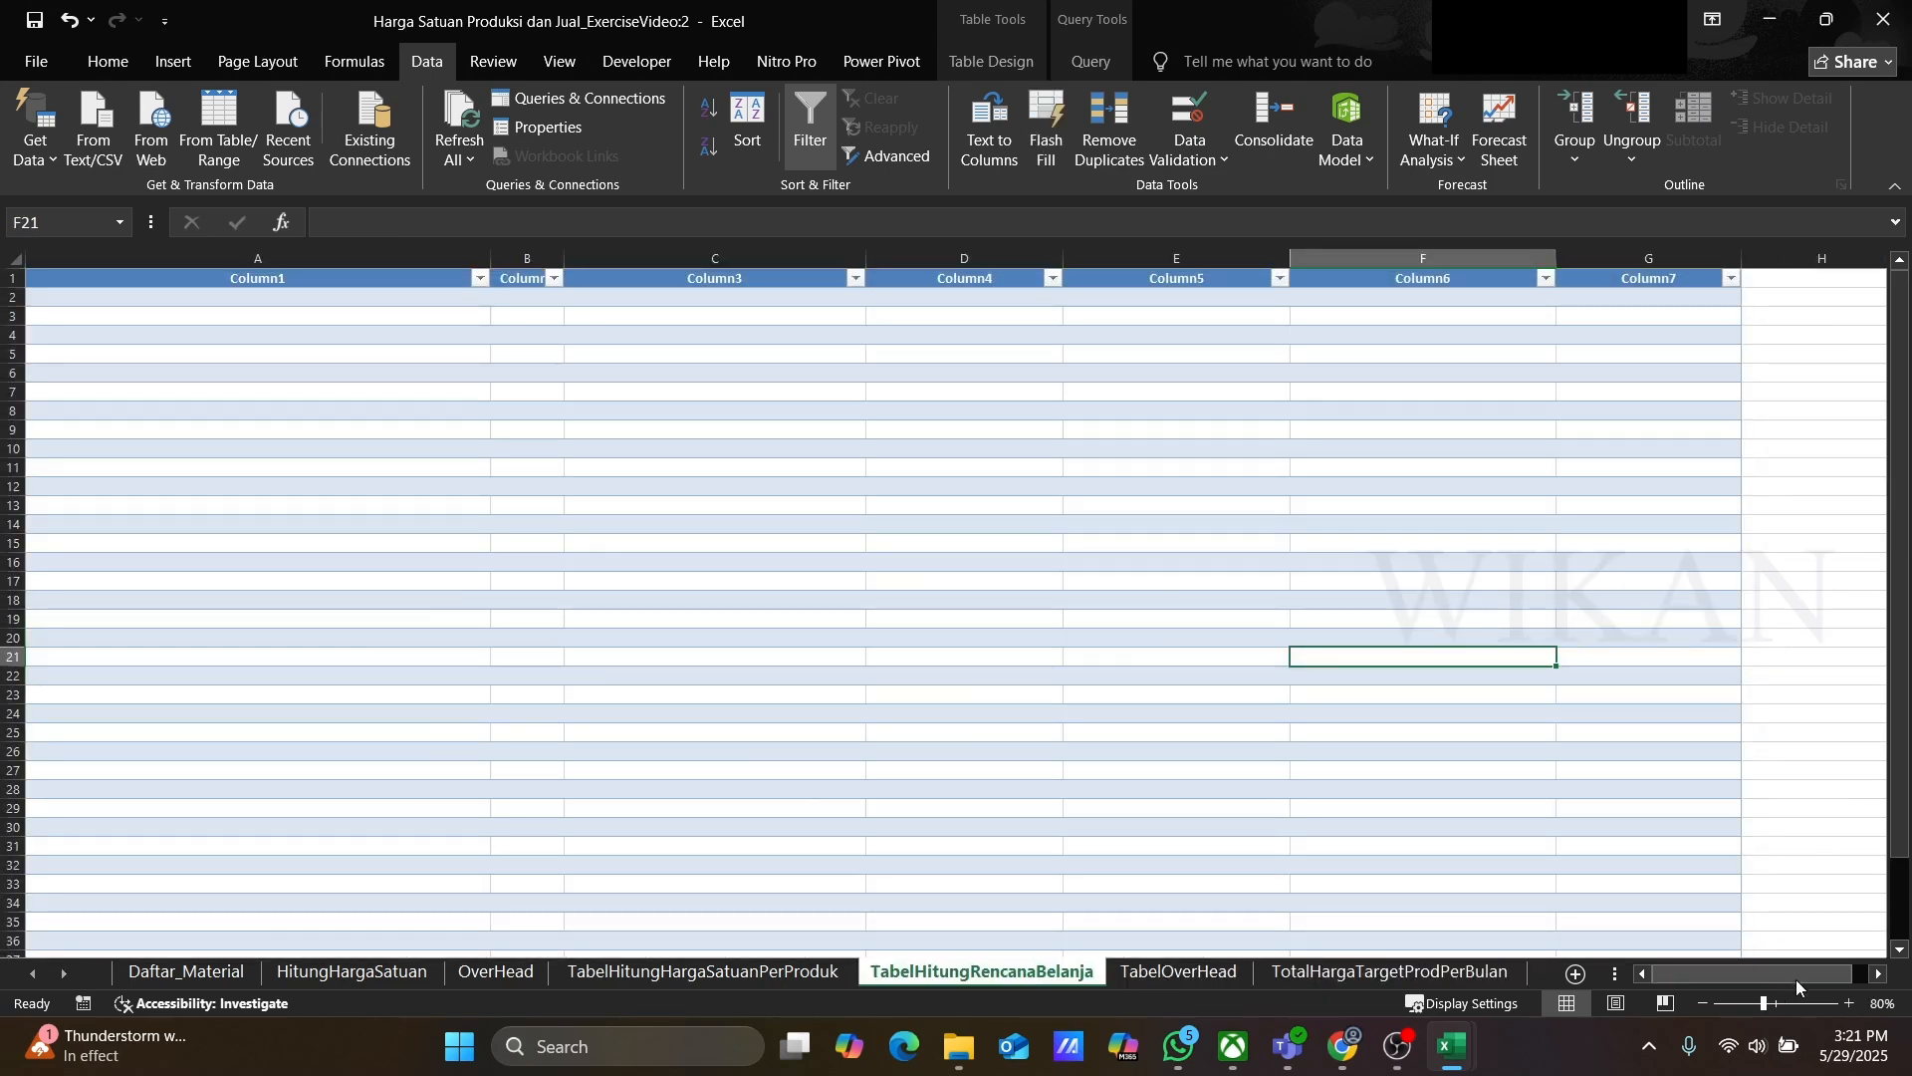
left_click(1876, 976)
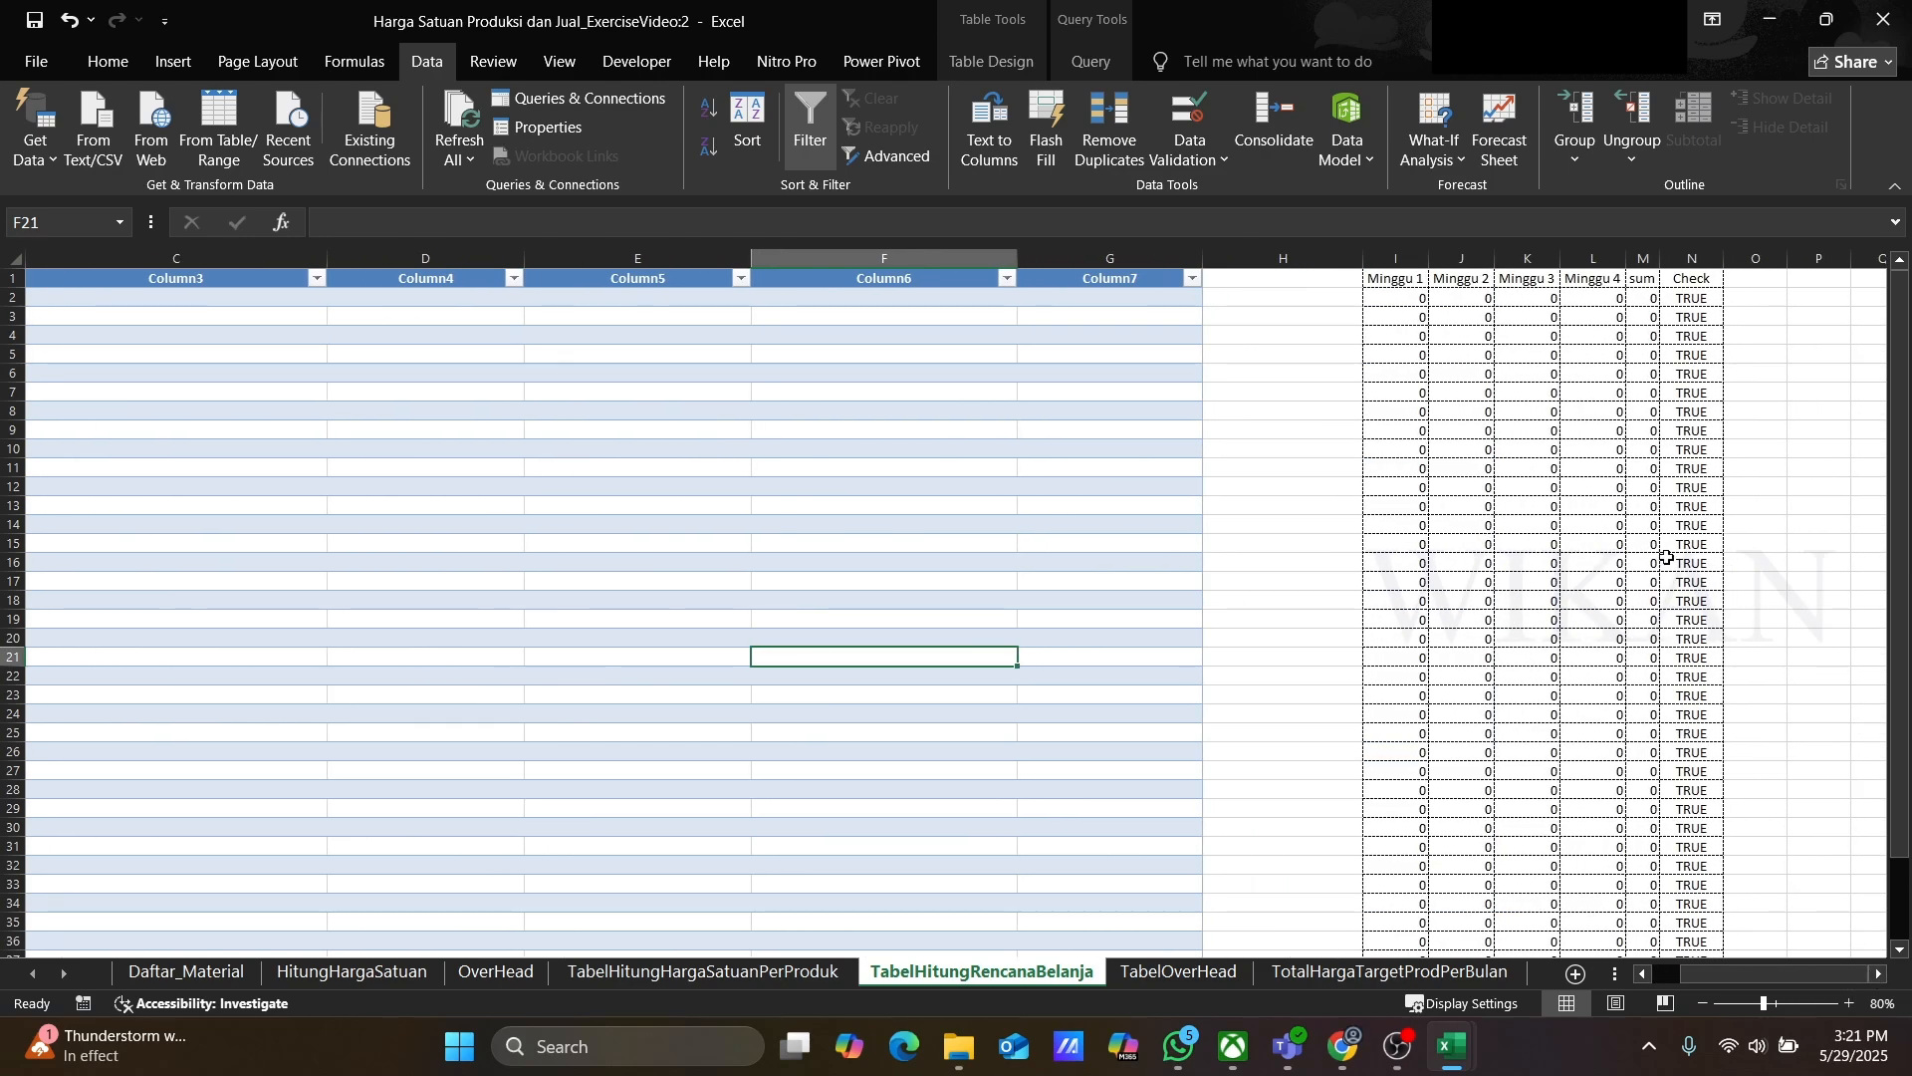
left_click(1397, 279)
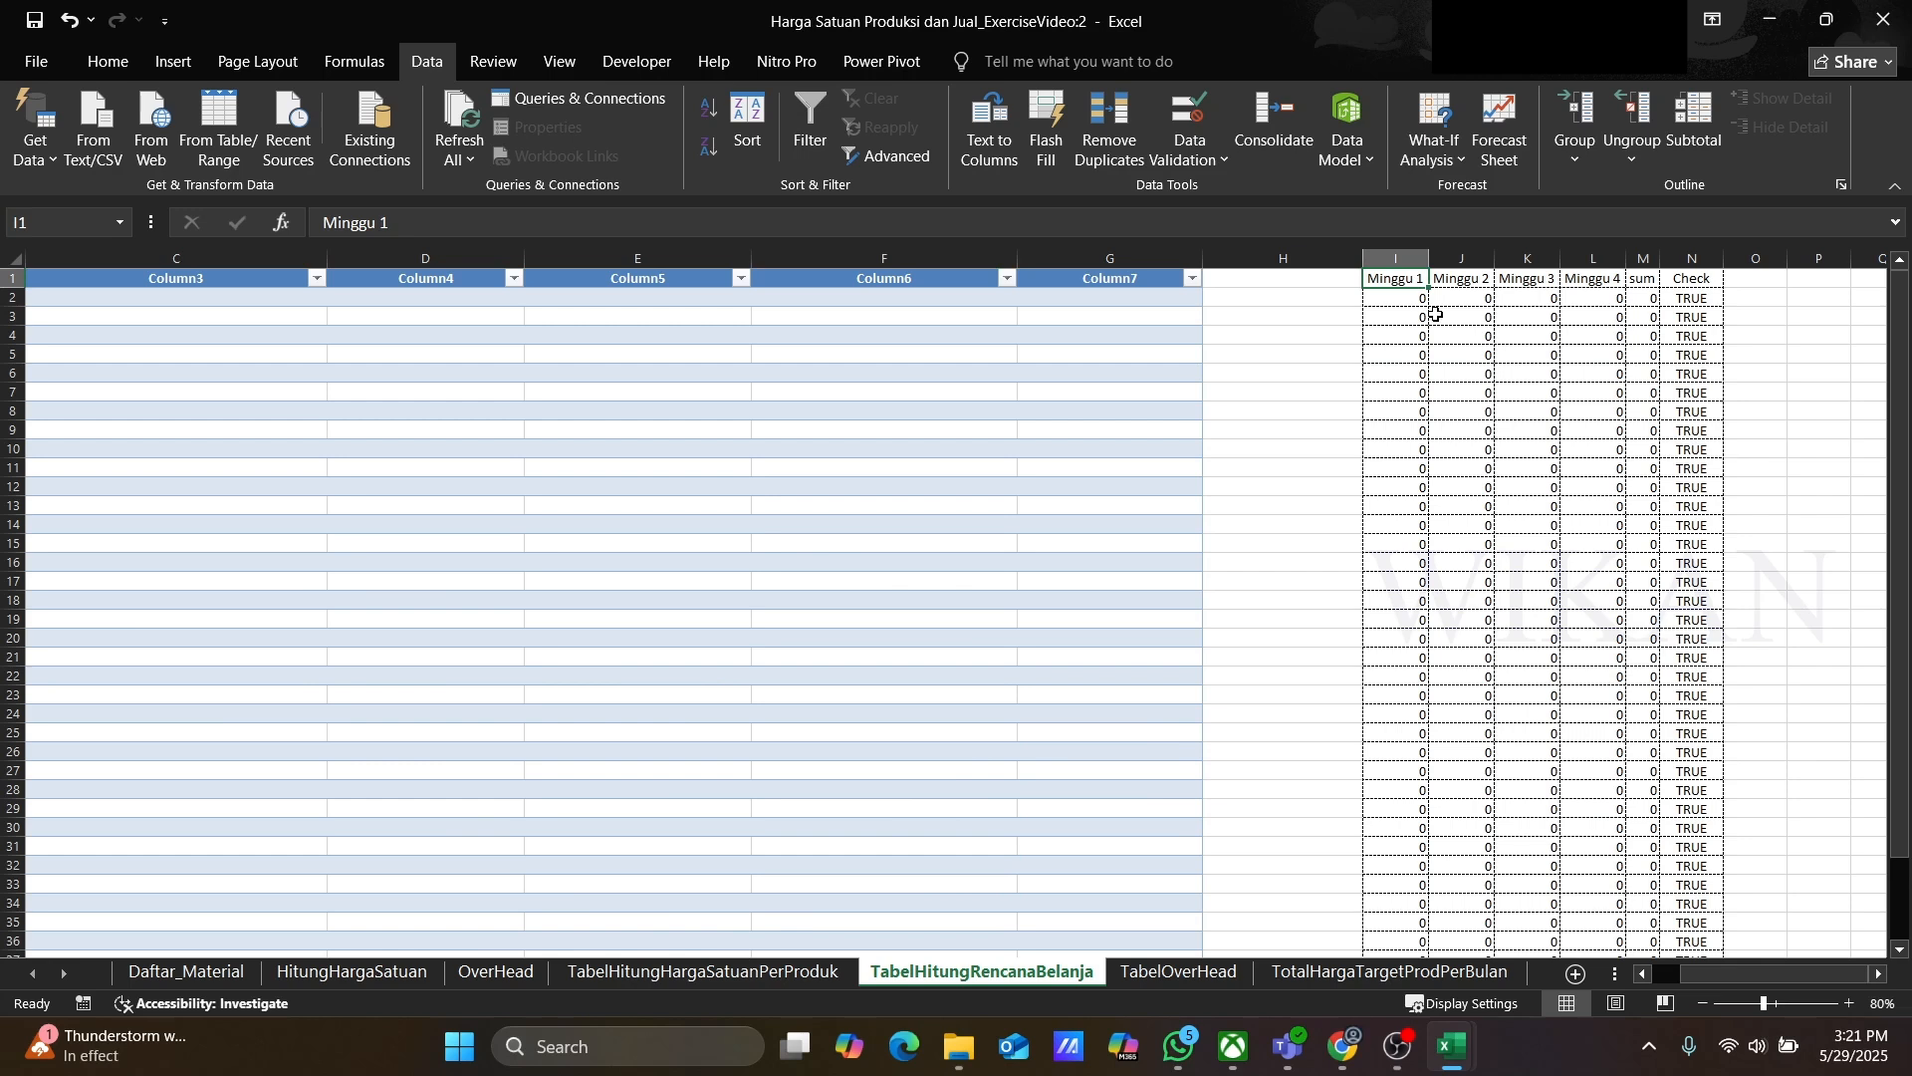
key("Right")
key("Right")
key("Right")
key("Right")
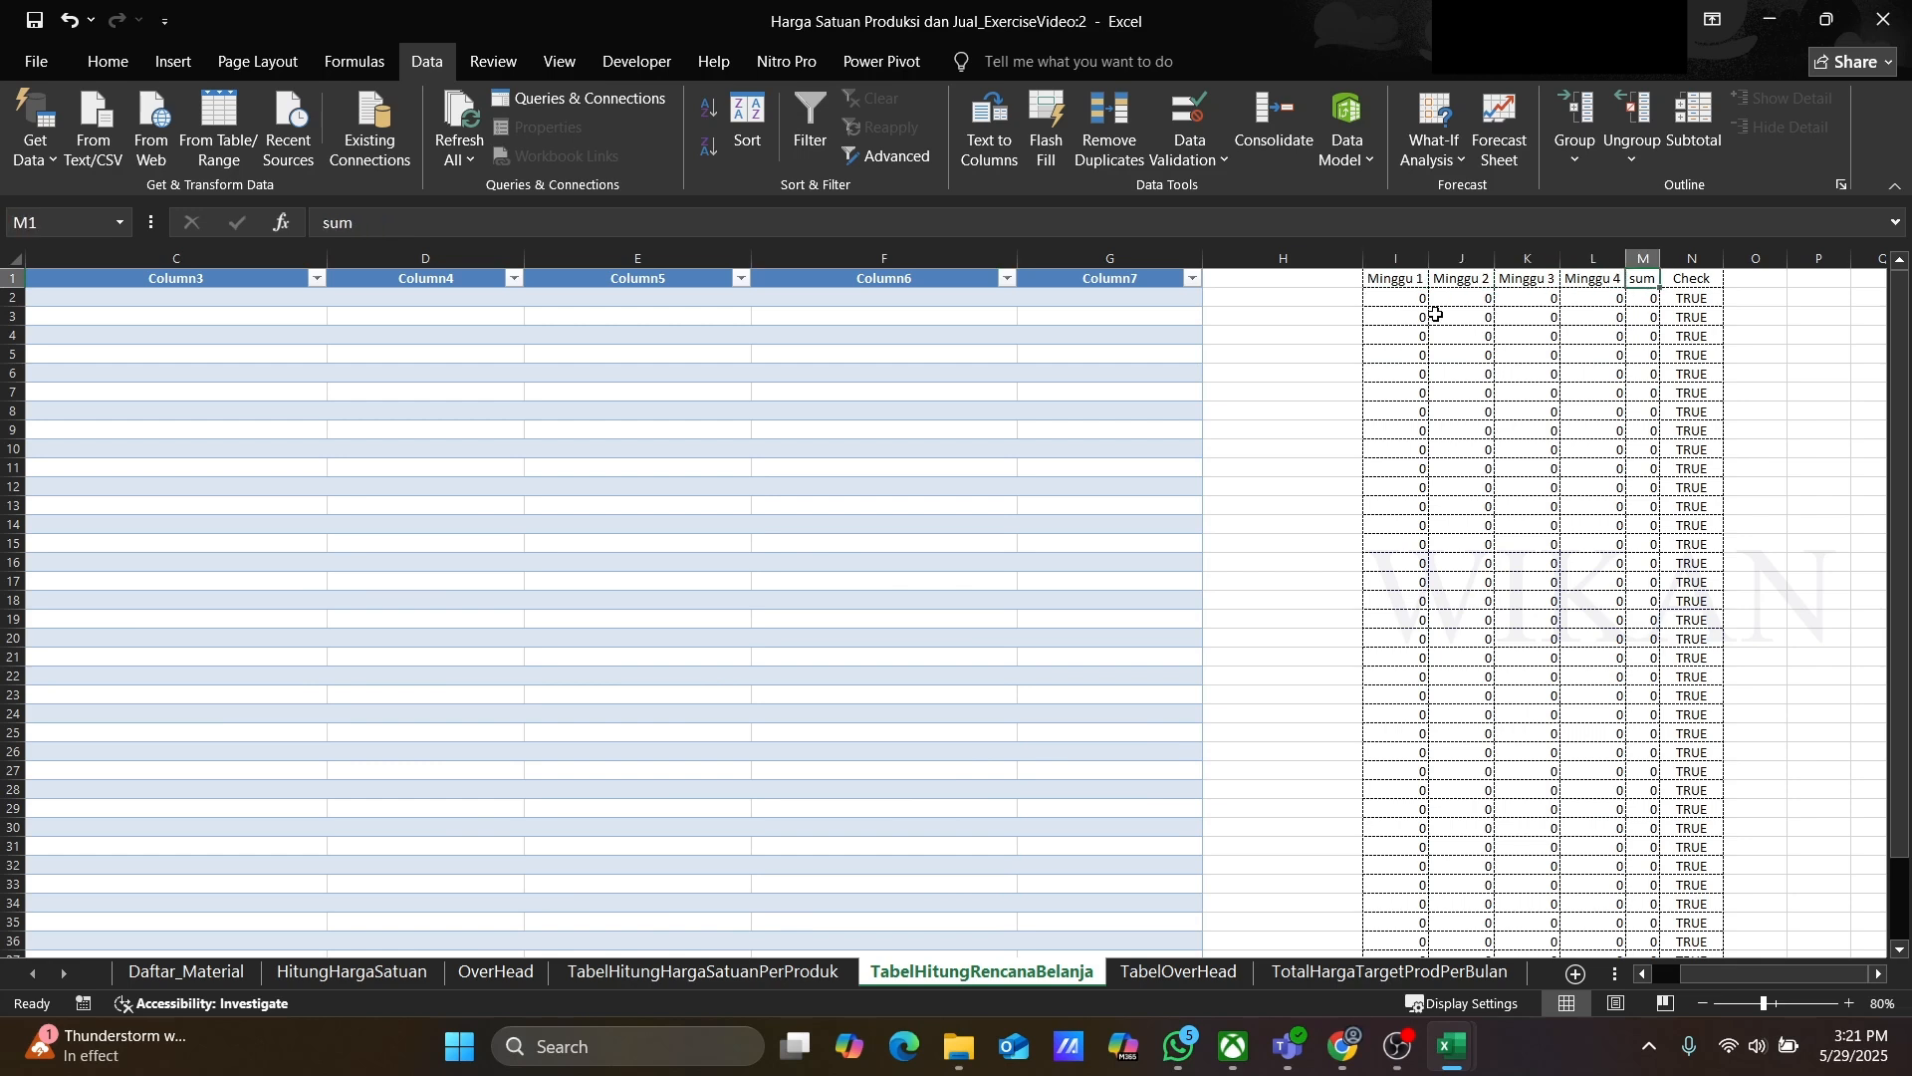
key("Right")
key("Down")
key("Left")
key("Left")
key("Left")
key("Left")
key("Left")
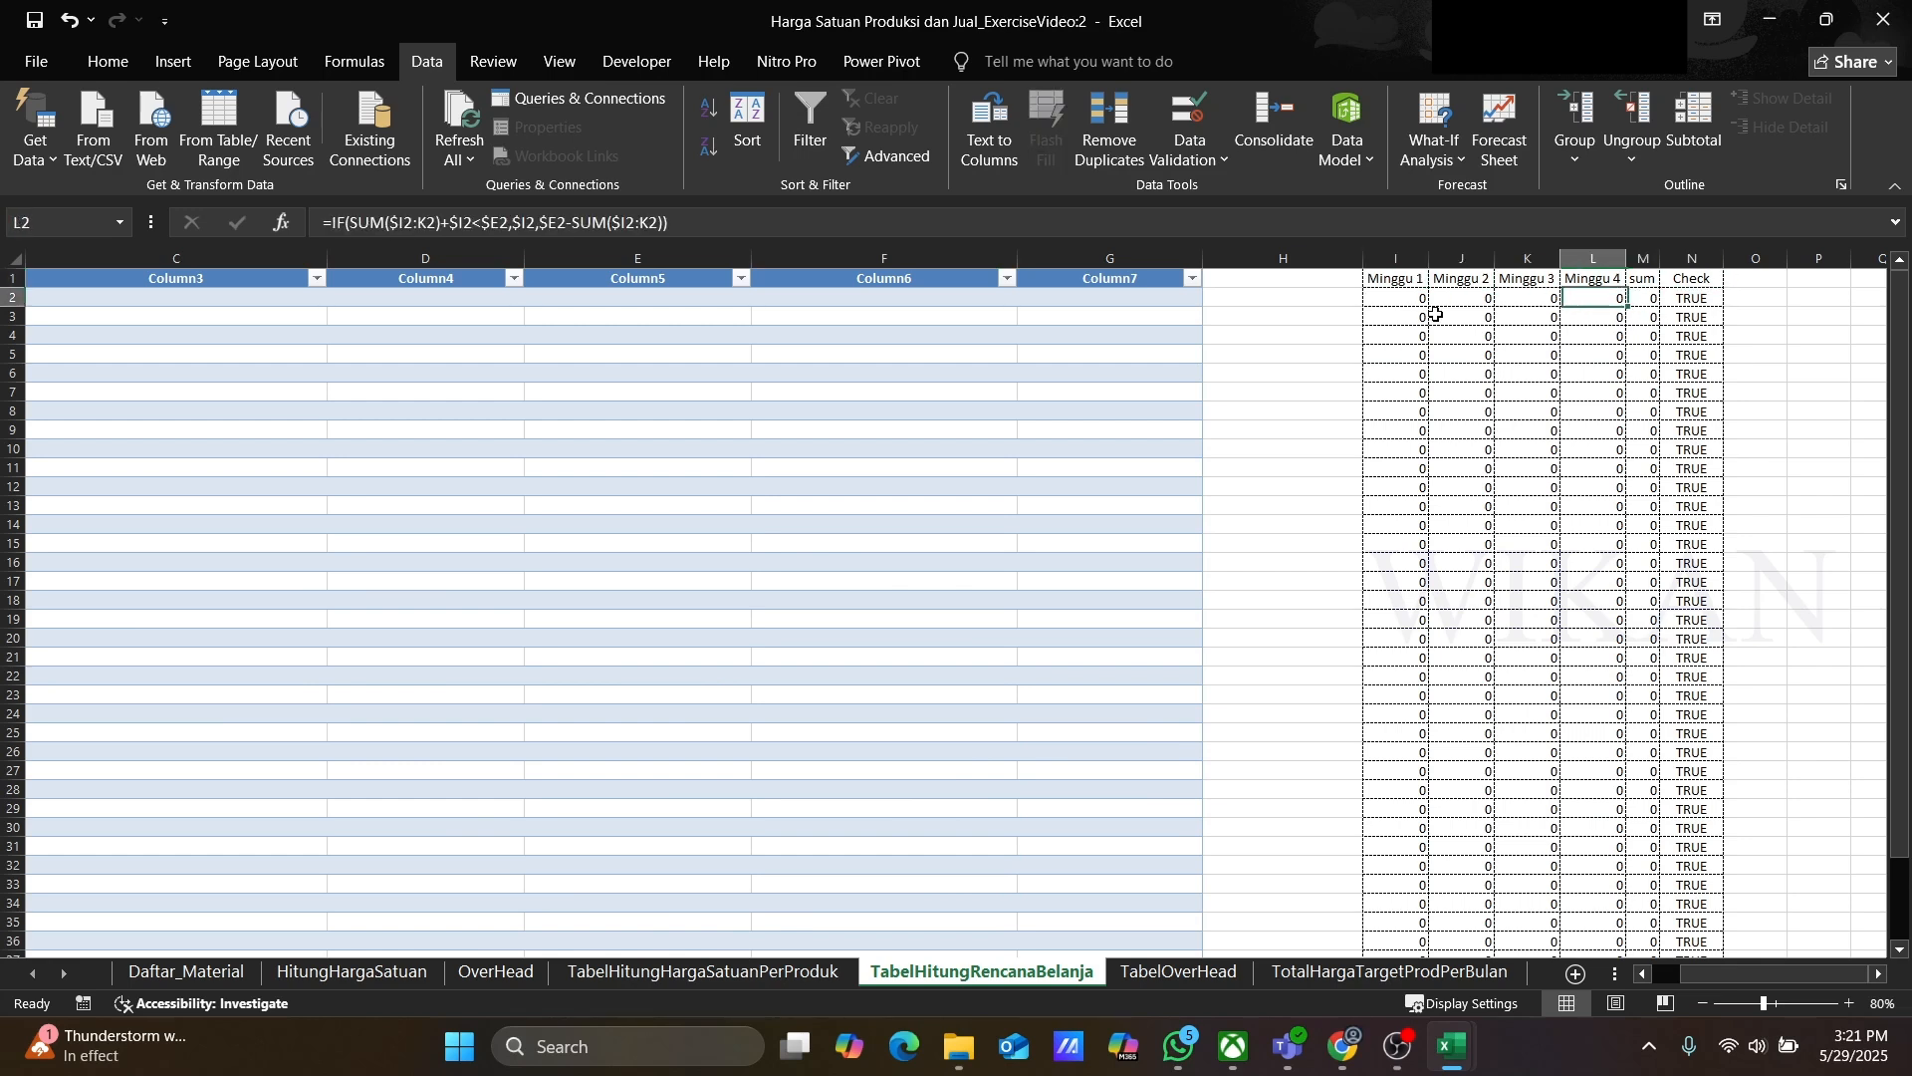
key("Down")
key("Down")
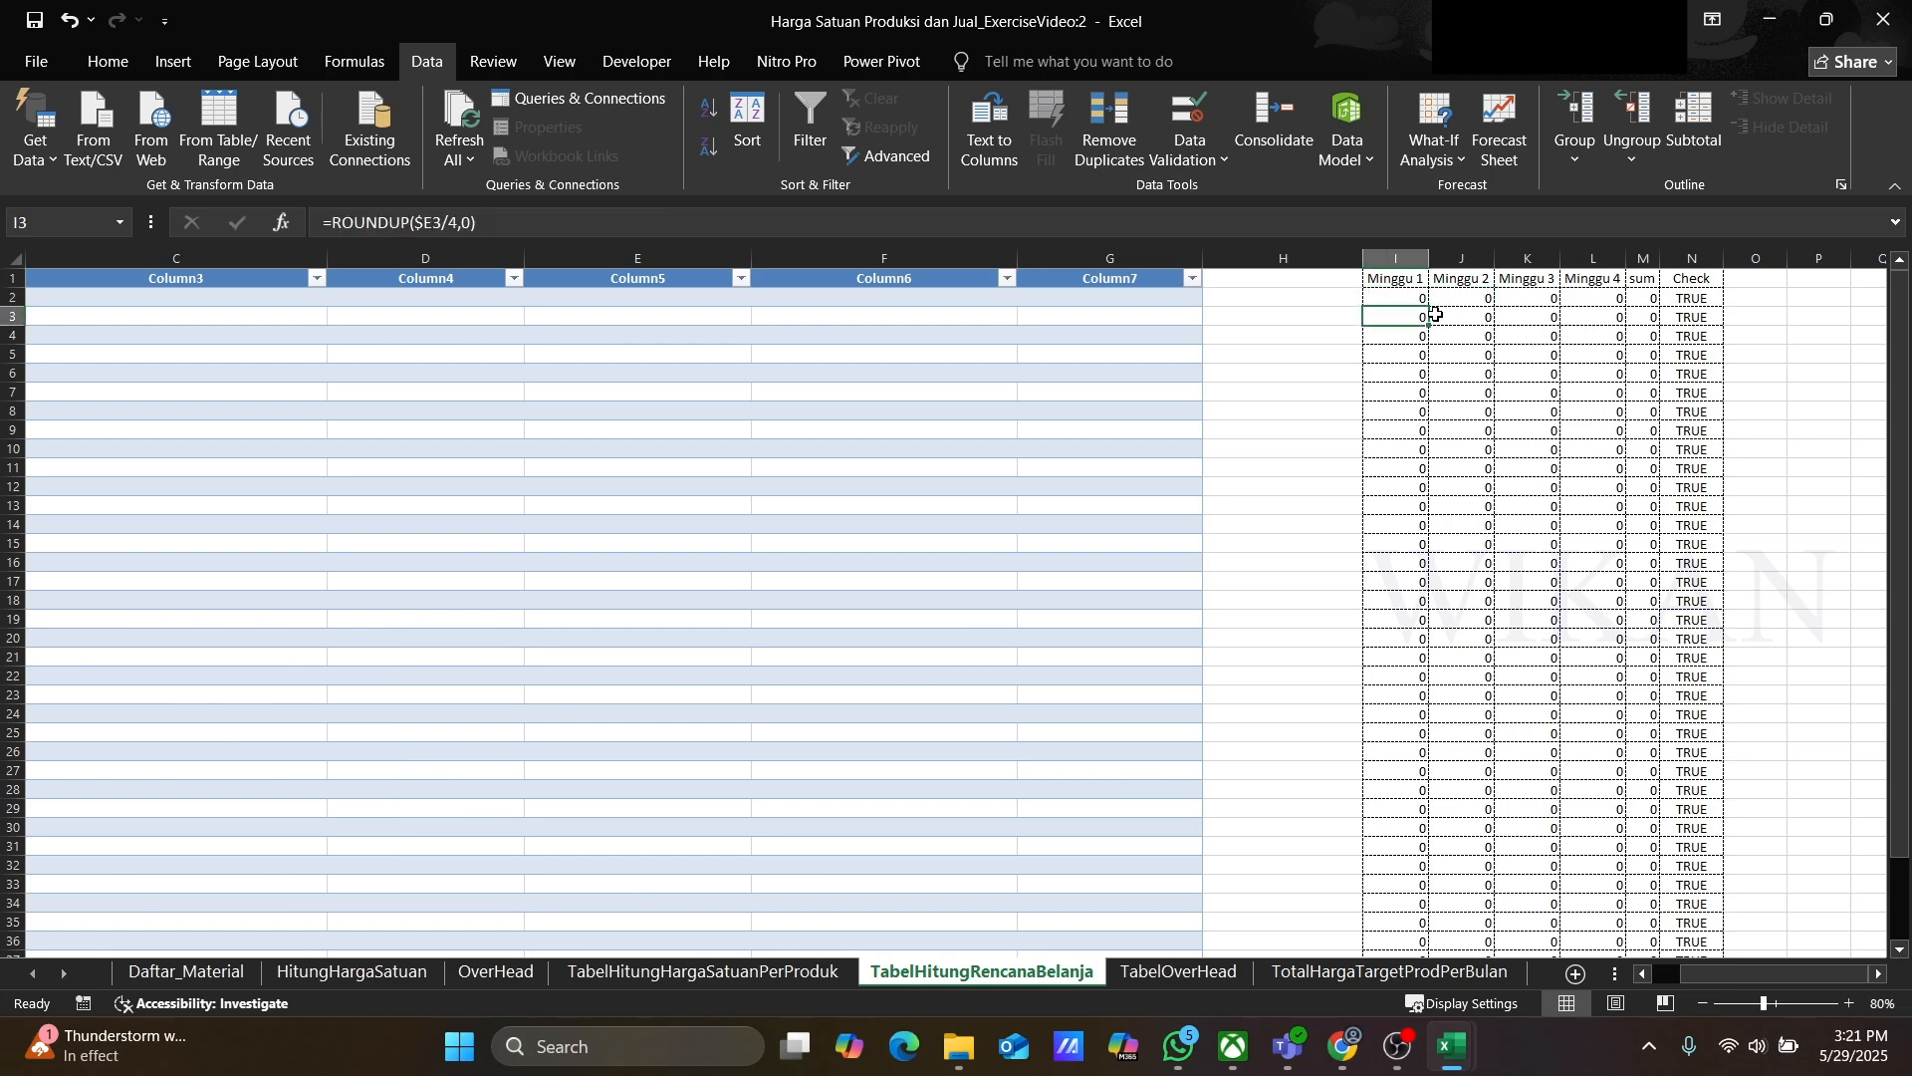
key("Right")
key("Right")
key("Right")
key("Right")
key("Down")
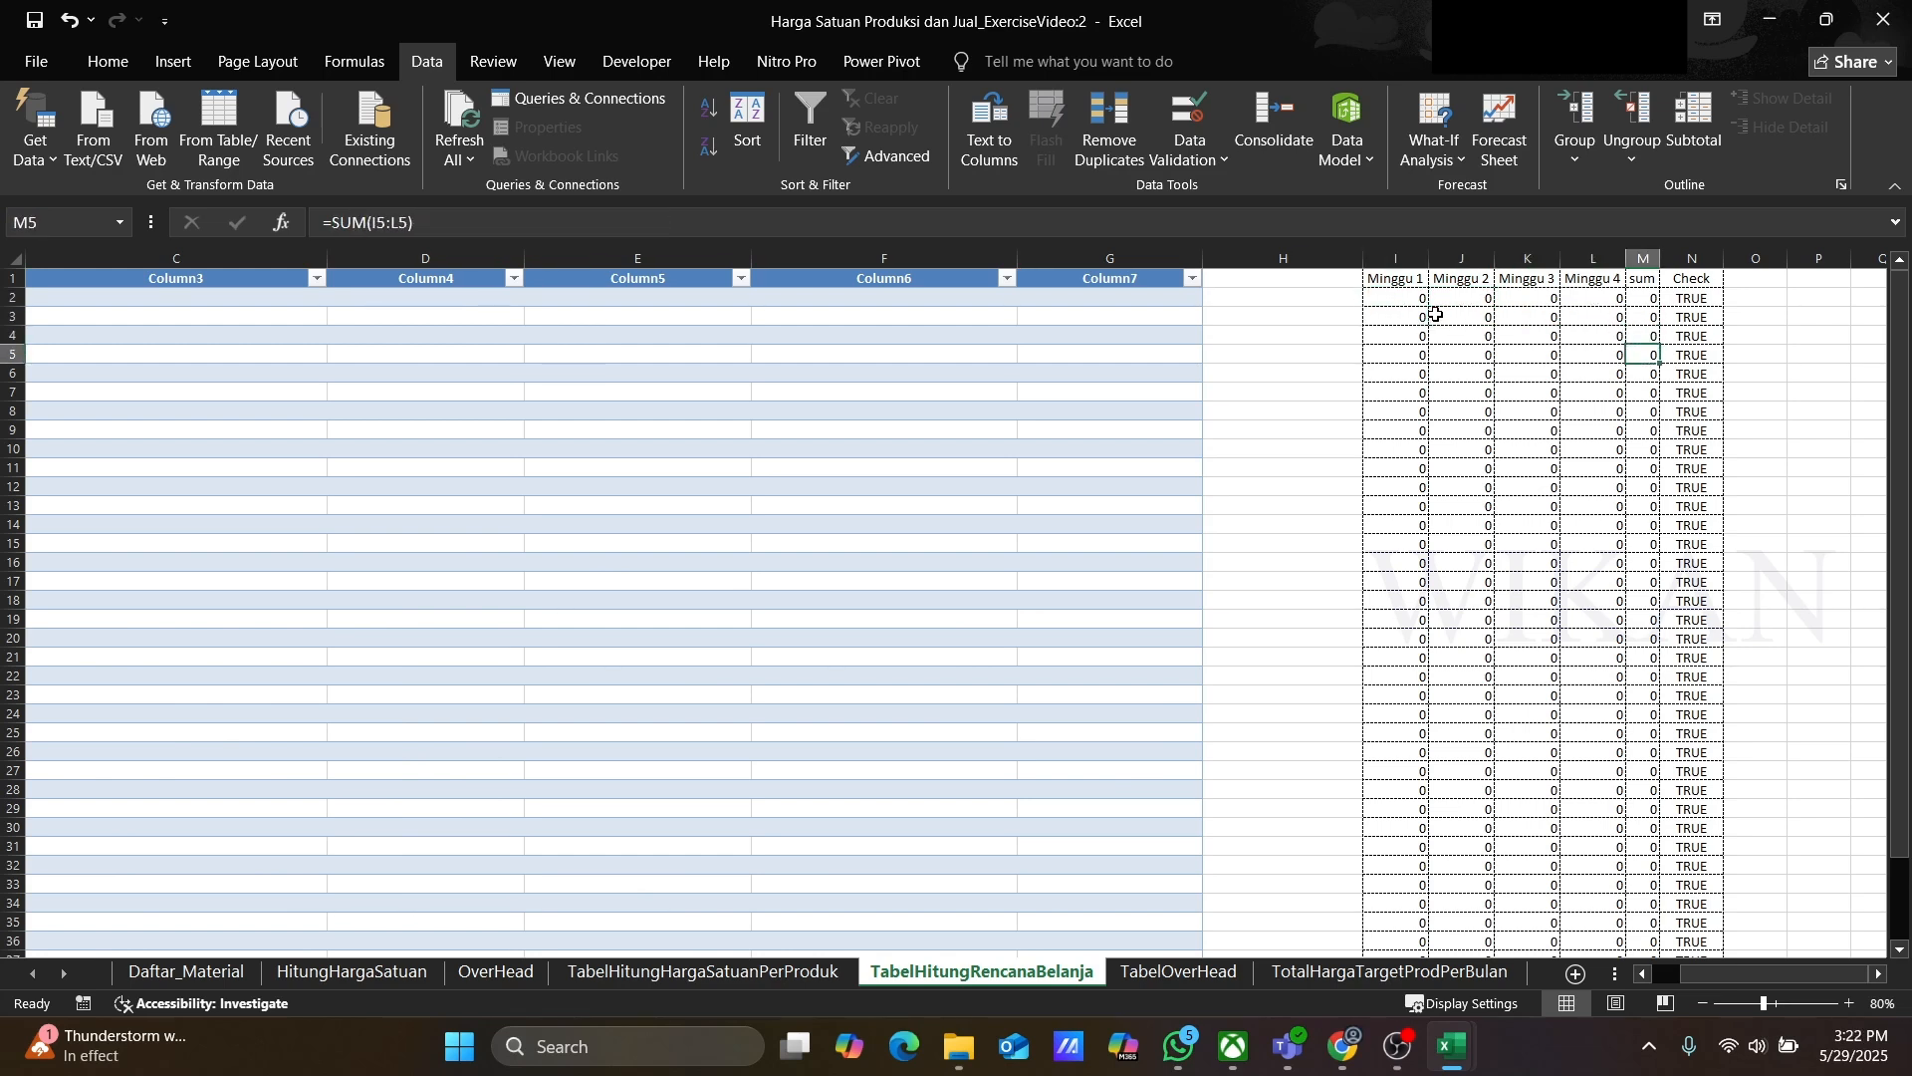
Step: Refresh all queries in the workbook to reload the output tables
left_click(498, 973)
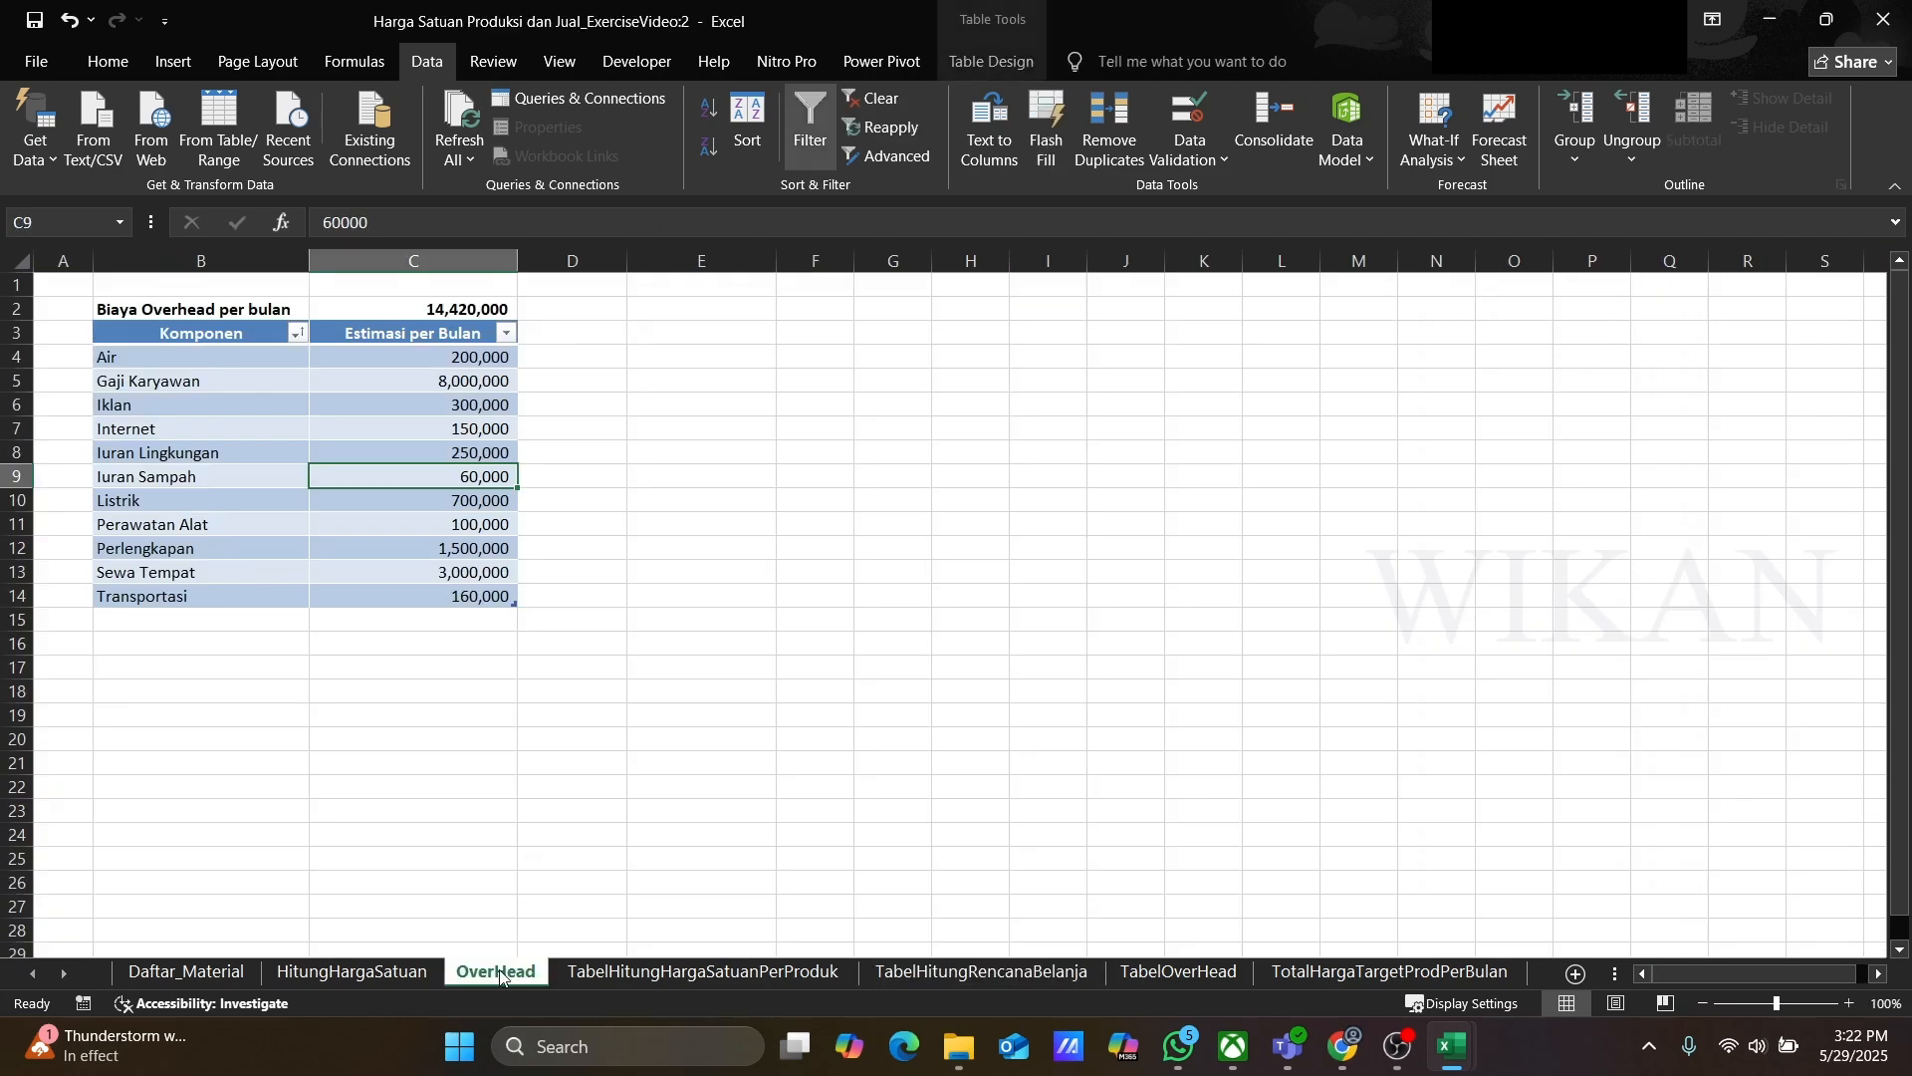
left_click(653, 976)
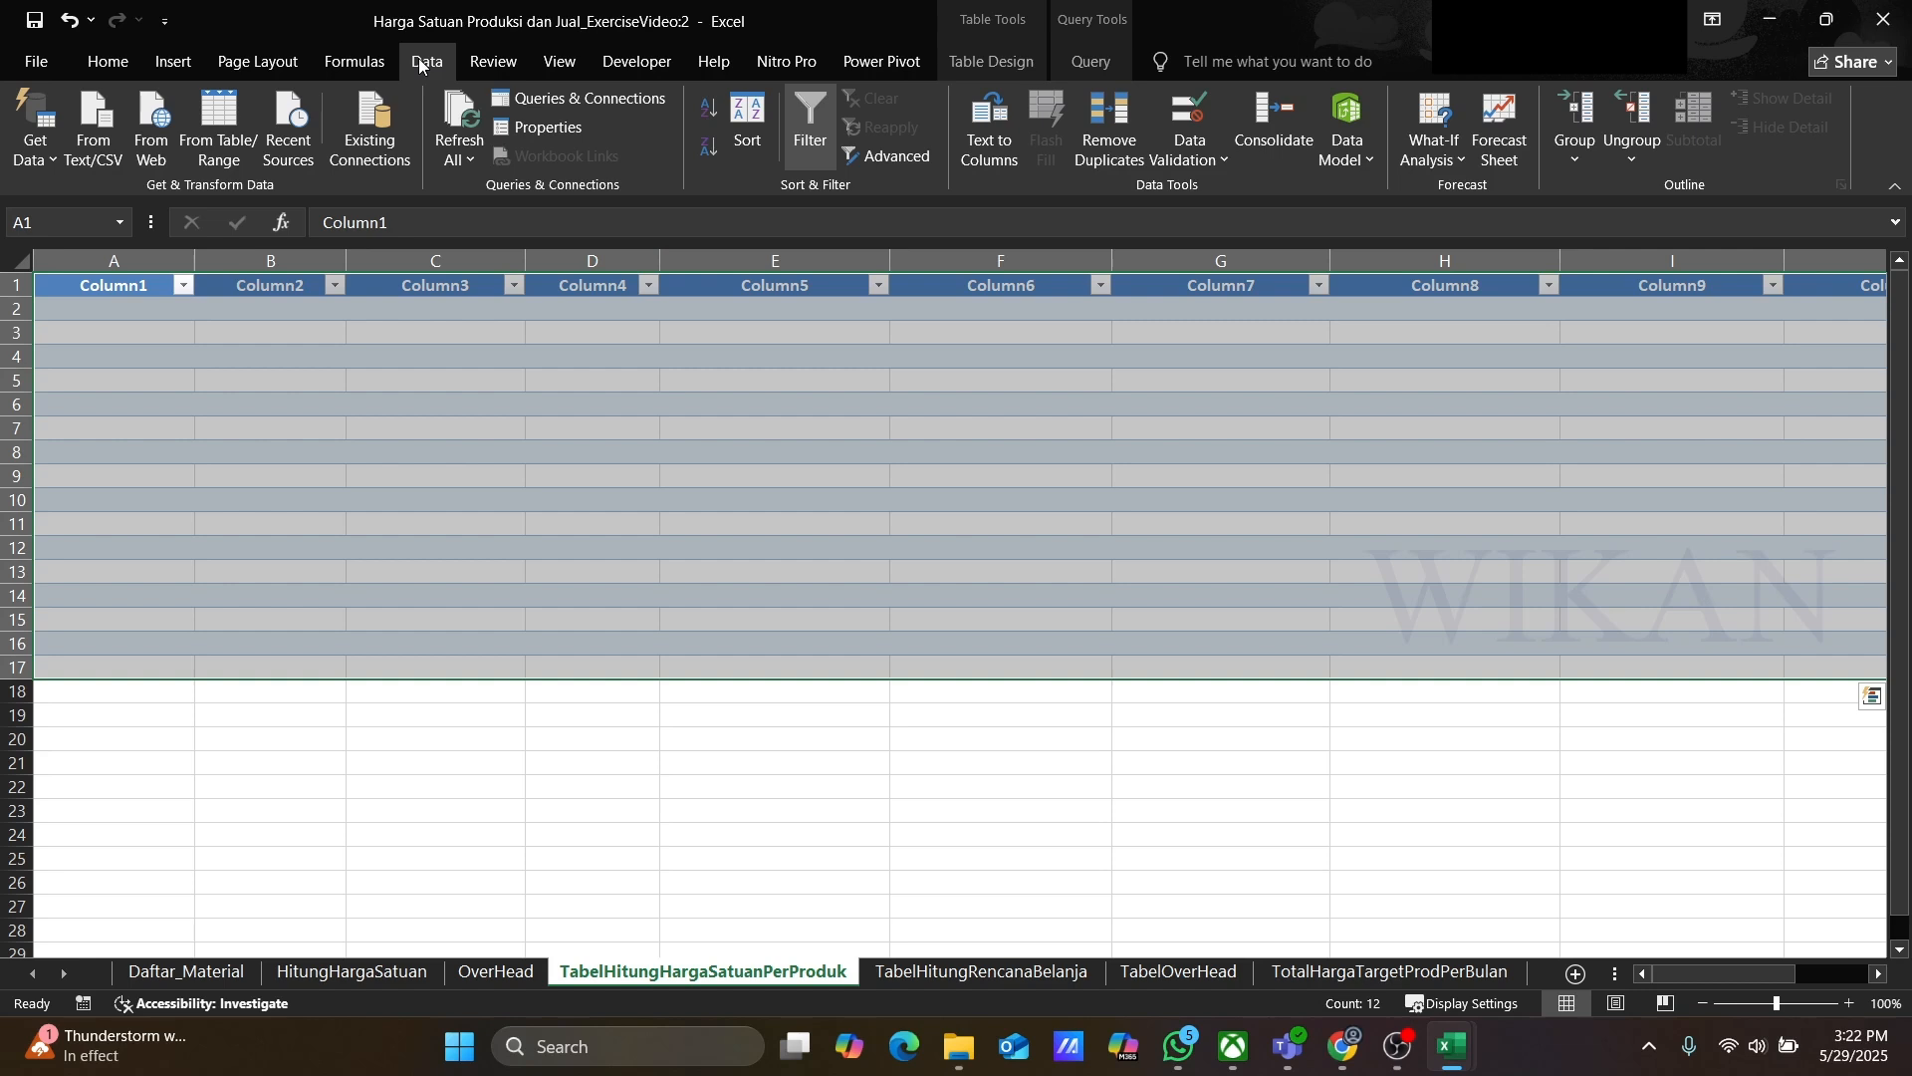
left_click(460, 162)
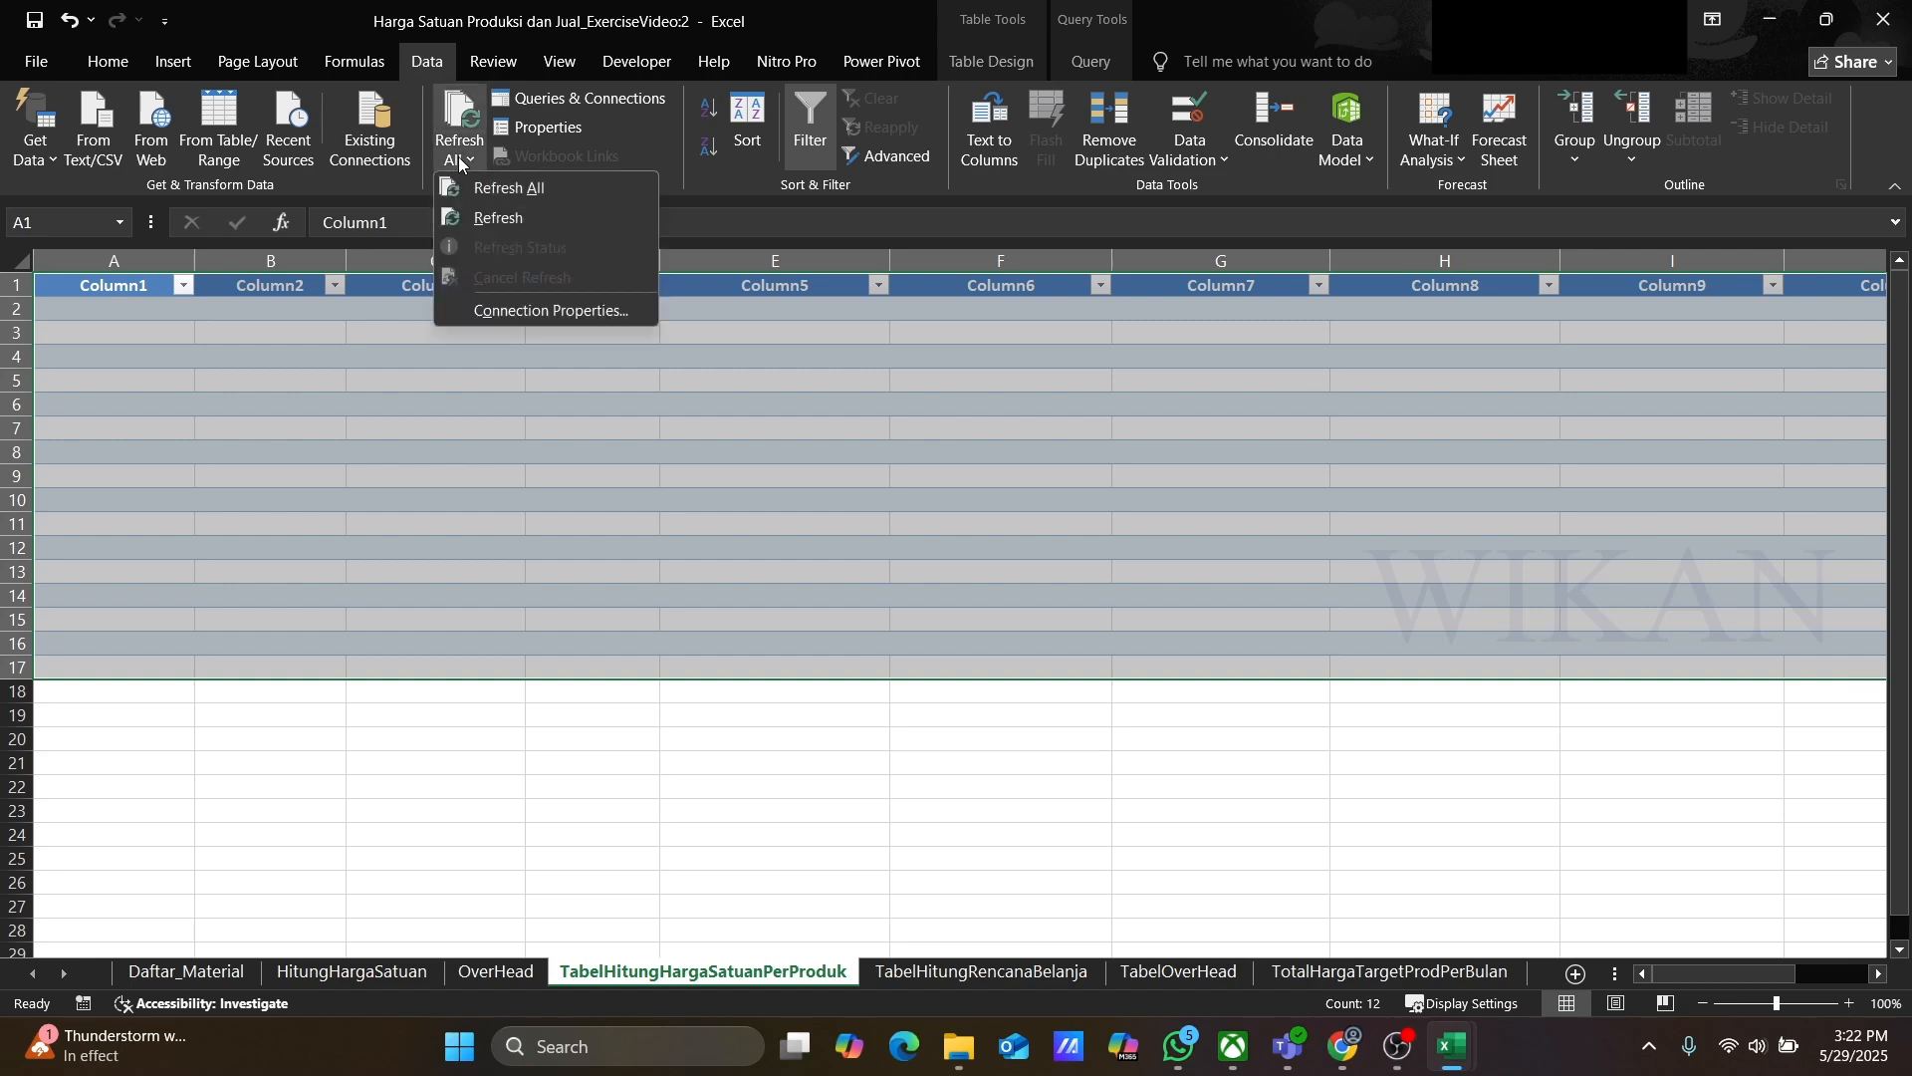
left_click(508, 188)
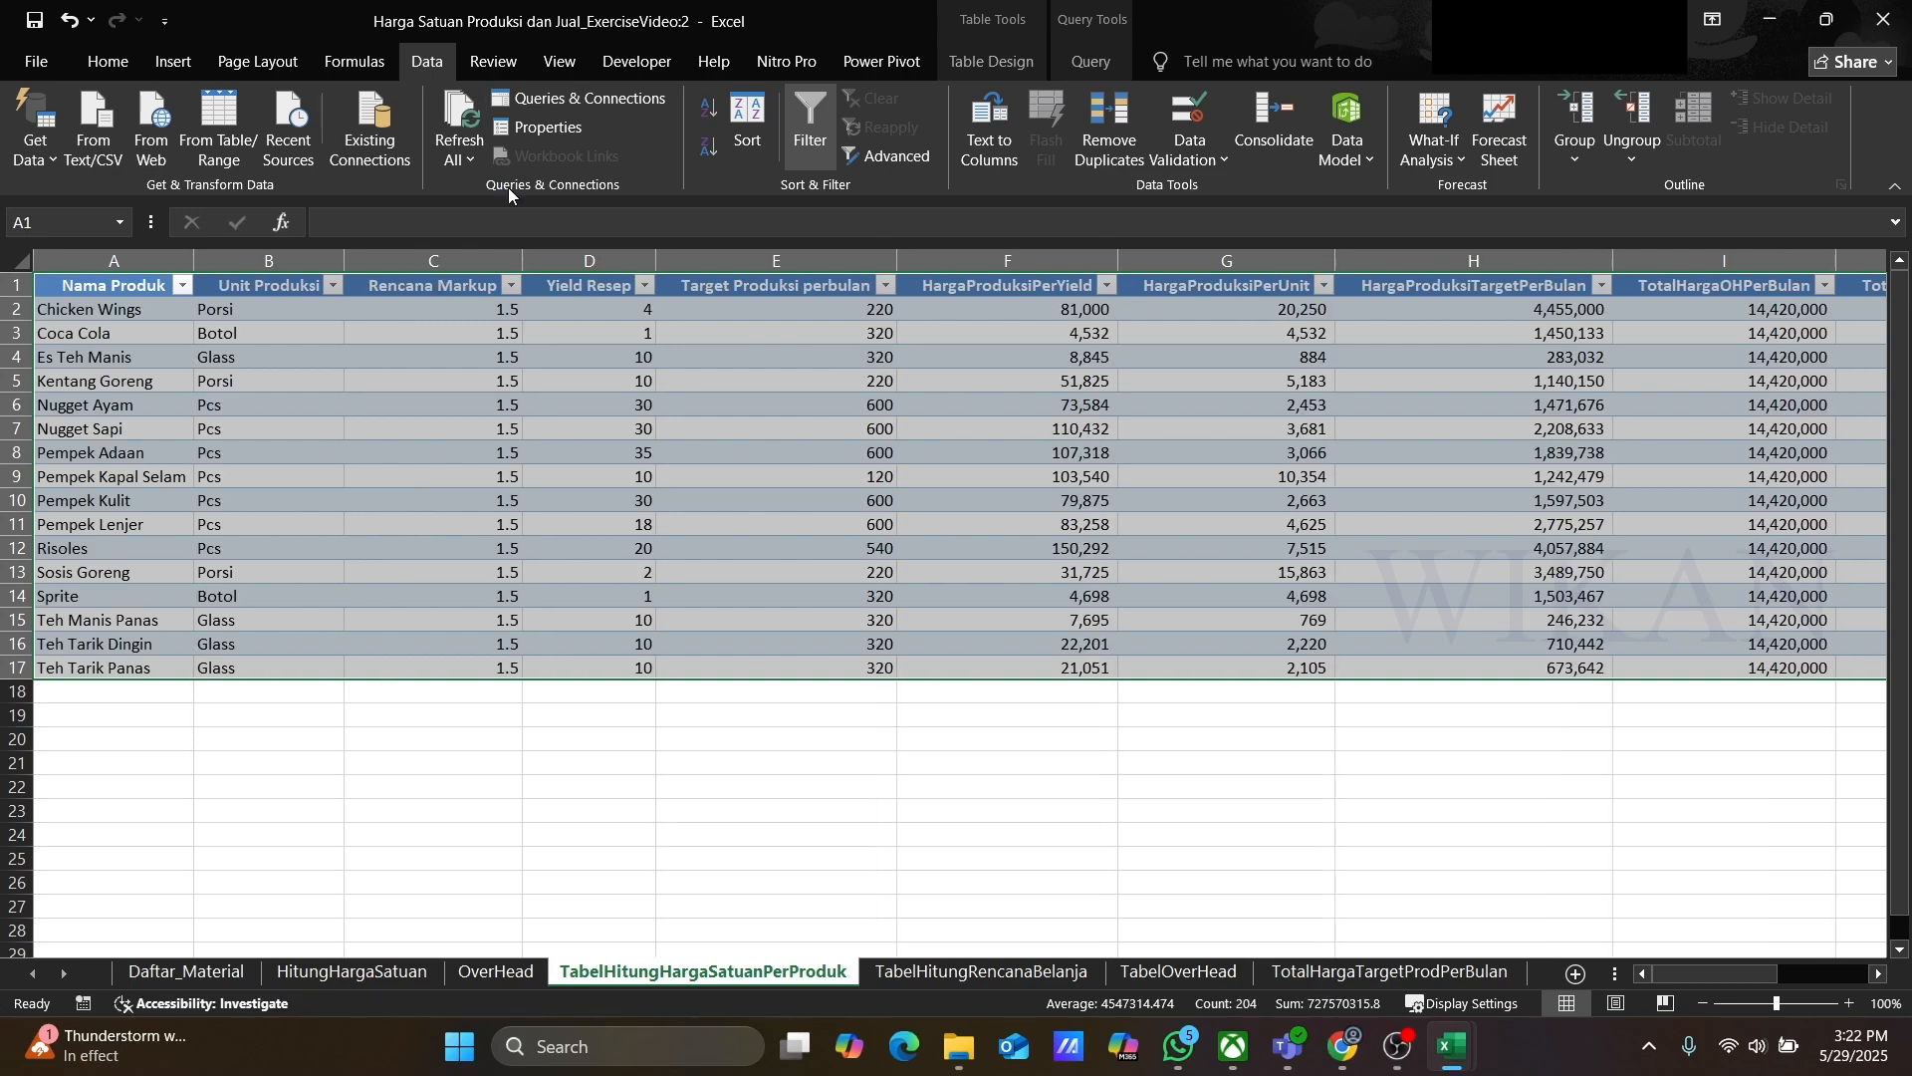
Step: Review the refreshed shopping plan, overhead total and target production total sheets
left_click(278, 425)
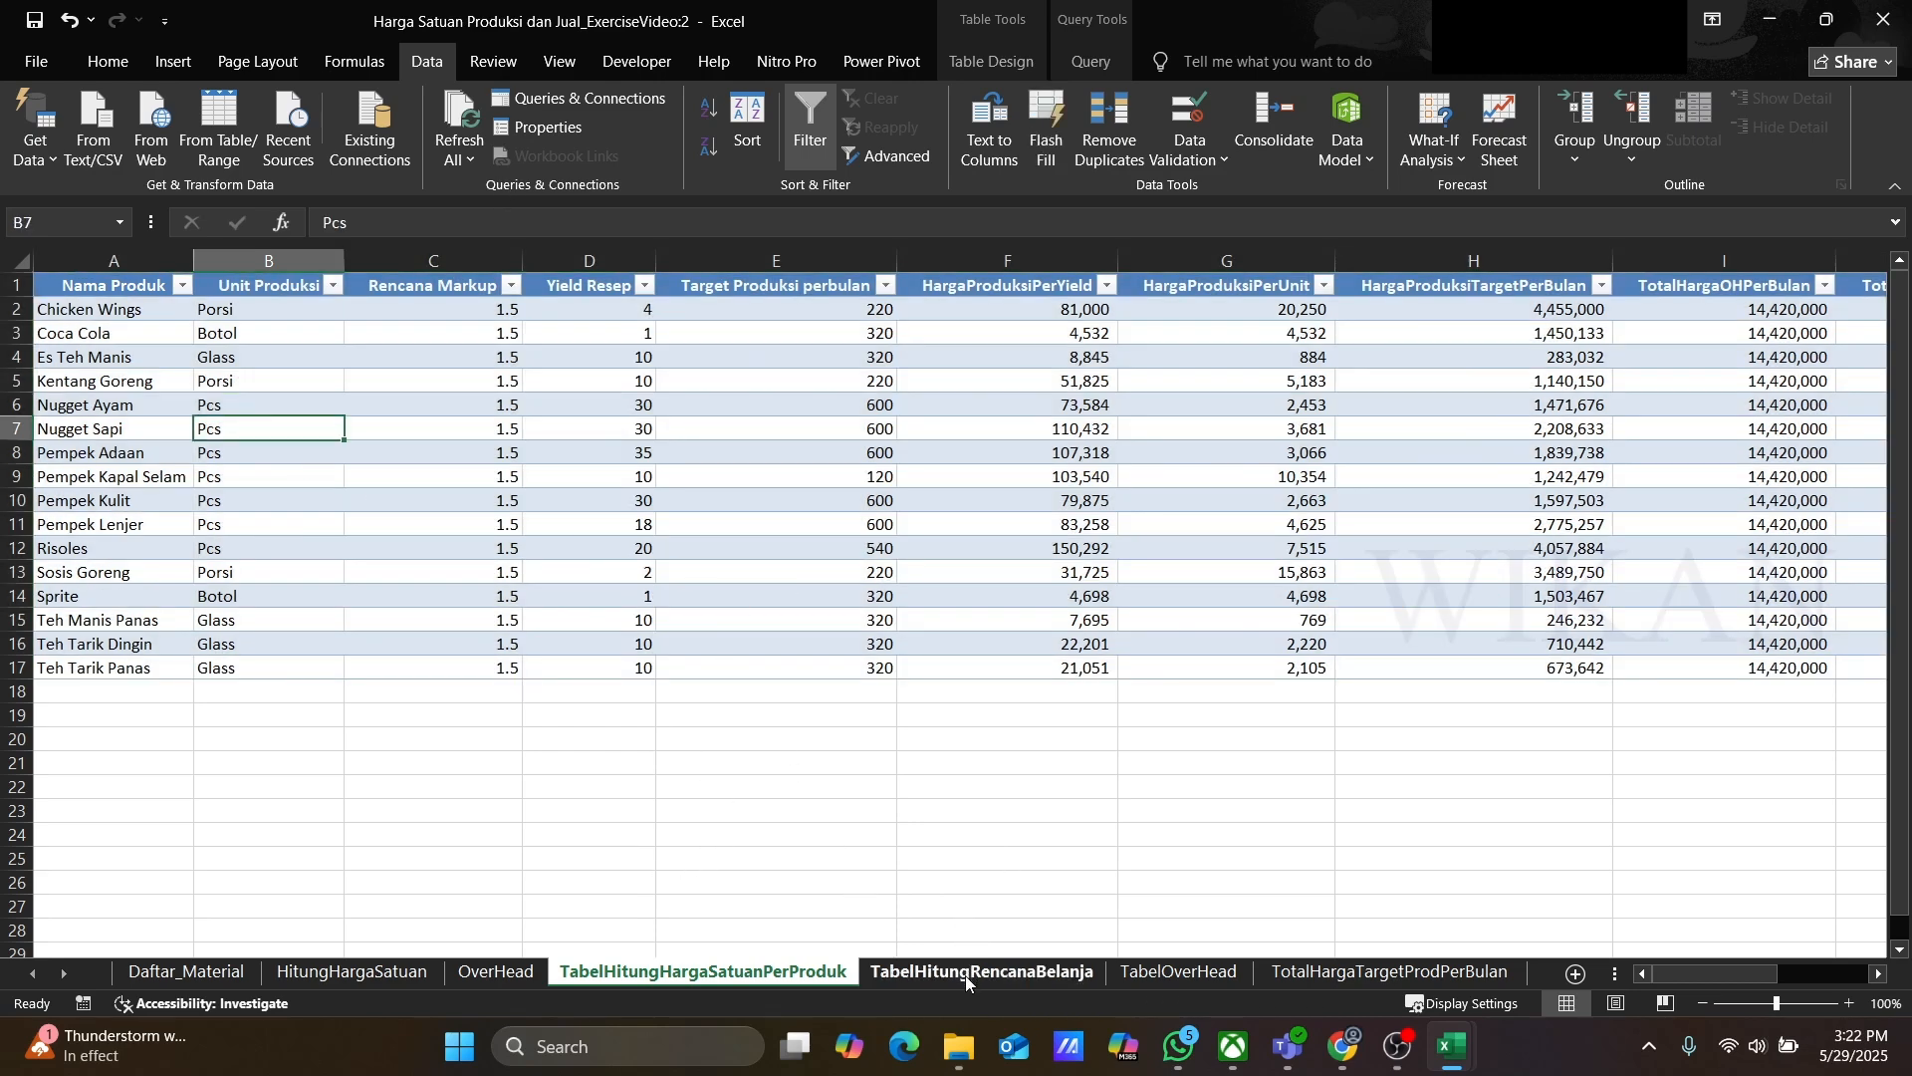
left_click(969, 973)
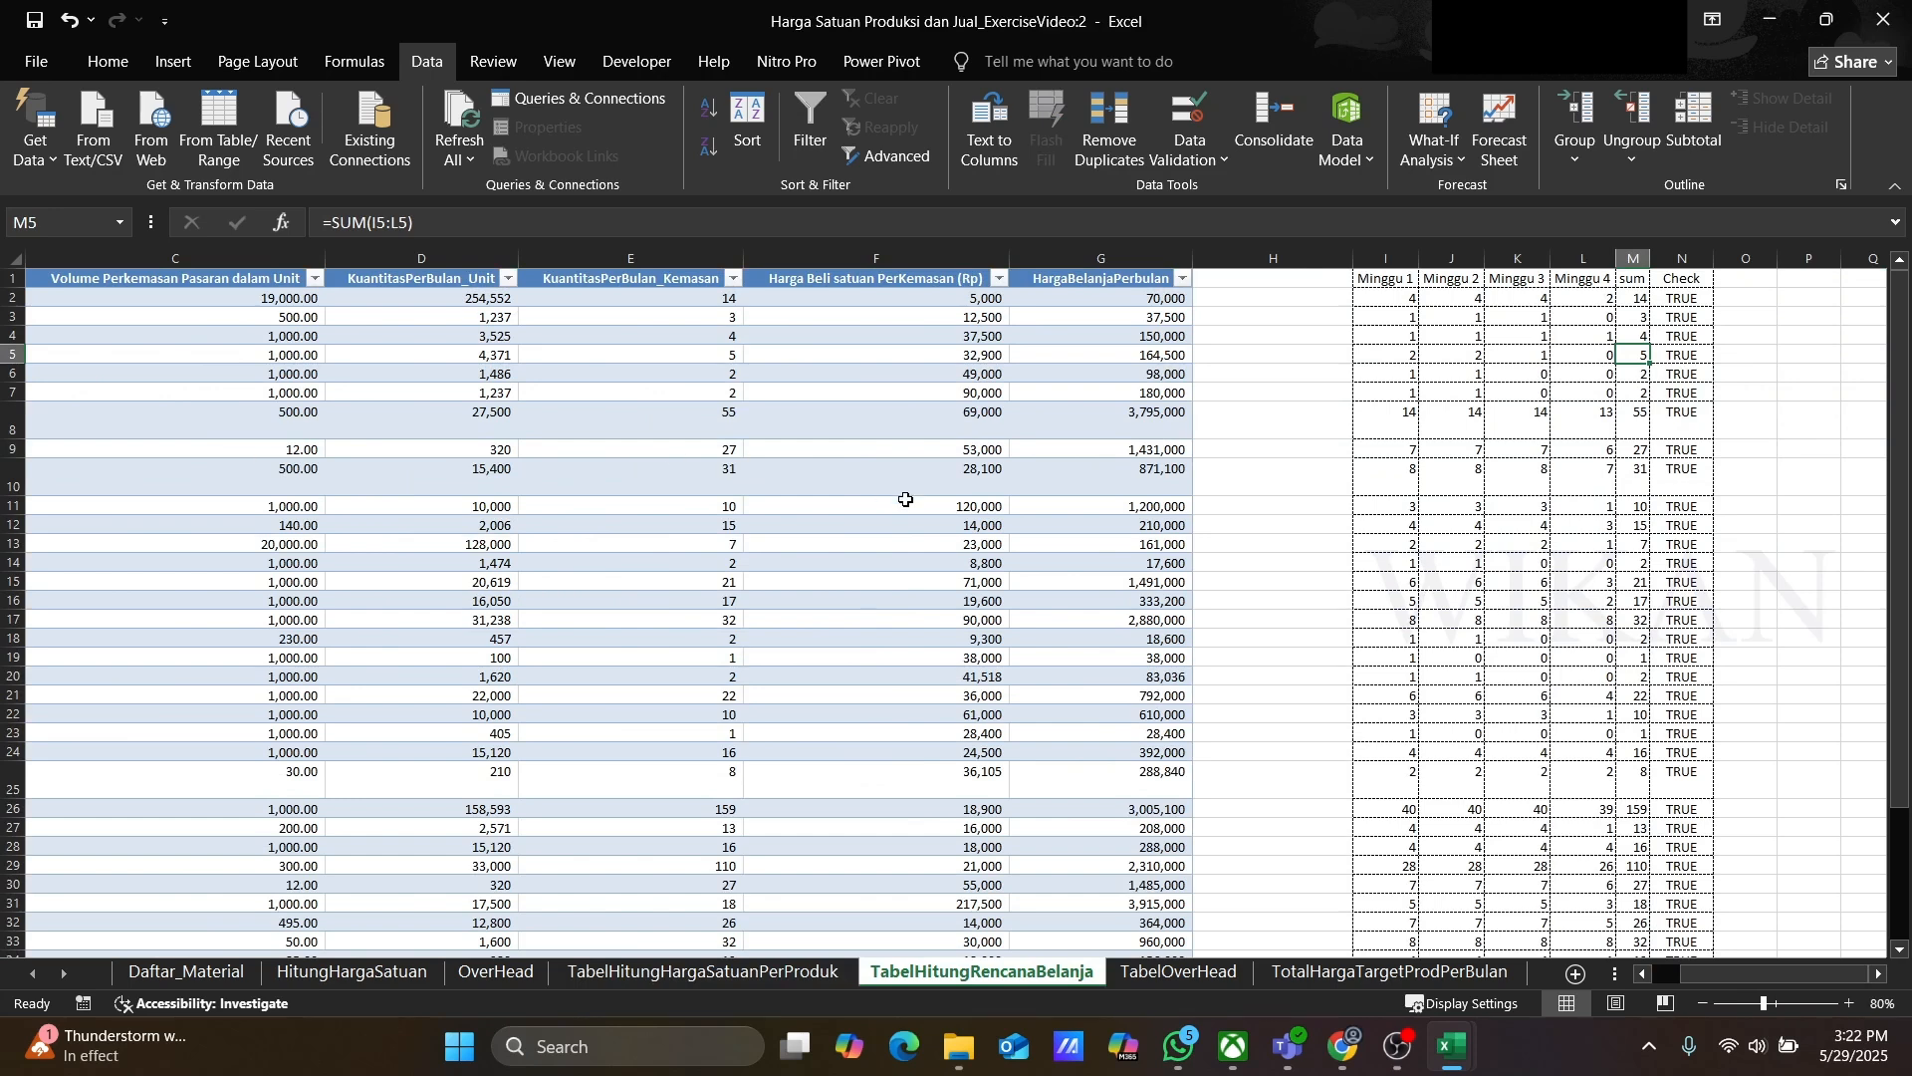
left_click_drag(1773, 972, 1718, 984)
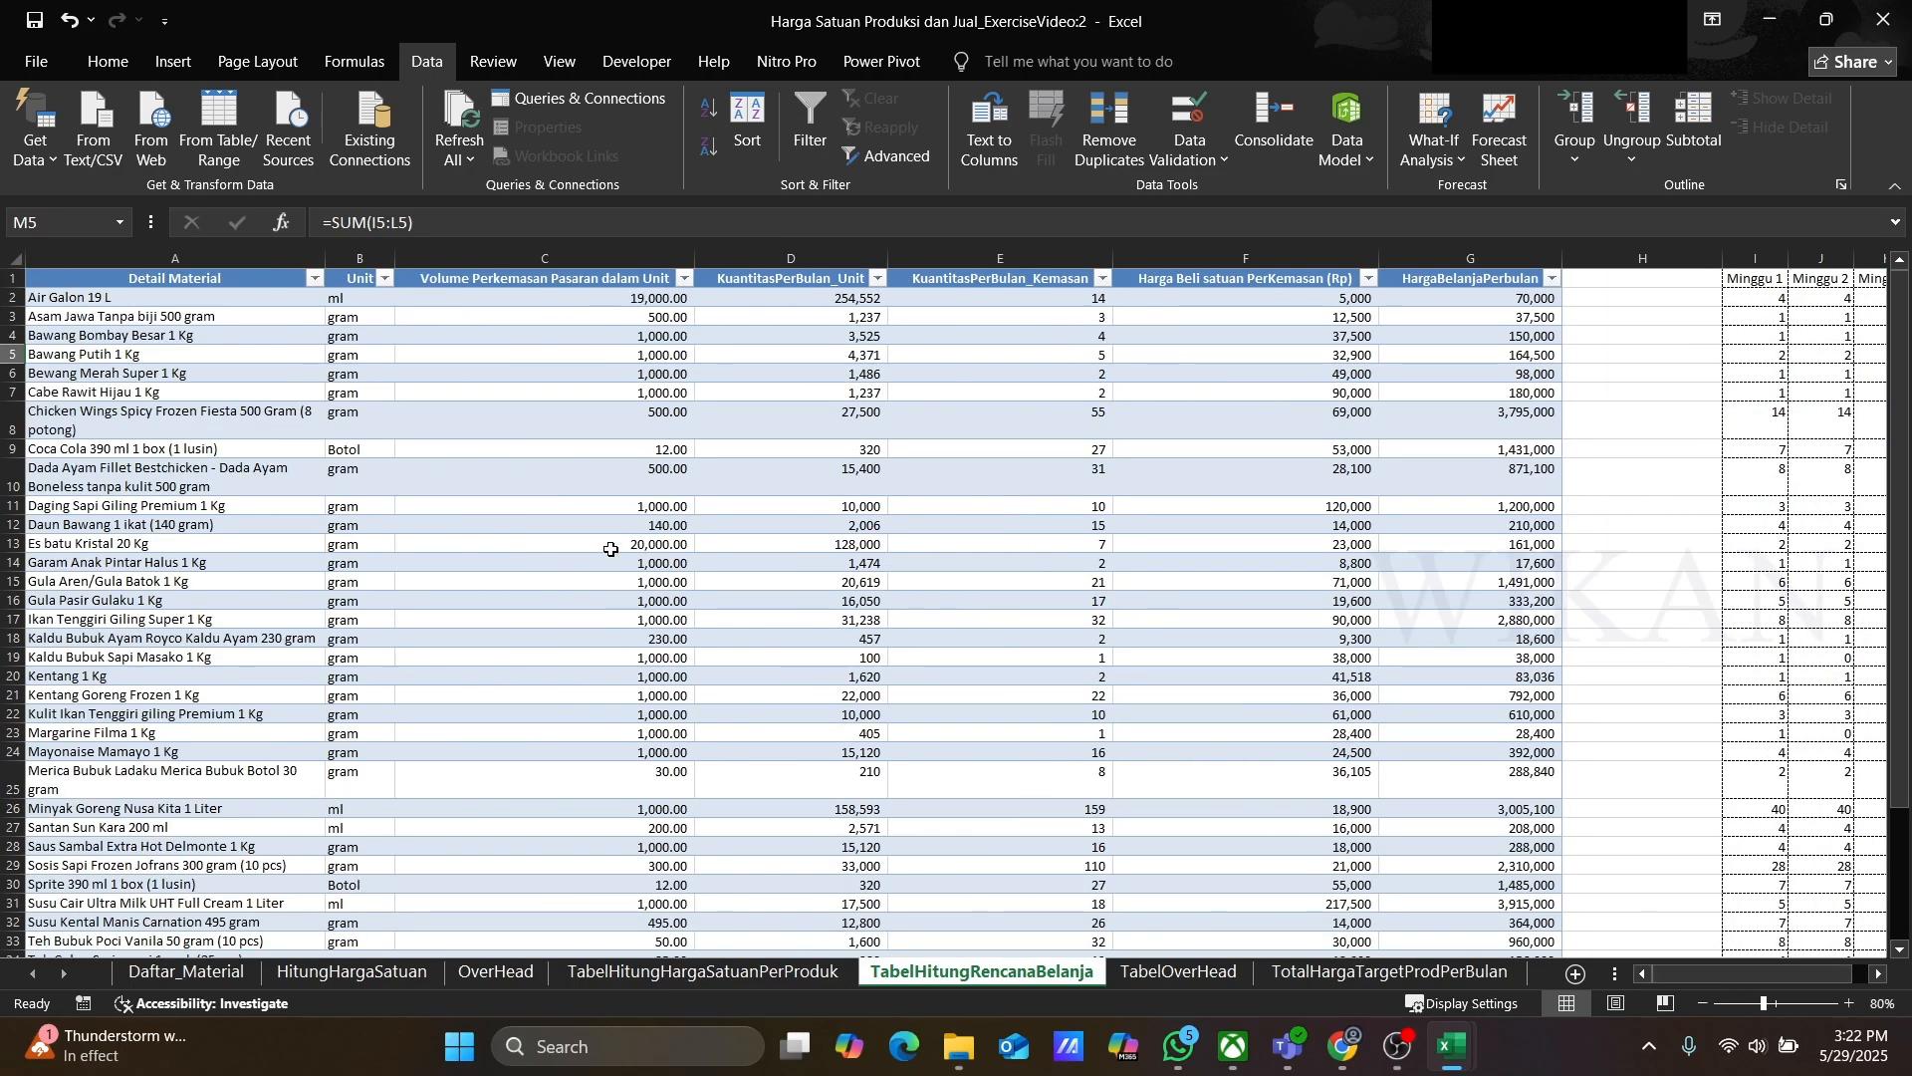
scroll(610, 549, "down", 5)
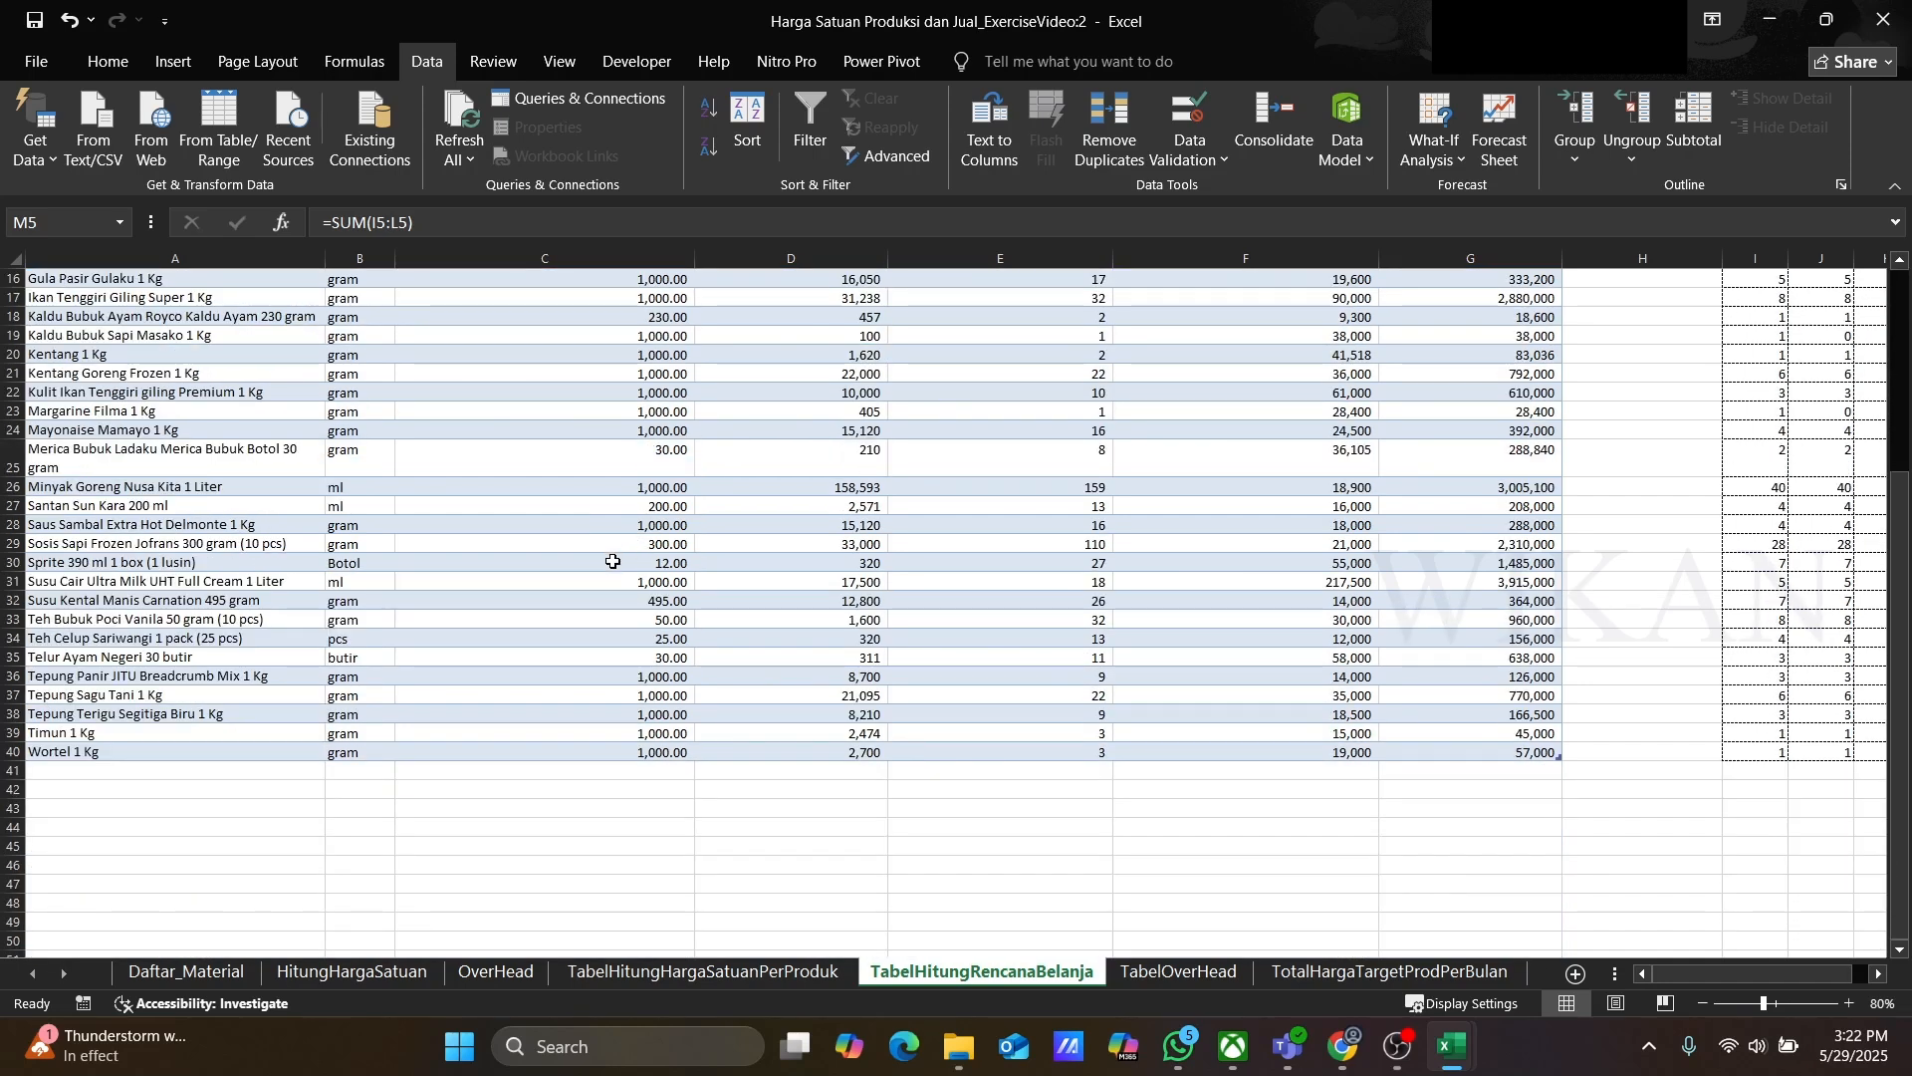
scroll(612, 561, "up", 5)
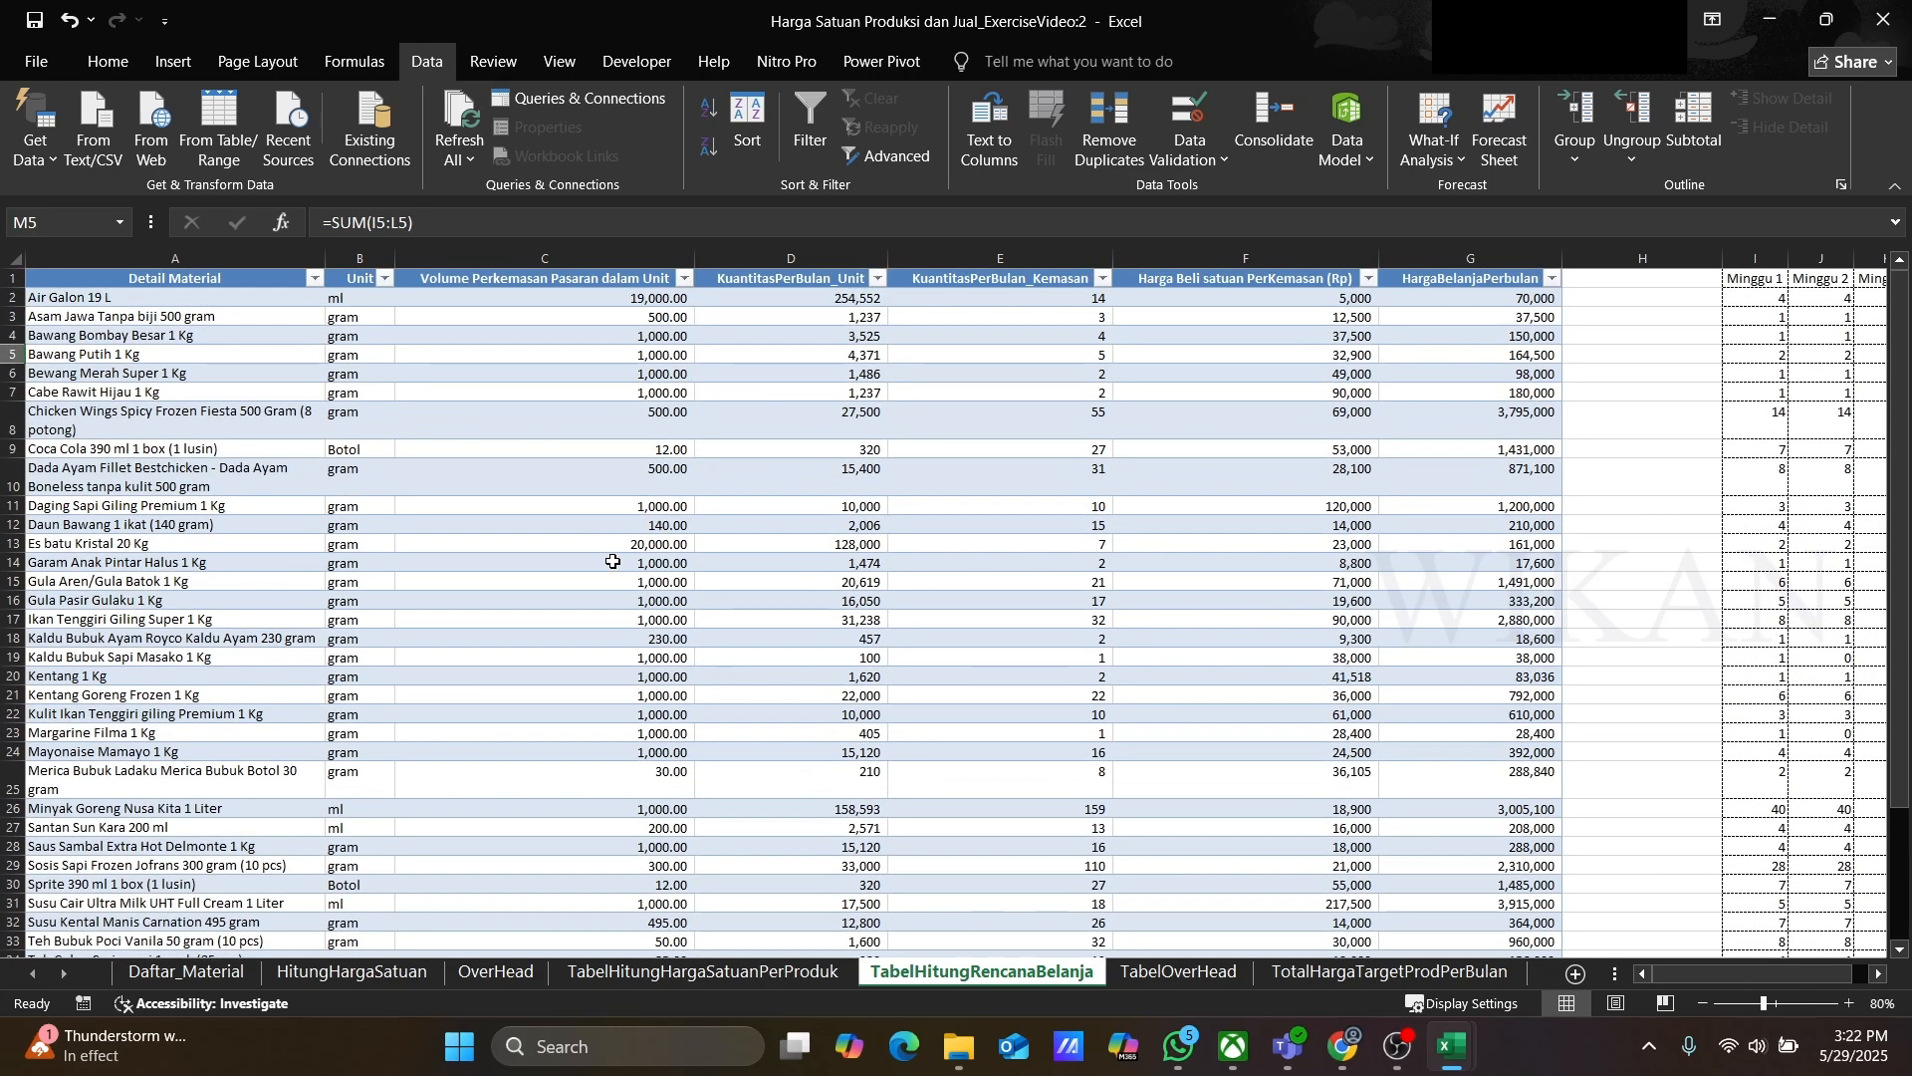
left_click(1176, 971)
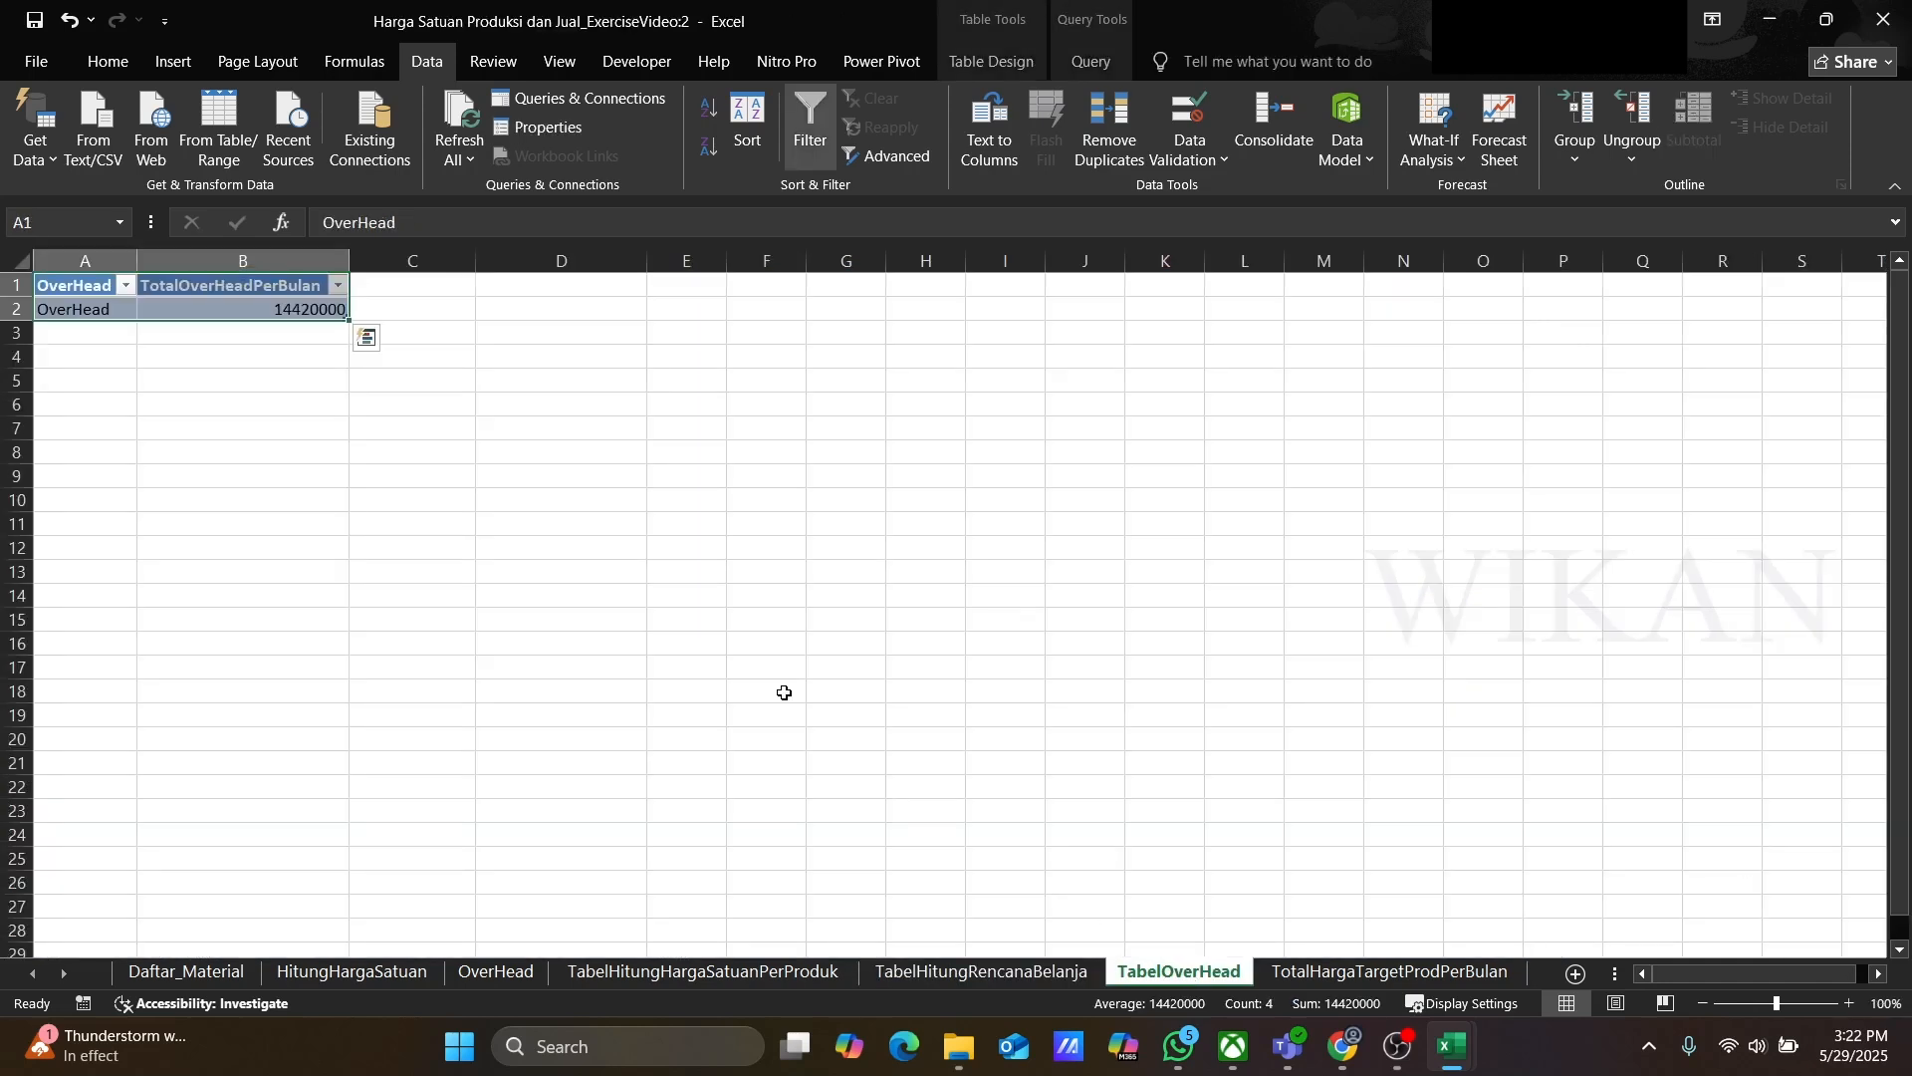
left_click(1355, 974)
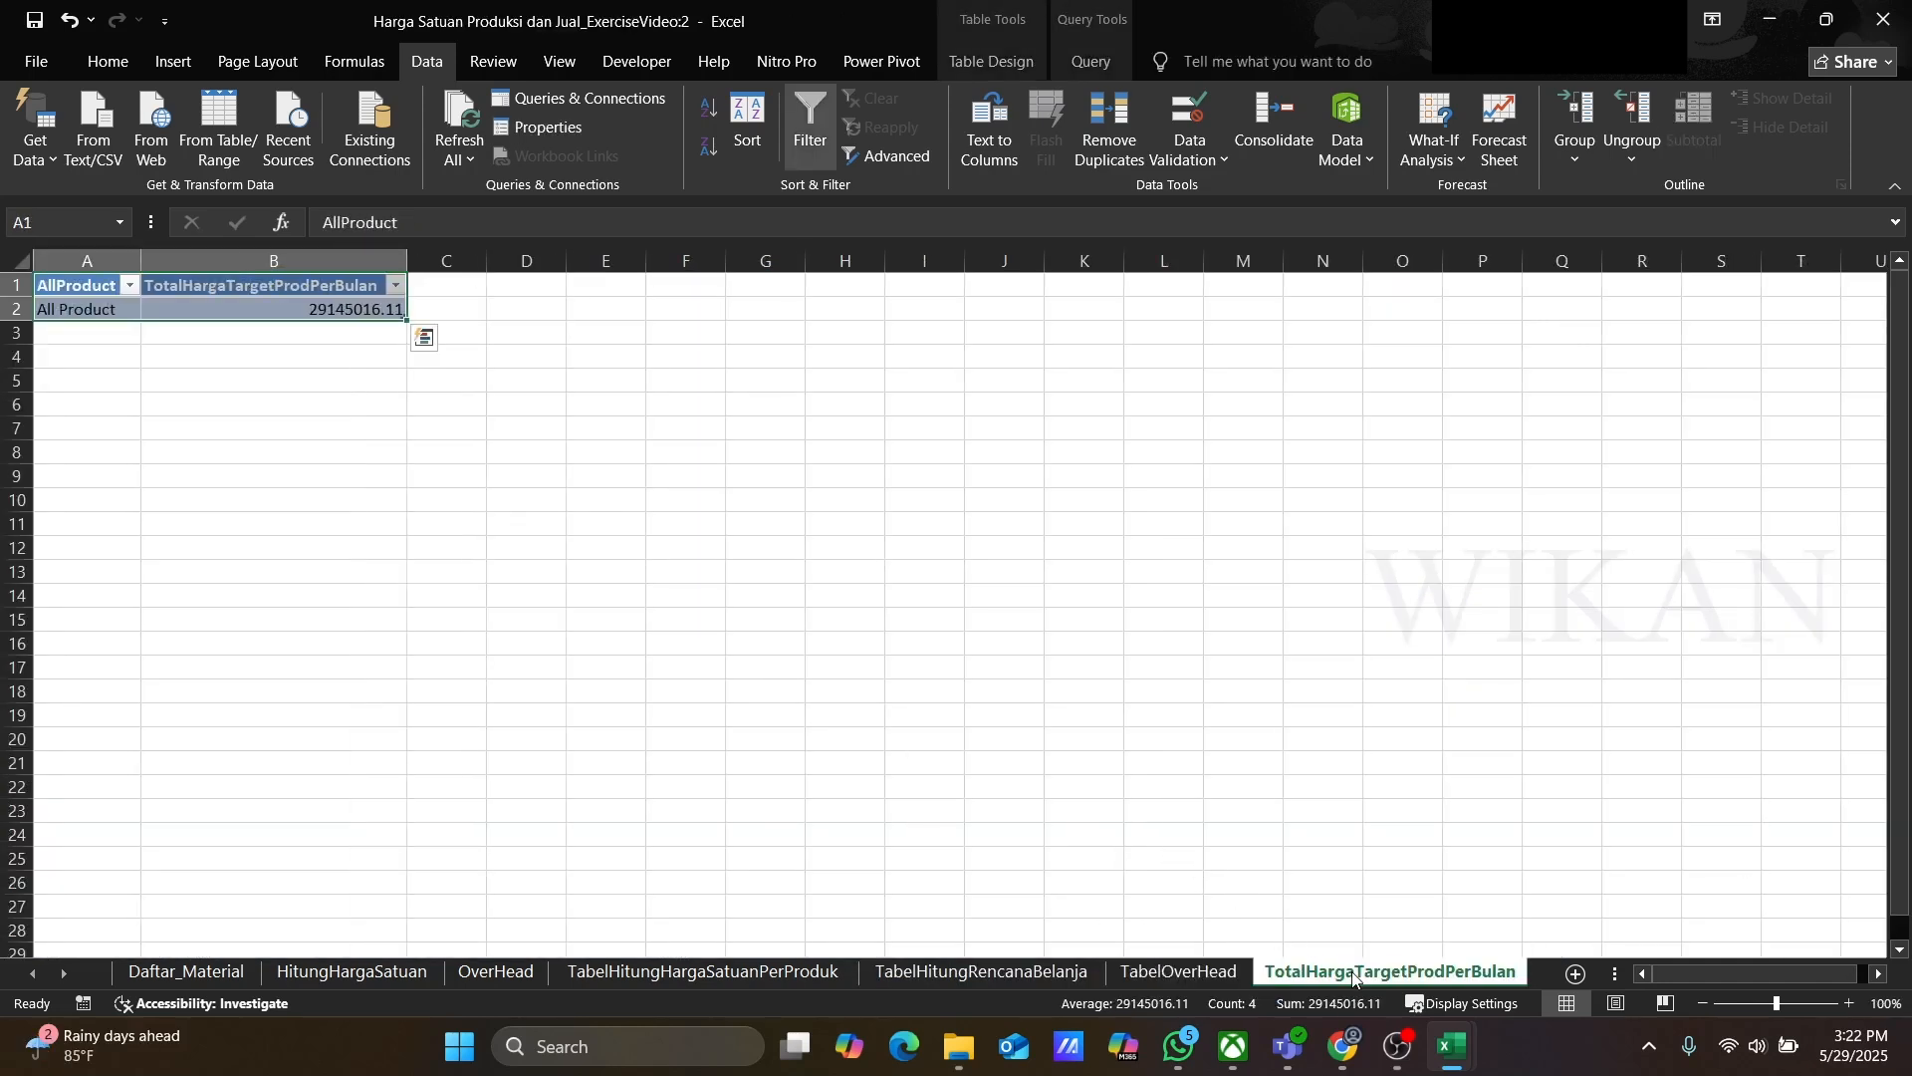
left_click(617, 379)
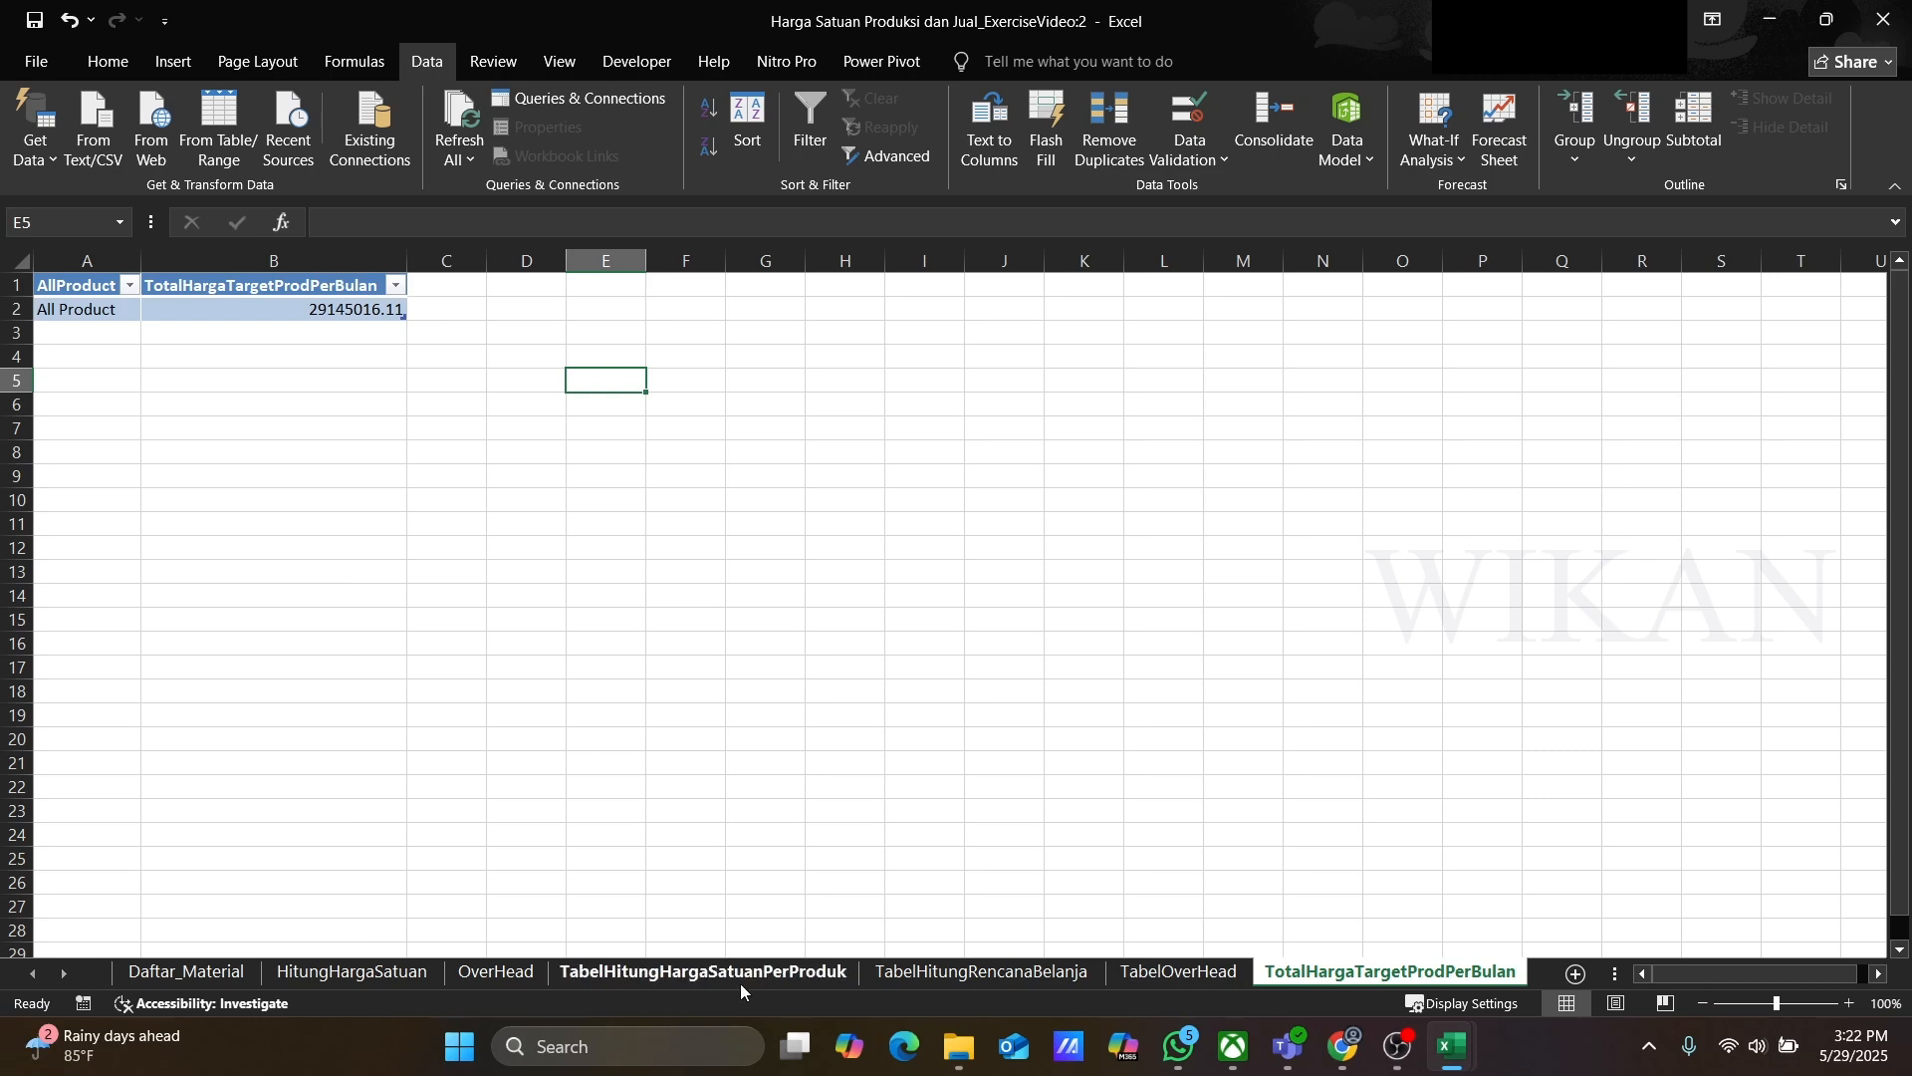
left_click(679, 974)
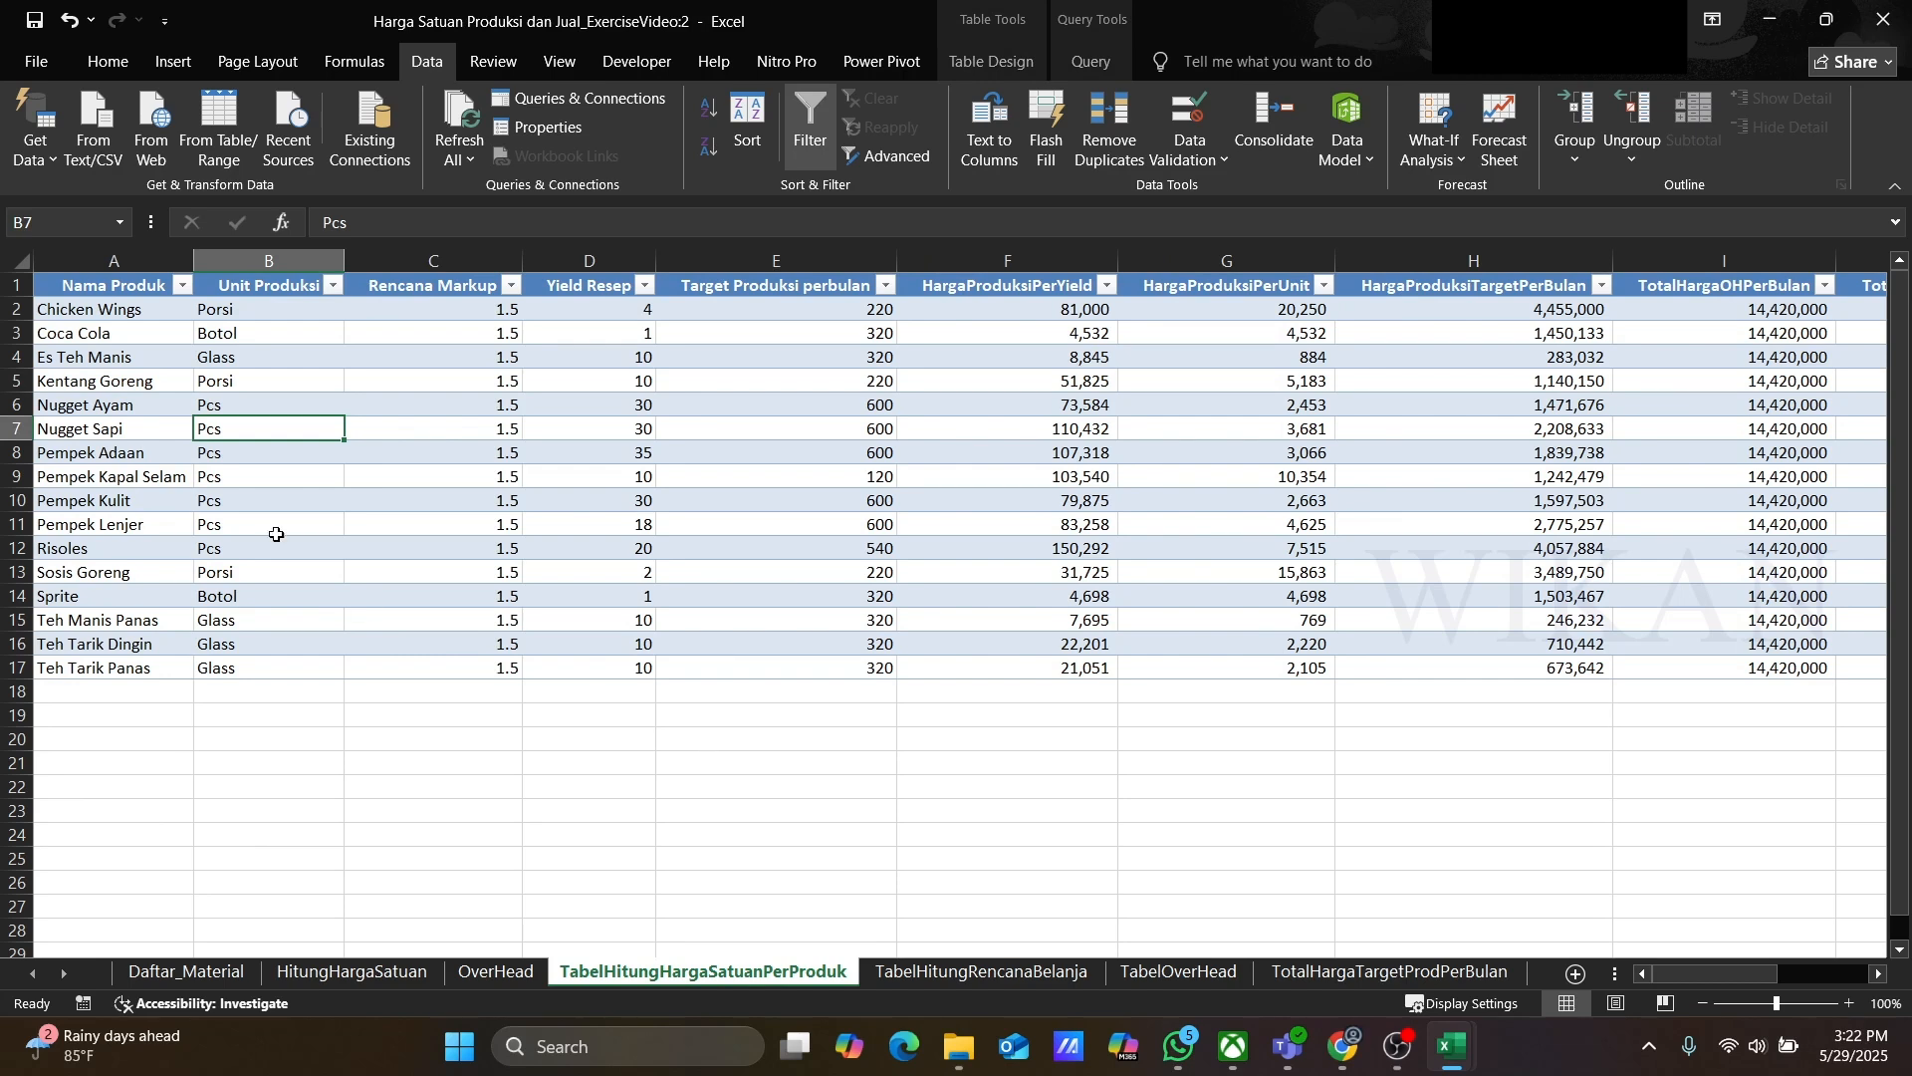
Step: Inspect the product names and production units in the product unit price table
left_click(93, 283)
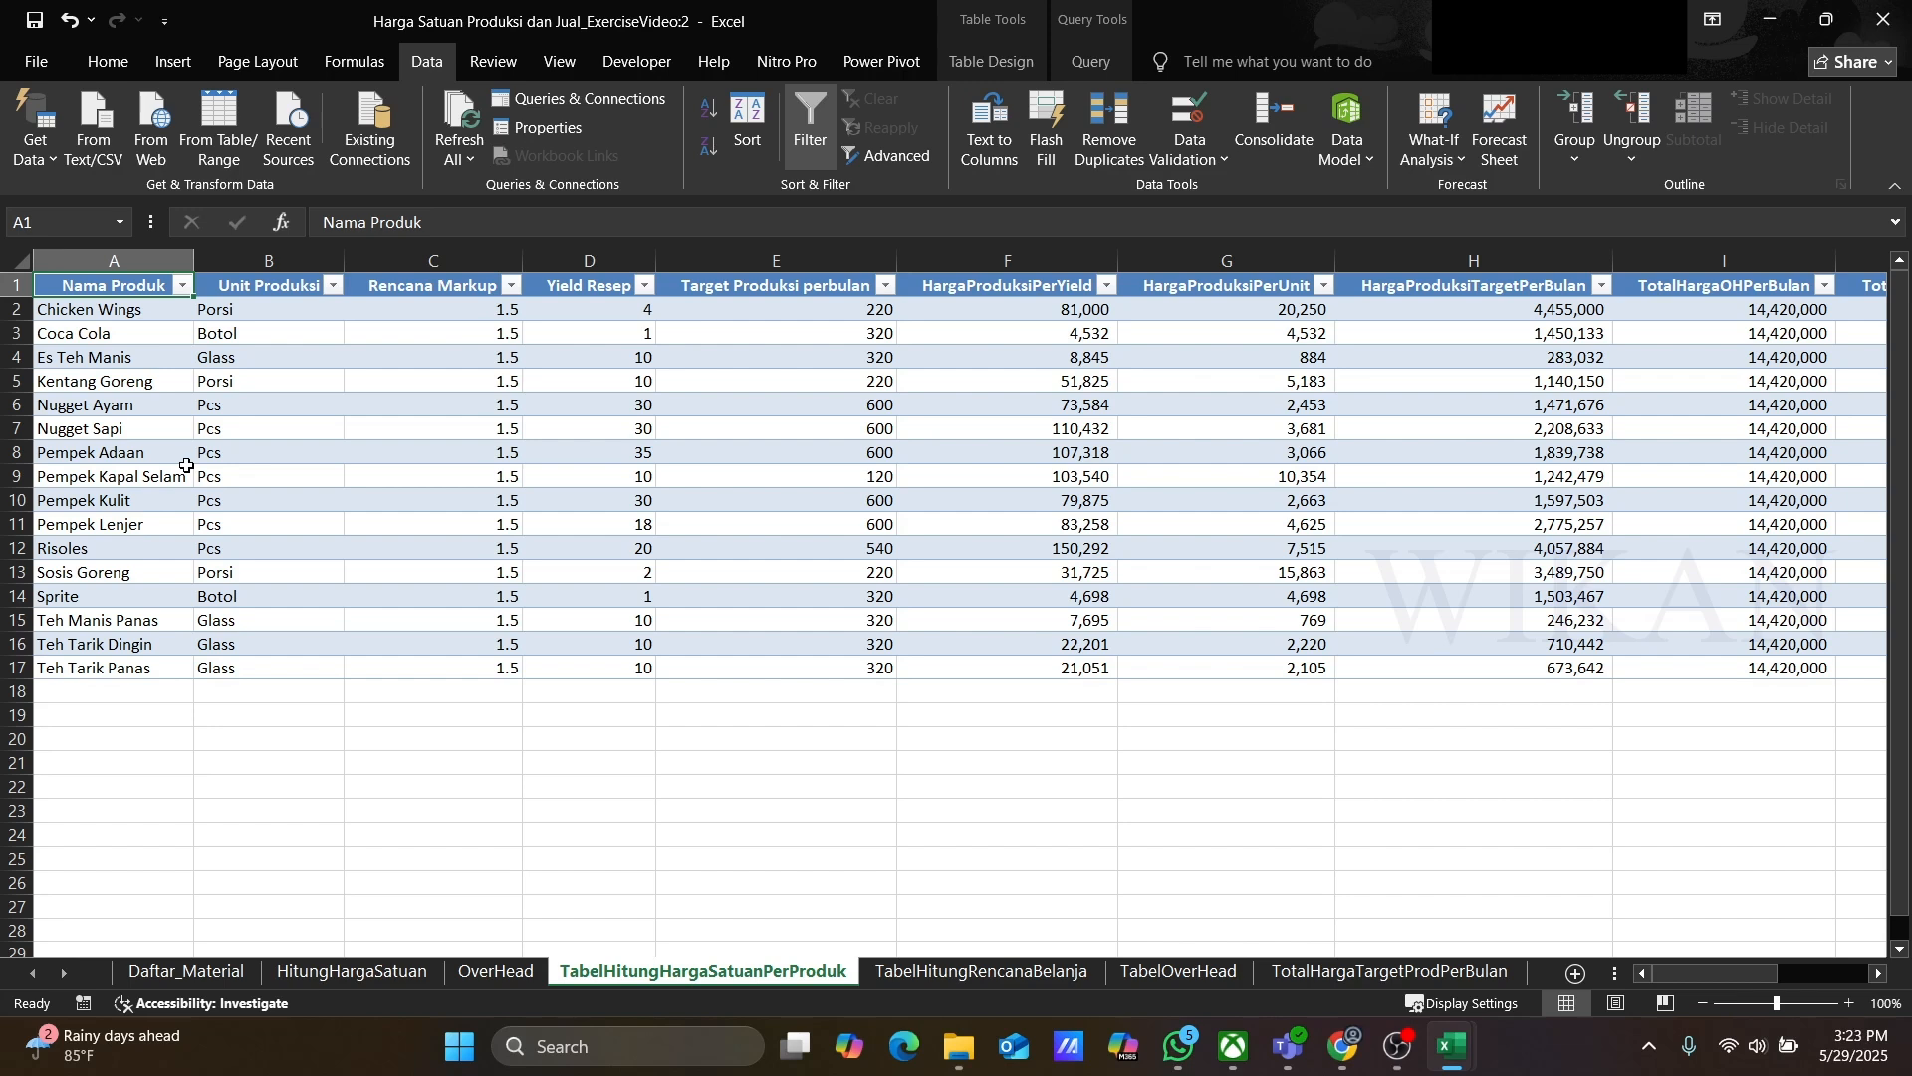
key("Down")
key("Down")
key("Down")
key("Down")
key("Down")
key("Down")
key("Down")
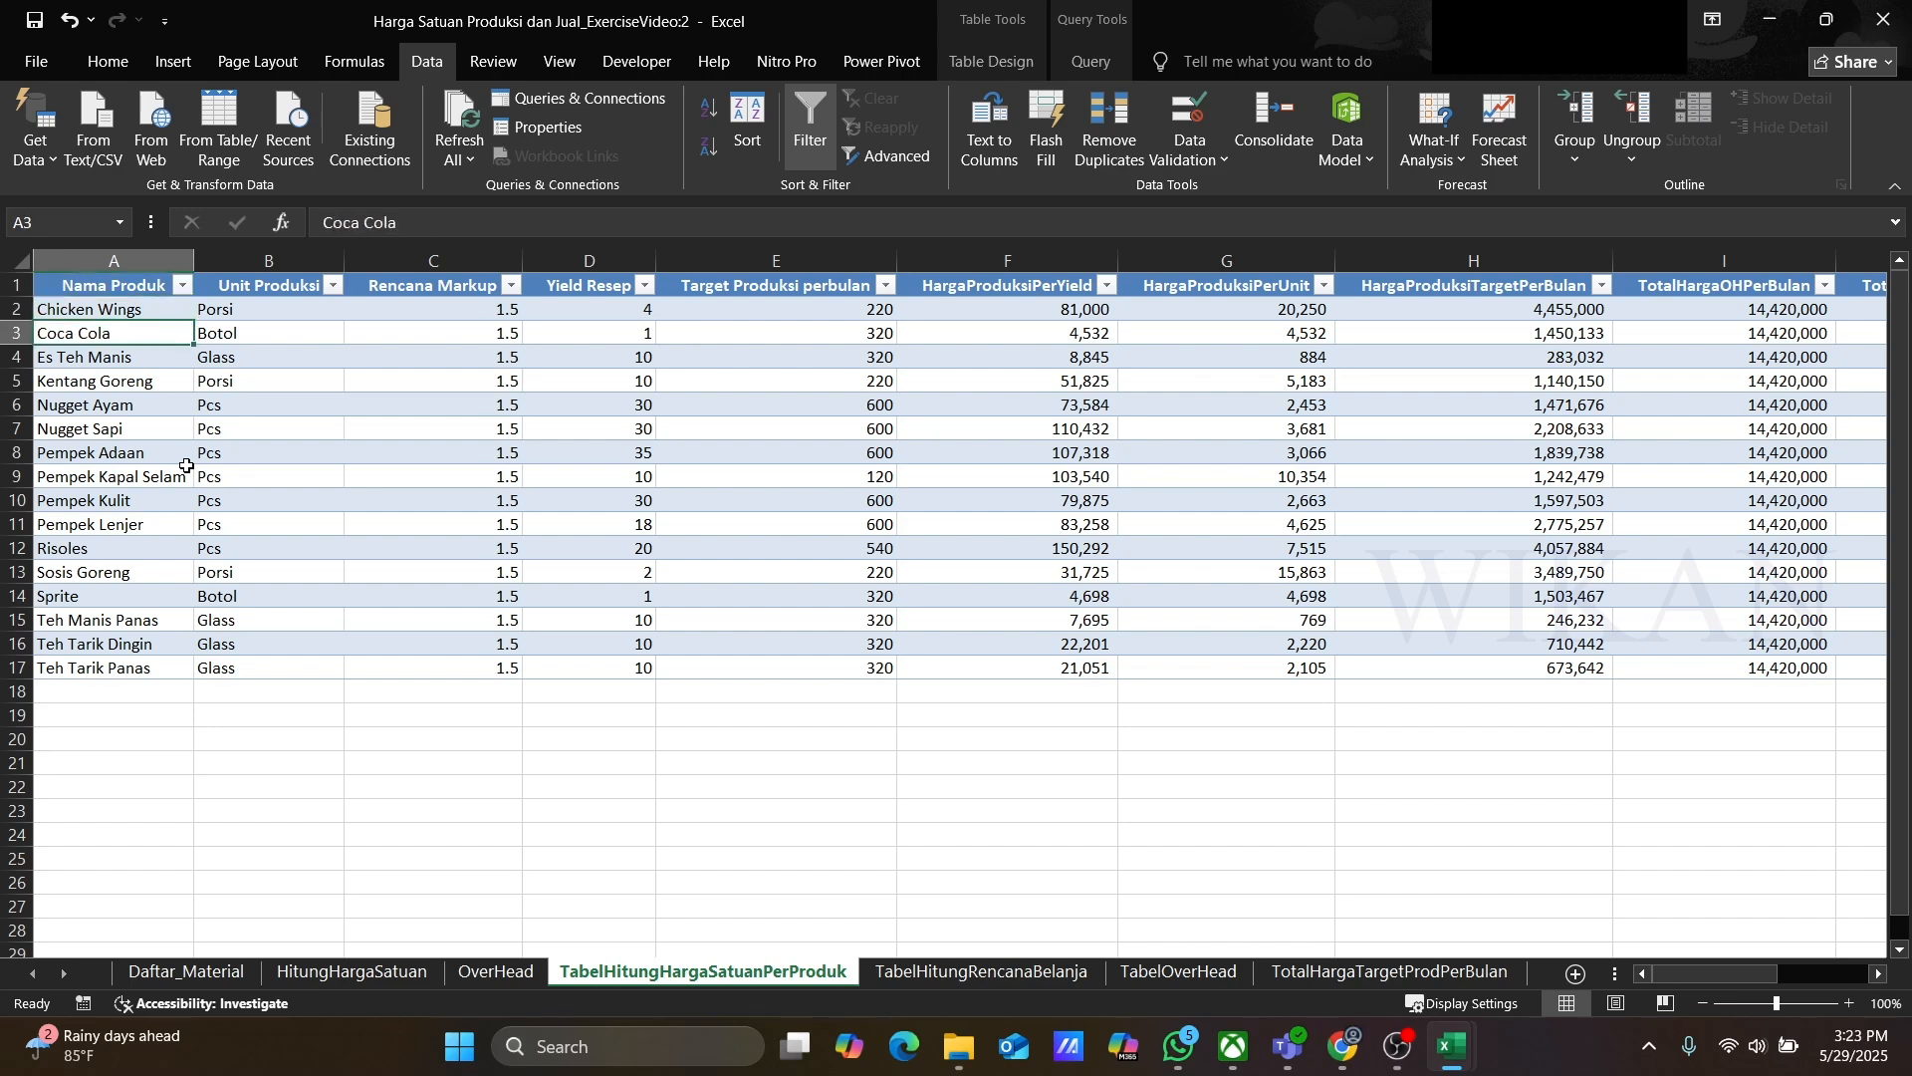
key("Up")
key("Up")
key("Up")
key("Up")
key("Up")
key("Up")
key("Up")
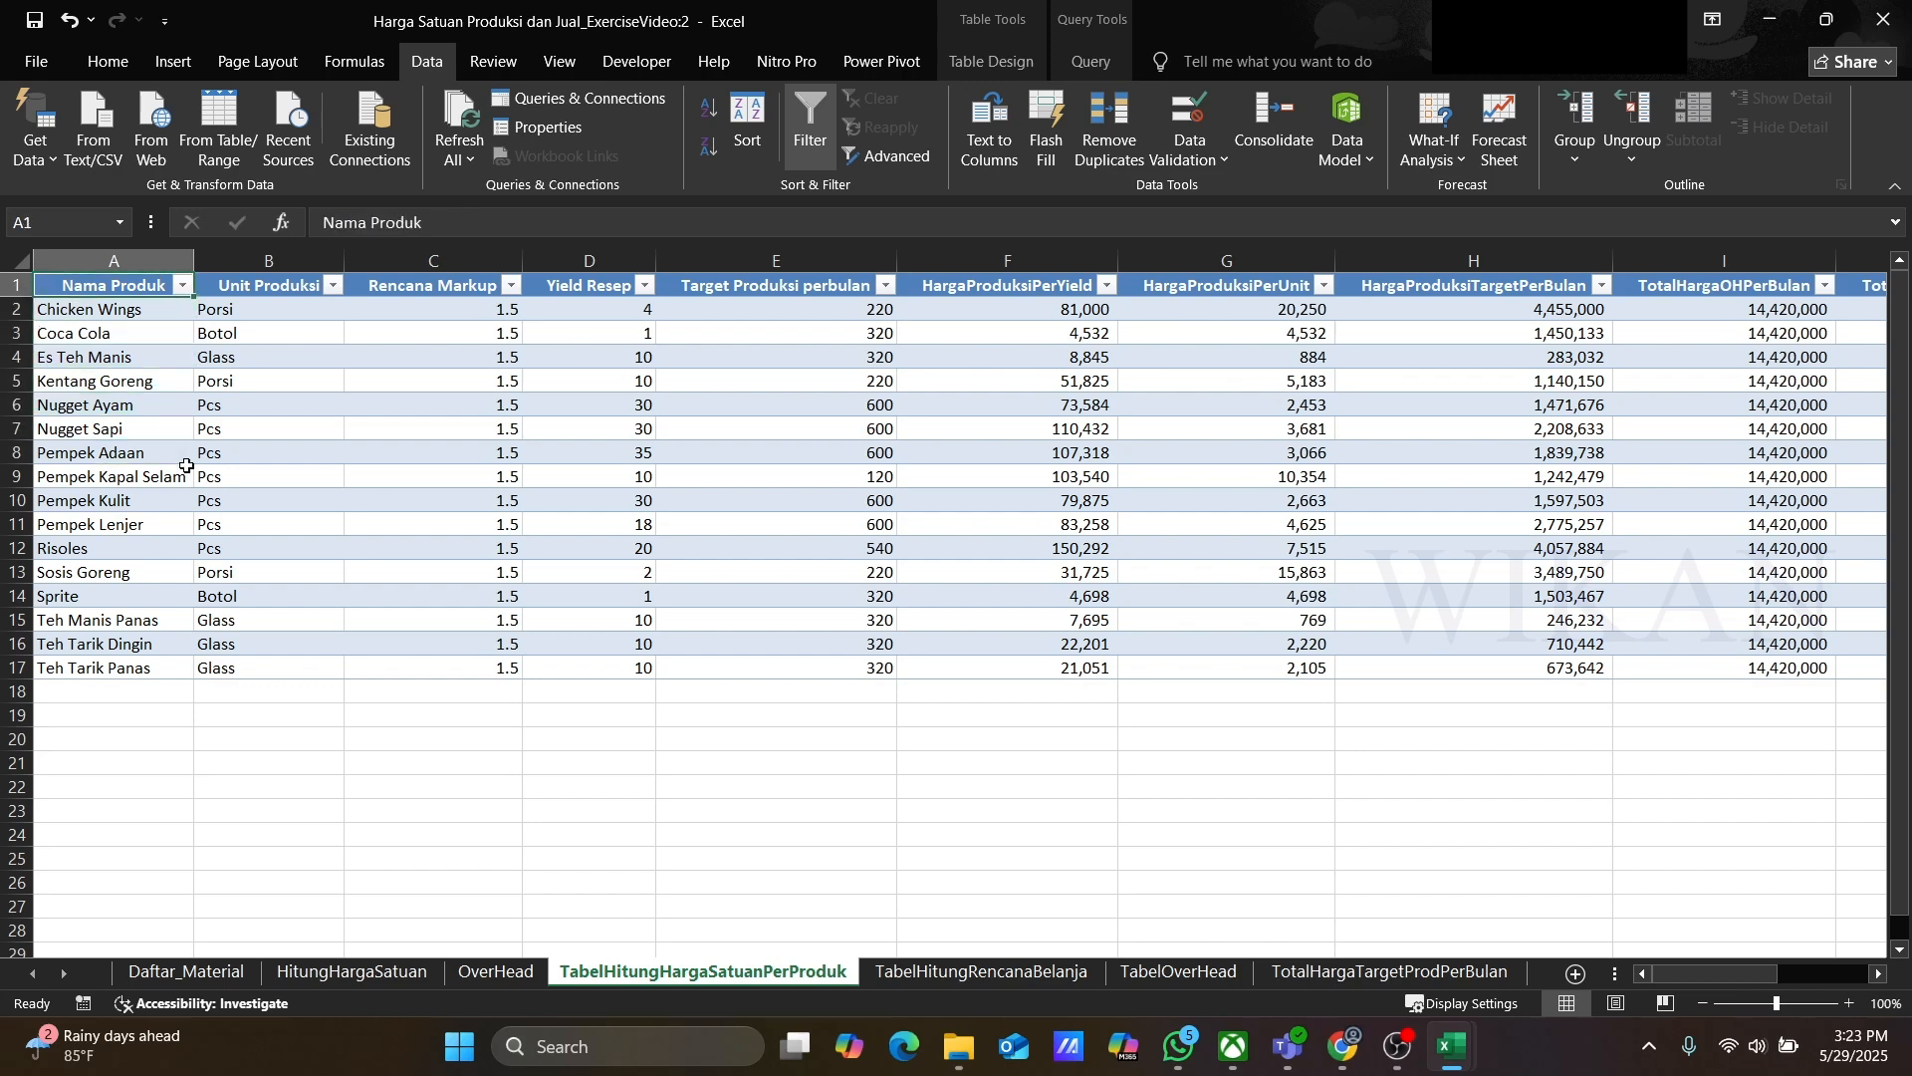
key("Right")
key("Down")
key("Down")
key("Down")
key("Down")
key("Down")
key("Down")
key("Down")
key("Down")
key("Down")
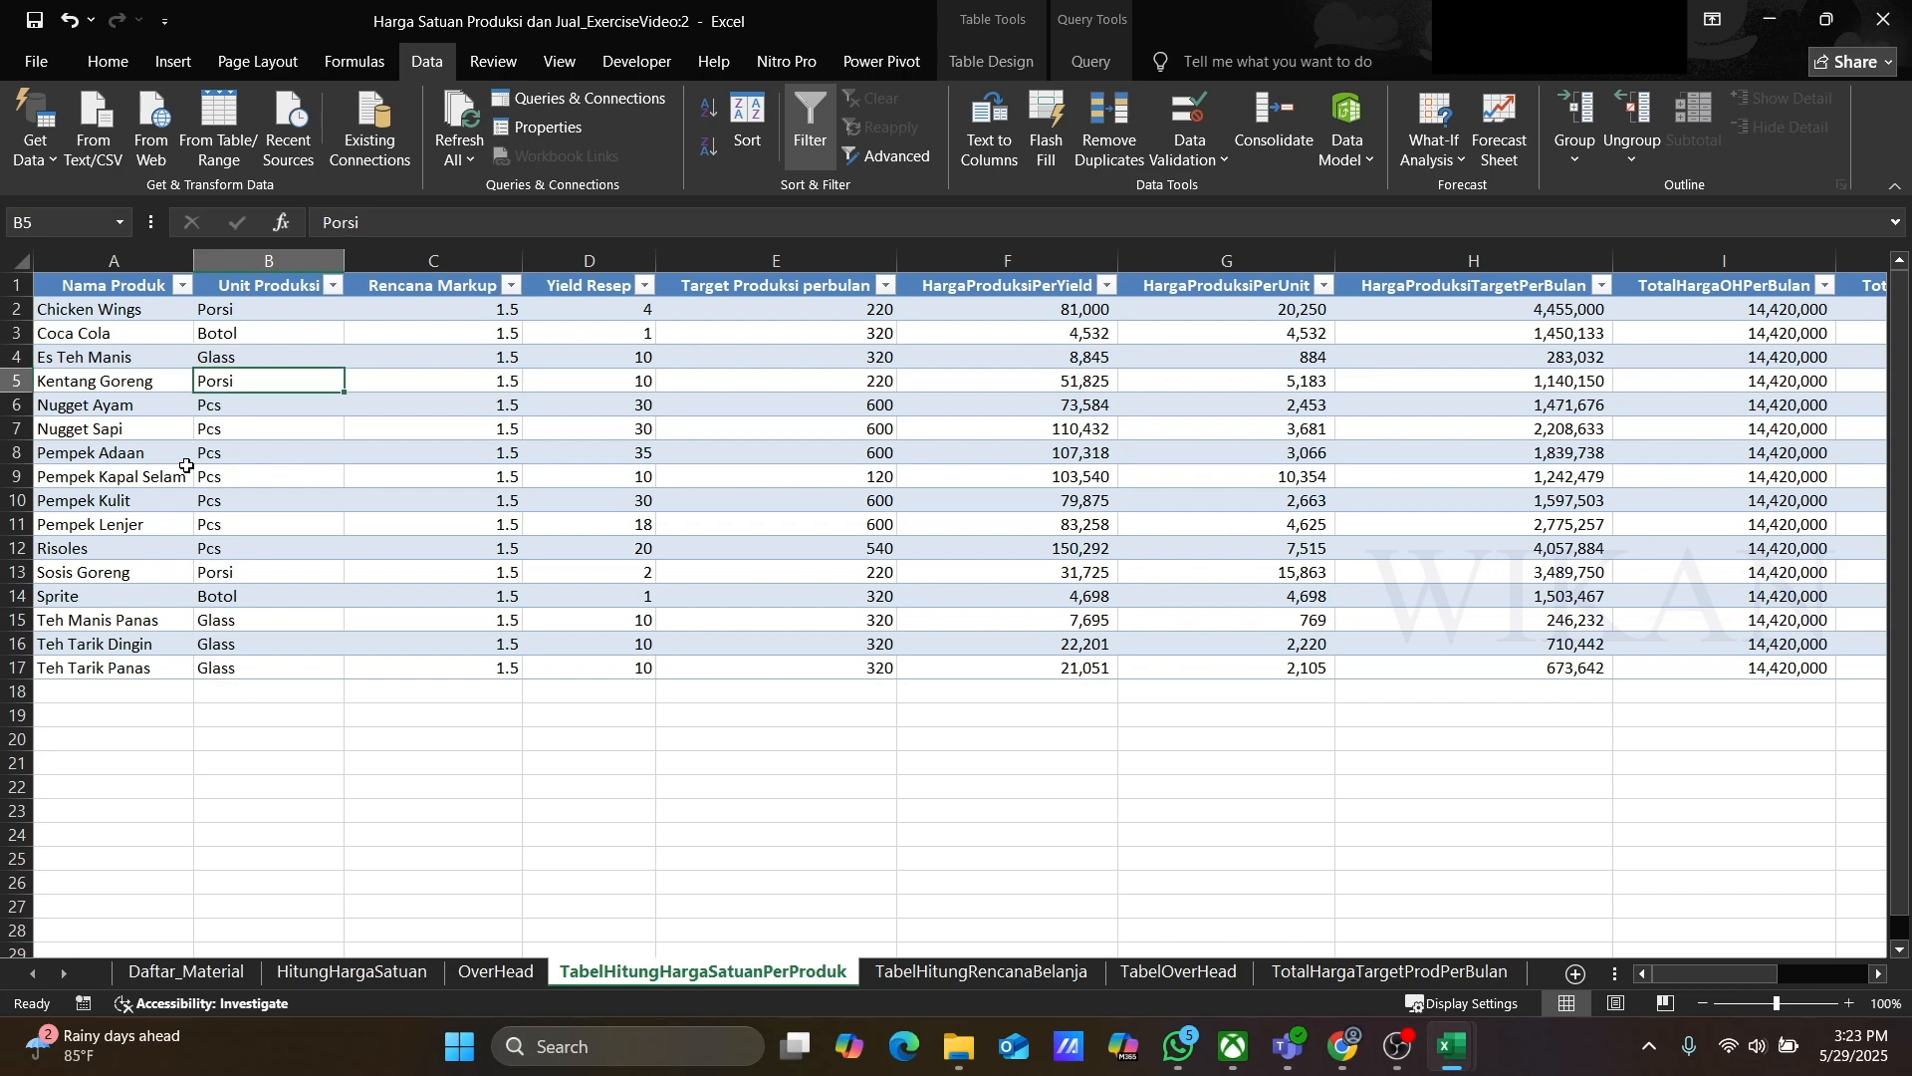
key("Down")
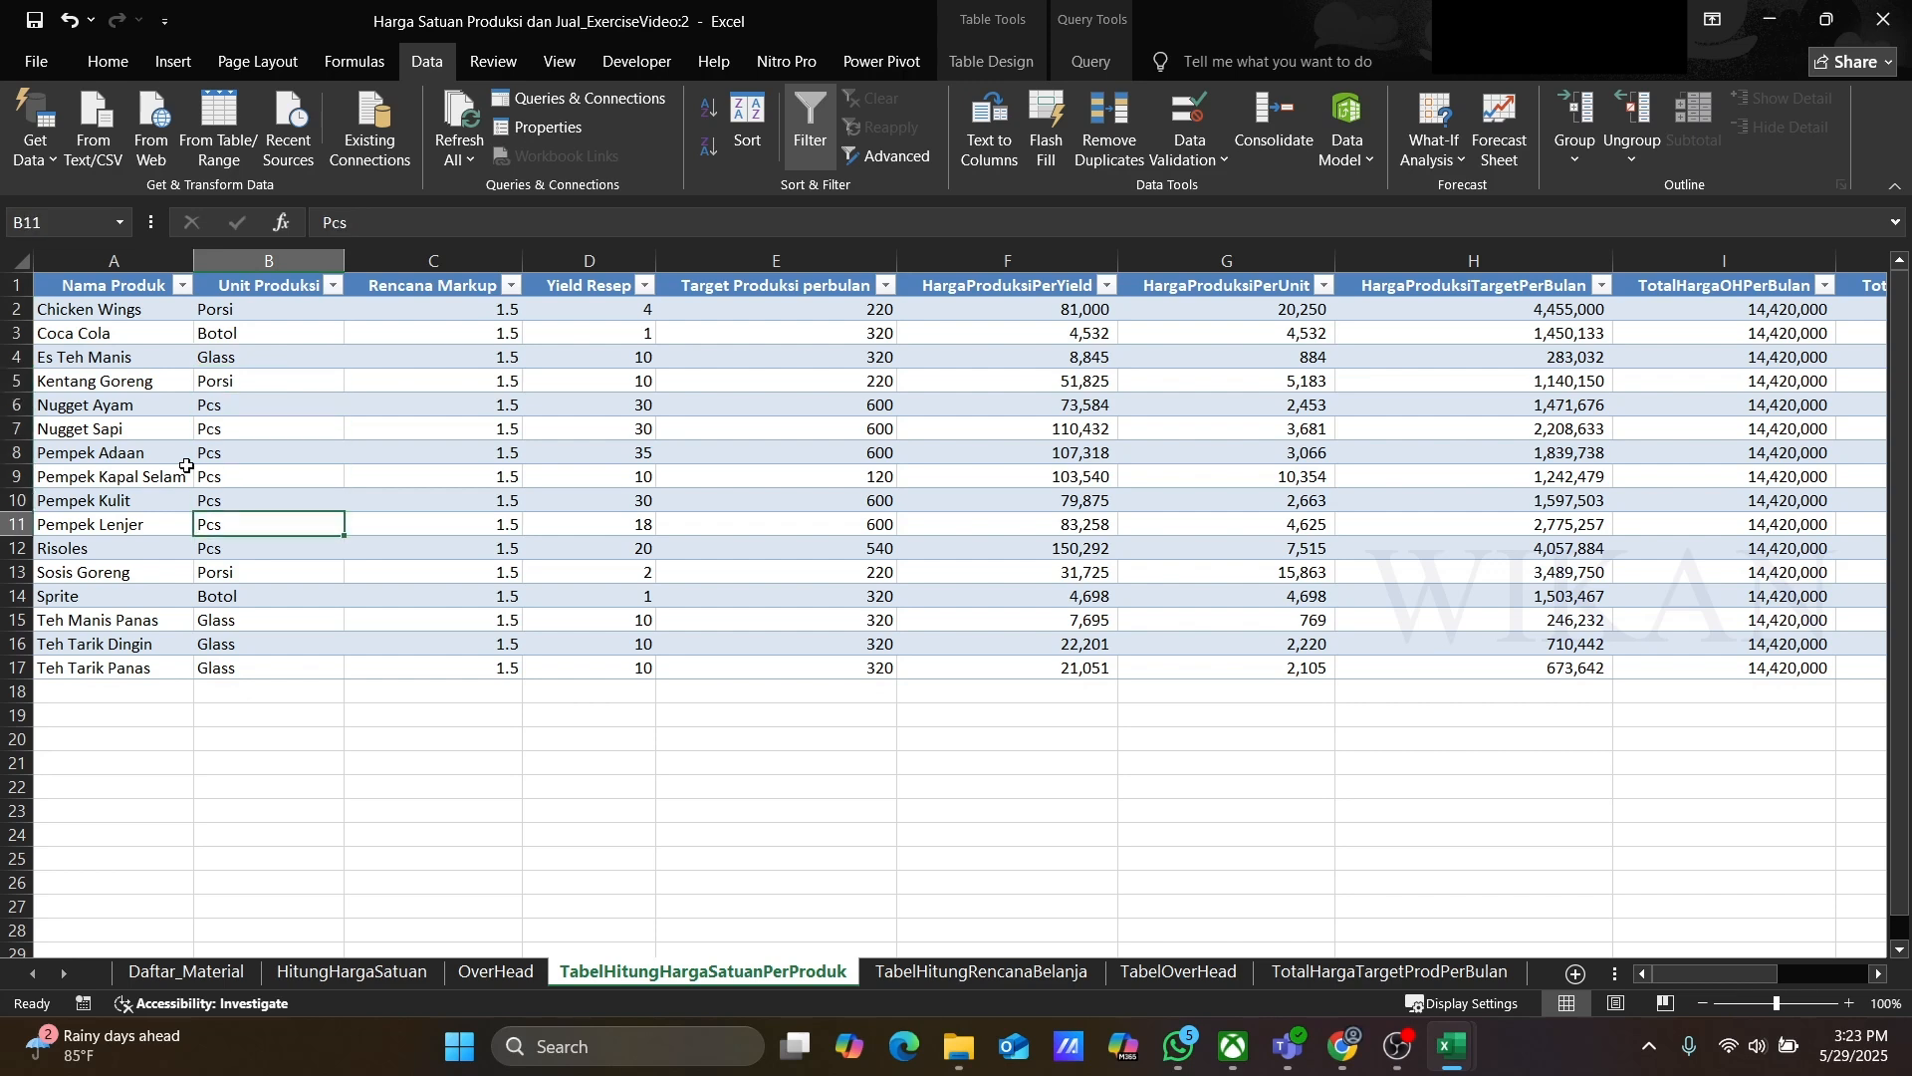
key("Up")
key("Up")
key("Up")
key("Up")
key("Up")
key("Up")
key("Up")
key("Up")
key("Up")
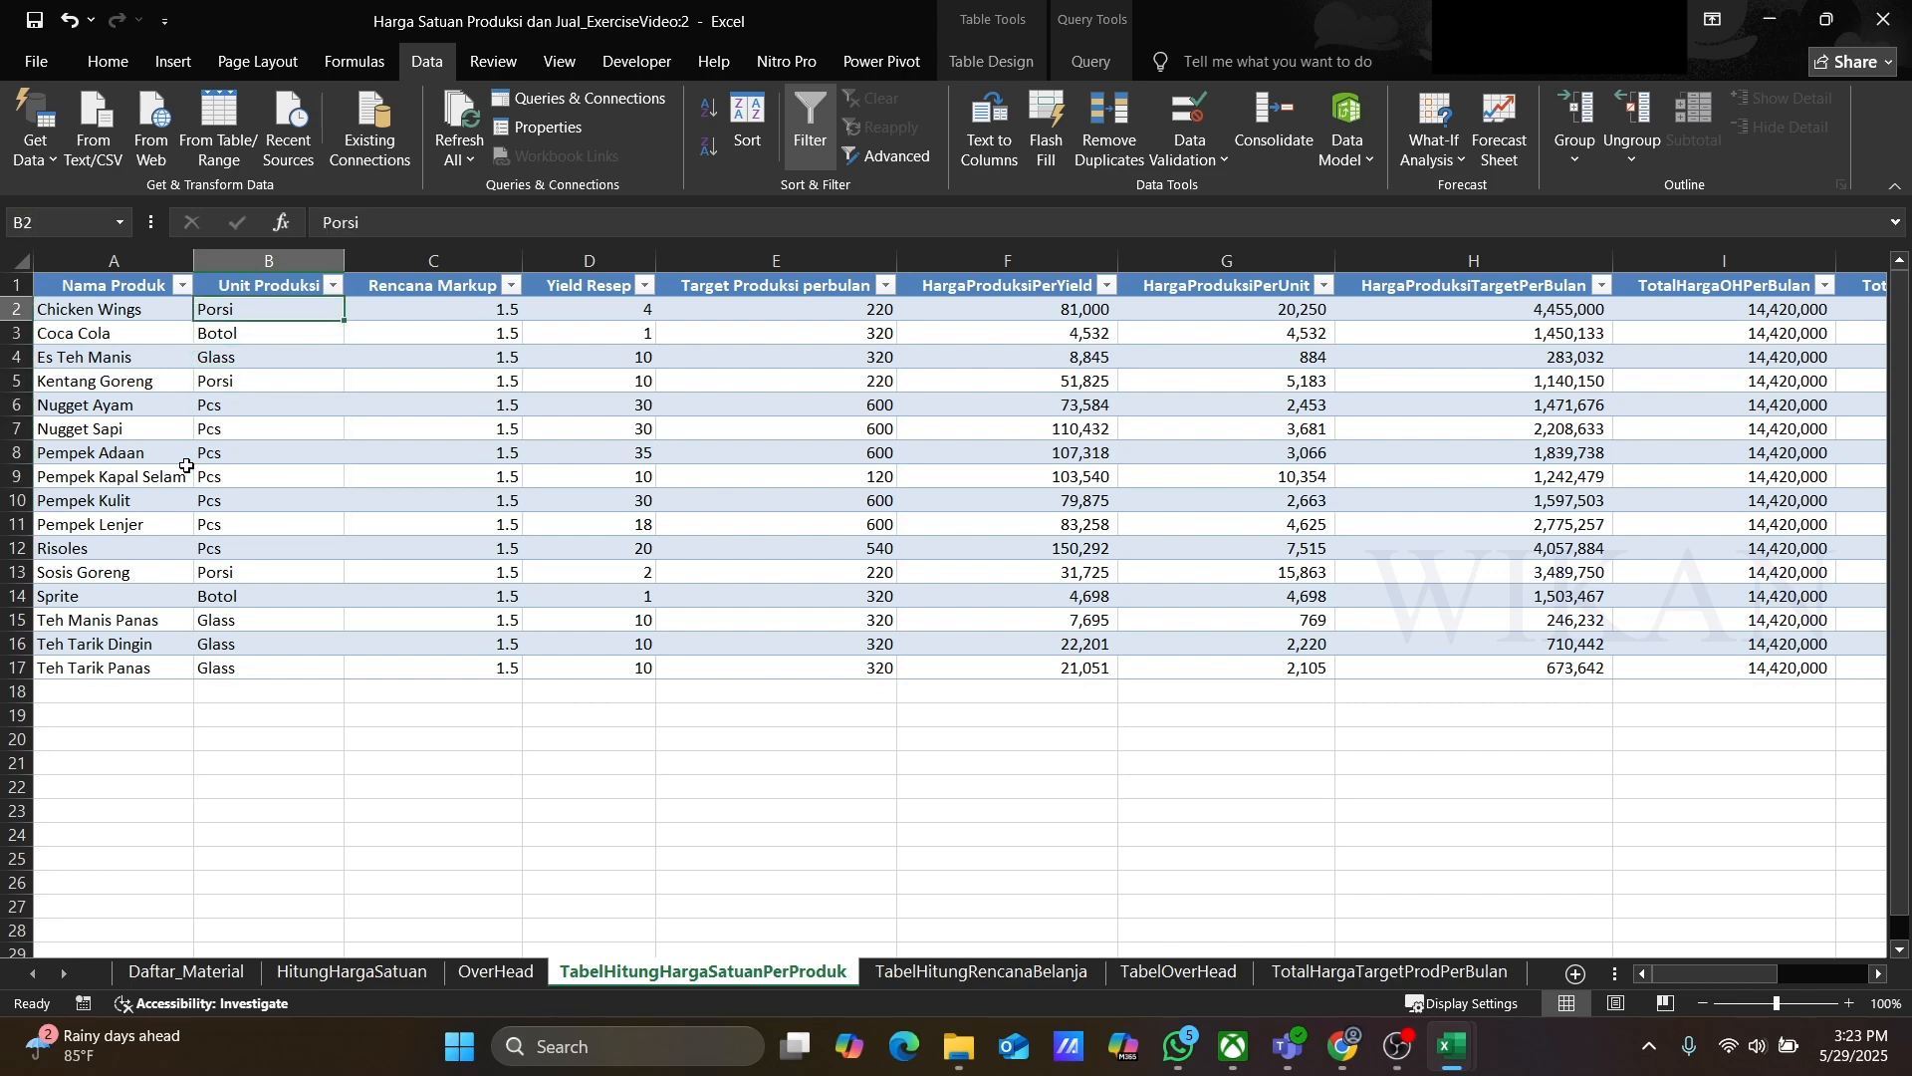
key("Up")
Step: Inspect the markup and recipe yield values in the product unit price table
key("Right")
key("Down")
key("Down")
key("Down")
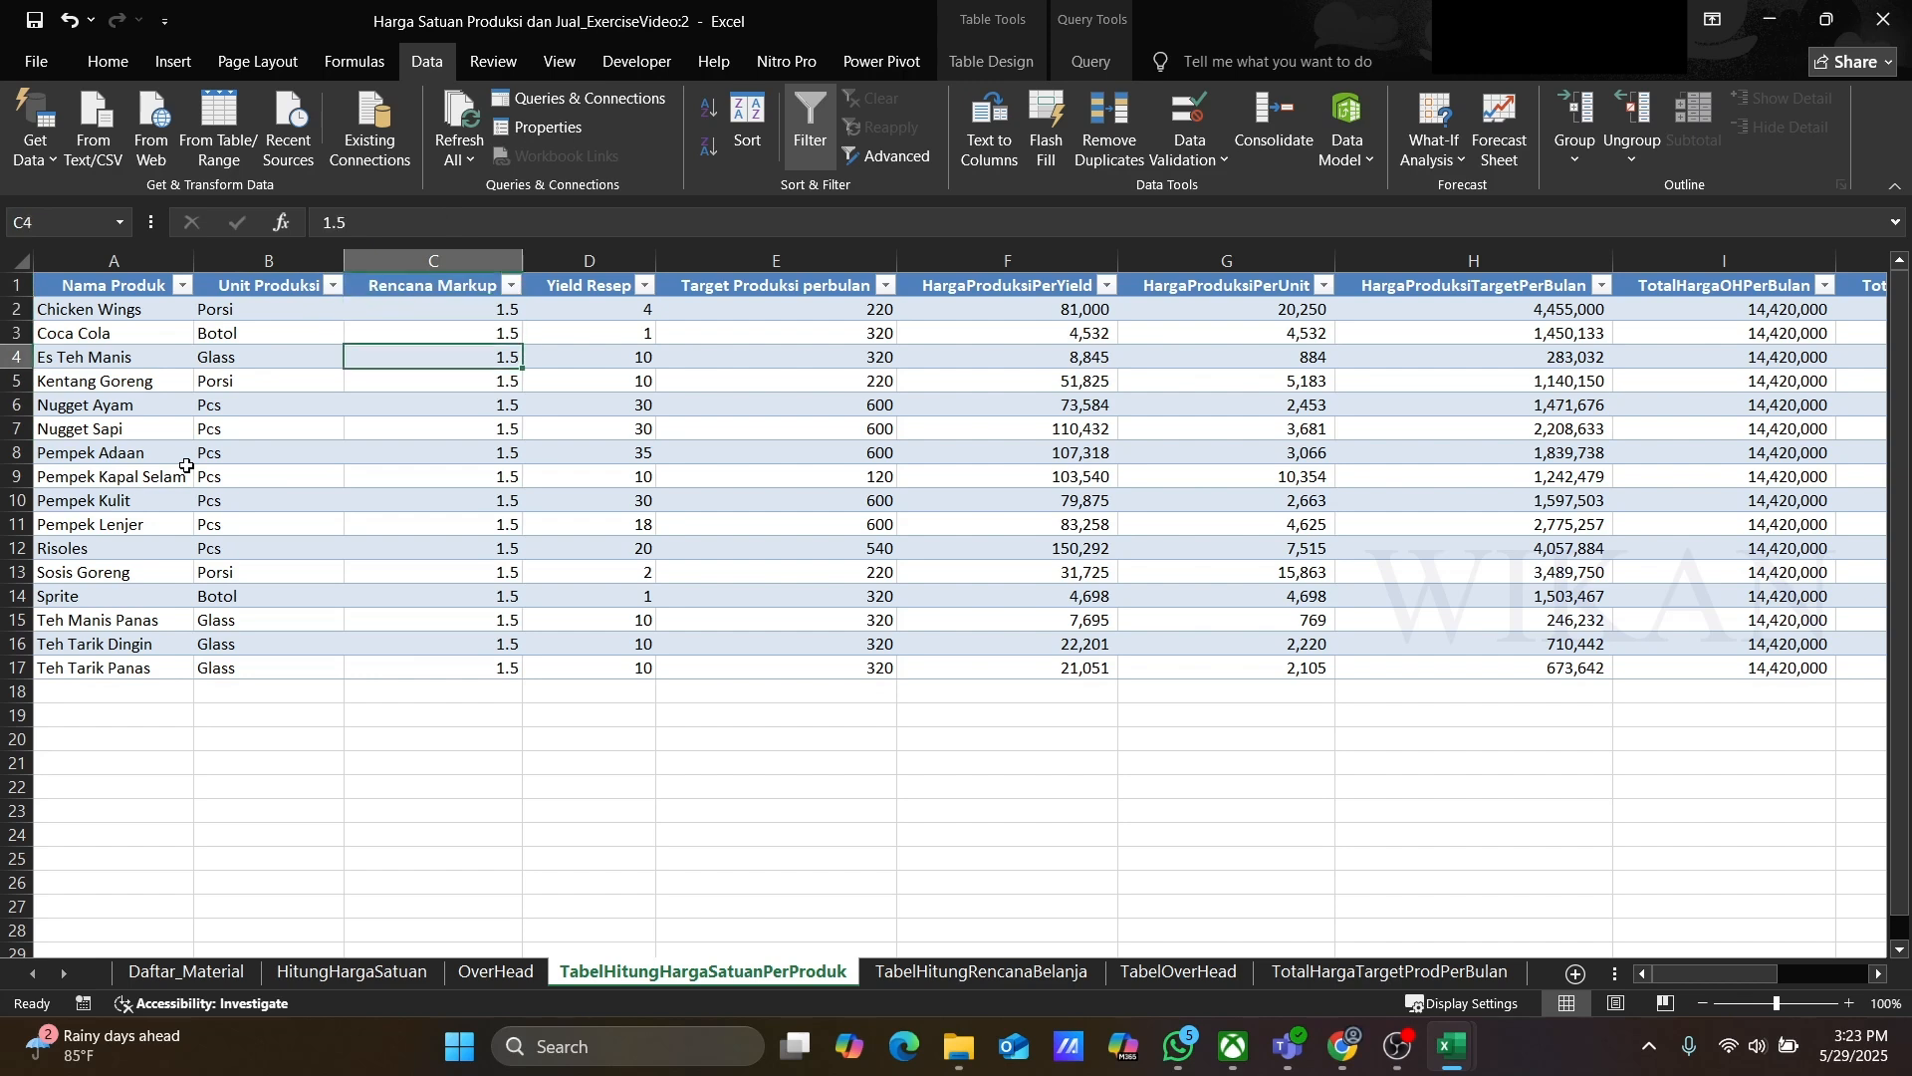
key("Down")
key("Down")
key("Up")
key("Up")
key("Up")
key("Up")
key("Up")
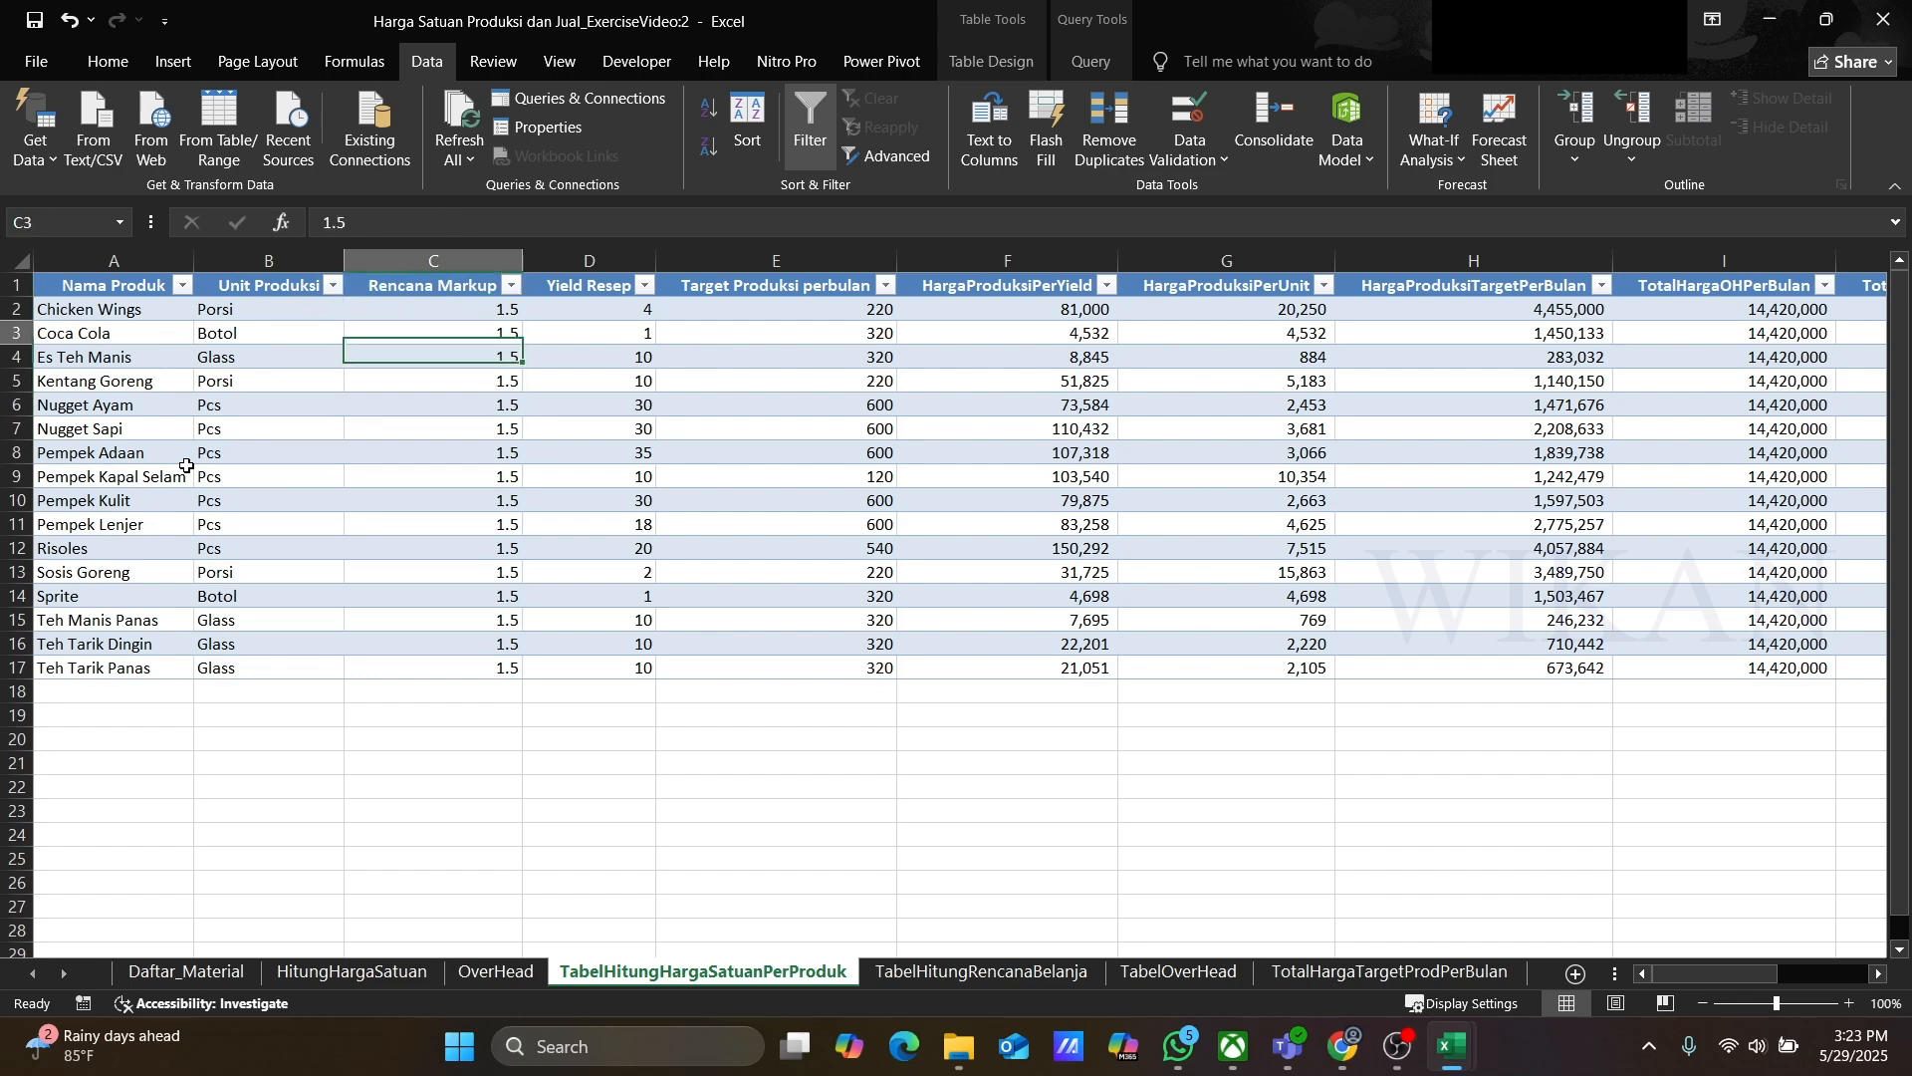
key("Right")
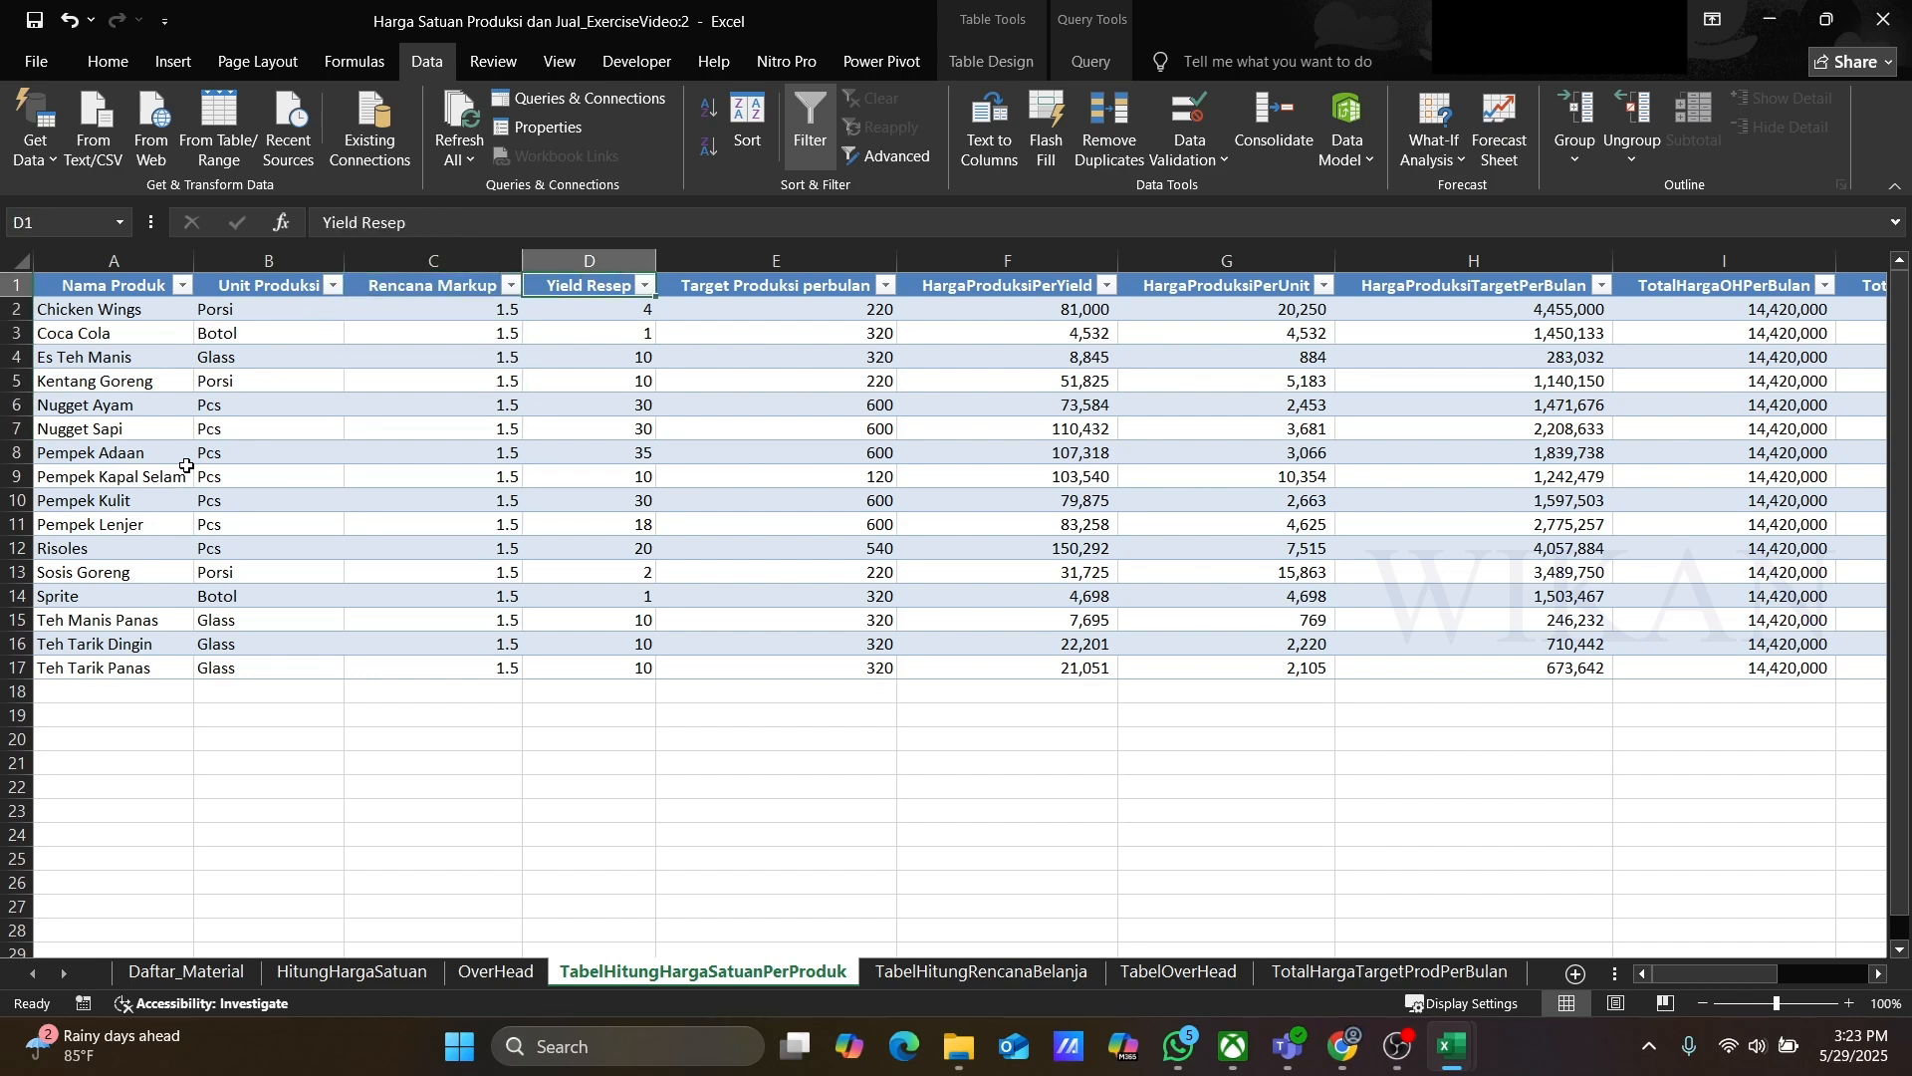
key("Down")
key("Down")
key("Down")
key("Down")
key("Down")
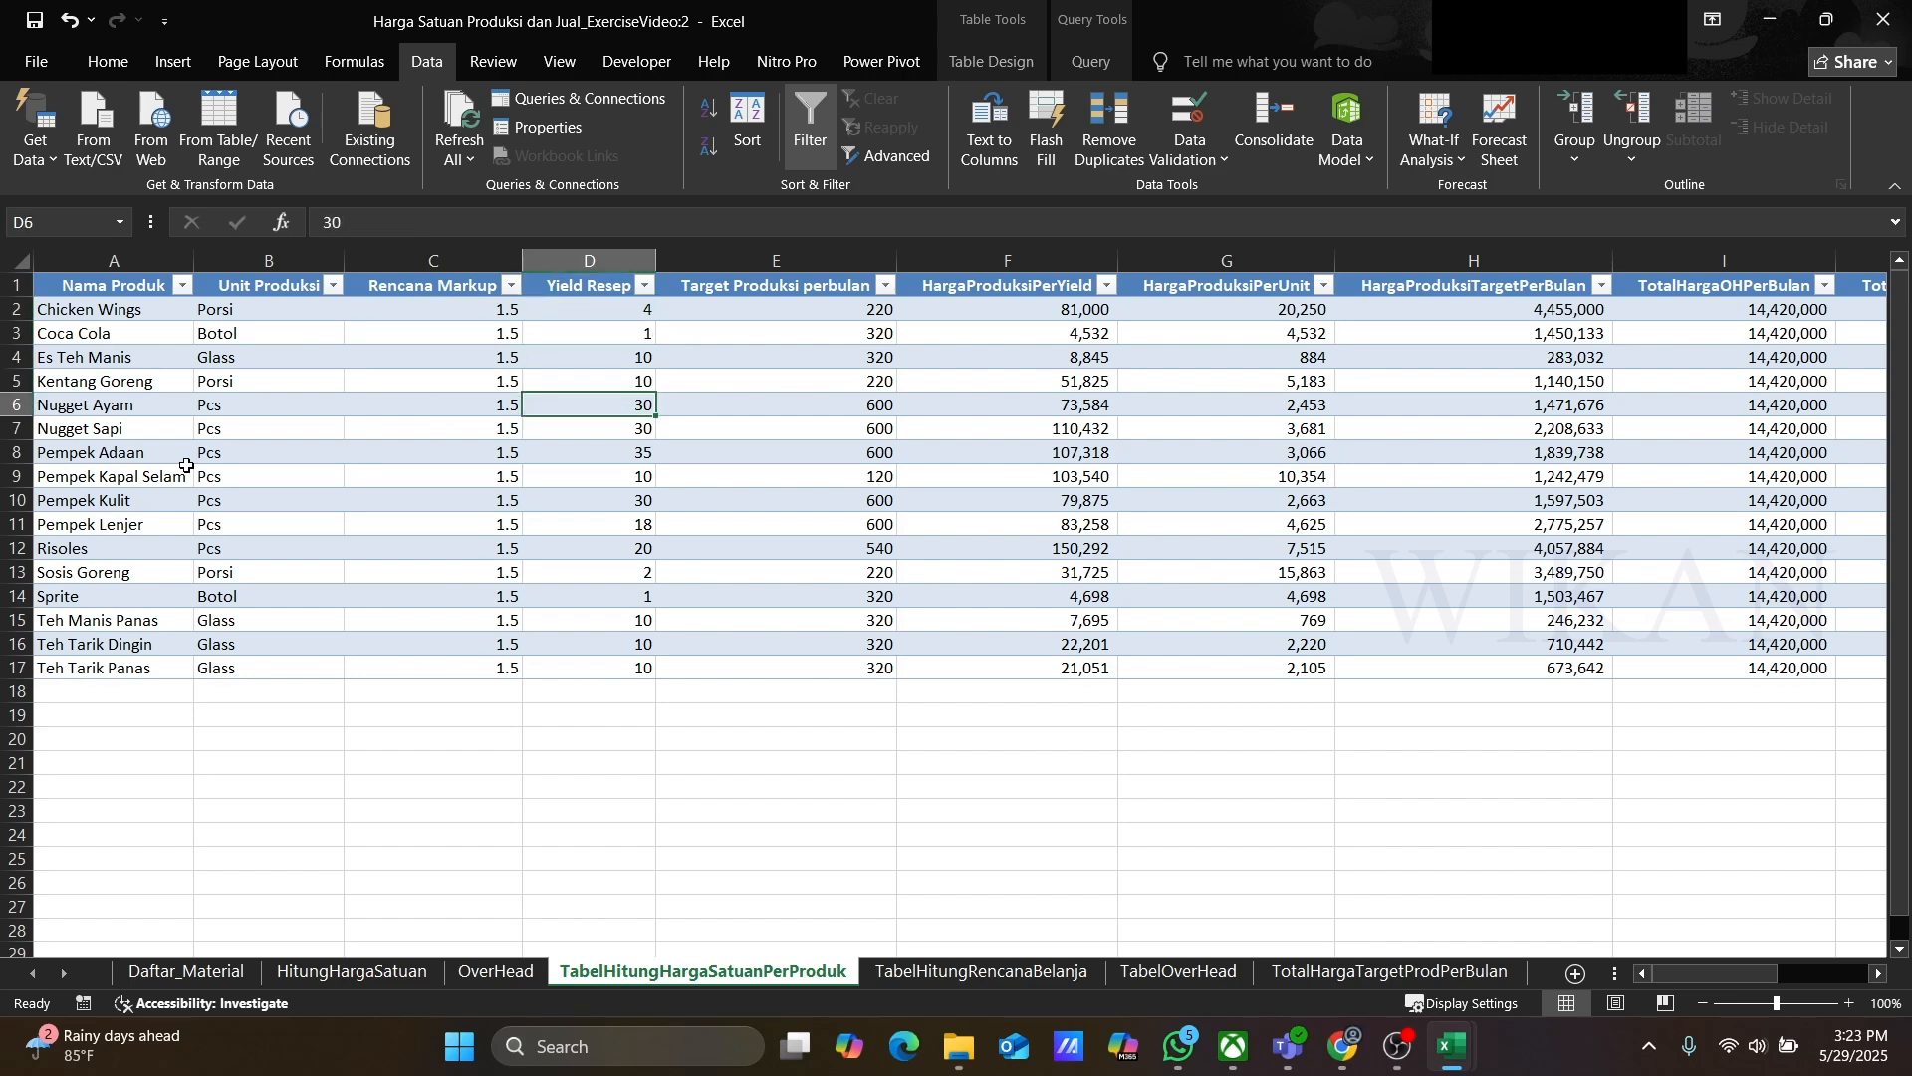
Step: Inspect the target production and production cost per yield and per unit columns of the product unit price table
key("Up")
key("Up")
key("Up")
key("Up")
key("Up")
key("Right")
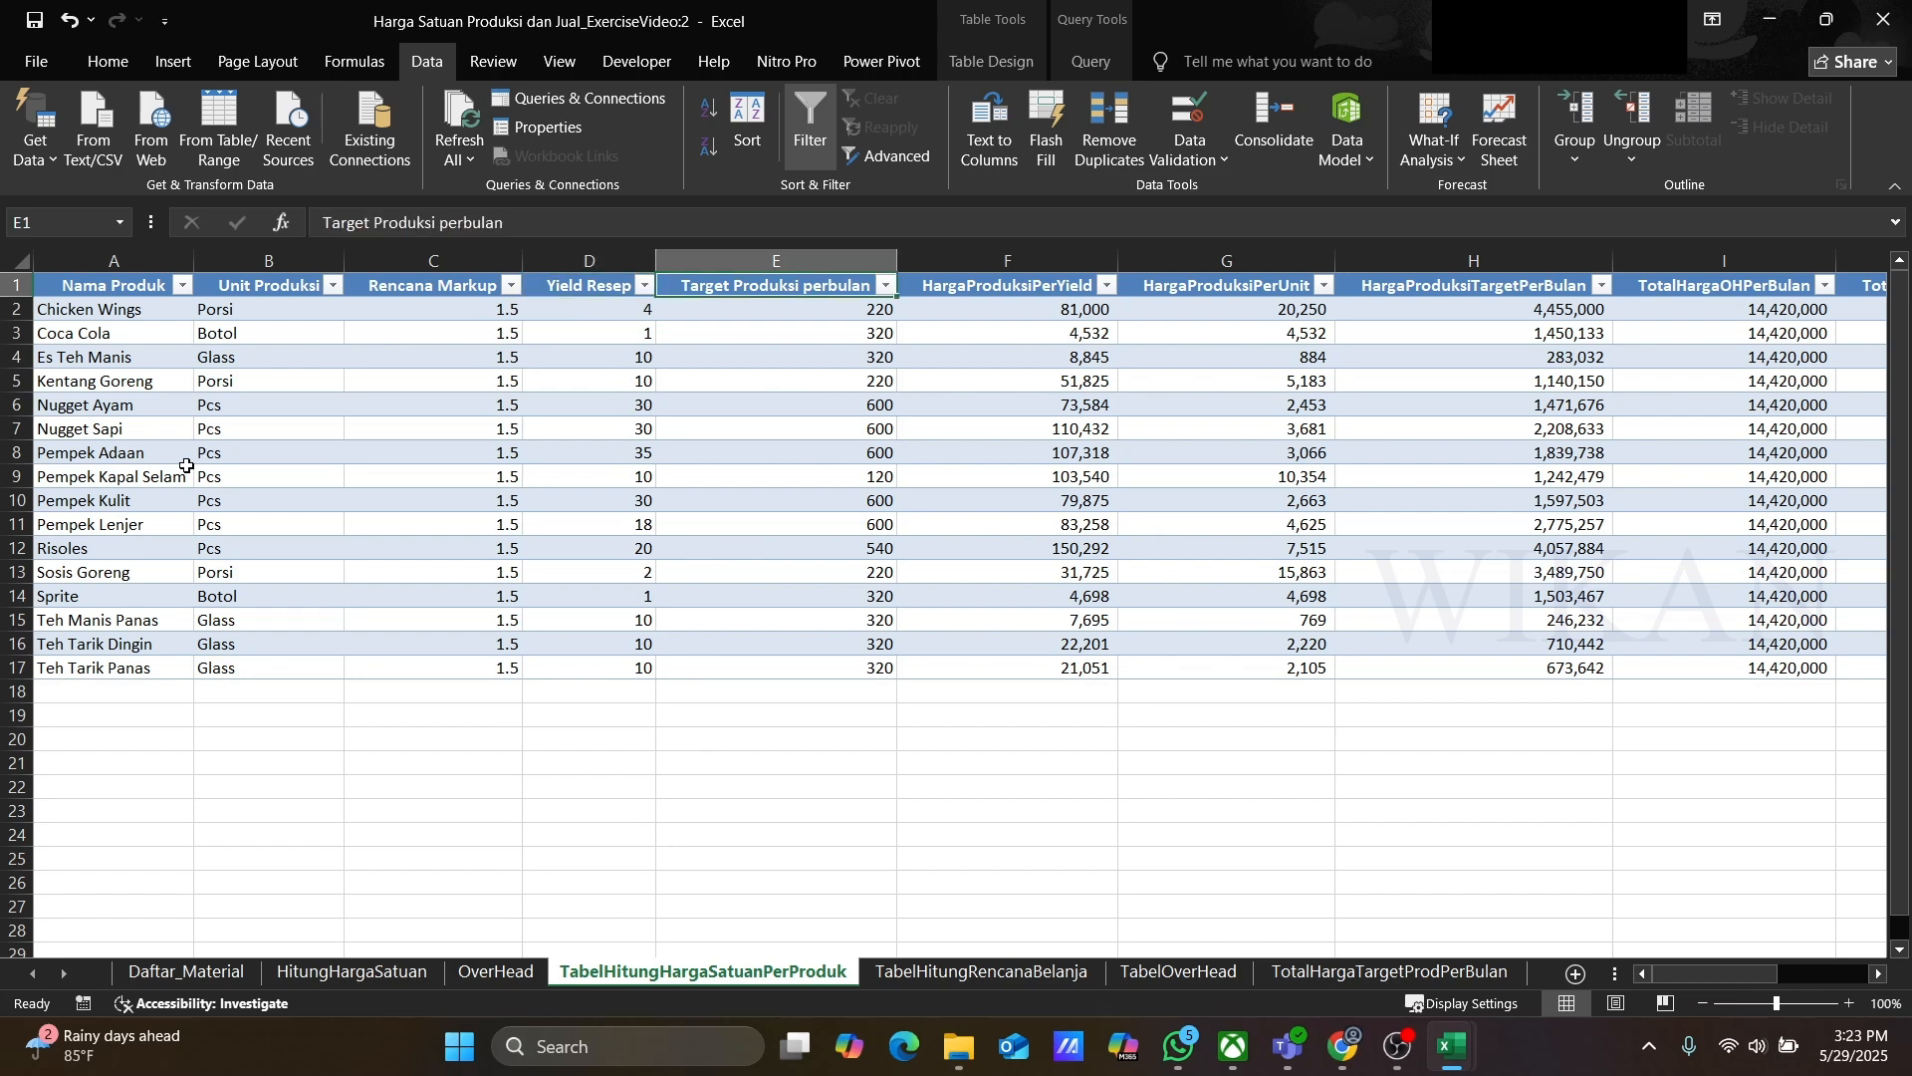
key("Right")
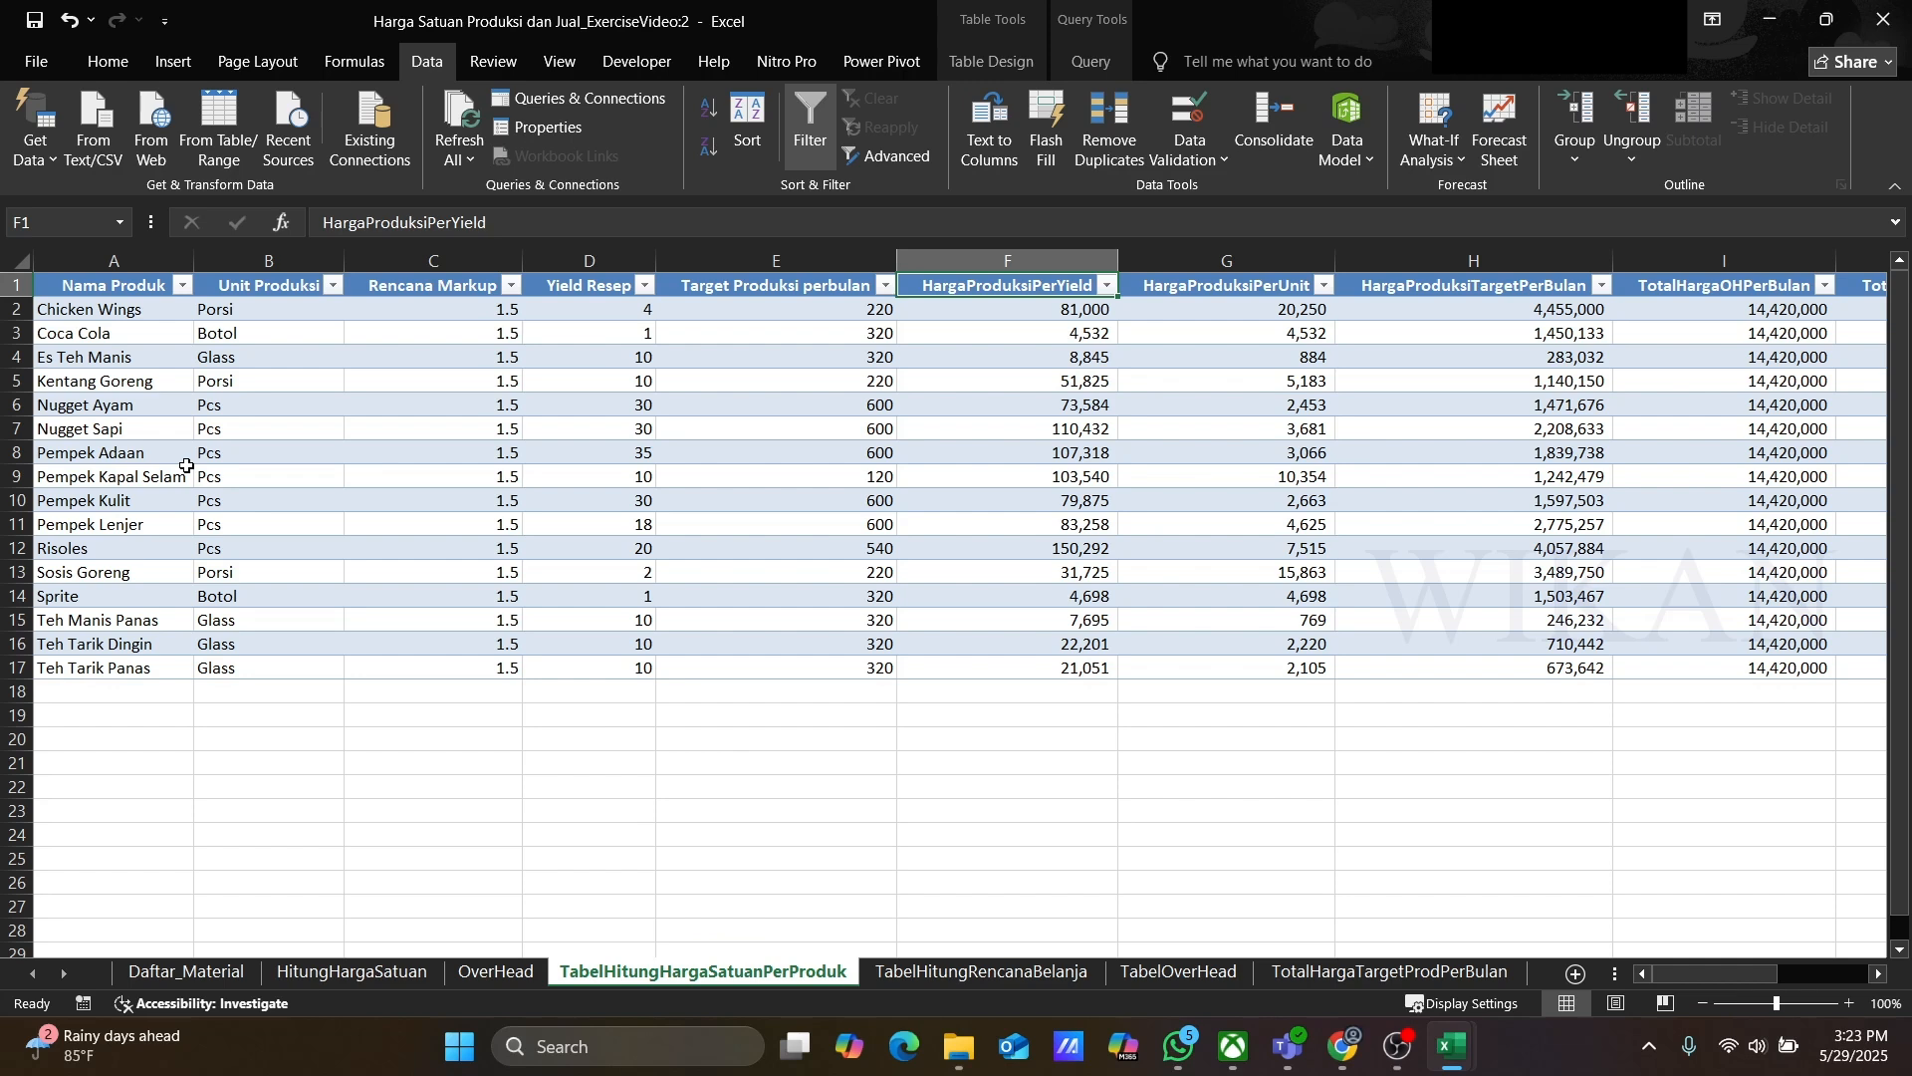
key("Right")
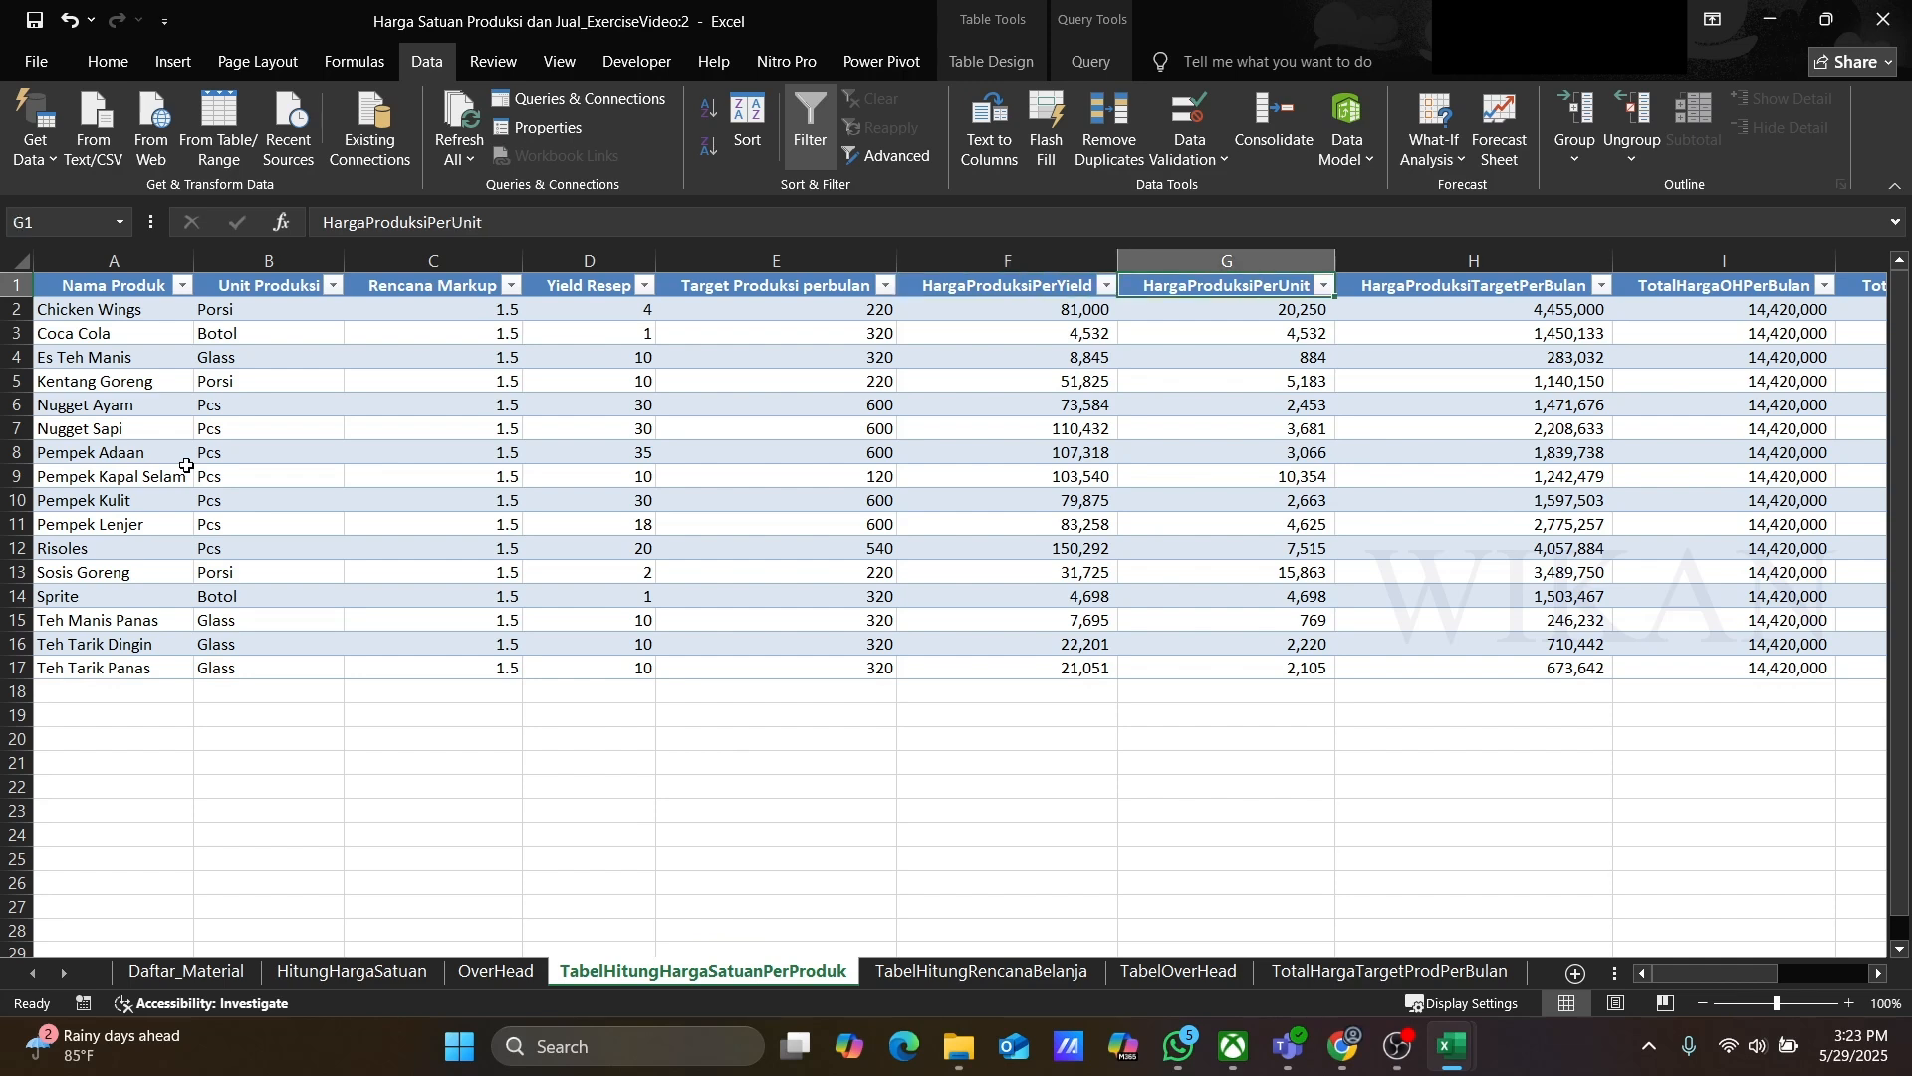
key("Down")
key("Down")
key("Down")
key("Down")
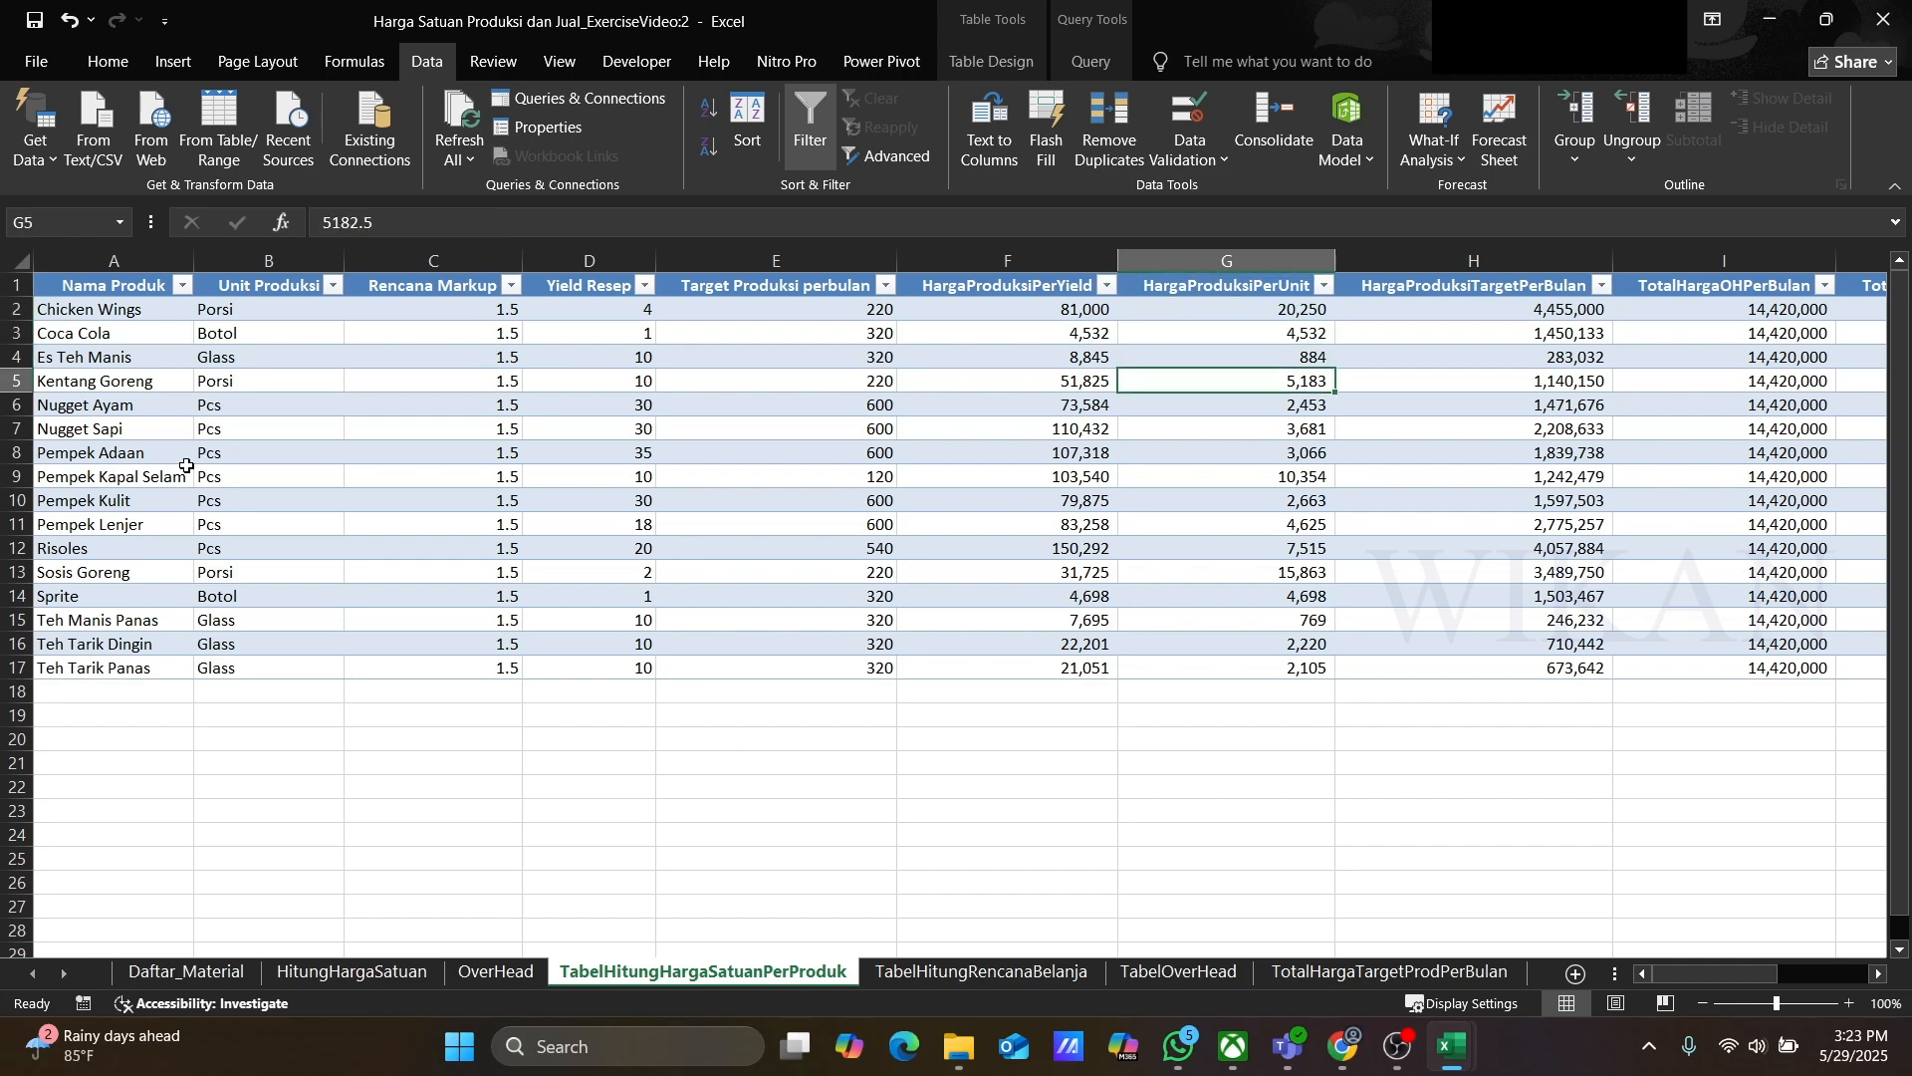
key("Down")
key("Down")
key("Down")
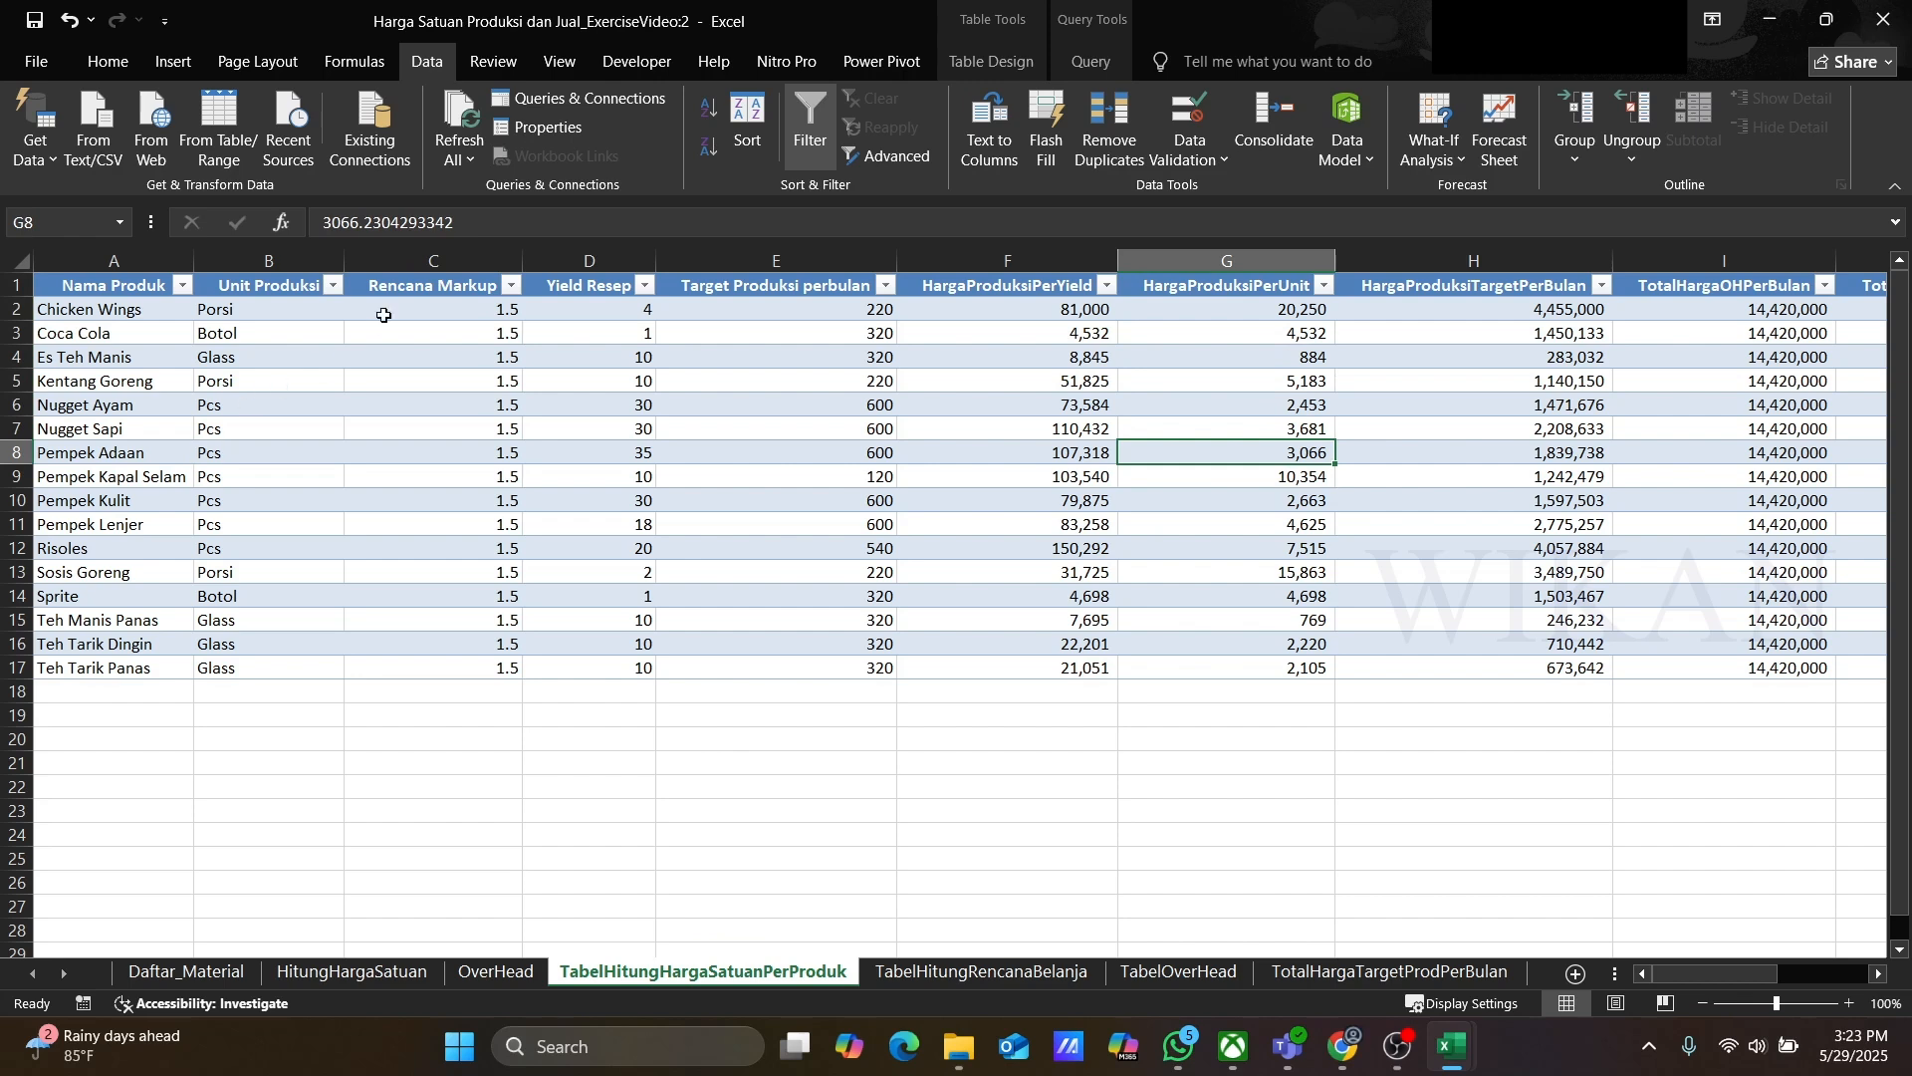
Step: Inspect the monthly overhead, target total, overhead per unit and selling price per unit columns of the product unit price table
left_click(1457, 285)
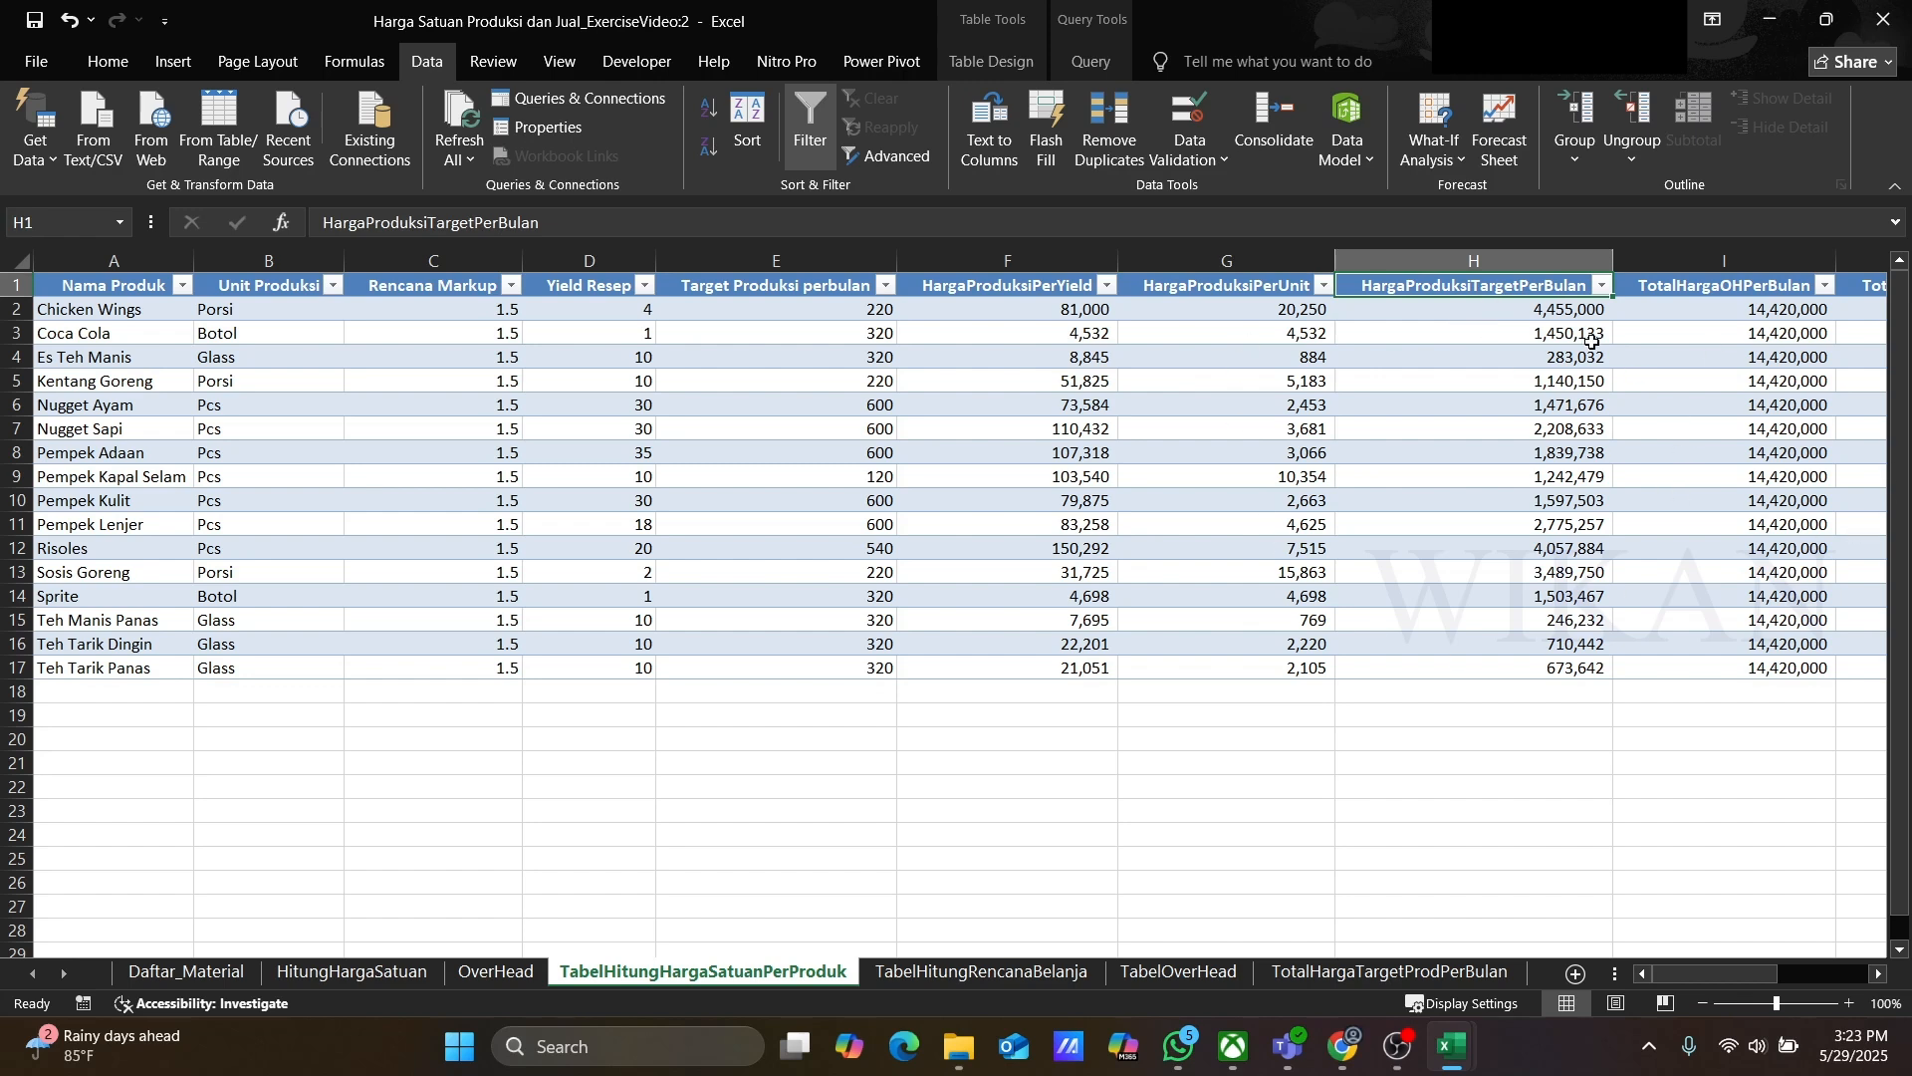
left_click(1694, 286)
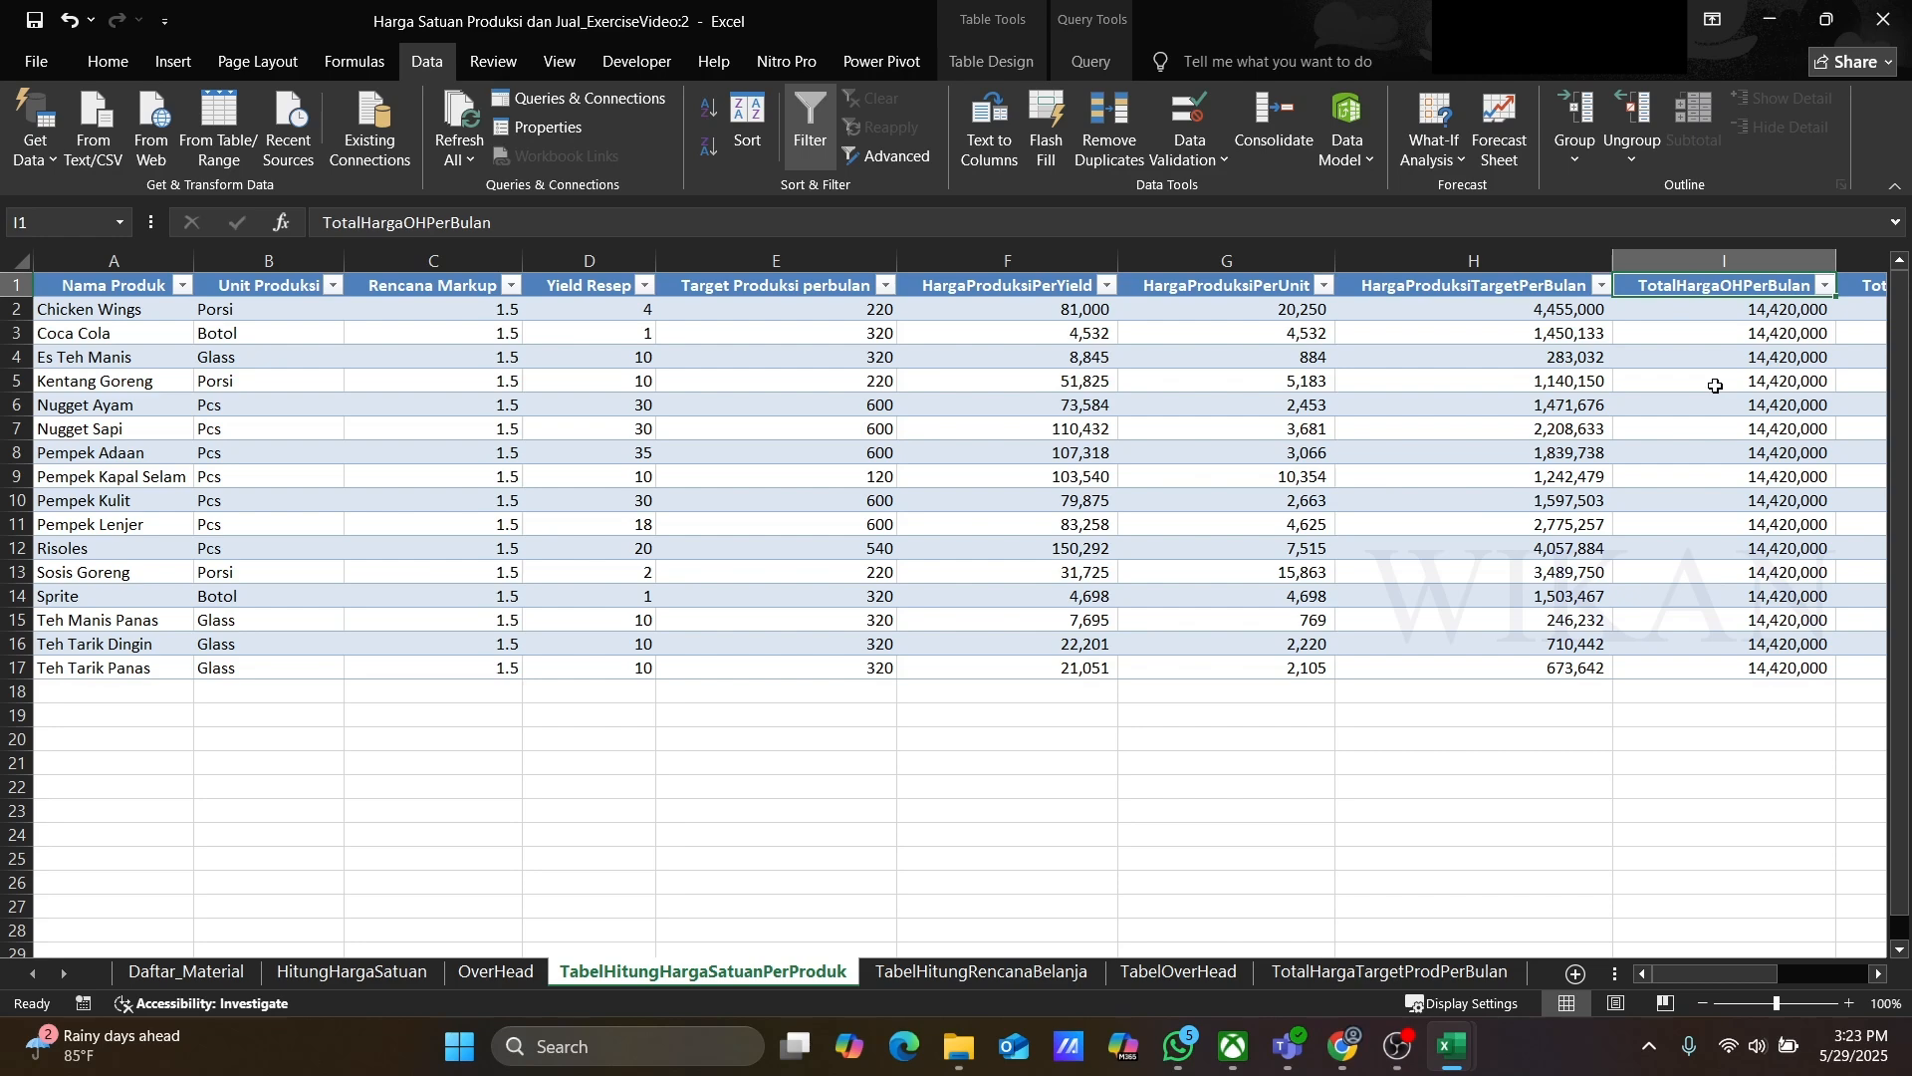
key("Right")
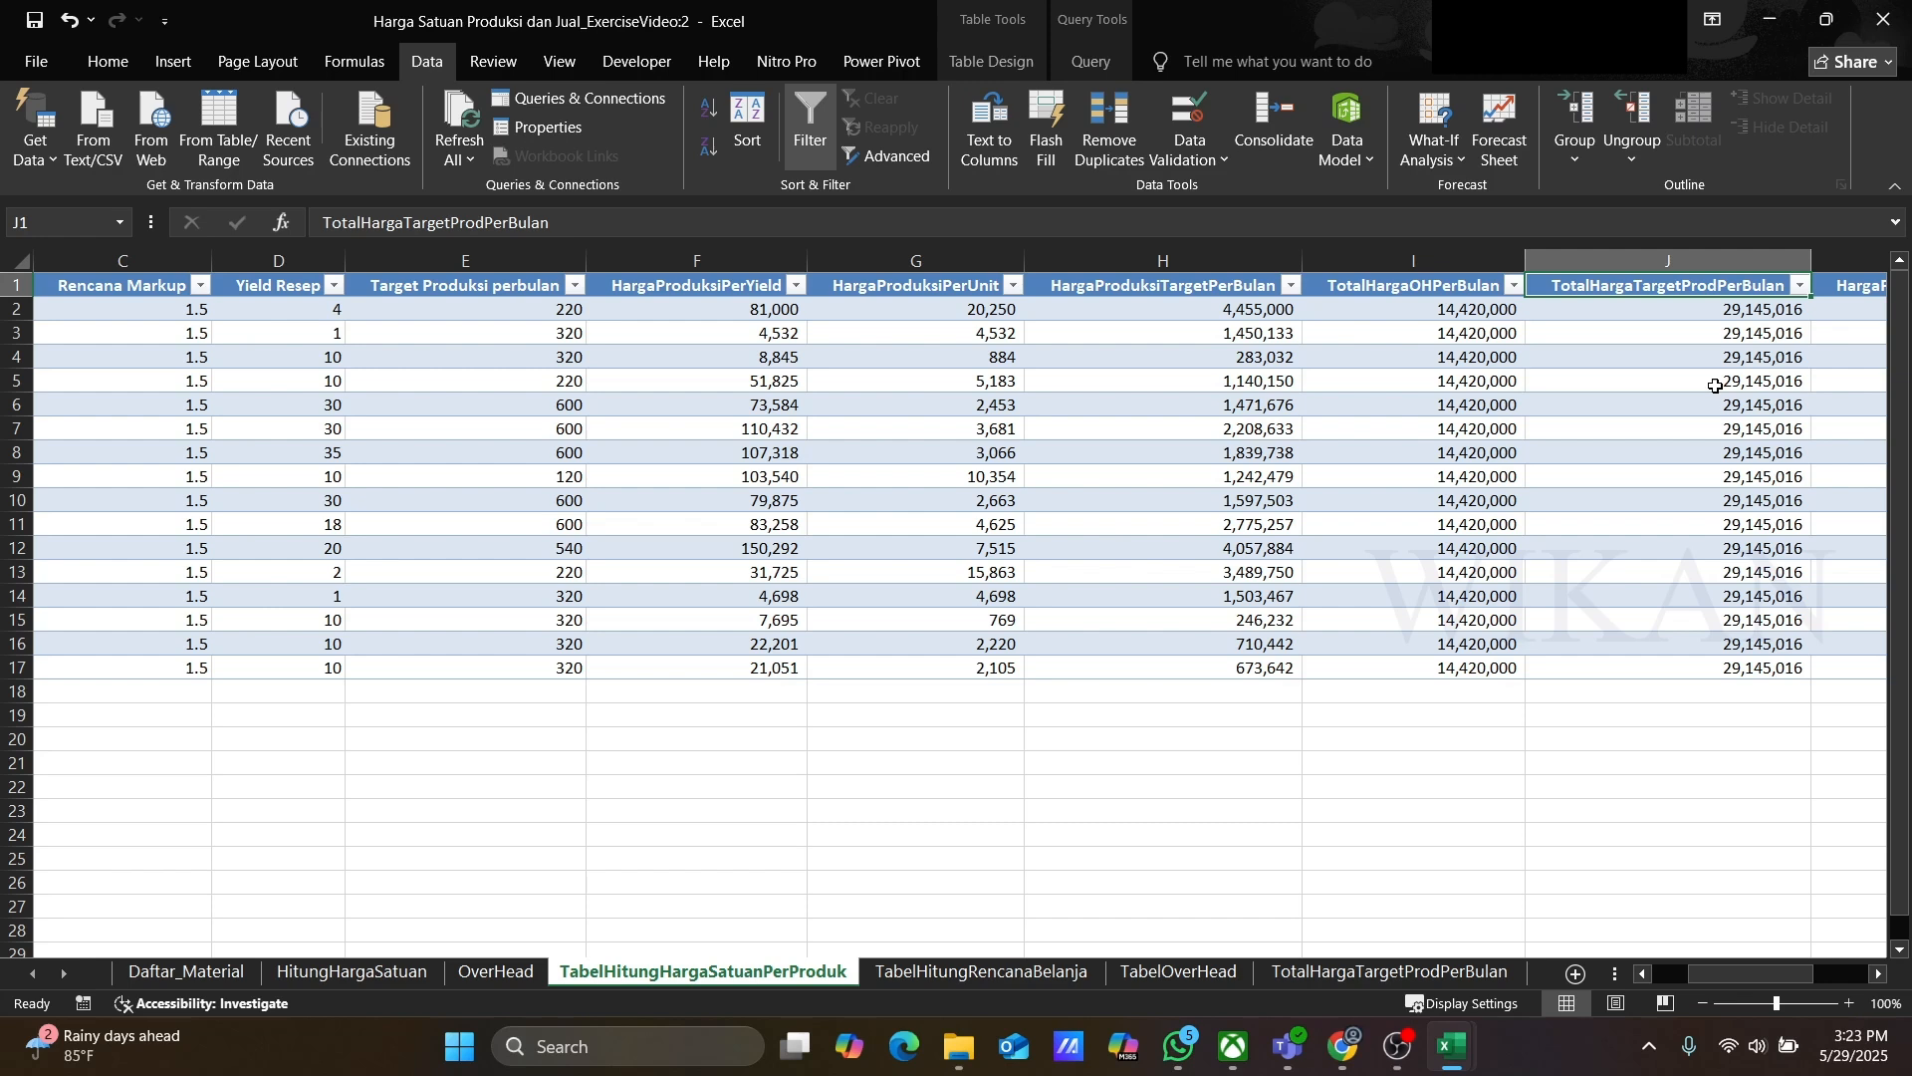
key("Right")
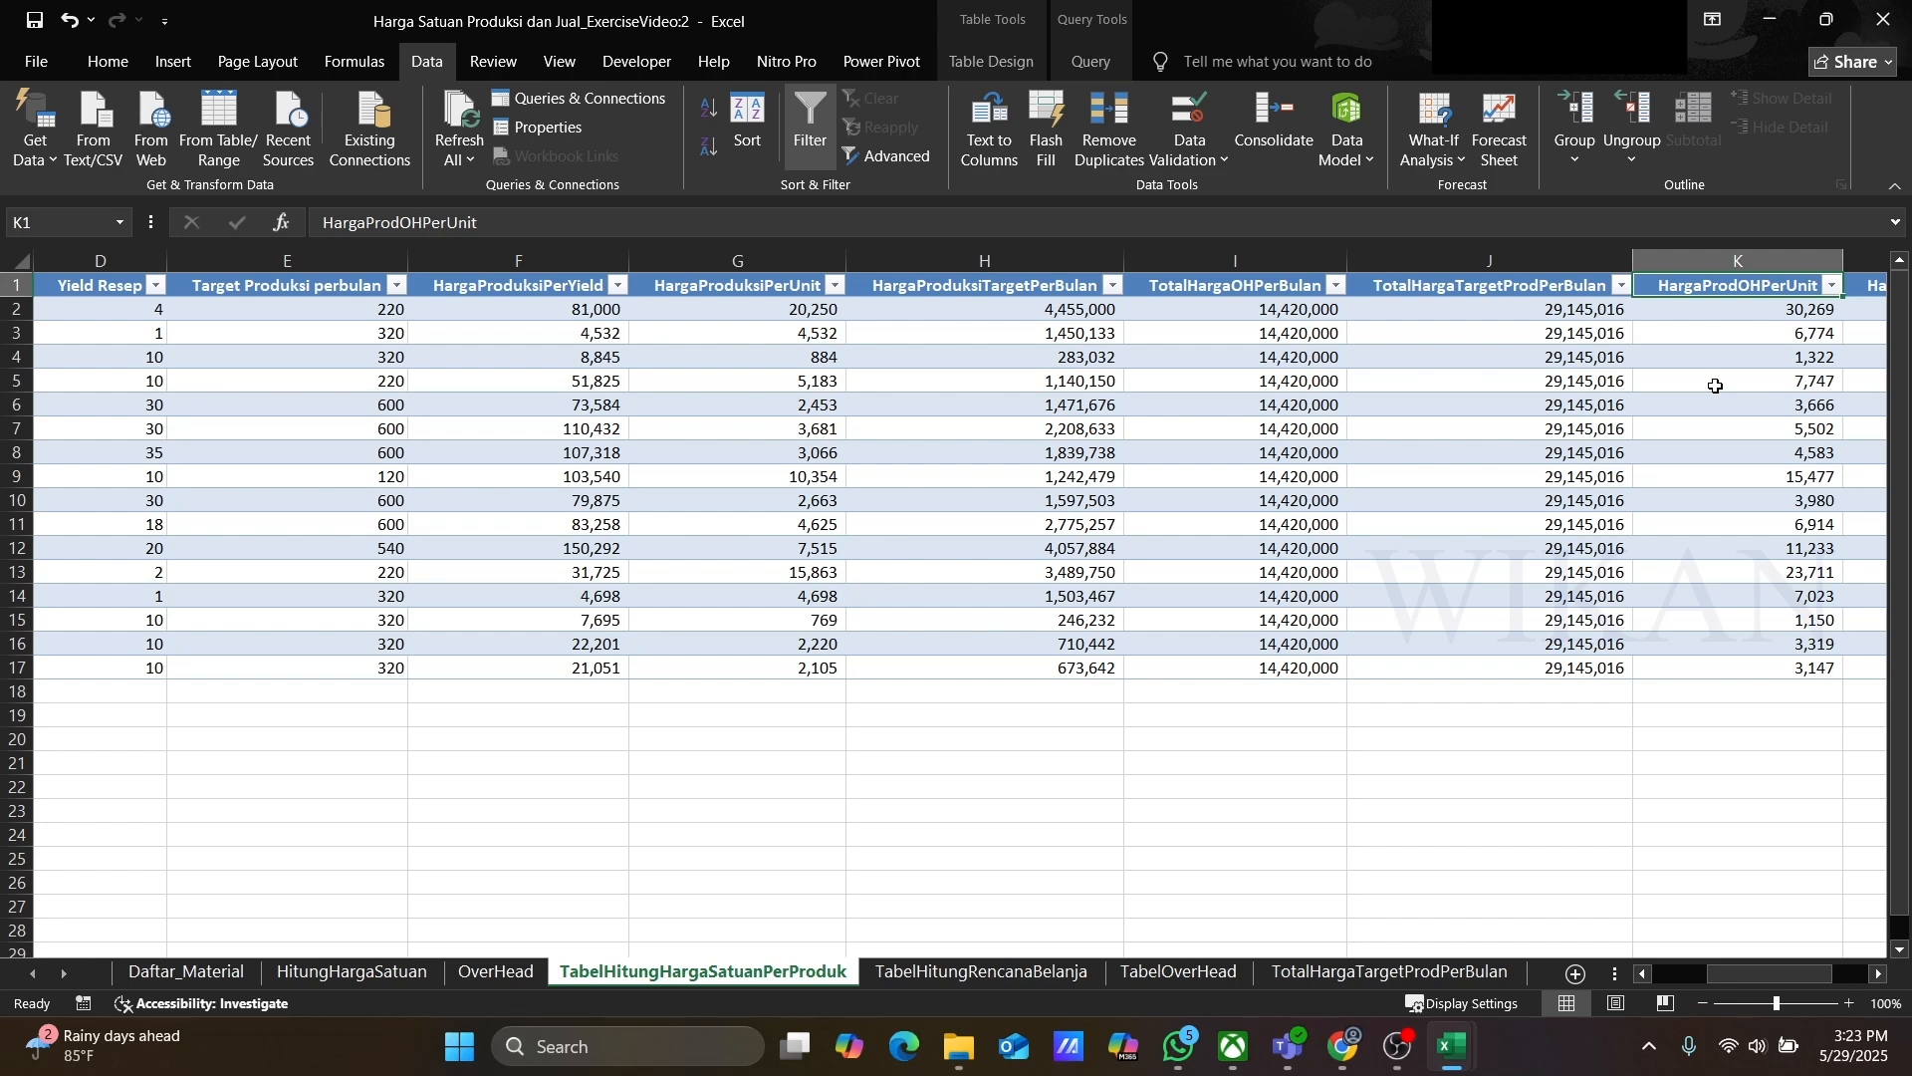
key("Right")
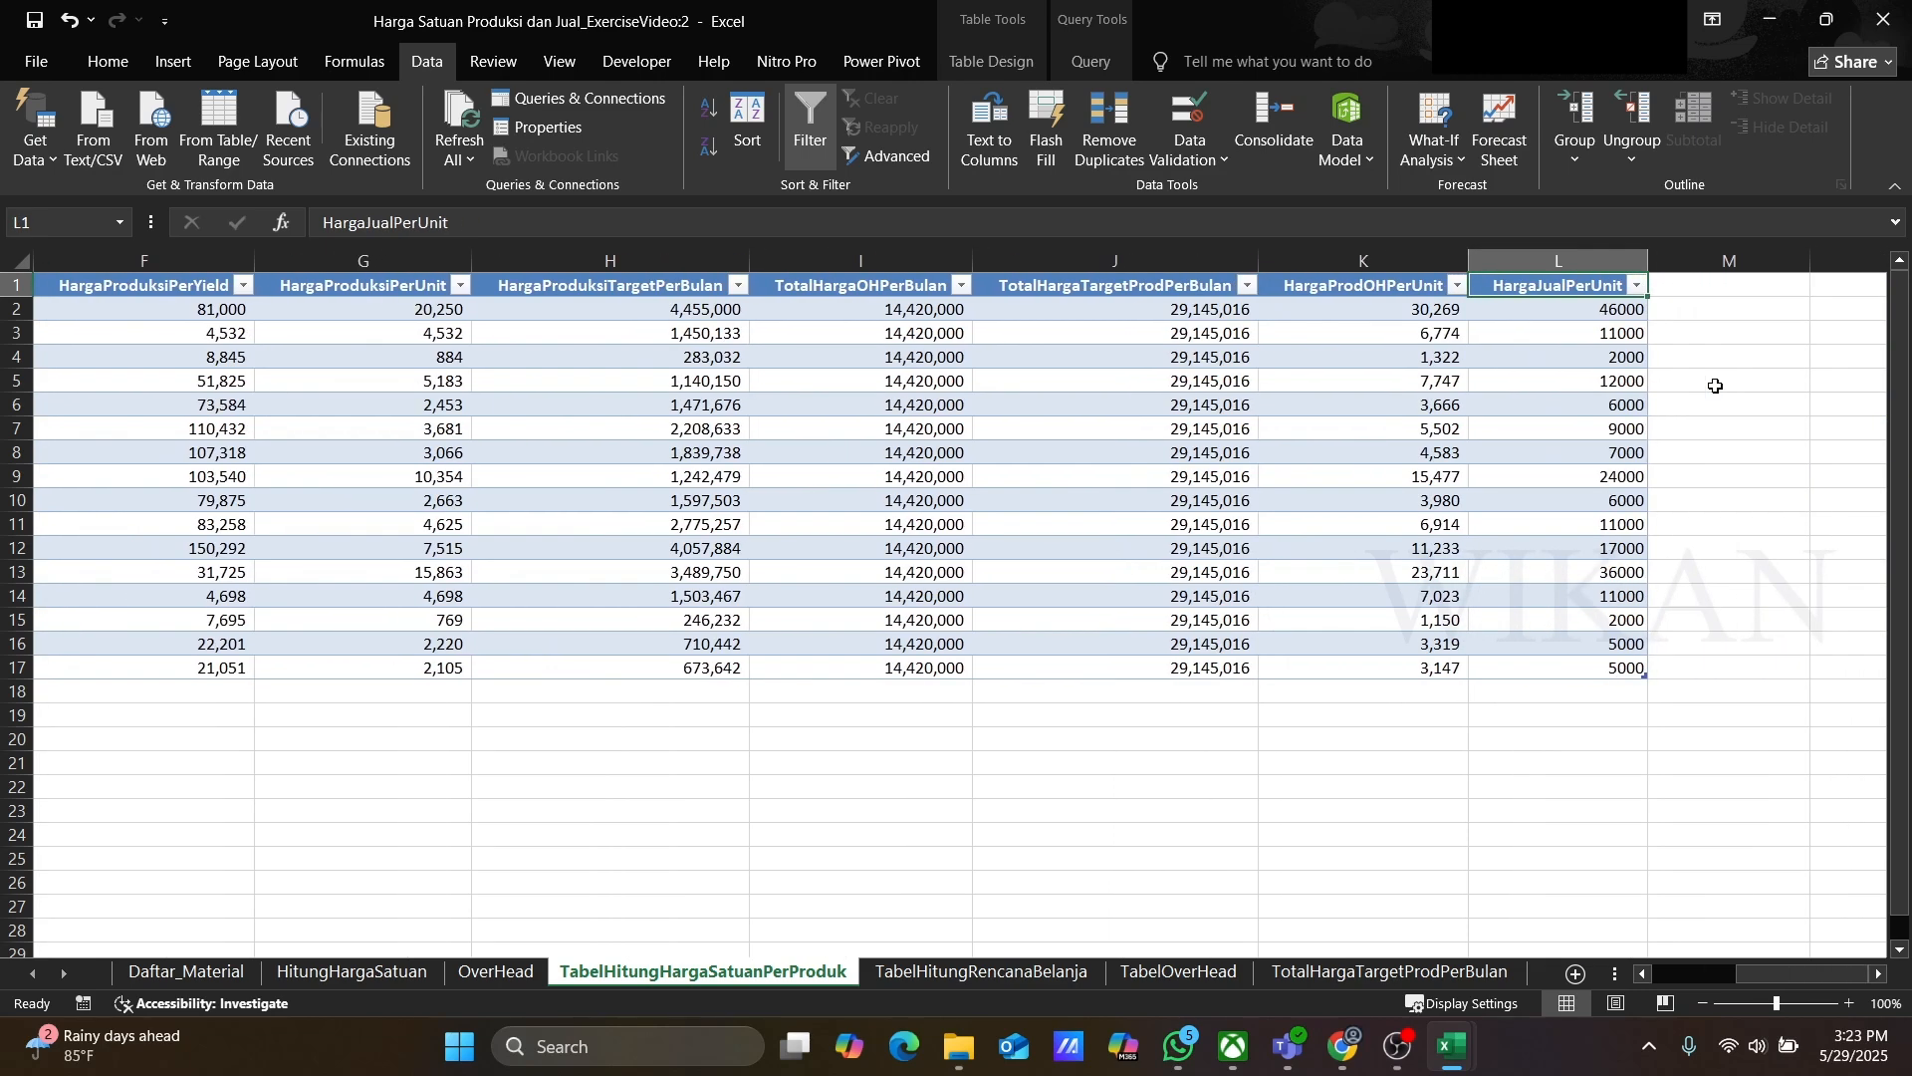
left_click(1590, 325)
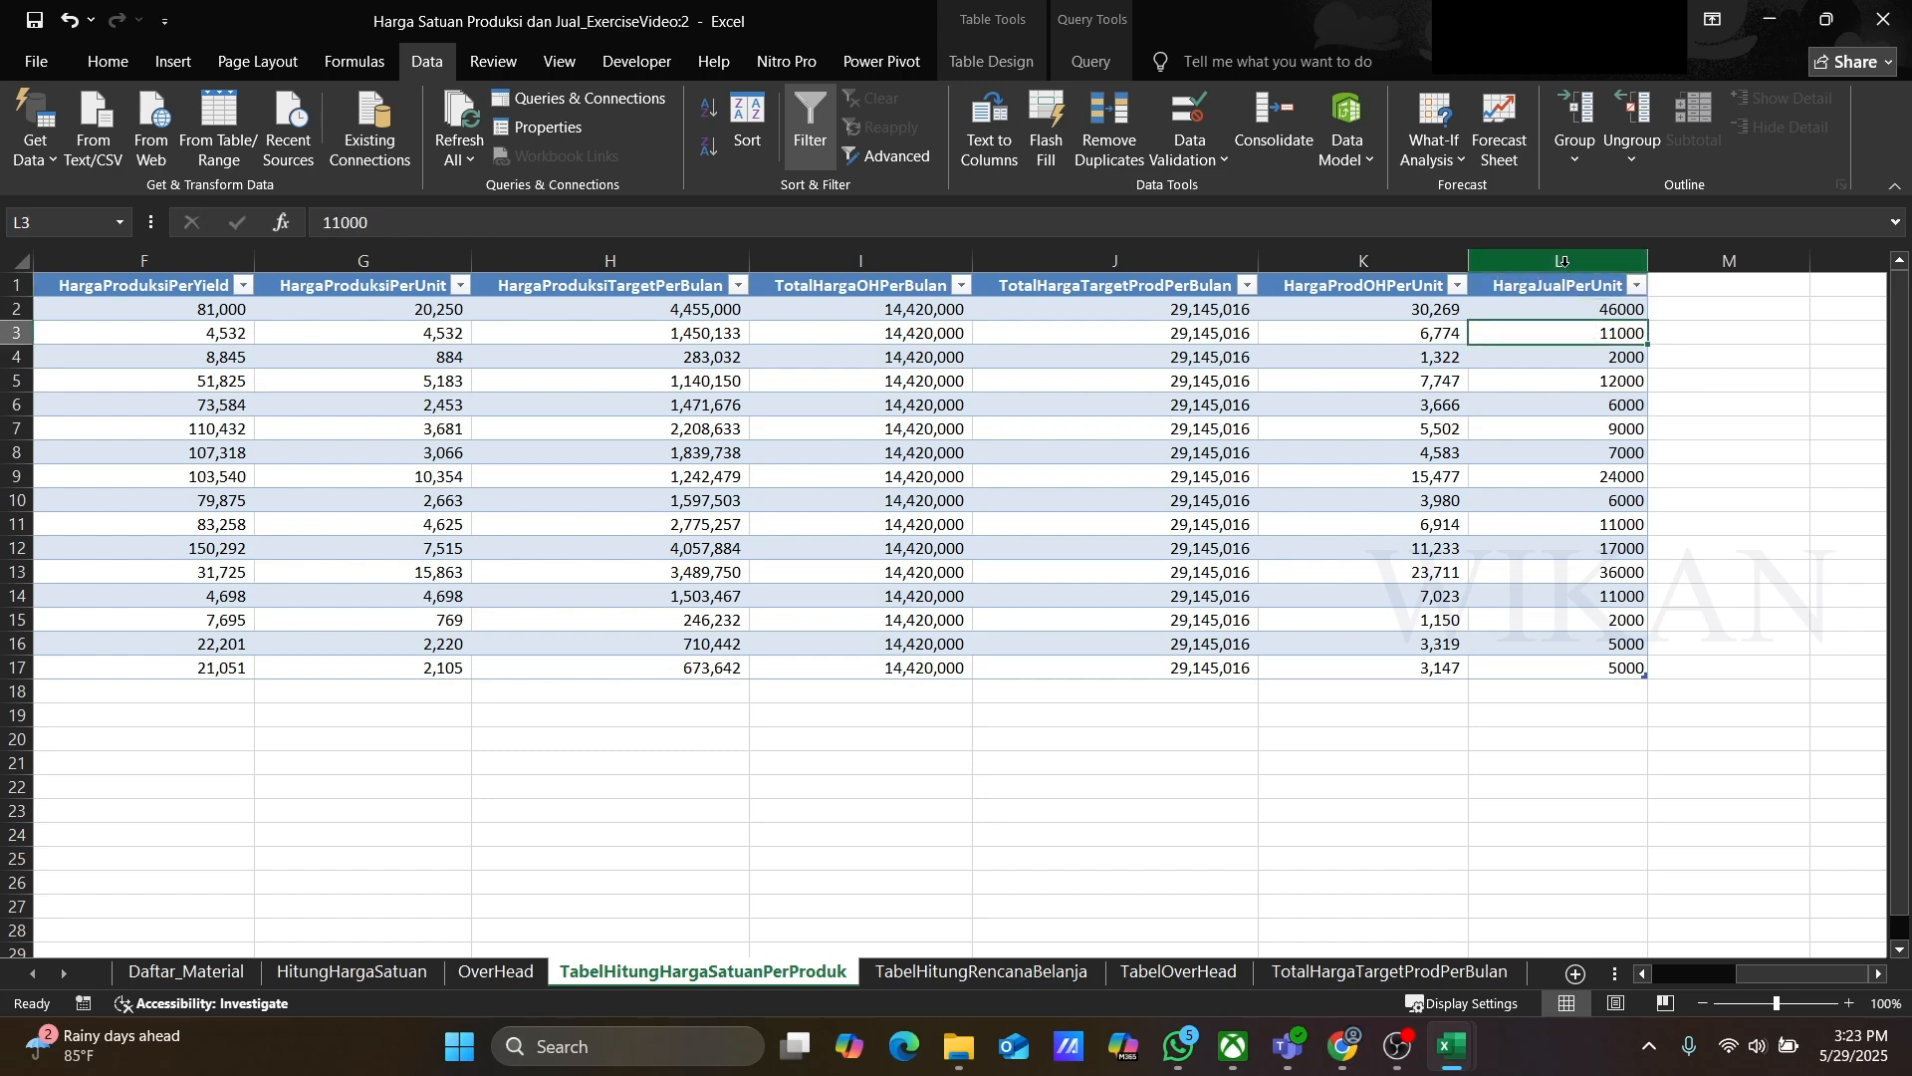
left_click(1566, 266)
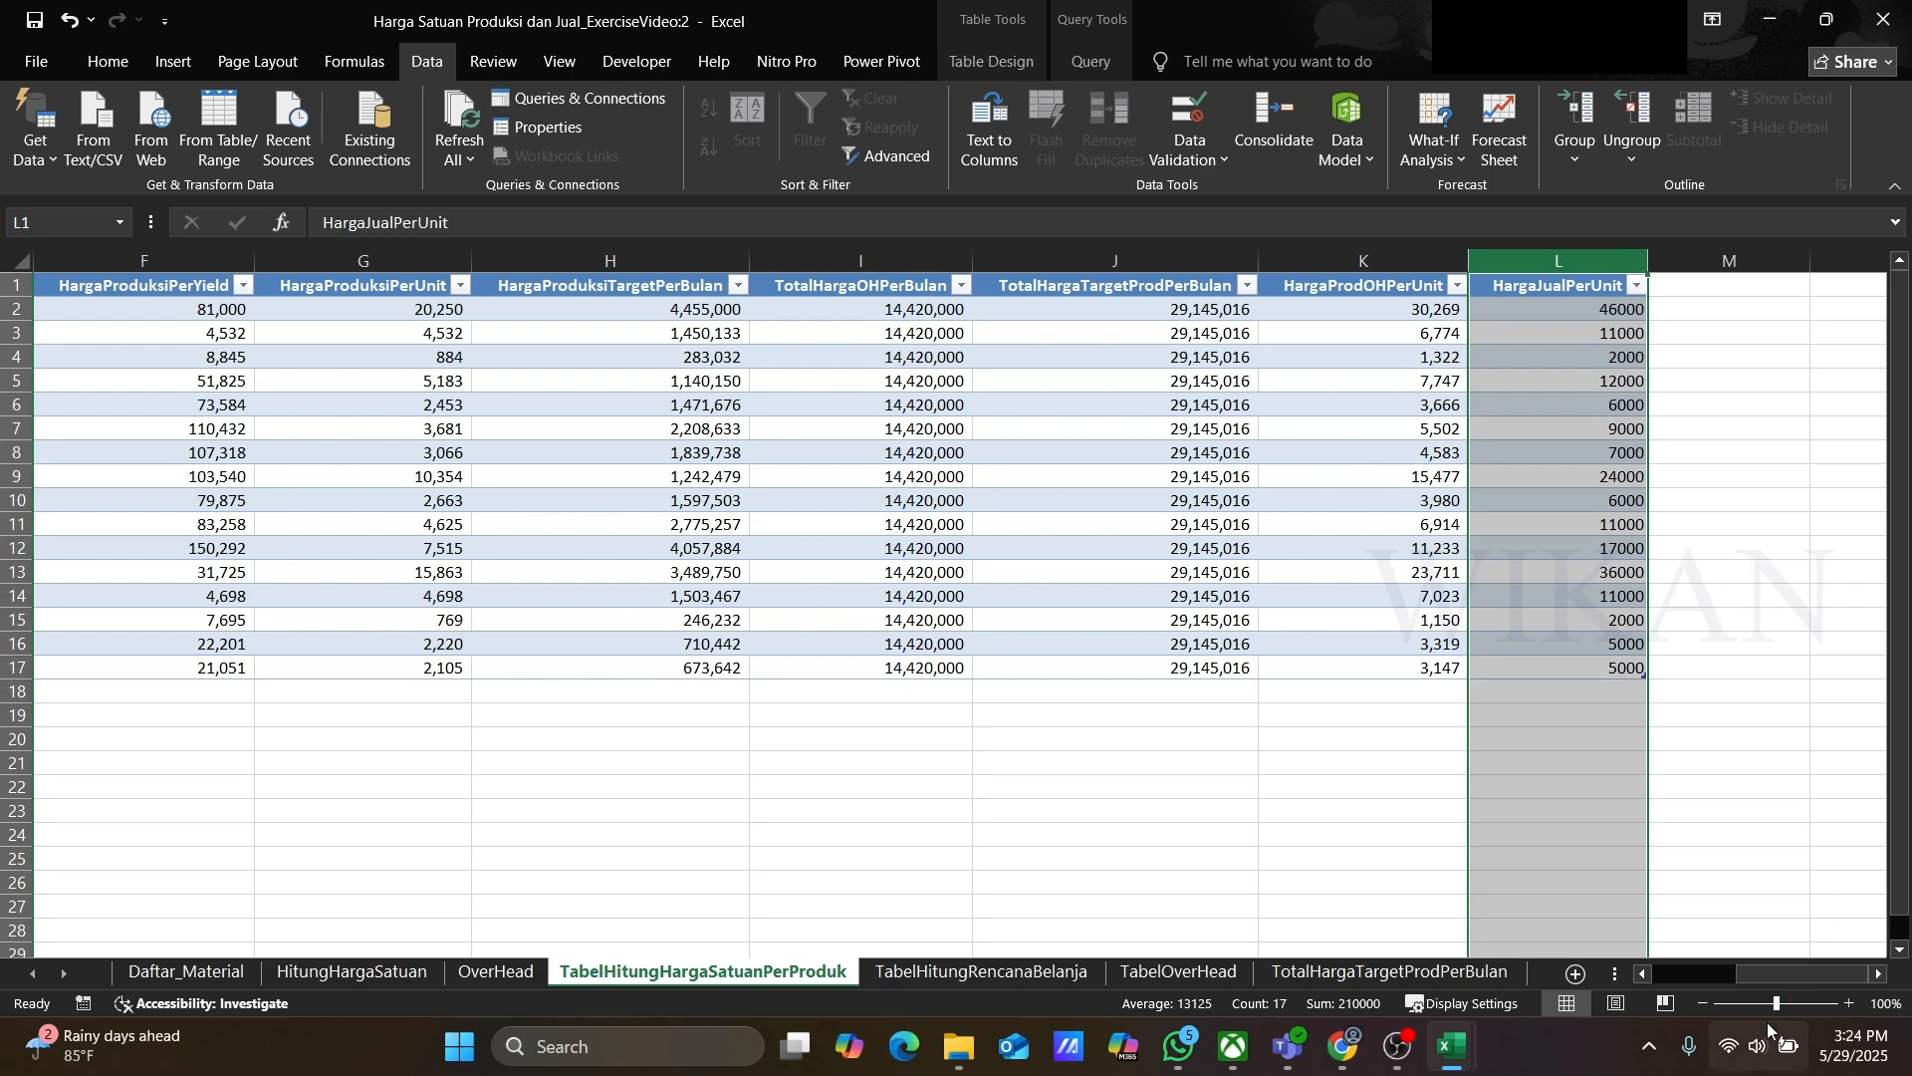
Step: Freeze the first column of the product unit price sheet so product names stay in place while scrolling
left_click_drag(1749, 972, 1652, 972)
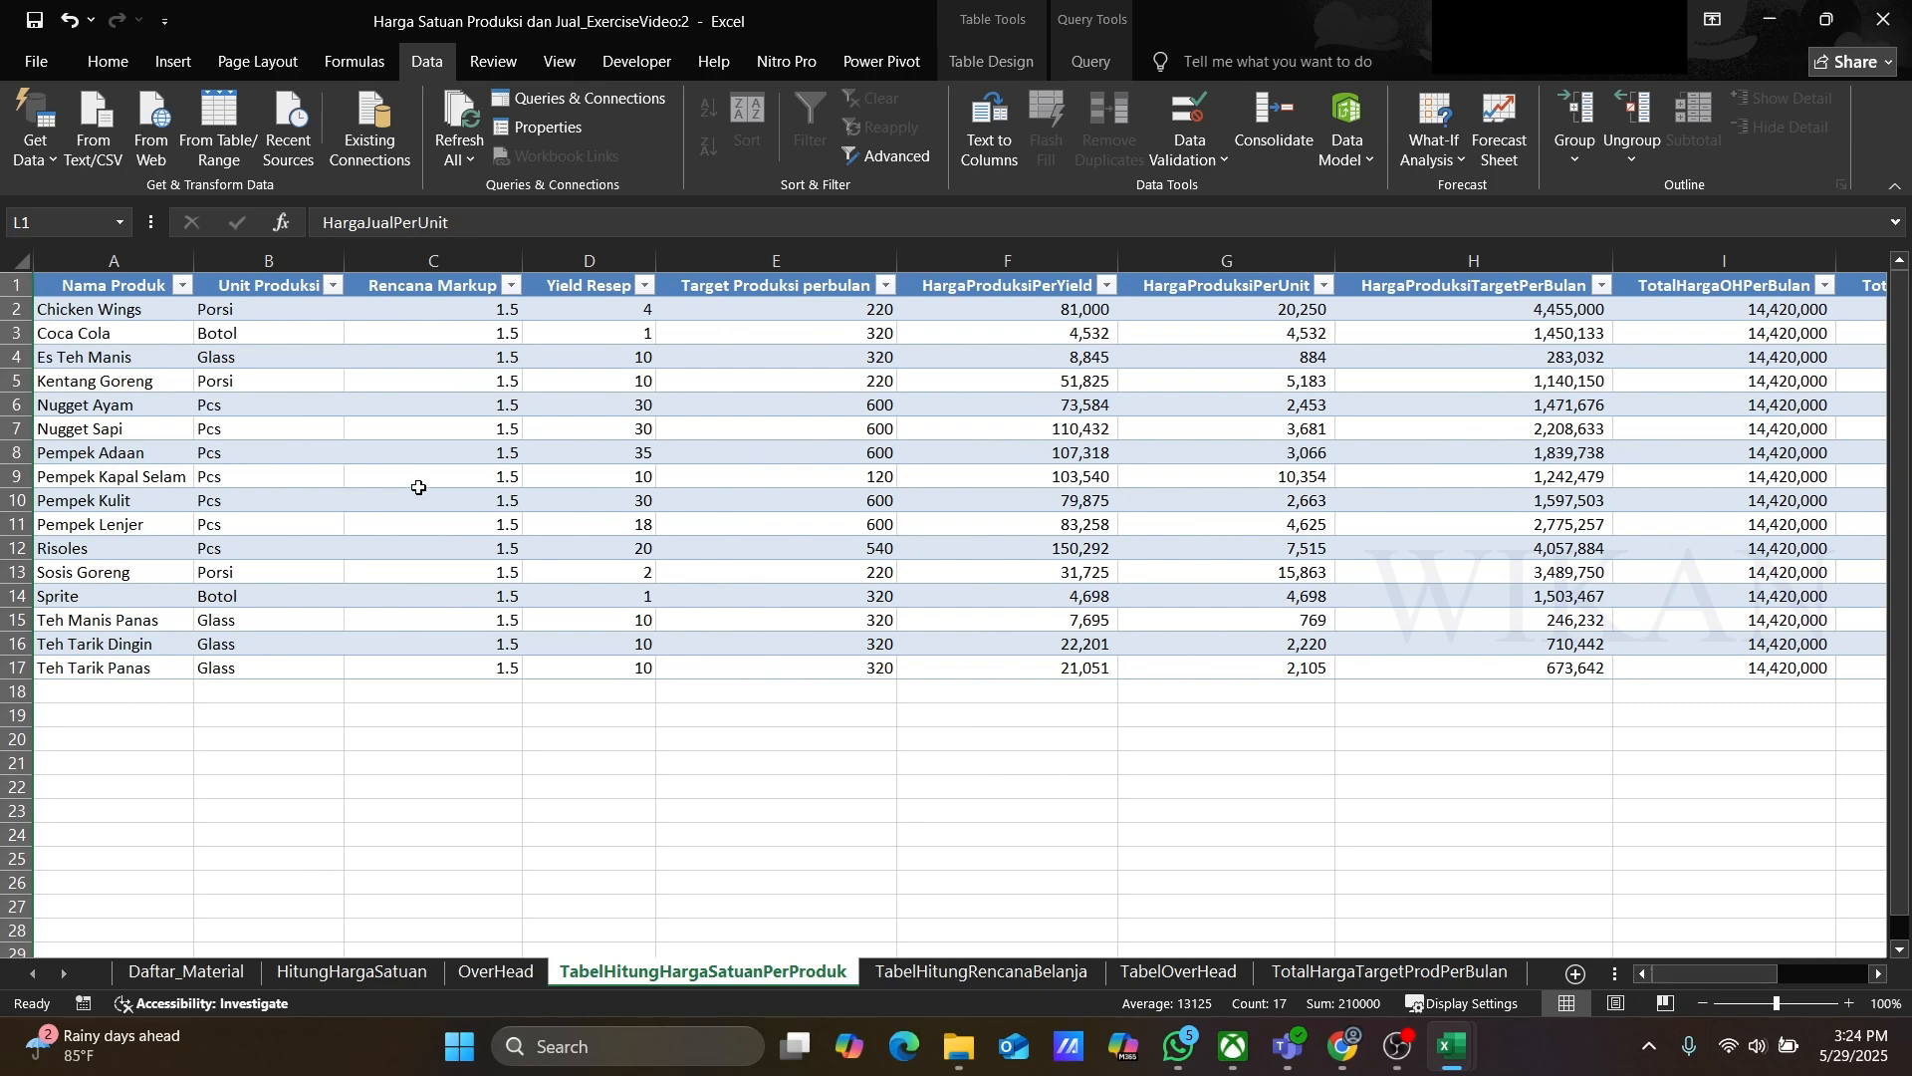
left_click(276, 311)
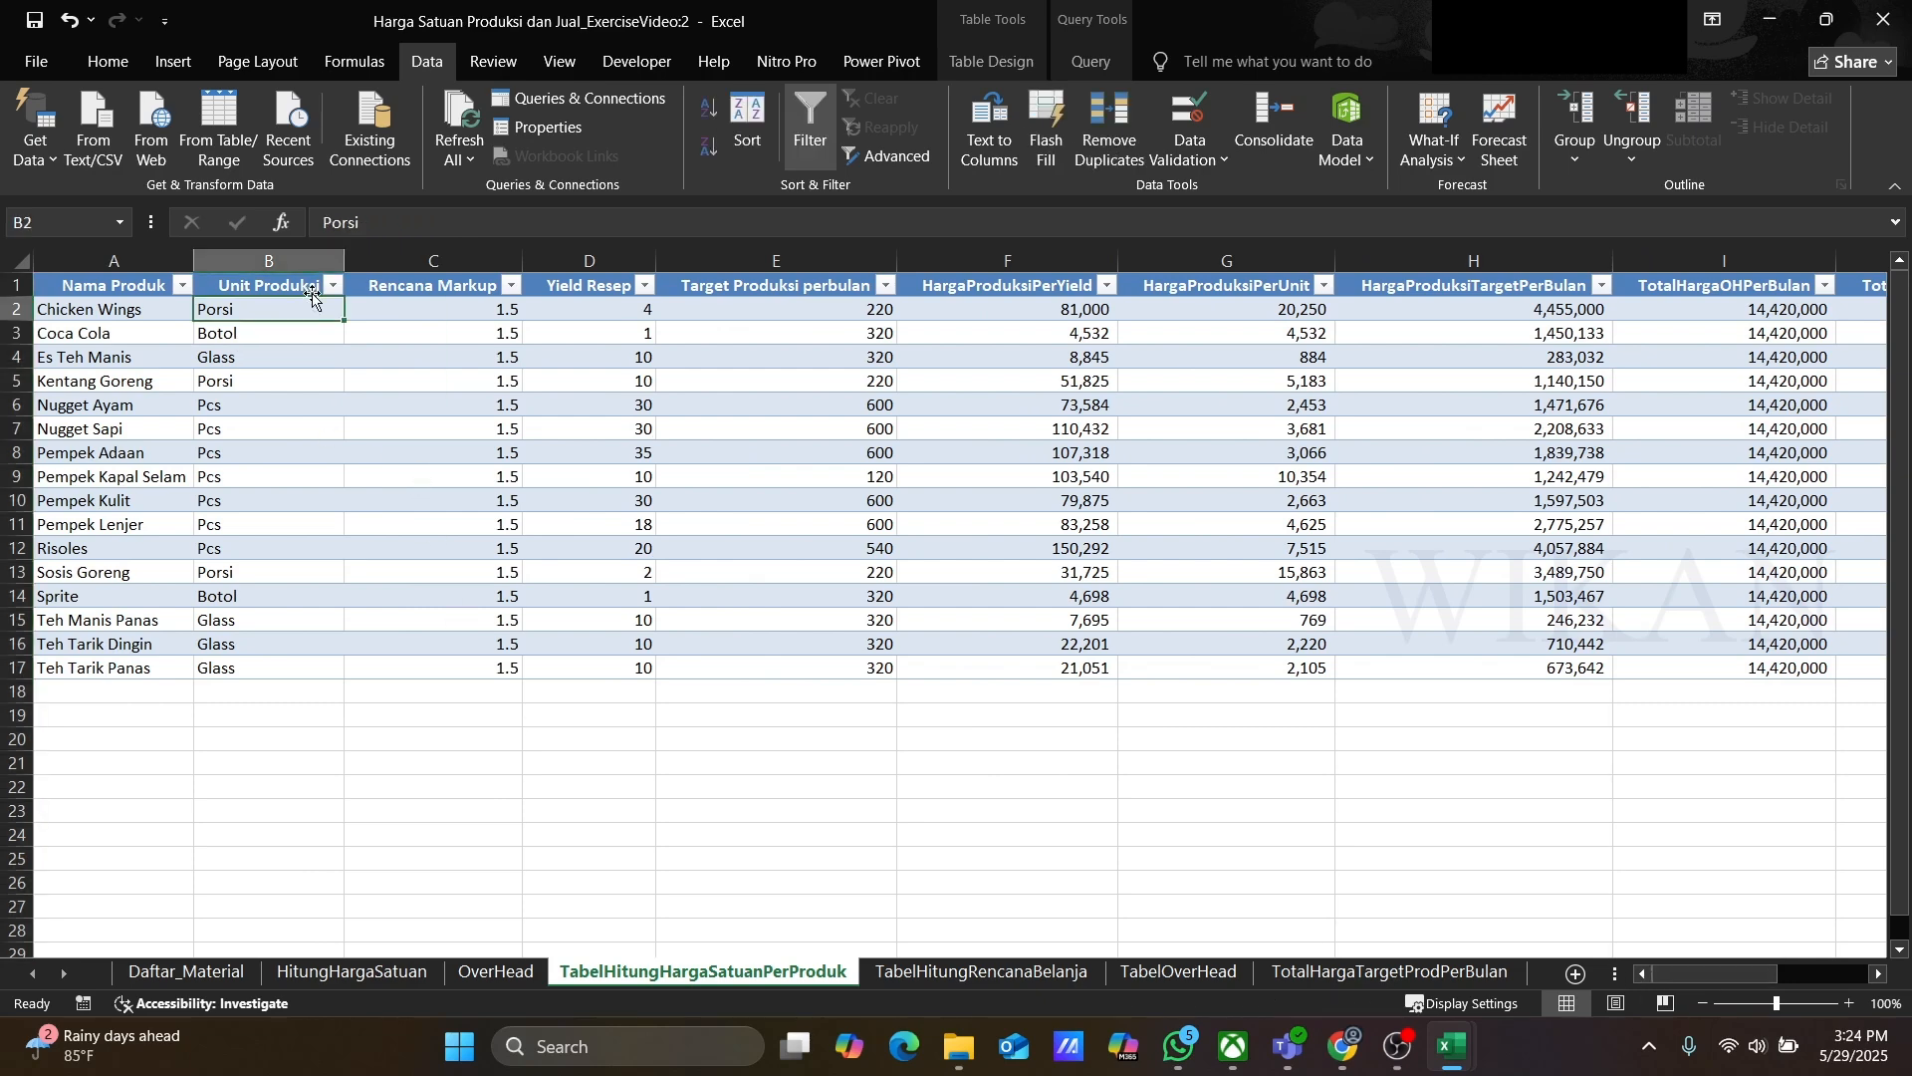
left_click(555, 62)
left_click(907, 134)
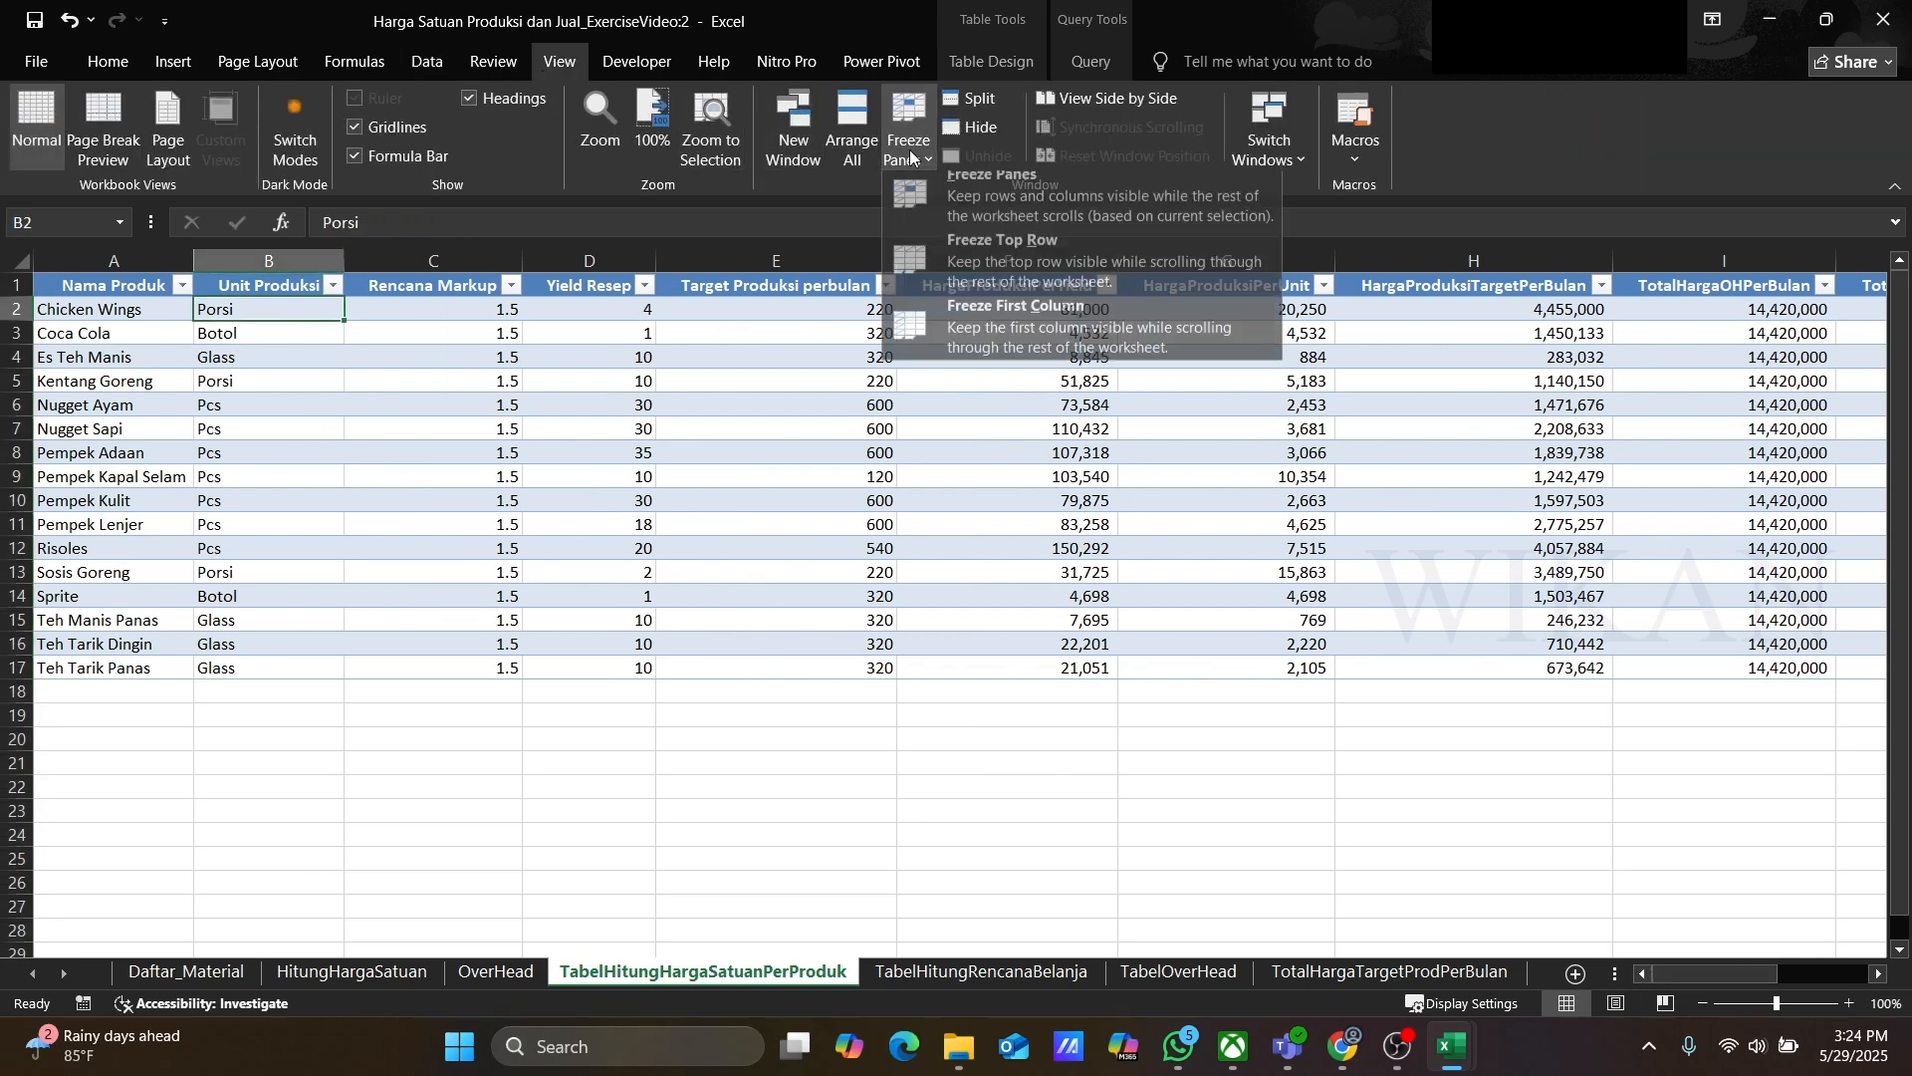
left_click(964, 199)
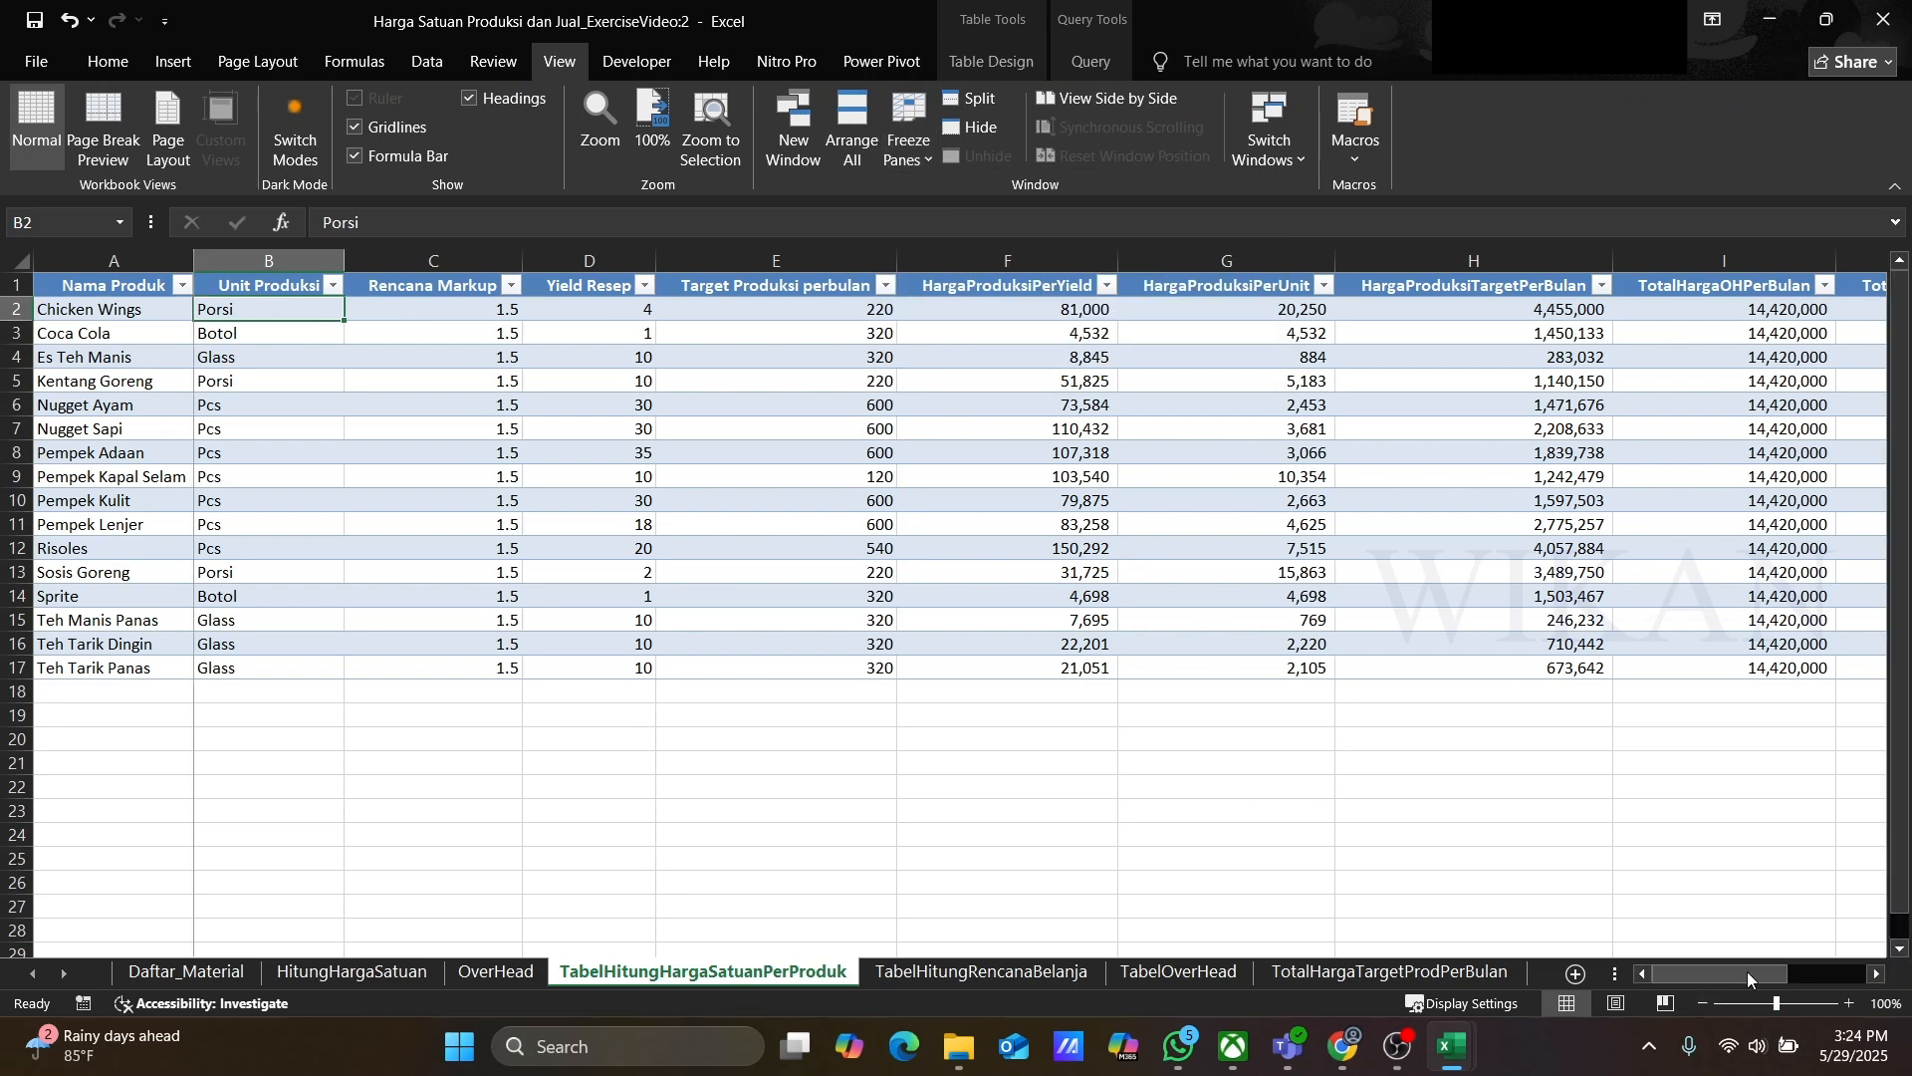
Step: Review the overhead per unit and selling price per unit values against the product names
left_click_drag(1751, 973, 1873, 968)
left_click(1880, 974)
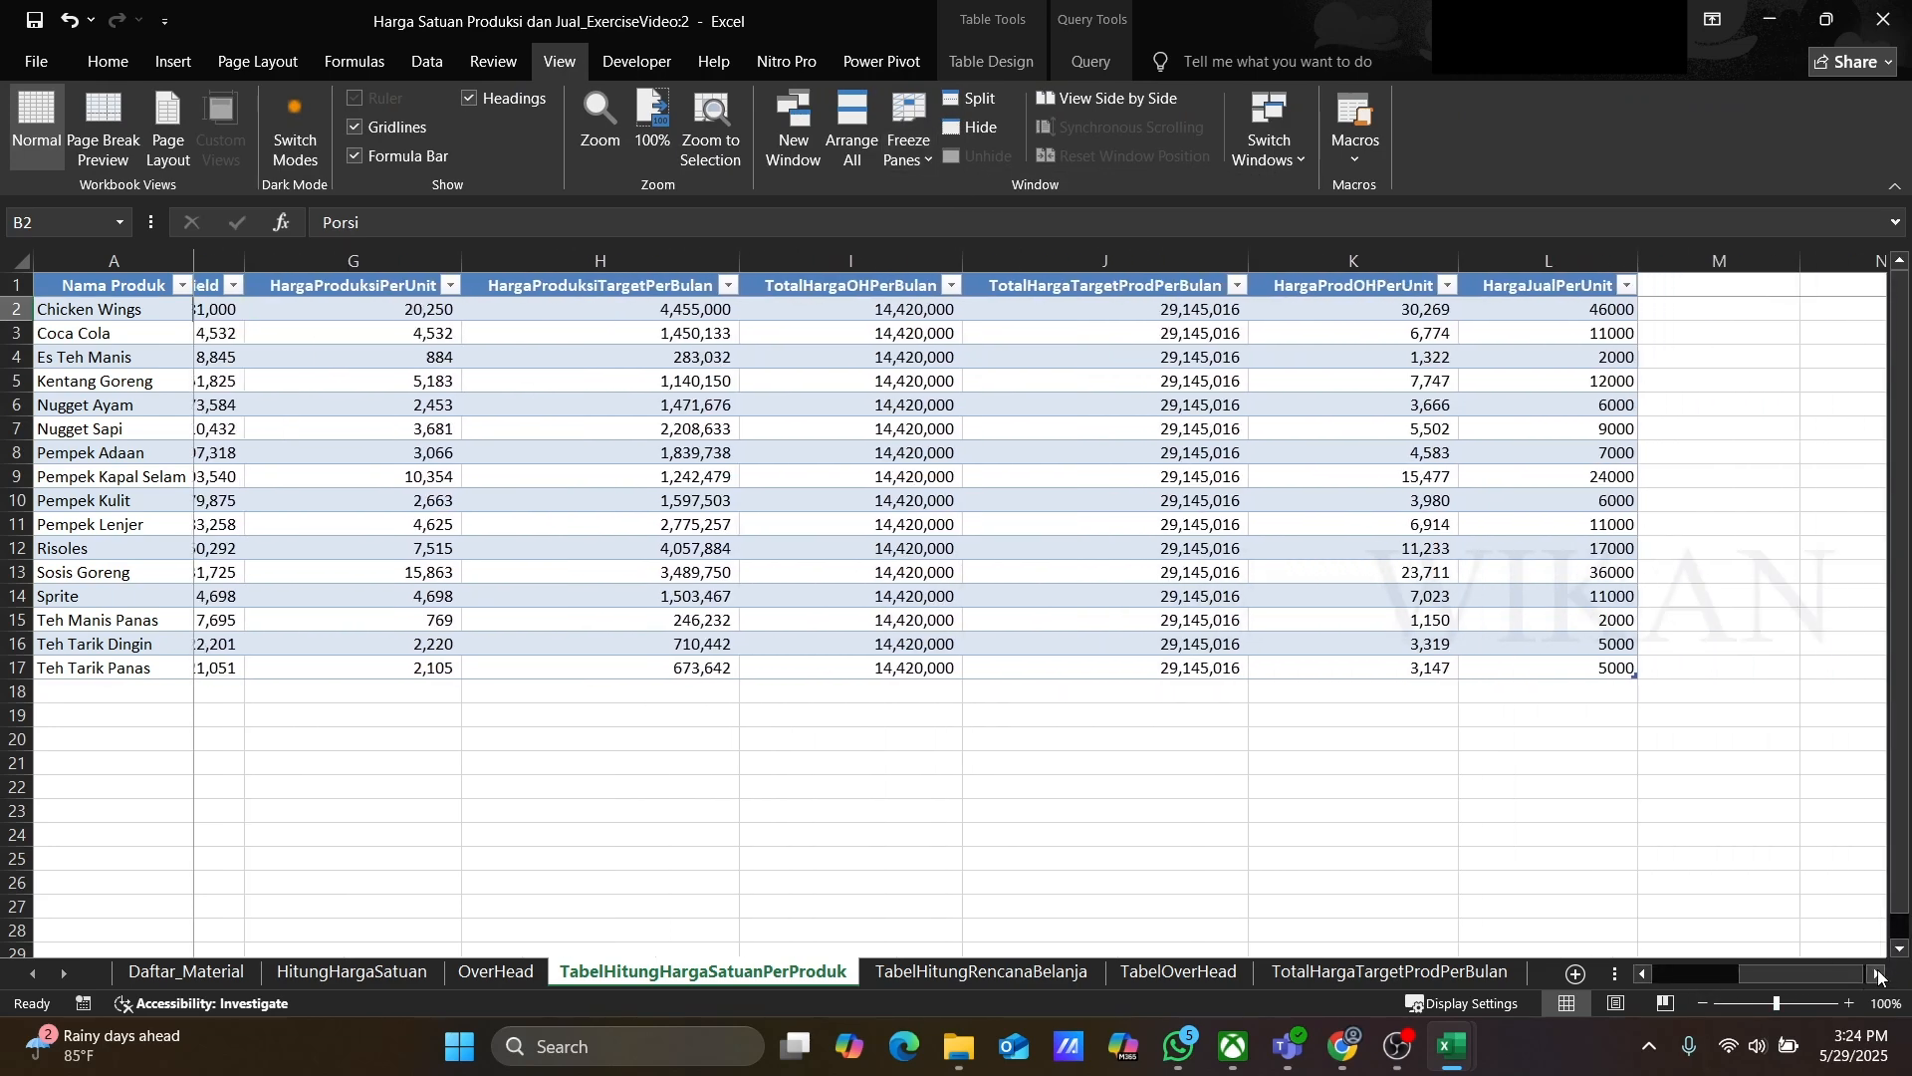
left_click(1880, 974)
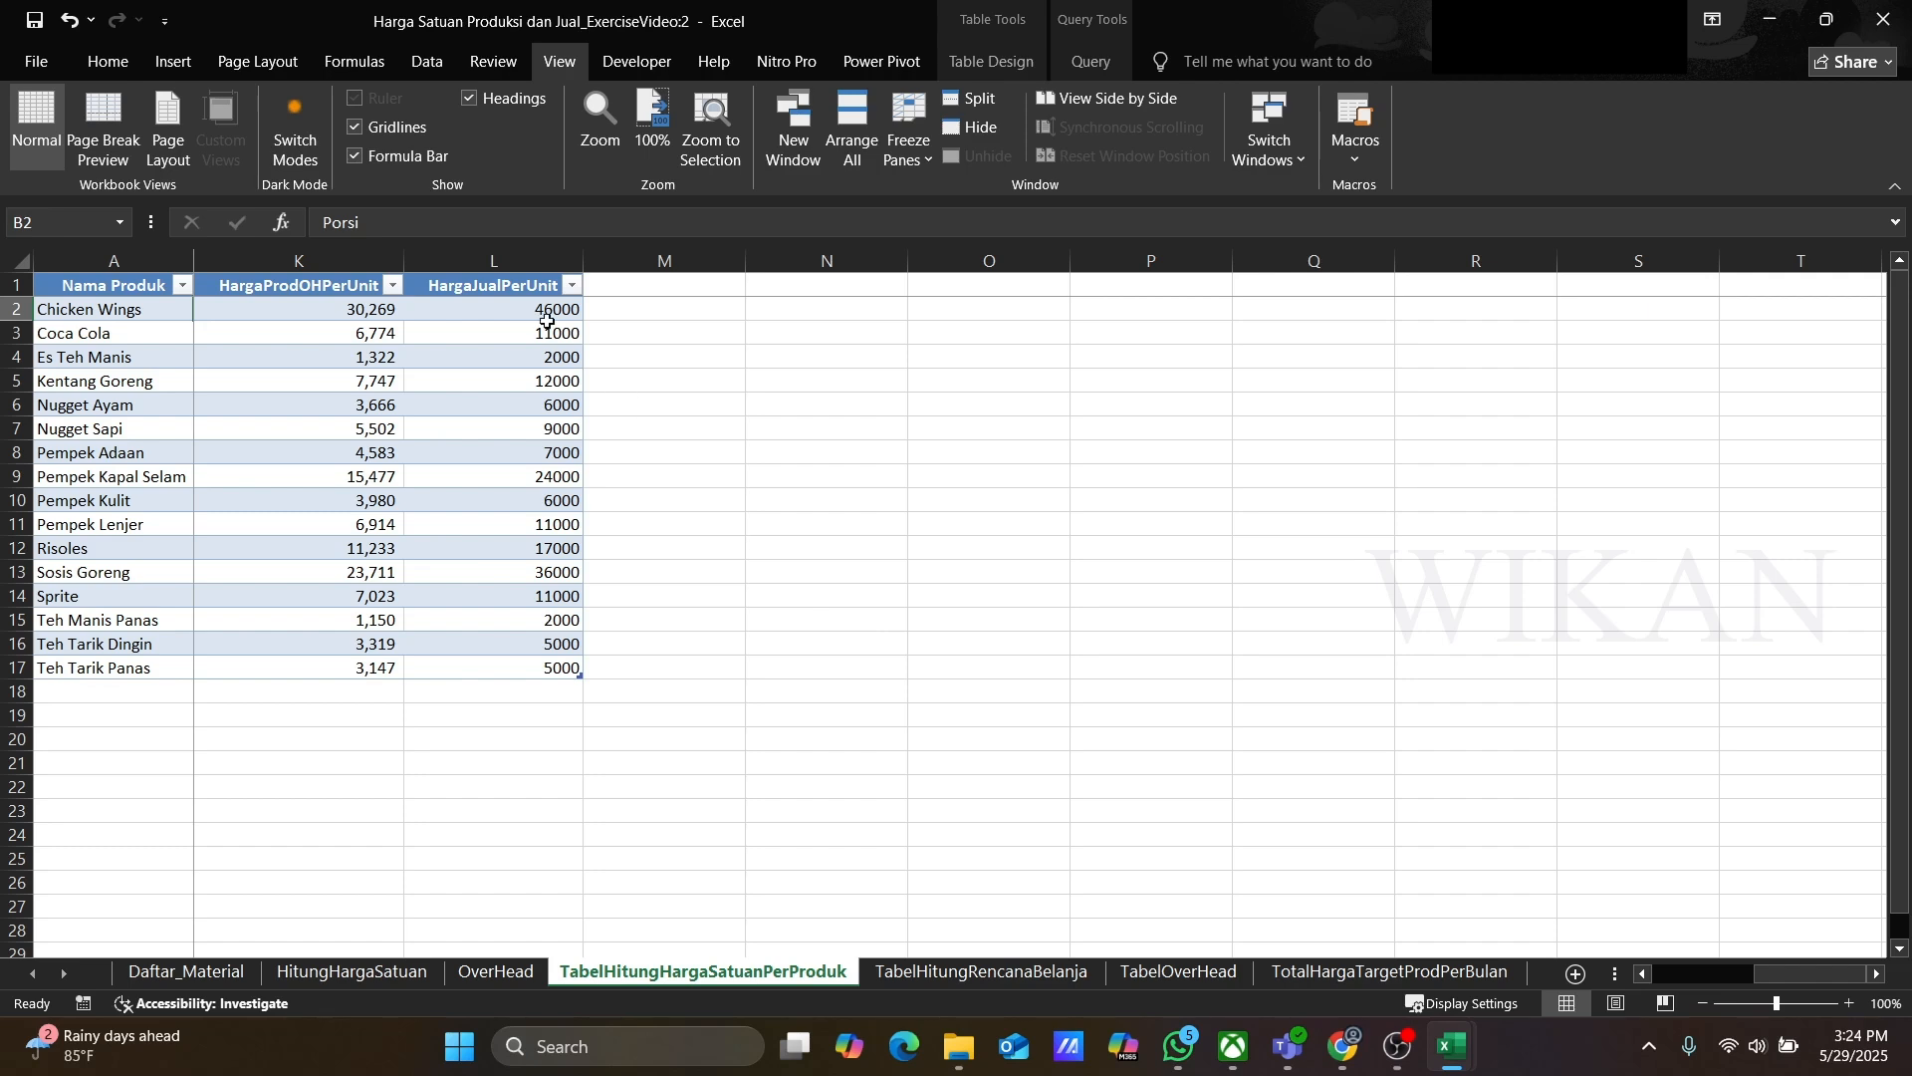
left_click(476, 293)
left_click(474, 317)
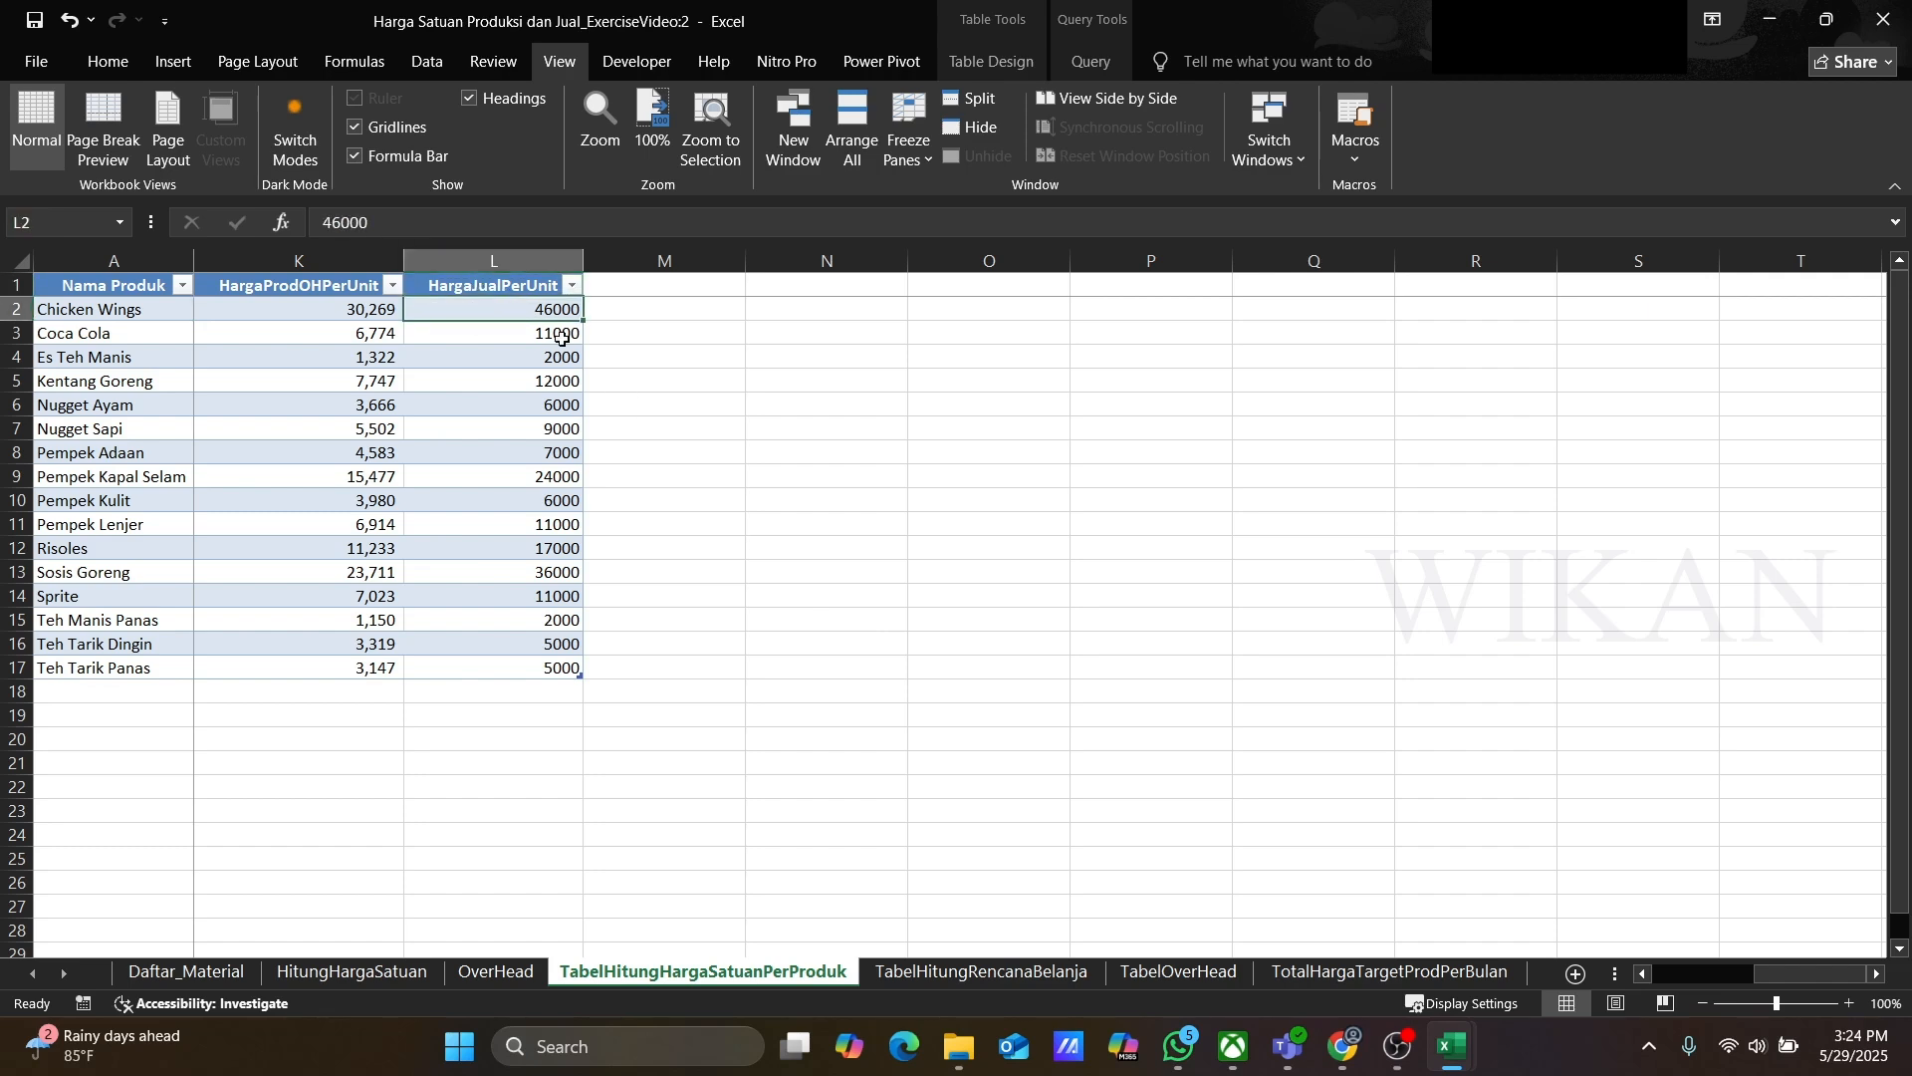
key("Down")
key("Down")
key("Down")
key("Down")
key("Down")
key("Down")
key("Down")
key("Down")
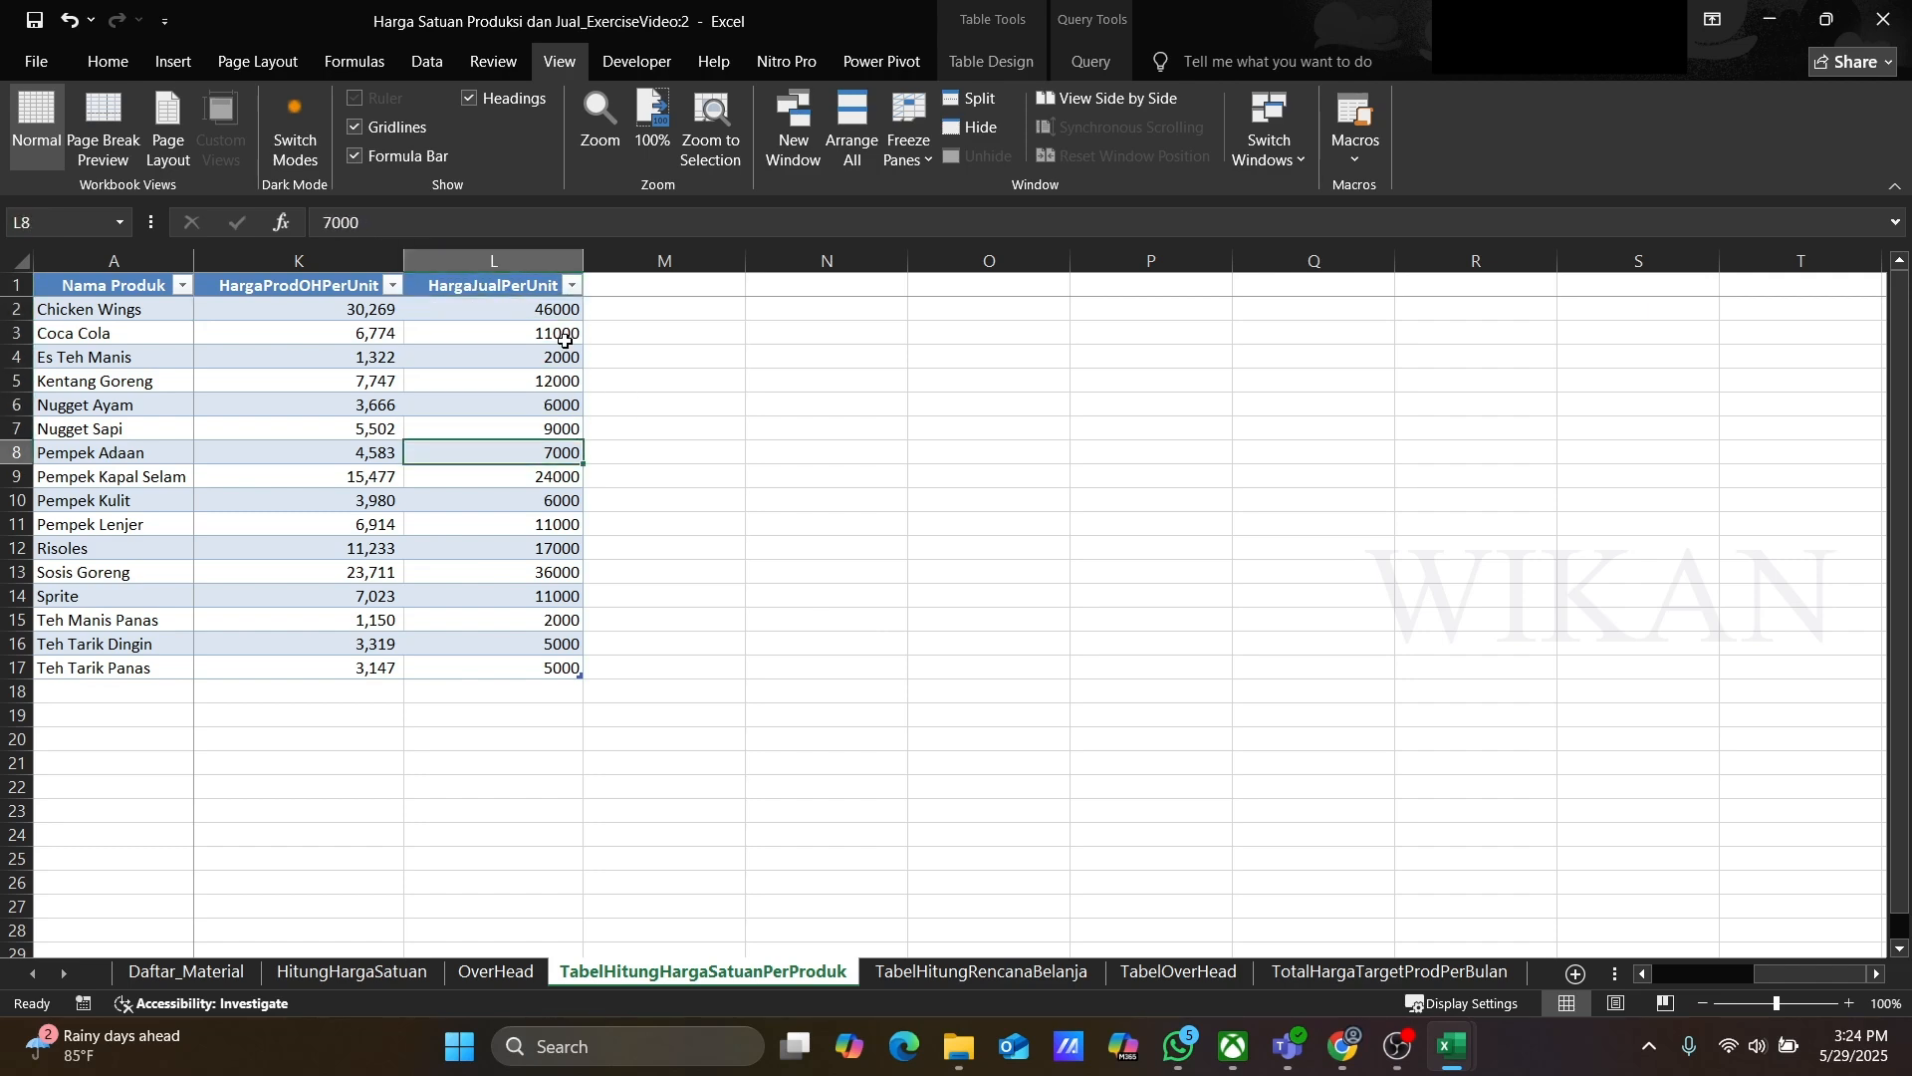
key("Down")
key("Down")
key("Down")
key("Down")
key("Down")
key("Down")
key("Down")
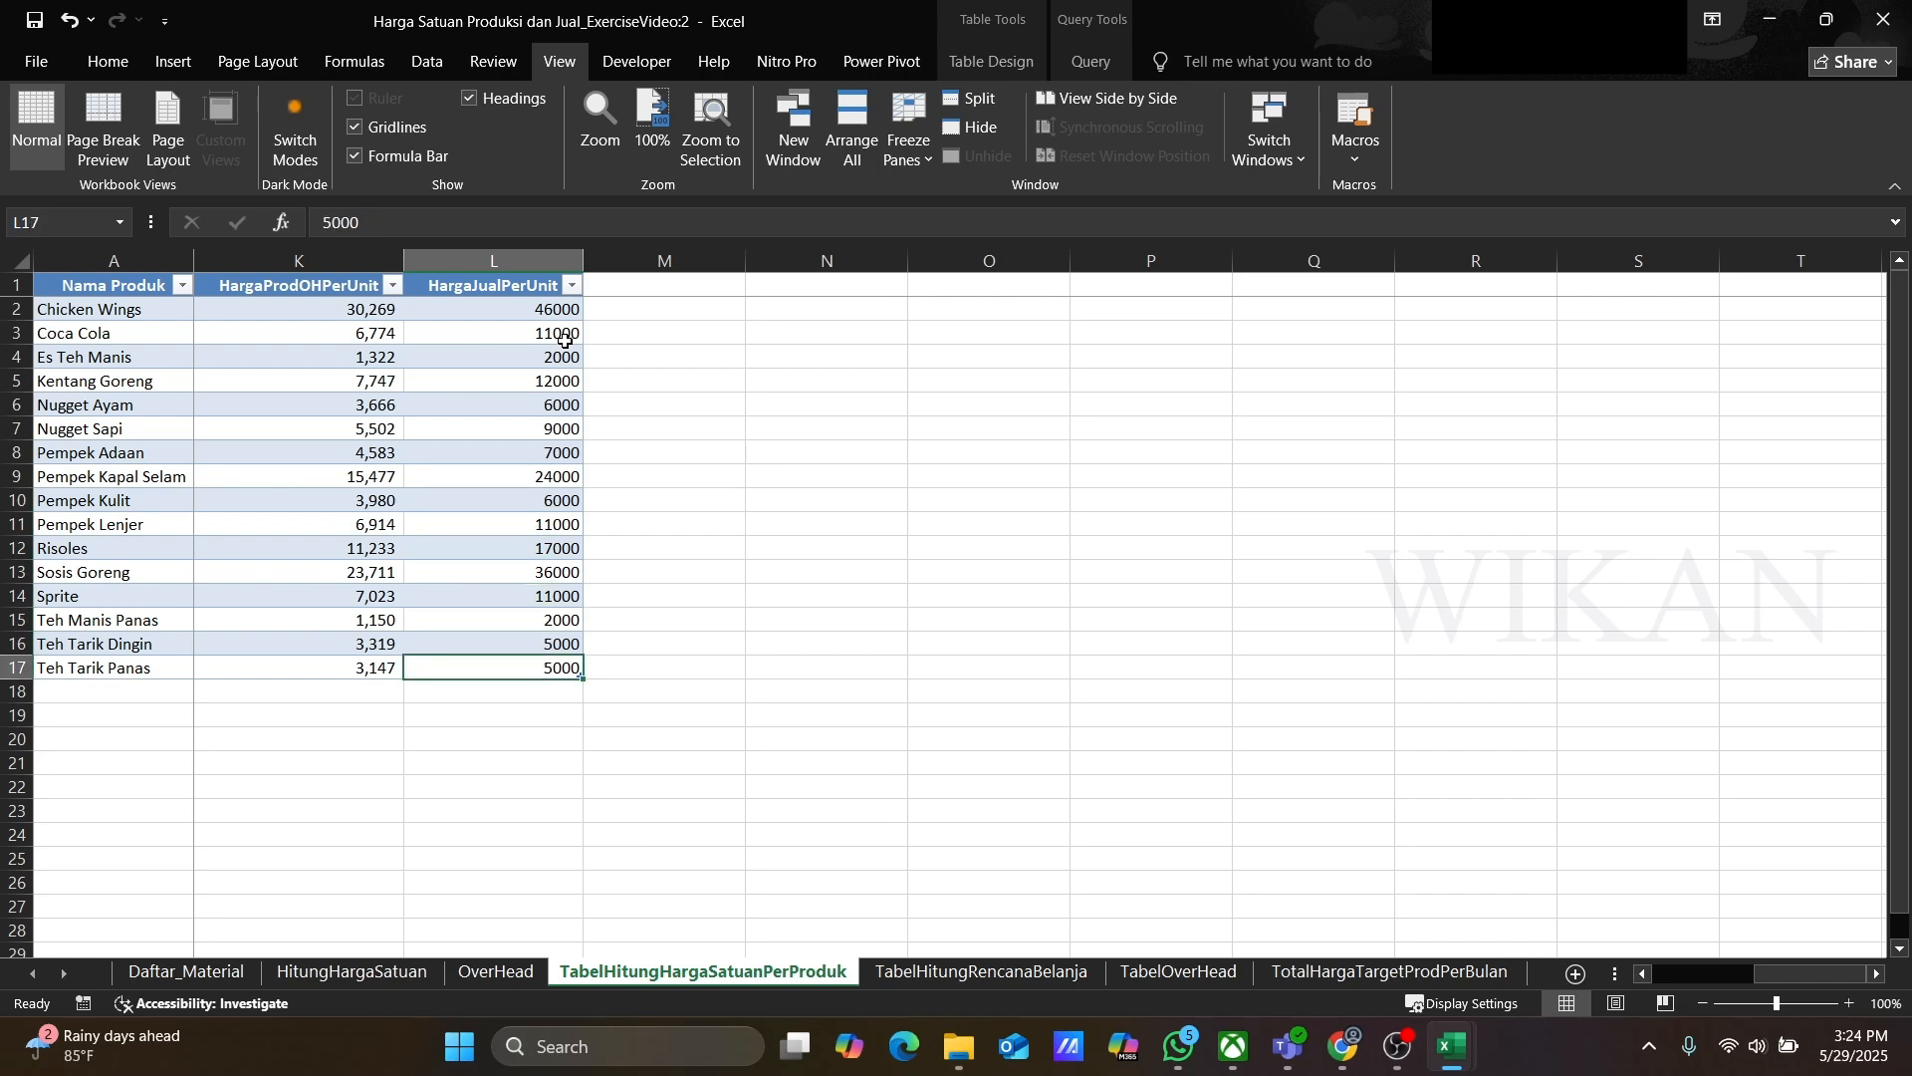
Step: Open the shopping plan sheet and inspect the material detail names in its table
left_click(984, 972)
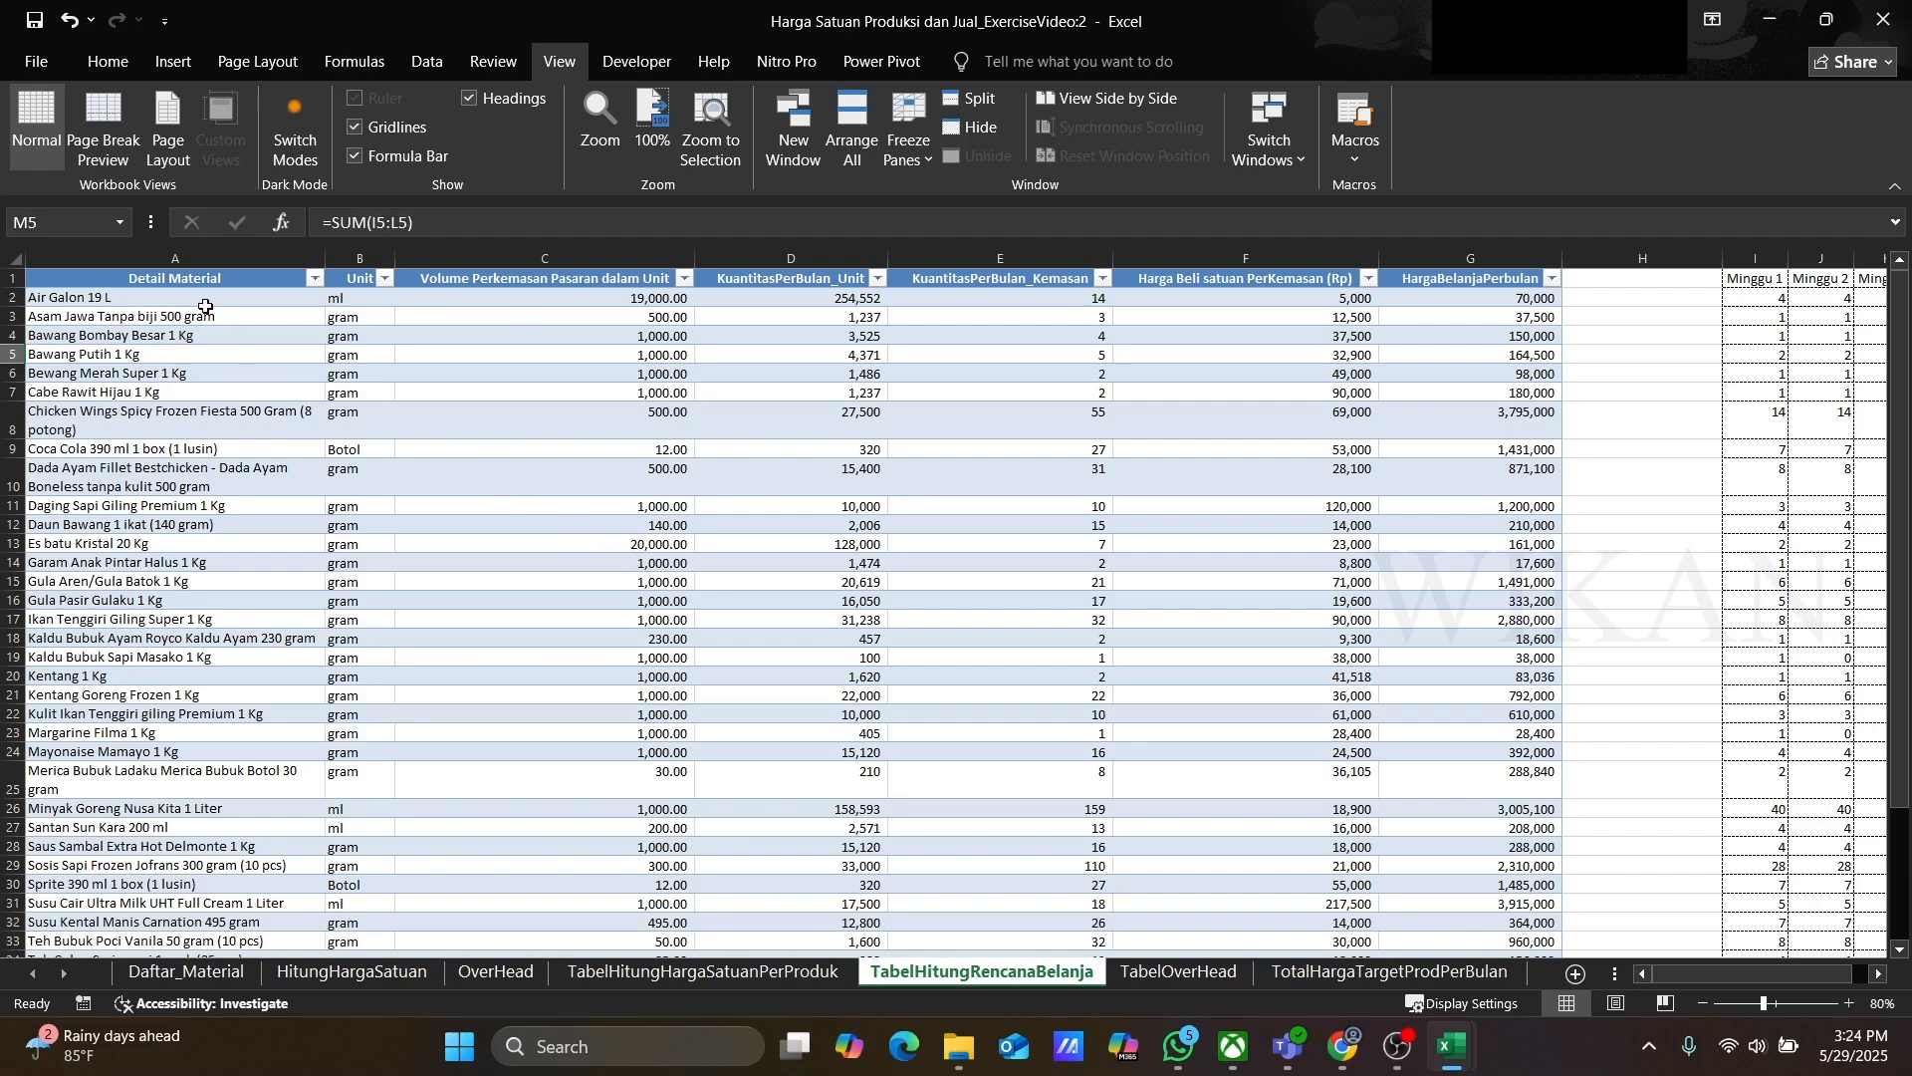
left_click(95, 282)
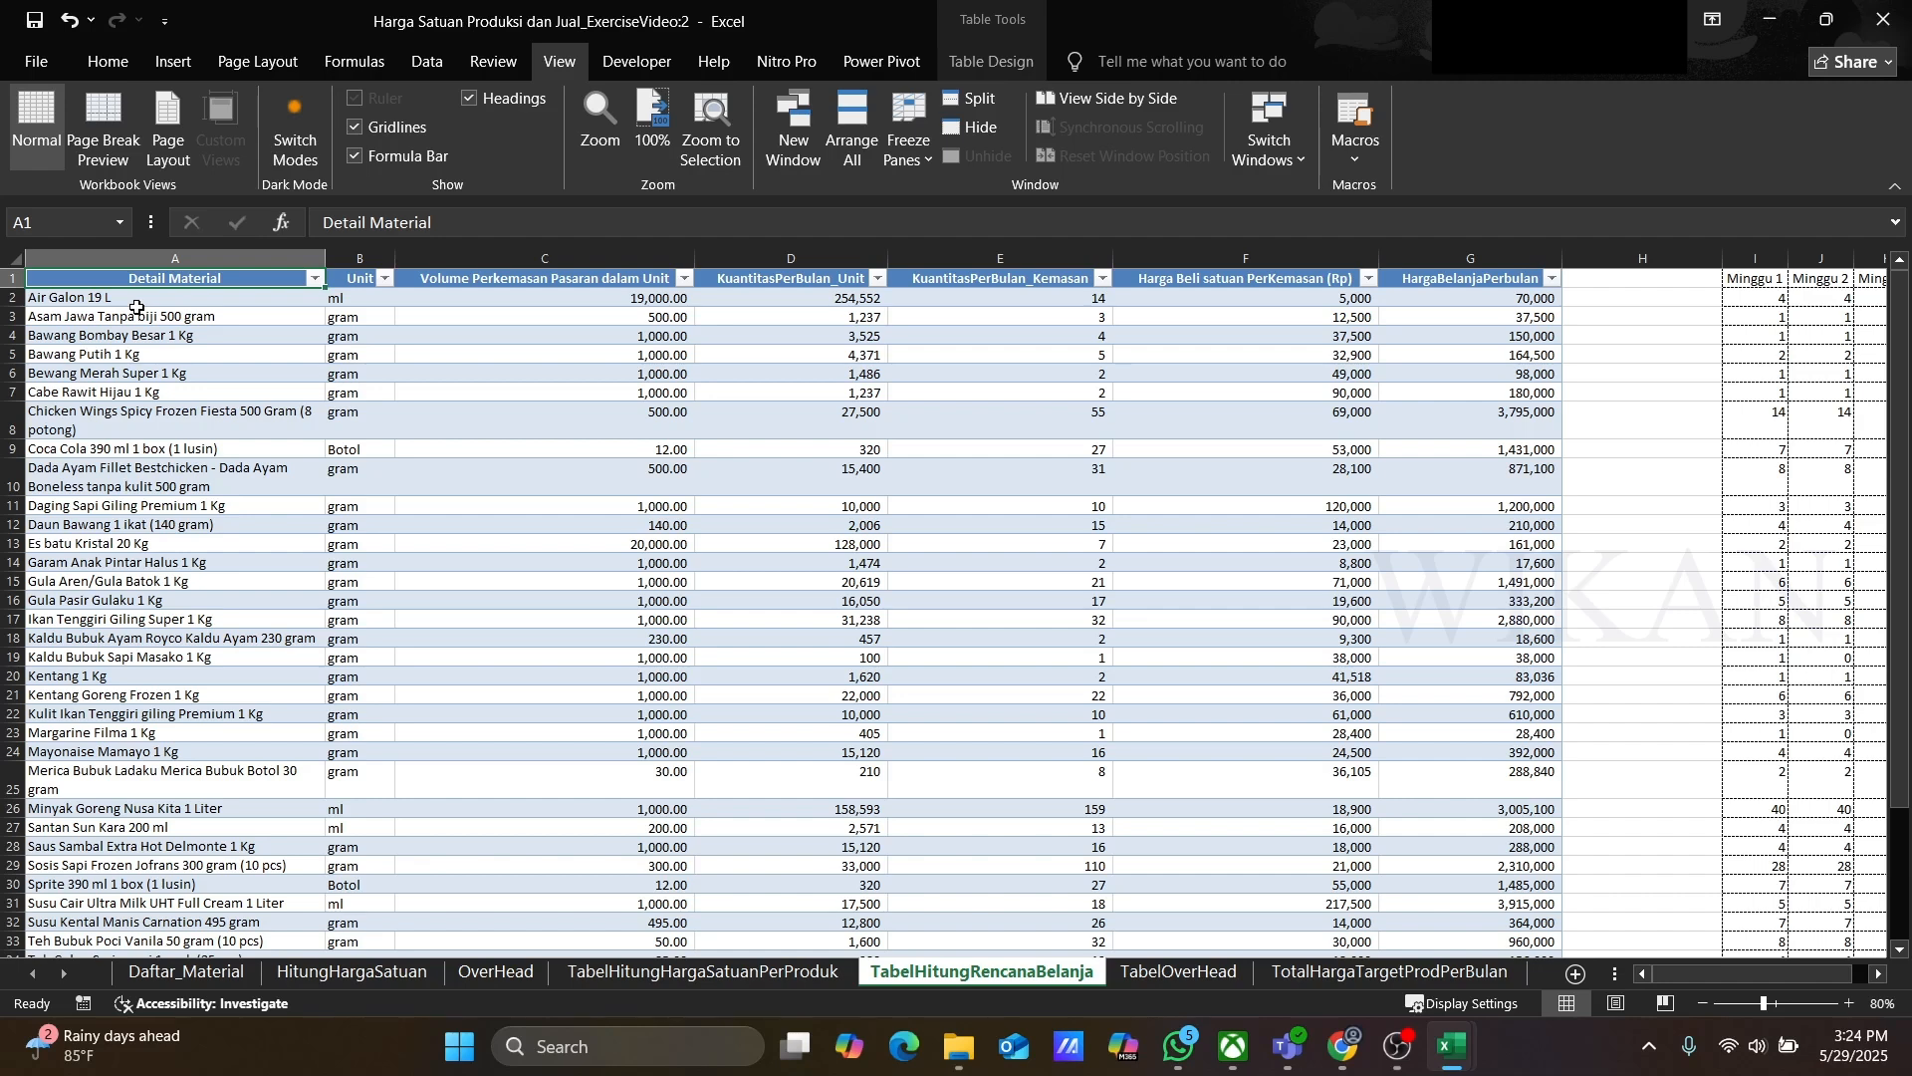
left_click(137, 310)
key("Up")
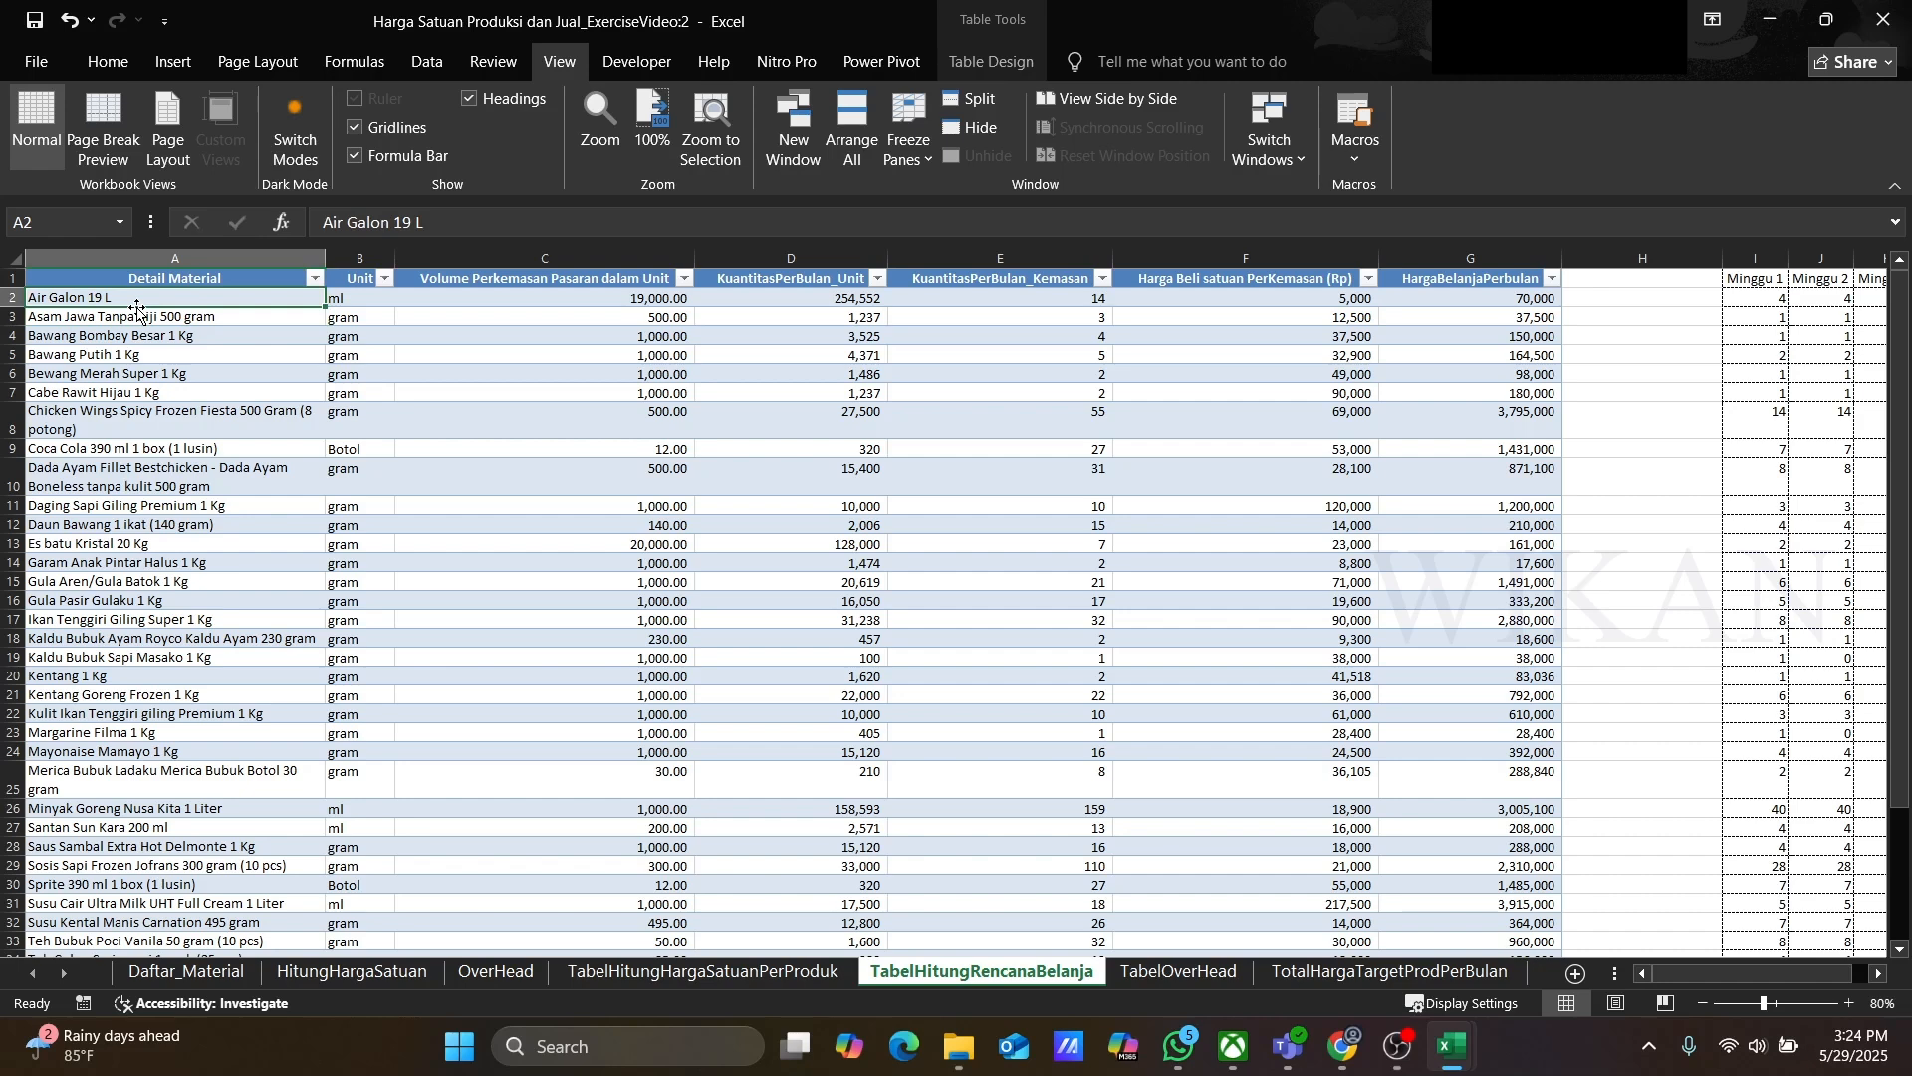
key("Down")
key("Down")
key("Down")
key("Down")
key("Down")
key("Down")
key("Down")
key("Down")
key("Down")
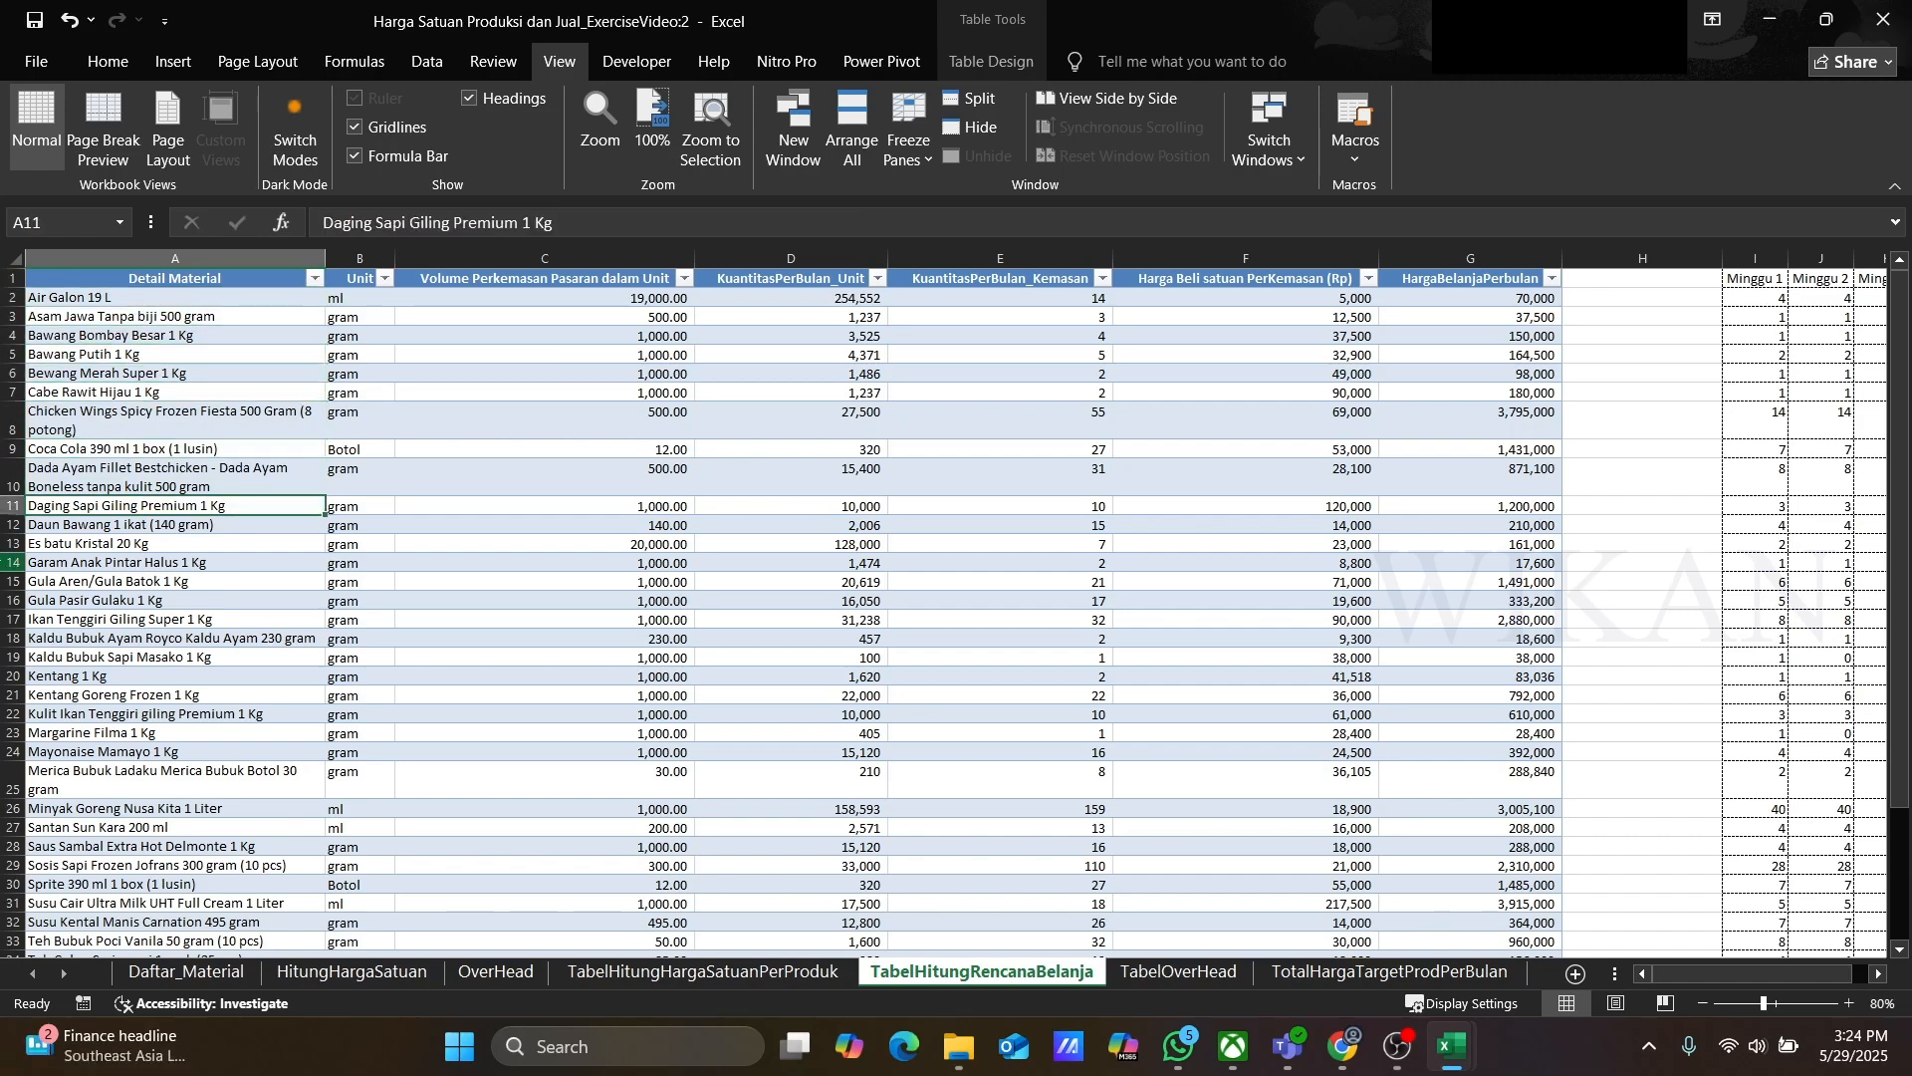
left_click(357, 974)
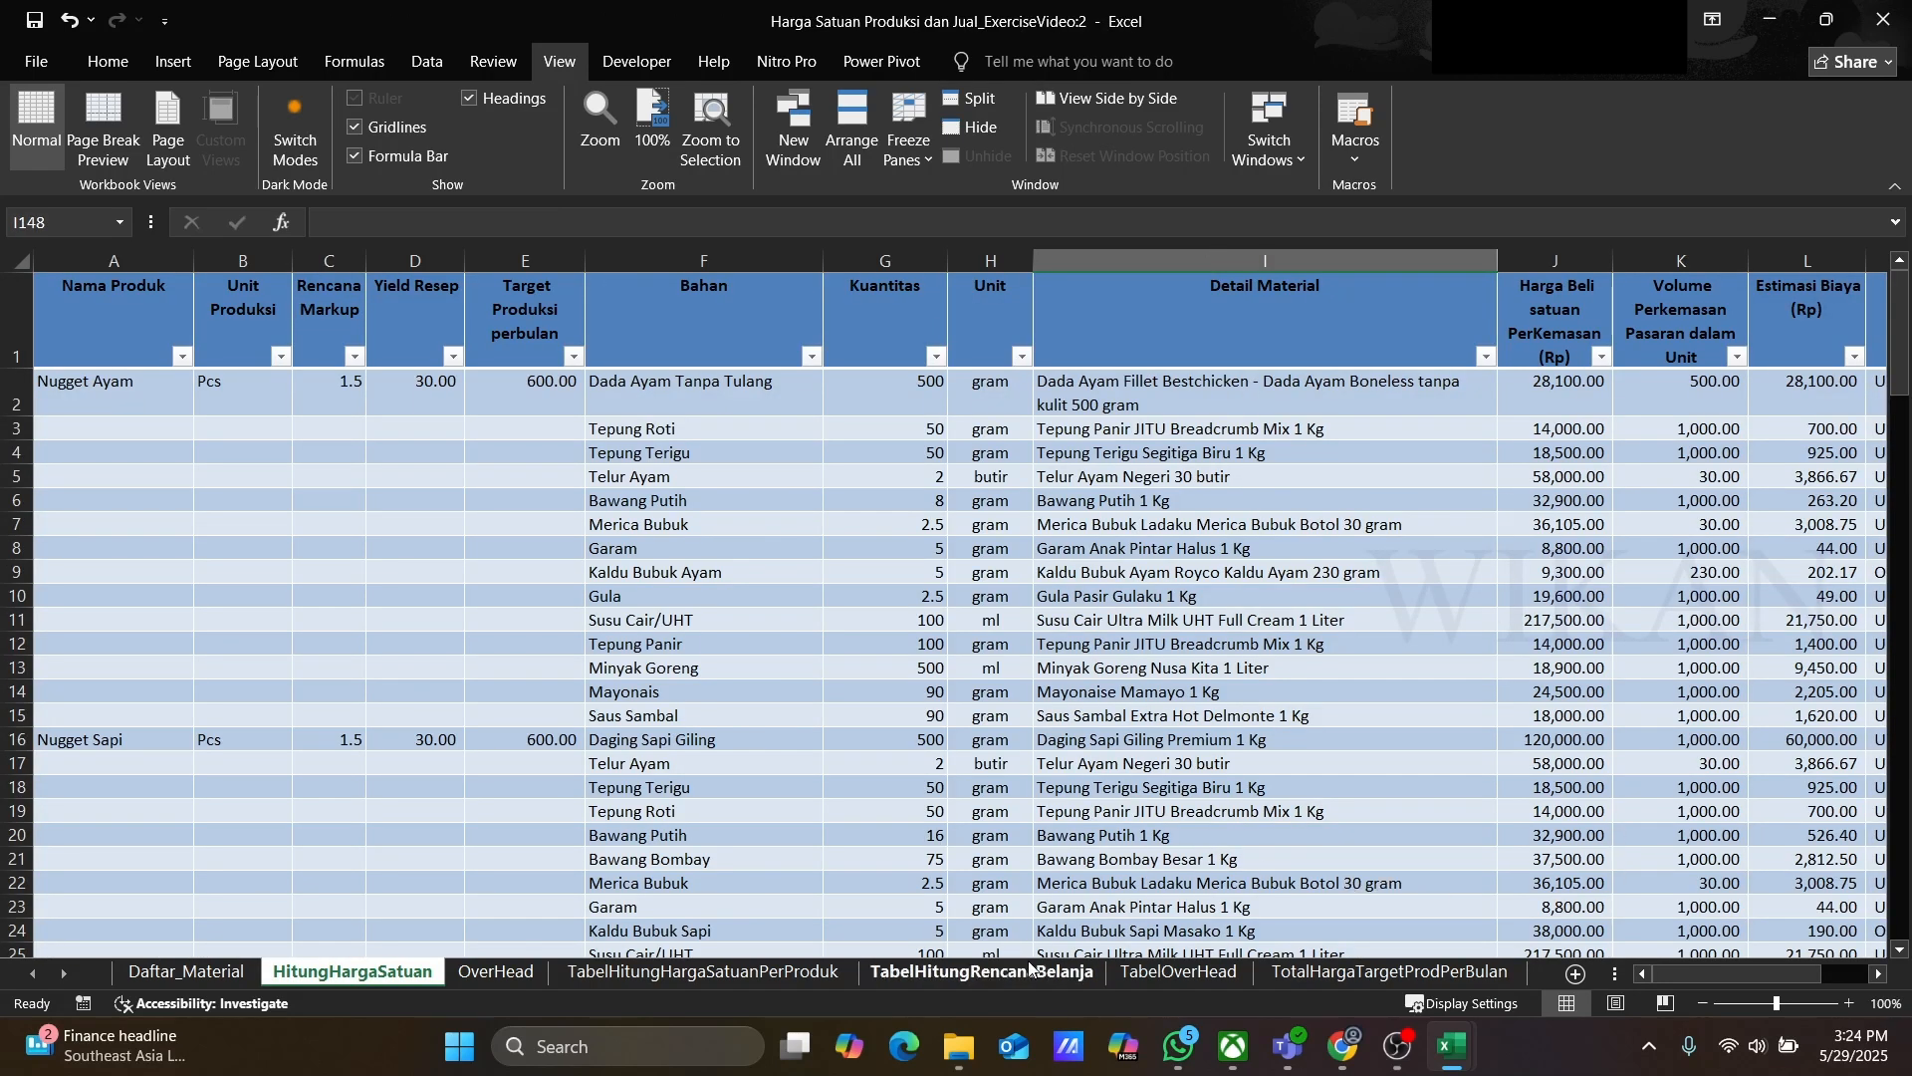
left_click(996, 973)
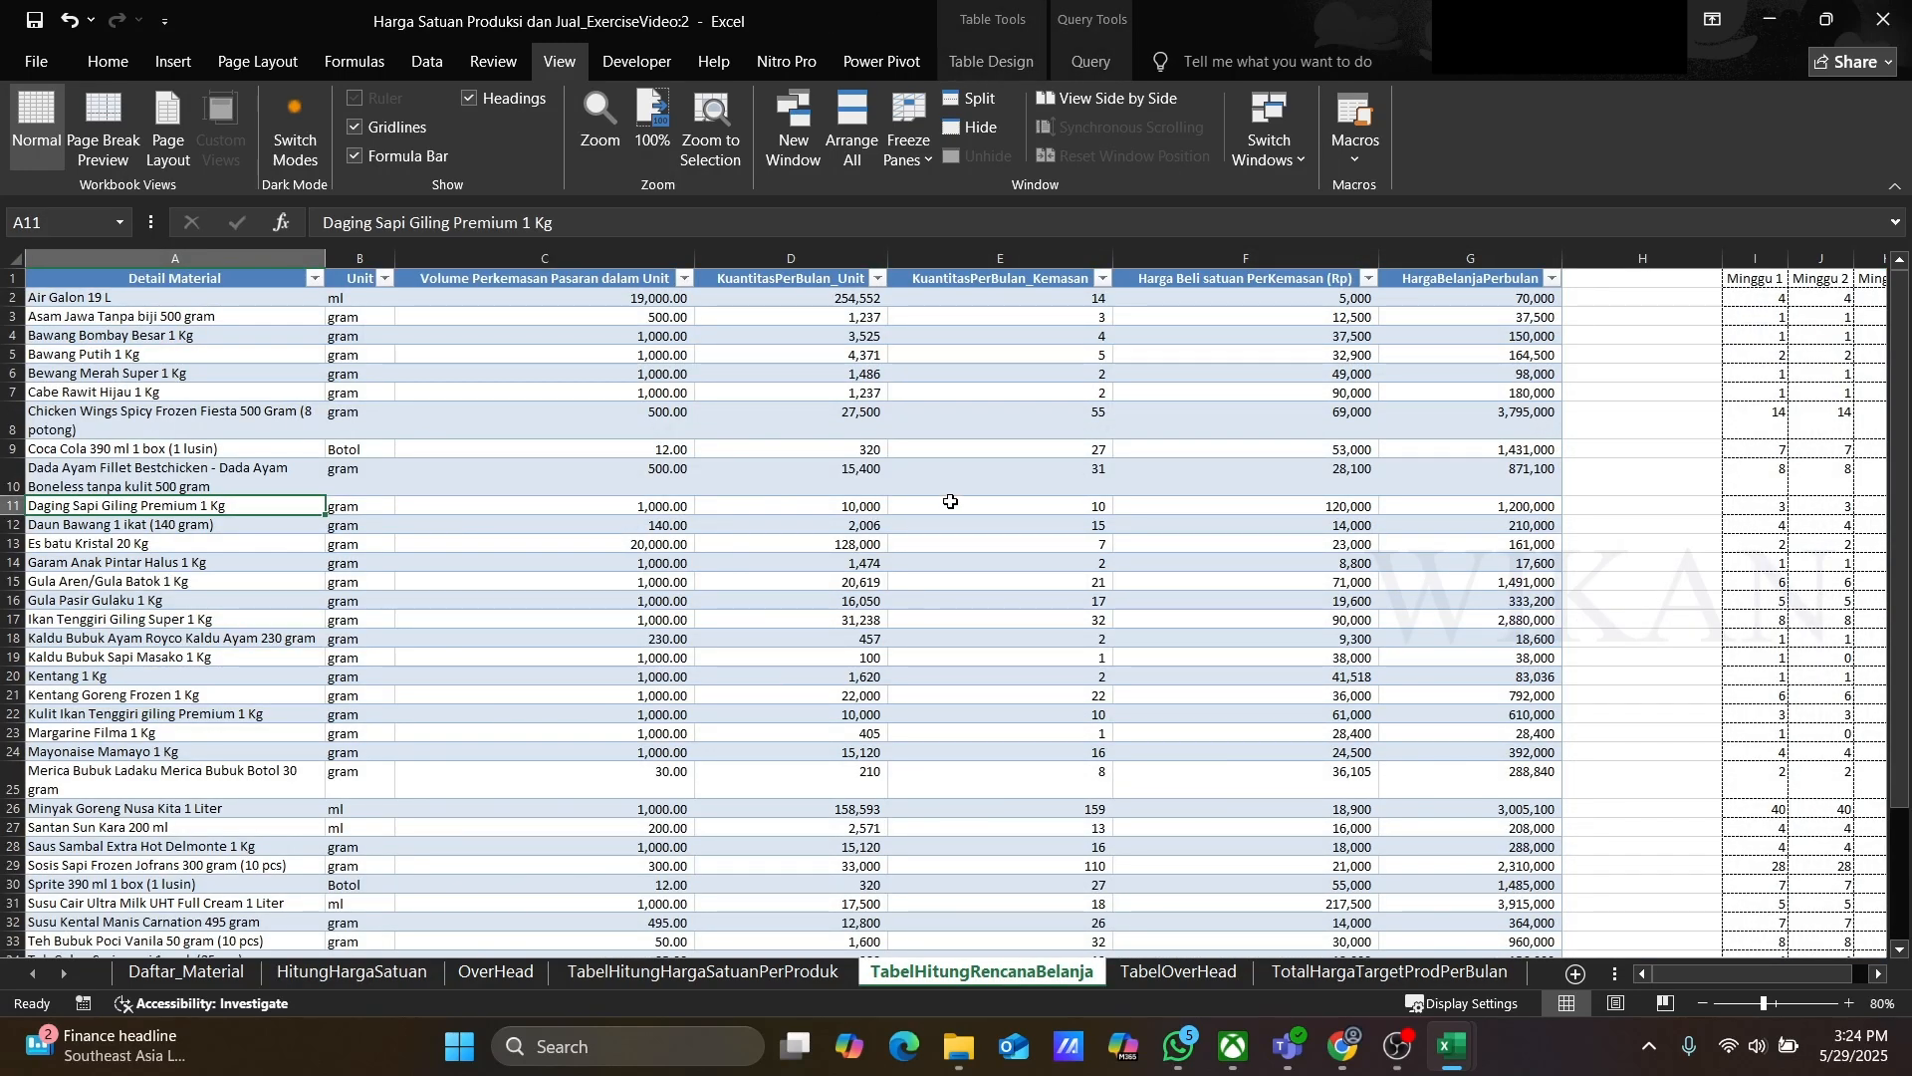
Step: Inspect the monthly package quantity, package purchase price and monthly purchase cost columns of the shopping plan table
left_click(956, 281)
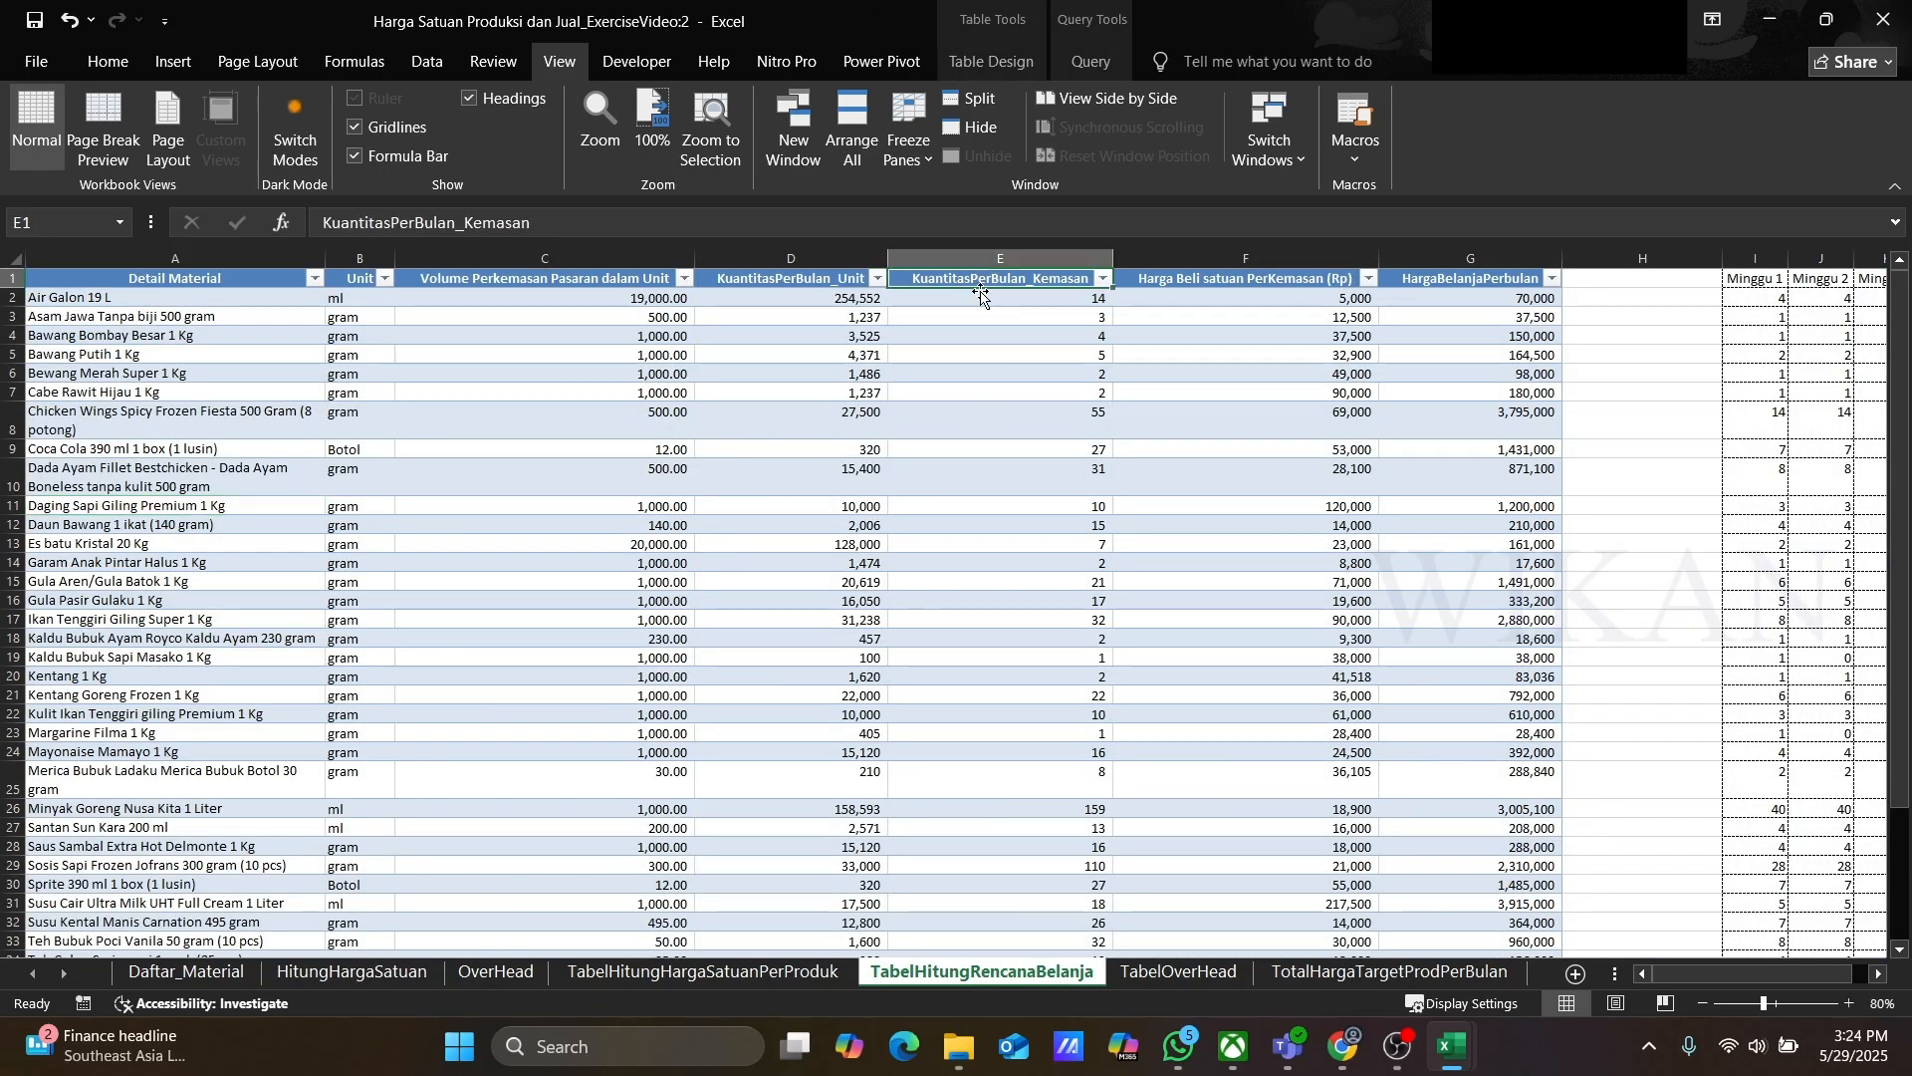
key("Down")
key("Down")
key("Down")
key("Down")
key("Down")
key("Down")
key("Down")
key("Down")
key("Down")
key("Down")
key("Down")
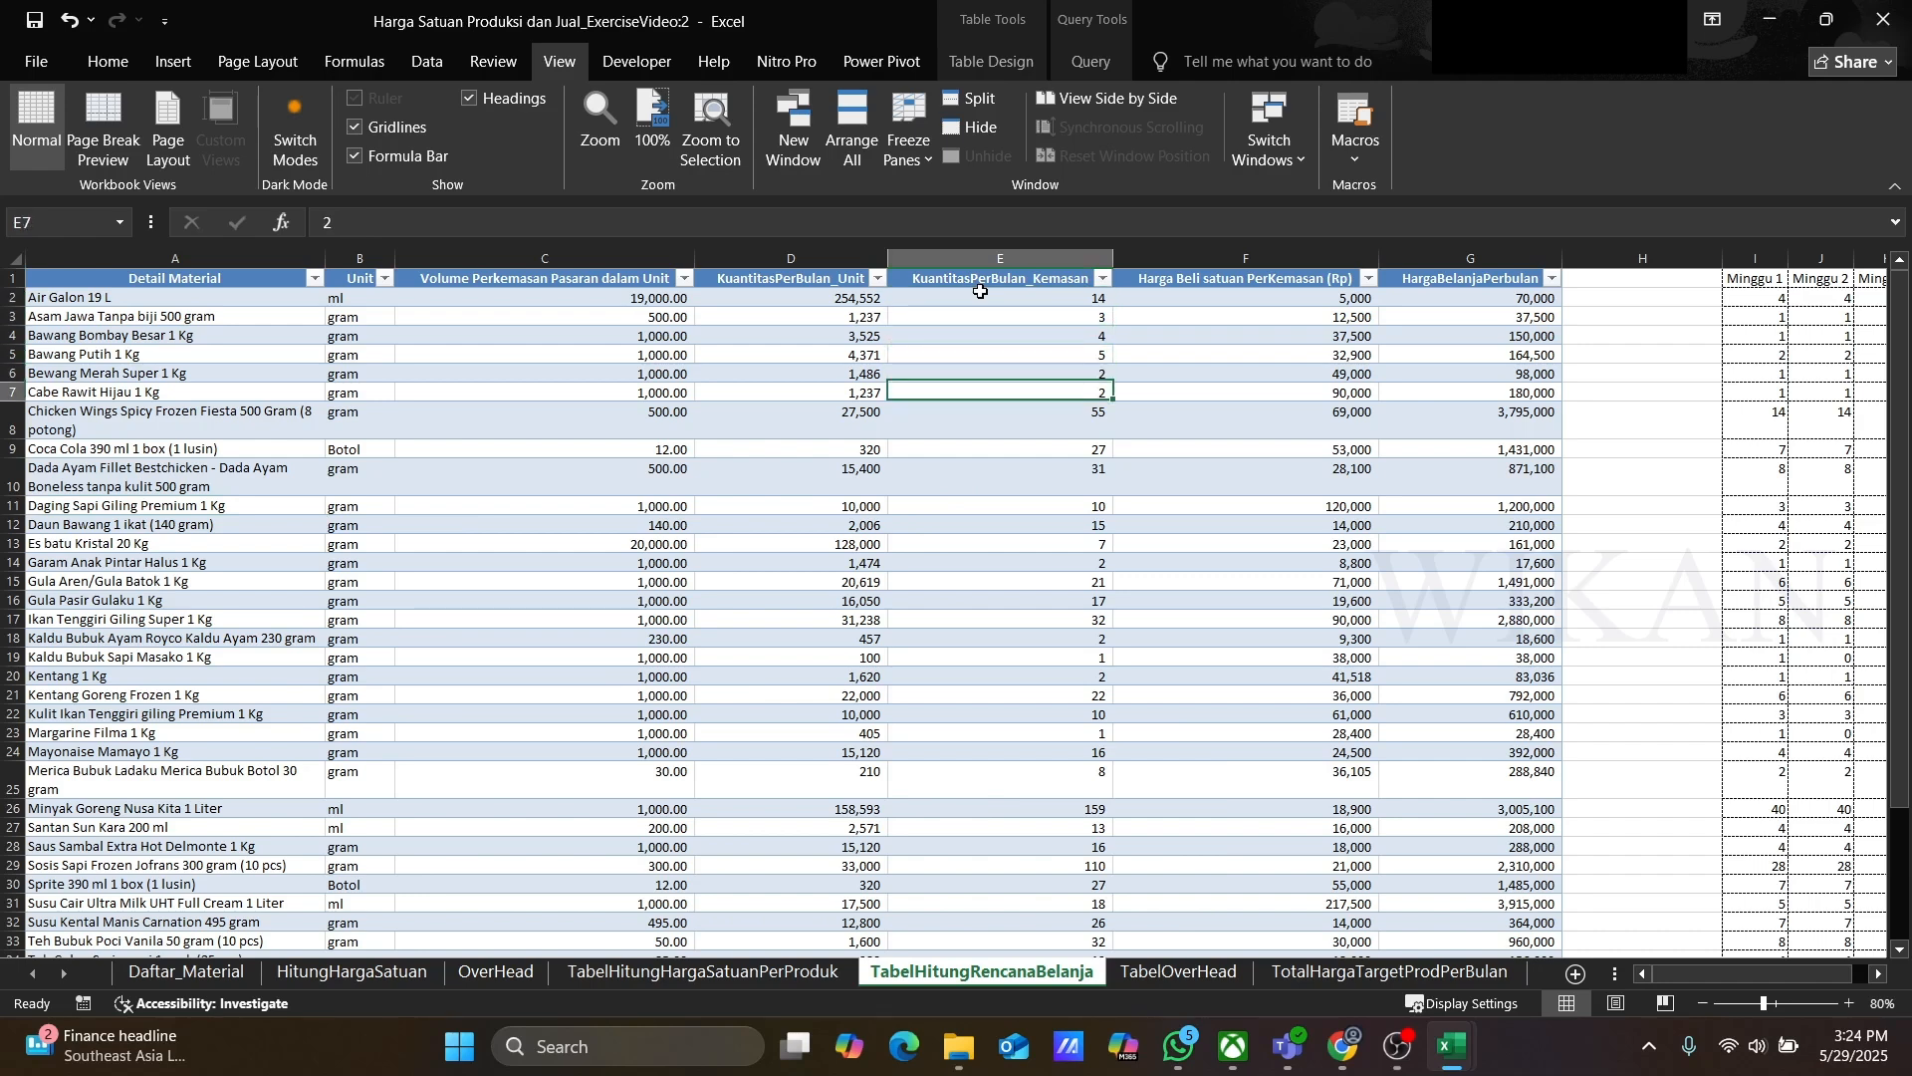
key("Down")
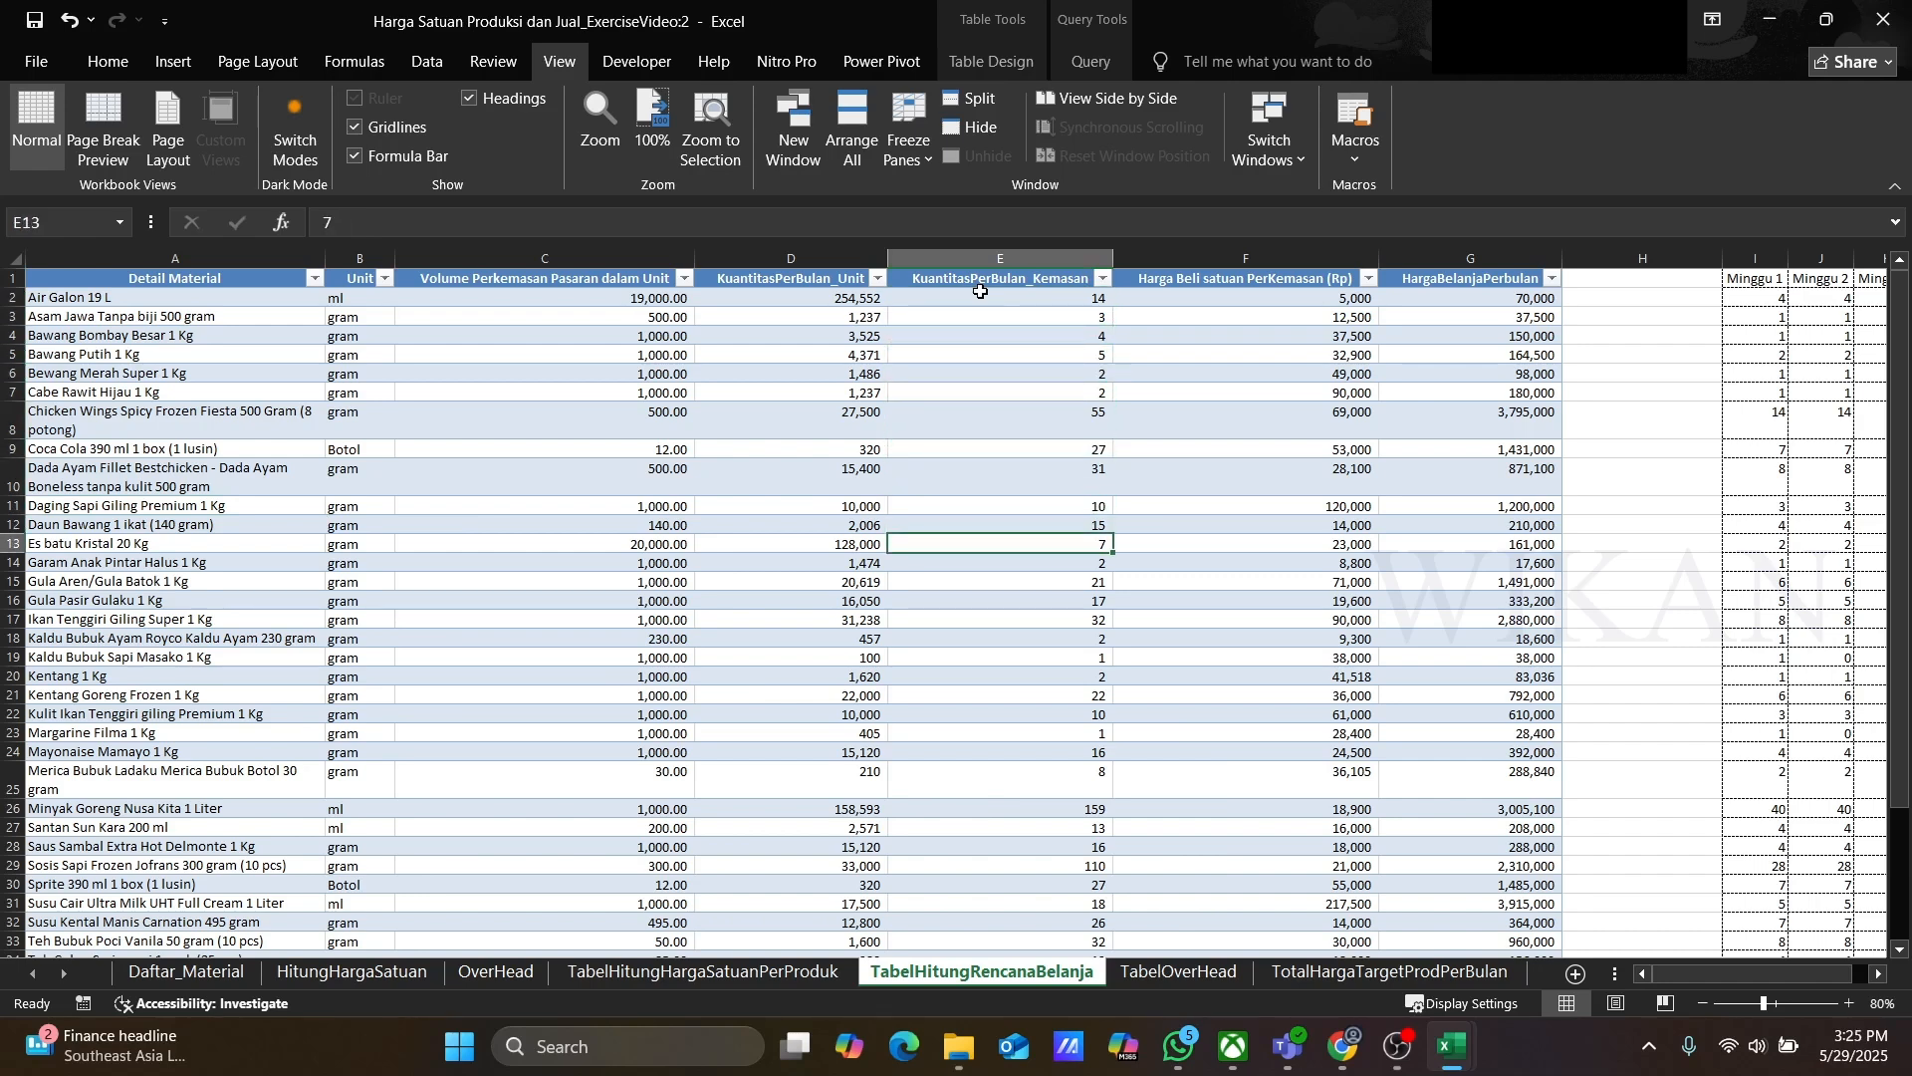
key("Up")
key("Up")
key("Up")
key("Up")
key("Up")
key("Up")
key("Up")
key("Up")
key("Up")
key("Up")
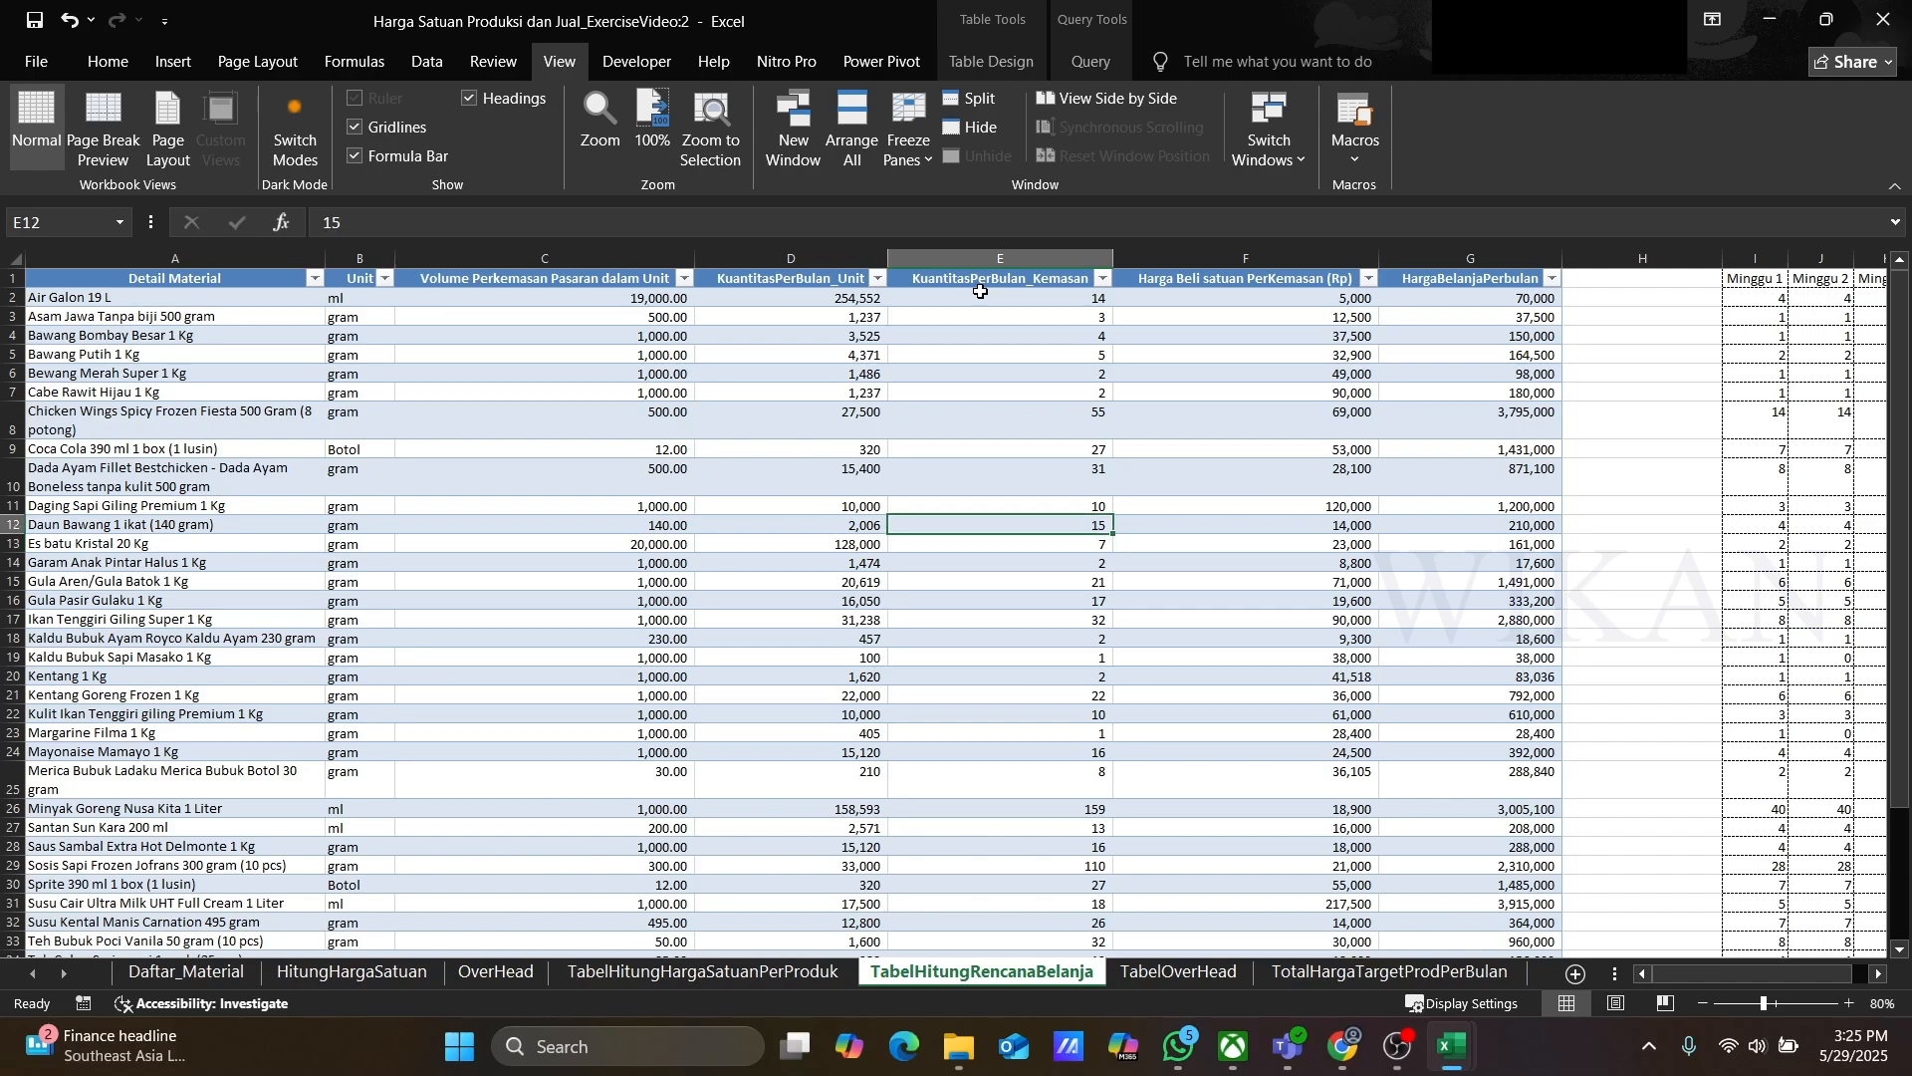
key("Up")
key("Up")
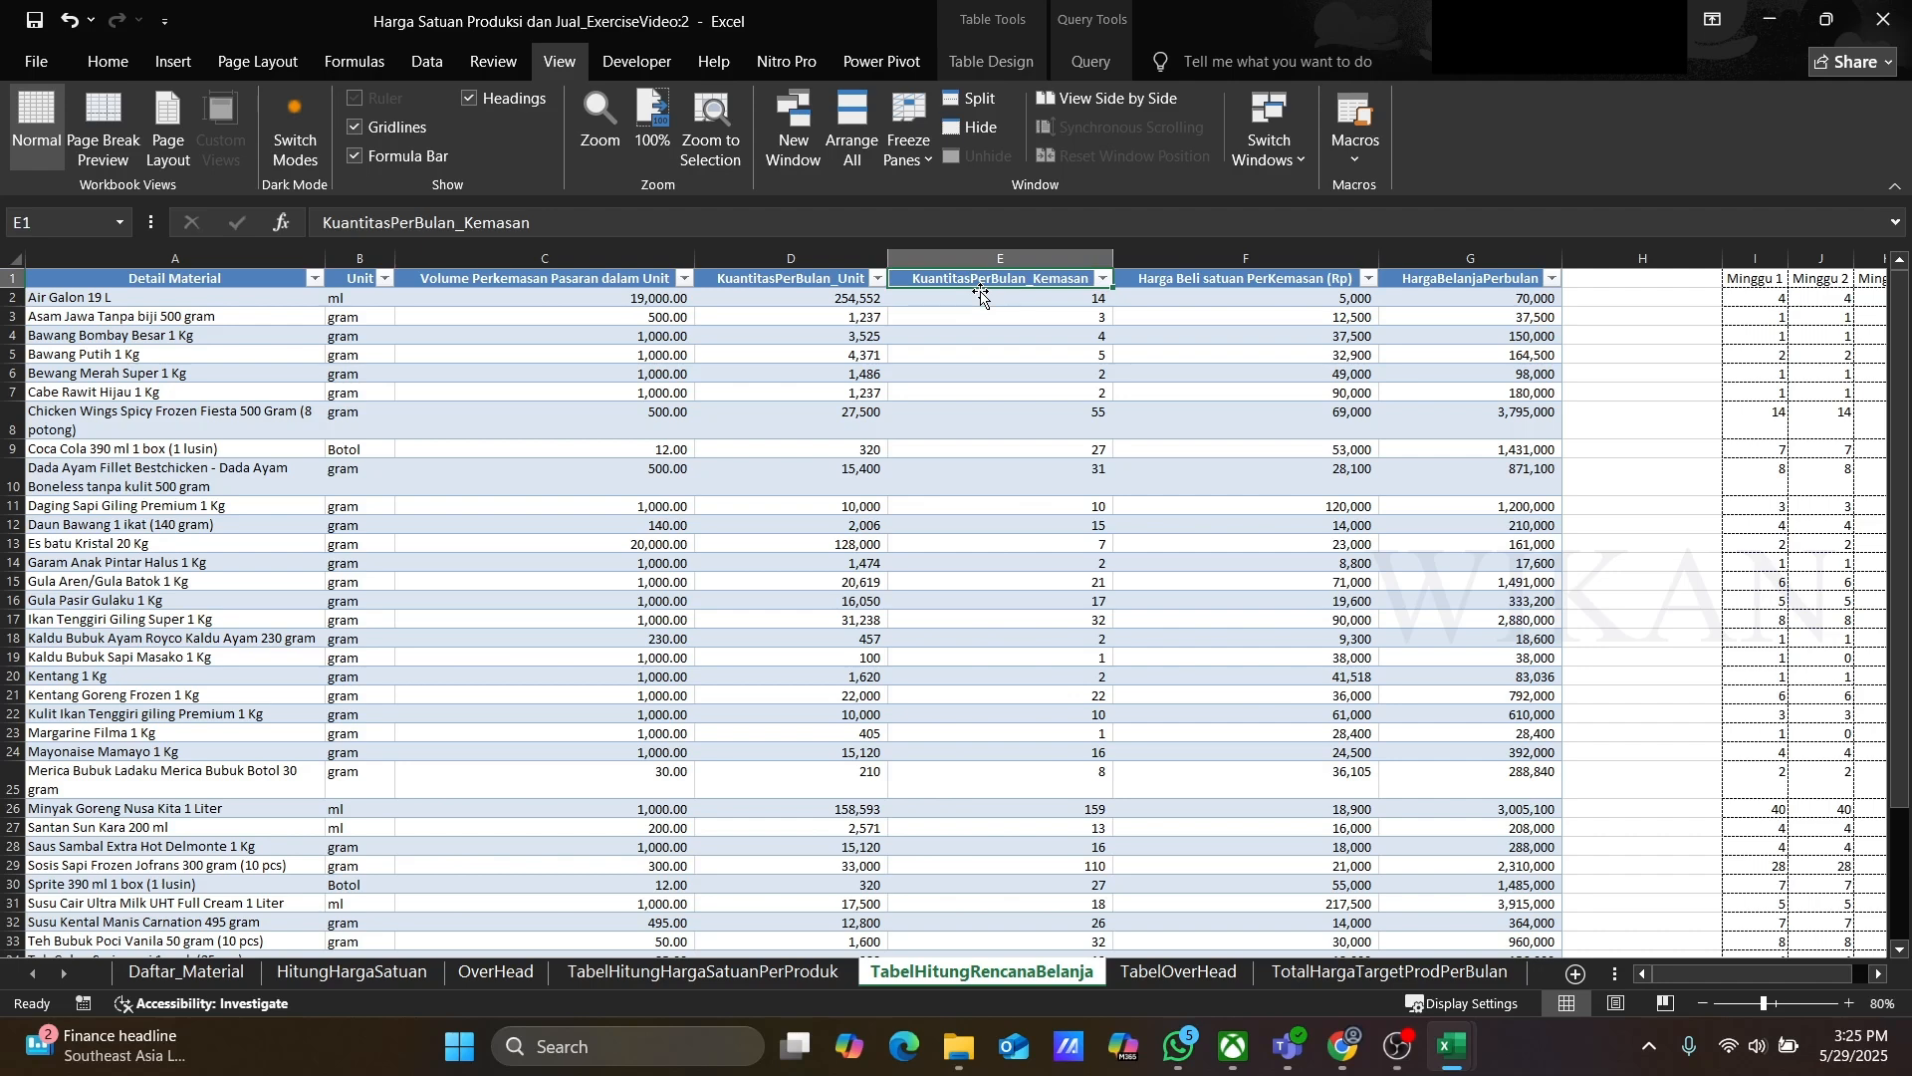
key("Right")
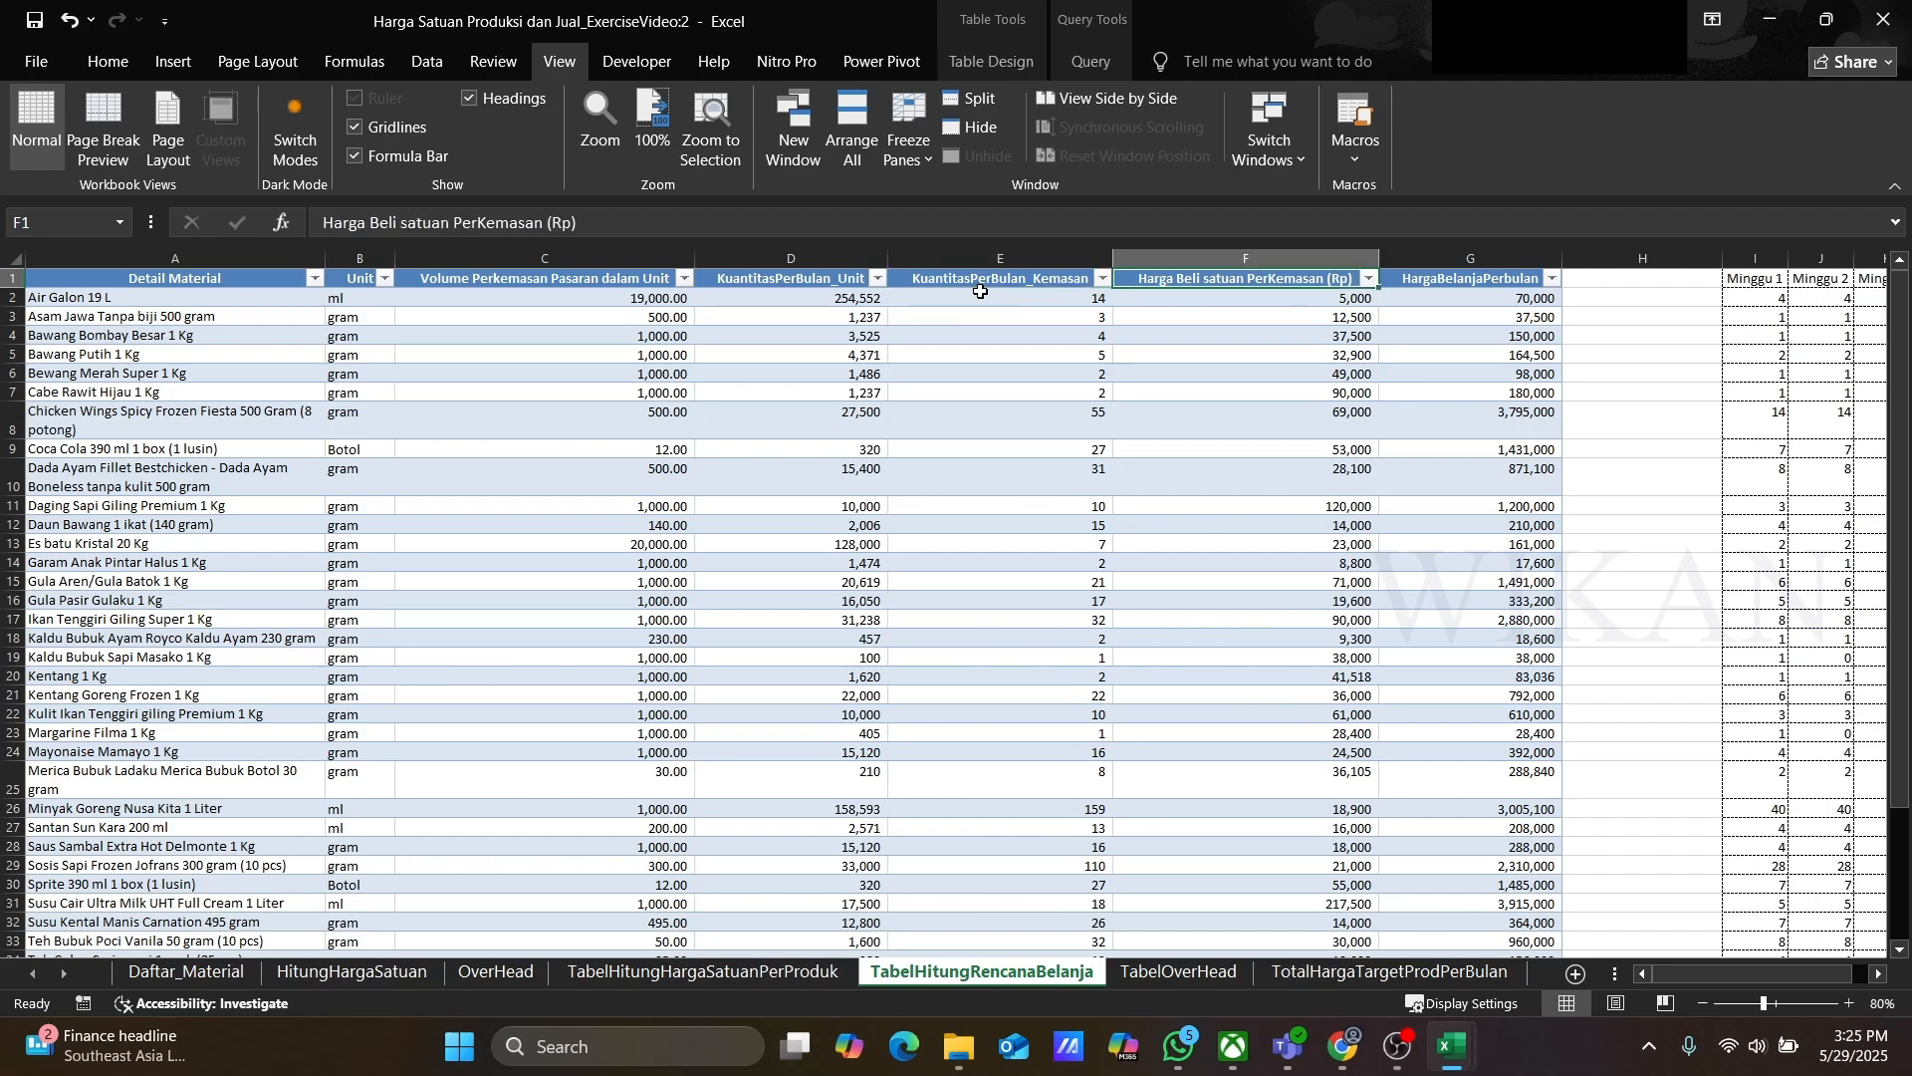
key("Right")
key("Down")
key("Down")
key("Down")
key("Down")
key("Down")
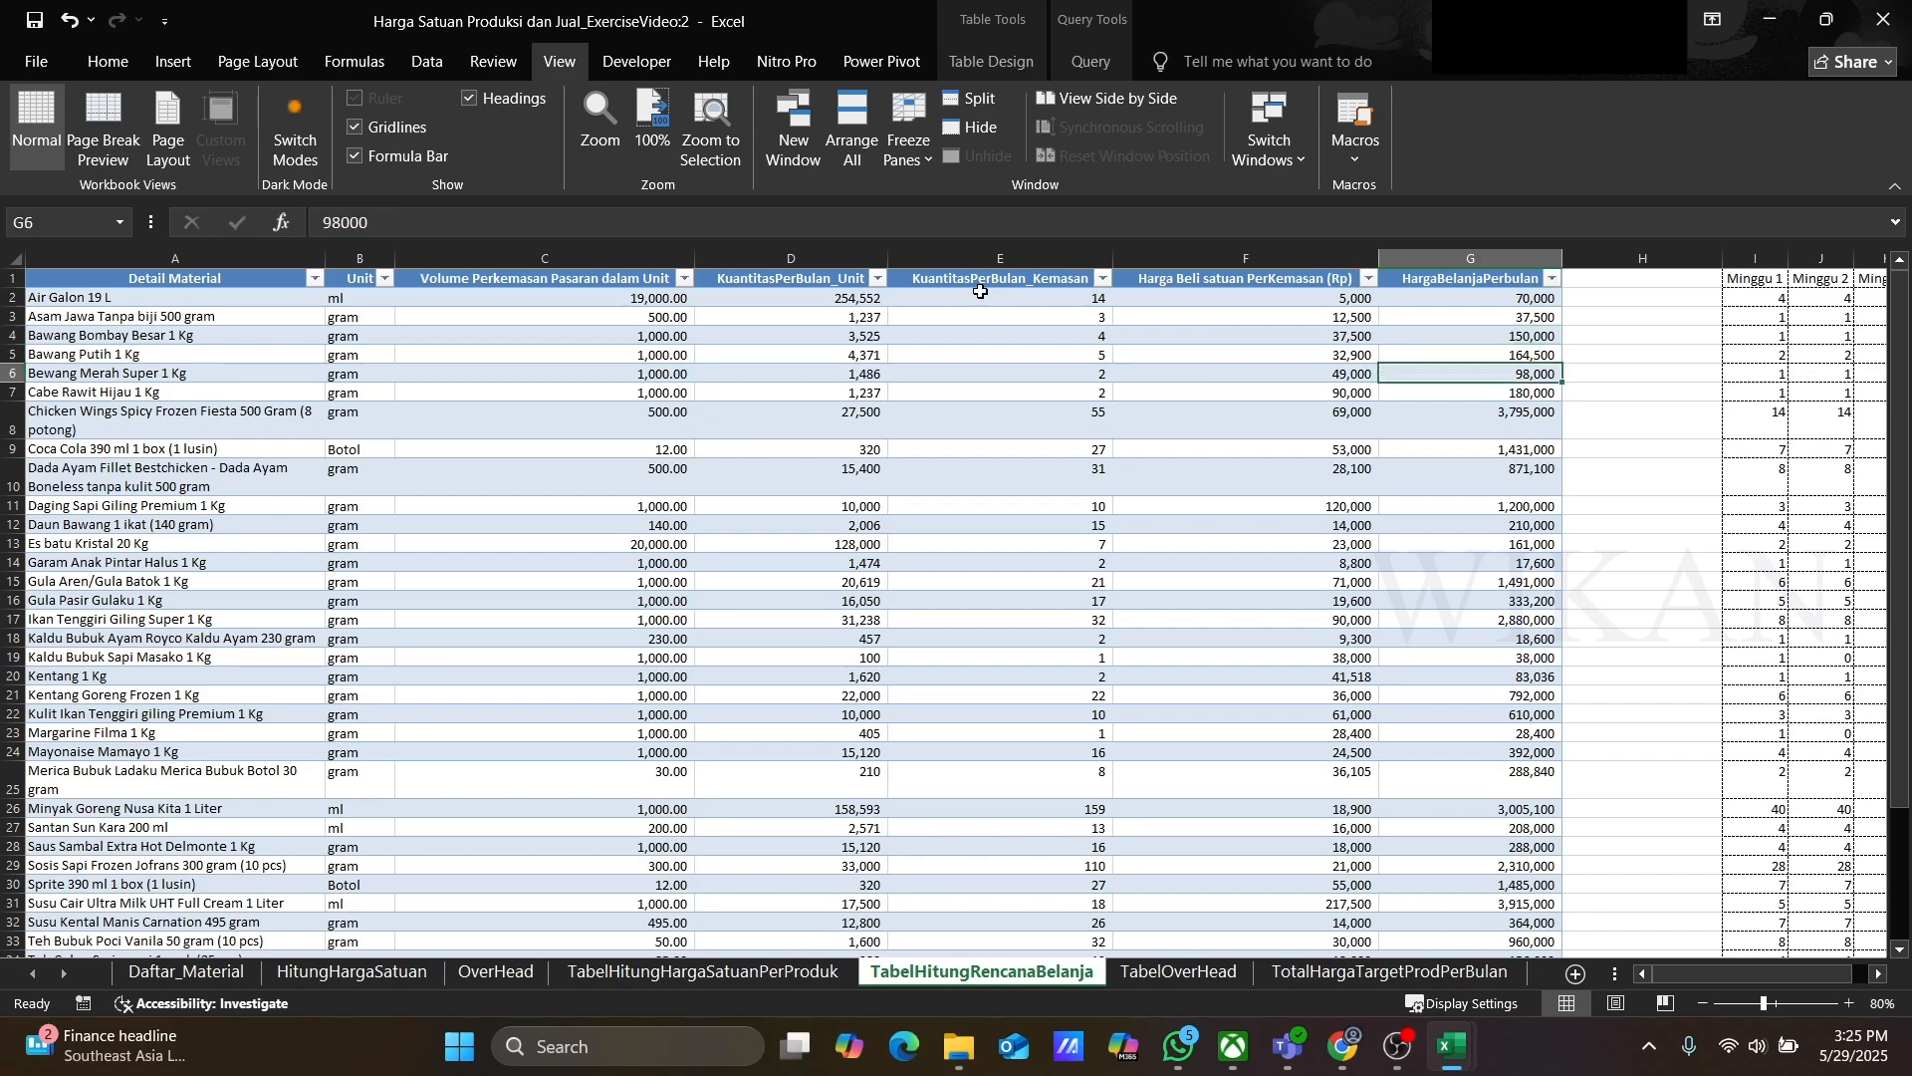
key("Up")
key("Up")
key("Up")
key("Up")
key("Up")
key("Right")
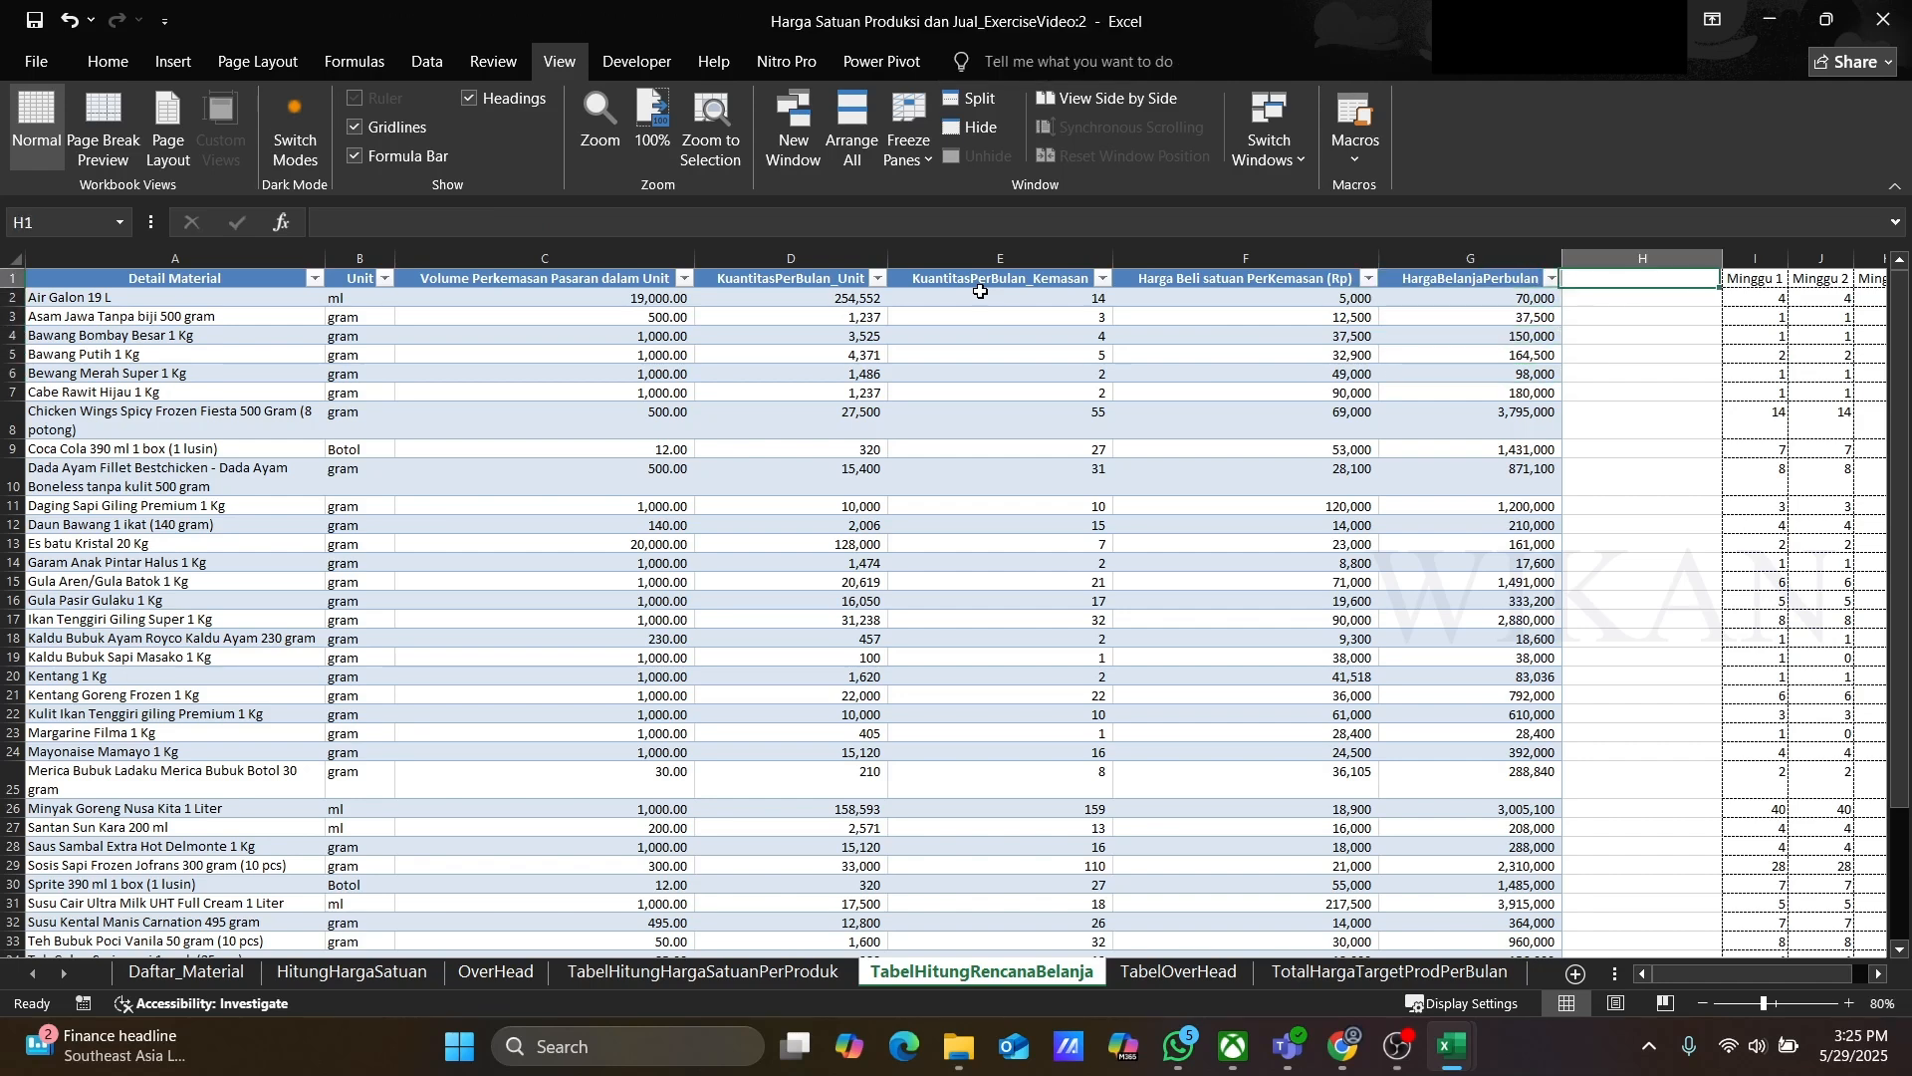
Step: Inspect the weekly quantity columns Minggu 1 to Minggu 4, sum and Check beside the shopping plan table
key("Right")
key("Right")
key("Right")
key("Right")
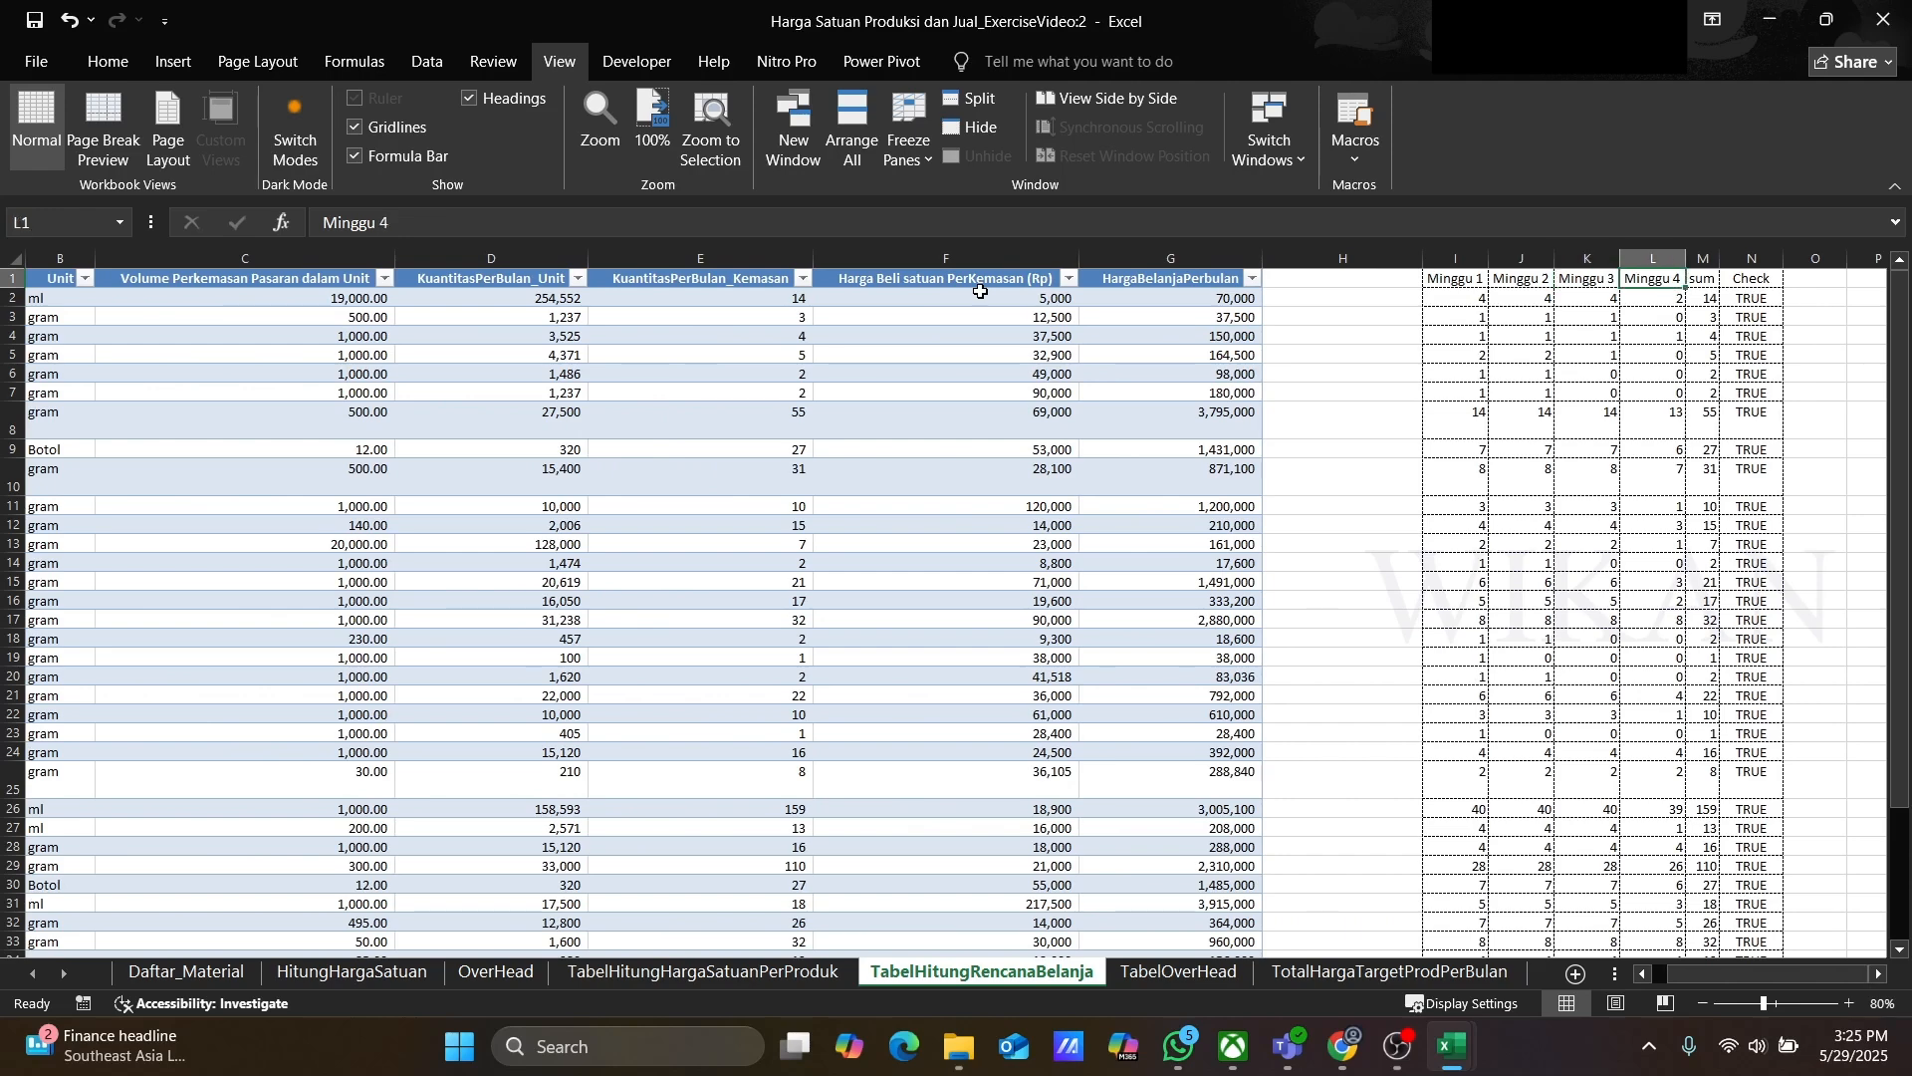
key("Right")
key("Right")
key("Left")
key("Left")
key("Left")
key("Left")
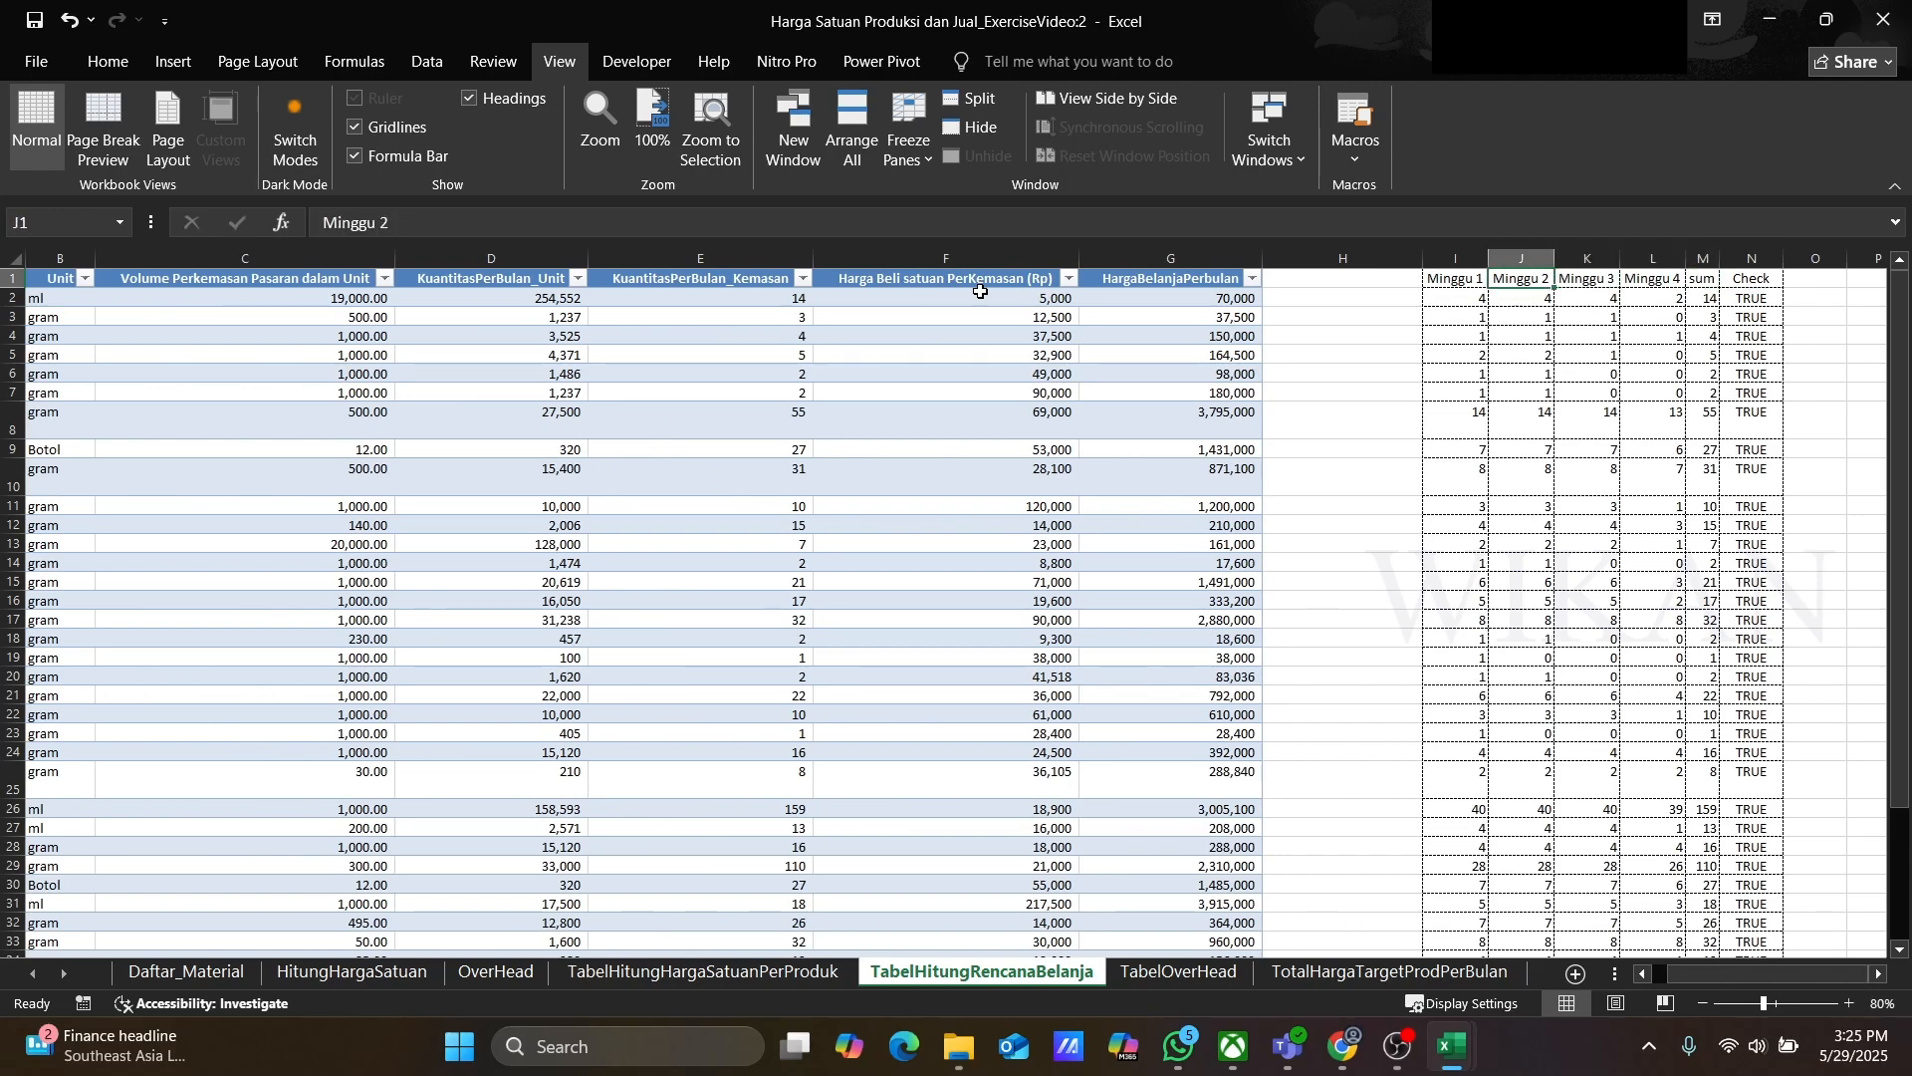
key("Left")
key("Down")
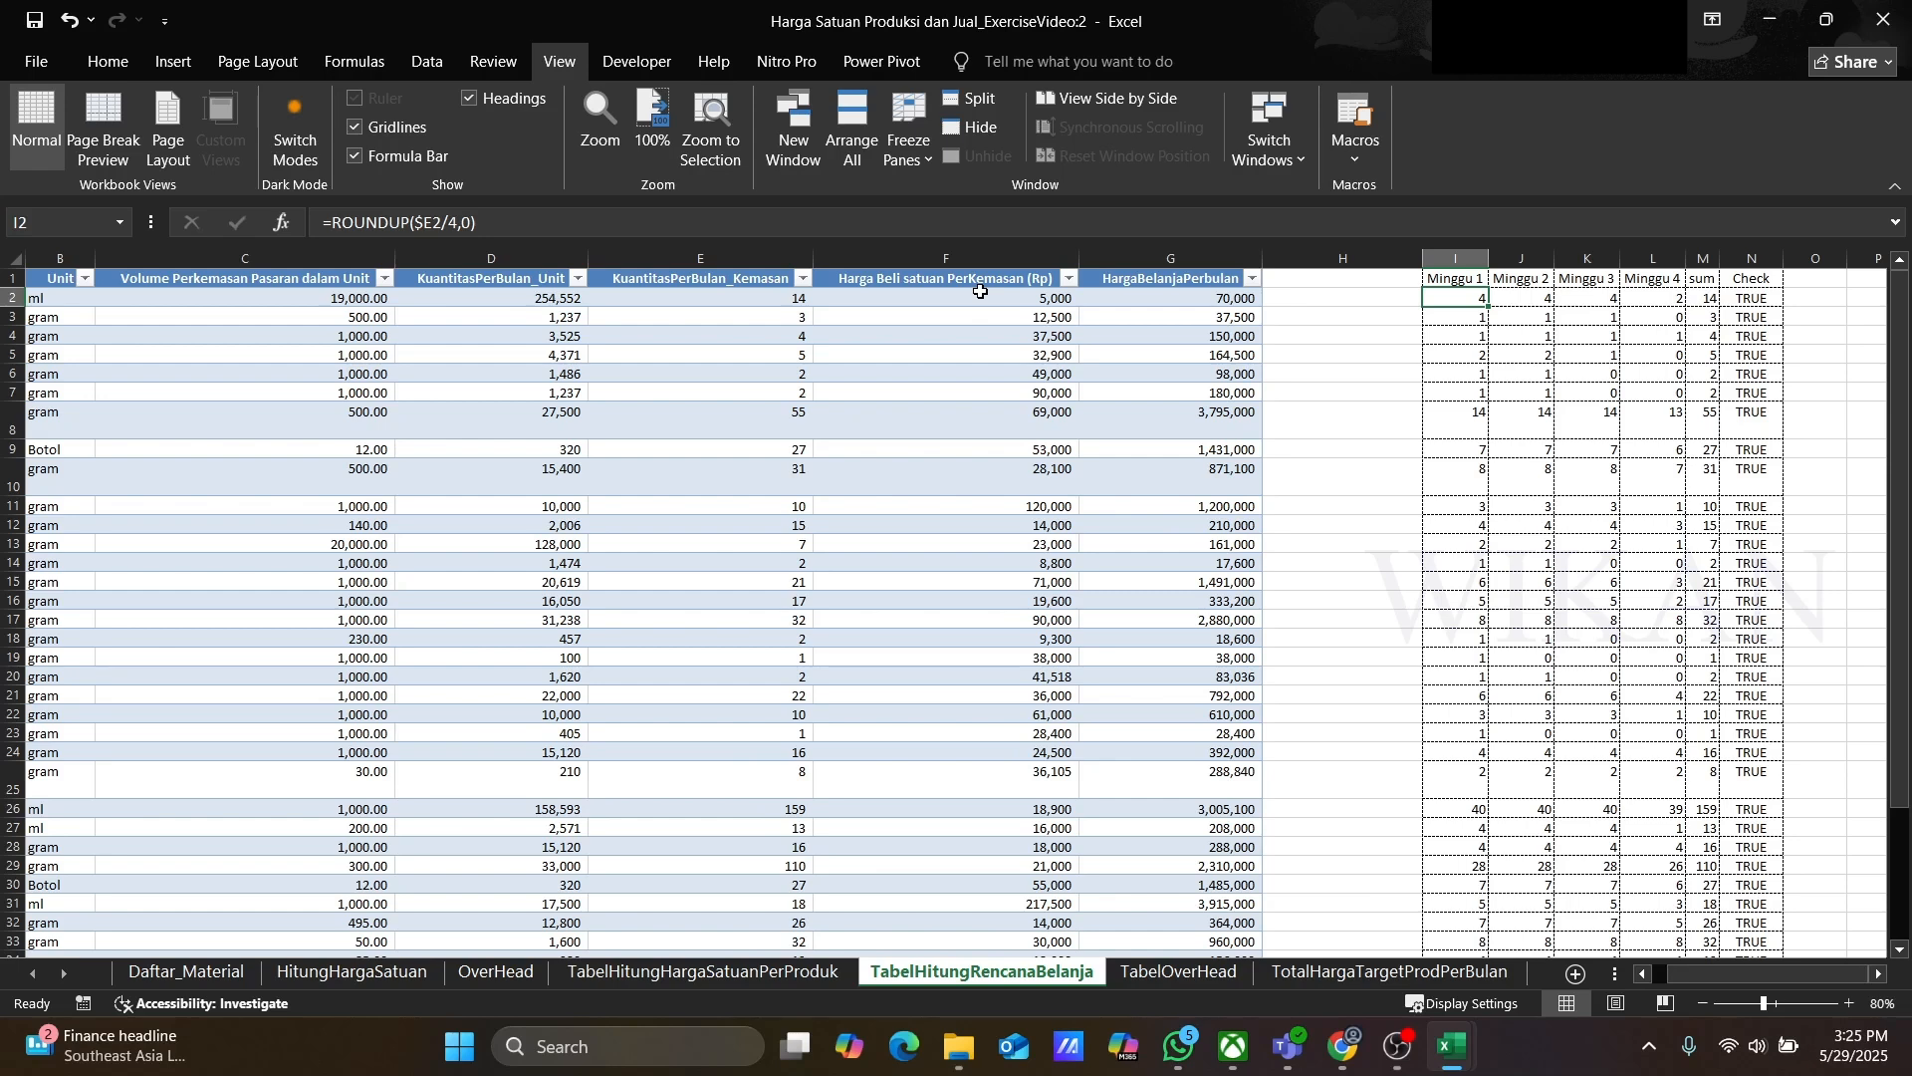
key("Down")
key("Up")
Step: Freeze the first column of the shopping plan sheet so material names stay visible while scrolling
left_click(709, 296)
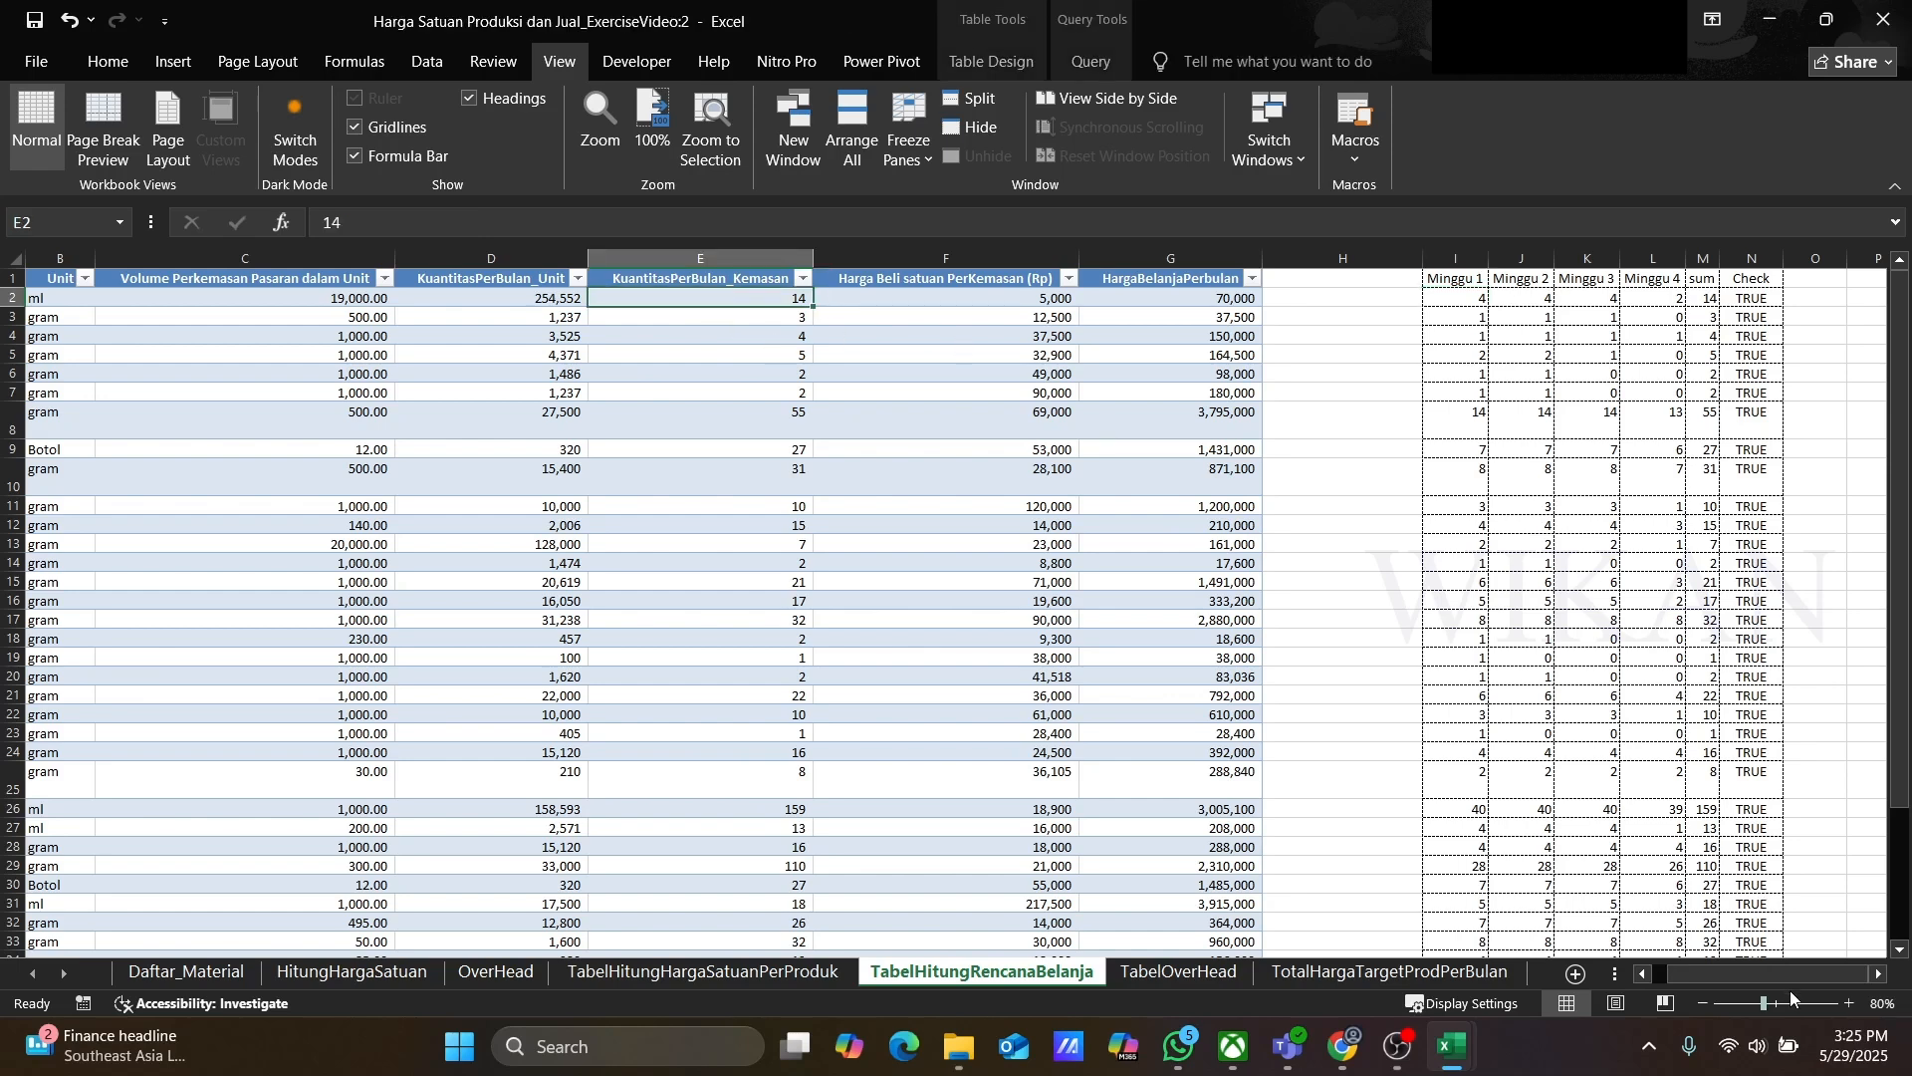
left_click_drag(1764, 978, 1703, 976)
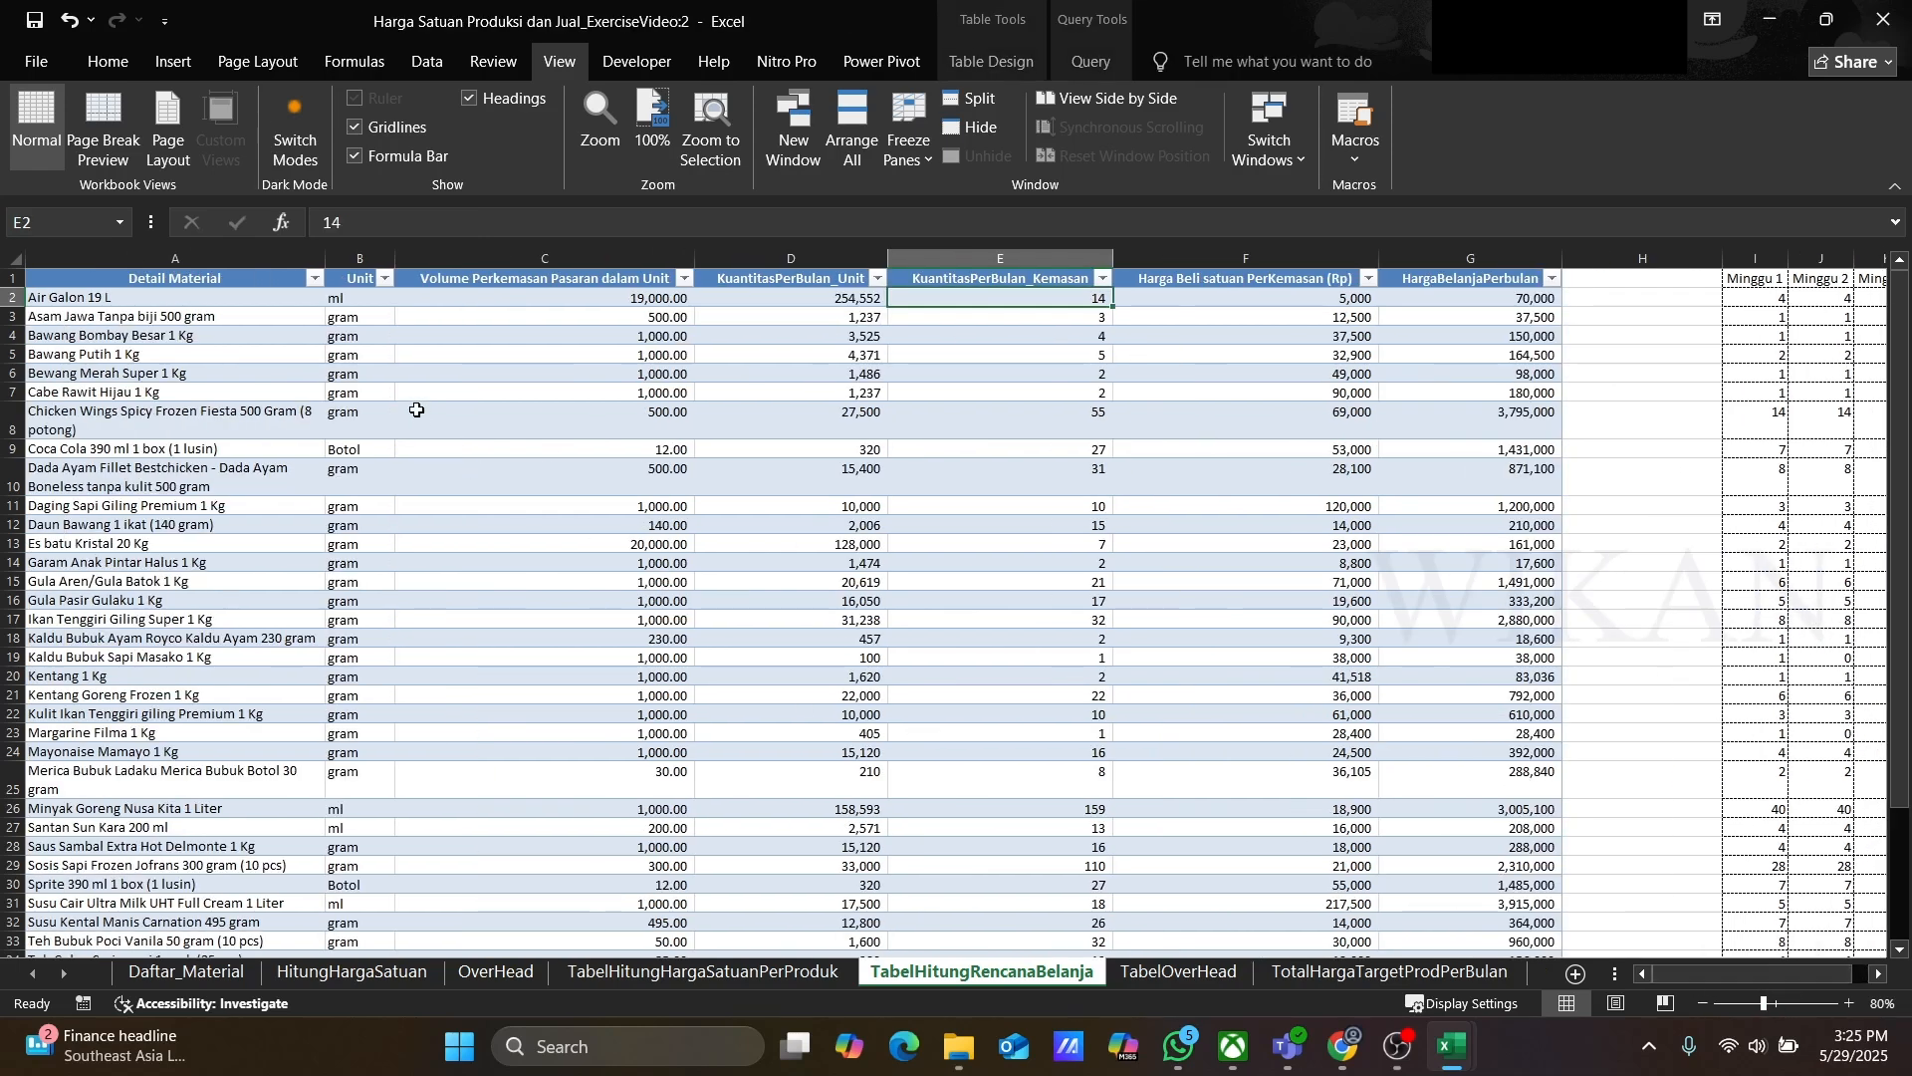
left_click(345, 304)
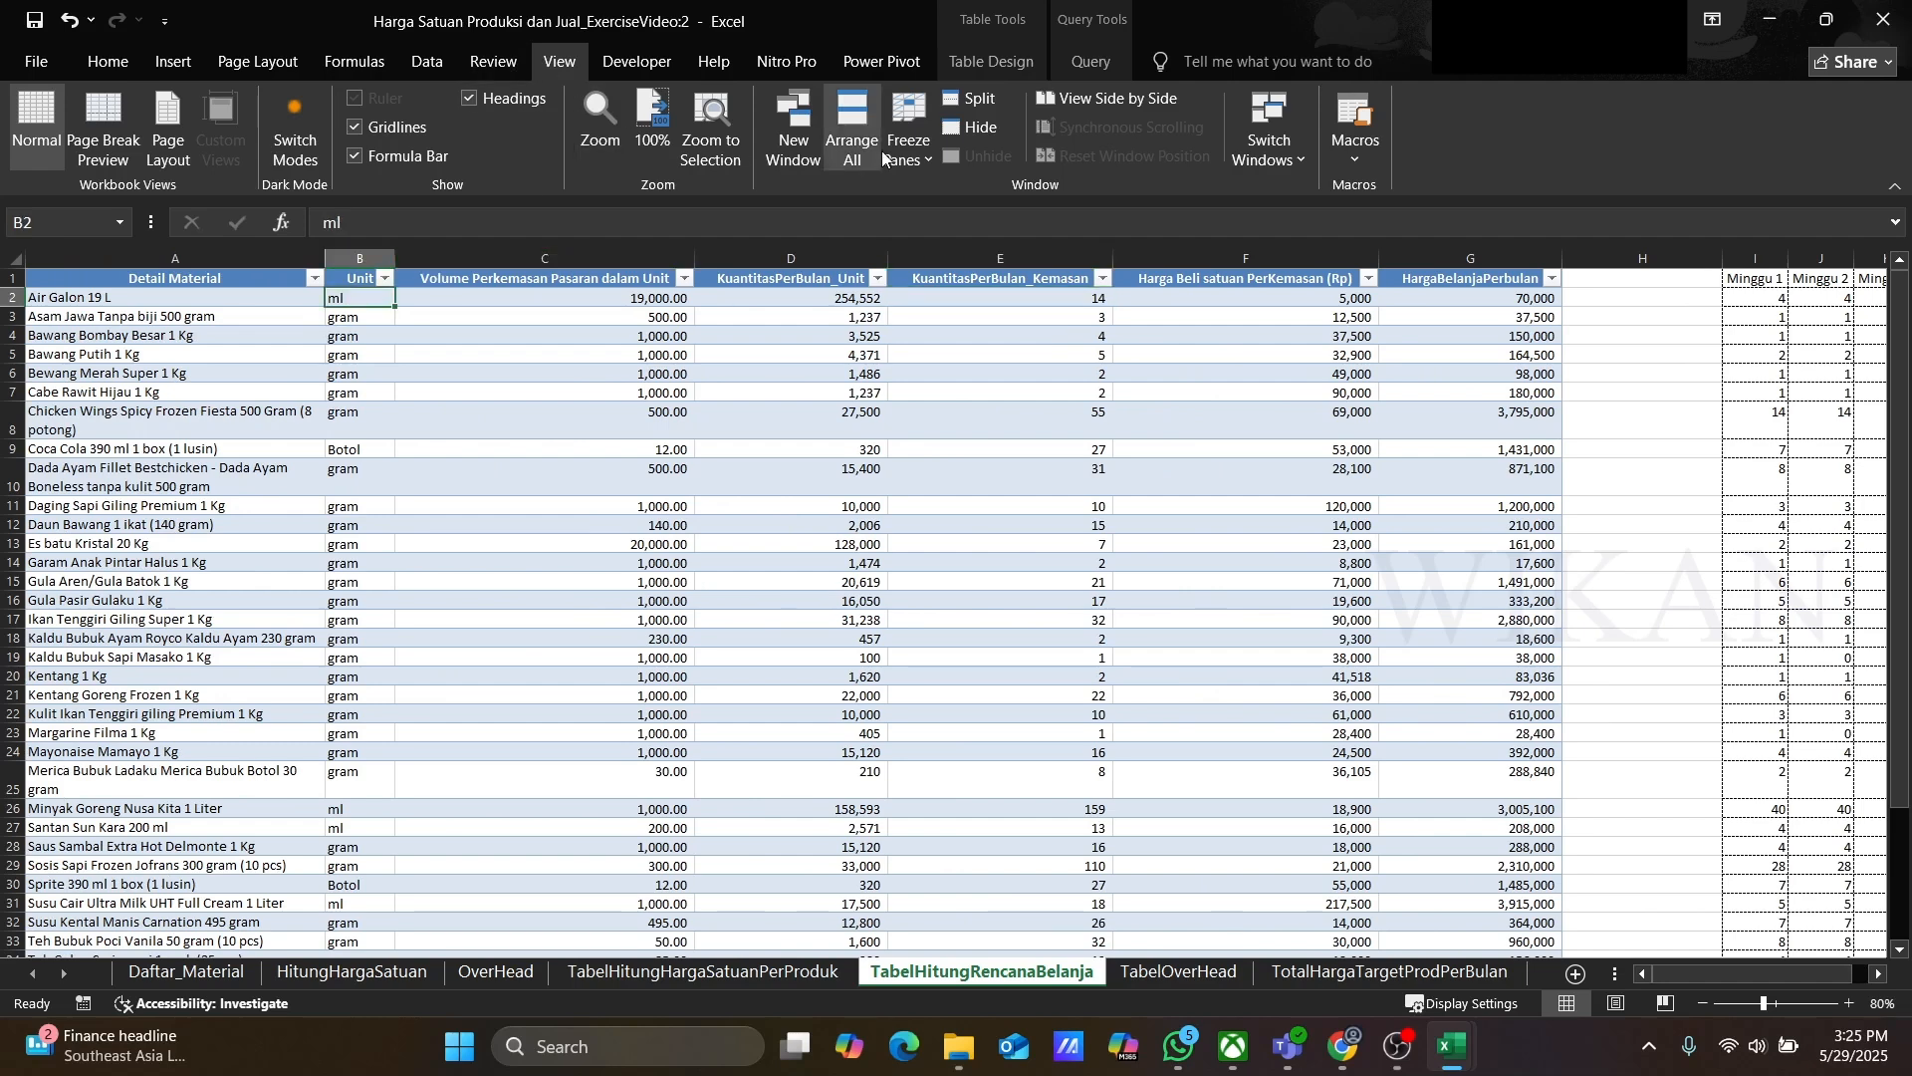
left_click(908, 134)
left_click(986, 199)
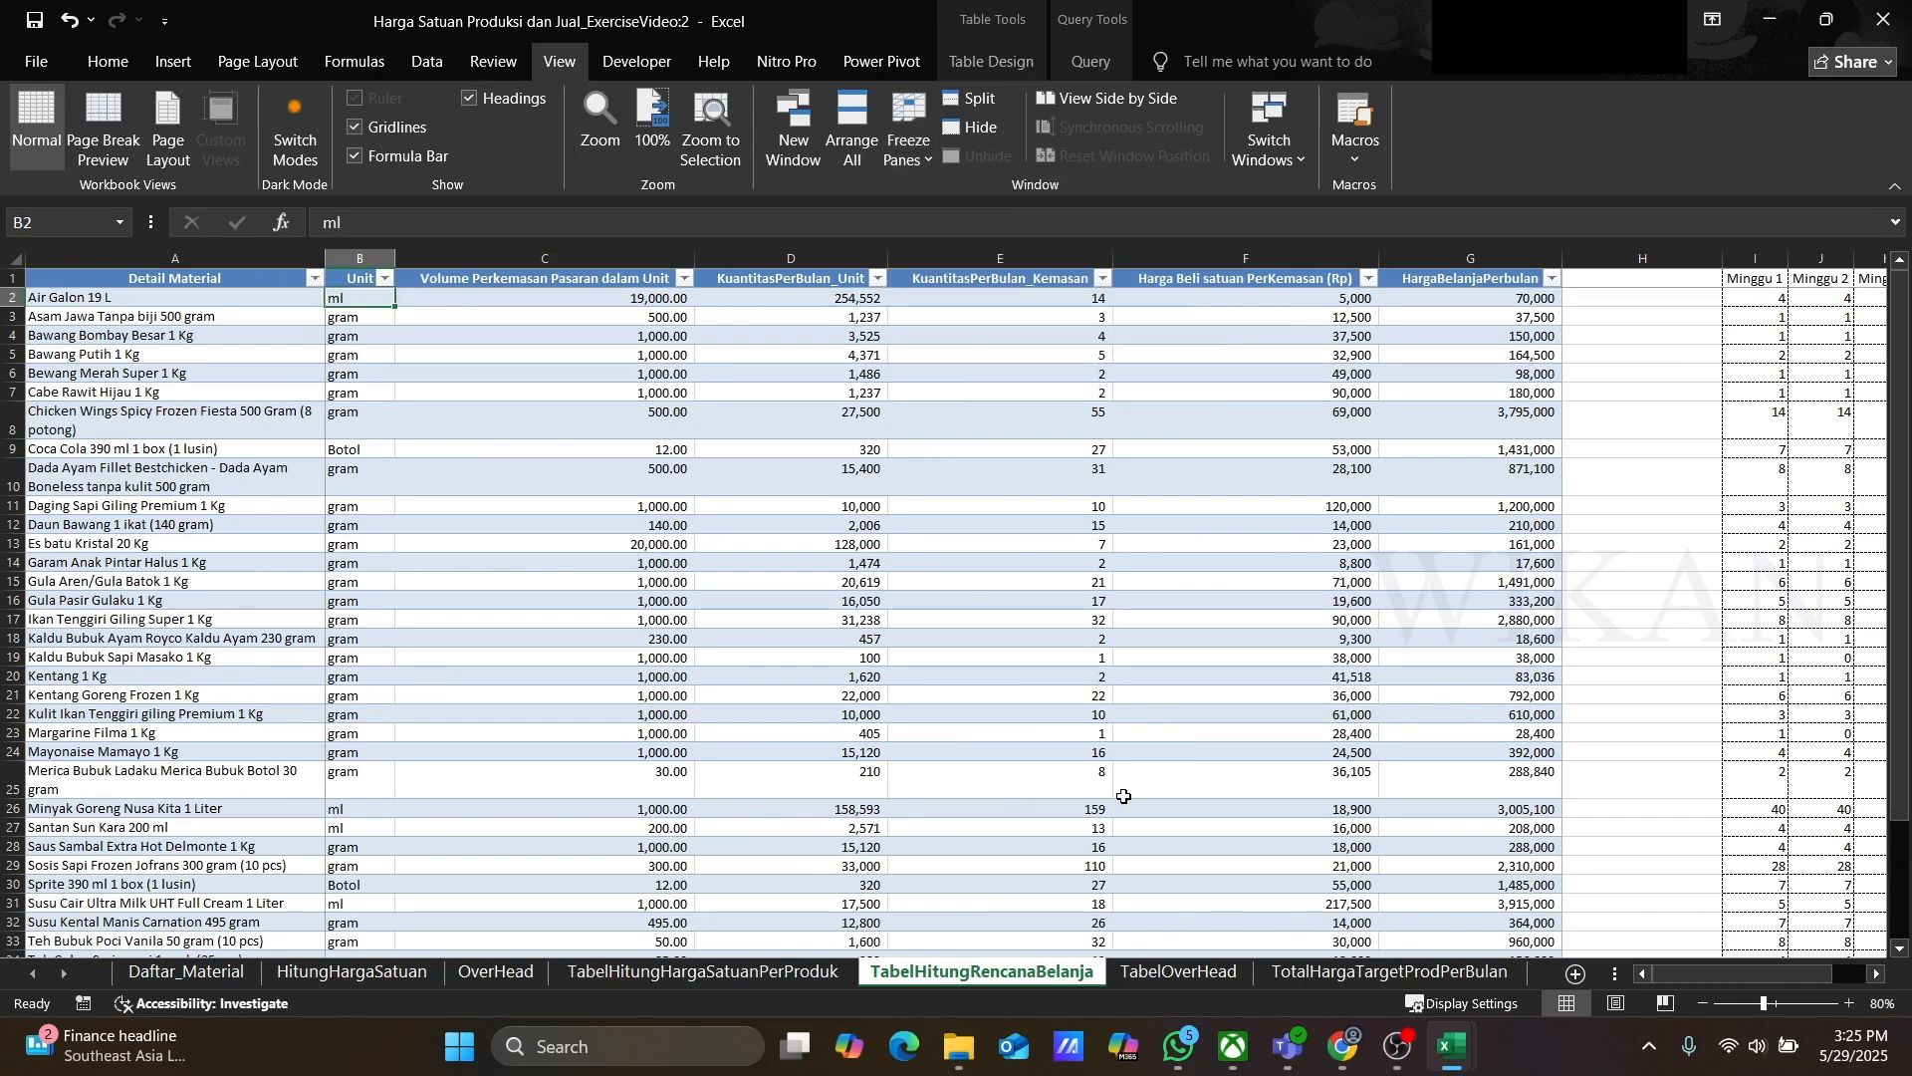
left_click_drag(1713, 976, 1747, 978)
left_click(665, 301)
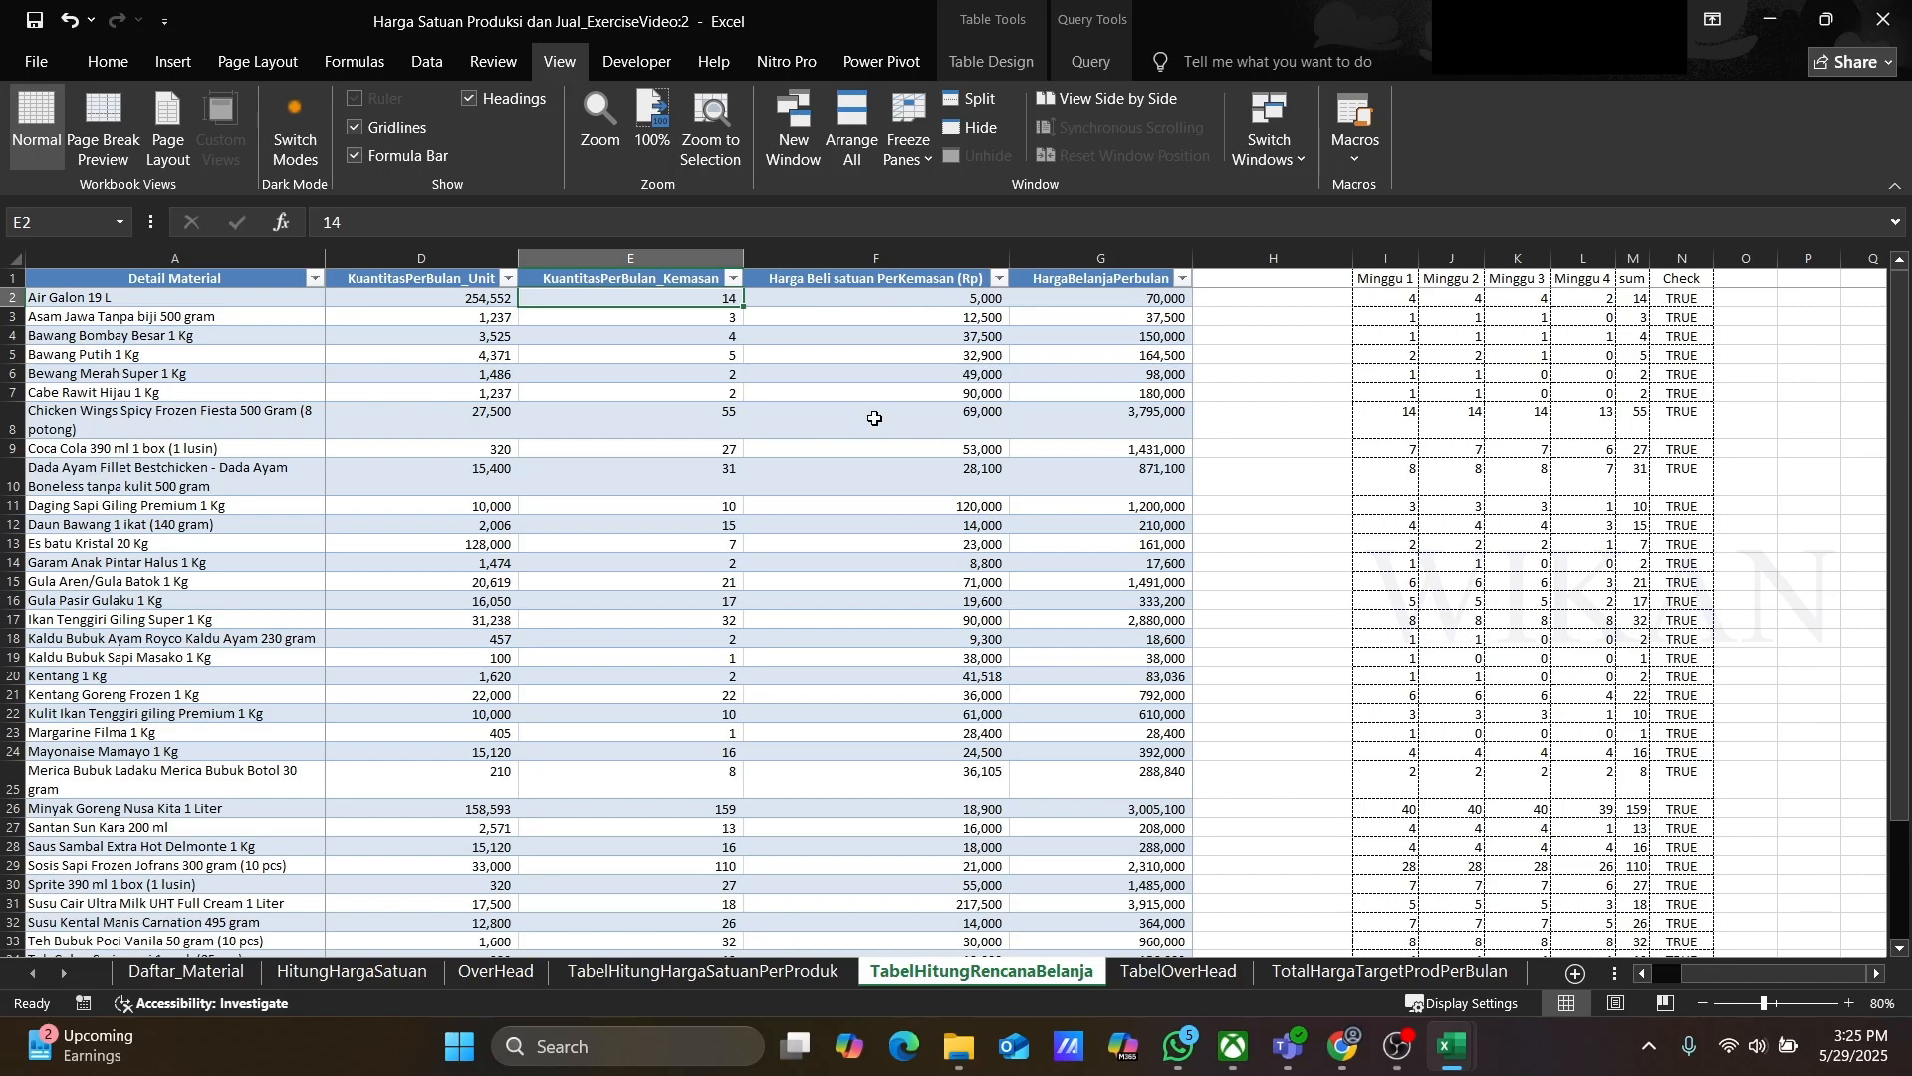
Step: Examine the formulas behind the weekly quantity, sum and Check cells in the first row
key("Right")
key("Right")
key("Right")
key("Right")
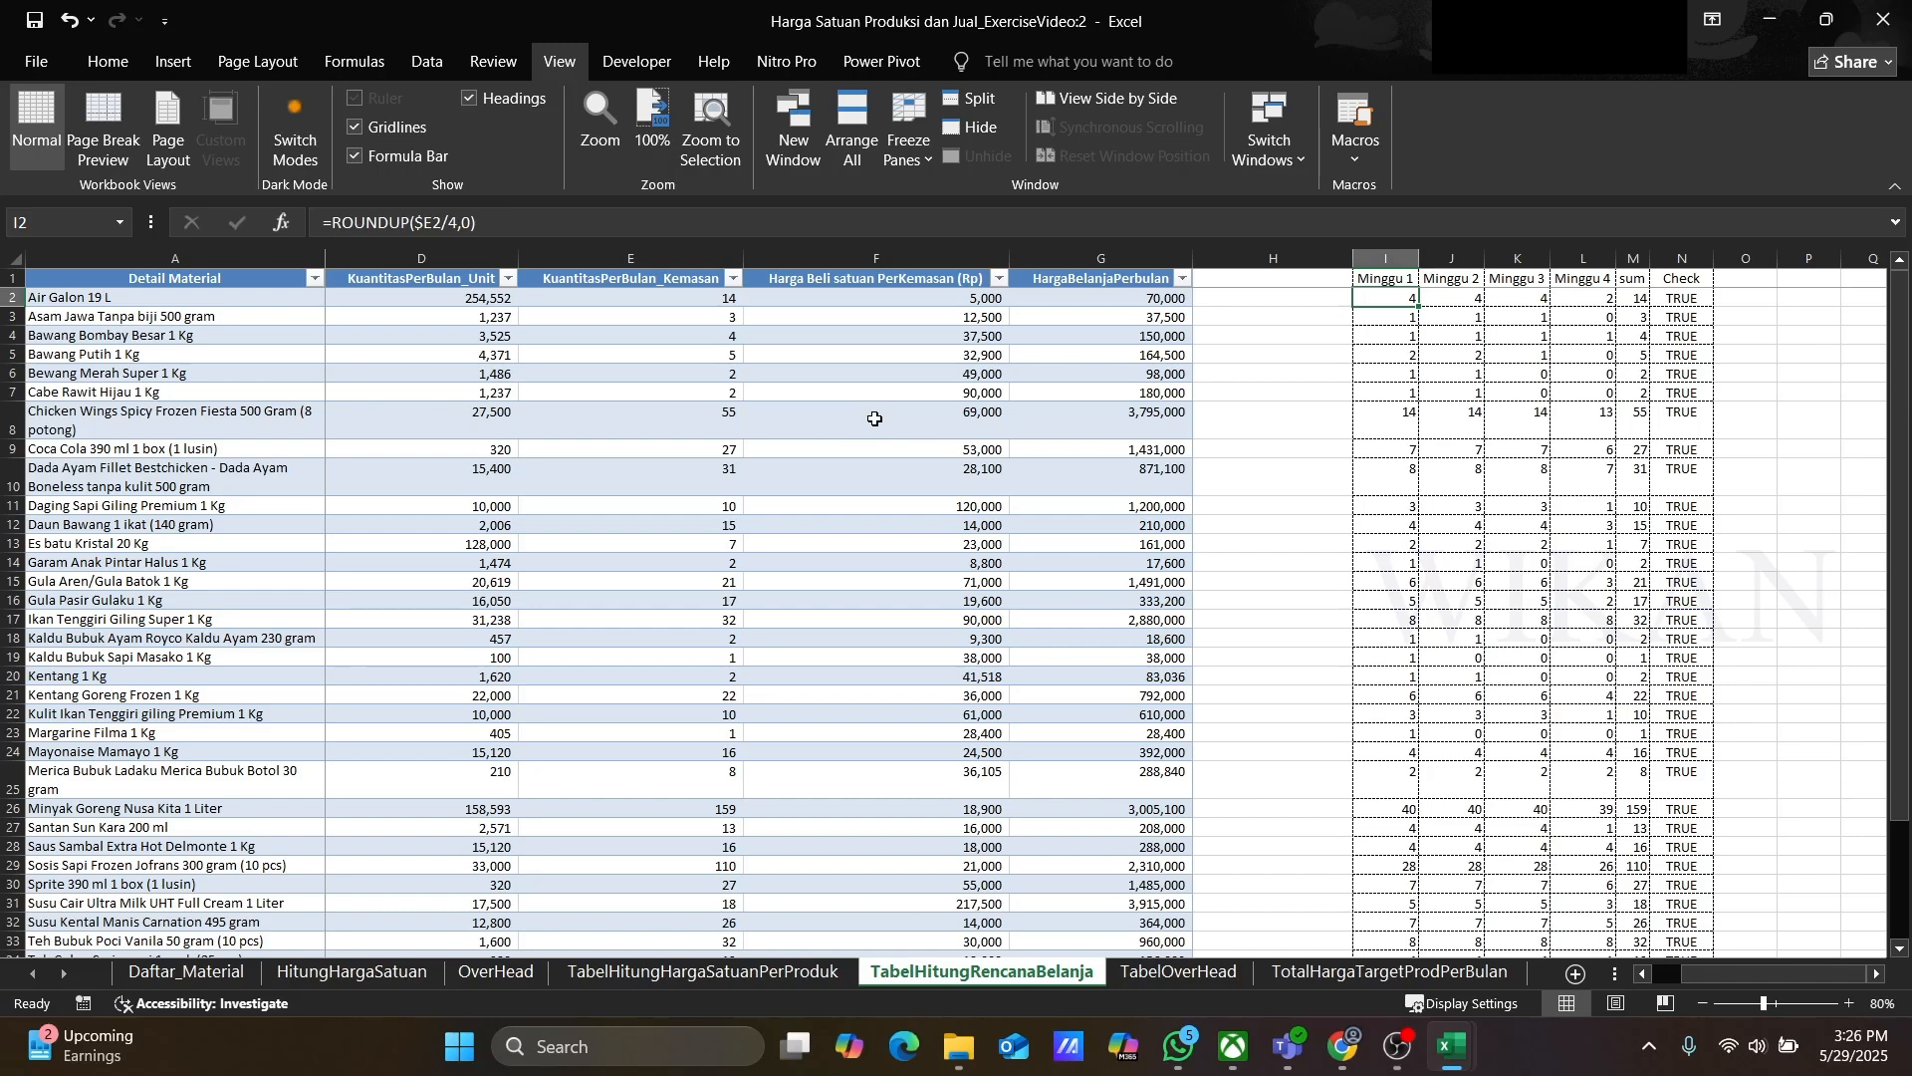
key("Right")
key("Right")
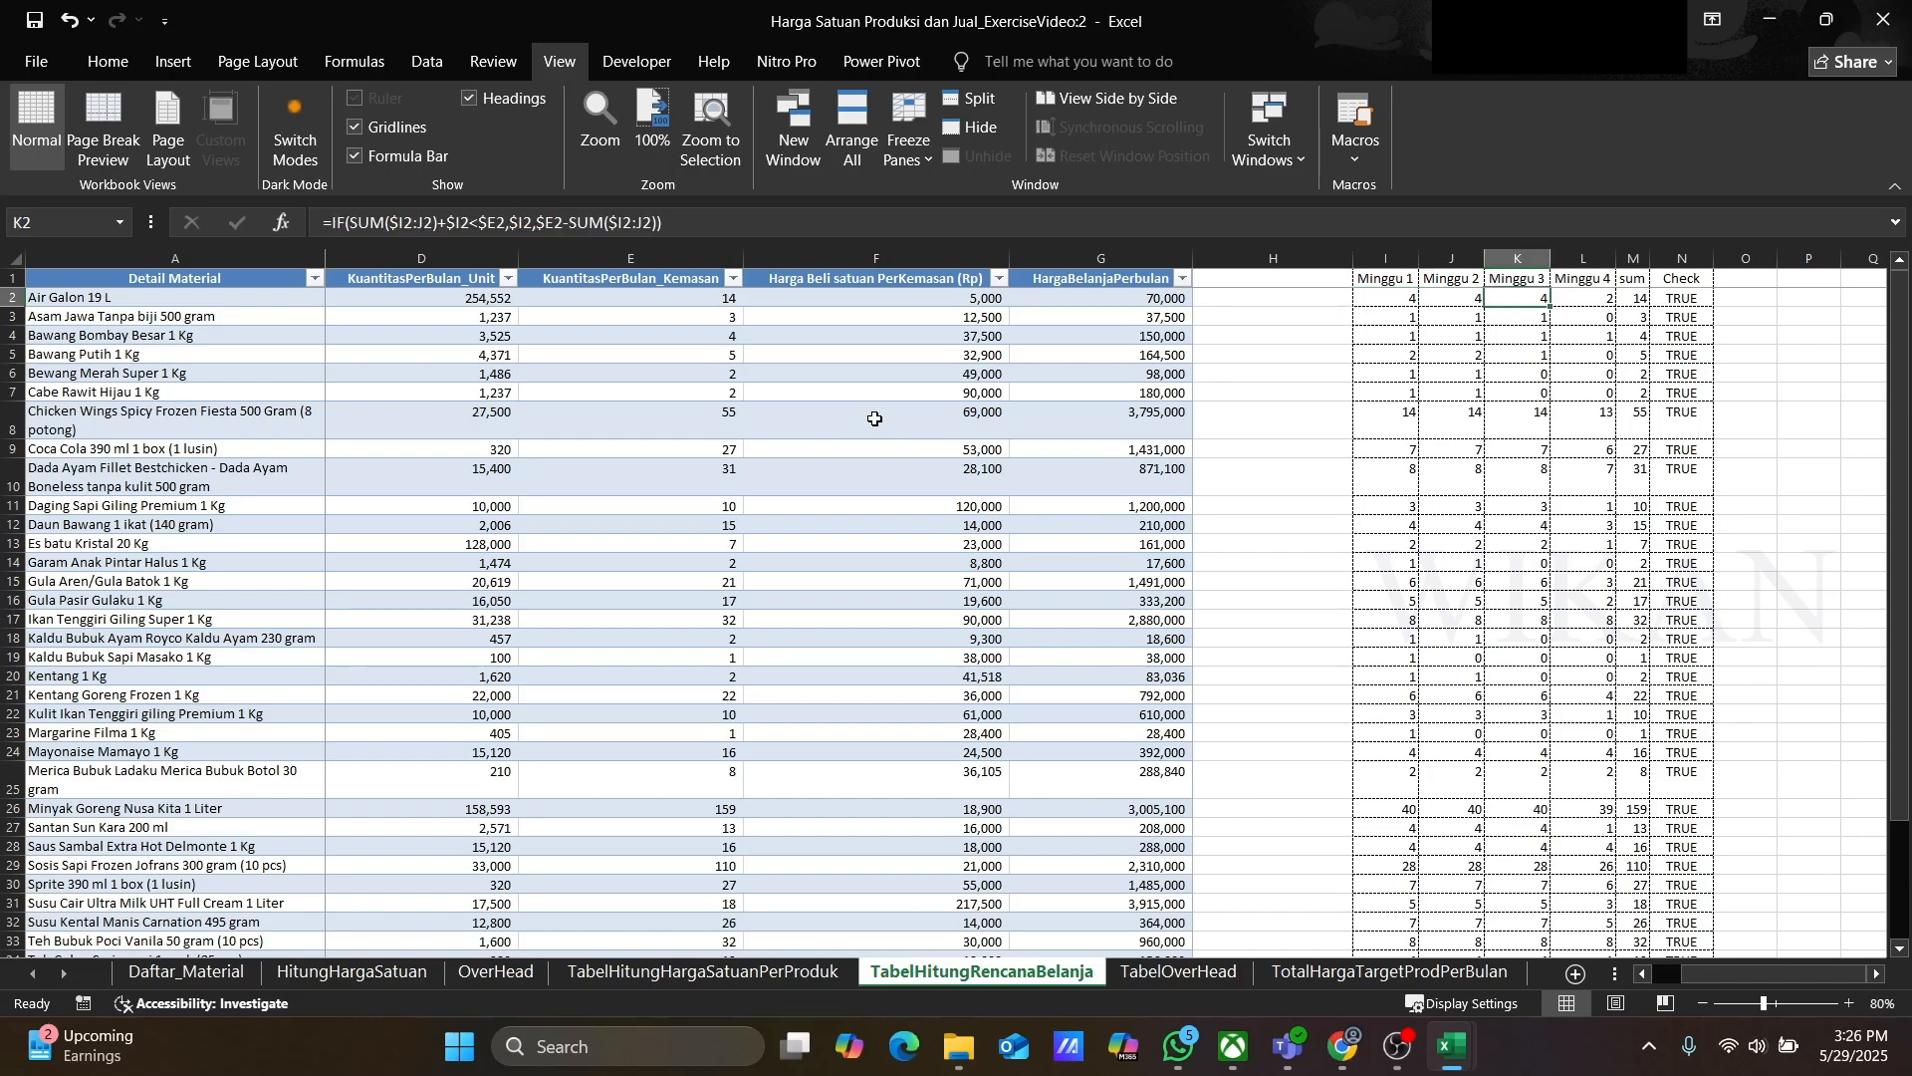
key("Right")
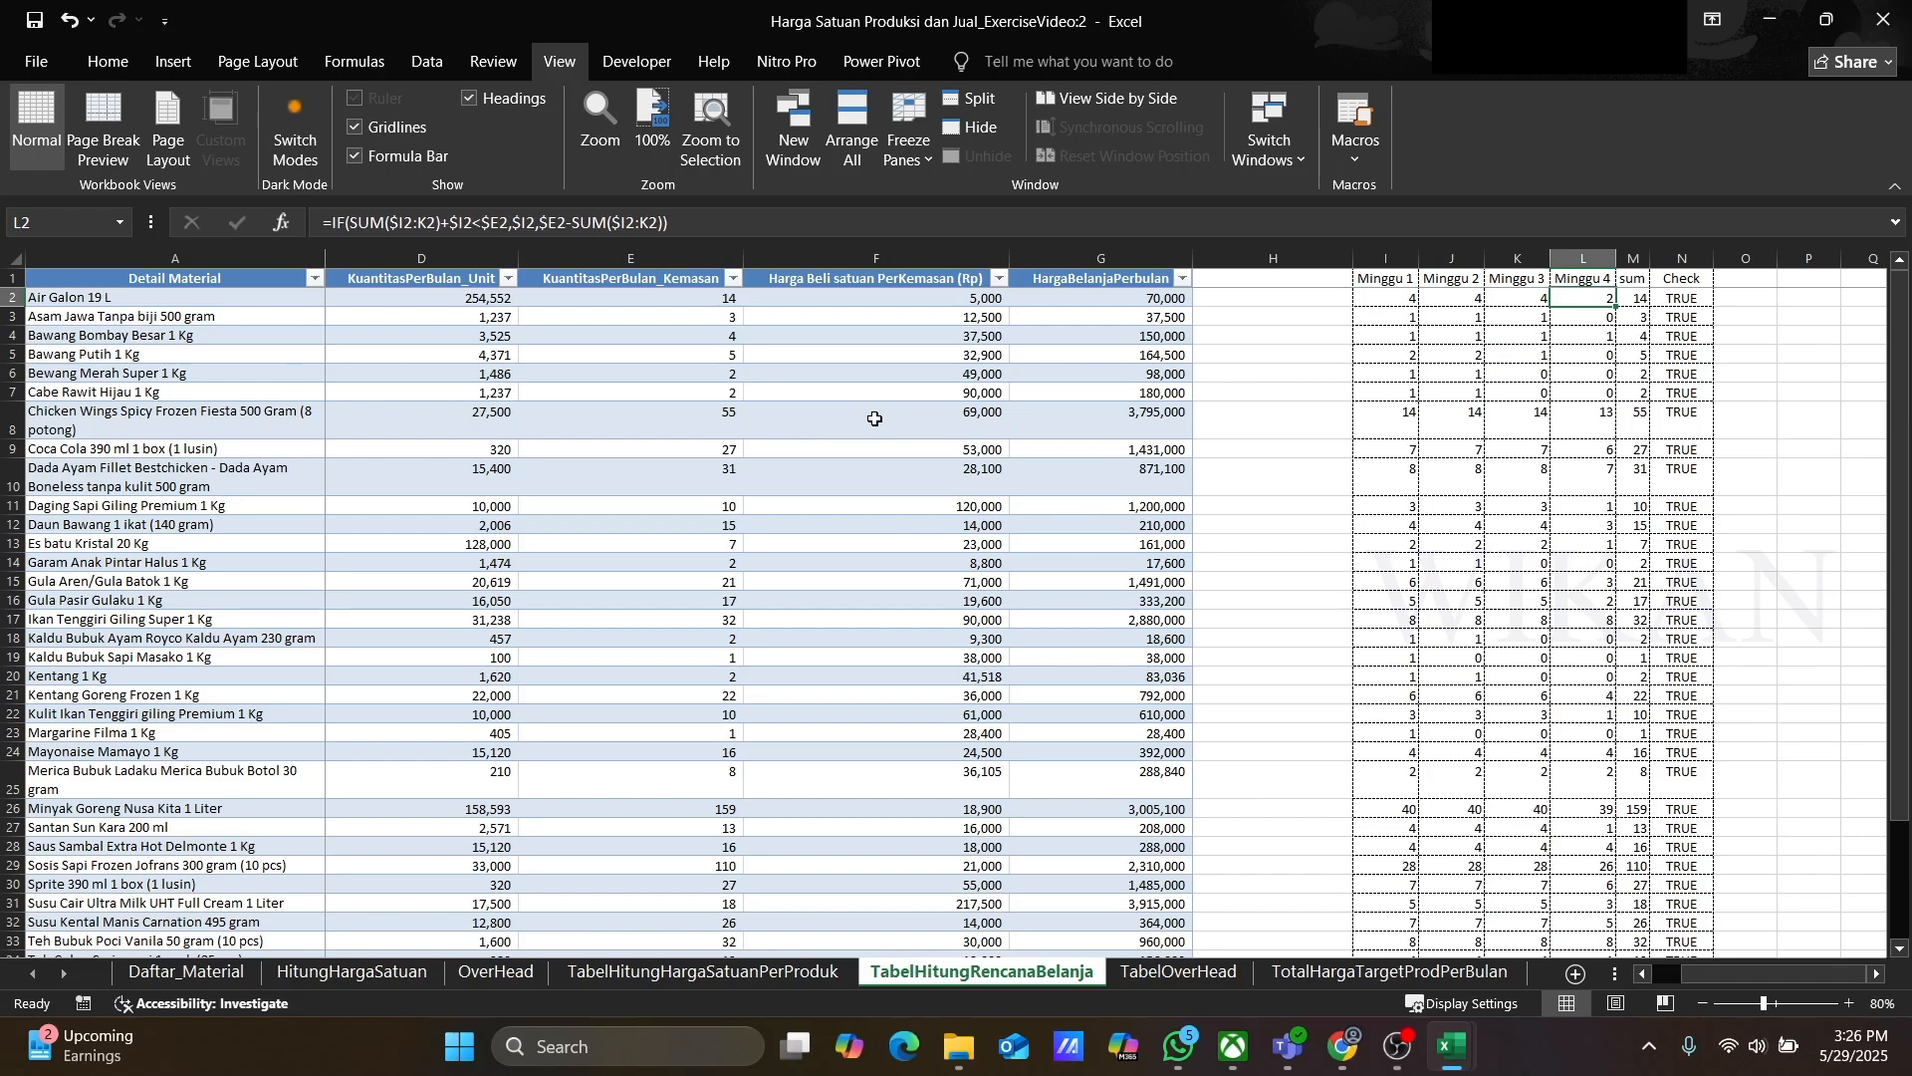
key("Right")
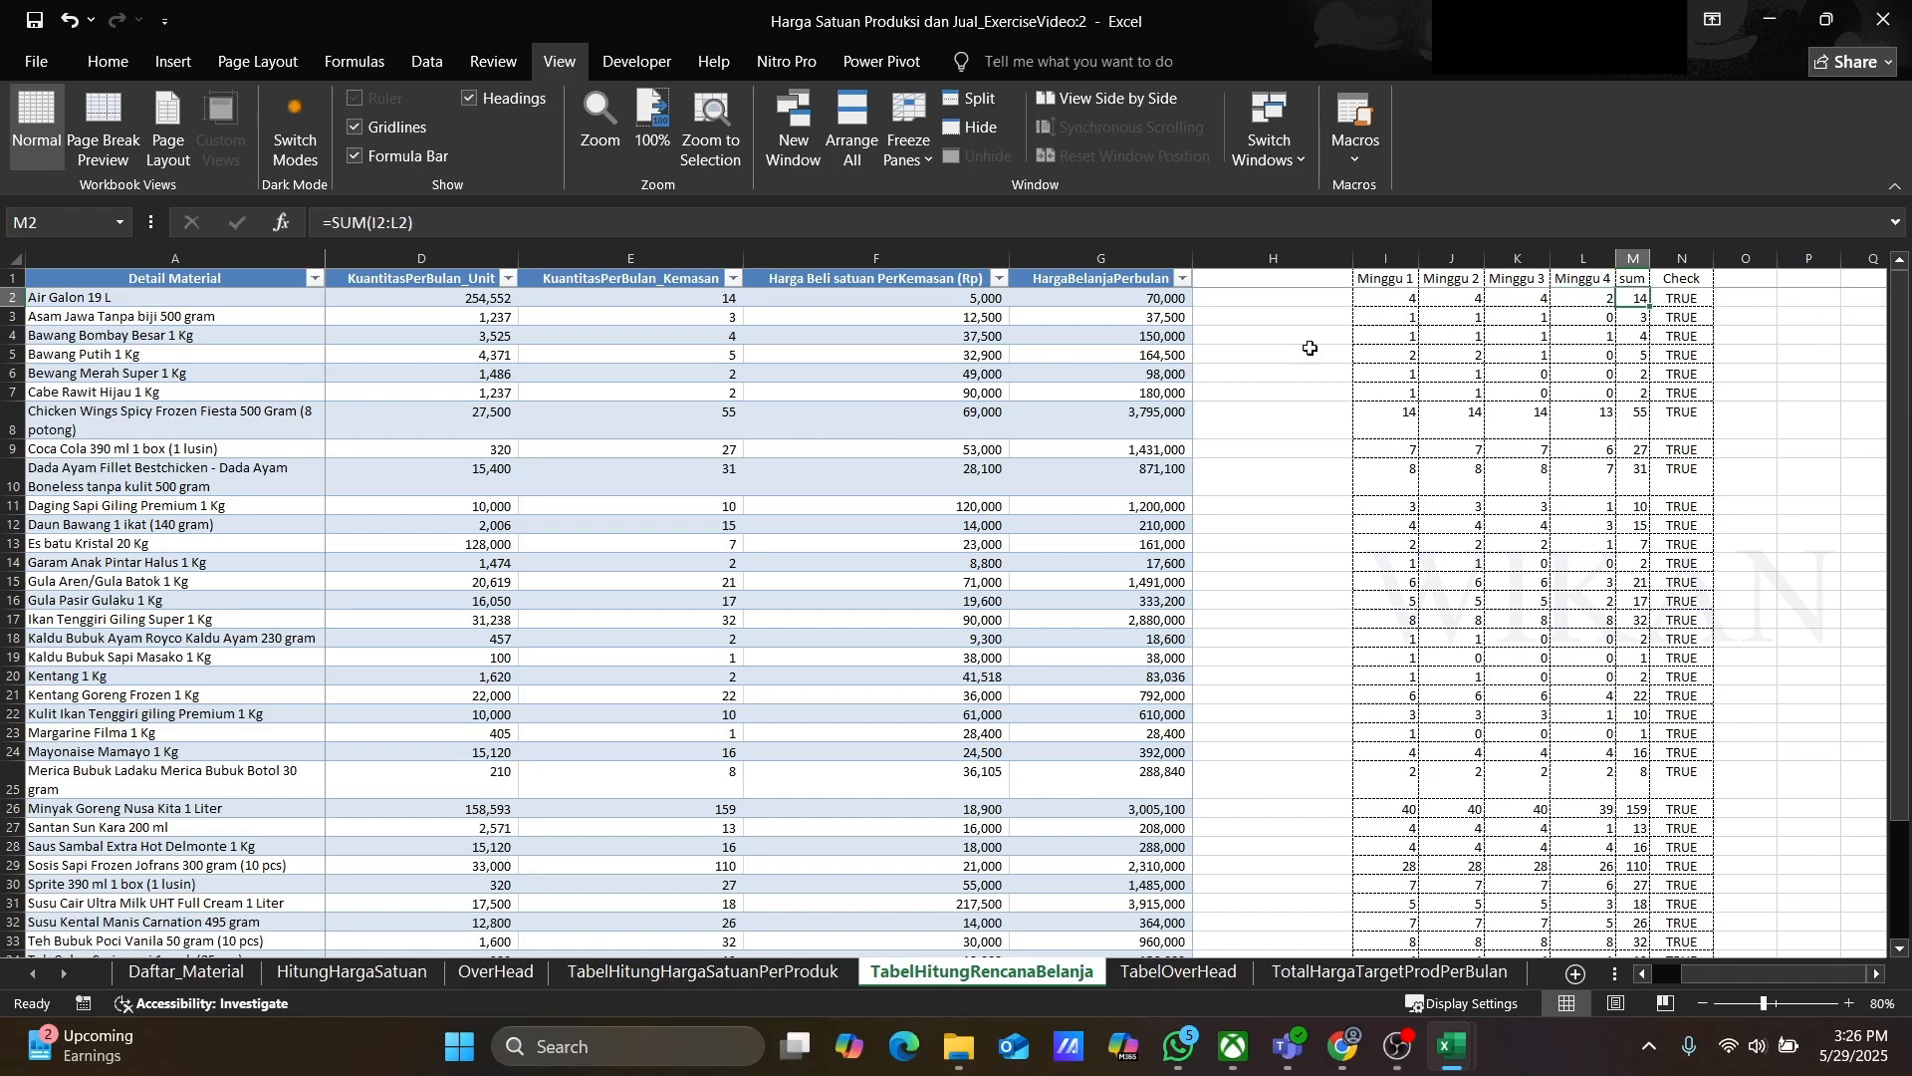
left_click(602, 302)
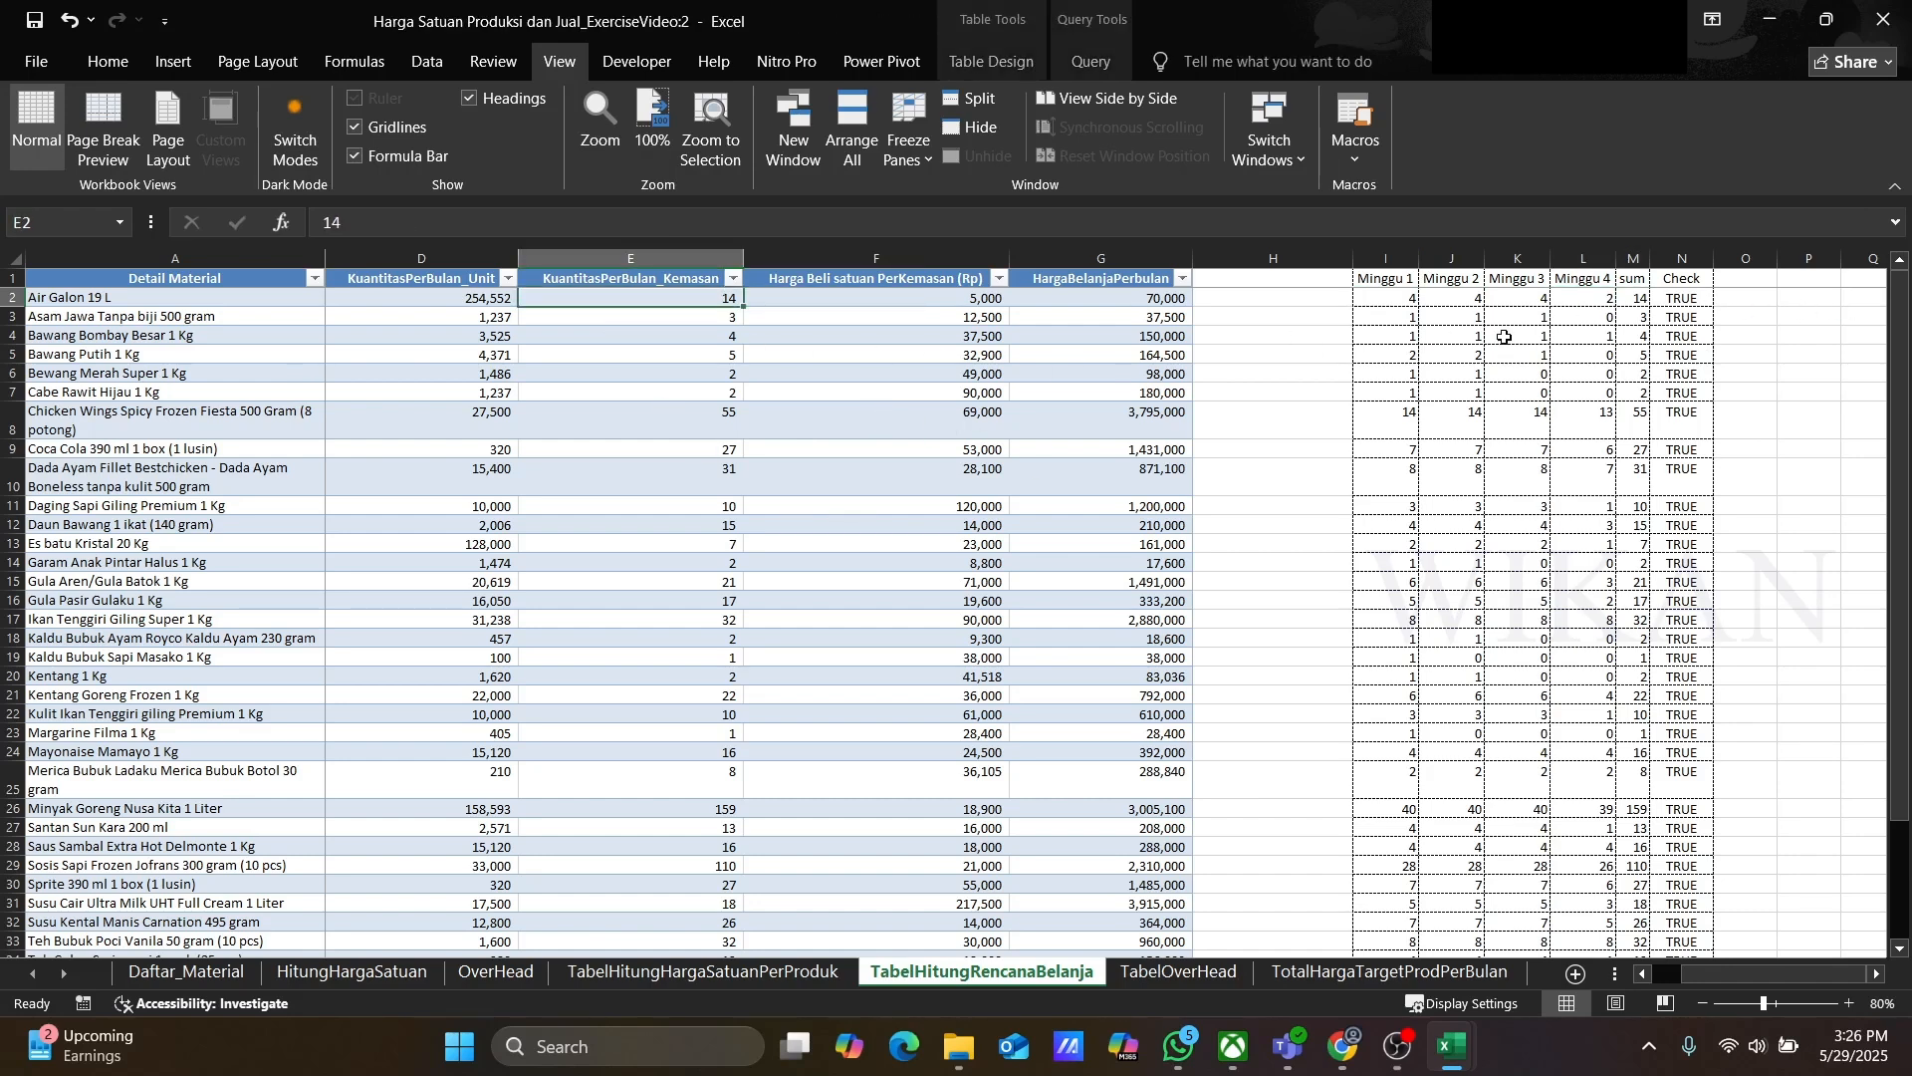
left_click(1697, 300)
left_click(493, 228)
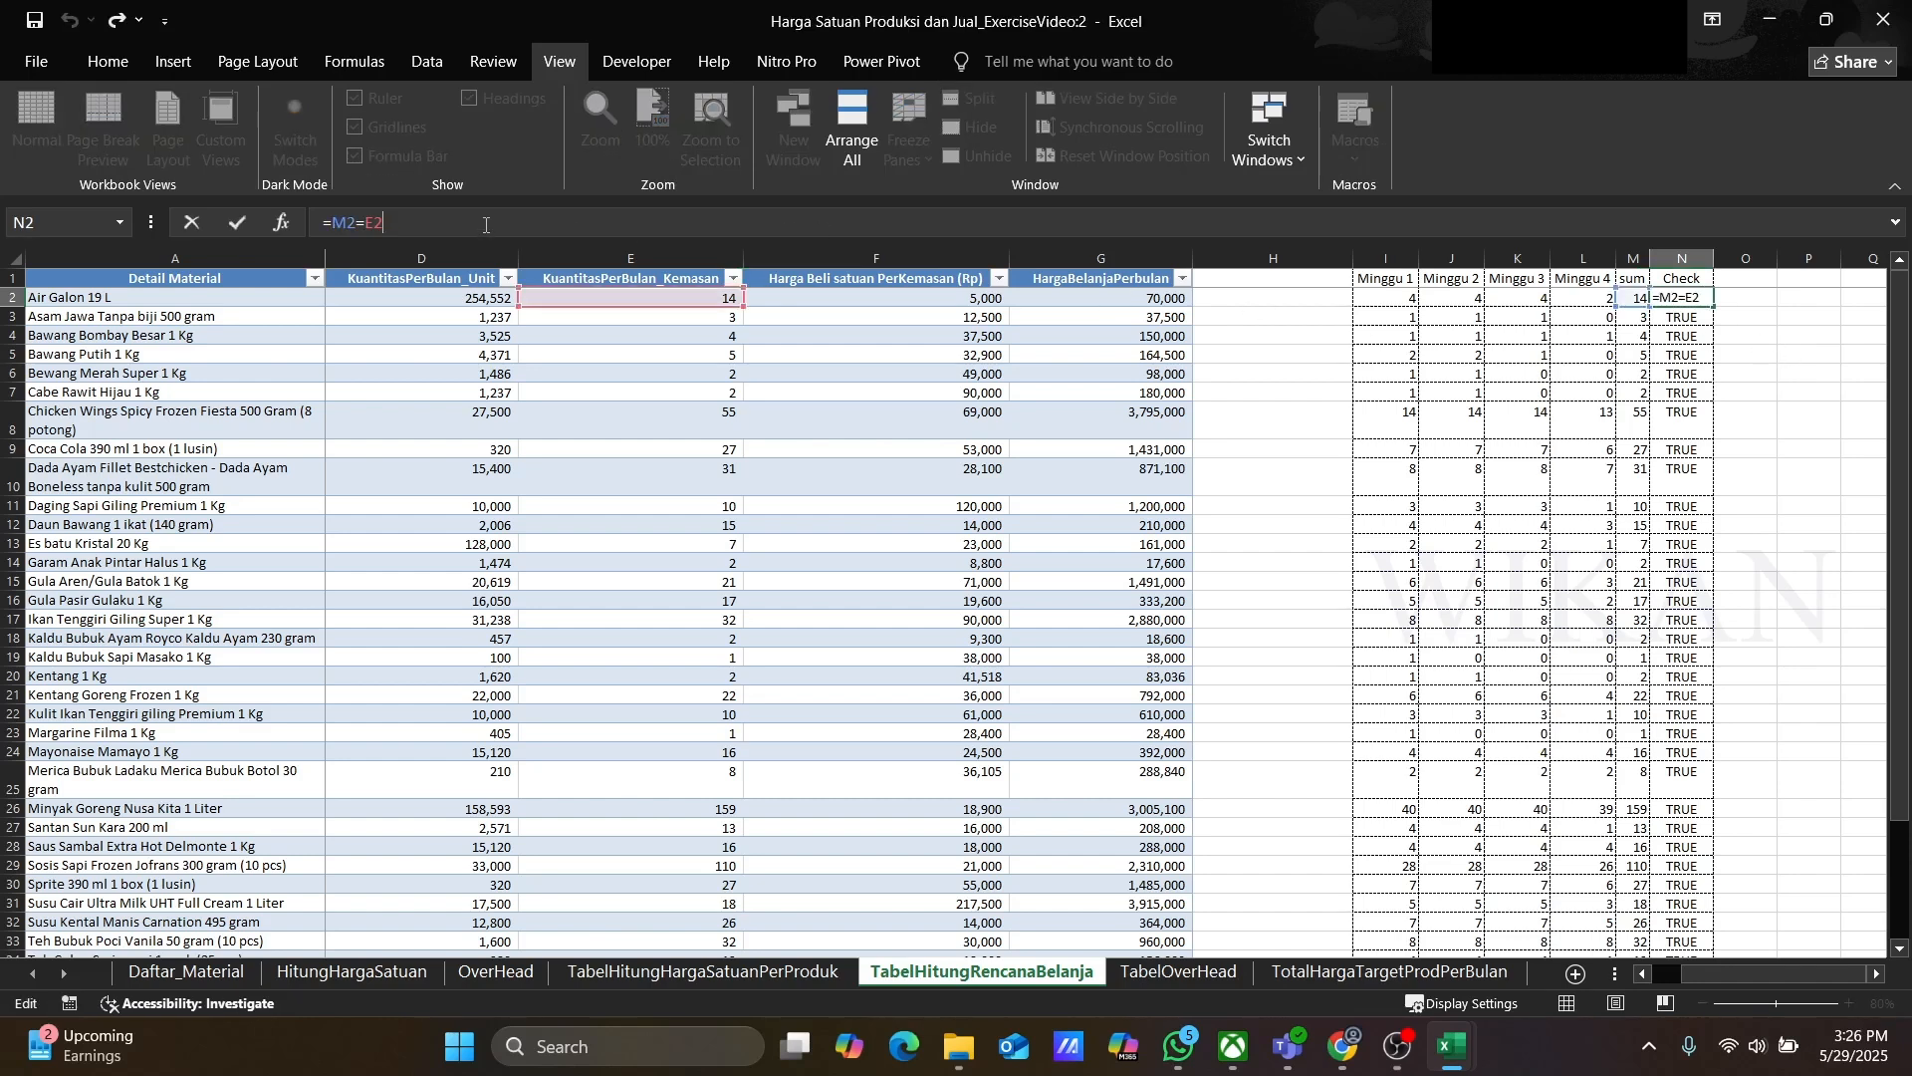
key("Escape")
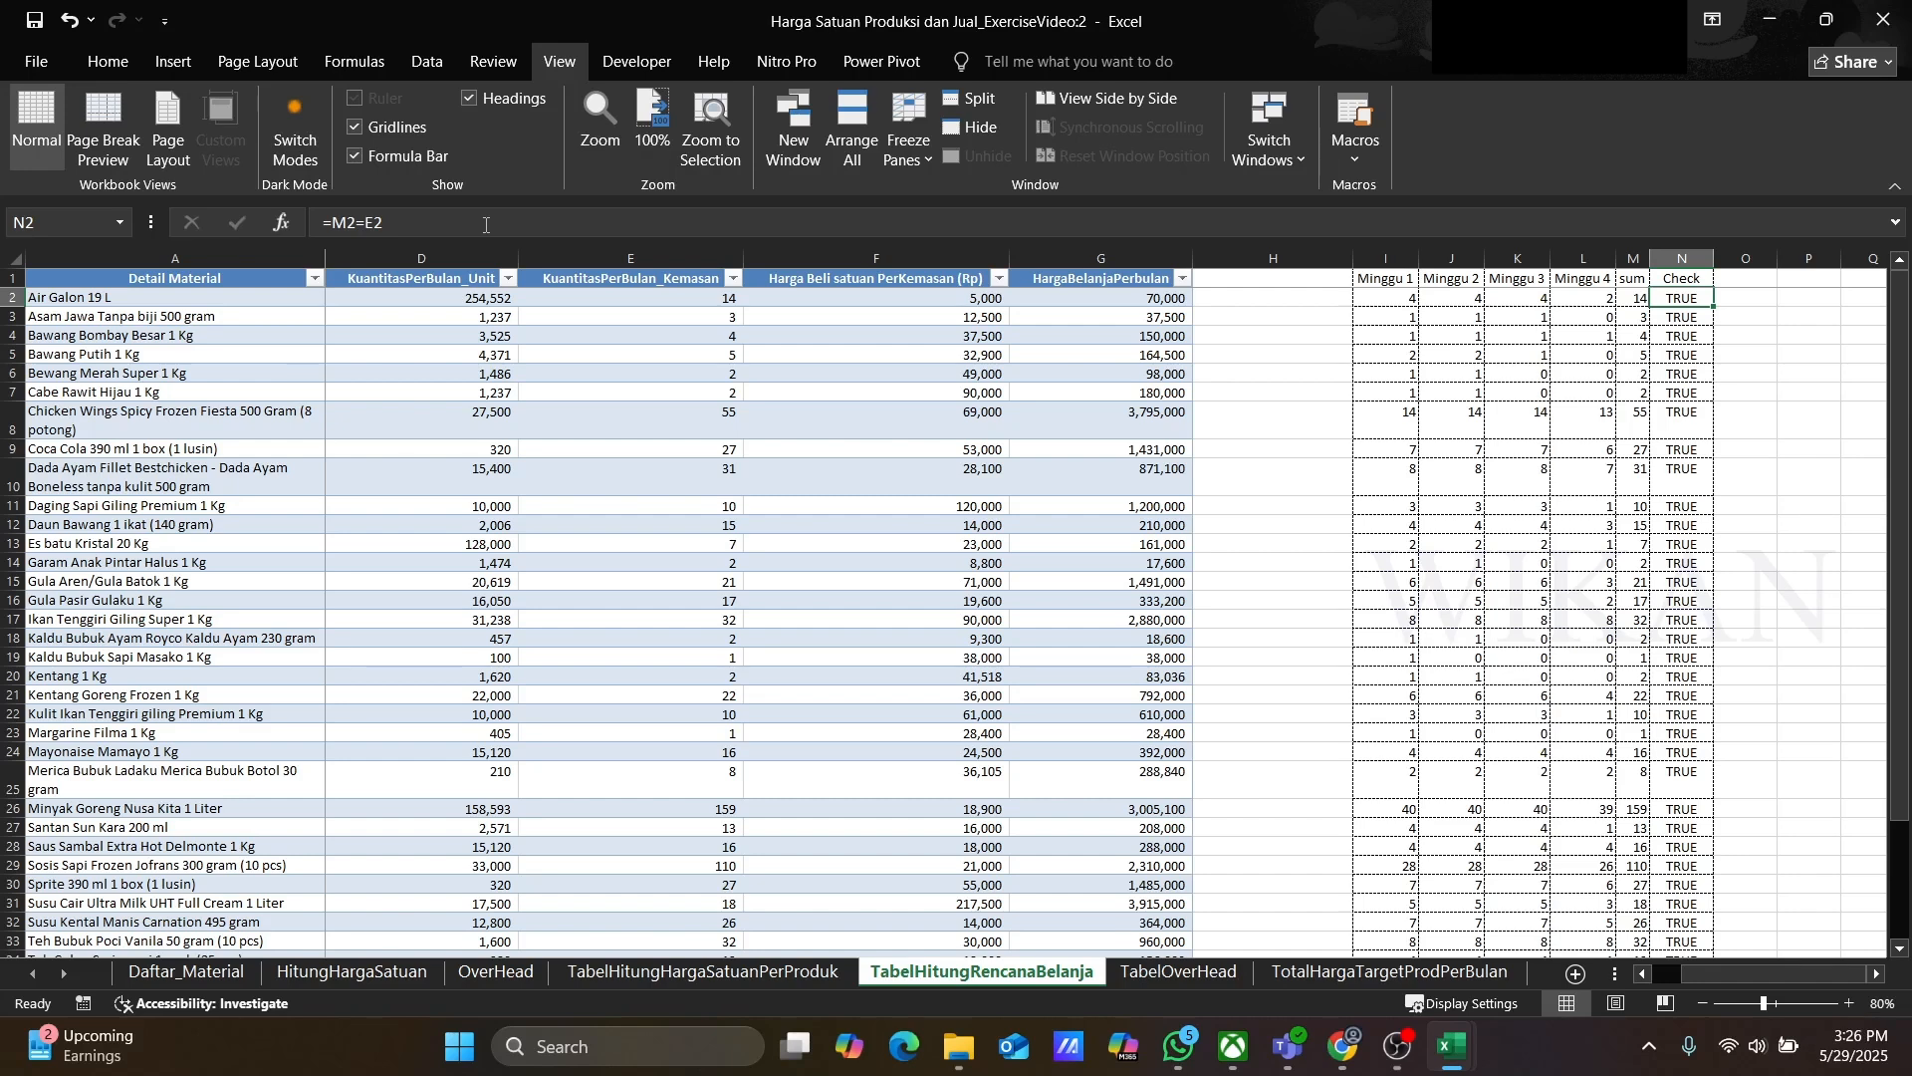
Step: Examine the weekly and sum formulas in the following material rows
key("Left")
key("Left")
key("Left")
key("Left")
key("Left")
key("Down")
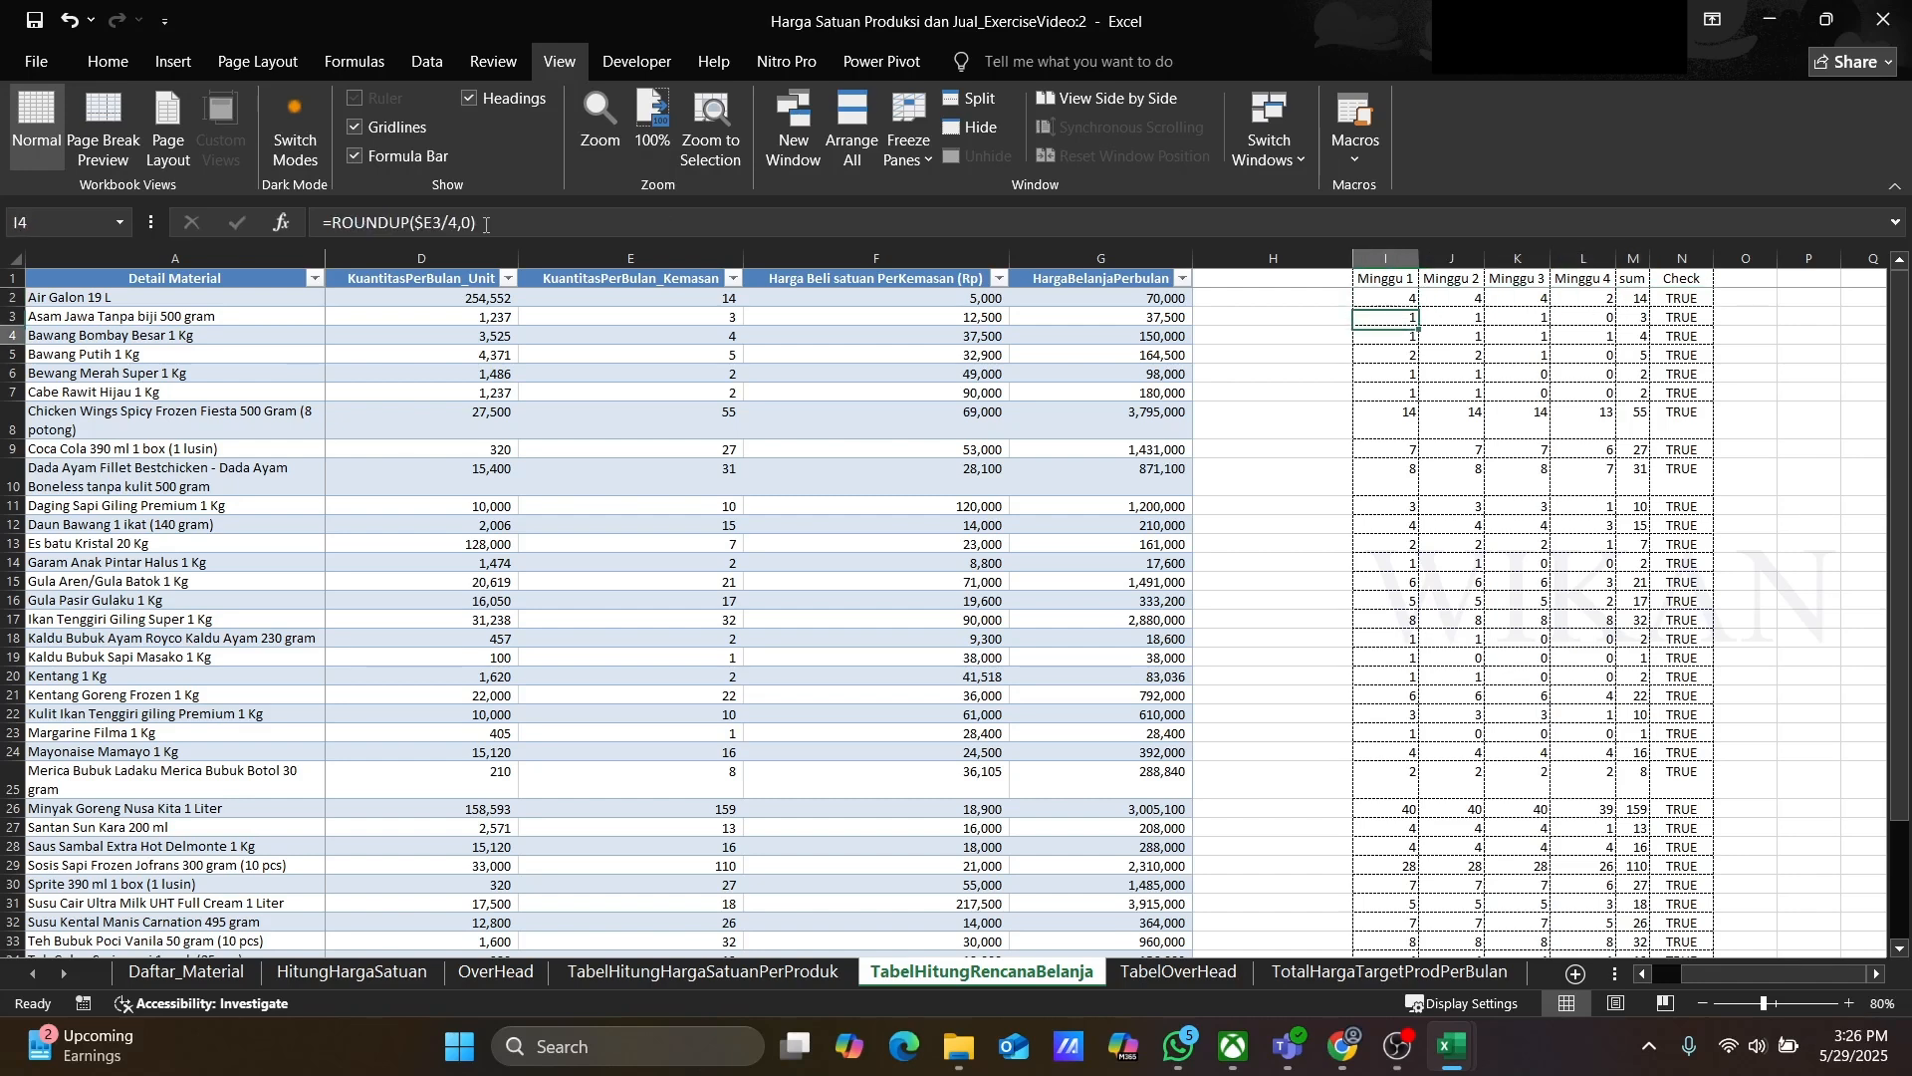
key("Down")
key("Down")
key("Down")
key("Down")
key("Down")
key("Up")
key("Right")
key("Right")
key("Right")
key("Right")
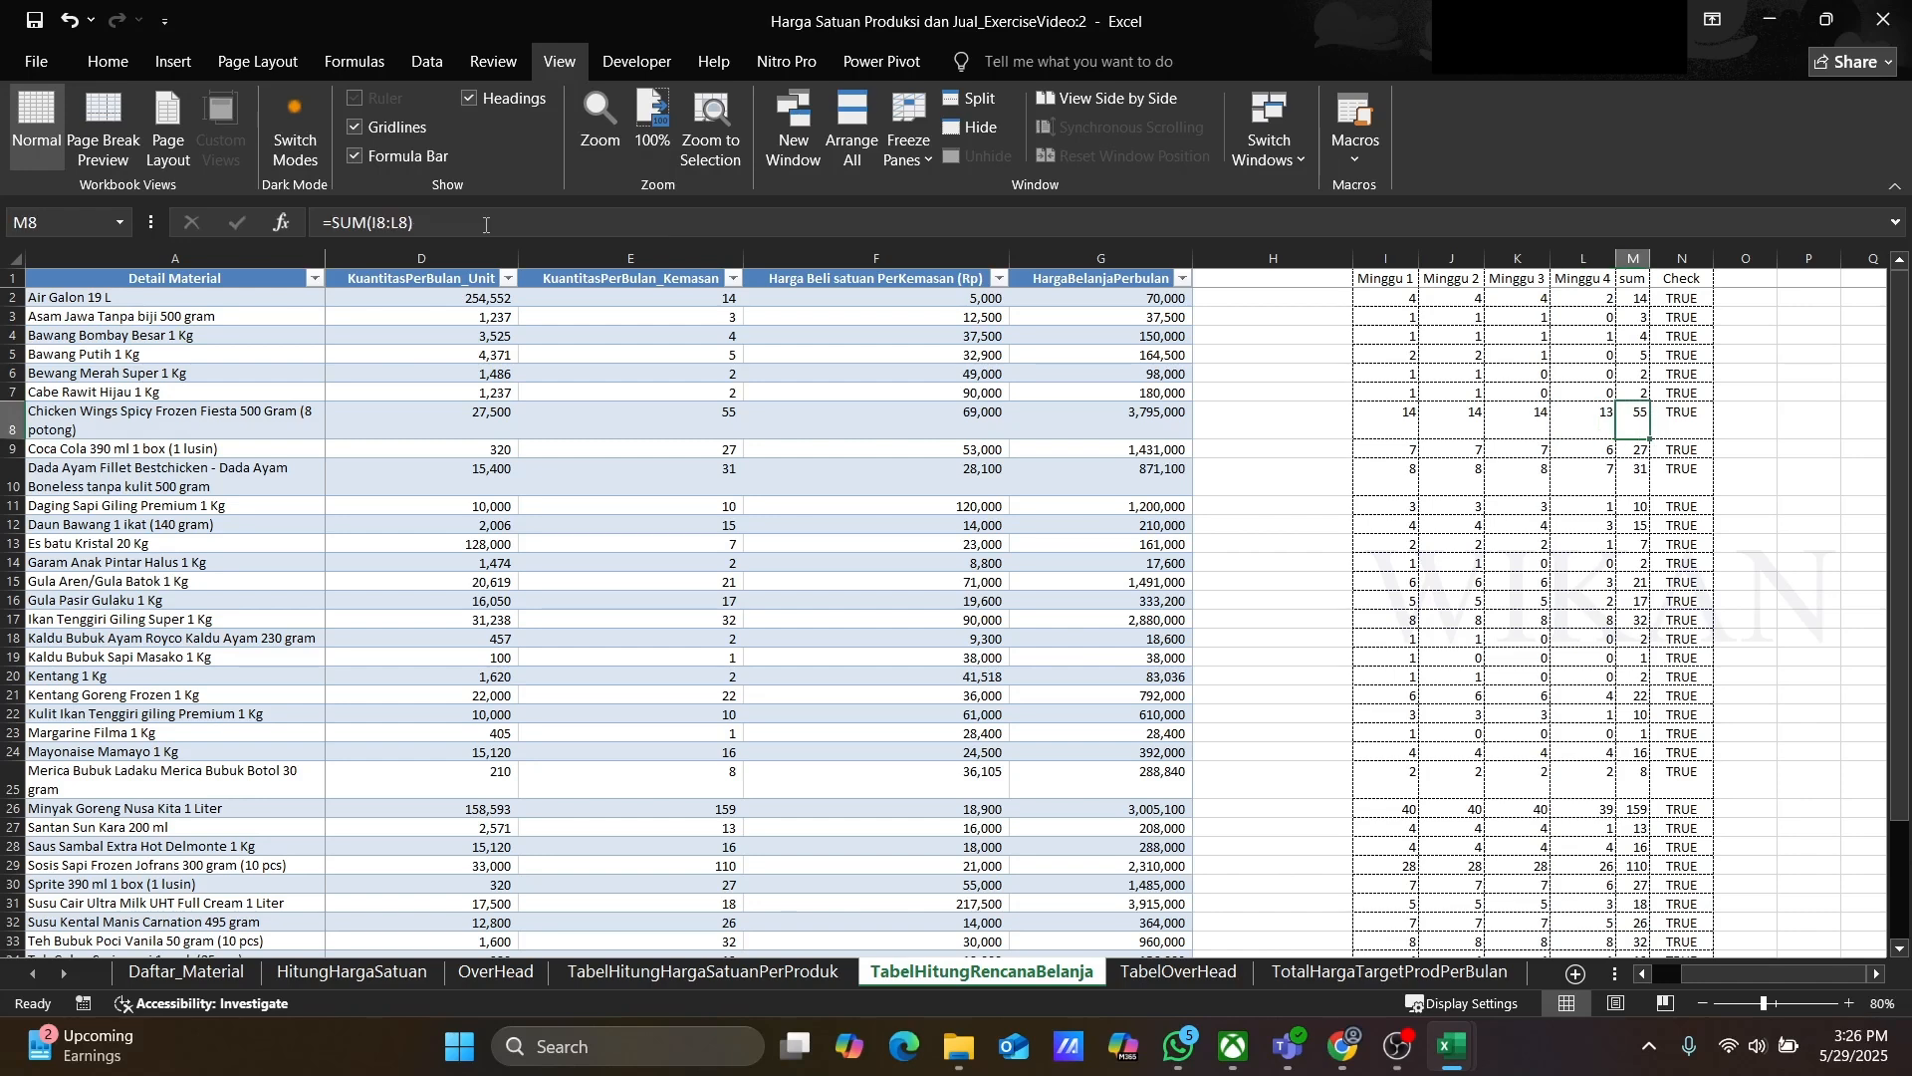
key("Down")
key("Down")
key("Down")
key("Down")
key("Down")
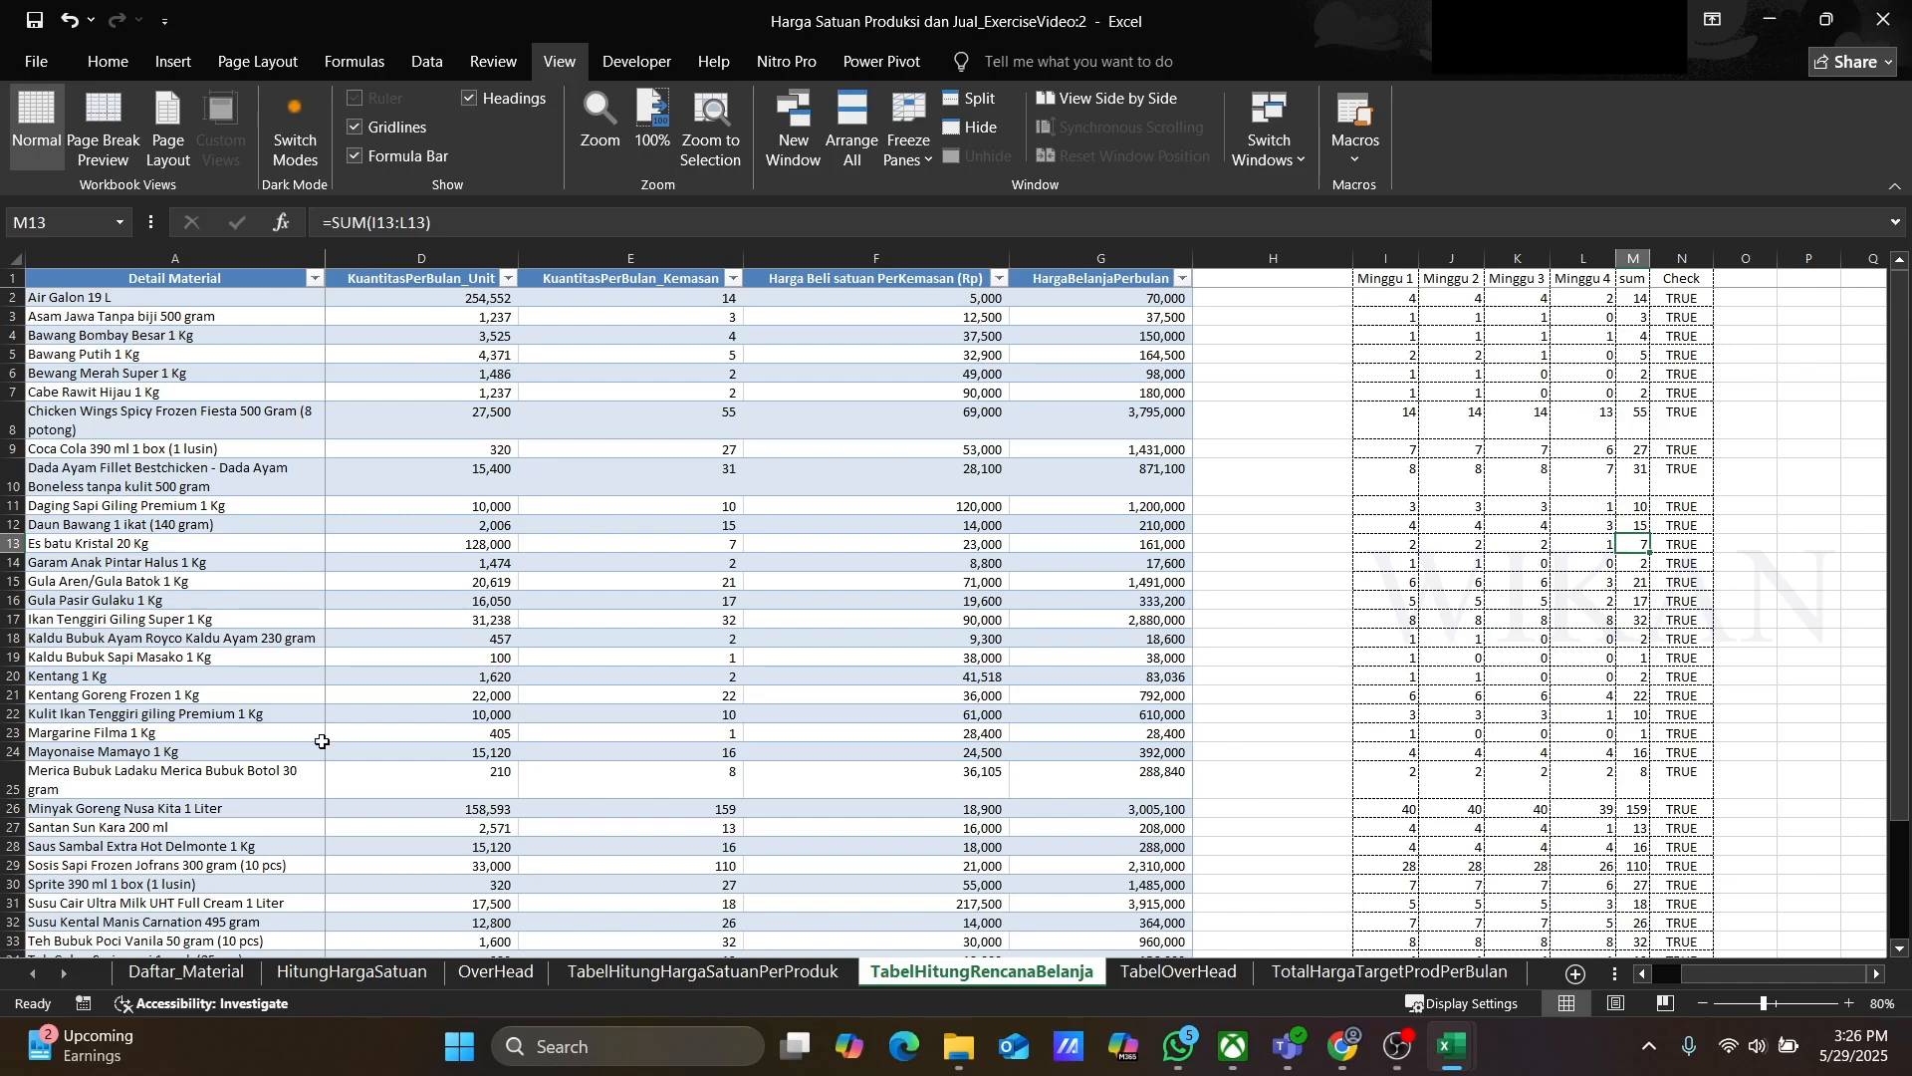
Step: Browse the overhead table and monthly production target total sheets, then return to the shopping plan sheet
left_click(1191, 976)
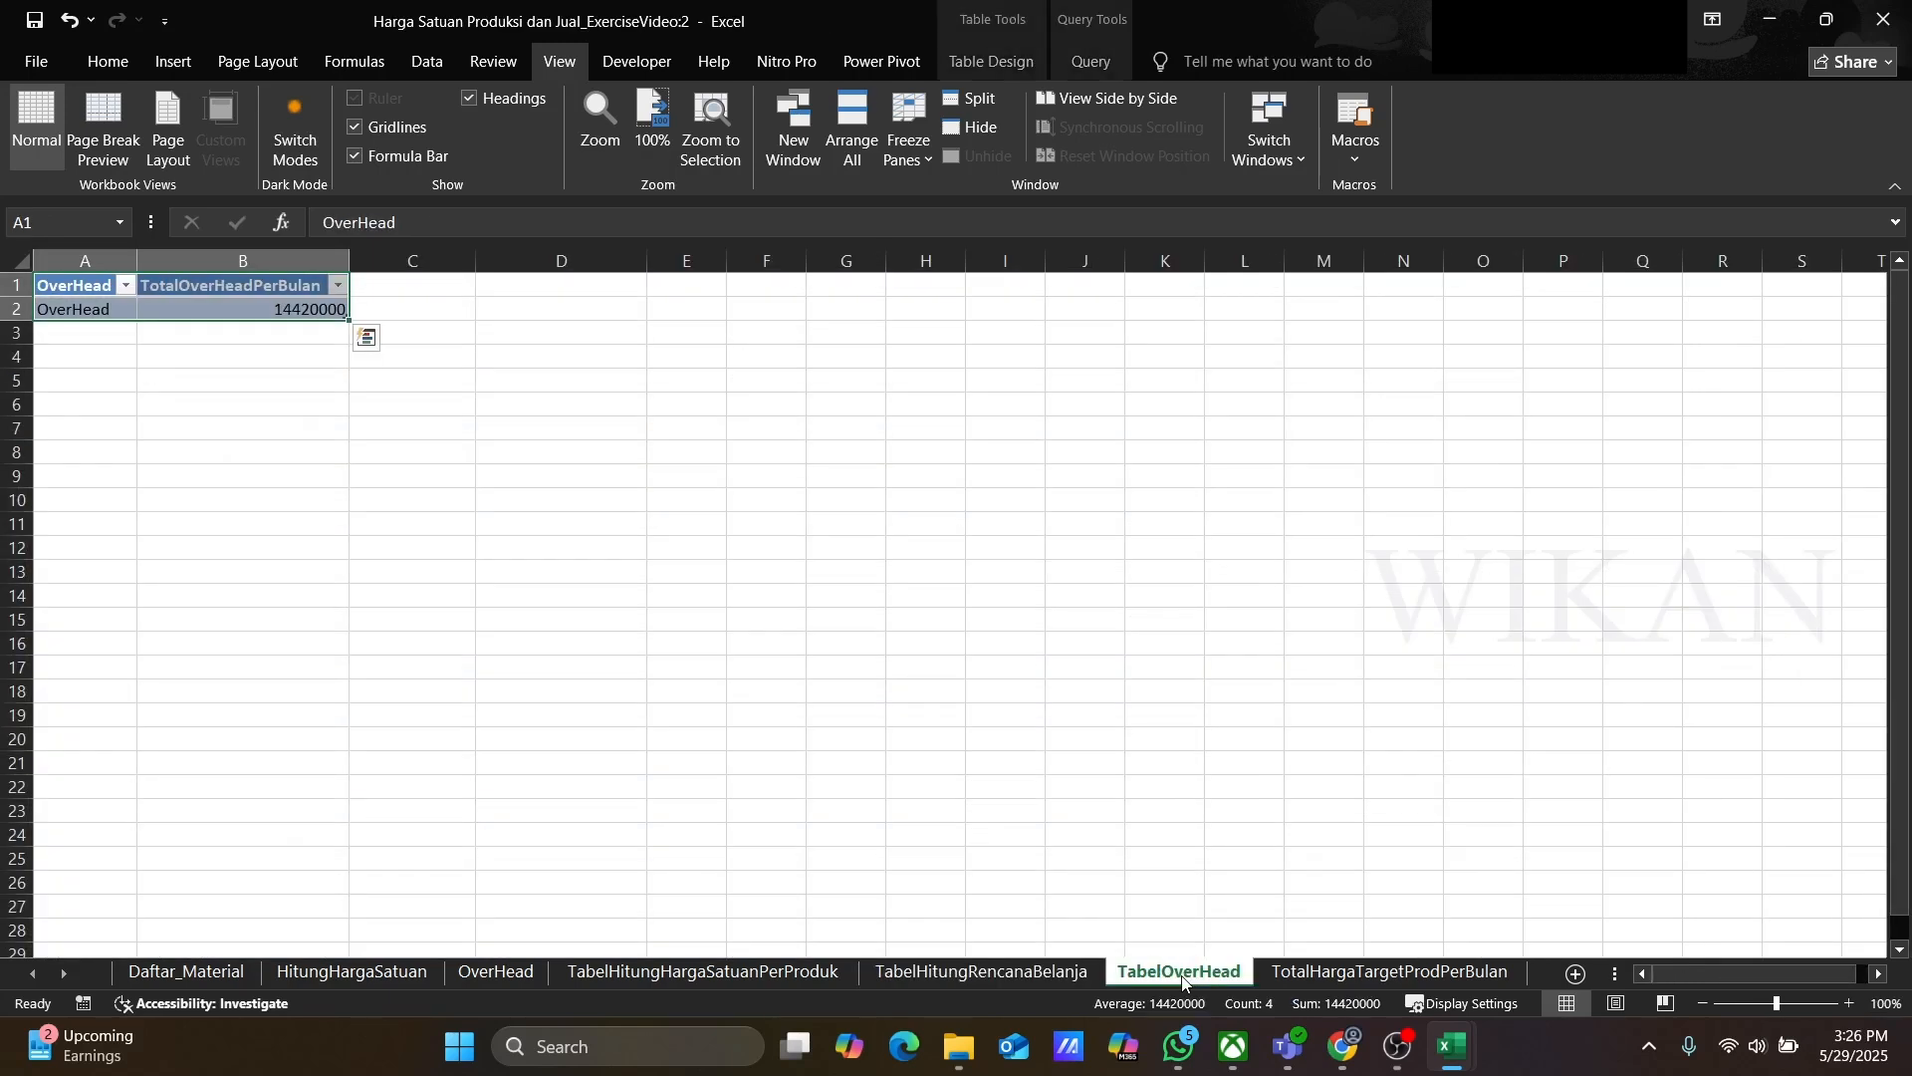
left_click(1317, 976)
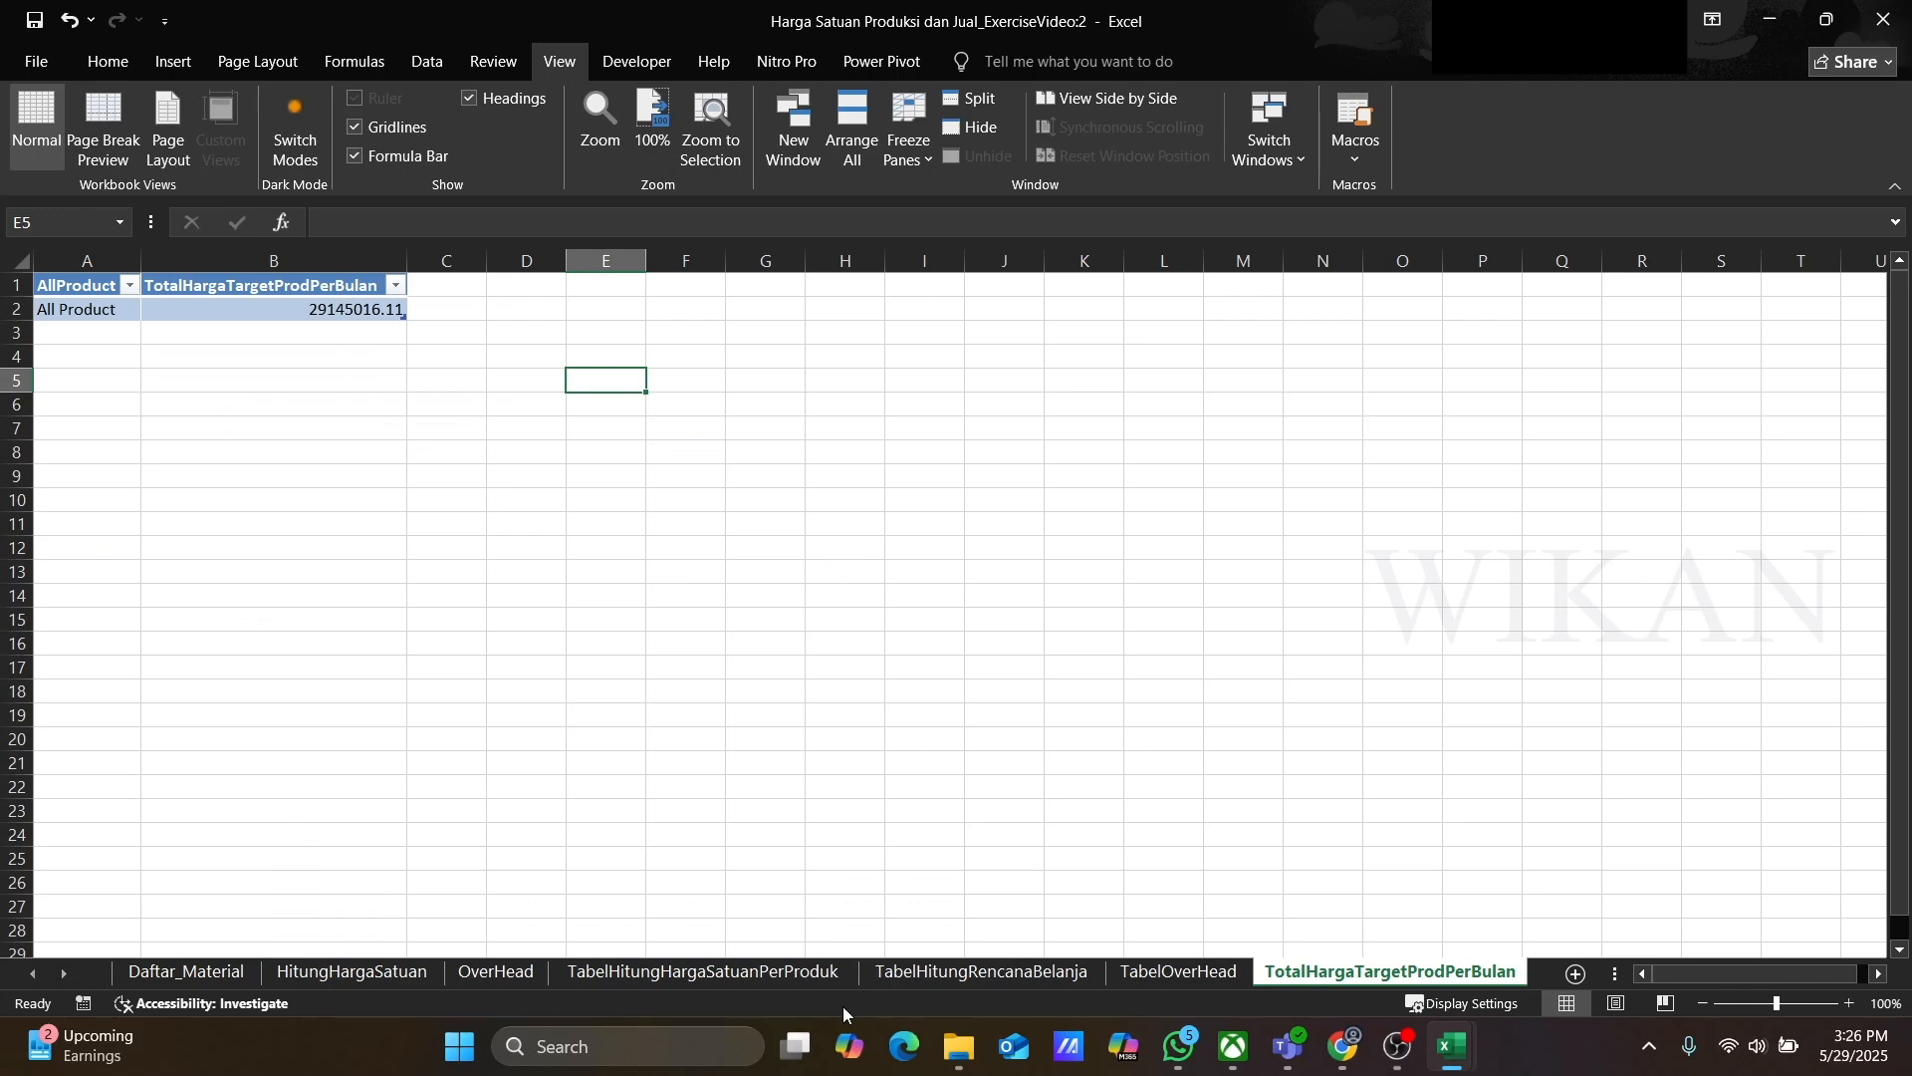
left_click(960, 974)
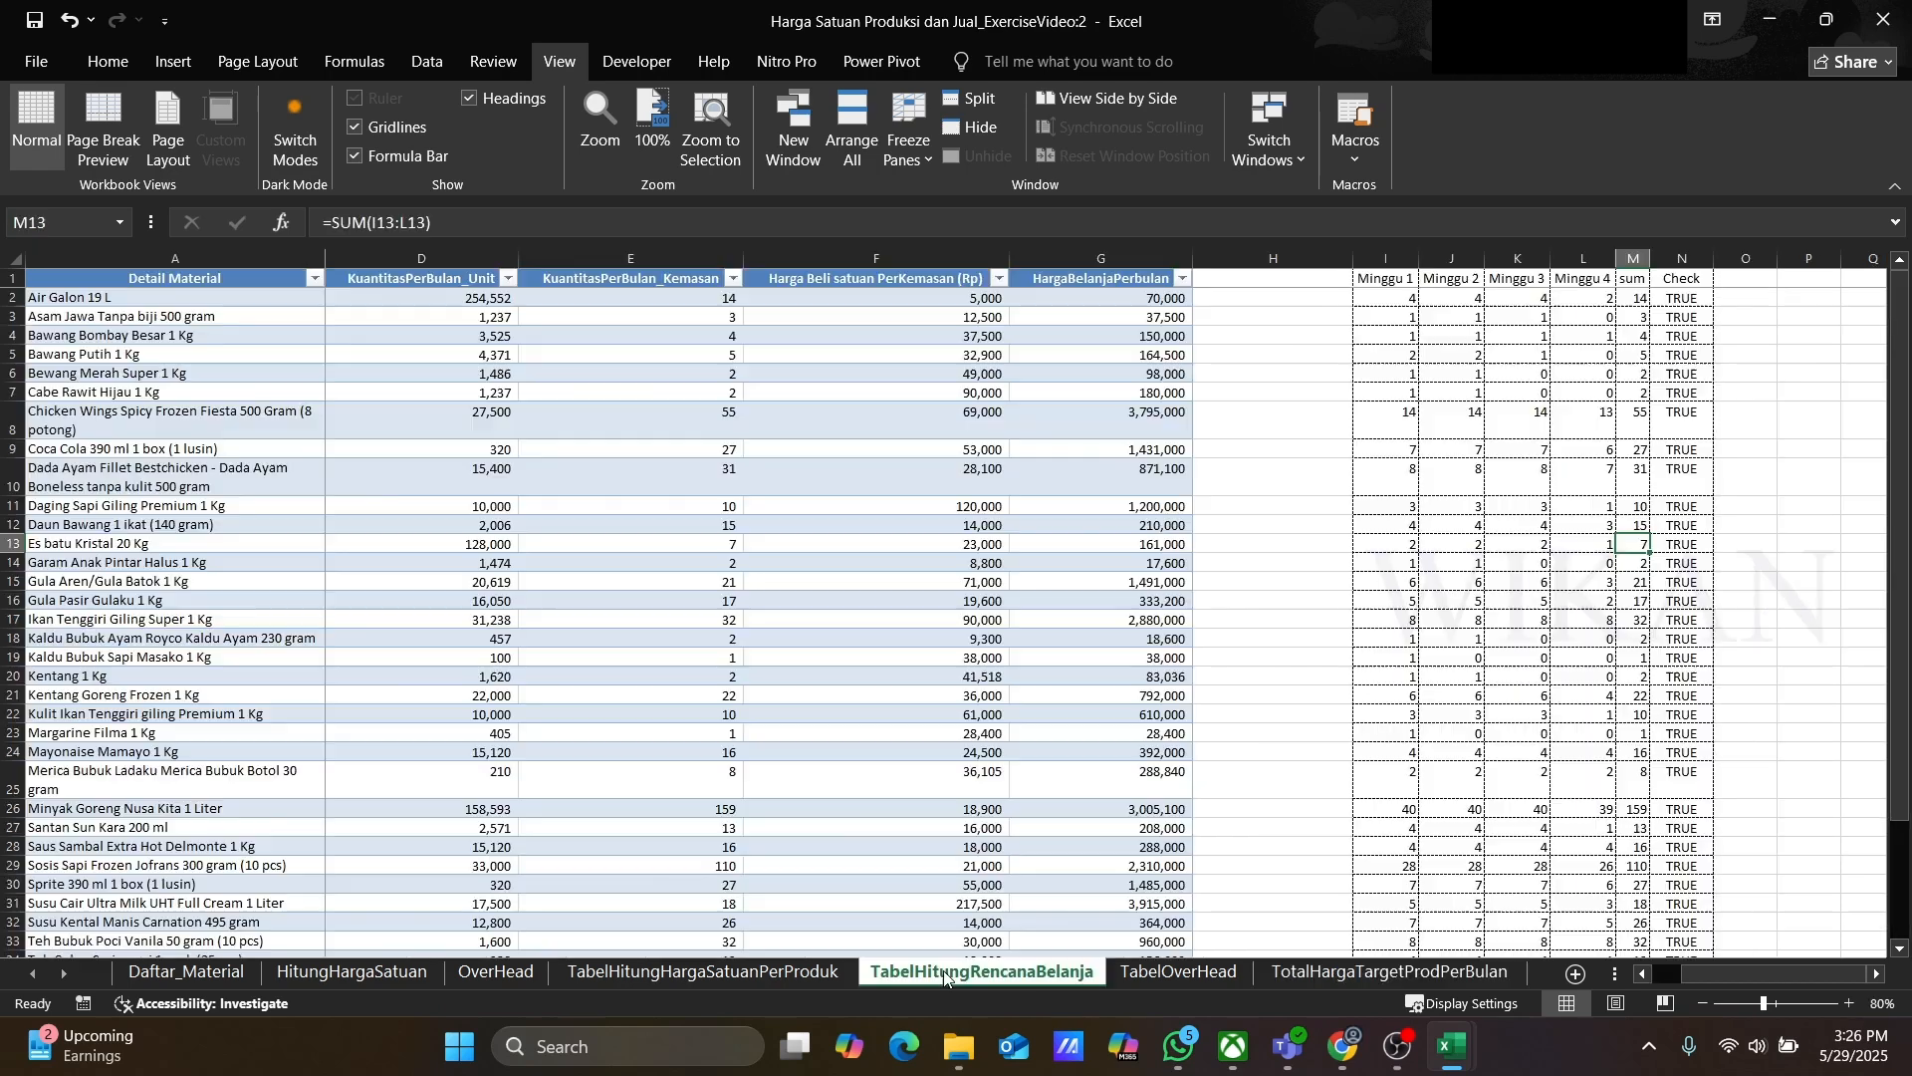
Step: Set the product unit price sheet's tab color to orange
left_click(725, 976)
right_click(725, 976)
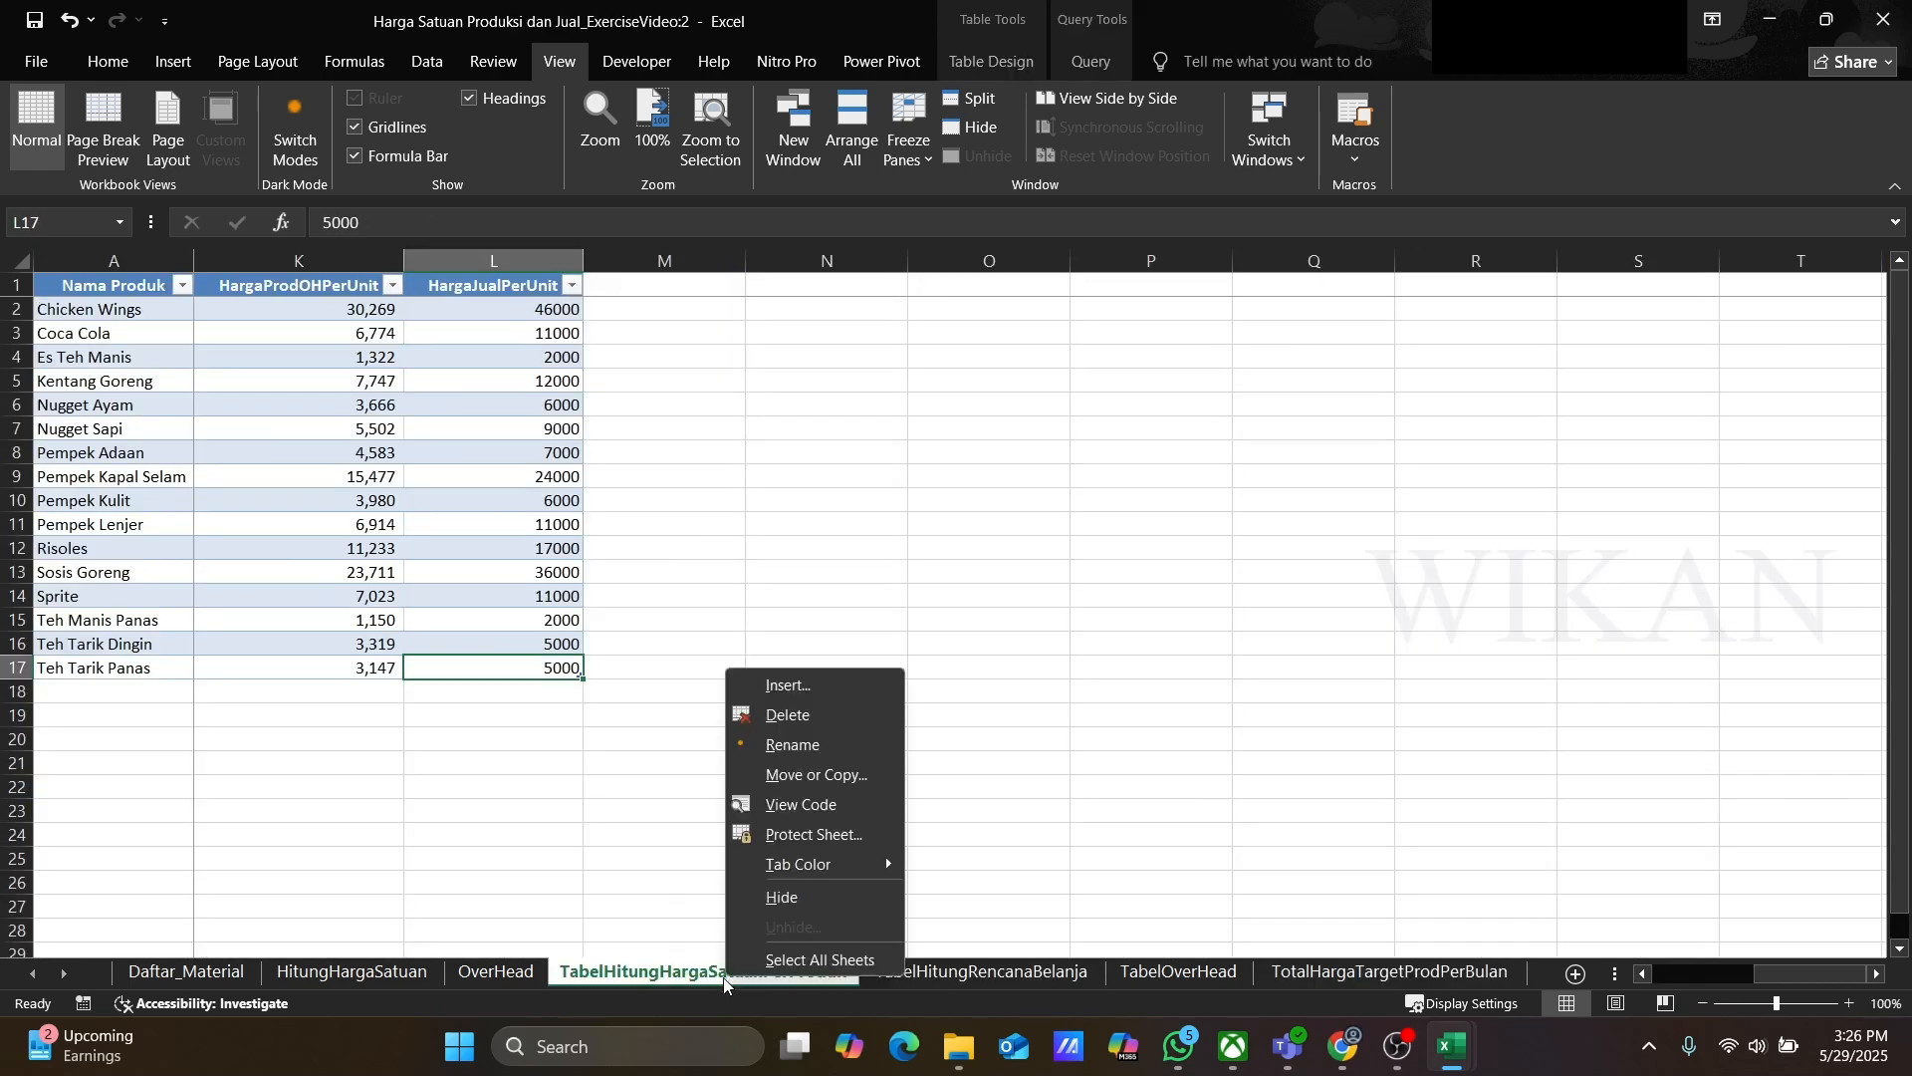
mouse_move(834, 875)
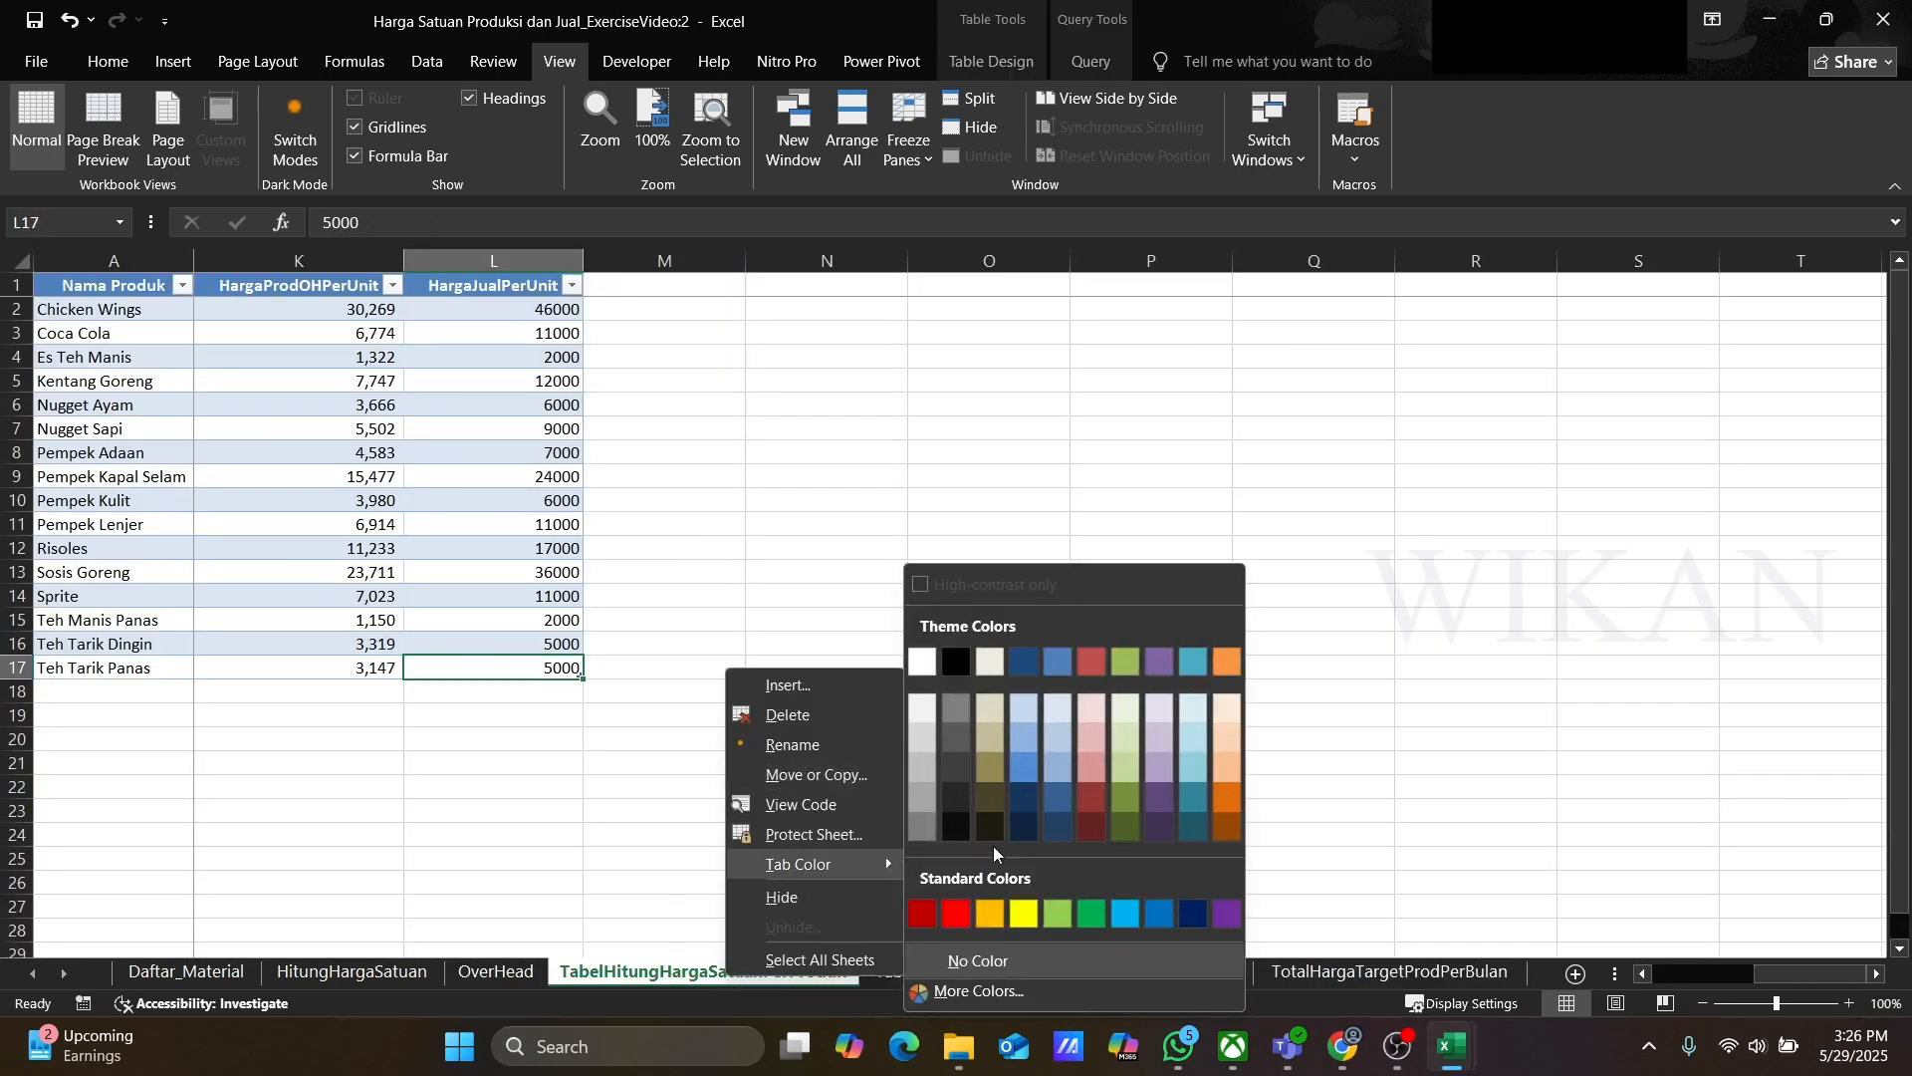
left_click(997, 914)
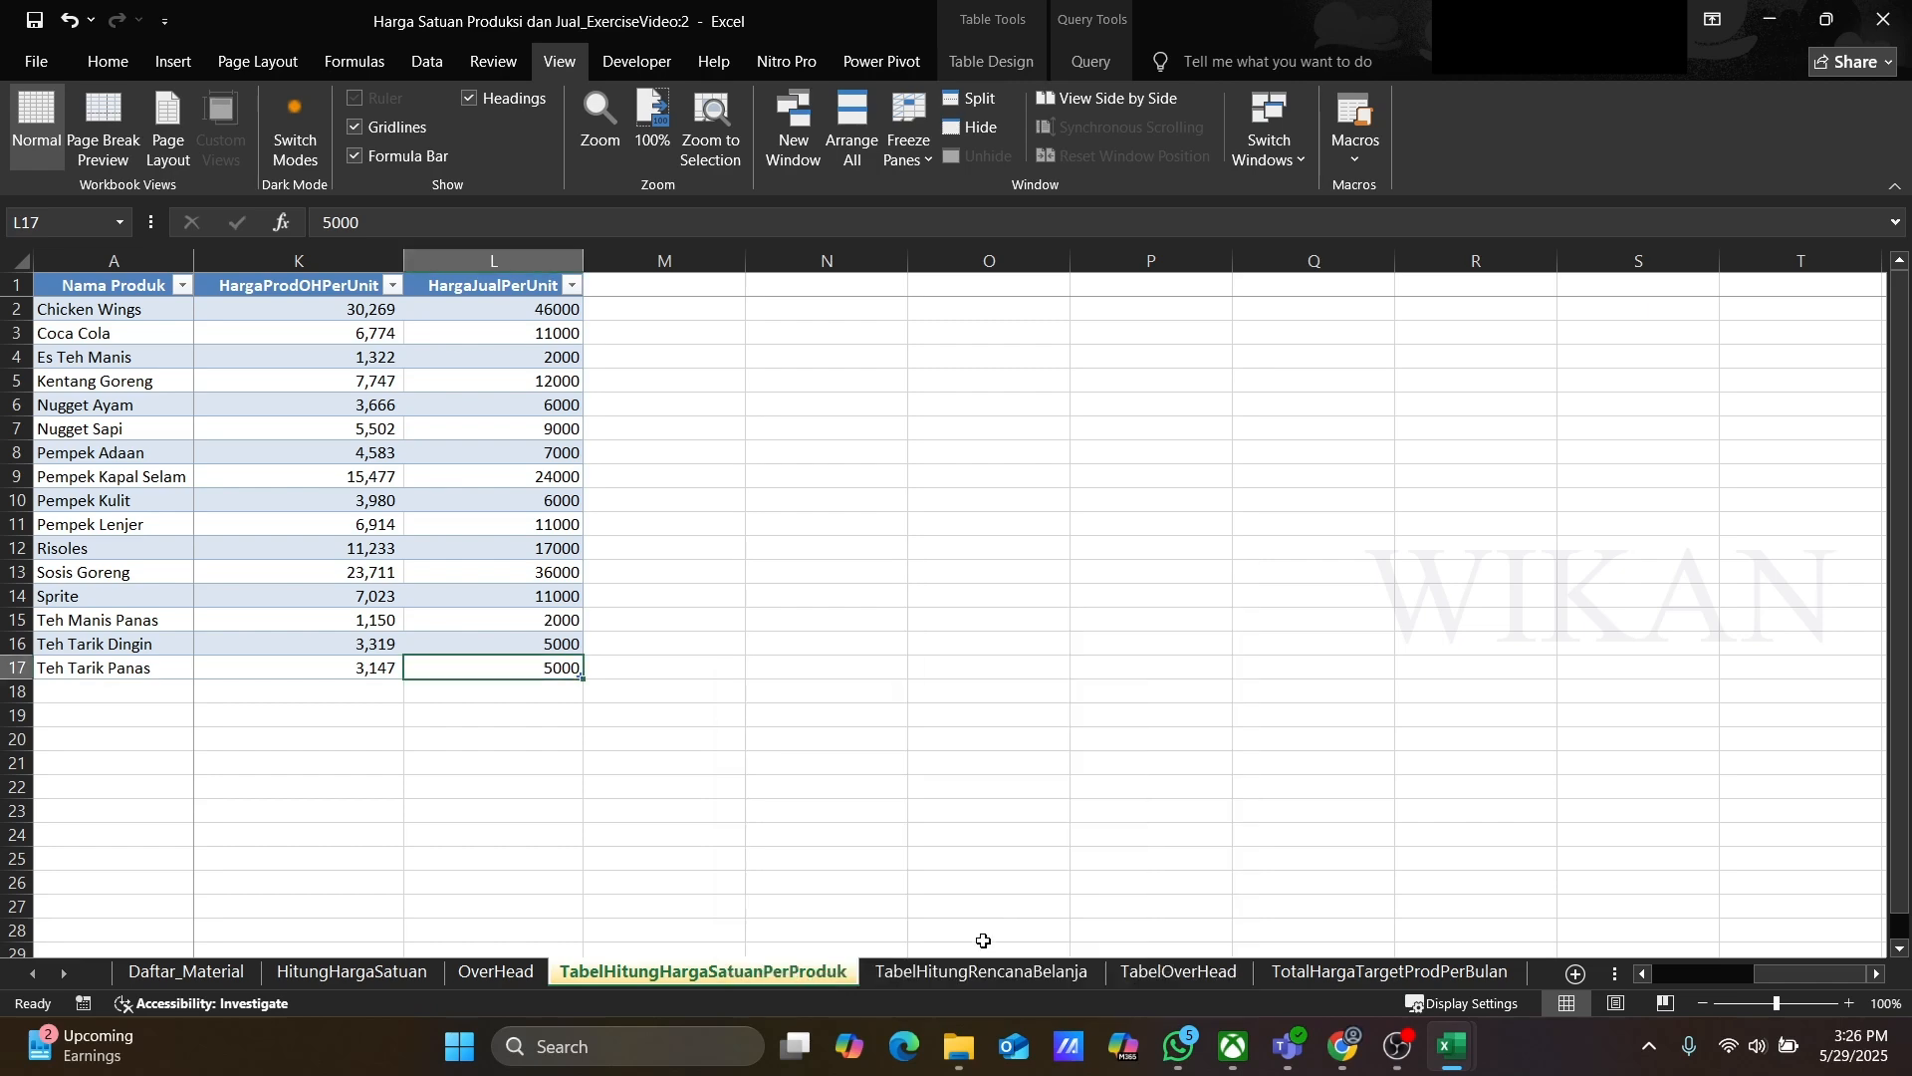
Step: Set the shopping plan sheet's tab color to orange as well
left_click(930, 974)
right_click(931, 976)
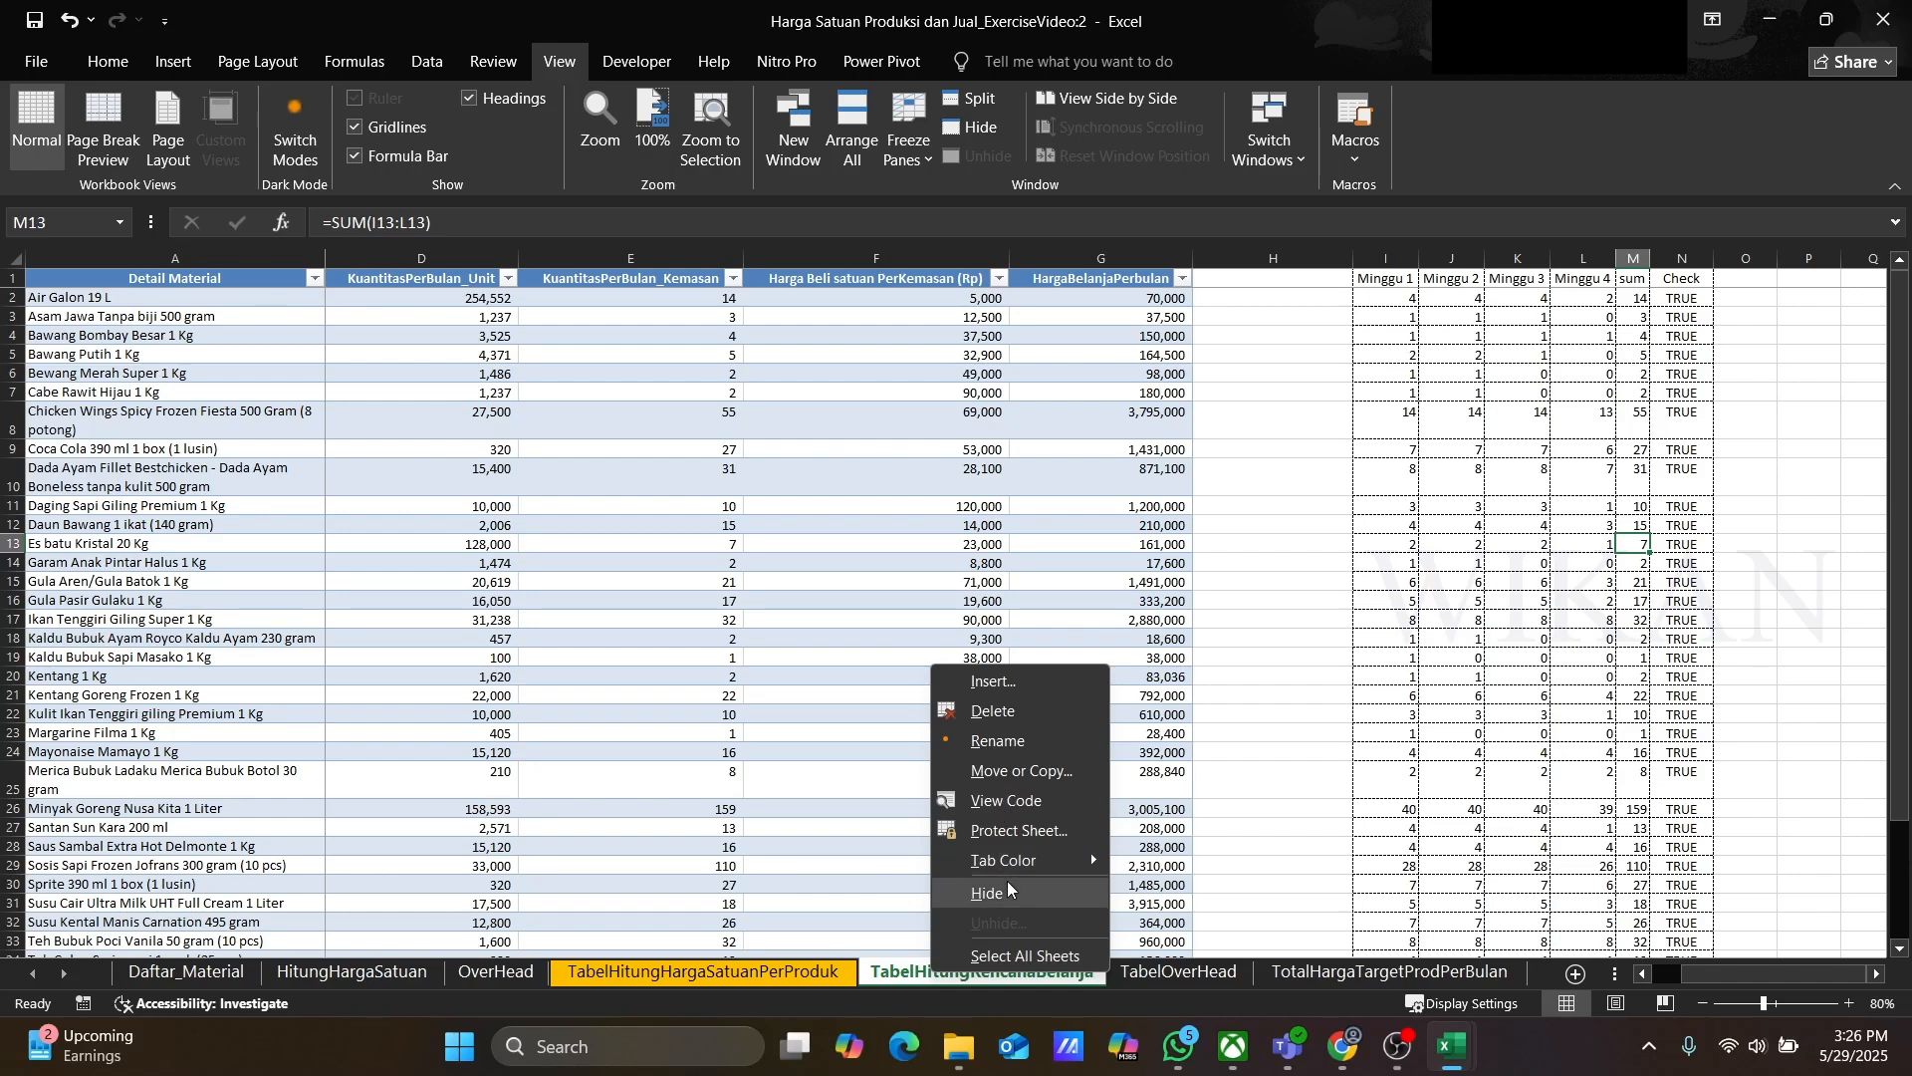
mouse_move(1036, 863)
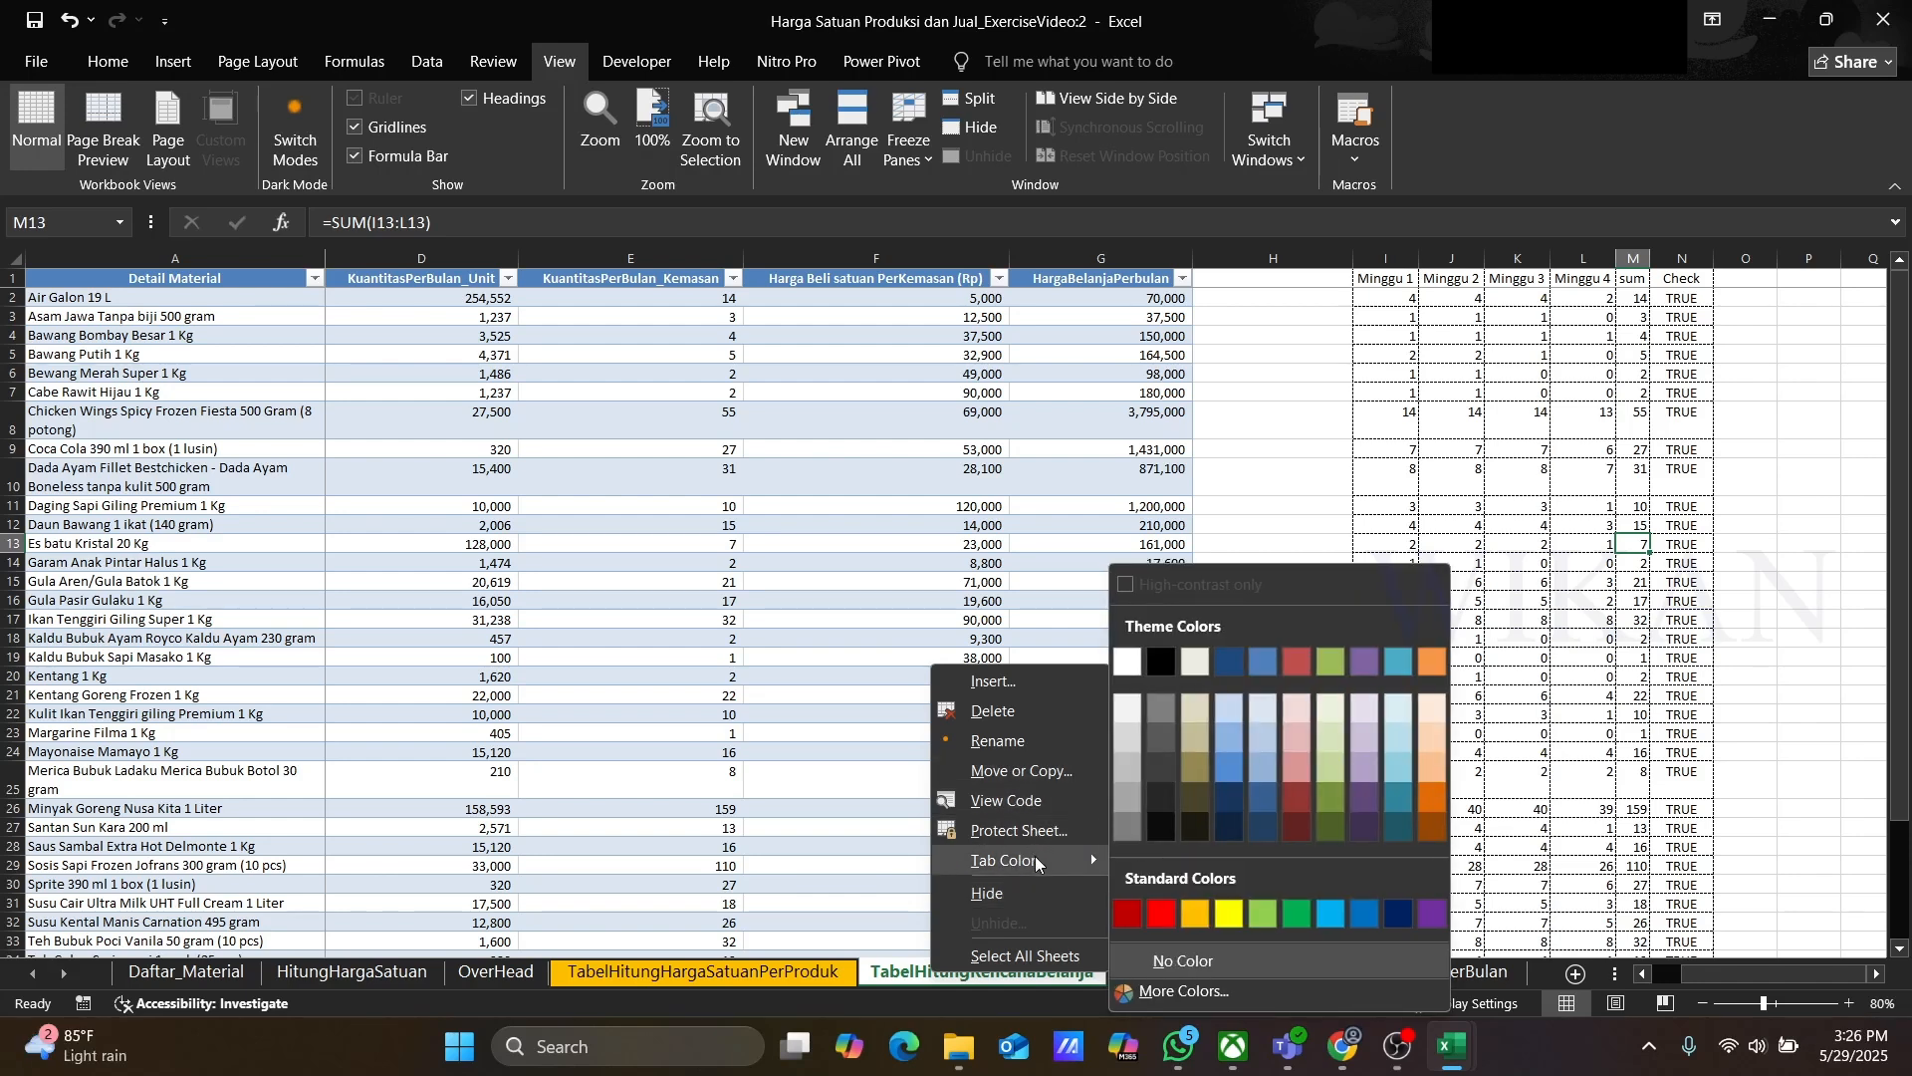
left_click(1196, 913)
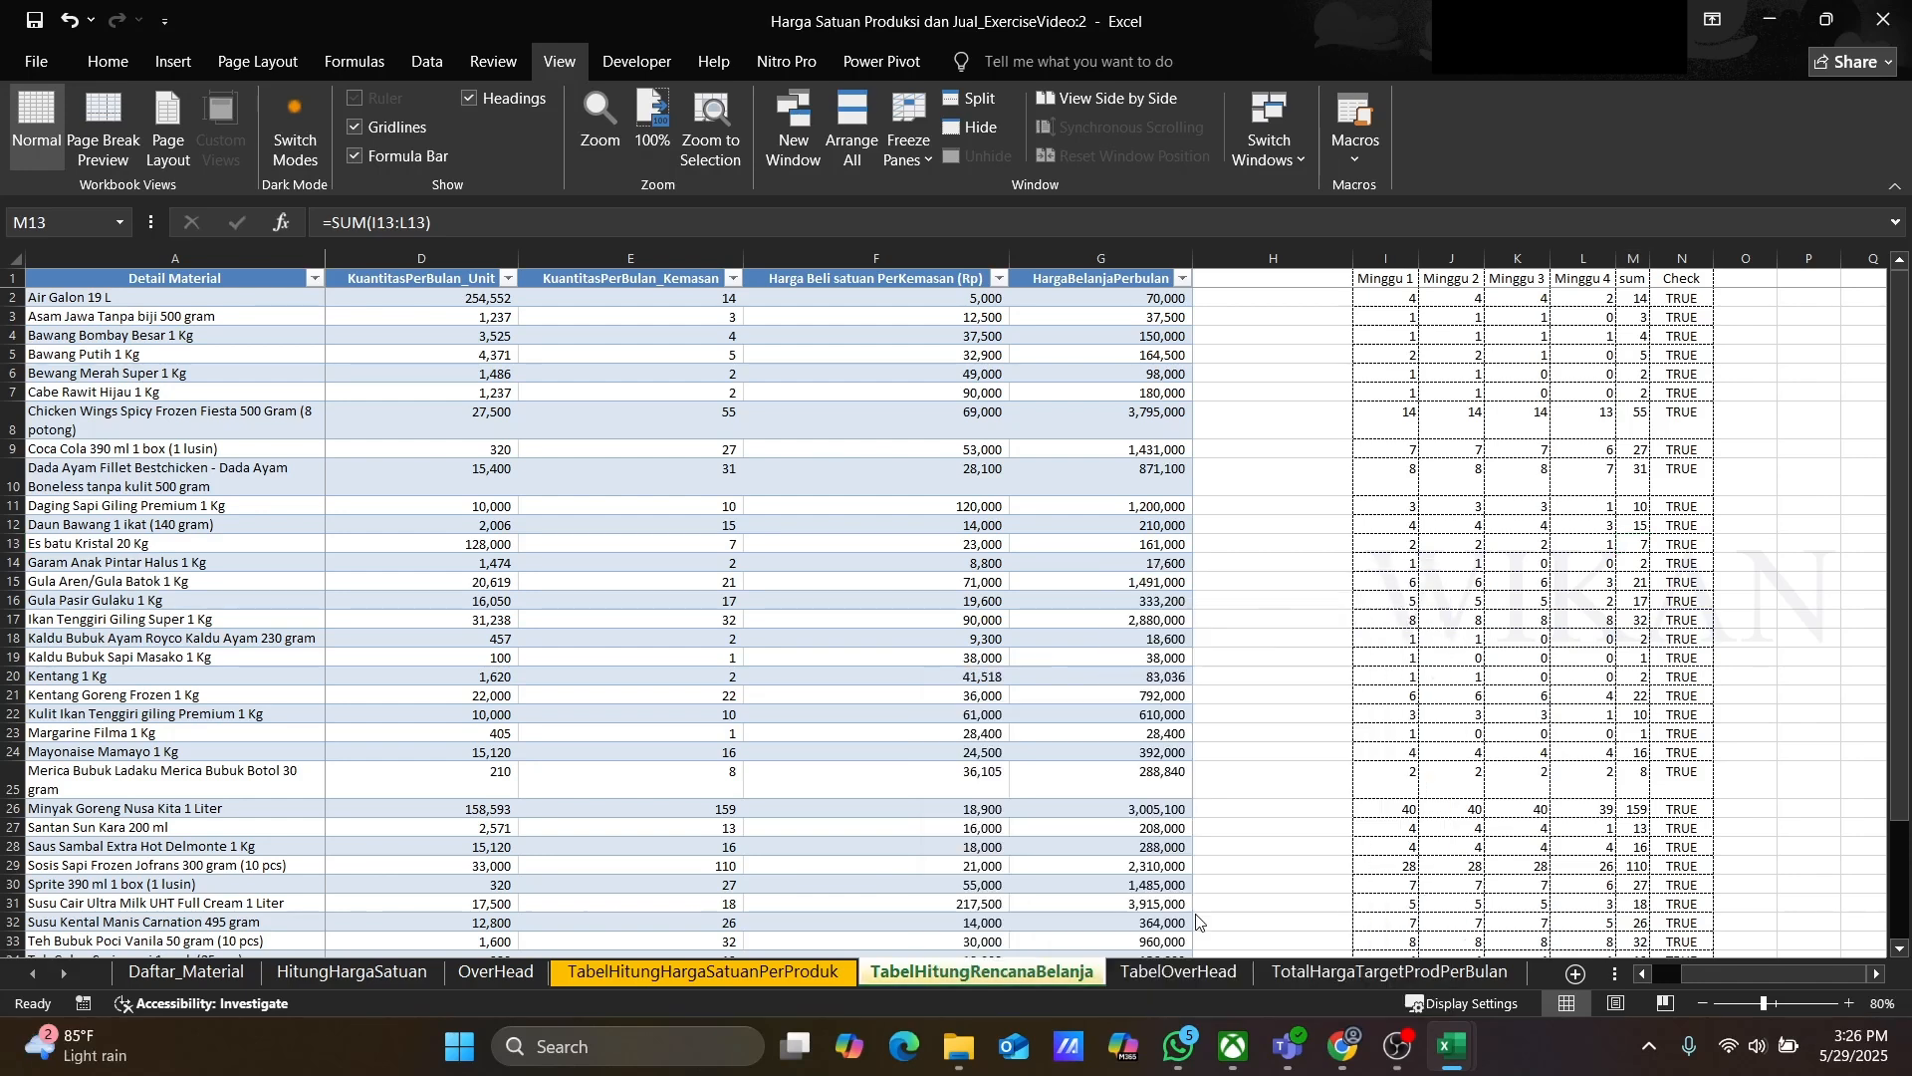
Step: Switch back to the product unit price sheet
left_click(945, 830)
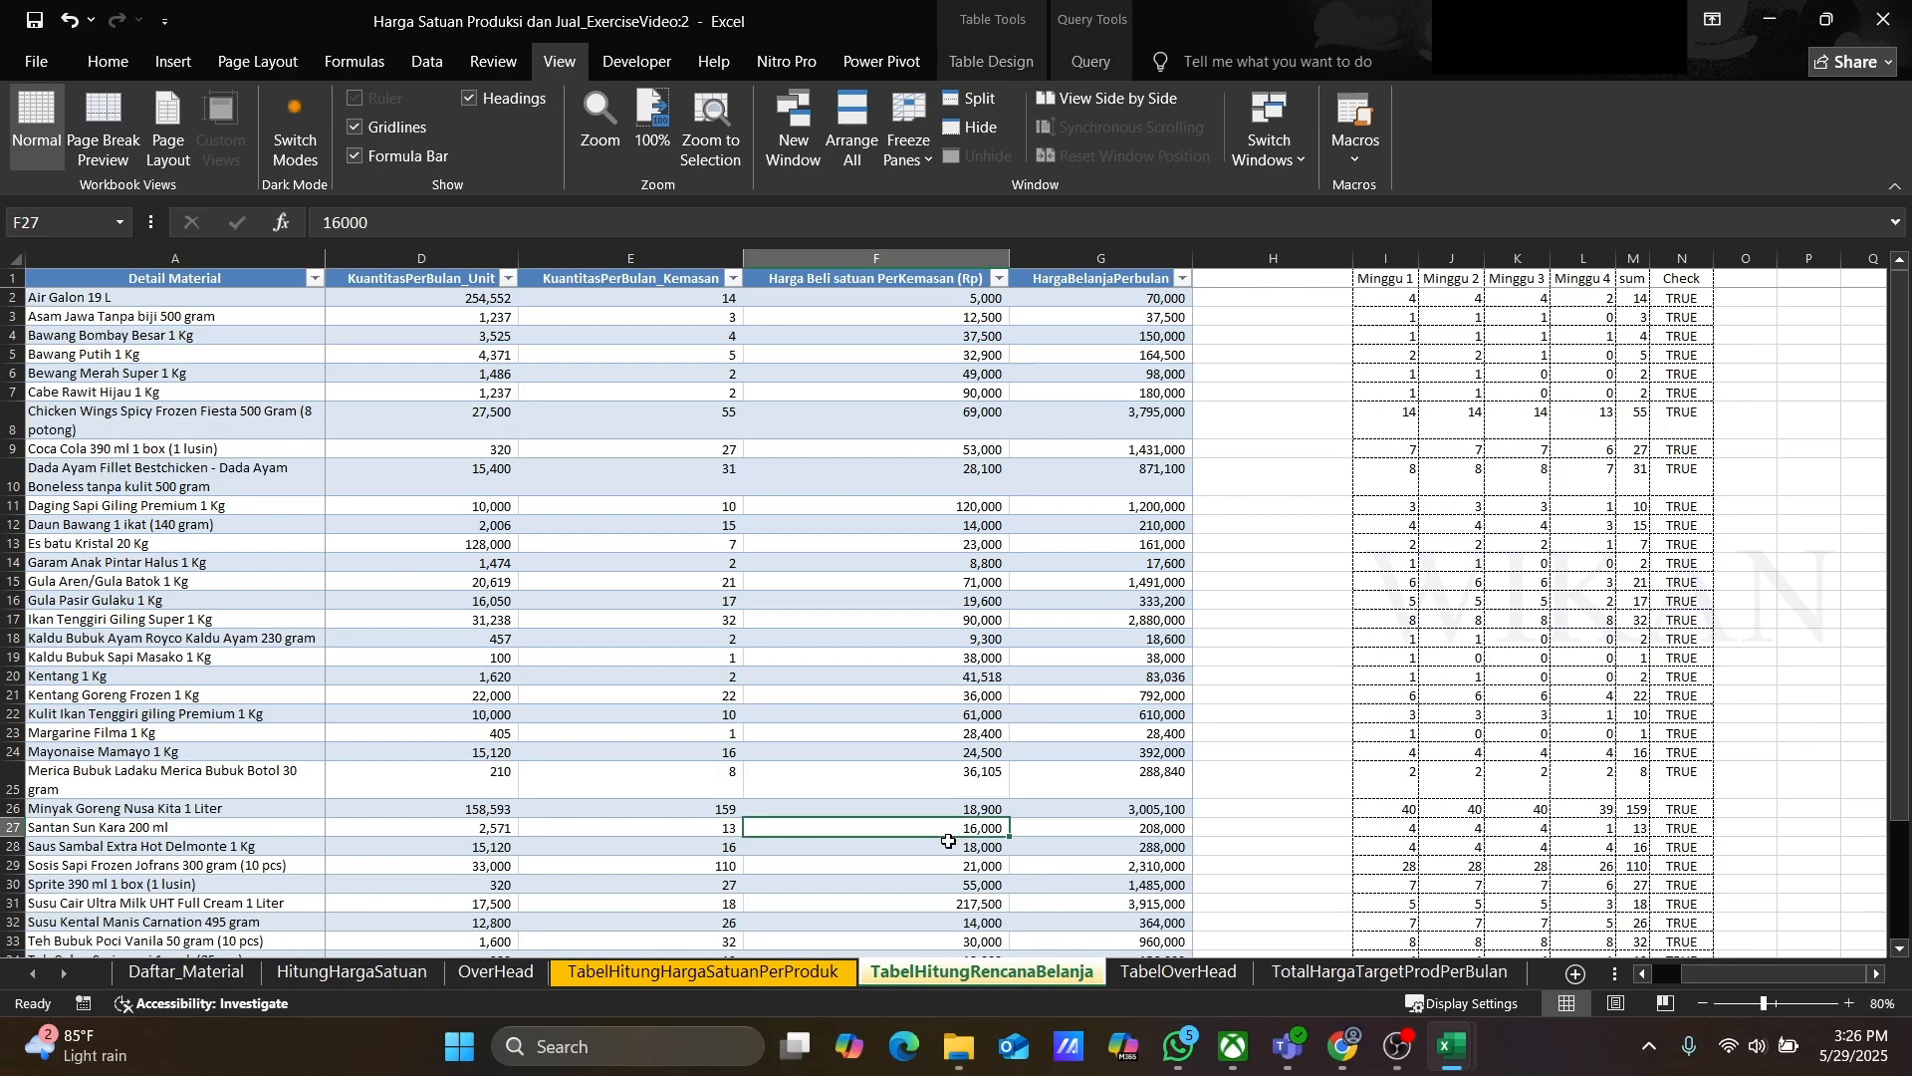
left_click(499, 981)
left_click(702, 972)
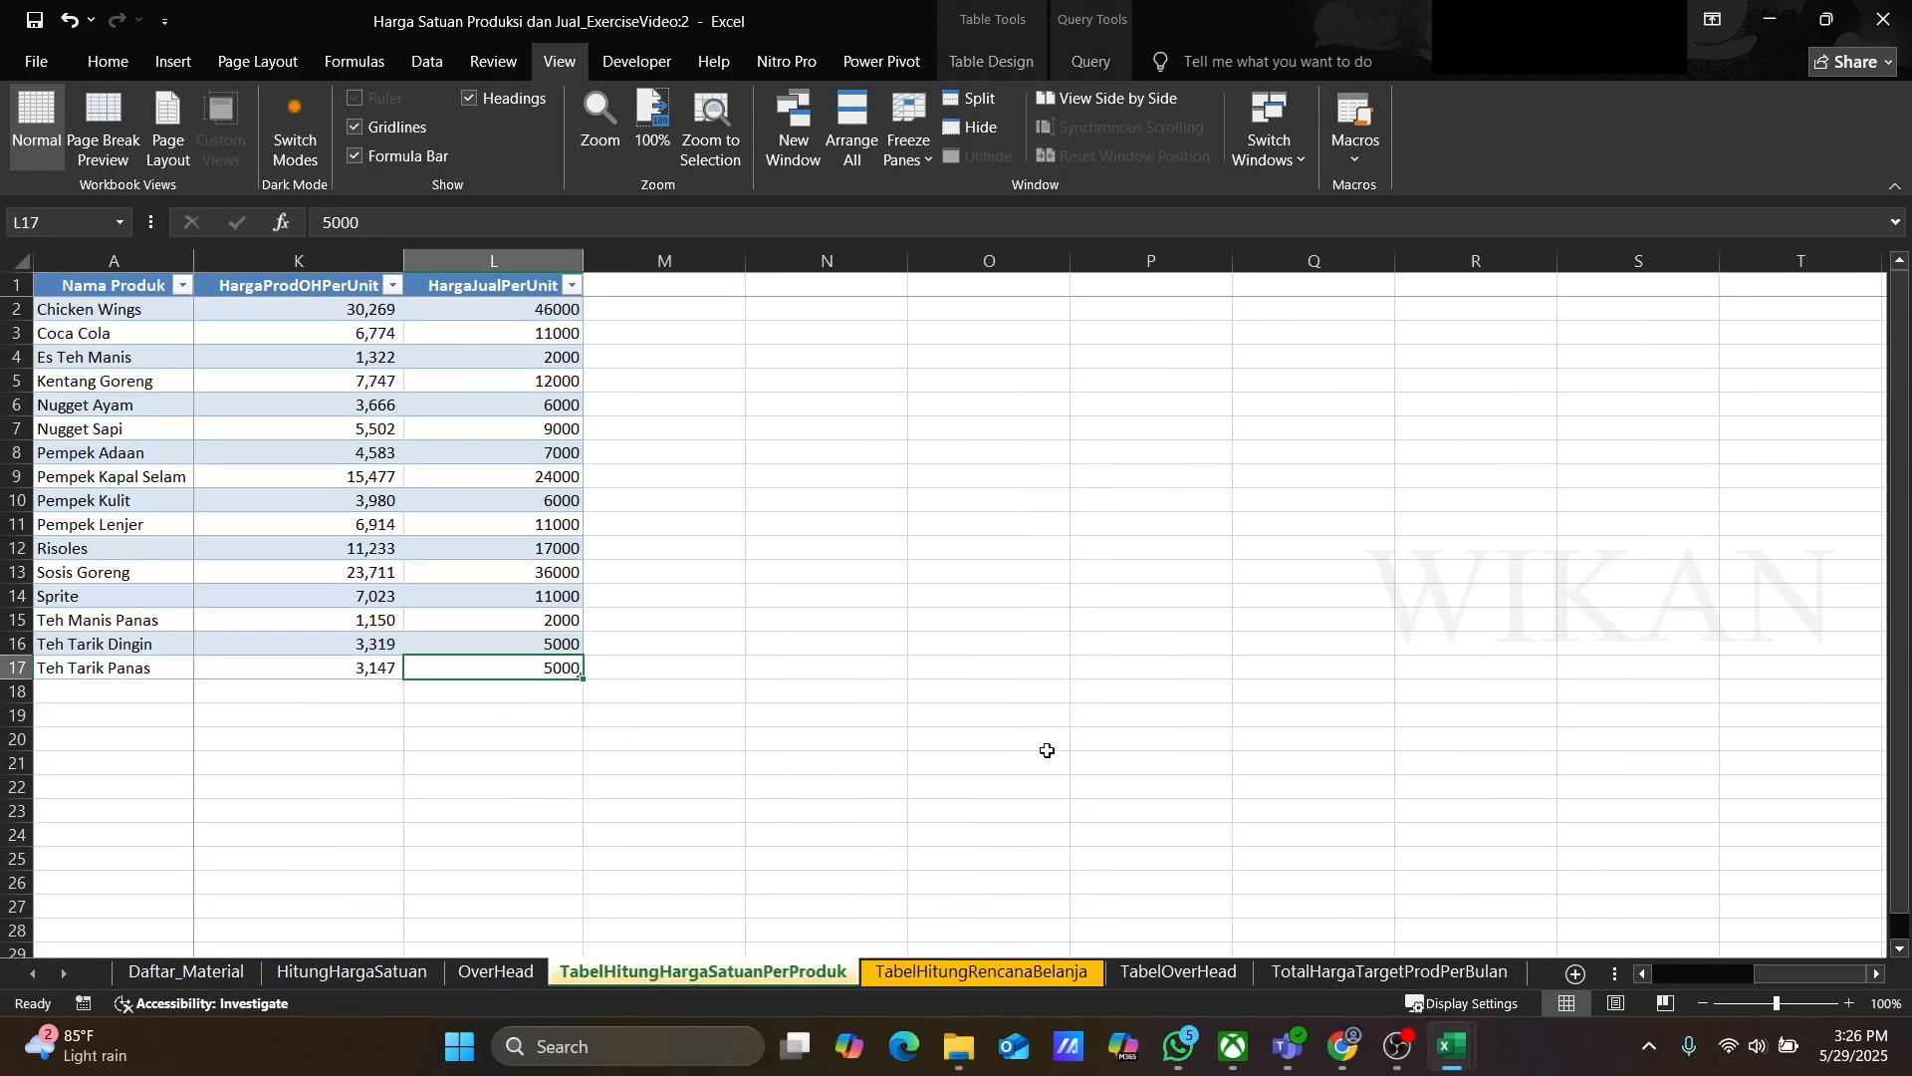